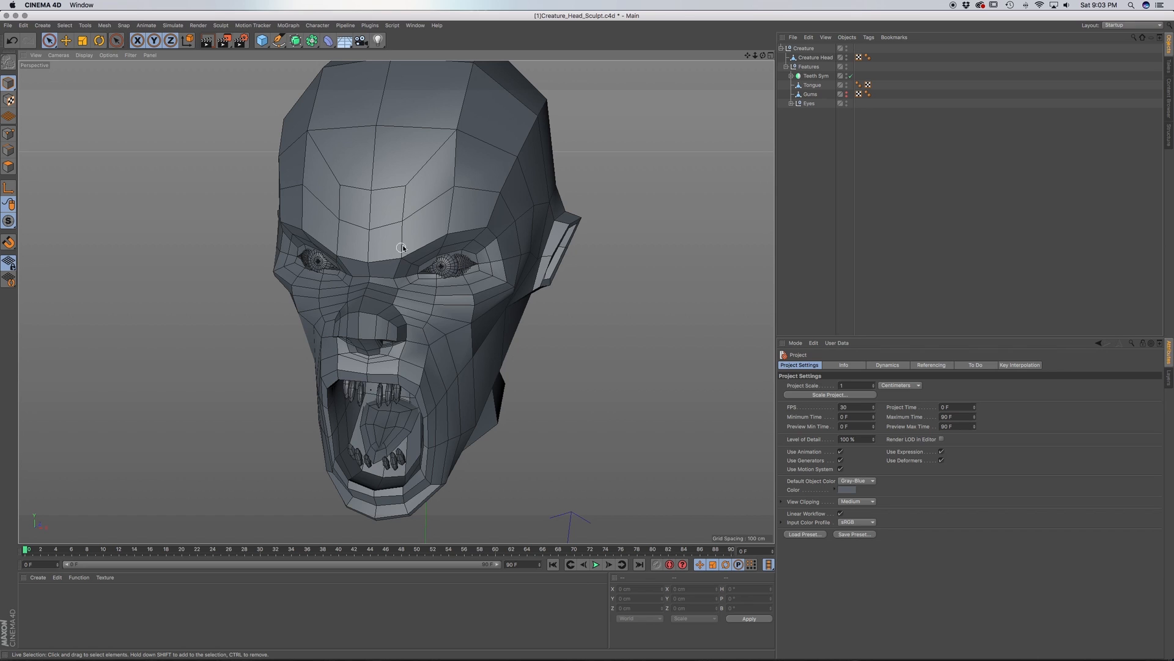
Examine the low-poly creature head, including its face, open mouth and side, from several angles
alt+drag(489, 243, 461, 246)
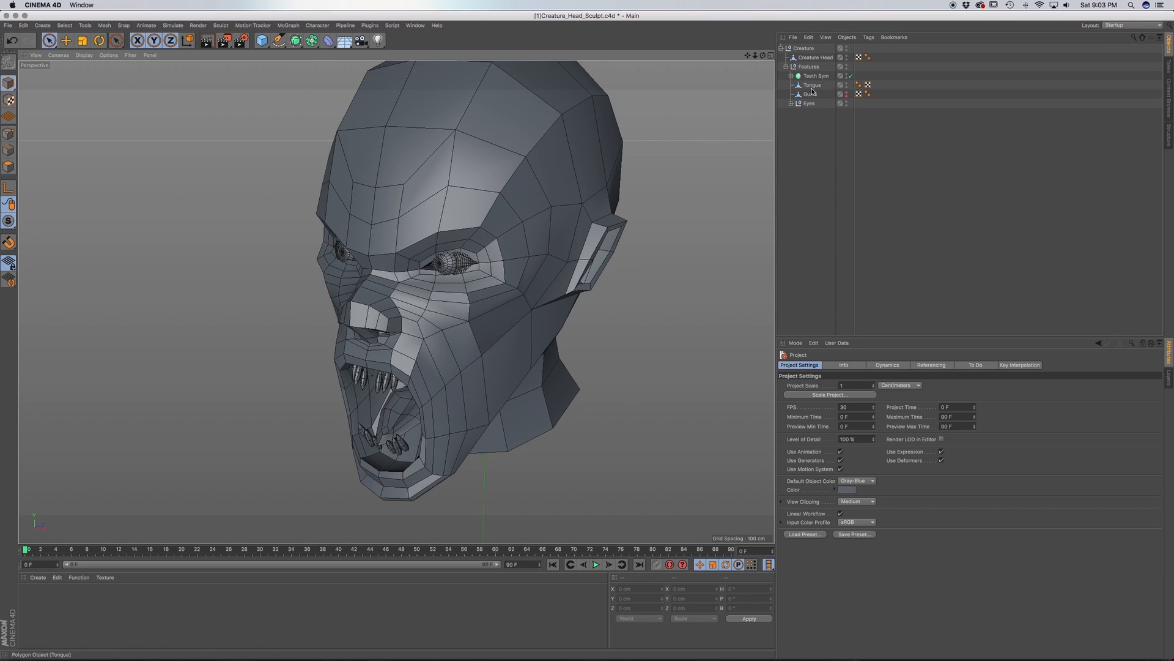
alt+drag(438, 399, 483, 377)
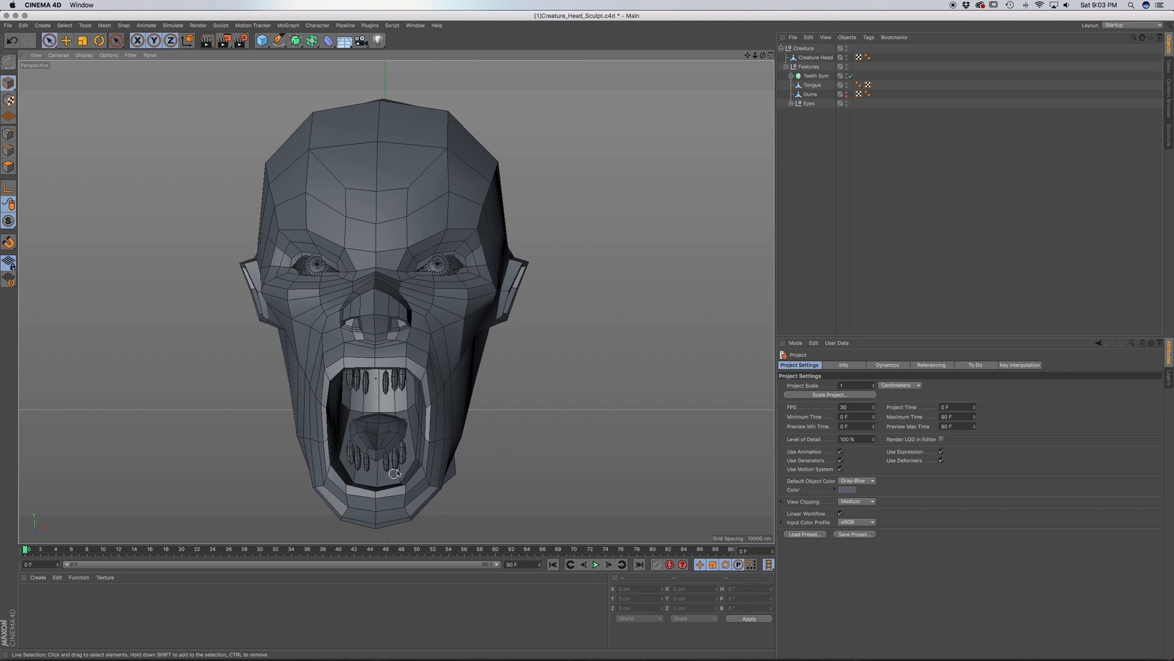
alt+drag(422, 404, 448, 312)
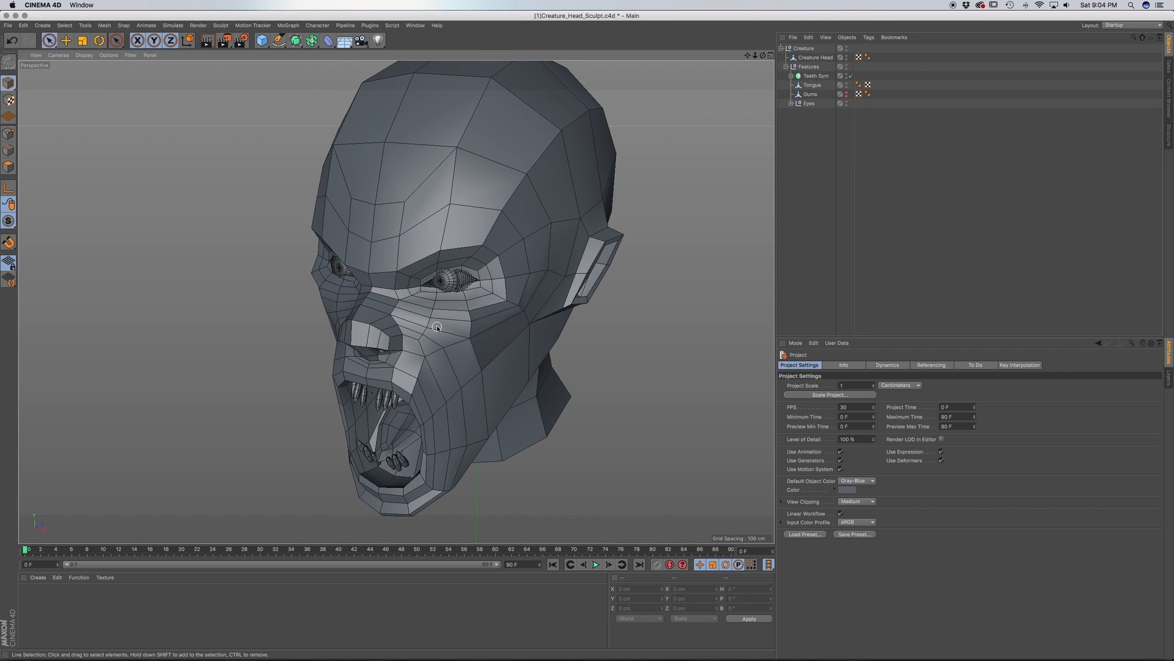
alt+drag(459, 342, 491, 337)
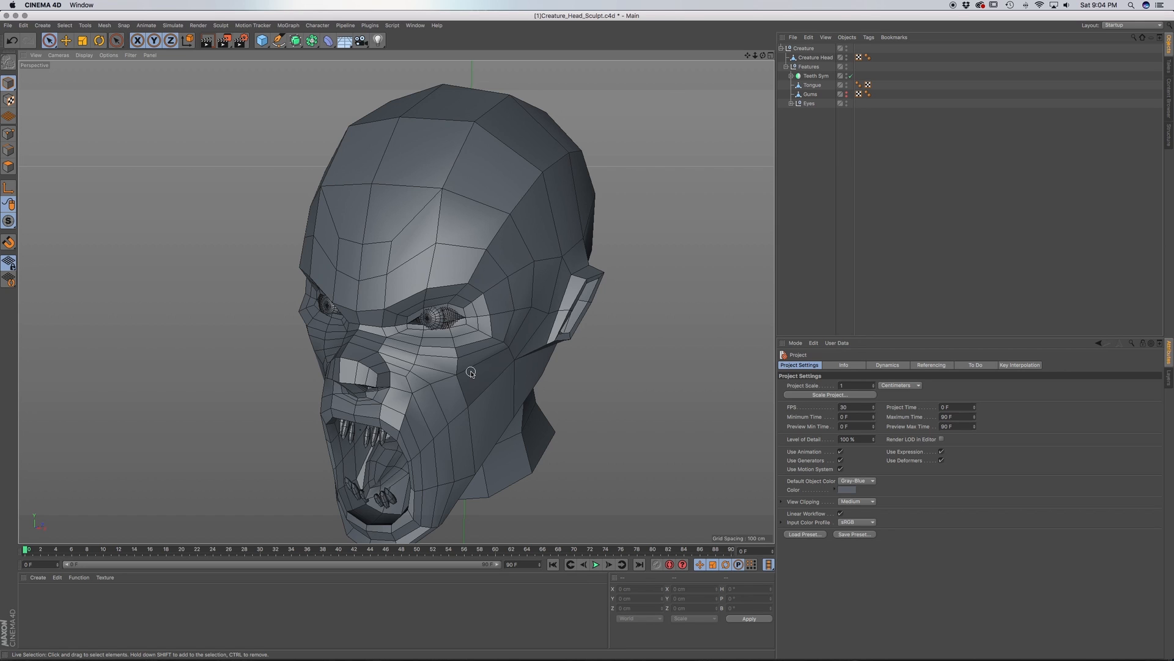
alt+drag(470, 372, 495, 354)
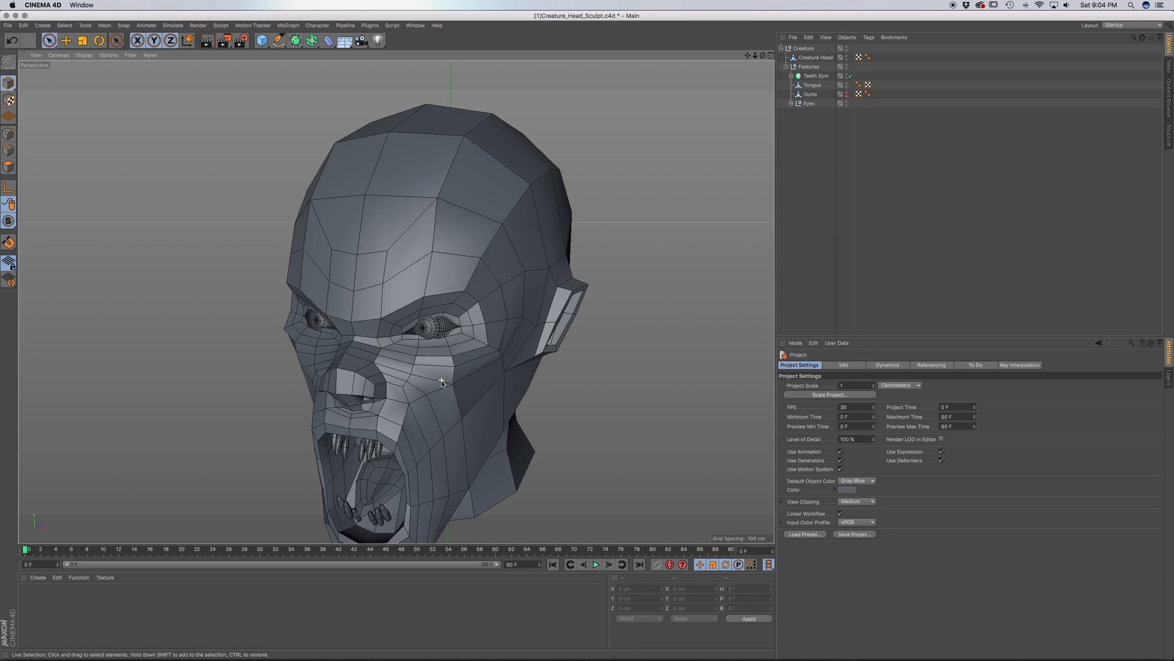
alt+drag(442, 382, 442, 400)
scroll(417, 378, up, 5)
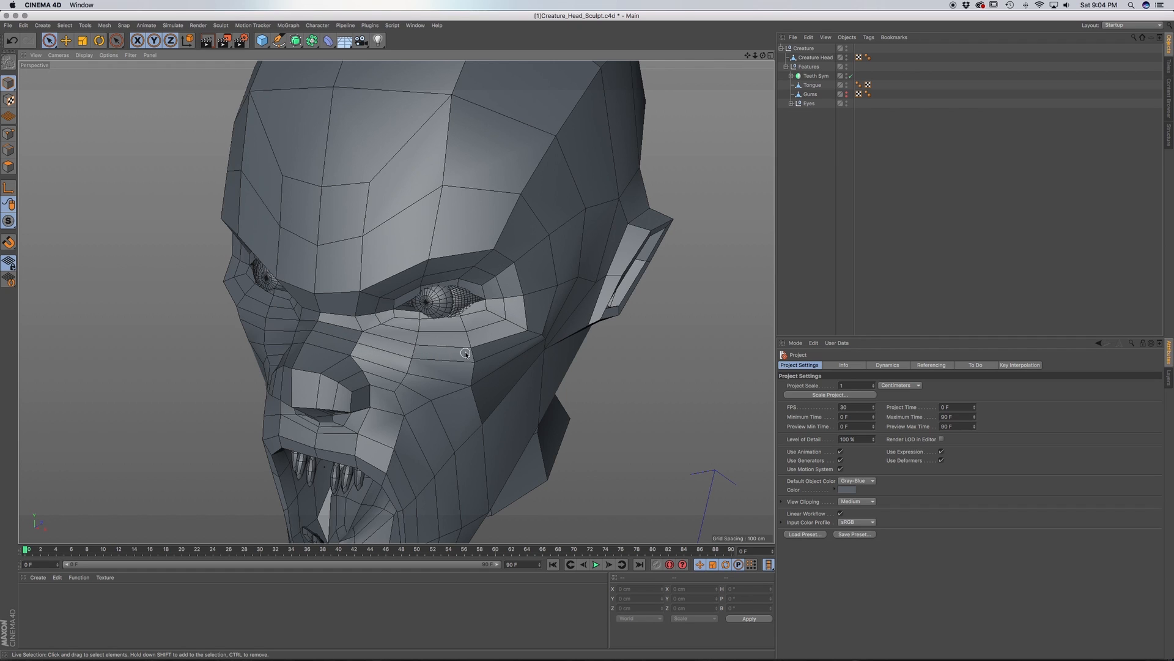
alt+drag(495, 345, 508, 345)
alt+middle_drag(537, 306, 477, 349)
alt+drag(495, 355, 504, 312)
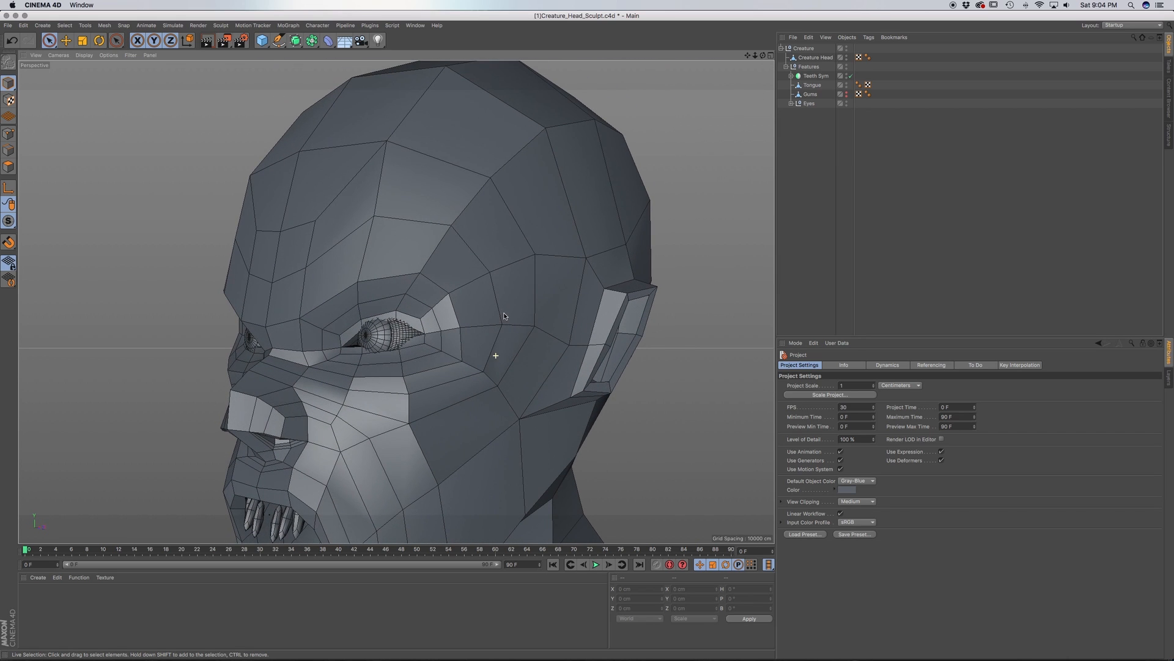
alt+right_drag(506, 370, 504, 373)
alt+middle_drag(503, 373, 502, 348)
alt+middle_drag(477, 387, 467, 367)
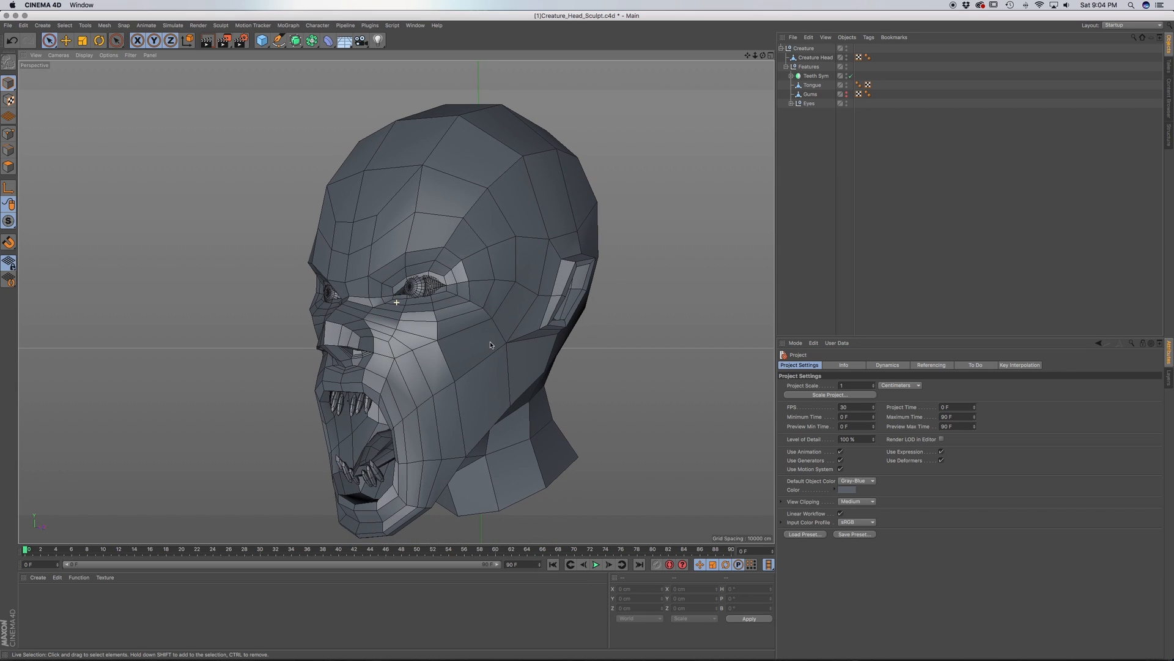
Switch to the Sculpt layout, select the Creature Head object and show the sculpting layers
click(1133, 25)
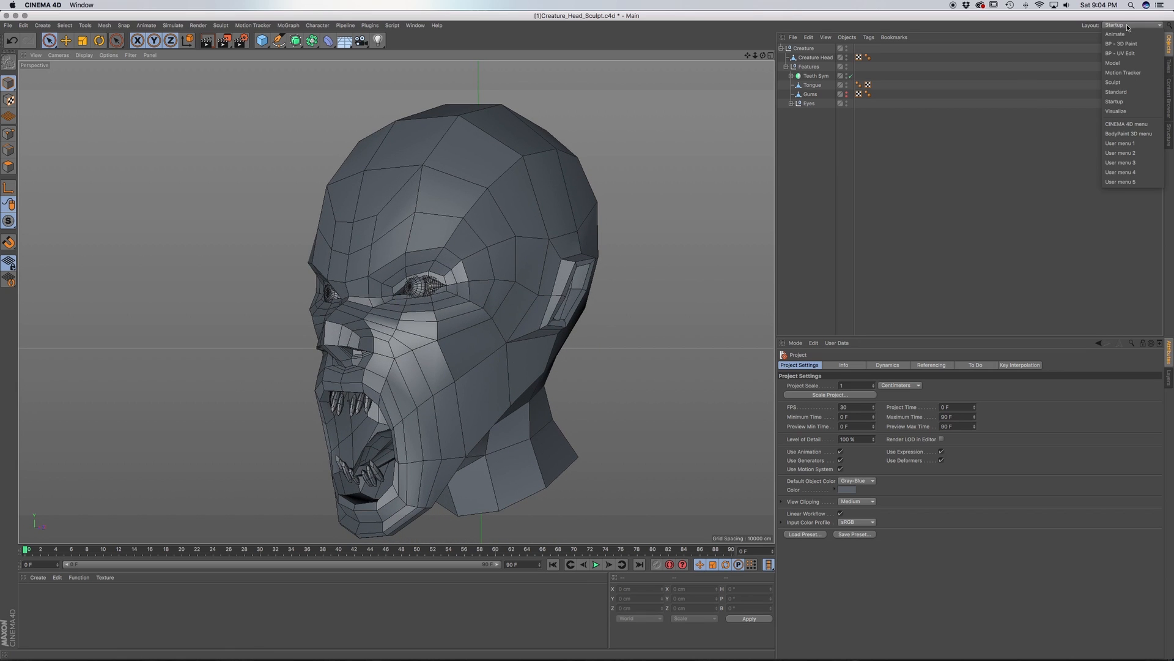
click(1122, 83)
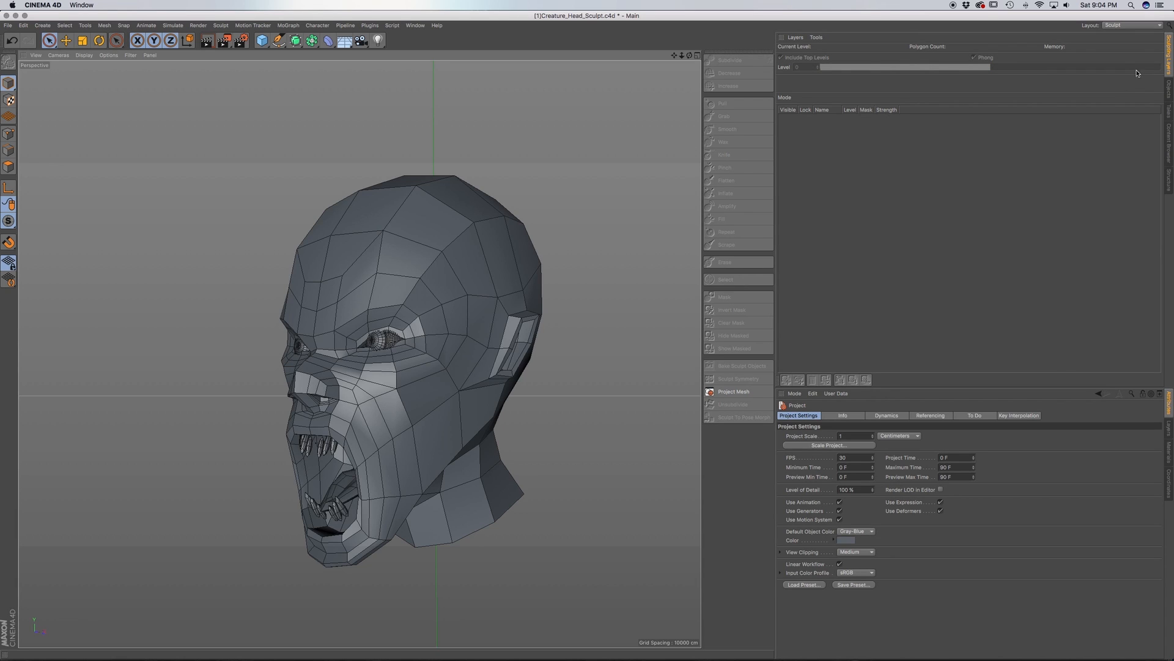
click(1170, 87)
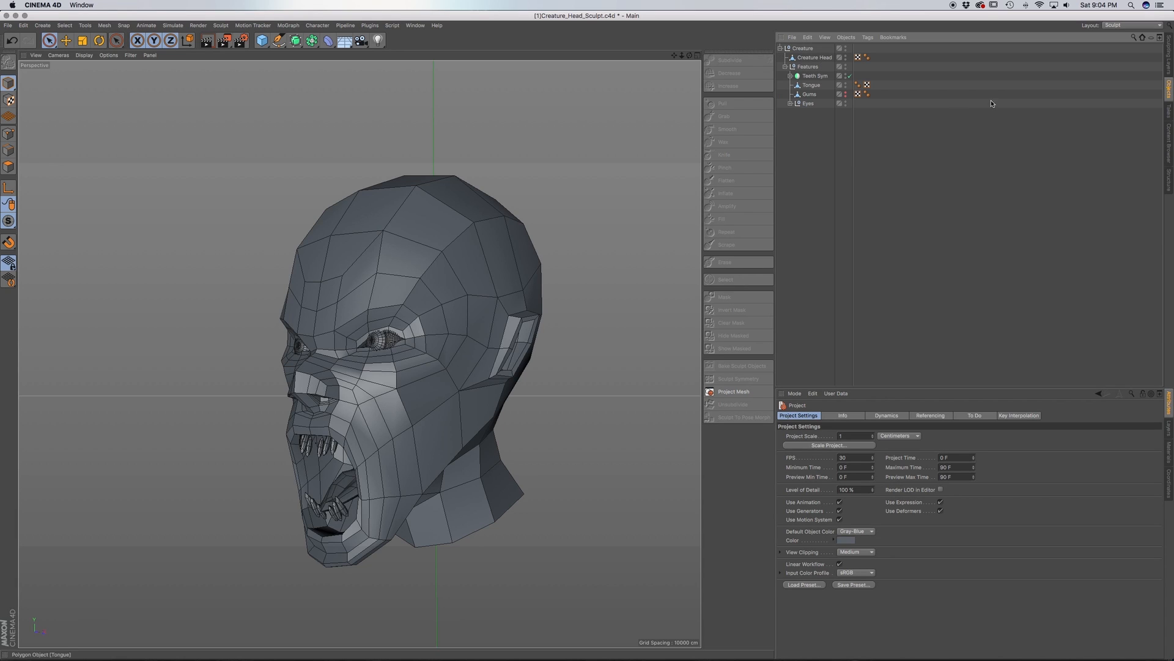
click(811, 57)
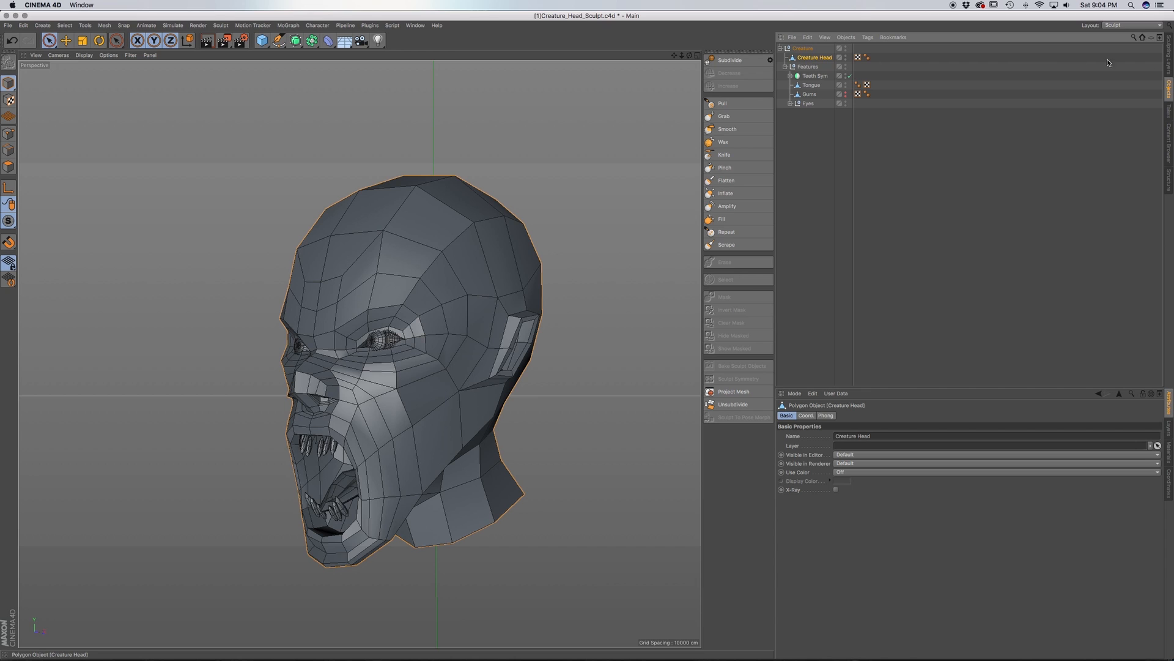
click(1168, 57)
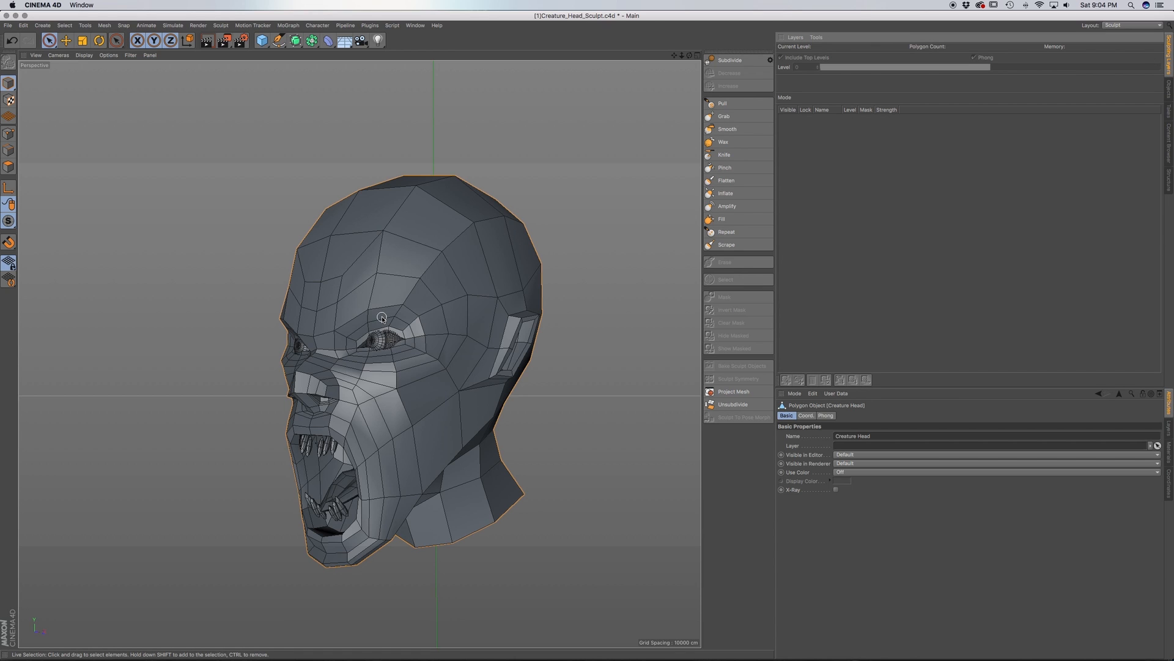
Save the project and apply Subdivide to the Creature Head to turn it into a level 0 sculpt object
scroll(381, 318, up, 3)
alt+drag(377, 318, 377, 336)
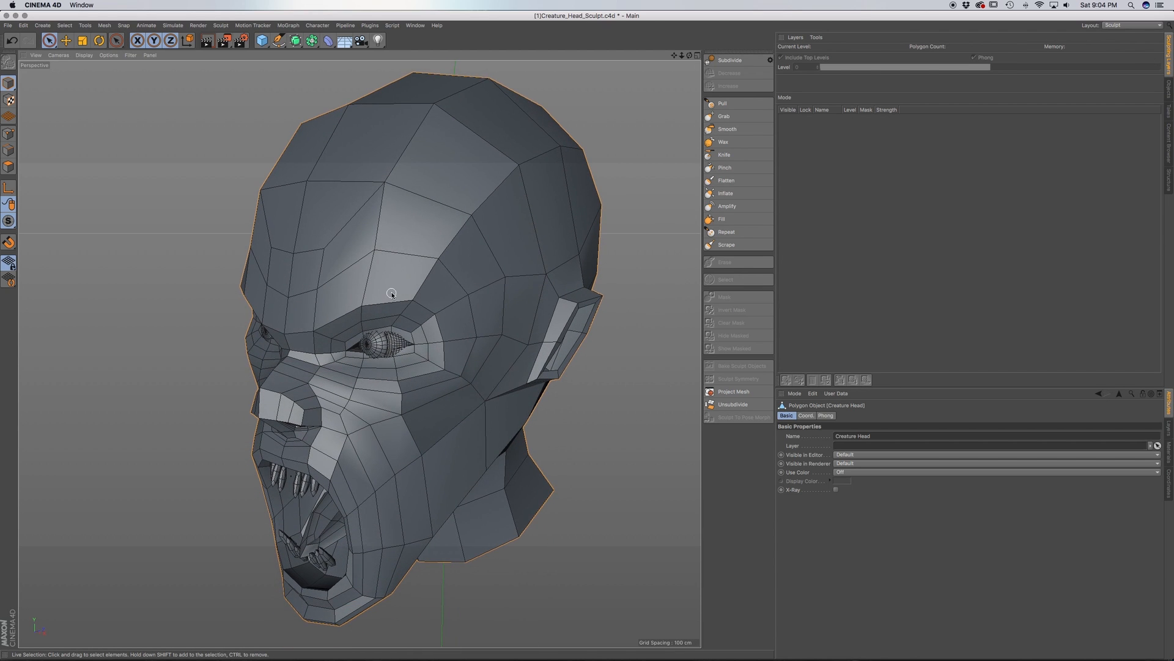
alt+middle_drag(391, 293, 386, 264)
key(super+s)
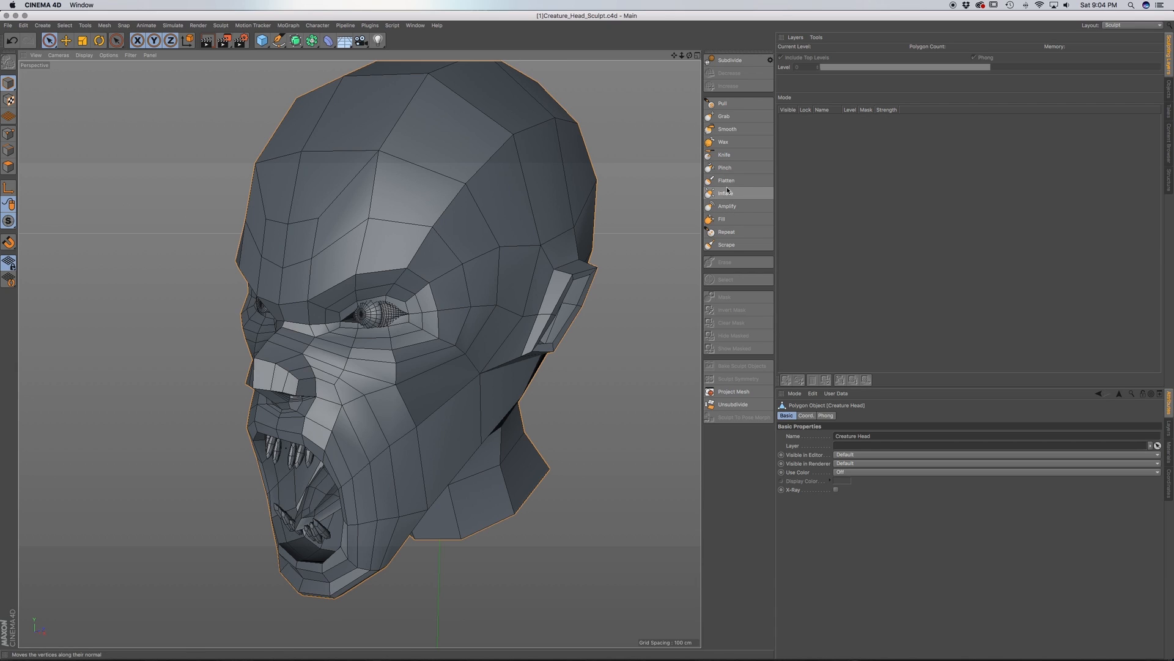
click(736, 62)
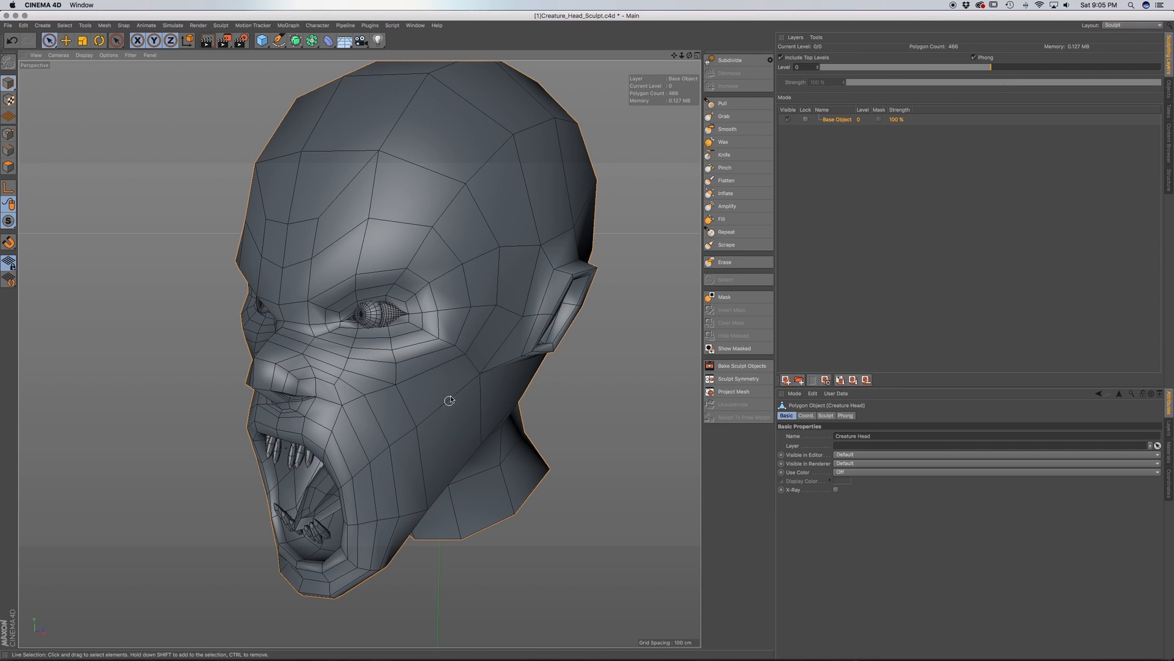
Inspect the Sculpt tag on the Creature Head, reselect the object and return to the sculpting layers
click(1121, 26)
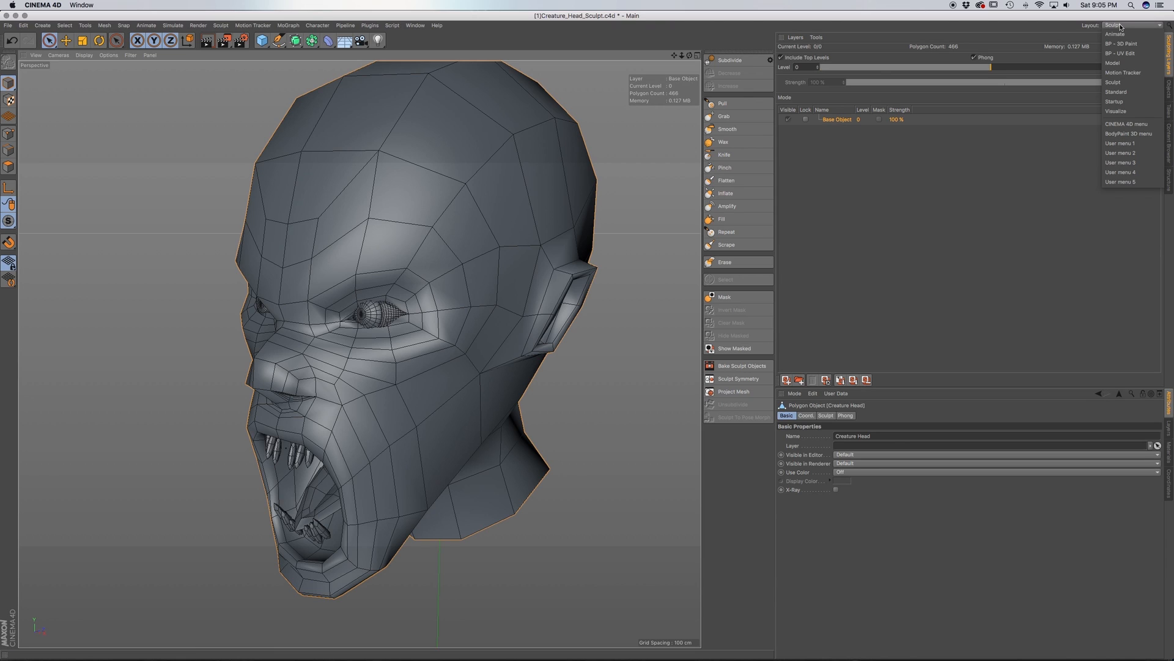
click(1107, 19)
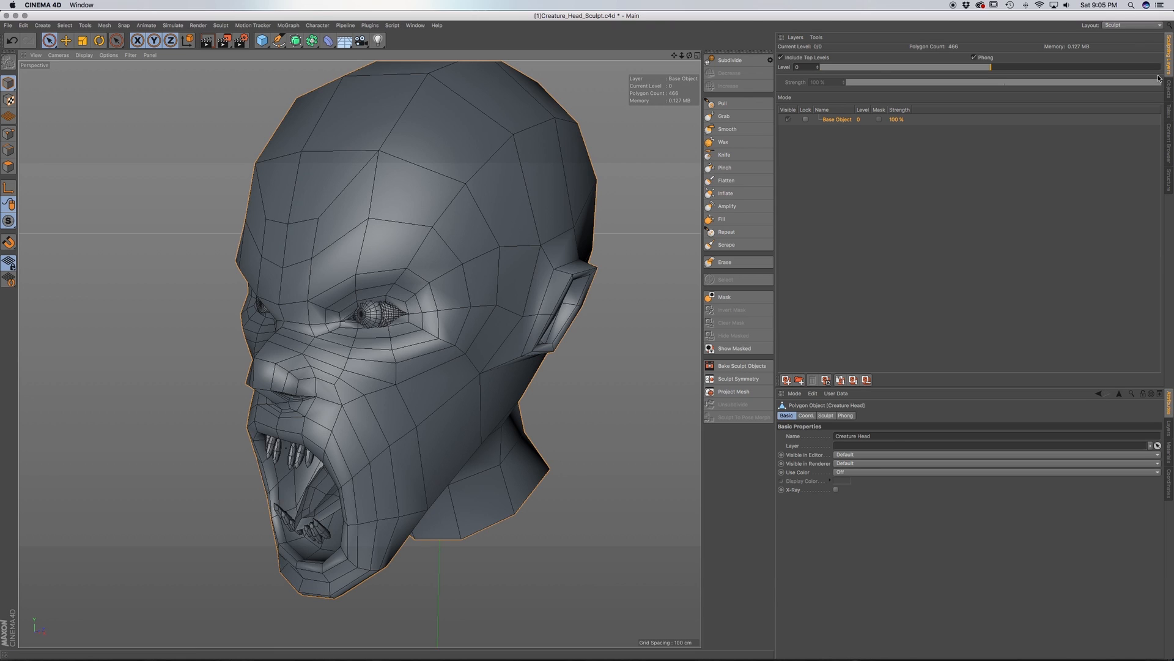
click(1170, 90)
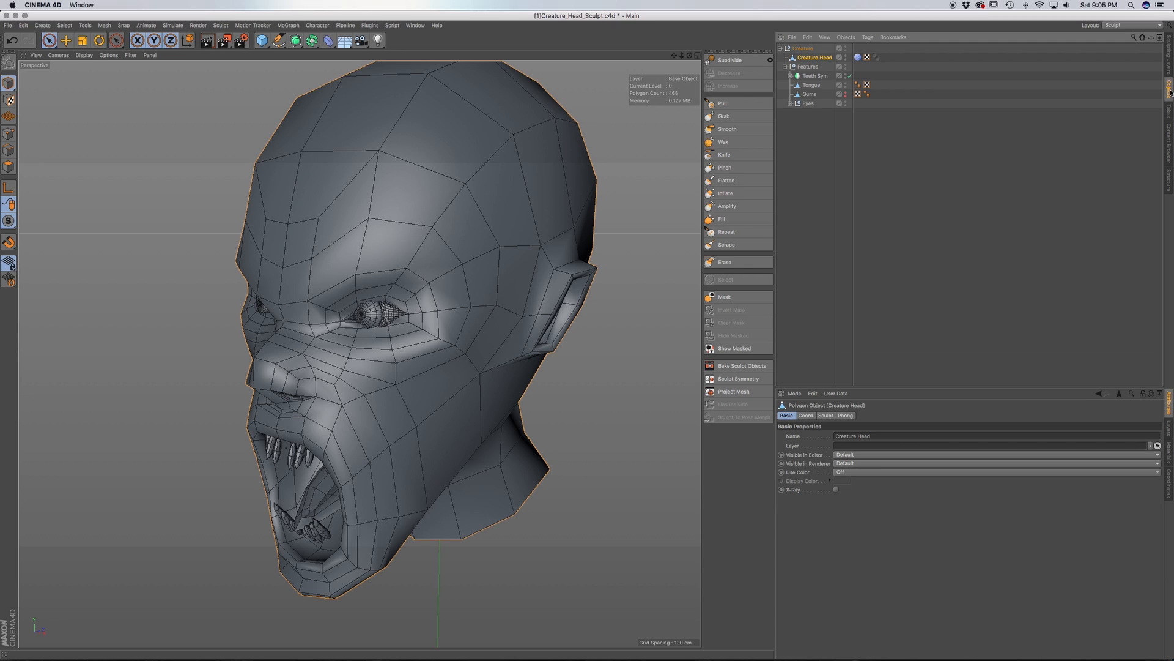
click(857, 57)
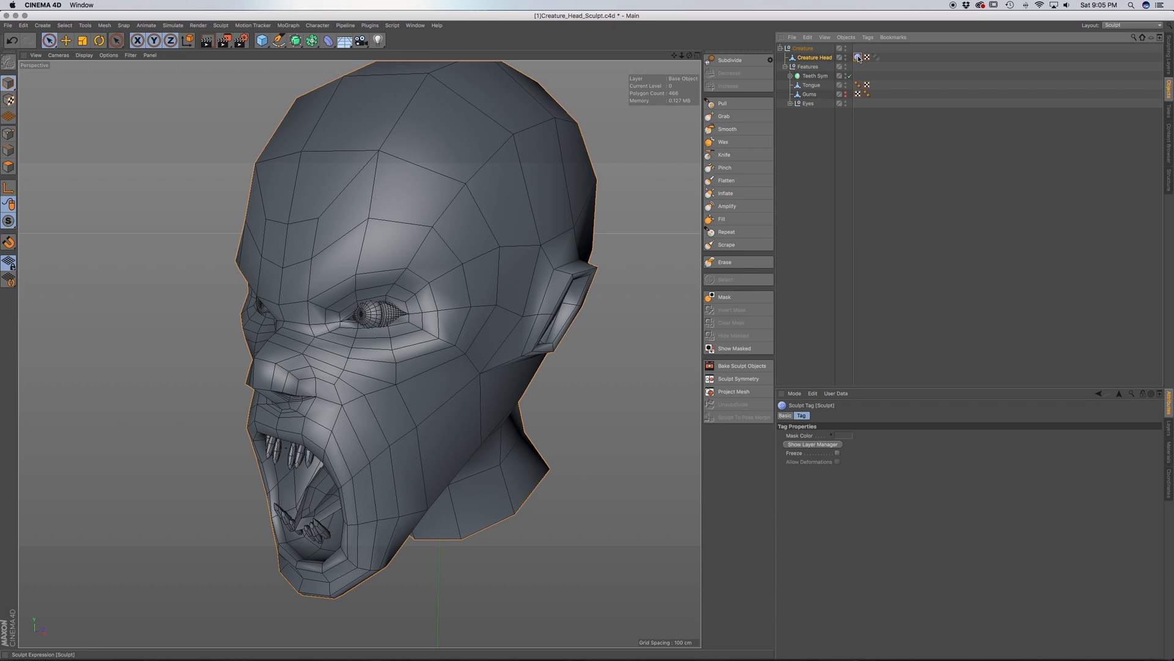
click(814, 57)
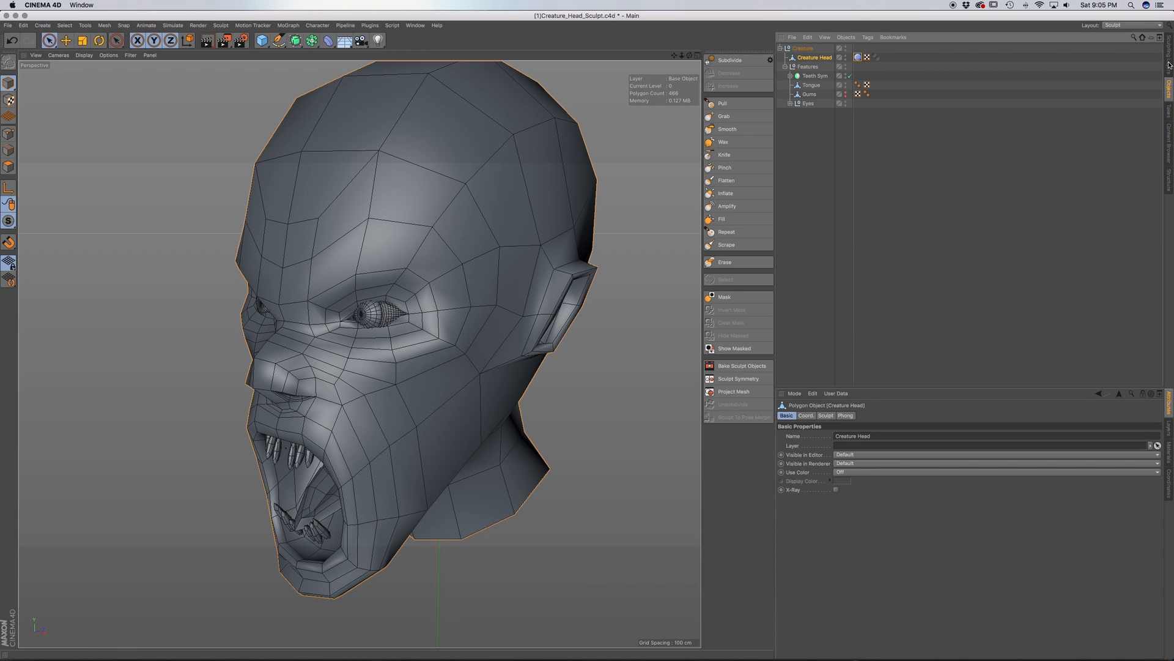
click(1168, 64)
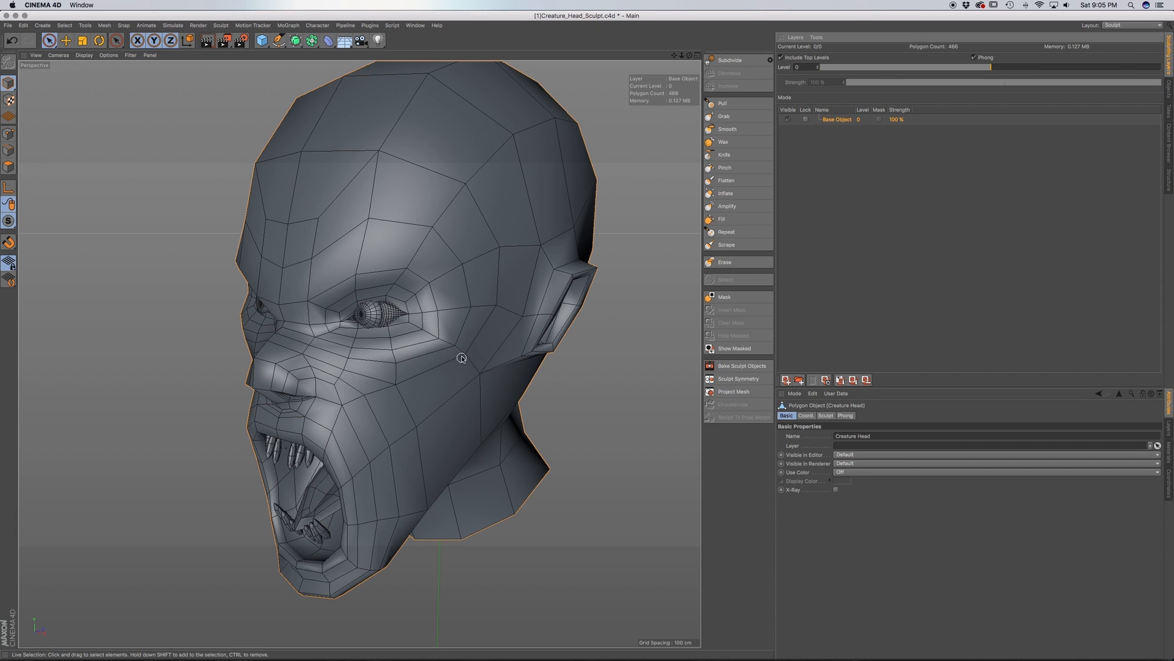
alt+drag(431, 383, 476, 395)
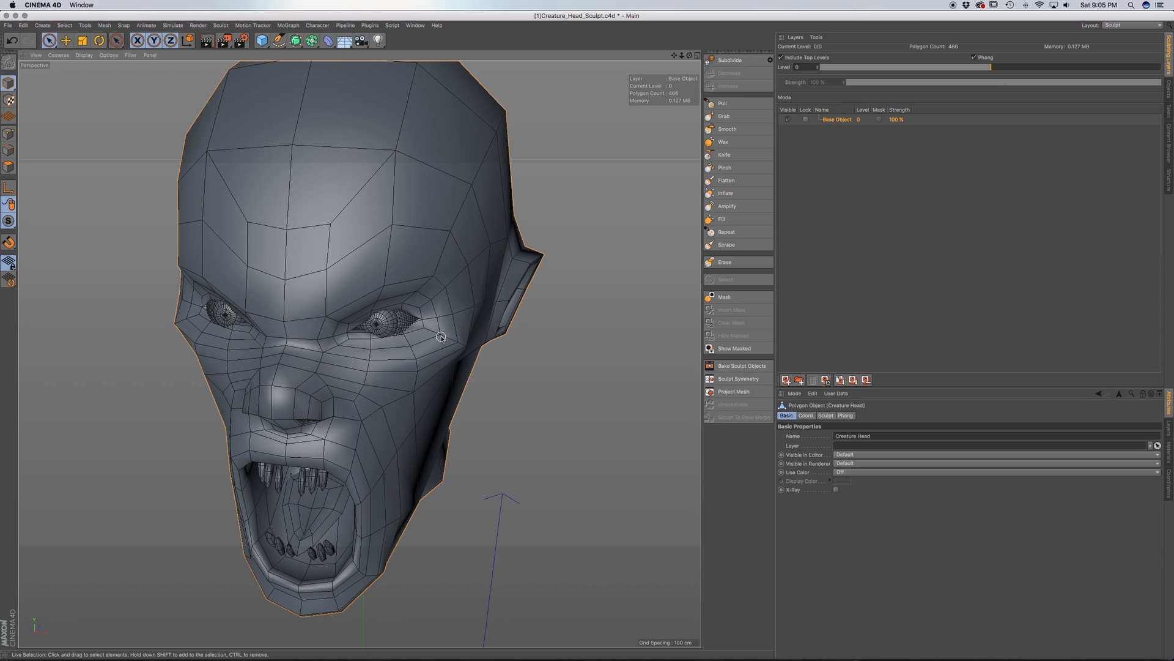
alt+drag(393, 427, 453, 373)
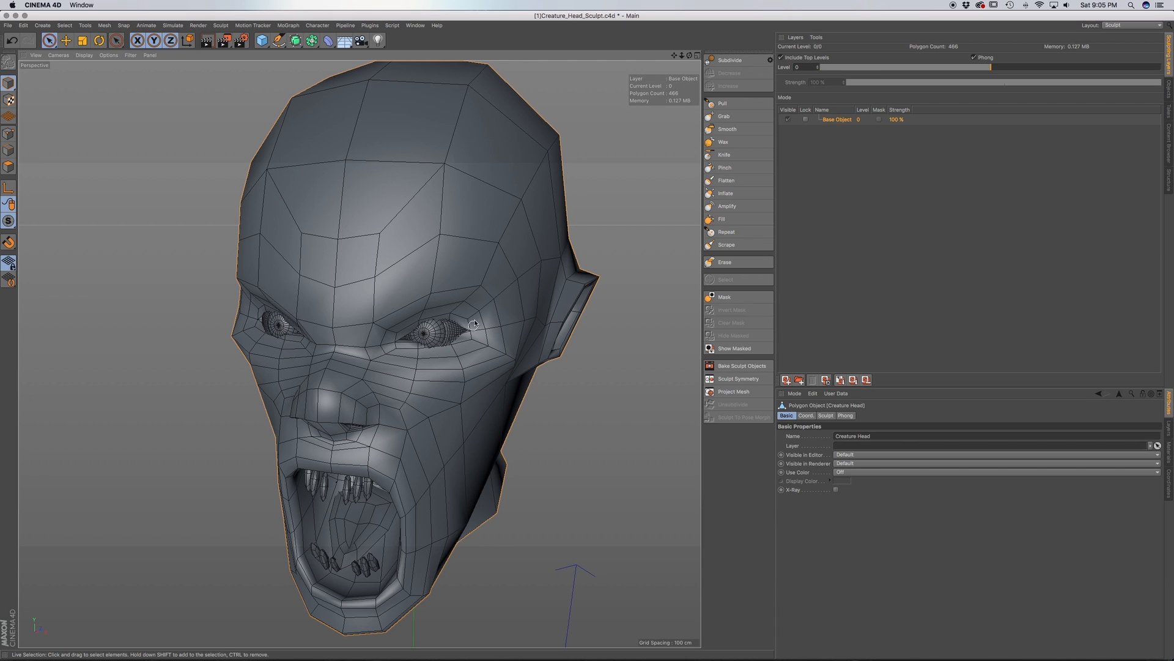
alt+drag(488, 315, 489, 298)
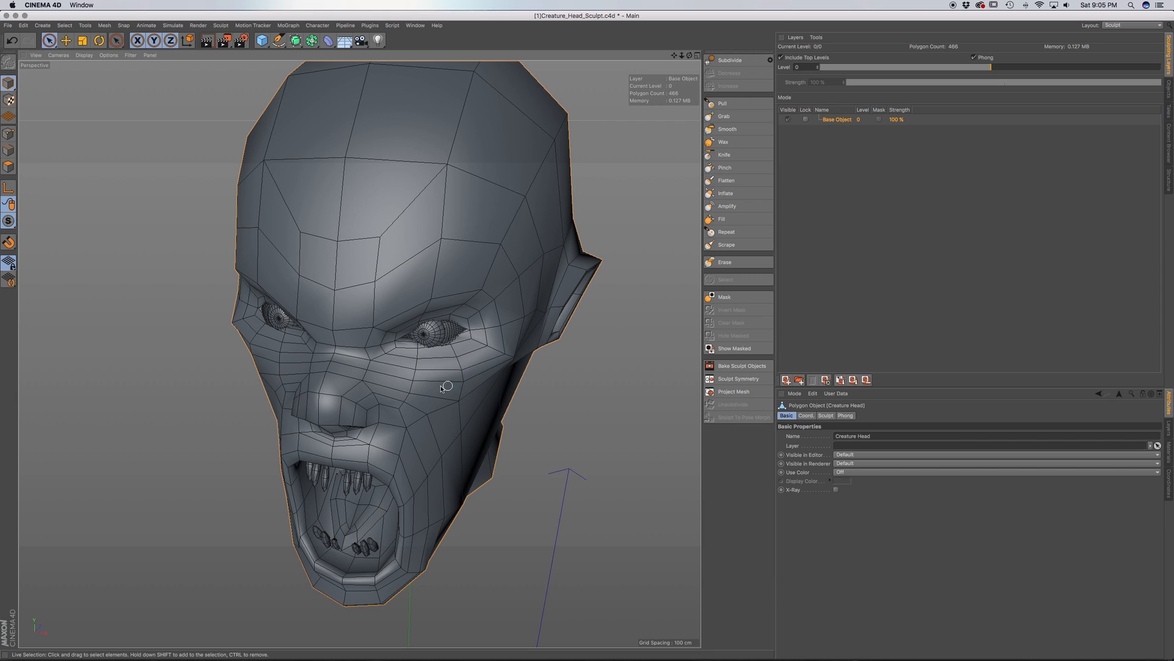
alt+drag(410, 398, 443, 385)
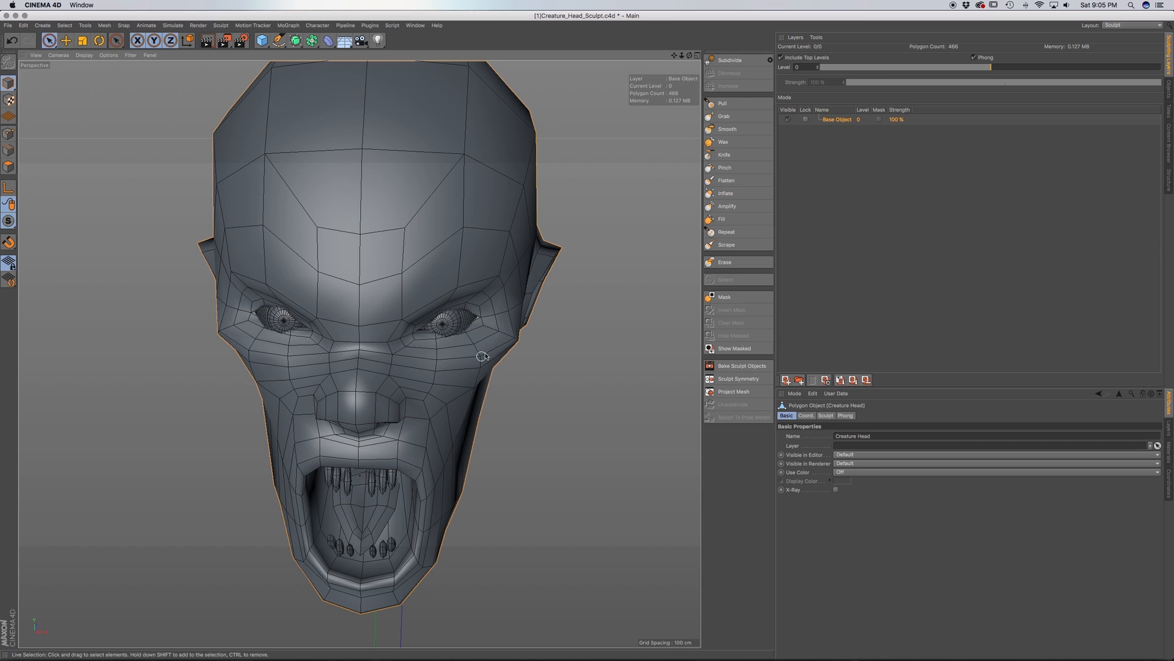
mouse_move(488, 325)
alt+mouse_down()
mouse_move(471, 335)
mouse_move(468, 377)
mouse_move(483, 312)
mouse_move(475, 335)
mouse_move(453, 320)
alt+mouse_up()
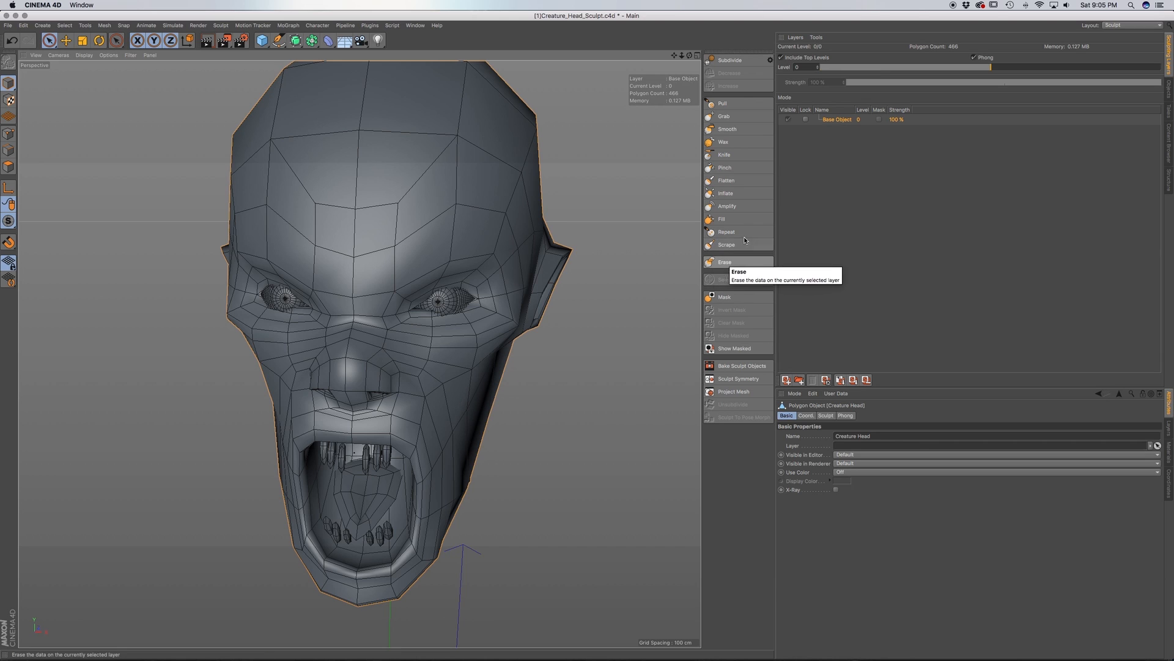
Compare the symmetry settings of the Pull and Grab sculpting brushes
click(741, 106)
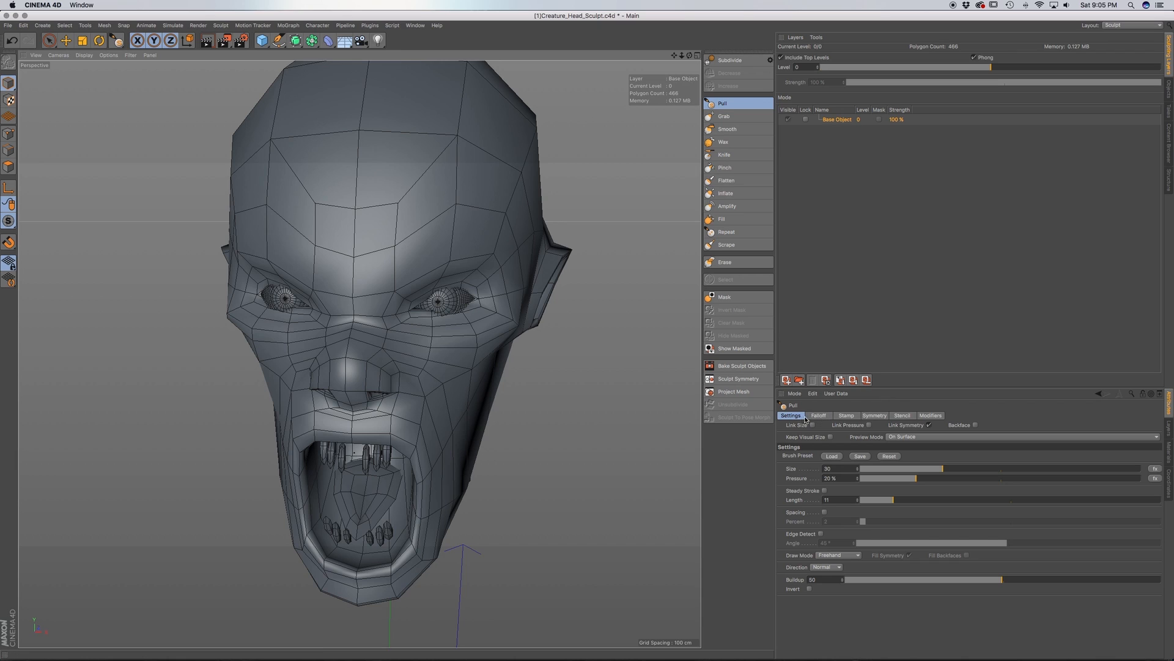
click(875, 416)
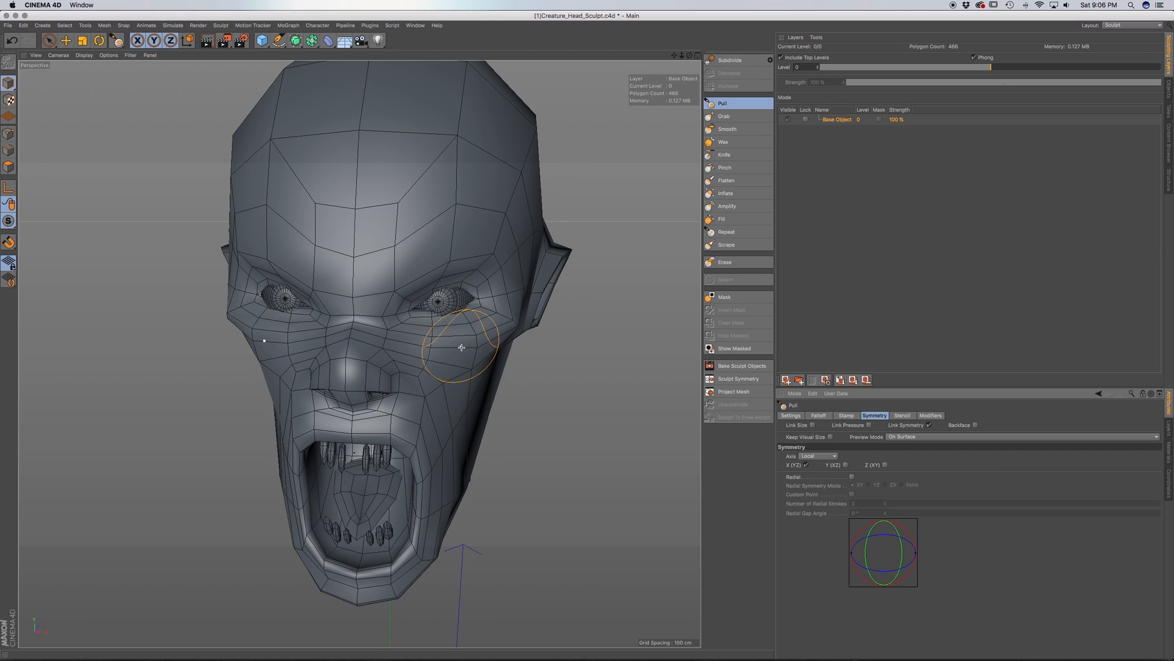
click(728, 117)
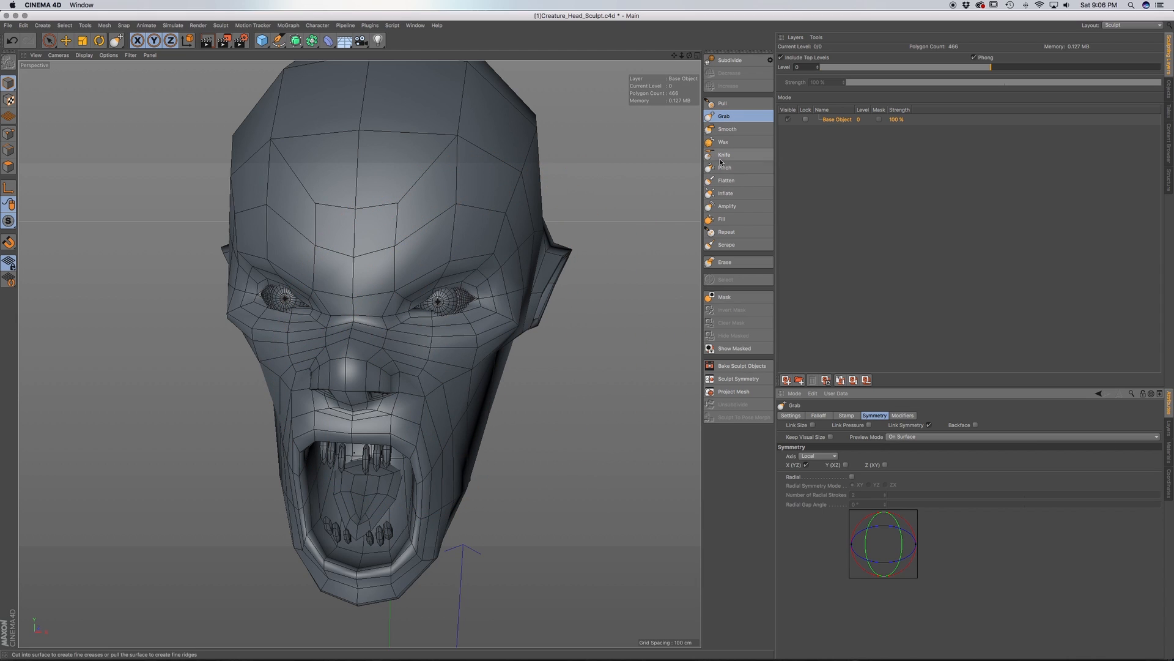
click(725, 103)
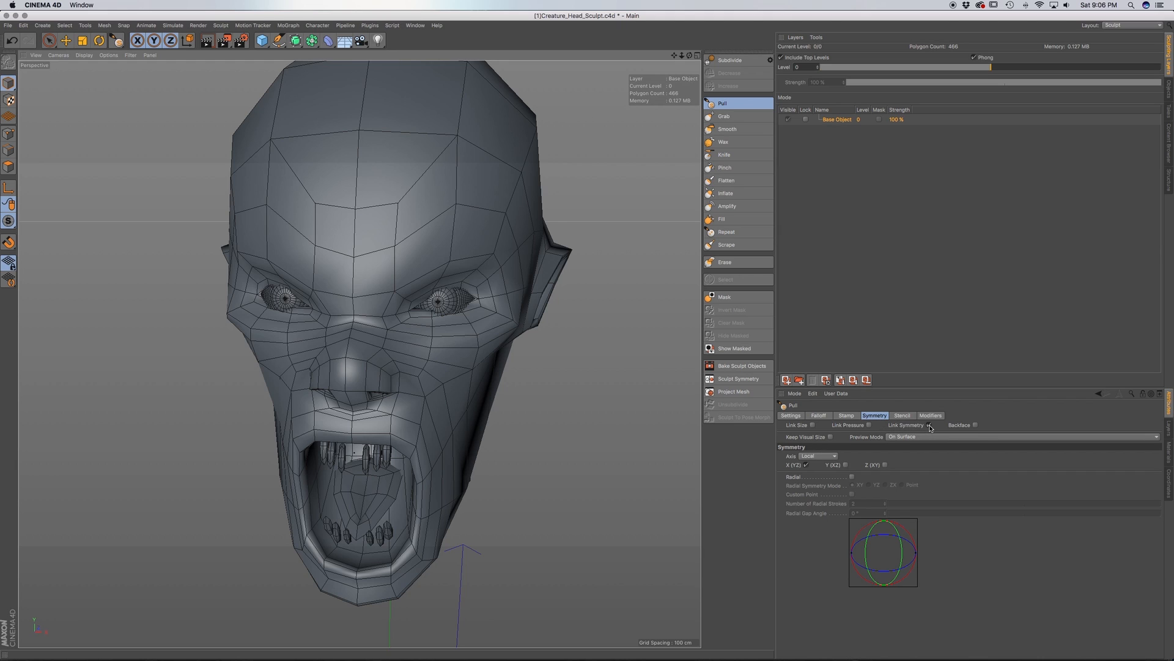
Review the Grab brush's general settings and switch back to the Pull brush
click(733, 117)
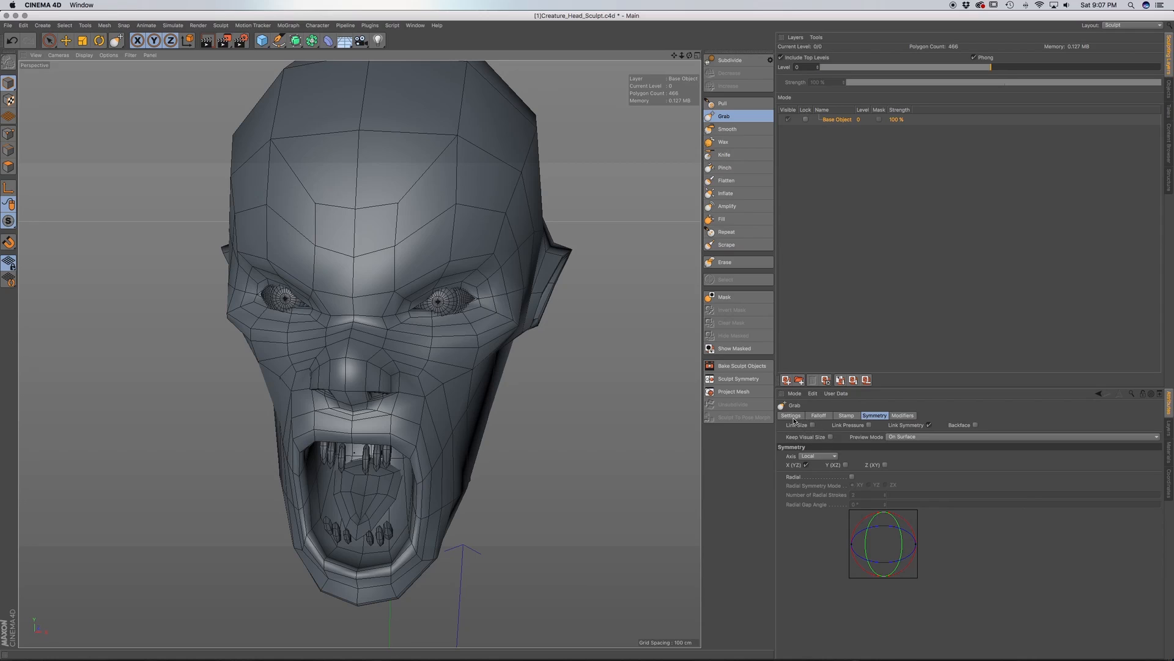
click(799, 417)
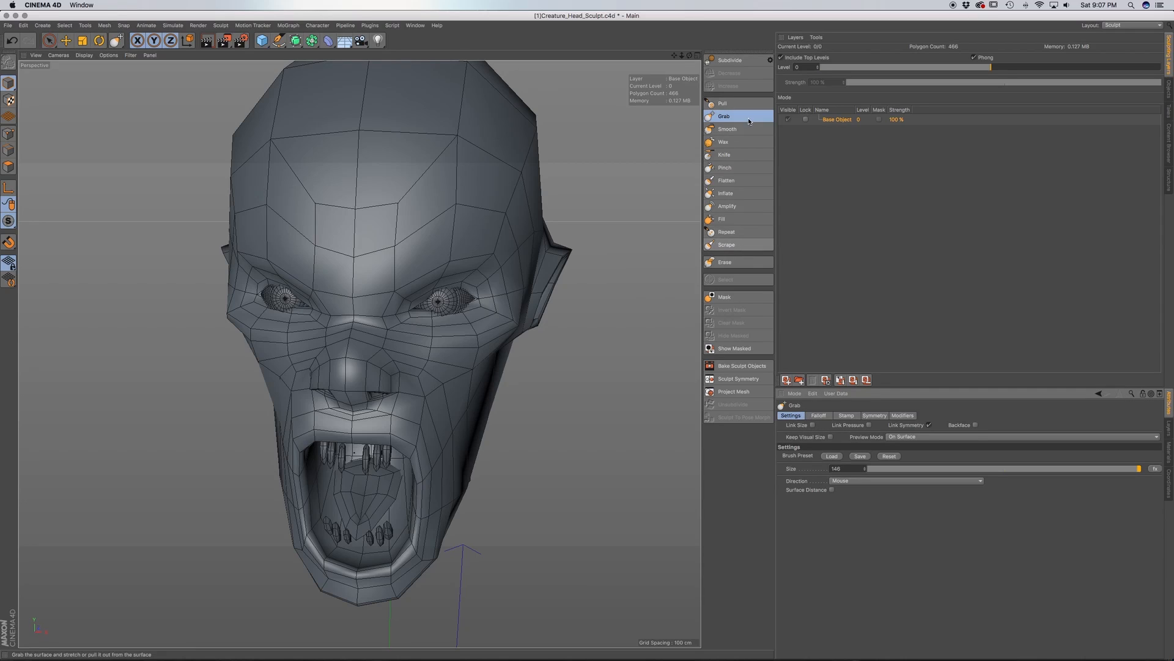
click(737, 105)
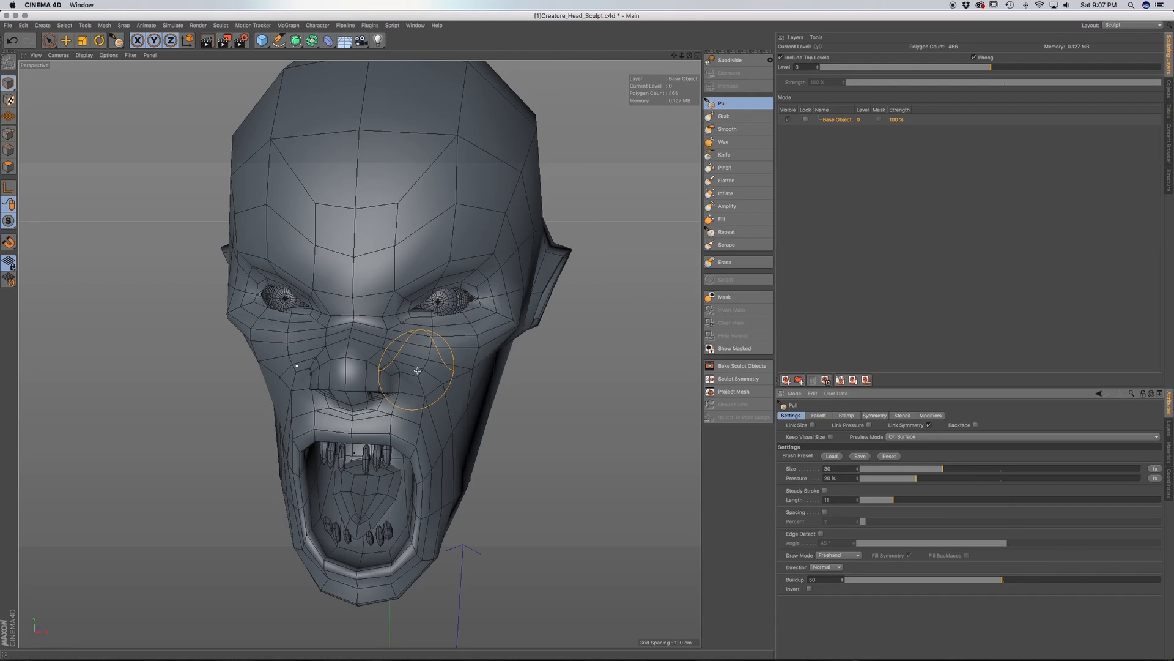
alt+drag(417, 370, 419, 349)
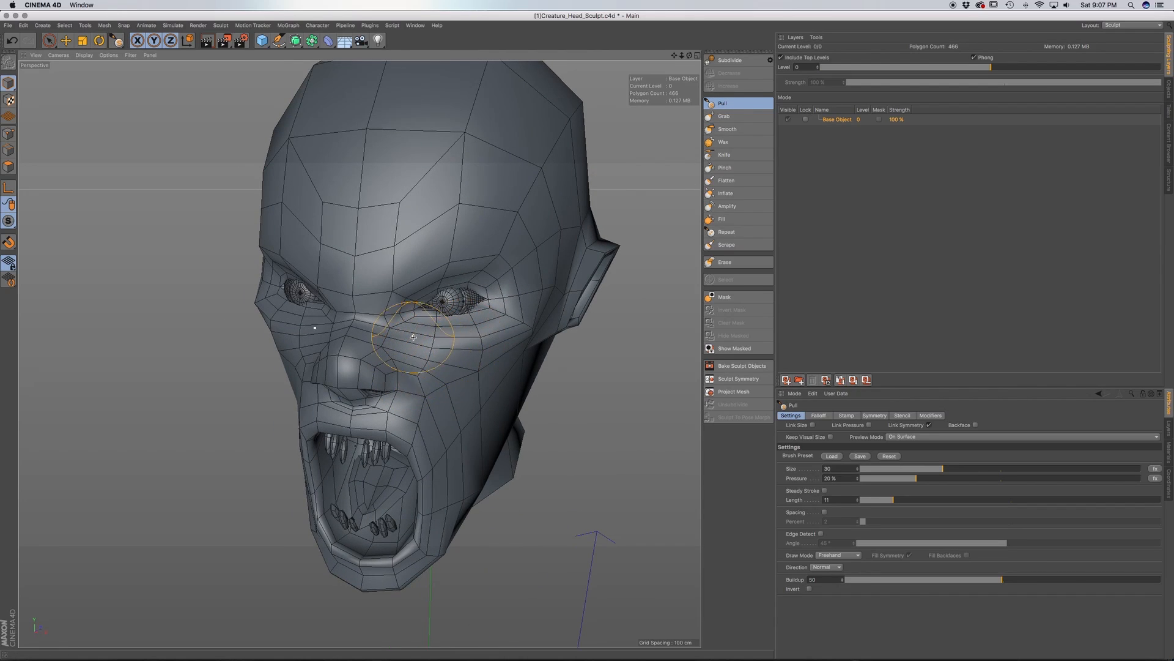
Examine the creature head's base mesh around the eyes, nose, upper lip and open mouth from several angles
scroll(407, 288, up, 6)
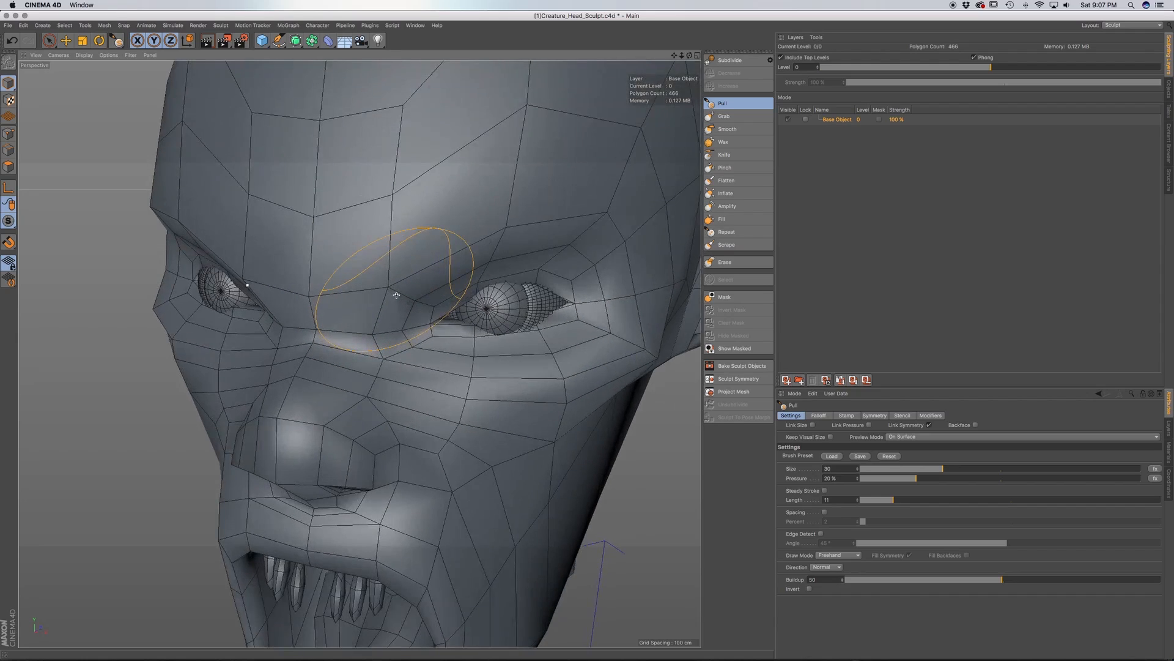
alt+drag(410, 371, 385, 375)
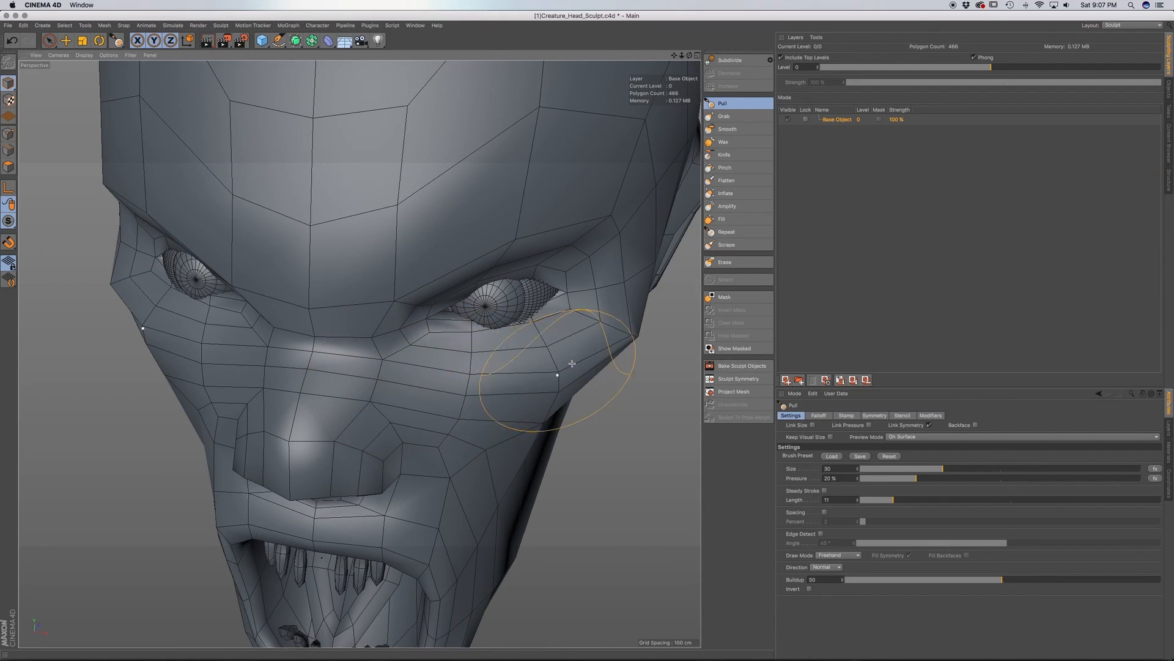
alt+drag(514, 409, 508, 406)
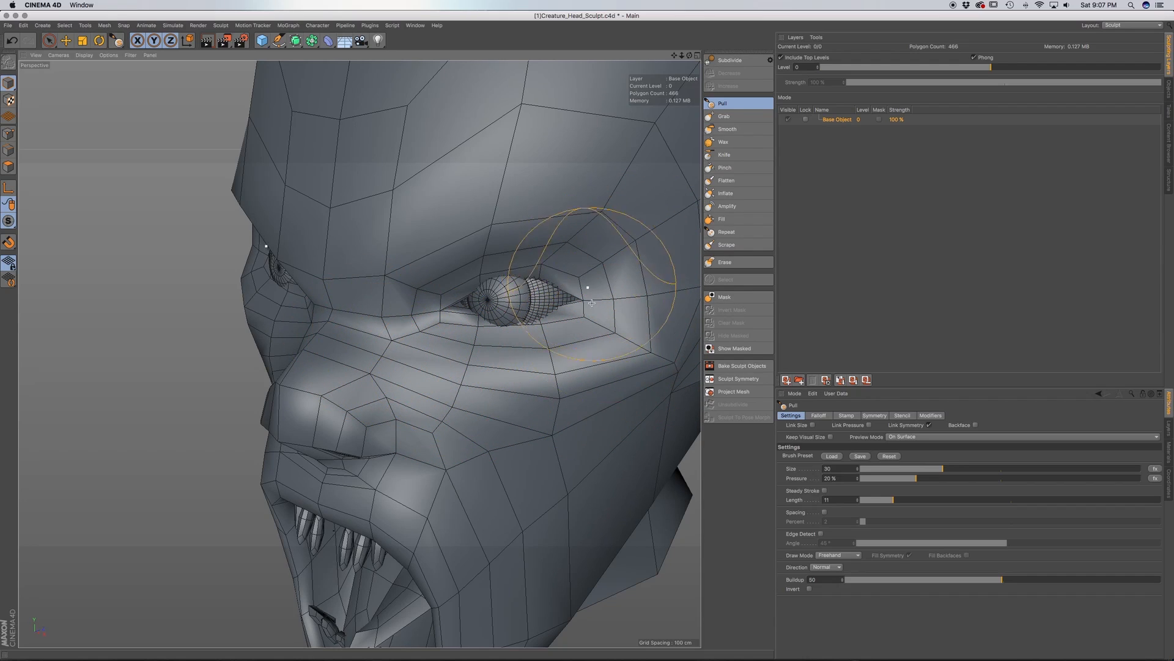
alt+drag(592, 366, 602, 351)
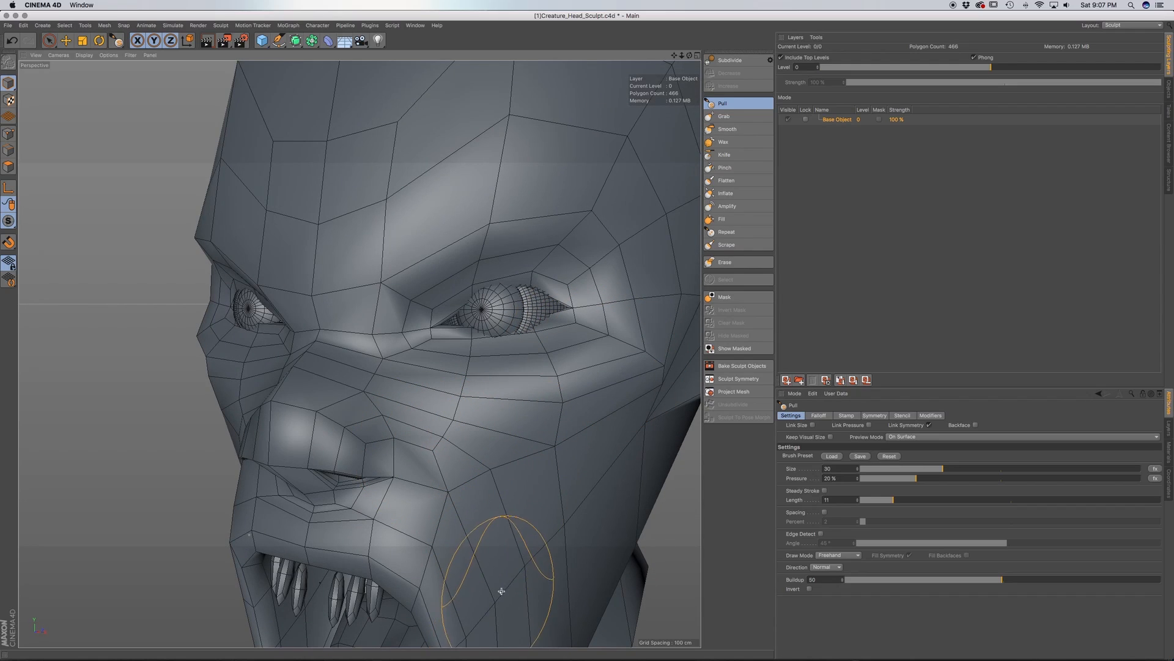
alt+middle_drag(501, 588, 504, 445)
alt+drag(482, 393, 482, 414)
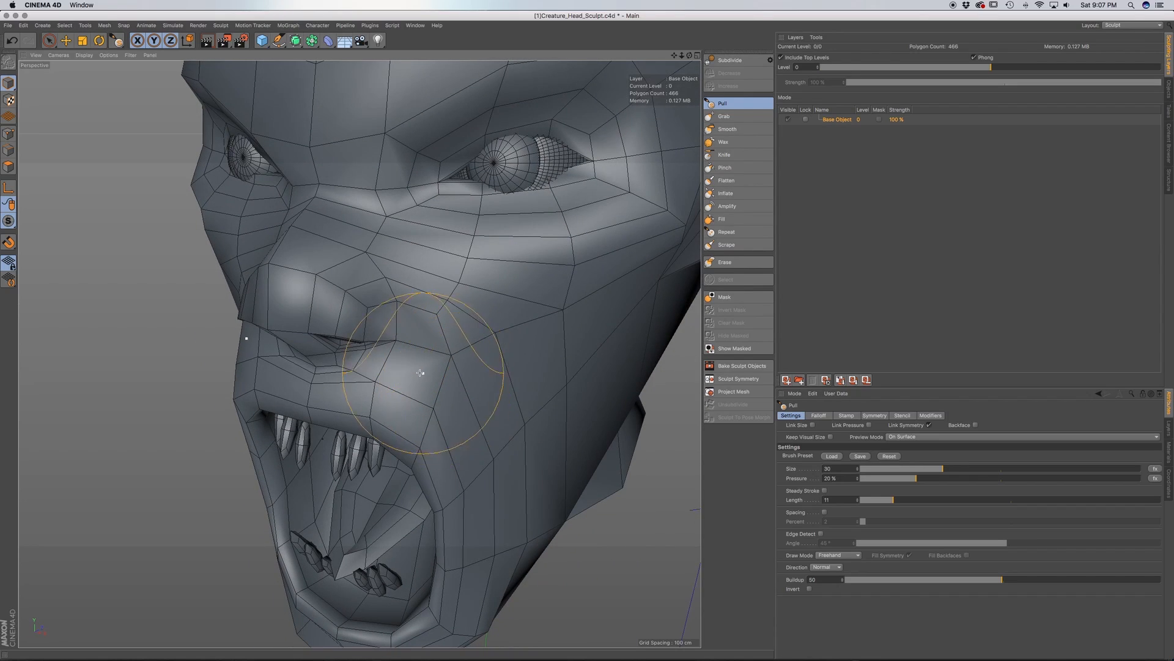
alt+drag(420, 372, 472, 395)
mouse_move(473, 415)
alt+middle_down()
mouse_move(495, 325)
mouse_move(484, 284)
alt+middle_up()
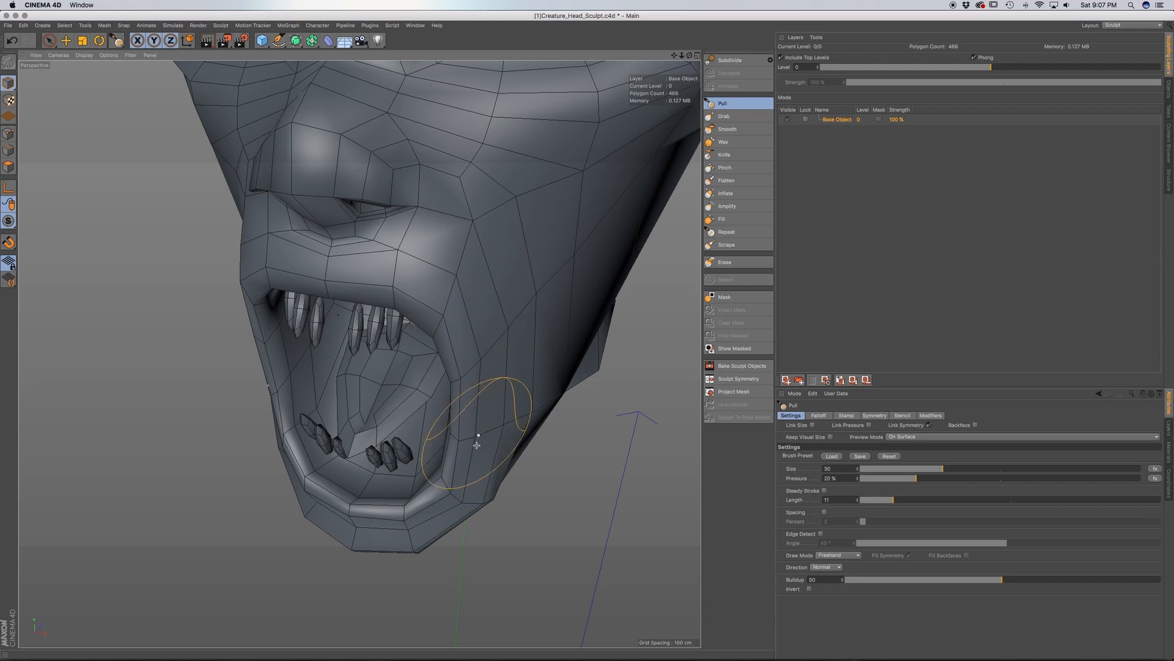
alt+middle_drag(487, 401, 476, 349)
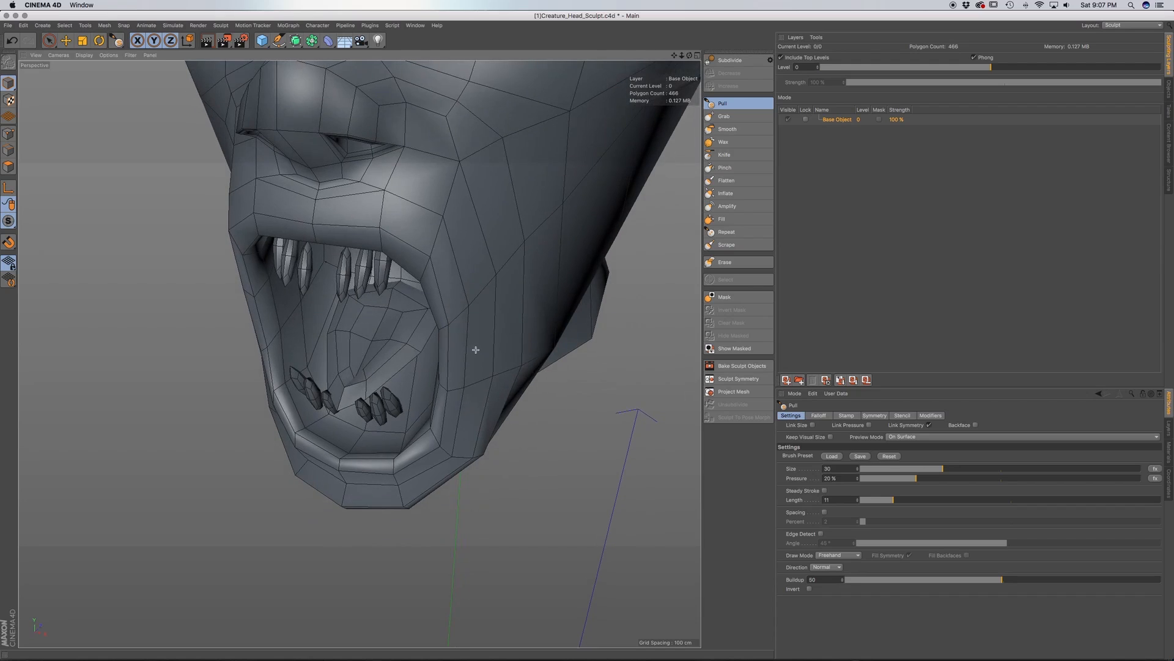
mouse_move(473, 380)
alt+mouse_down()
mouse_move(485, 324)
mouse_move(468, 453)
alt+mouse_up()
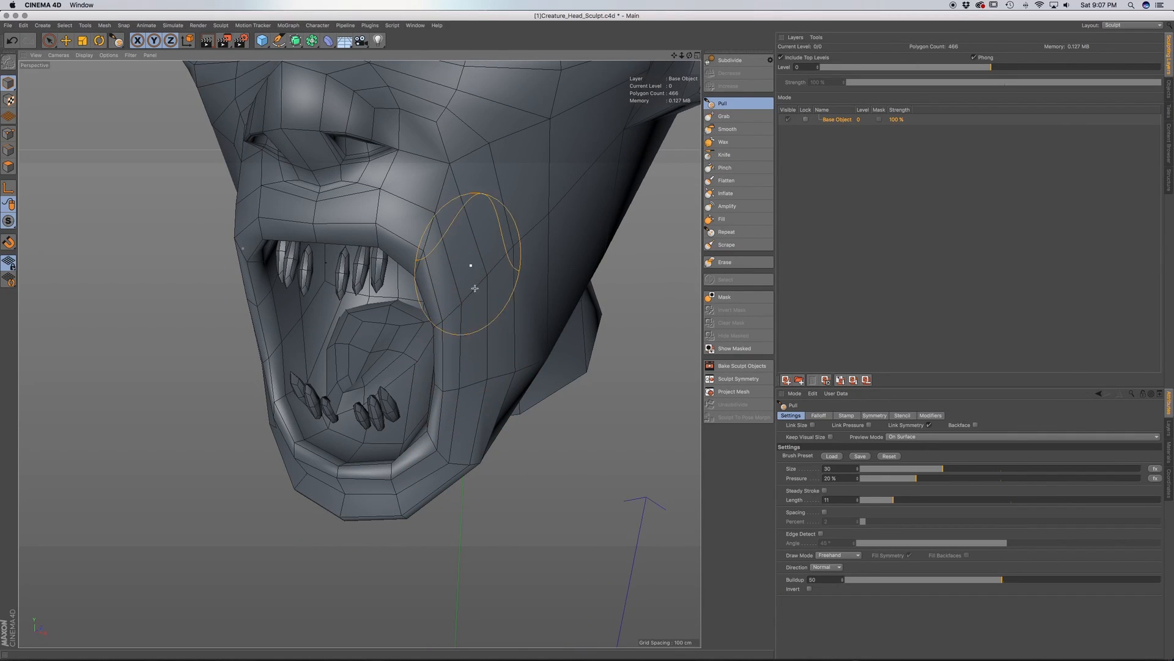
mouse_move(481, 369)
alt+mouse_down()
mouse_move(466, 403)
mouse_move(451, 361)
mouse_move(456, 380)
alt+mouse_up()
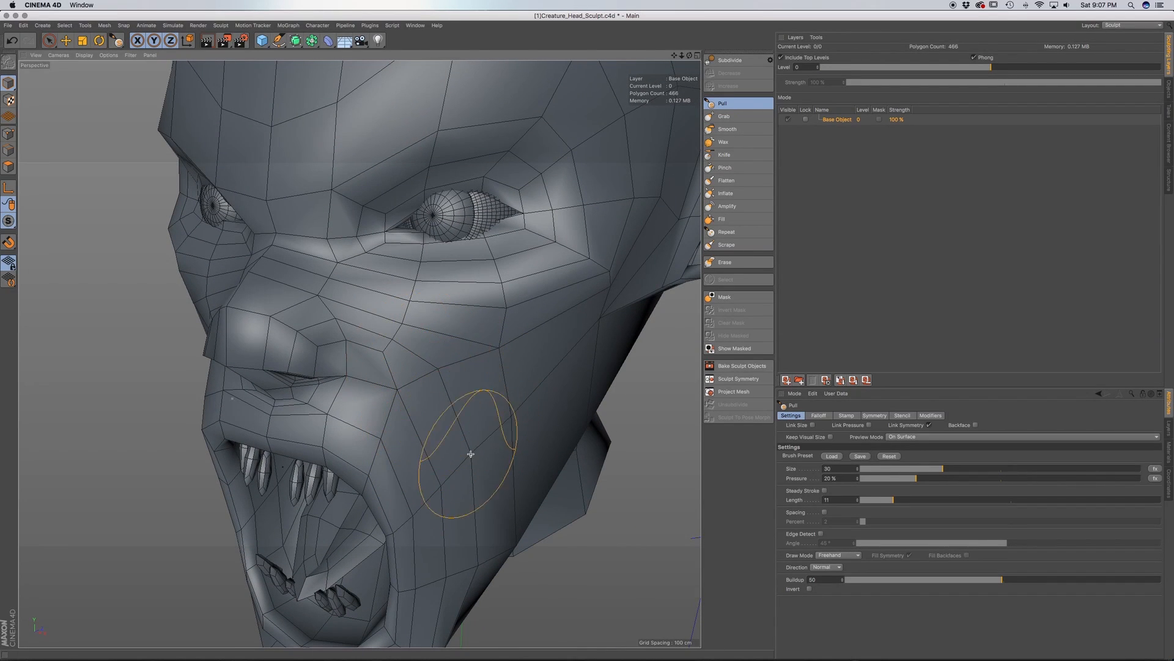
Examine the mesh layout over the brow, forehead, top of the skull and side of the head
mouse_move(360, 256)
alt+middle_down()
mouse_move(359, 351)
mouse_move(411, 363)
alt+middle_up()
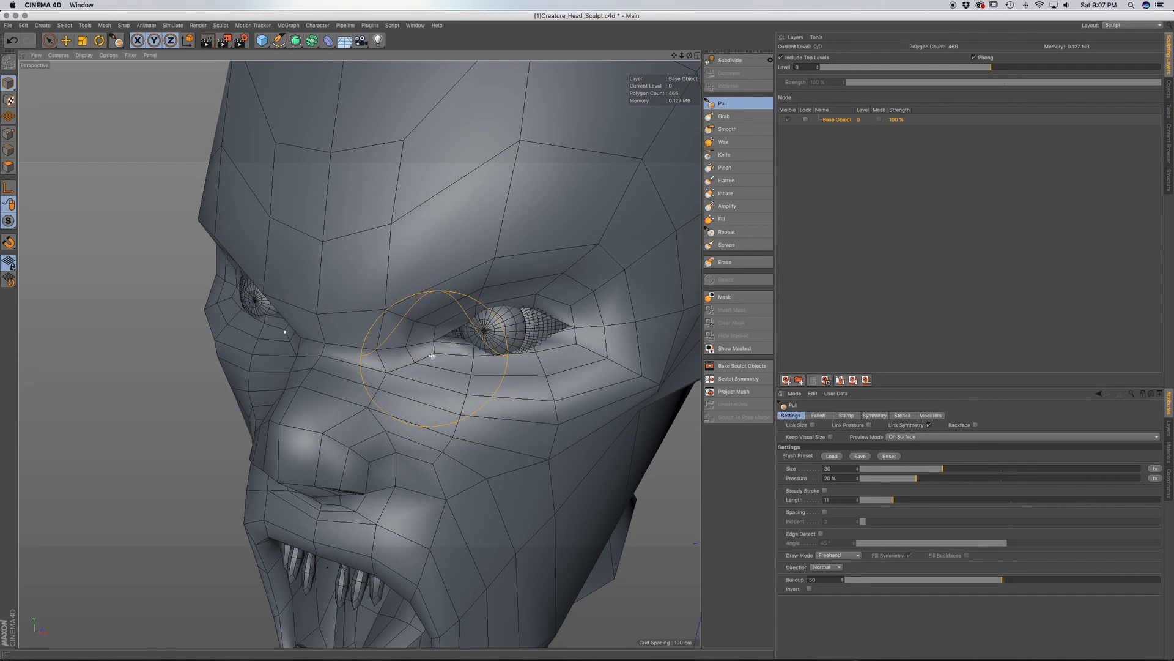
mouse_move(430, 389)
alt+mouse_down()
mouse_move(409, 384)
mouse_move(452, 384)
alt+mouse_up()
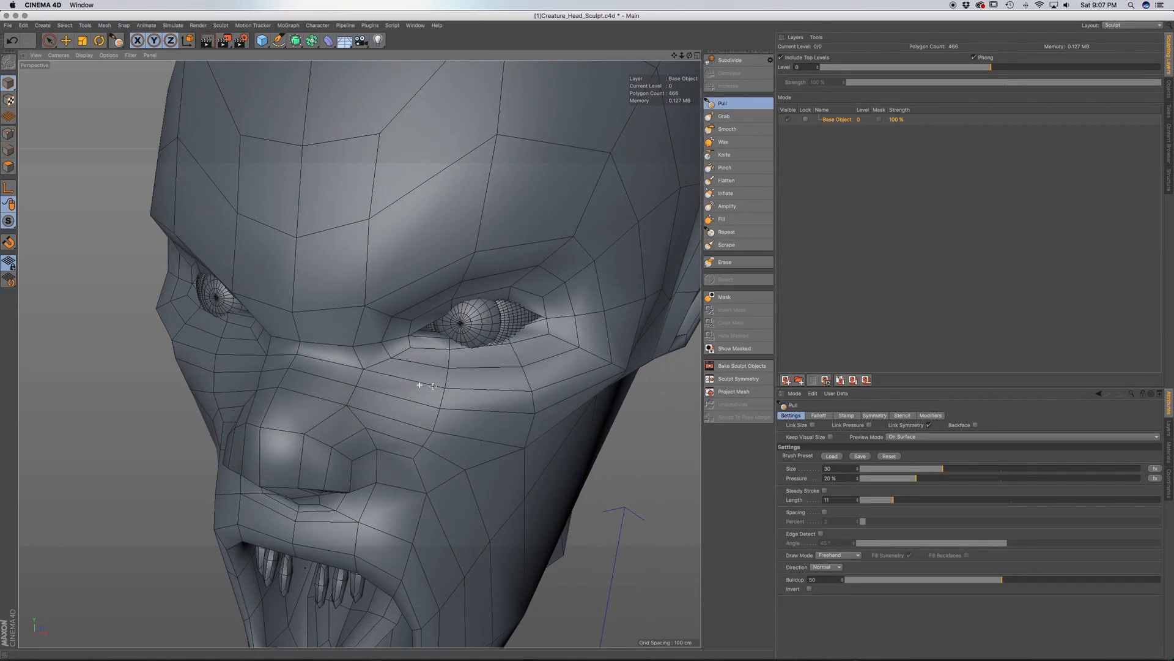
alt+middle_drag(368, 285, 356, 442)
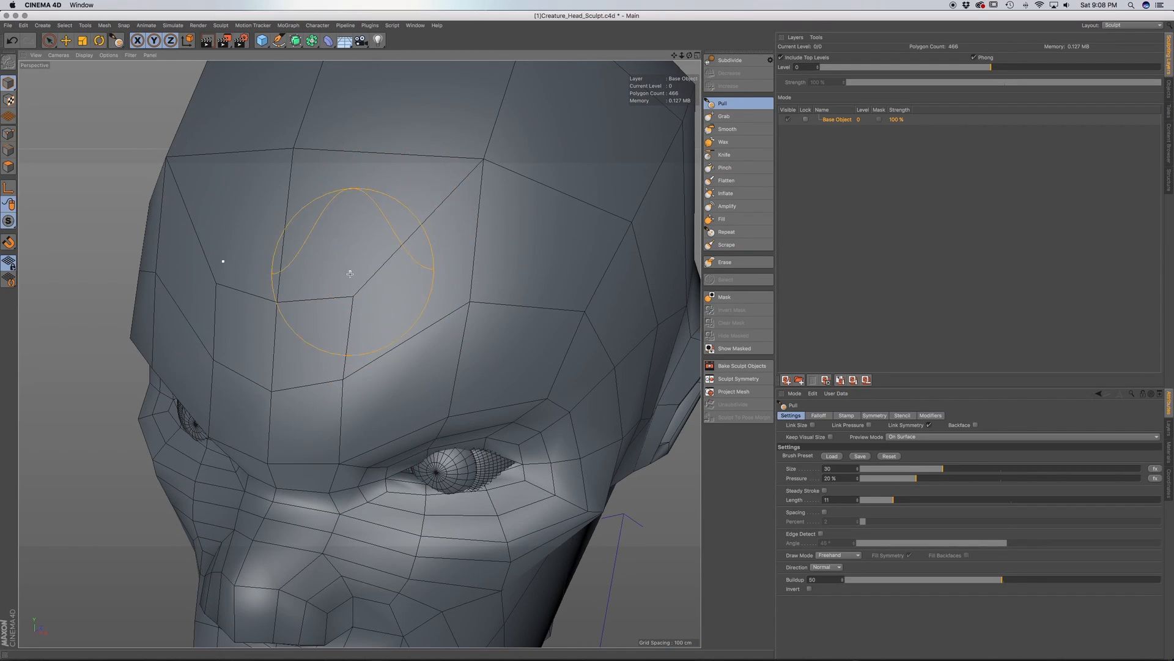
scroll(482, 248, down, 2)
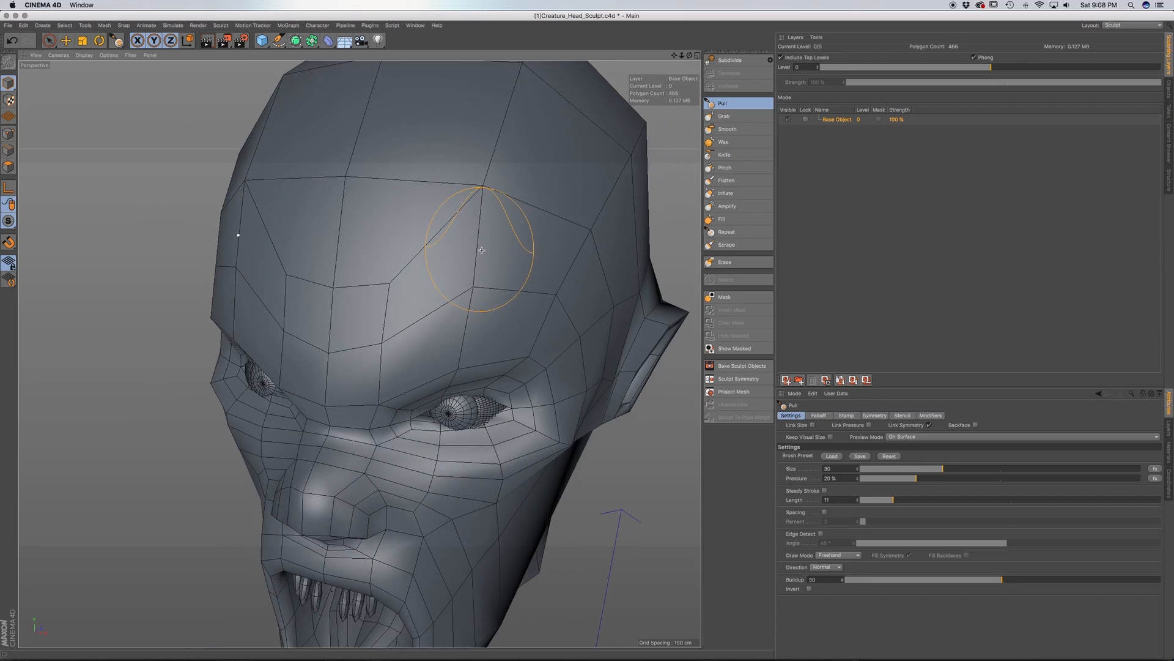
alt+middle_drag(485, 245, 479, 265)
mouse_move(490, 241)
alt+mouse_down()
mouse_move(518, 223)
mouse_move(490, 218)
mouse_move(497, 176)
alt+mouse_up()
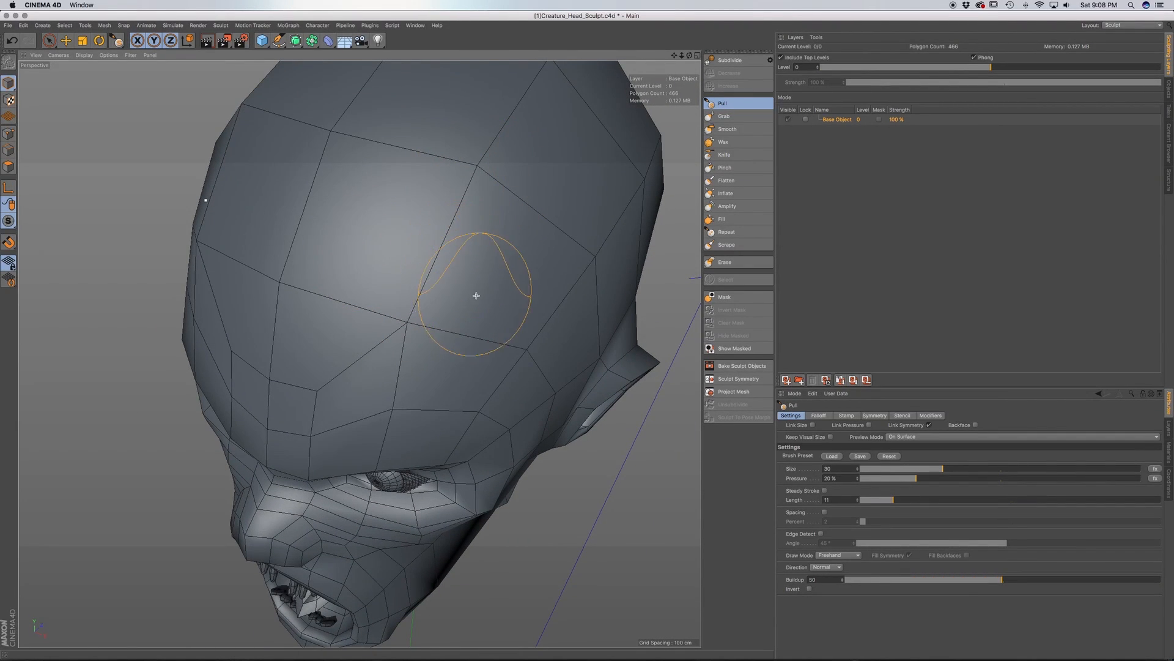
alt+drag(479, 320, 492, 210)
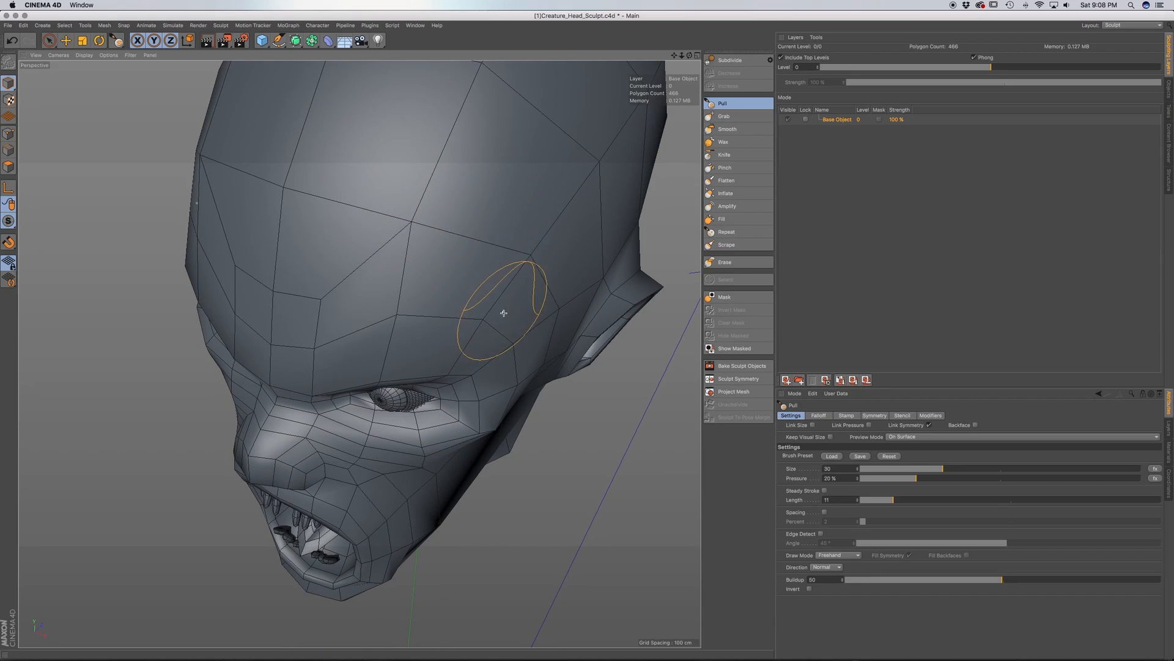
alt+drag(503, 313, 503, 233)
alt+drag(506, 304, 476, 258)
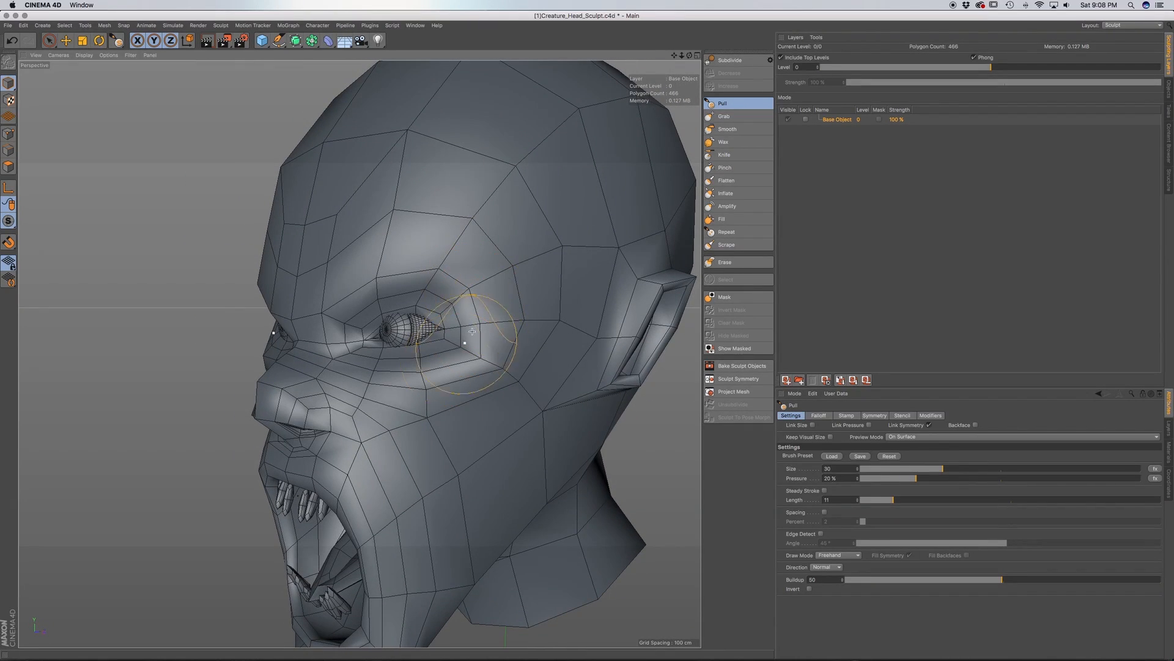
mouse_move(478, 388)
alt+mouse_down()
mouse_move(453, 353)
mouse_move(467, 372)
mouse_move(441, 365)
alt+mouse_up()
mouse_move(399, 413)
alt+mouse_down()
mouse_move(362, 348)
mouse_move(468, 372)
alt+mouse_up()
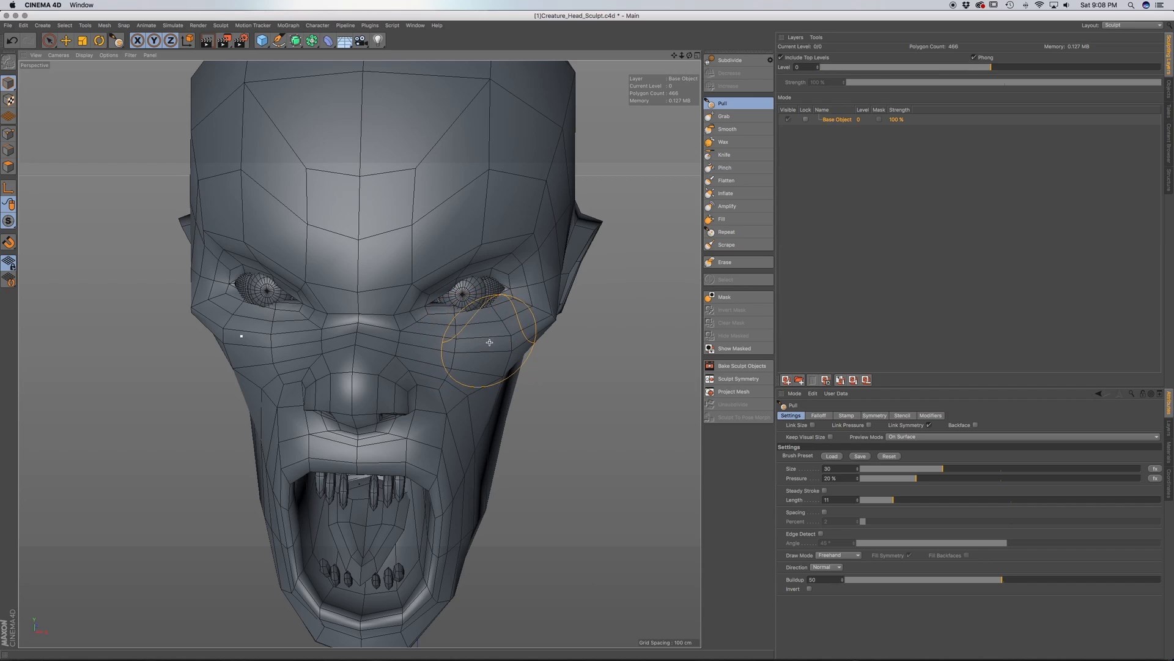
Examine the polygon flow across the cheek, eye and jaw from front and side, and save the project
middle_drag(487, 356, 465, 355)
alt+drag(462, 358, 482, 348)
alt+middle_drag(482, 349, 457, 363)
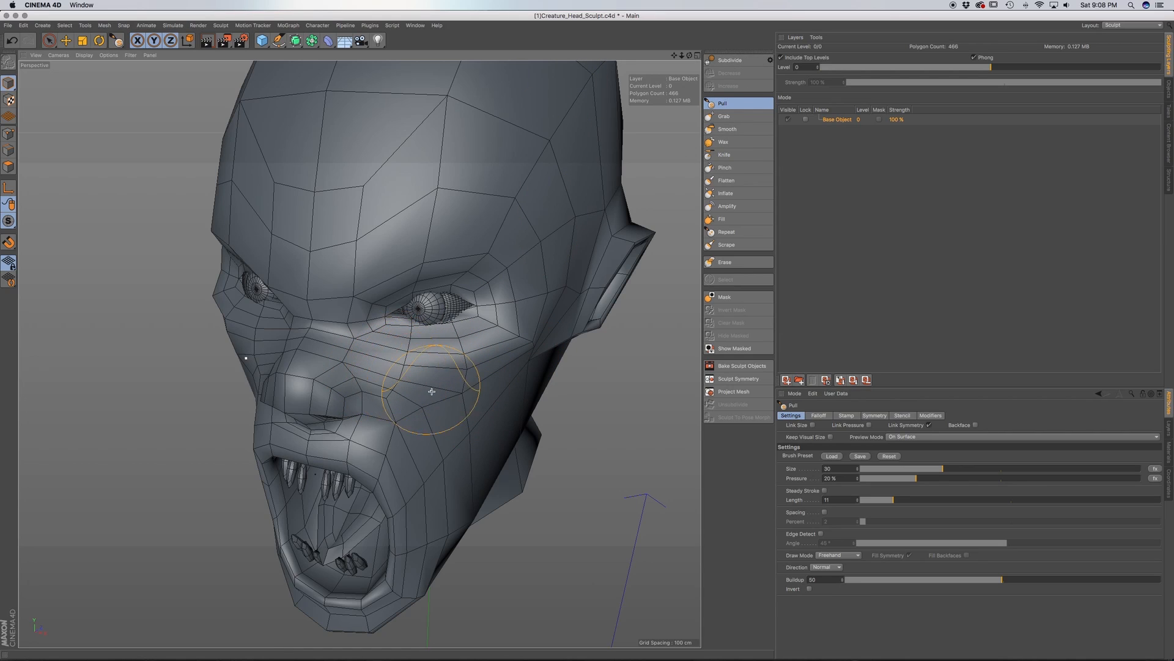
mouse_move(432, 412)
alt+mouse_down()
mouse_move(428, 393)
mouse_move(426, 425)
mouse_move(425, 414)
alt+mouse_up()
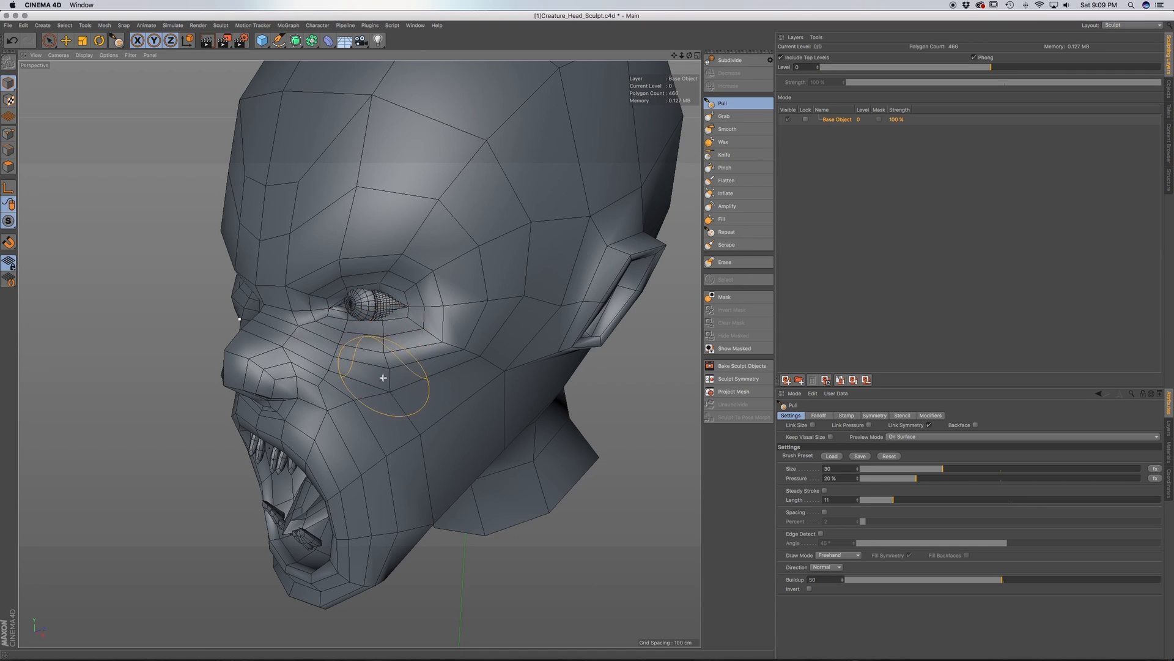
scroll(375, 365, up, 2)
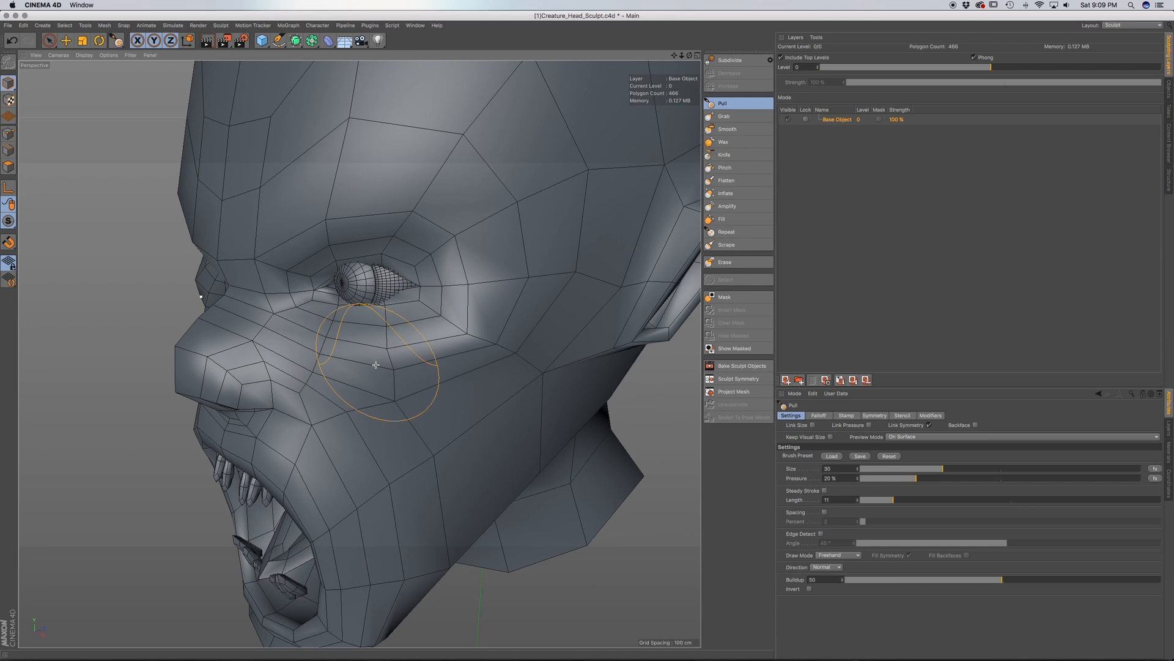
alt+middle_drag(385, 367, 383, 374)
mouse_move(375, 352)
alt+mouse_down()
mouse_move(424, 356)
mouse_move(384, 372)
alt+mouse_up()
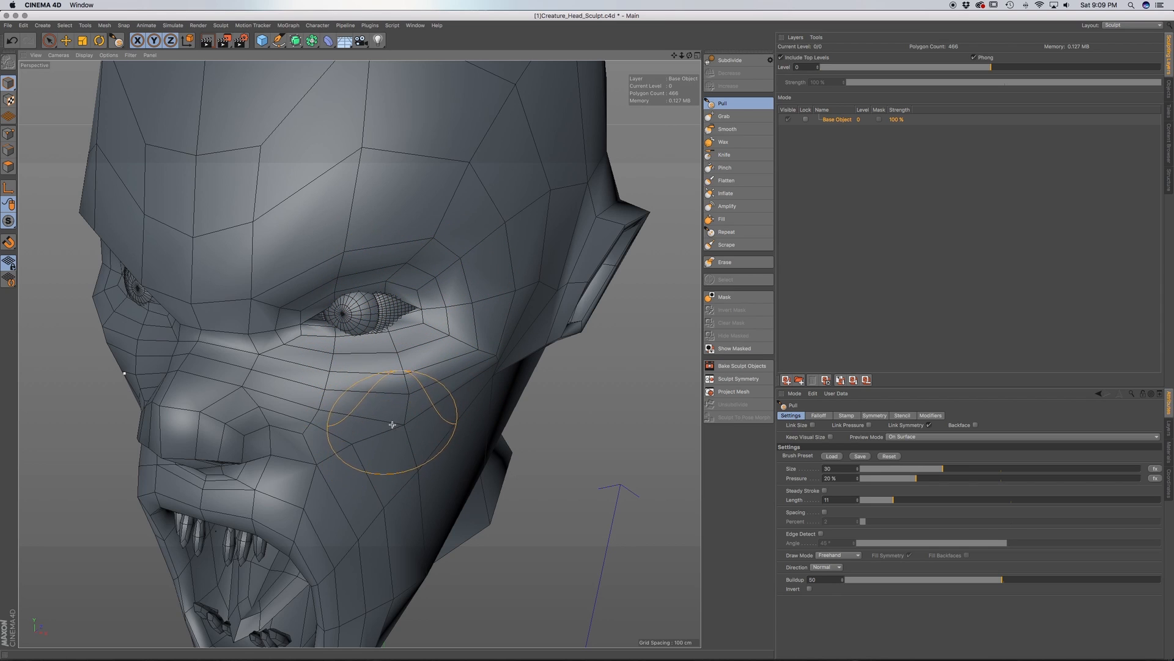
alt+middle_drag(394, 420, 382, 407)
alt+drag(404, 393, 390, 389)
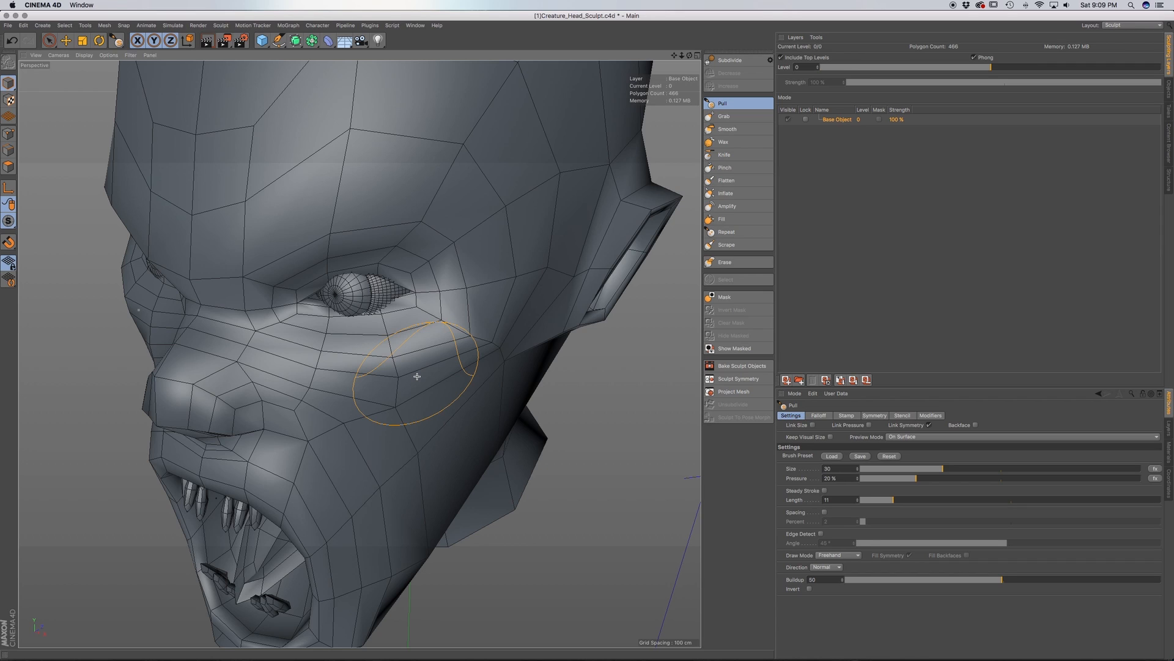
key(super+s)
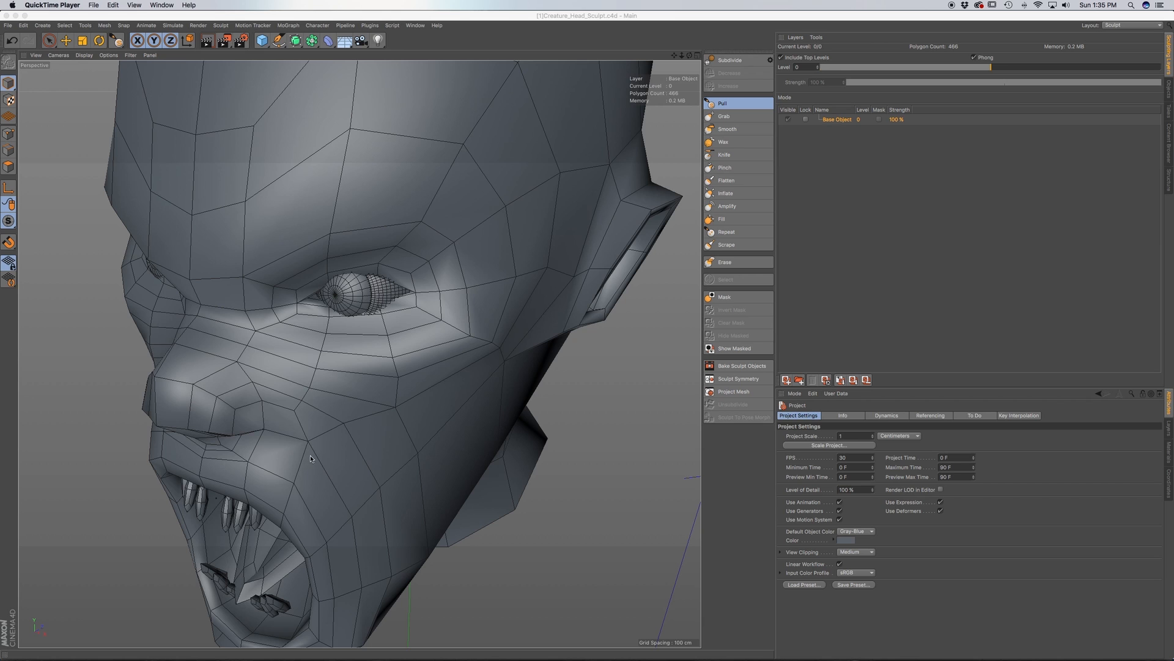
Activate the Pull brush, set its size to 12 and enable Link Symmetry
mouse_move(318, 460)
alt+mouse_down()
mouse_move(363, 436)
mouse_move(342, 391)
alt+mouse_up()
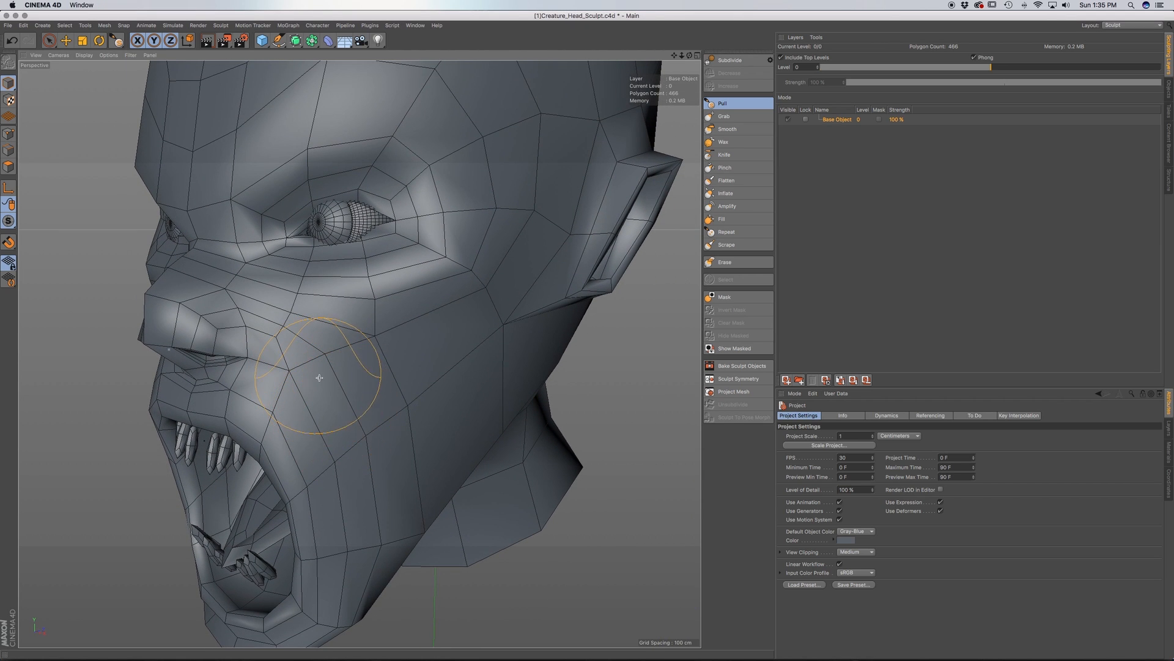
mouse_move(328, 394)
alt+mouse_down()
mouse_move(330, 383)
mouse_move(341, 398)
mouse_move(314, 367)
mouse_move(354, 421)
alt+mouse_up()
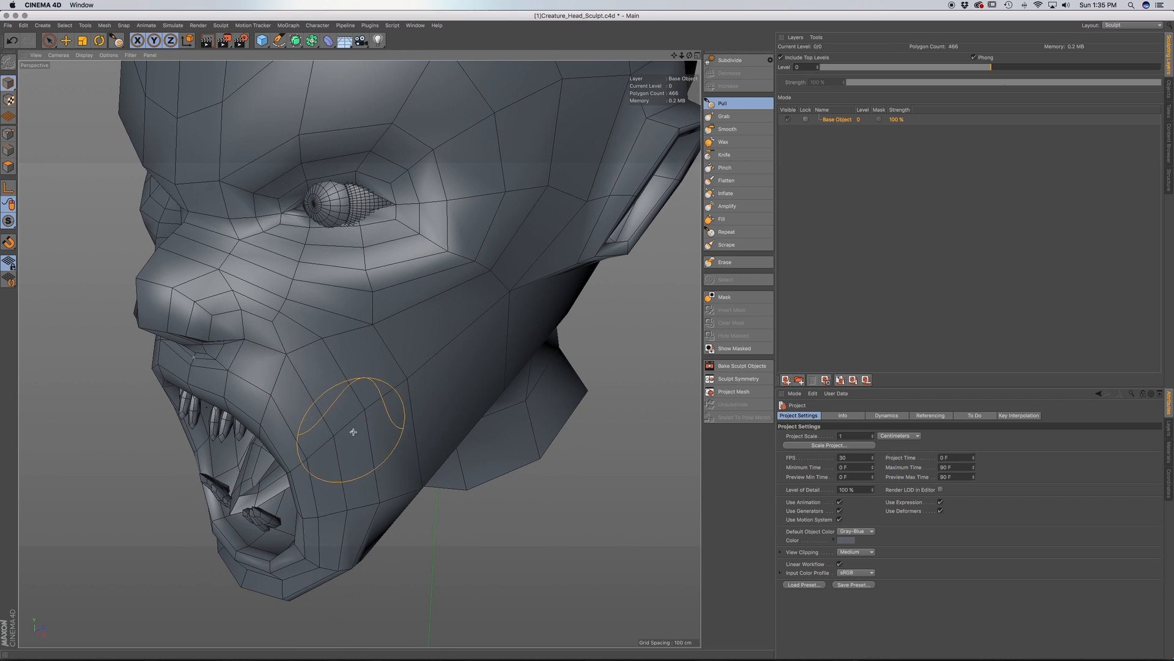
click(733, 104)
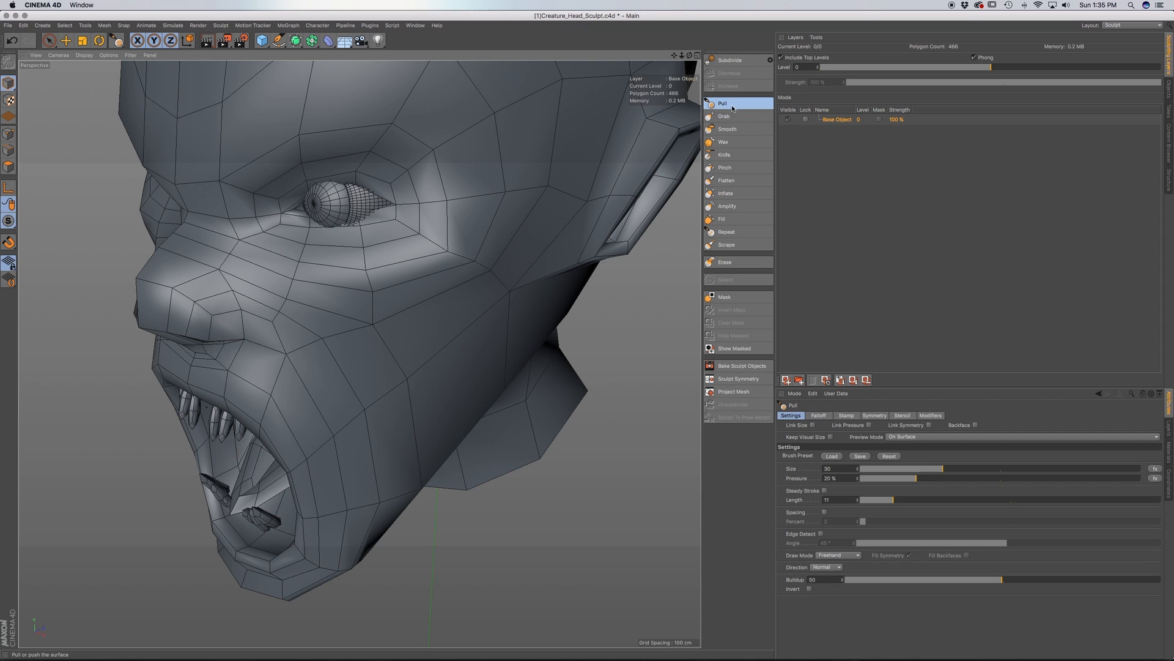
alt+drag(372, 416, 333, 429)
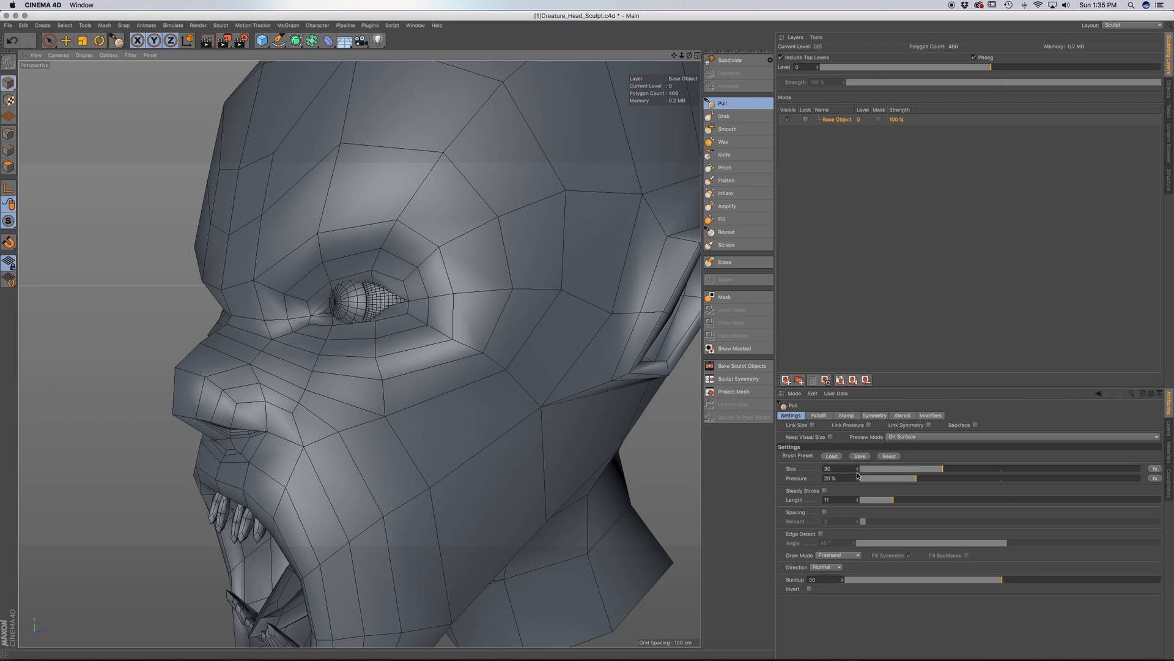
drag(898, 469, 895, 470)
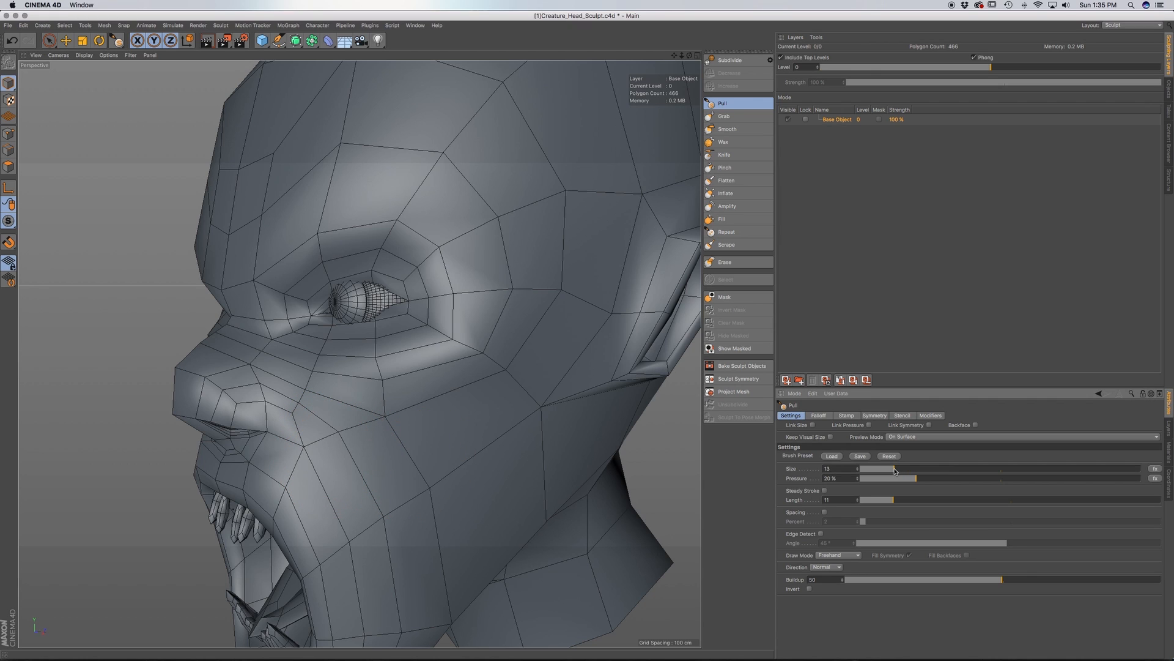
click(886, 416)
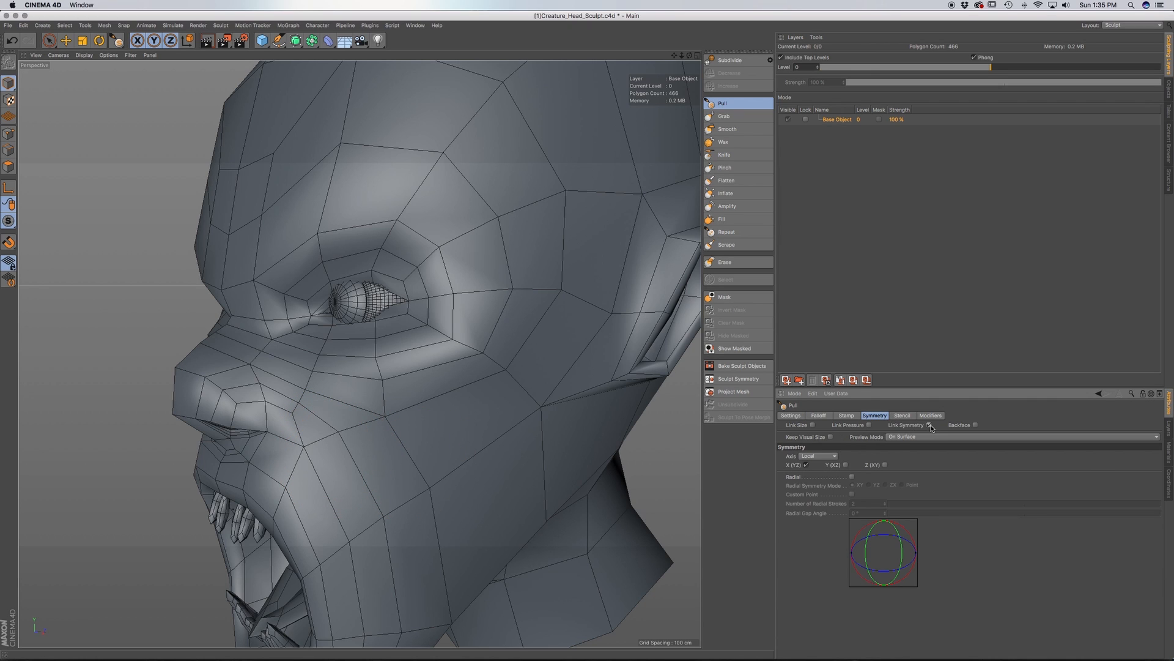
click(791, 415)
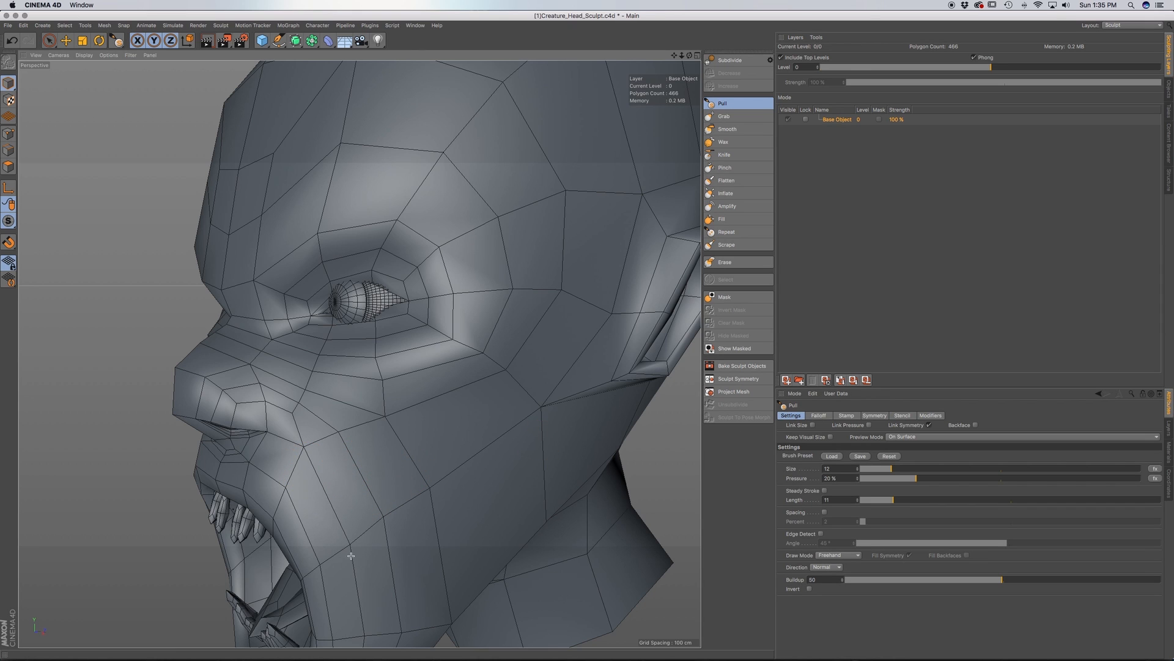
Subdivide the head once to sculpt level 1 and inspect the mesh across the mouth, cheek, eyes and forehead
alt+drag(367, 566, 327, 438)
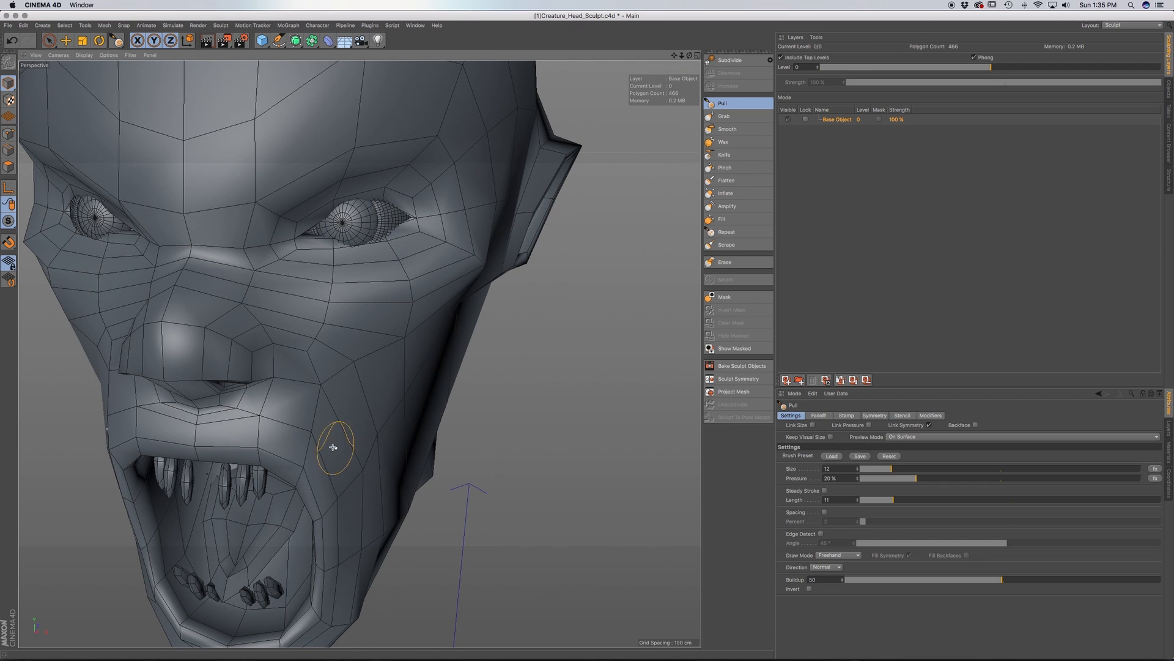
click(754, 60)
mouse_move(338, 477)
alt+mouse_down()
mouse_move(357, 493)
mouse_move(306, 335)
alt+mouse_up()
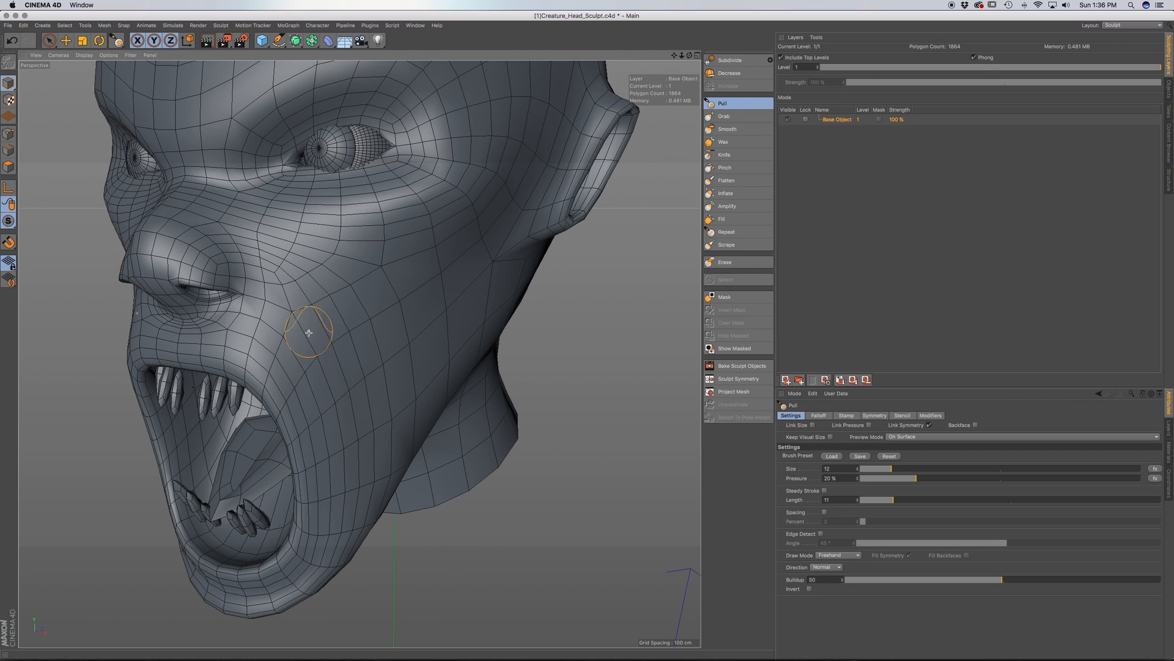
mouse_move(354, 411)
alt+mouse_down()
mouse_move(366, 474)
mouse_move(320, 446)
alt+mouse_up()
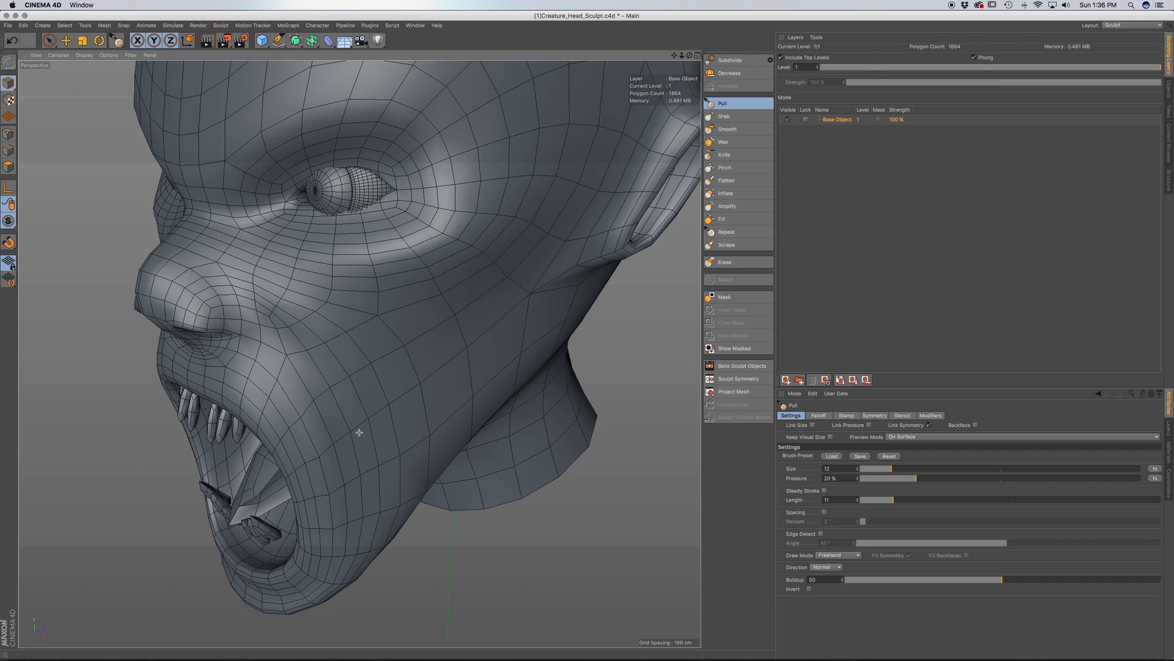
alt+drag(341, 336, 355, 399)
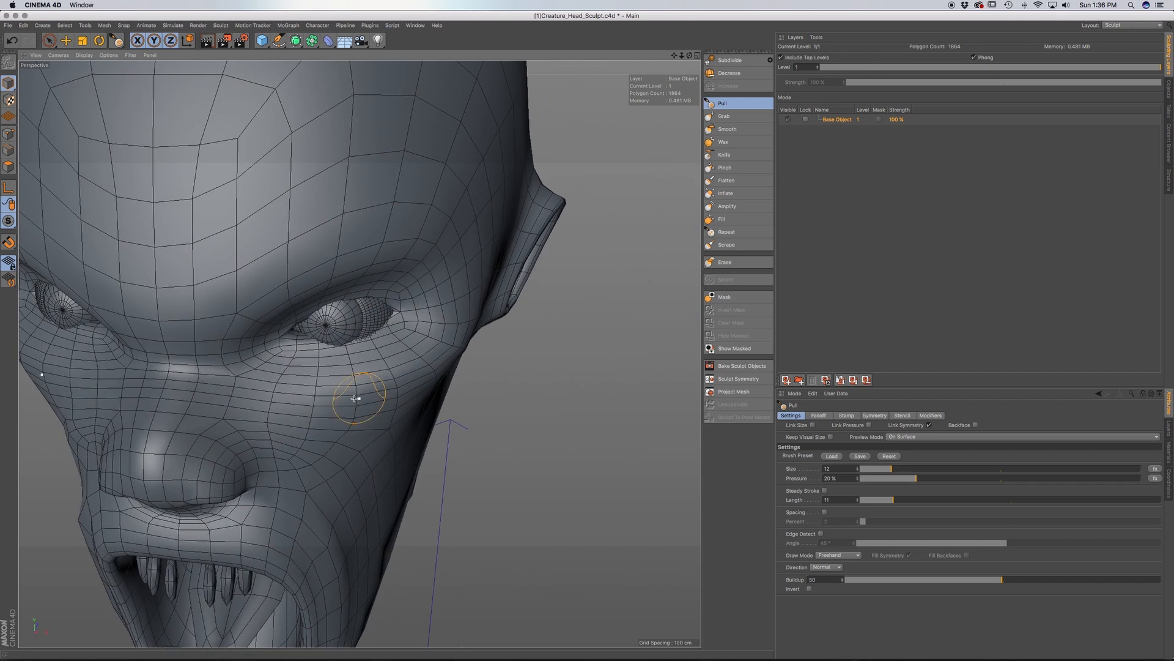
alt+middle_drag(355, 398, 343, 433)
alt+drag(317, 429, 310, 381)
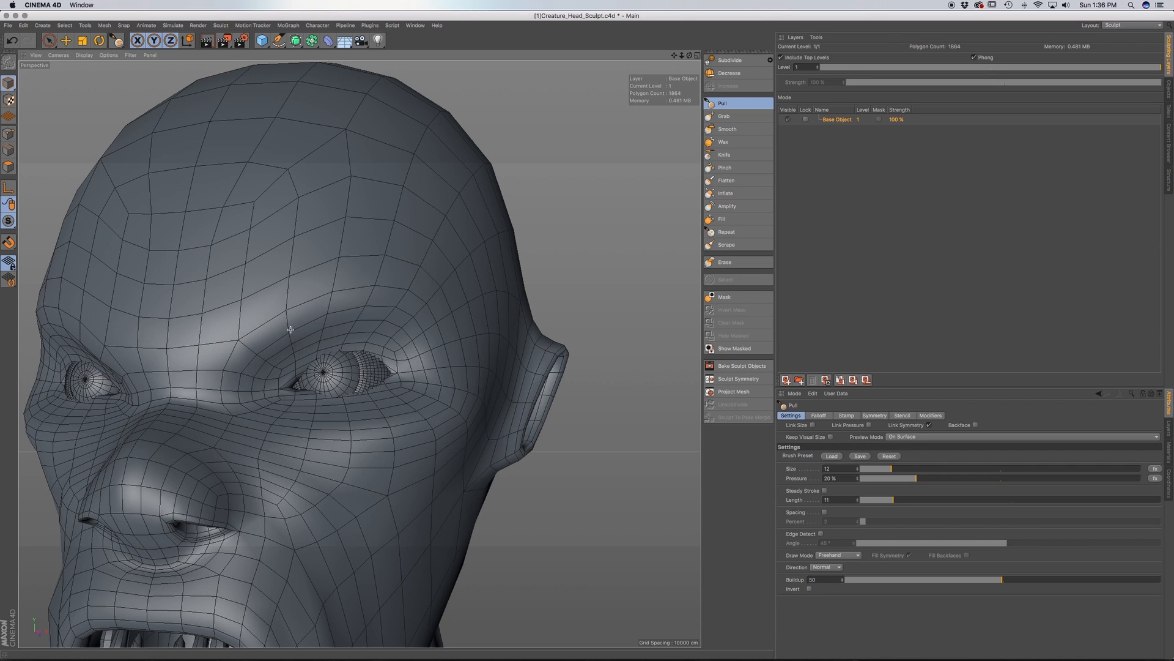
Sculpt the brow ridge and upper eye sockets symmetrically with the Pull brush at size 12, making the brow protrude
alt+drag(295, 323, 250, 353)
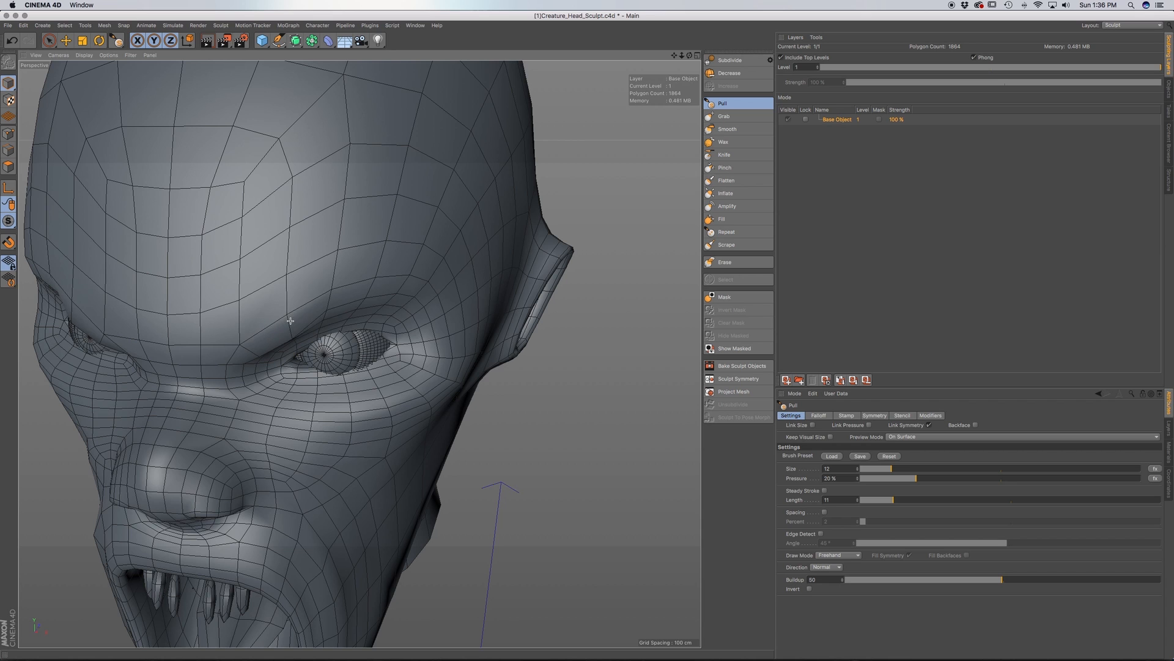
alt+drag(263, 341, 270, 324)
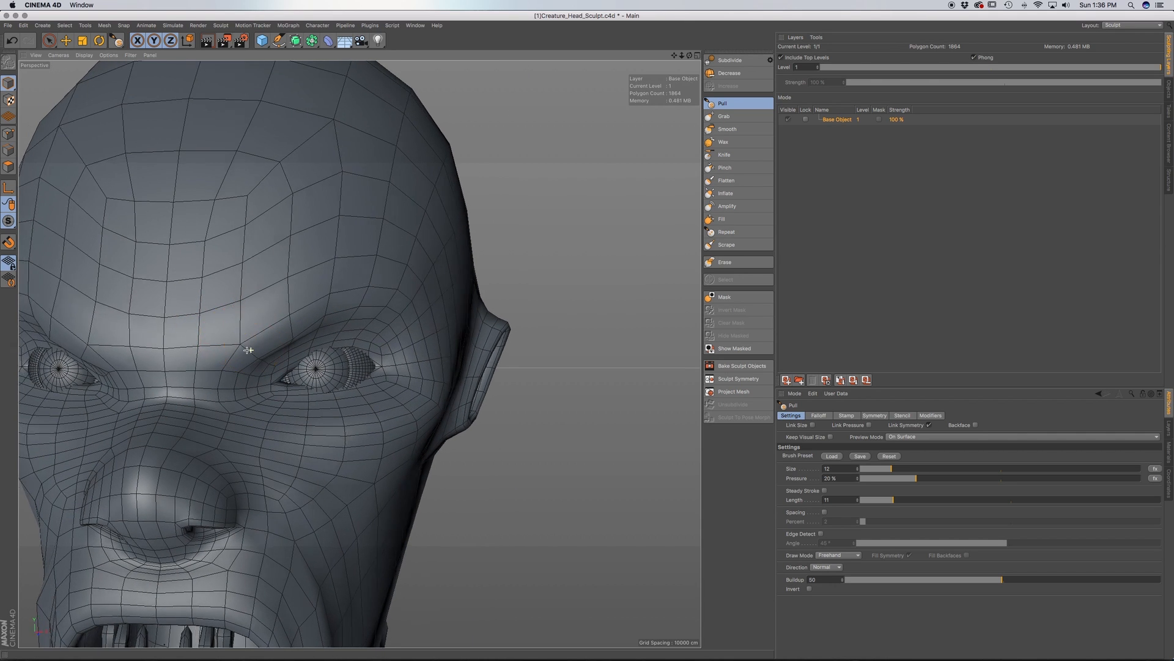
alt+drag(253, 349, 248, 334)
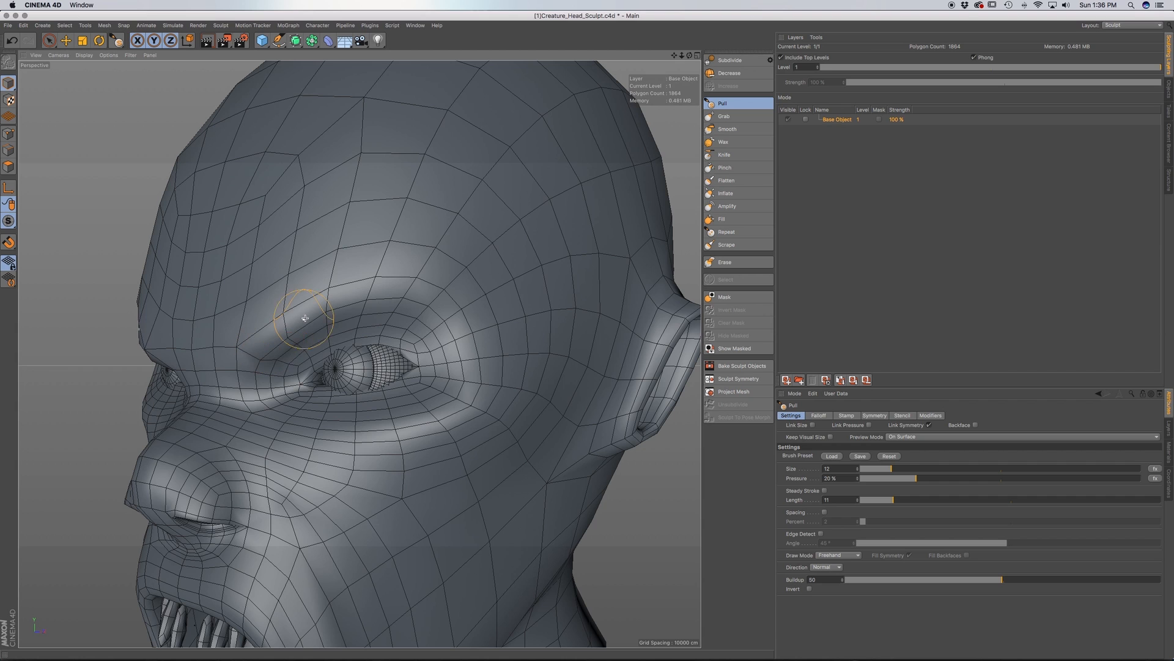
alt+drag(331, 309, 314, 327)
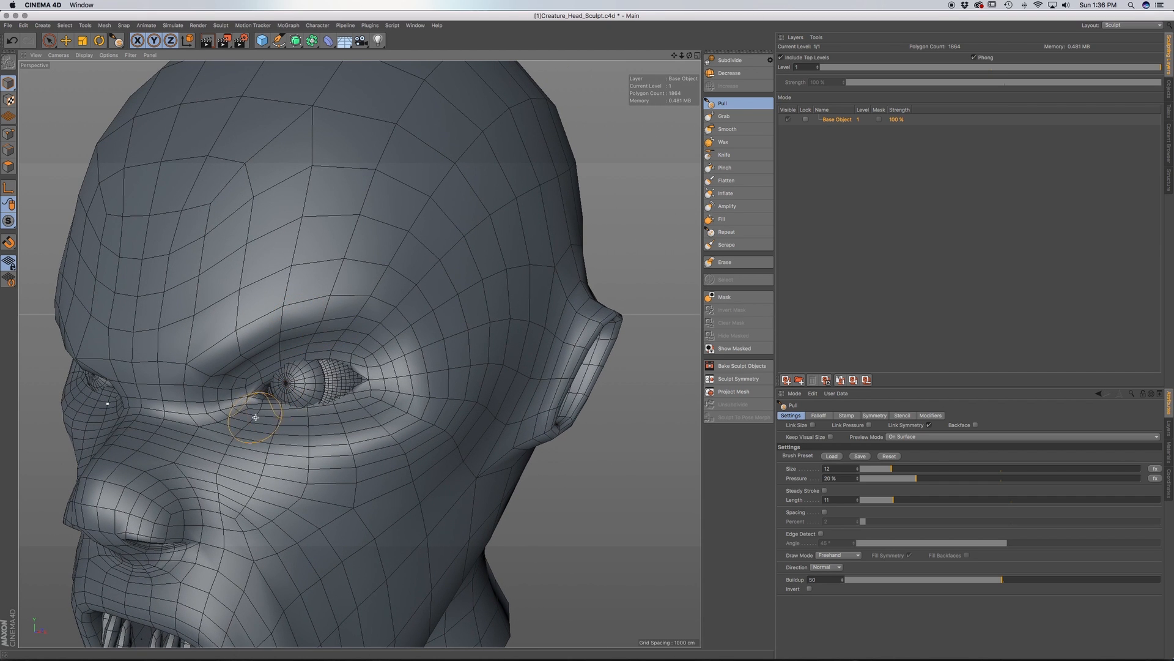
mouse_move(271, 430)
alt+mouse_down()
mouse_move(338, 446)
mouse_move(295, 432)
mouse_move(362, 349)
mouse_move(358, 364)
alt+mouse_up()
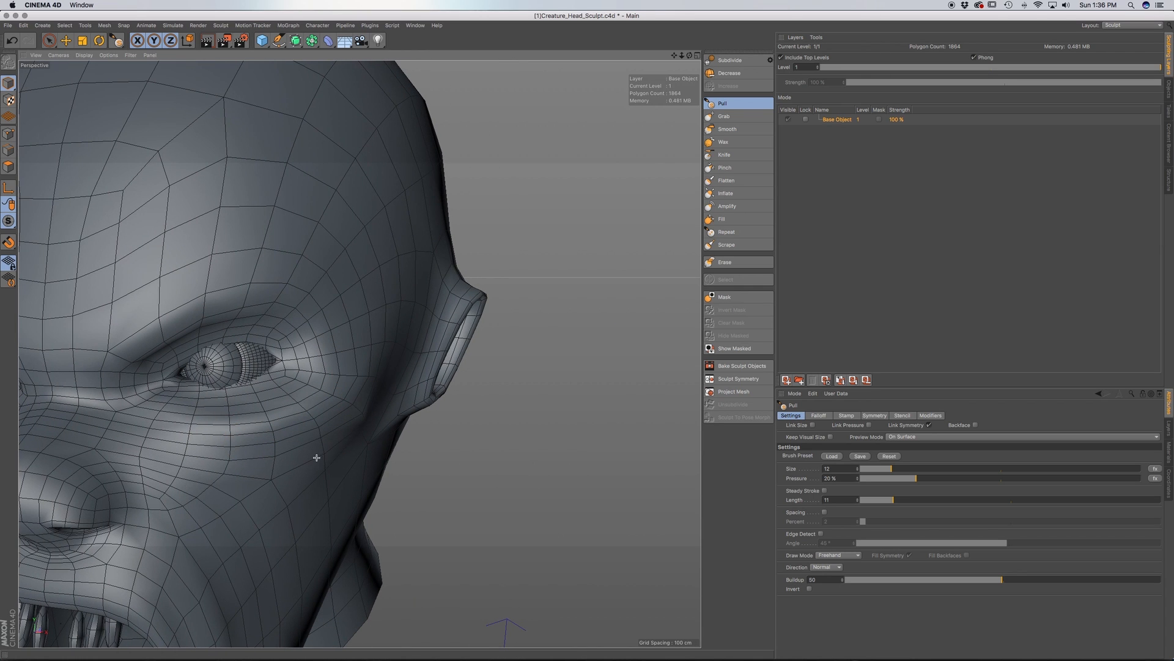
alt+drag(314, 455, 367, 449)
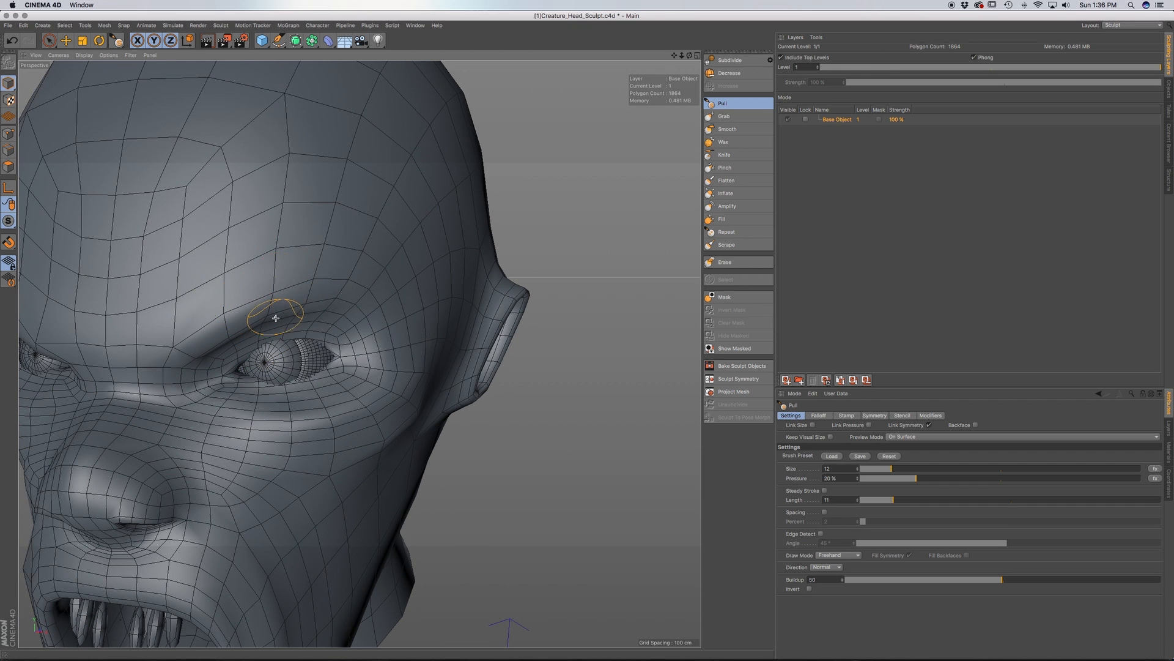
alt+middle_drag(276, 318, 367, 290)
alt+drag(277, 323, 342, 301)
alt+drag(235, 365, 205, 375)
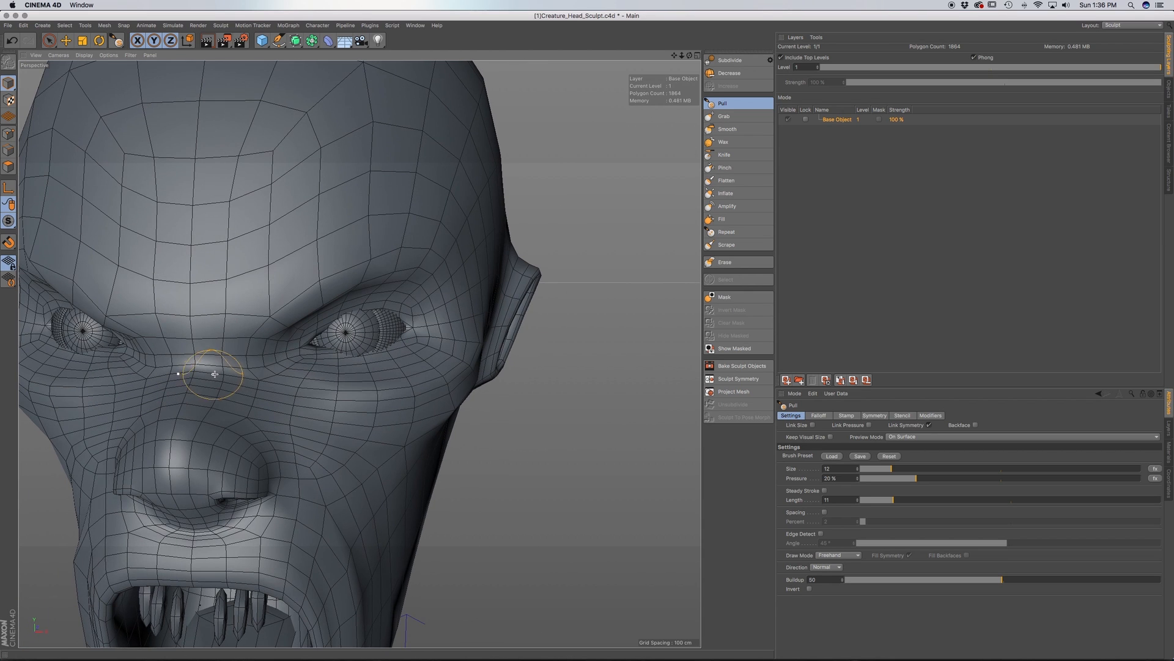
Set the Pull brush size to 5, build up the bridge of the nose between the eyes, and undo the last stroke
drag(869, 468, 873, 469)
mouse_move(202, 358)
mouse_down()
mouse_move(232, 354)
mouse_move(194, 350)
mouse_move(190, 379)
mouse_move(205, 404)
mouse_move(189, 404)
mouse_move(296, 392)
mouse_move(252, 346)
mouse_up()
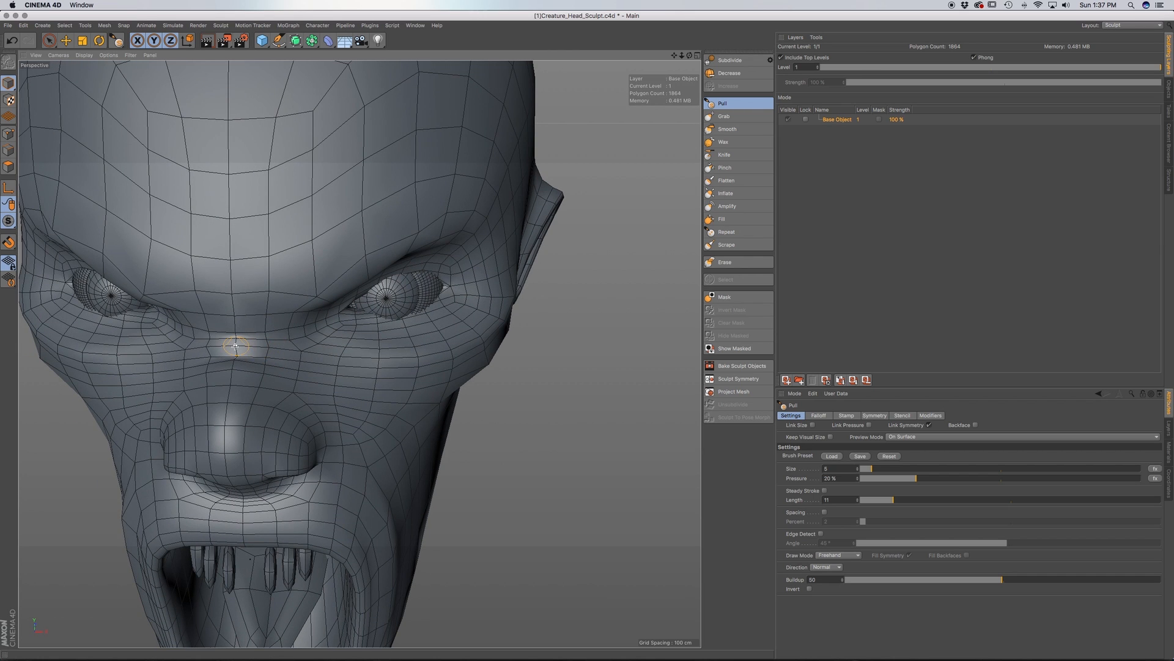
alt+drag(274, 349, 234, 332)
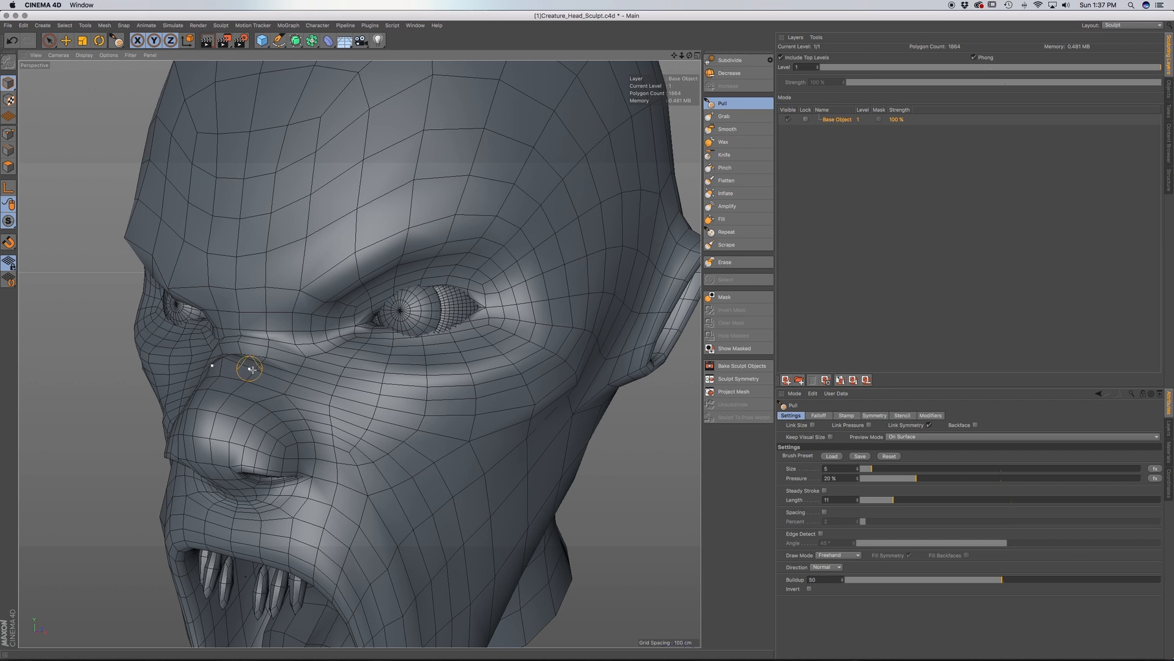
key(super+z)
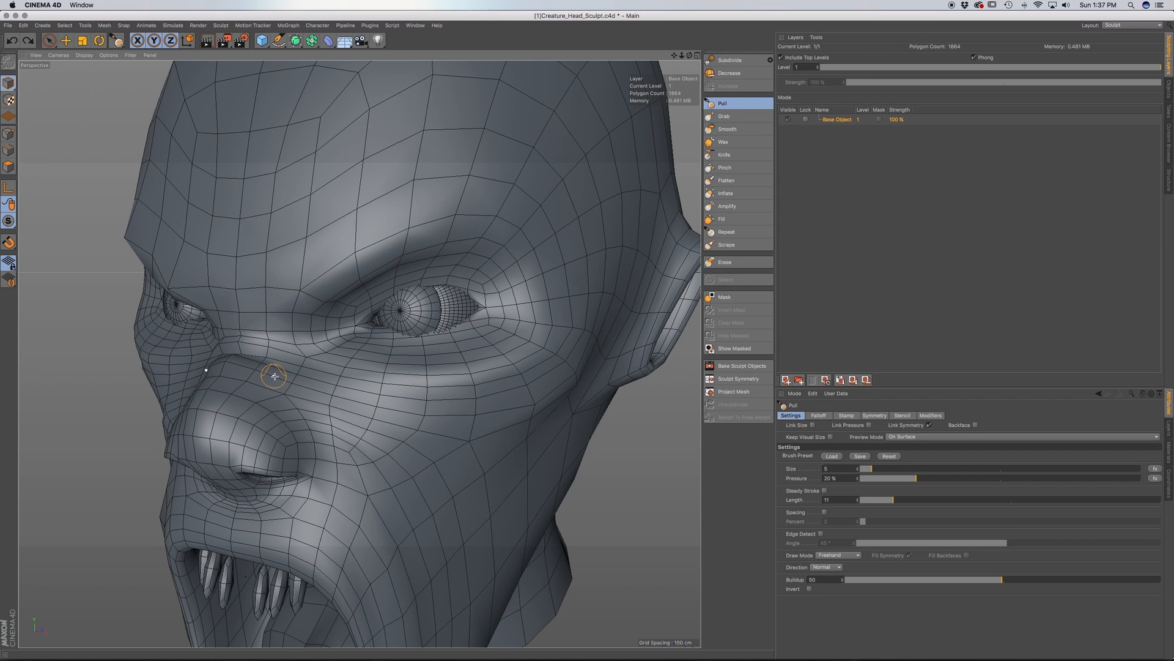
Build up the fold running from the nostril wing toward the mouth corner with the Pull brush at size 5
alt+drag(260, 367, 275, 374)
alt+middle_drag(324, 405, 282, 352)
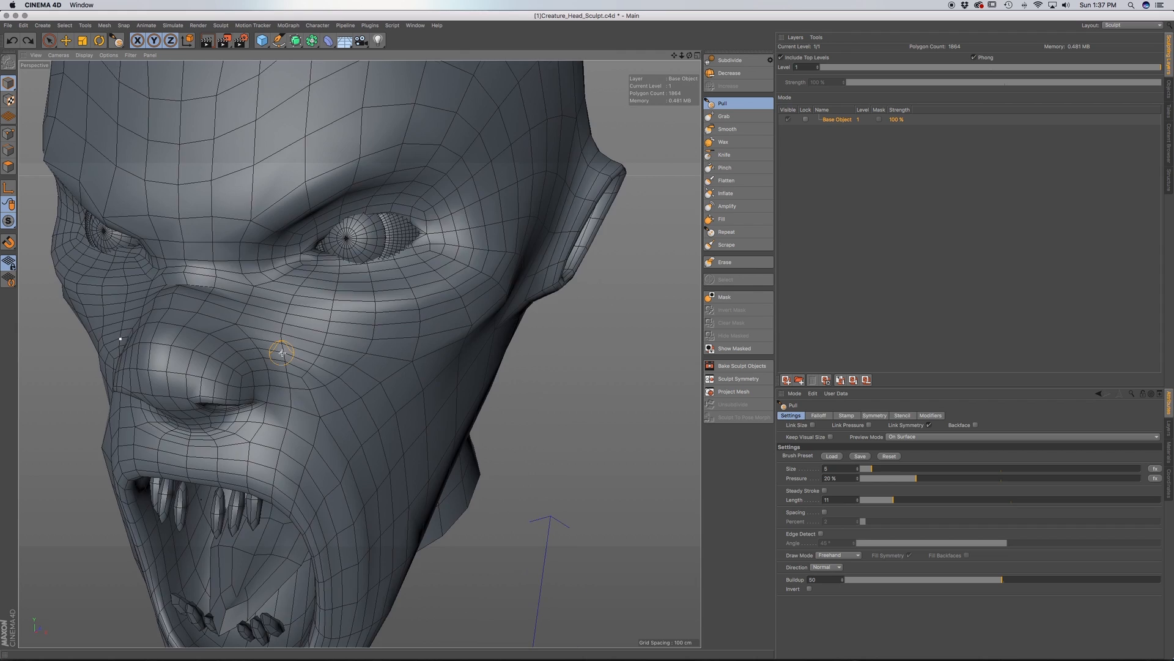
alt+drag(282, 352, 252, 324)
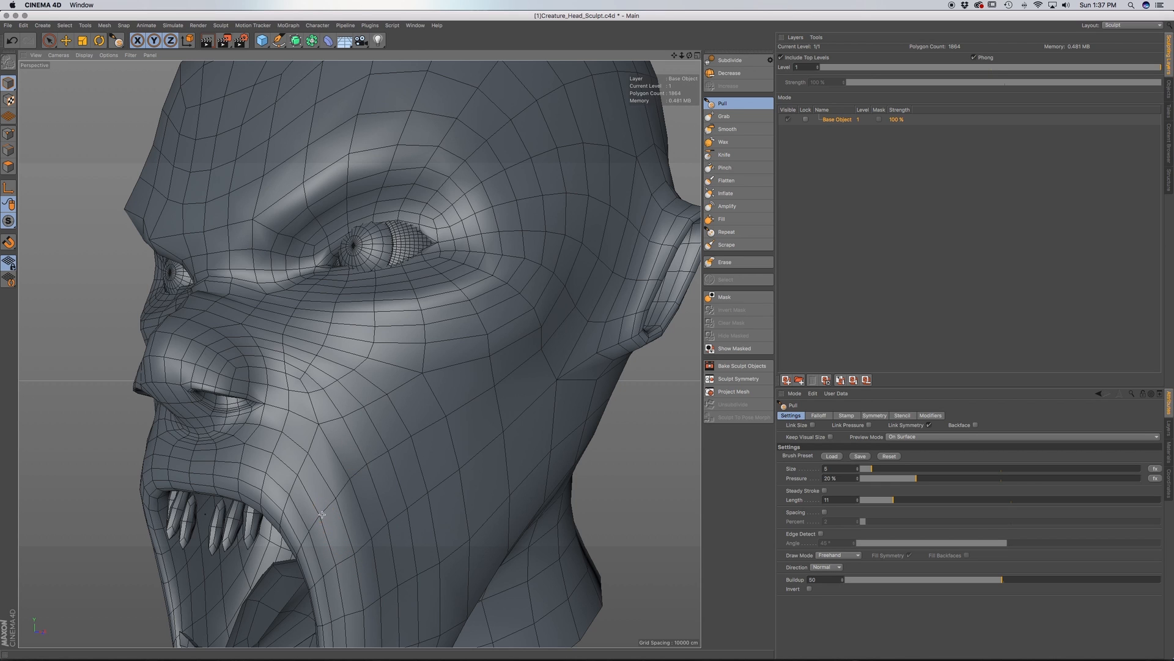
alt+drag(338, 499, 372, 519)
alt+middle_drag(340, 519, 247, 415)
alt+drag(254, 422, 210, 422)
alt+middle_drag(230, 378, 231, 457)
alt+drag(244, 433, 237, 424)
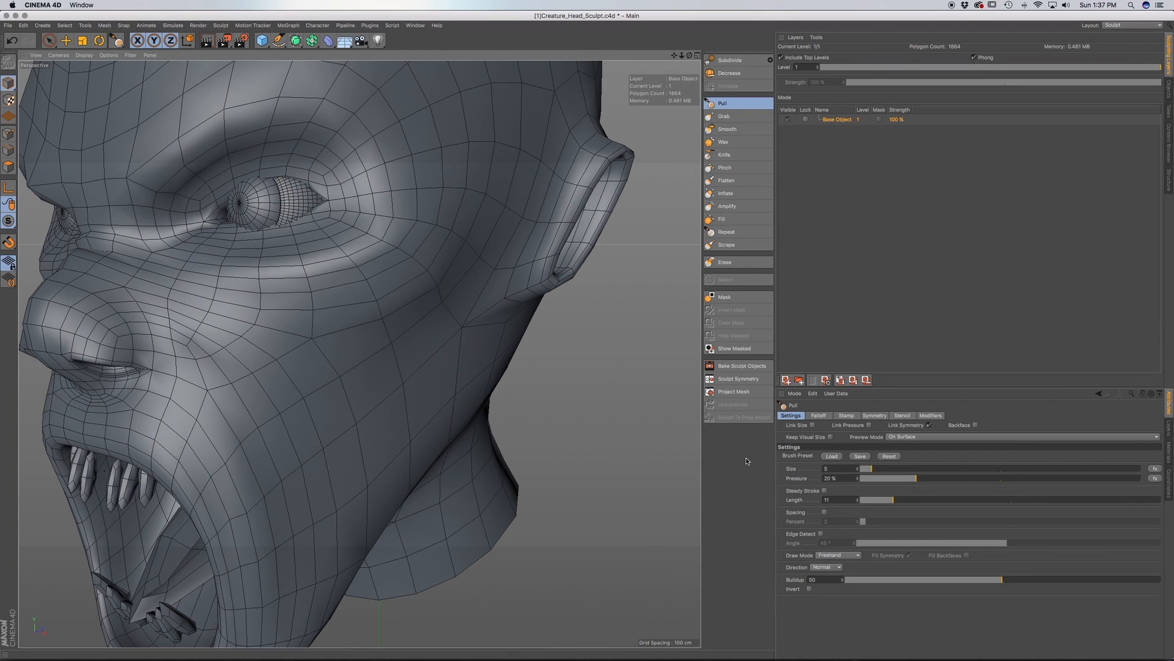
Refine the cheek surface between the lower eye socket, nostril and mouth corner with the size 5 Pull brush
mouse_move(284, 424)
alt+mouse_down()
mouse_move(281, 475)
mouse_move(262, 434)
alt+mouse_up()
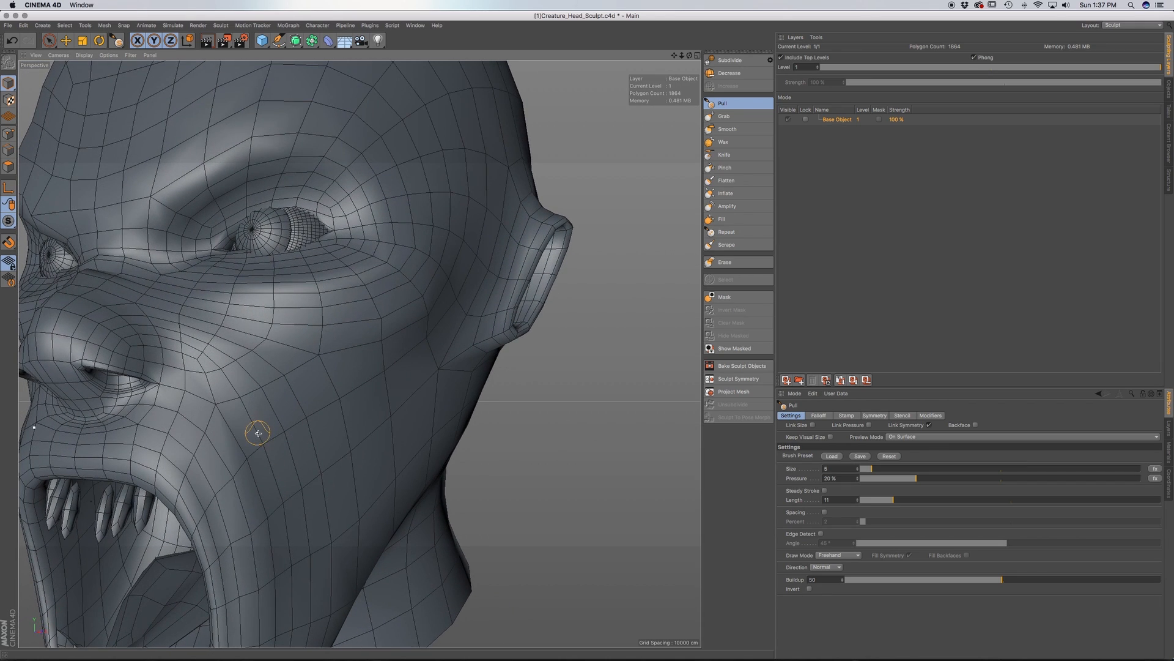
alt+middle_drag(287, 473, 290, 501)
mouse_move(291, 444)
alt+mouse_down()
mouse_move(265, 461)
mouse_move(273, 444)
mouse_move(236, 426)
mouse_move(286, 413)
alt+mouse_up()
alt+drag(265, 373, 245, 358)
alt+middle_drag(276, 408, 247, 398)
alt+drag(269, 417, 260, 423)
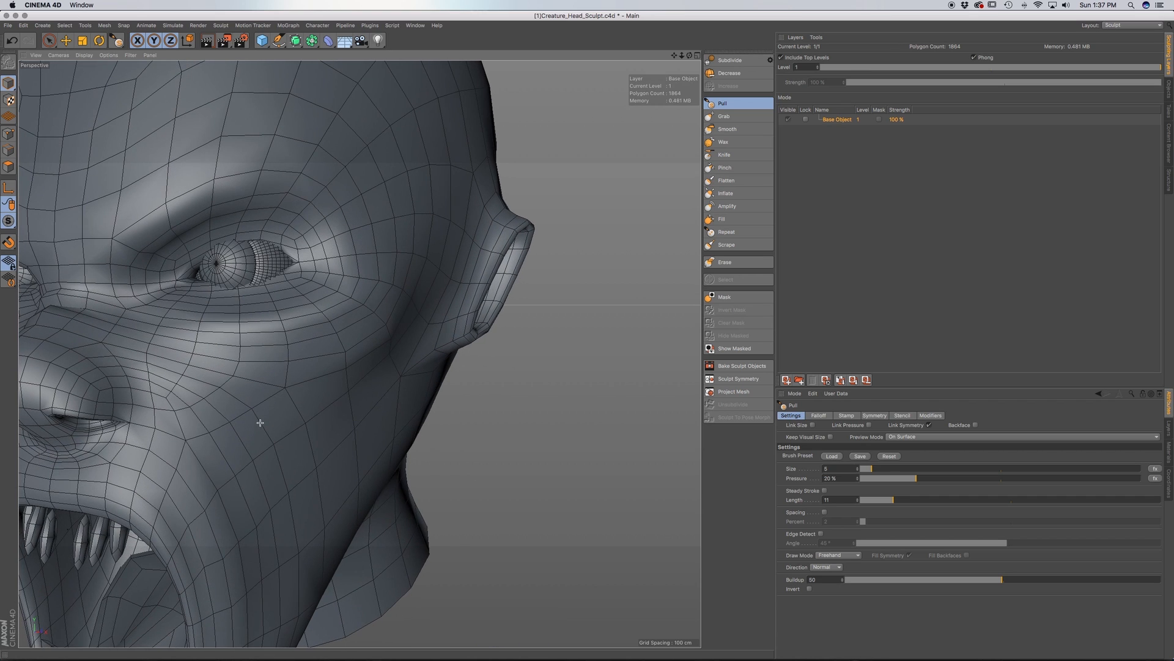
Set the Pull brush size to 6 and sculpt the area around the outer corner of the eye
drag(867, 472, 875, 471)
alt+drag(340, 340, 337, 437)
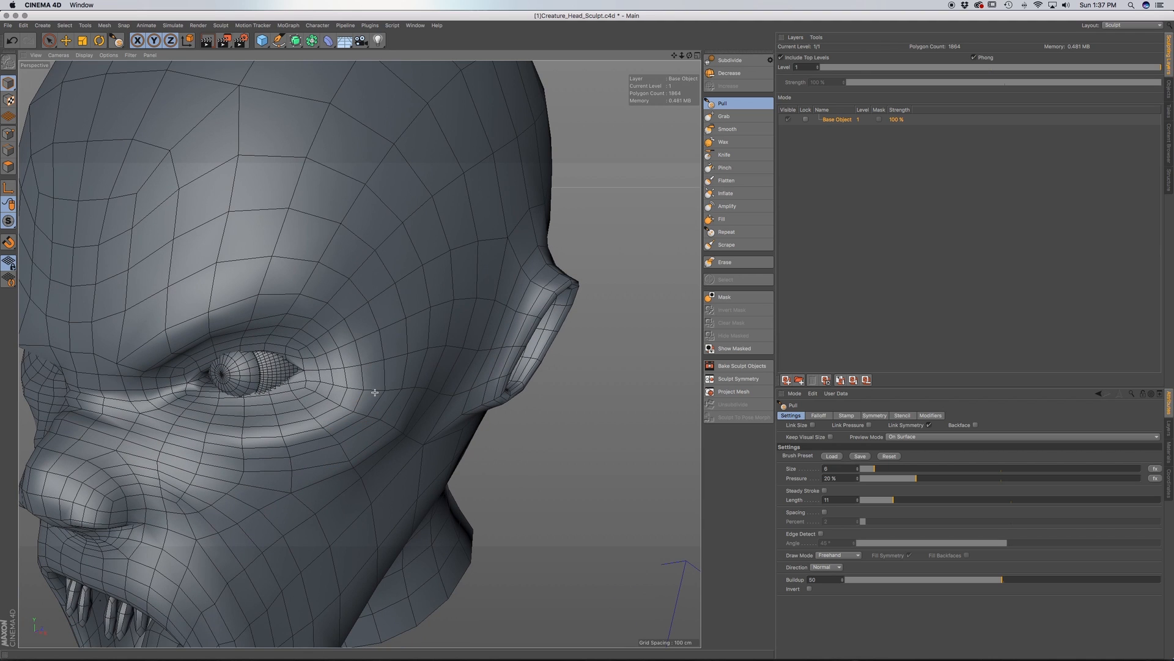
scroll(379, 348, up, 5)
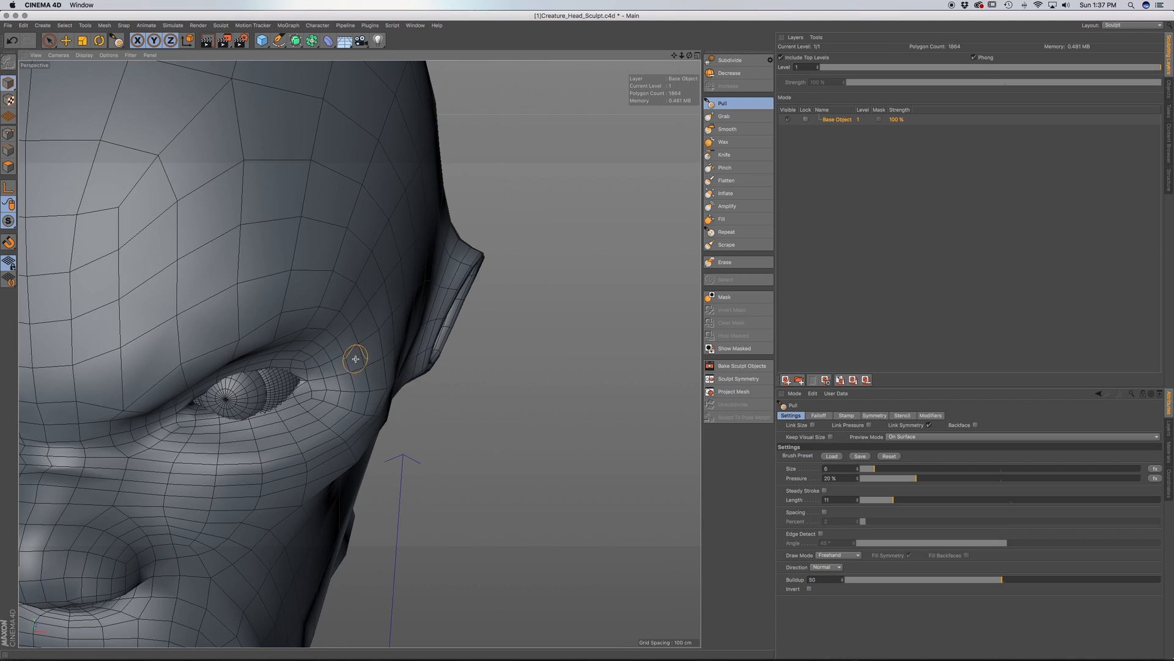
scroll(305, 390, down, 5)
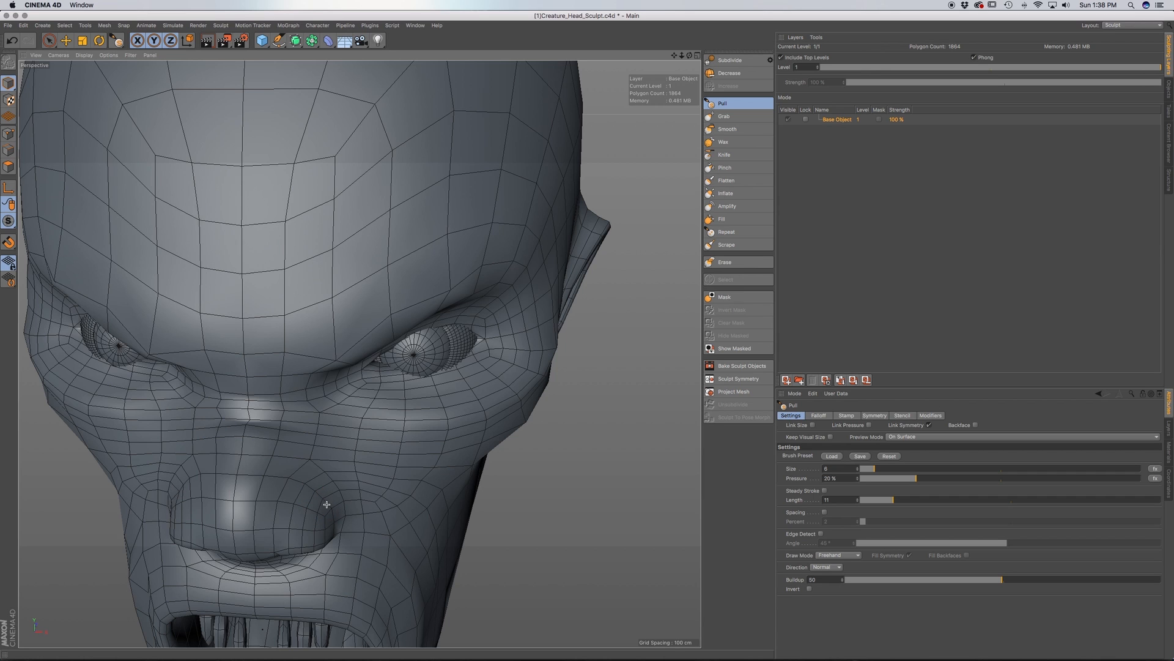
Sculpt the folds beside the nose and across the cheek toward the upper lip with the Pull brush at size 6
alt+drag(320, 504, 329, 432)
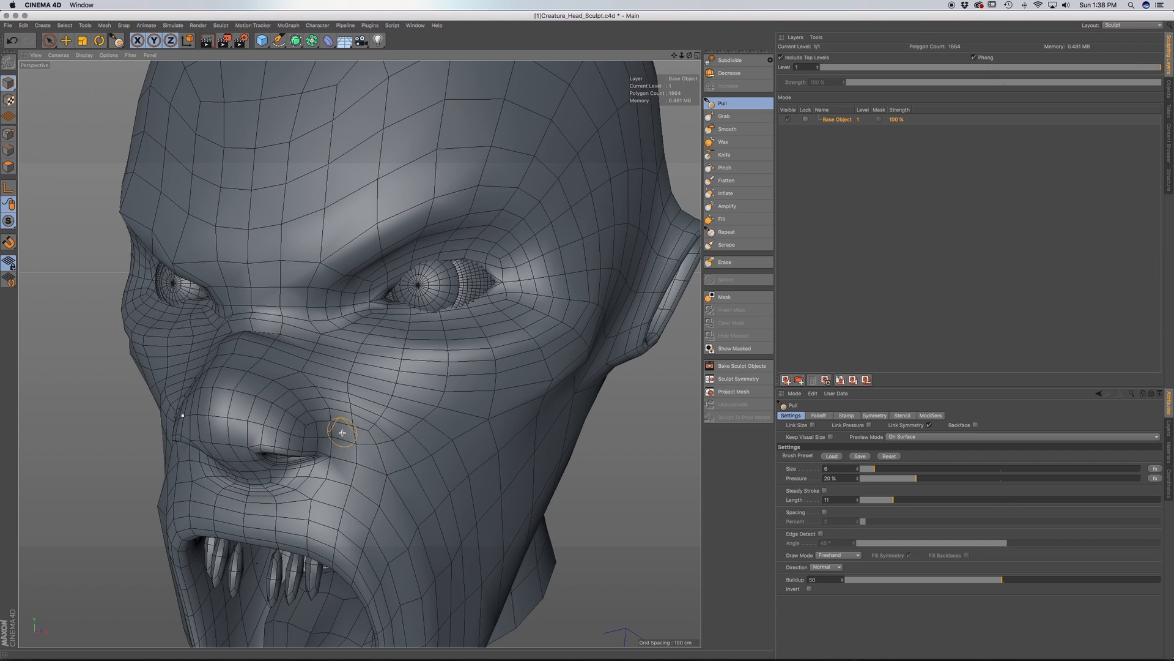
alt+middle_drag(363, 465, 353, 374)
alt+drag(351, 392, 388, 406)
alt+middle_drag(350, 400, 328, 414)
alt+drag(336, 409, 321, 391)
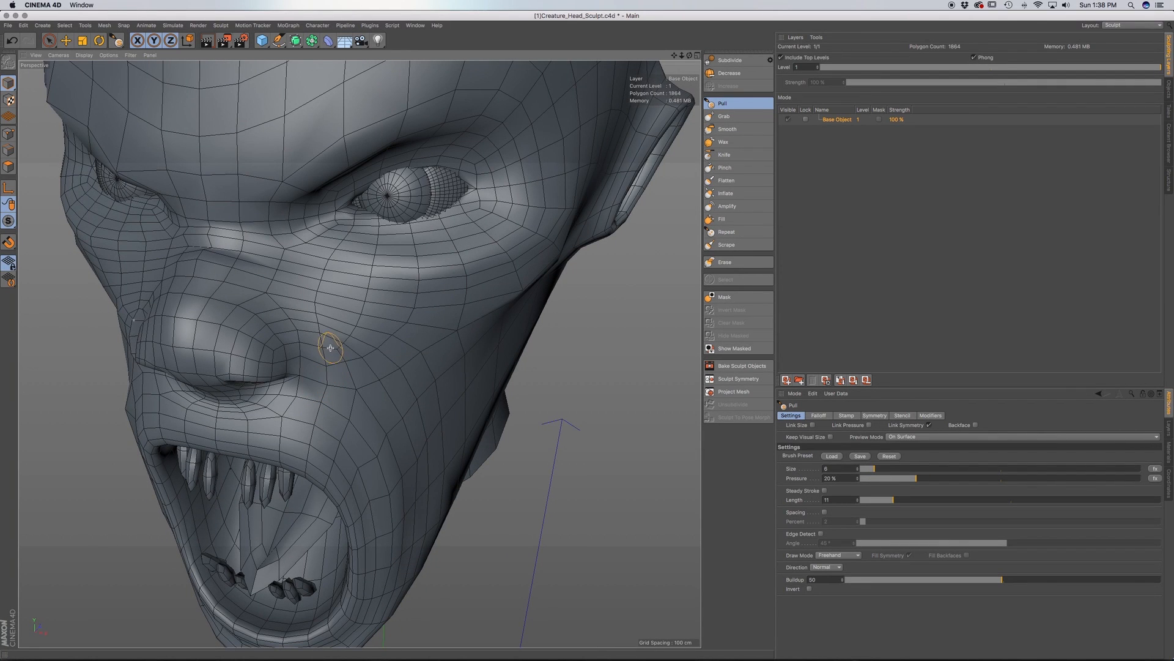
alt+middle_drag(322, 351, 342, 344)
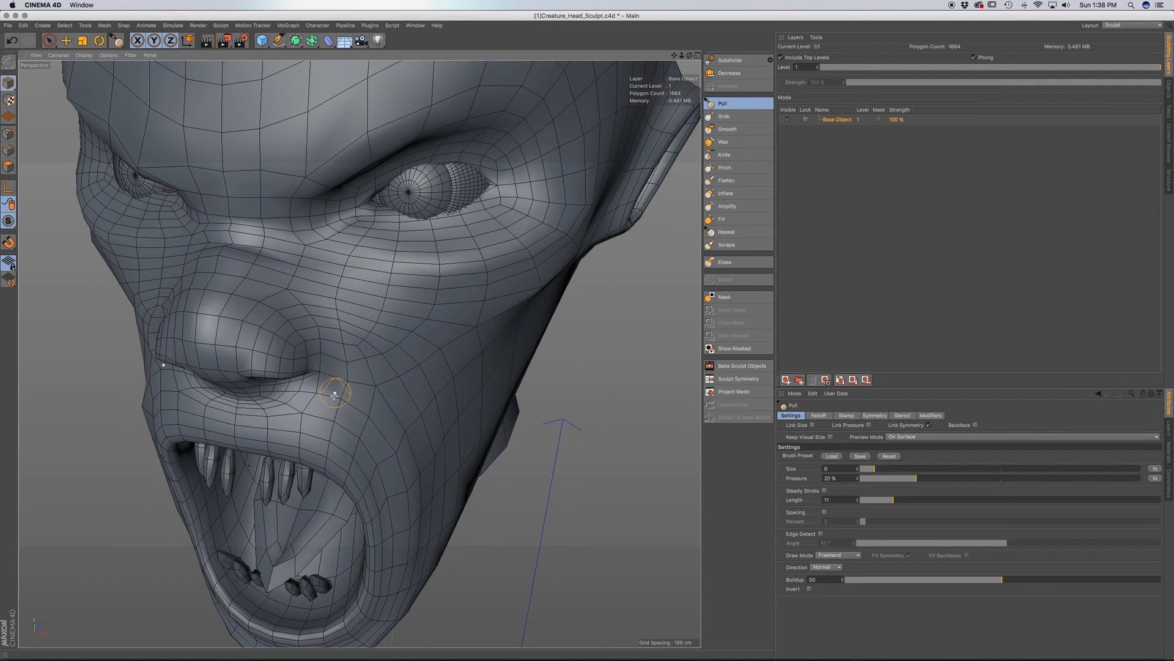
alt+drag(392, 500, 355, 429)
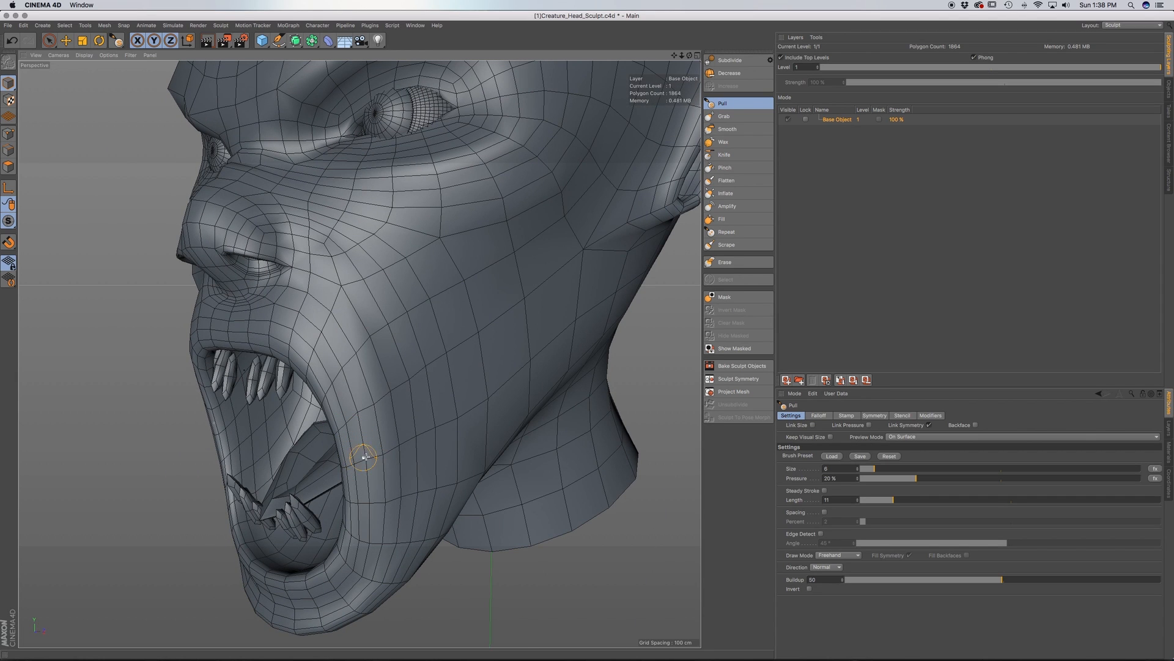
Shape the lower lip, chin and edge of the open mouth with the Pull brush at size 6
alt+drag(384, 494, 439, 407)
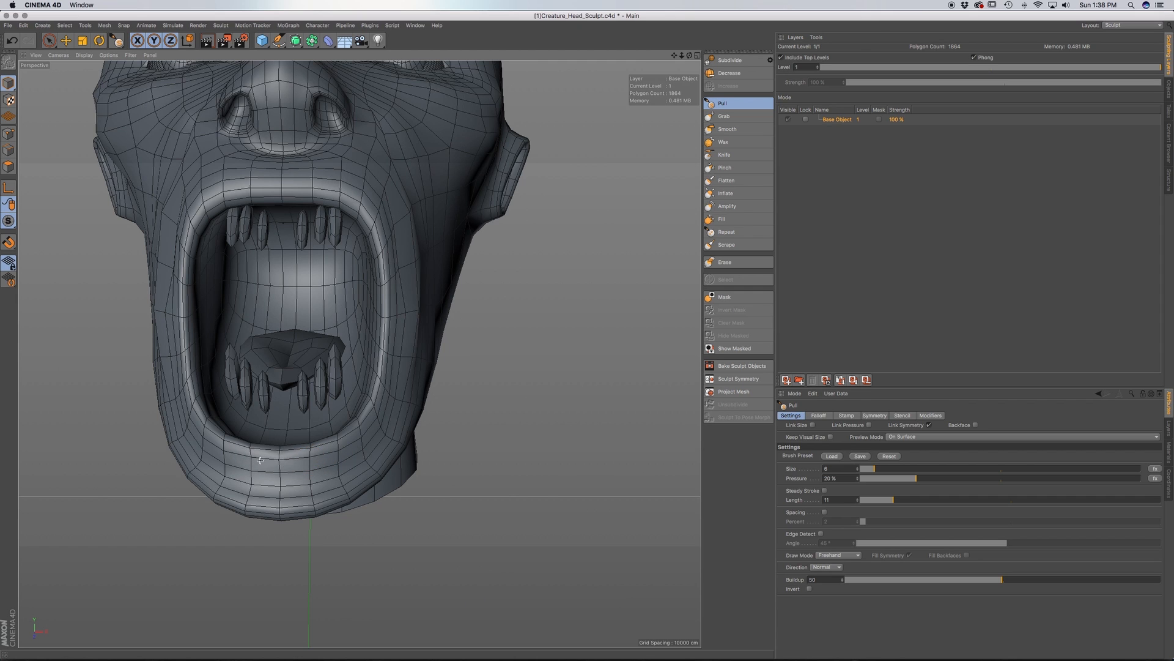
mouse_move(252, 497)
mouse_down()
mouse_move(272, 499)
mouse_move(355, 428)
mouse_move(321, 330)
mouse_move(345, 332)
mouse_up()
mouse_move(408, 405)
alt+mouse_down()
mouse_move(380, 348)
mouse_move(359, 422)
mouse_move(370, 407)
mouse_move(390, 419)
mouse_move(359, 349)
mouse_move(380, 456)
alt+mouse_up()
alt+drag(311, 536, 337, 496)
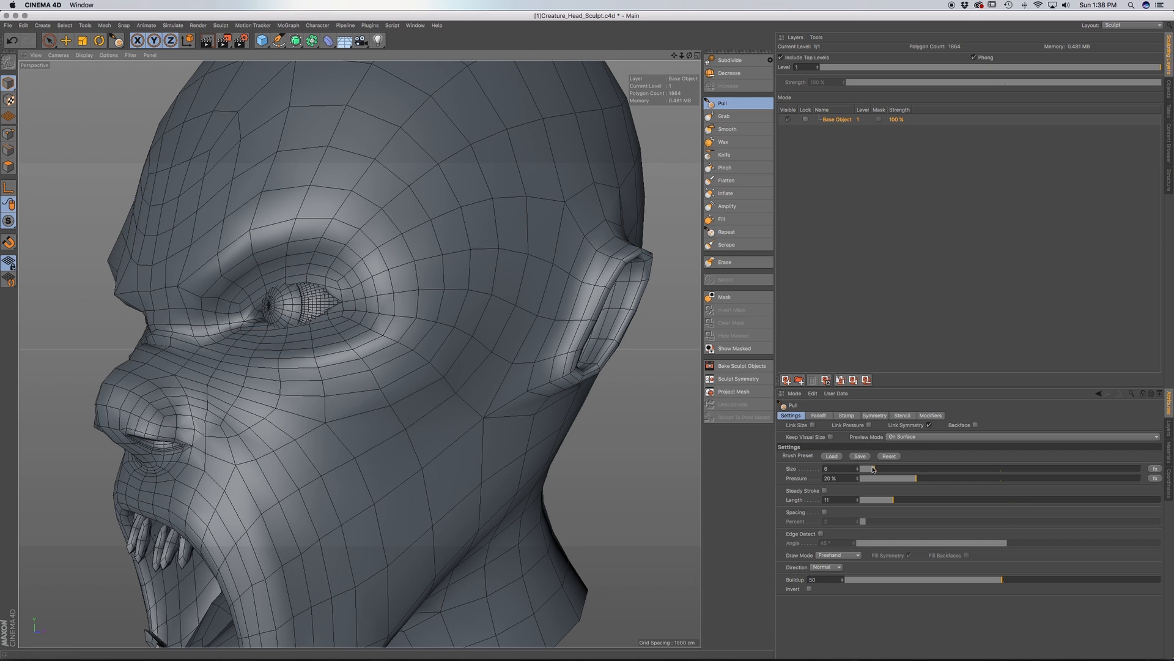
Sculpt the cheekbone below the eye with the Pull brush, first at size 7 and then enlarged to size 14
drag(873, 469, 878, 469)
mouse_move(413, 388)
alt+mouse_down()
mouse_move(440, 392)
mouse_move(416, 406)
alt+mouse_up()
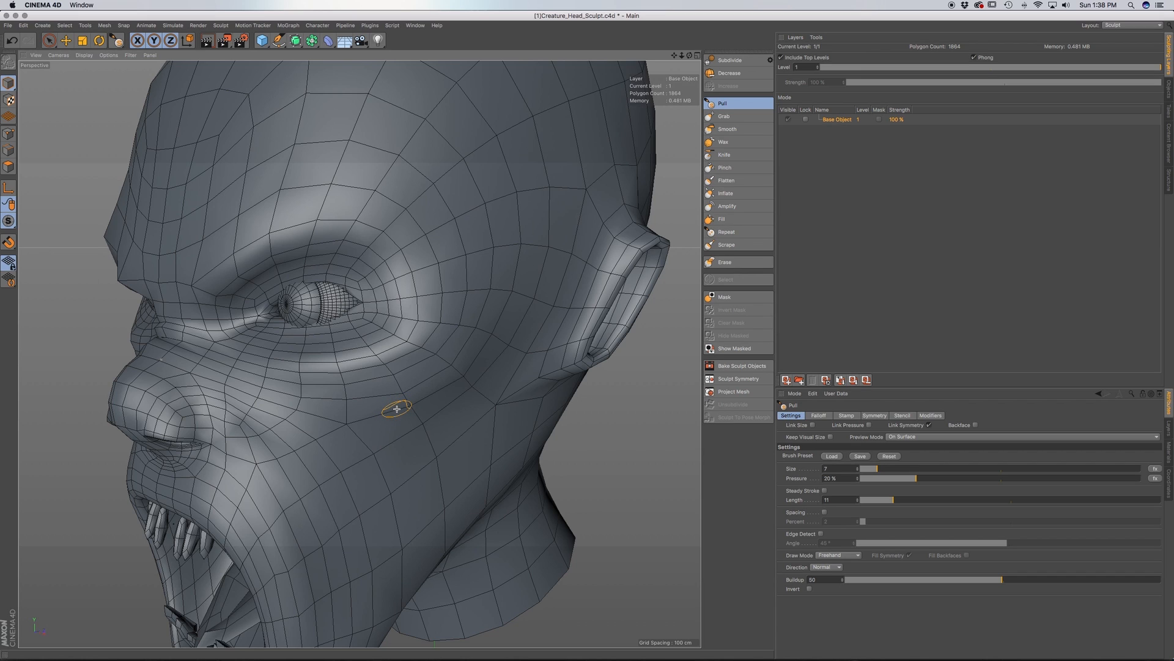
middle_drag(397, 409, 402, 408)
alt+drag(372, 408, 485, 446)
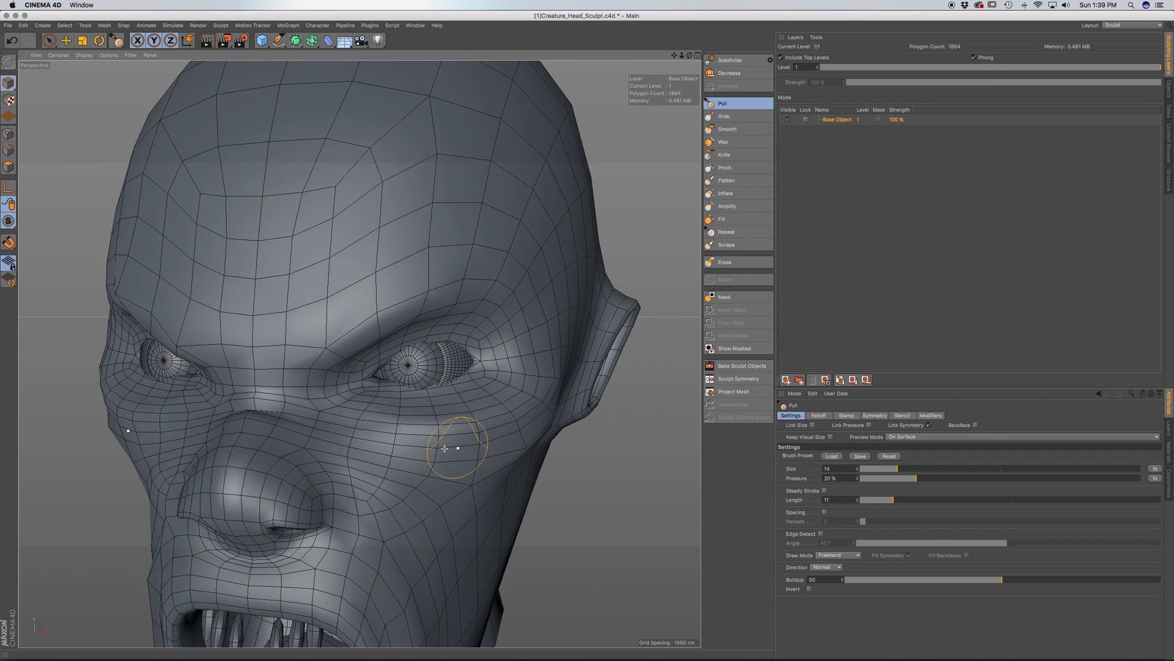
alt+middle_drag(470, 442, 487, 469)
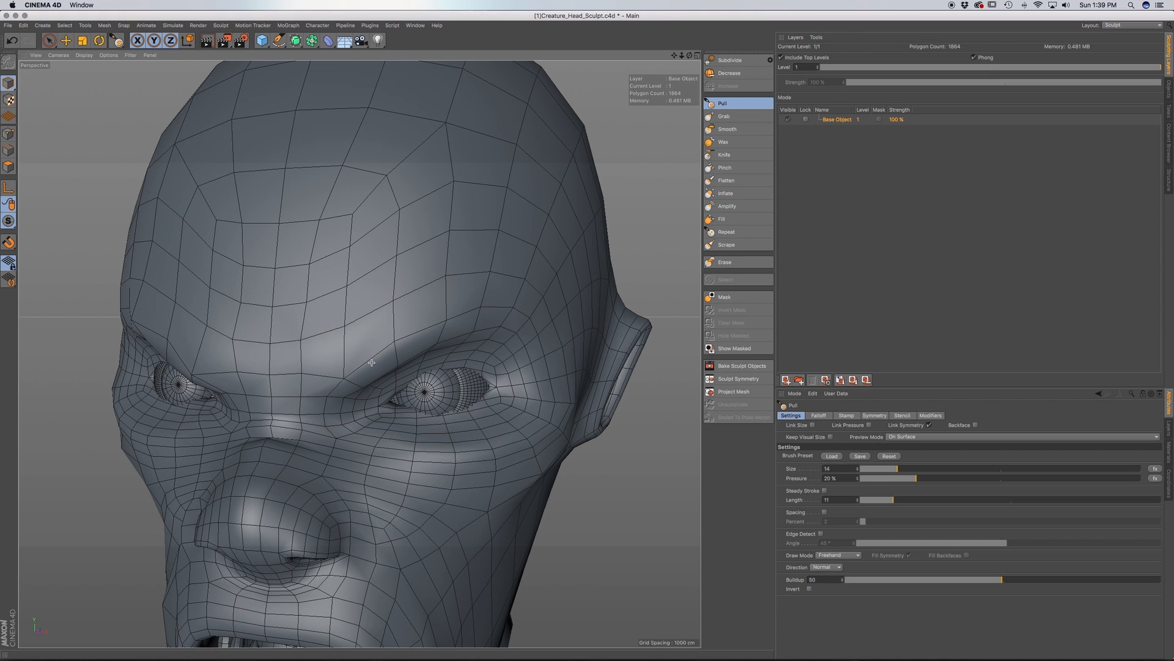
Push in the hollow of the cheek below the cheekbone with an inverted Pull stroke at size 14
mouse_move(438, 333)
alt+mouse_down()
mouse_move(526, 324)
mouse_move(467, 317)
mouse_move(532, 349)
alt+mouse_up()
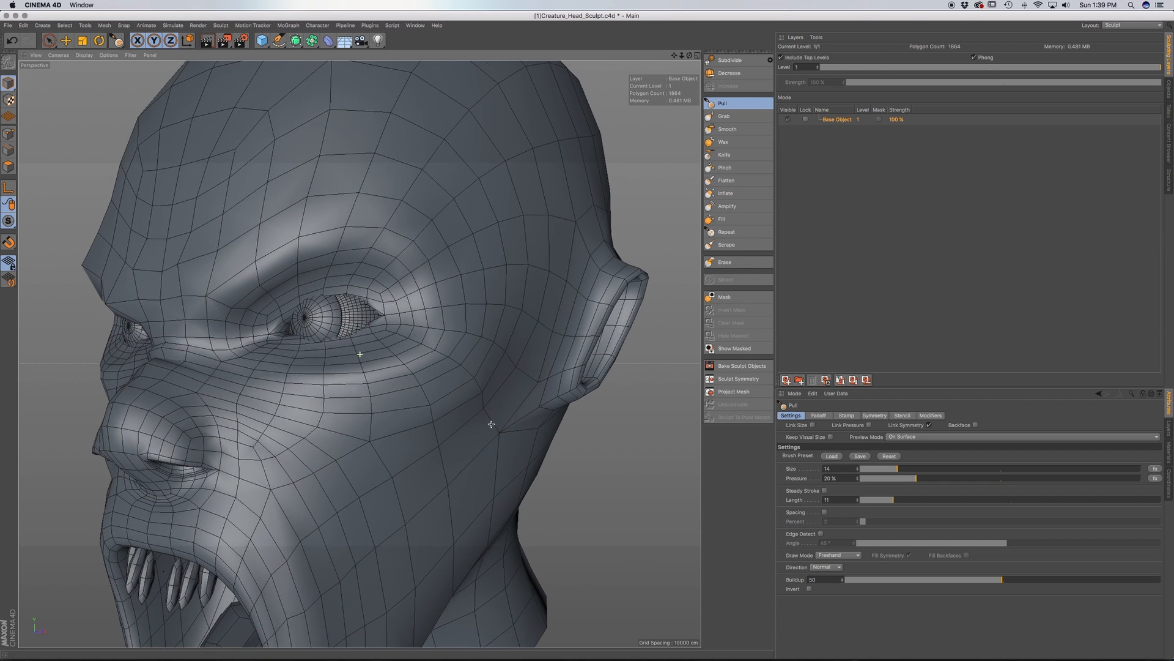
alt+drag(491, 429, 480, 296)
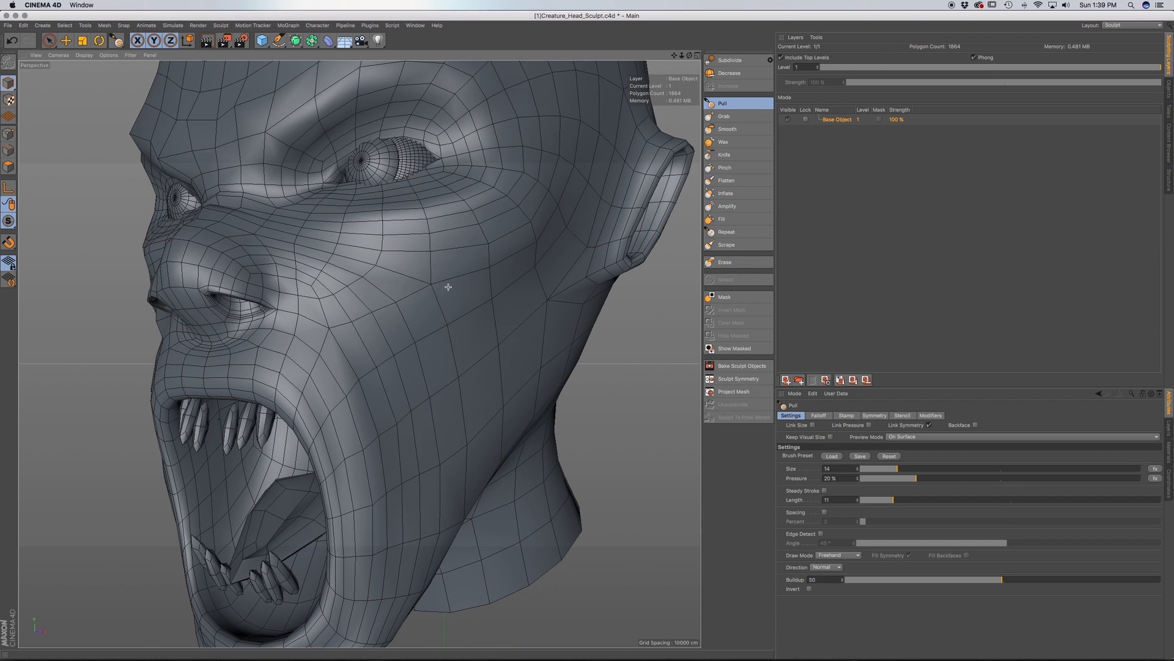
mouse_move(458, 338)
ctrl+mouse_down()
mouse_move(449, 385)
mouse_move(446, 280)
mouse_move(445, 322)
mouse_move(419, 349)
mouse_move(402, 341)
mouse_move(379, 271)
mouse_move(385, 285)
mouse_move(343, 257)
mouse_move(395, 324)
ctrl+mouse_up()
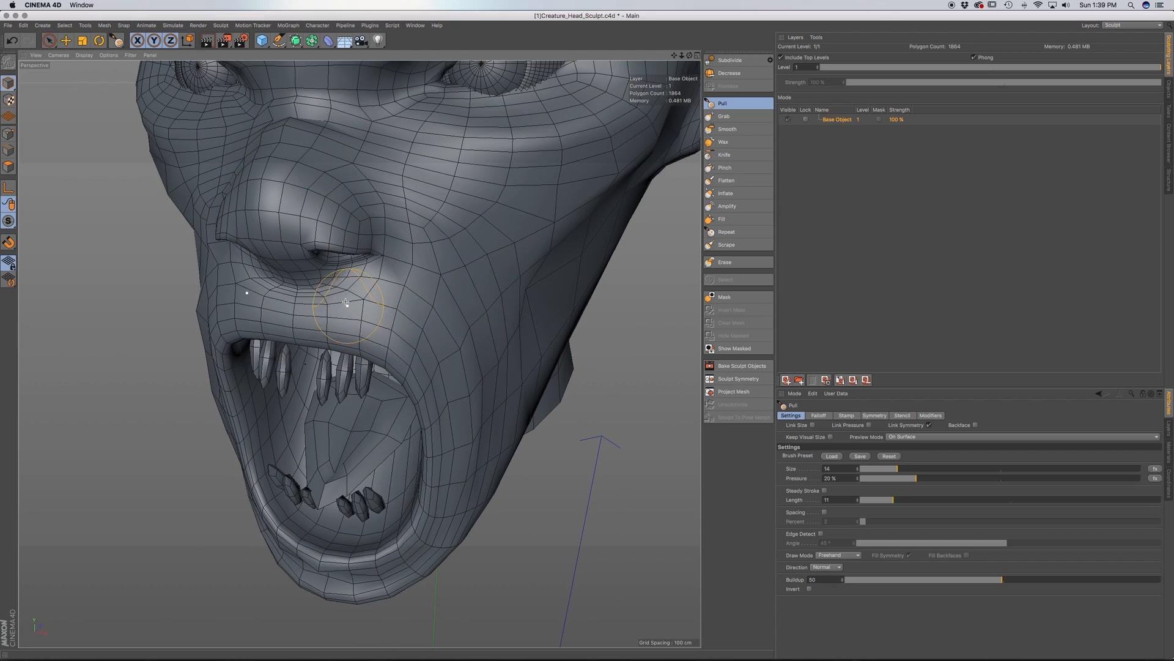
Set the Pull brush size to 6 and shape the nostril rim and the side of the nose up close
alt+drag(309, 262, 359, 351)
scroll(320, 265, up, 5)
scroll(320, 264, up, 4)
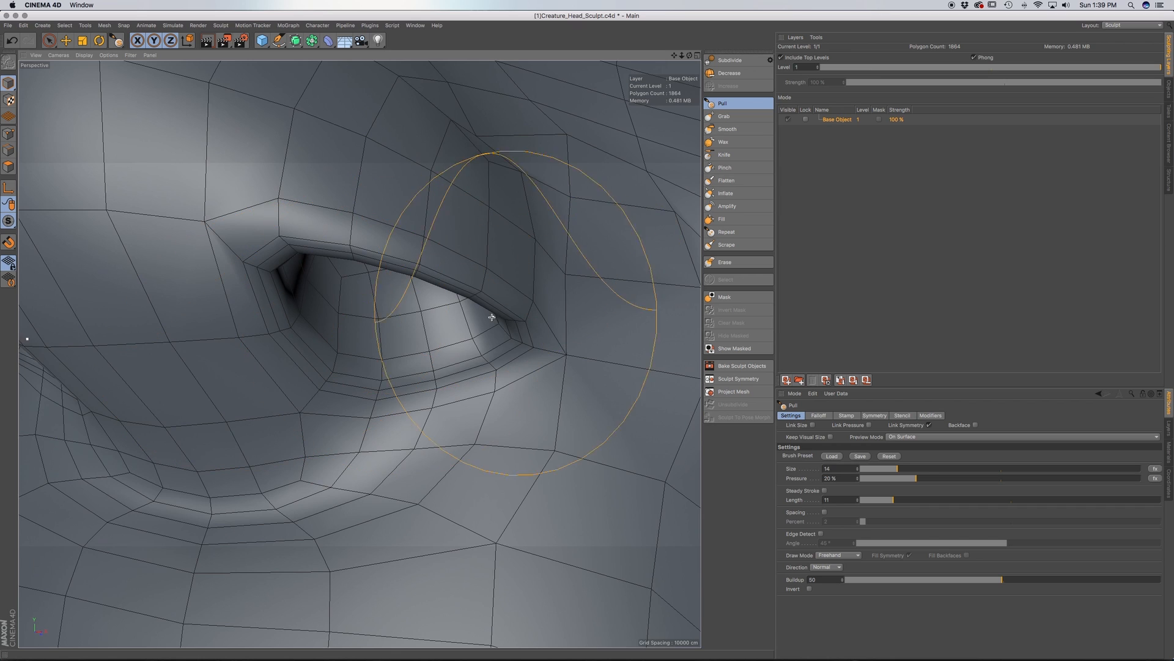
drag(879, 469, 874, 469)
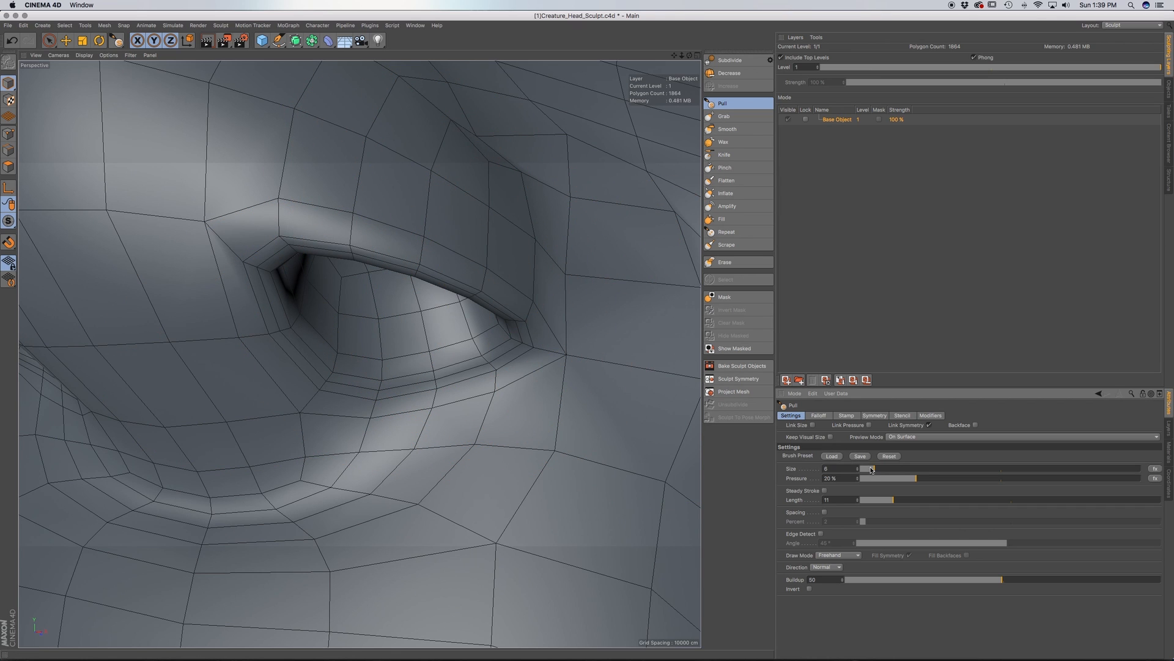
alt+drag(508, 345, 377, 410)
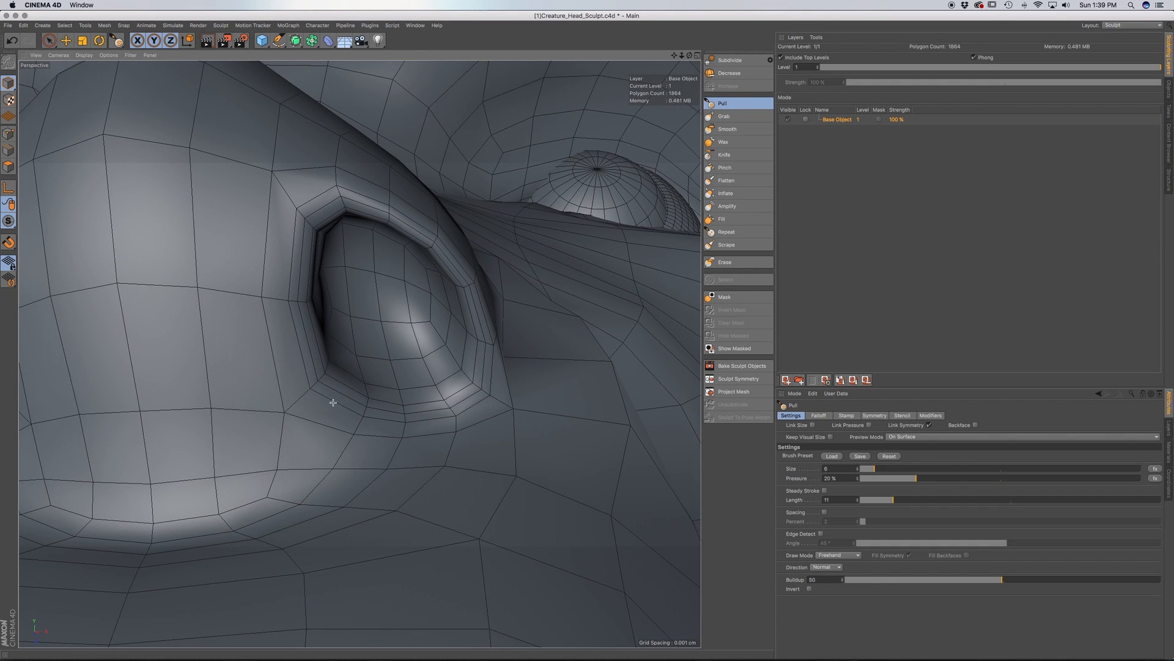
alt+drag(313, 386, 284, 423)
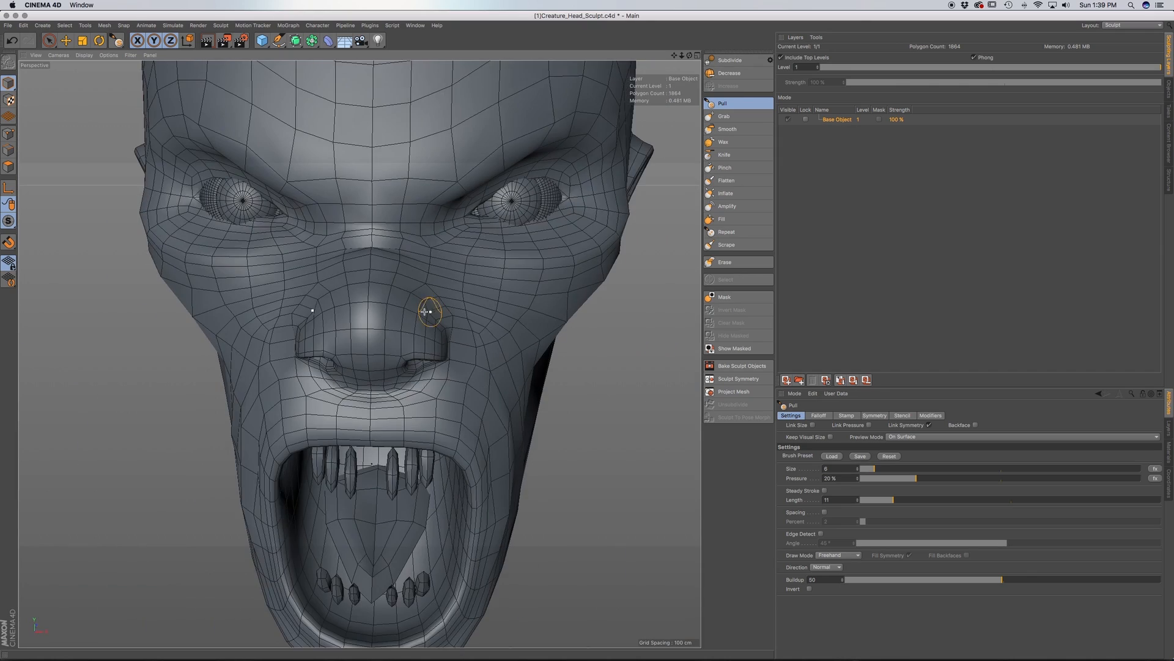
alt+drag(405, 322, 410, 247)
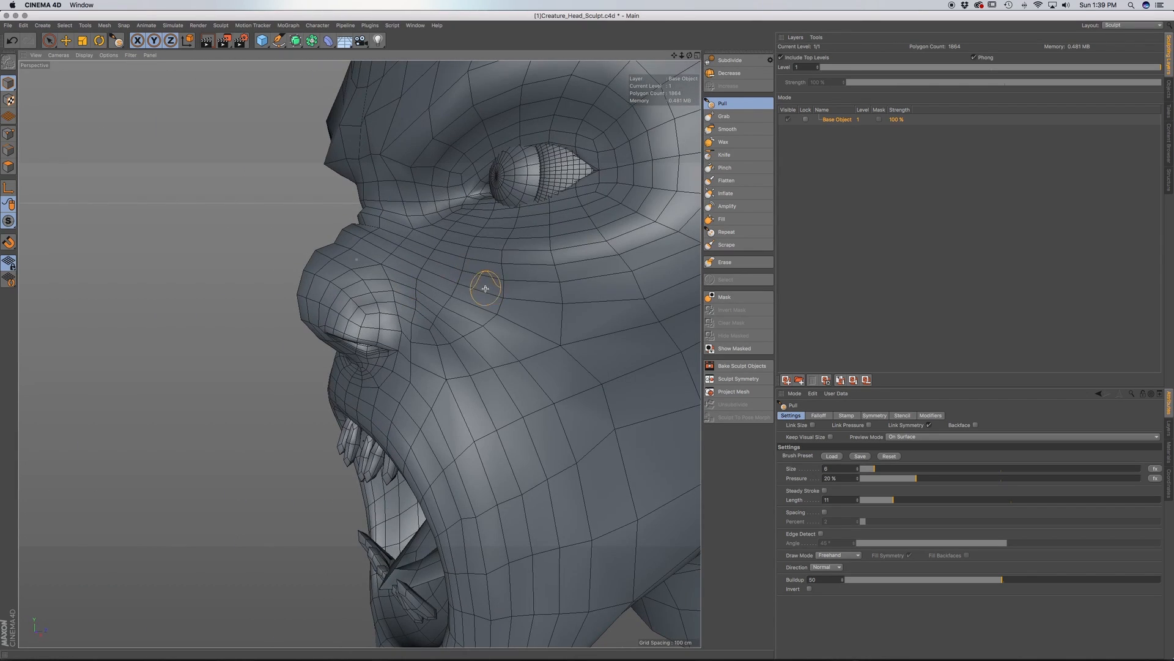
Adjust the eyelids to follow the eyeball with the Grab brush at size 13
alt+drag(532, 293, 556, 259)
alt+drag(359, 351, 401, 335)
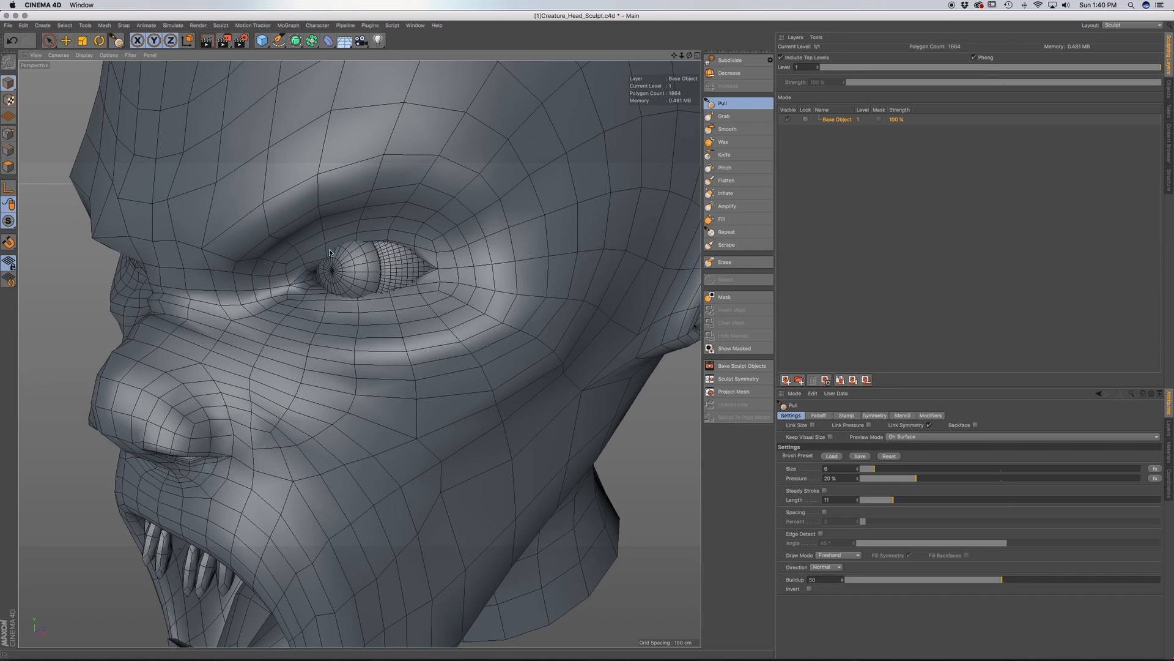
mouse_move(372, 247)
alt+mouse_down()
mouse_move(263, 249)
mouse_move(382, 242)
alt+mouse_up()
click(724, 116)
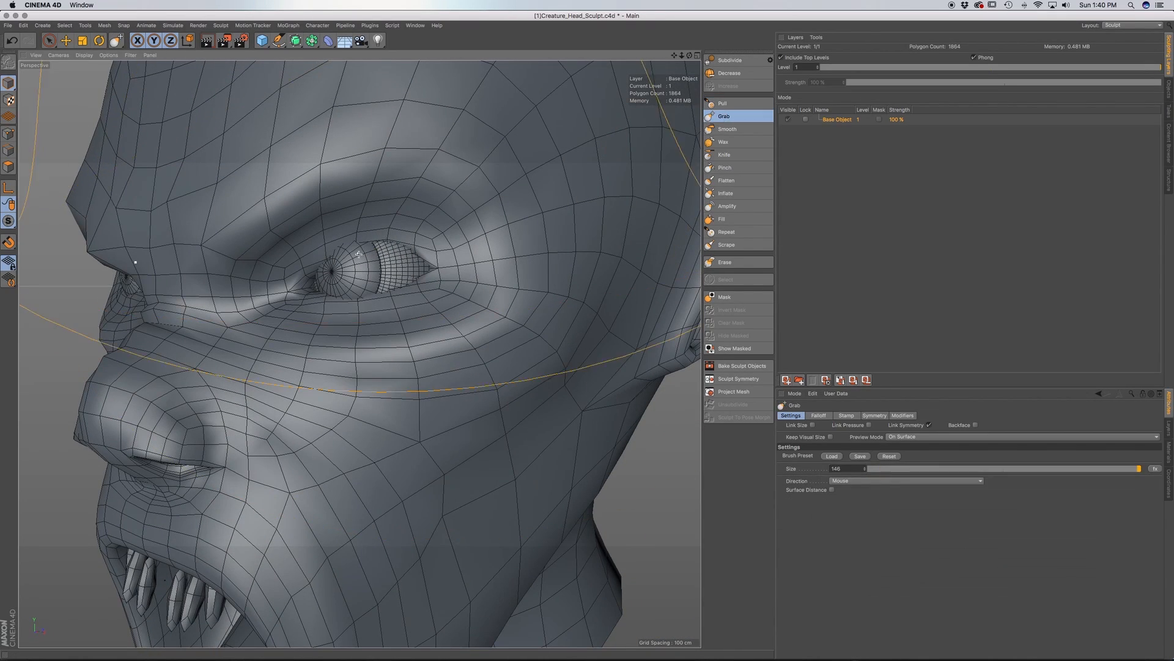
click(877, 468)
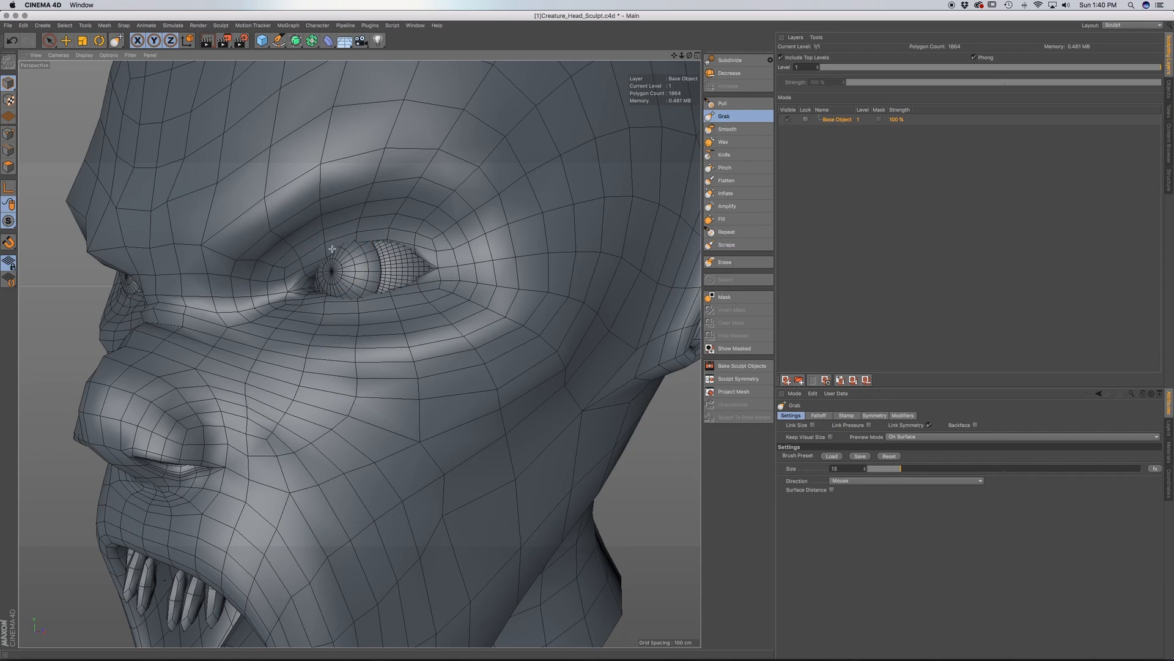
alt+drag(342, 246, 406, 244)
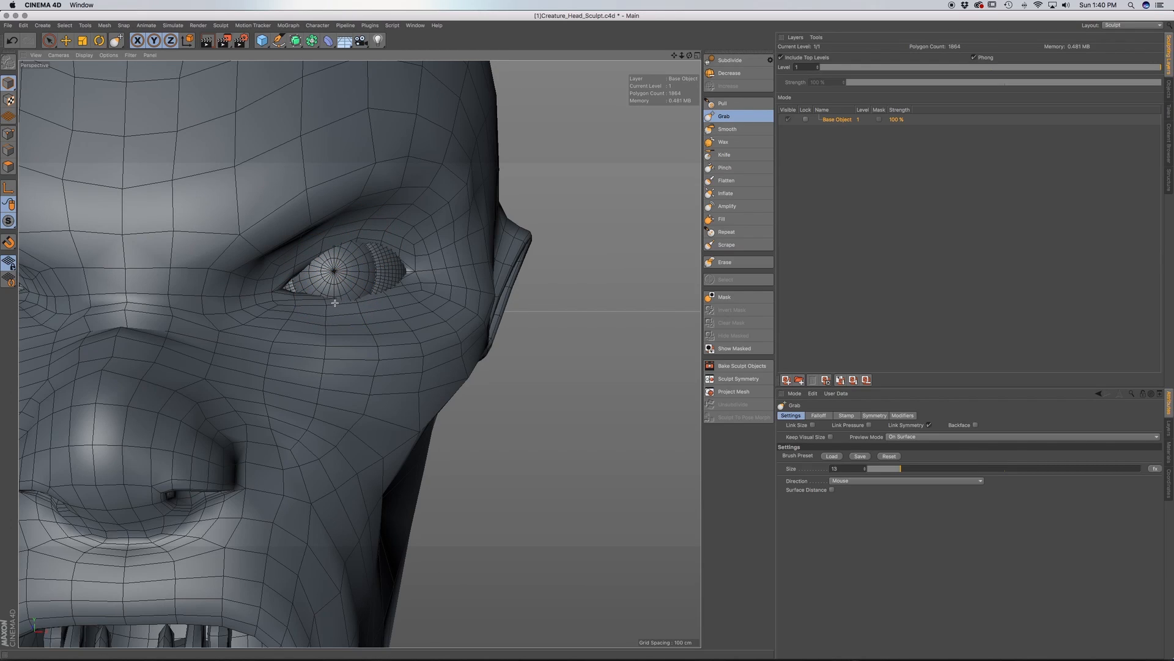
mouse_move(371, 301)
alt+mouse_down()
mouse_move(294, 330)
mouse_move(367, 306)
alt+mouse_up()
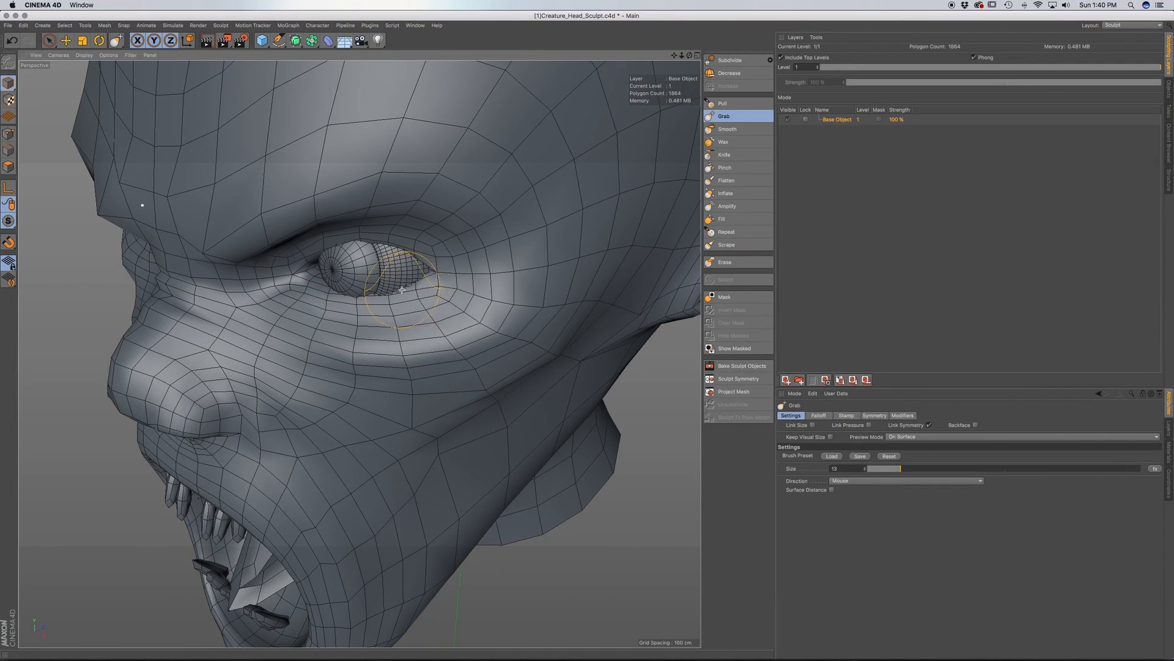
Refine the lower lid near the inner eye corner and the upper eyelid with the Grab brush
alt+drag(403, 289, 333, 270)
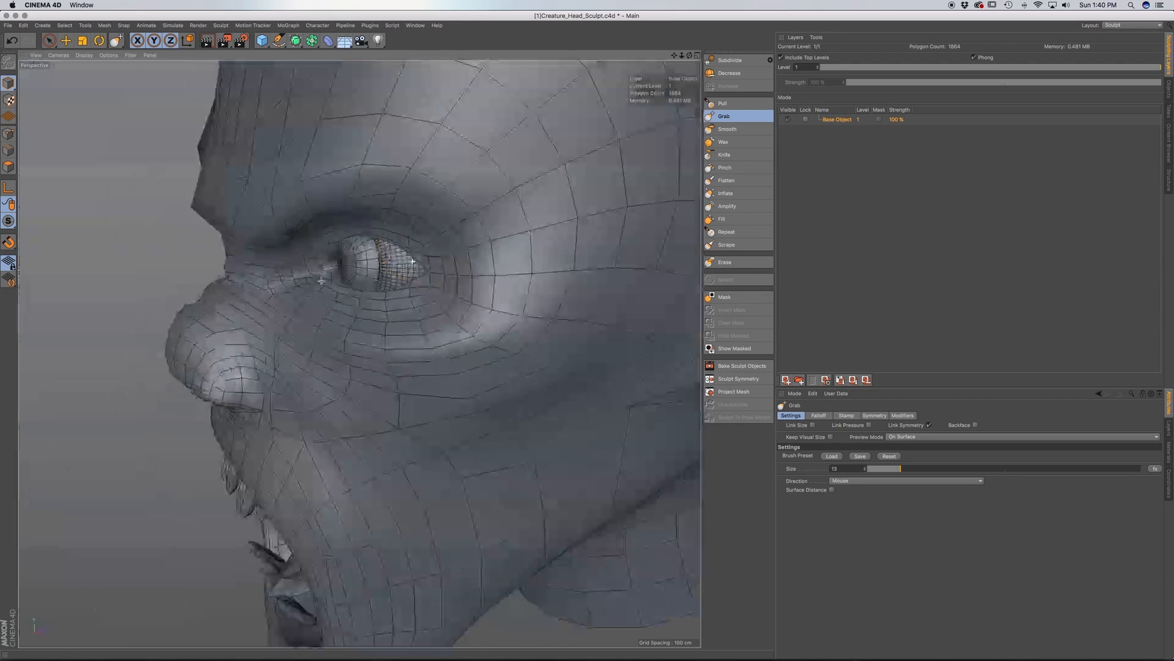
mouse_move(428, 266)
alt+mouse_down()
mouse_move(367, 304)
mouse_move(315, 306)
alt+mouse_up()
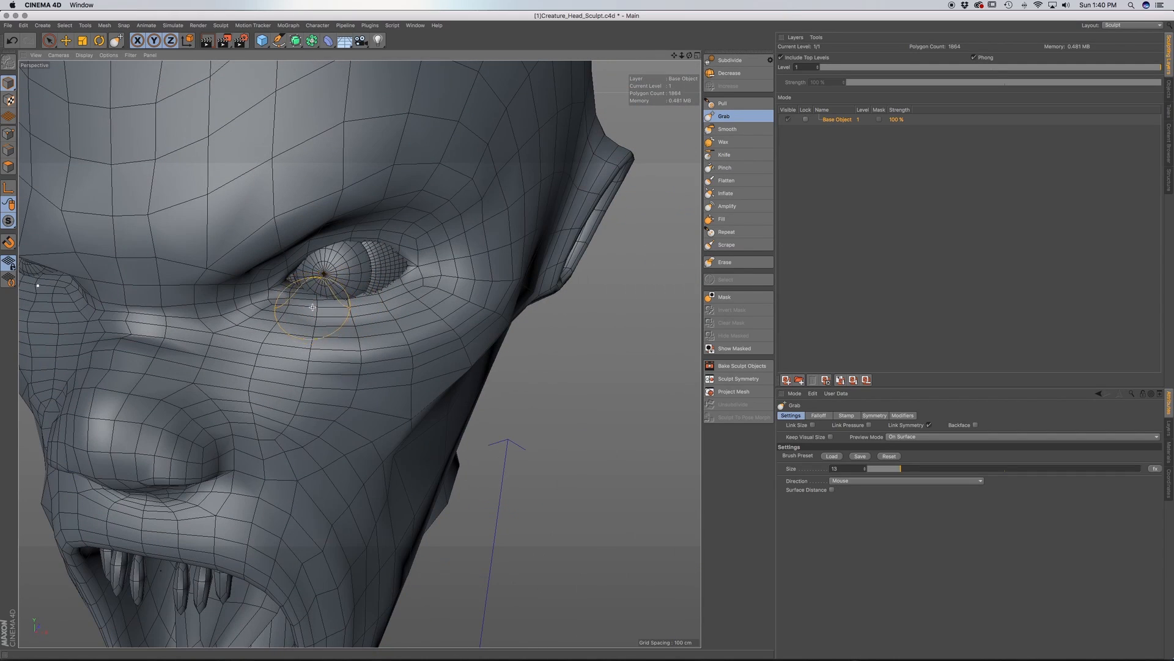
alt+drag(346, 301, 380, 287)
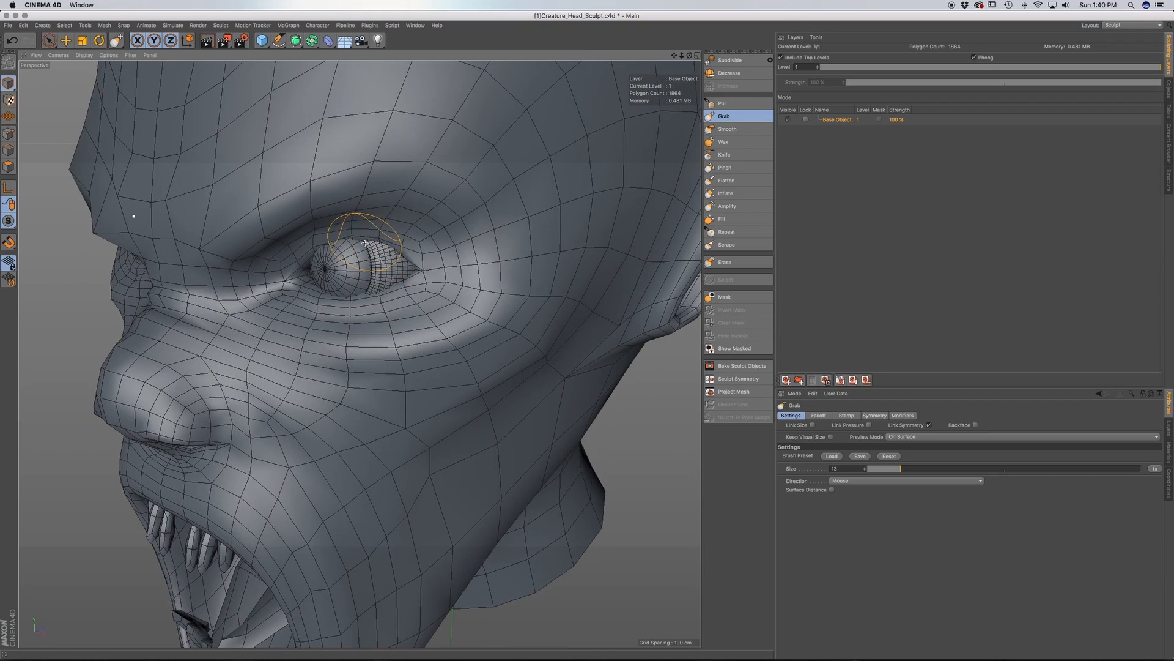
mouse_move(385, 244)
alt+mouse_down()
mouse_move(336, 242)
mouse_move(383, 298)
mouse_move(398, 293)
alt+mouse_up()
mouse_move(314, 238)
alt+mouse_down()
mouse_move(359, 240)
mouse_move(311, 242)
alt+mouse_up()
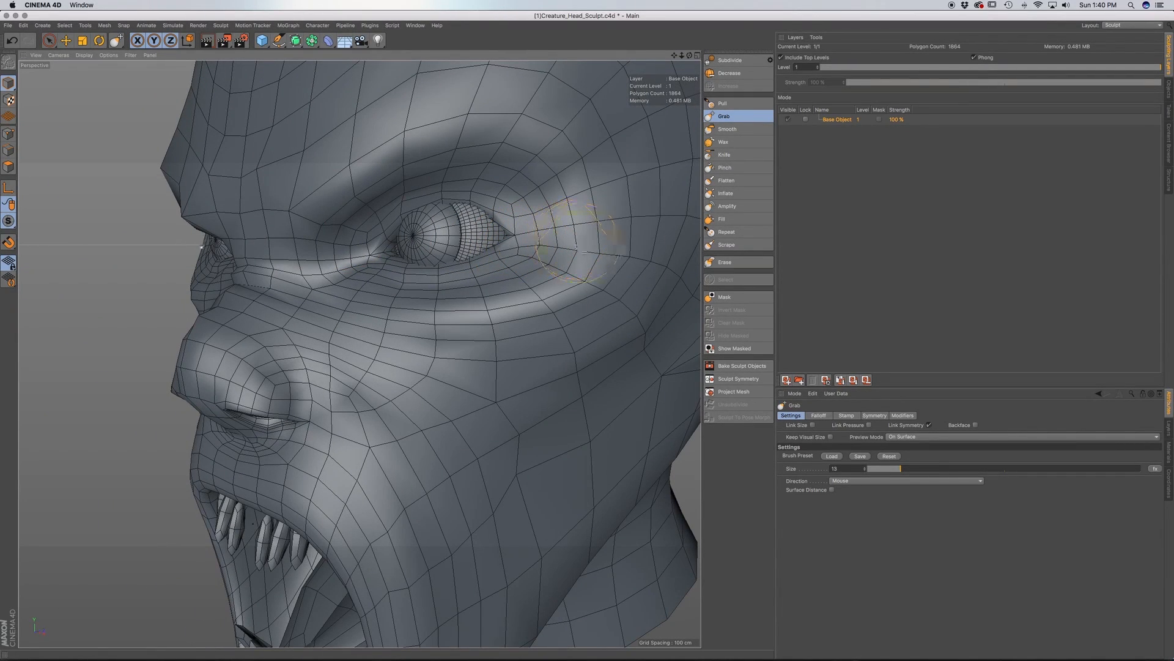
Undo the last stroke and sculpt the inner brow above the nose bridge with the Pull brush at size 11
click(723, 103)
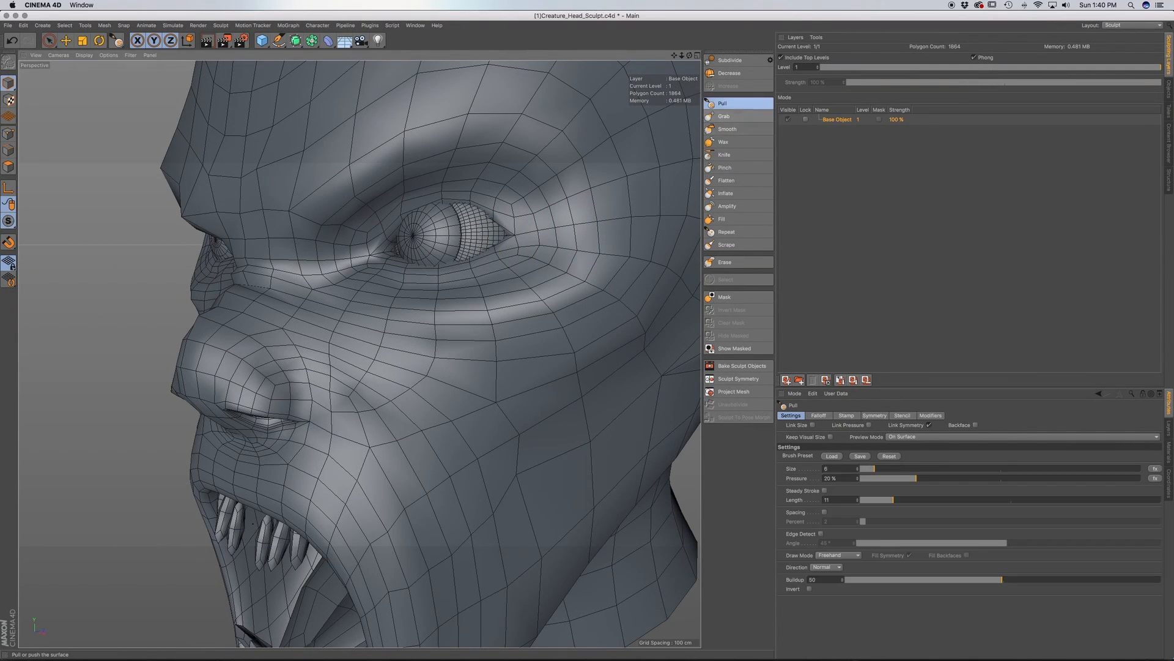
alt+drag(558, 320, 451, 325)
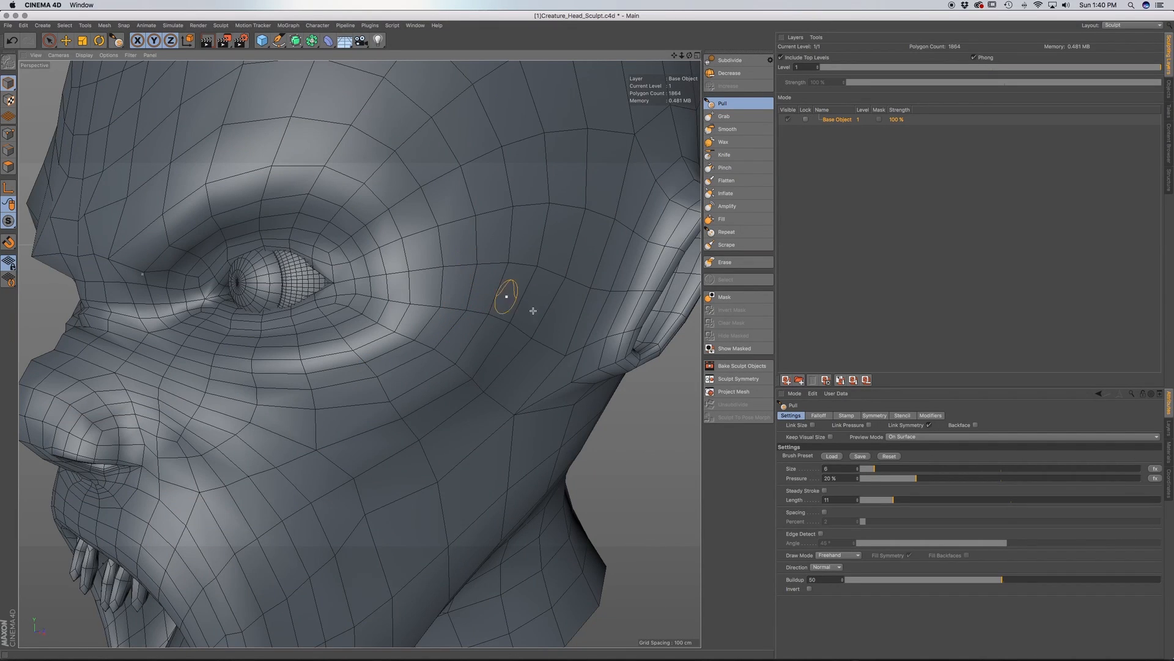
click(886, 468)
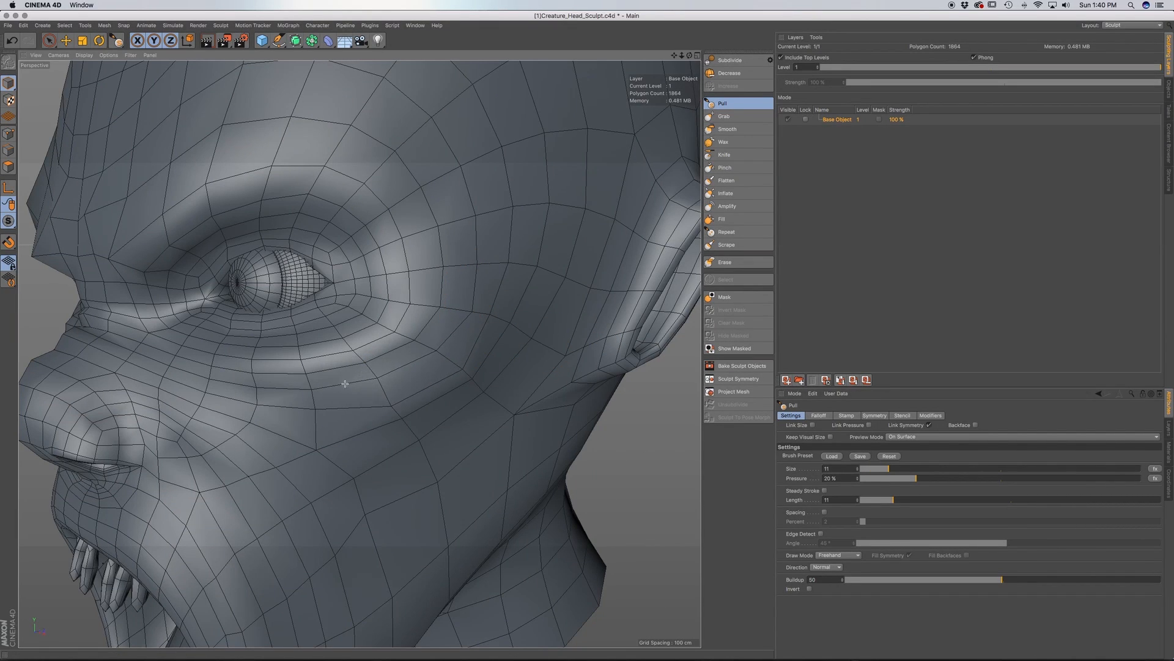
alt+drag(369, 388, 295, 405)
mouse_move(290, 389)
alt+middle_down()
mouse_move(383, 440)
mouse_move(453, 451)
alt+middle_up()
key(super+z)
mouse_move(218, 293)
mouse_down()
mouse_move(185, 262)
mouse_move(191, 253)
mouse_up()
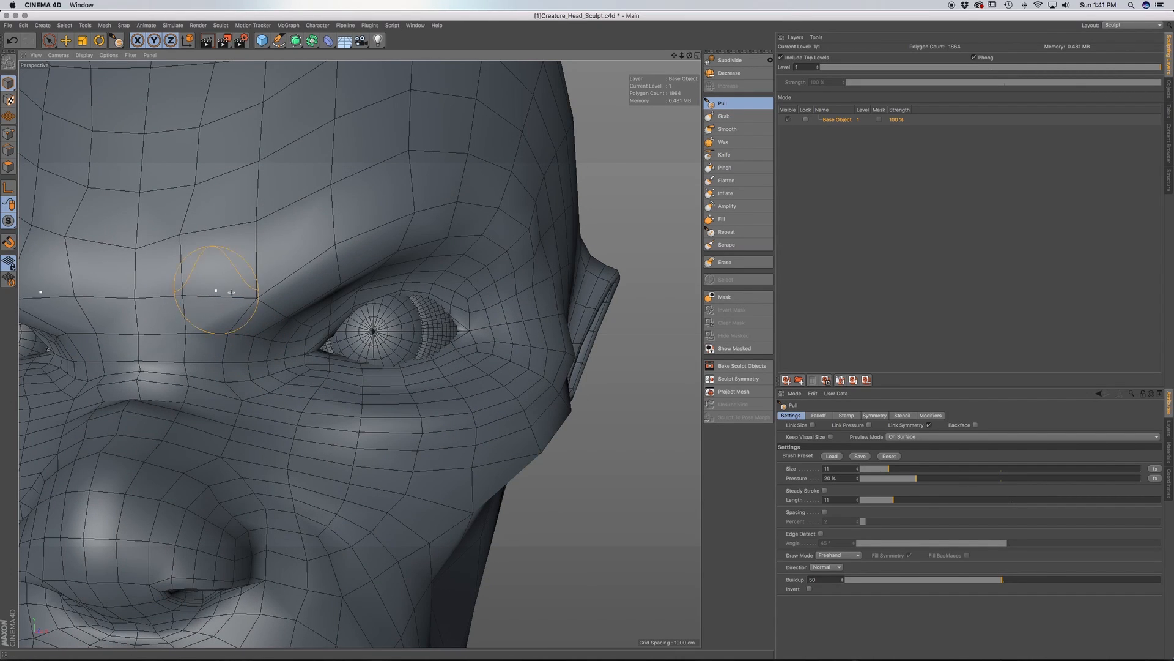
alt+middle_drag(273, 271, 199, 349)
alt+drag(199, 349, 131, 349)
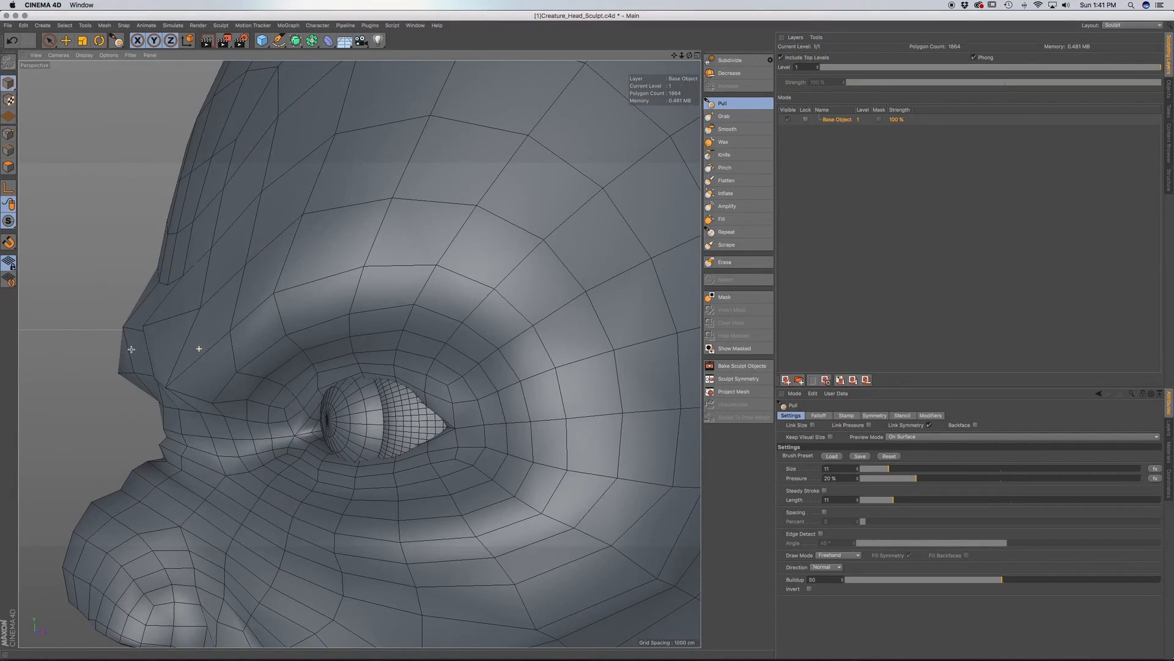
alt+drag(201, 343, 133, 396)
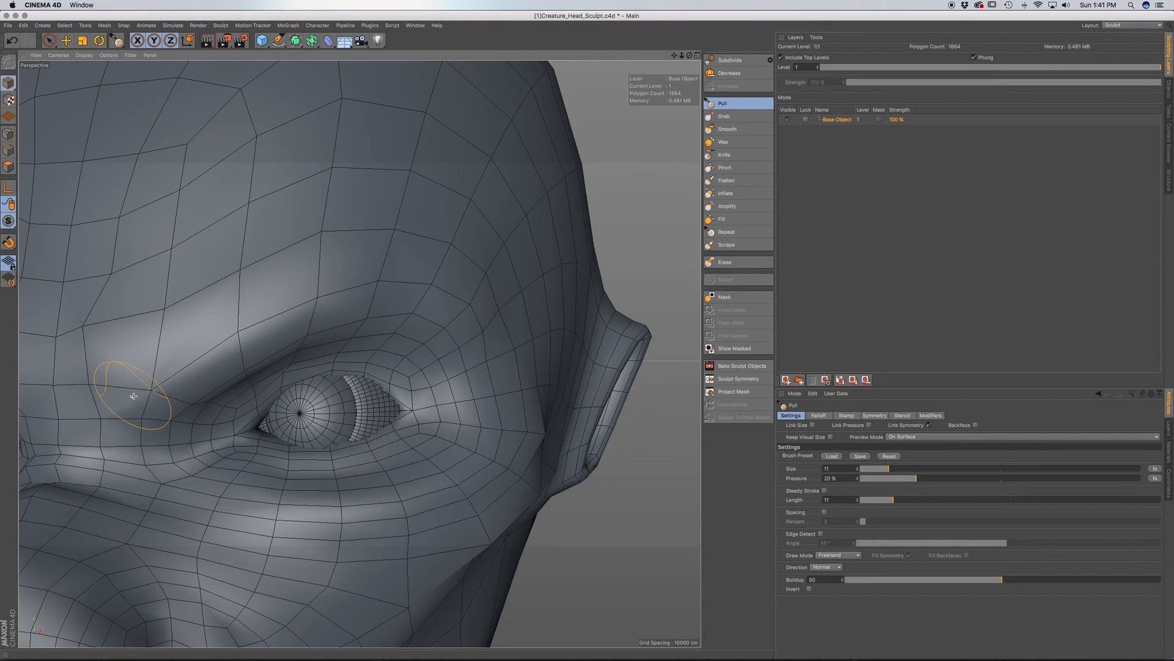
Soften the brow and upper cheek with the Smooth brush at size 30 and 2.8% pressure
click(727, 129)
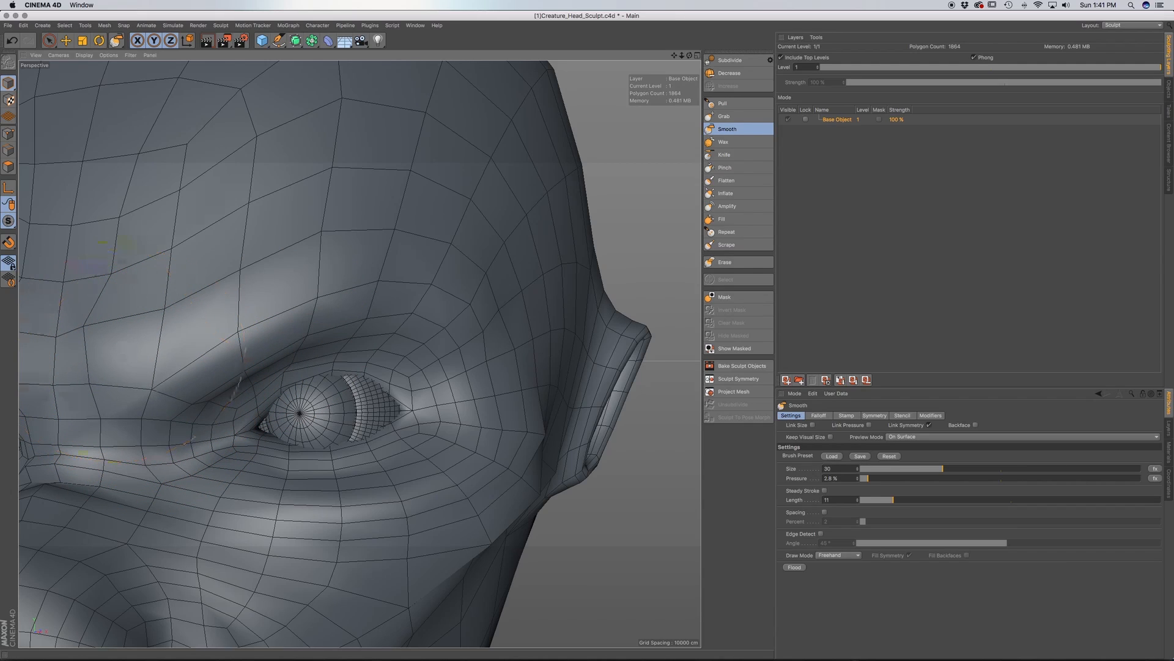
mouse_move(98, 333)
alt+mouse_down()
mouse_move(359, 348)
mouse_move(149, 383)
mouse_move(144, 398)
mouse_move(236, 393)
mouse_move(261, 361)
mouse_move(177, 375)
mouse_move(362, 453)
mouse_move(333, 406)
mouse_move(328, 349)
mouse_move(330, 365)
alt+mouse_up()
scroll(331, 365, down, 10)
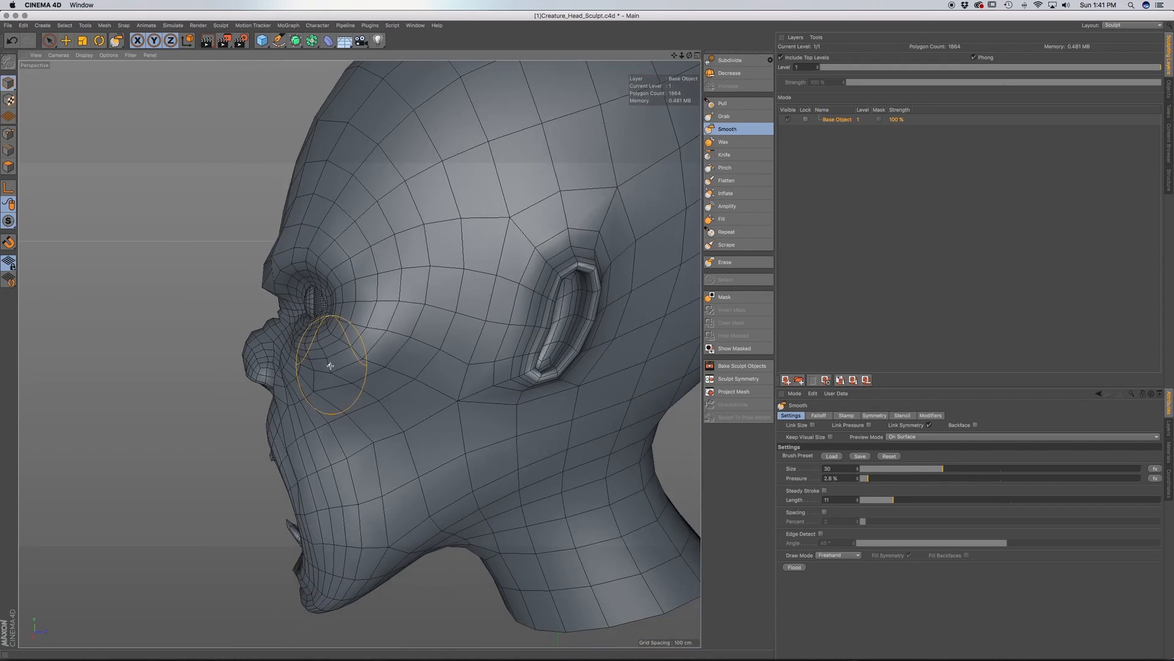
alt+drag(313, 364, 331, 386)
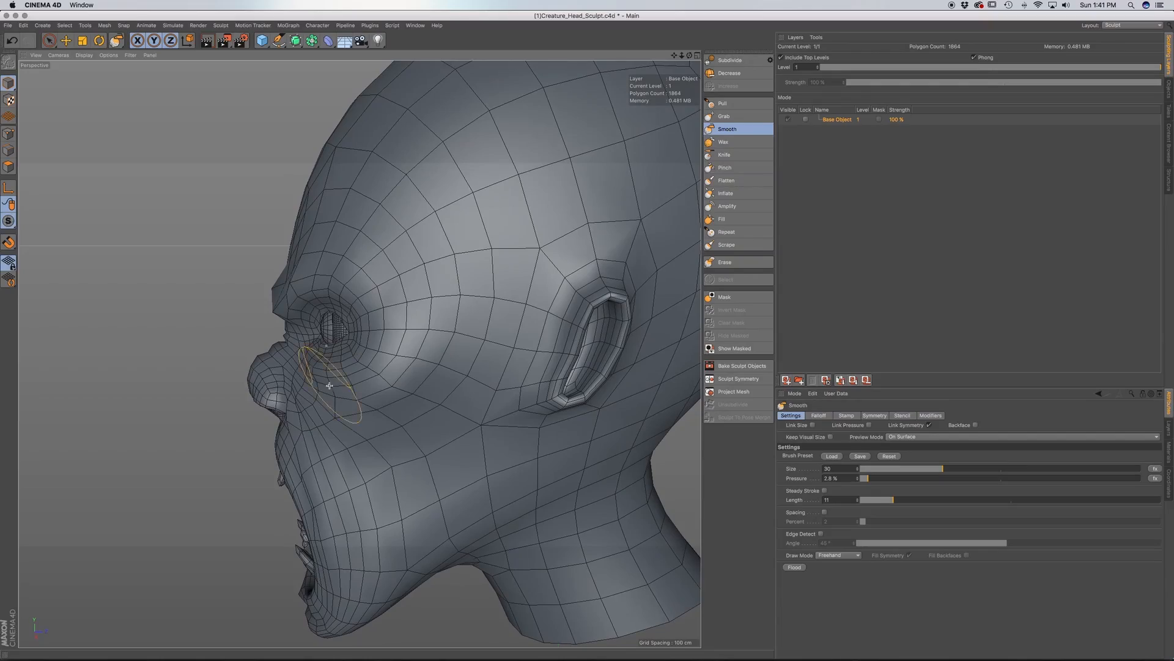
alt+drag(313, 319, 238, 331)
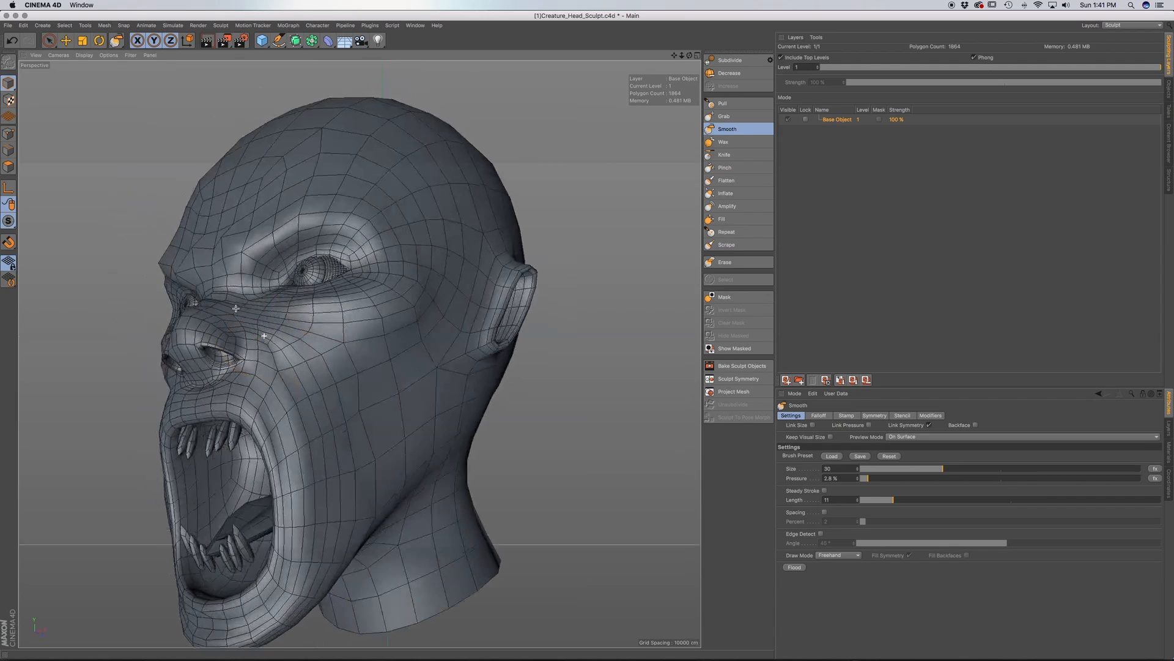
alt+drag(235, 308, 236, 305)
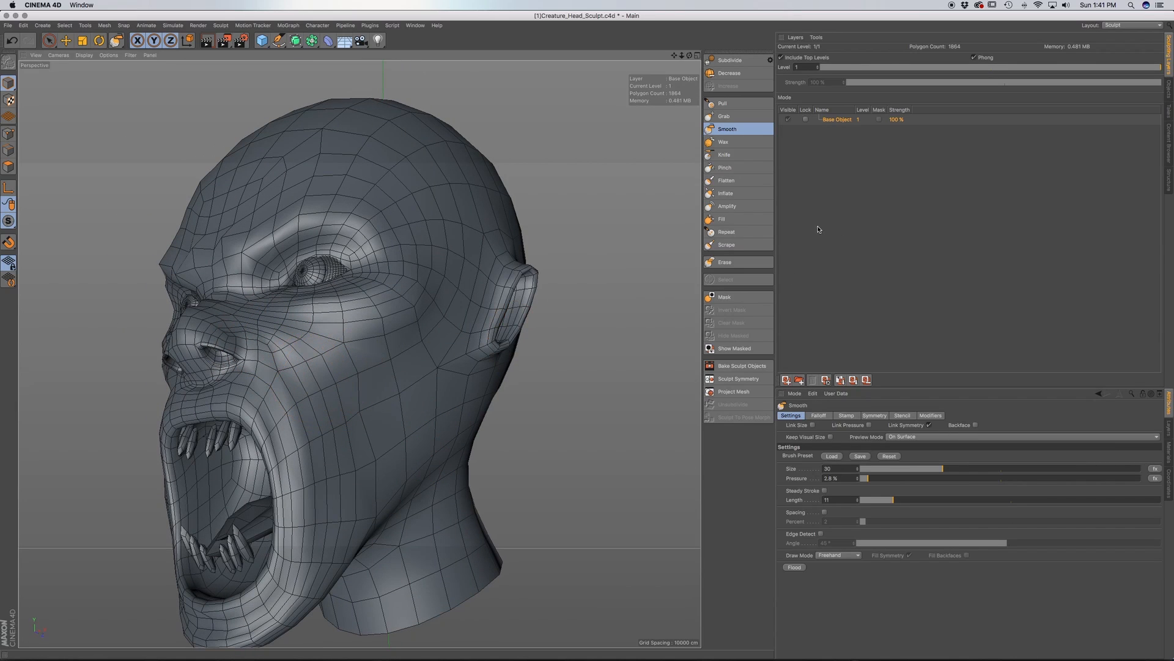
Sculpt the fold between the nose and cheek with the Pull brush at size 8
click(723, 103)
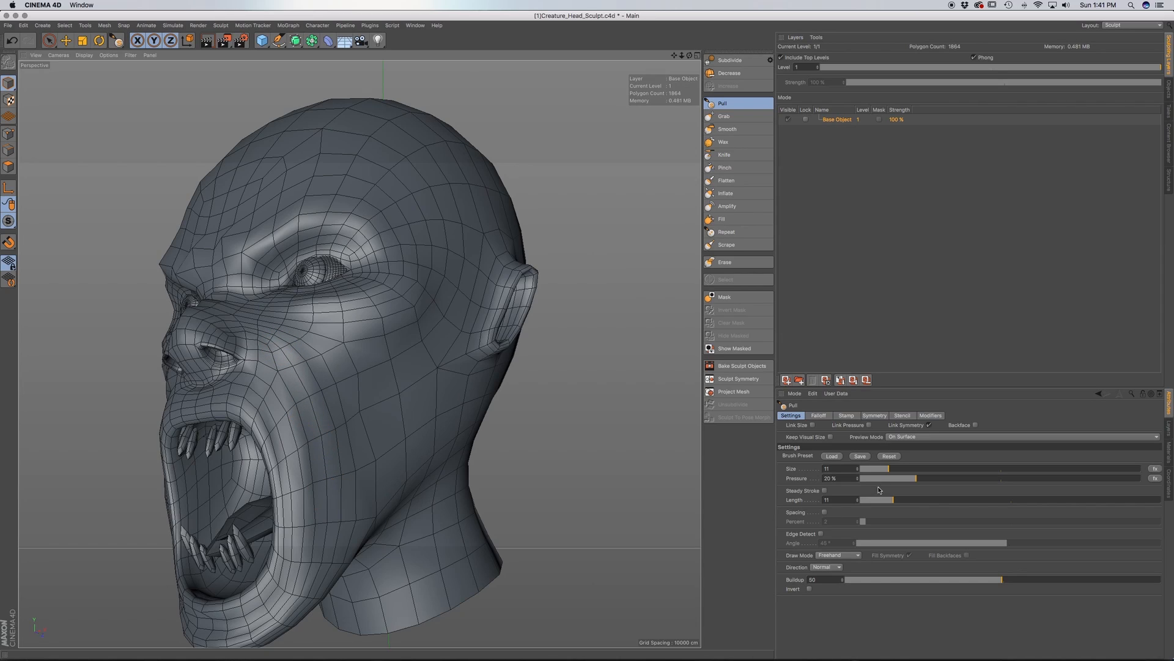
drag(884, 471, 881, 472)
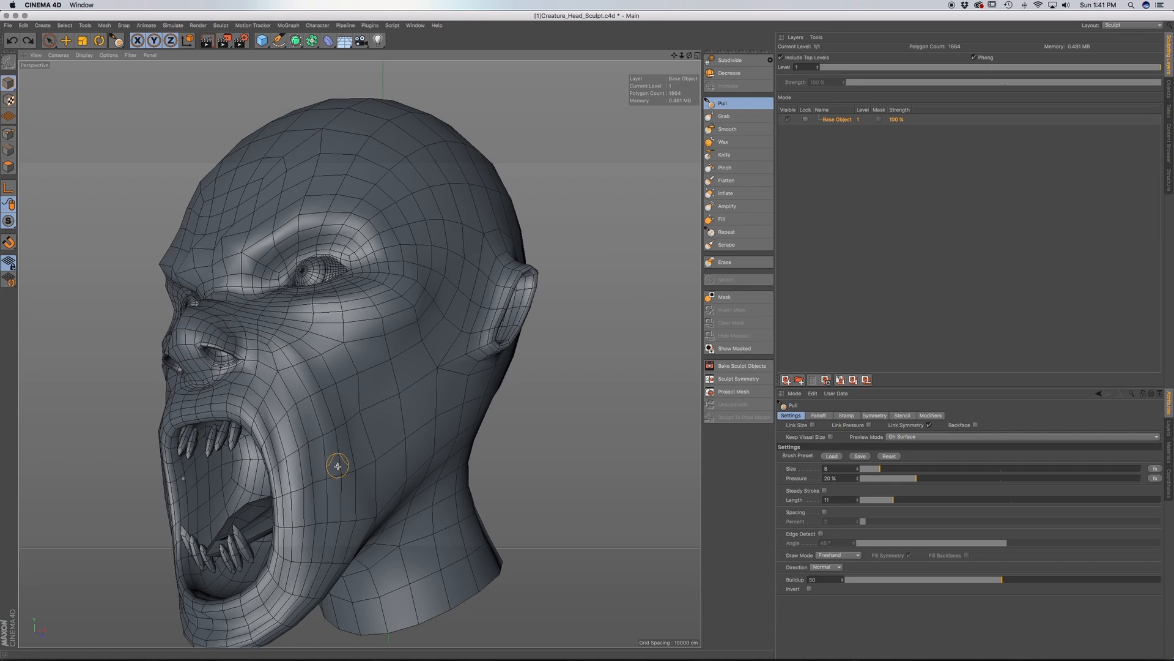
alt+middle_drag(303, 389, 311, 422)
alt+drag(301, 393, 320, 408)
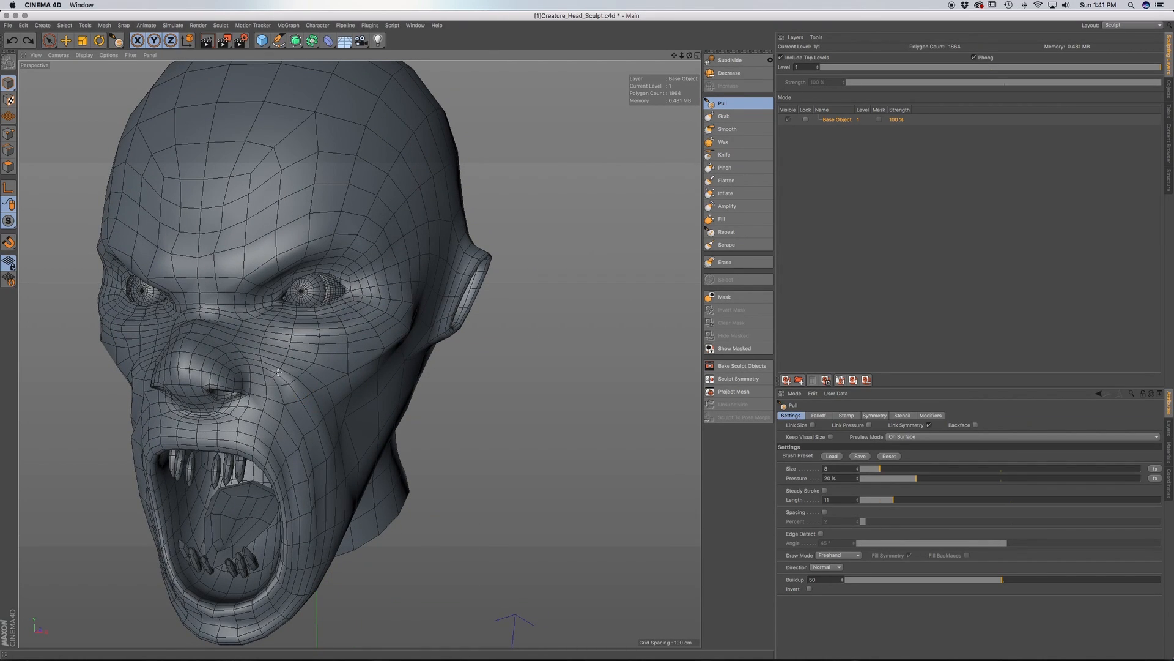
alt+drag(269, 365, 276, 376)
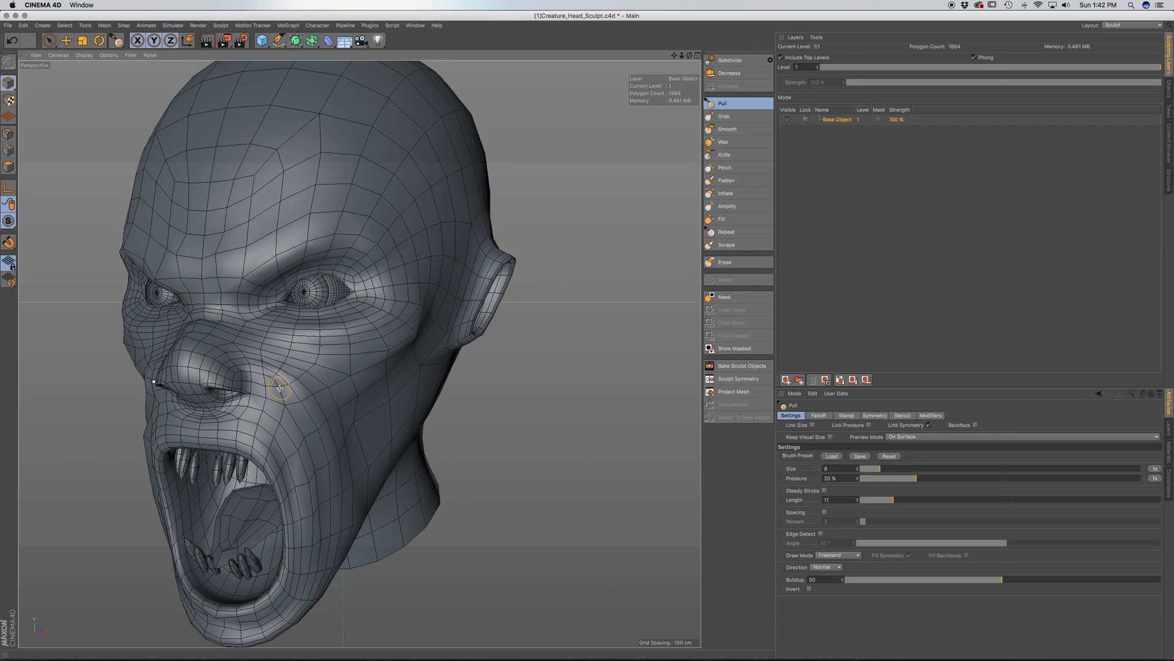
alt+drag(296, 390, 301, 360)
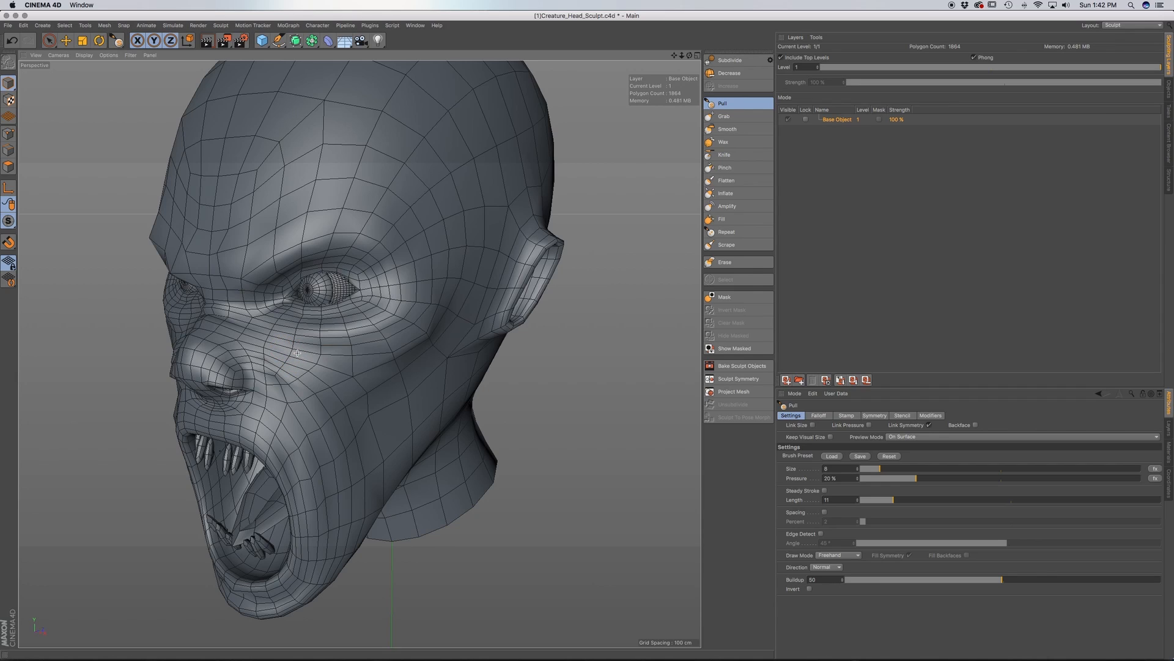
Refine the cheek below the eye and beside the nose with the Pull brush from several angles
mouse_move(342, 361)
alt+mouse_down()
mouse_move(379, 337)
mouse_move(392, 344)
mouse_move(367, 367)
mouse_move(359, 354)
alt+mouse_up()
alt+middle_drag(313, 355, 322, 388)
alt+drag(305, 386, 351, 409)
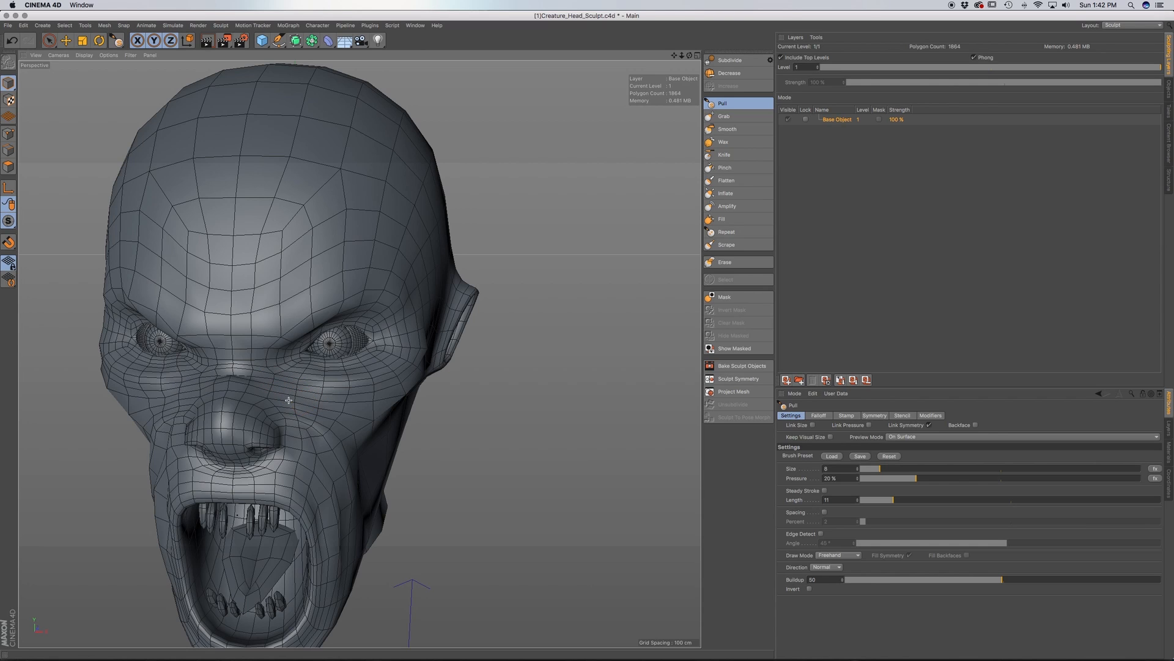
alt+drag(309, 413, 439, 409)
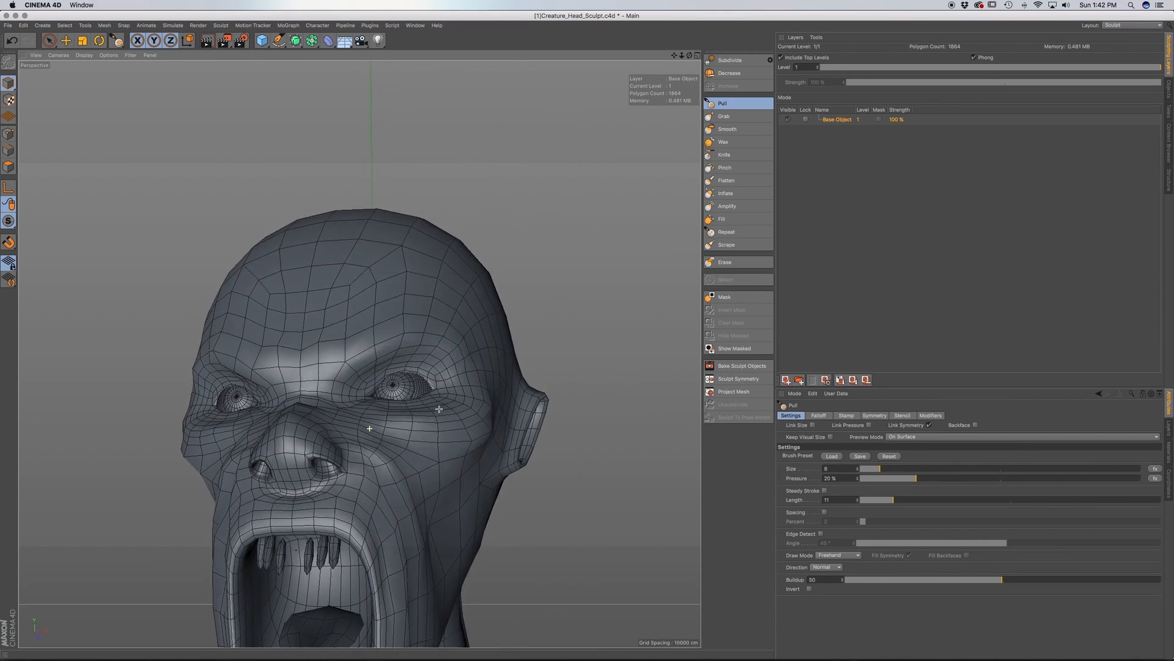
Set the Inflate brush to size 7 with reduced pressure and thicken the outer rim of the nostril
alt+drag(387, 466, 340, 438)
scroll(326, 415, up, 6)
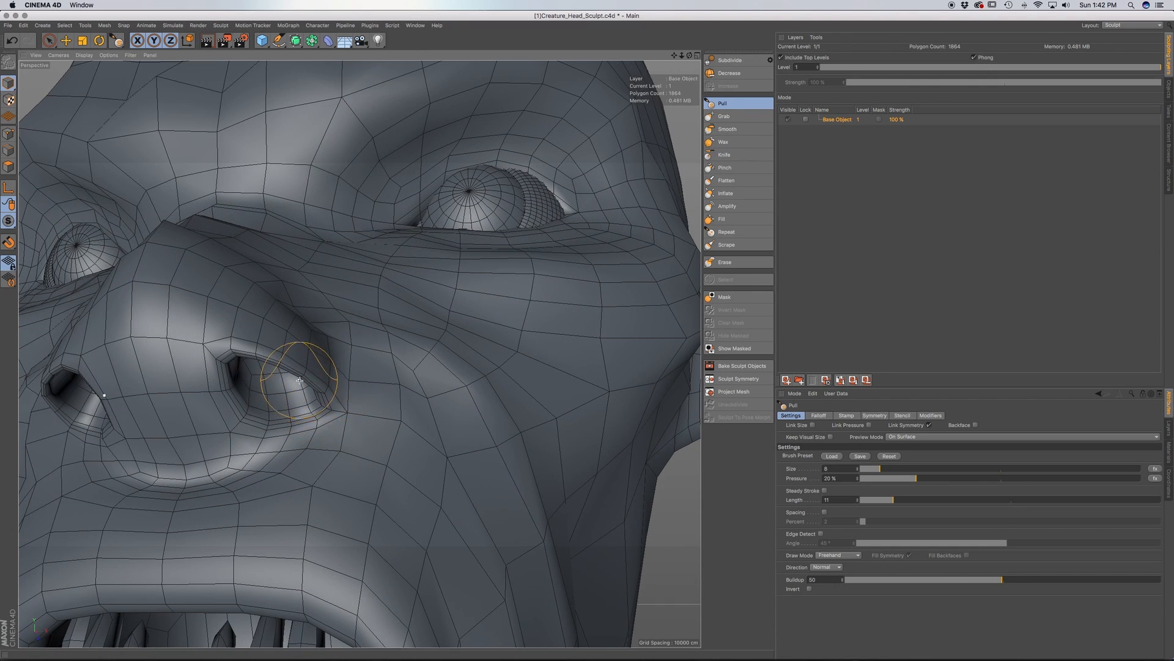
alt+drag(300, 381, 269, 362)
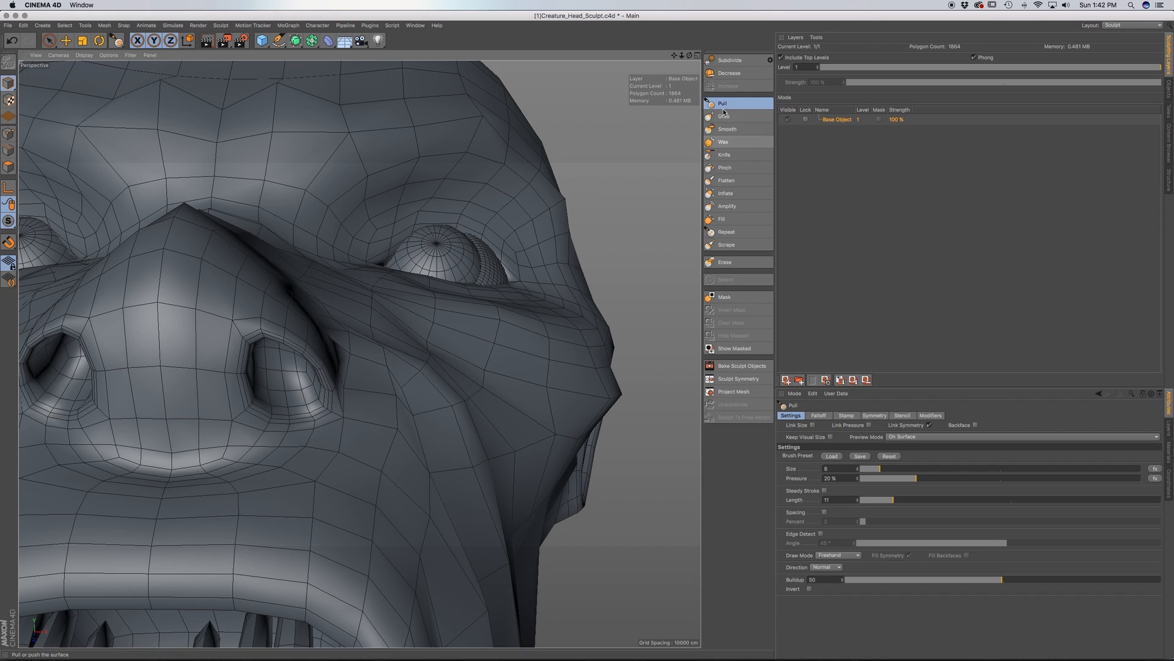
click(726, 193)
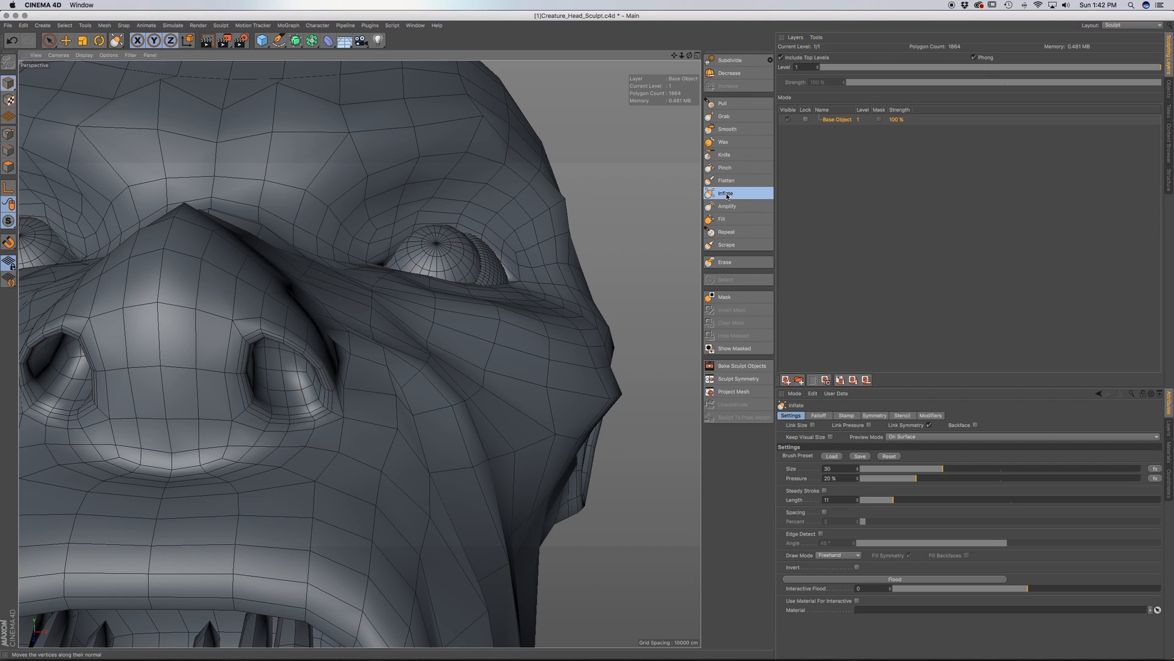
click(891, 469)
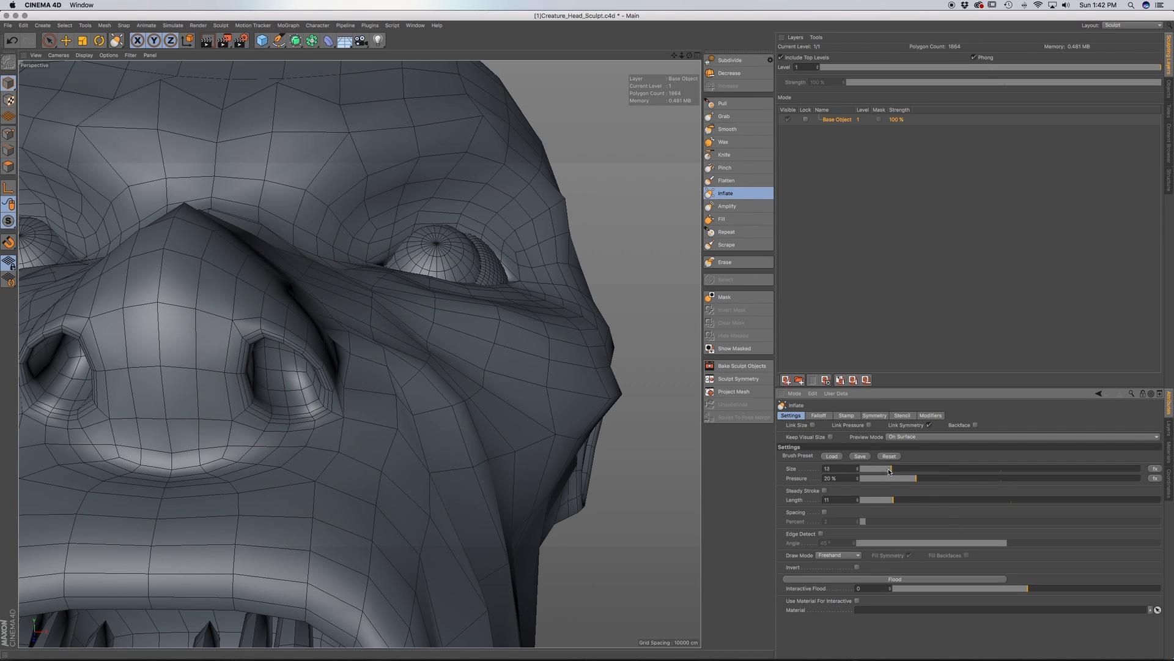
click(879, 416)
click(789, 416)
drag(329, 389, 299, 368)
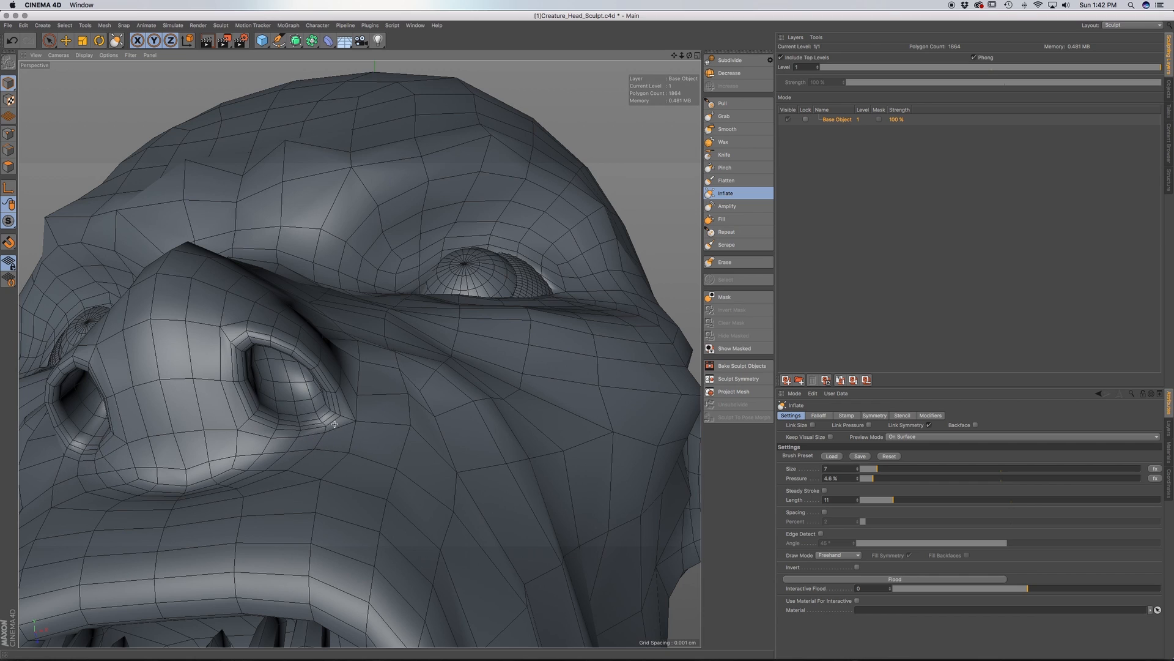
Thicken the lower and inner edges of the nostril rim with the Inflate brush
drag(319, 424, 279, 422)
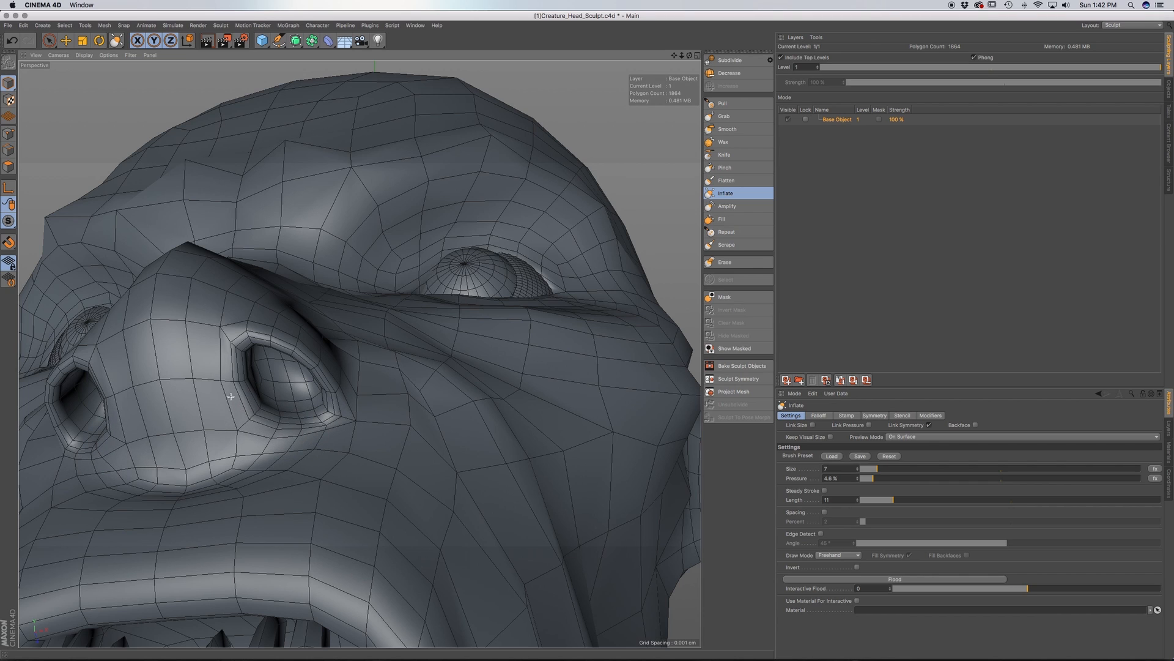
mouse_move(232, 347)
mouse_down()
mouse_move(283, 340)
mouse_move(320, 368)
mouse_move(333, 413)
mouse_up()
mouse_move(335, 415)
alt+mouse_down()
mouse_move(357, 508)
mouse_move(337, 375)
mouse_move(353, 353)
mouse_move(269, 392)
alt+mouse_up()
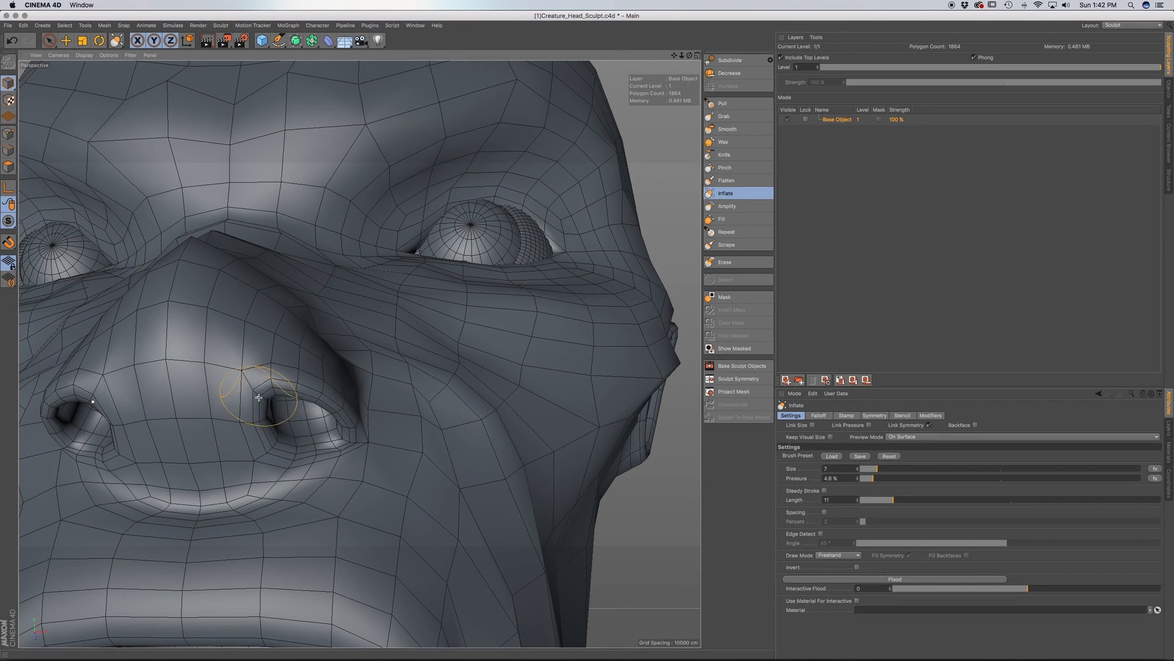
drag(275, 442, 299, 463)
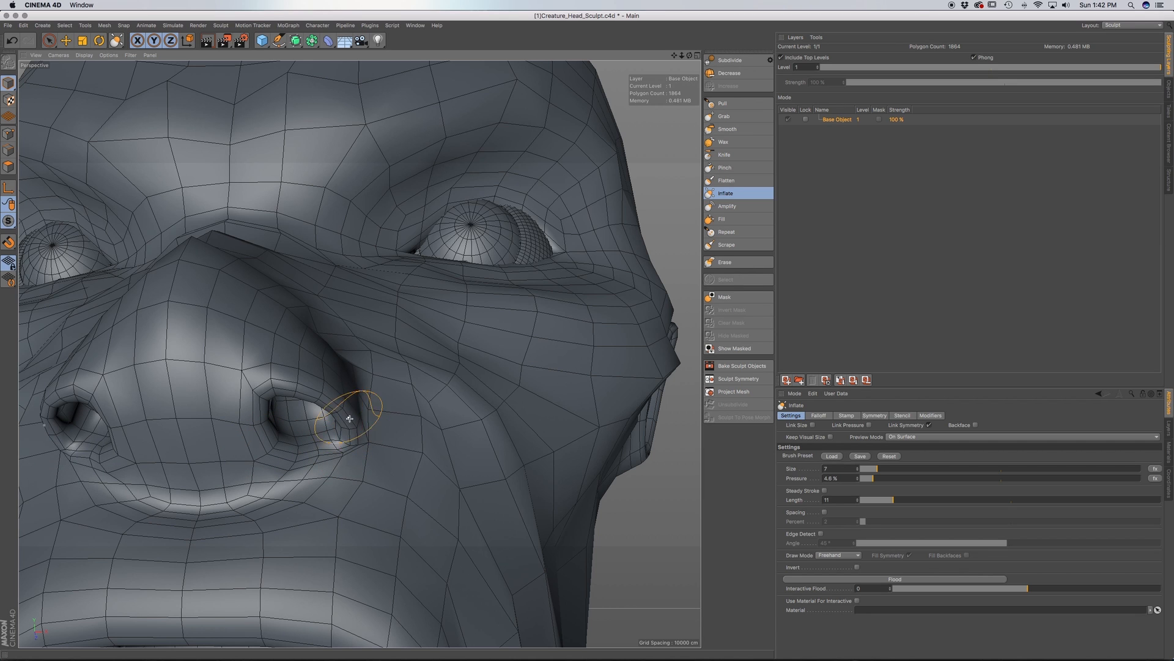
Refine the lower outer corner of the nostril rim with the Inflate brush from several angles
alt+drag(349, 418, 348, 406)
mouse_move(326, 448)
alt+mouse_down()
mouse_move(287, 433)
mouse_move(281, 446)
mouse_move(307, 455)
mouse_move(310, 480)
alt+mouse_up()
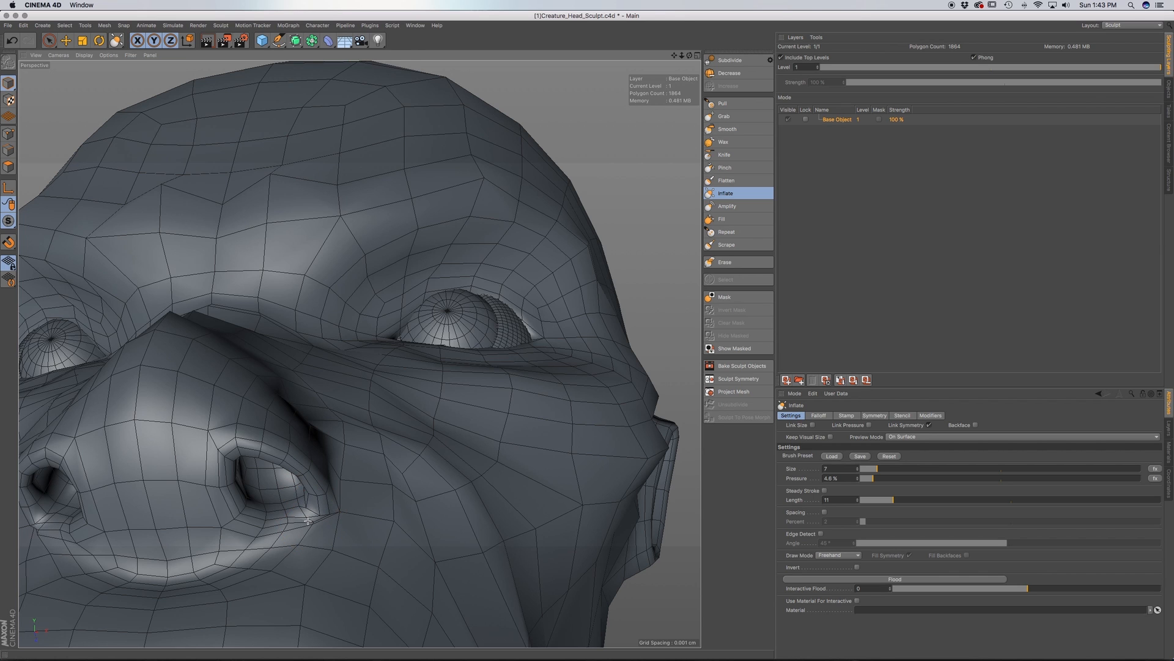
mouse_move(311, 516)
alt+mouse_down()
mouse_move(324, 489)
mouse_move(310, 517)
mouse_move(277, 512)
mouse_move(321, 515)
mouse_move(326, 536)
mouse_move(335, 520)
alt+mouse_up()
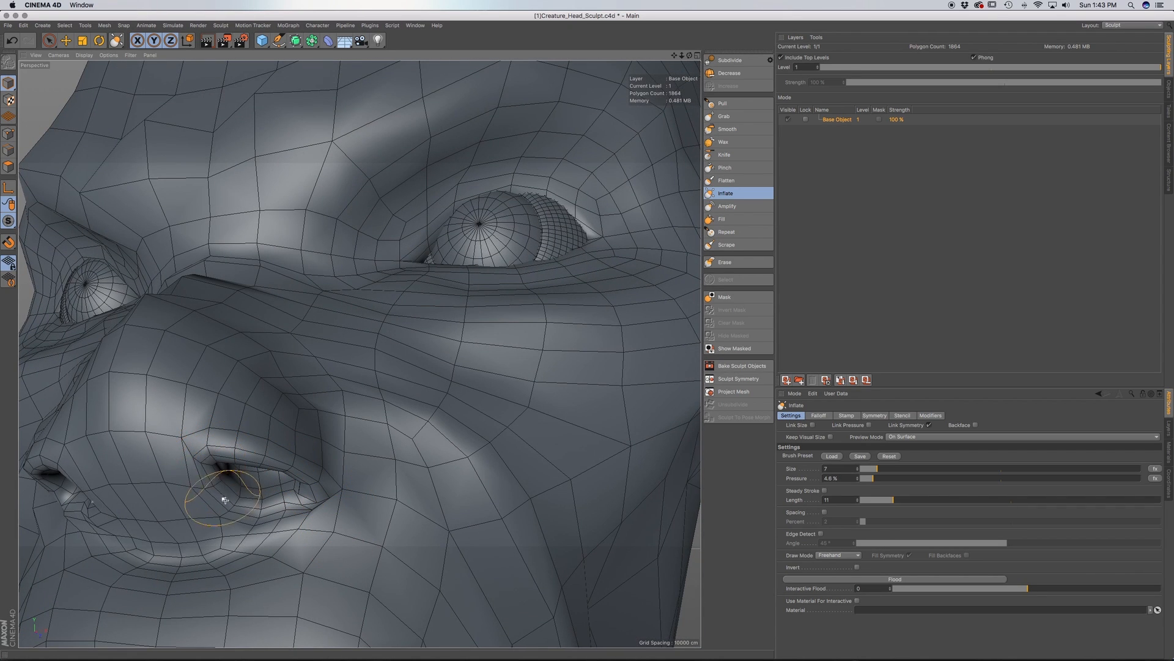
alt+drag(282, 504, 281, 490)
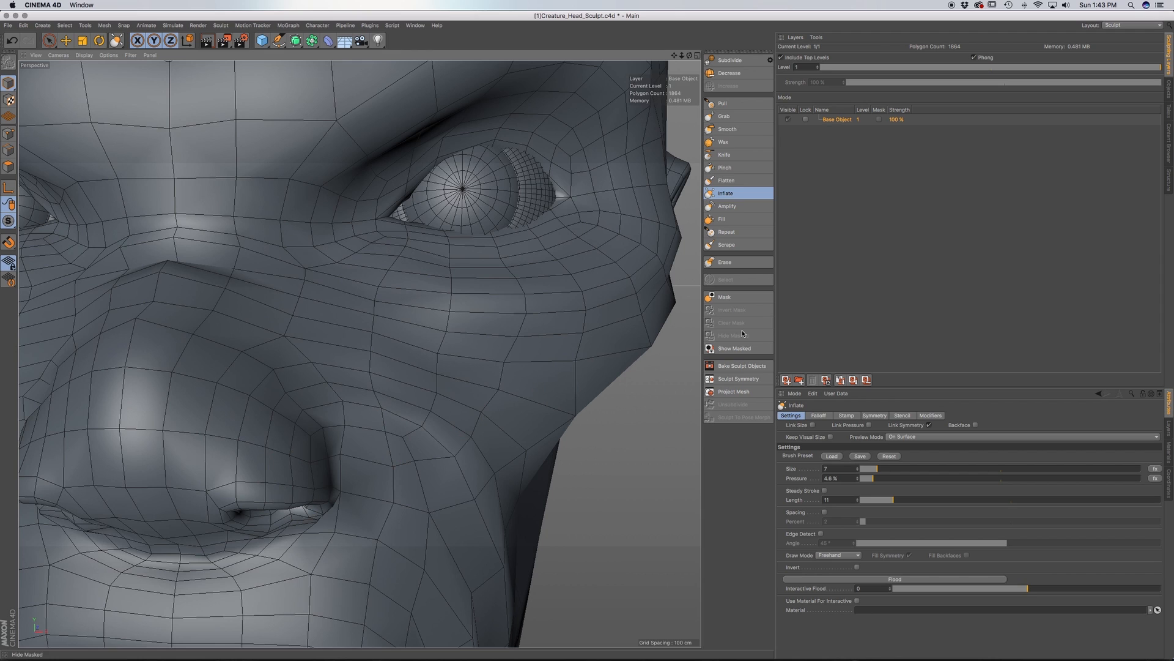
Reshape the nostril wing and the base of the nostril with the Grab brush at size 13
click(732, 116)
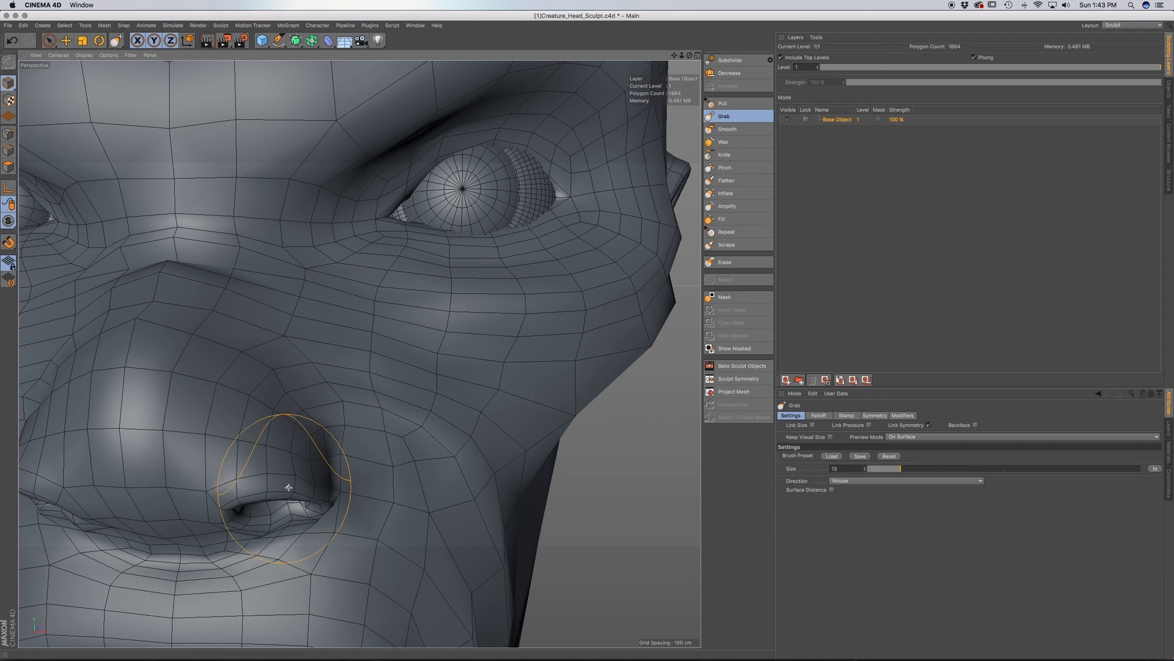
scroll(289, 487, down, 5)
alt+drag(286, 481, 292, 516)
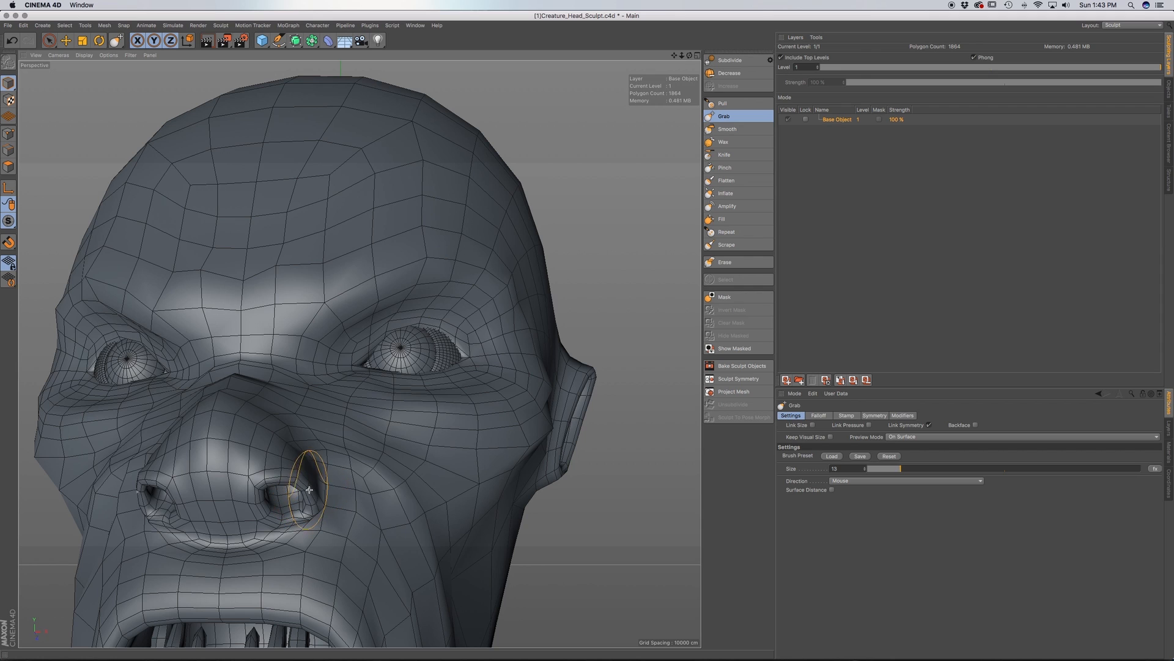
mouse_move(296, 486)
alt+mouse_down()
mouse_move(293, 509)
mouse_move(309, 512)
alt+mouse_up()
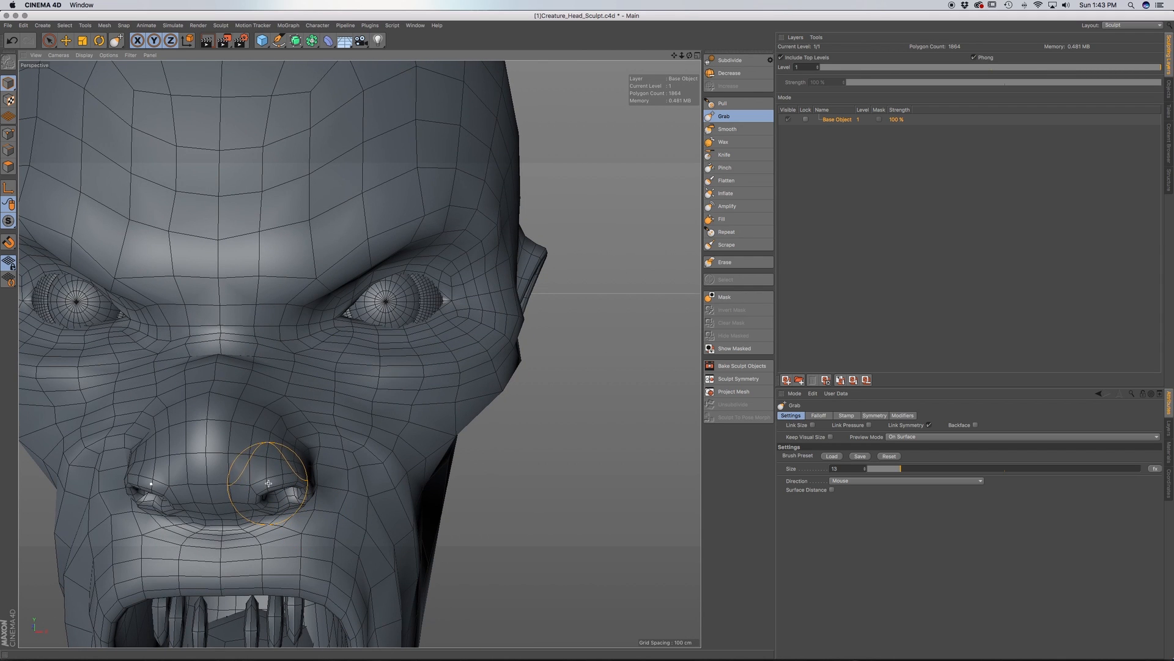
alt+drag(296, 486, 305, 519)
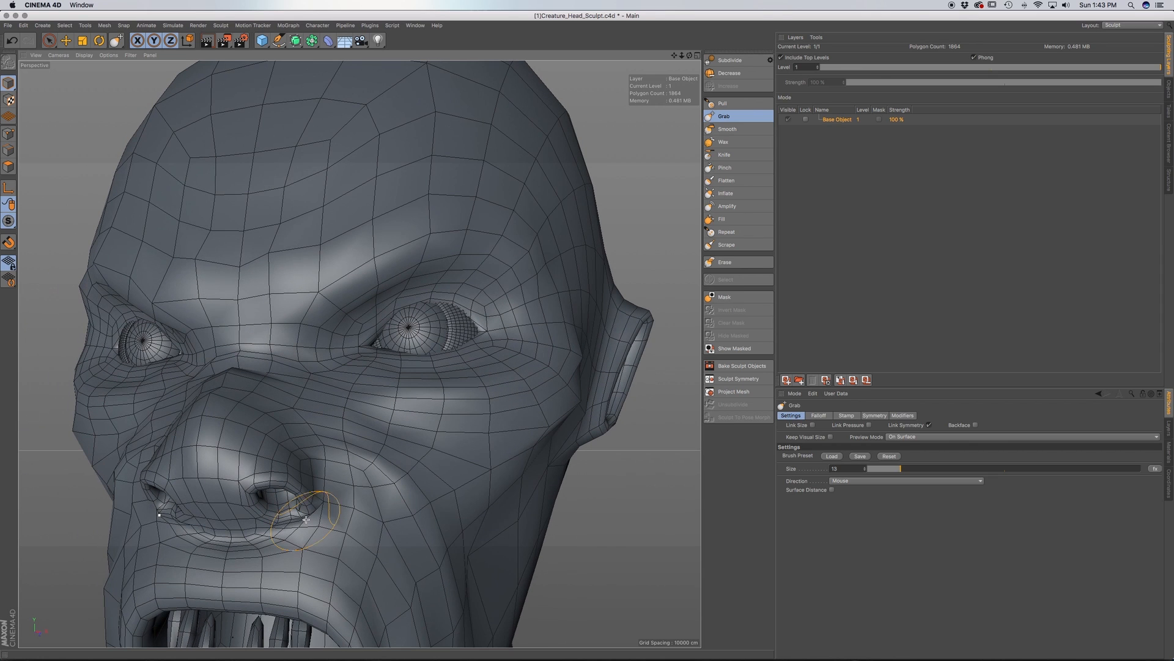
Set the Smooth brush to size 10 and soften the nostril rim and the surface around it
click(734, 129)
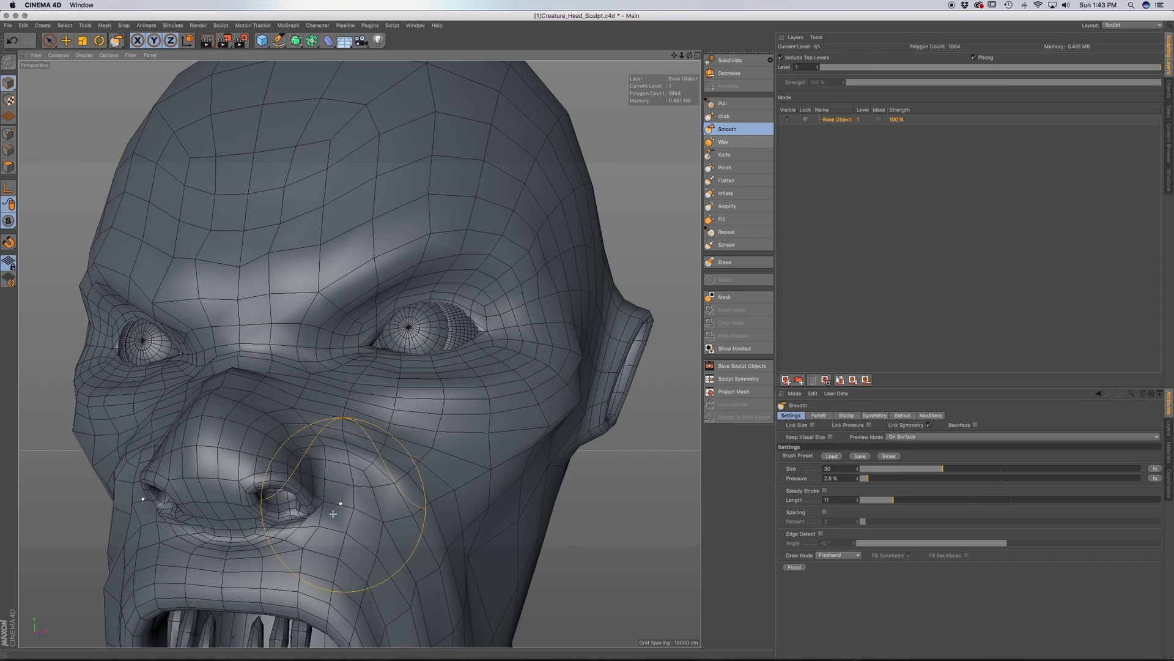
click(896, 469)
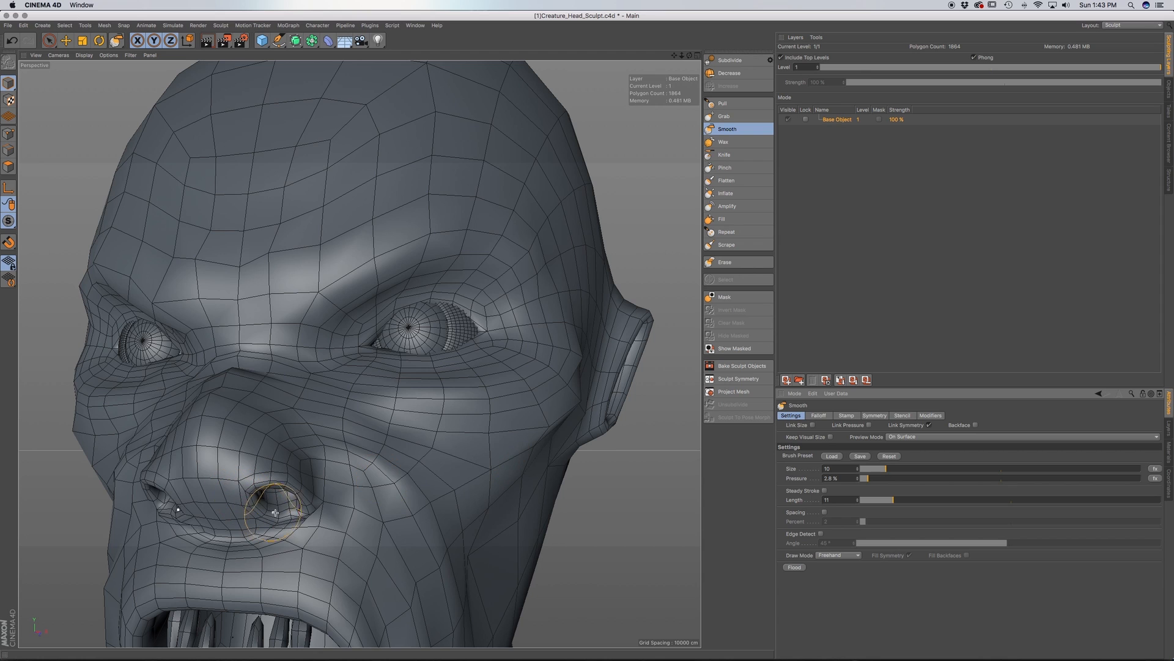
drag(301, 515, 290, 520)
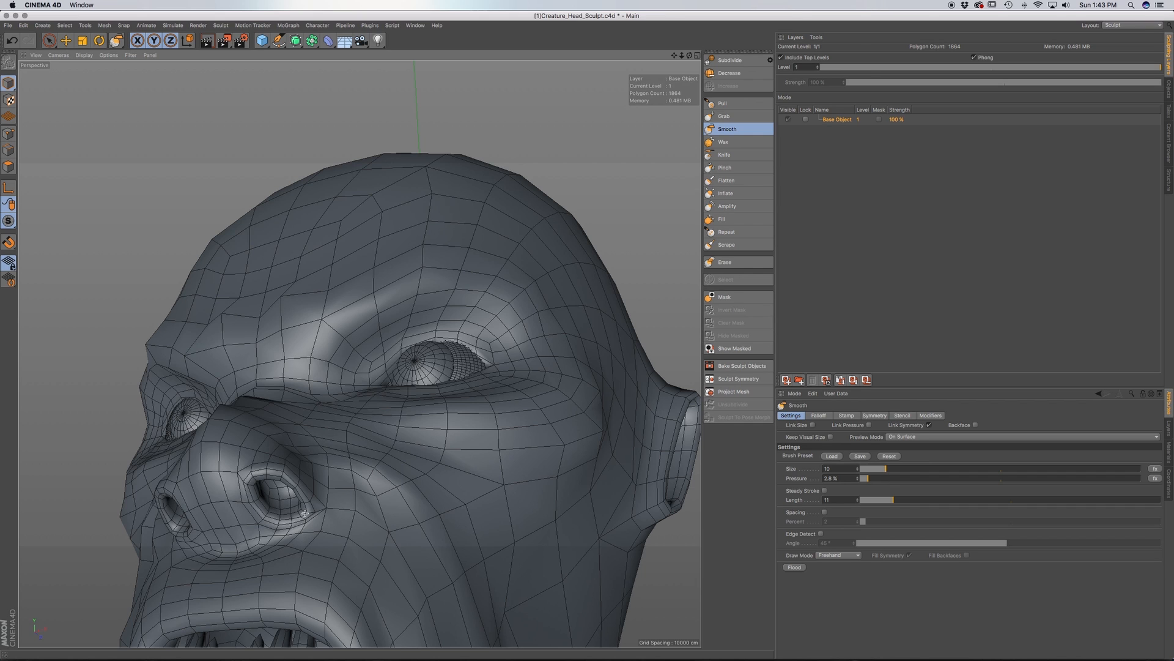
alt+drag(304, 505, 296, 494)
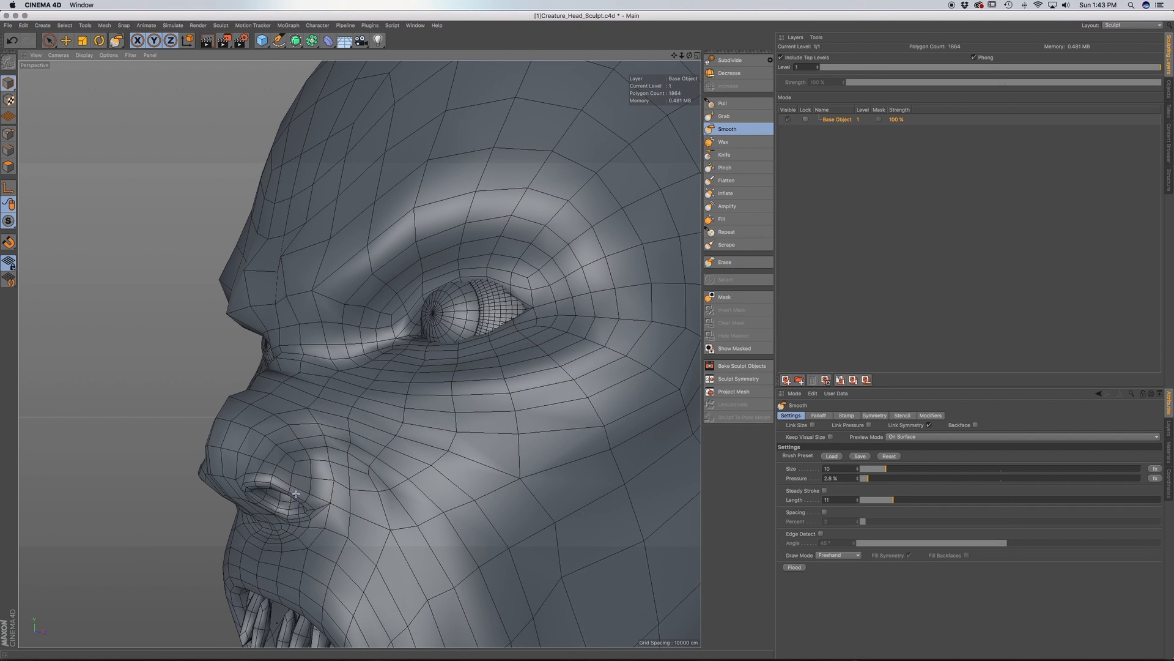
alt+drag(305, 506, 285, 523)
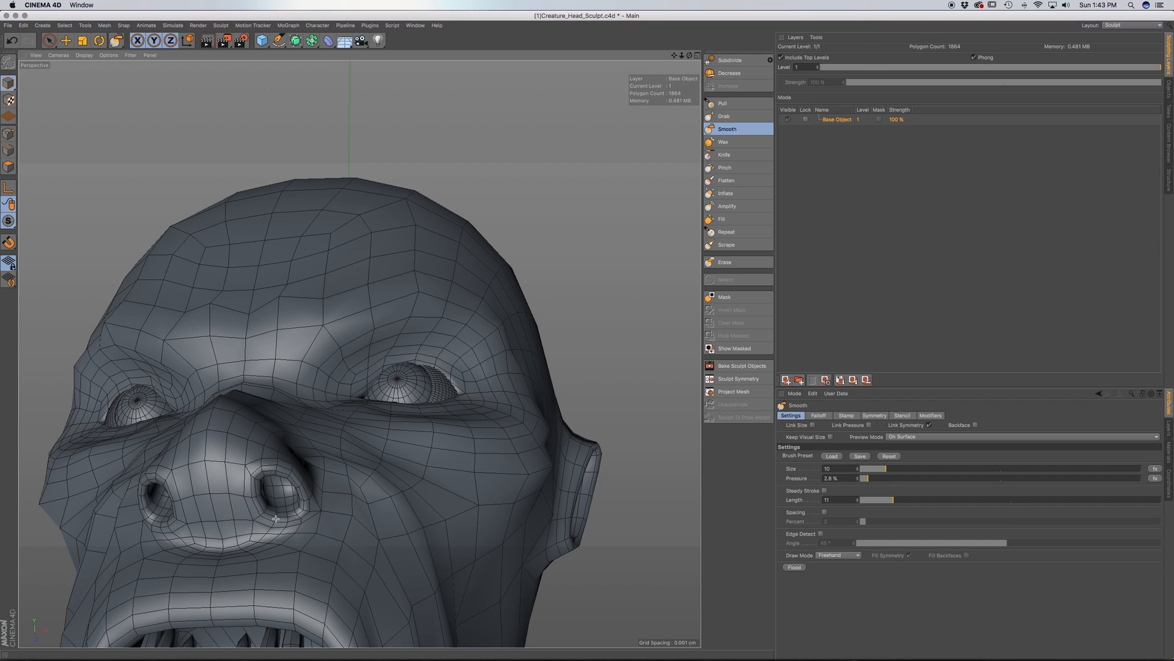
mouse_move(255, 468)
alt+mouse_down()
mouse_move(343, 498)
mouse_move(433, 500)
alt+mouse_up()
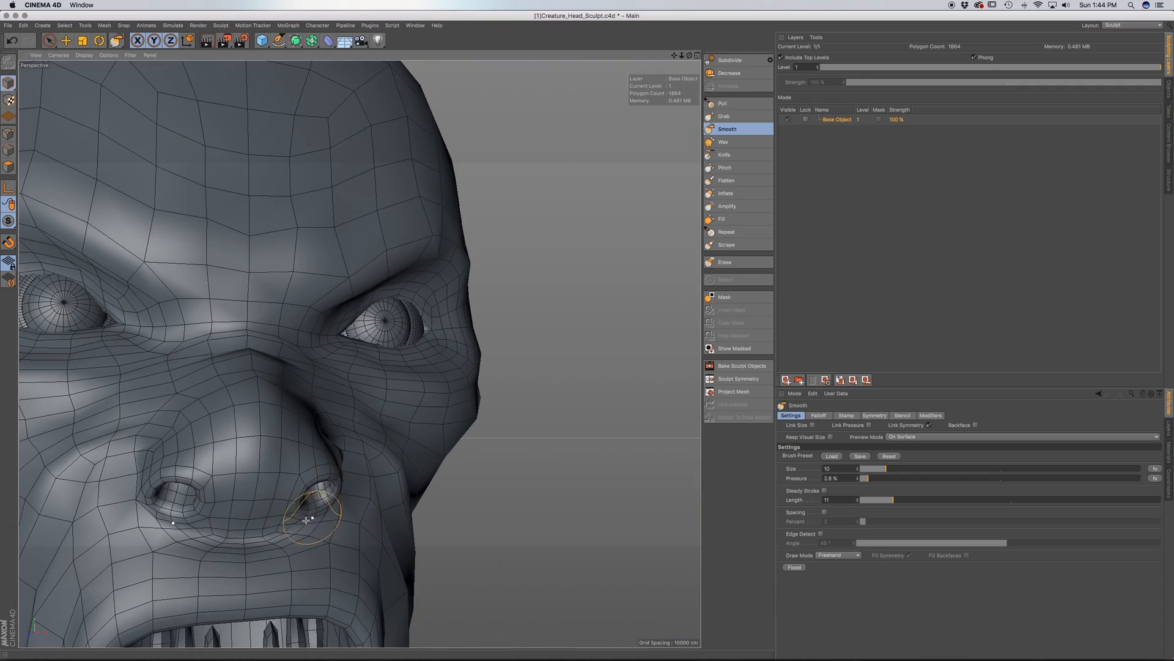
alt+drag(310, 517, 276, 518)
alt+middle_drag(276, 518, 318, 527)
mouse_move(319, 527)
alt+mouse_down()
mouse_move(351, 524)
mouse_move(288, 507)
alt+mouse_up()
Build up the lip rim around the open mouth with the Pull brush at size 8 and 20% pressure
alt+middle_drag(318, 495, 224, 407)
mouse_move(224, 407)
alt+mouse_down()
mouse_move(198, 386)
mouse_move(251, 393)
mouse_move(257, 456)
mouse_move(289, 415)
alt+mouse_up()
scroll(243, 391, down, 5)
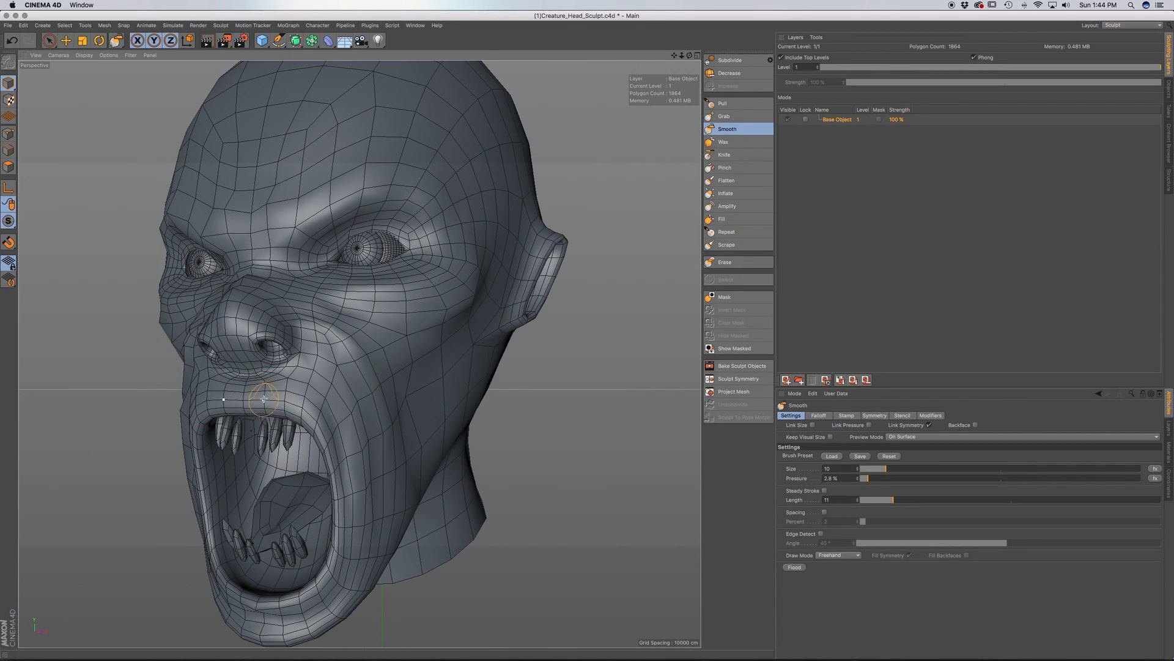
click(724, 104)
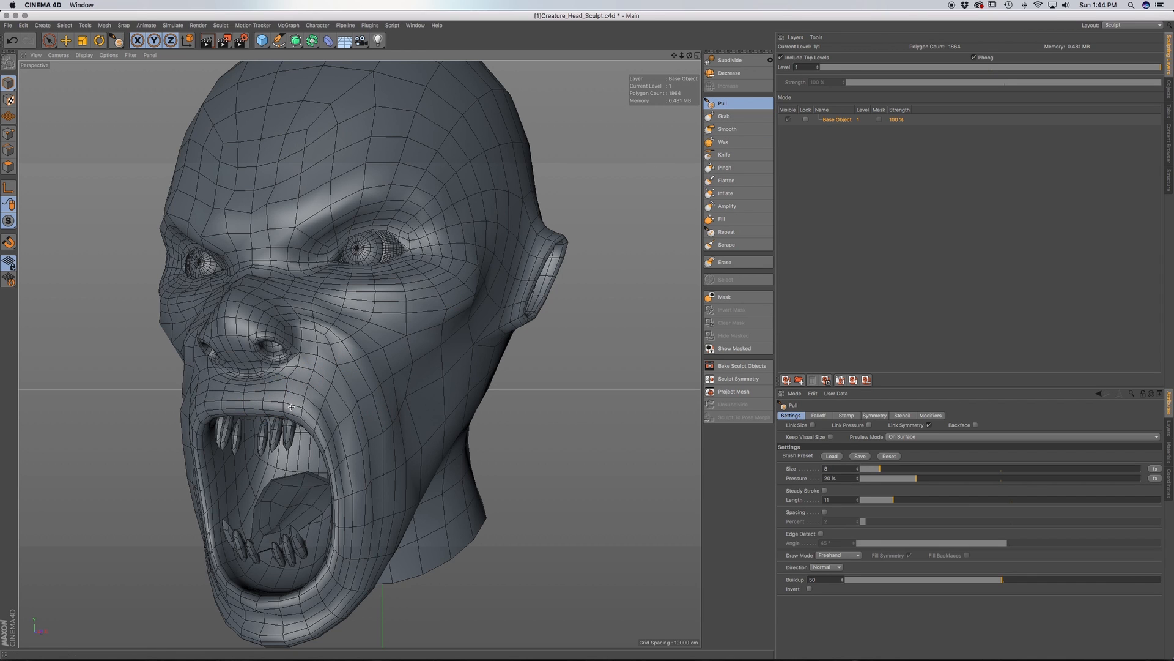
alt+drag(324, 430, 304, 416)
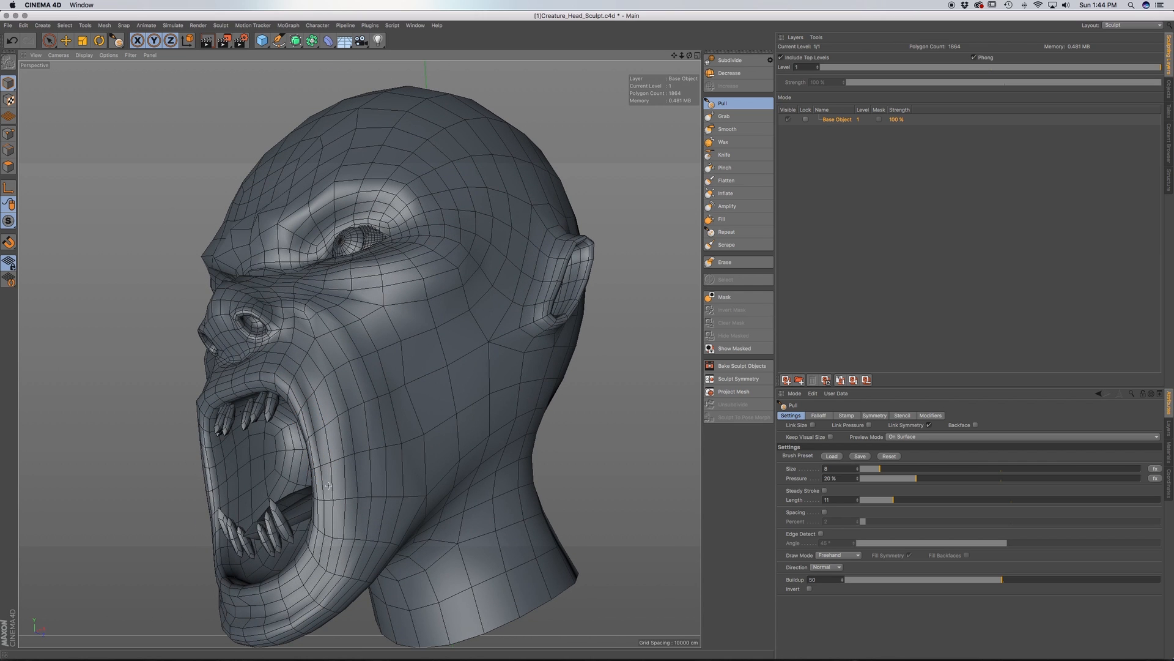
alt+drag(328, 550, 351, 545)
alt+middle_drag(351, 545, 411, 461)
alt+drag(331, 508, 306, 501)
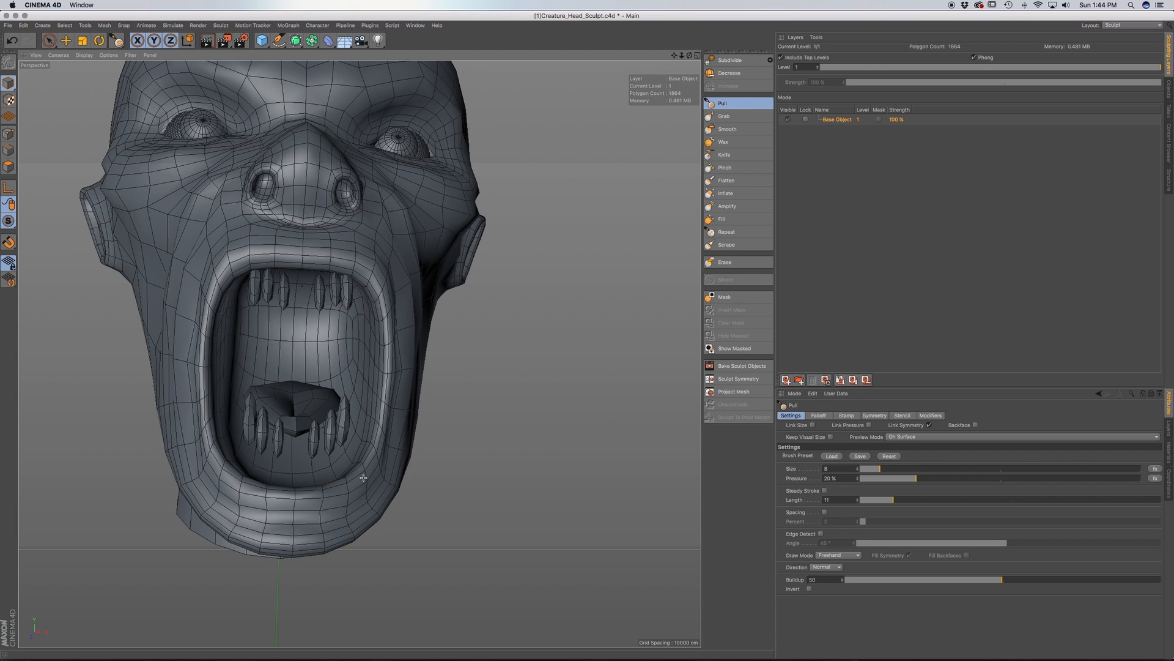
alt+drag(370, 468, 381, 451)
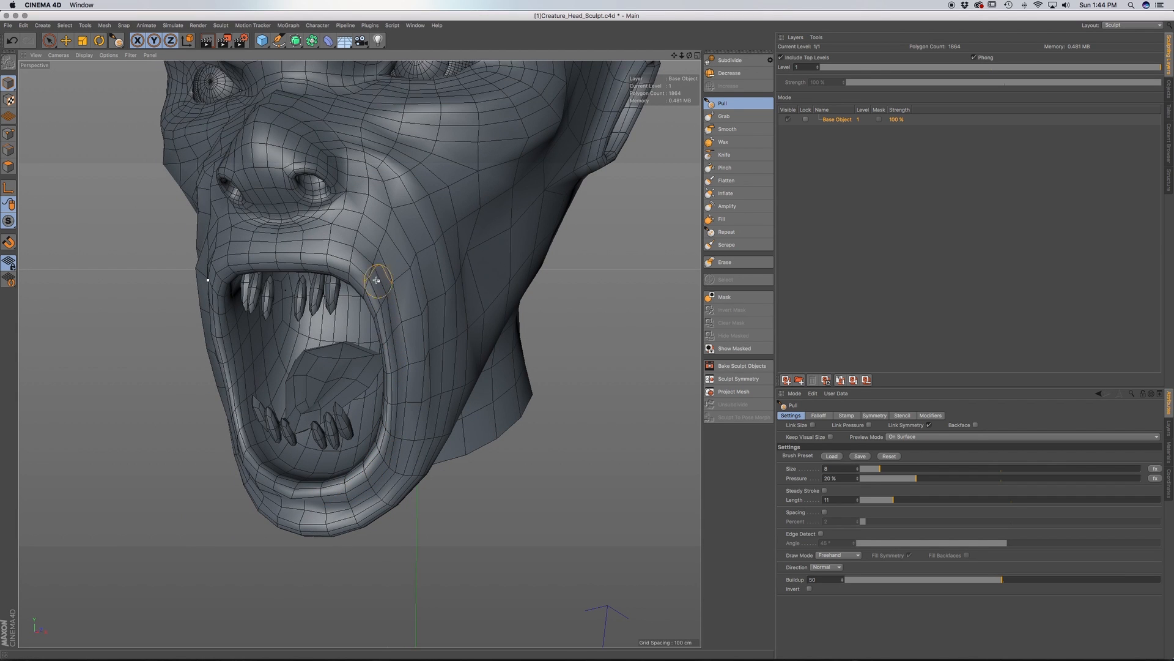
Sculpt the fold running from the nose down past the mouth corner toward the jaw with the Pull brush
mouse_move(319, 256)
alt+mouse_down()
mouse_move(274, 247)
mouse_move(323, 245)
mouse_move(307, 247)
mouse_move(341, 276)
alt+mouse_up()
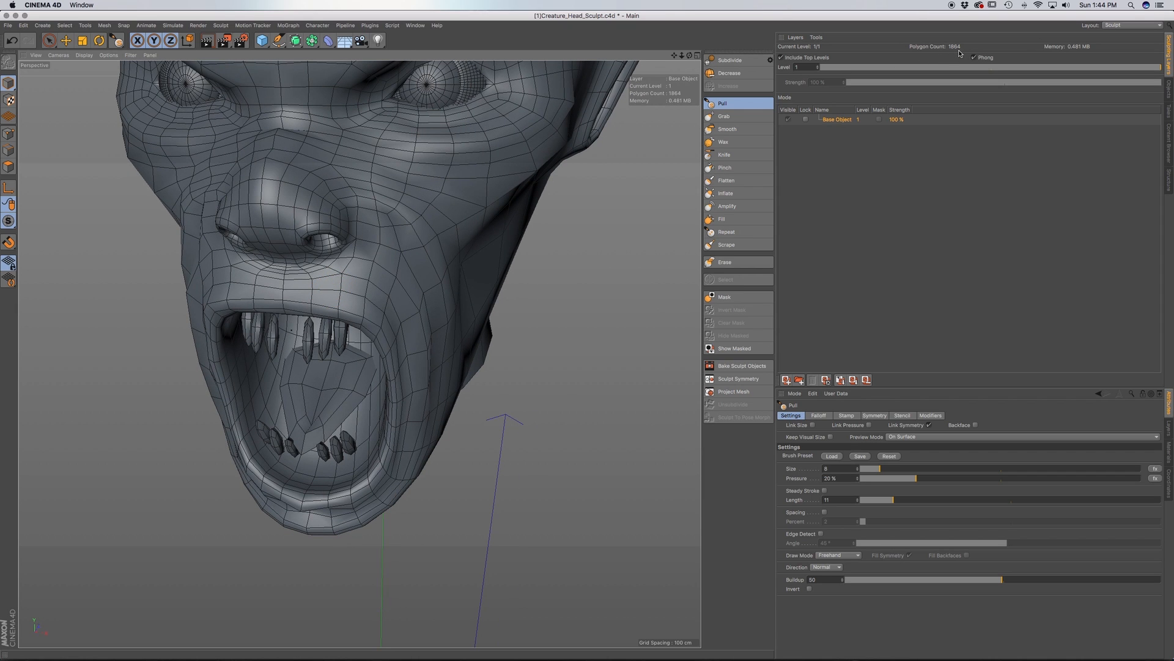
alt+drag(306, 270, 285, 287)
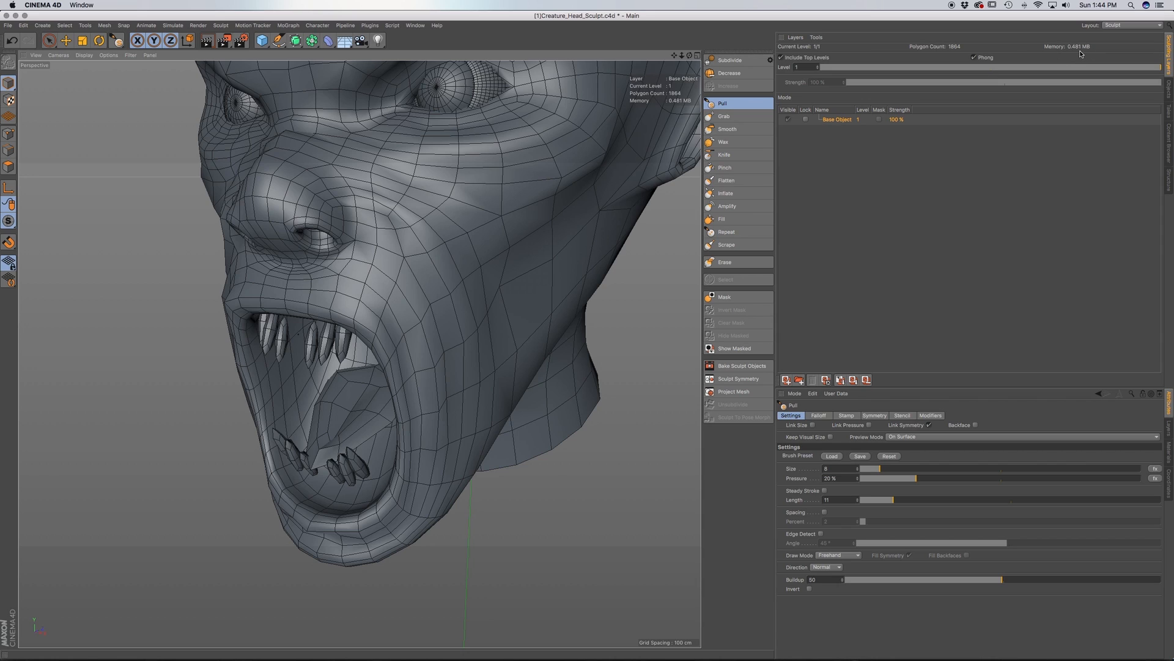
alt+drag(362, 292, 397, 354)
alt+drag(321, 354, 368, 375)
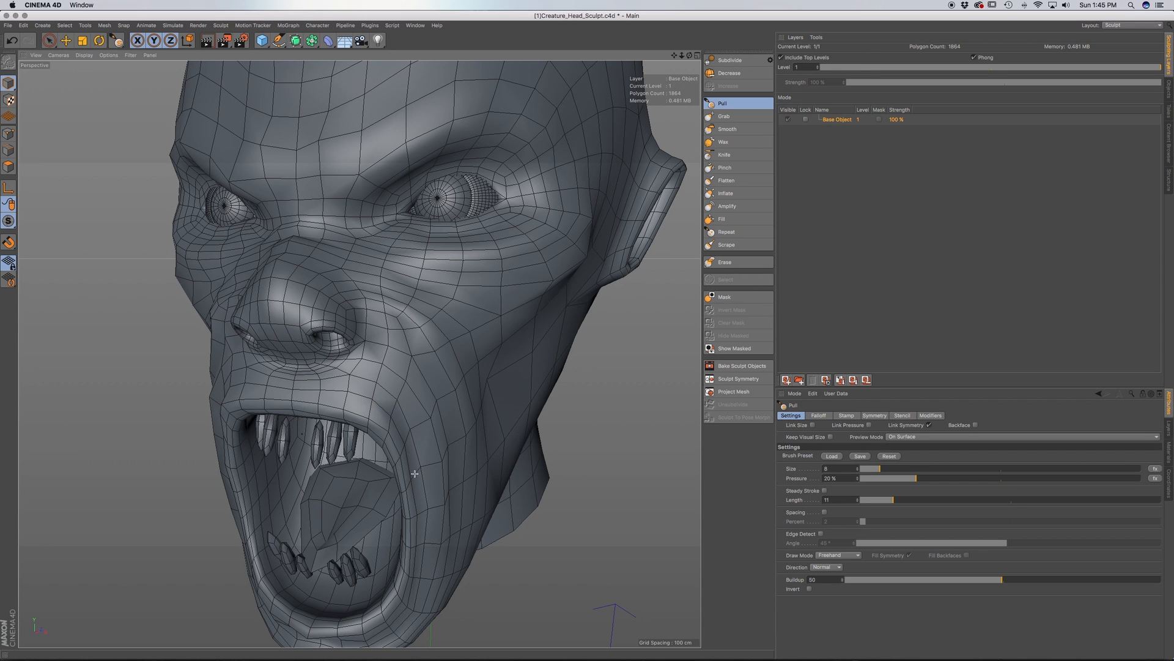
mouse_move(420, 510)
mouse_down()
mouse_move(418, 431)
mouse_move(480, 438)
mouse_move(487, 423)
mouse_up()
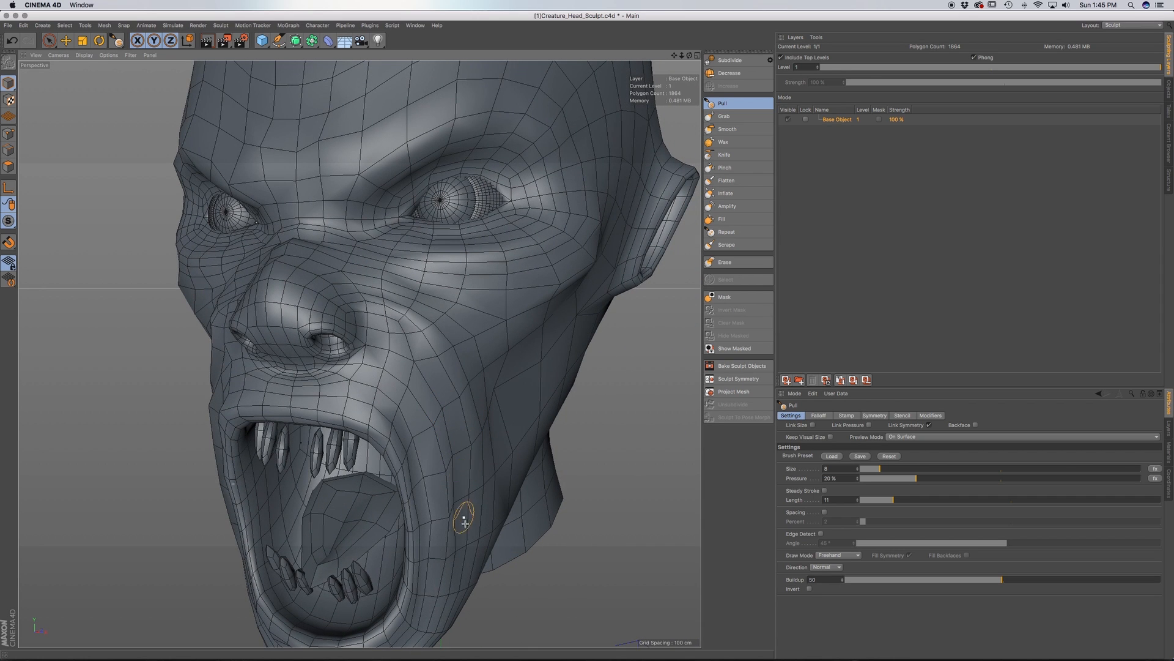
mouse_move(459, 472)
alt+mouse_down()
mouse_move(439, 483)
mouse_move(452, 503)
mouse_move(446, 495)
alt+mouse_up()
alt+middle_drag(466, 464, 442, 488)
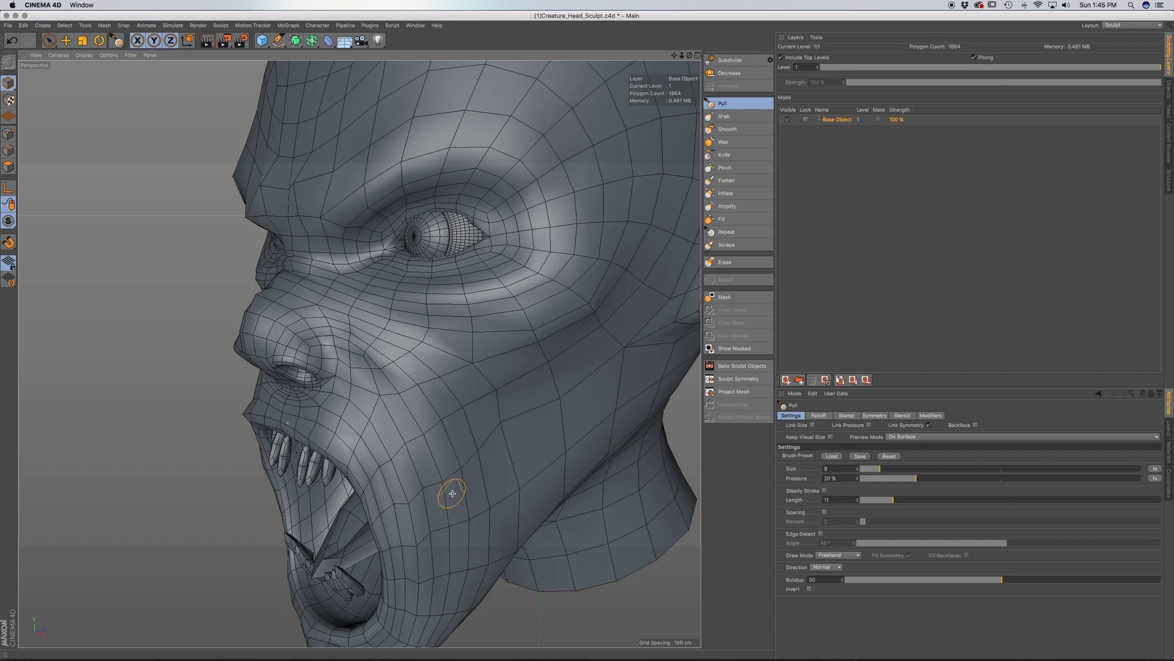
Refine the upper cheek fold and the cheek surface between the nose and cheekbone with the Pull brush
alt+drag(409, 465, 419, 435)
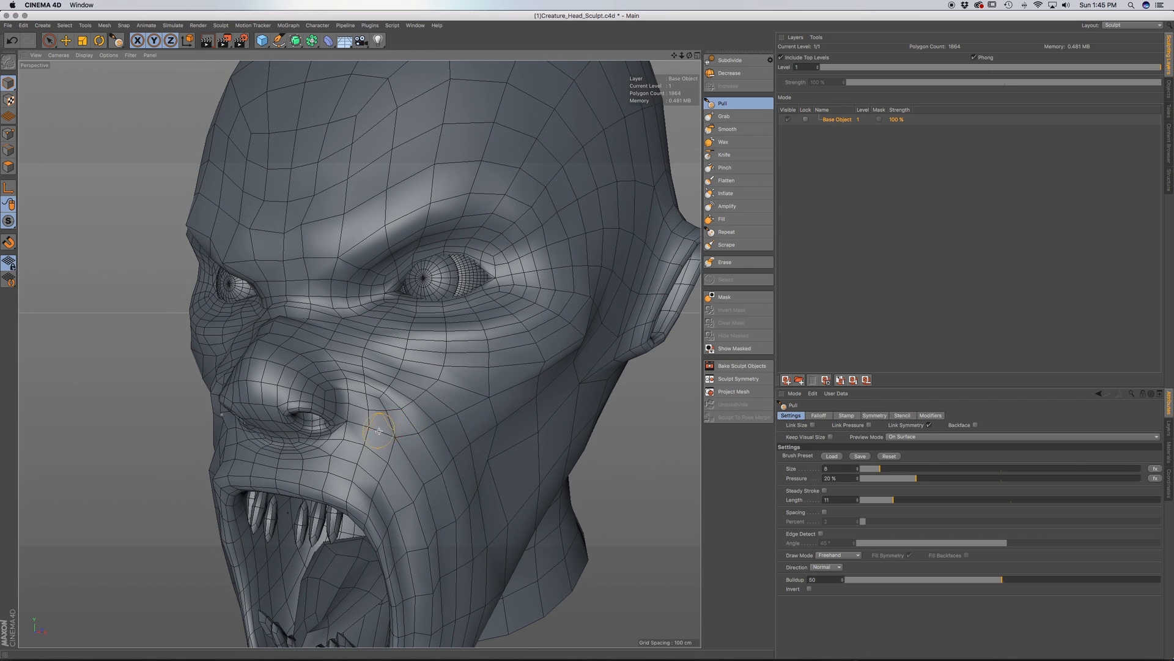
alt+drag(380, 431, 366, 454)
mouse_move(386, 410)
alt+mouse_down()
mouse_move(398, 398)
mouse_move(407, 411)
mouse_move(391, 408)
alt+mouse_up()
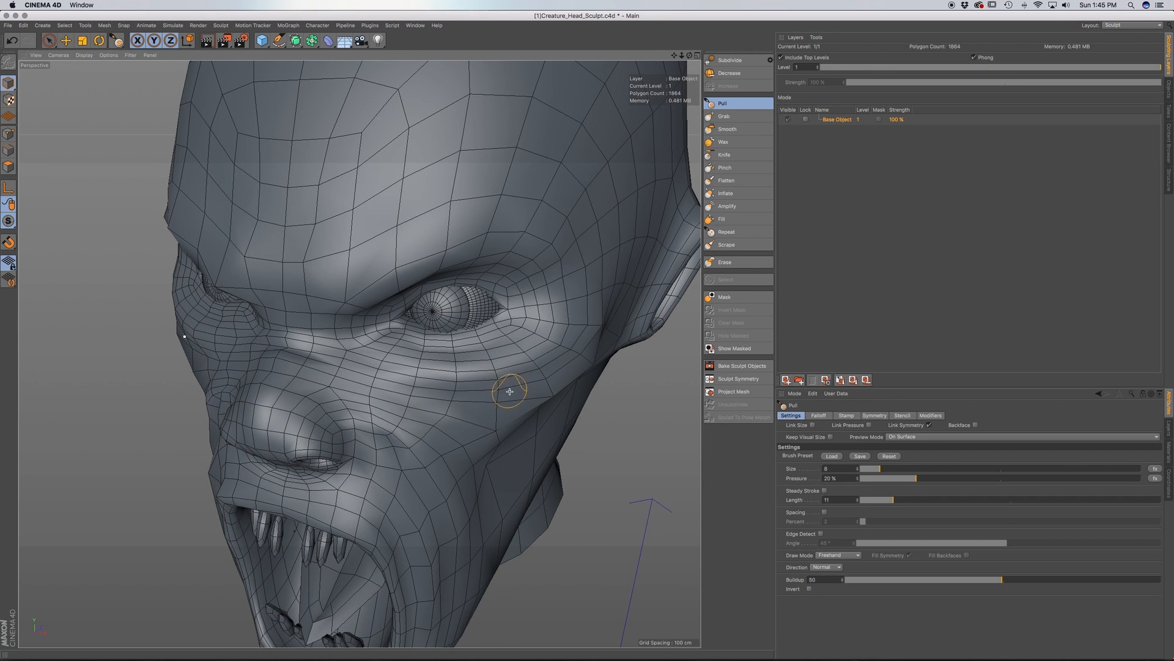
alt+drag(484, 425, 455, 416)
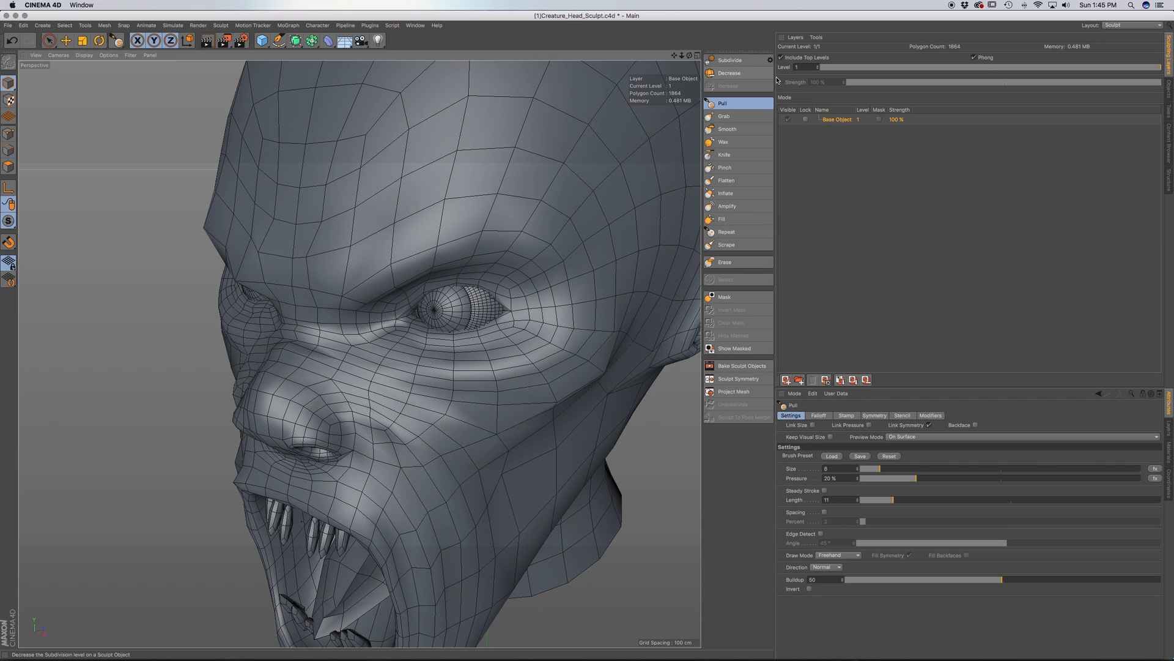
alt+drag(488, 387, 423, 377)
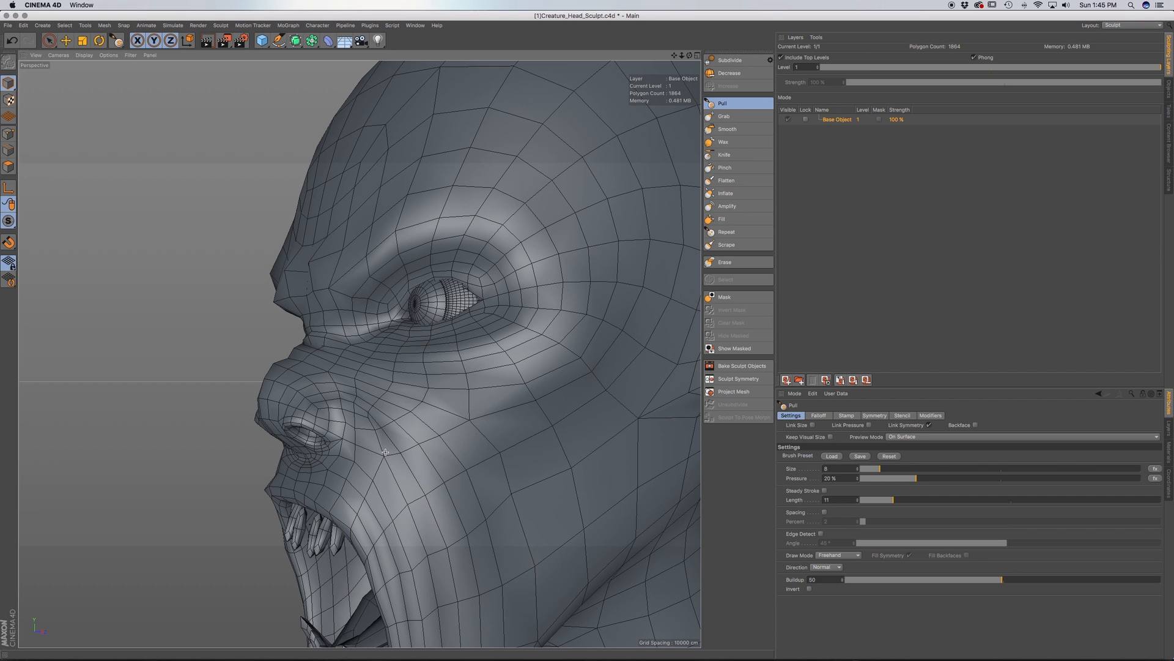
alt+drag(466, 450, 428, 452)
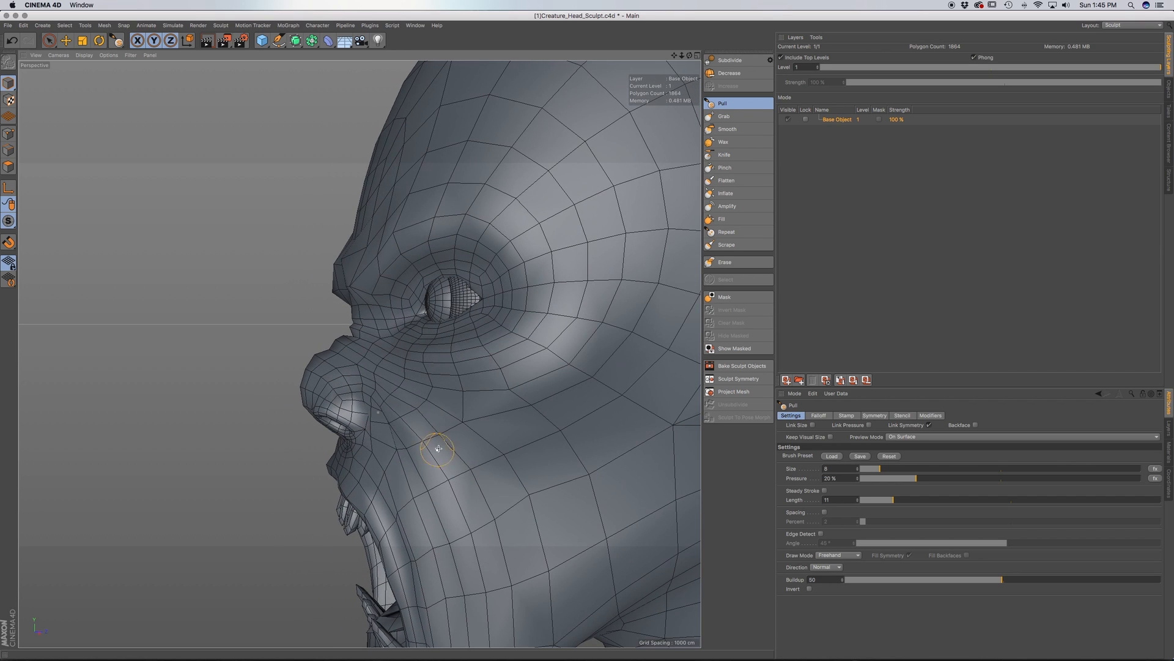
alt+drag(439, 404, 451, 415)
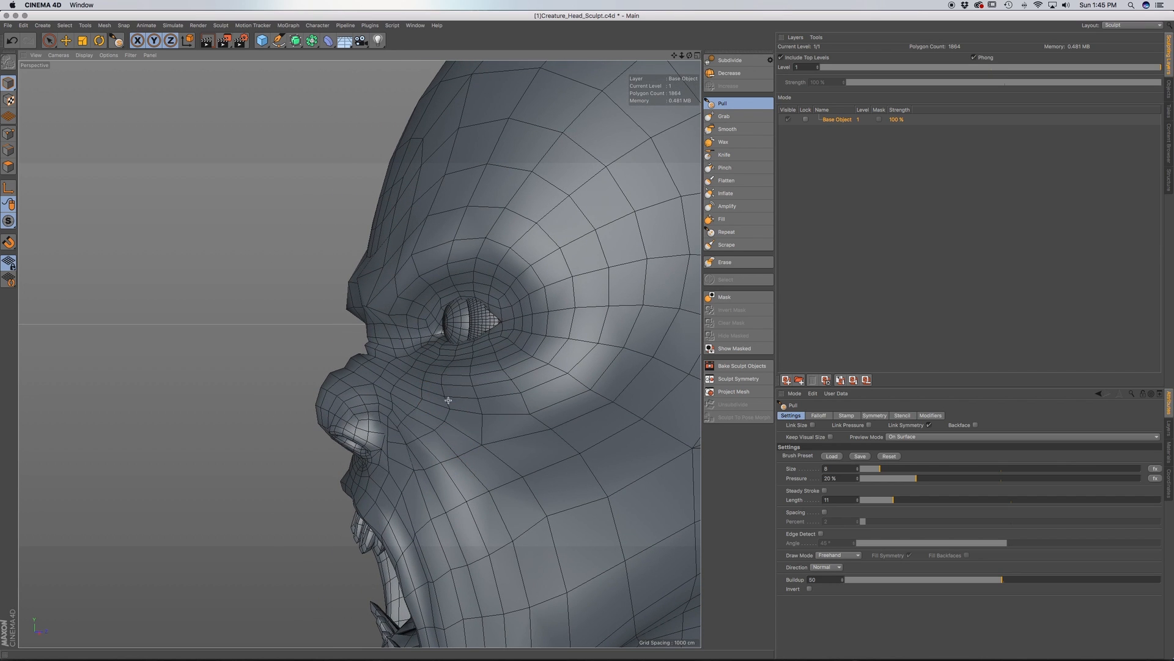
mouse_move(456, 391)
alt+mouse_down()
mouse_move(465, 389)
mouse_move(330, 402)
alt+mouse_up()
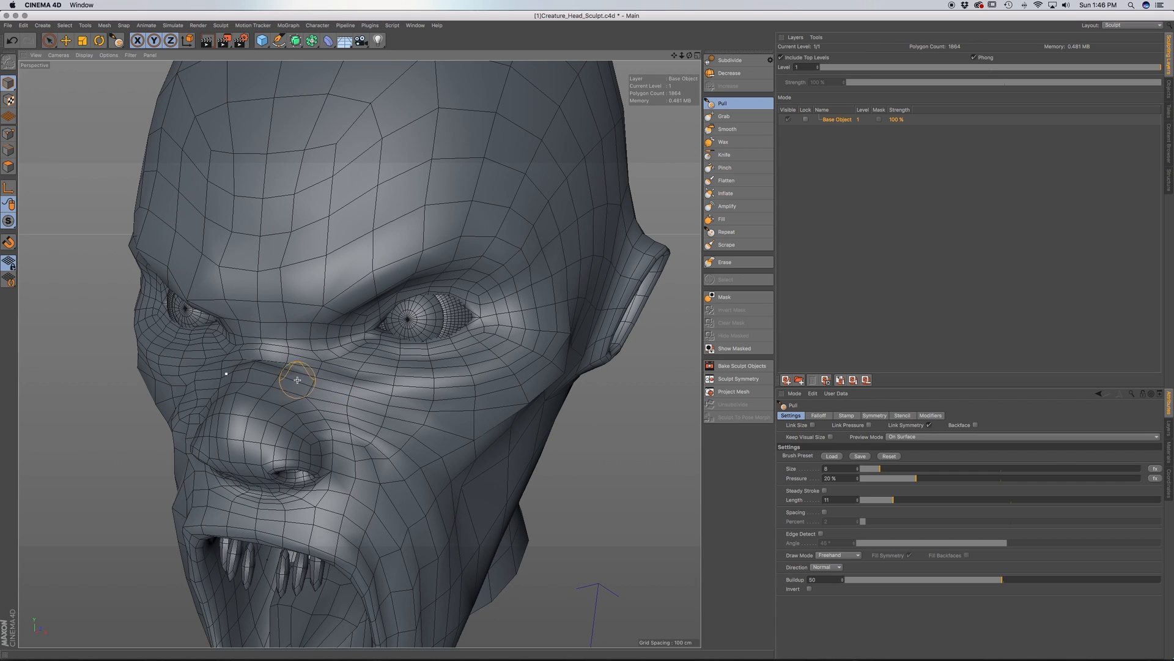
Shape the upper lip area and the central groove below the nose with the Pull brush
mouse_move(324, 408)
alt+mouse_down()
mouse_move(403, 414)
mouse_move(295, 415)
mouse_move(333, 427)
mouse_move(349, 406)
mouse_move(312, 403)
mouse_move(327, 418)
alt+mouse_up()
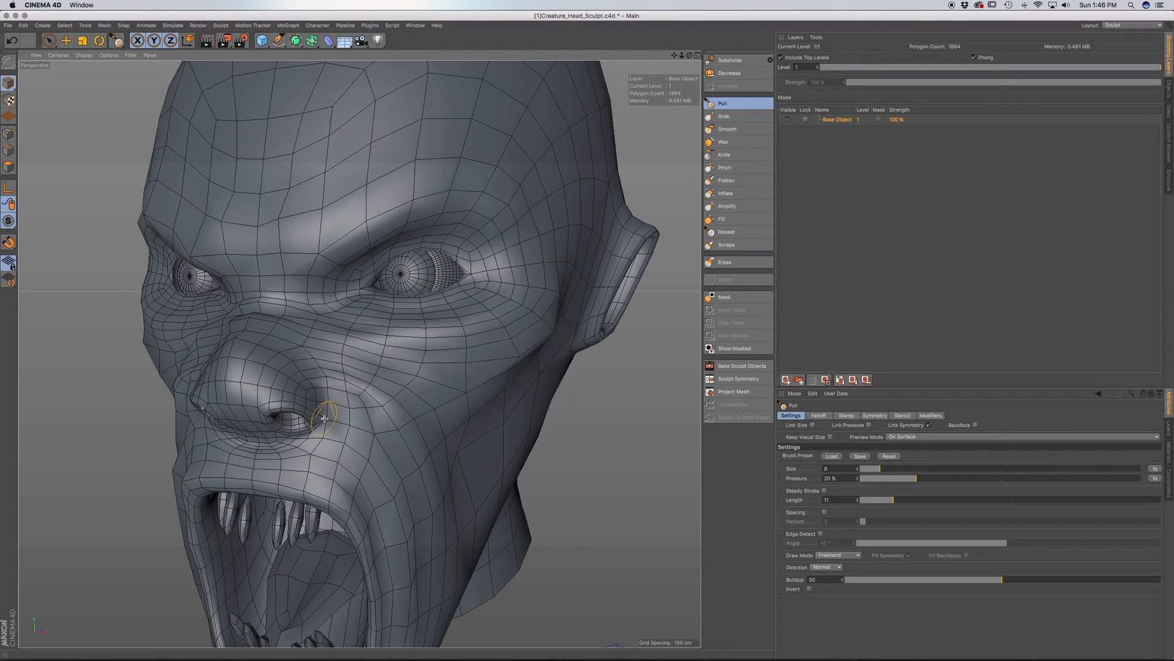
scroll(327, 419, up, 5)
mouse_move(329, 422)
alt+mouse_down()
mouse_move(311, 409)
mouse_move(326, 422)
alt+mouse_up()
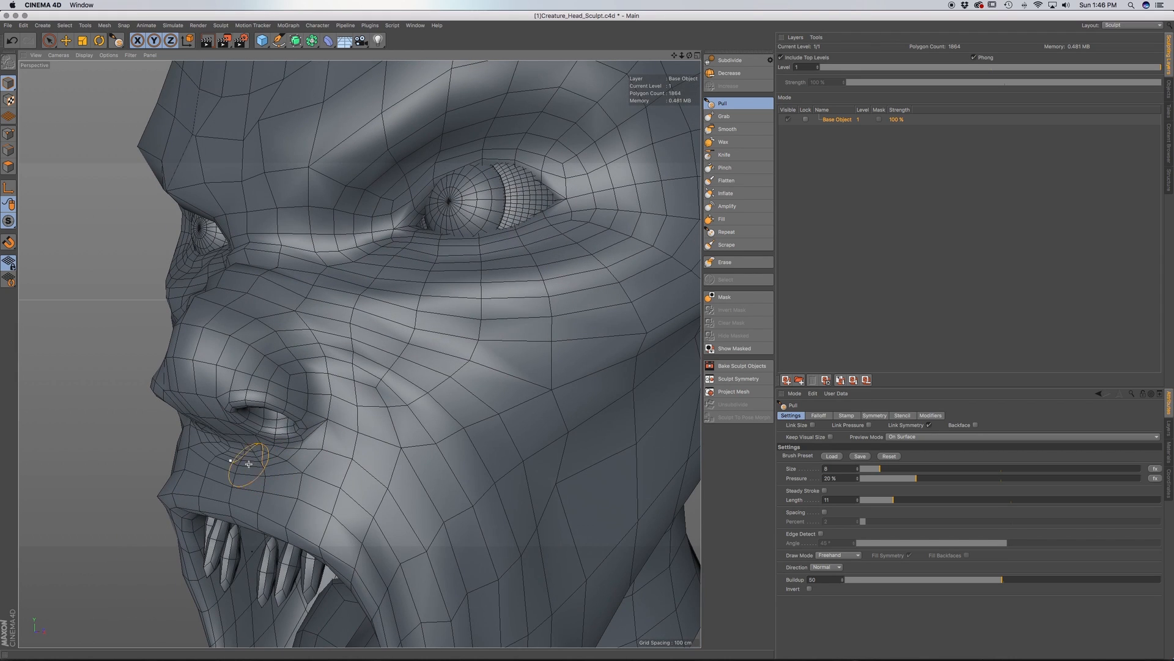
alt+drag(254, 470, 327, 474)
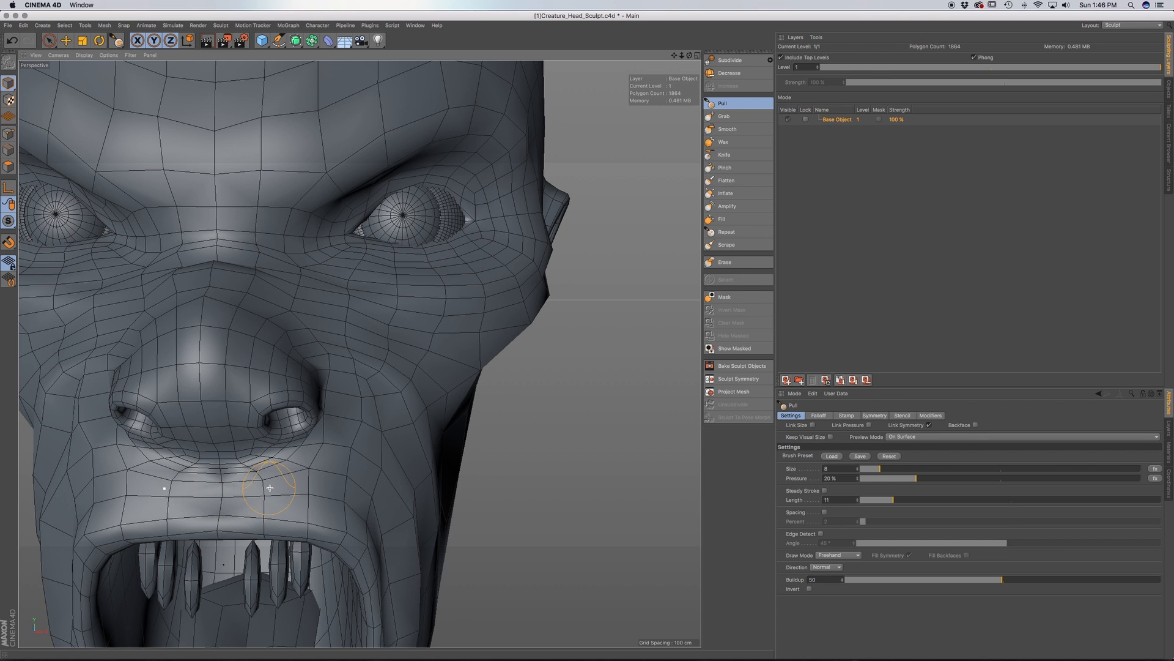
mouse_move(303, 480)
alt+mouse_down()
mouse_move(269, 490)
mouse_move(287, 516)
mouse_move(280, 491)
mouse_move(250, 499)
mouse_move(398, 472)
mouse_move(375, 477)
alt+mouse_up()
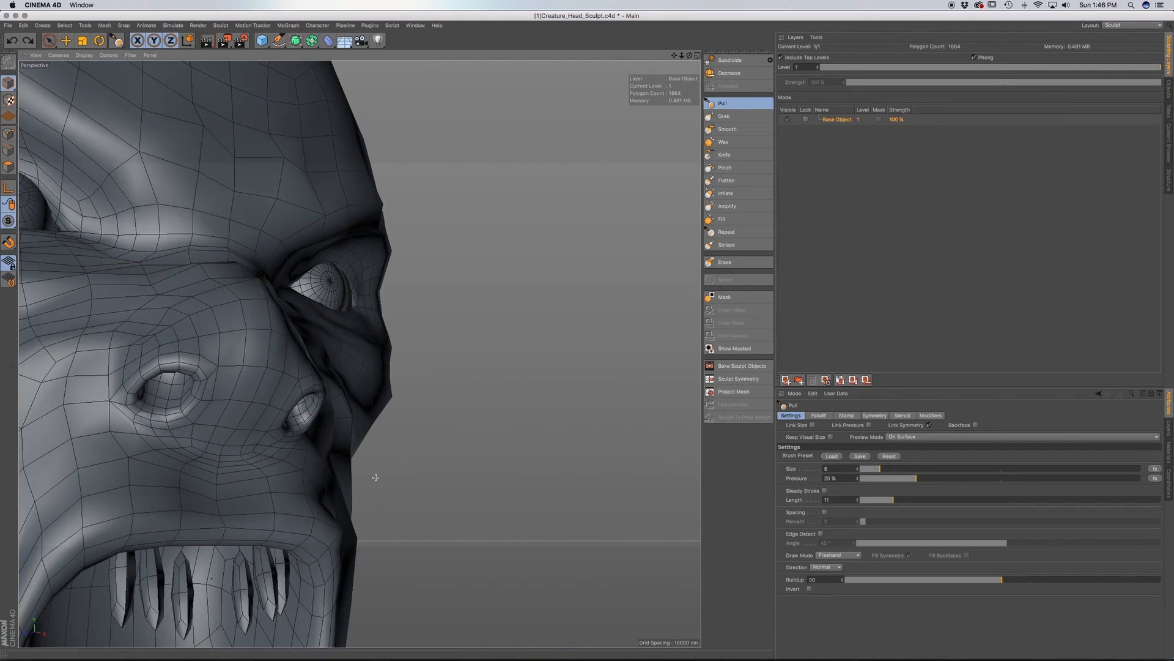
click(228, 487)
drag(228, 492, 226, 501)
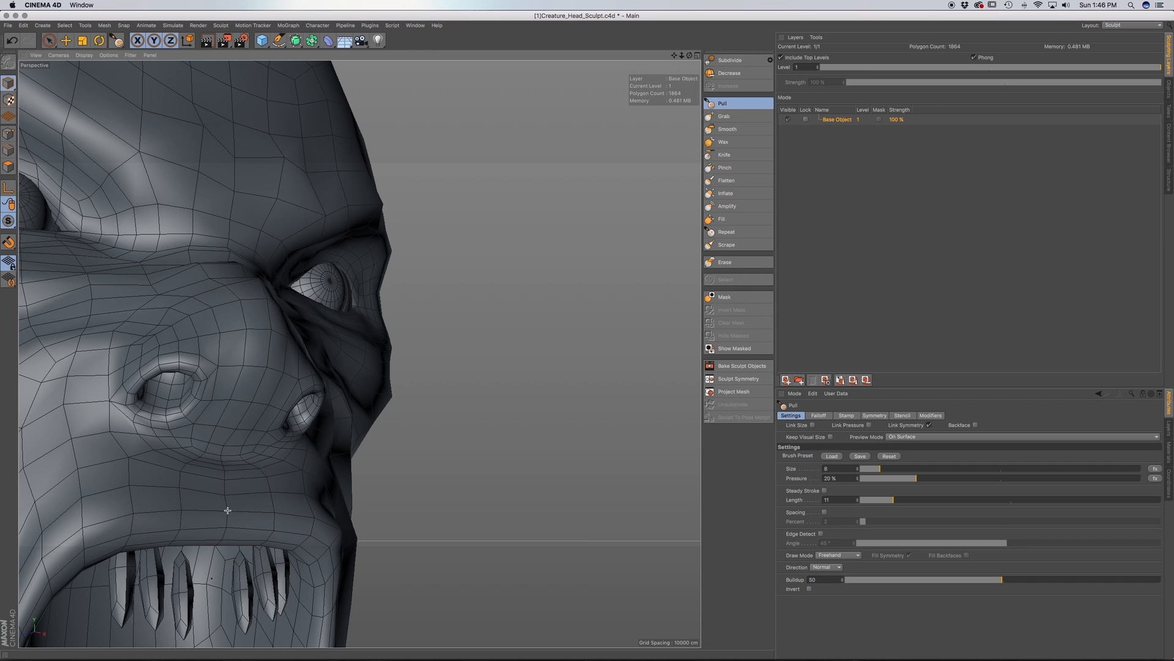
Refine the upper lip between the nostrils and the mouth opening with the Pull brush
alt+drag(303, 490, 224, 505)
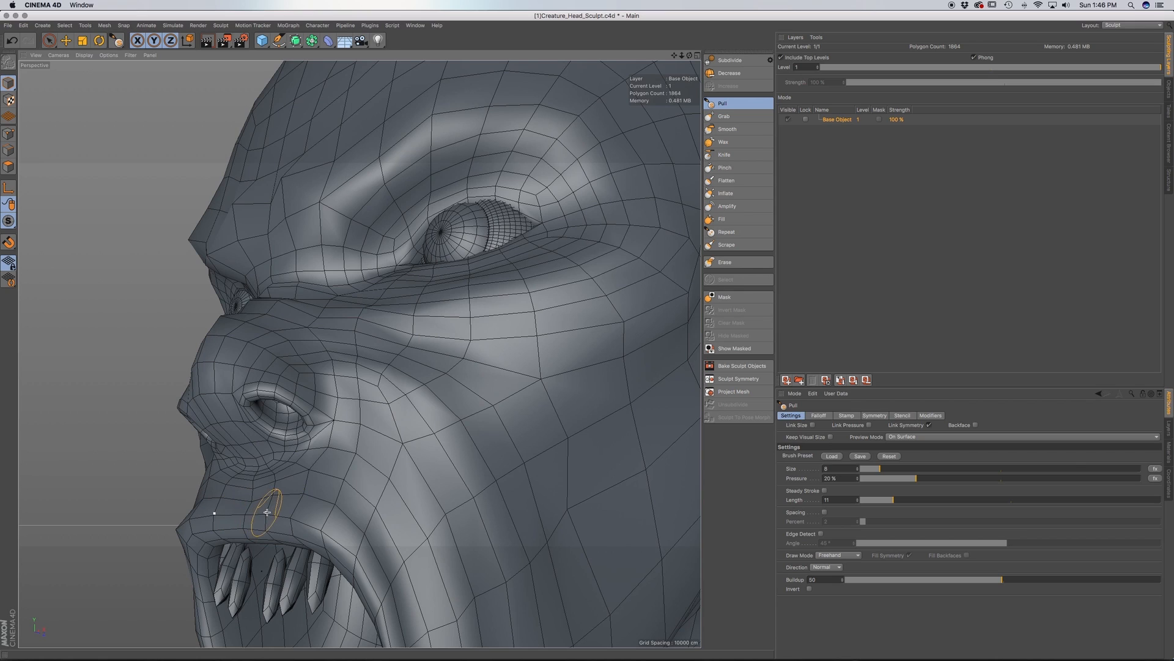
alt+drag(274, 487, 204, 510)
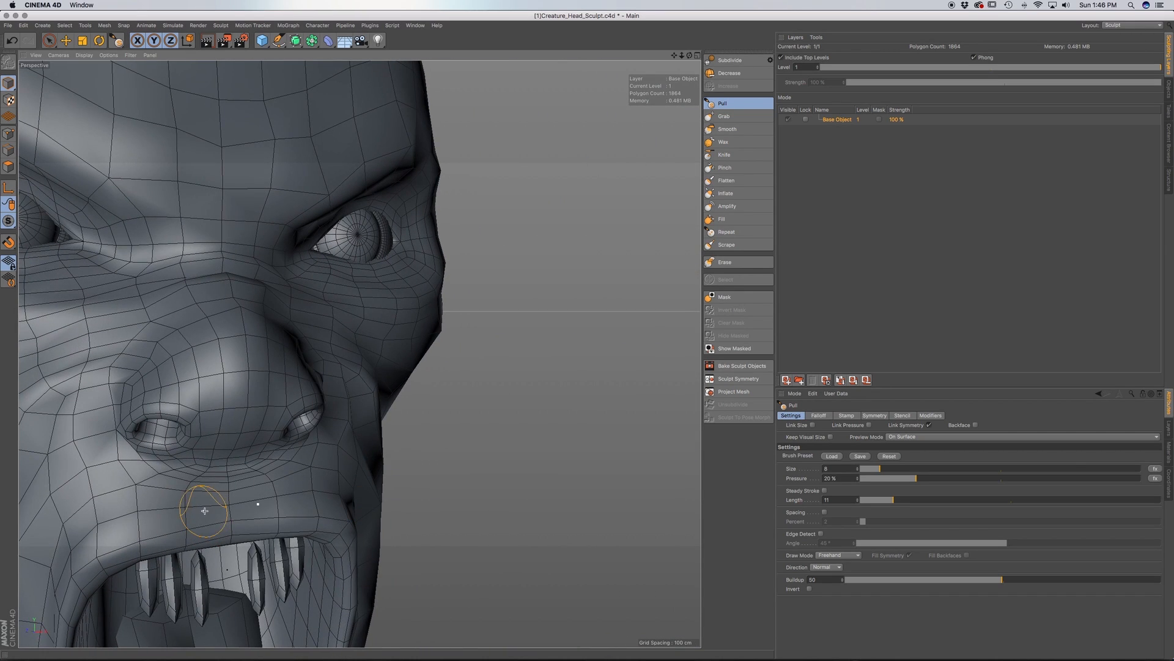
alt+middle_drag(239, 496, 229, 383)
alt+drag(244, 420, 276, 460)
alt+middle_drag(345, 497, 301, 336)
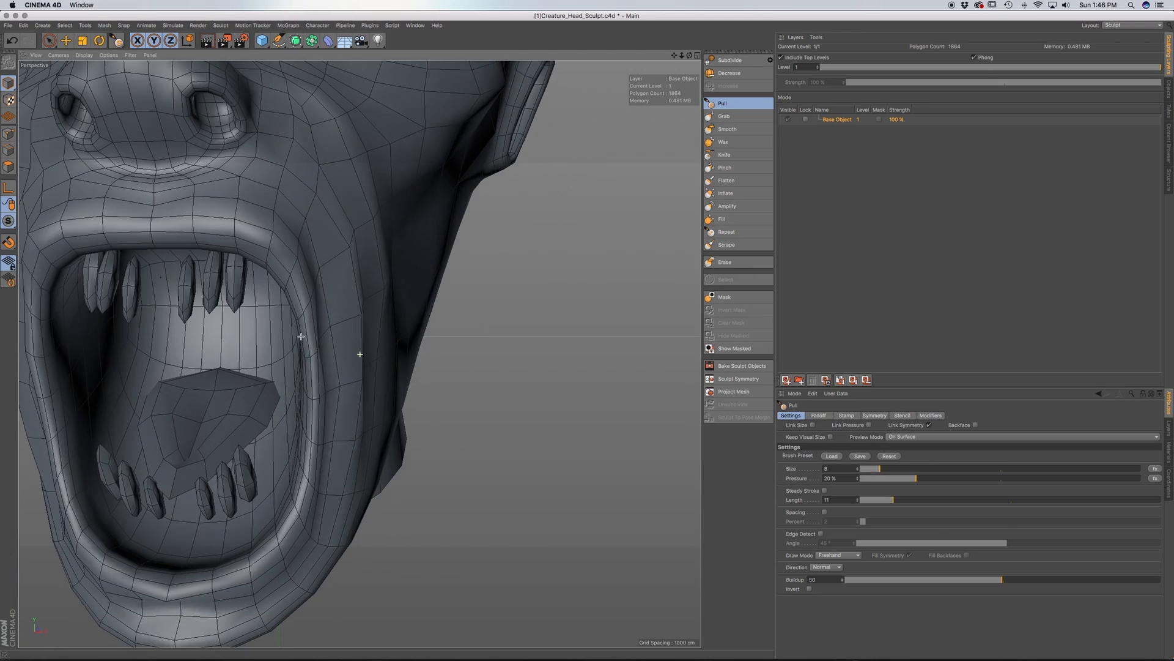
Shape the lower lip and the fold above the chin with the Pull brush
alt+drag(301, 513, 318, 458)
alt+drag(284, 542, 254, 578)
alt+middle_drag(245, 584, 309, 523)
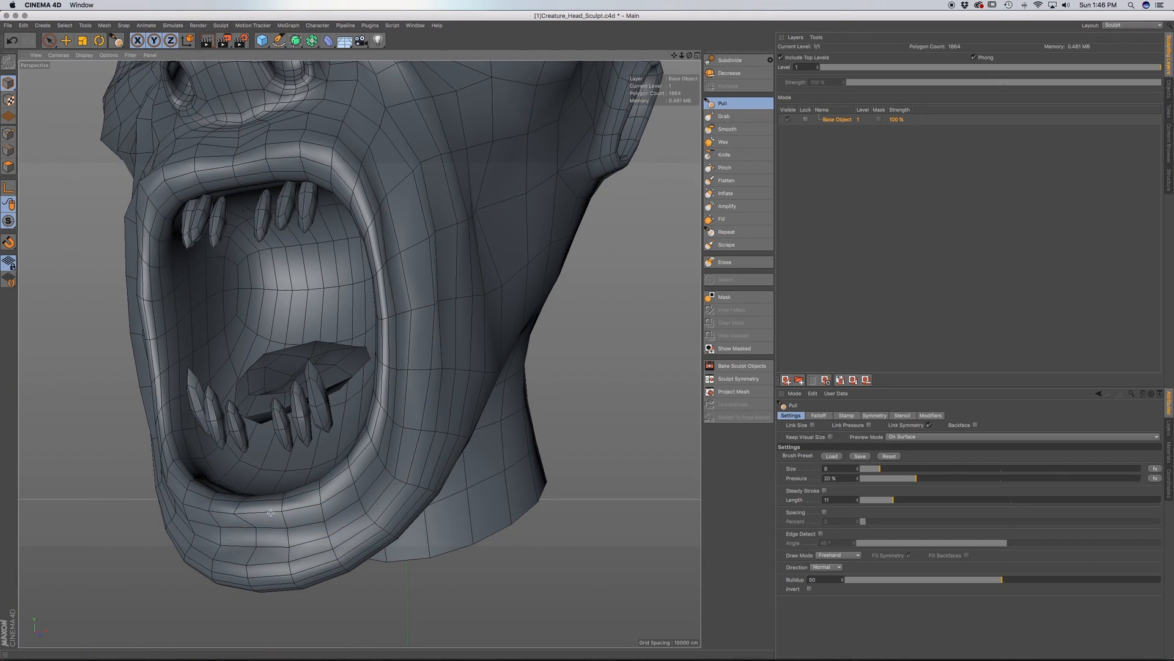
mouse_move(312, 500)
alt+mouse_down()
mouse_move(324, 505)
mouse_move(389, 460)
alt+mouse_up()
mouse_move(324, 522)
alt+mouse_down()
mouse_move(325, 536)
mouse_move(385, 478)
mouse_move(401, 375)
mouse_move(394, 442)
alt+mouse_up()
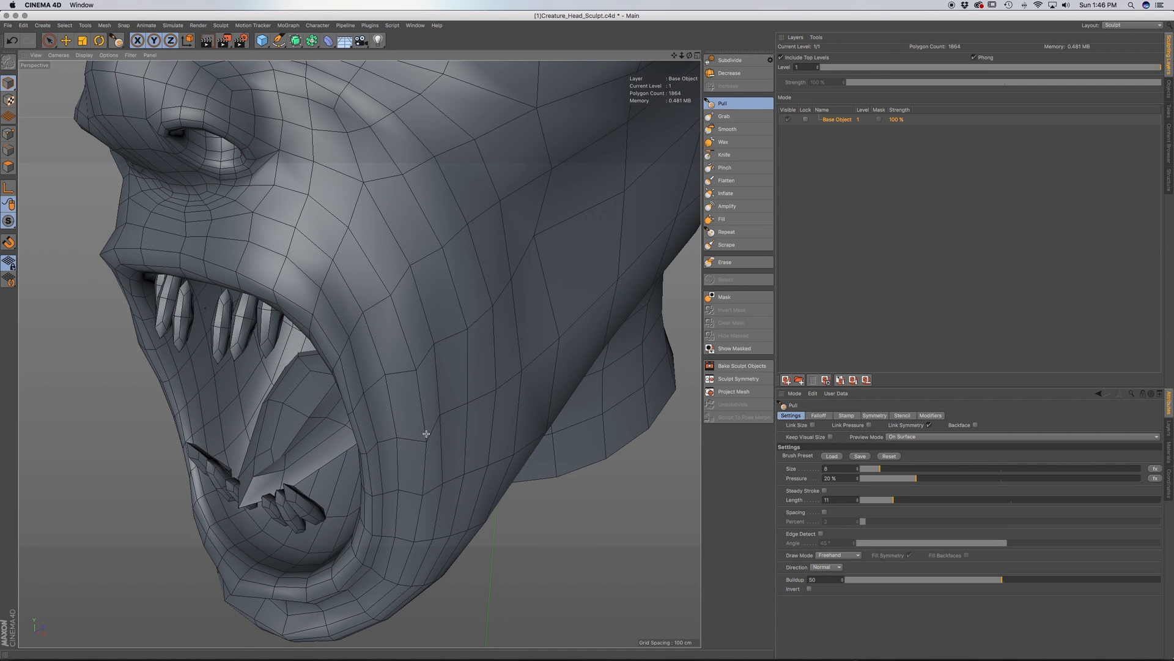
Examine the cheek folds, the side of the nose and the eye area from several angles
alt+drag(424, 406, 480, 438)
mouse_move(359, 354)
alt+mouse_down()
mouse_move(406, 354)
mouse_move(412, 380)
mouse_move(366, 347)
alt+mouse_up()
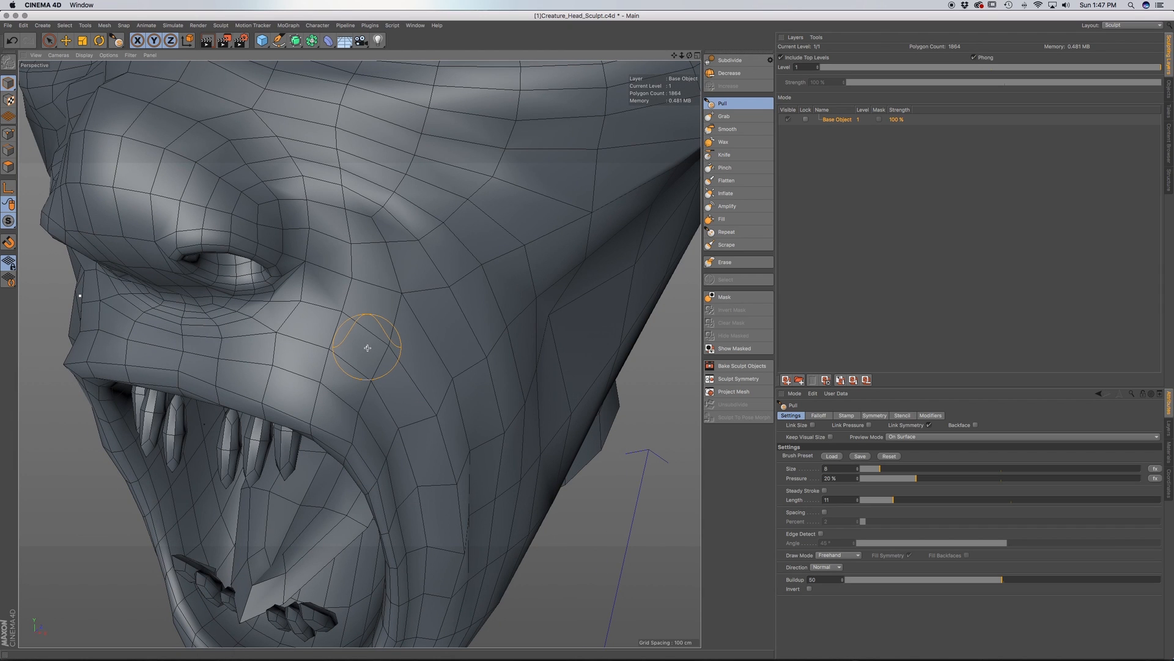
mouse_move(378, 350)
alt+mouse_down()
mouse_move(414, 364)
mouse_move(422, 341)
alt+mouse_up()
alt+middle_drag(437, 276, 440, 384)
alt+drag(433, 373, 399, 348)
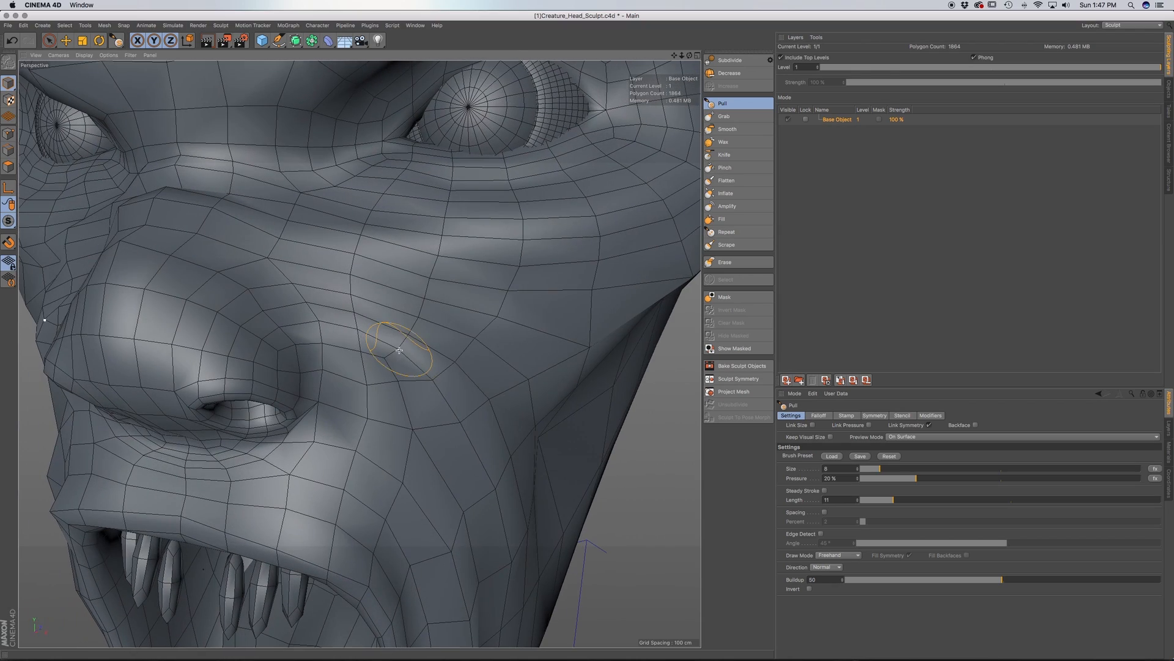
alt+middle_drag(420, 307, 471, 422)
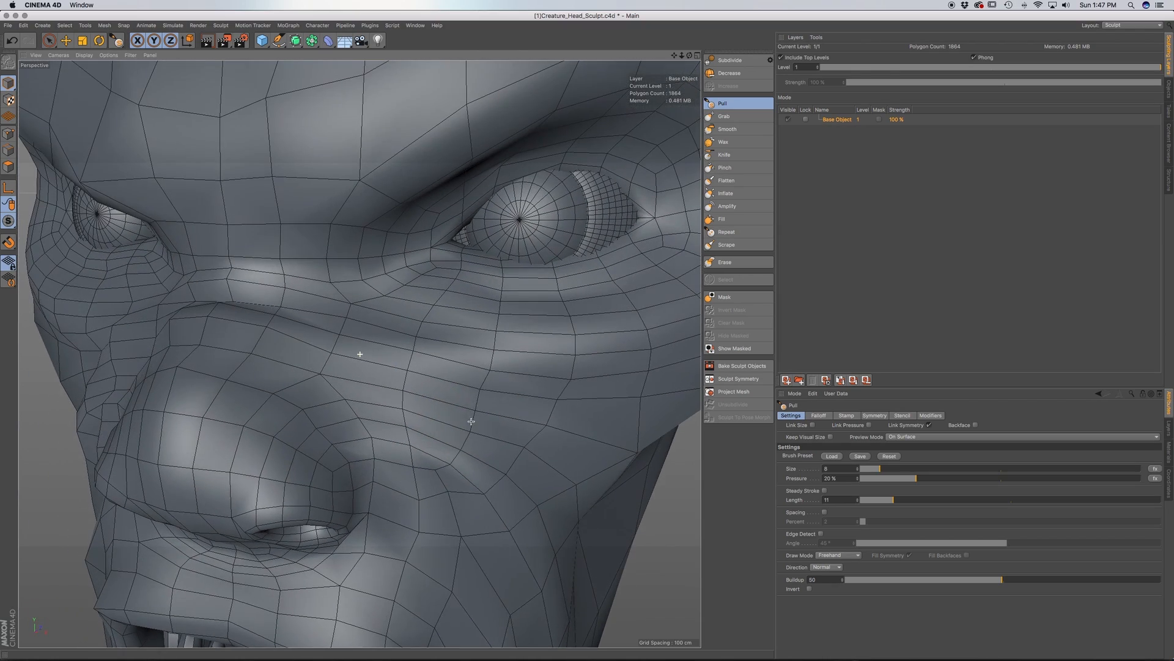
alt+drag(434, 357, 438, 334)
alt+middle_drag(443, 323, 319, 469)
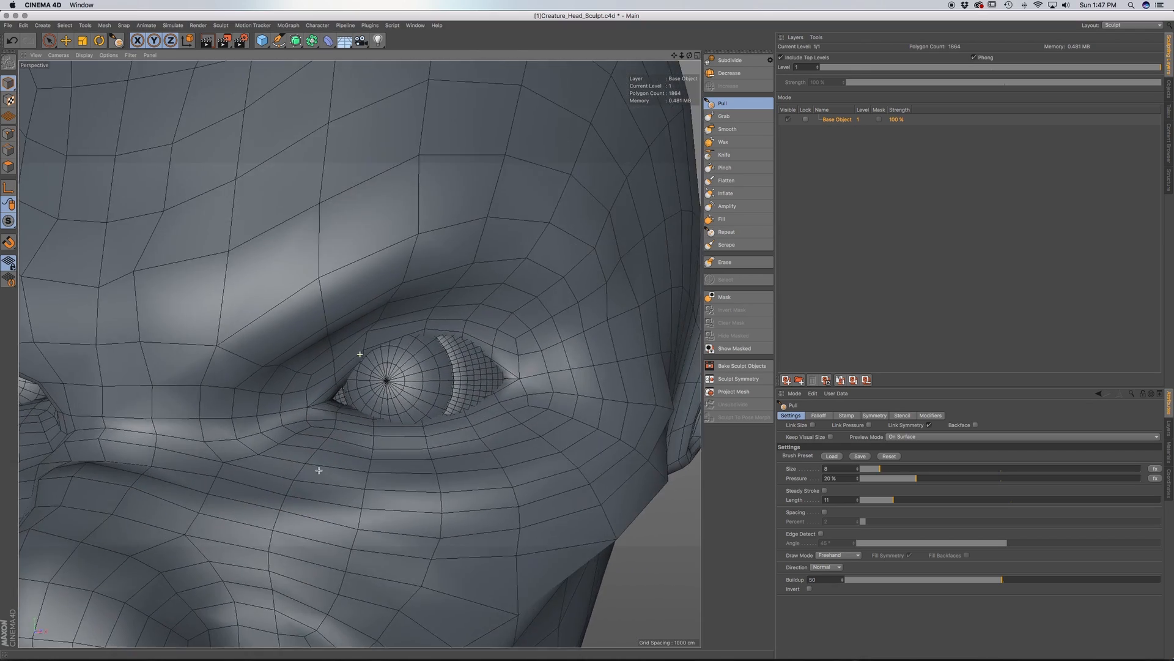
alt+middle_drag(579, 320, 425, 364)
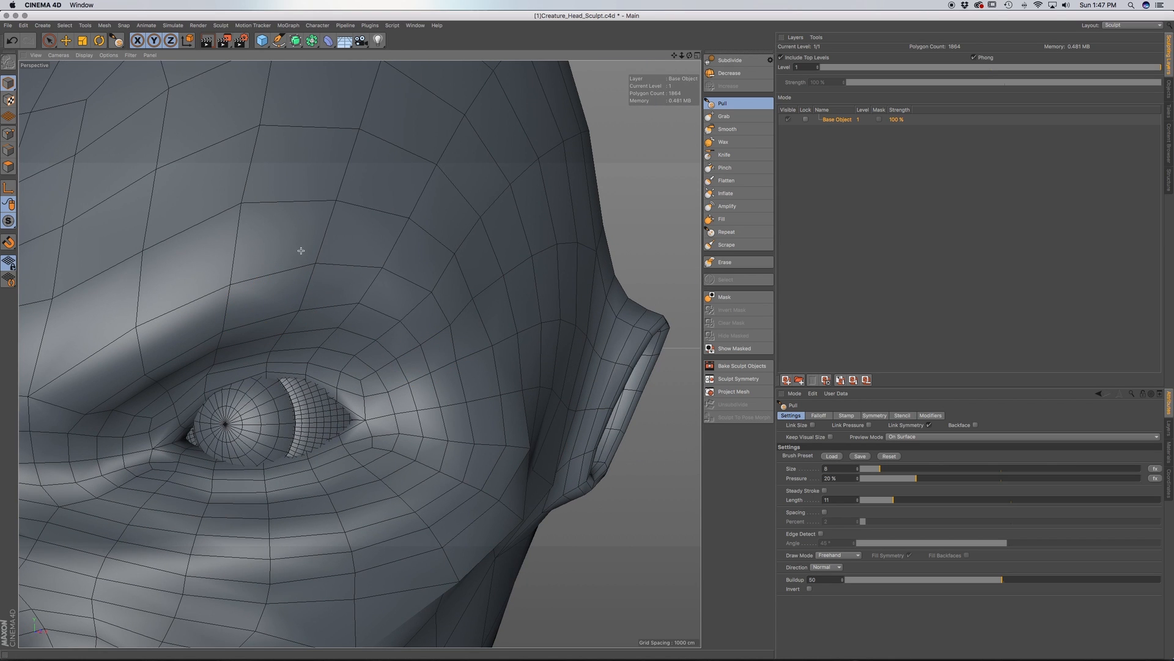
alt+middle_drag(279, 294, 407, 238)
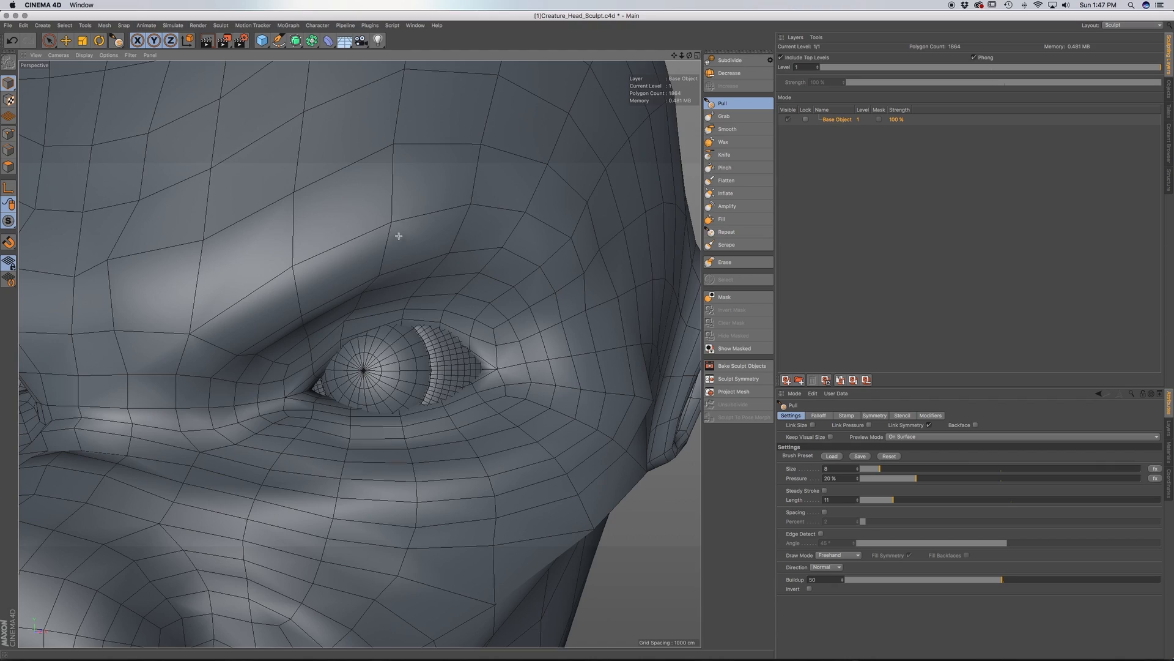
Build up the brow ridge above the eye with the Pull brush at size 8 and 20% pressure
alt+drag(380, 257, 332, 285)
alt+middle_drag(304, 292, 369, 324)
alt+drag(365, 325, 419, 308)
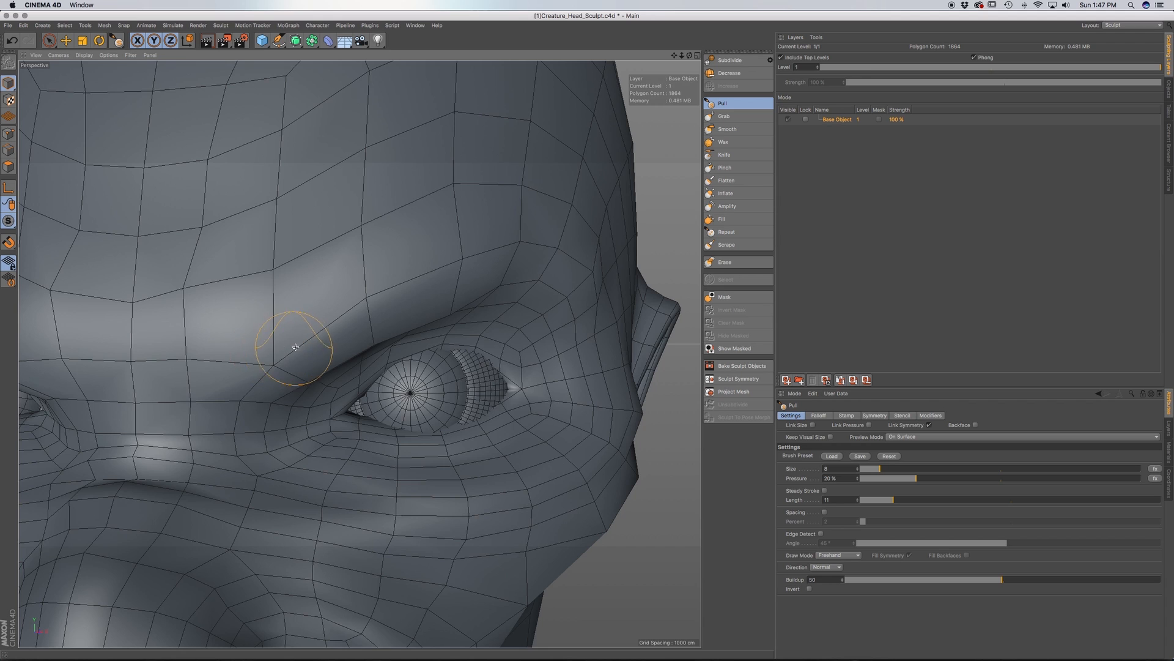
alt+drag(288, 350, 359, 349)
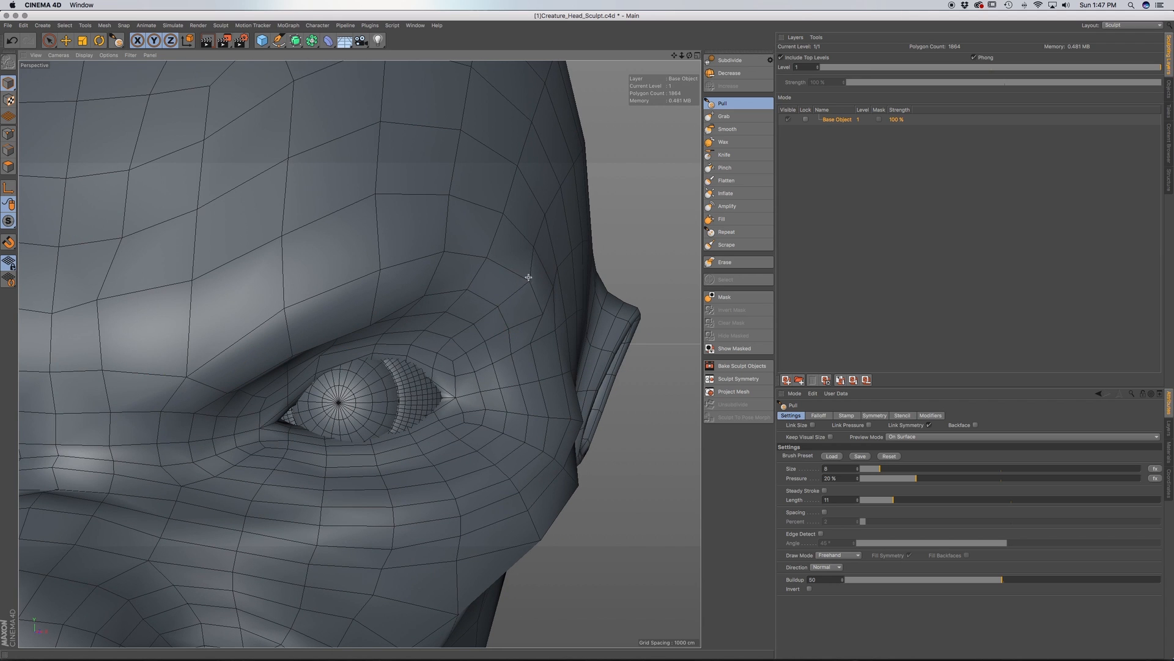
alt+middle_drag(309, 282, 283, 304)
alt+drag(283, 304, 312, 306)
alt+middle_drag(311, 307, 441, 313)
alt+drag(442, 313, 465, 312)
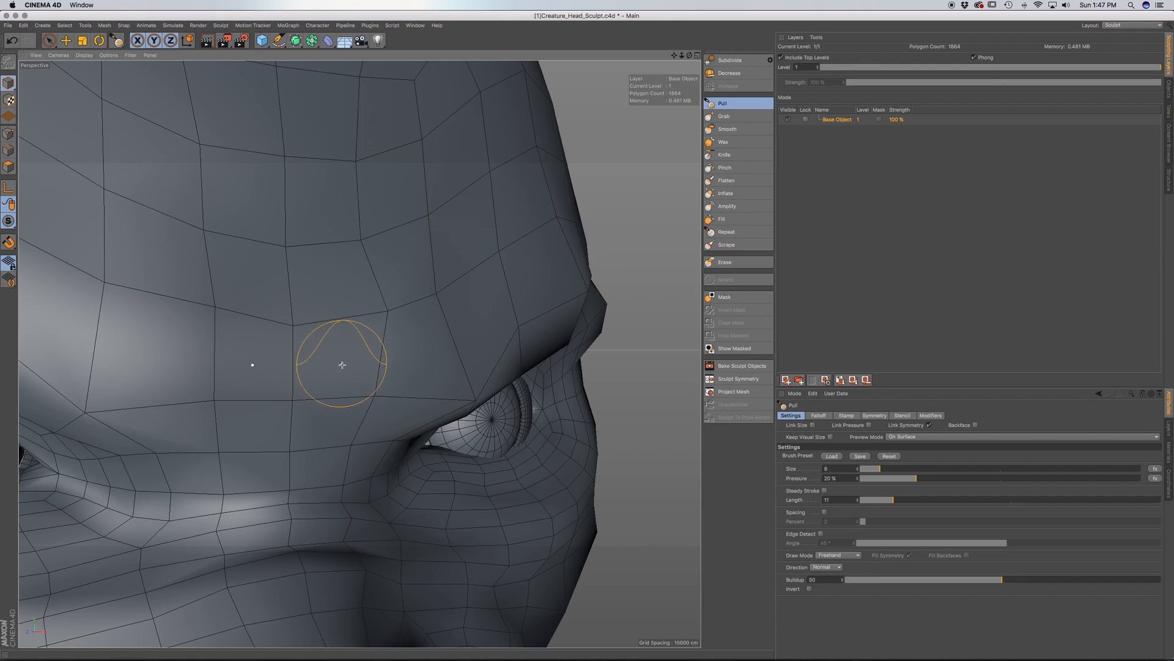
Shape the inner brow between the eyes above the nose bridge with the Pull brush
alt+middle_drag(343, 365, 296, 330)
alt+drag(322, 373, 260, 389)
alt+middle_drag(345, 387, 319, 360)
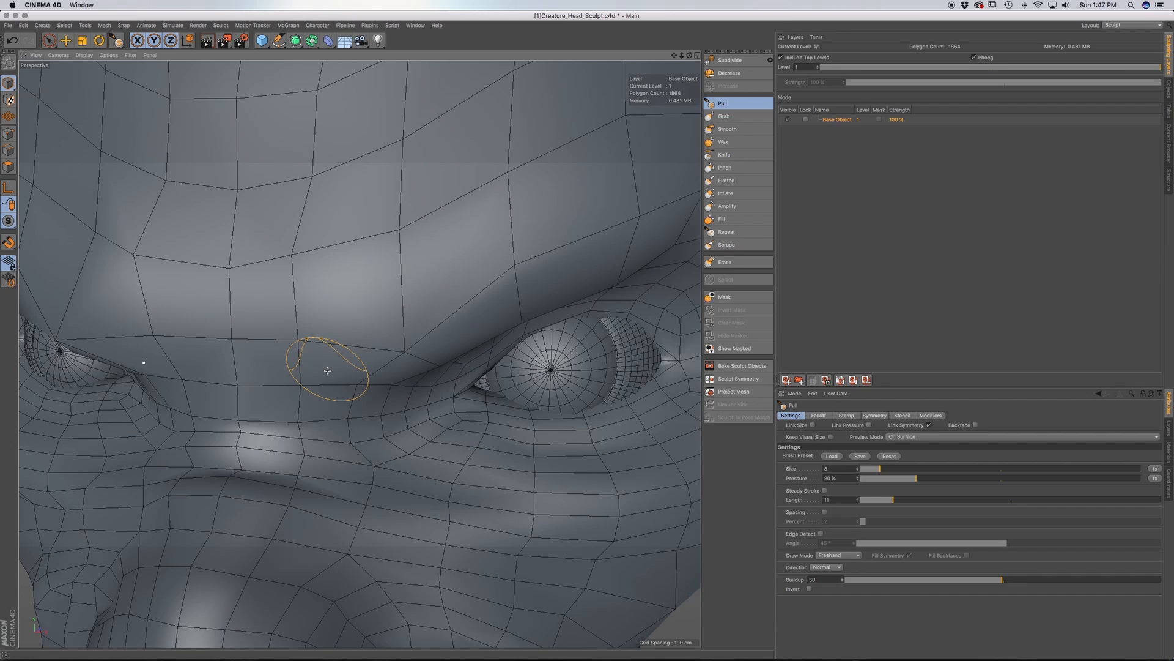
alt+drag(327, 370, 301, 351)
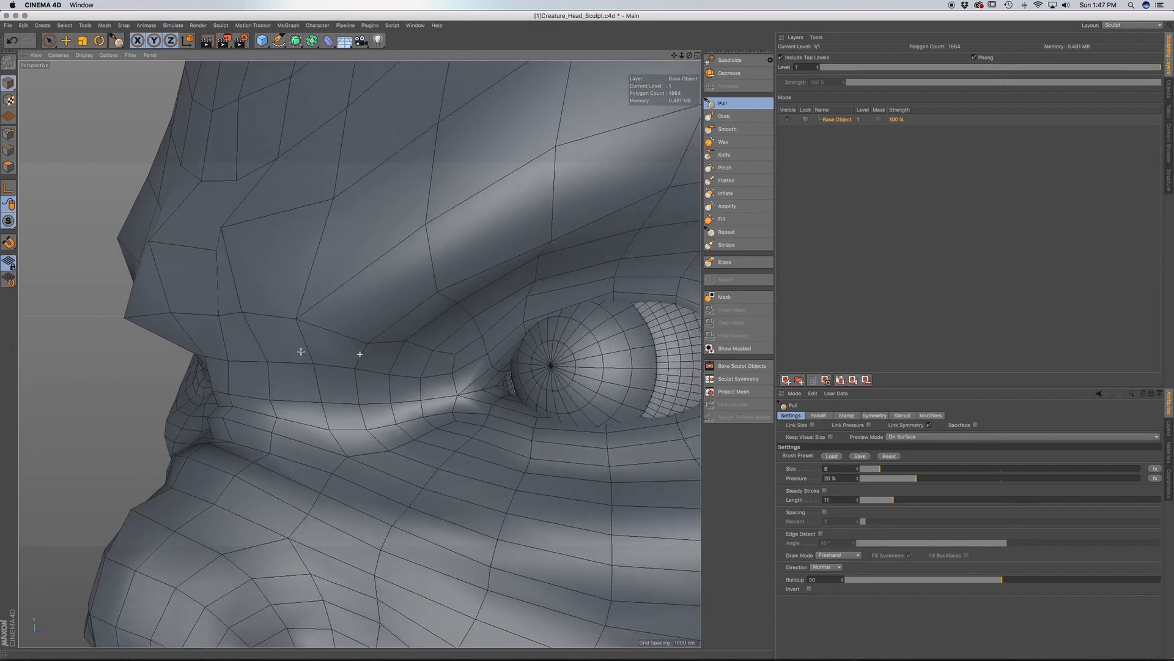
key(space)
key(space)
mouse_move(357, 336)
alt+mouse_down()
mouse_move(357, 354)
mouse_move(306, 340)
mouse_move(383, 340)
mouse_move(314, 350)
mouse_move(318, 362)
mouse_move(246, 326)
alt+mouse_up()
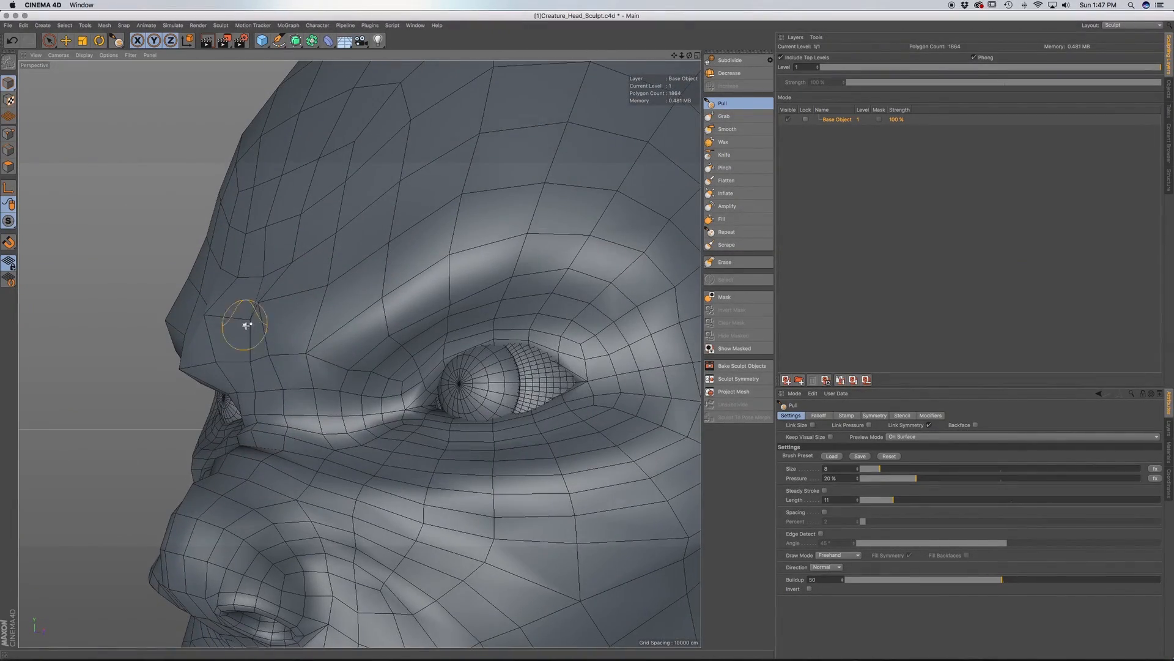
alt+drag(328, 354, 333, 354)
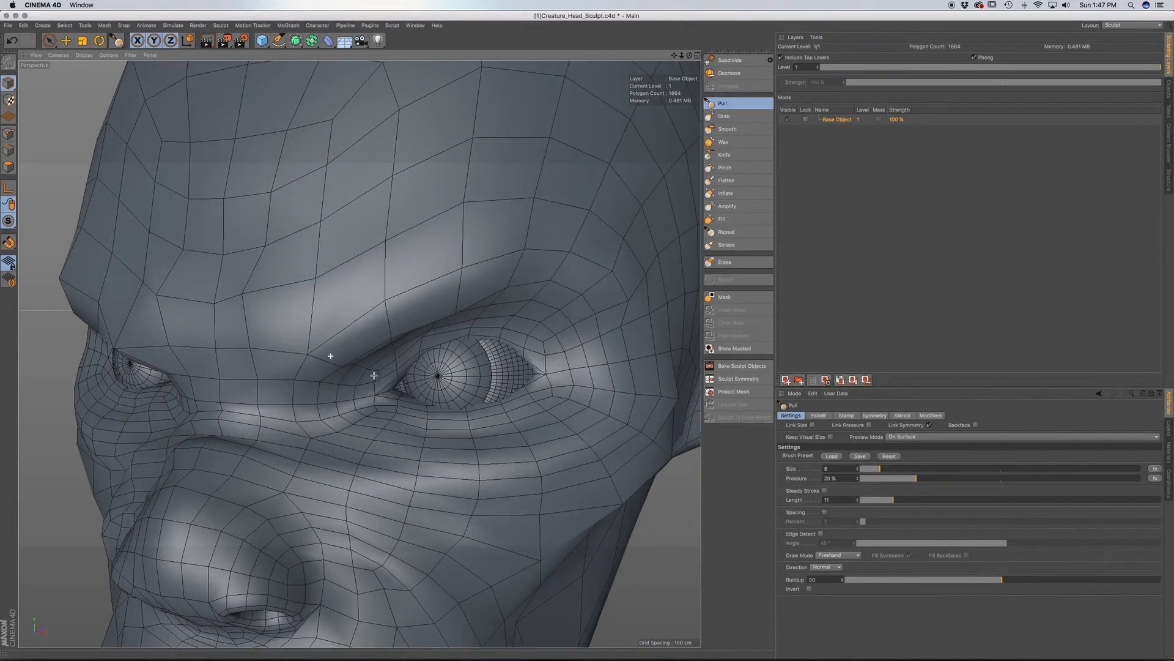
Soften the inner brow and the folds beneath the eye with the Smooth brush at size 10
click(727, 128)
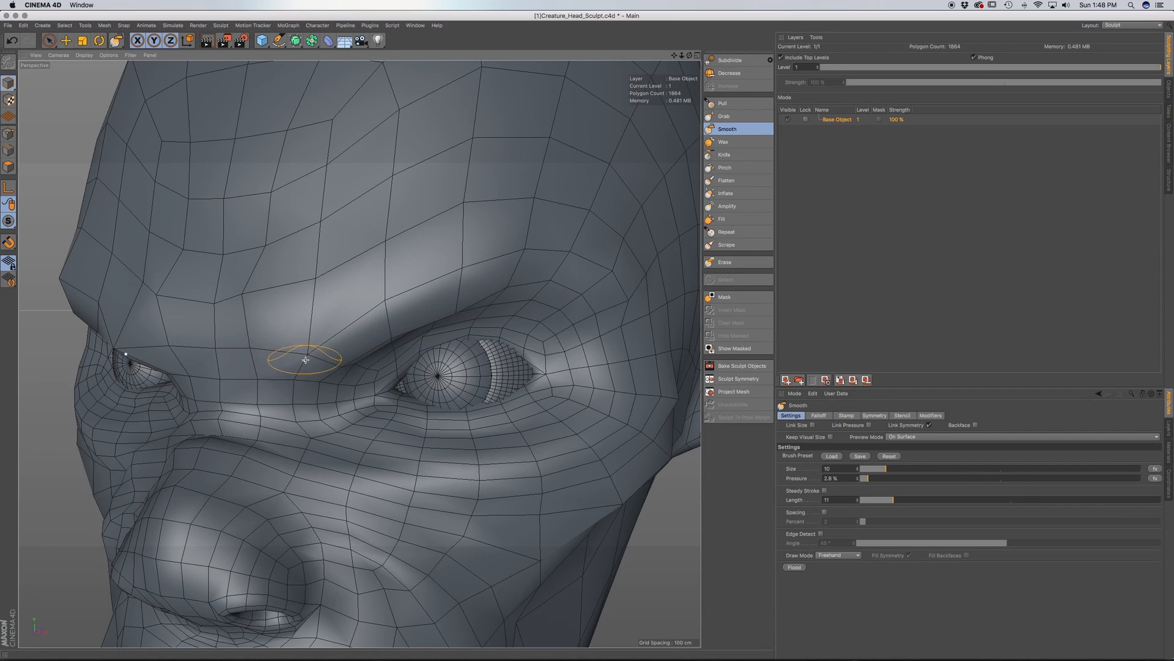
mouse_move(309, 357)
alt+mouse_down()
mouse_move(322, 360)
mouse_move(303, 359)
mouse_move(317, 343)
mouse_move(302, 351)
alt+mouse_up()
mouse_move(335, 394)
alt+mouse_down()
mouse_move(312, 382)
mouse_move(356, 412)
alt+mouse_up()
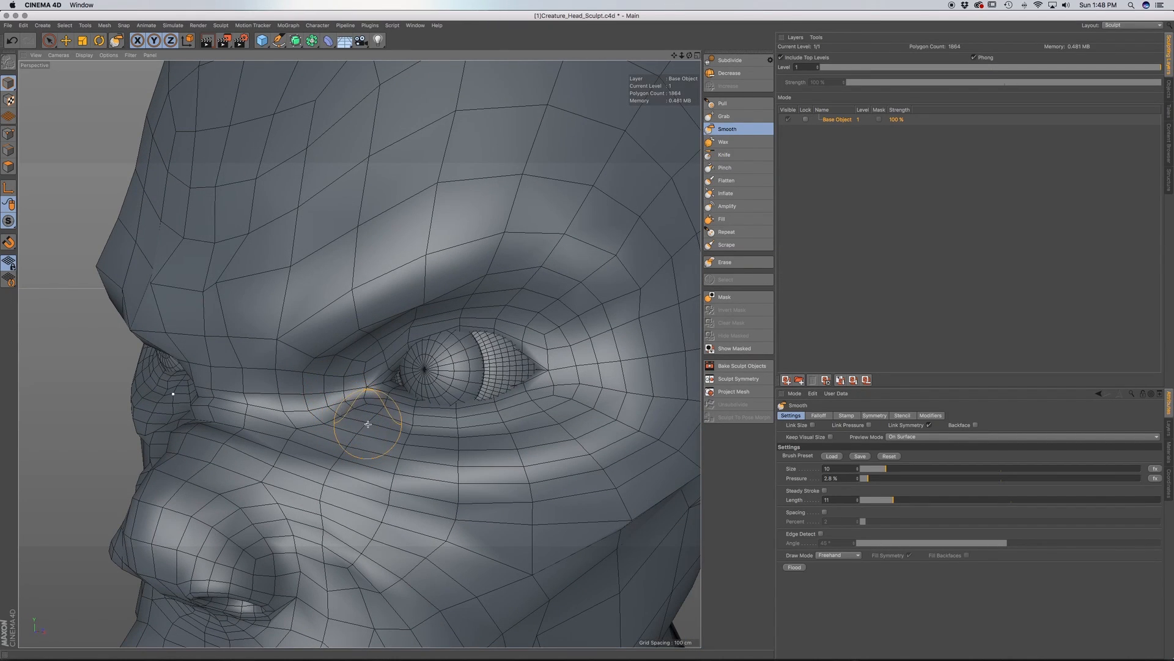
alt+drag(379, 421, 375, 426)
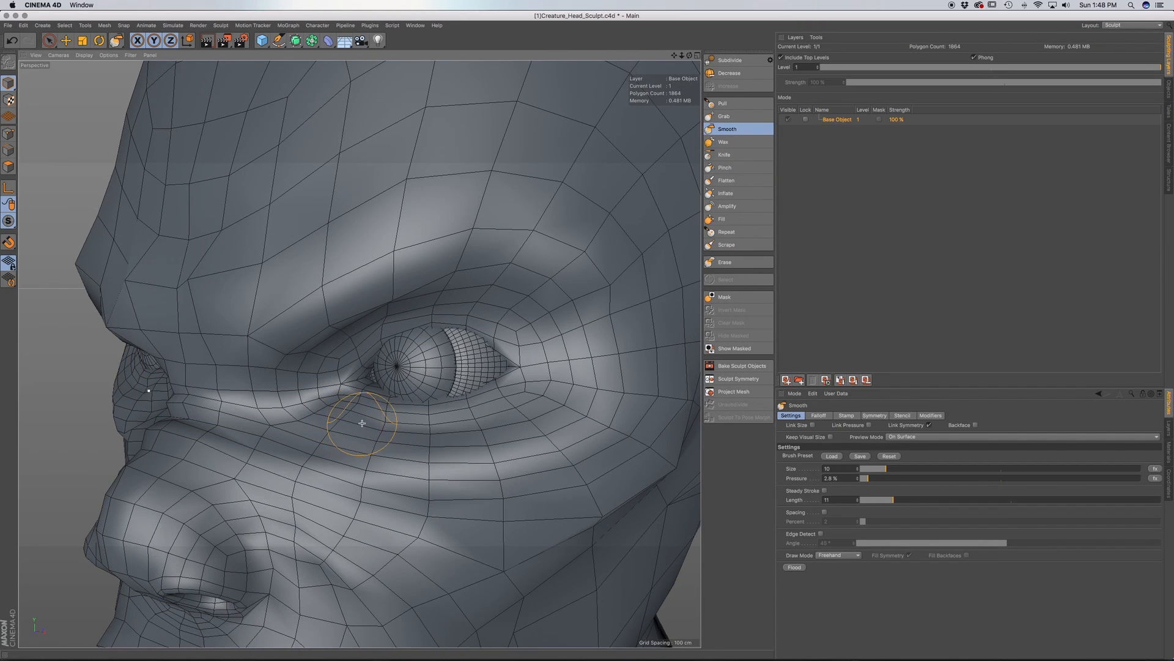
mouse_move(394, 429)
alt+mouse_down()
mouse_move(404, 426)
mouse_move(321, 392)
alt+mouse_up()
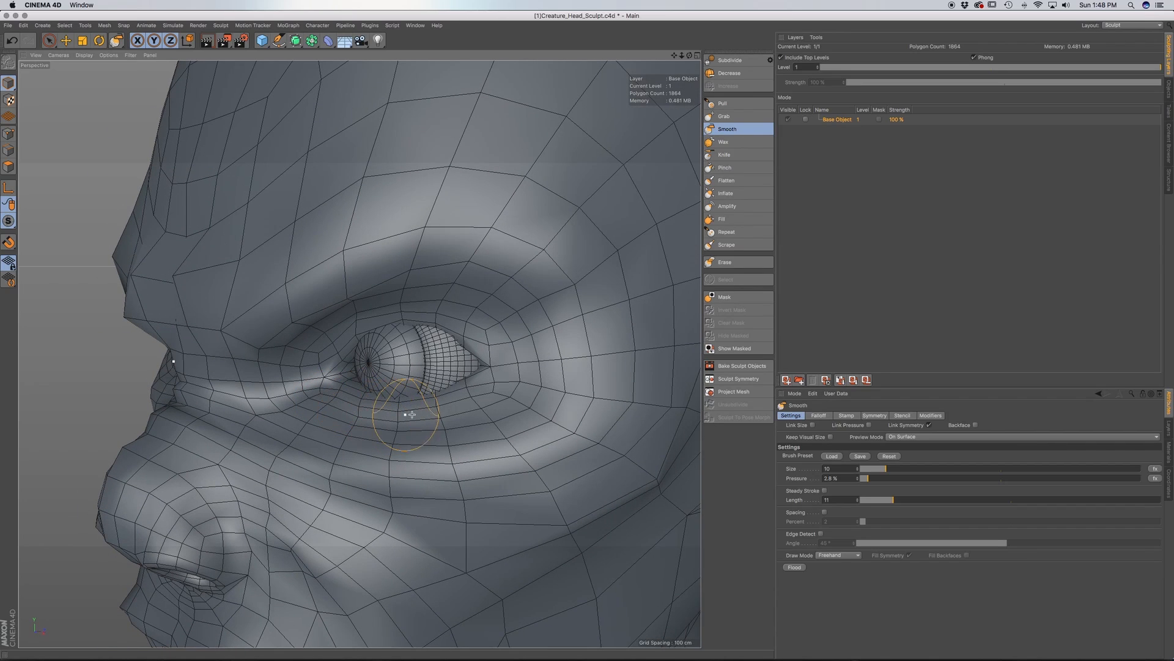
alt+drag(452, 414, 348, 483)
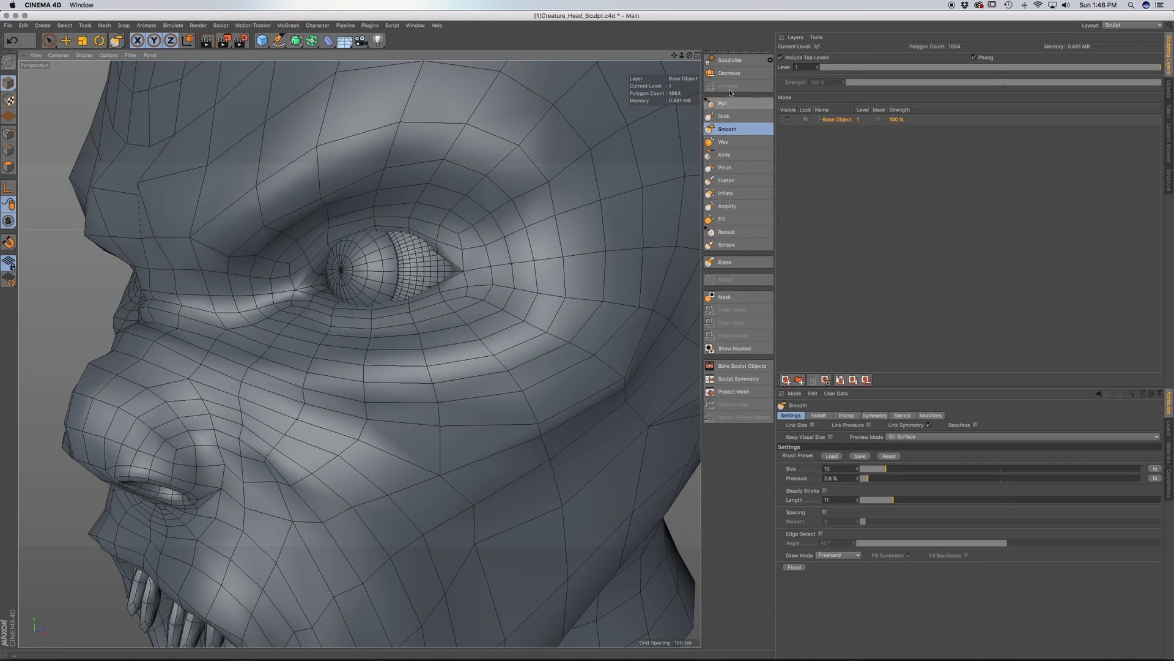
Subdivide the sculpted head to level 2
click(731, 60)
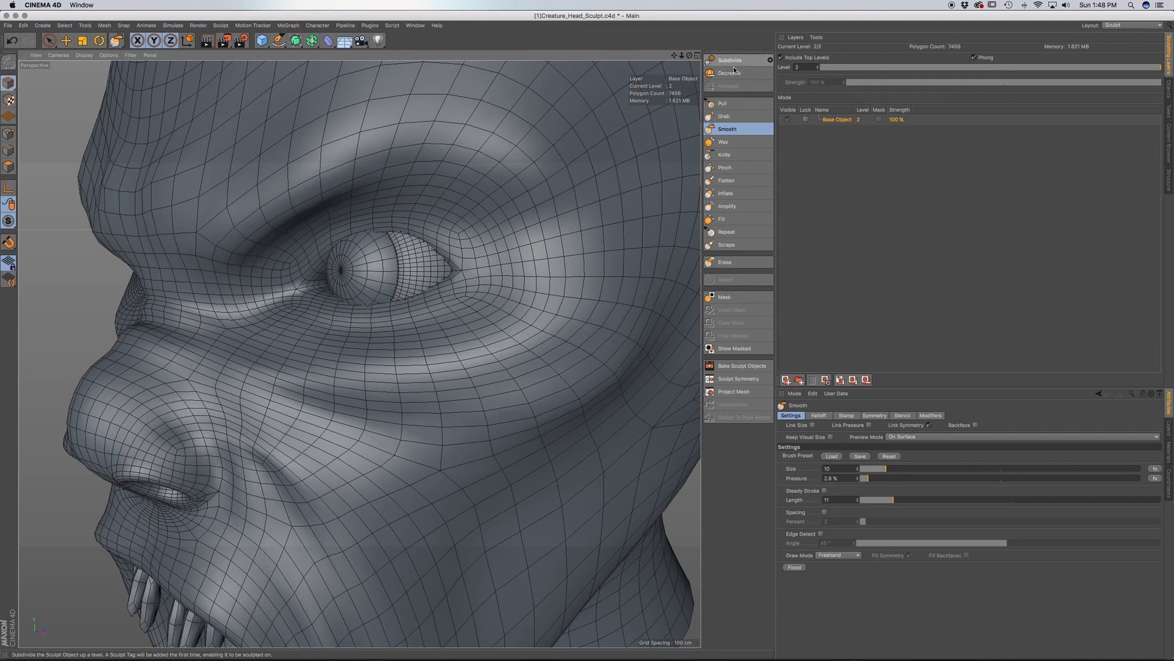
alt+drag(387, 416, 416, 428)
alt+middle_drag(359, 493, 406, 383)
scroll(406, 383, down, 5)
alt+drag(398, 377, 396, 376)
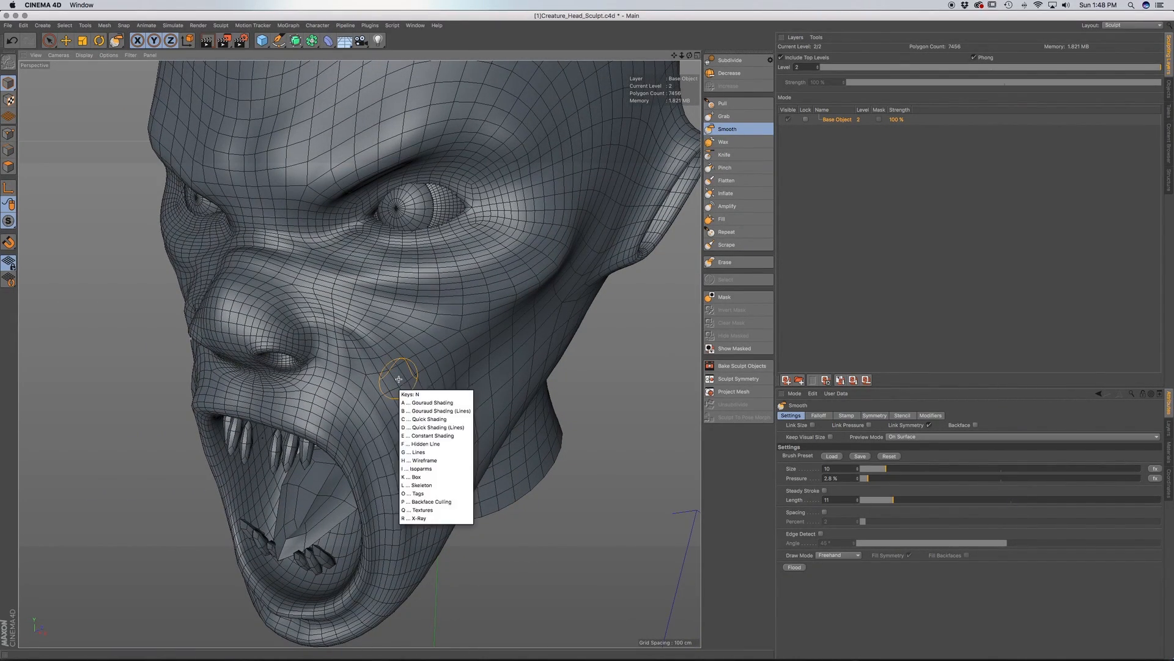
Check the head's forms in Gouraud Shading, restore Gouraud Shading (Lines), and examine the cheek, jaw and temple from several angles
key(n)
key(a)
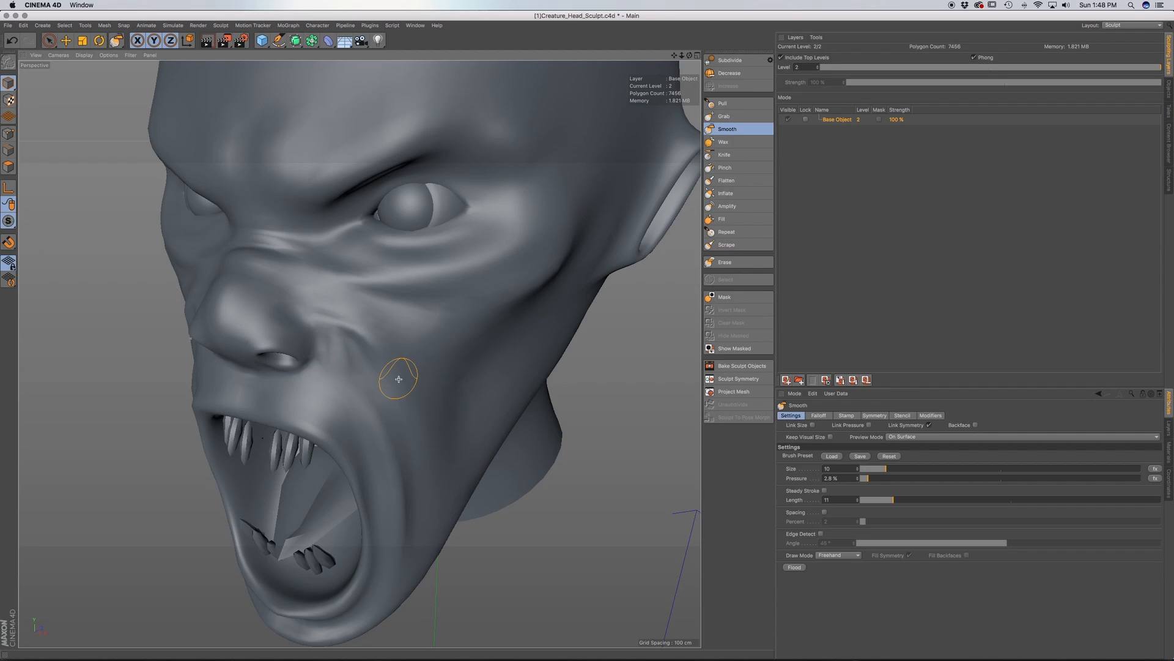
mouse_move(405, 385)
alt+mouse_down()
mouse_move(414, 395)
mouse_move(428, 379)
mouse_move(404, 380)
mouse_move(411, 392)
alt+mouse_up()
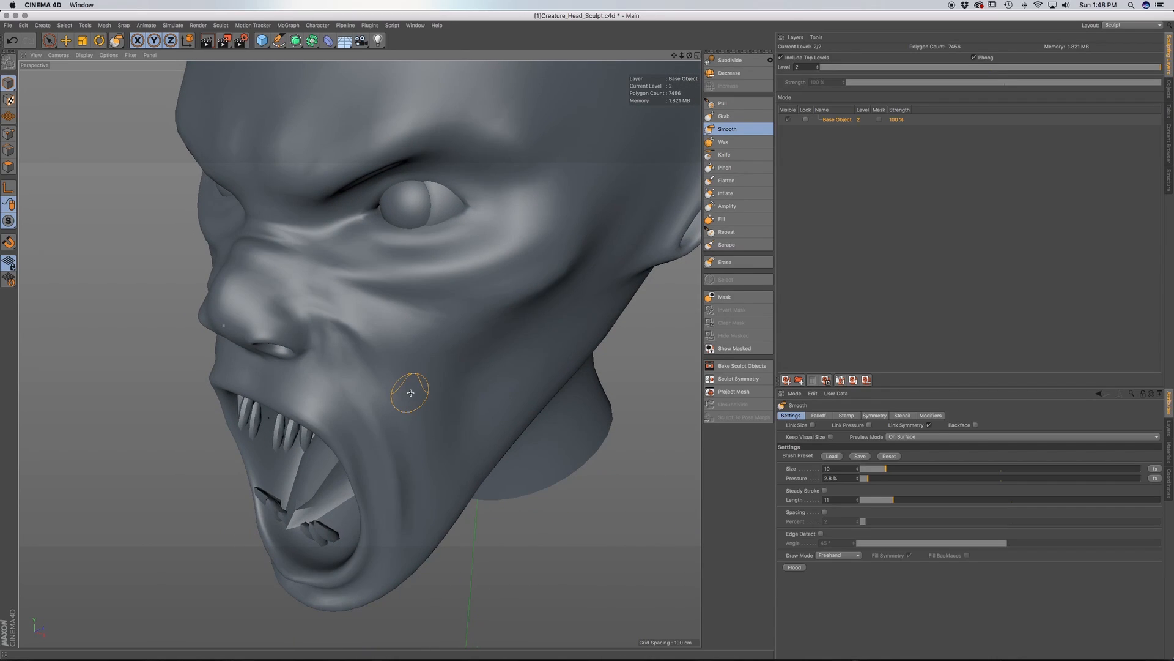
key(n)
key(b)
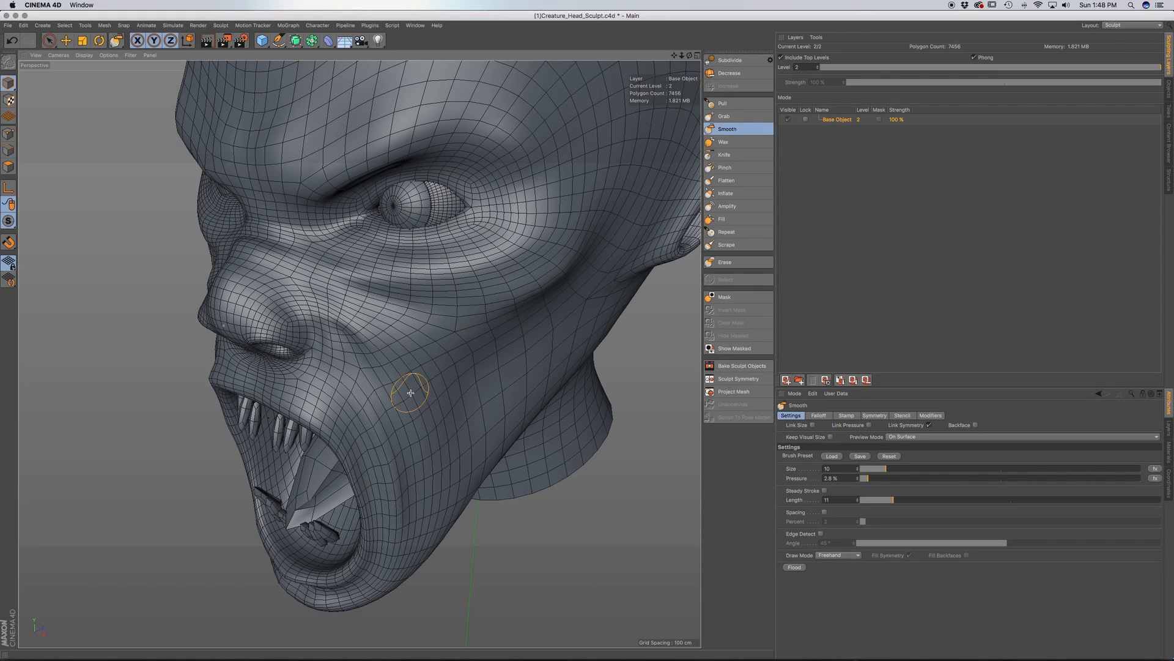
mouse_move(388, 365)
alt+mouse_down()
mouse_move(428, 343)
mouse_move(333, 354)
mouse_move(451, 337)
alt+mouse_up()
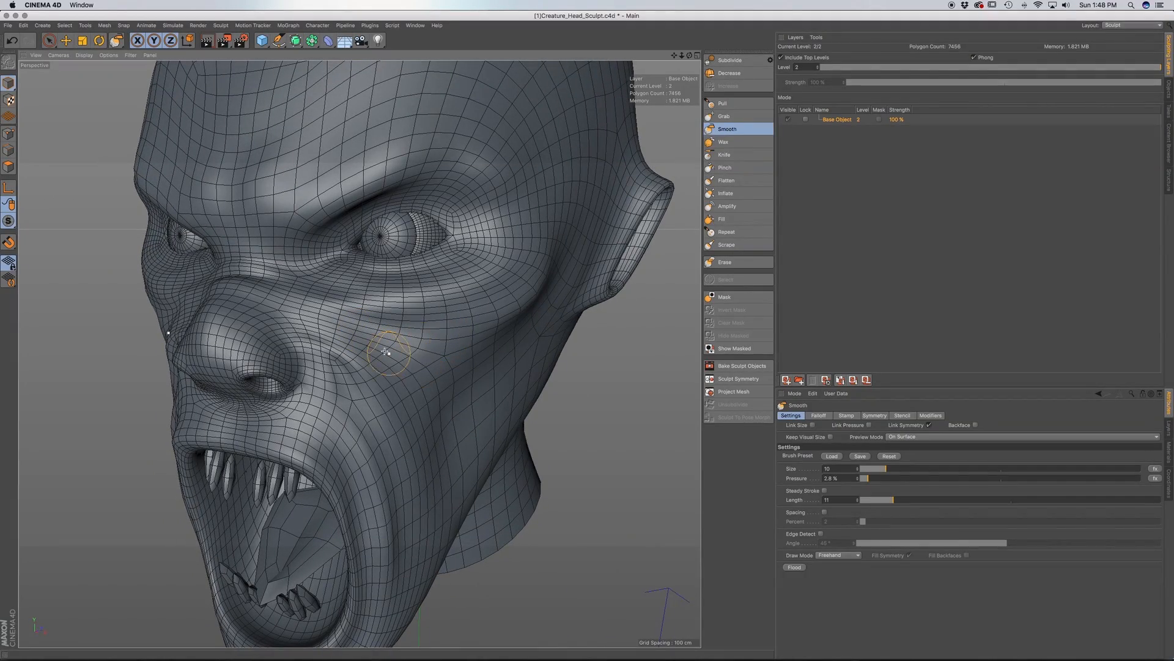
alt+drag(406, 420, 386, 390)
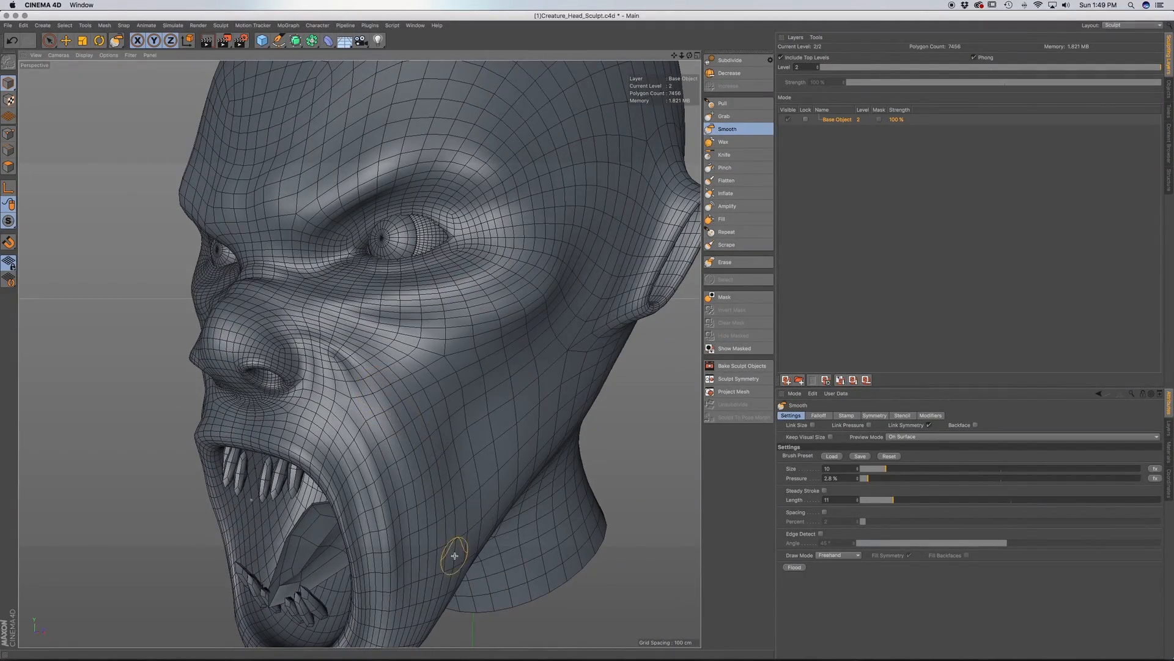
mouse_move(418, 461)
alt+mouse_down()
mouse_move(383, 505)
mouse_move(381, 472)
mouse_move(391, 469)
alt+mouse_up()
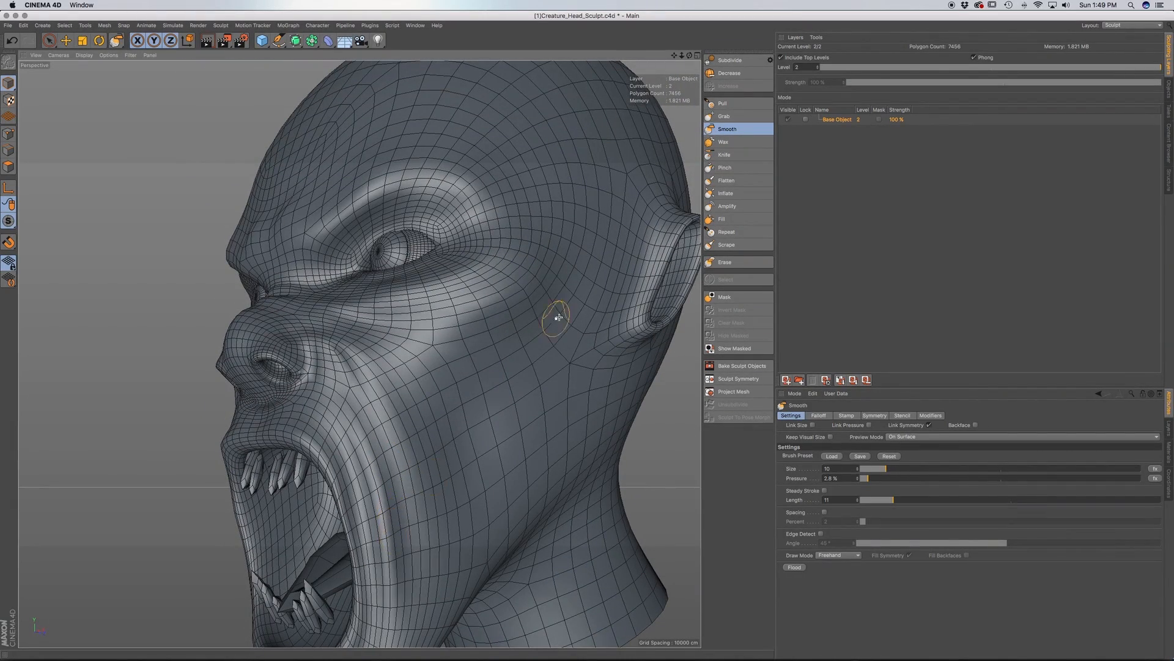
Refine the folds running from the nostril around the mouth with the Pull brush at size 8 and 20 % pressure
click(723, 104)
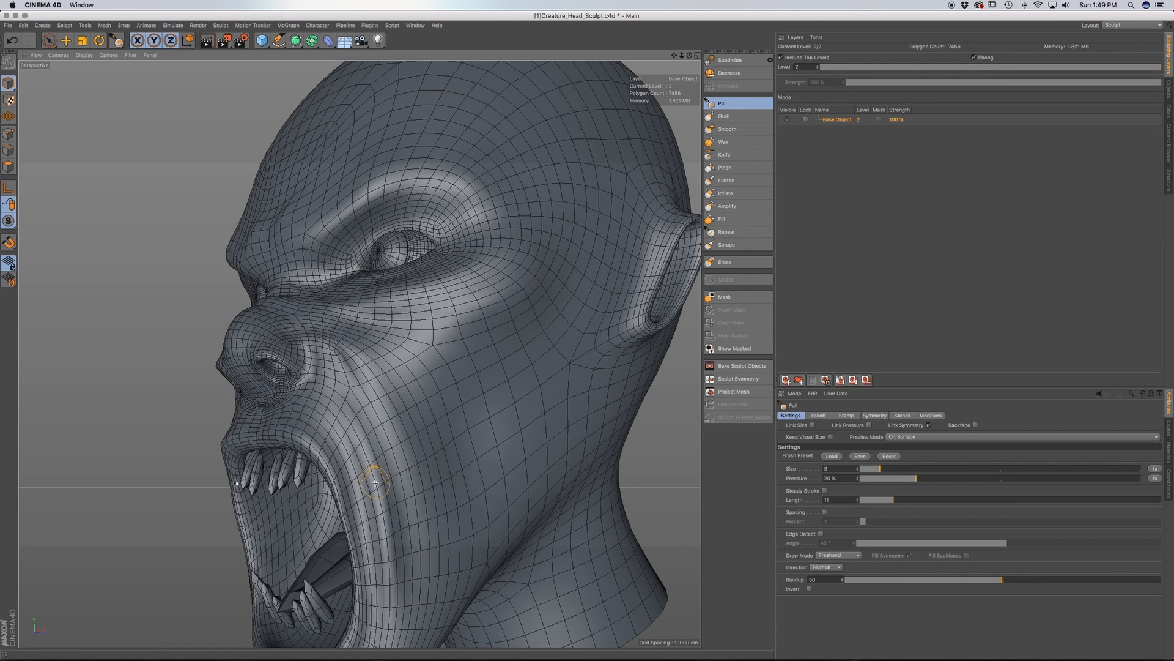
alt+drag(372, 459, 349, 427)
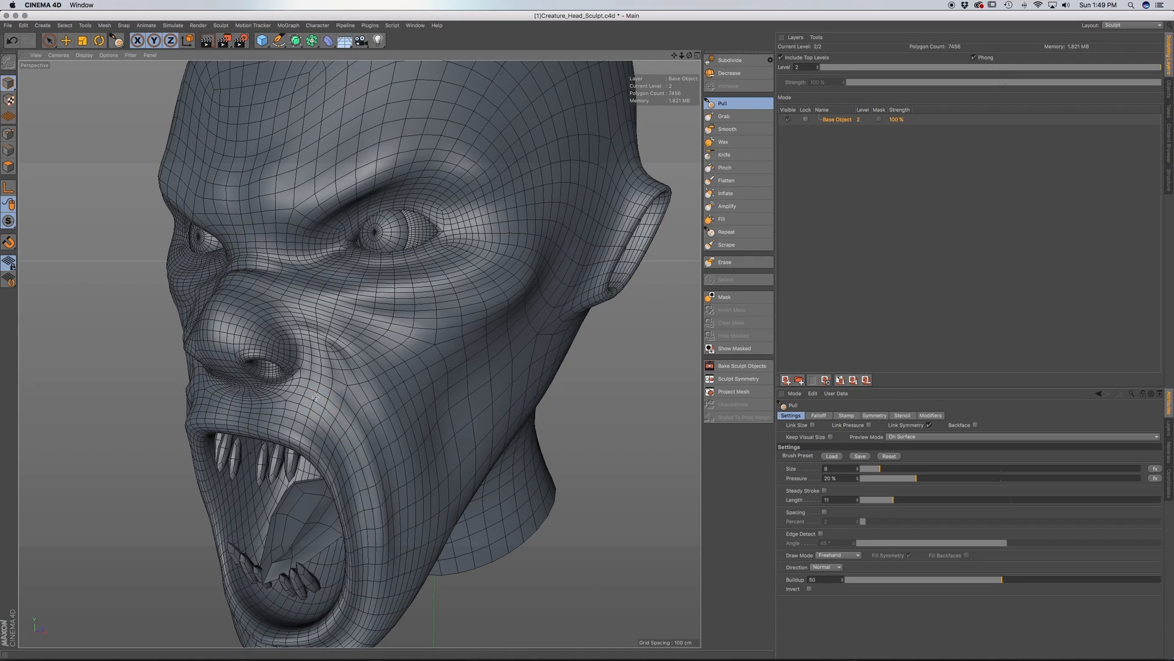
alt+drag(342, 413, 347, 419)
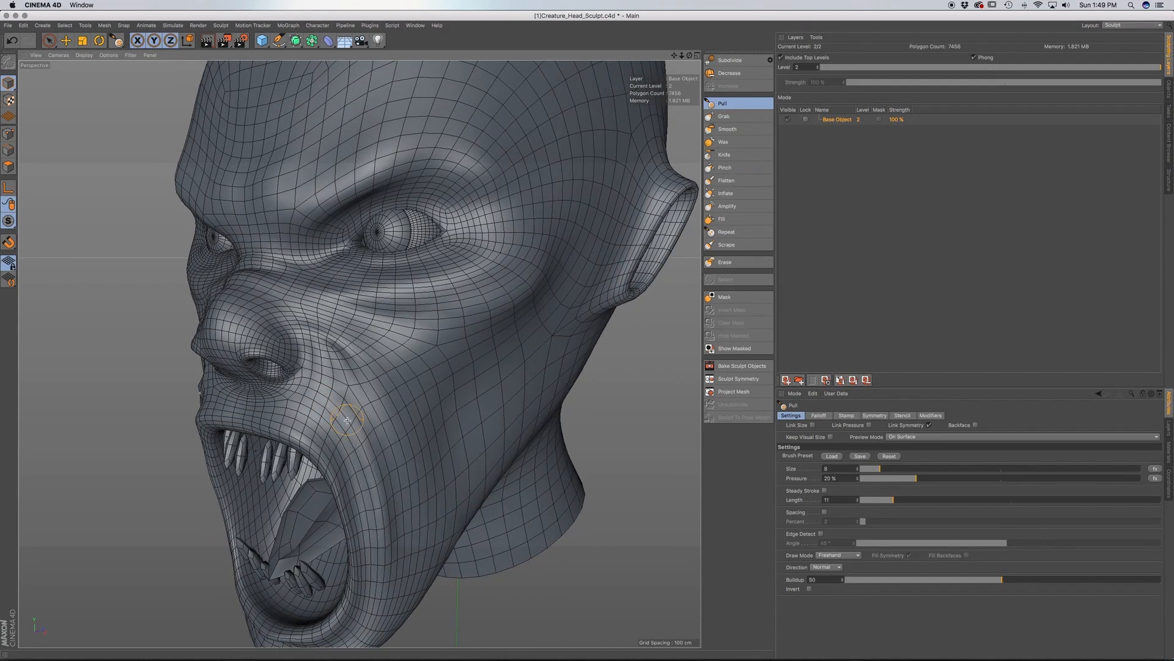
alt+drag(366, 473, 377, 479)
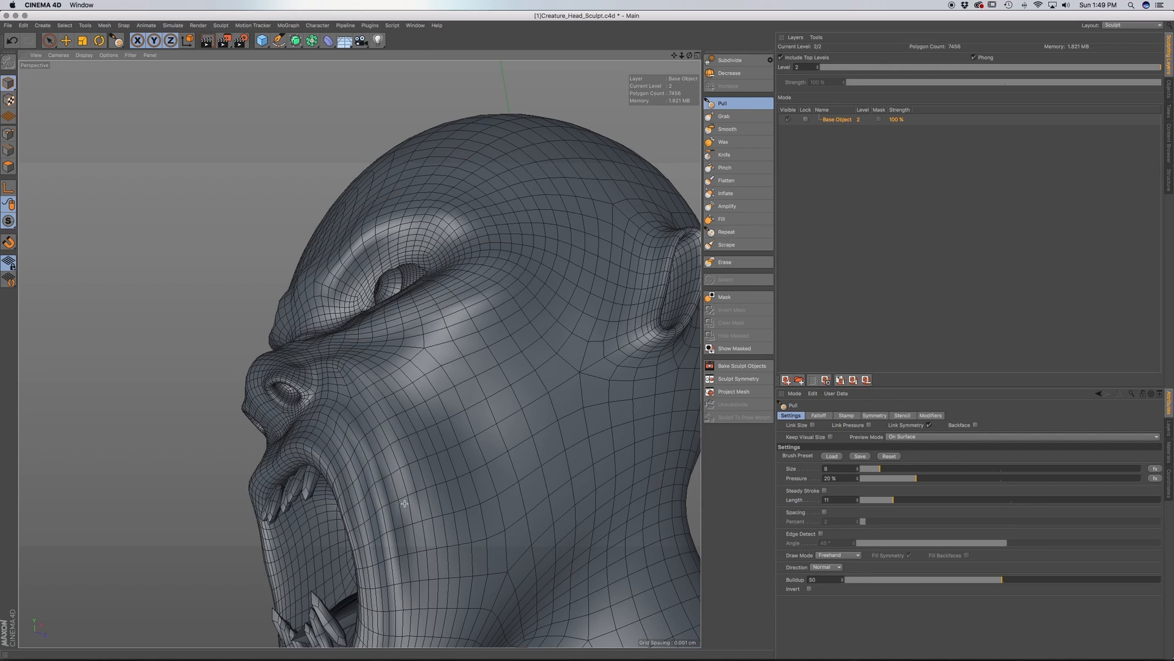
alt+drag(409, 497, 392, 451)
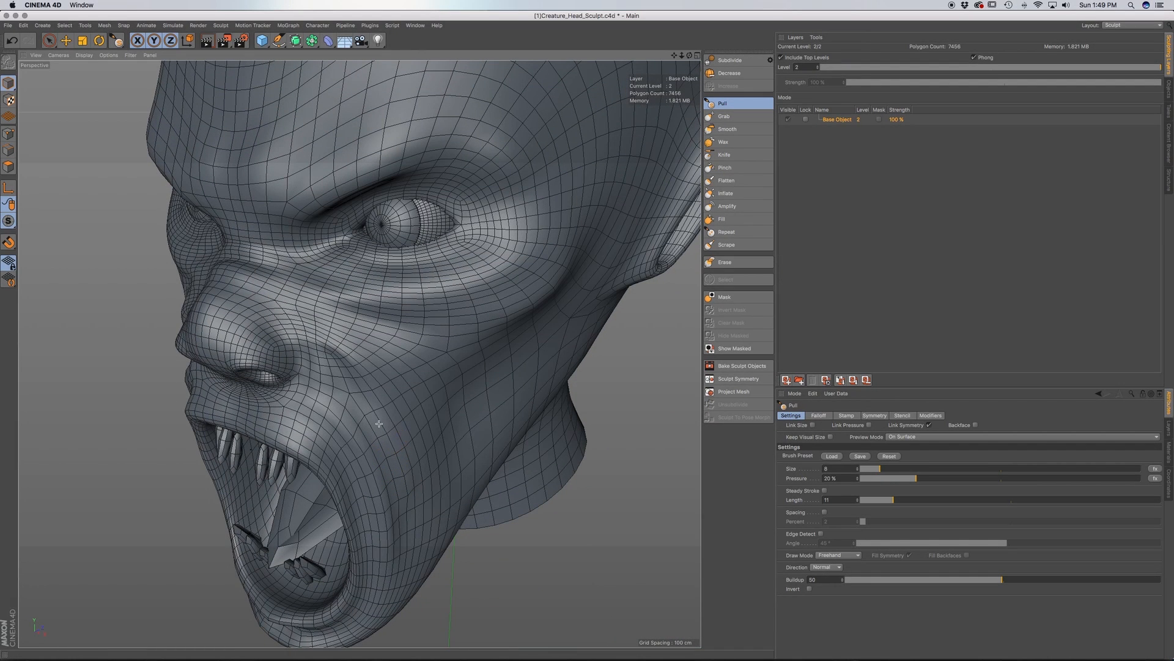
alt+drag(380, 423, 377, 418)
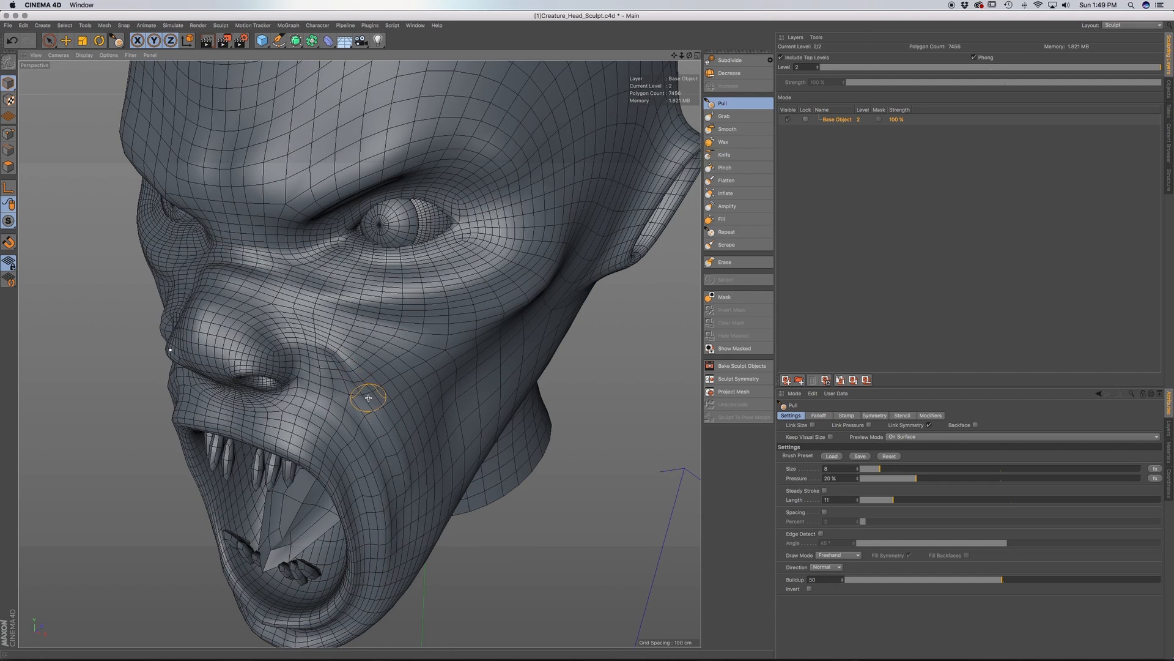
Reduce the Pull brush pressure to 10.4 % and refine the nostril wing and the nose bridge
click(871, 472)
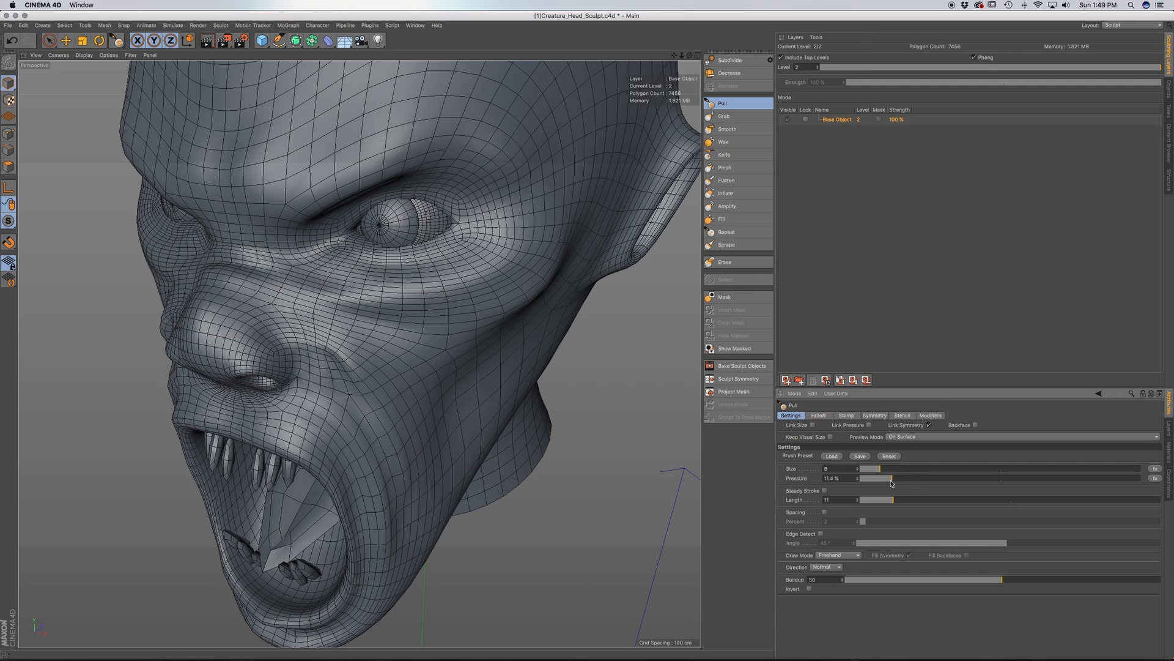
alt+drag(293, 361, 272, 341)
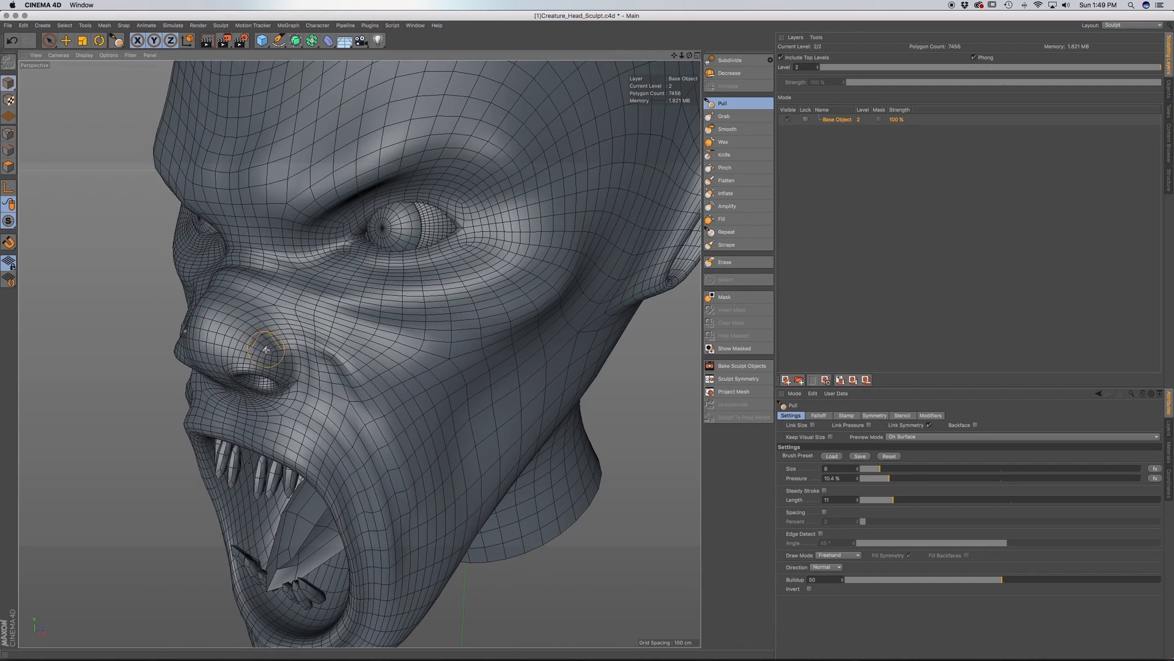
key(super+shift+z)
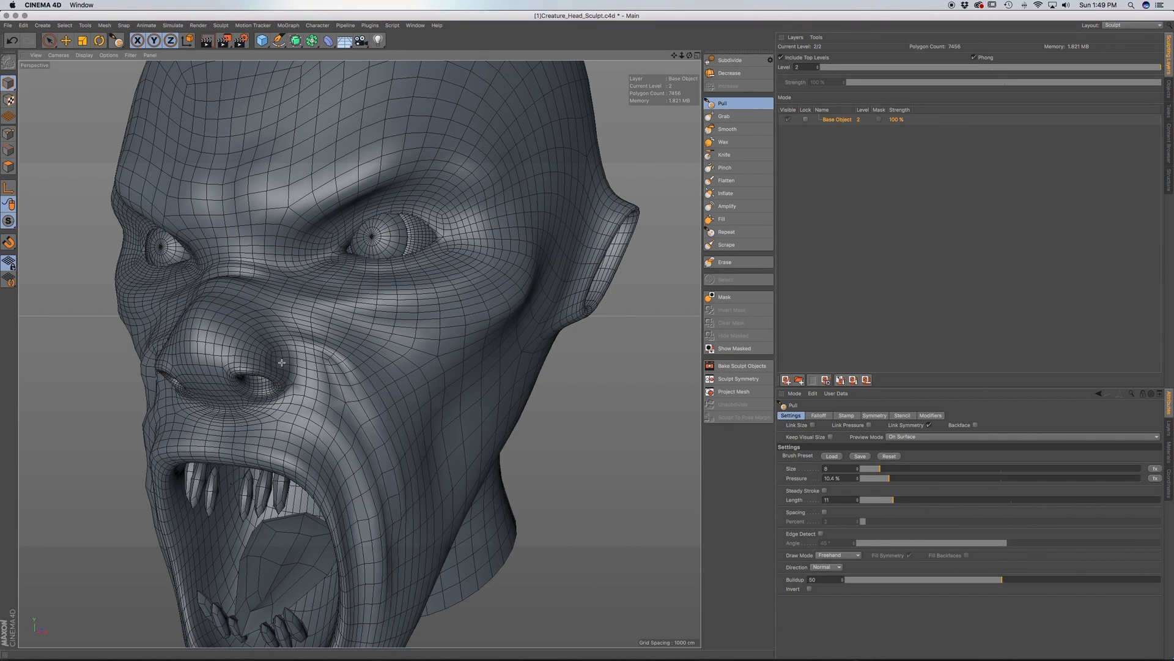
mouse_move(300, 370)
alt+mouse_down()
mouse_move(230, 361)
mouse_move(248, 339)
alt+mouse_up()
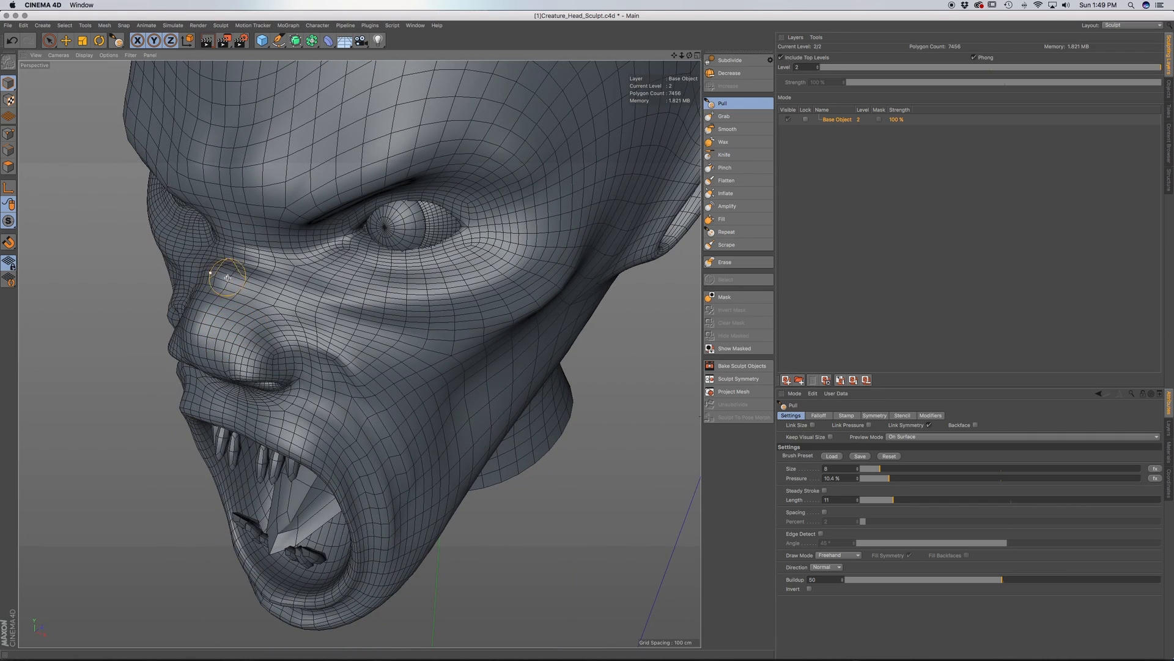
alt+drag(227, 278, 283, 287)
mouse_move(206, 250)
alt+mouse_down()
mouse_move(245, 242)
mouse_move(225, 238)
alt+mouse_up()
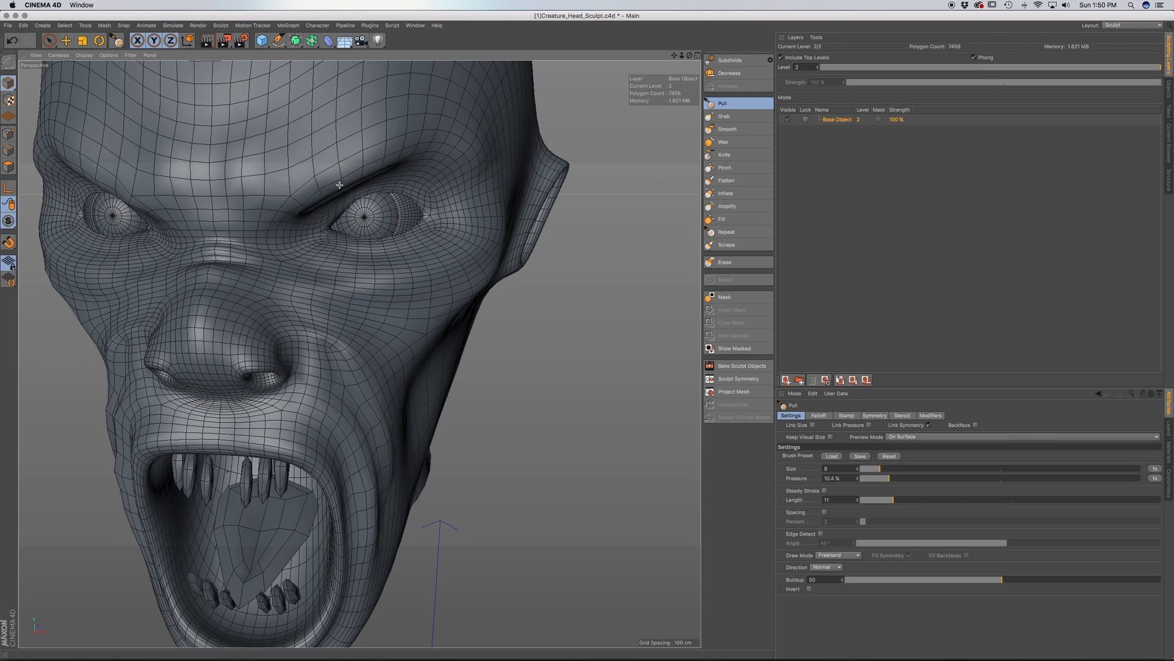
Shape the brow ridge and the outer rim of the eye socket with the Pull brush at size 8
alt+drag(341, 172, 331, 189)
alt+middle_drag(338, 188, 337, 256)
alt+drag(337, 256, 309, 273)
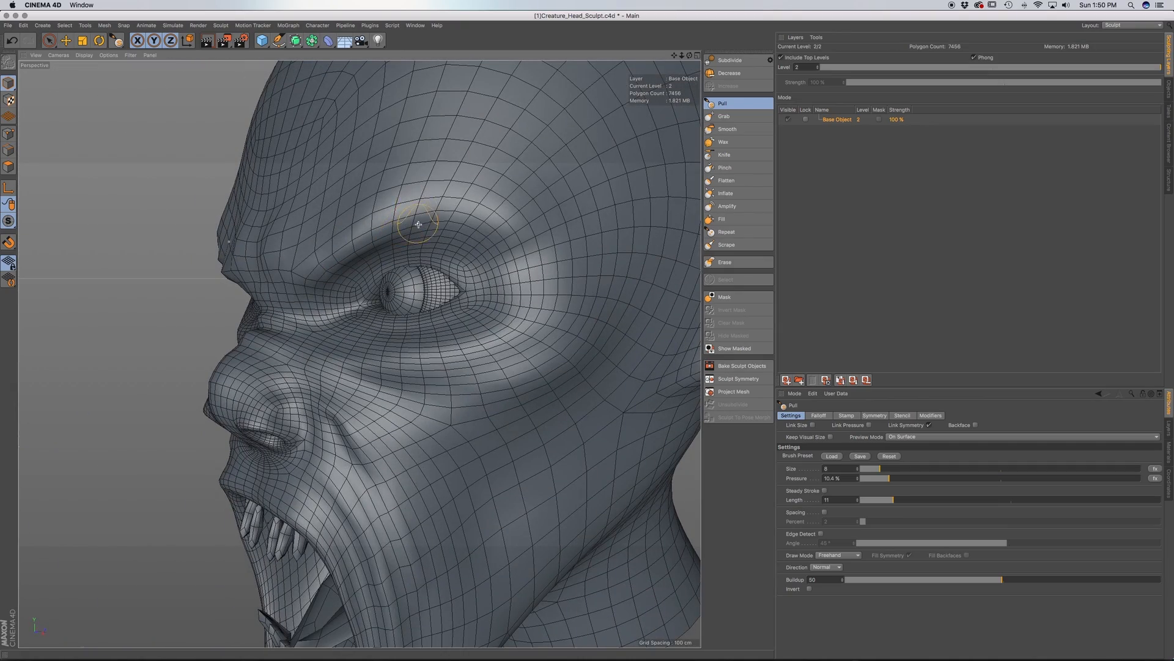
alt+drag(418, 224, 490, 225)
alt+drag(476, 265, 403, 239)
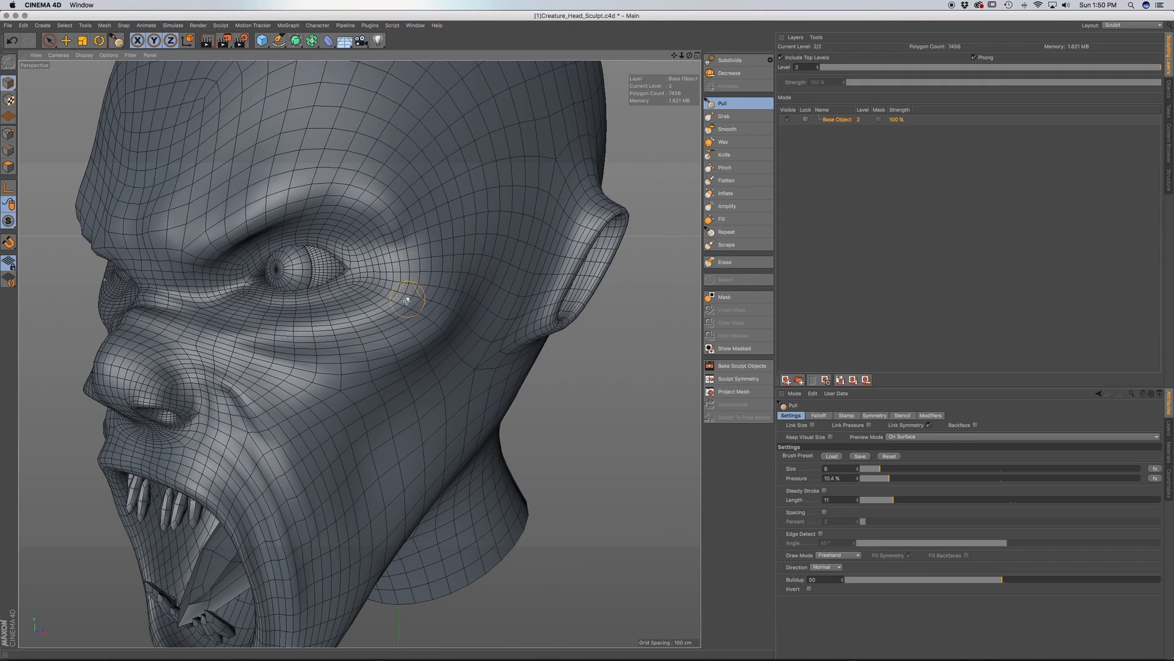
mouse_move(404, 320)
alt+mouse_down()
mouse_move(352, 333)
mouse_move(385, 314)
mouse_move(400, 321)
alt+mouse_up()
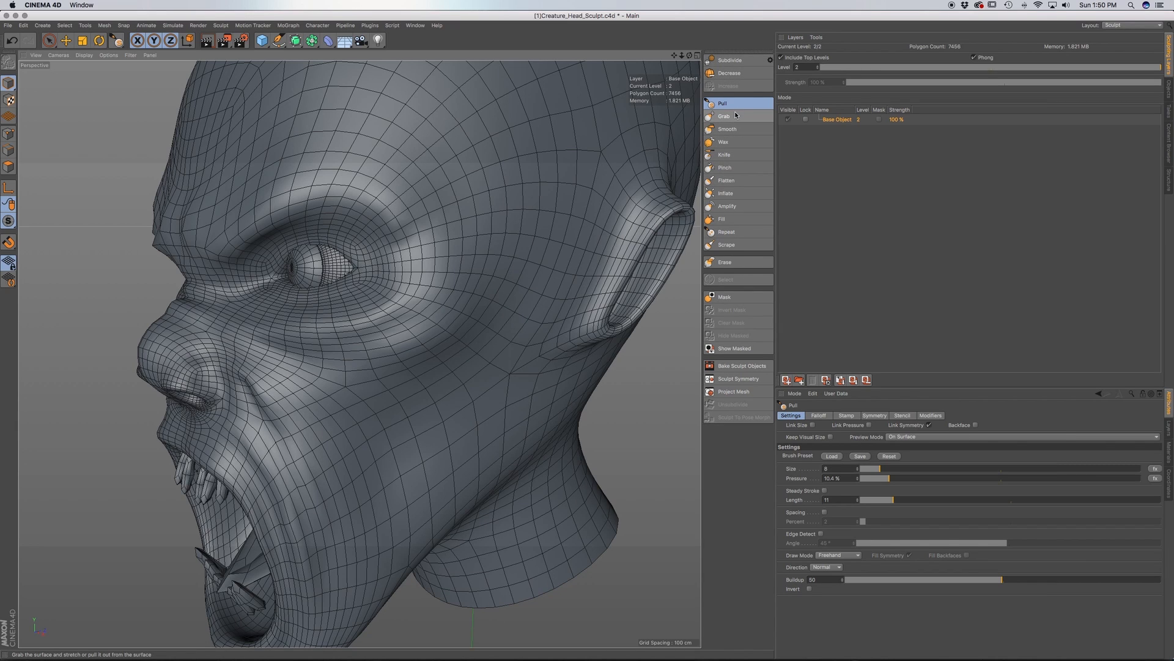
Enlarge the Pull brush to size 14 and shape the brow and forehead above the eye
click(890, 469)
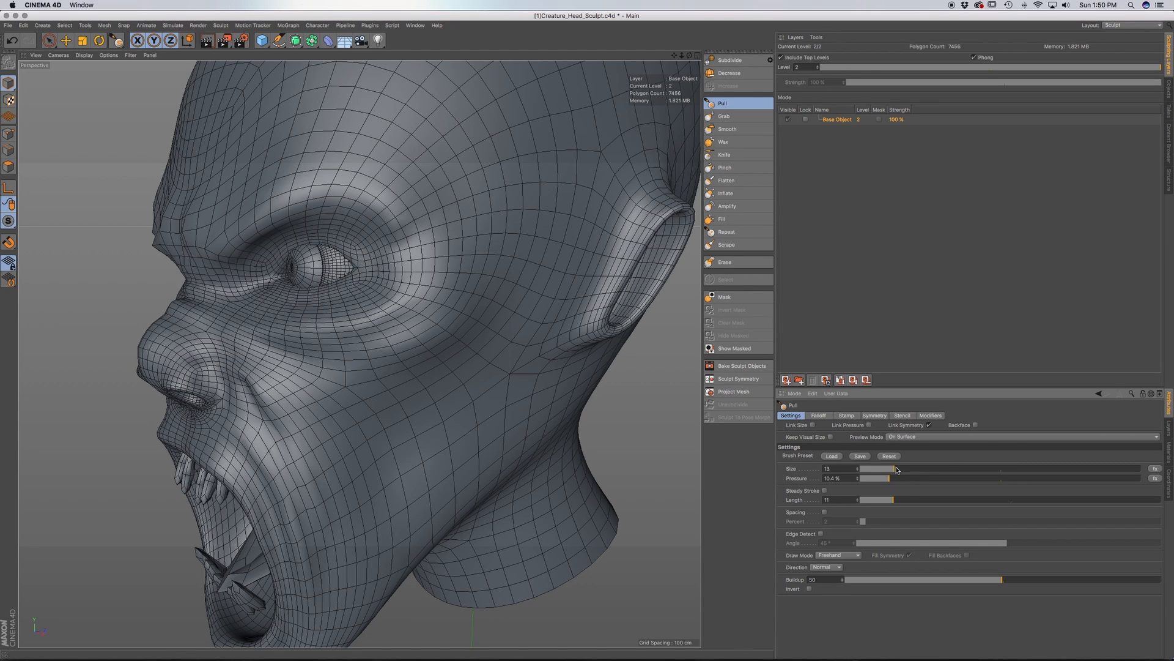
drag(897, 469, 898, 470)
scroll(428, 269, up, 5)
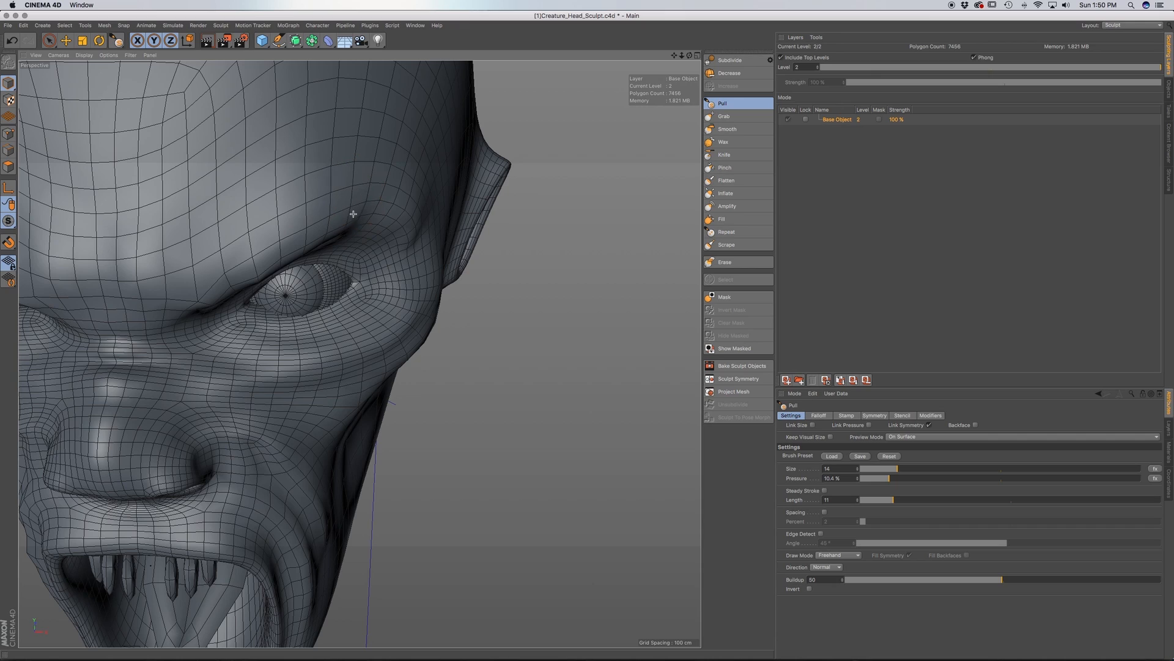
mouse_move(314, 245)
alt+mouse_down()
mouse_move(285, 233)
mouse_move(240, 257)
alt+mouse_up()
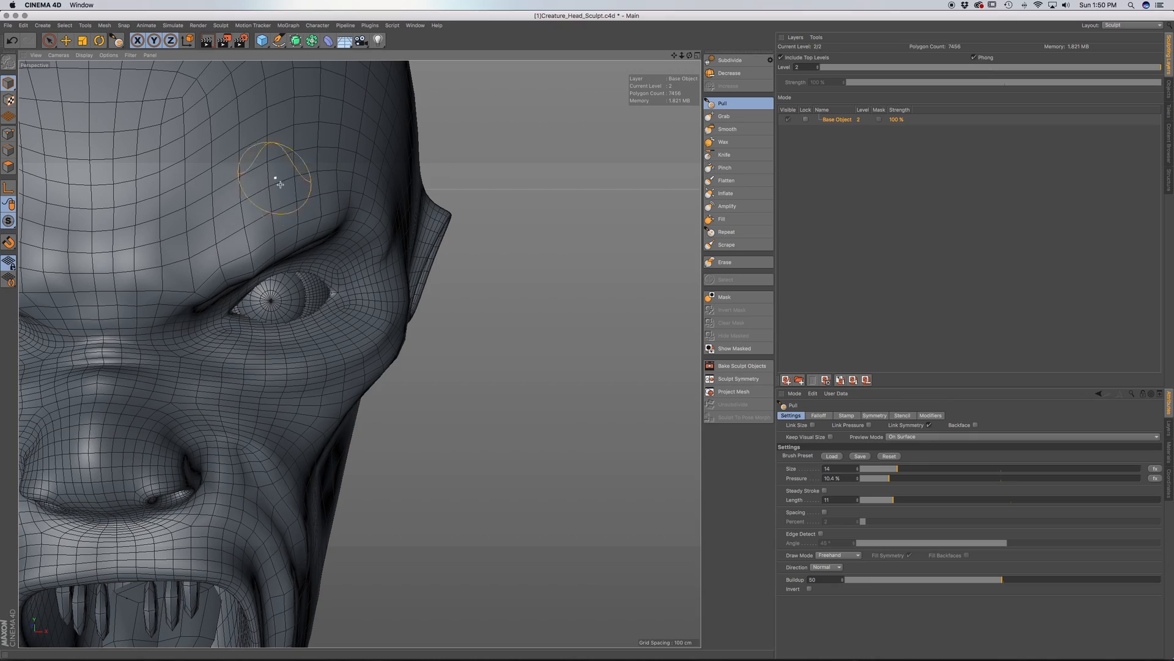
alt+drag(155, 289, 49, 296)
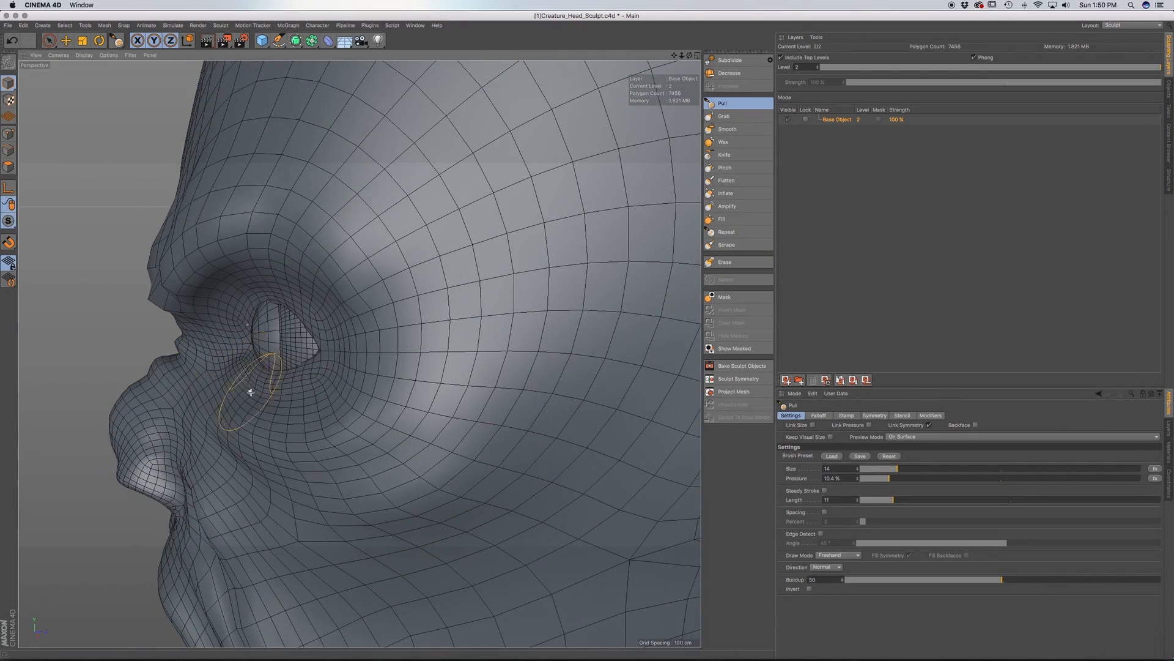
Build up the outer eye corner and the cheekbone toward the temple with the Pull brush
alt+middle_drag(251, 389, 226, 358)
mouse_move(273, 376)
alt+mouse_down()
mouse_move(307, 372)
mouse_move(331, 343)
alt+mouse_up()
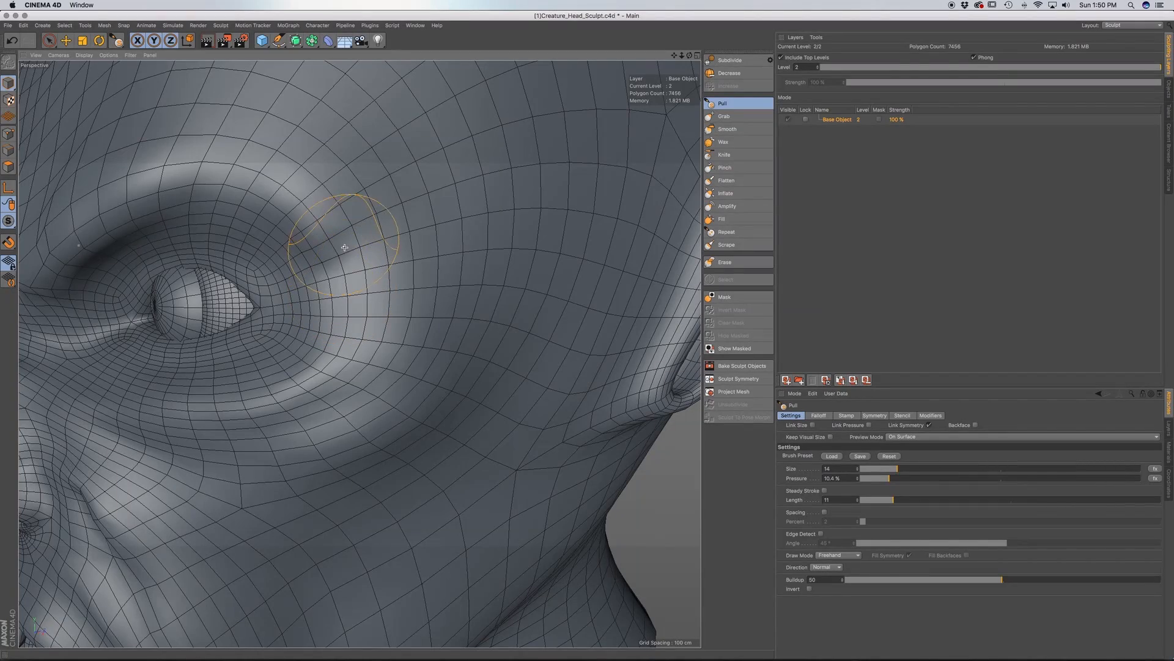
alt+drag(381, 291, 411, 297)
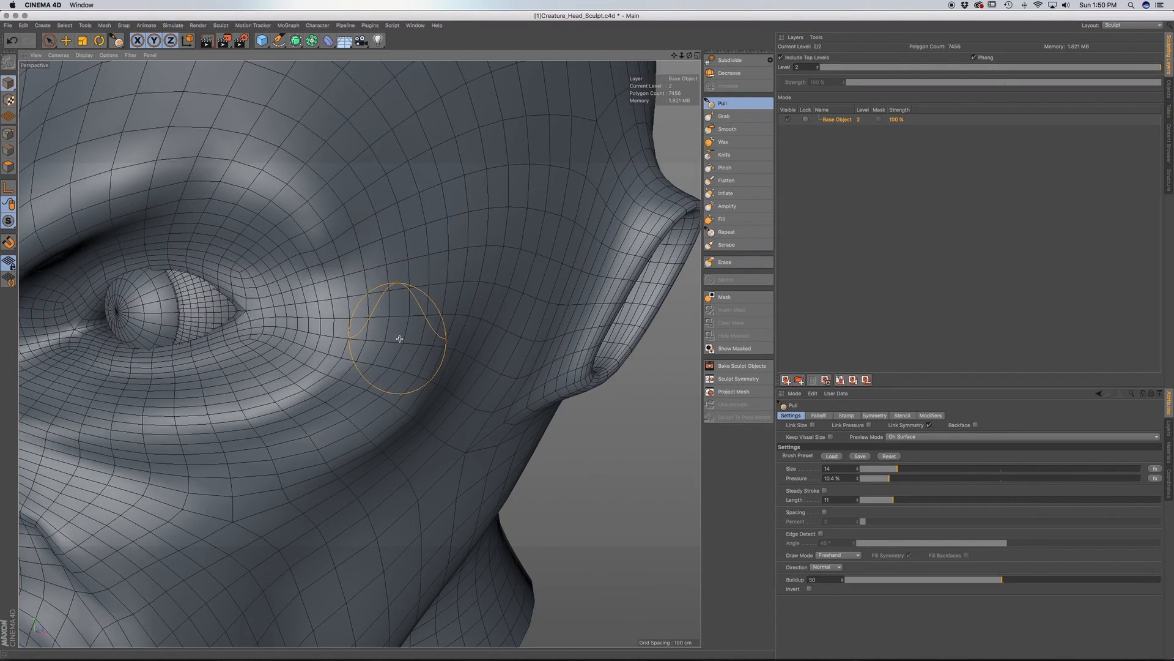
scroll(399, 338, down, 2)
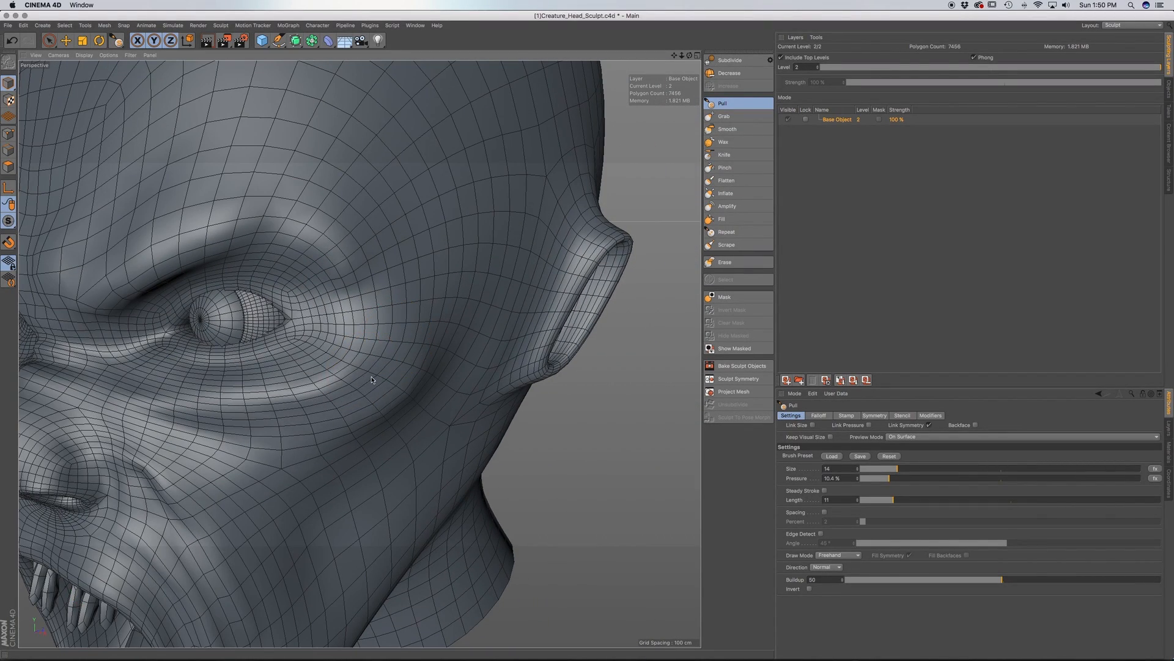
alt+drag(375, 391, 311, 403)
alt+drag(413, 368, 432, 361)
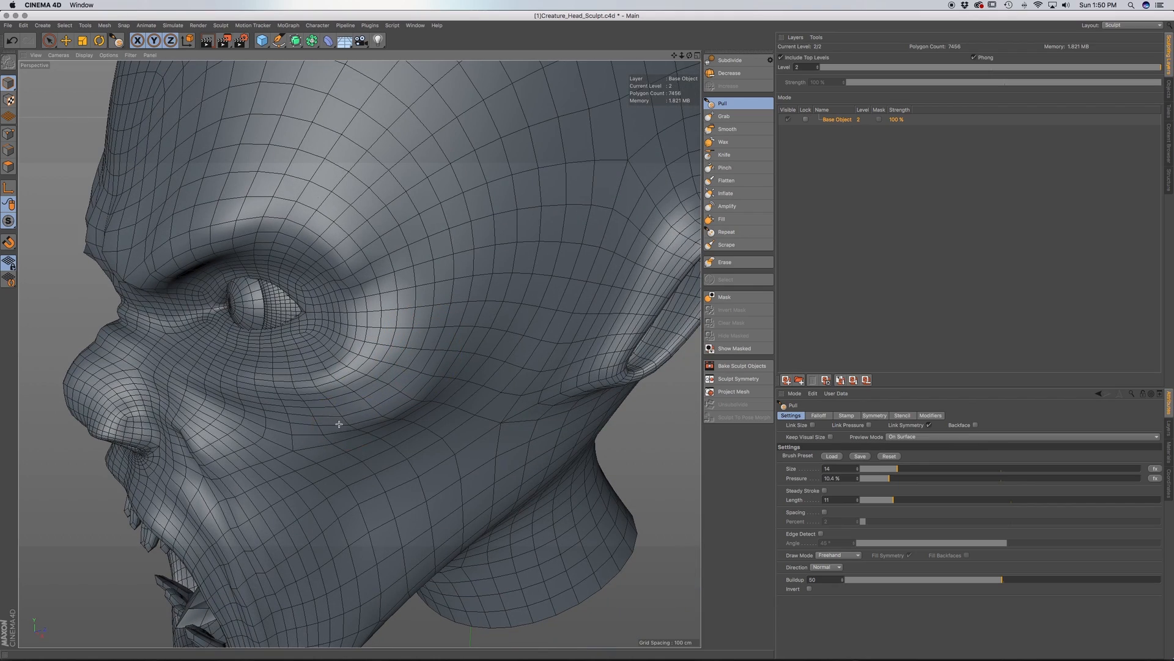
Shape the jaw muscle and the cheek behind the mouth with the Pull brush at size 14
mouse_move(331, 424)
alt+mouse_down()
mouse_move(364, 426)
mouse_move(314, 330)
mouse_move(315, 361)
mouse_move(309, 340)
alt+mouse_up()
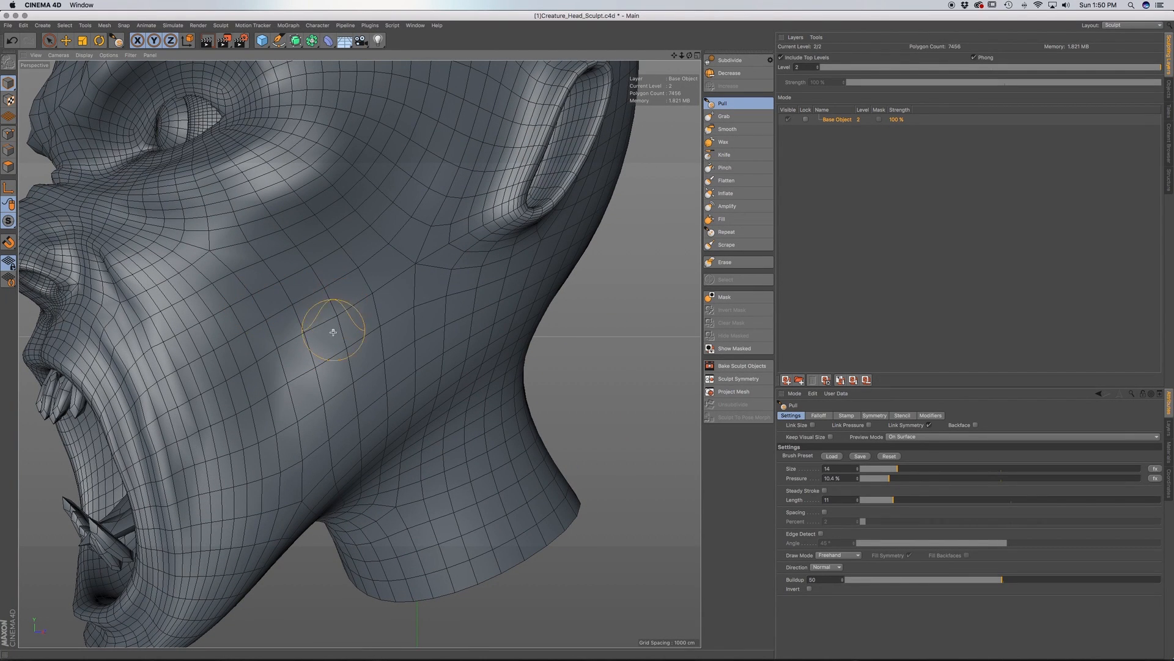
alt+drag(327, 314, 354, 348)
alt+drag(314, 296, 328, 336)
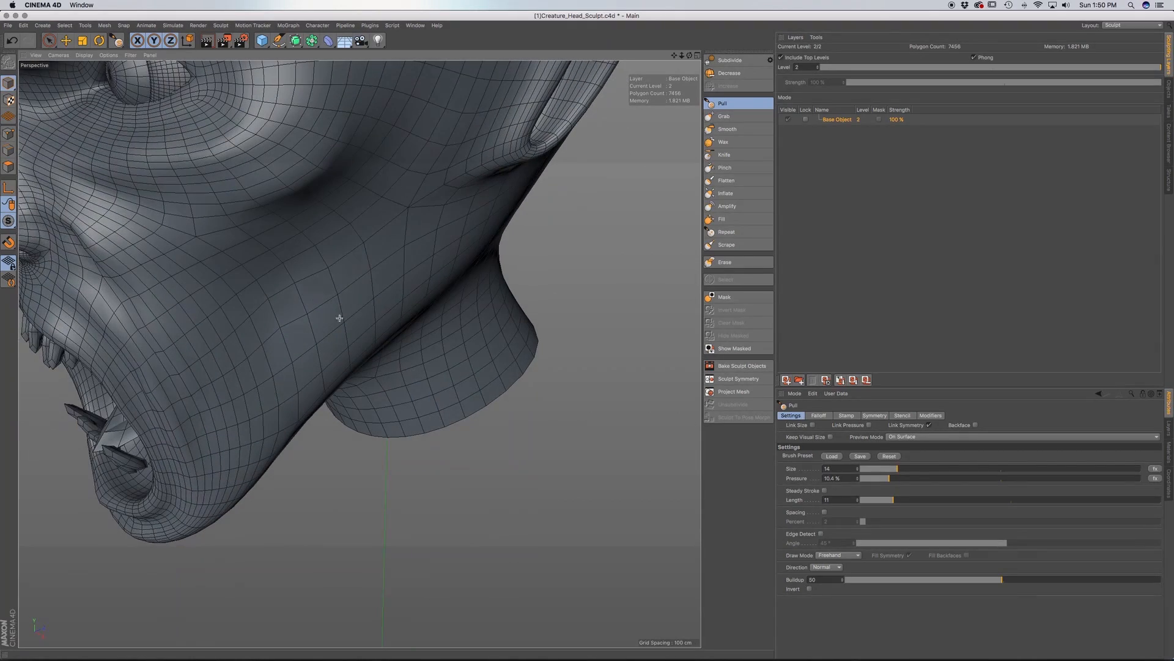
alt+drag(281, 405, 322, 328)
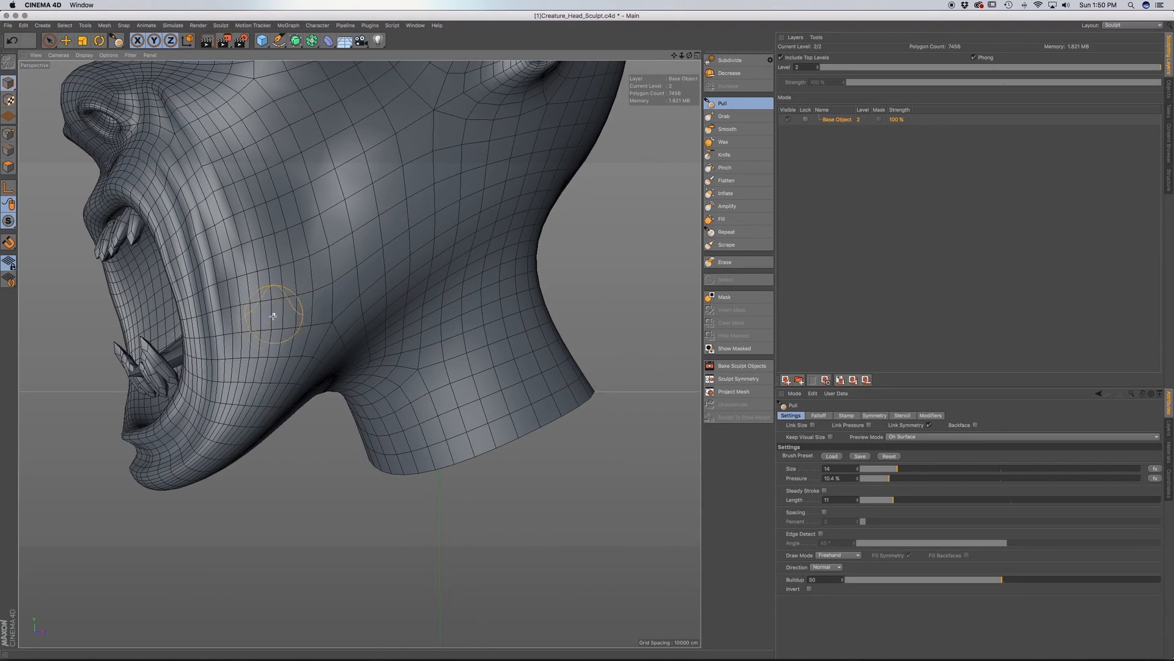
mouse_move(207, 174)
alt+mouse_down()
mouse_move(254, 228)
mouse_move(275, 230)
mouse_move(320, 309)
mouse_move(294, 328)
alt+mouse_up()
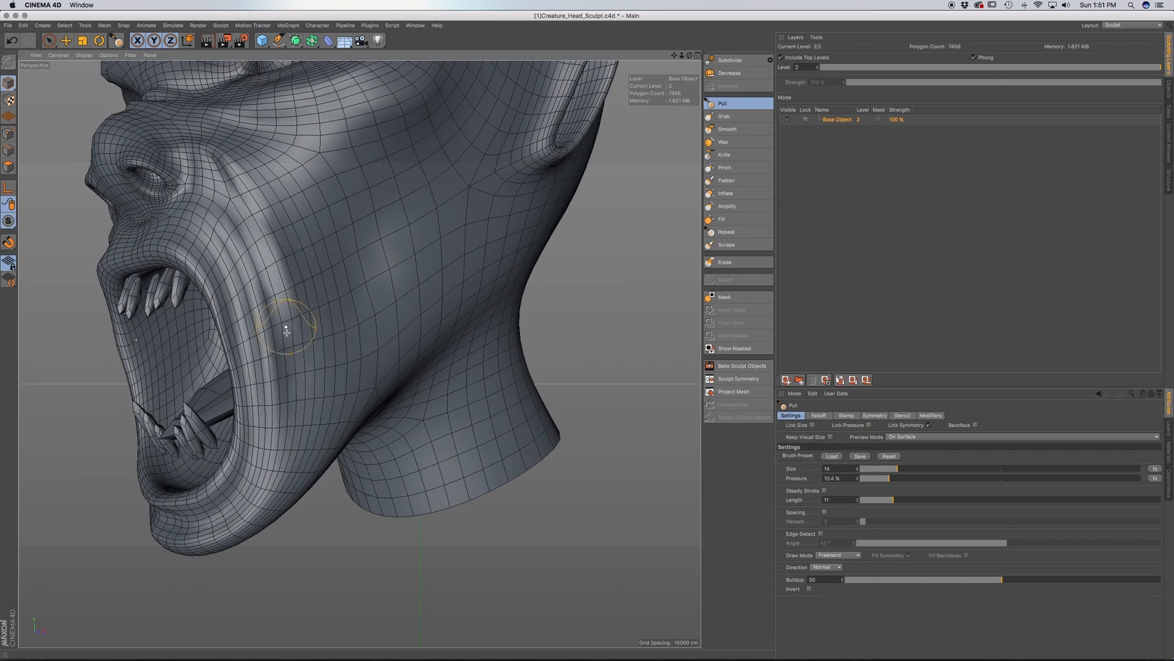
Work the fold along the side of the mouth with the Pull brush and undo the last stroke
alt+middle_drag(359, 352, 397, 363)
alt+drag(322, 432, 379, 425)
alt+middle_drag(322, 459, 333, 369)
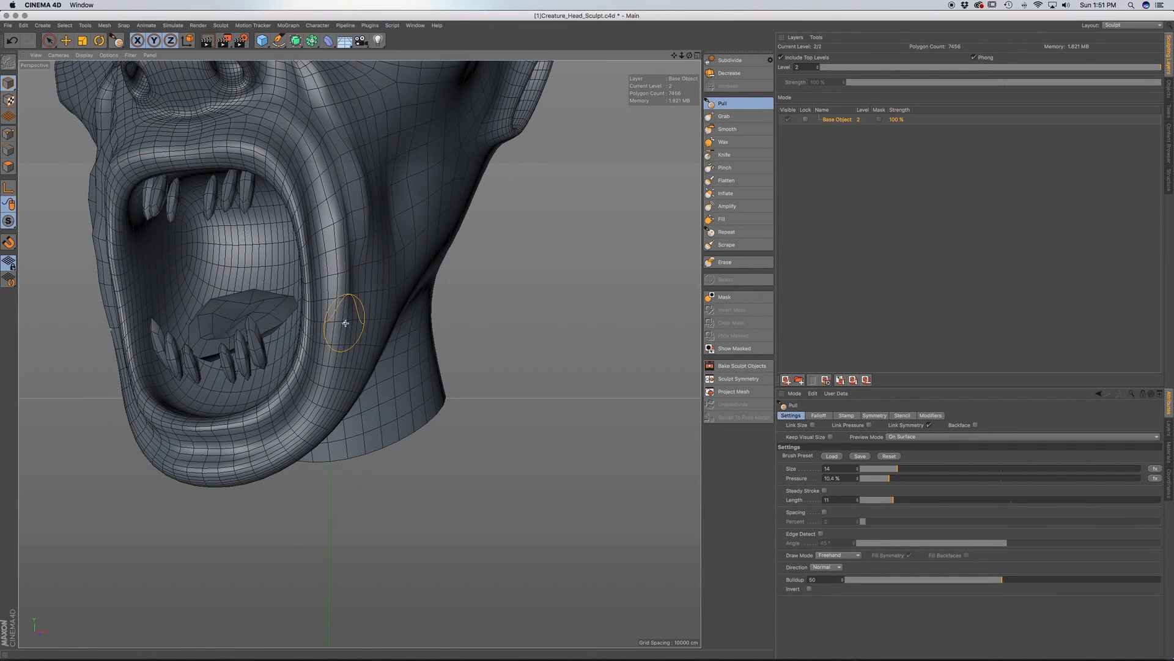
key(super+z)
mouse_move(371, 251)
alt+mouse_down()
mouse_move(342, 269)
mouse_move(357, 343)
mouse_move(396, 342)
mouse_move(338, 361)
alt+mouse_up()
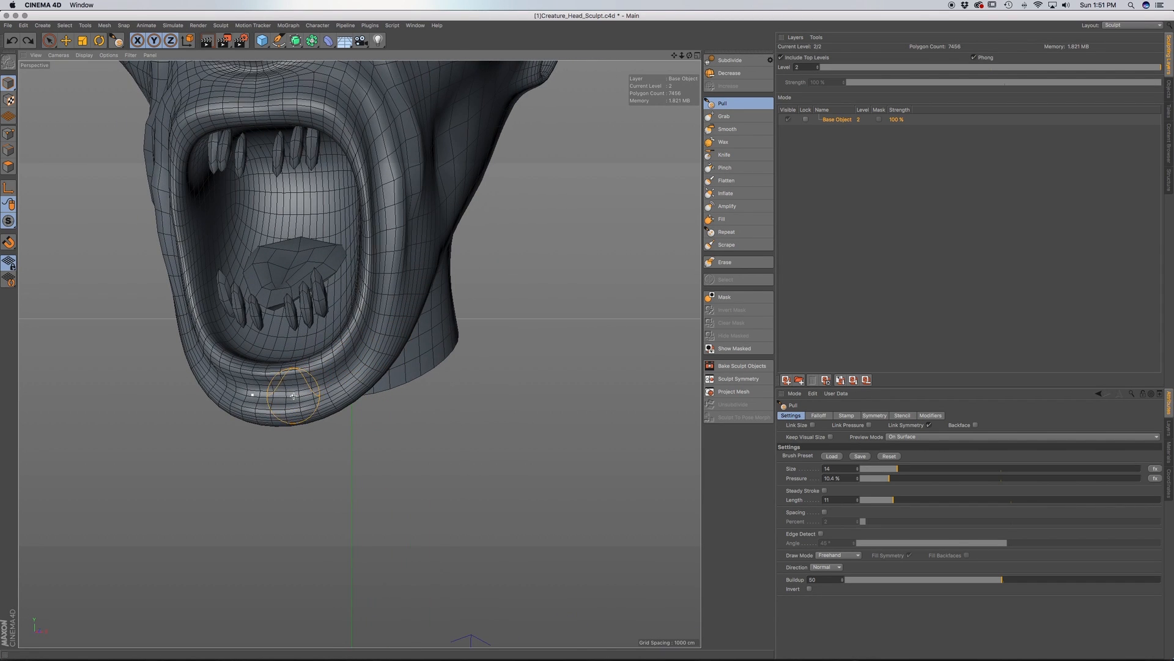
Shape the chin and the area below the lower lip with the Pull brush at size 14
scroll(298, 390, down, 2)
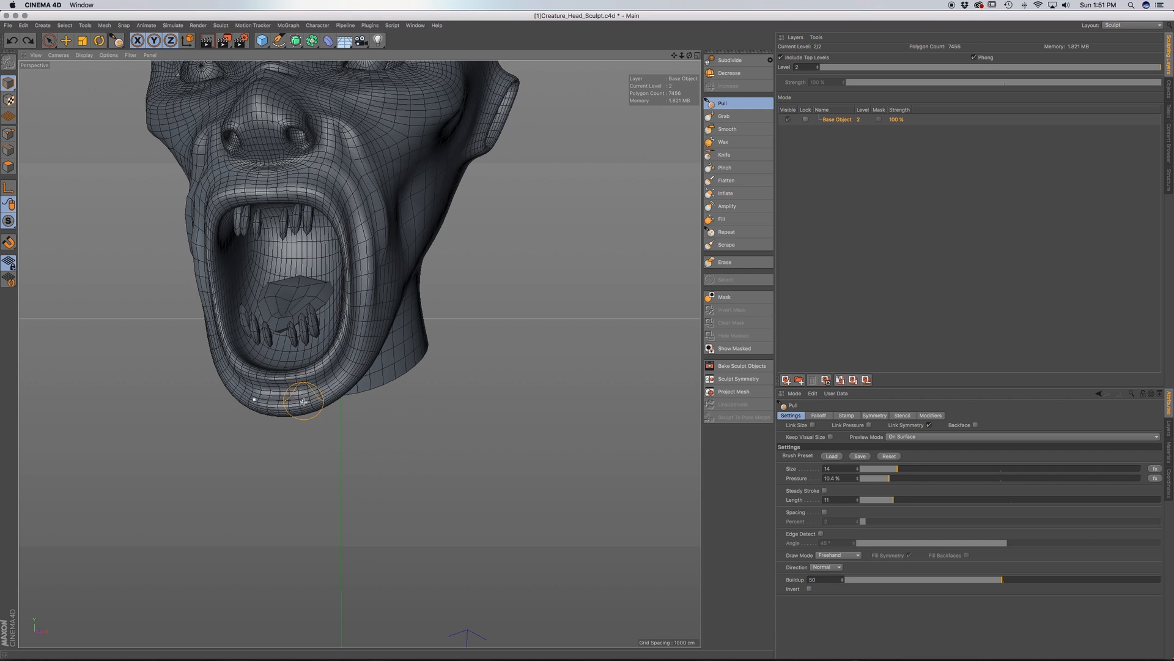
scroll(297, 403, up, 3)
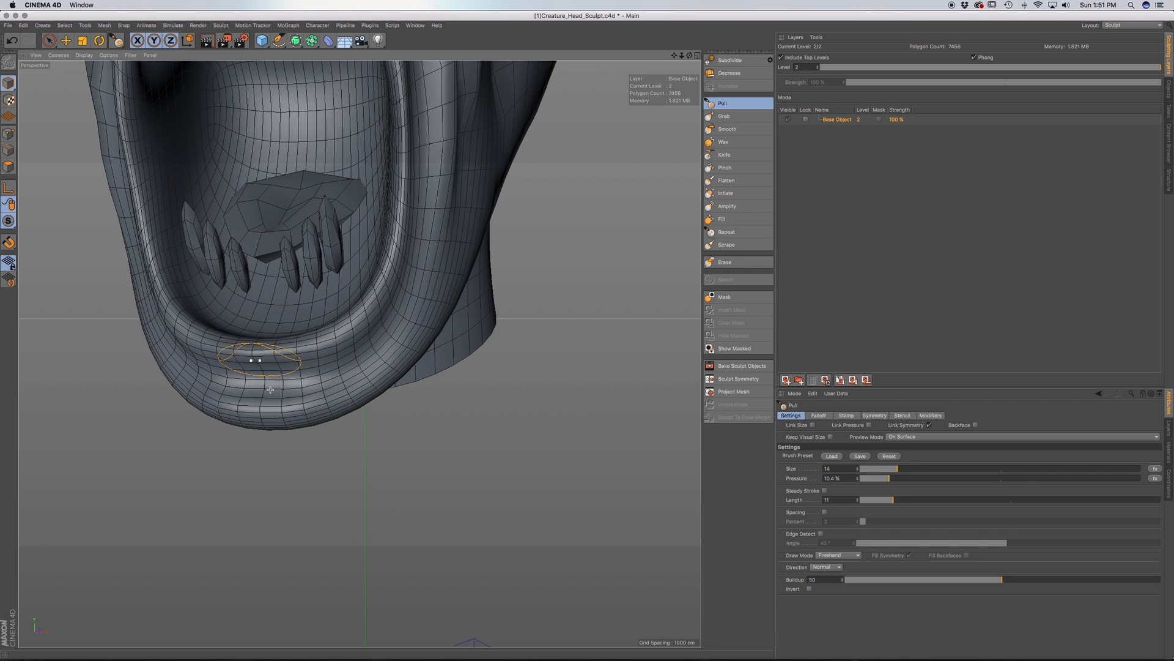
alt+drag(306, 350, 276, 384)
alt+drag(320, 316, 303, 387)
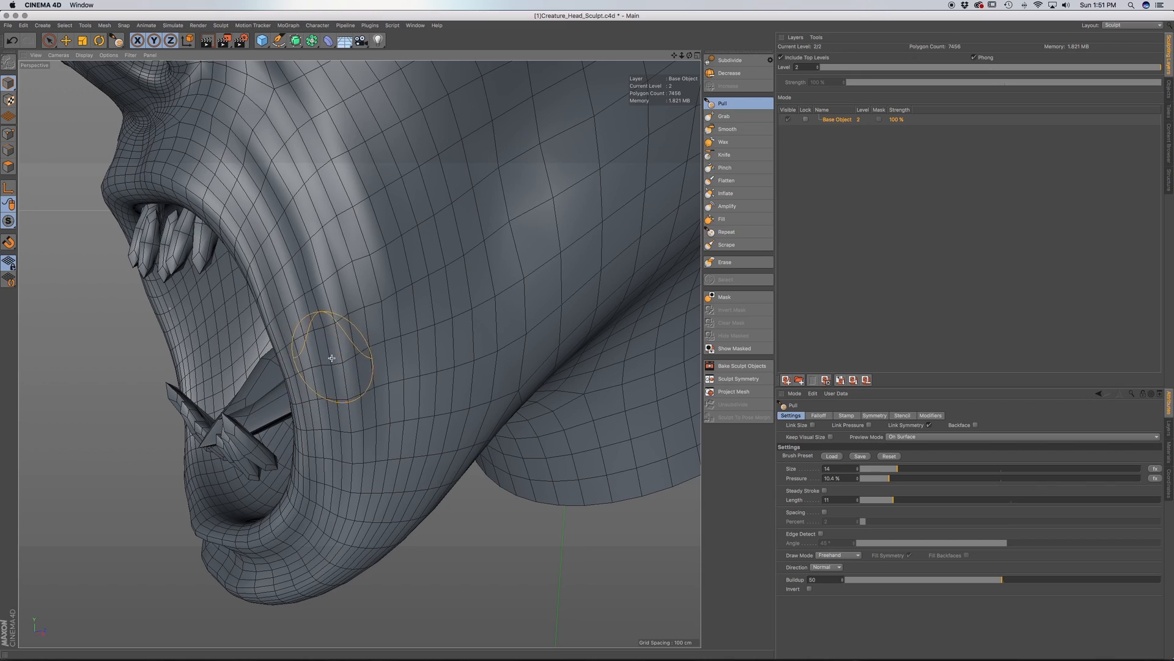
Set the Pull brush to size 7 for finer work around the creature's nostril
mouse_move(385, 349)
alt+mouse_down()
mouse_move(367, 355)
mouse_move(404, 375)
mouse_move(279, 310)
mouse_move(297, 306)
mouse_move(283, 285)
mouse_move(269, 330)
mouse_move(249, 301)
mouse_move(199, 312)
mouse_move(226, 316)
alt+mouse_up()
alt+drag(219, 265, 219, 290)
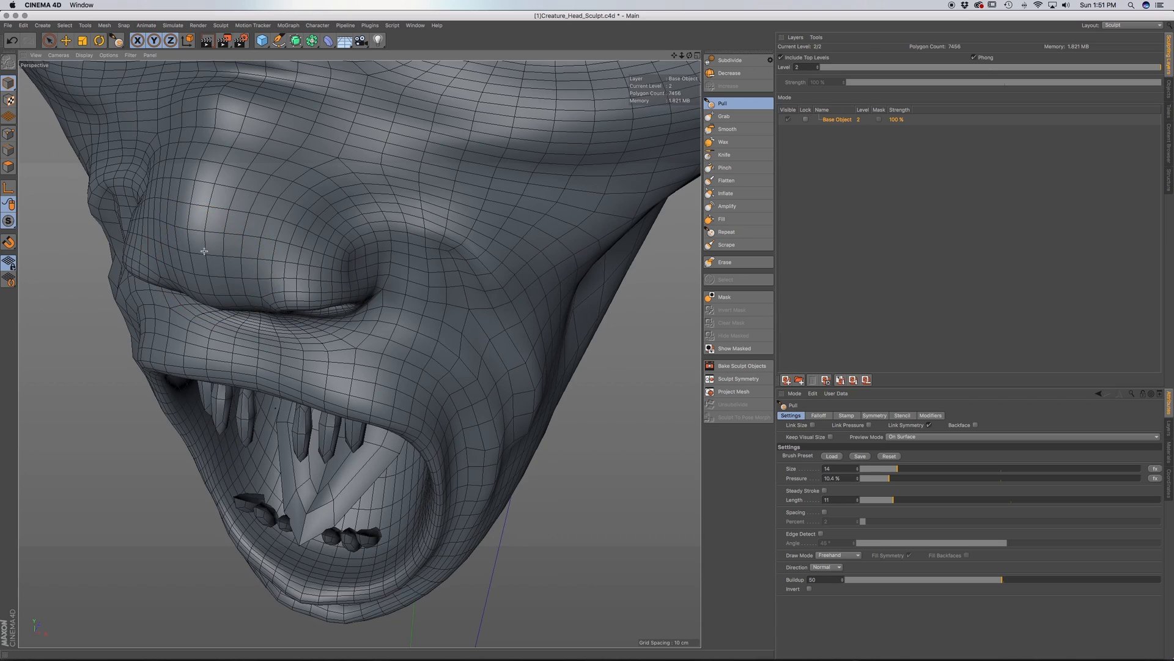
alt+drag(204, 247, 204, 257)
alt+middle_drag(204, 206, 241, 246)
alt+drag(275, 252, 217, 188)
alt+middle_drag(338, 259, 254, 239)
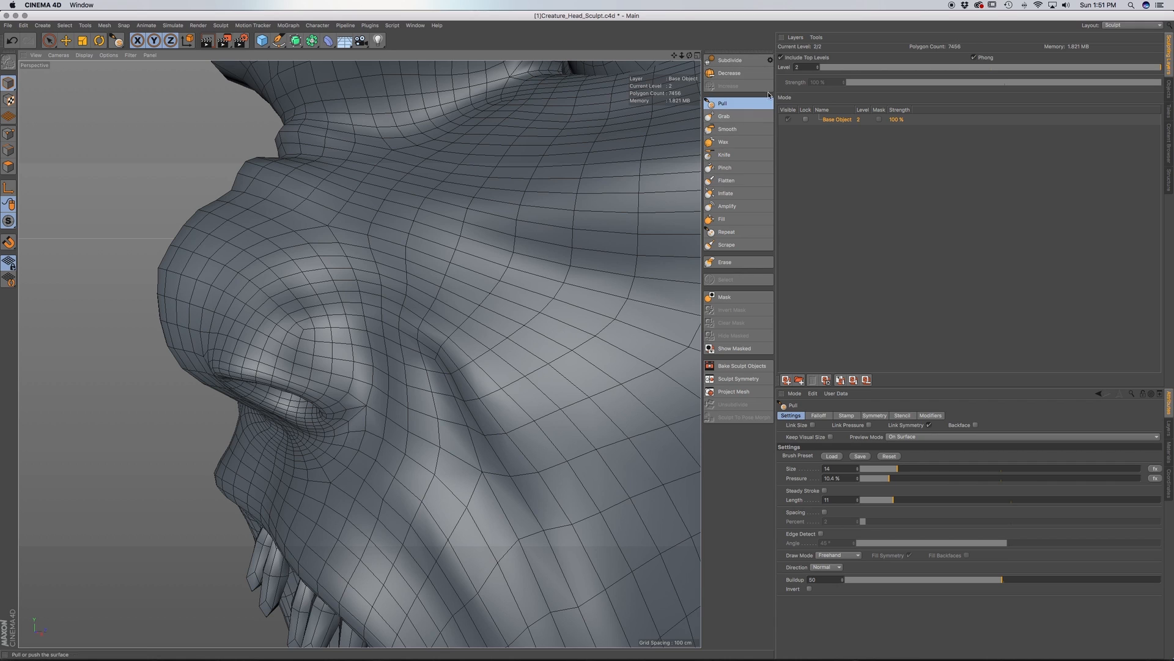
click(741, 118)
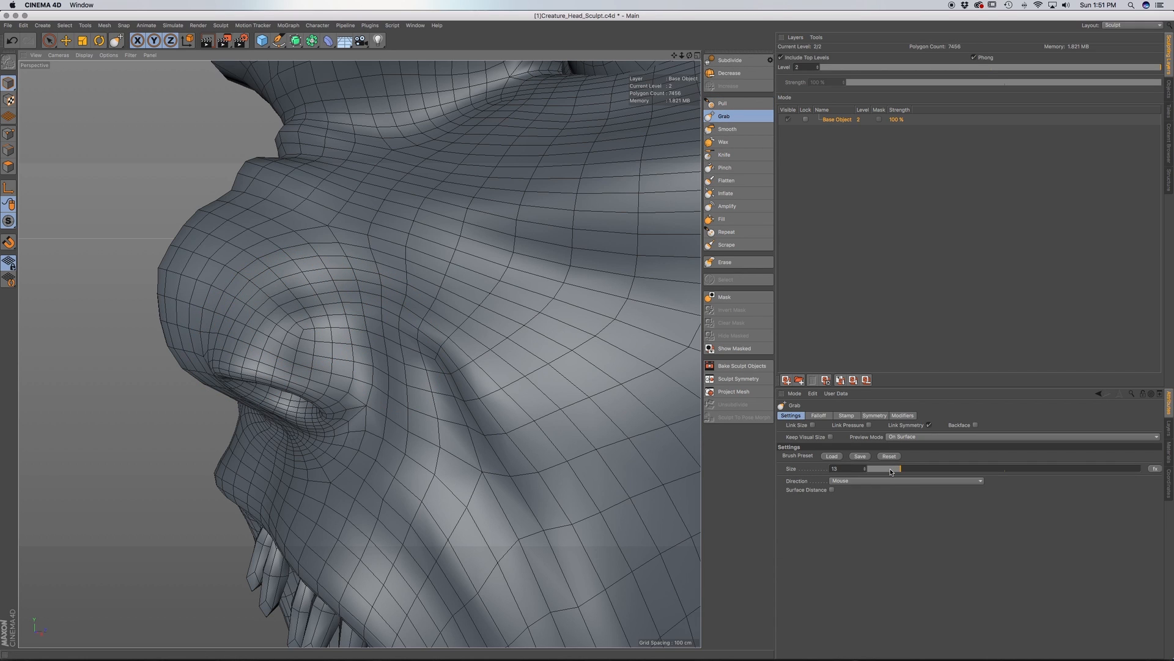
click(734, 103)
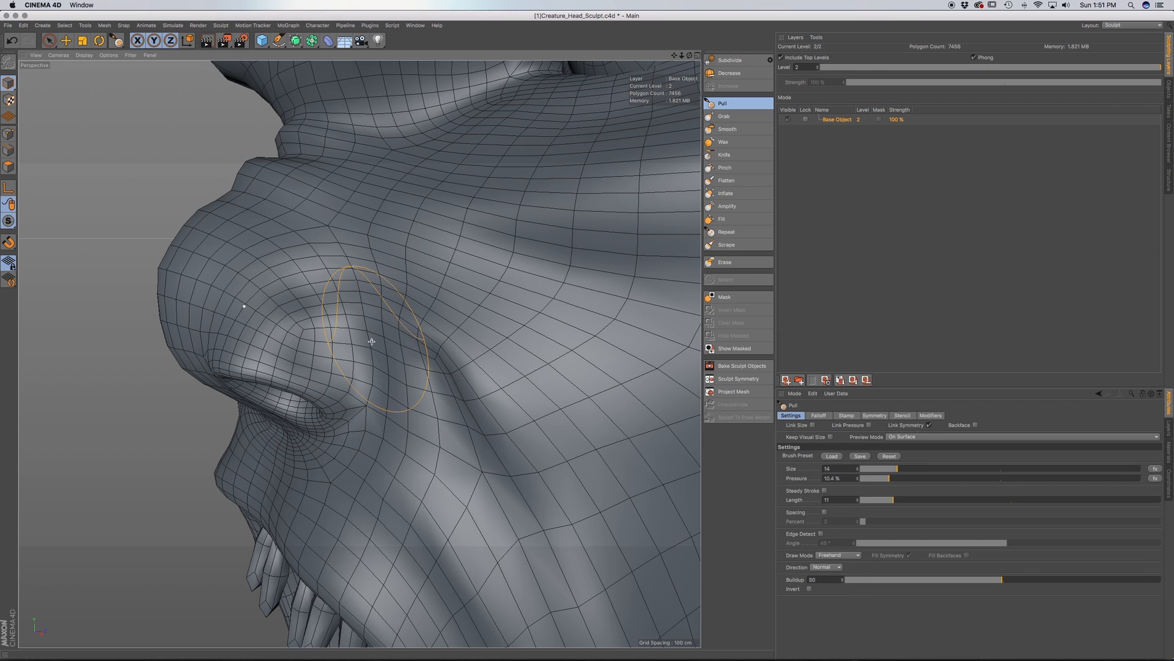
click(876, 469)
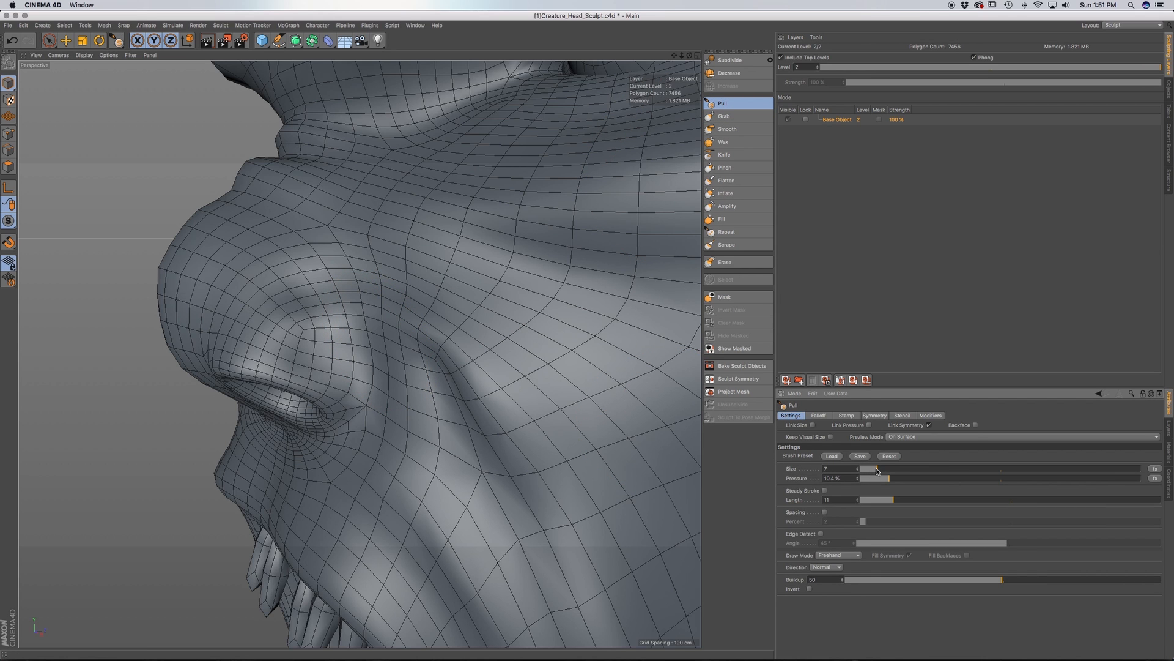
Shape the nostril wing and the crease between the nose and cheek with the Pull brush at size 7
mouse_move(218, 333)
alt+mouse_down()
mouse_move(324, 339)
mouse_move(367, 319)
mouse_move(314, 385)
alt+mouse_up()
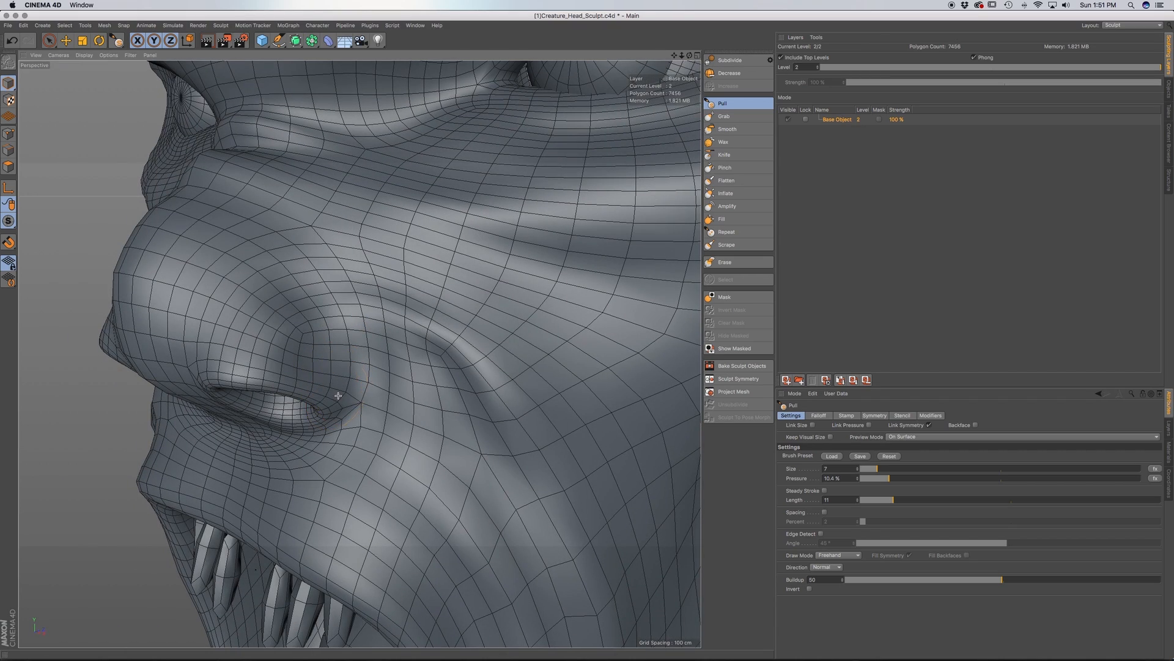
alt+drag(333, 394, 333, 374)
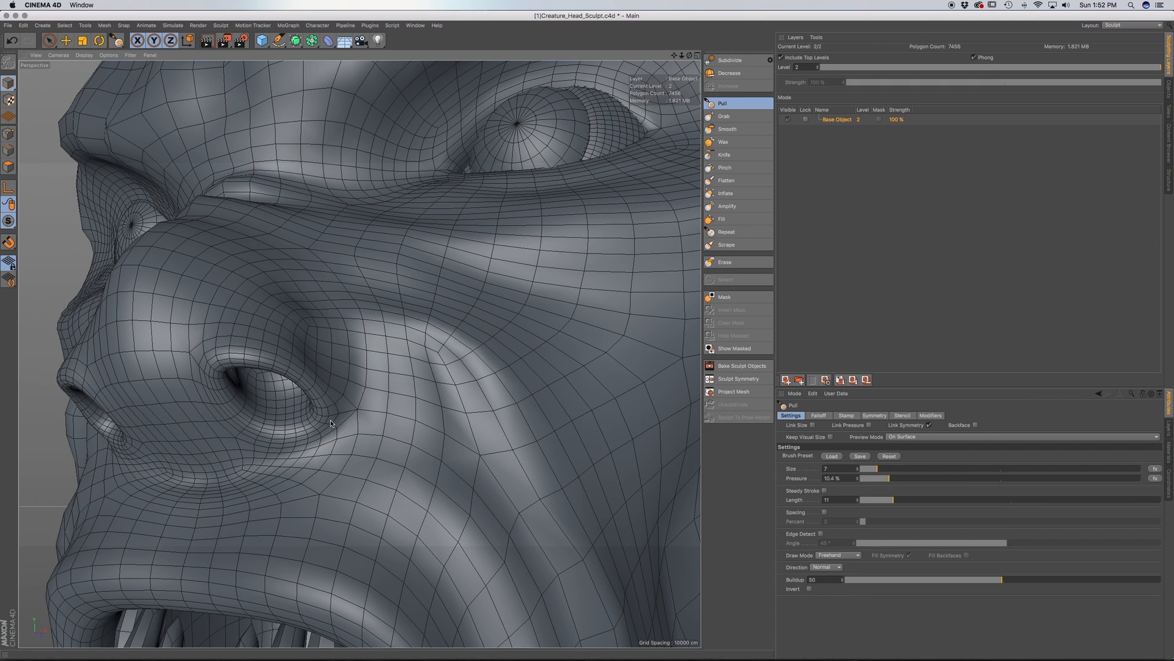
alt+drag(329, 424, 324, 416)
mouse_move(356, 373)
alt+mouse_down()
mouse_move(357, 409)
mouse_move(359, 354)
alt+mouse_up()
mouse_move(356, 422)
alt+mouse_down()
mouse_move(399, 406)
mouse_move(343, 436)
mouse_move(354, 463)
mouse_move(432, 367)
mouse_move(385, 514)
mouse_move(357, 537)
mouse_move(395, 525)
mouse_move(386, 515)
alt+mouse_up()
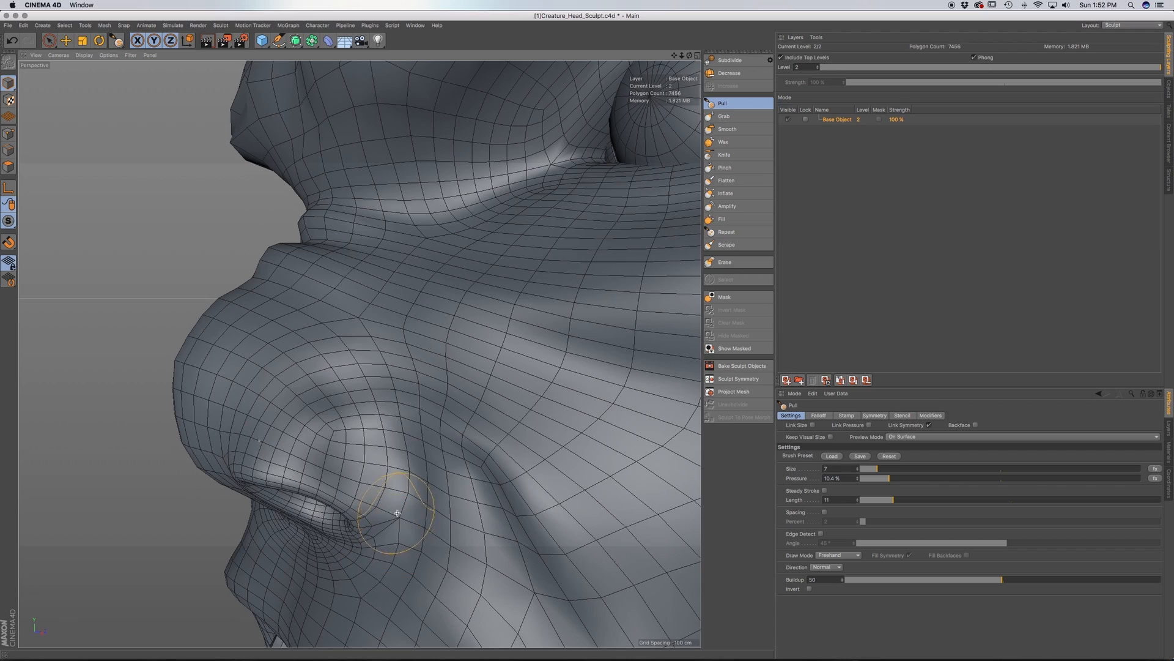
scroll(409, 476, down, 3)
alt+drag(408, 476, 395, 405)
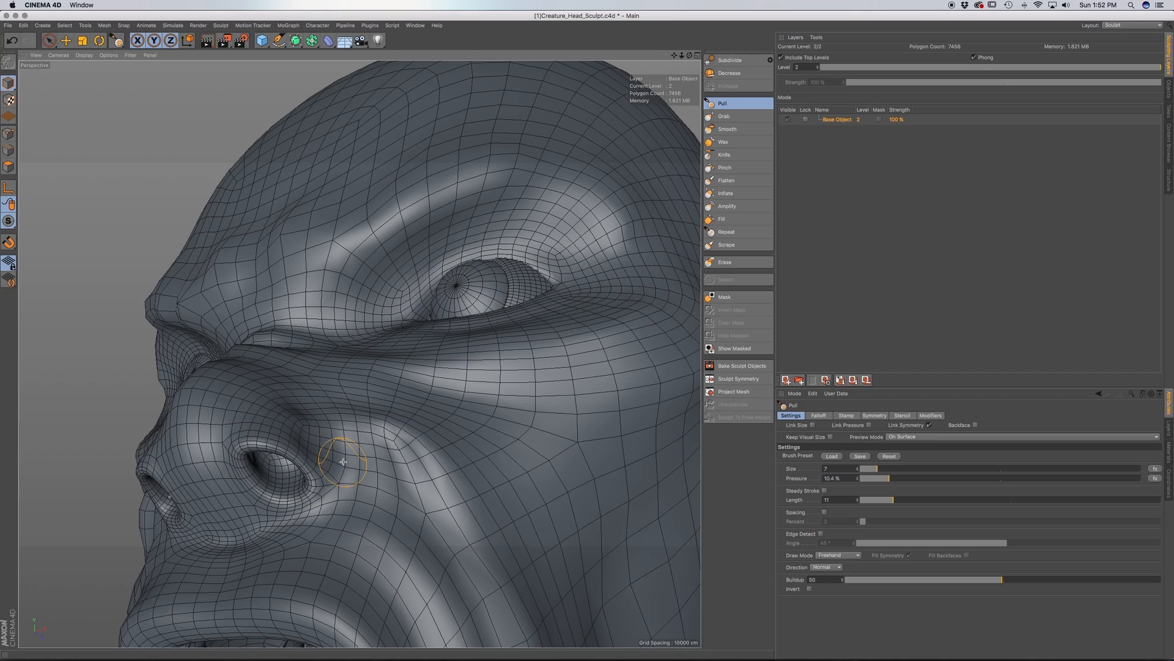
mouse_move(333, 444)
alt+mouse_down()
mouse_move(331, 483)
mouse_move(312, 489)
mouse_move(327, 498)
mouse_move(308, 512)
mouse_move(325, 506)
mouse_move(315, 536)
mouse_move(313, 518)
mouse_move(275, 514)
mouse_move(307, 519)
mouse_move(373, 458)
mouse_move(324, 514)
mouse_move(315, 486)
mouse_move(307, 500)
mouse_move(330, 483)
mouse_move(321, 502)
mouse_move(336, 497)
mouse_move(334, 510)
alt+mouse_up()
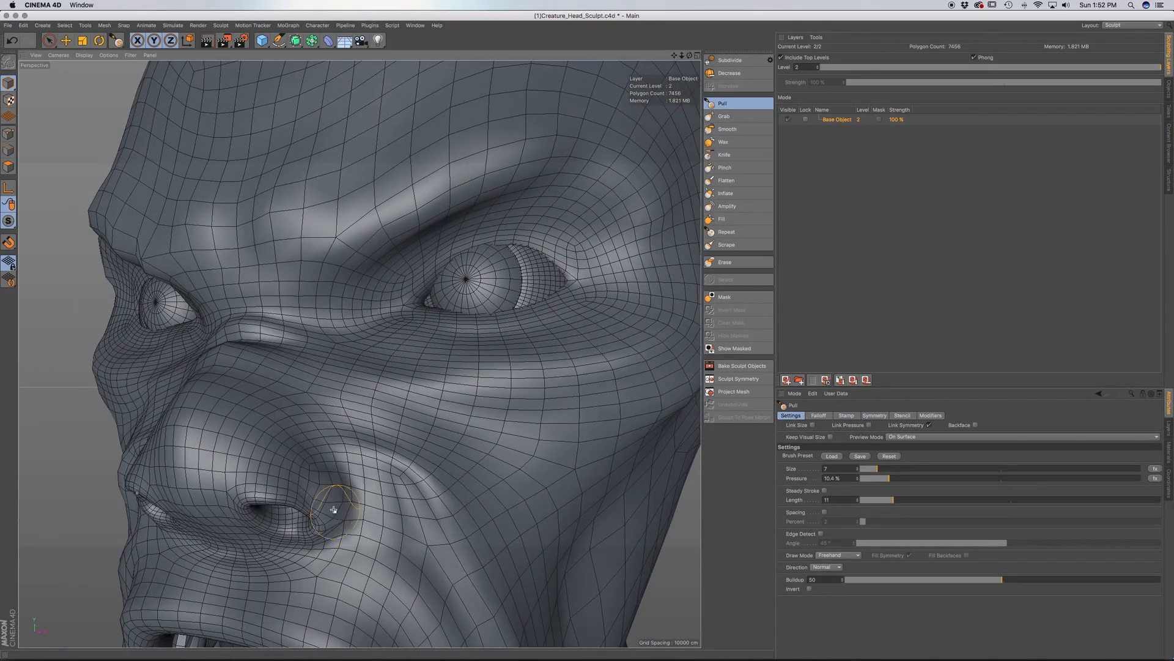
Soften the nostril wing and the crease beside it with the Smooth brush at size 10
click(734, 129)
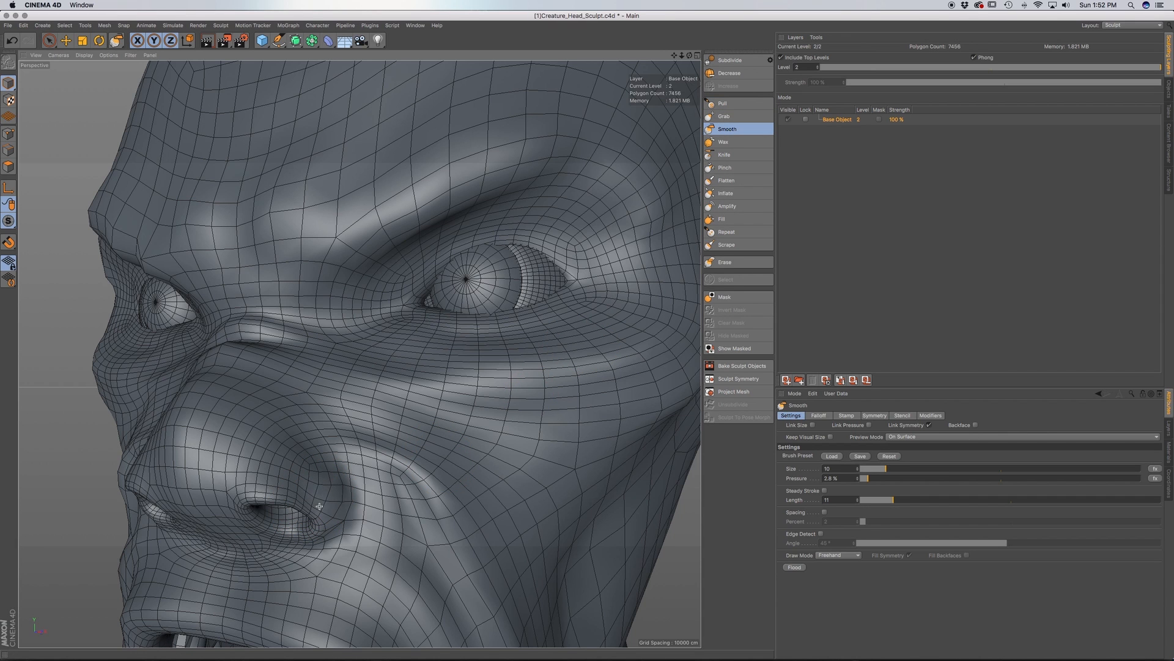
alt+drag(340, 518, 355, 556)
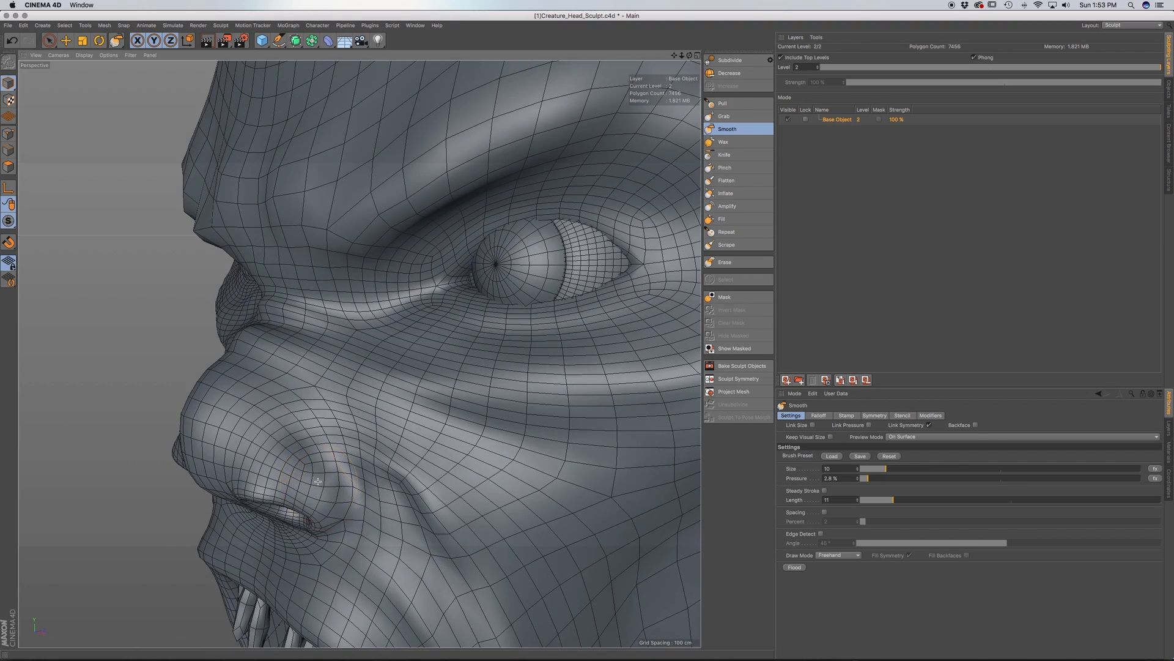
alt+drag(300, 469, 288, 497)
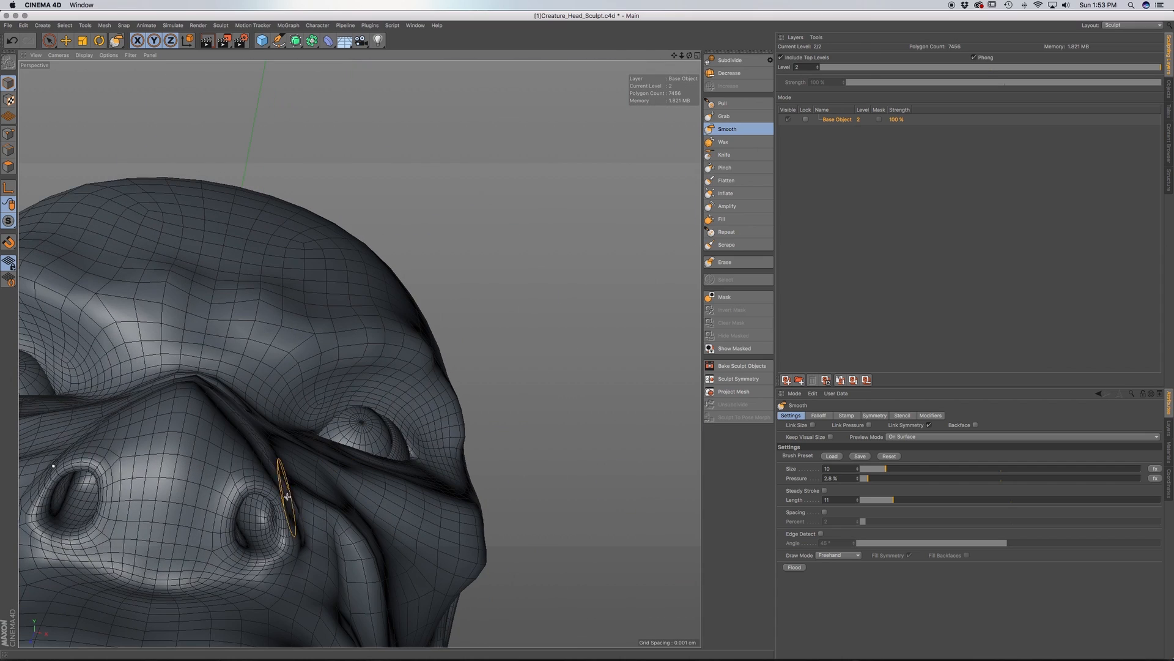
alt+drag(225, 526, 222, 562)
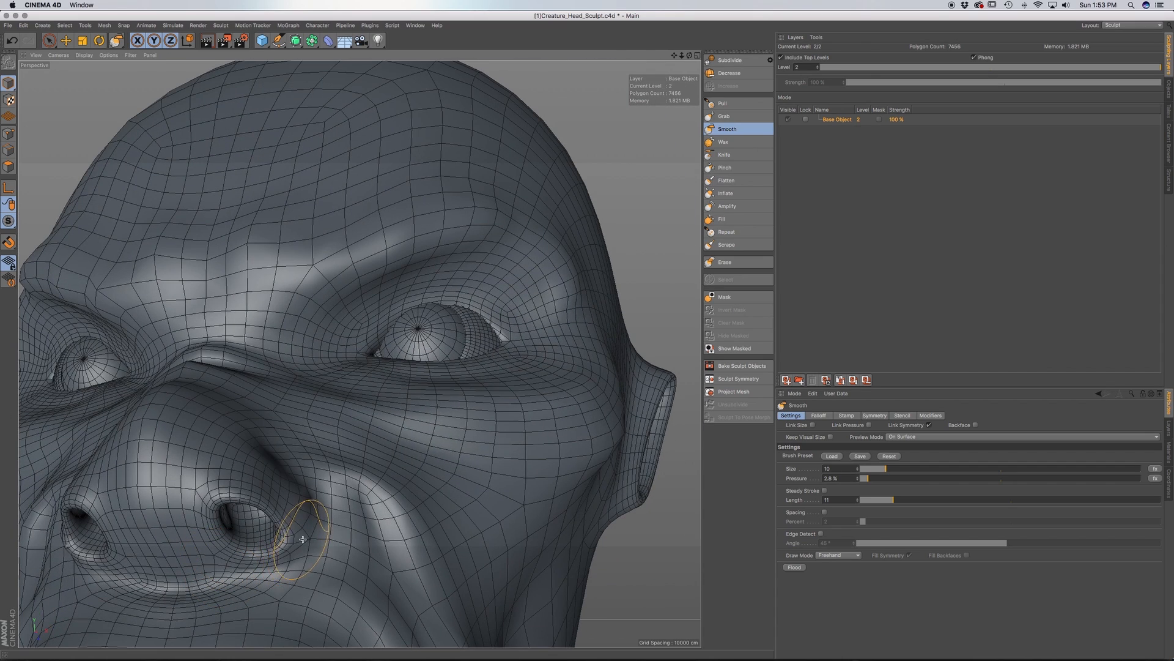
alt+drag(303, 539, 354, 349)
mouse_move(262, 427)
alt+mouse_down()
mouse_move(292, 459)
mouse_move(279, 480)
mouse_move(275, 456)
mouse_move(320, 460)
alt+mouse_up()
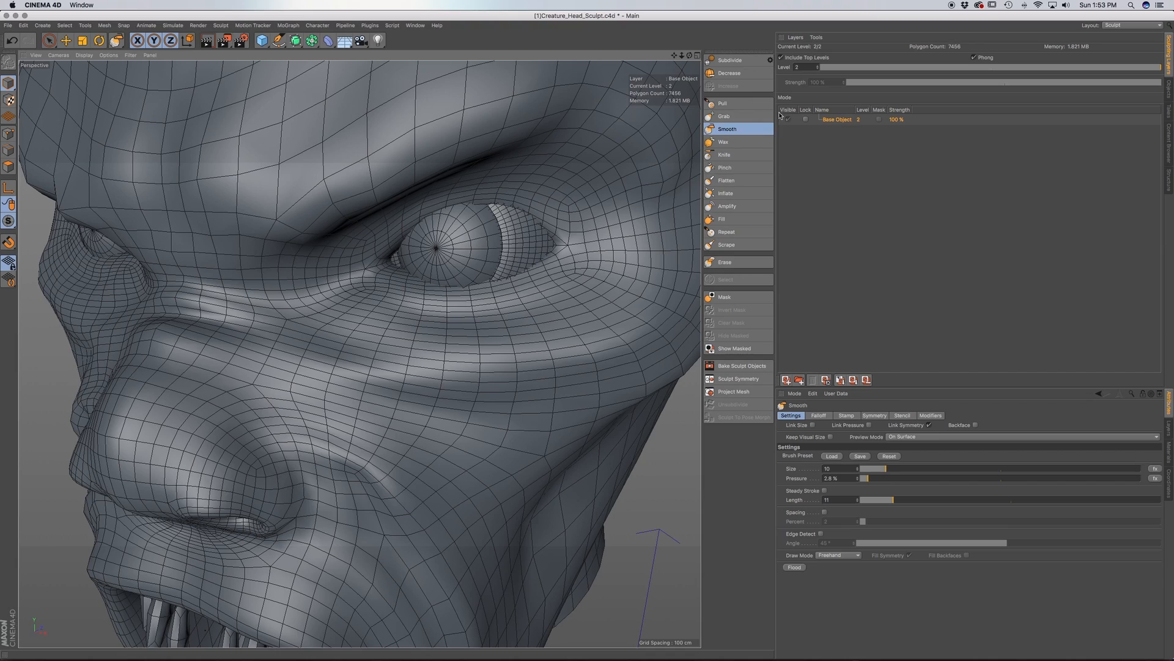
Build up the upper eyelid from the inner to the outer eye corner with the Pull brush at size 7
click(750, 105)
alt+drag(326, 452, 261, 423)
alt+drag(509, 356, 472, 427)
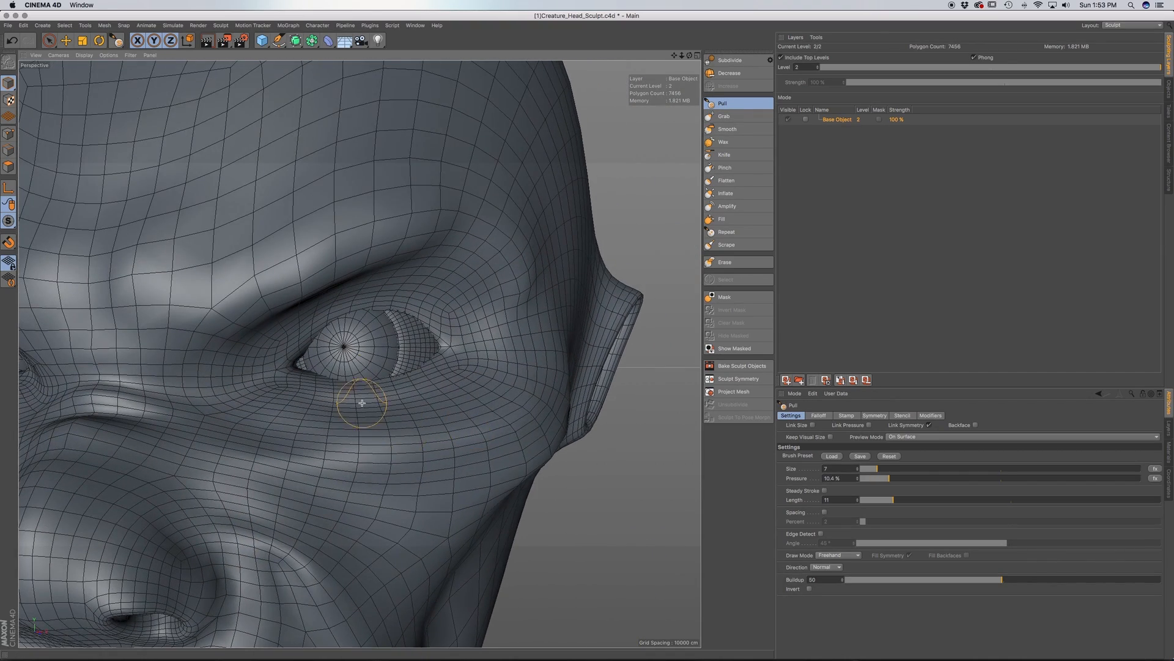
scroll(335, 392, up, 5)
alt+drag(312, 391, 304, 375)
alt+middle_drag(300, 390, 250, 480)
alt+drag(263, 428, 248, 388)
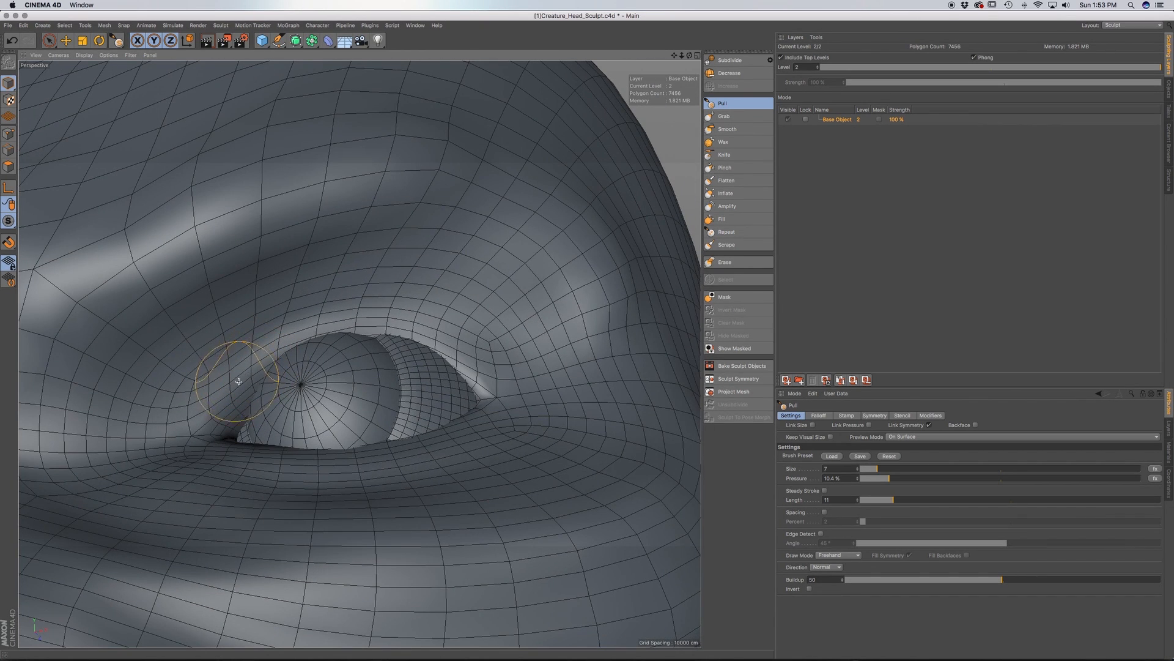
mouse_move(243, 380)
mouse_down()
mouse_move(287, 333)
mouse_move(422, 330)
mouse_move(463, 348)
mouse_up()
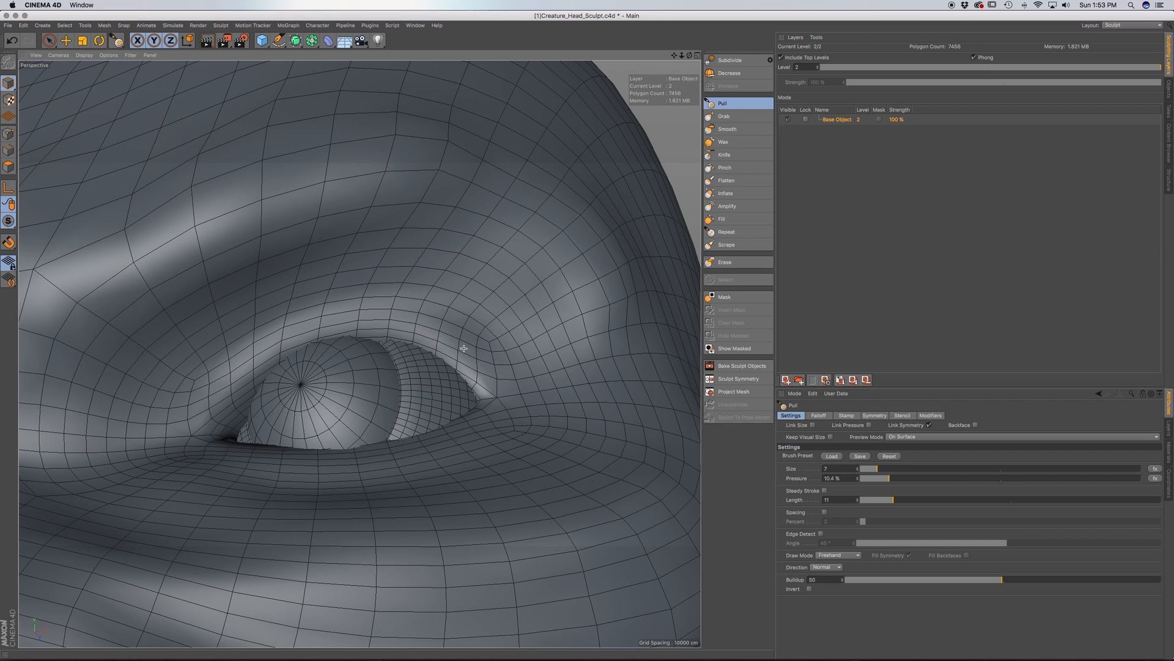
Build up the lower eyelid and reinforce the upper lid's rim with Pull brush strokes along the eye opening
mouse_move(241, 446)
mouse_down()
mouse_move(320, 458)
mouse_move(479, 422)
mouse_move(472, 453)
mouse_move(406, 479)
mouse_up()
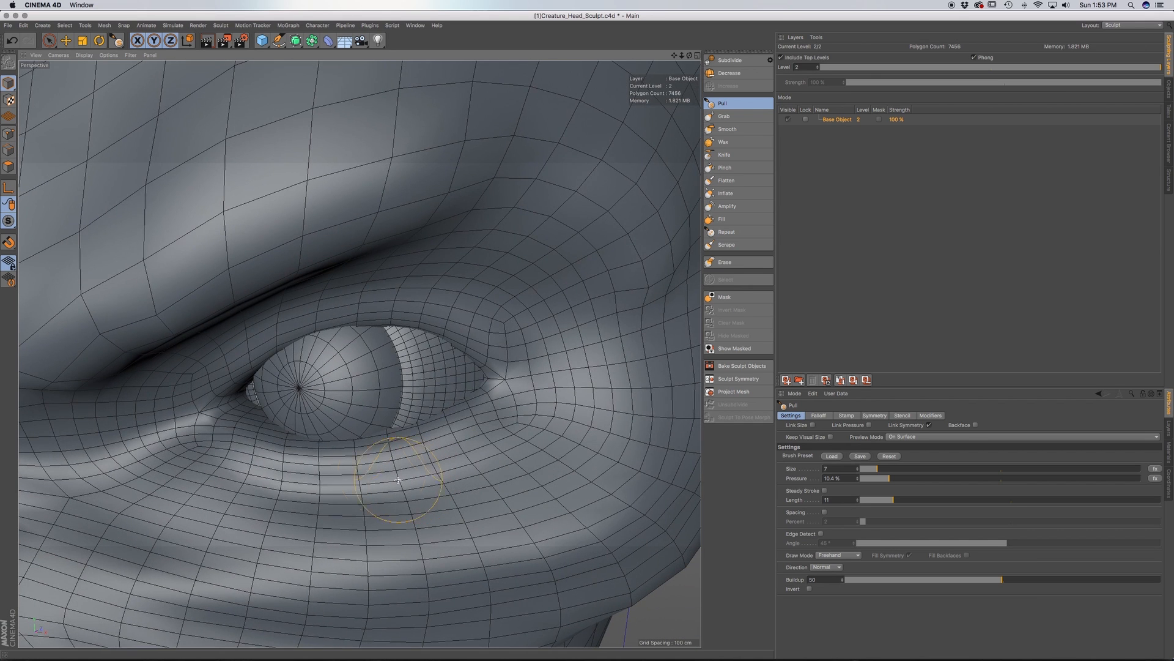
mouse_move(255, 367)
mouse_down()
mouse_move(299, 338)
mouse_move(452, 325)
mouse_up()
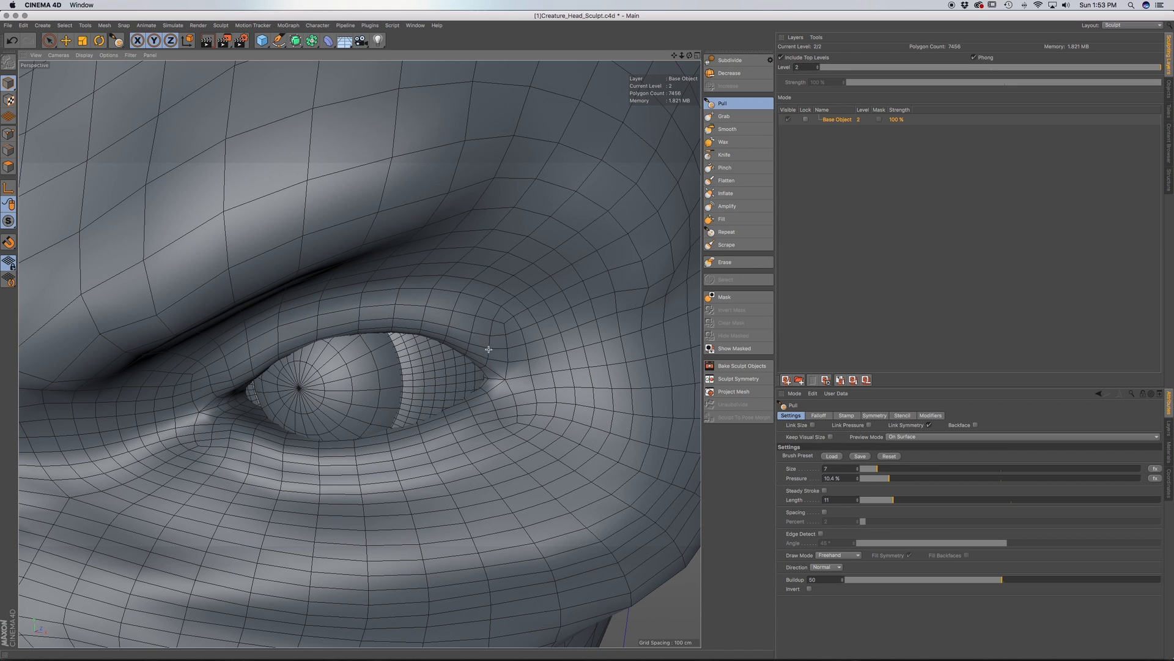
mouse_move(490, 408)
mouse_down()
mouse_move(422, 435)
mouse_move(285, 453)
mouse_up()
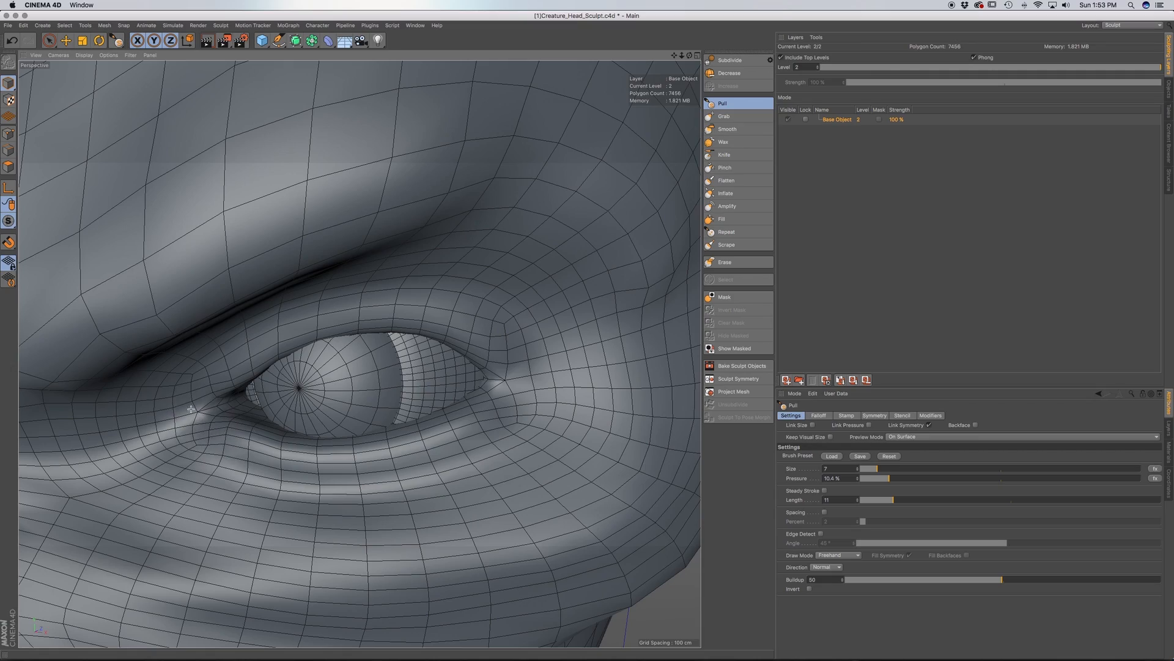
Define the outer fold below the eye, from the temple side down along the cheekbone, with the Pull brush
scroll(193, 403, down, 10)
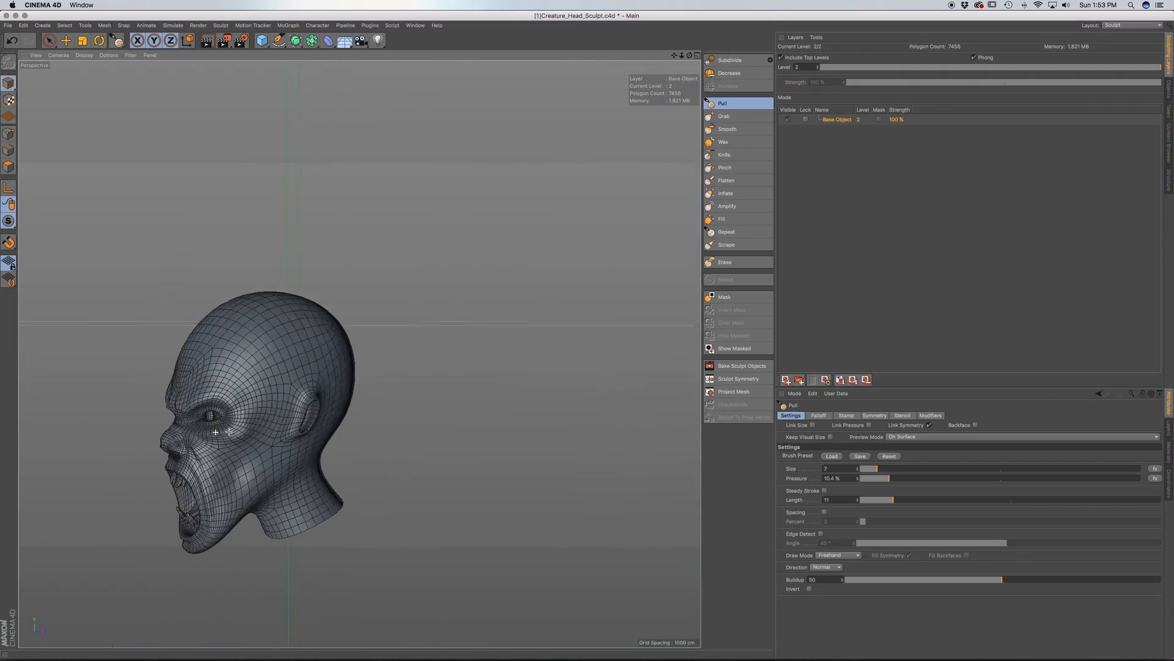
alt+drag(229, 431, 237, 433)
scroll(209, 427, up, 10)
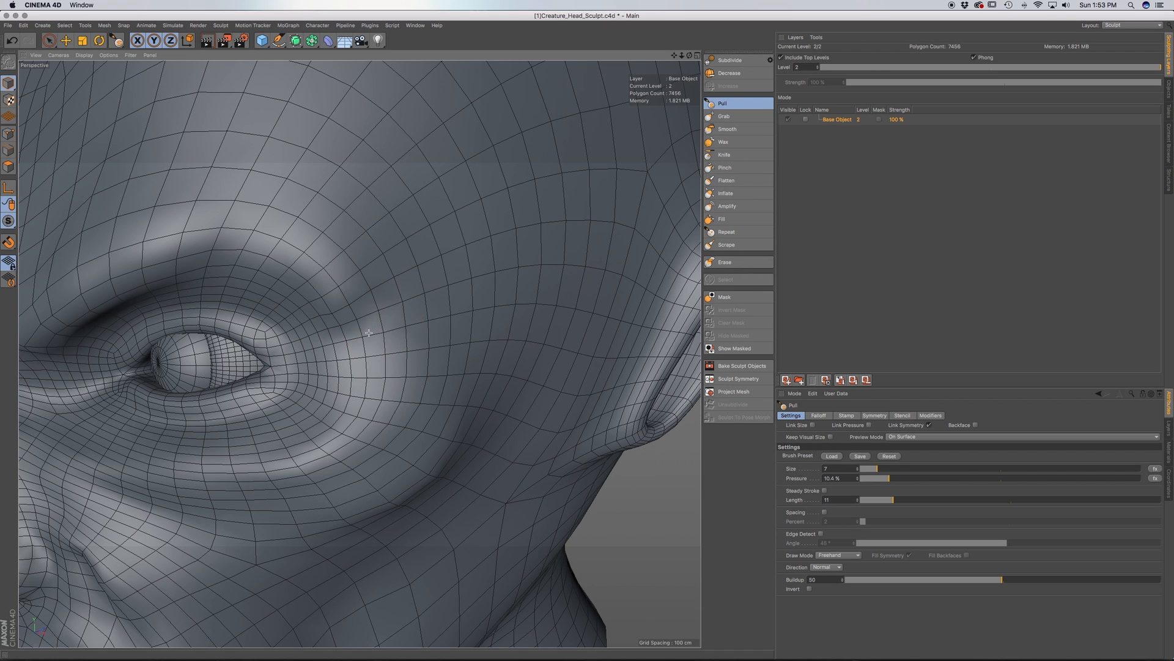
drag(426, 366, 415, 469)
drag(369, 514, 287, 519)
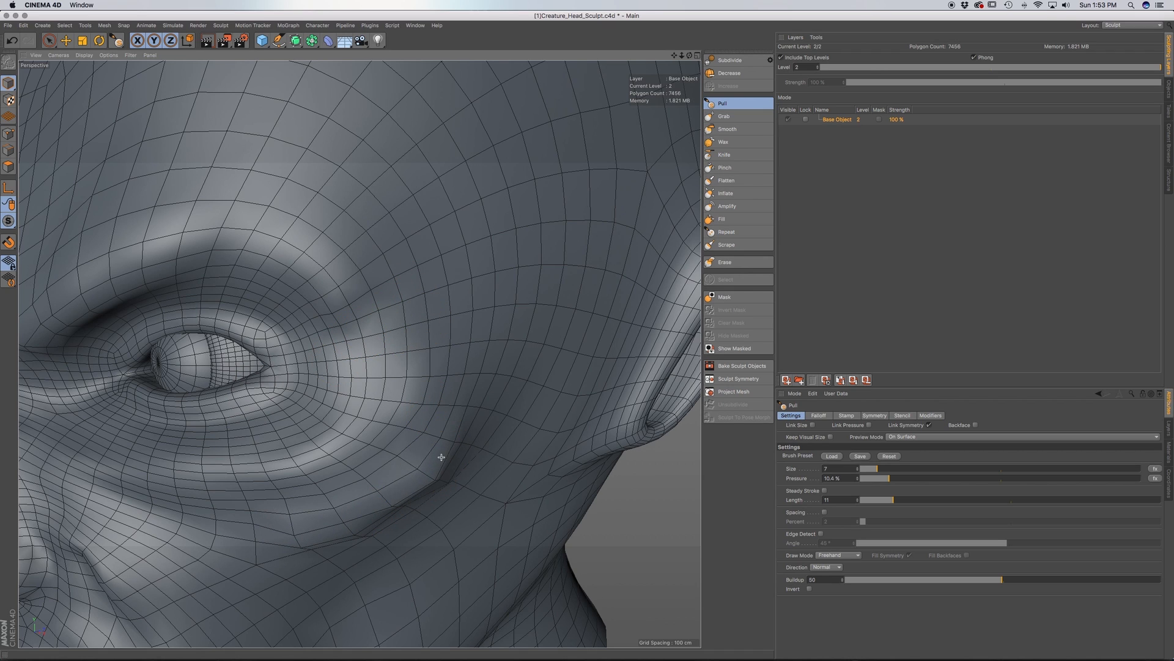
Raise a ridge along the front rim of the ear with the Pull brush at size 7
scroll(430, 480, down, 10)
alt+drag(420, 477, 487, 439)
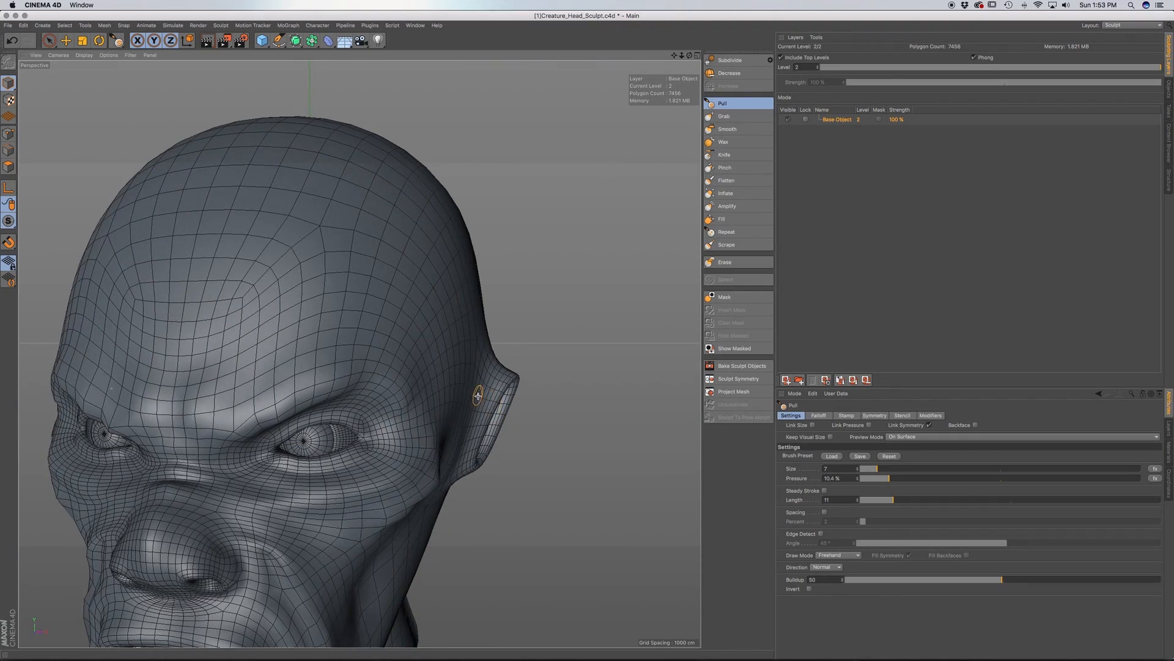
alt+drag(478, 396, 476, 413)
scroll(490, 398, up, 5)
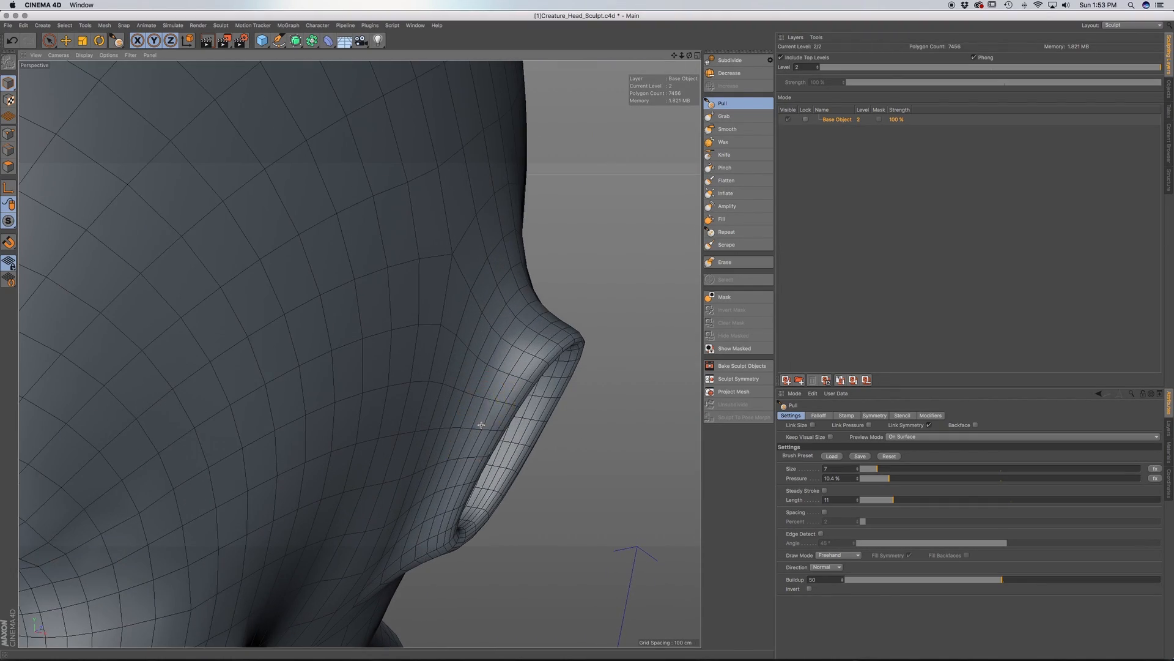
drag(523, 342, 480, 435)
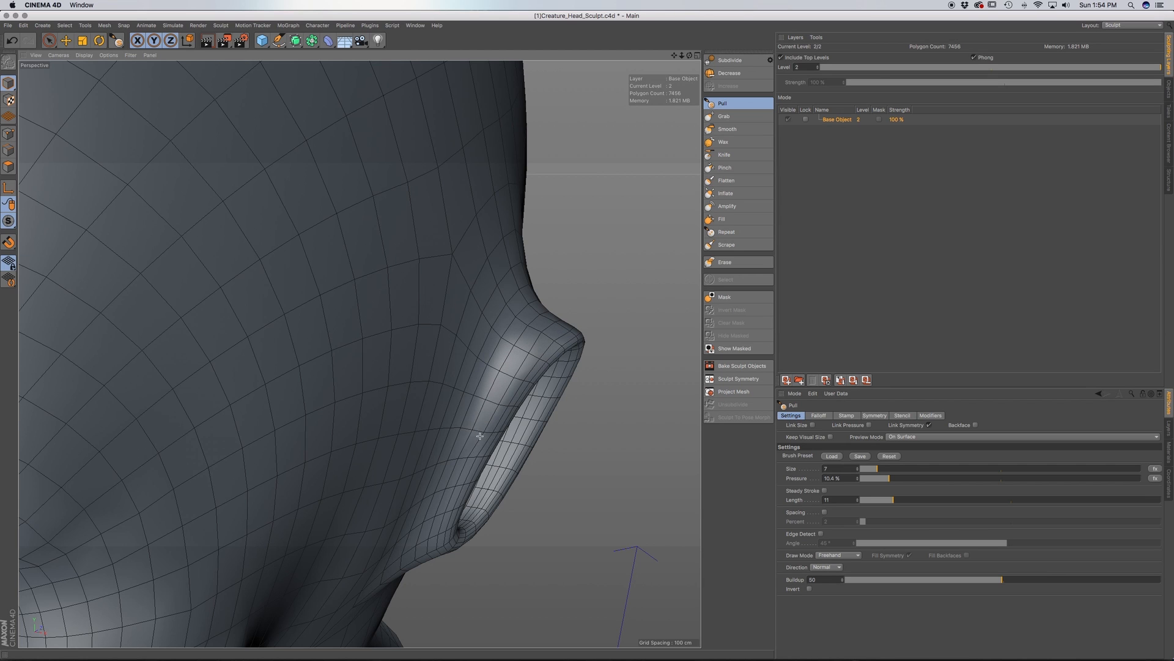
alt+drag(447, 506, 459, 472)
alt+middle_drag(458, 472, 375, 400)
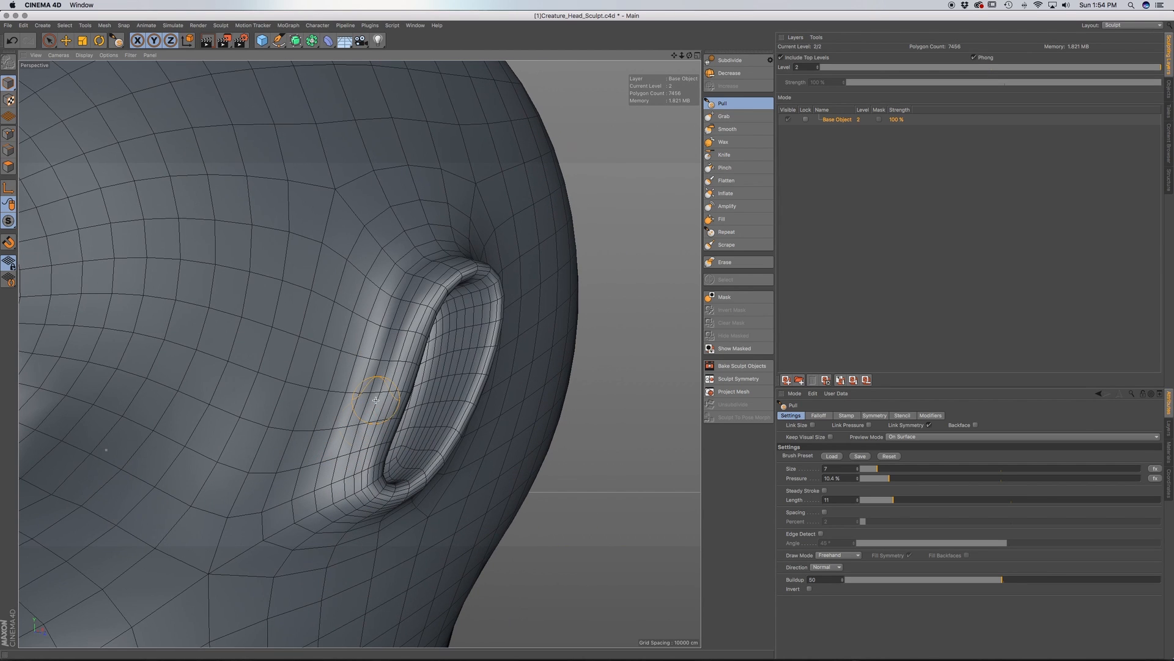
drag(392, 384, 435, 293)
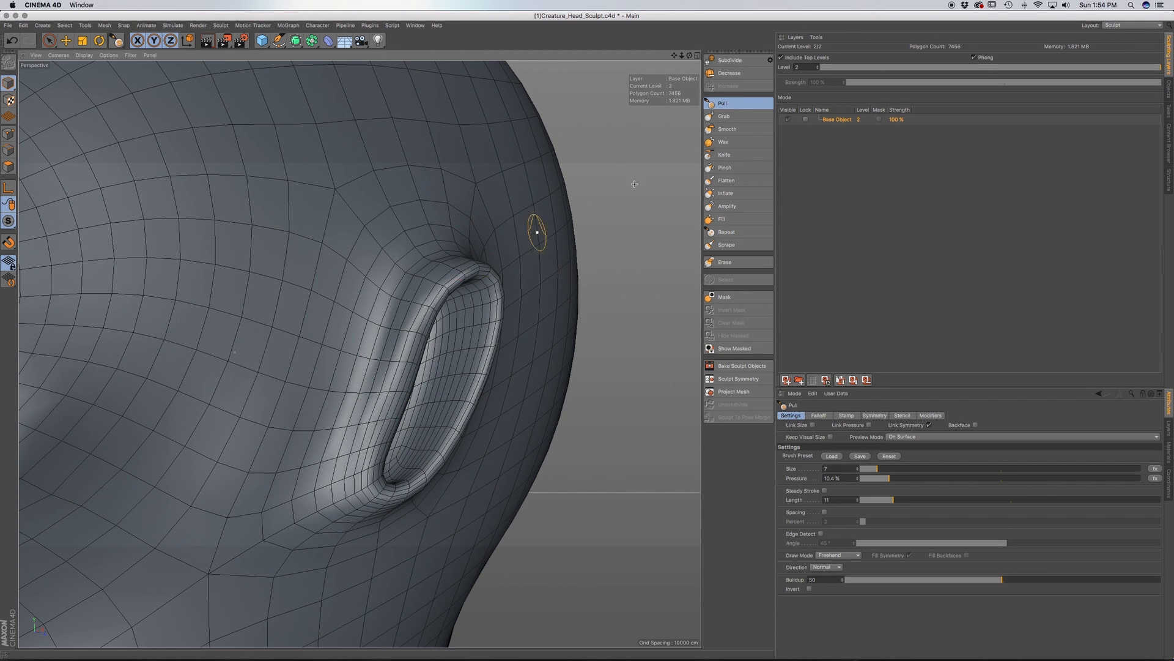
Reshape the ear's upper tip, front edge and lower end with the Grab brush at size 47
click(740, 116)
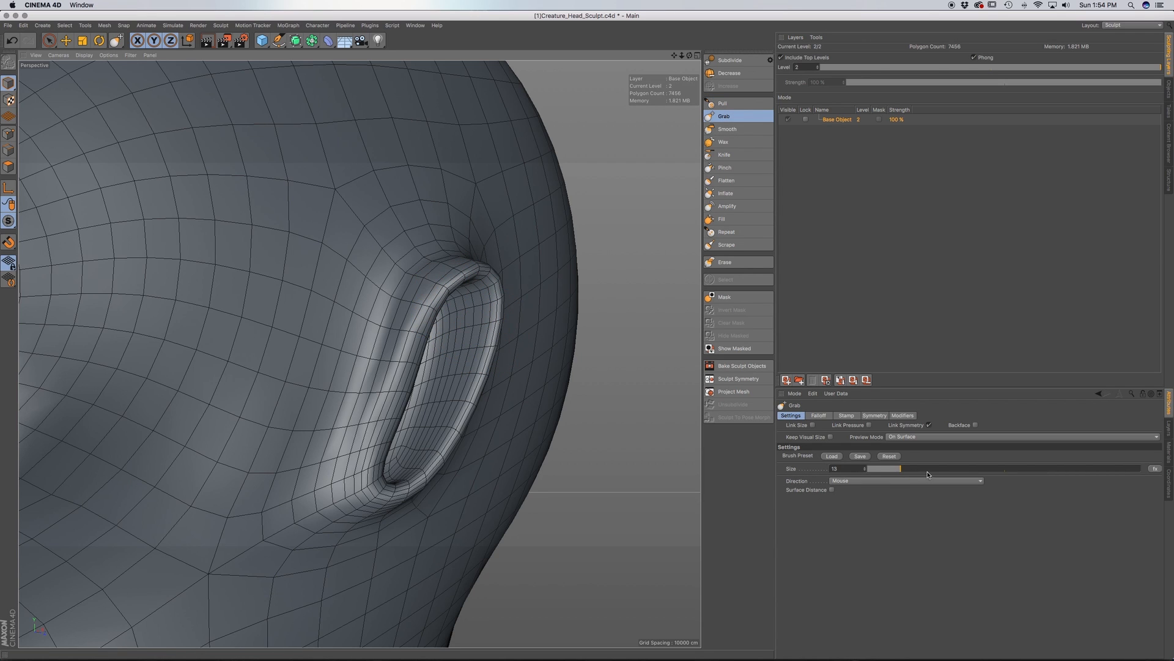
drag(927, 472, 962, 472)
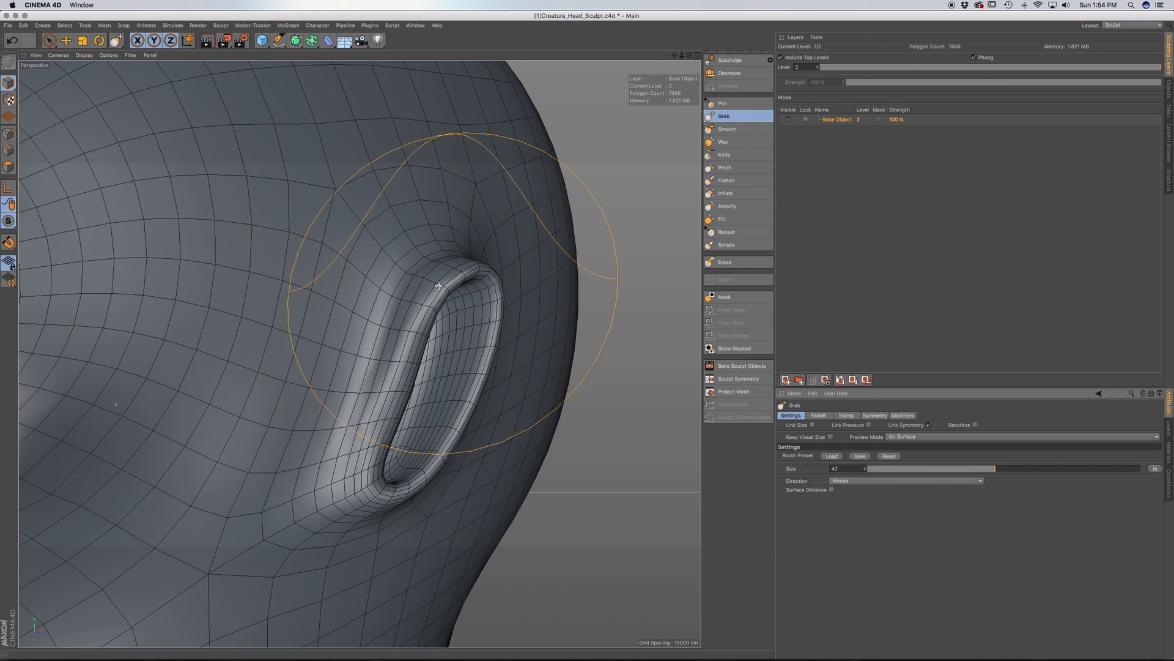
mouse_move(427, 299)
alt+mouse_down()
mouse_move(485, 321)
mouse_move(508, 309)
alt+mouse_up()
drag(466, 265, 477, 274)
drag(425, 413, 414, 414)
drag(368, 483, 375, 477)
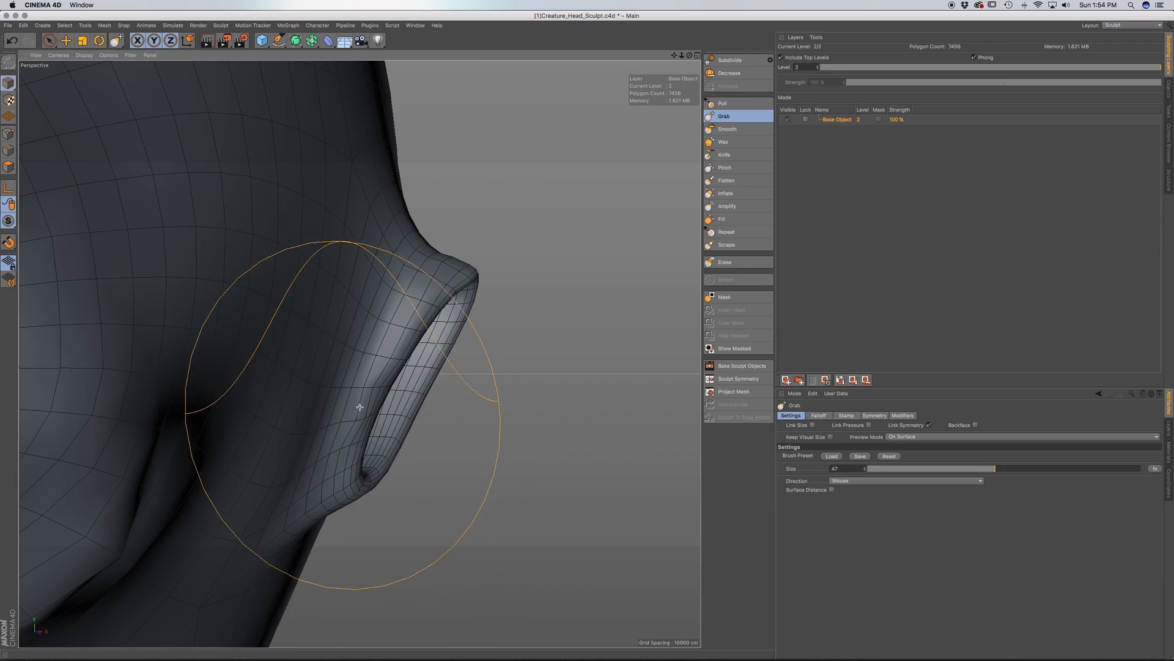
alt+drag(359, 414, 304, 412)
drag(381, 403, 391, 398)
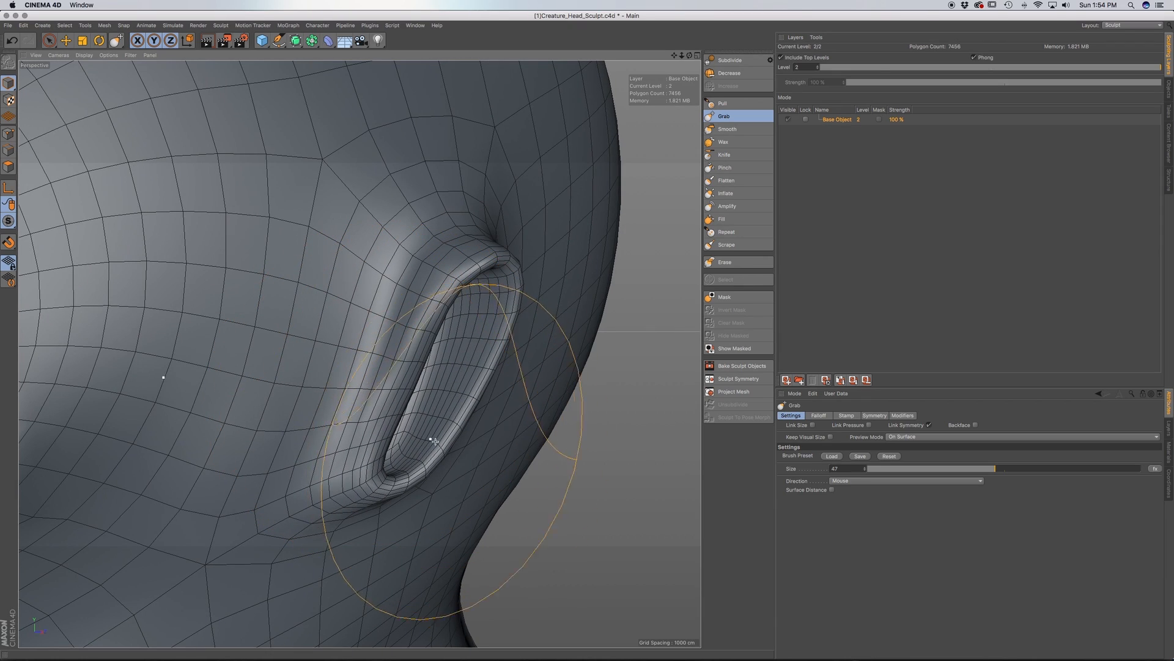
drag(419, 448, 416, 444)
mouse_move(498, 267)
mouse_down()
mouse_move(507, 271)
mouse_move(357, 301)
mouse_move(511, 298)
mouse_up()
Pull the ear's upper tip outward and reshape its outer edge with the Grab brush at size 47
scroll(478, 288, down, 5)
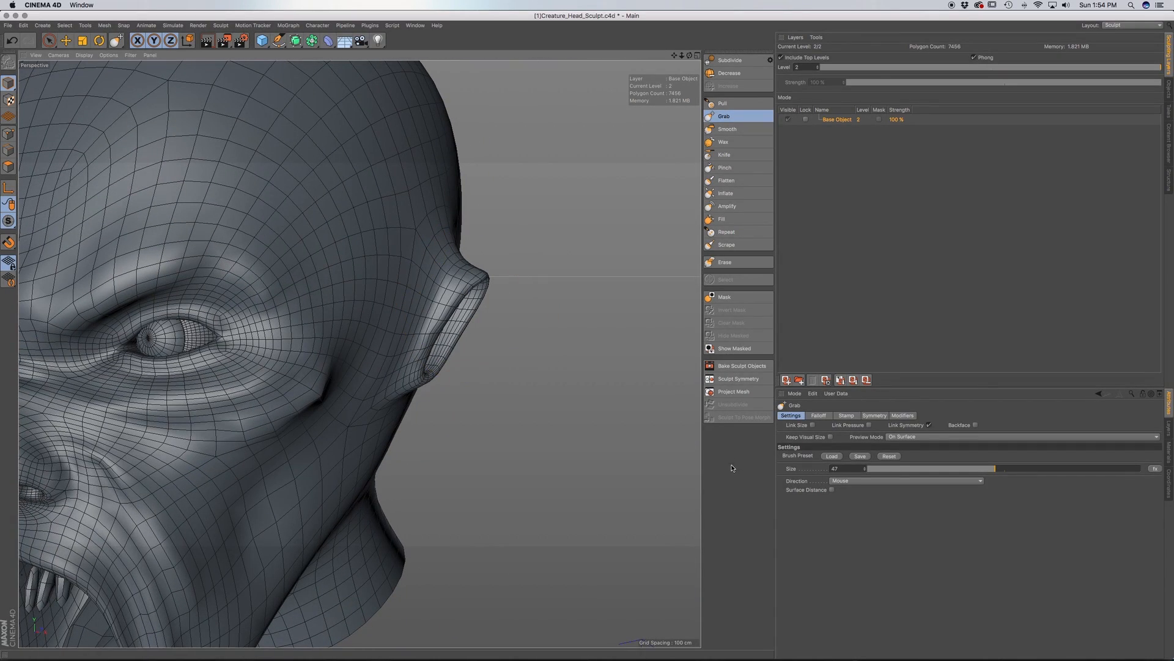
click(727, 128)
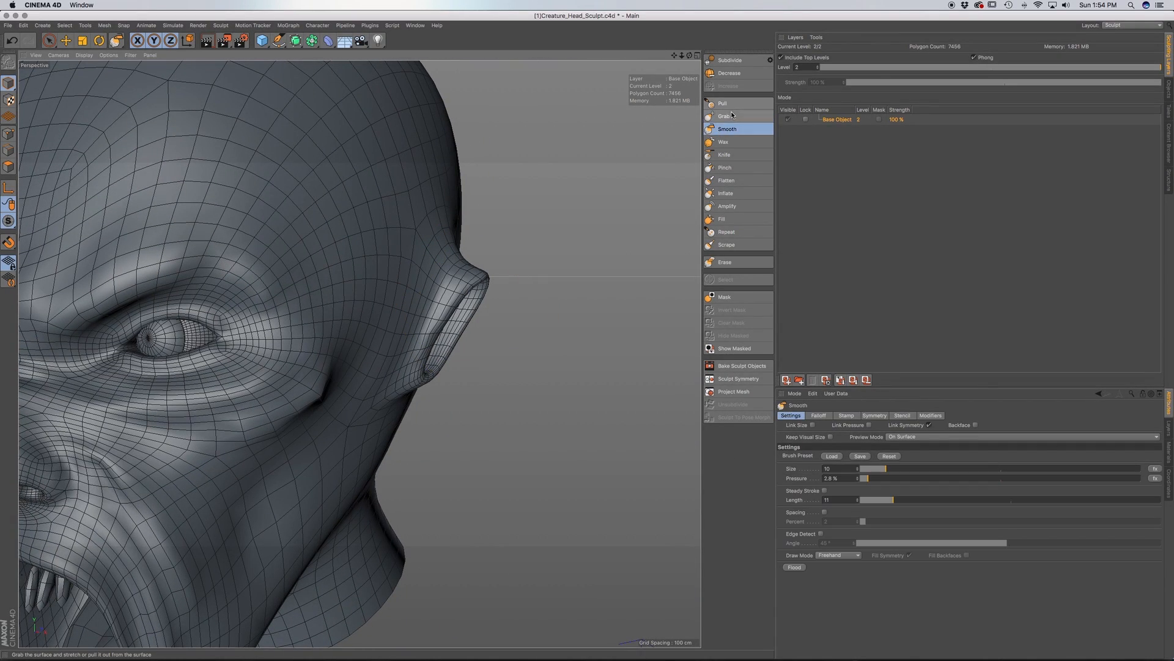
click(728, 116)
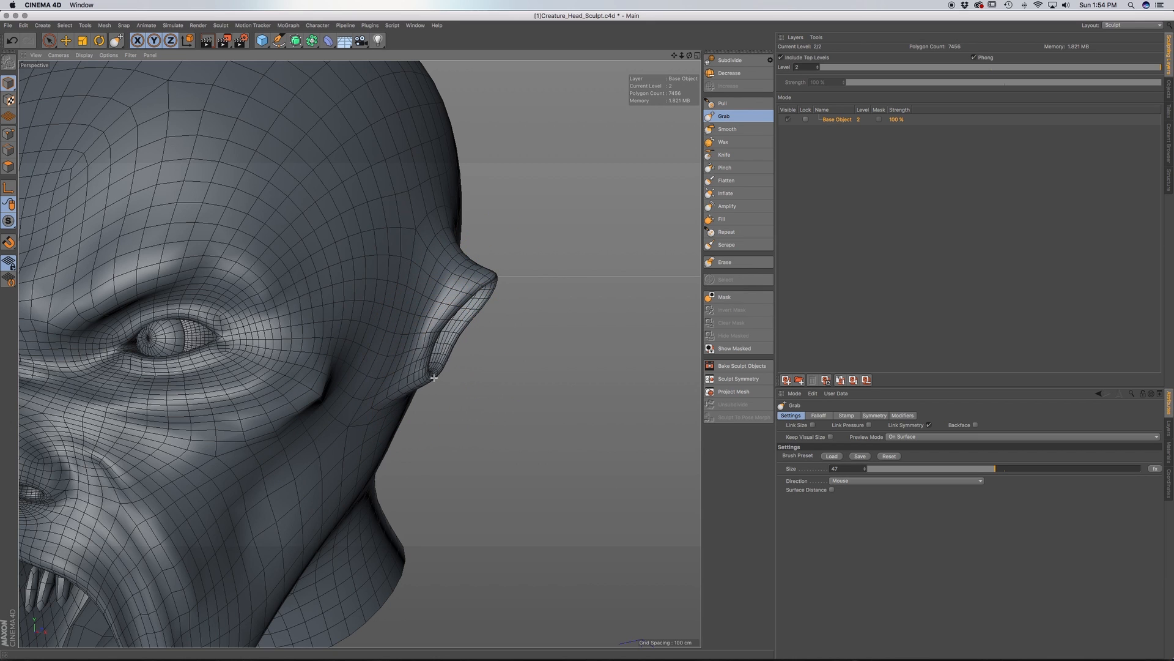
alt+drag(434, 378, 415, 331)
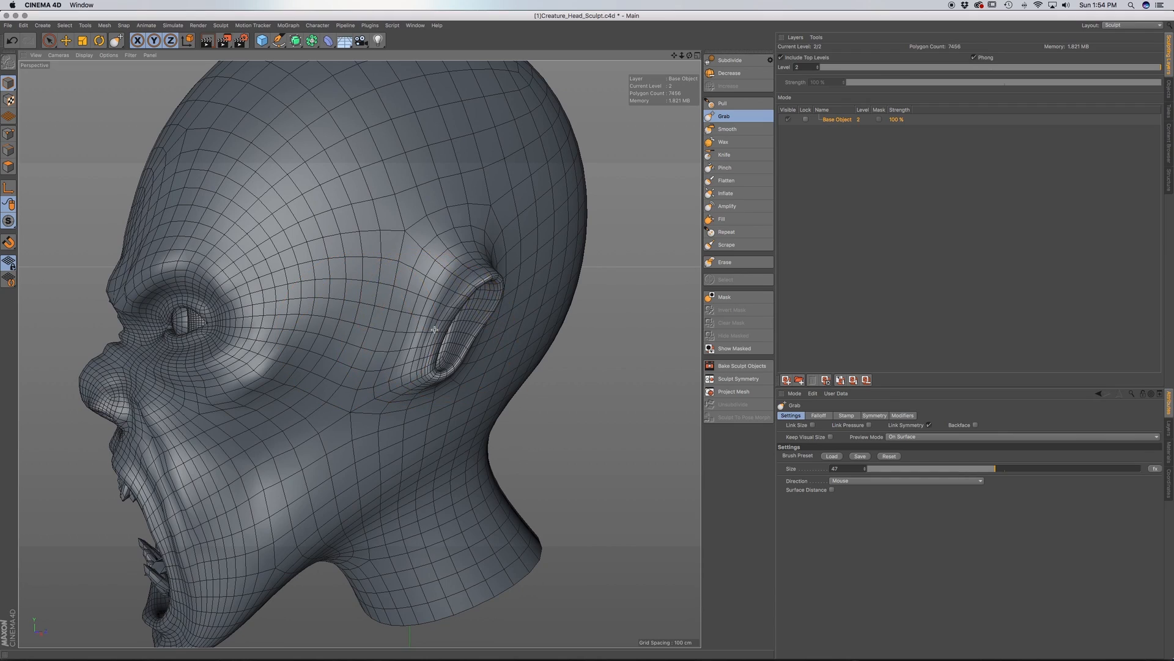
alt+drag(491, 276, 505, 279)
alt+middle_drag(504, 279, 474, 314)
alt+drag(473, 313, 474, 315)
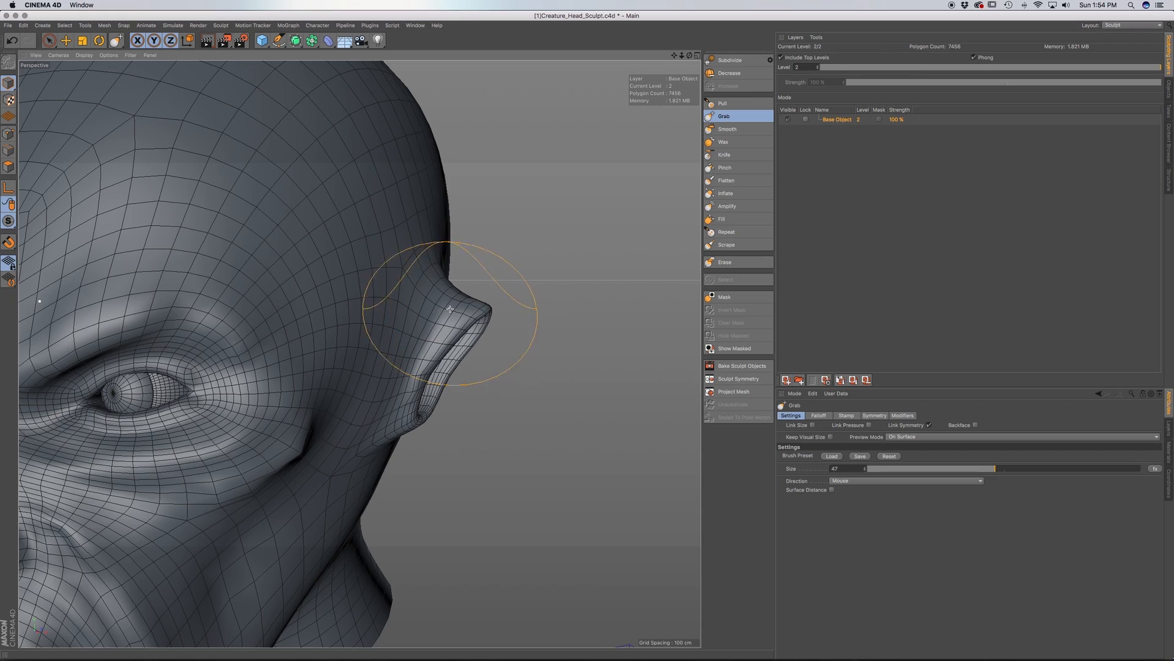
Sculpt a hollow beneath the jaw, just behind the chin, with the Pull brush at size 24
mouse_move(431, 302)
alt+mouse_down()
mouse_move(354, 312)
mouse_move(352, 325)
alt+mouse_up()
alt+middle_drag(371, 398, 360, 303)
alt+drag(321, 444, 291, 429)
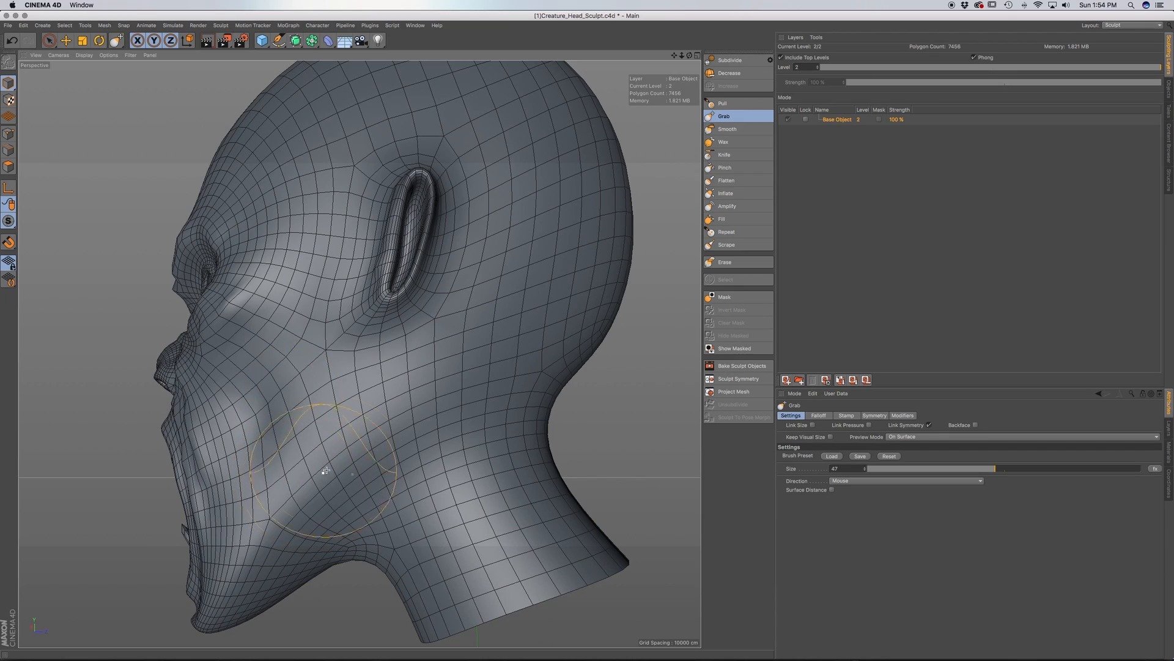
alt+drag(330, 468, 294, 479)
mouse_move(373, 515)
alt+mouse_down()
mouse_move(355, 532)
mouse_move(343, 524)
mouse_move(361, 489)
mouse_move(351, 471)
mouse_move(324, 522)
alt+mouse_up()
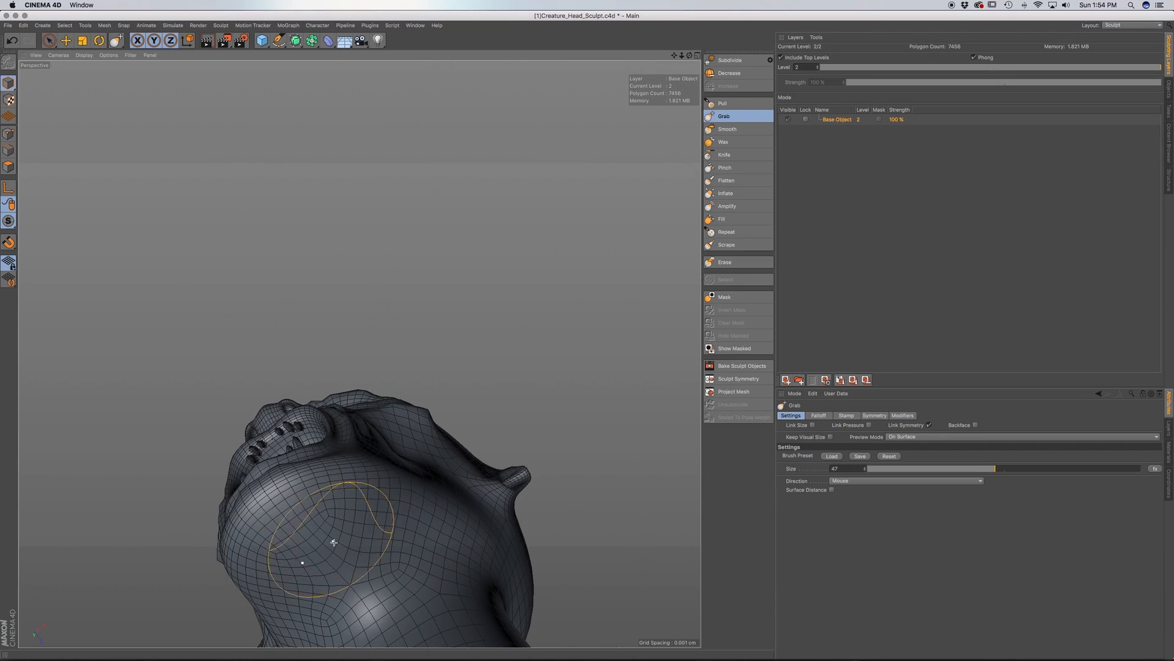
mouse_move(325, 559)
alt+mouse_down()
mouse_move(330, 538)
mouse_move(357, 524)
mouse_move(333, 489)
mouse_move(464, 379)
alt+mouse_up()
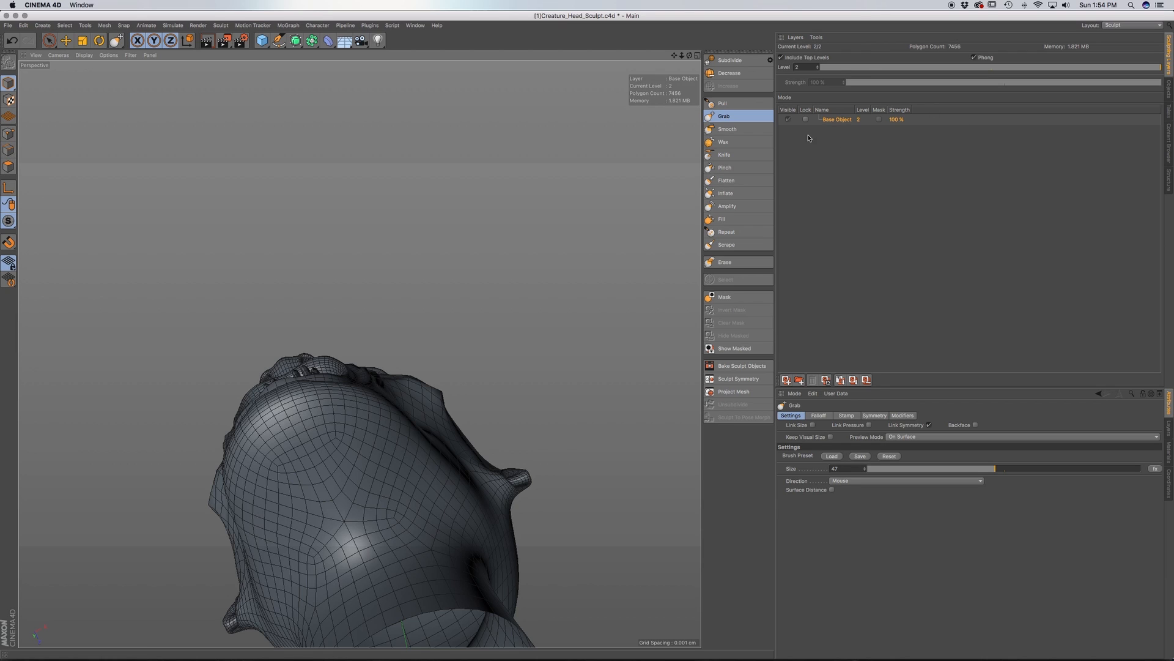
click(734, 103)
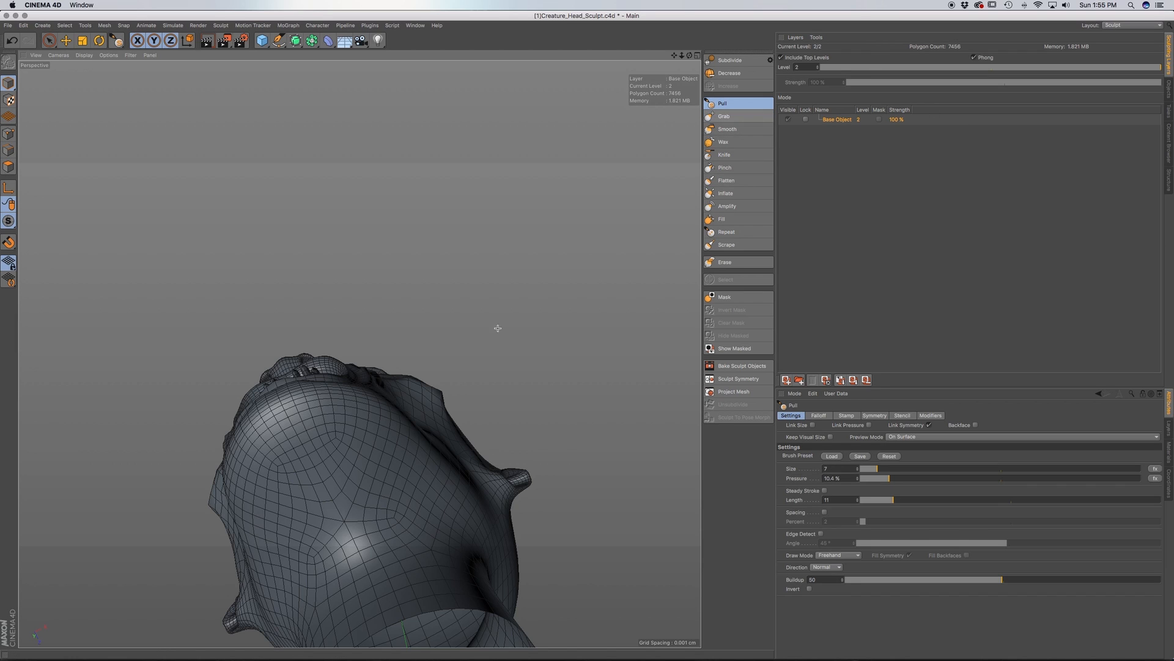
click(922, 469)
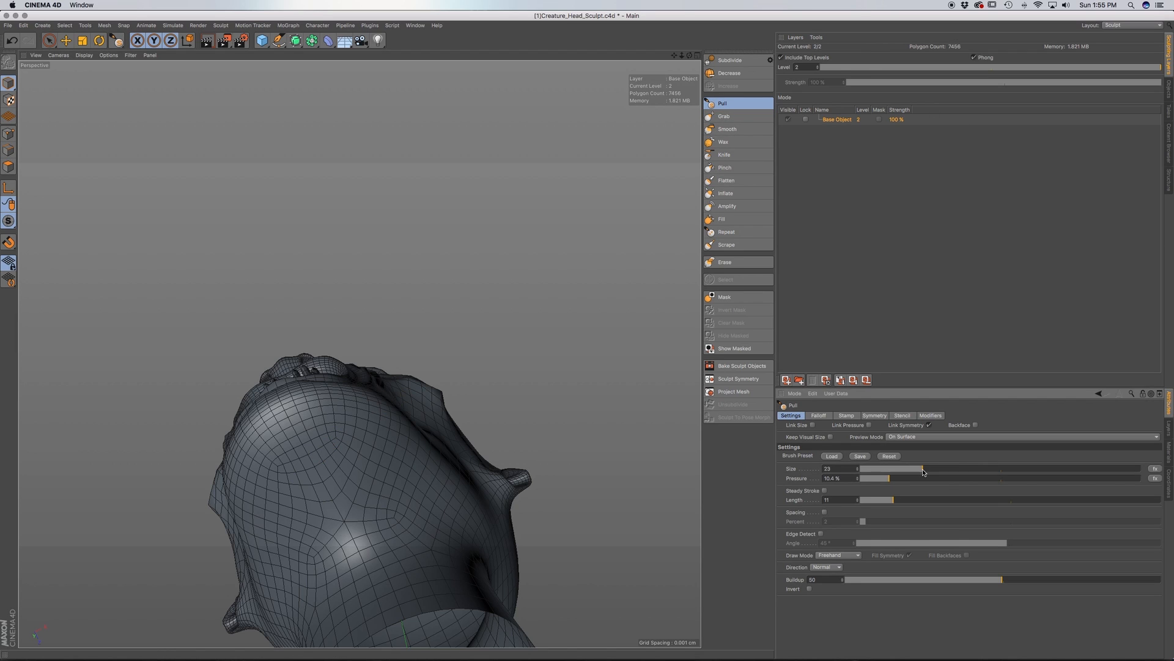
scroll(309, 457, up, 3)
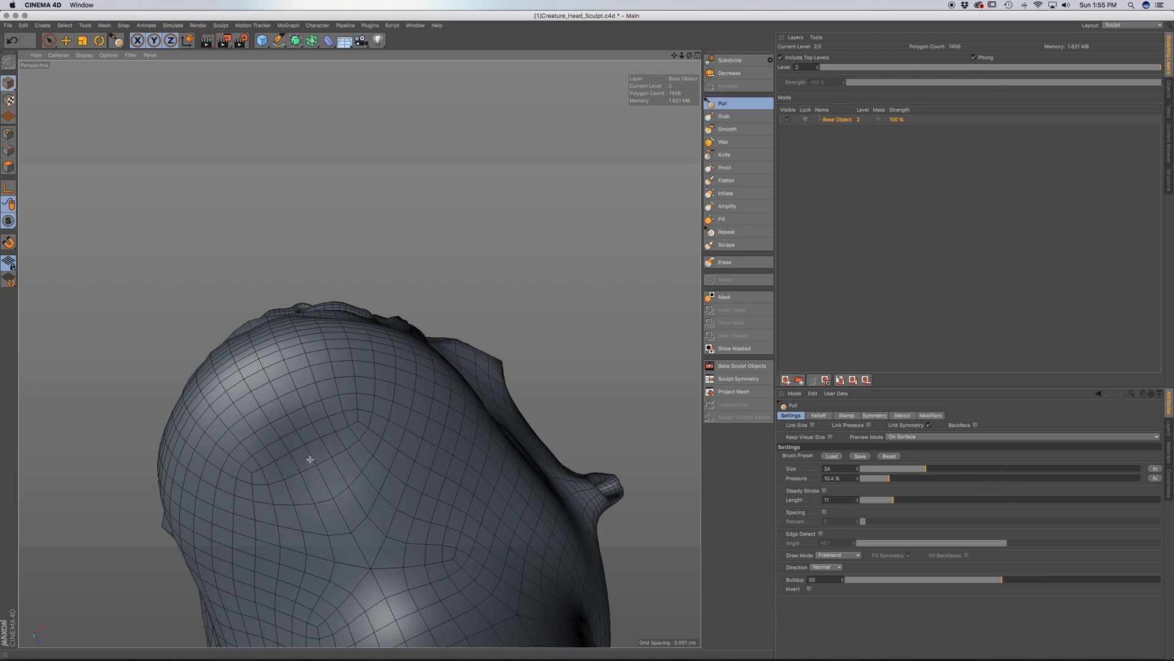
mouse_move(331, 492)
alt+mouse_down()
mouse_move(417, 509)
mouse_move(293, 524)
alt+mouse_up()
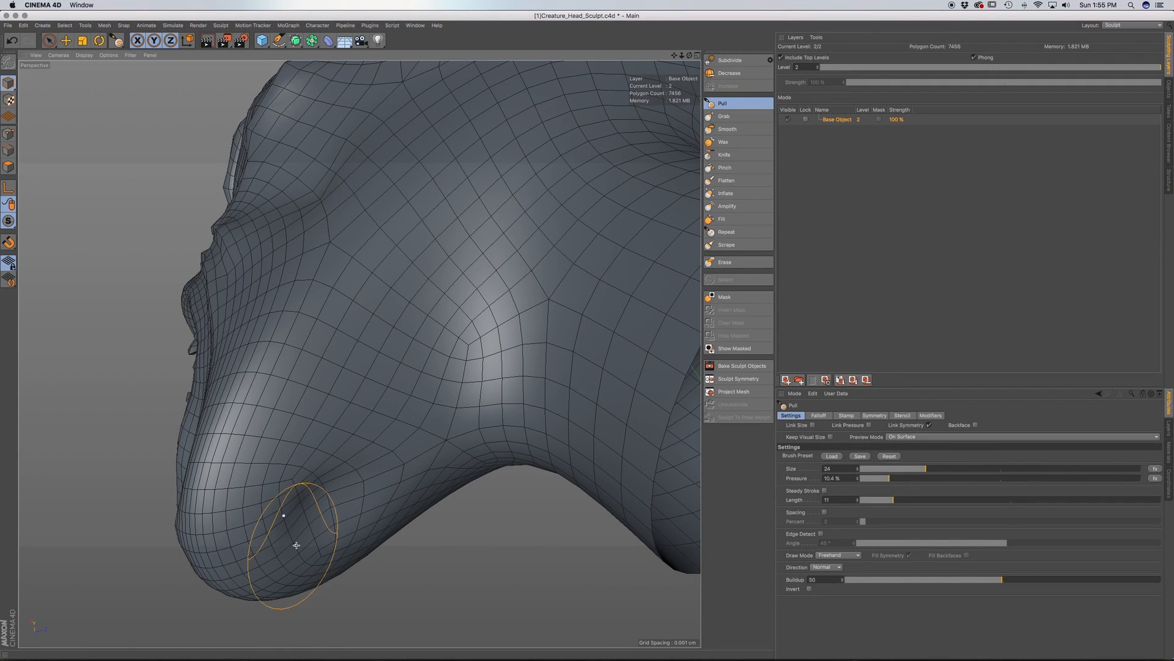
mouse_move(329, 486)
mouse_down()
mouse_move(307, 520)
mouse_move(343, 472)
mouse_move(453, 472)
mouse_move(484, 412)
mouse_move(314, 471)
mouse_up()
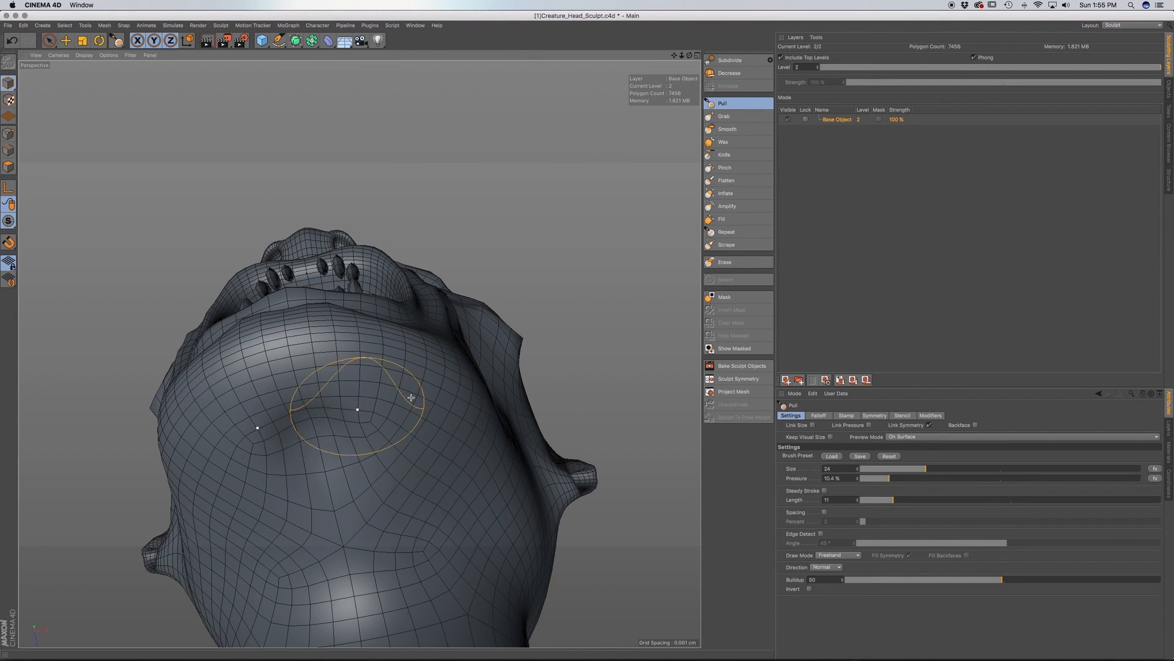
Soften the hollow under the chin and the surrounding jaw surface with the Smooth brush at size 33
click(728, 129)
alt+drag(542, 259, 279, 356)
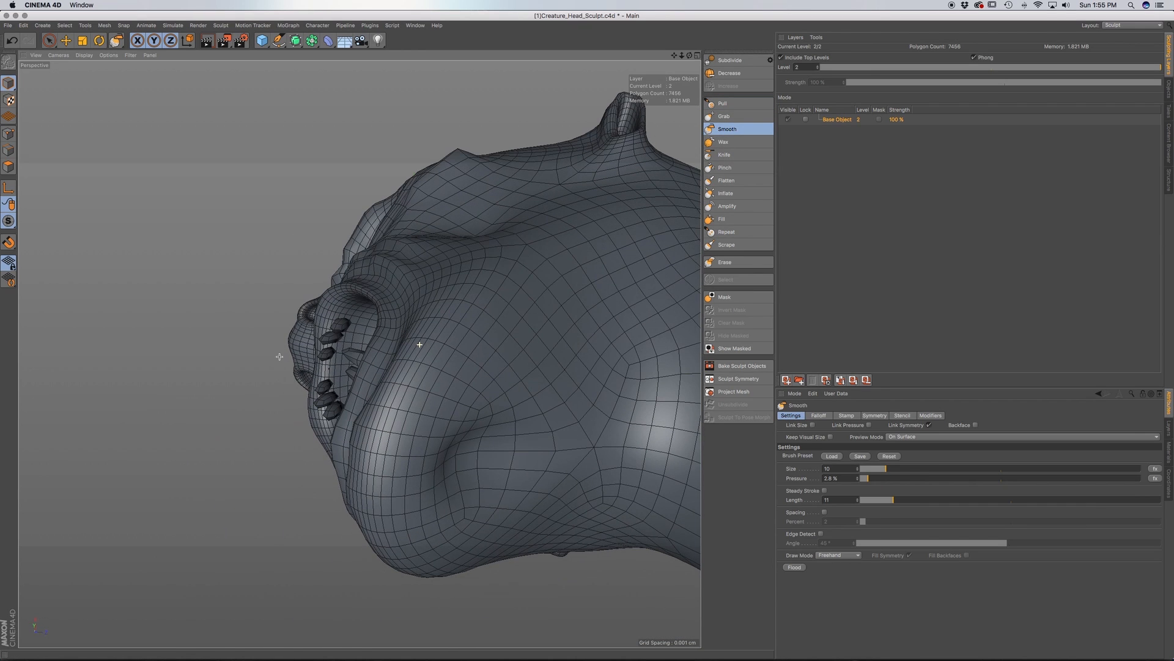
drag(927, 470, 944, 470)
alt+drag(493, 459, 332, 410)
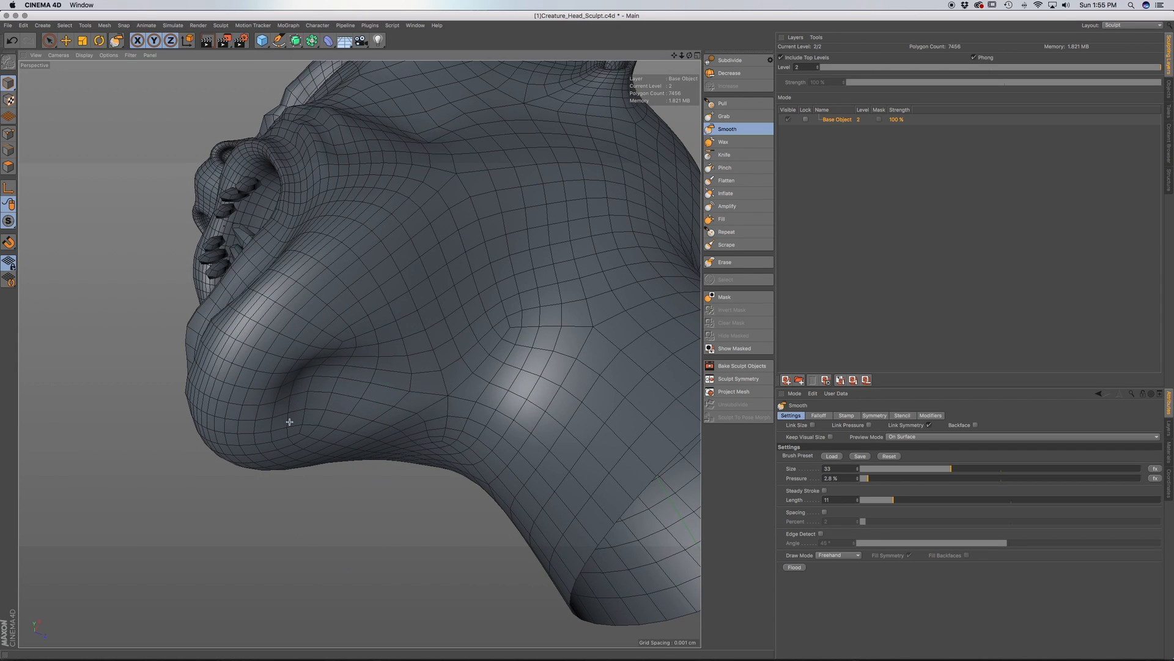
alt+drag(367, 379, 344, 418)
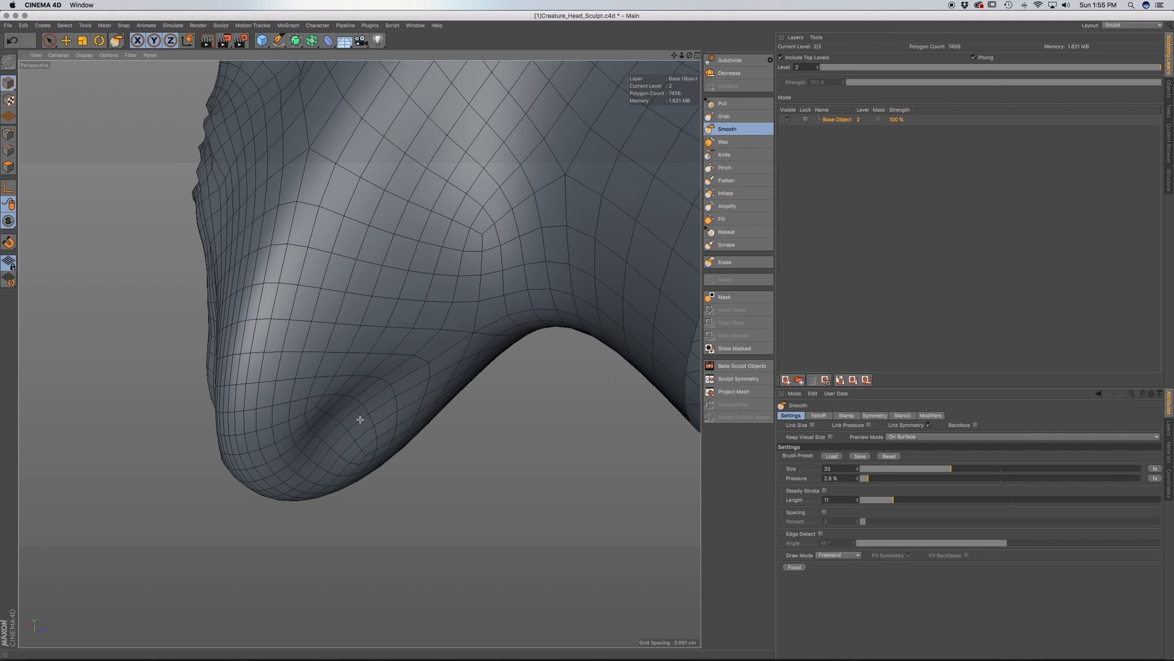
alt+middle_drag(320, 341, 310, 383)
alt+drag(296, 363, 391, 408)
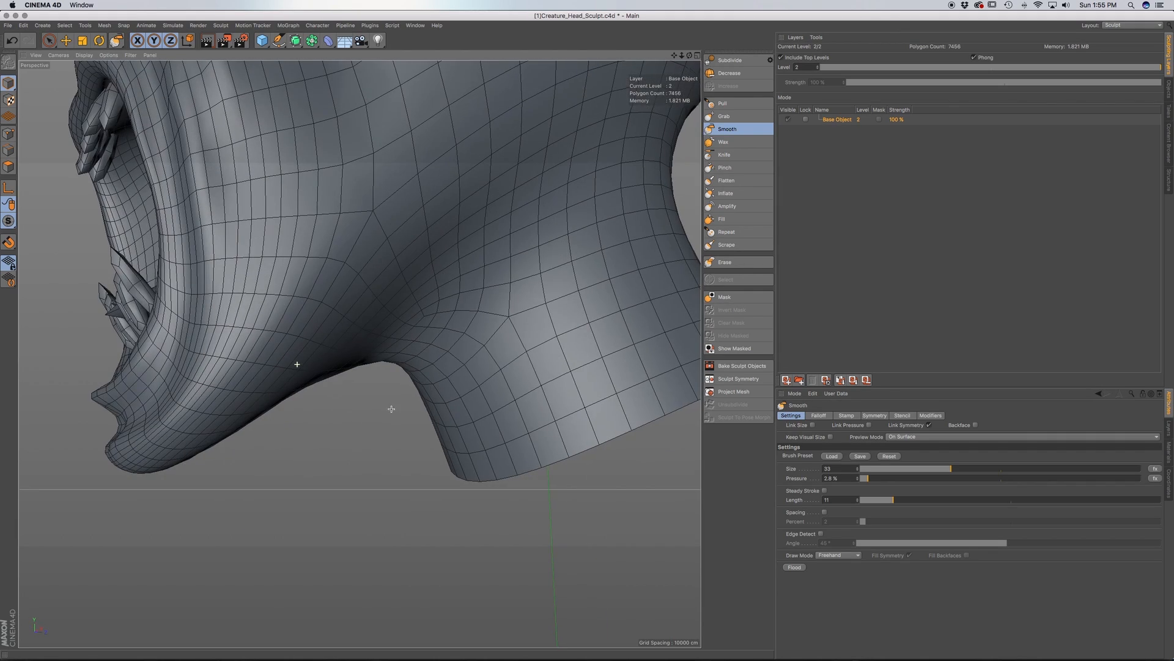
alt+middle_drag(300, 374, 388, 423)
alt+drag(349, 406, 432, 401)
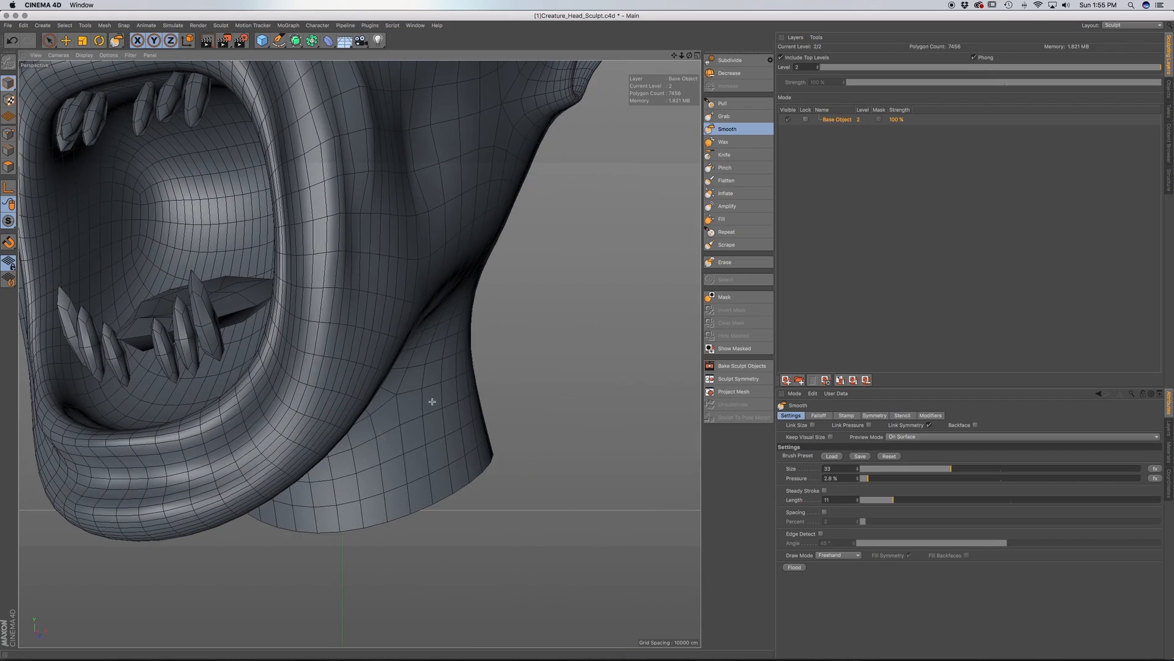
mouse_move(393, 336)
alt+mouse_down()
mouse_move(511, 362)
mouse_move(487, 369)
mouse_move(493, 346)
mouse_move(494, 424)
alt+mouse_up()
alt+drag(503, 303, 451, 312)
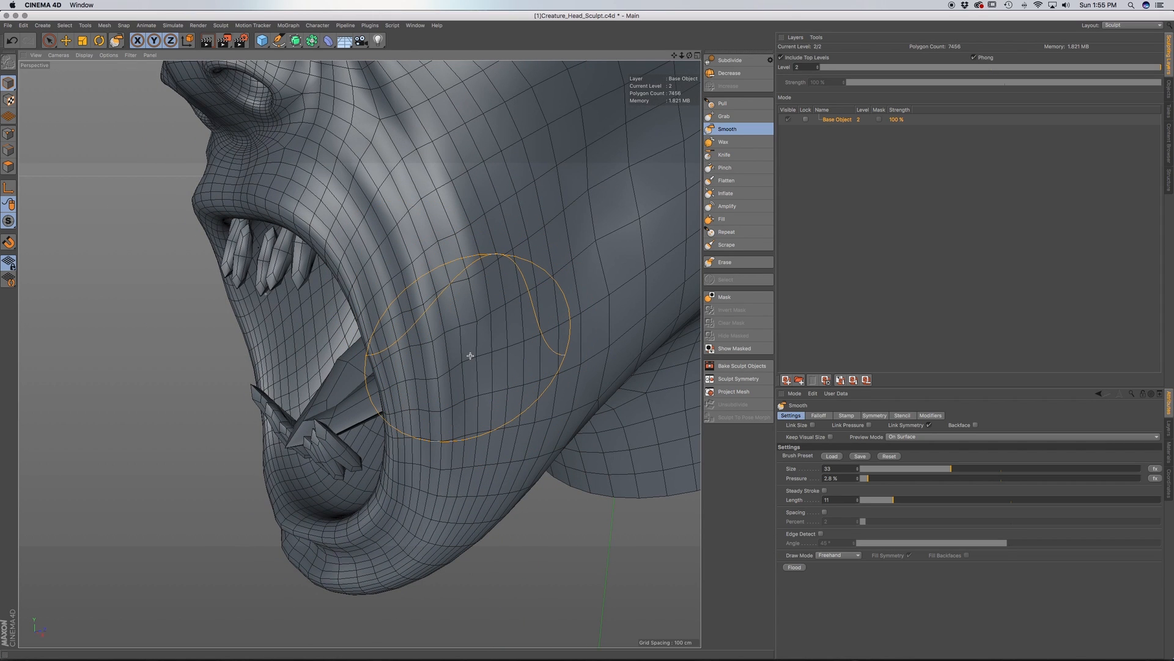
mouse_move(467, 349)
alt+mouse_down()
mouse_move(480, 318)
mouse_move(482, 362)
mouse_move(491, 311)
alt+mouse_up()
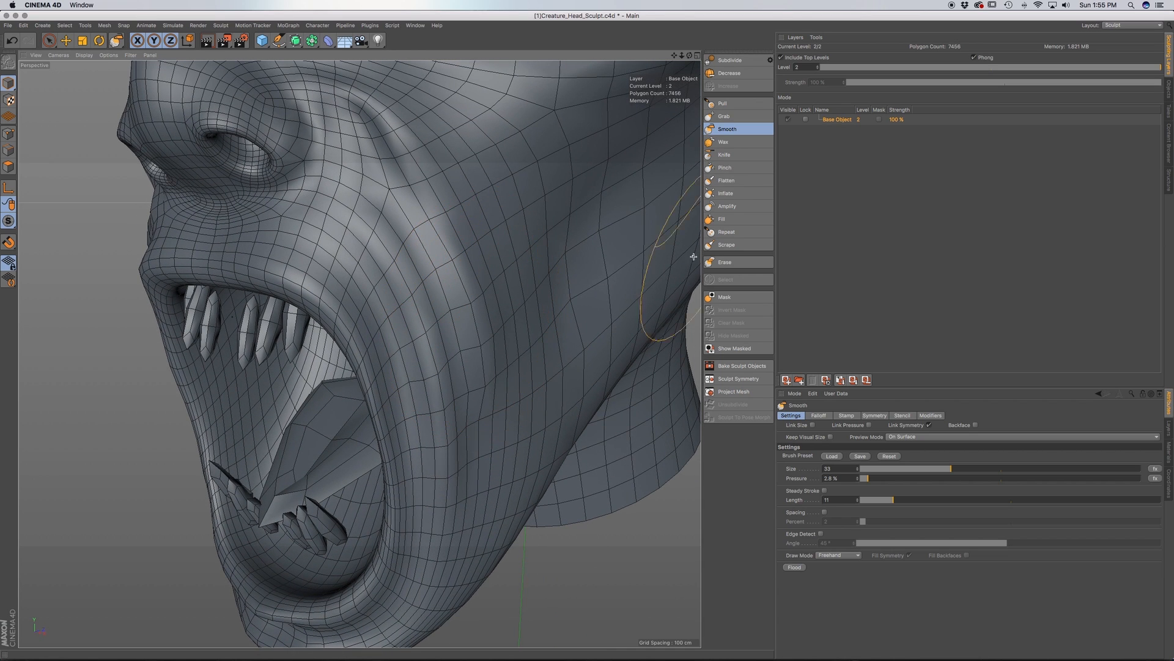
Build up the upper lip on both sides below the nostrils with the Pull brush at size 5
click(724, 104)
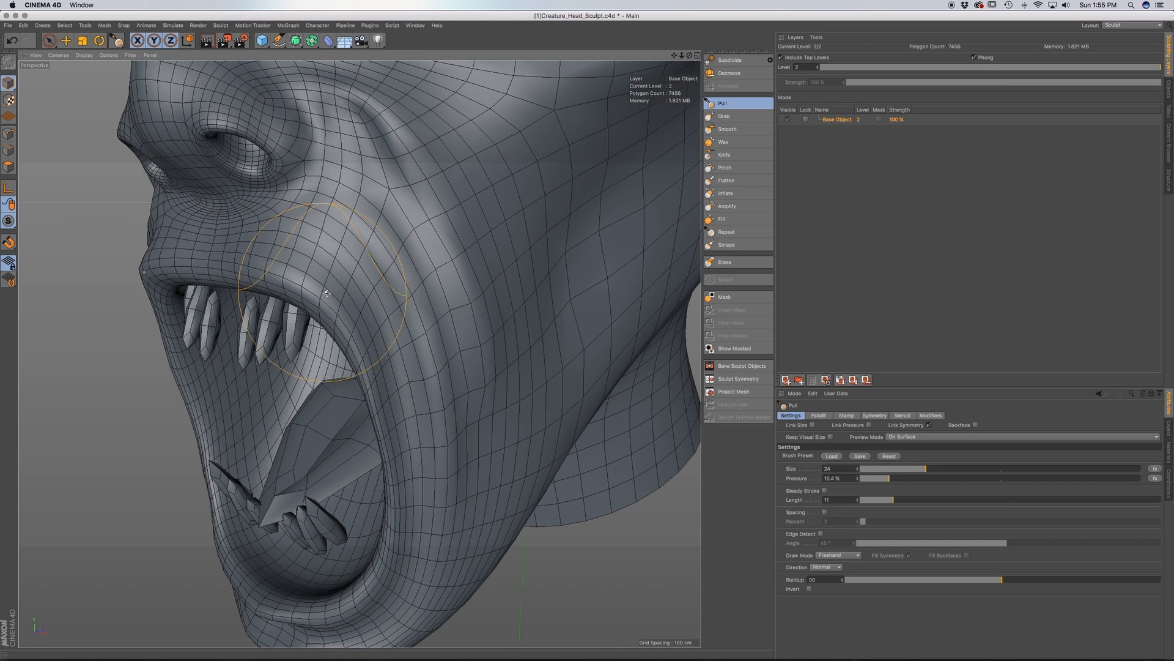
drag(887, 470, 873, 478)
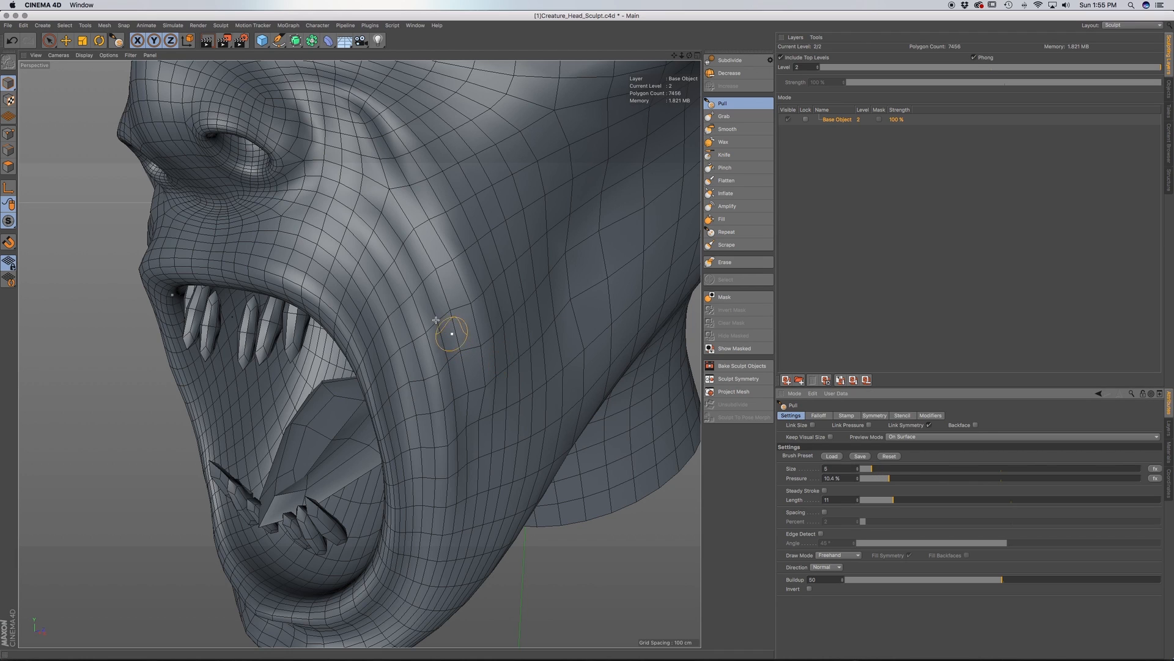
alt+drag(369, 288, 295, 313)
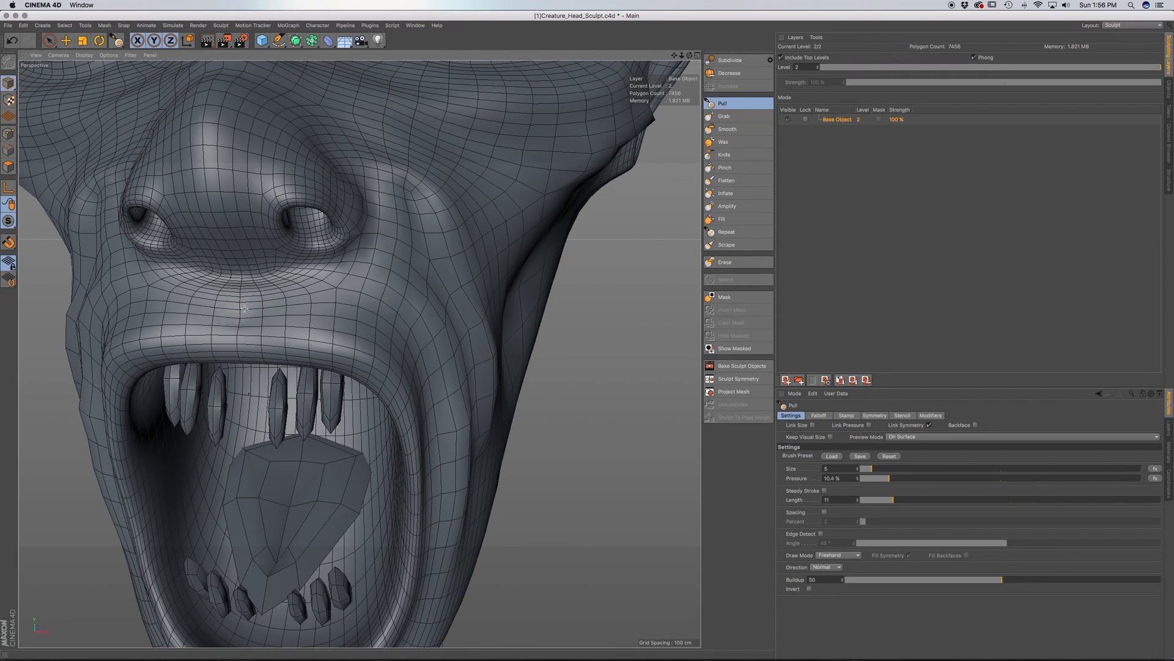
alt+drag(244, 312, 274, 309)
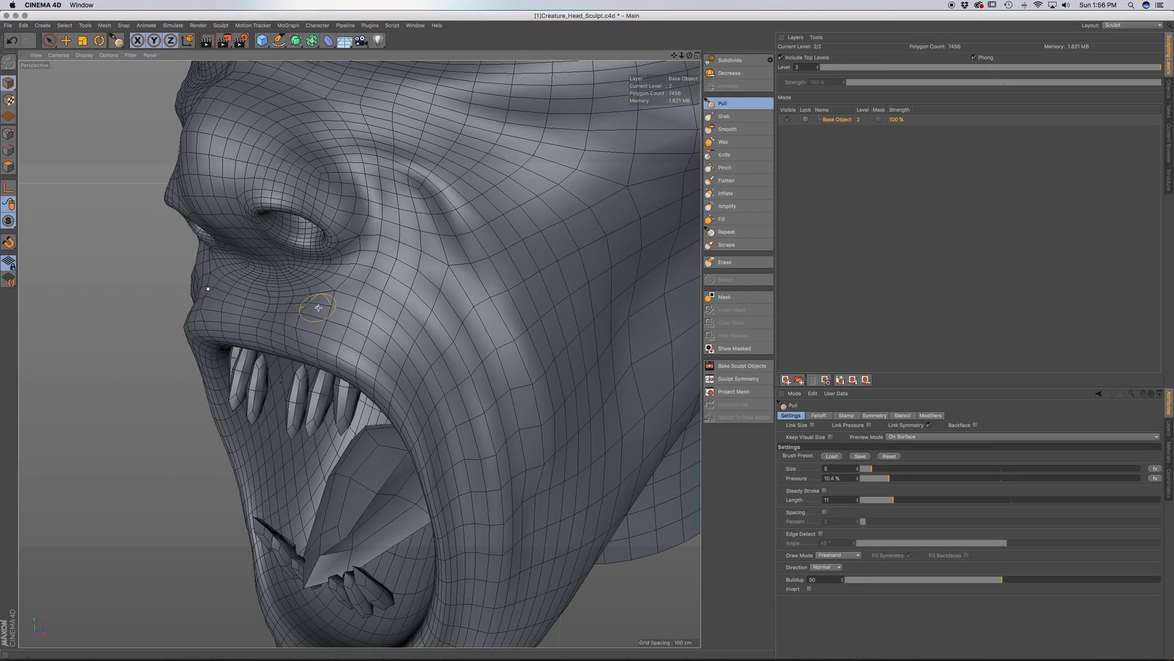
alt+drag(318, 307, 415, 310)
alt+drag(309, 333, 182, 332)
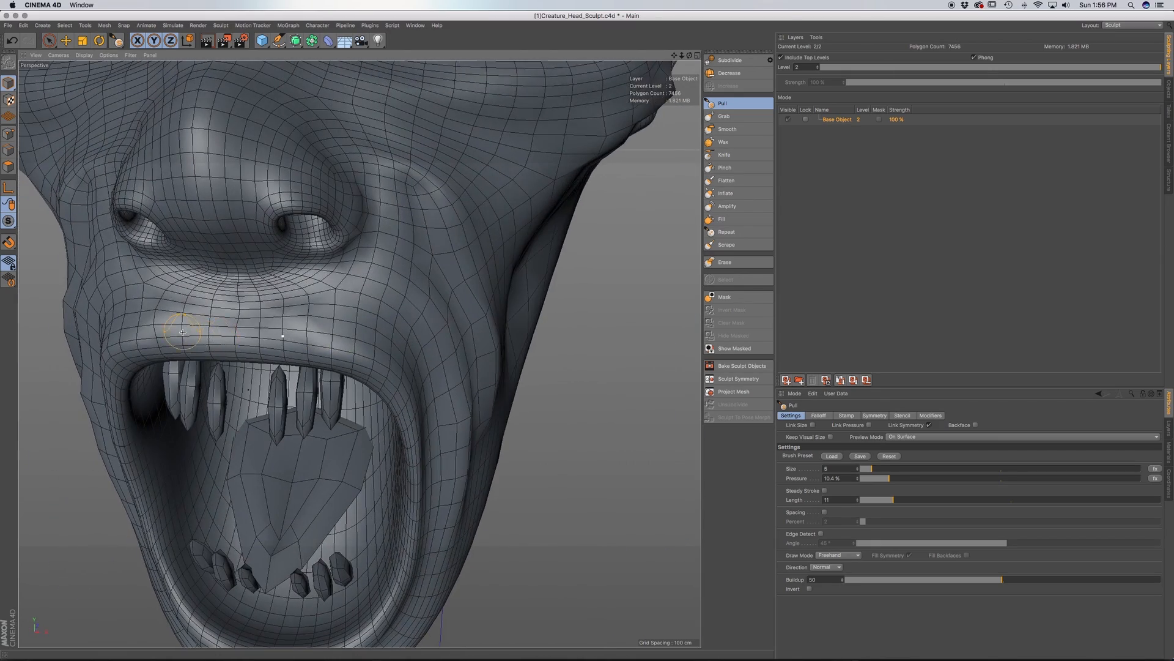
alt+drag(156, 291, 320, 325)
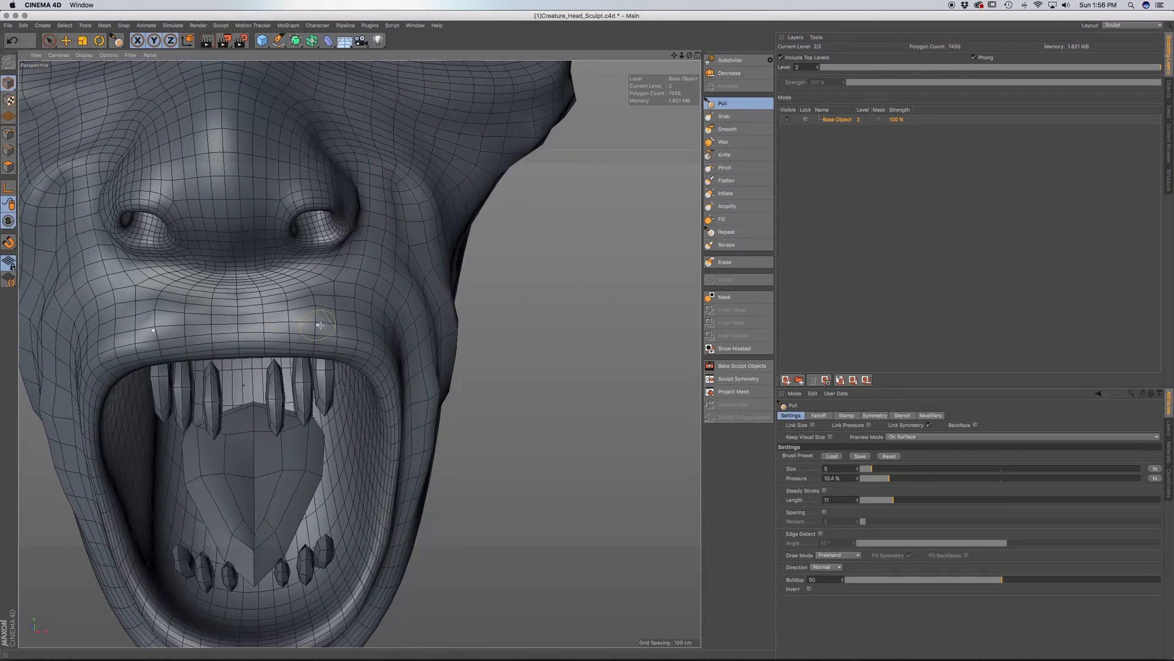
Soften the raised forms of the upper lip with the Smooth brush at size 17
click(727, 129)
drag(934, 473, 905, 473)
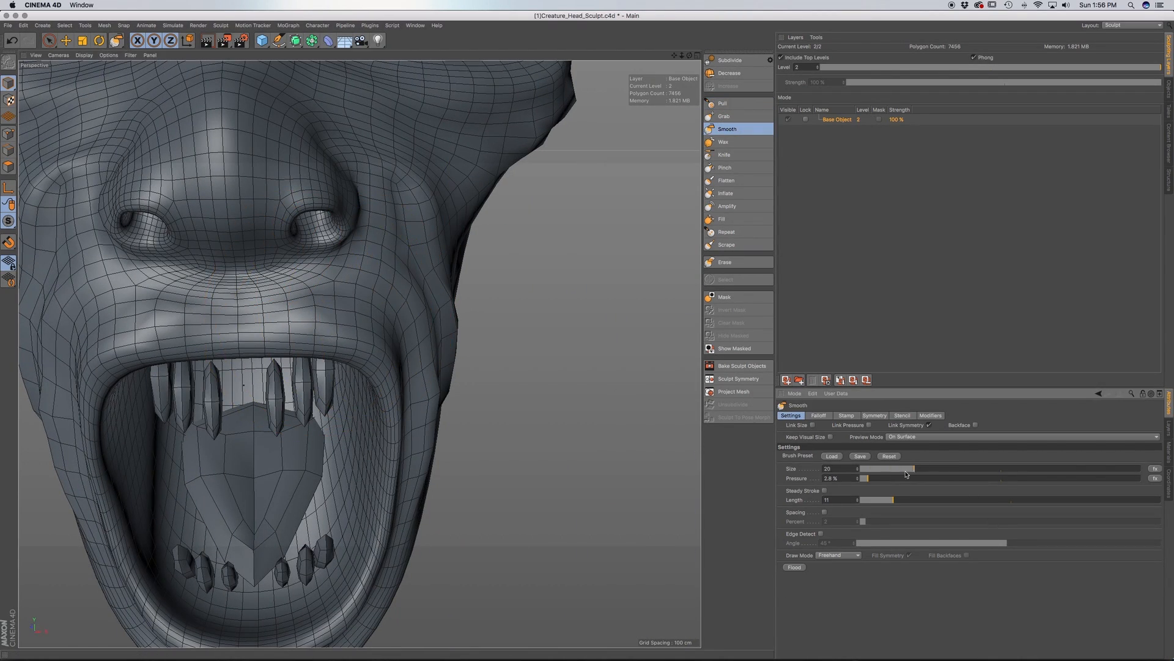
drag(341, 332, 308, 309)
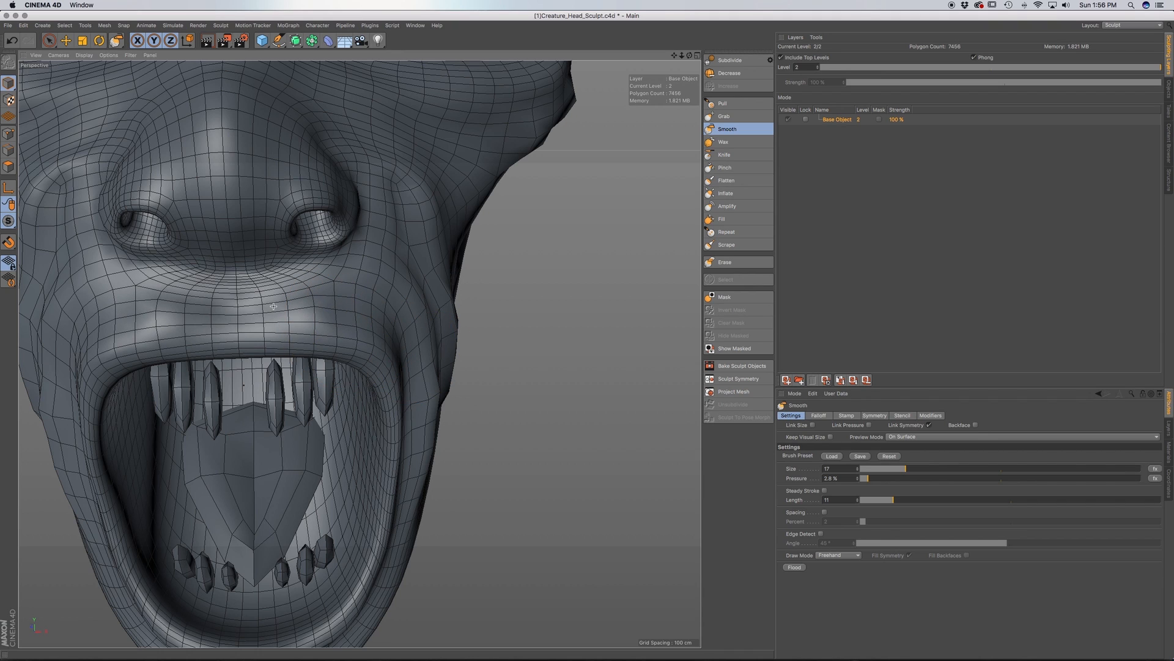
Sculpt wrinkle folds across the central forehead and between the brows with the Pull brush at size 14
alt+drag(308, 312, 387, 351)
alt+middle_drag(387, 351, 387, 432)
scroll(384, 401, down, 3)
alt+drag(383, 401, 425, 378)
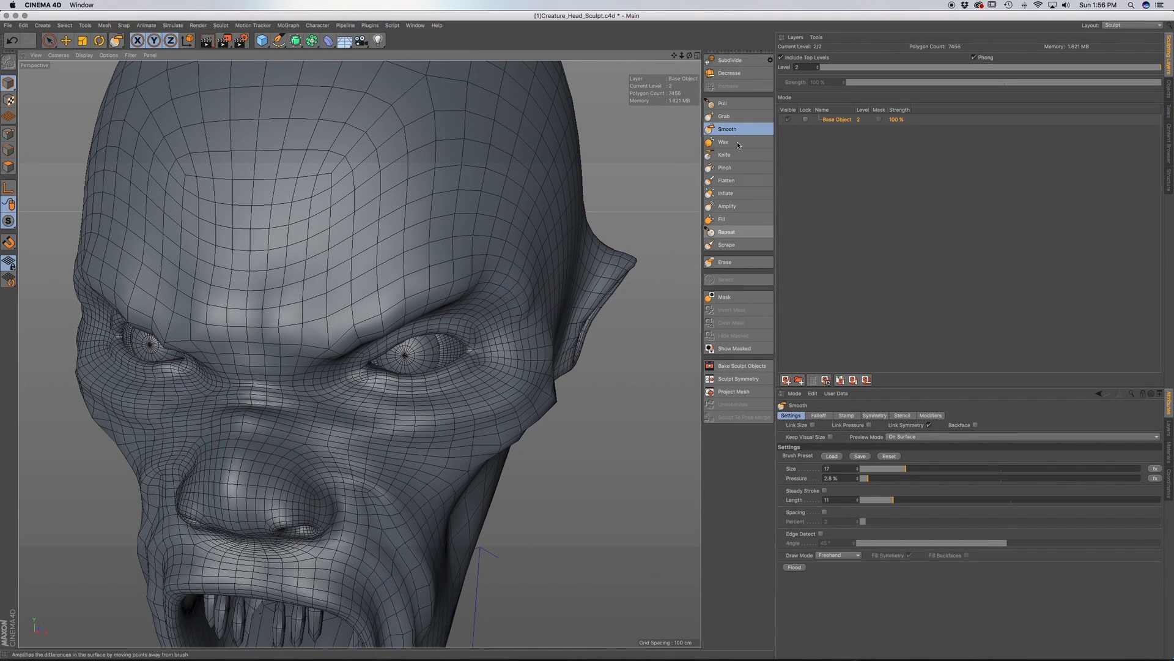
click(724, 103)
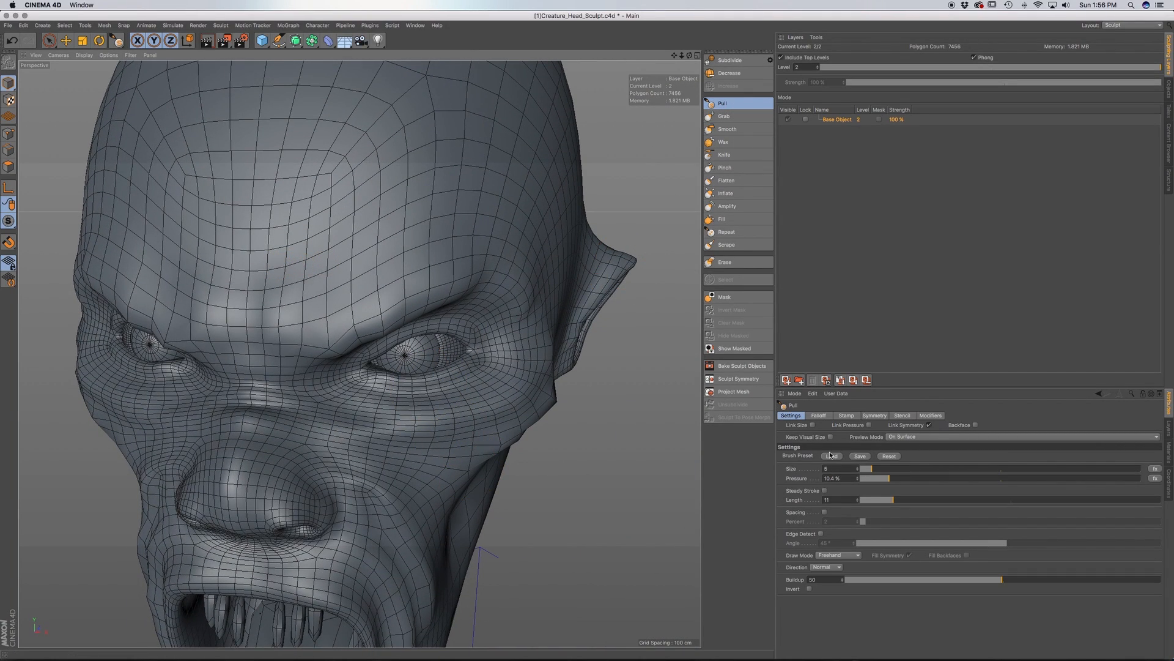
drag(898, 472, 906, 472)
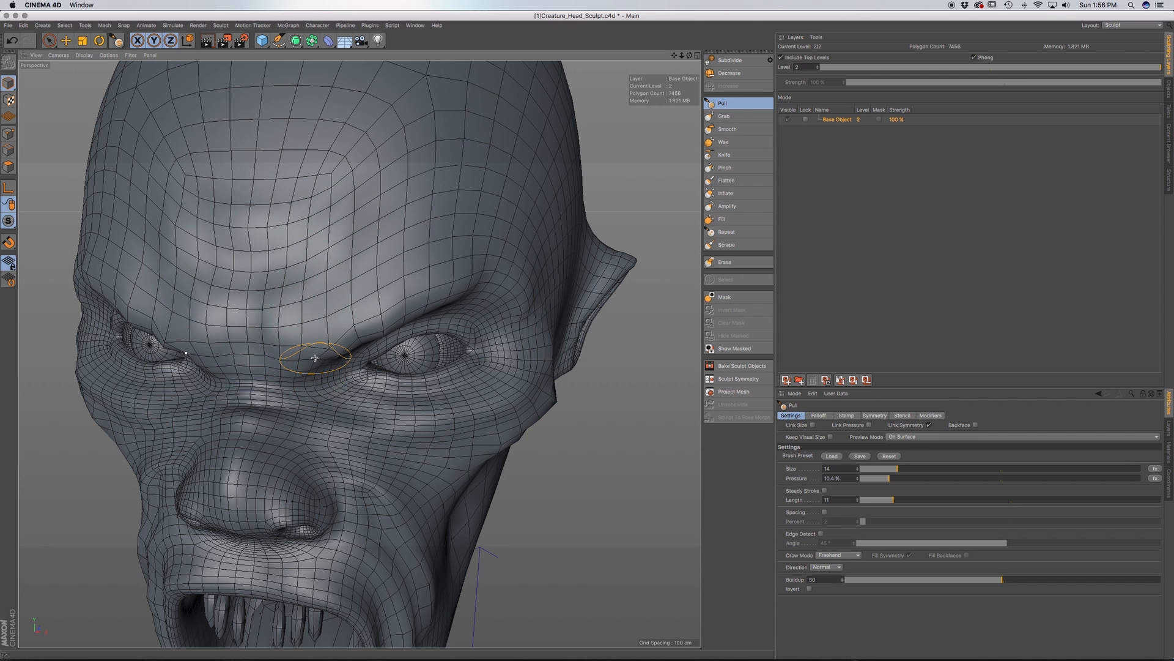
scroll(313, 367, up, 6)
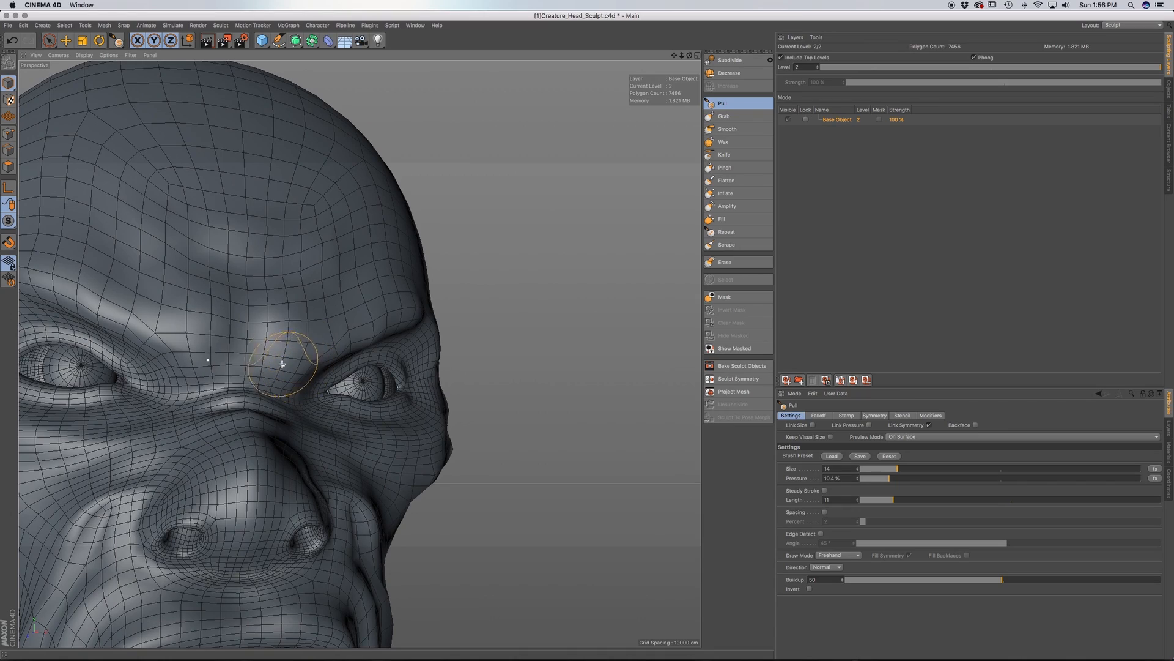
mouse_move(279, 304)
alt+mouse_down()
mouse_move(298, 340)
mouse_move(275, 317)
alt+mouse_up()
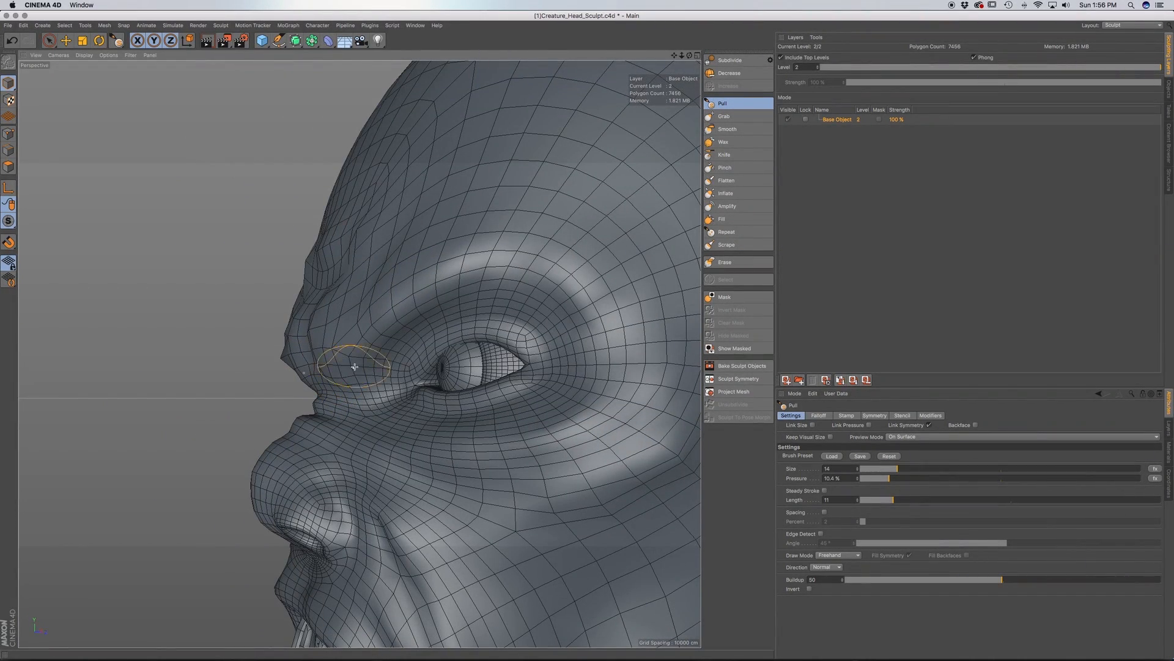
Refine the fold beneath the lower eyelid, toward the inner corner of the eye, with the Pull brush at size 5
scroll(430, 356, up, 6)
alt+drag(442, 358, 515, 359)
alt+middle_drag(542, 356, 370, 359)
alt+drag(376, 373, 376, 423)
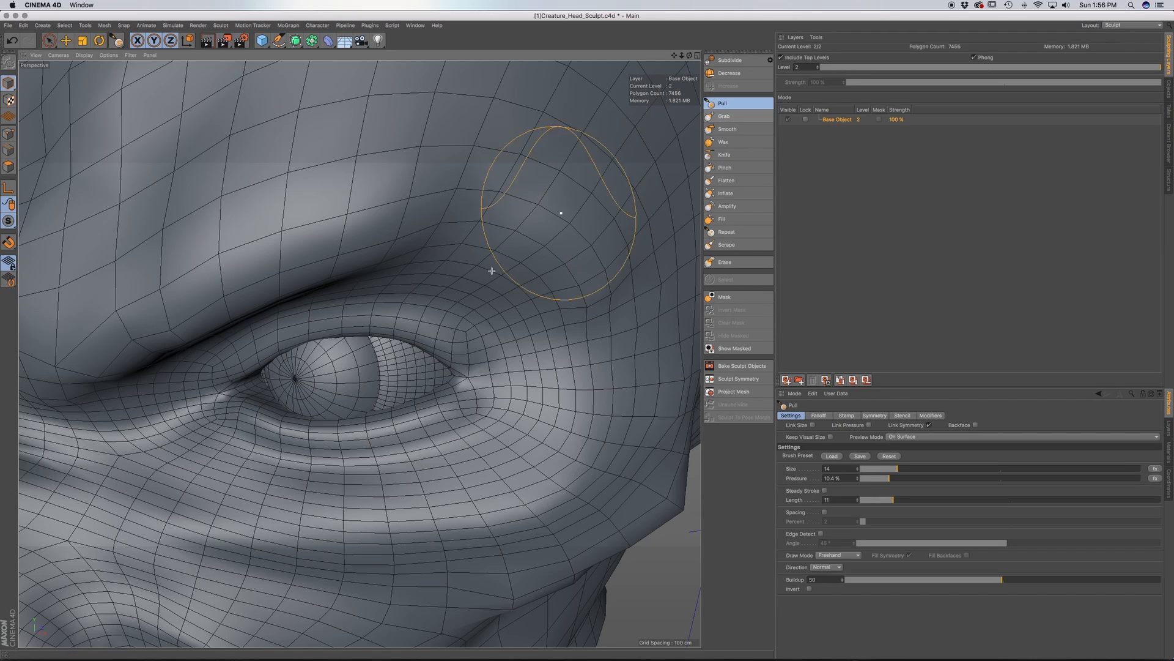
click(873, 469)
mouse_move(466, 361)
mouse_down()
mouse_move(398, 321)
mouse_move(273, 336)
mouse_move(453, 346)
mouse_move(422, 398)
mouse_up()
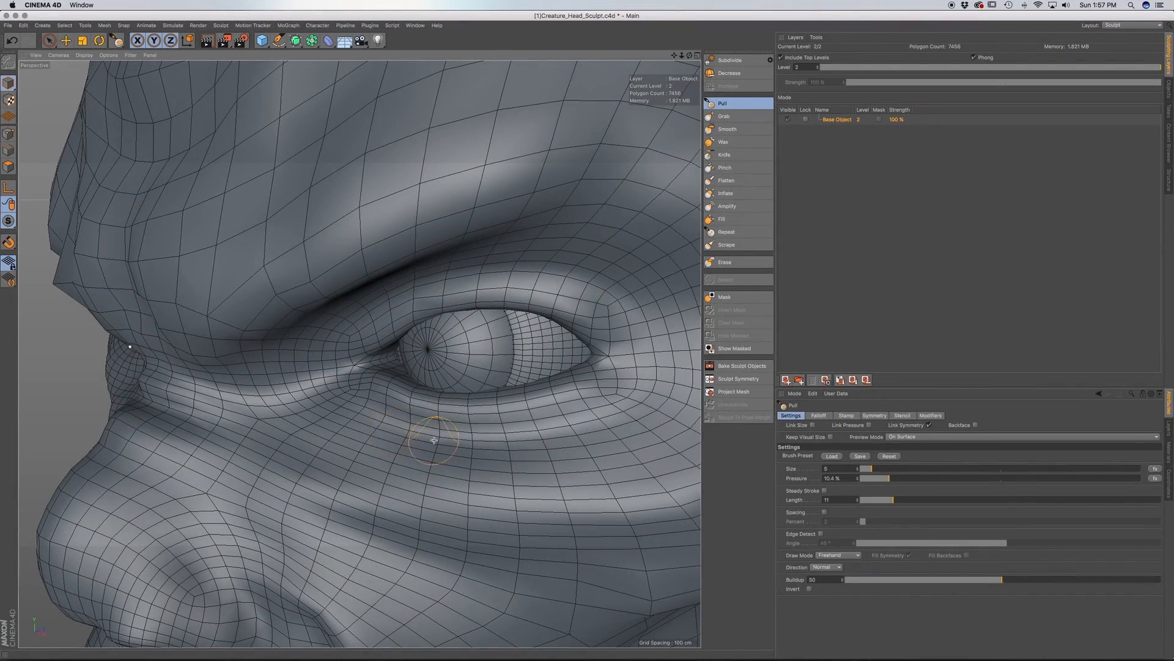
Build up the fold beneath the lower eyelid with the Pull brush at size 5
mouse_move(408, 443)
mouse_down()
mouse_move(562, 455)
mouse_move(638, 445)
mouse_move(492, 425)
mouse_move(520, 416)
mouse_move(532, 342)
mouse_up()
alt+right_drag(435, 455, 385, 403)
alt+middle_drag(386, 403, 340, 290)
alt+drag(367, 399, 296, 414)
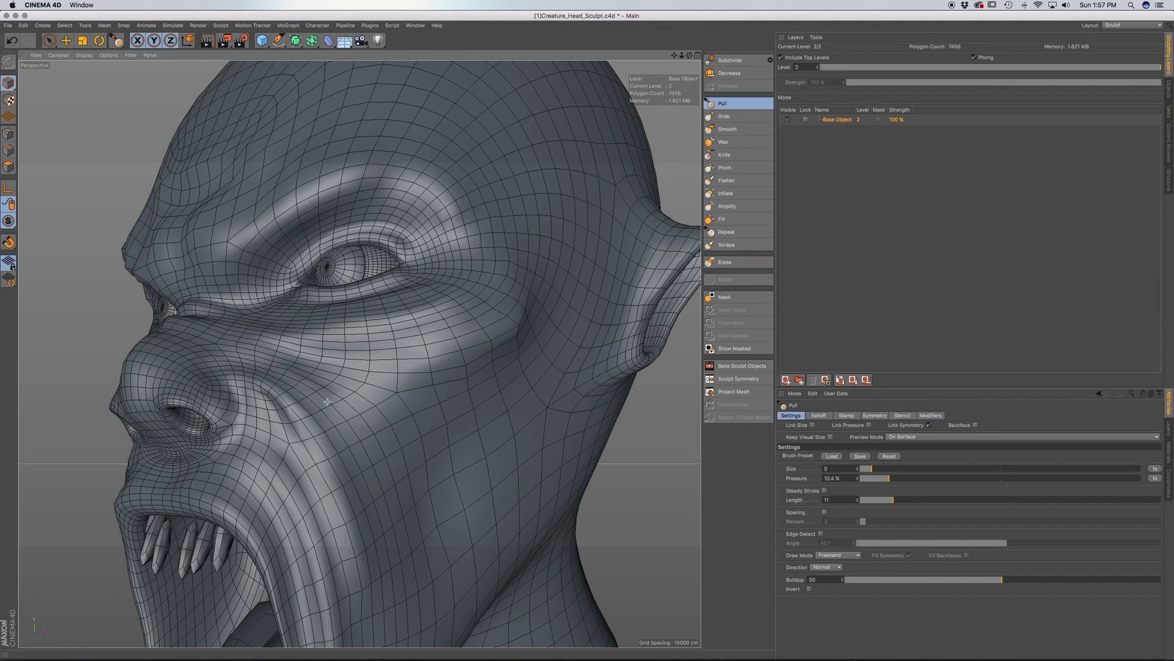
Examine the nose, cheek folds, open mouth and jaw from the front, three-quarter and side views
mouse_move(326, 394)
mouse_down()
mouse_move(239, 358)
mouse_move(392, 346)
mouse_up()
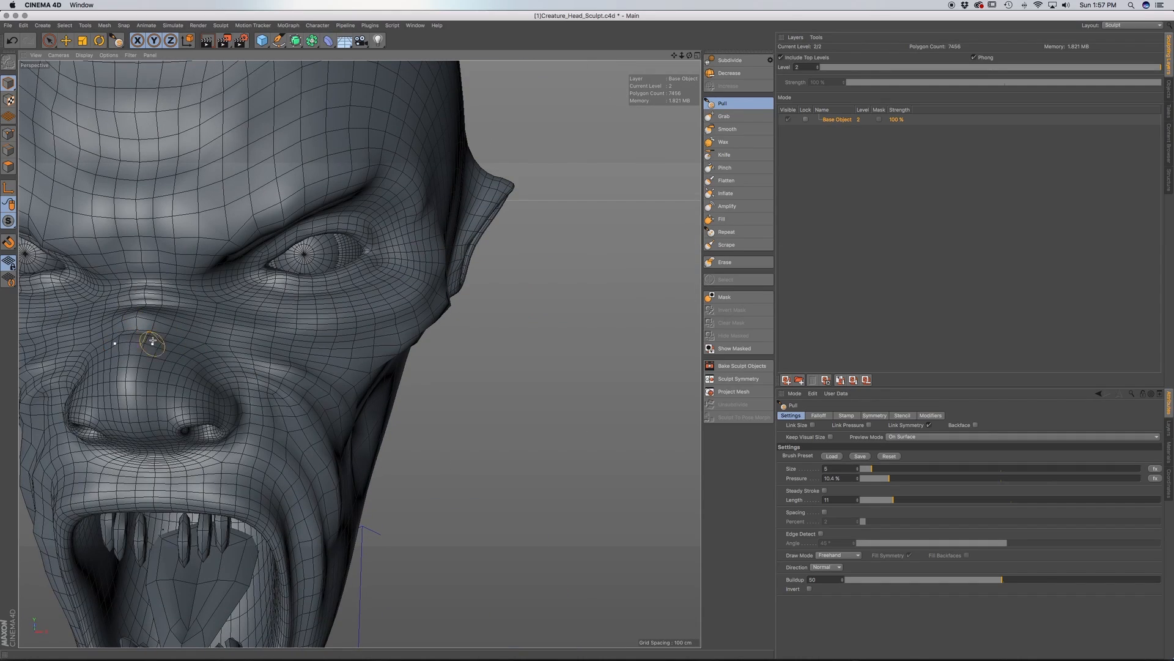
alt+drag(153, 340, 176, 334)
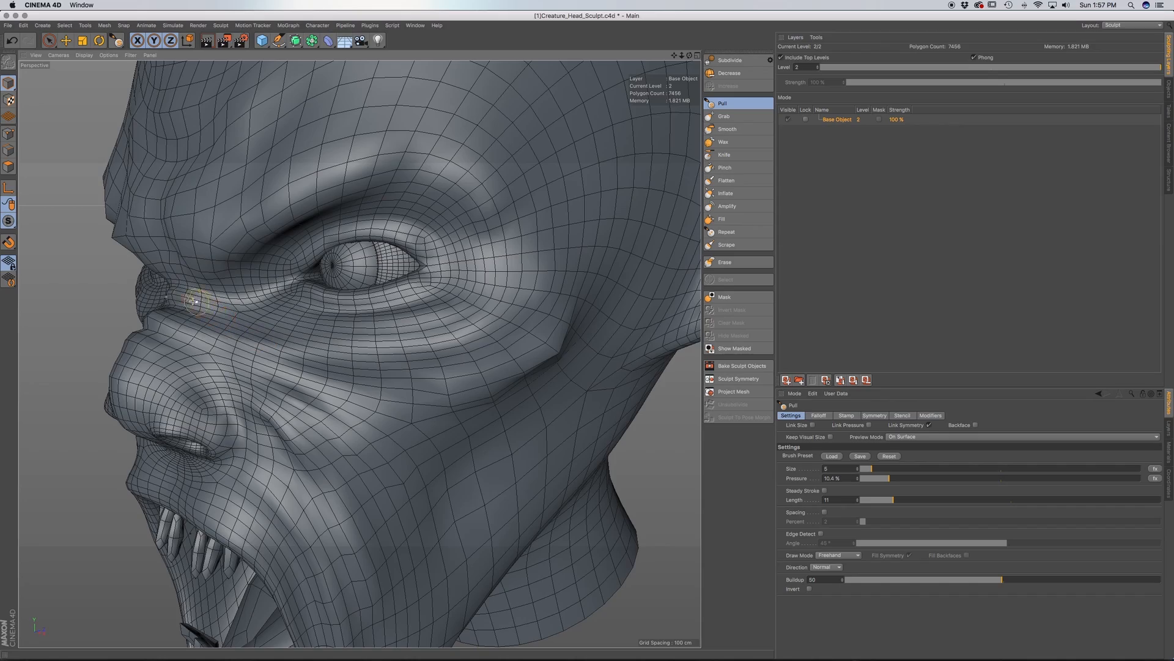
alt+drag(200, 287, 250, 310)
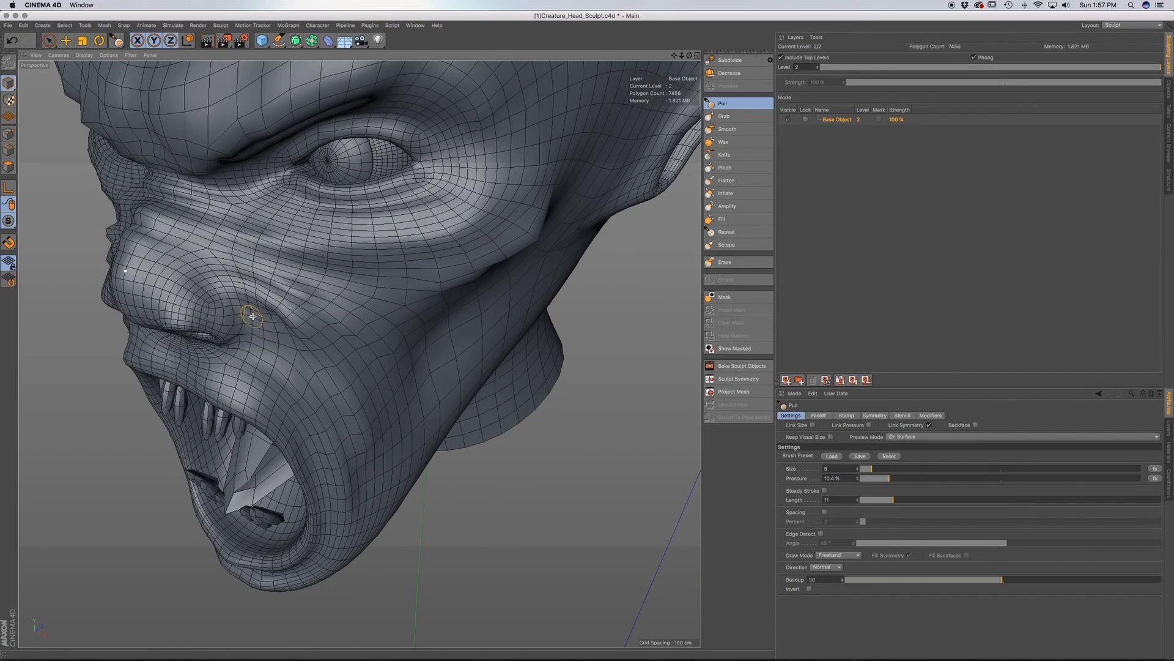
alt+drag(282, 398, 269, 322)
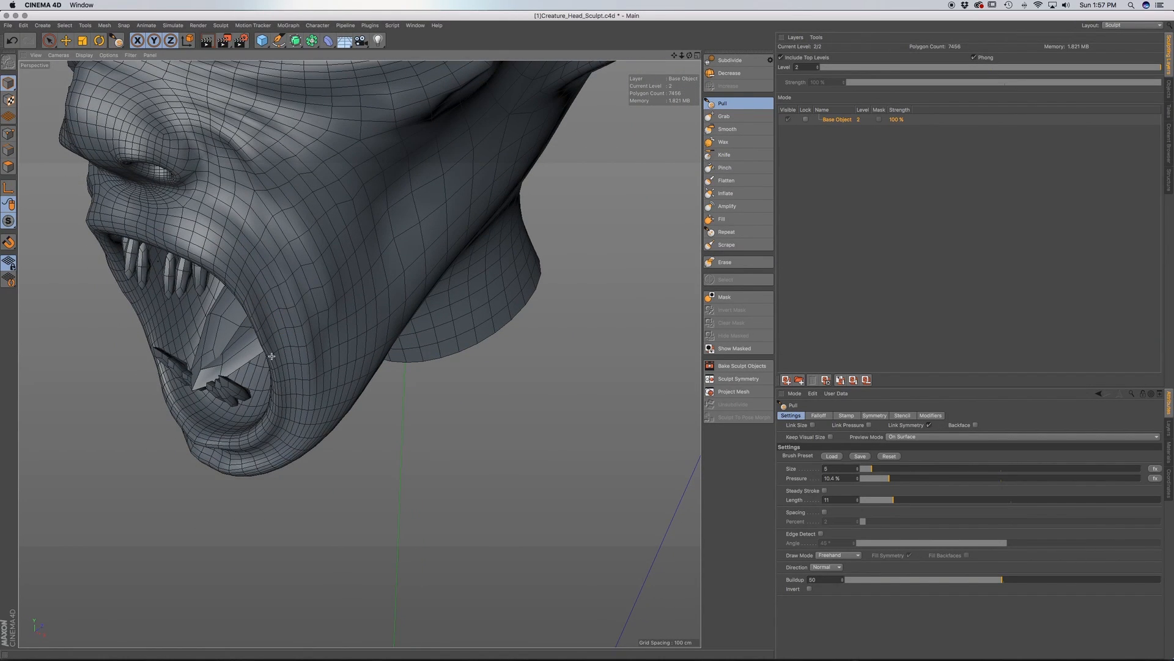
alt+drag(284, 380, 302, 367)
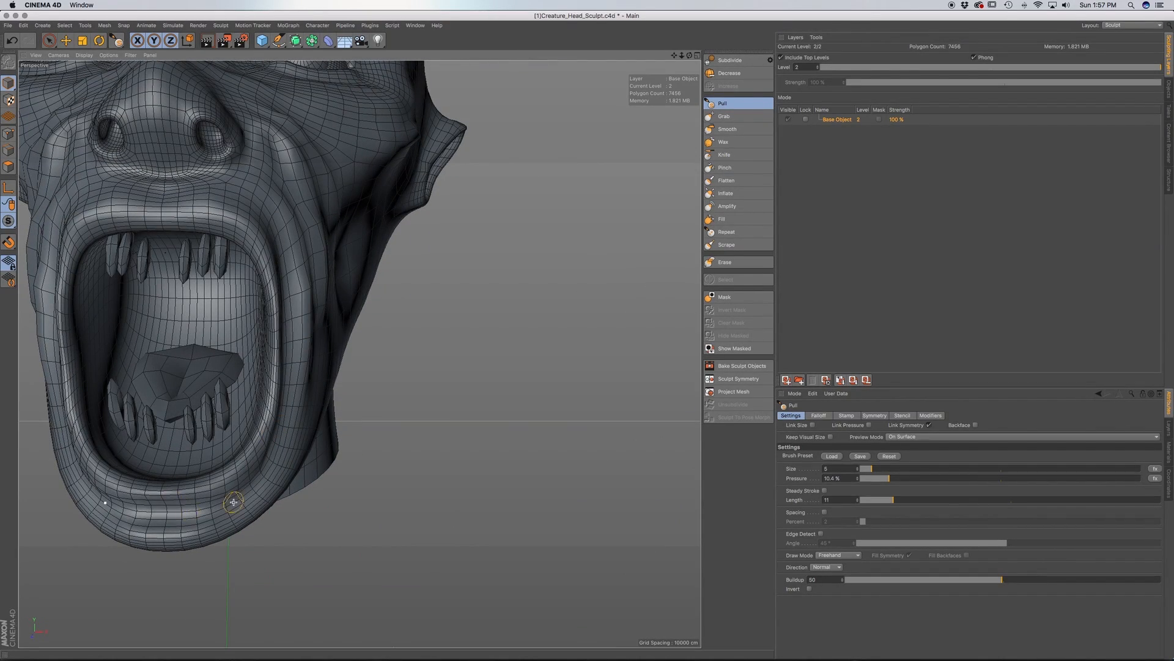
alt+drag(233, 503, 187, 504)
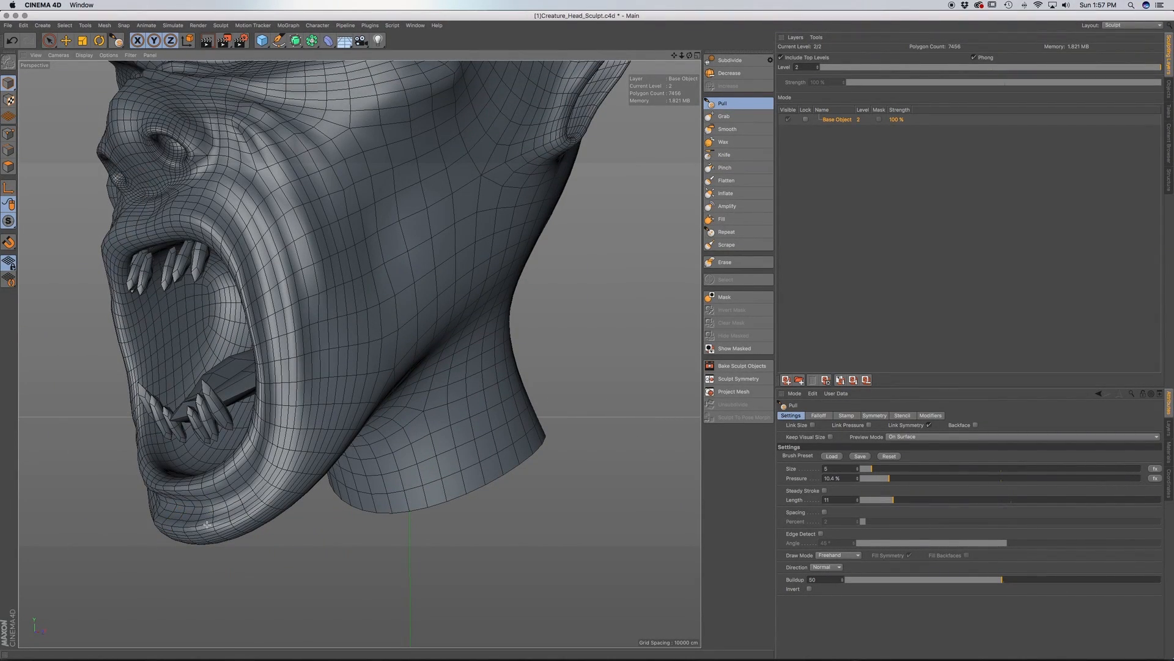
alt+drag(232, 512, 260, 501)
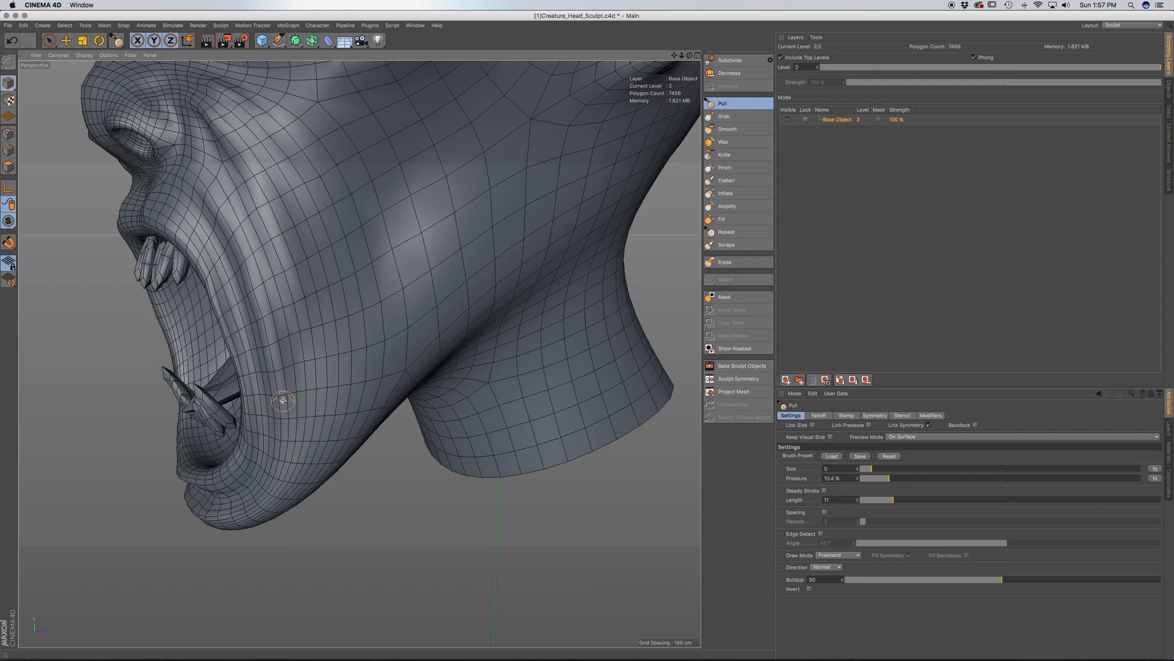
alt+drag(268, 311, 288, 282)
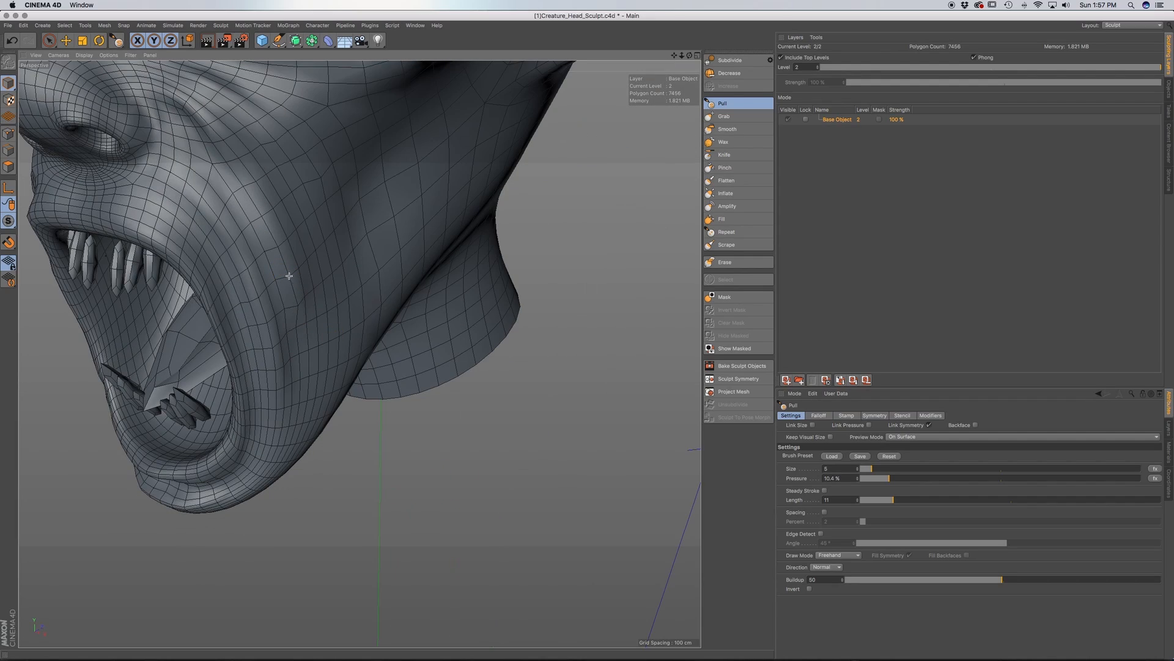
alt+drag(245, 193, 335, 404)
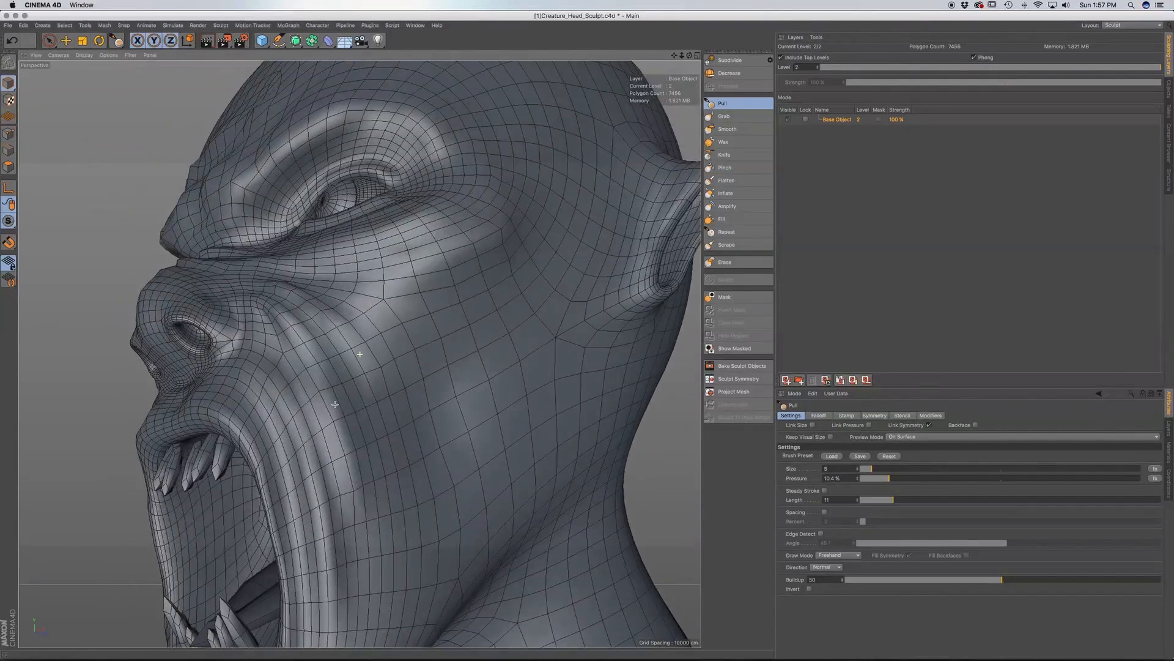
alt+drag(260, 305, 165, 315)
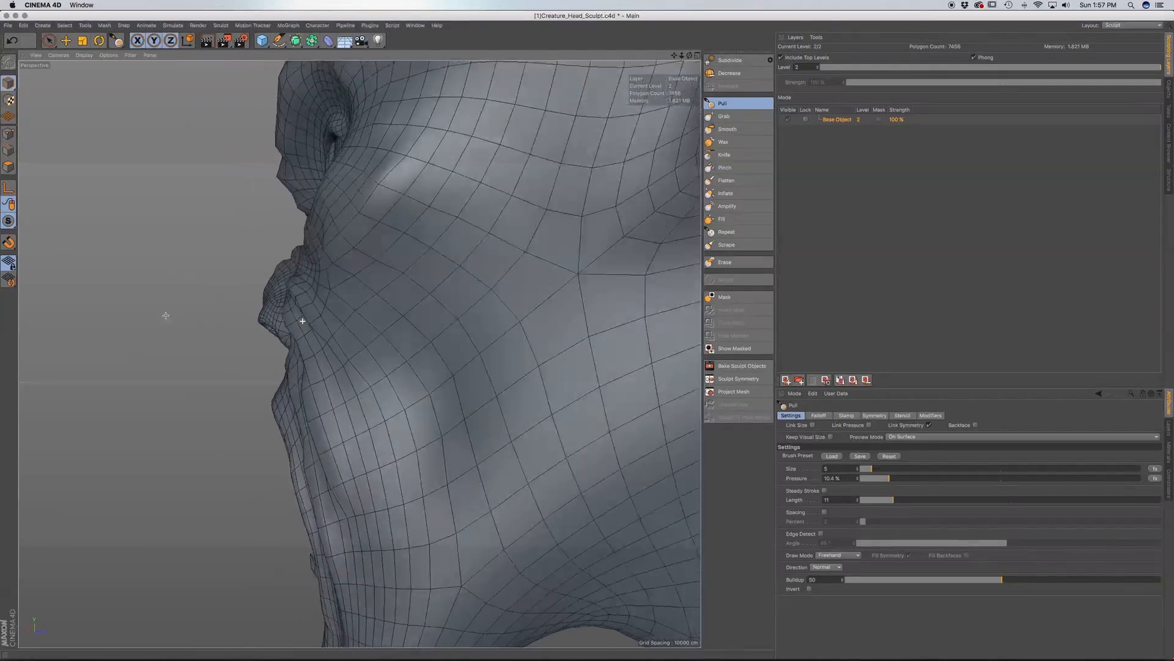
scroll(225, 332, down, 3)
scroll(265, 337, down, 3)
alt+drag(266, 337, 375, 337)
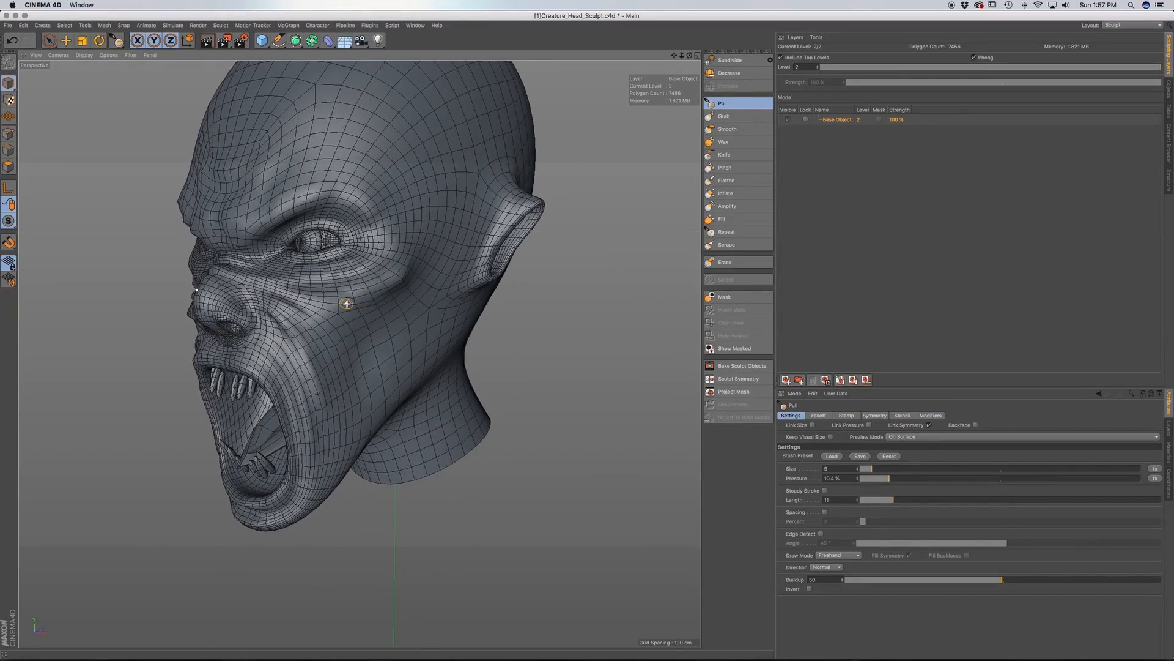
Examine the brow and eye socket up close and from the front, switching to the Grab brush at size 47
alt+middle_drag(347, 304, 330, 365)
mouse_move(341, 350)
alt+mouse_down()
mouse_move(404, 340)
mouse_move(385, 335)
alt+mouse_up()
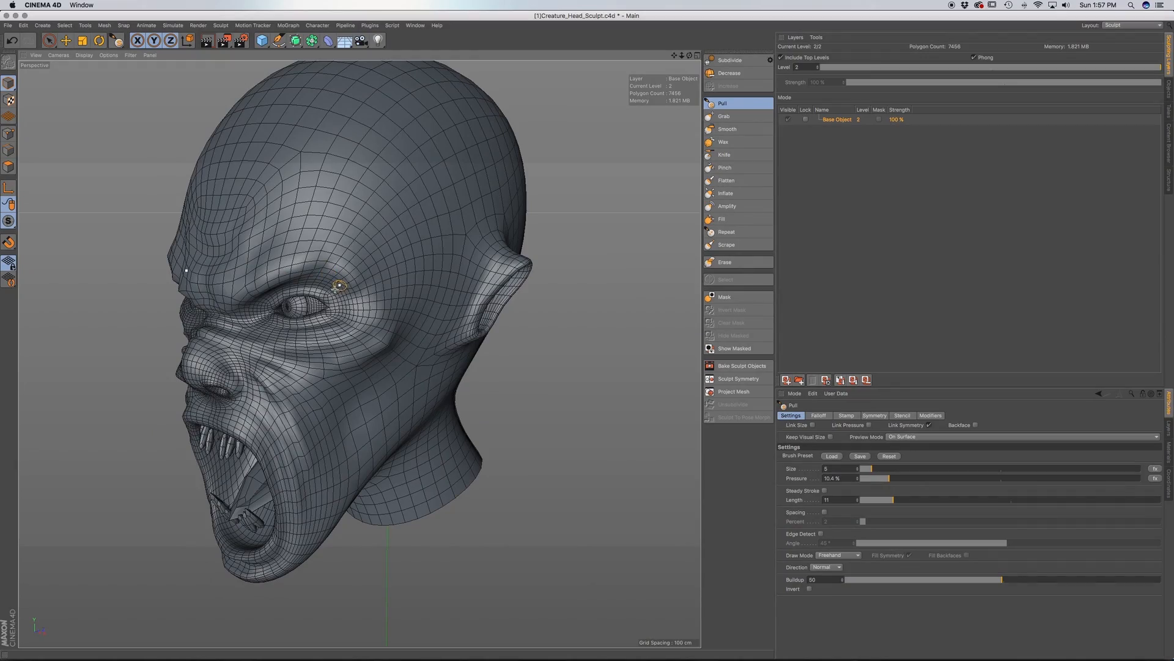
scroll(340, 286, up, 5)
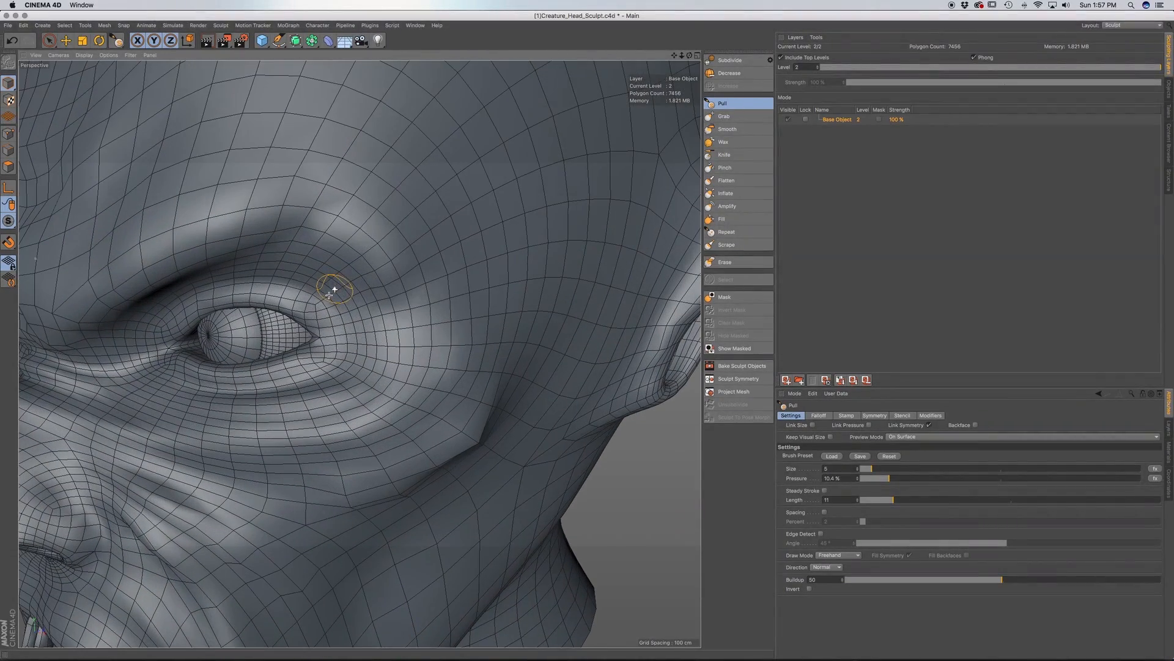
alt+drag(322, 289, 265, 289)
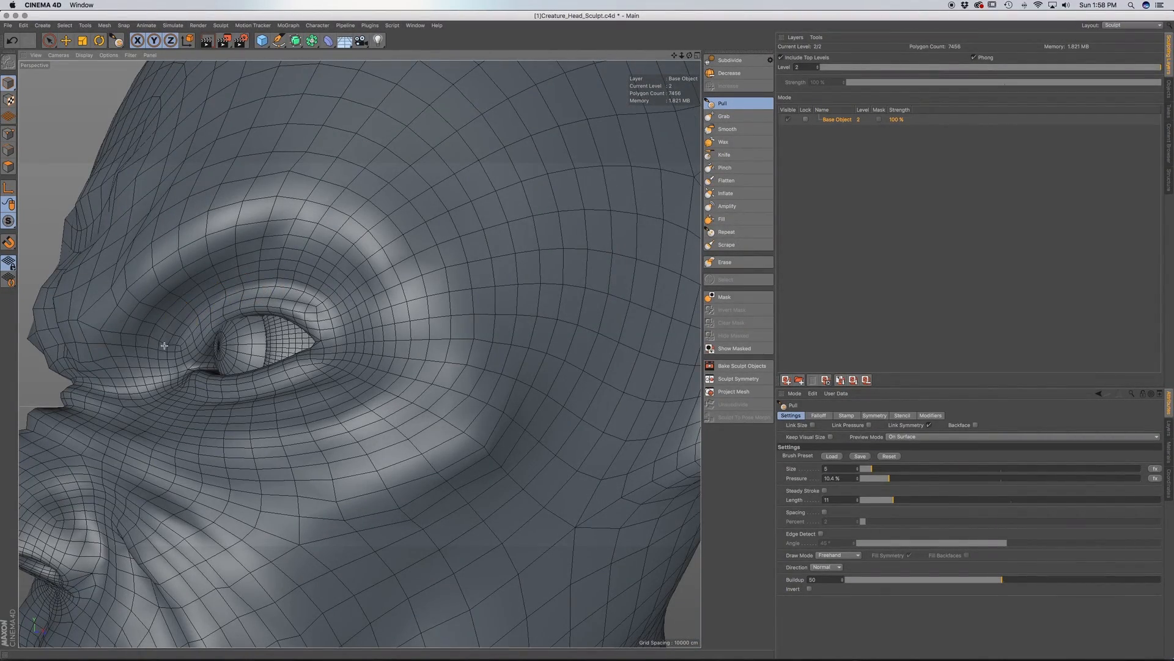
alt+drag(155, 356, 192, 305)
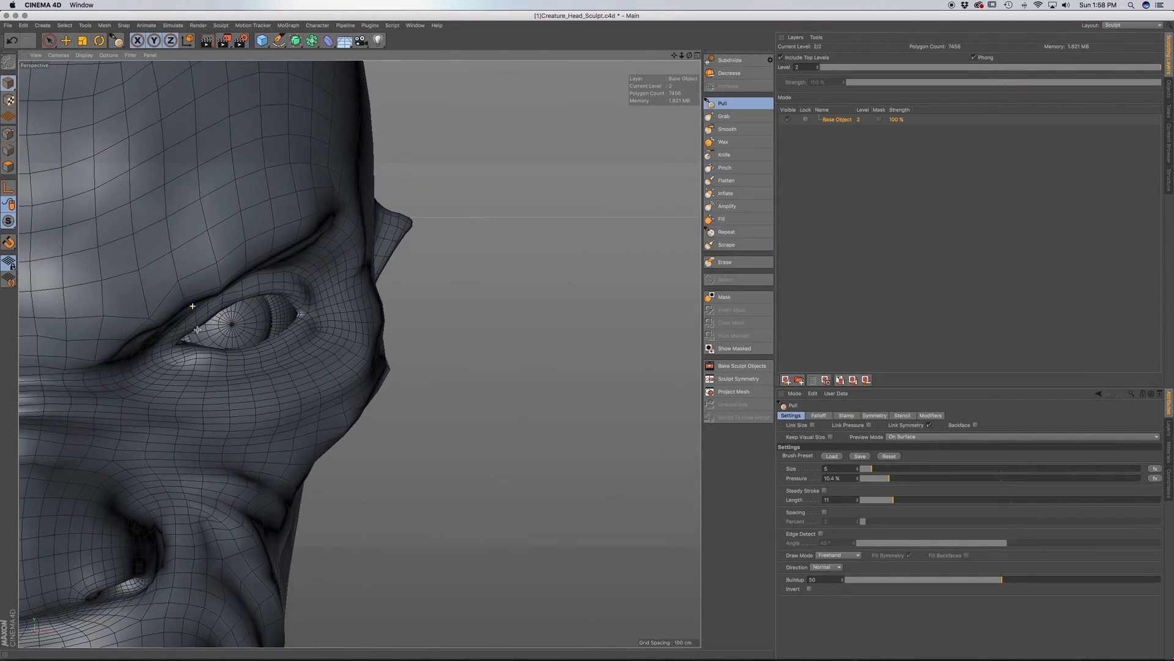
click(737, 116)
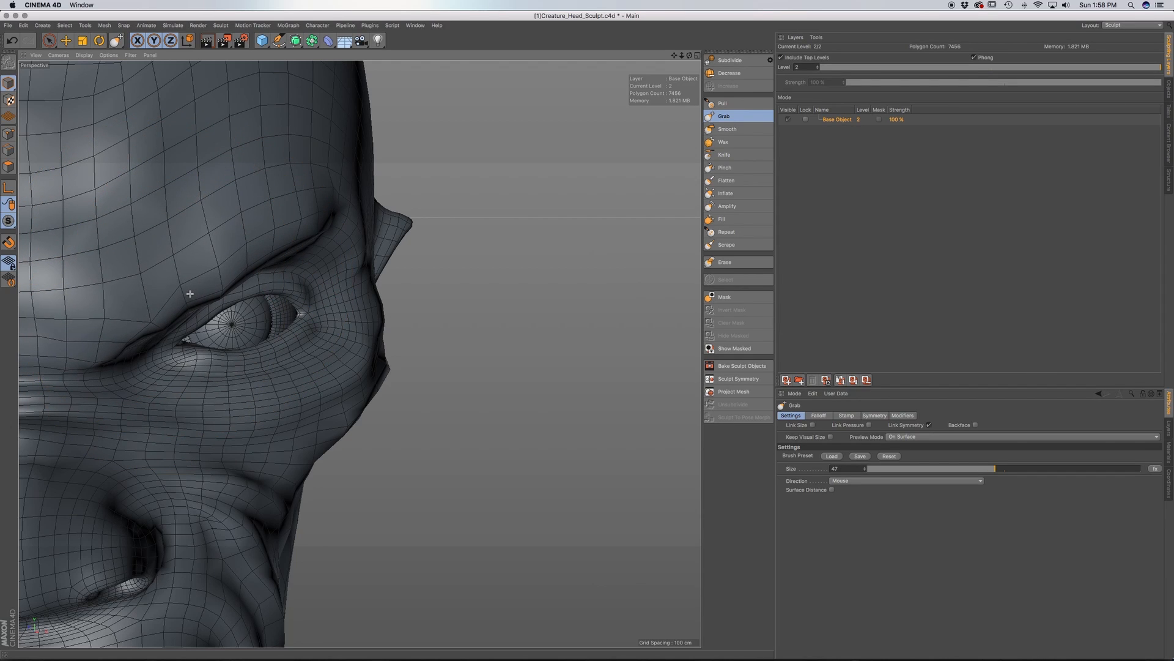
scroll(184, 300, down, 6)
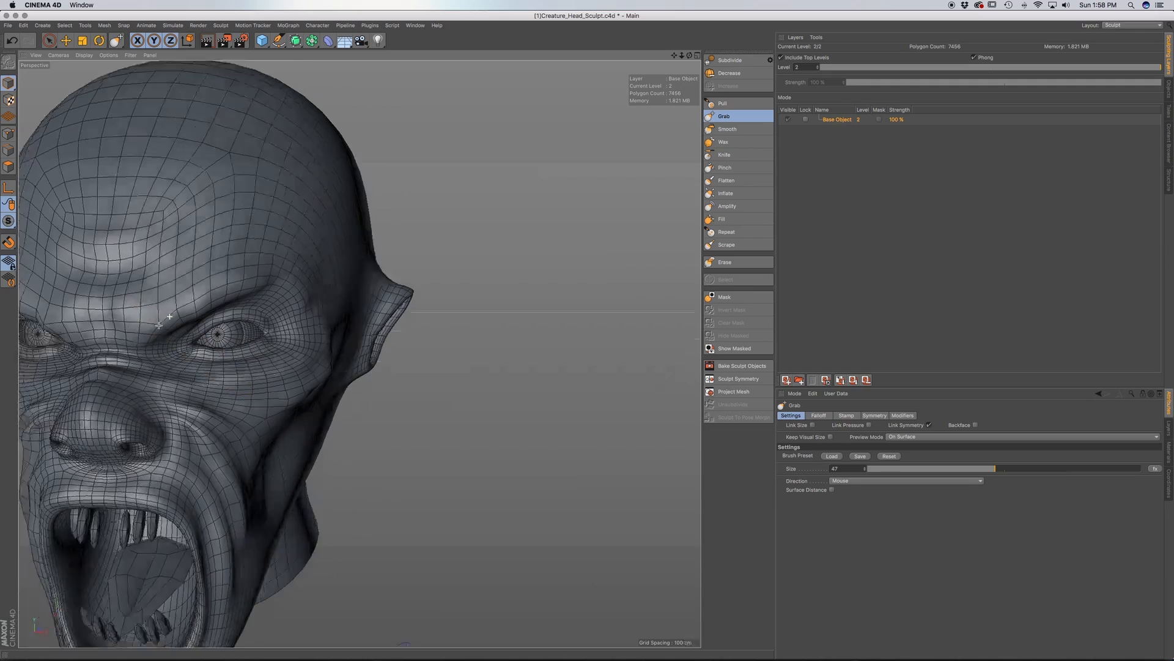
alt+drag(163, 321, 181, 306)
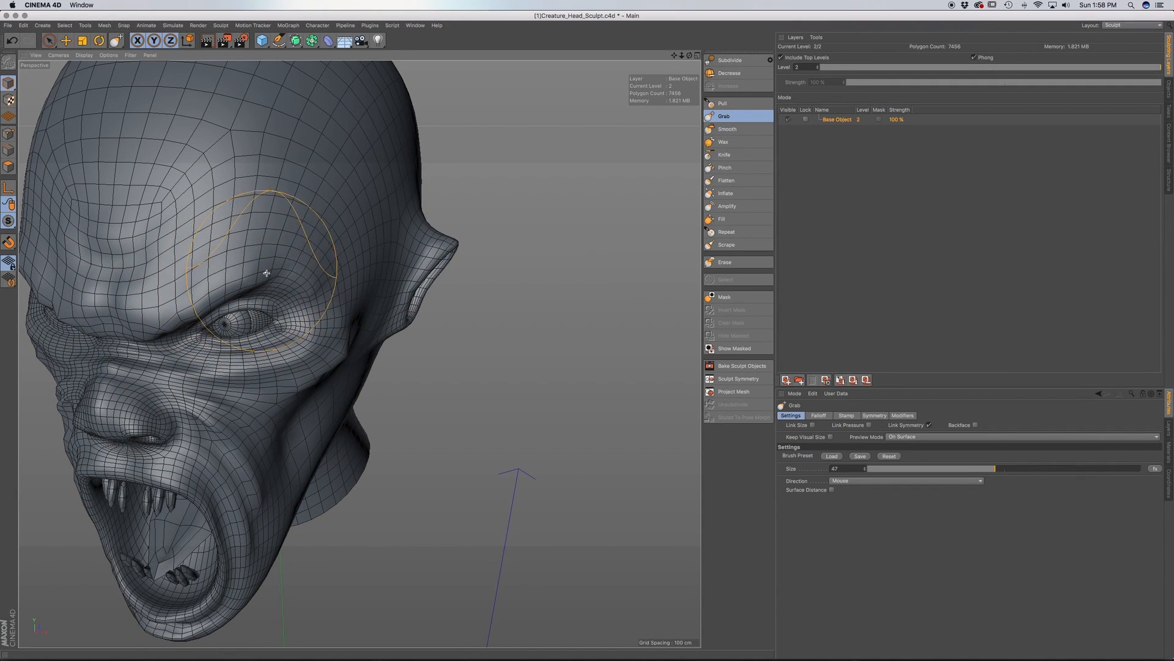
alt+drag(266, 271, 333, 252)
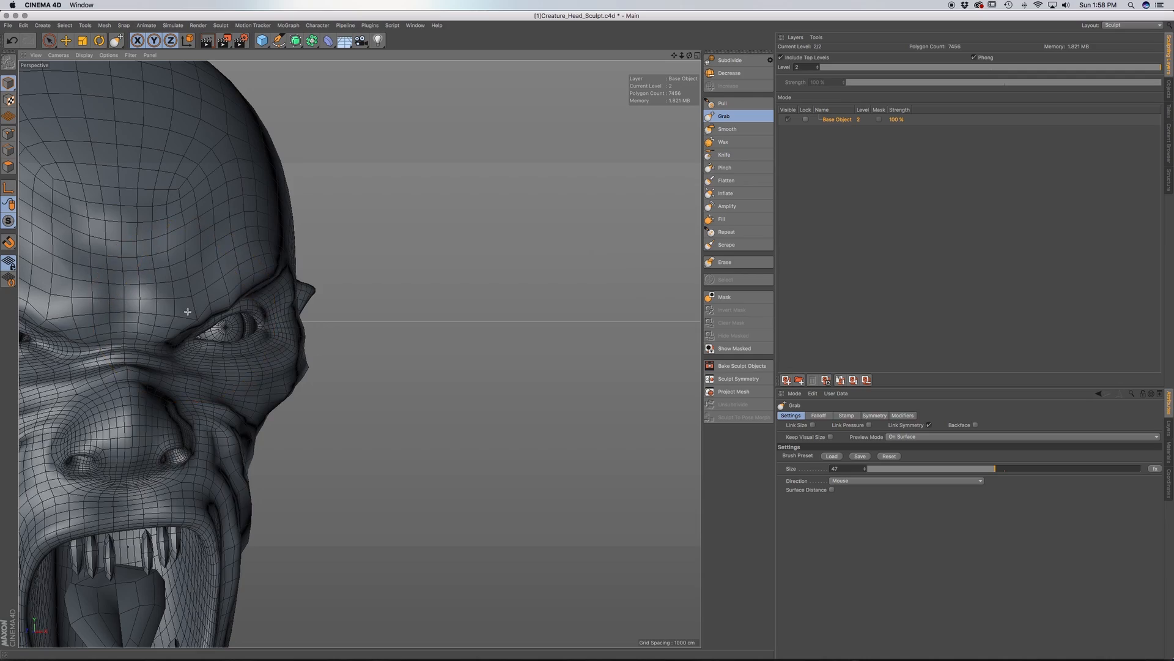
alt+drag(195, 339, 183, 367)
alt+middle_drag(182, 379, 207, 269)
alt+right_drag(202, 270, 208, 269)
alt+drag(209, 268, 183, 202)
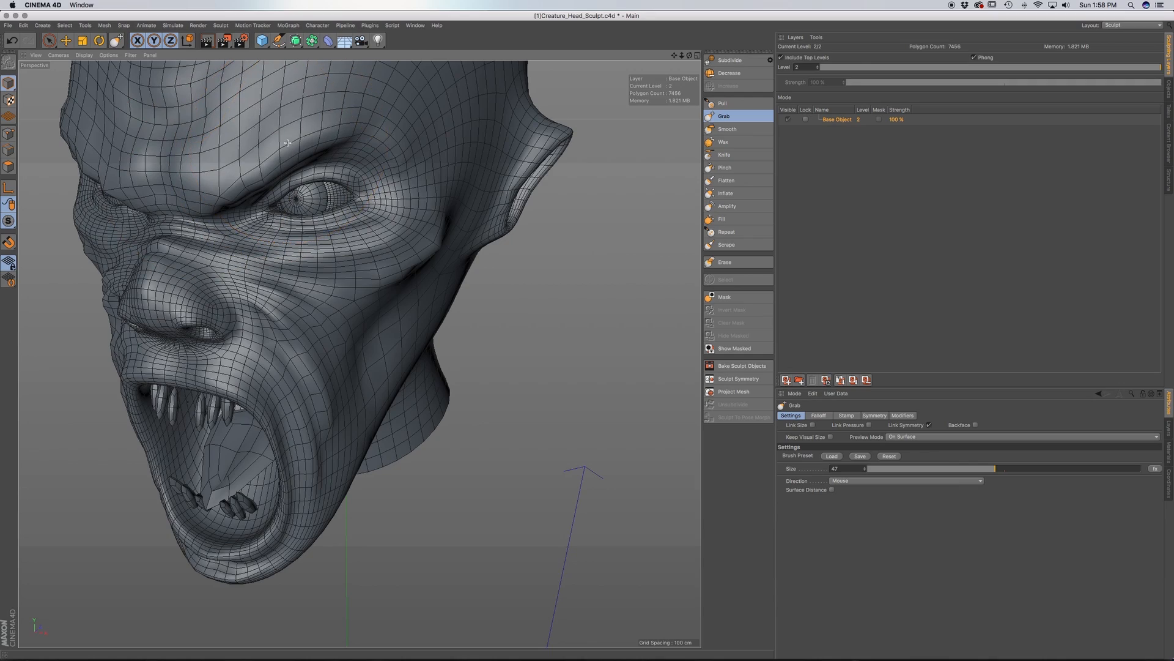
Examine the head's overall proportions, cheekbone, jaw and ear from the front and in profile, both near and far
alt+drag(373, 161, 296, 164)
alt+drag(316, 239, 365, 281)
scroll(282, 262, down, 2)
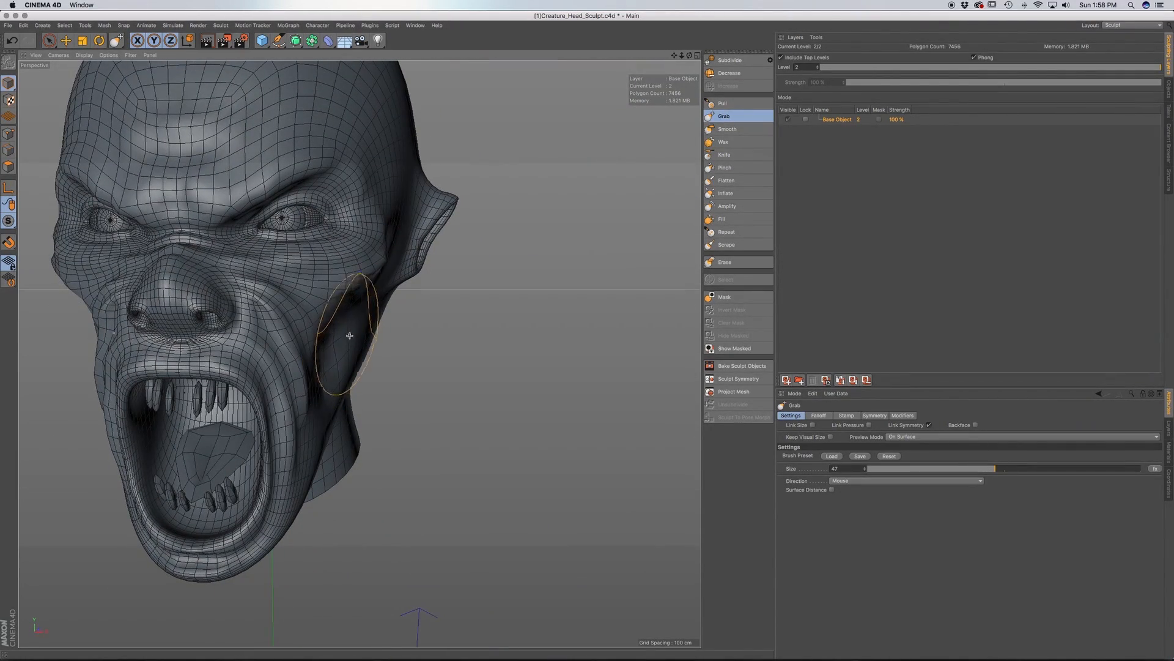
alt+drag(364, 281, 323, 292)
alt+drag(378, 264, 409, 252)
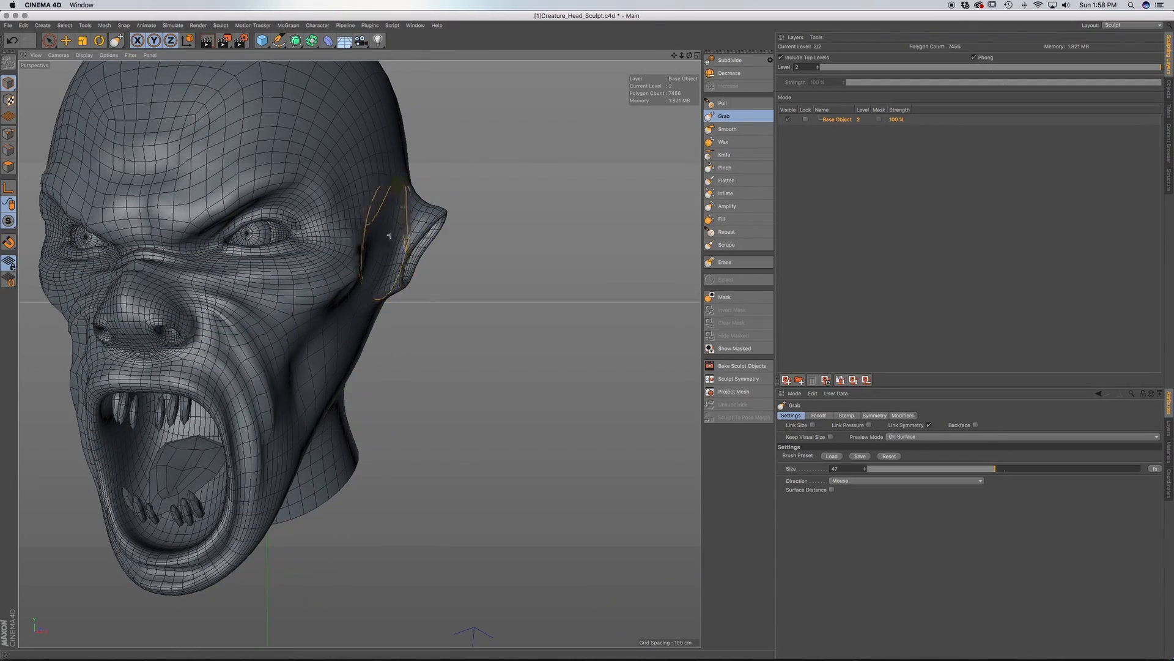
scroll(368, 244, down, 6)
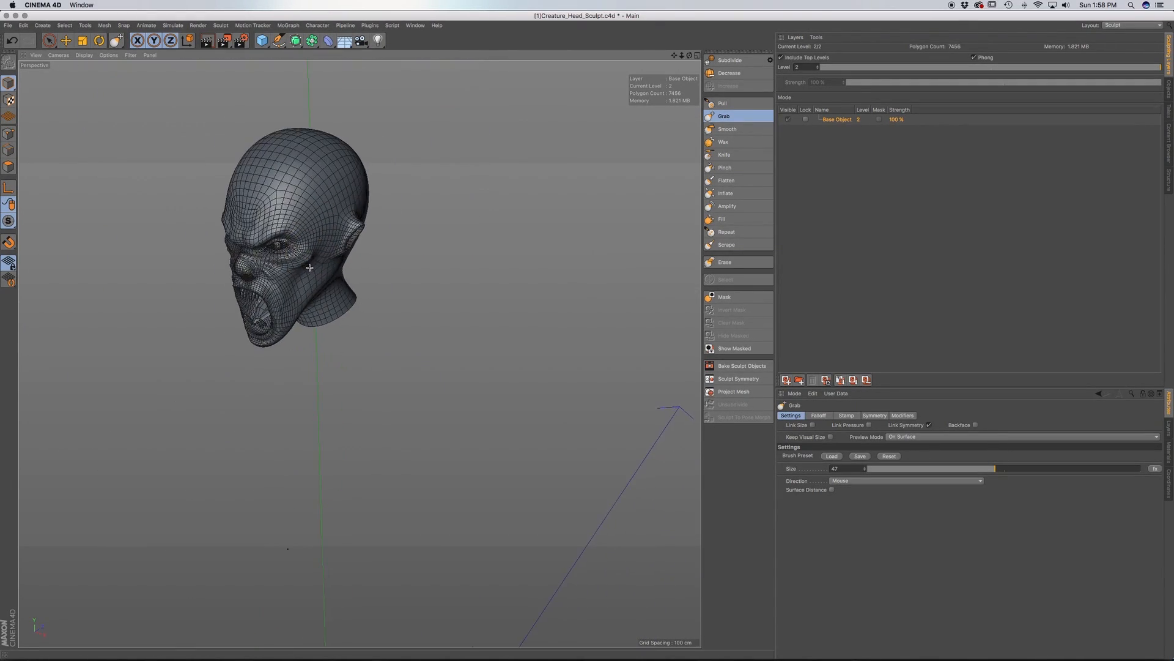
alt+drag(320, 283, 395, 236)
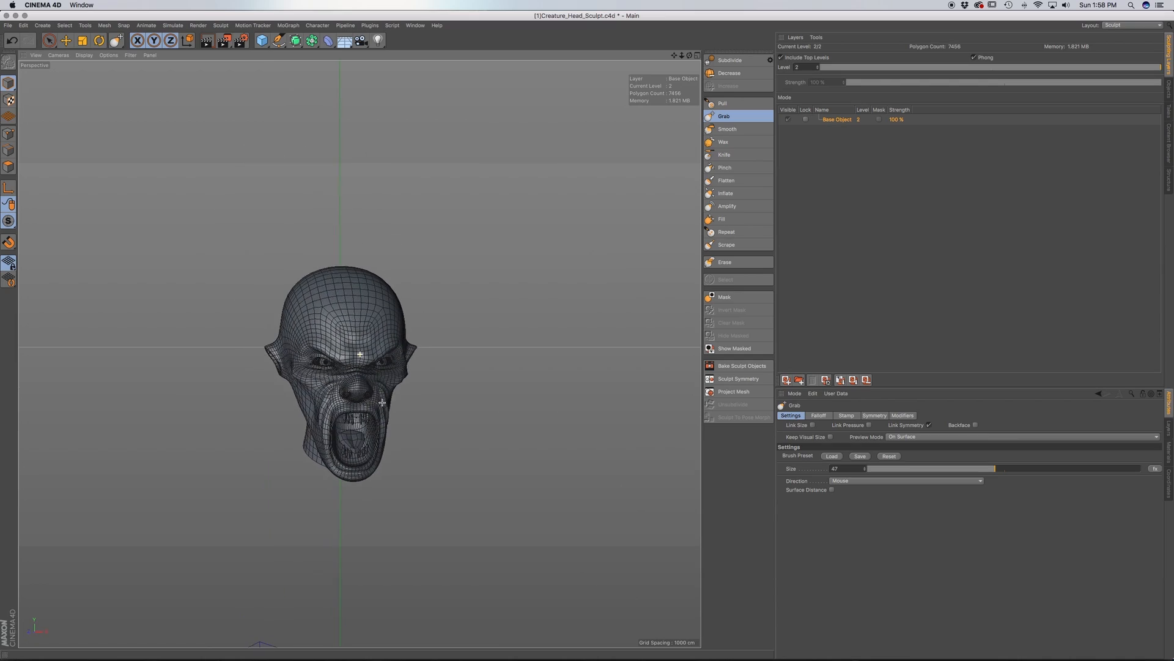
alt+drag(354, 405, 260, 345)
scroll(436, 406, up, 4)
mouse_move(406, 391)
alt+mouse_down()
mouse_move(317, 332)
mouse_move(415, 378)
alt+mouse_up()
alt+drag(409, 335, 366, 322)
scroll(411, 359, down, 2)
alt+drag(414, 361, 378, 382)
scroll(458, 366, down, 3)
mouse_move(510, 362)
alt+mouse_down()
mouse_move(488, 355)
mouse_move(412, 381)
alt+mouse_up()
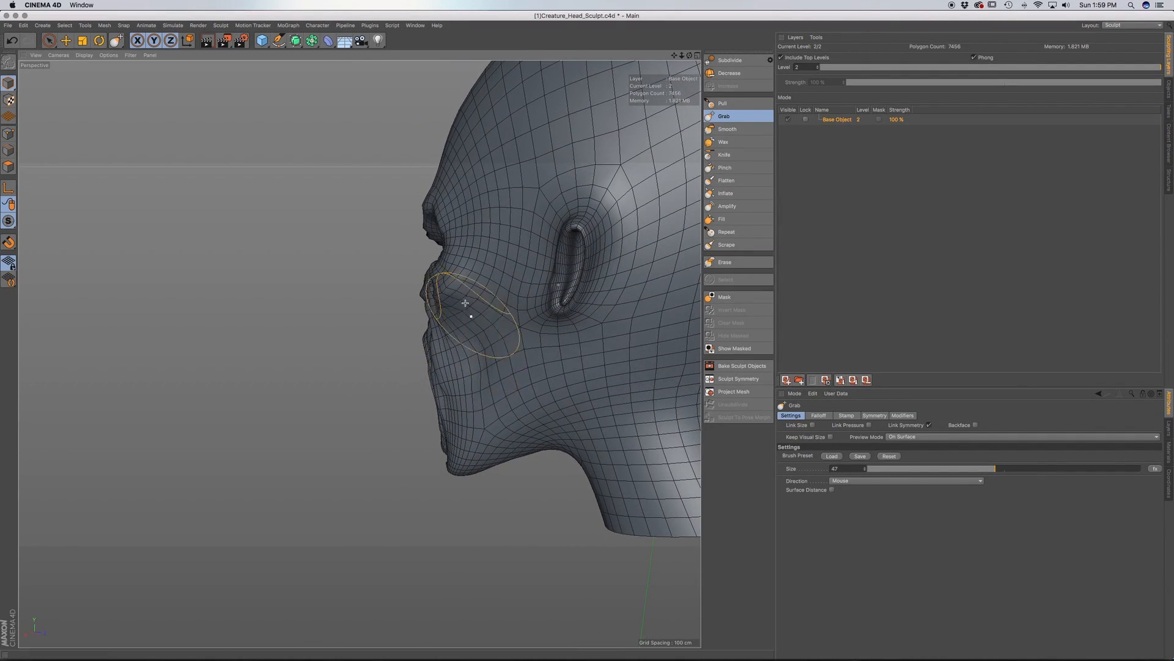
mouse_move(470, 298)
alt+mouse_down()
mouse_move(500, 302)
mouse_move(447, 304)
mouse_move(483, 292)
mouse_move(450, 306)
mouse_move(474, 294)
mouse_move(568, 307)
mouse_move(489, 306)
mouse_move(516, 310)
alt+mouse_up()
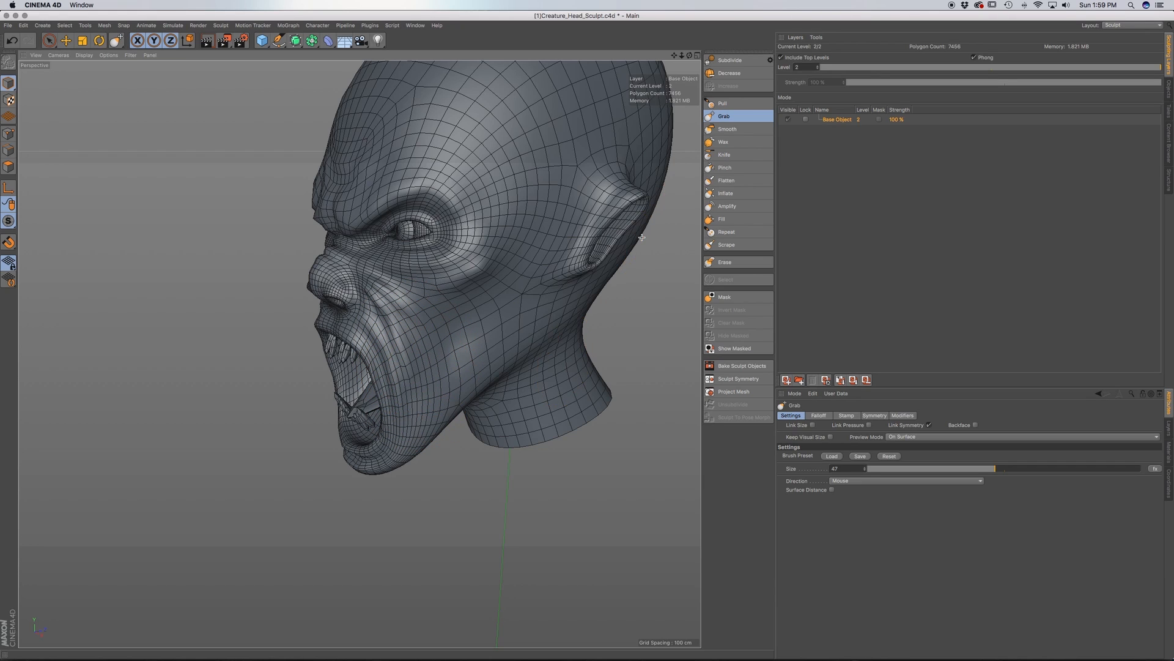
mouse_move(534, 250)
alt+mouse_down()
mouse_move(462, 318)
mouse_move(476, 321)
mouse_move(477, 296)
mouse_move(464, 330)
mouse_move(505, 336)
mouse_move(474, 333)
mouse_move(456, 352)
alt+mouse_up()
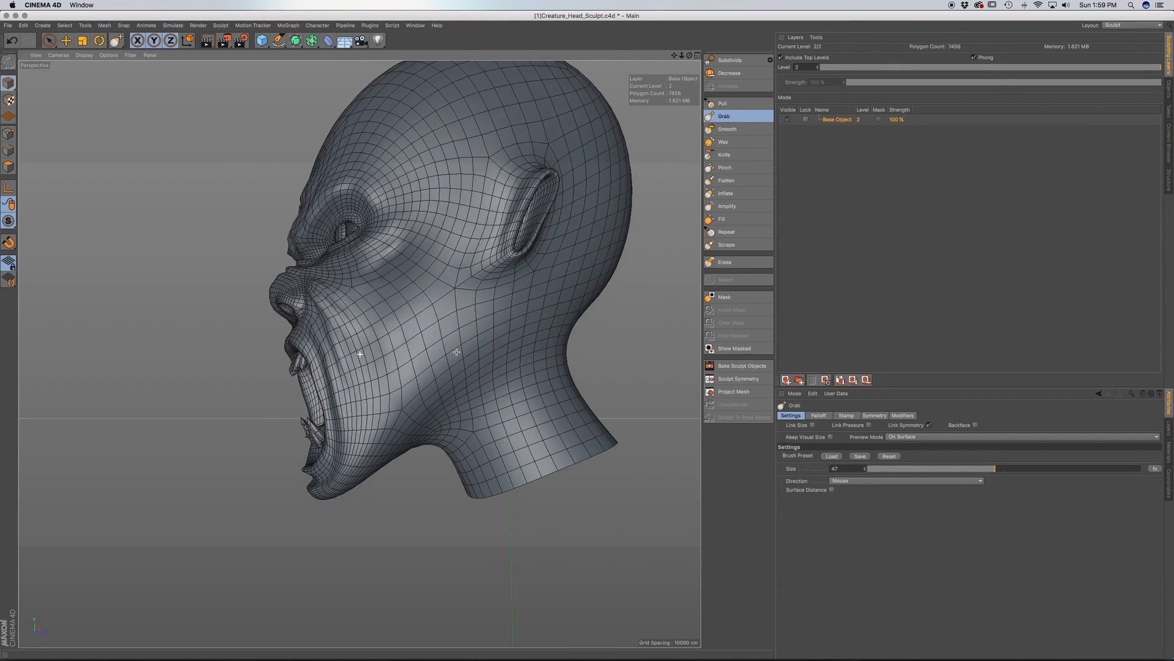
Build up the rear cheek and jaw area below the ear with the Pull brush at size 18
click(731, 104)
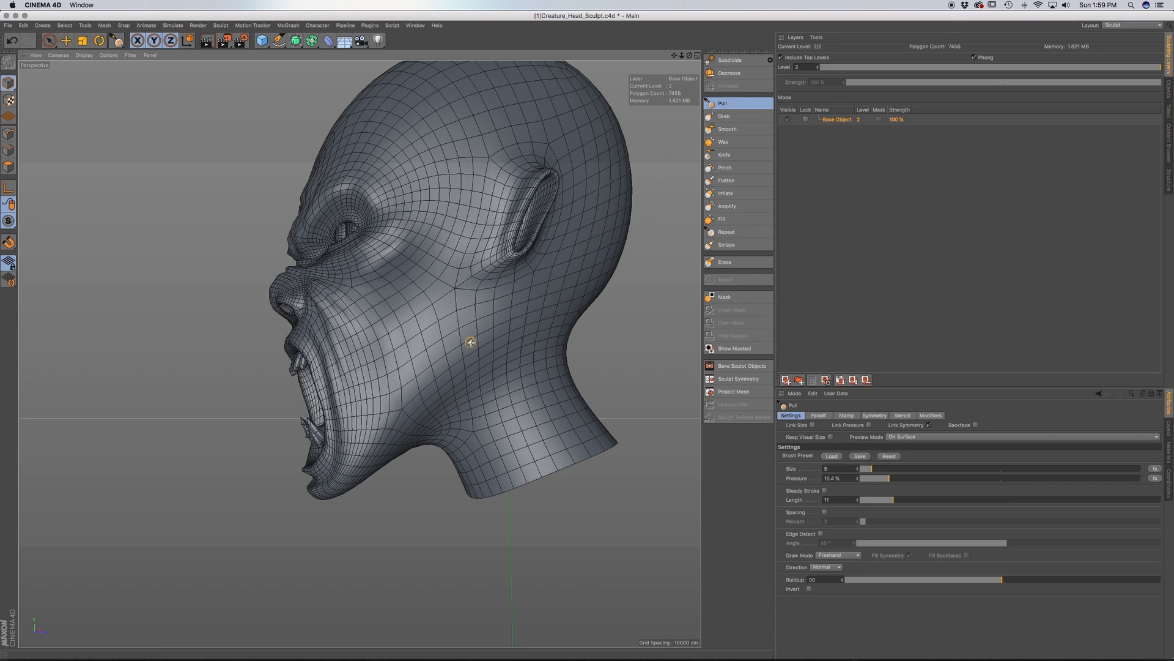
click(909, 468)
alt+drag(556, 396, 584, 405)
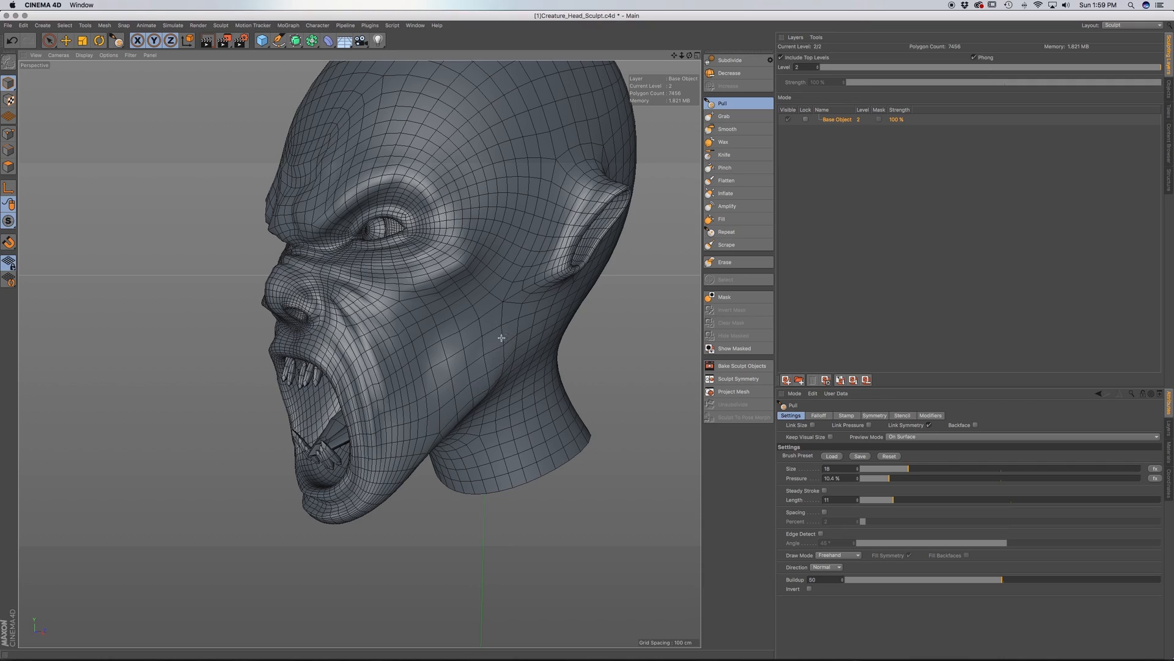
mouse_move(487, 389)
alt+mouse_down()
mouse_move(556, 341)
mouse_move(465, 390)
alt+mouse_up()
mouse_move(403, 460)
alt+mouse_down()
mouse_move(398, 485)
mouse_move(490, 493)
mouse_move(485, 471)
mouse_move(495, 498)
mouse_move(480, 334)
alt+mouse_up()
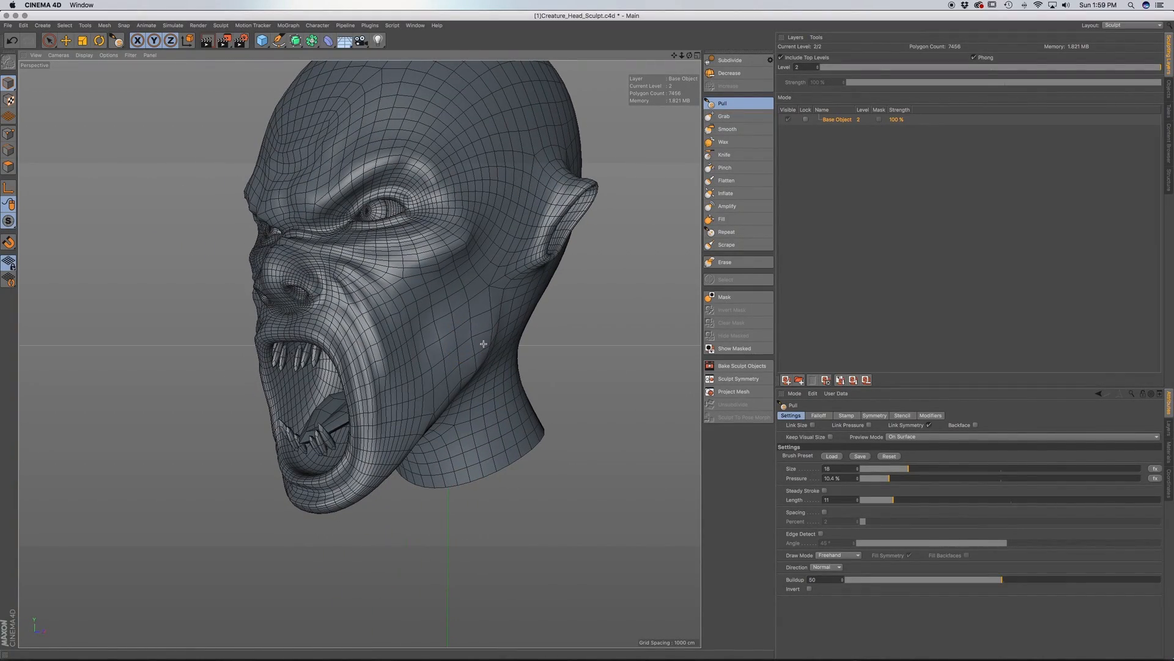
mouse_move(444, 398)
alt+mouse_down()
mouse_move(506, 349)
mouse_move(538, 341)
mouse_move(433, 400)
alt+mouse_up()
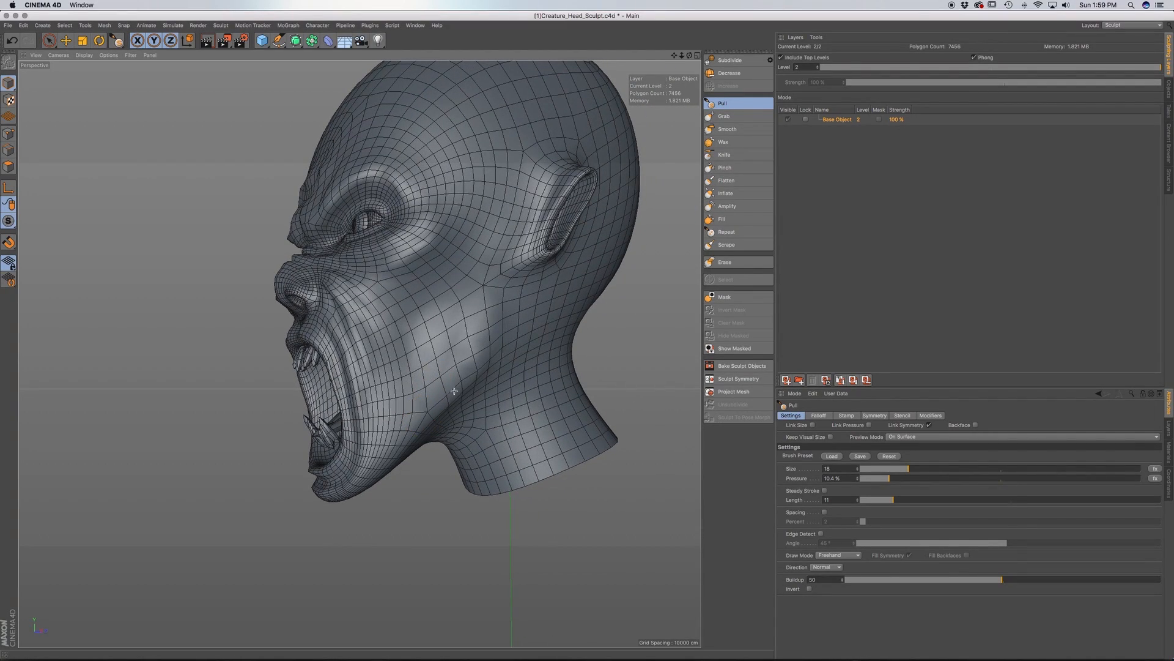
alt+drag(483, 335, 554, 356)
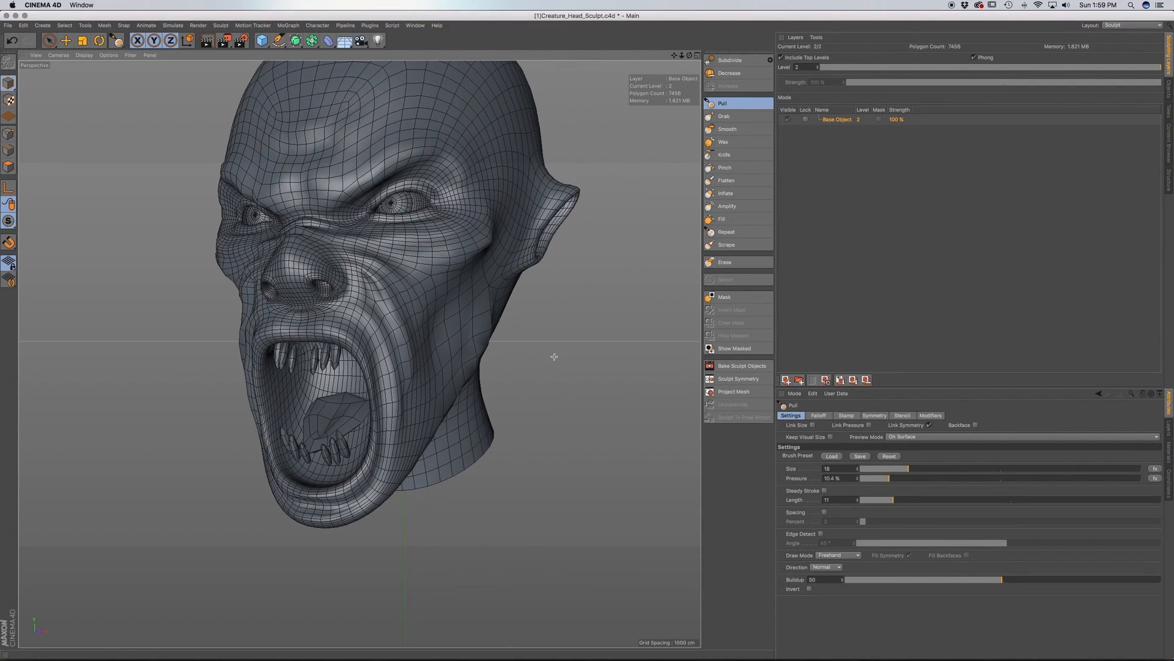
Soften the built-up cheek and jaw area with the Smooth brush at size 36
click(727, 129)
alt+drag(471, 318, 493, 319)
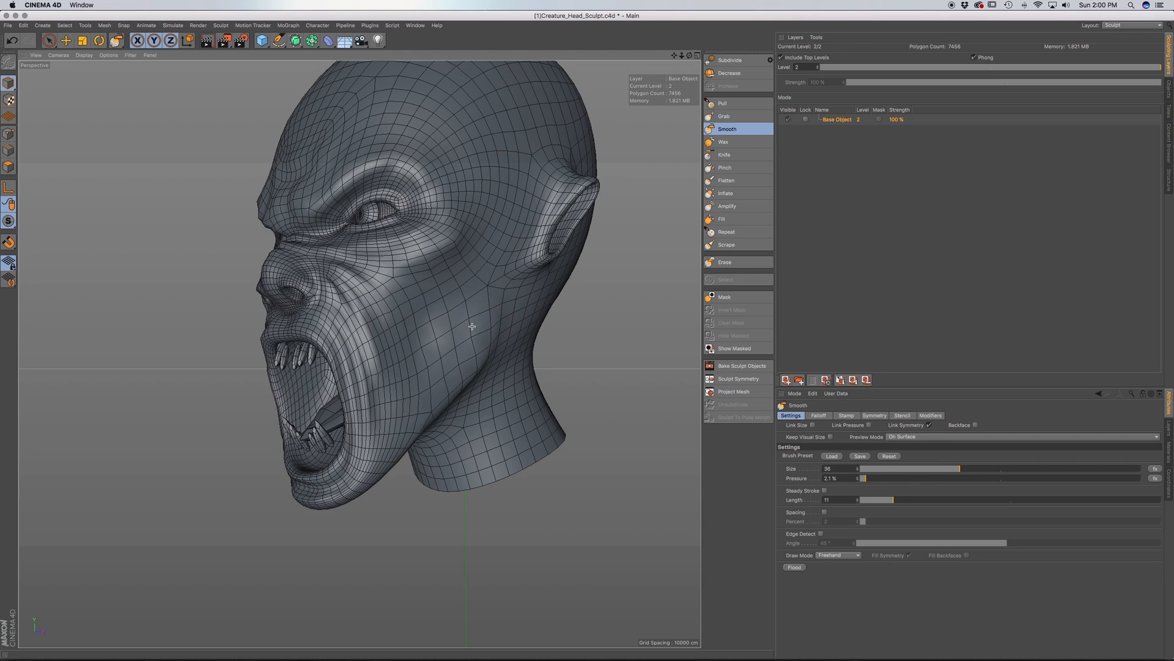
alt+drag(491, 348, 325, 365)
alt+drag(434, 345, 611, 361)
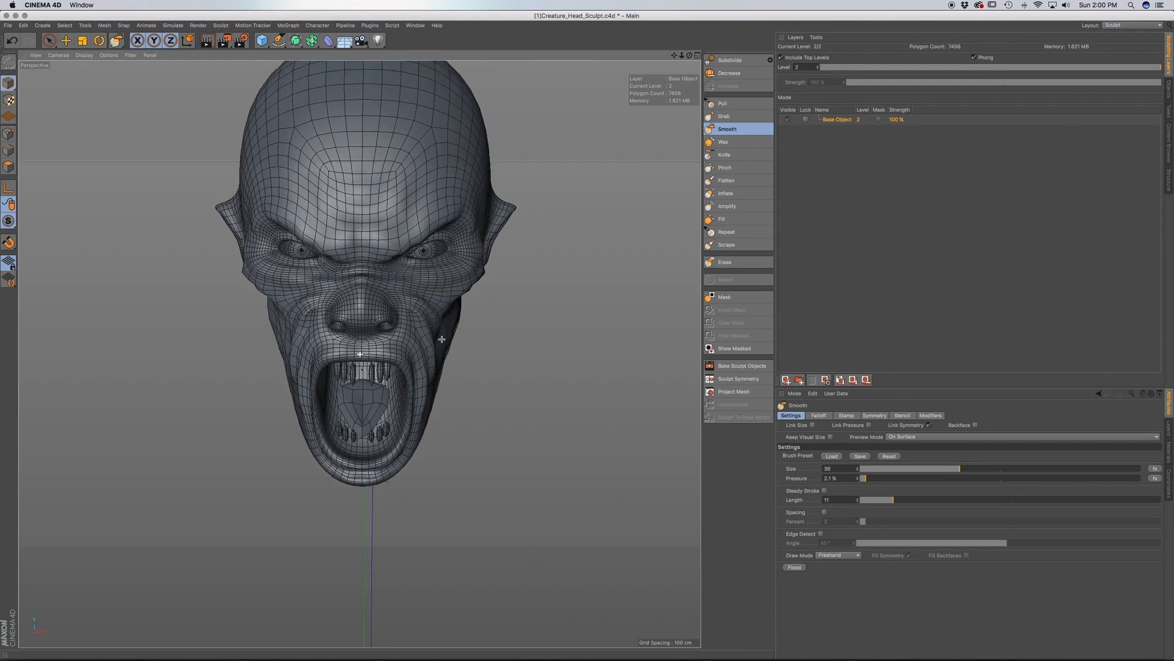
Display the head in Gouraud shading without lines and examine its forms from the front and in three-quarter view
alt+drag(439, 359, 419, 349)
key(n)
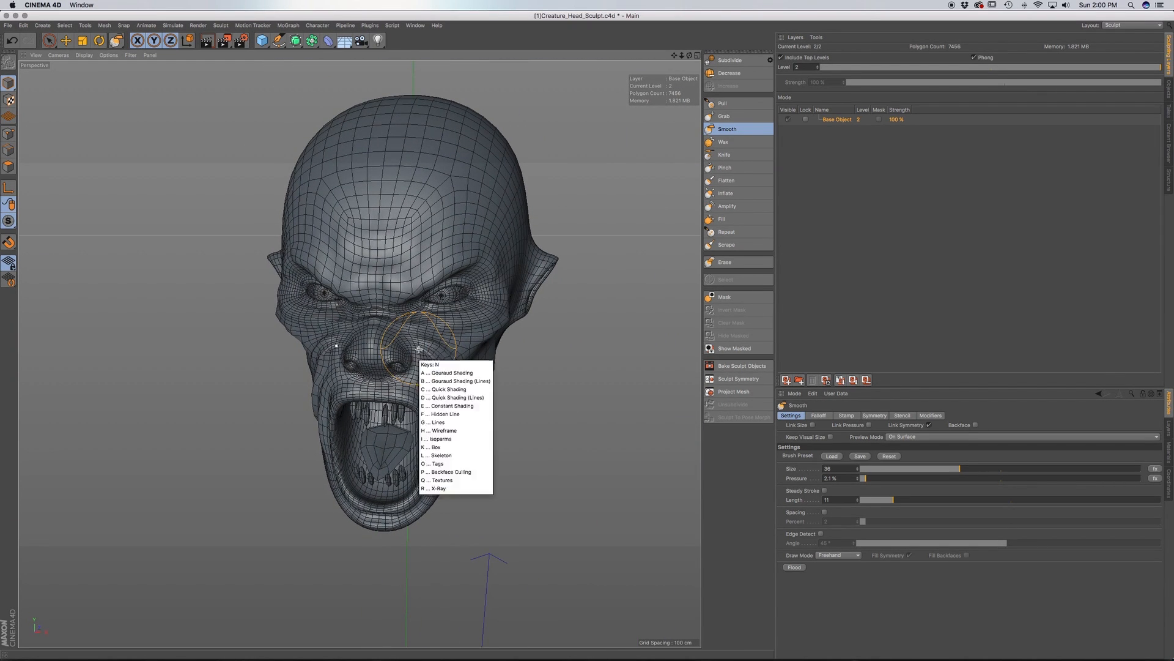
key(a)
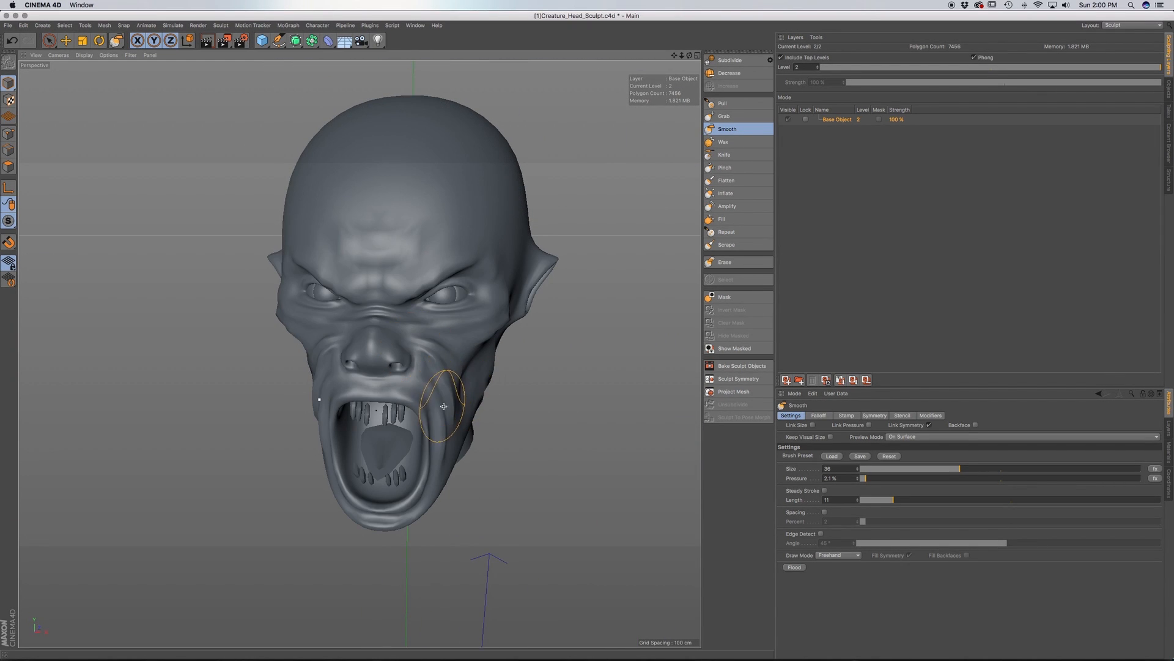
mouse_move(444, 398)
alt+mouse_down()
mouse_move(361, 369)
mouse_move(492, 337)
alt+mouse_up()
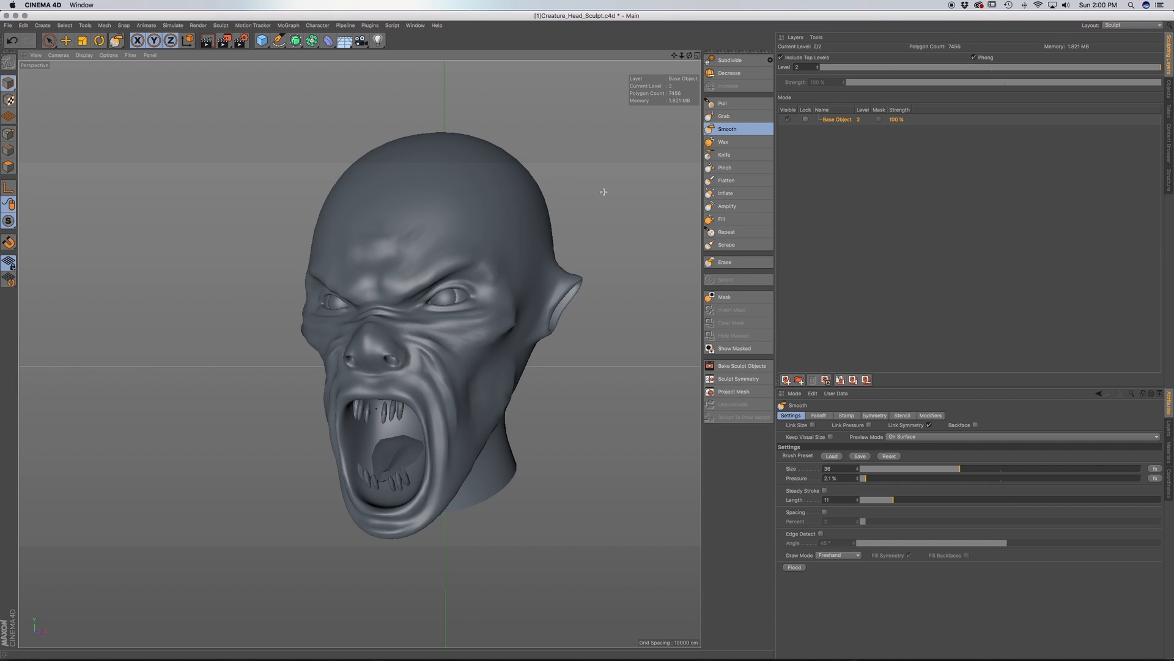
Show the mesh lines over the shading again and subdivide the head sculpt to level 3
key(n)
key(b)
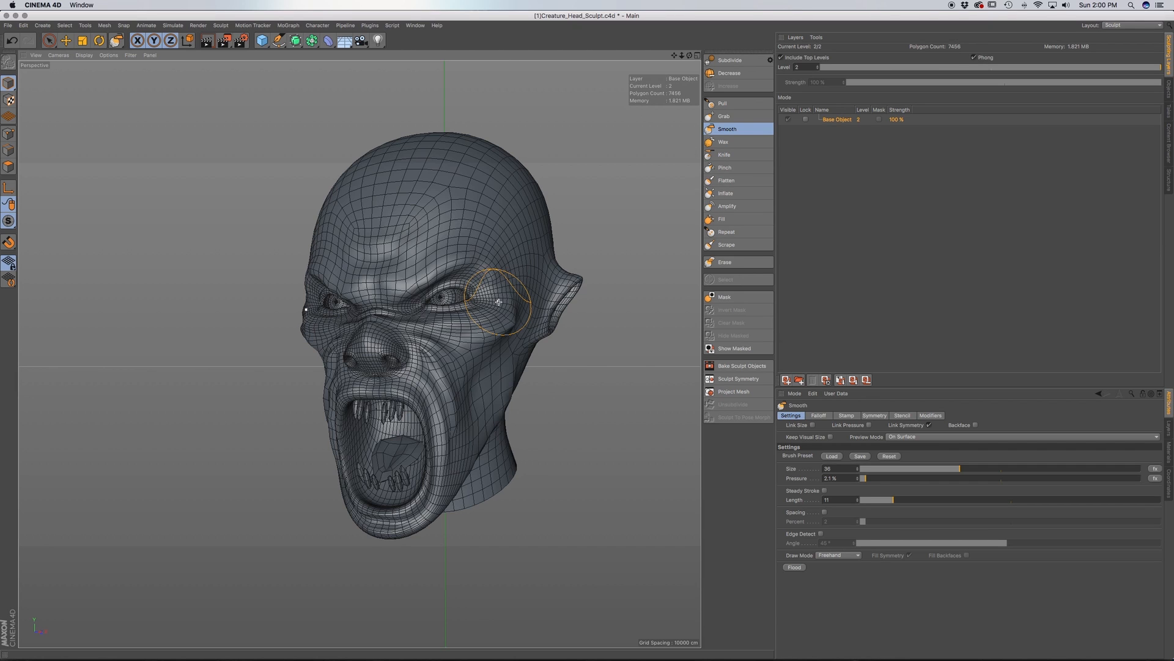
click(745, 61)
scroll(449, 375, up, 6)
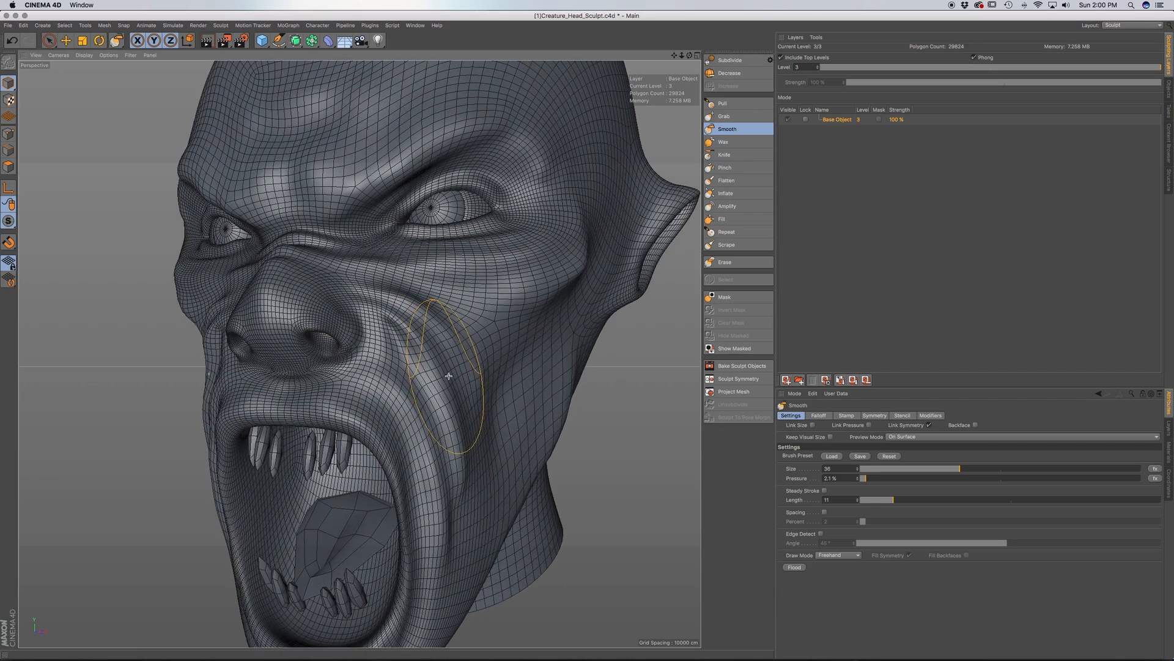
Examine the denser level 3 mesh around the nose, eyes, brow, cheeks and mouth from several angles
mouse_move(444, 399)
alt+mouse_down()
mouse_move(436, 408)
mouse_move(429, 382)
mouse_move(382, 384)
mouse_move(505, 373)
alt+mouse_up()
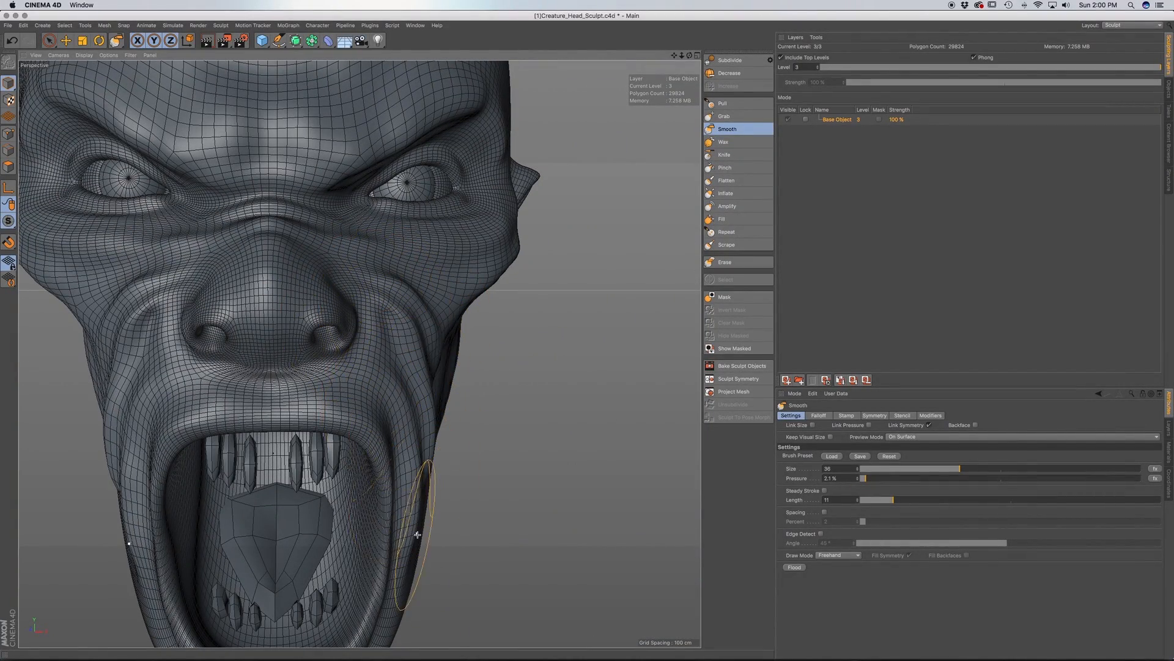
alt+middle_drag(402, 321, 415, 367)
alt+drag(361, 304, 288, 294)
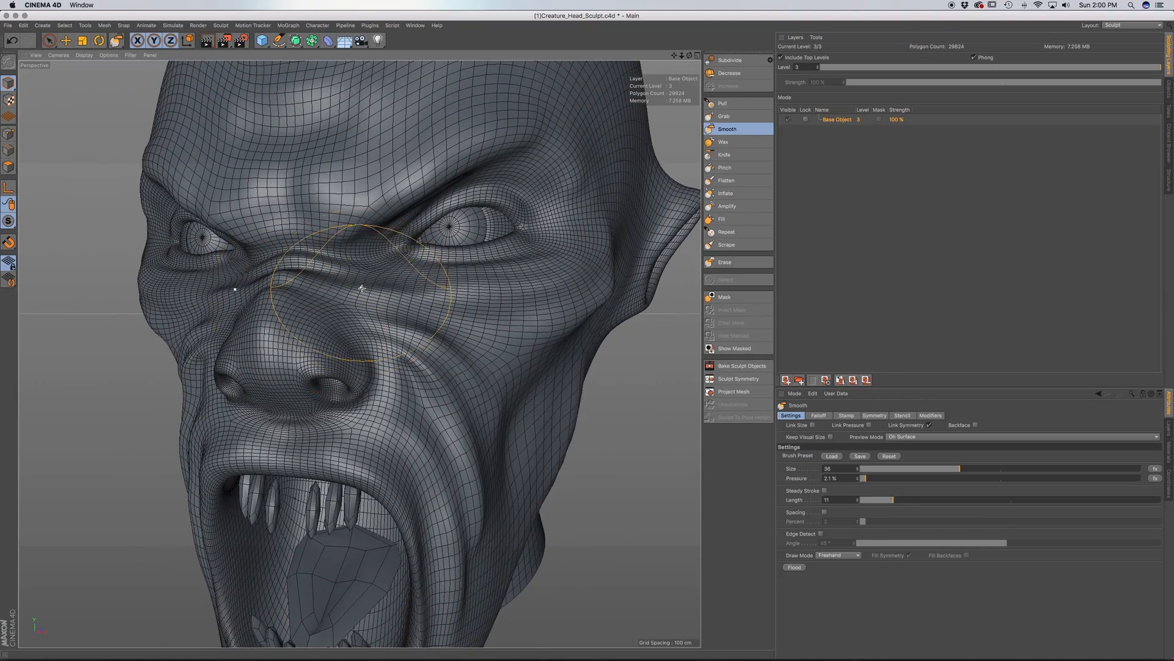
alt+drag(531, 235, 456, 215)
alt+middle_drag(551, 269, 488, 262)
alt+drag(527, 308, 480, 313)
alt+middle_drag(474, 418, 431, 405)
mouse_move(422, 448)
alt+mouse_down()
mouse_move(485, 449)
mouse_move(499, 404)
mouse_move(519, 408)
mouse_move(400, 406)
mouse_move(354, 336)
mouse_move(342, 382)
alt+mouse_up()
alt+drag(366, 338, 378, 273)
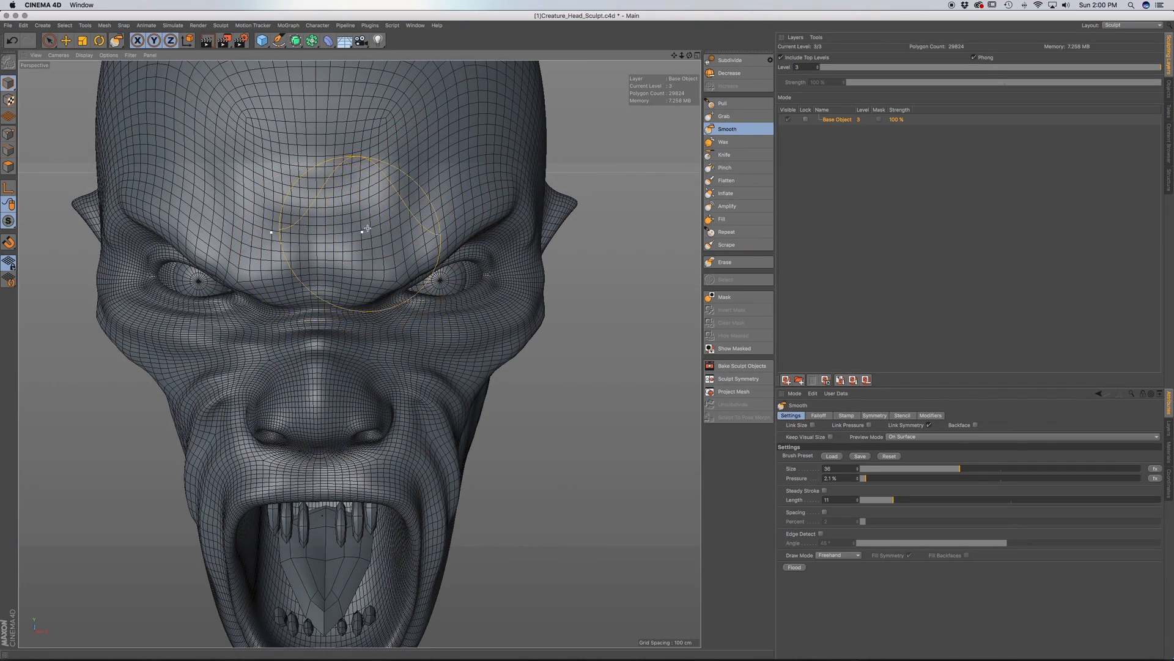
mouse_move(373, 252)
alt+mouse_down()
mouse_move(295, 242)
mouse_move(341, 244)
mouse_move(375, 283)
alt+mouse_up()
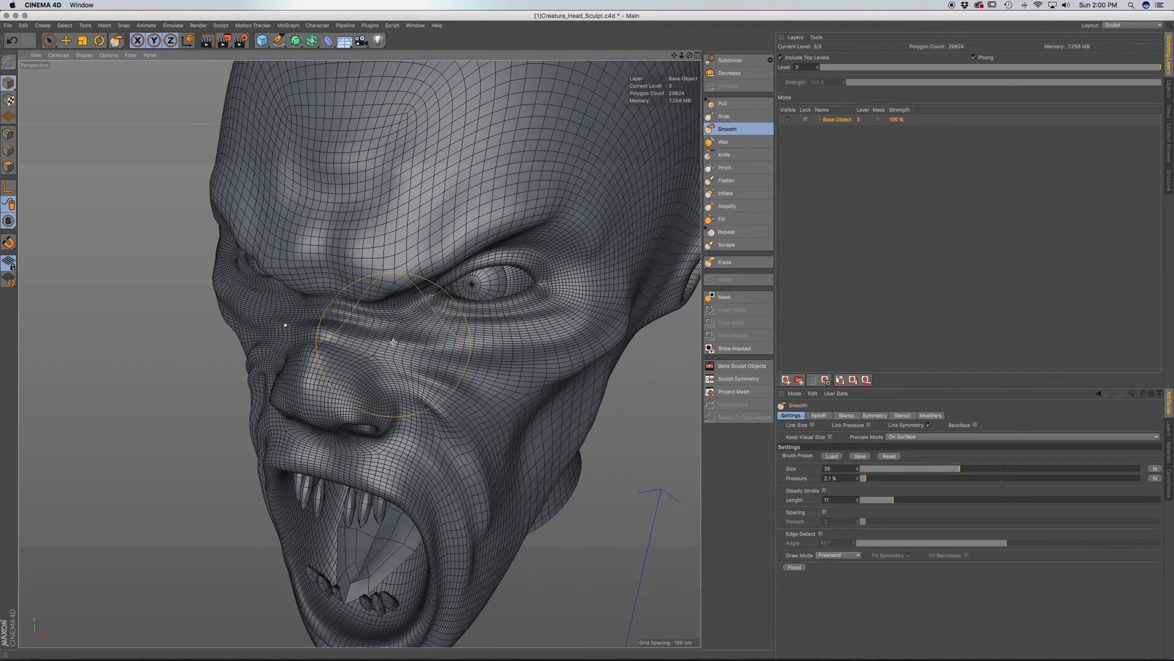
alt+middle_drag(394, 342, 347, 284)
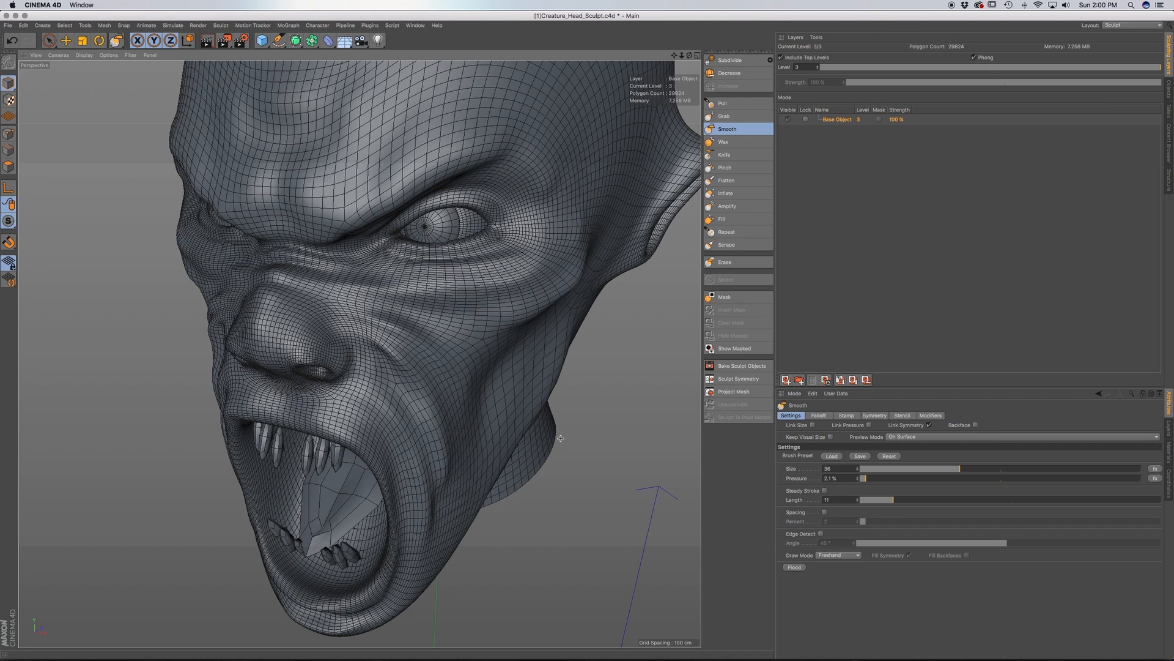
Return the display to Gouraud shading without lines and activate the Pull brush
key(n)
key(a)
alt+drag(419, 419, 427, 374)
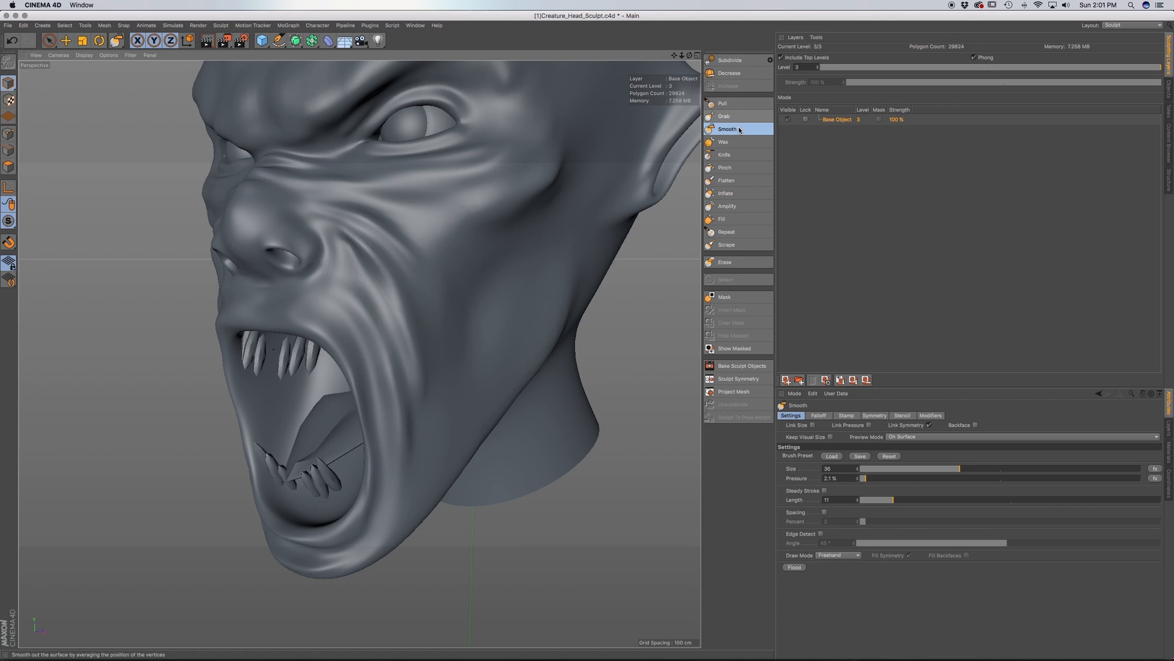
click(728, 104)
Raise the inner brow and the area above the nose bridge with the Pull brush at size 10
mouse_move(293, 202)
alt+mouse_down()
mouse_move(321, 296)
mouse_move(408, 302)
mouse_move(391, 300)
alt+mouse_up()
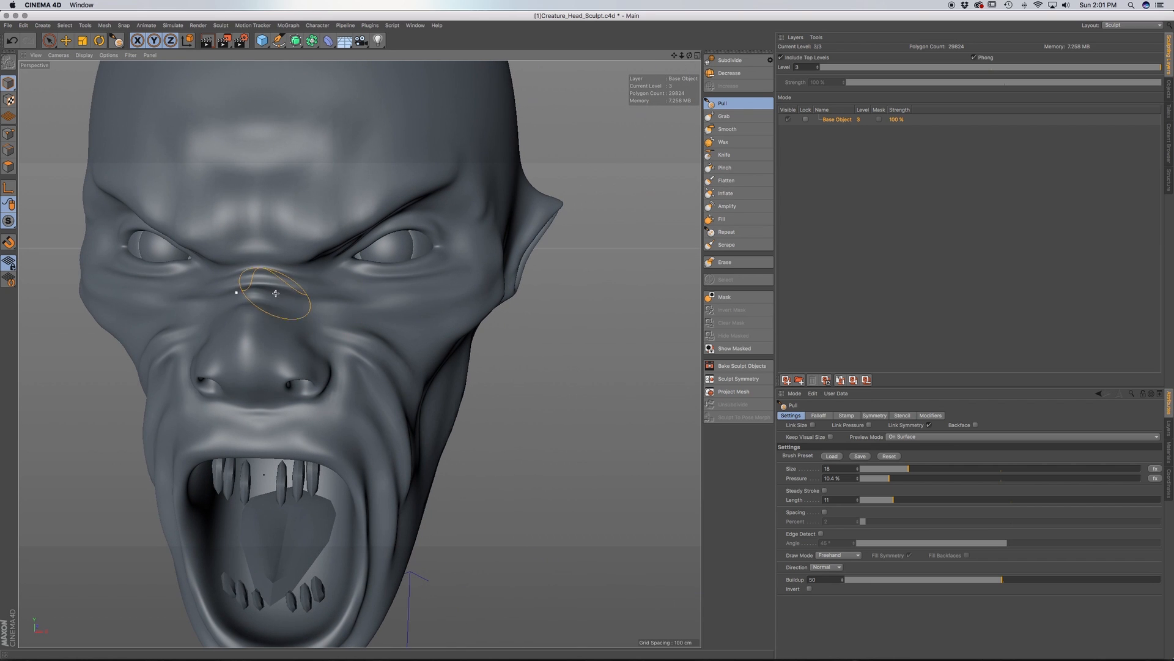
scroll(294, 297, up, 5)
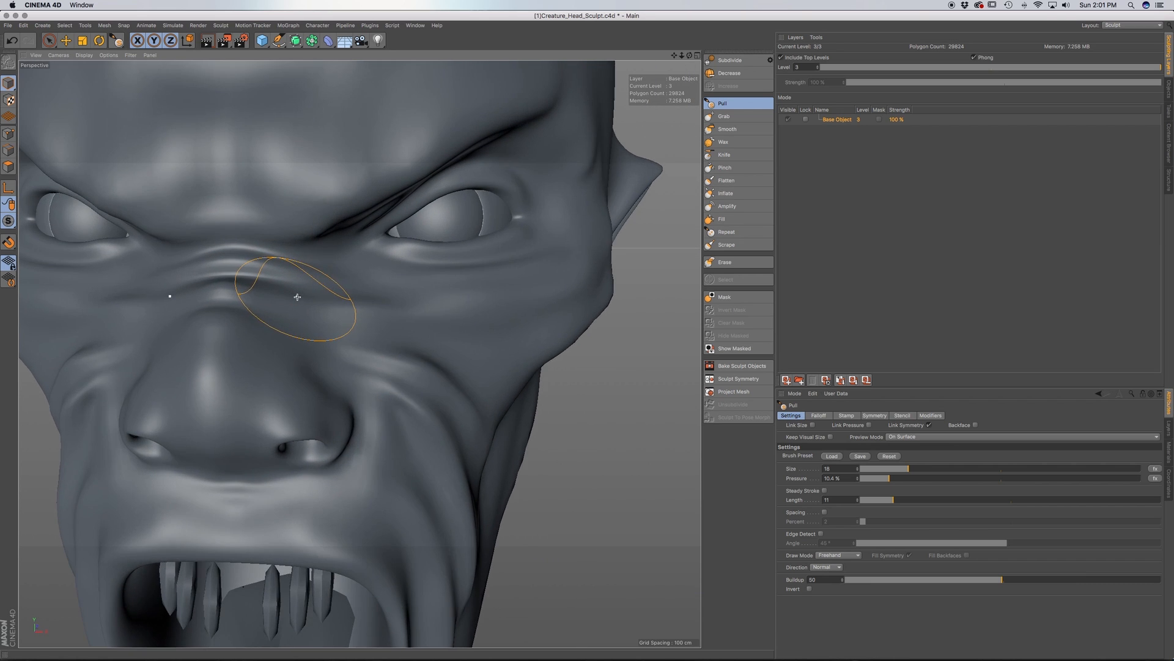
alt+drag(298, 296, 228, 294)
scroll(307, 286, down, 2)
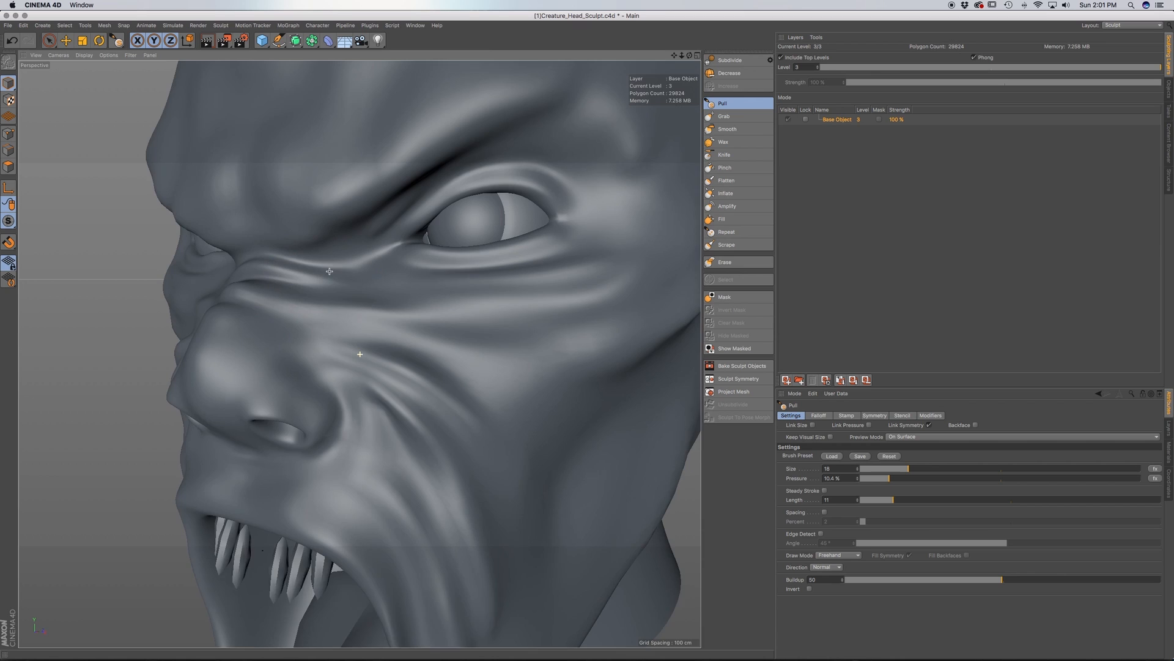
alt+middle_drag(330, 273, 321, 309)
alt+drag(323, 299, 302, 283)
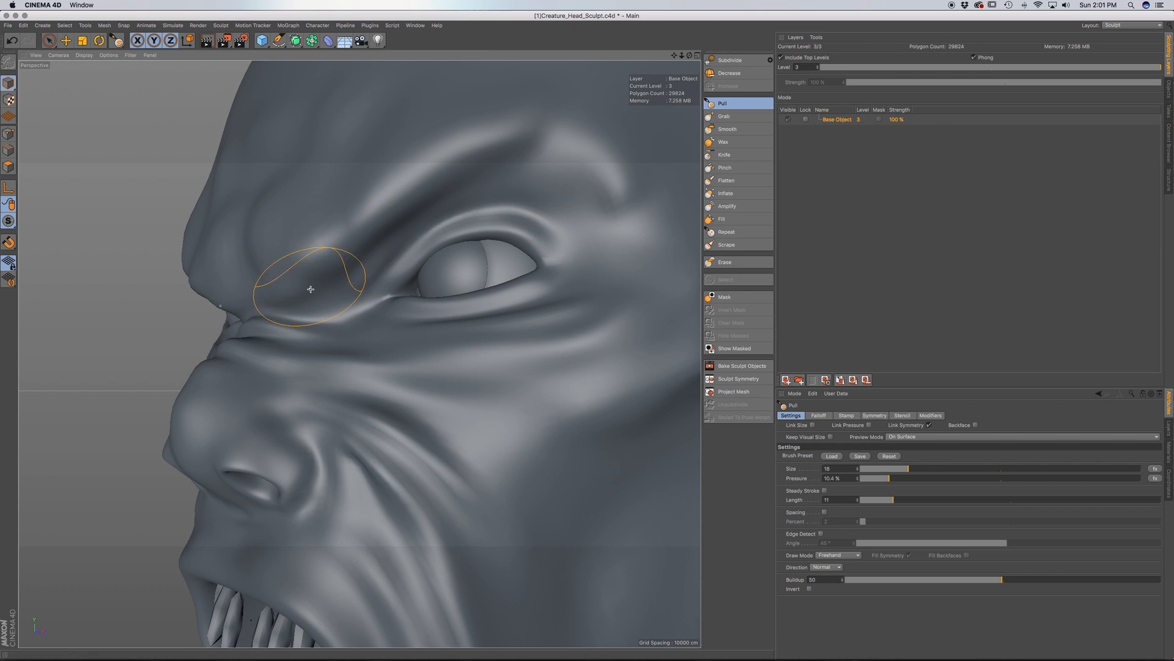
drag(898, 473, 905, 469)
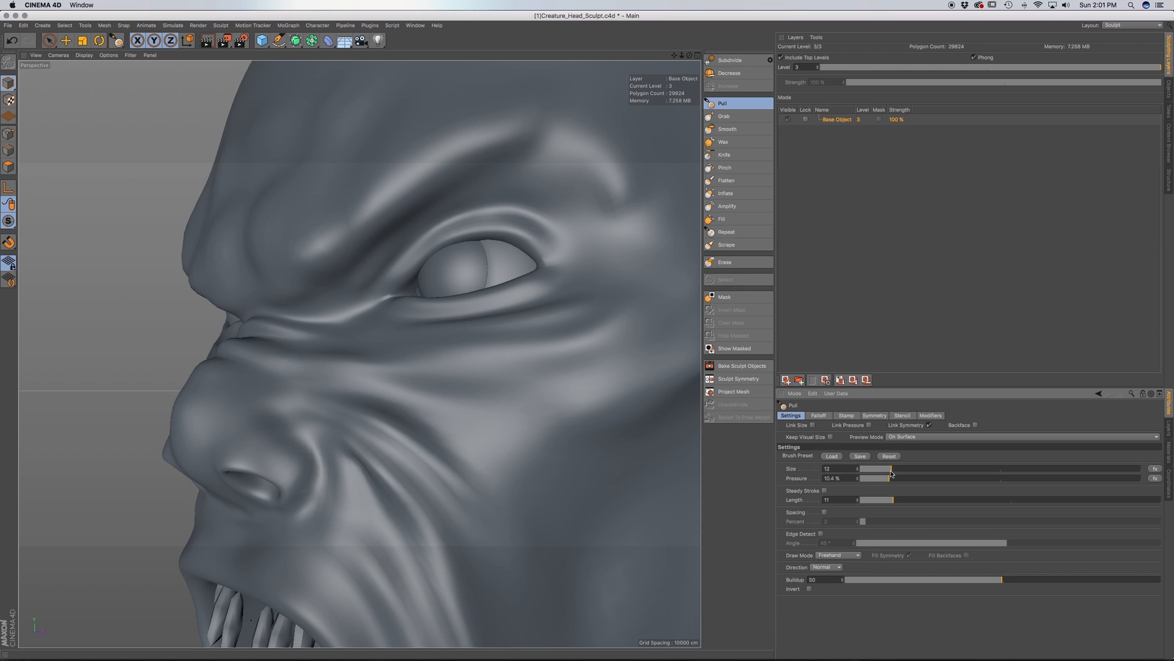
alt+drag(288, 263, 344, 283)
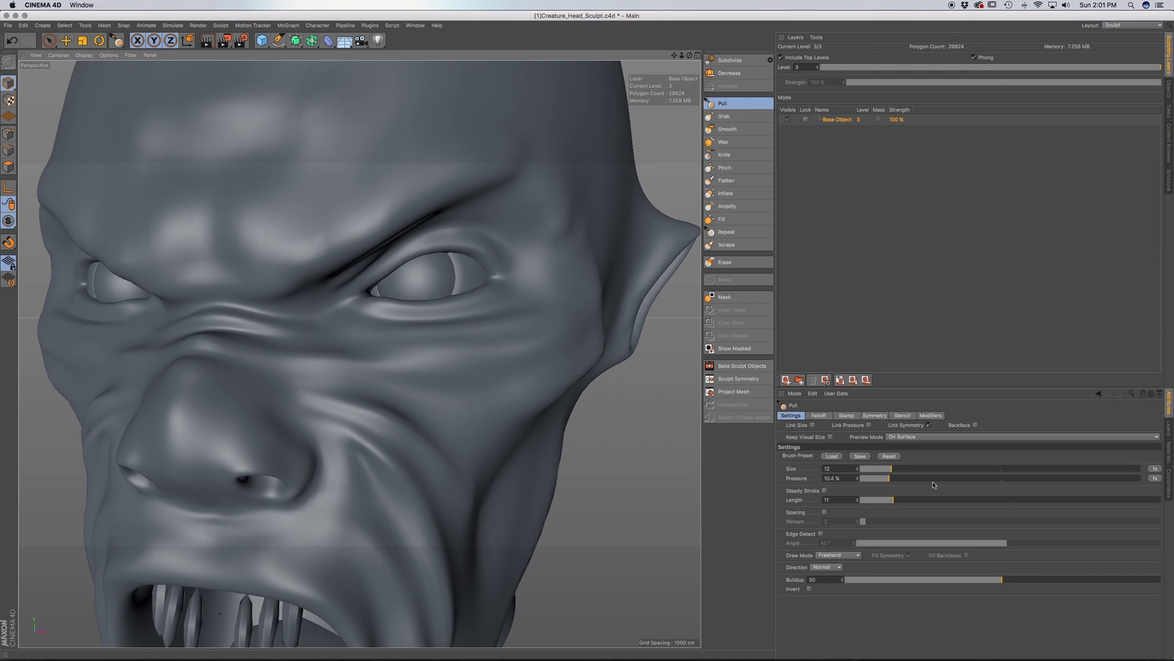
drag(888, 472, 886, 472)
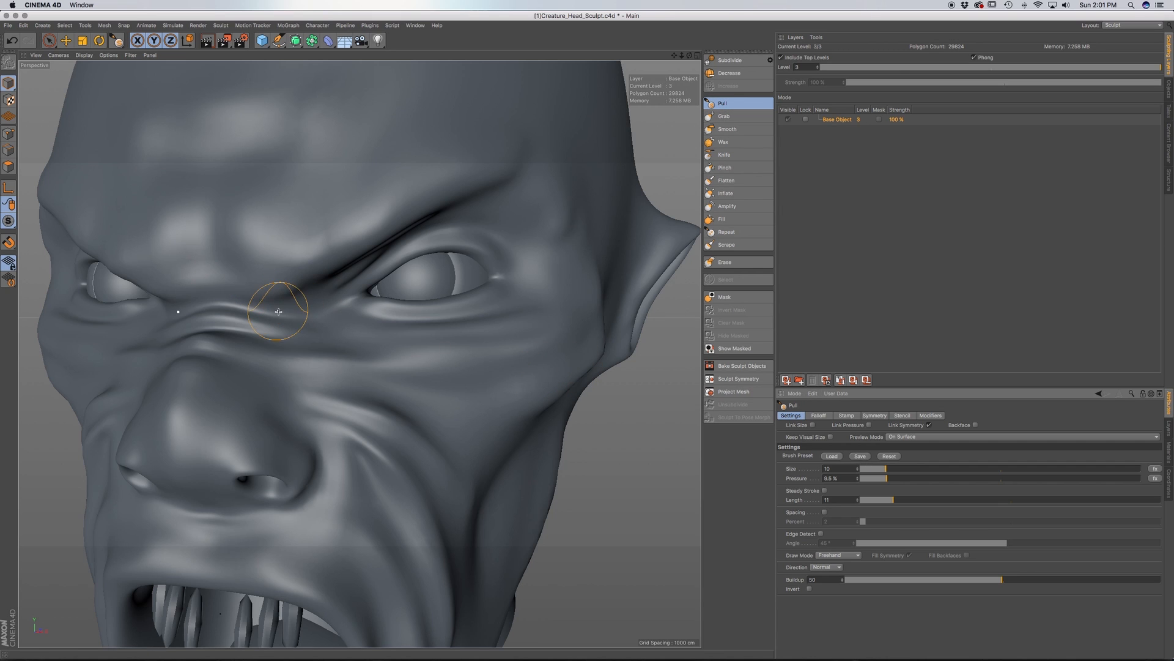
mouse_move(259, 284)
mouse_down()
mouse_move(247, 257)
mouse_move(275, 294)
mouse_move(309, 285)
mouse_up()
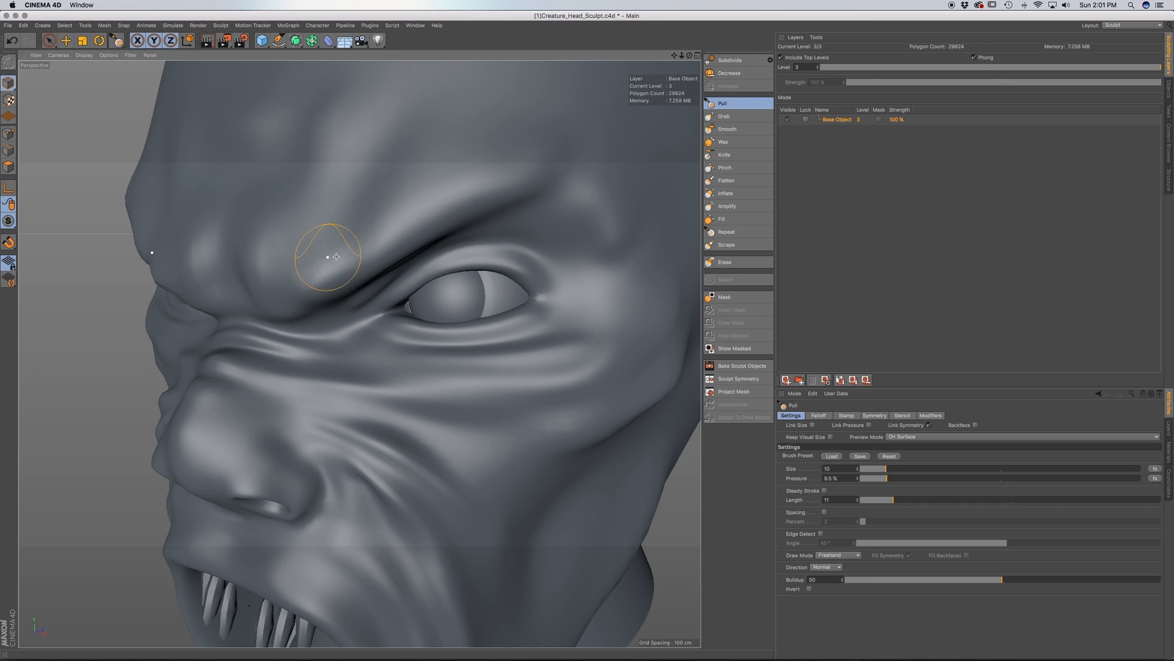
Build up the brow ridge and lower forehead above the eyes with the size 10 Pull brush
alt+middle_drag(405, 225, 397, 343)
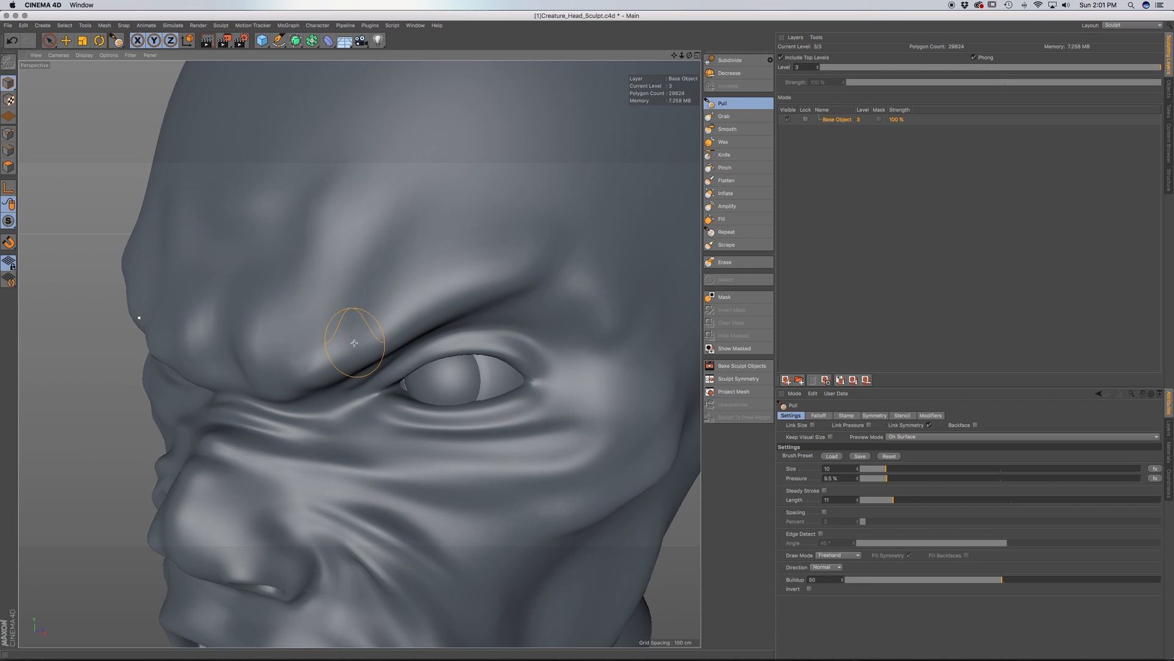
alt+drag(354, 344, 406, 326)
alt+middle_drag(412, 312, 437, 327)
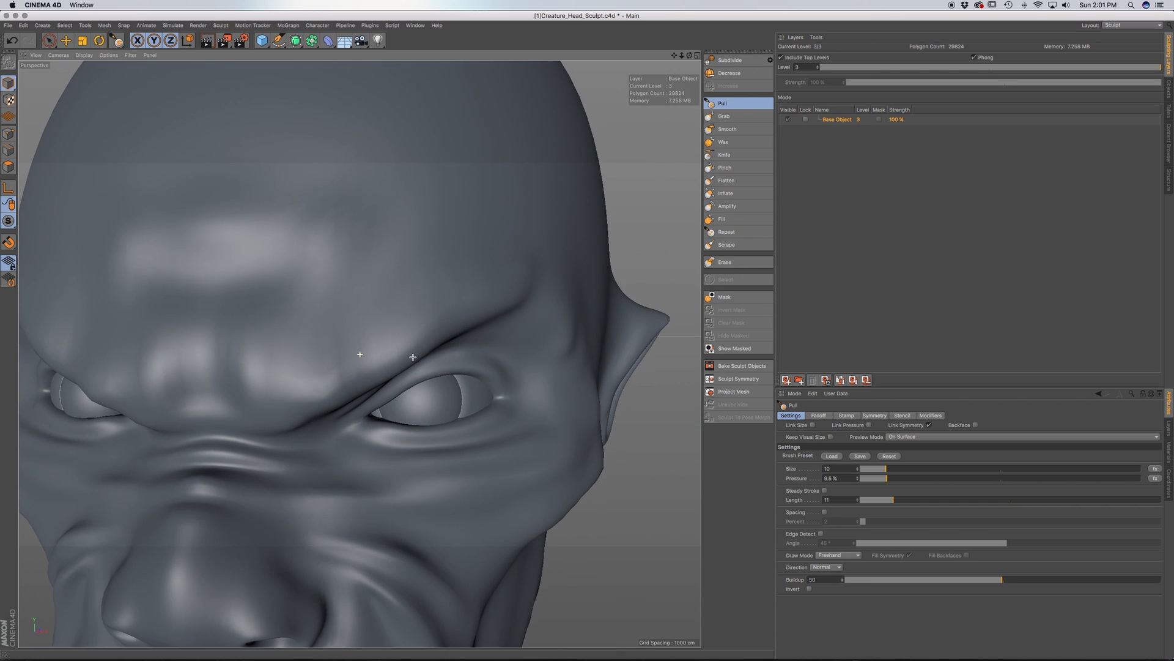
alt+drag(433, 330, 355, 374)
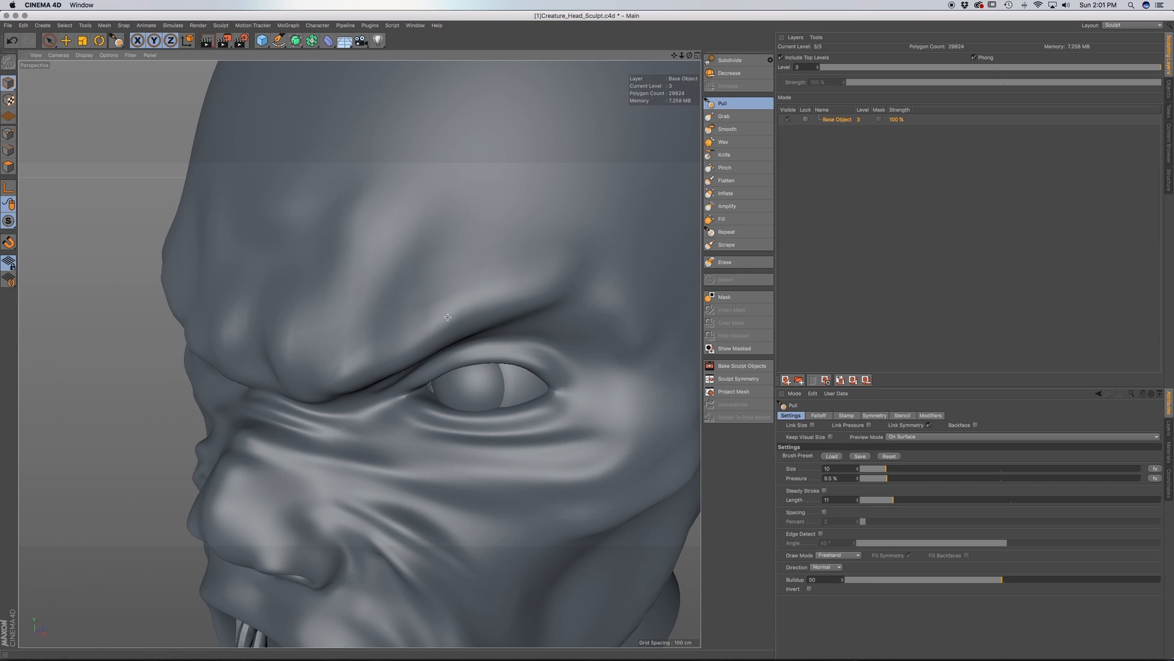
alt+drag(422, 336, 480, 278)
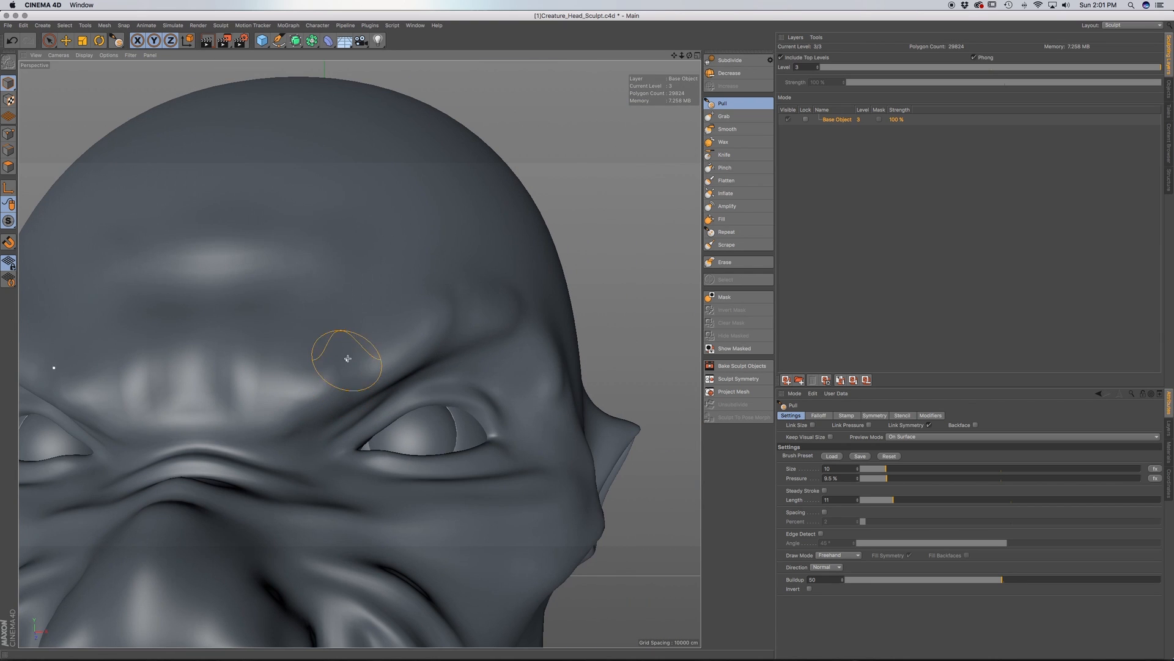
mouse_move(299, 422)
mouse_down()
mouse_move(260, 424)
mouse_move(257, 446)
mouse_move(247, 317)
mouse_move(234, 370)
mouse_up()
Build up the cheek folds beside the mouth and the centre of the upper lip with the Pull brush
alt+middle_drag(235, 371, 193, 310)
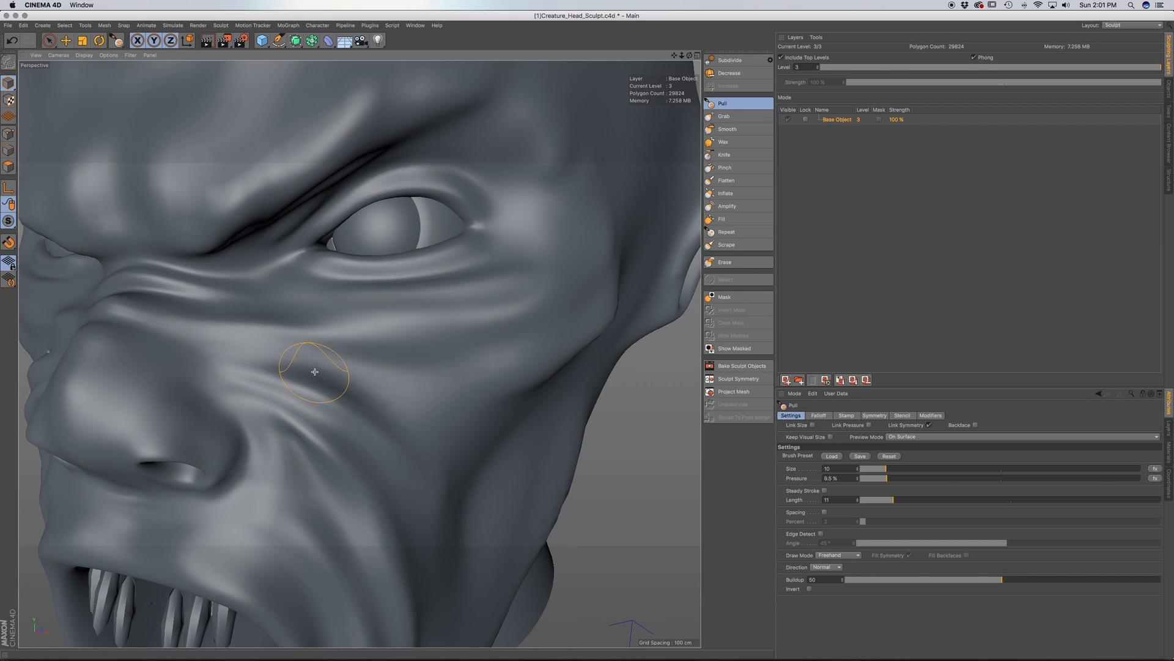
alt+middle_drag(352, 394, 307, 285)
alt+drag(328, 317, 360, 372)
alt+middle_drag(407, 444, 359, 354)
alt+drag(312, 318, 291, 386)
alt+middle_drag(307, 383, 293, 296)
alt+drag(304, 354, 289, 296)
drag(295, 398, 296, 484)
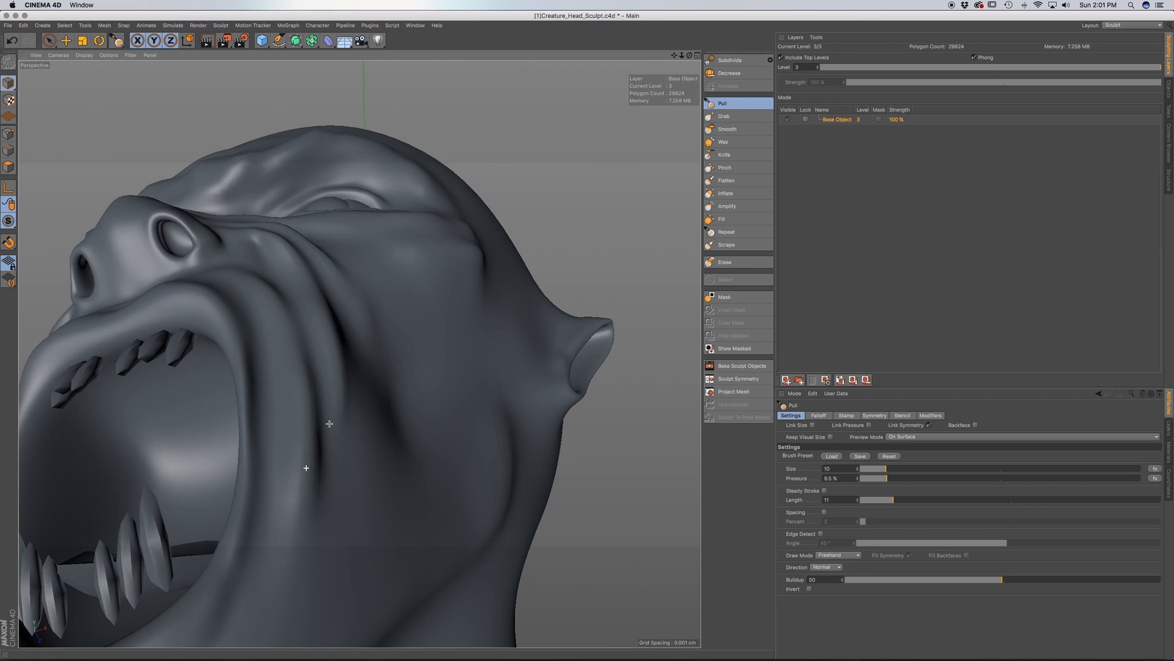
drag(252, 385, 252, 445)
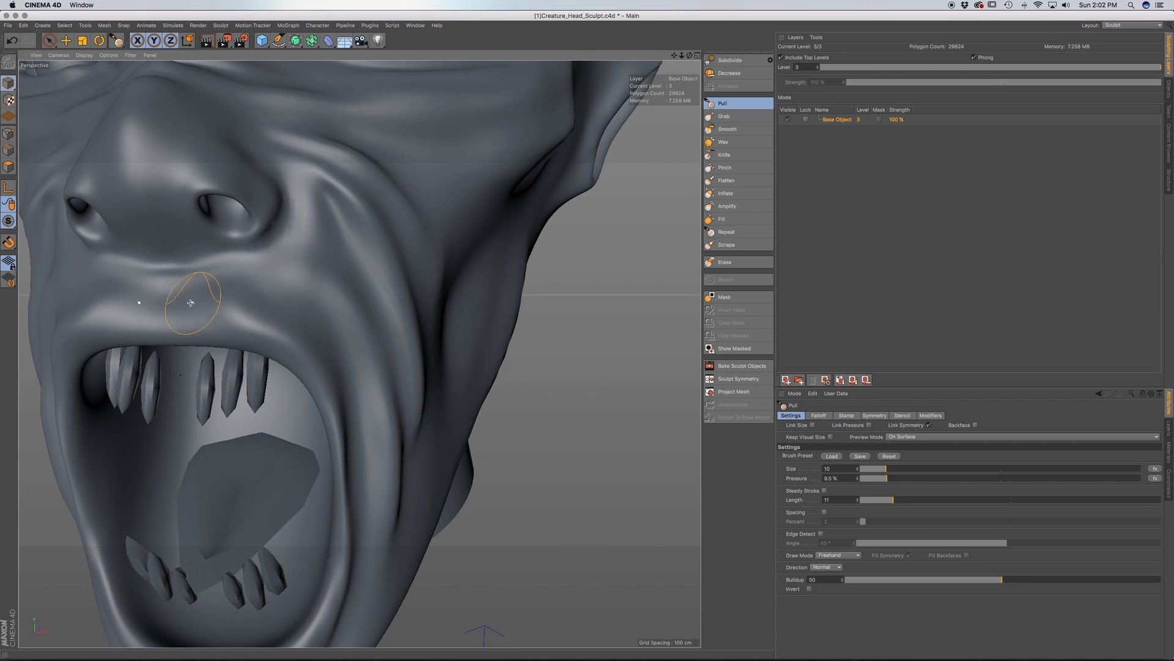
drag(190, 303, 171, 300)
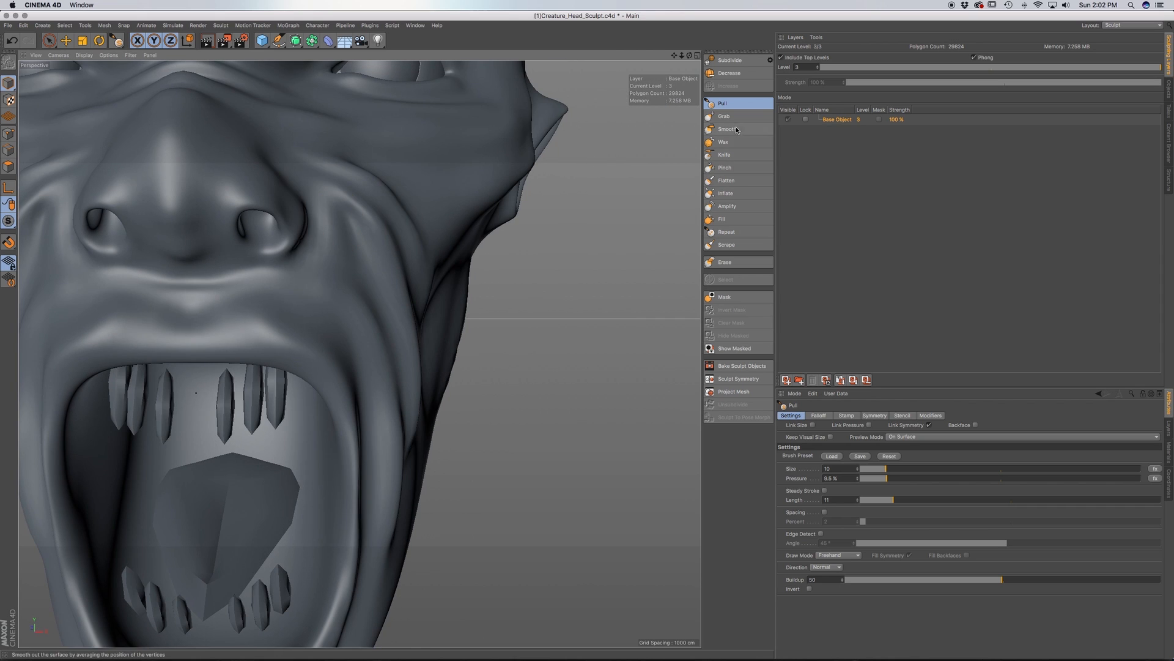
Smooth the underside of the nose between the nostrils using the Smooth brush at size 21 and 9.1% pressure
click(727, 128)
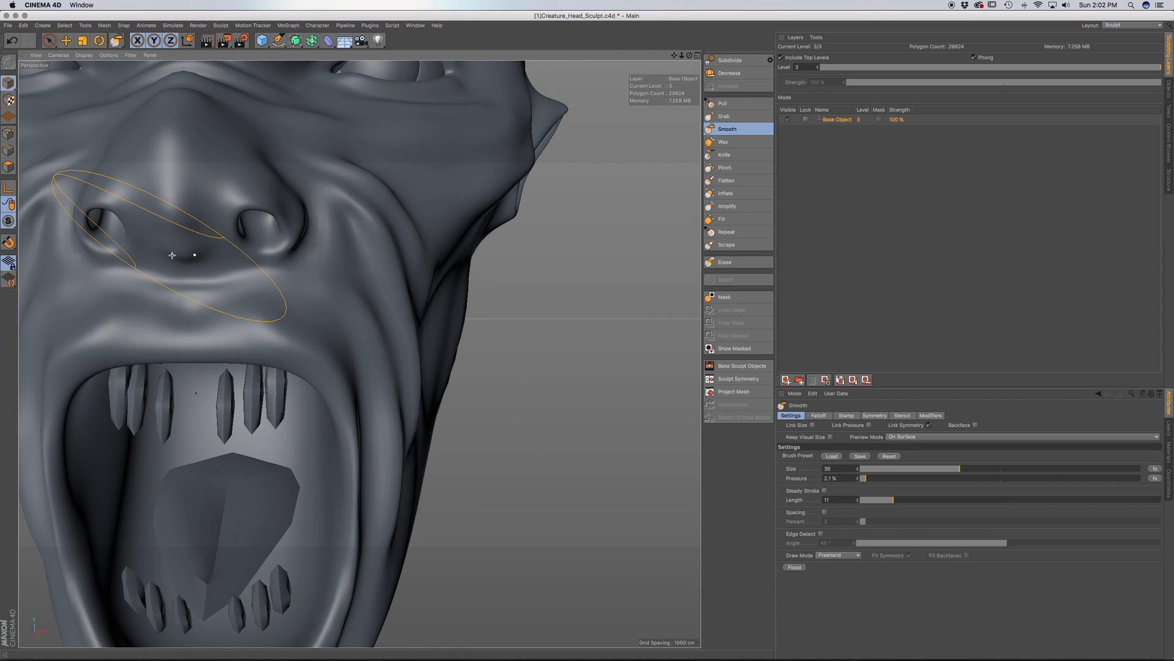
click(885, 479)
click(917, 468)
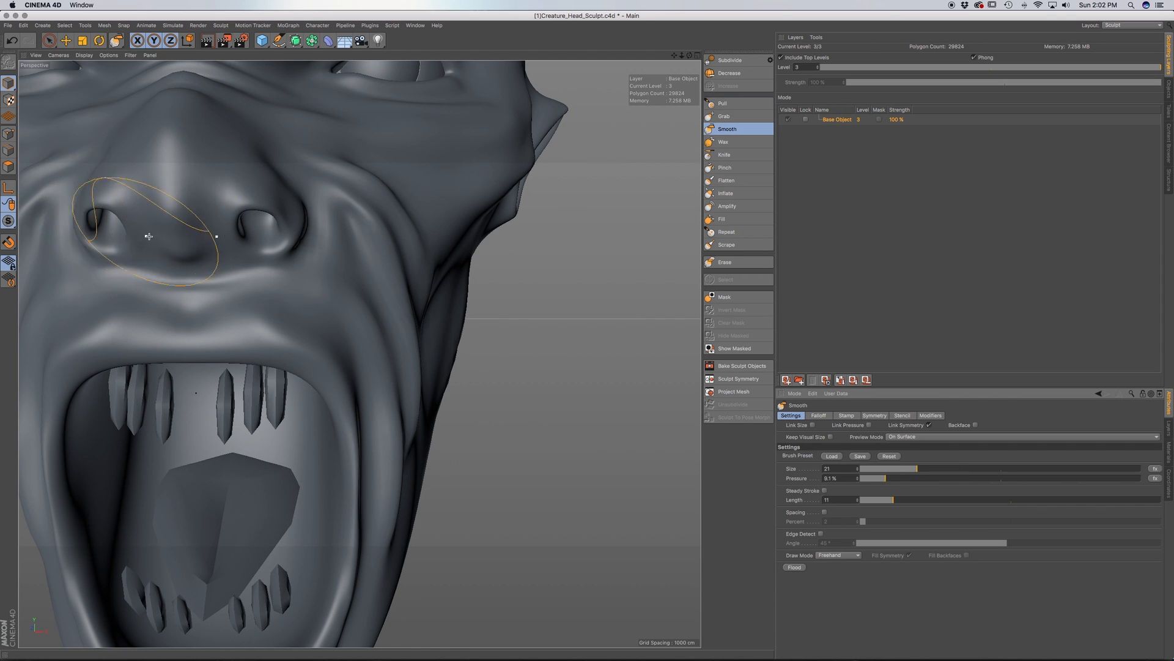
drag(184, 238, 181, 222)
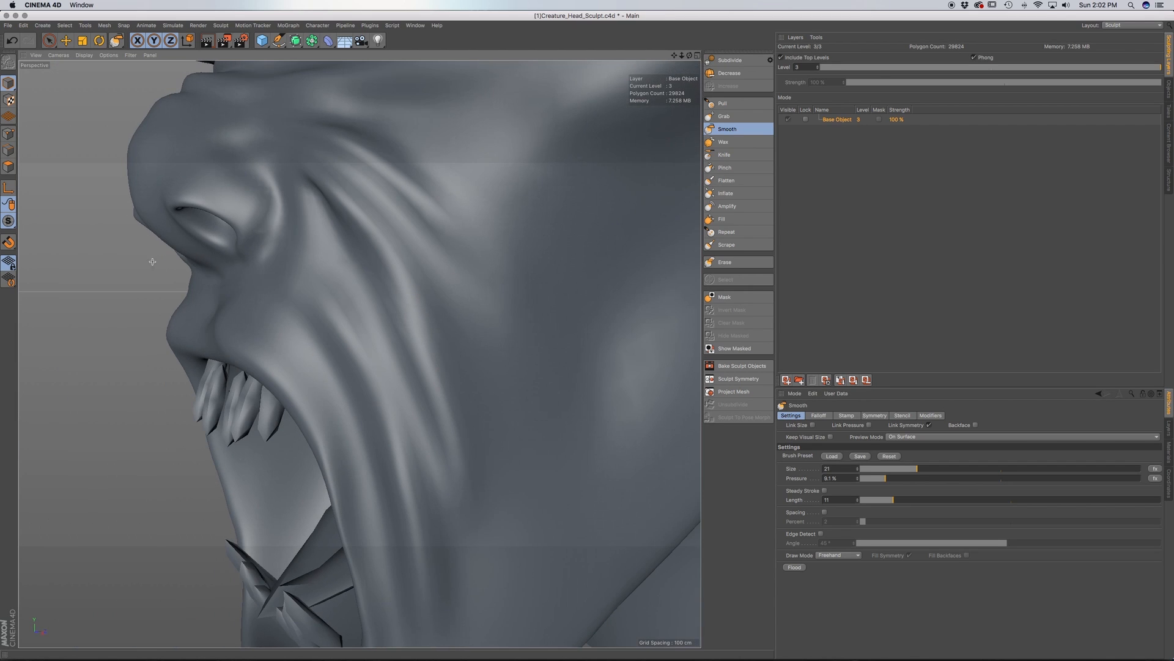
Examine the creature's nose, mouth and cheek folds from the side, front and three-quarter angles
alt+drag(152, 255, 200, 320)
alt+middle_drag(201, 320, 197, 350)
alt+drag(197, 350, 300, 361)
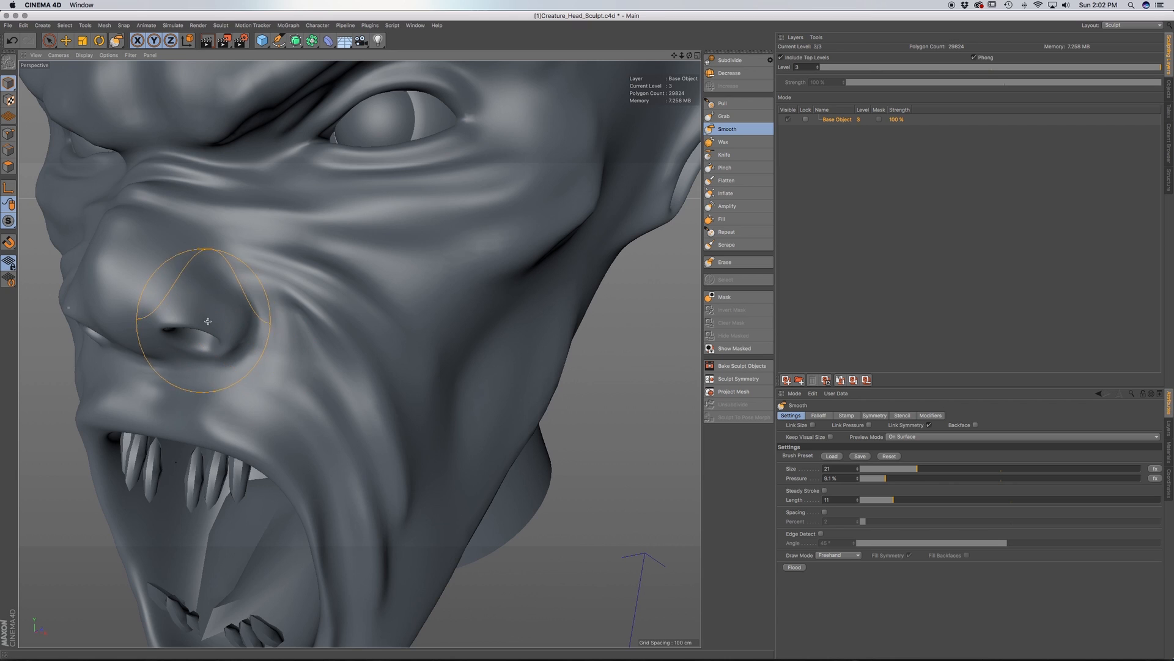
alt+middle_drag(204, 320, 209, 379)
mouse_move(218, 372)
alt+mouse_down()
mouse_move(271, 371)
mouse_move(272, 383)
alt+mouse_up()
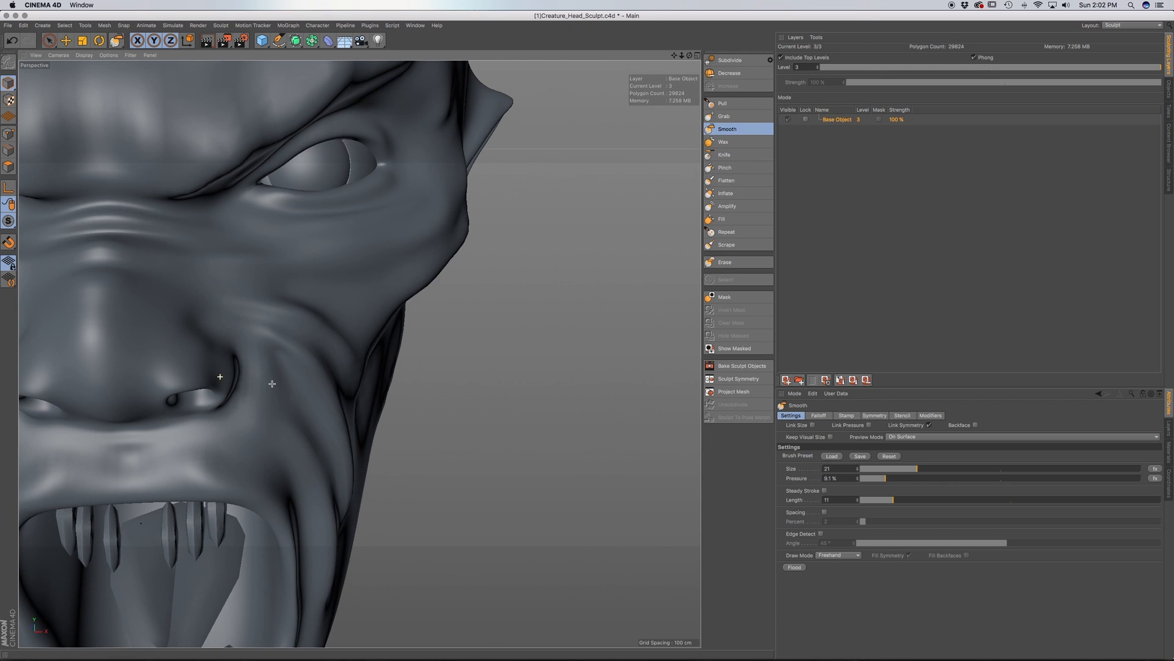
alt+middle_drag(338, 451, 312, 367)
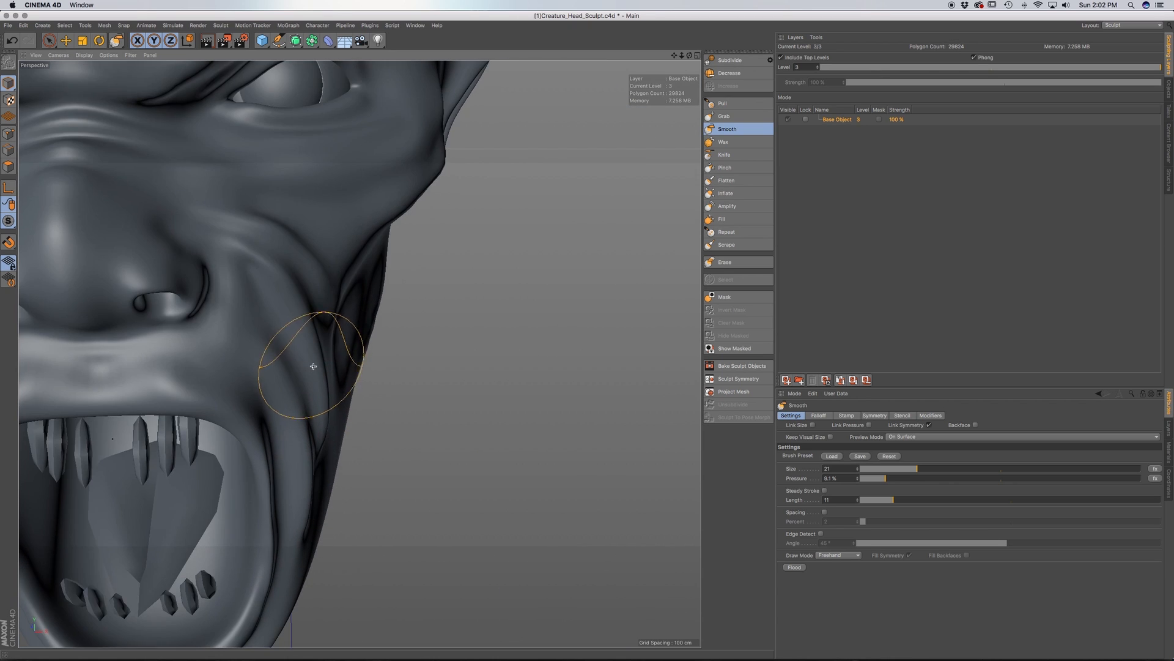
scroll(313, 367, down, 3)
scroll(313, 367, down, 4)
alt+drag(320, 361, 254, 368)
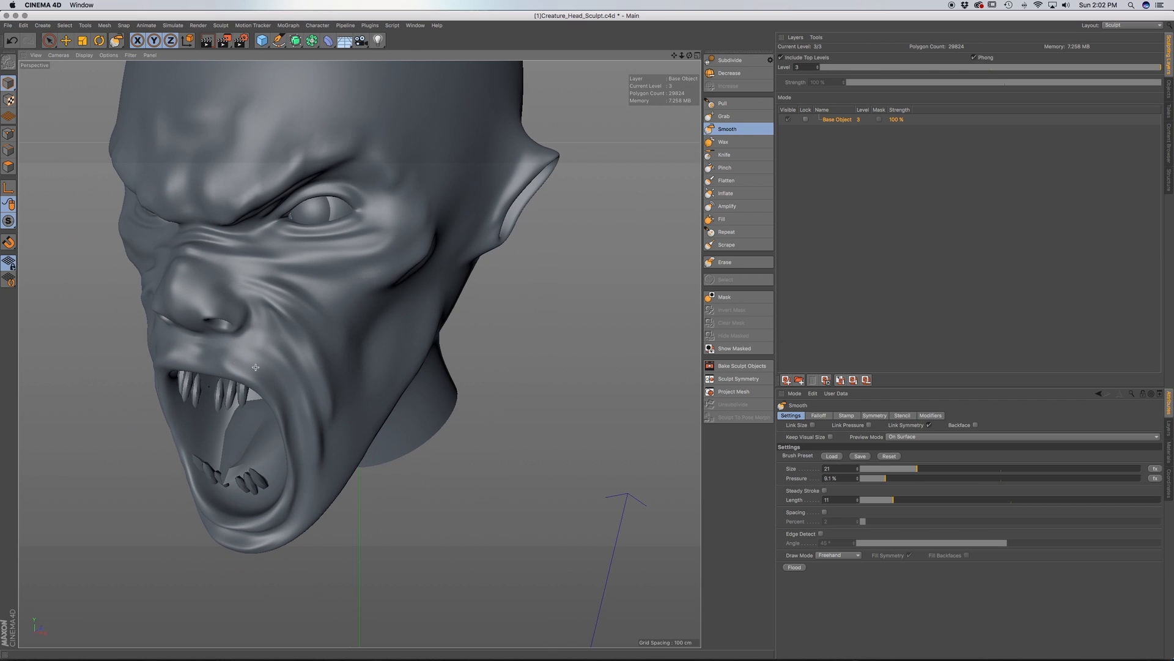
alt+drag(333, 311, 345, 420)
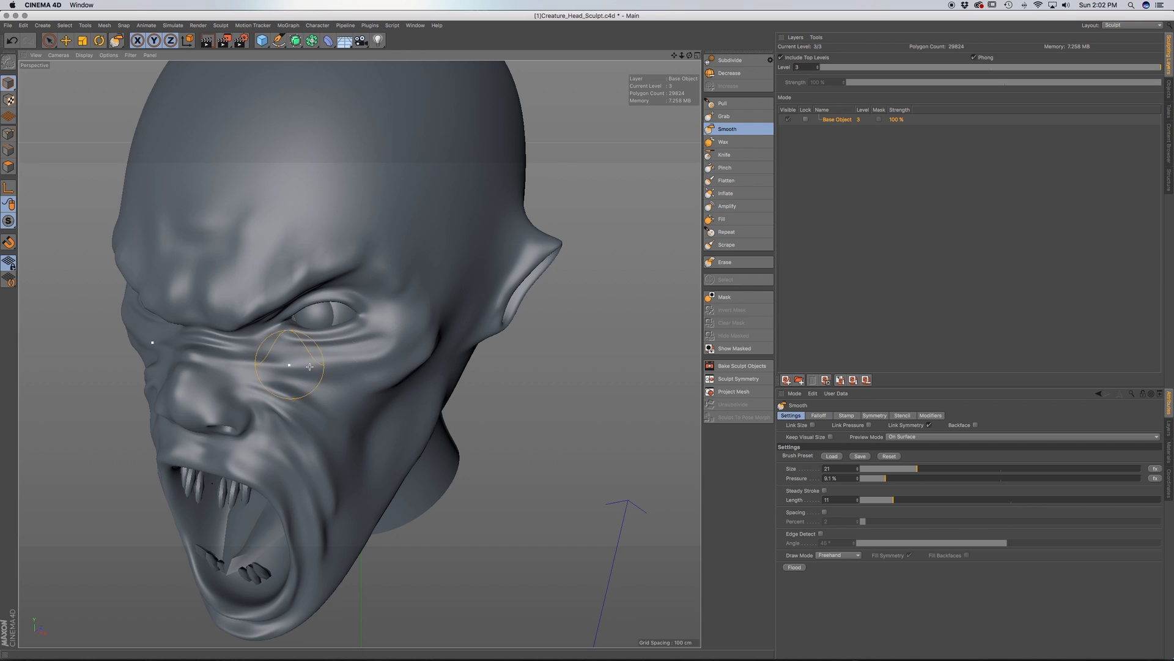
scroll(314, 370, down, 2)
scroll(311, 382, up, 4)
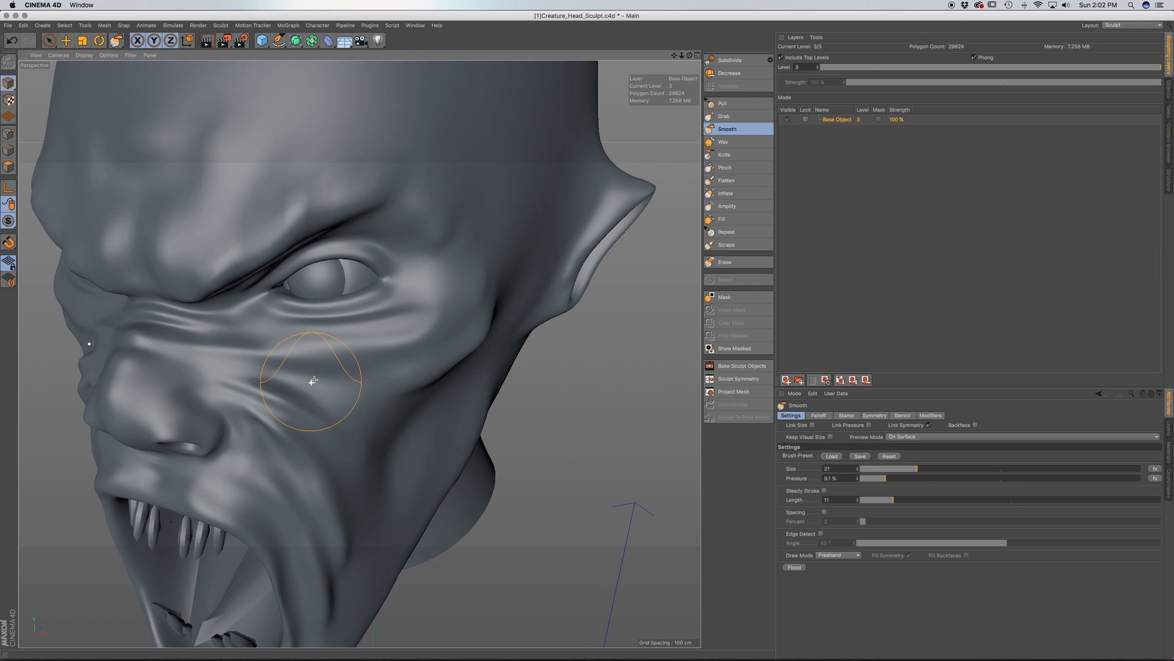
Soften the cheek folds beside the nose and mouth with the Smooth brush
mouse_move(315, 364)
alt+mouse_down()
mouse_move(250, 312)
mouse_move(246, 335)
alt+mouse_up()
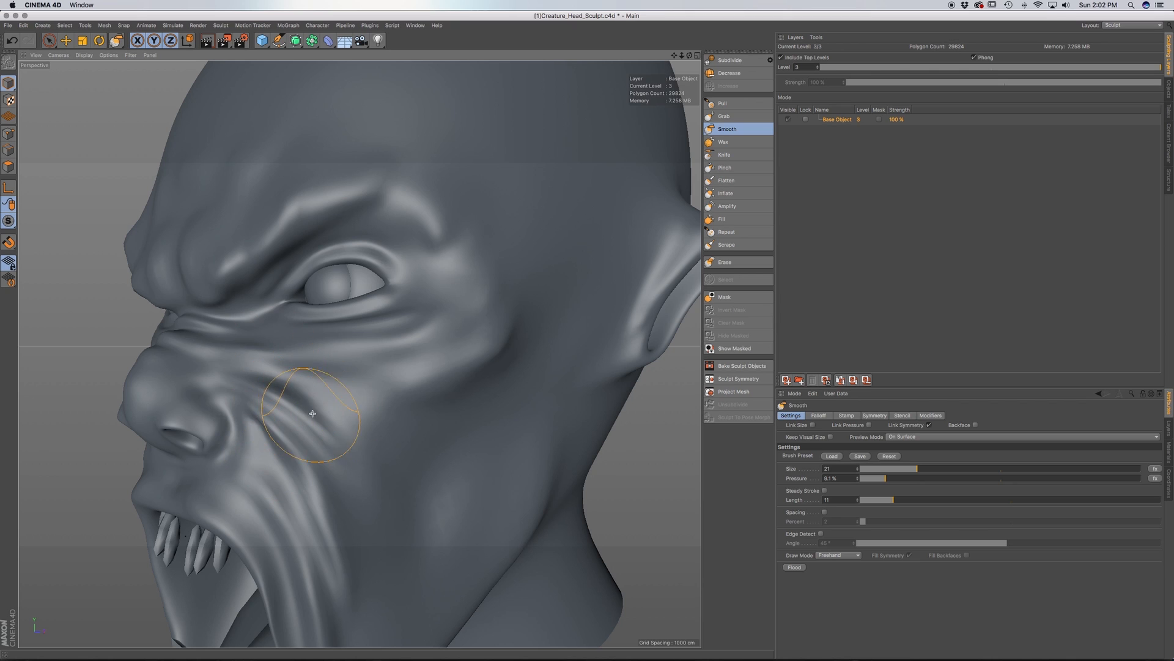
alt+drag(359, 448, 353, 456)
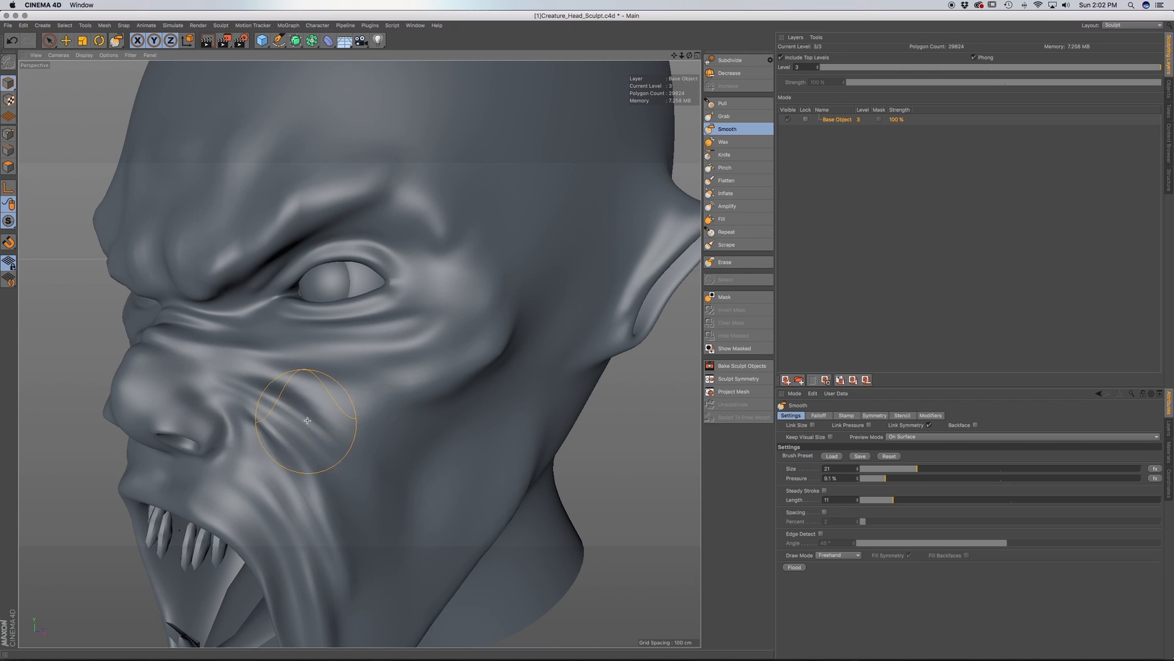
mouse_move(345, 424)
alt+mouse_down()
mouse_move(354, 441)
mouse_move(351, 414)
mouse_move(396, 422)
alt+mouse_up()
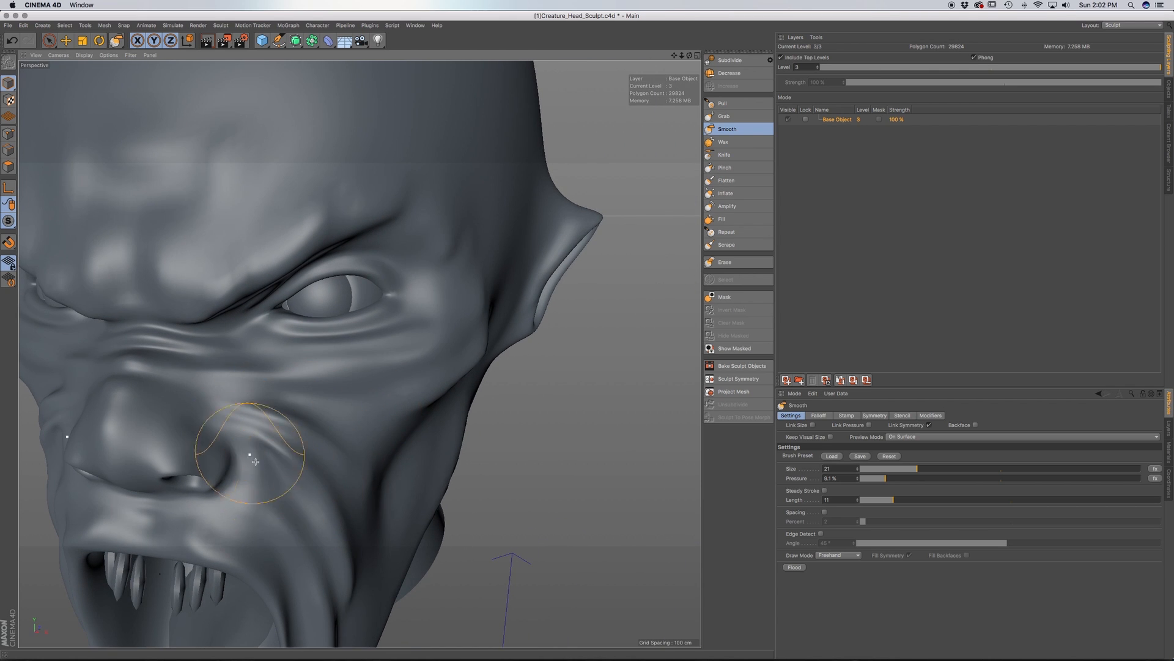
mouse_move(343, 472)
alt+mouse_down()
mouse_move(367, 468)
mouse_move(318, 445)
alt+mouse_up()
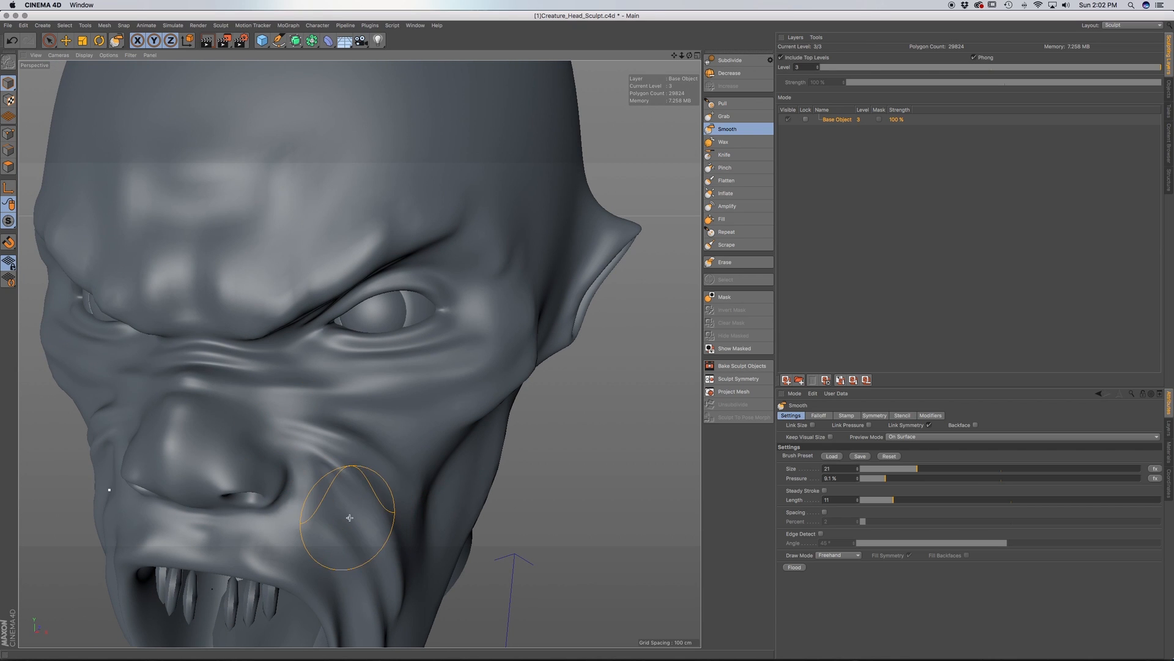
mouse_move(349, 517)
mouse_down()
mouse_move(342, 488)
mouse_move(302, 456)
mouse_up()
Inspect the cheek, jaw and eye area of the head from the side and at three-quarter angles
mouse_move(395, 409)
alt+mouse_down()
mouse_move(406, 432)
mouse_move(406, 387)
mouse_move(360, 413)
mouse_move(424, 465)
mouse_move(379, 391)
mouse_move(388, 464)
mouse_move(377, 498)
mouse_move(403, 606)
mouse_move(546, 406)
mouse_move(548, 385)
mouse_move(480, 411)
alt+mouse_up()
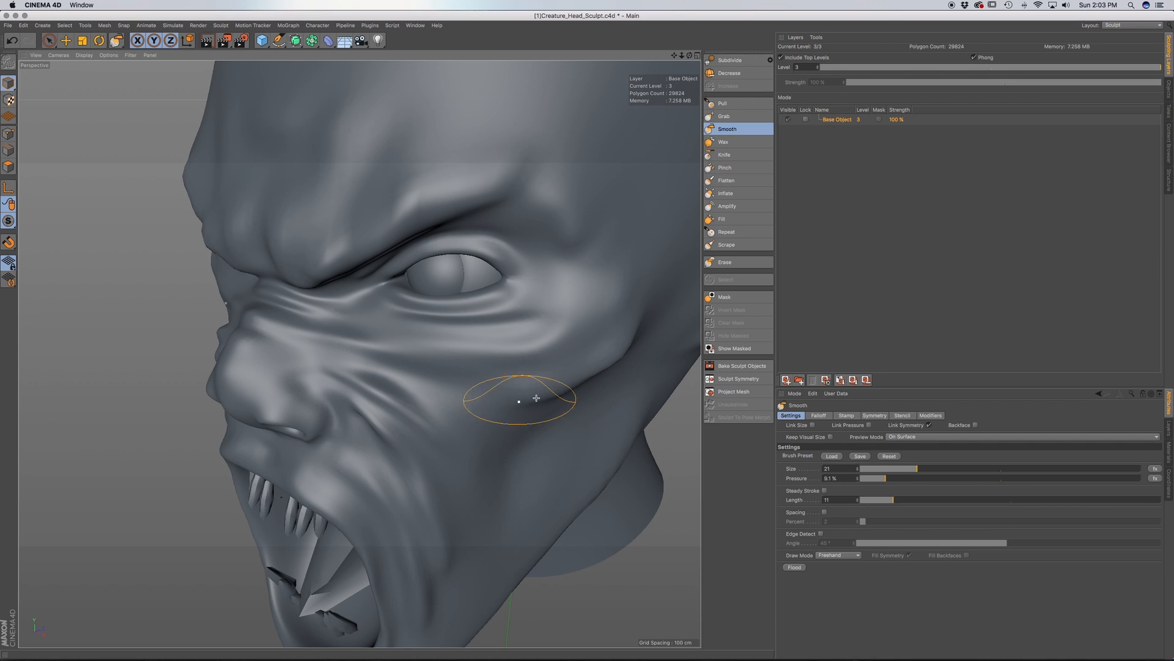
alt+middle_drag(496, 414, 430, 348)
mouse_move(456, 356)
alt+mouse_down()
mouse_move(433, 357)
mouse_move(407, 320)
alt+mouse_up()
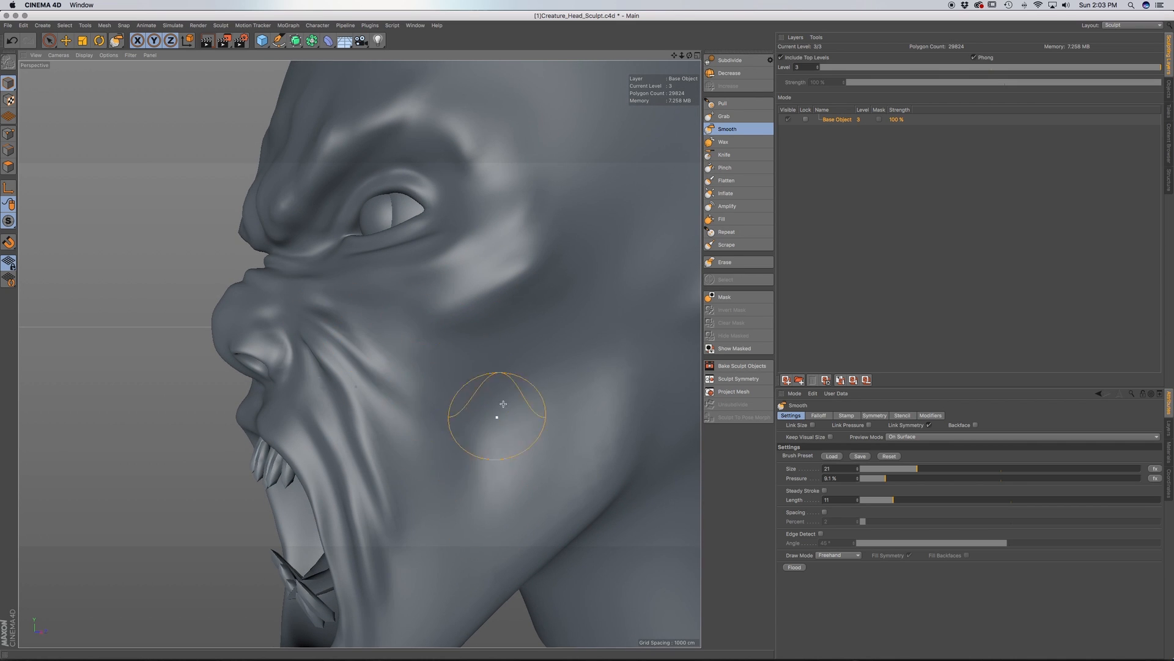
alt+middle_drag(484, 477, 503, 355)
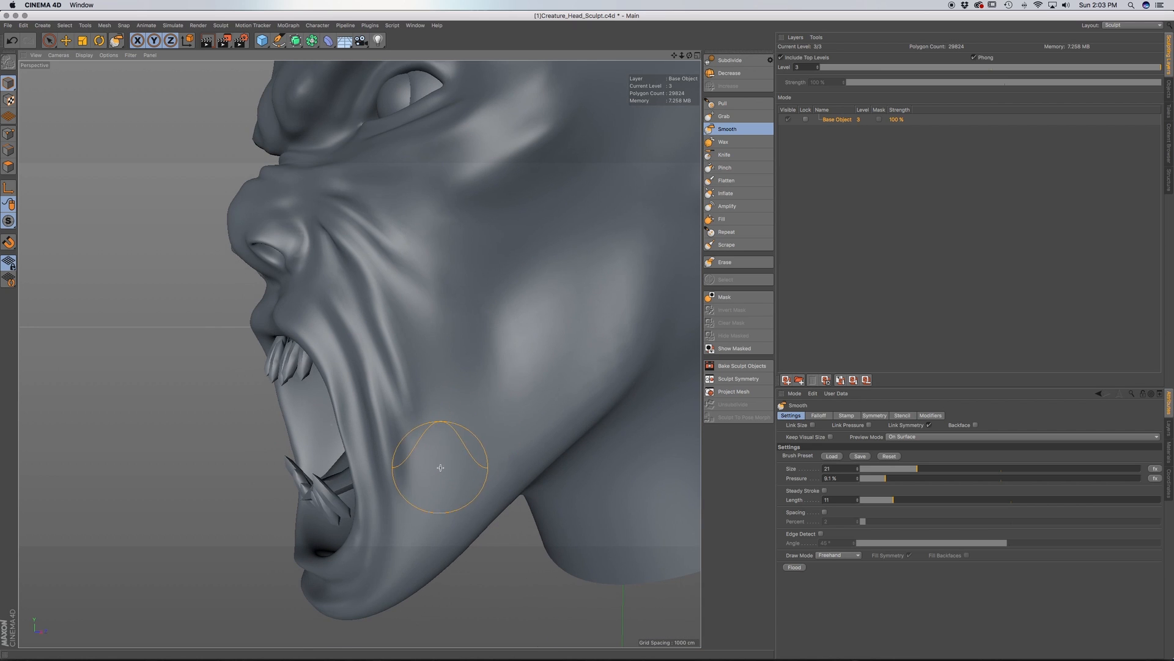
alt+drag(441, 467, 499, 466)
alt+middle_drag(360, 354, 399, 431)
alt+drag(356, 348, 336, 387)
alt+middle_drag(335, 318, 337, 365)
alt+drag(342, 330, 347, 345)
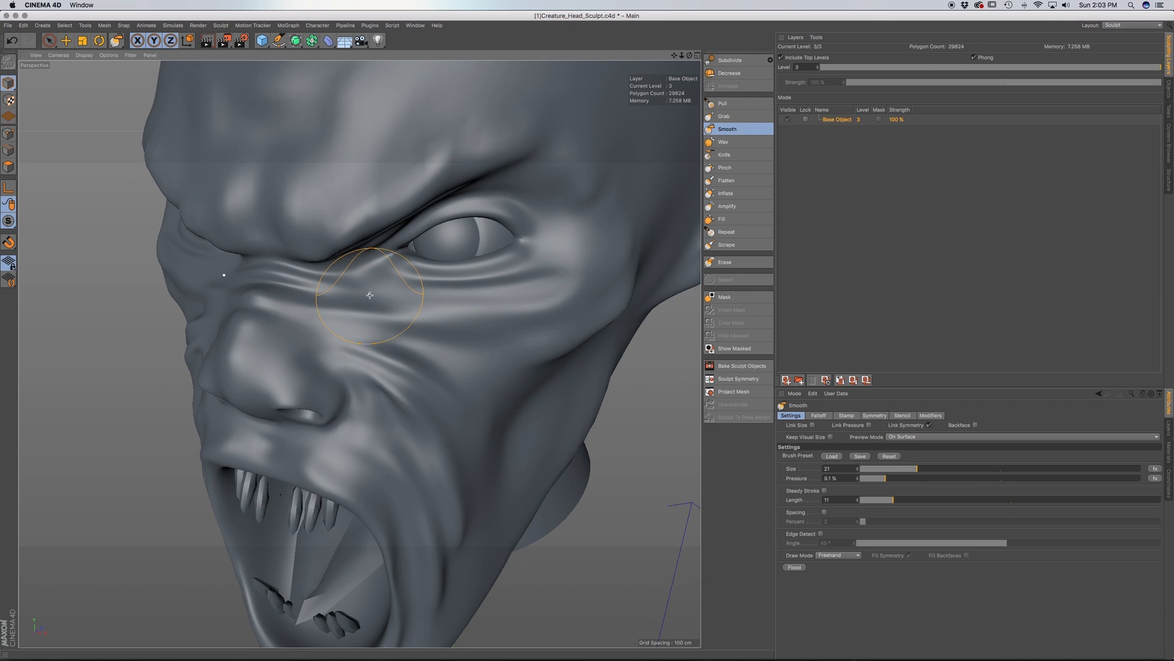
Save the creature head scene
key(super+s)
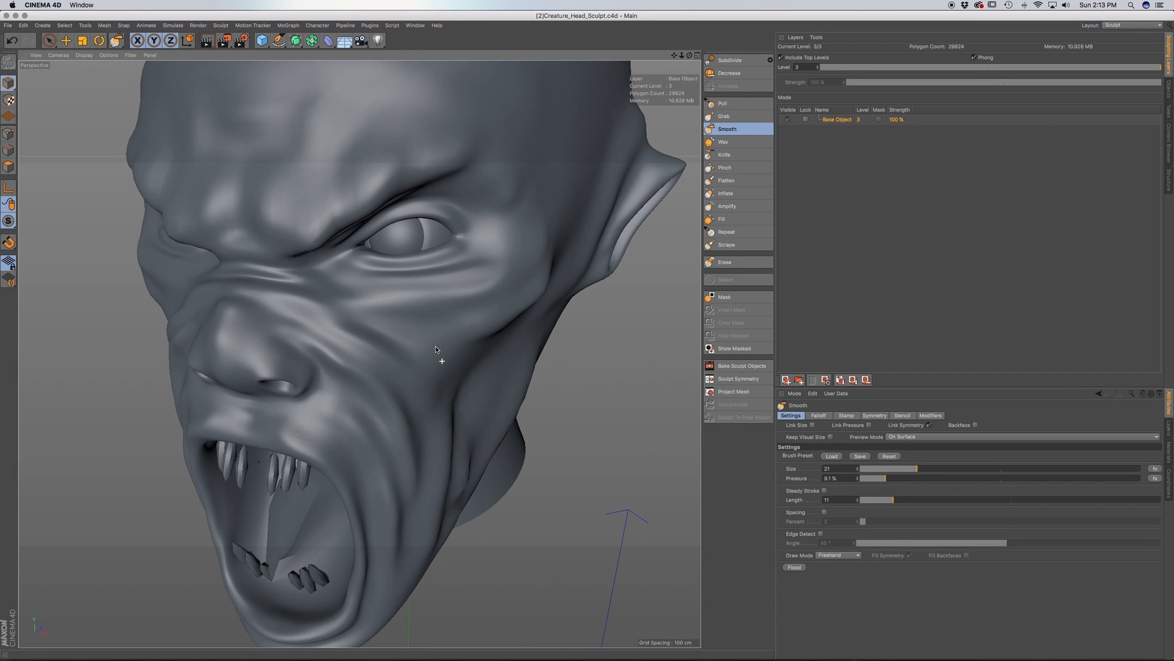
Choose the Pull brush and lower the sculpt's subdivision to level 2
drag(435, 350, 394, 337)
alt+middle_drag(394, 337, 404, 349)
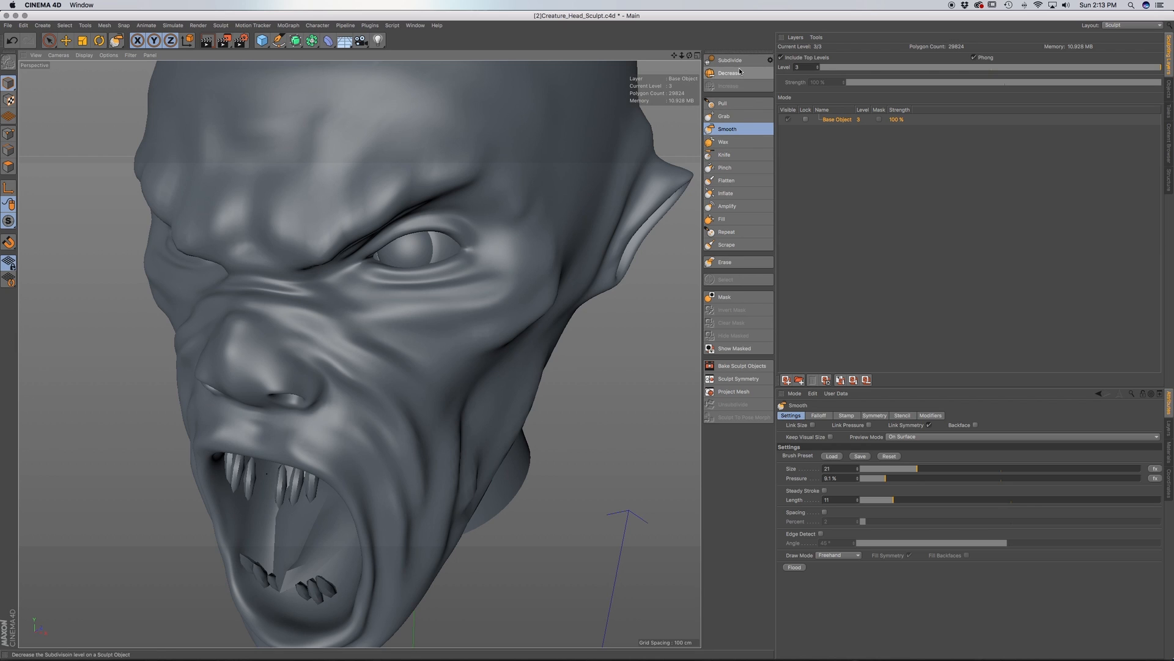
click(724, 103)
alt+drag(361, 347, 403, 346)
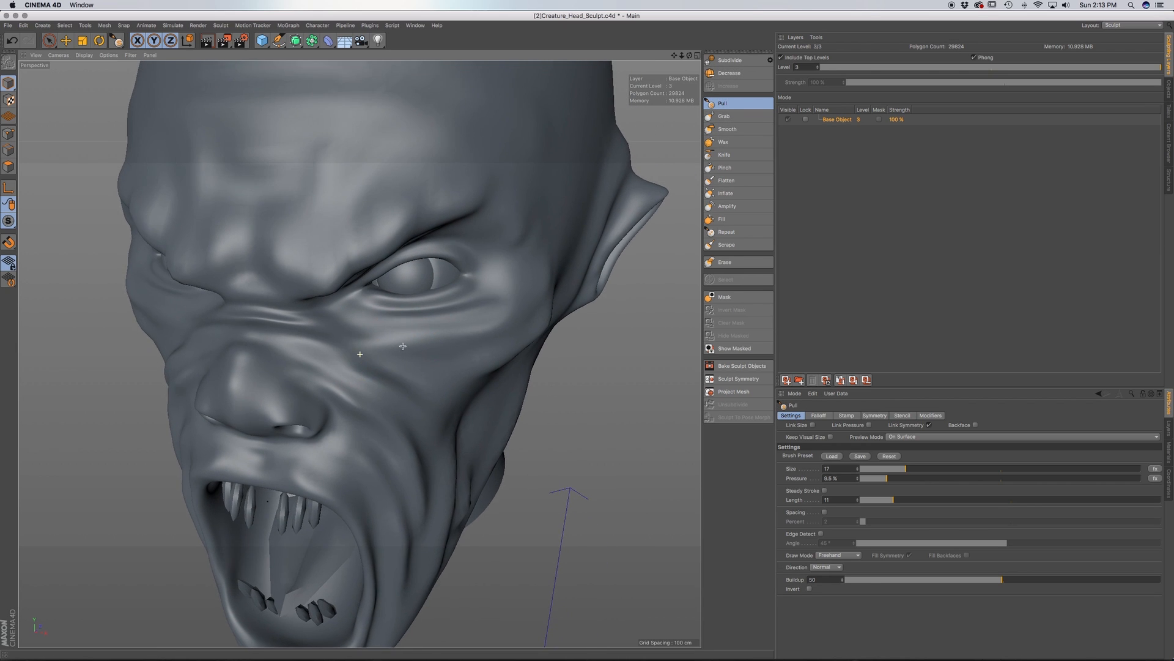
scroll(374, 351, up, 2)
alt+middle_drag(383, 375, 362, 354)
mouse_move(386, 345)
alt+mouse_down()
mouse_move(352, 340)
mouse_move(388, 341)
alt+mouse_up()
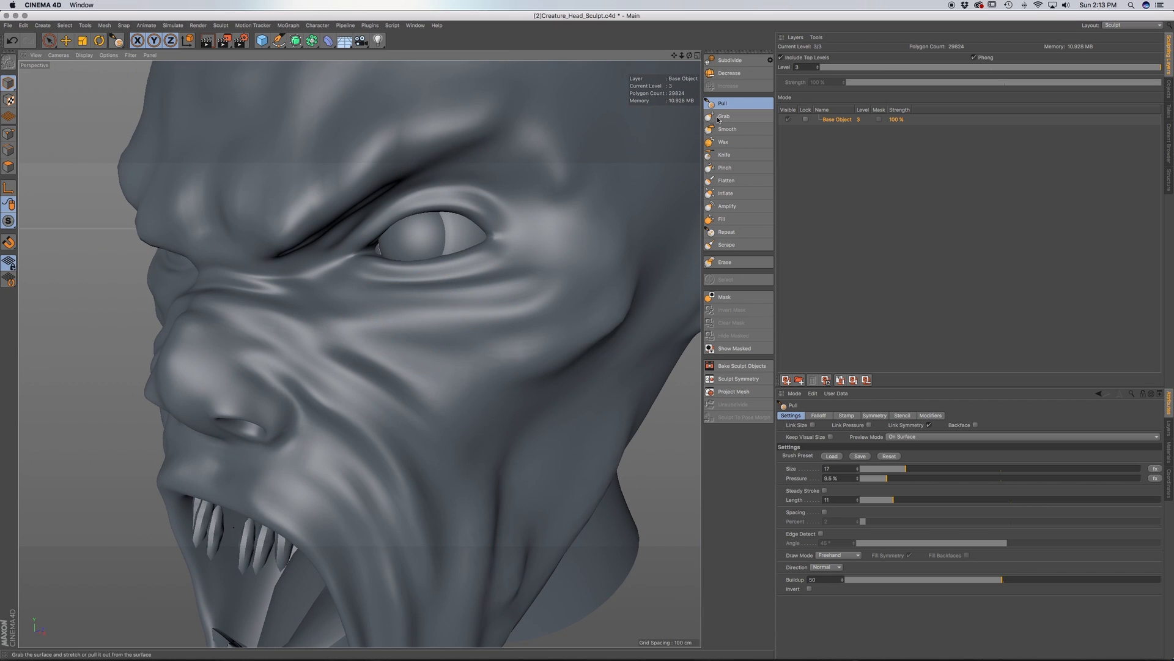
click(819, 71)
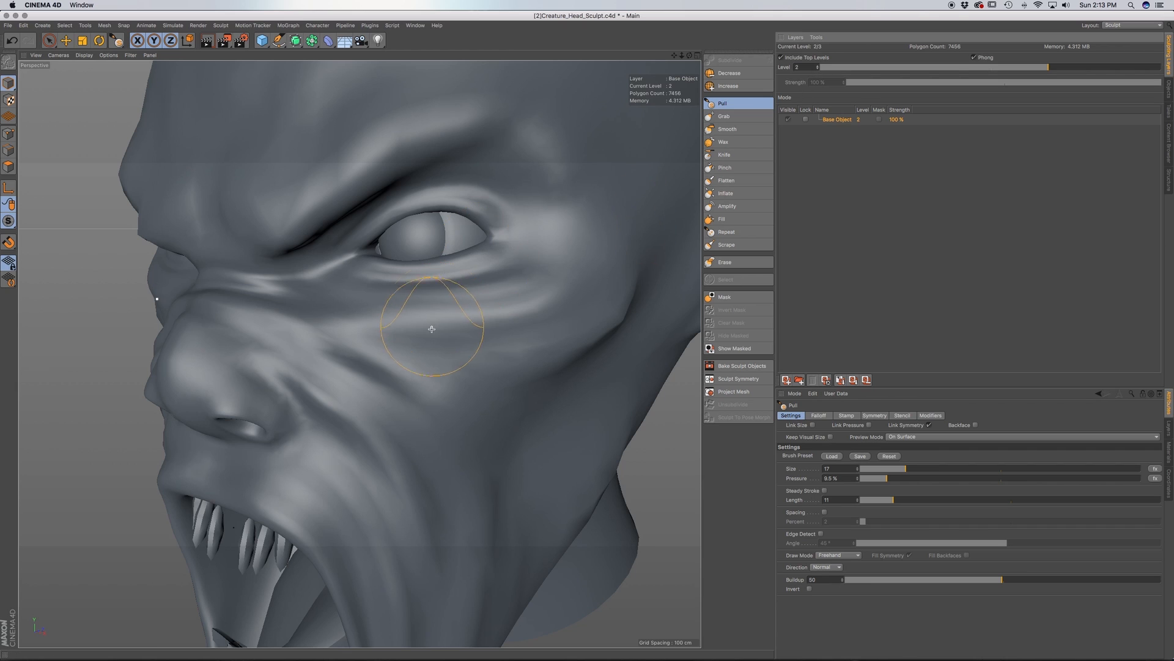
Set the Grab brush size to 38 and reshape the cheekbones below the eyes into a fuller form
click(737, 116)
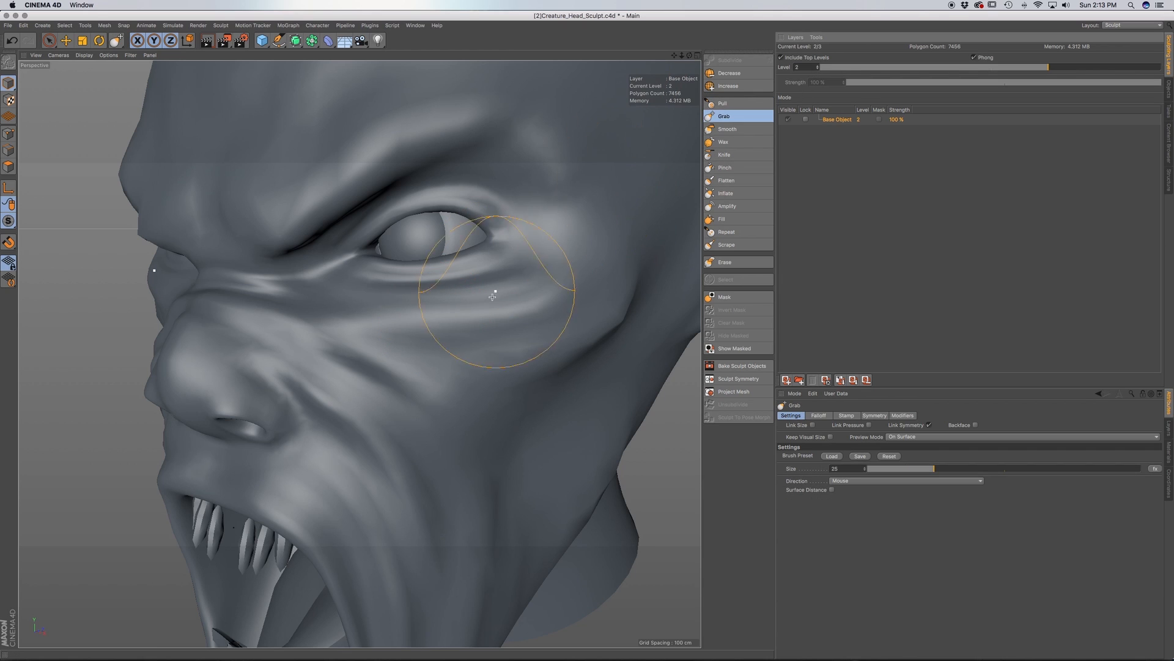
drag(934, 473, 962, 471)
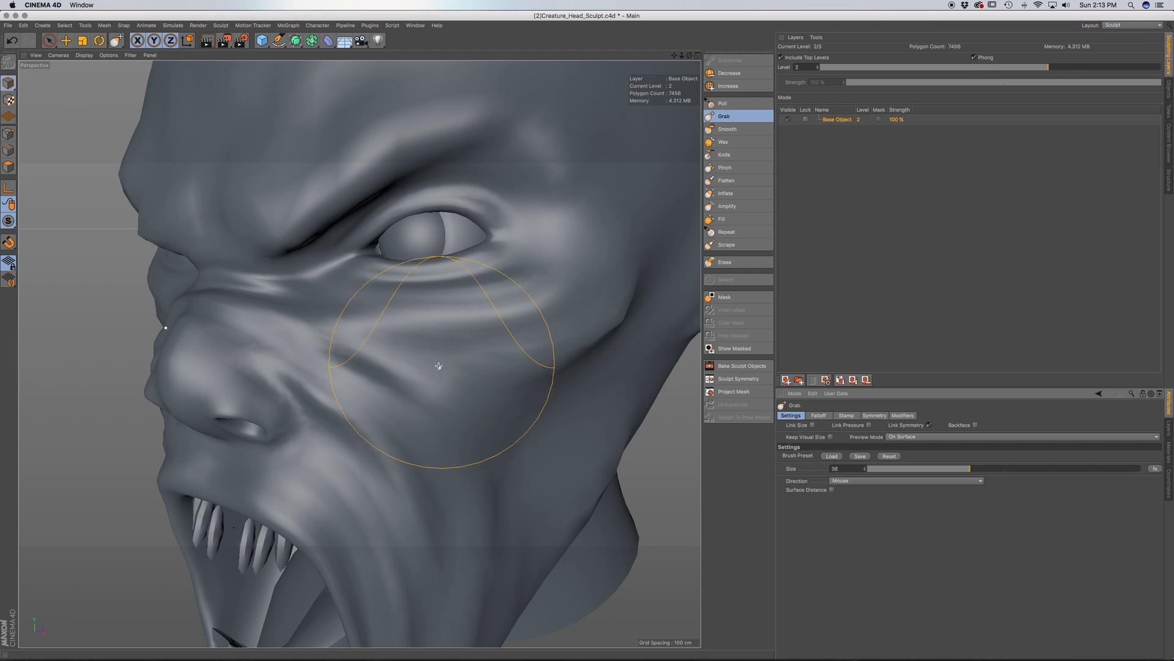
alt+drag(439, 322, 484, 330)
scroll(457, 340, down, 5)
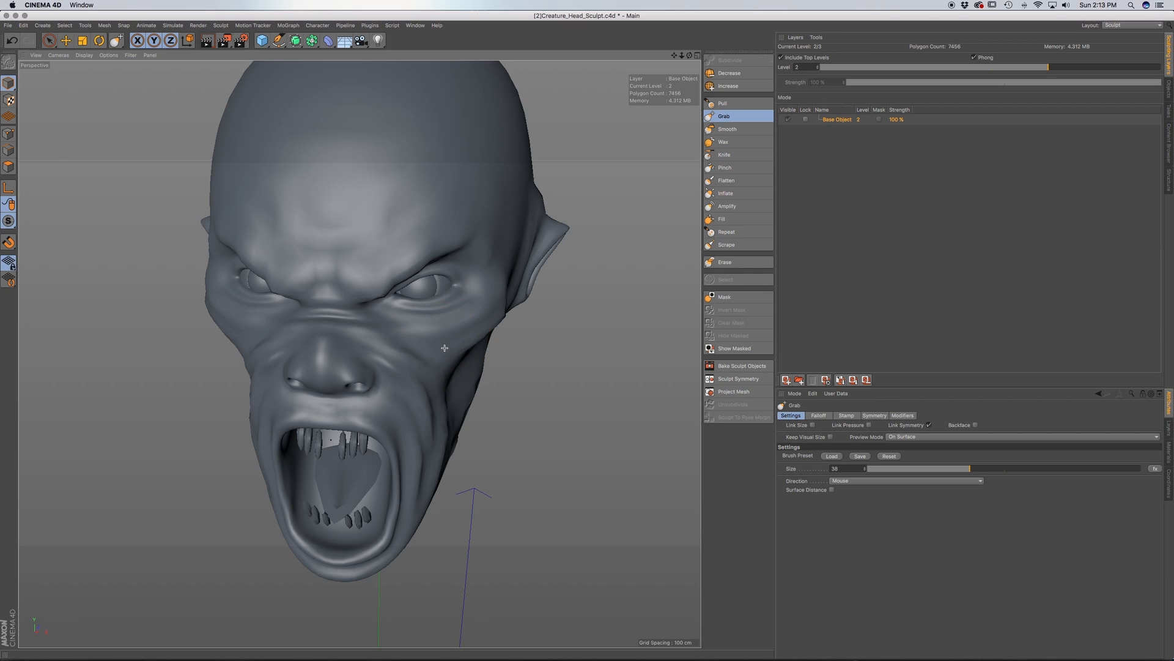
scroll(444, 350, up, 3)
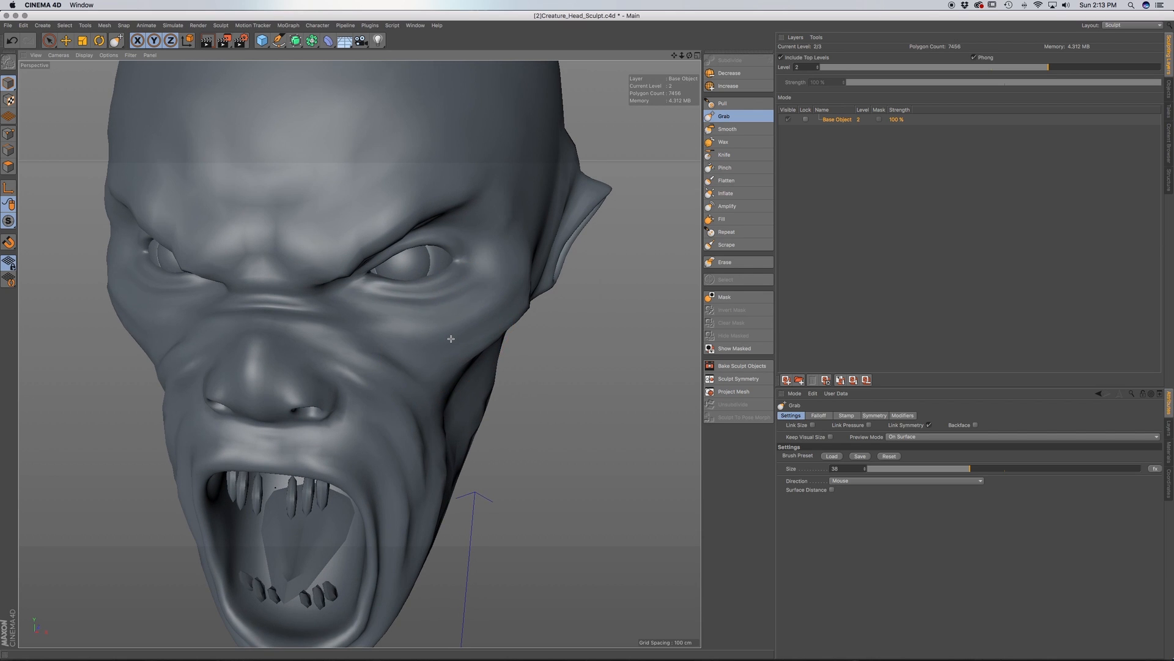
alt+drag(433, 350, 376, 348)
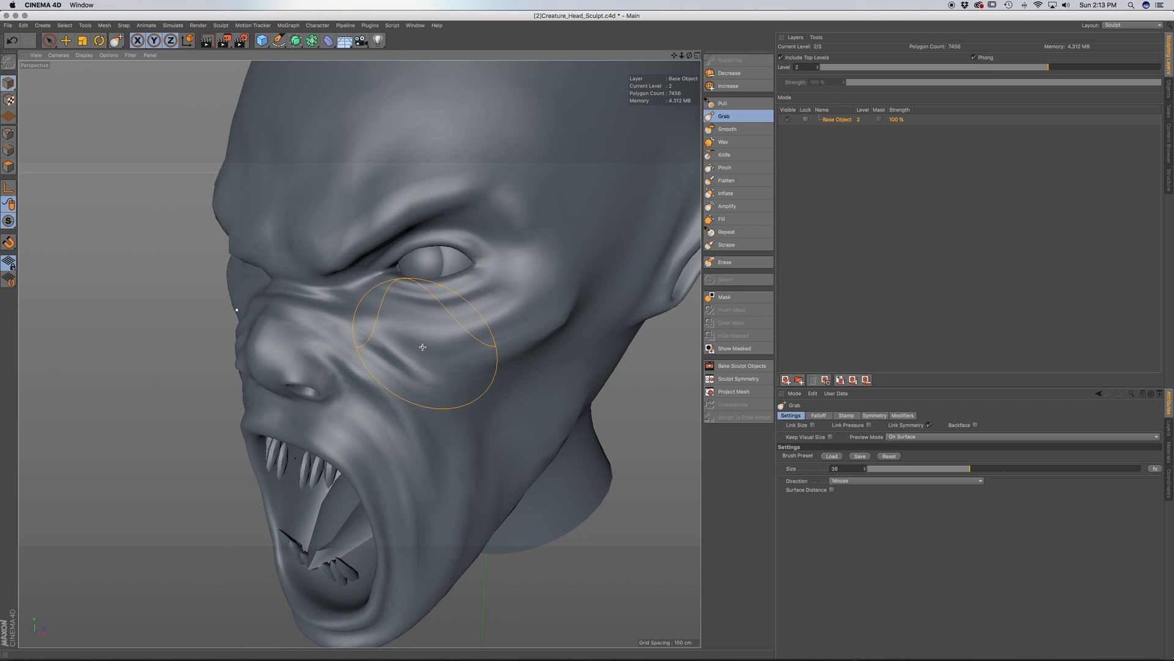
mouse_move(433, 348)
alt+mouse_down()
mouse_move(465, 333)
mouse_move(406, 323)
mouse_move(438, 343)
mouse_move(425, 341)
alt+mouse_up()
scroll(433, 338, down, 3)
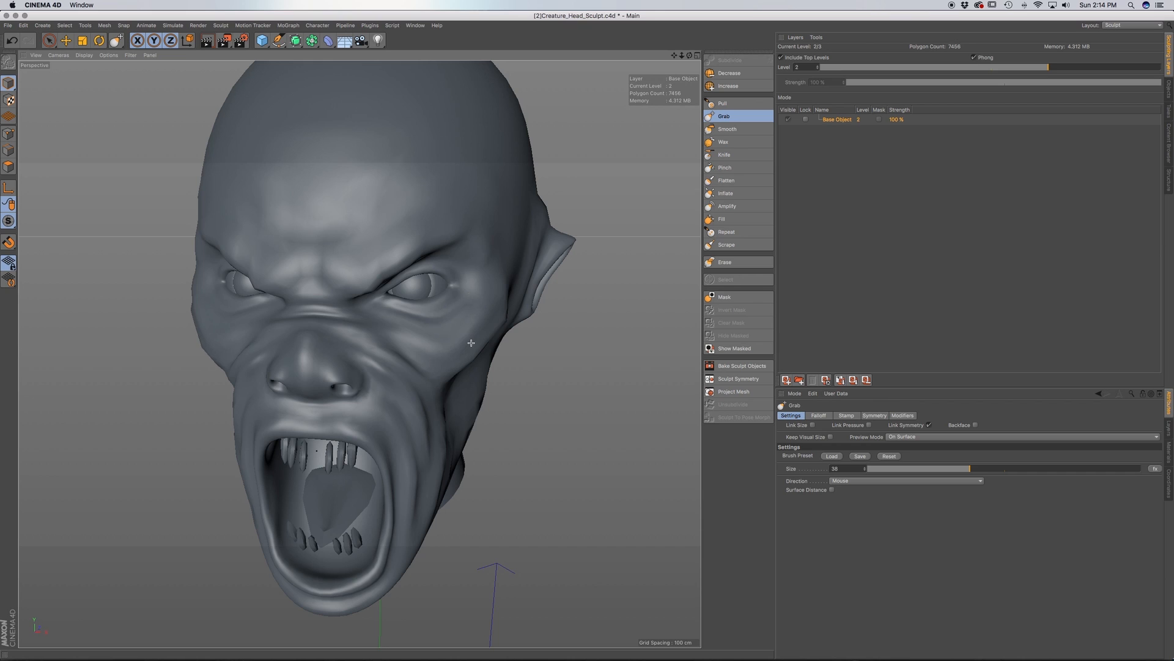
alt+drag(466, 343, 444, 351)
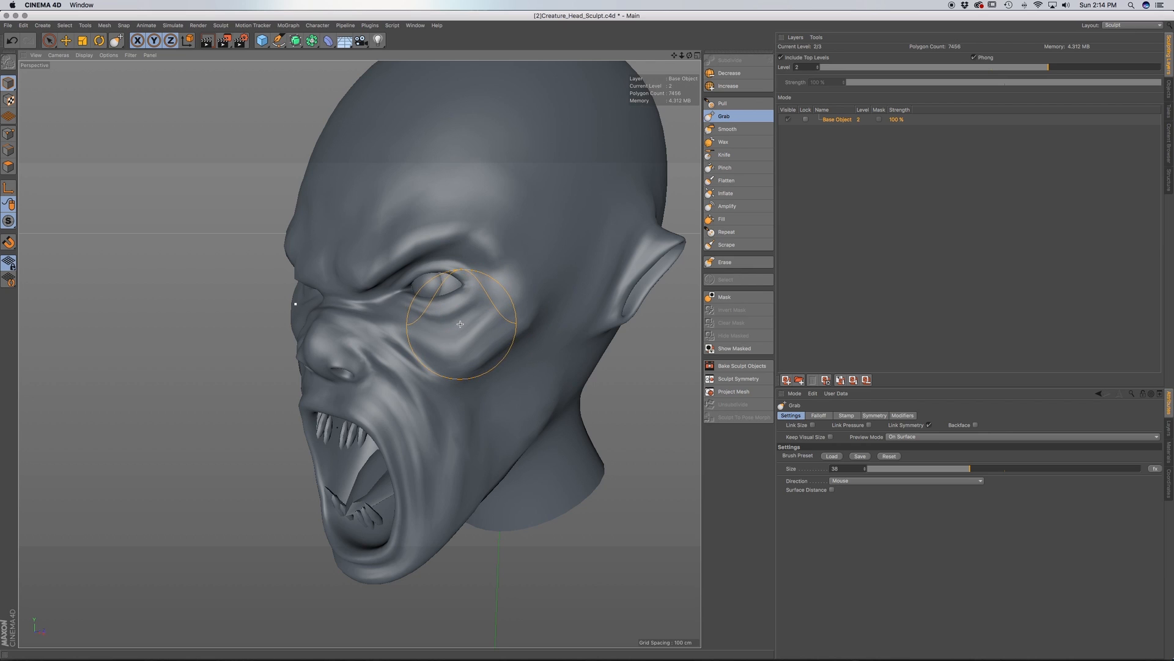
alt+drag(460, 323, 526, 332)
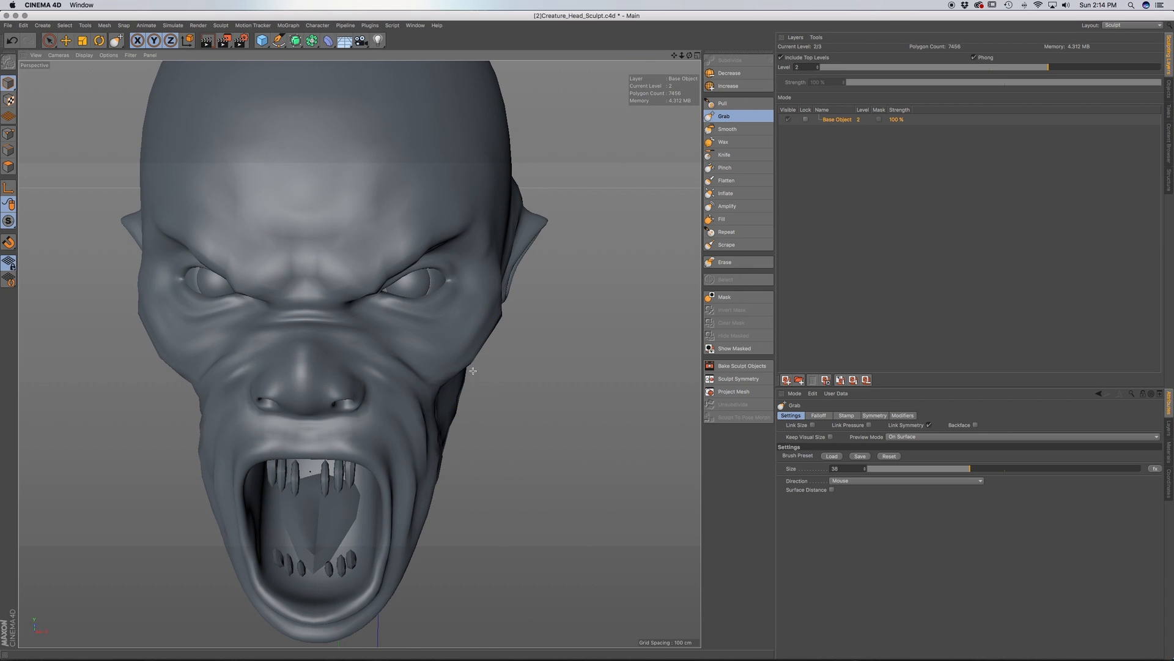
alt+drag(421, 354, 370, 335)
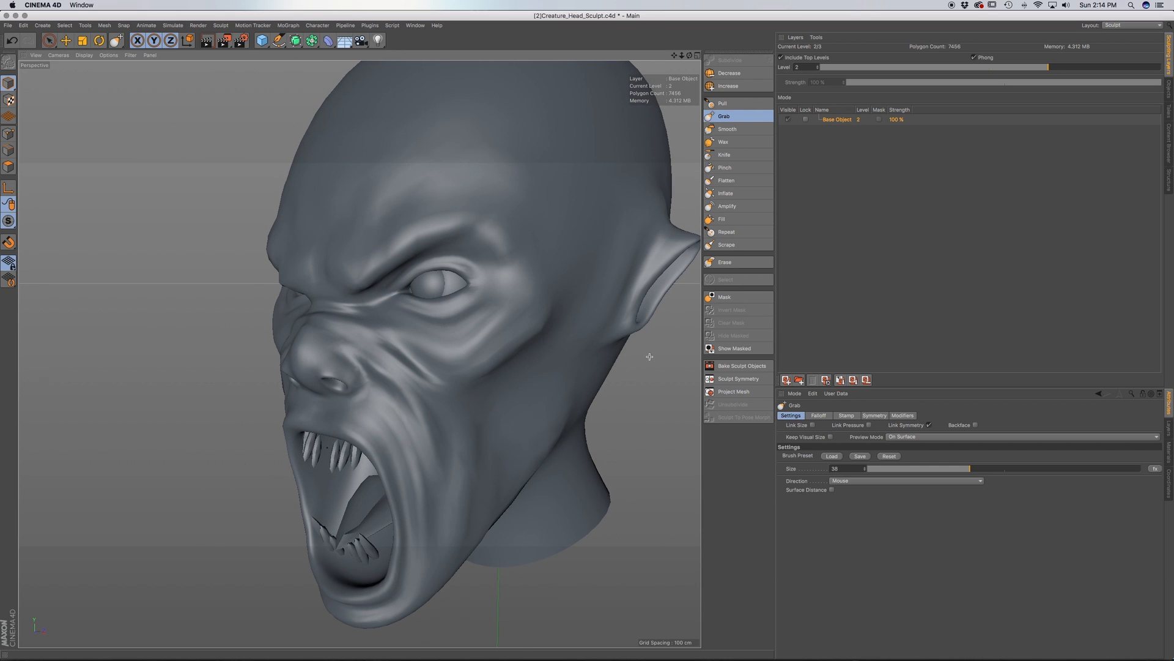
Set the Pull brush size to 8, try a stroke along the skin beneath the eye, and undo that stroke
click(725, 104)
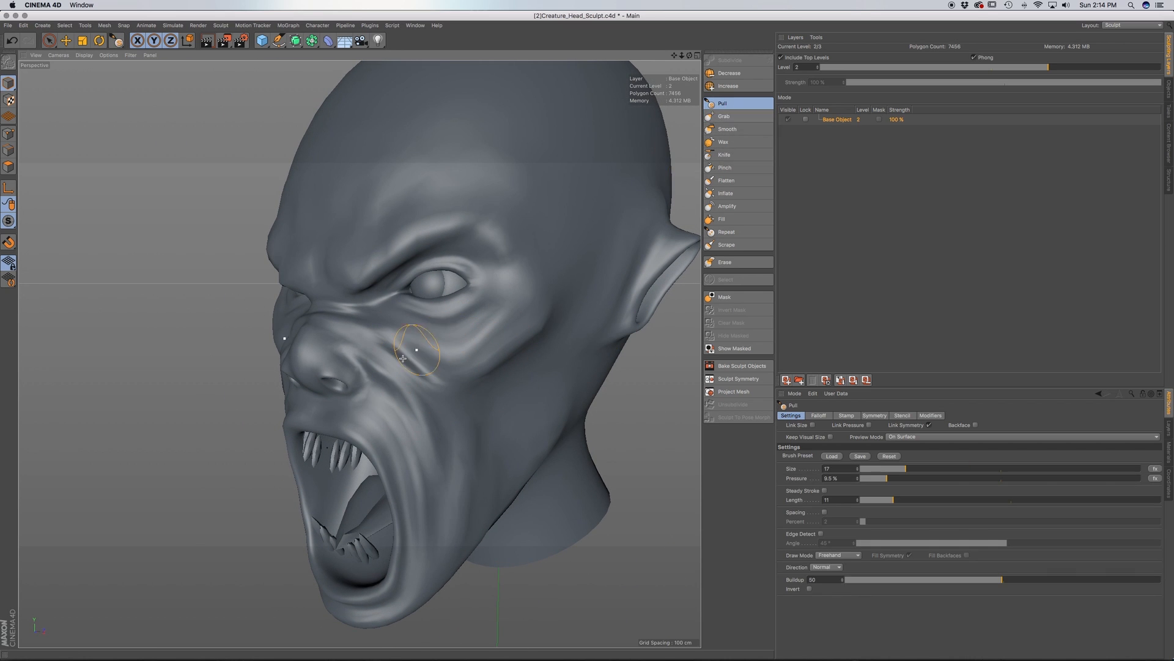
scroll(420, 327, up, 5)
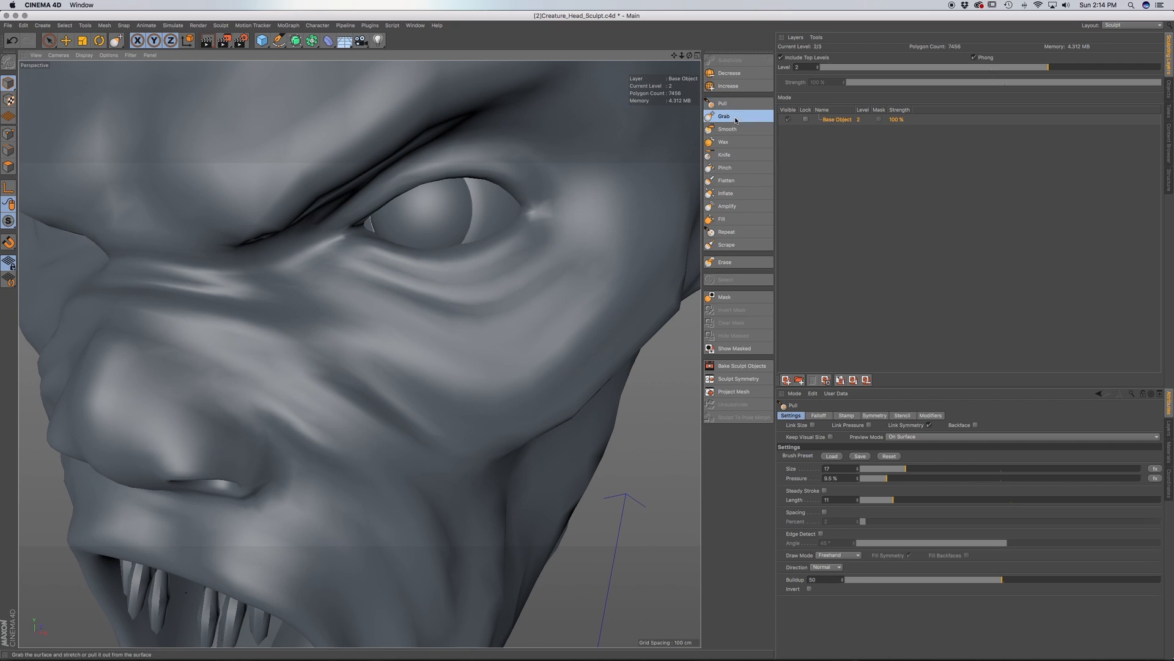
drag(904, 469, 888, 470)
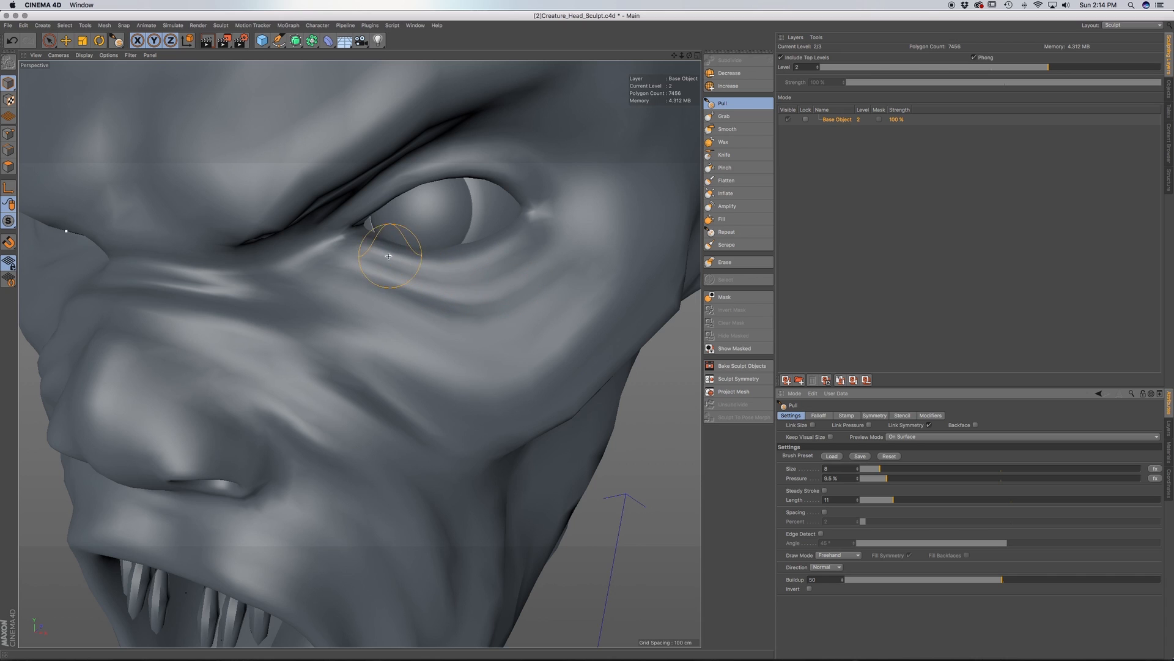
drag(369, 281, 483, 292)
key(super+z)
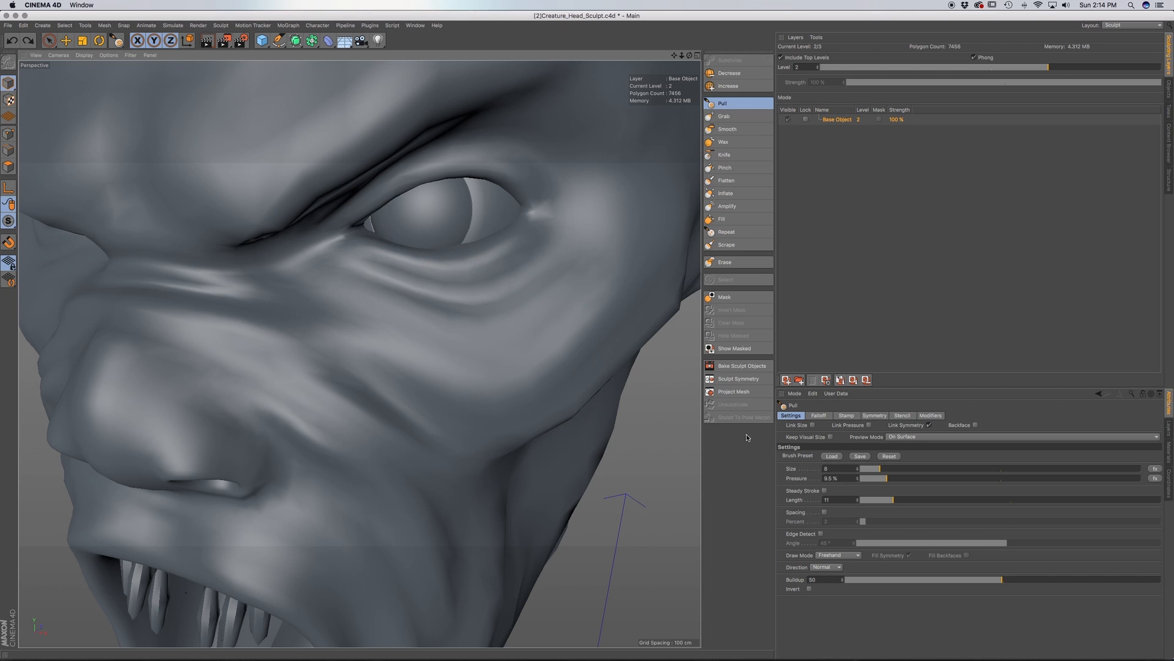
Set the Pull brush size to 6, raise the sculpt to level 3, and build up skin folds beneath the eye
drag(879, 471, 879, 472)
click(818, 65)
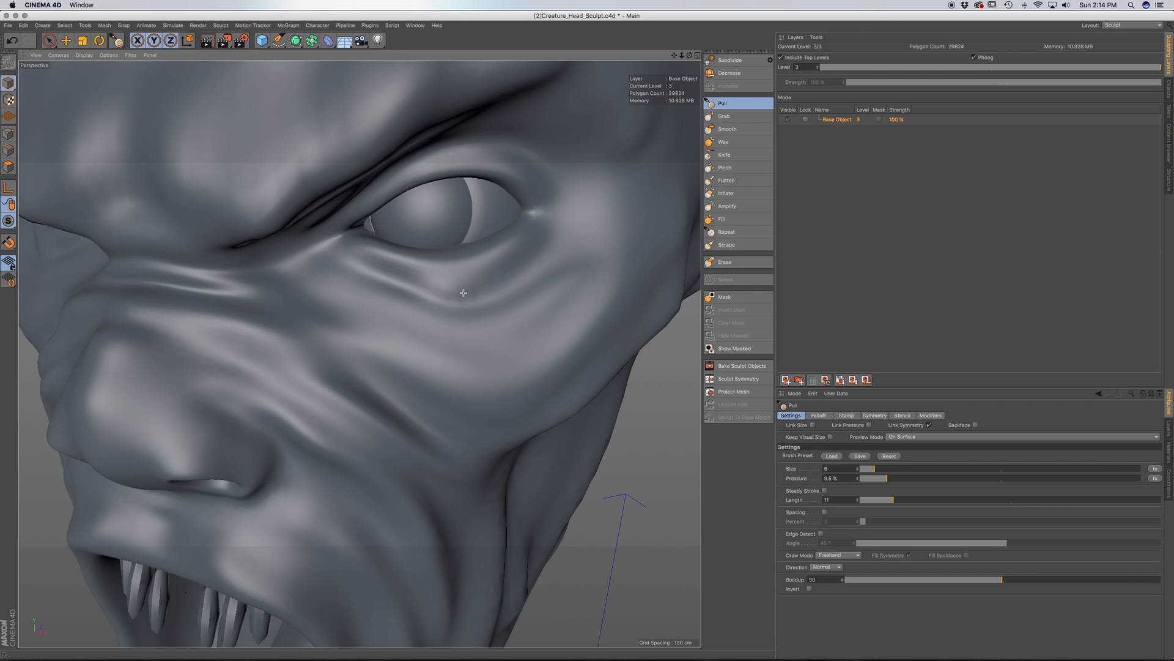
mouse_move(499, 291)
alt+mouse_down()
mouse_move(417, 296)
mouse_move(631, 272)
alt+mouse_up()
mouse_move(392, 280)
mouse_down()
mouse_move(405, 288)
mouse_move(491, 265)
mouse_move(421, 303)
mouse_up()
mouse_move(501, 324)
mouse_down()
mouse_move(558, 287)
mouse_move(548, 330)
mouse_up()
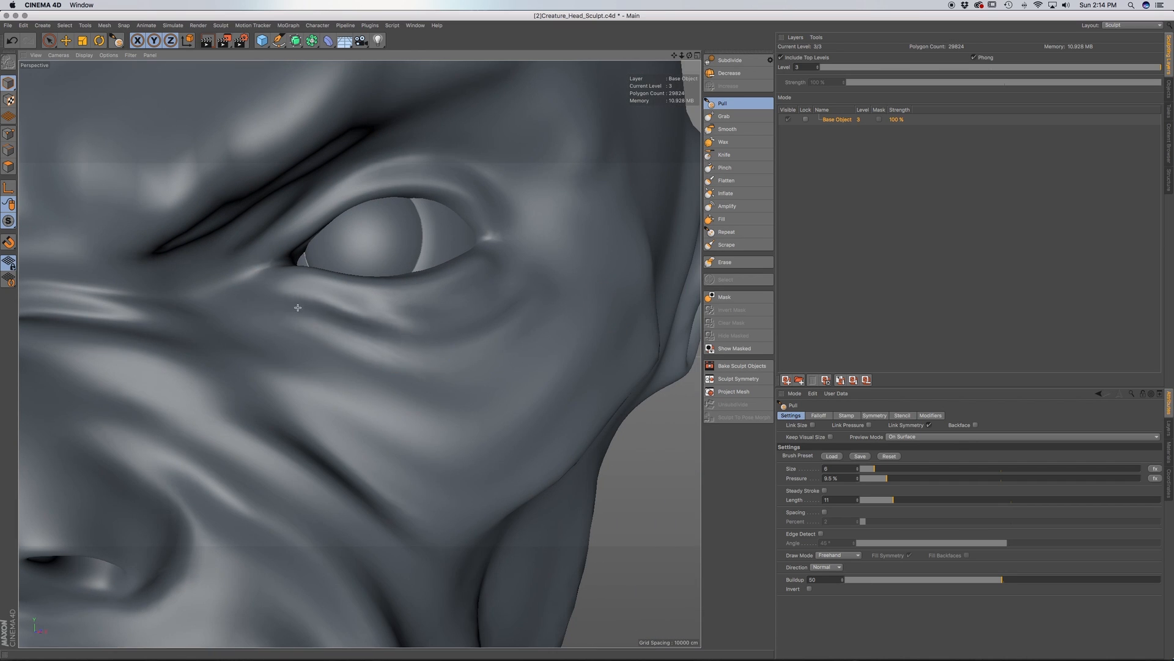
Deepen the under-eye wrinkles with Pull strokes running from the inner corner around to the outer corner of the eye
scroll(312, 324, up, 2)
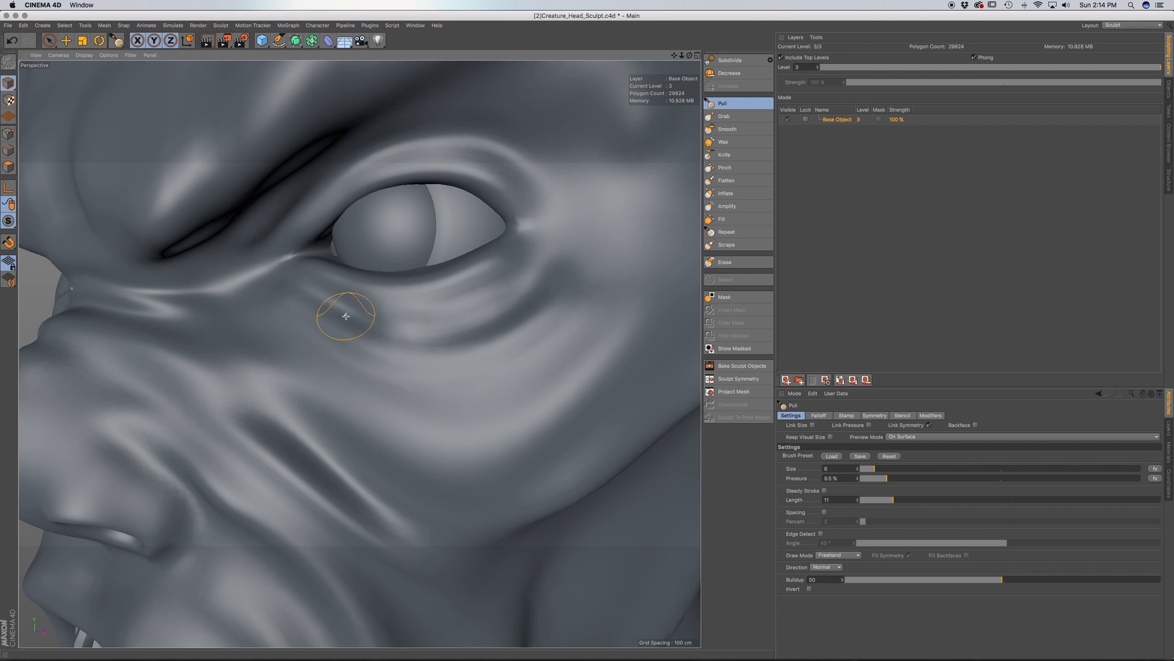
mouse_move(340, 311)
mouse_down()
mouse_move(407, 329)
mouse_move(466, 325)
mouse_move(442, 341)
mouse_move(488, 357)
mouse_move(452, 342)
mouse_move(361, 343)
mouse_move(235, 291)
mouse_move(236, 305)
mouse_up()
mouse_move(344, 296)
mouse_down()
mouse_move(450, 309)
mouse_move(545, 258)
mouse_move(527, 277)
mouse_up()
mouse_move(539, 195)
mouse_down()
mouse_move(424, 168)
mouse_move(539, 177)
mouse_up()
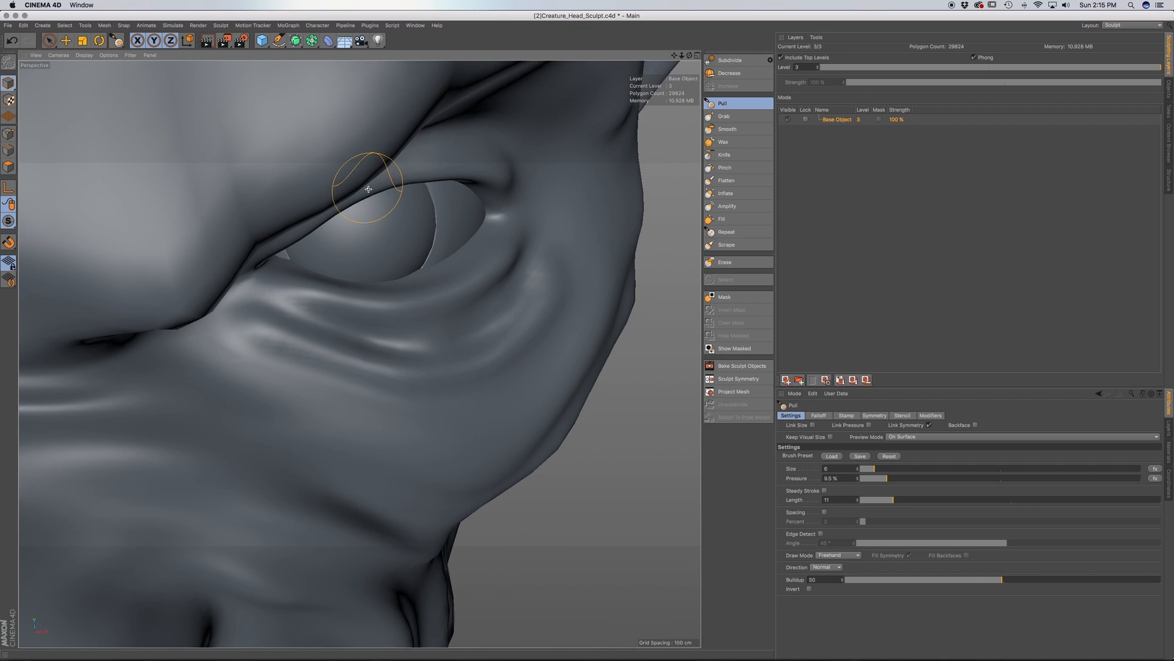
Raise a fold along the upper eyelid and add wrinkles in the crease between the brow and the inner eye corner
alt+drag(368, 189, 390, 183)
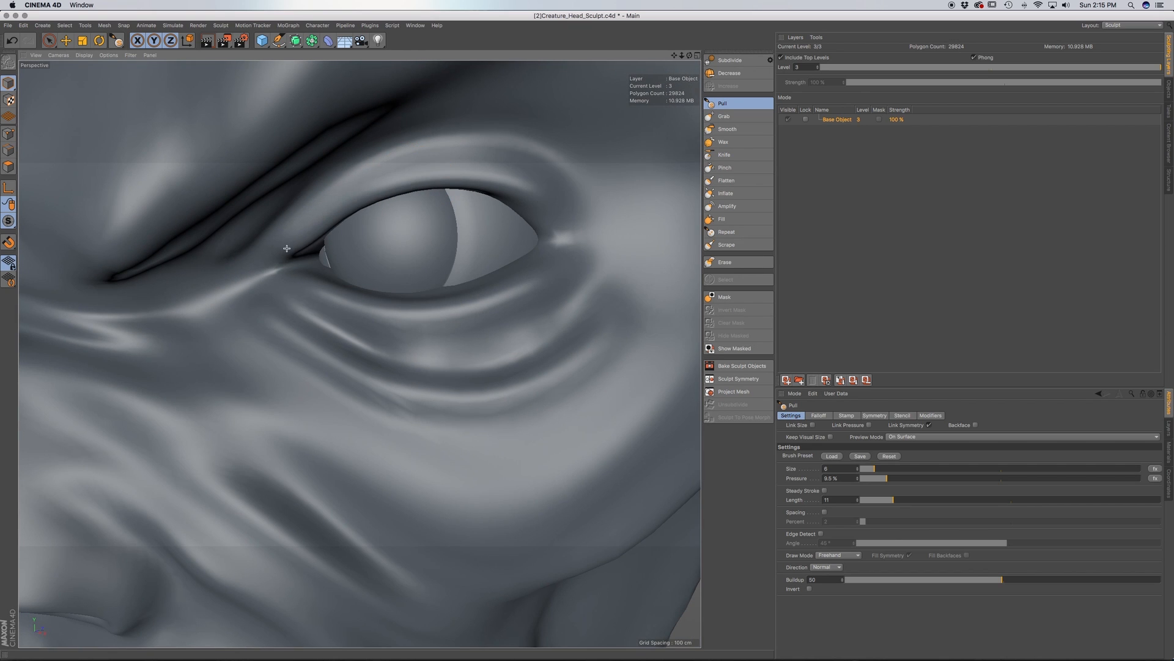
mouse_move(354, 173)
mouse_down()
mouse_move(495, 141)
mouse_move(541, 172)
mouse_move(499, 162)
mouse_up()
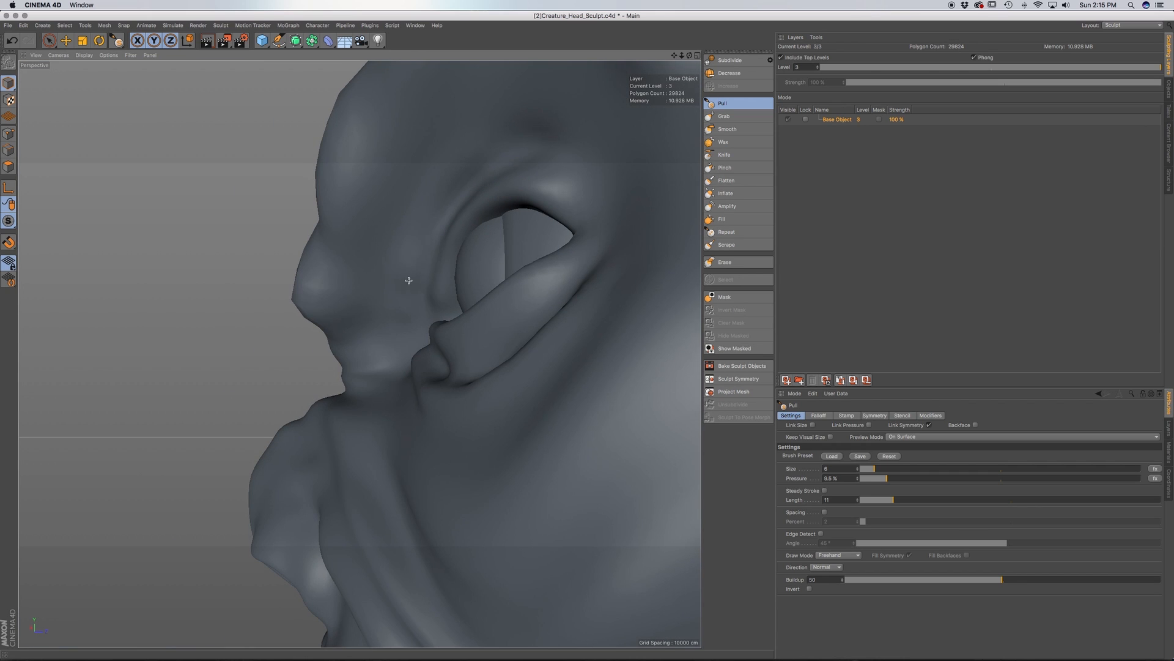
alt+drag(408, 280, 404, 299)
alt+right_drag(404, 299, 384, 269)
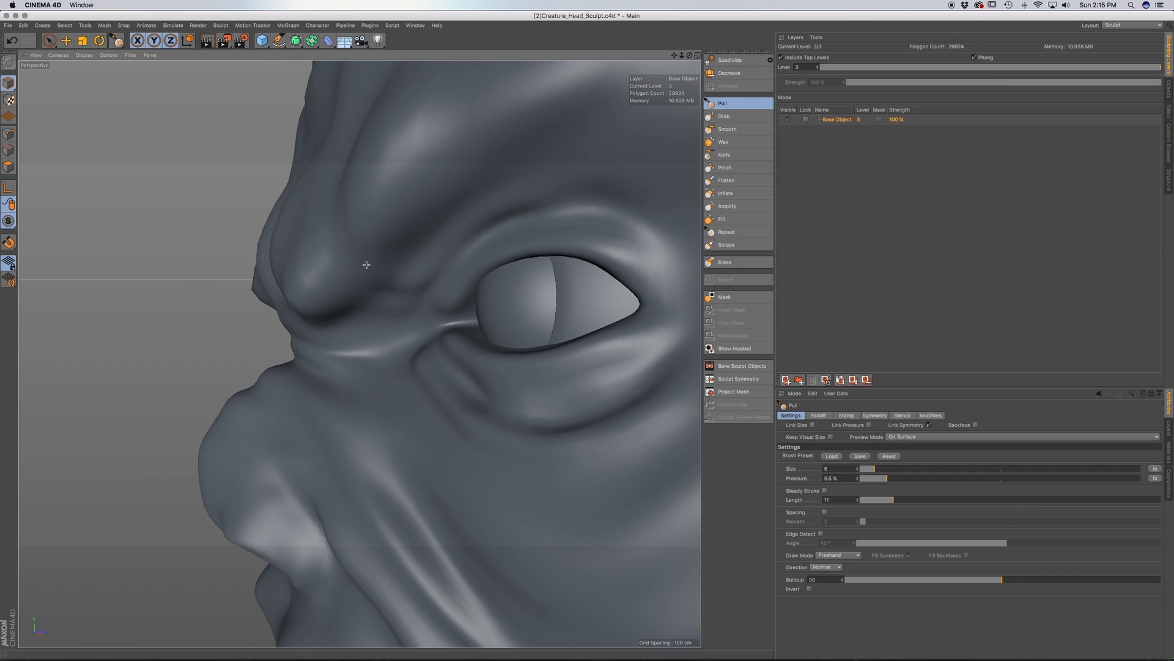
alt+drag(430, 252, 432, 254)
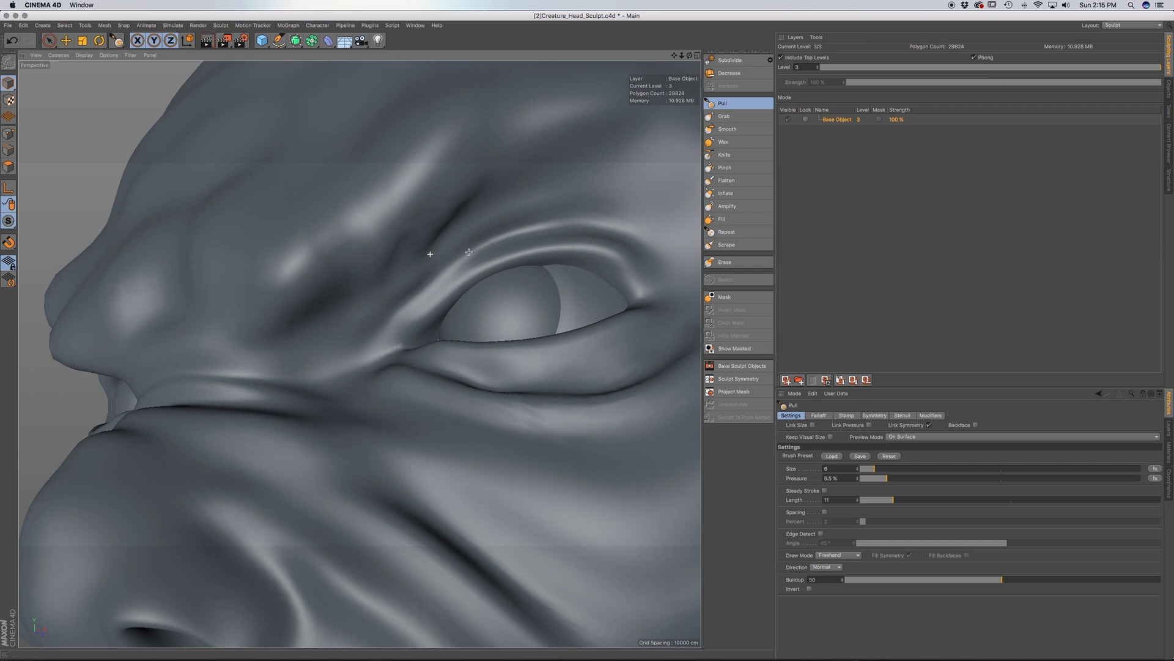
mouse_move(360, 314)
alt+mouse_down()
mouse_move(333, 336)
mouse_move(325, 395)
mouse_move(196, 367)
alt+mouse_up()
mouse_move(278, 316)
mouse_down()
mouse_move(174, 322)
mouse_move(194, 339)
mouse_move(257, 347)
mouse_move(244, 348)
mouse_move(151, 303)
mouse_up()
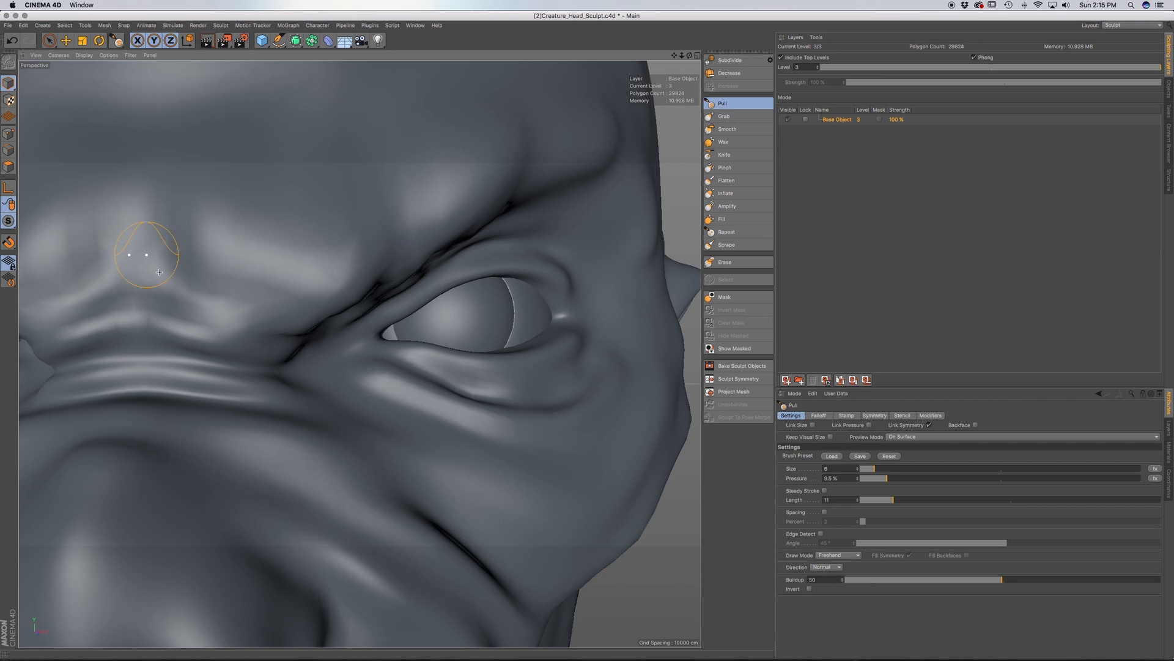
Pull up the frown folds between the eyebrows and across the centre of the forehead
scroll(162, 291, down, 10)
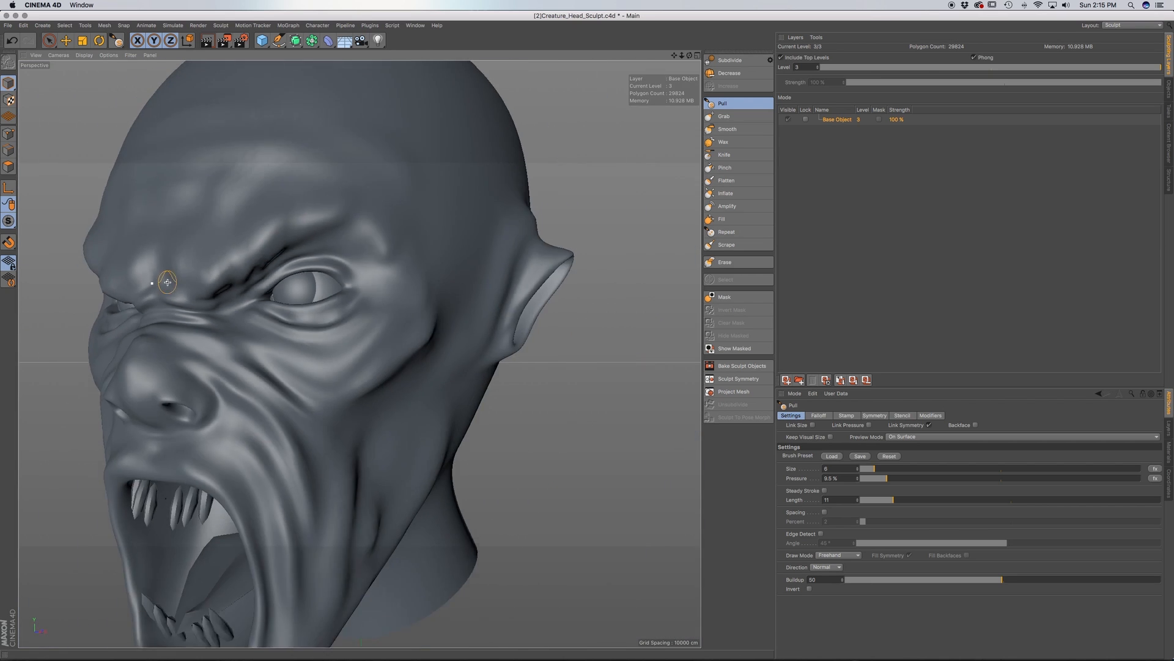
alt+drag(167, 282, 269, 308)
alt+middle_drag(189, 276, 225, 315)
alt+drag(213, 285, 211, 278)
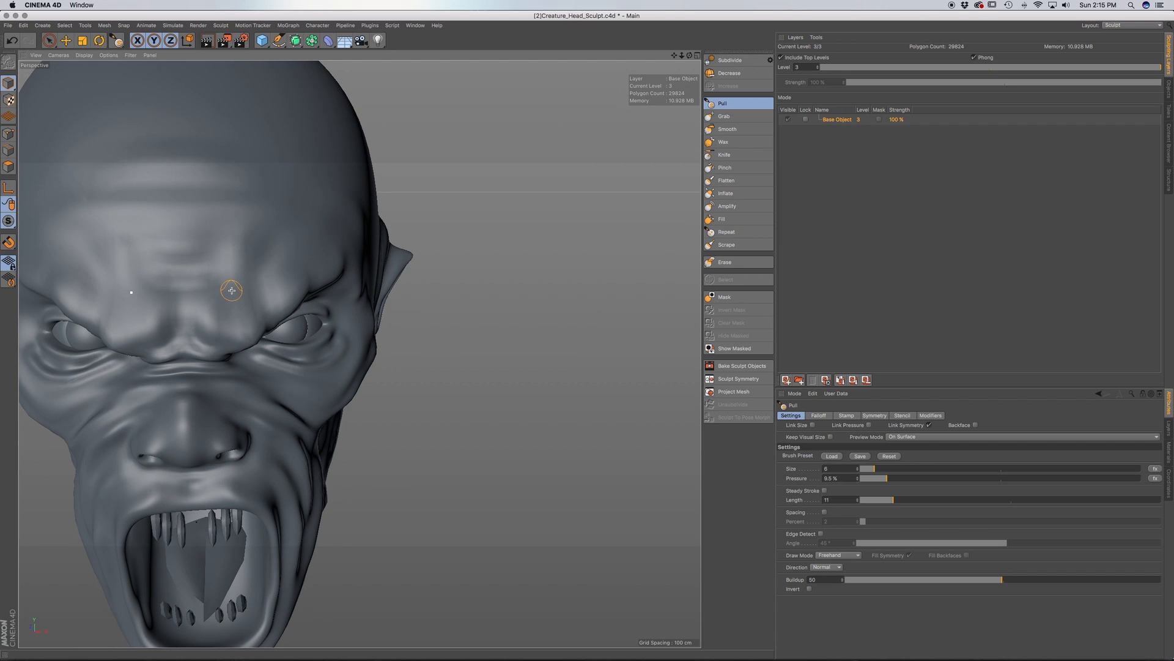
scroll(227, 292, up, 4)
alt+drag(177, 294, 131, 294)
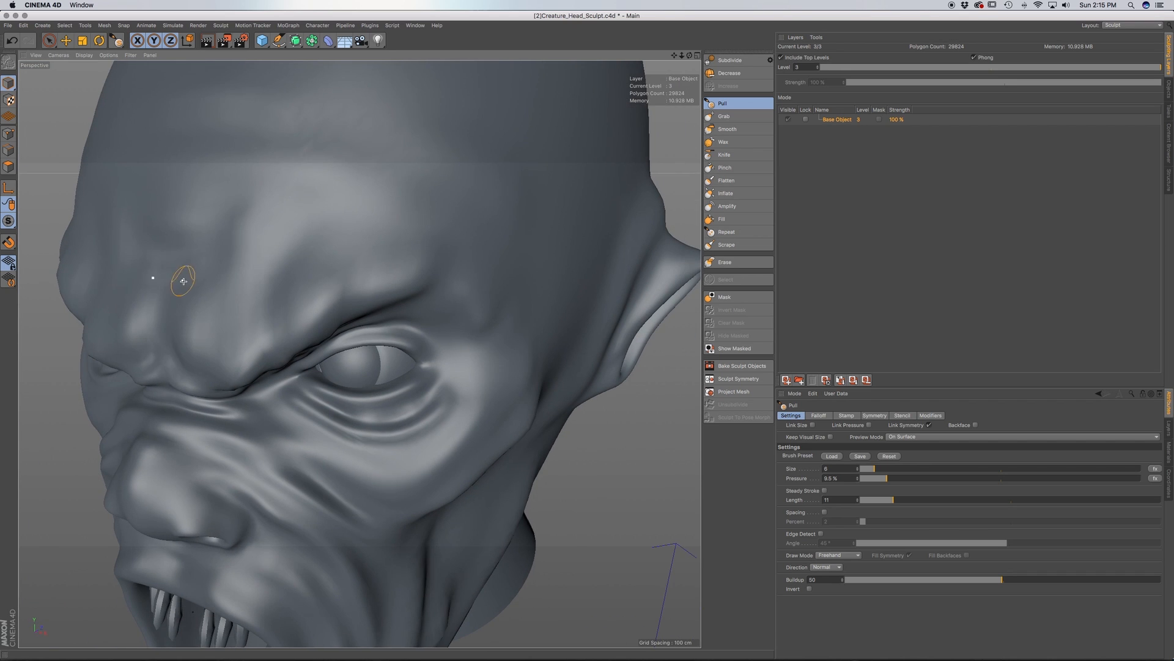
alt+drag(202, 249, 204, 283)
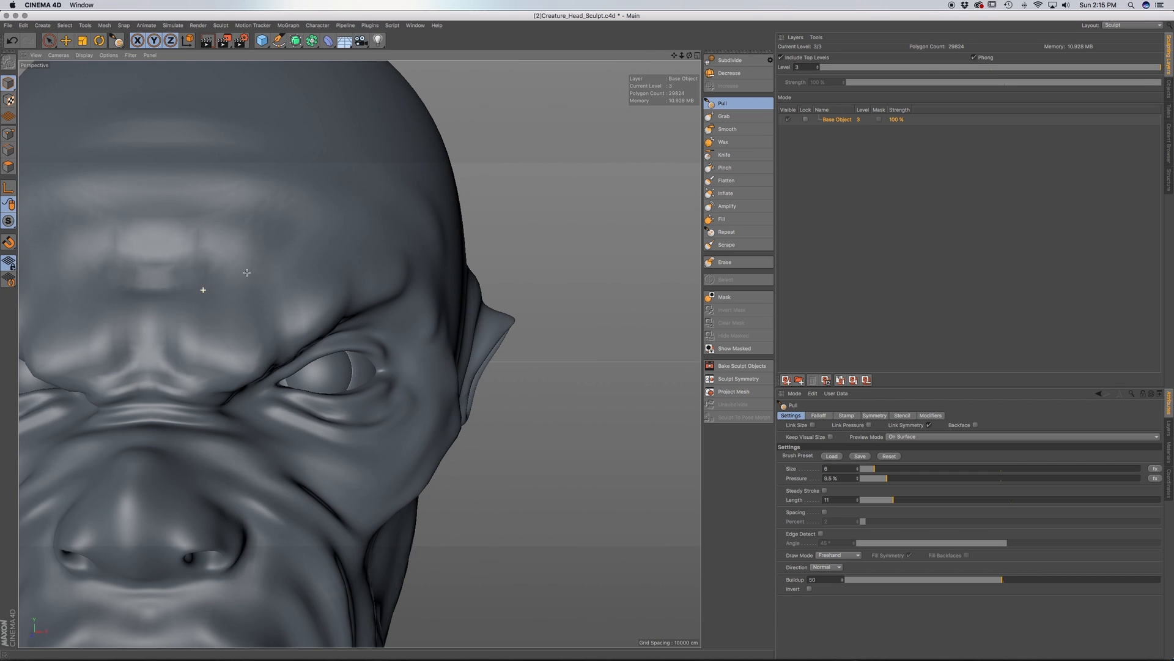
Sculpt small wrinkles along the brow ridge and its crease above the eye
scroll(241, 269, up, 3)
alt+drag(227, 363, 228, 347)
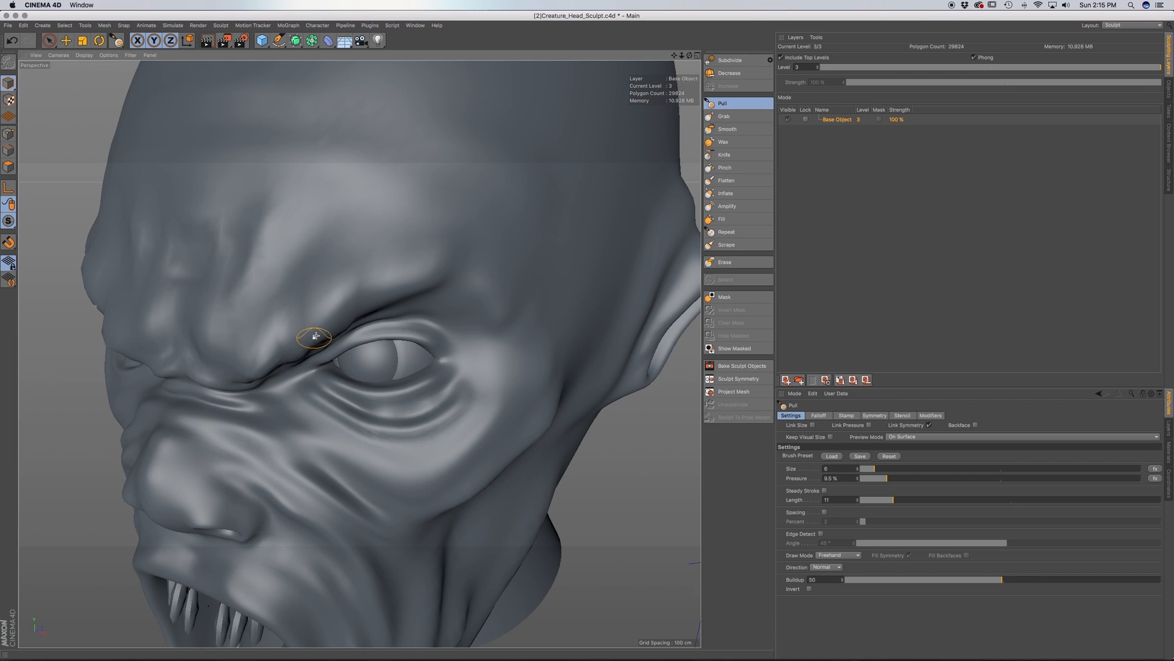
alt+drag(325, 335, 356, 303)
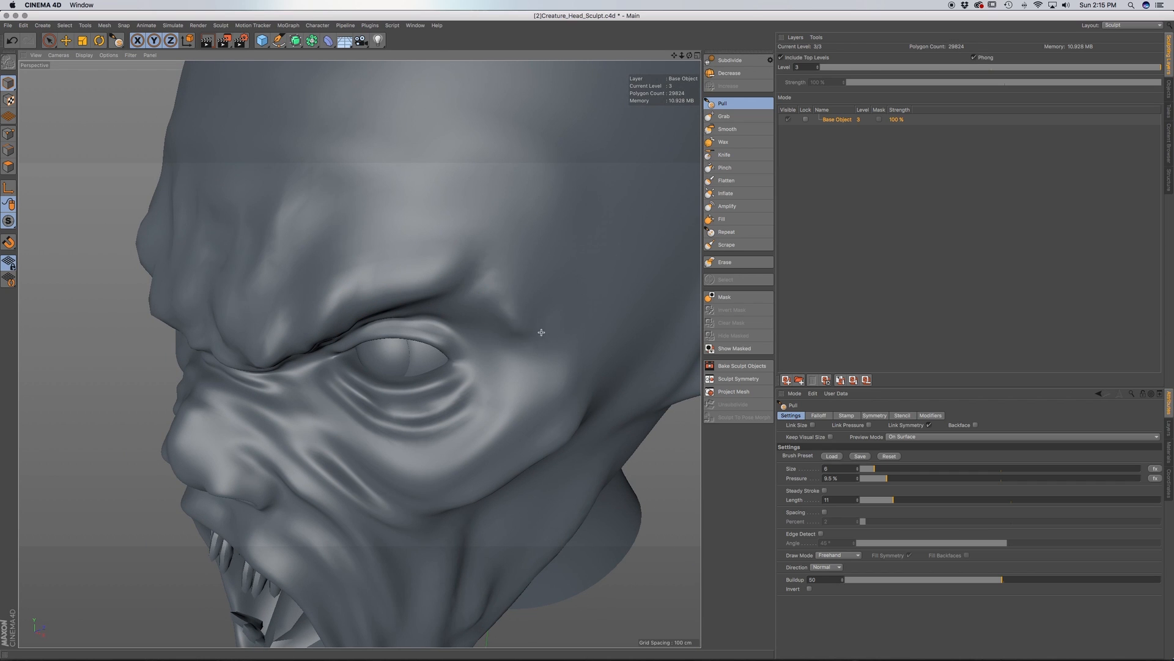
mouse_move(491, 292)
alt+mouse_down()
mouse_move(540, 317)
mouse_move(488, 315)
mouse_move(548, 333)
mouse_move(515, 303)
mouse_move(529, 393)
mouse_move(250, 422)
alt+mouse_up()
Choose the Smooth brush and examine the brow, cheek and under-eye folds from several angles and distances
click(727, 129)
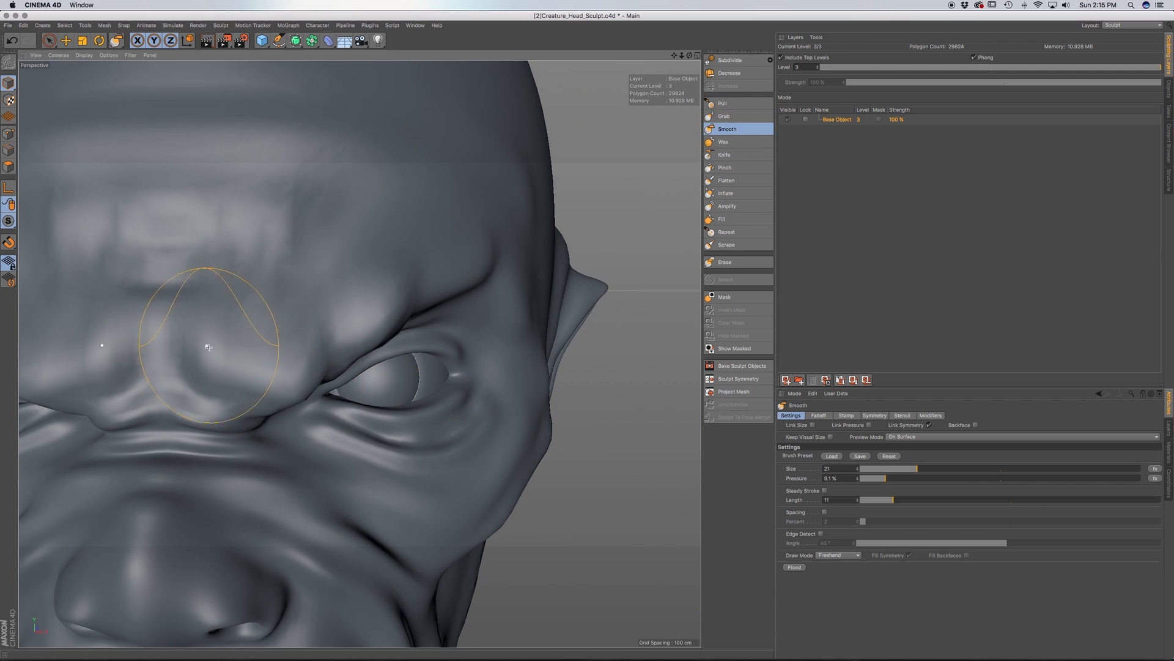
alt+middle_drag(257, 371, 211, 321)
alt+drag(211, 322, 278, 386)
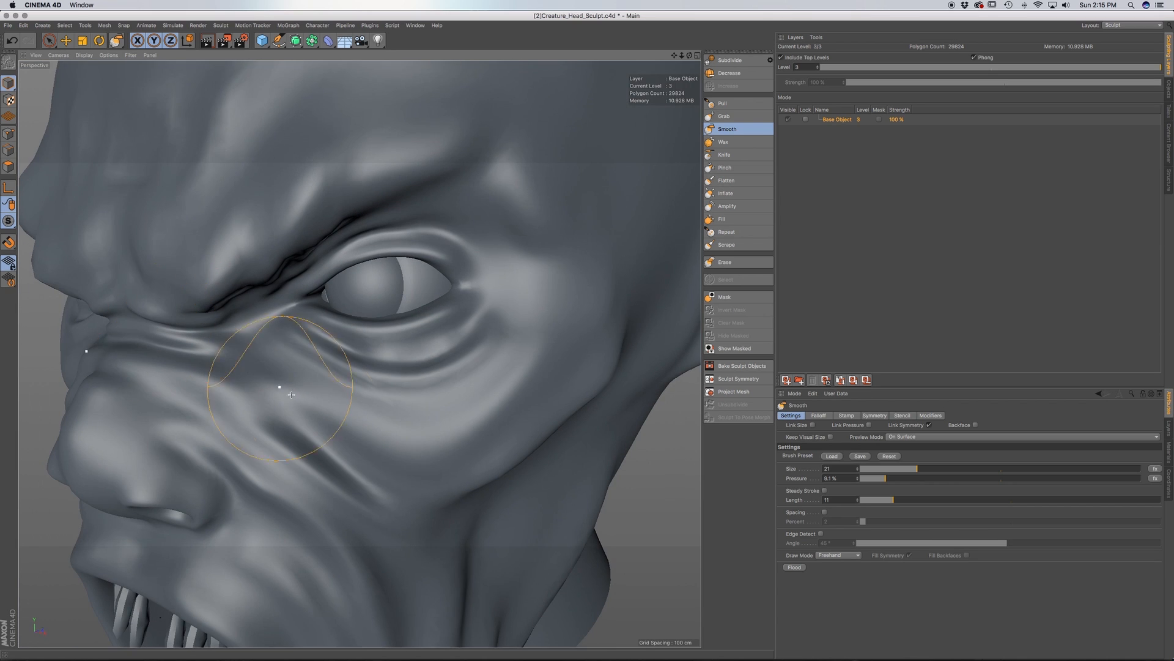
alt+middle_drag(280, 382, 204, 243)
alt+drag(293, 332, 373, 293)
scroll(296, 341, down, 3)
scroll(332, 272, down, 5)
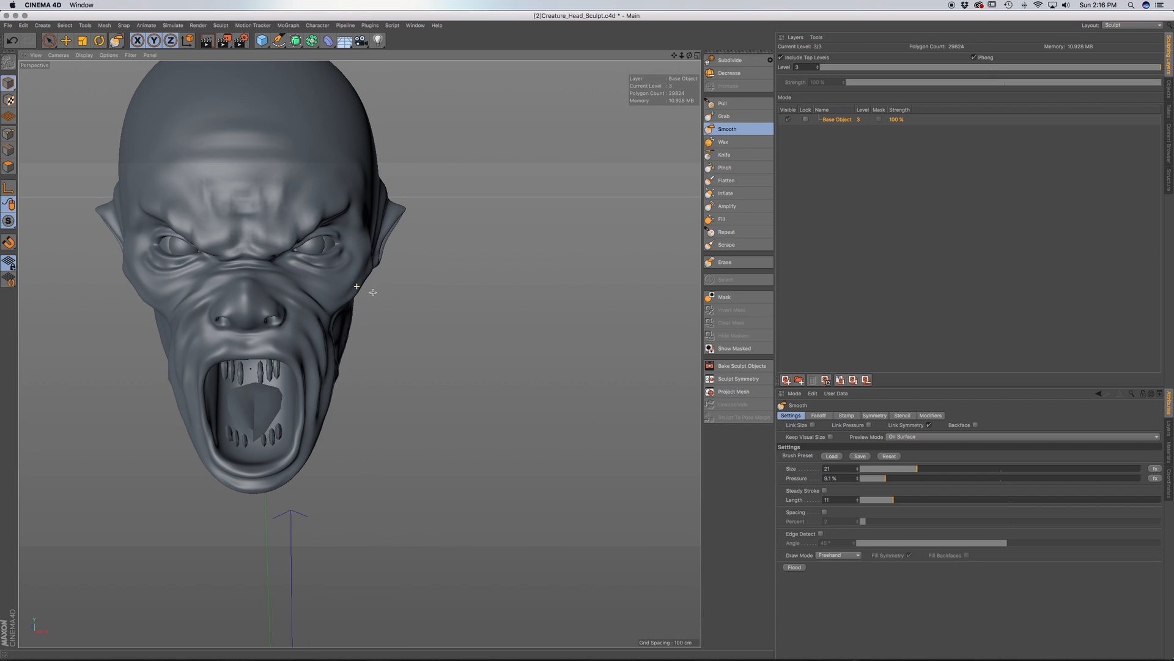
scroll(348, 280, up, 6)
alt+drag(314, 265, 340, 237)
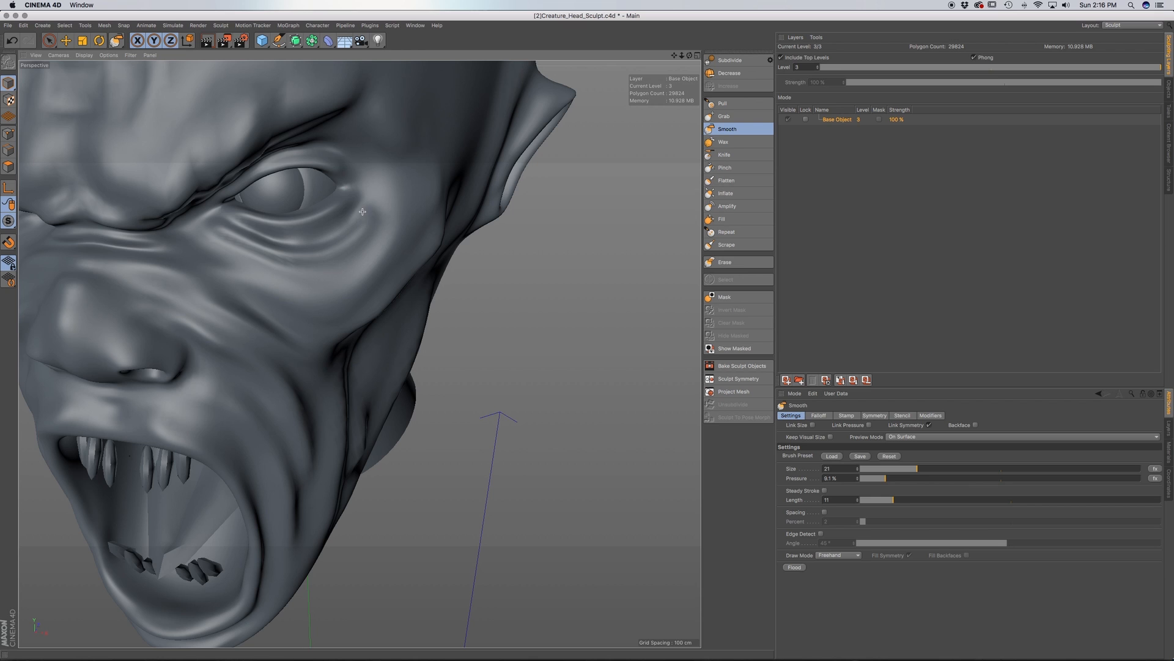
mouse_move(320, 239)
alt+mouse_down()
mouse_move(346, 262)
mouse_move(337, 256)
alt+mouse_up()
scroll(331, 220, up, 10)
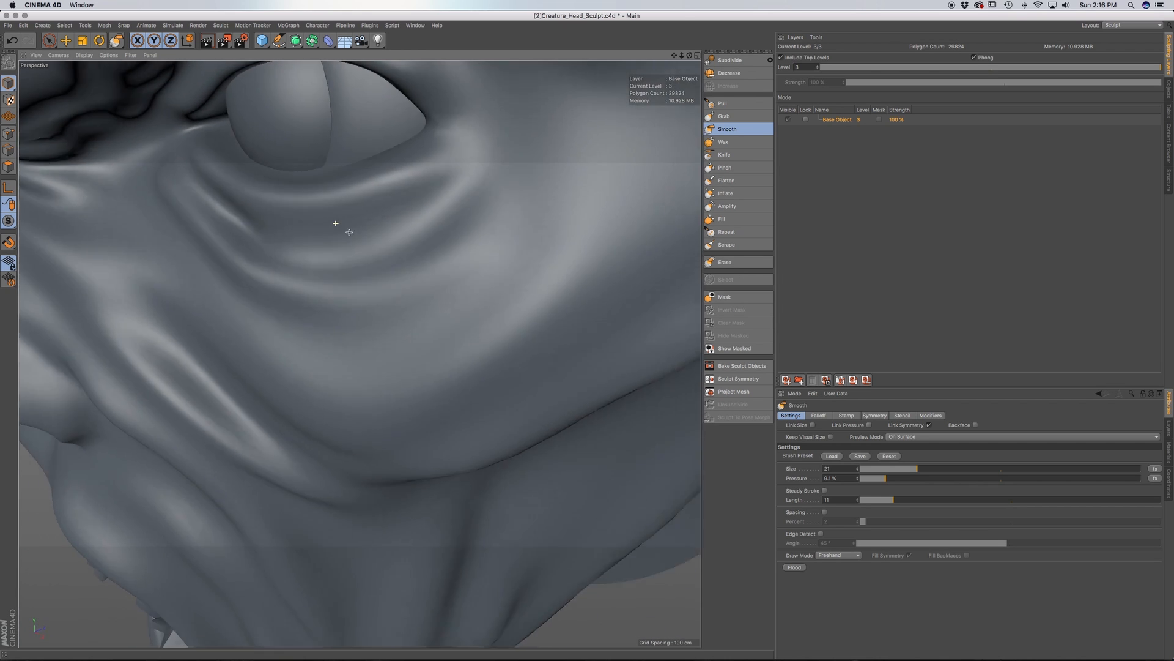
alt+drag(349, 232, 325, 218)
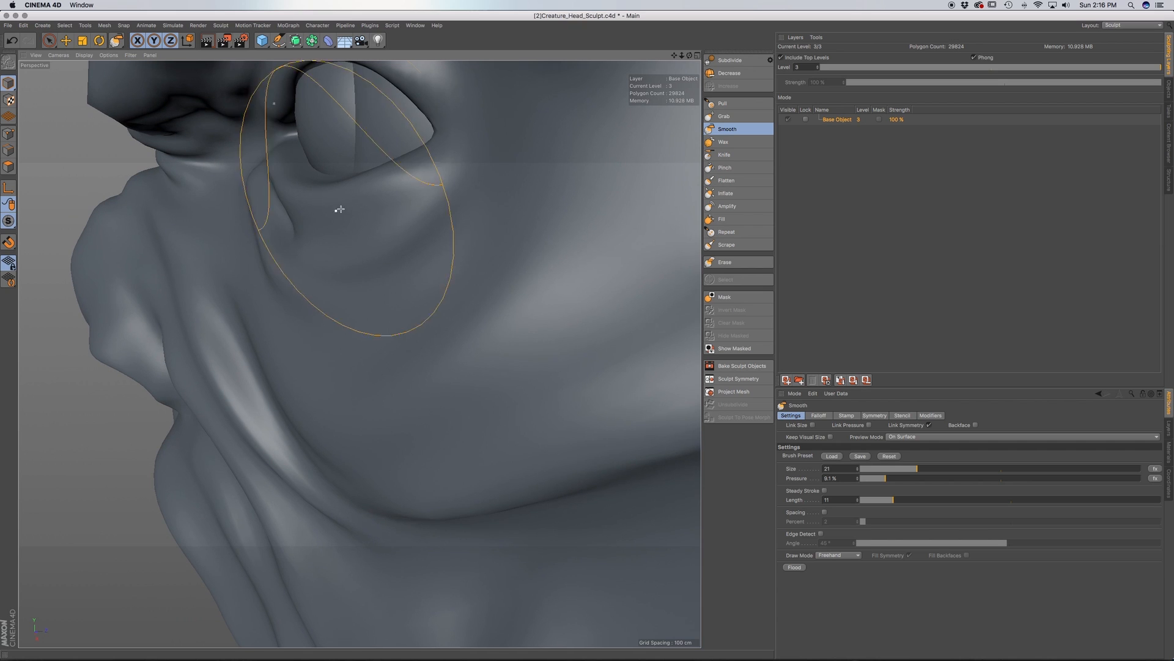
Set the Grab brush size to 10, try moving the skin under the lower eyelid, and undo that stroke
click(728, 117)
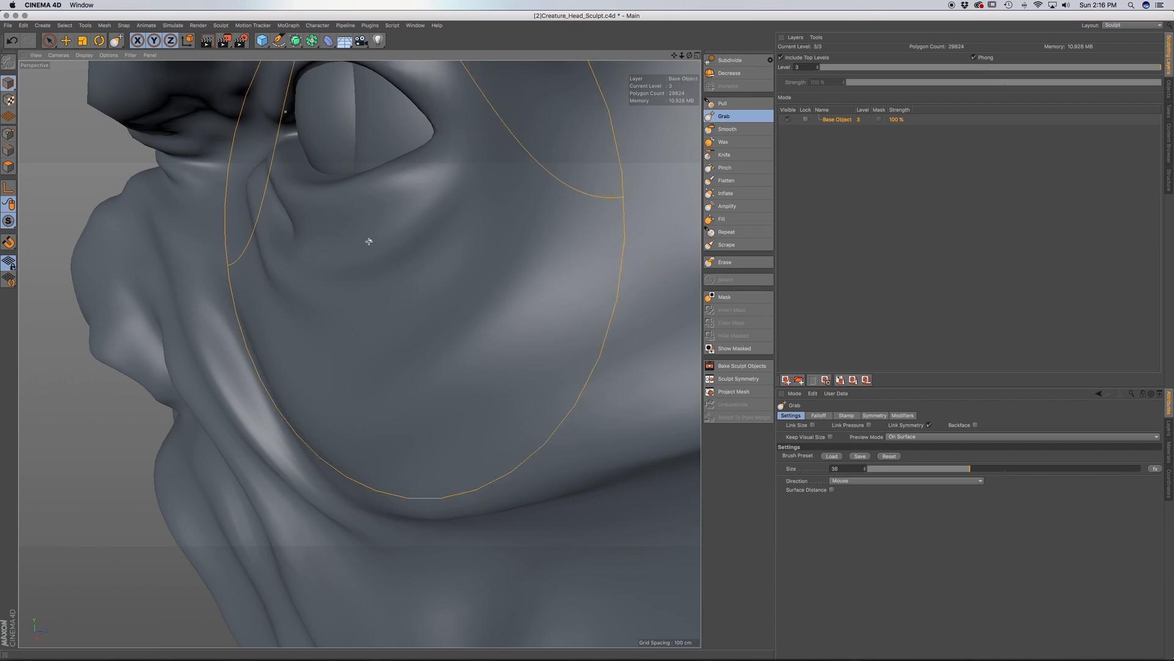
click(889, 468)
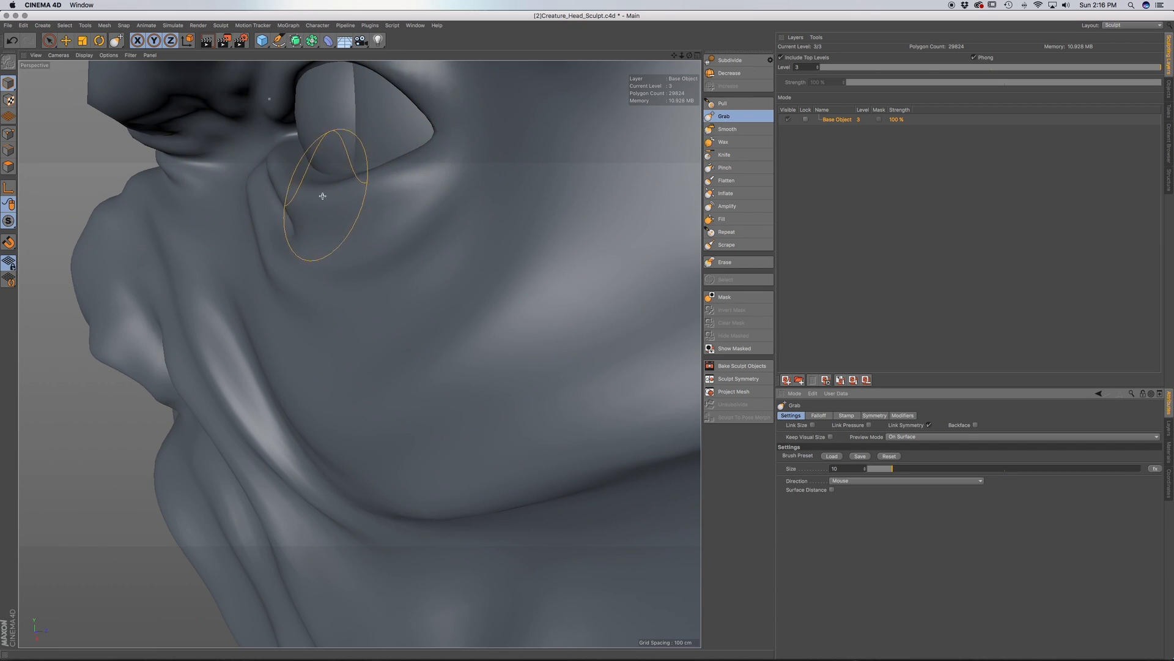
mouse_move(331, 189)
mouse_down()
mouse_move(314, 186)
mouse_move(351, 188)
mouse_up()
key(super+z)
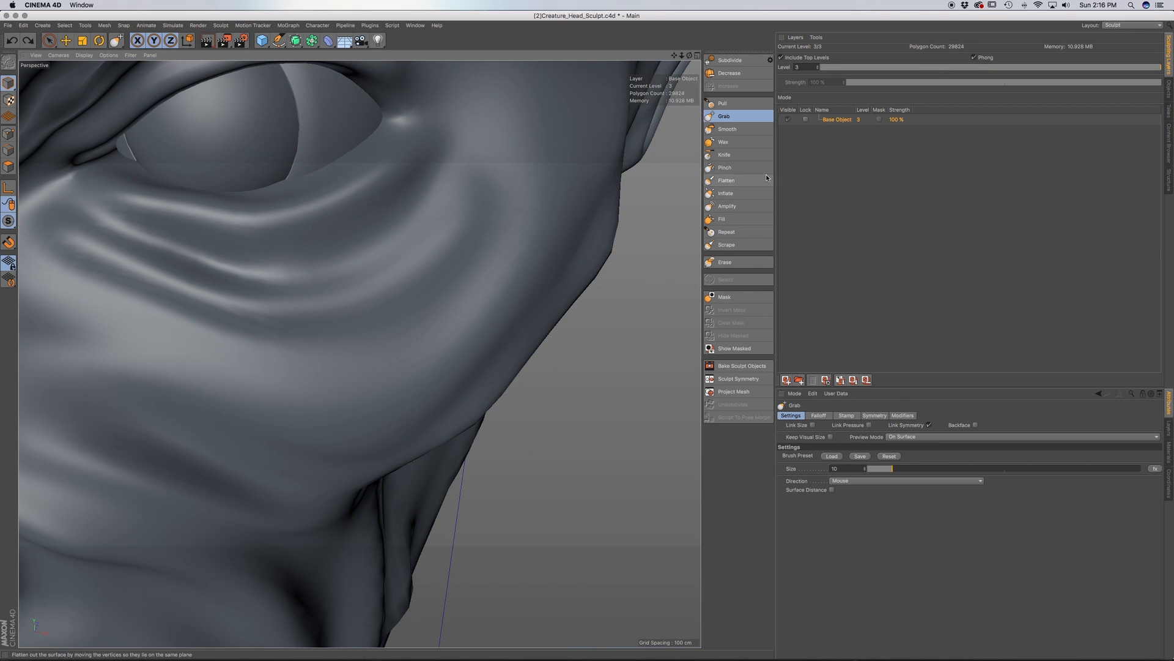
Build up the lower eyelid rim with Pull brush strokes between the inner and outer corners of the eye
click(727, 103)
mouse_move(351, 181)
alt+mouse_down()
mouse_move(293, 171)
mouse_move(379, 182)
mouse_move(442, 163)
mouse_move(422, 194)
alt+mouse_up()
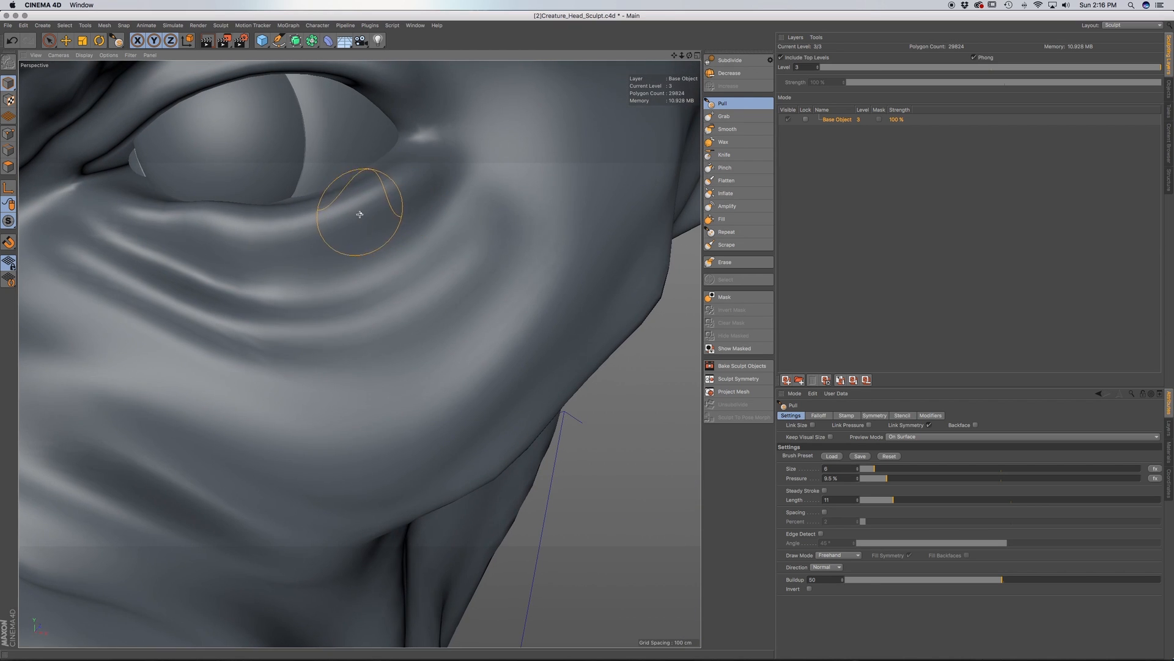
alt+drag(359, 214, 451, 253)
drag(346, 255, 242, 249)
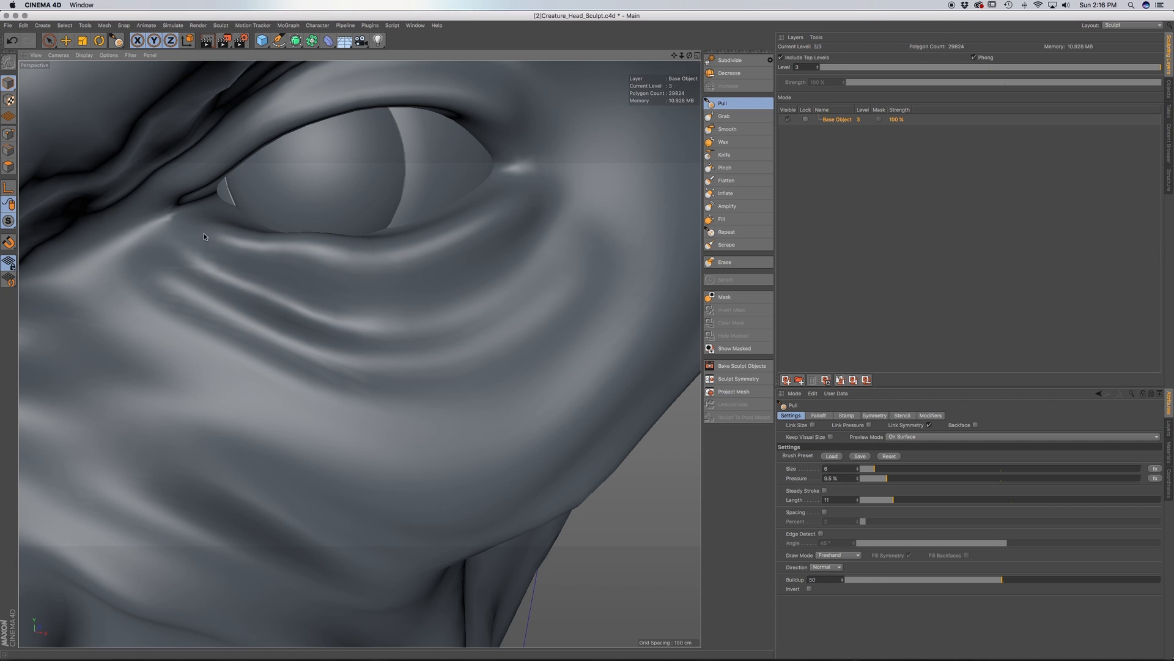
mouse_move(178, 214)
alt+mouse_down()
mouse_move(207, 231)
mouse_move(308, 230)
alt+mouse_up()
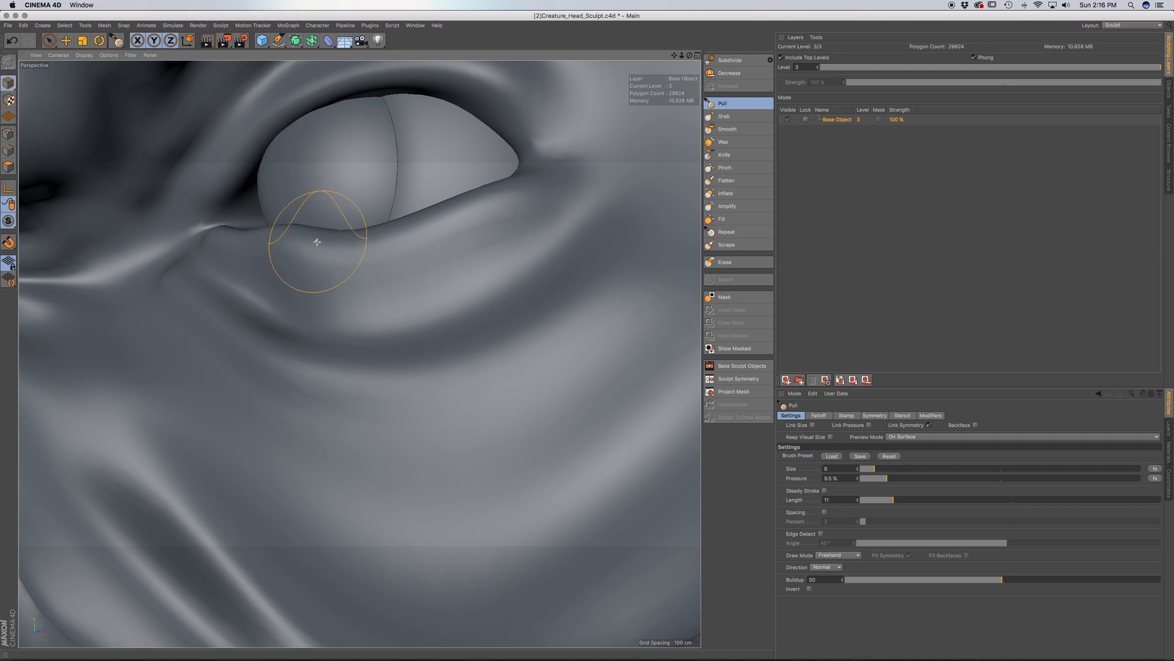
mouse_move(244, 177)
mouse_down()
mouse_move(263, 126)
mouse_move(342, 85)
mouse_move(505, 99)
mouse_move(527, 153)
mouse_move(527, 218)
mouse_move(551, 215)
mouse_move(448, 210)
mouse_move(479, 196)
mouse_move(493, 209)
mouse_move(437, 228)
mouse_move(526, 218)
mouse_up()
scroll(493, 209, down, 10)
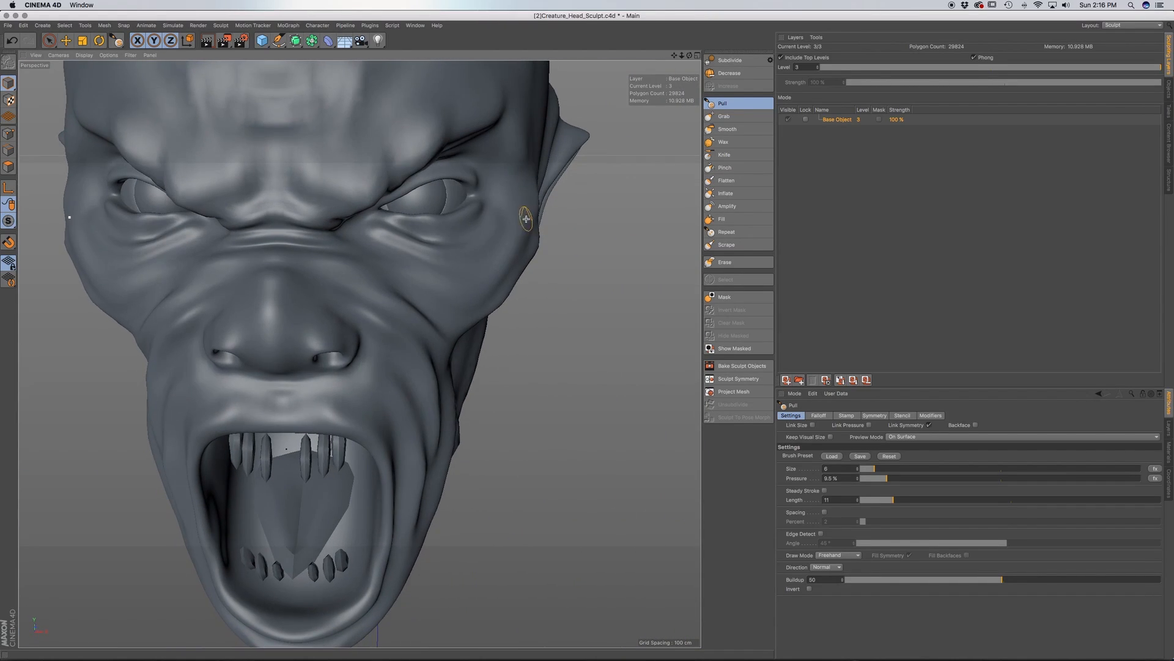
click(727, 129)
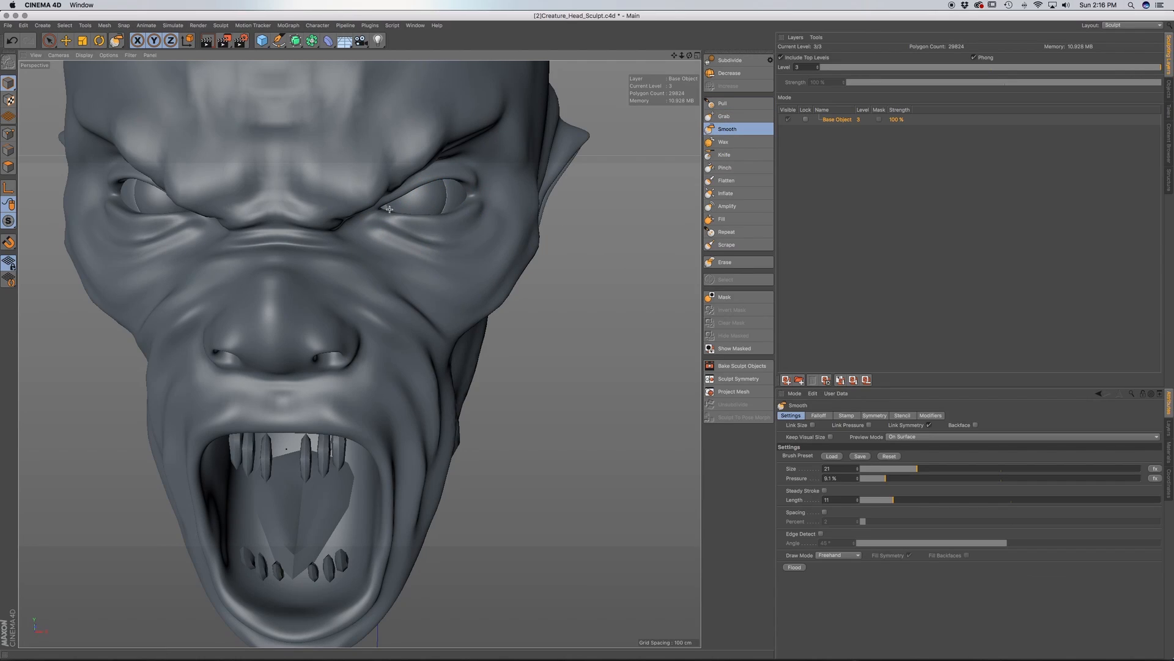
alt+drag(483, 206, 460, 216)
mouse_move(406, 361)
alt+mouse_down()
mouse_move(397, 319)
mouse_move(338, 272)
alt+mouse_up()
scroll(310, 267, up, 5)
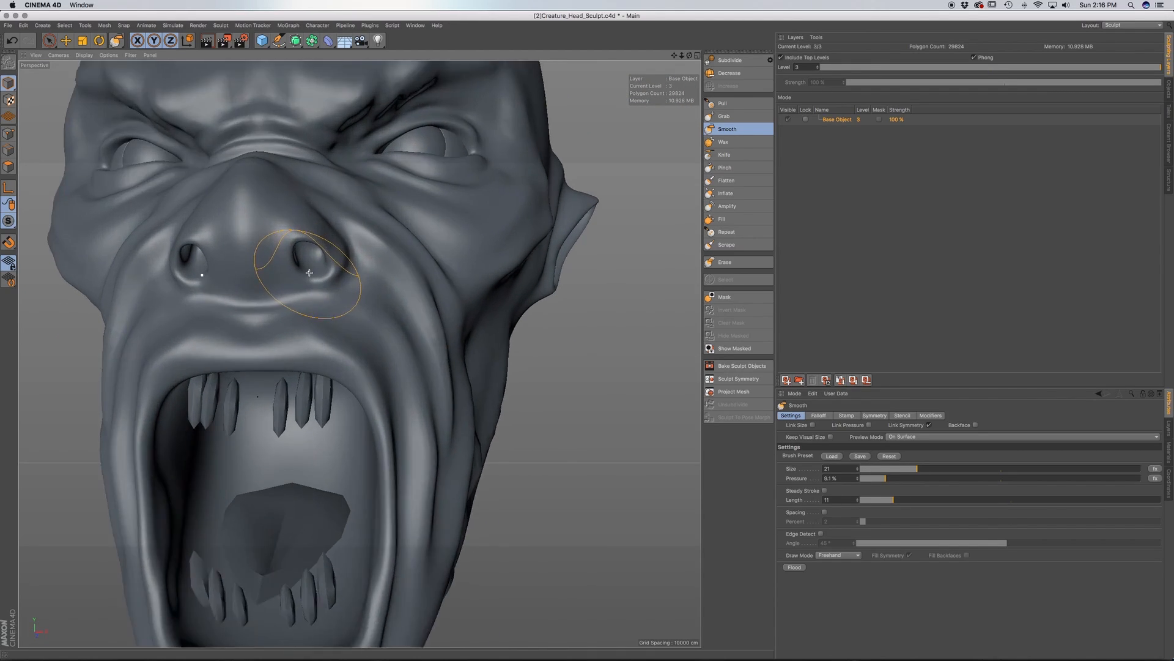
Flatten the rim of the nostril using the Flatten brush at size 6 and 6.2% pressure
click(728, 181)
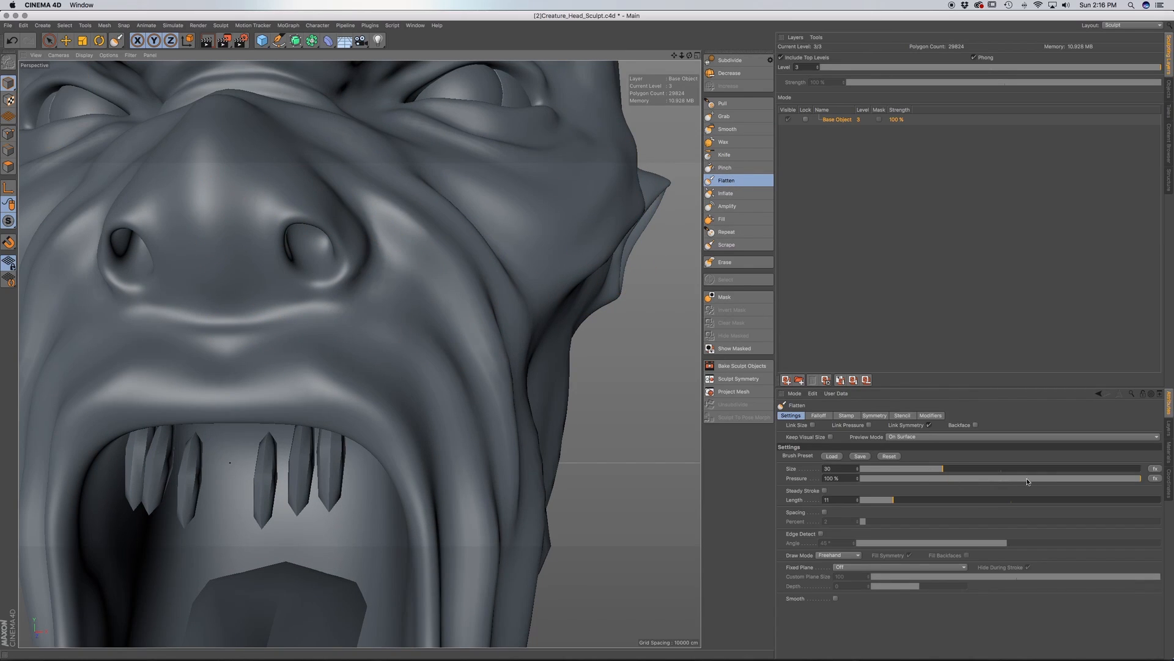
drag(1011, 481, 1026, 481)
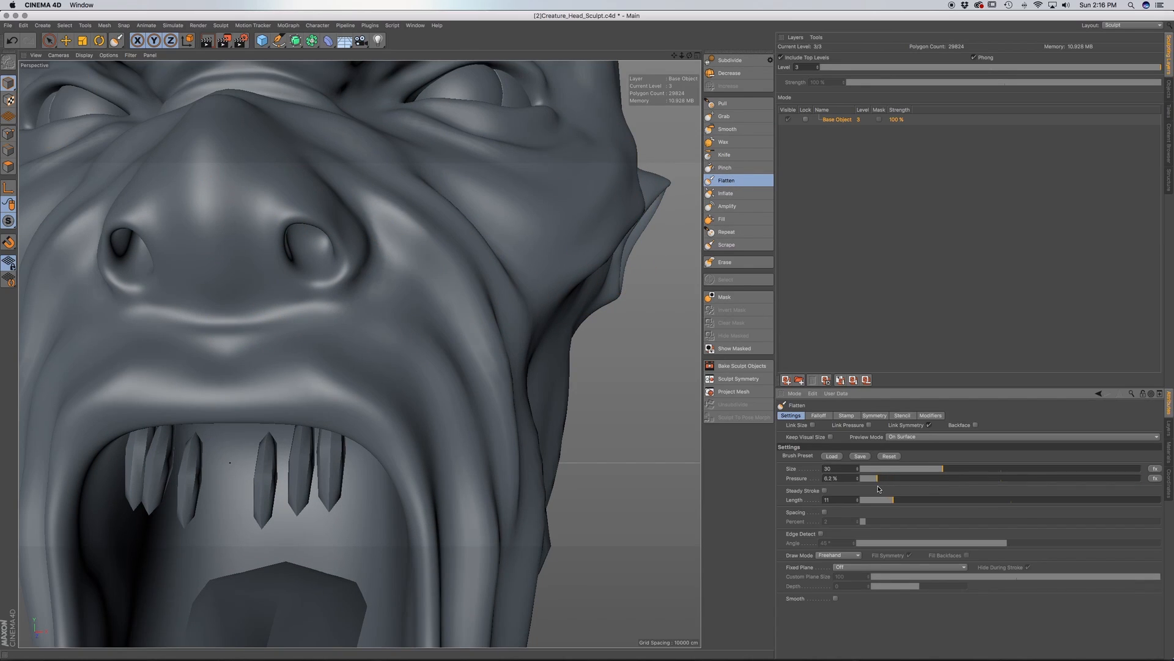
scroll(191, 227, up, 10)
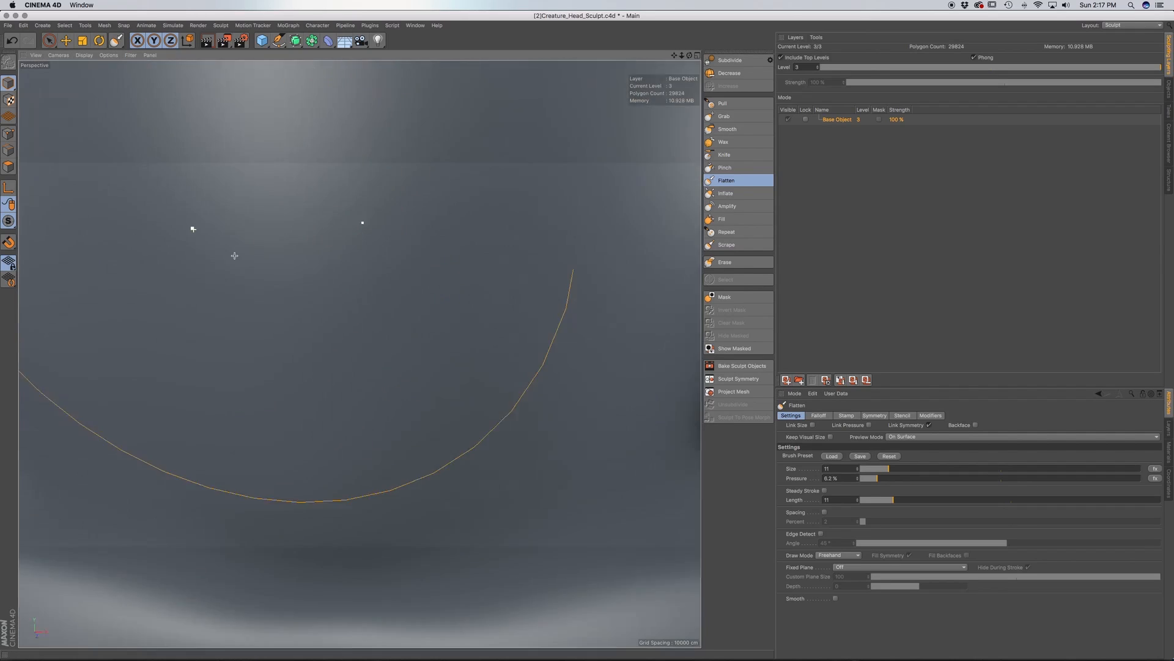
scroll(193, 229, down, 5)
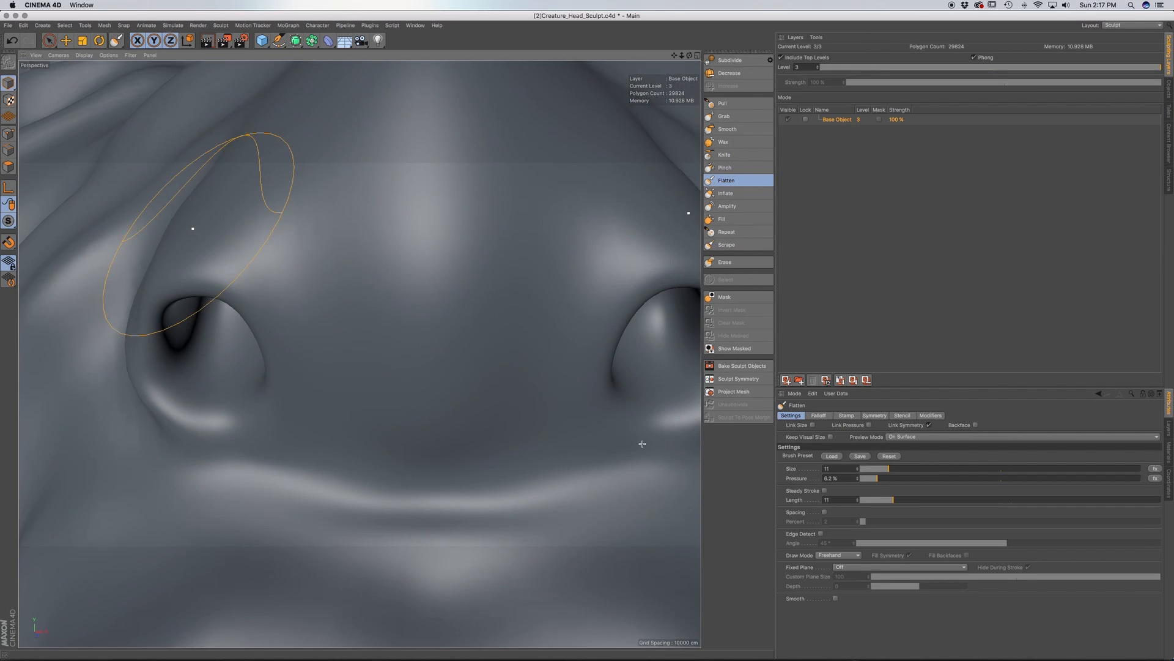
alt+middle_drag(643, 443, 424, 393)
alt+drag(385, 346, 404, 364)
alt+middle_drag(373, 346, 285, 343)
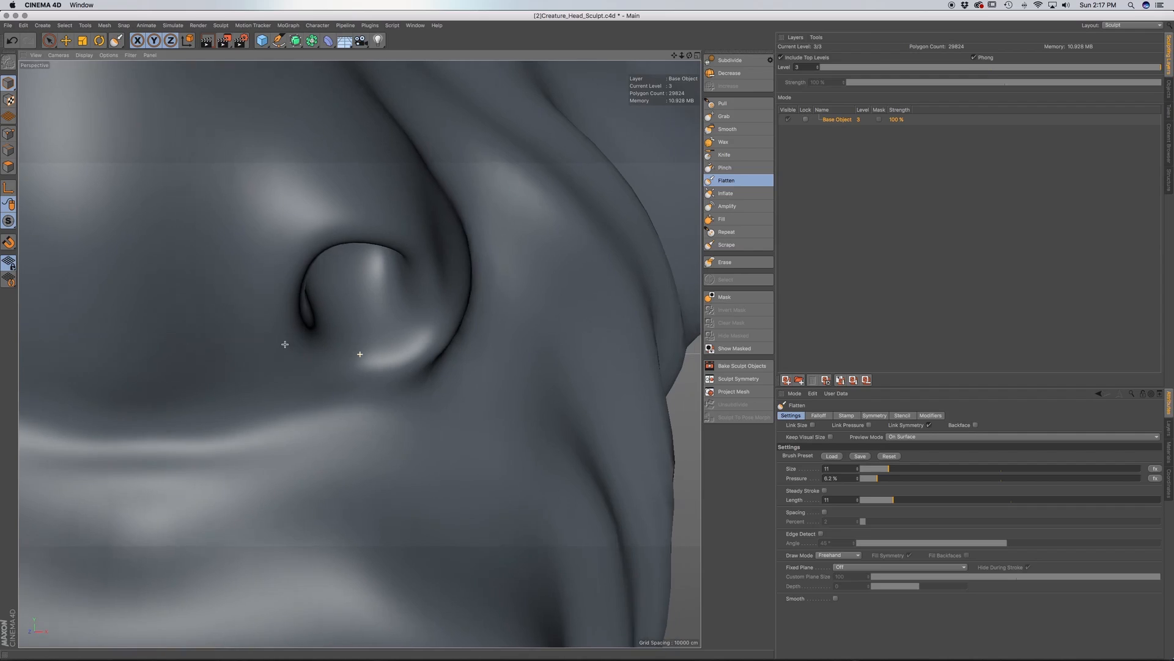
alt+drag(285, 344, 256, 335)
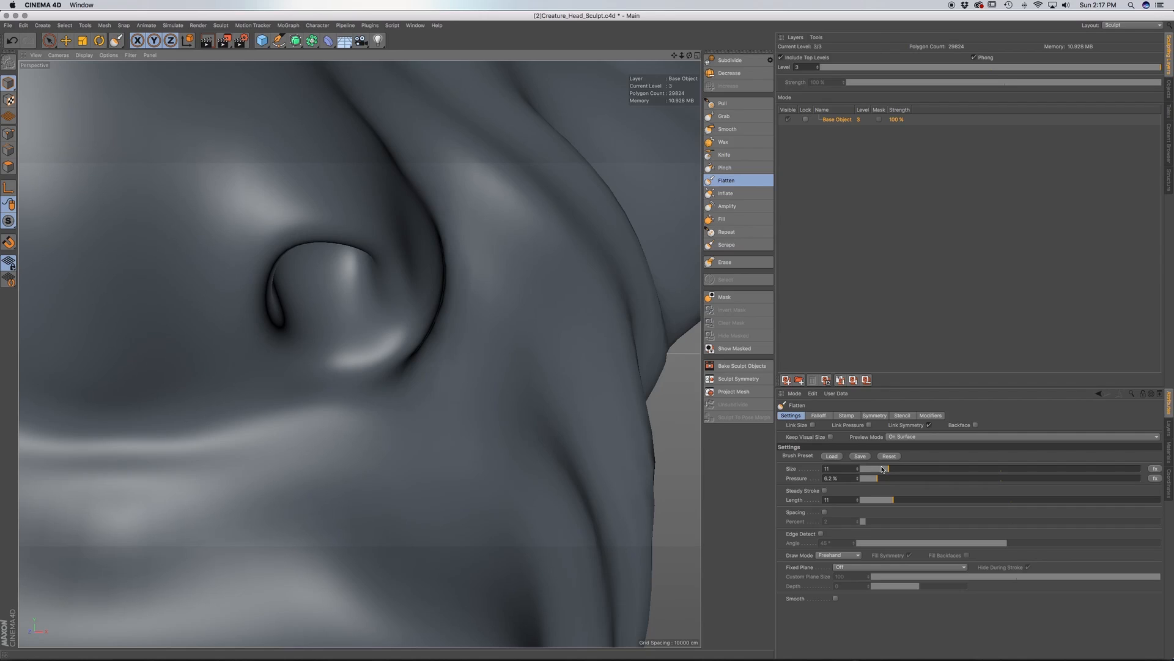
drag(883, 469, 878, 469)
drag(407, 286, 392, 263)
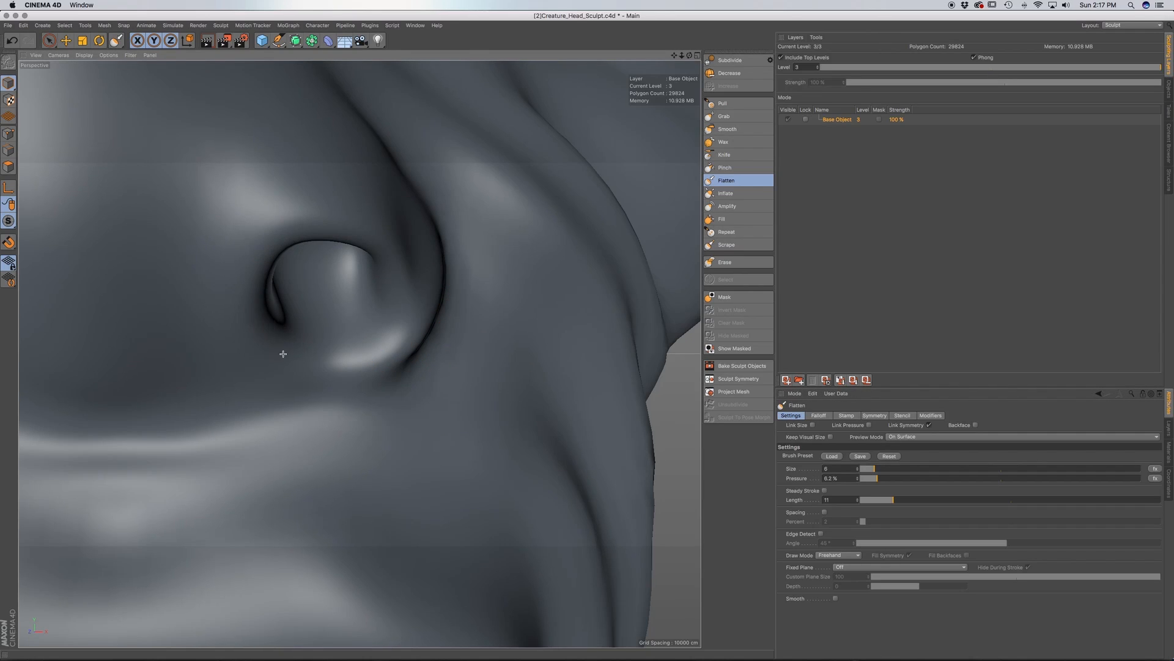
mouse_move(408, 328)
alt+mouse_down()
mouse_move(340, 318)
mouse_move(351, 320)
alt+mouse_up()
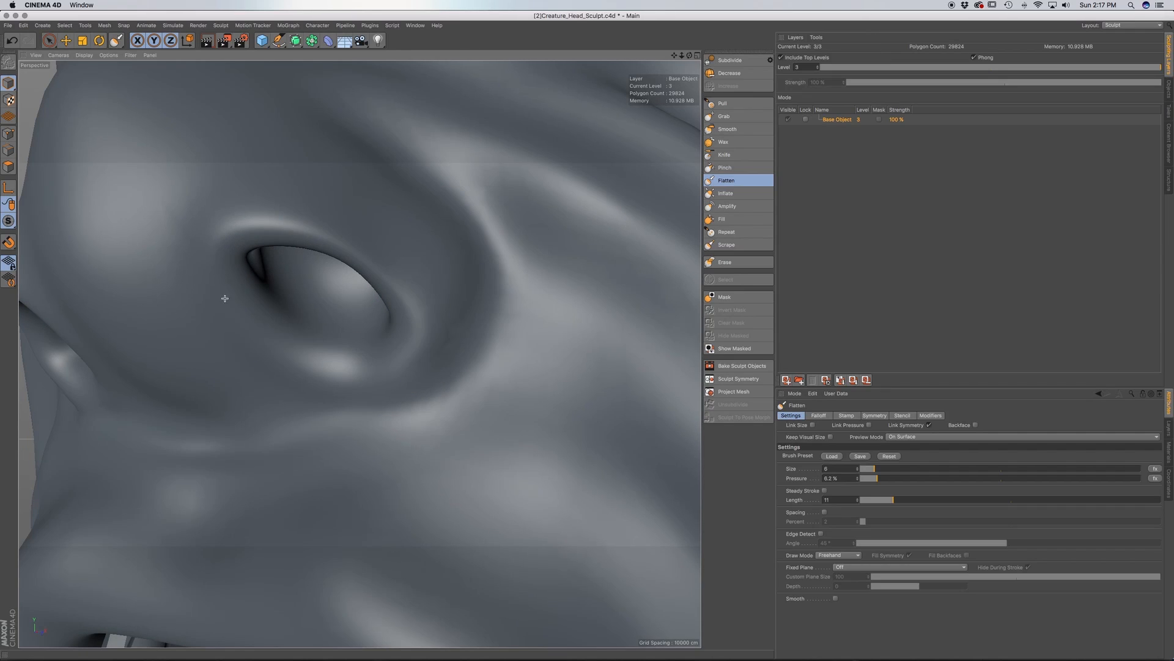
alt+drag(386, 276, 384, 356)
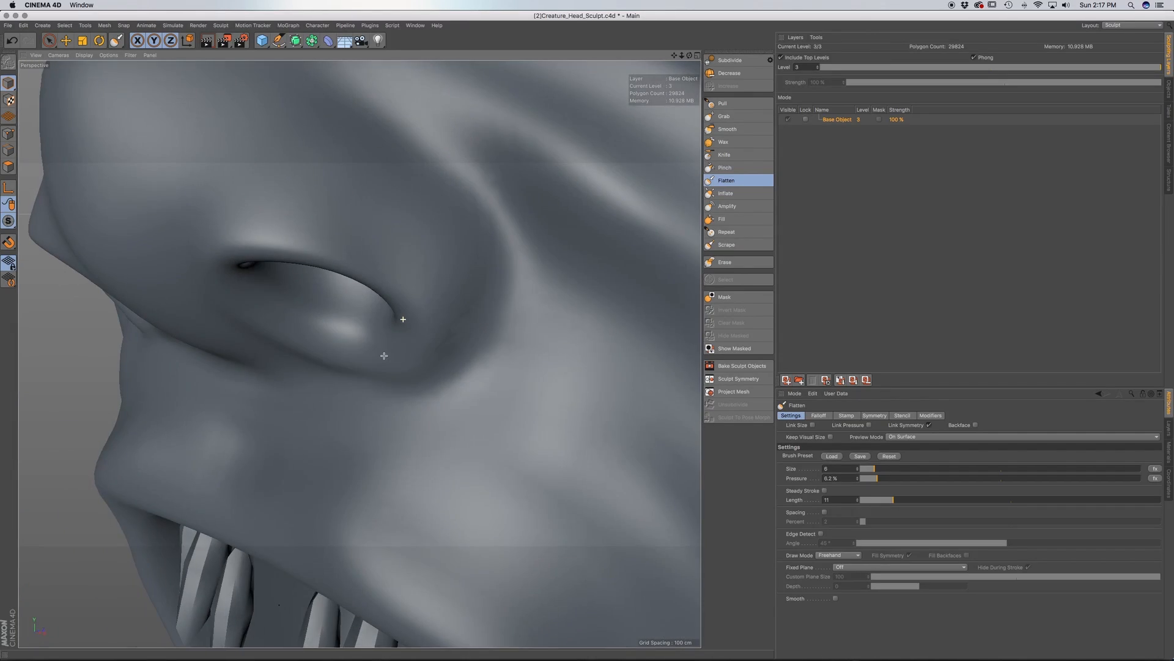
Thicken the upper rim of the nostril with an Inflate brush stroke at size 7
click(730, 193)
mouse_move(390, 299)
mouse_down()
mouse_move(329, 264)
mouse_move(263, 254)
mouse_up()
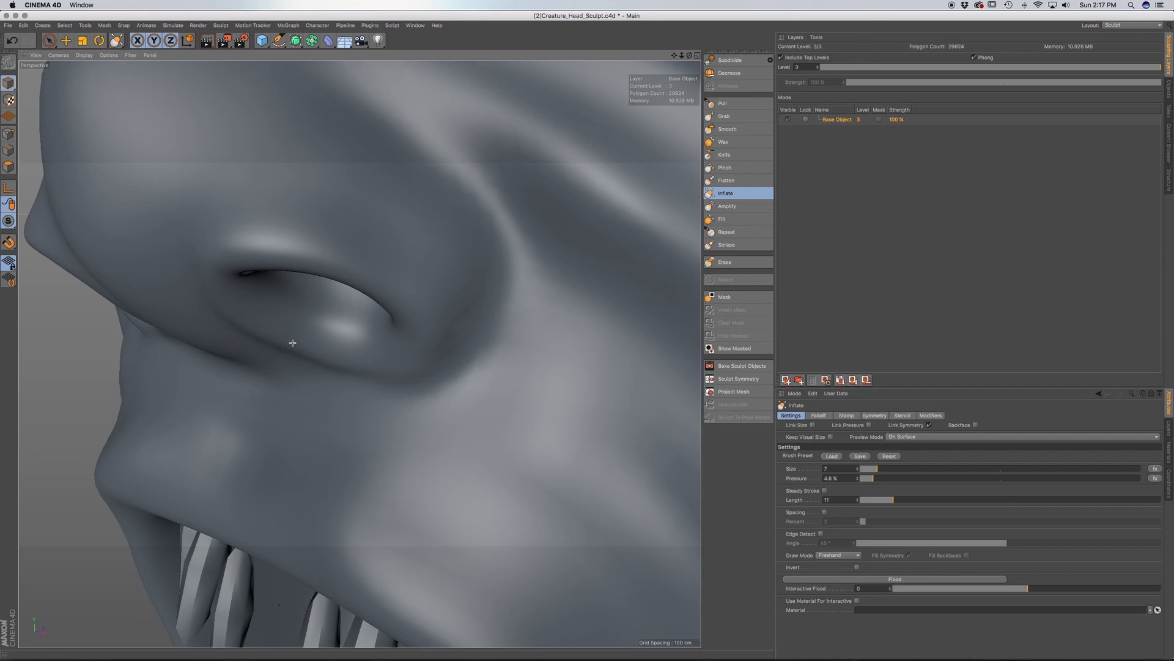
alt+drag(417, 356, 459, 330)
alt+drag(372, 371, 356, 400)
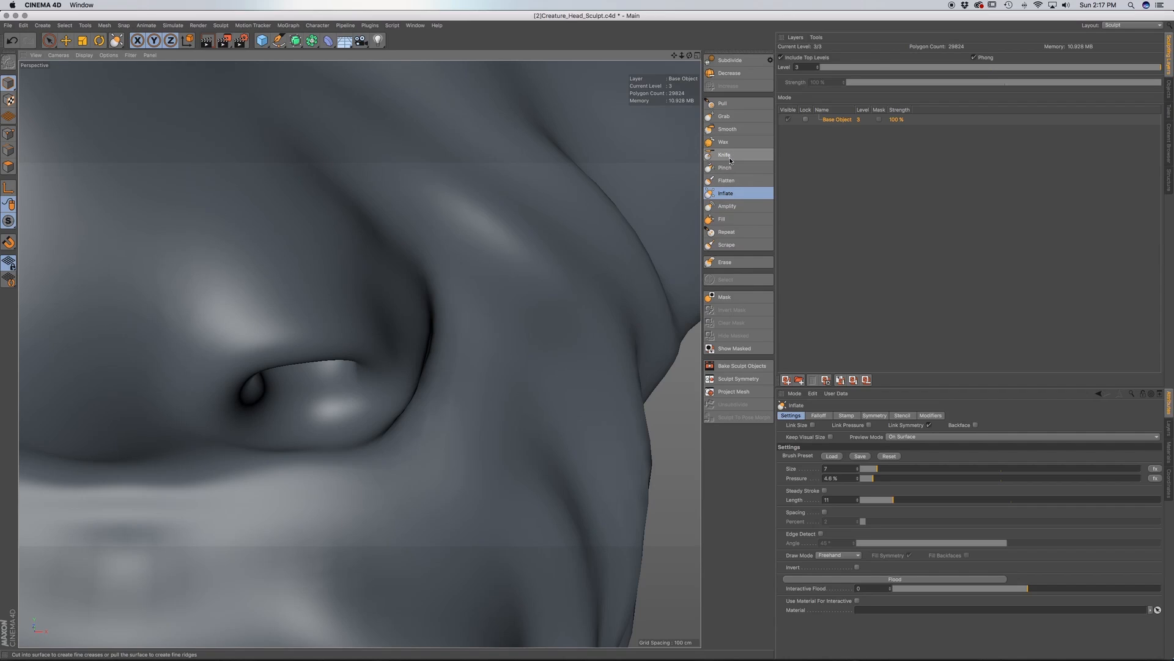
Flatten the inner corner of the nostril opening with the Flatten brush
click(726, 180)
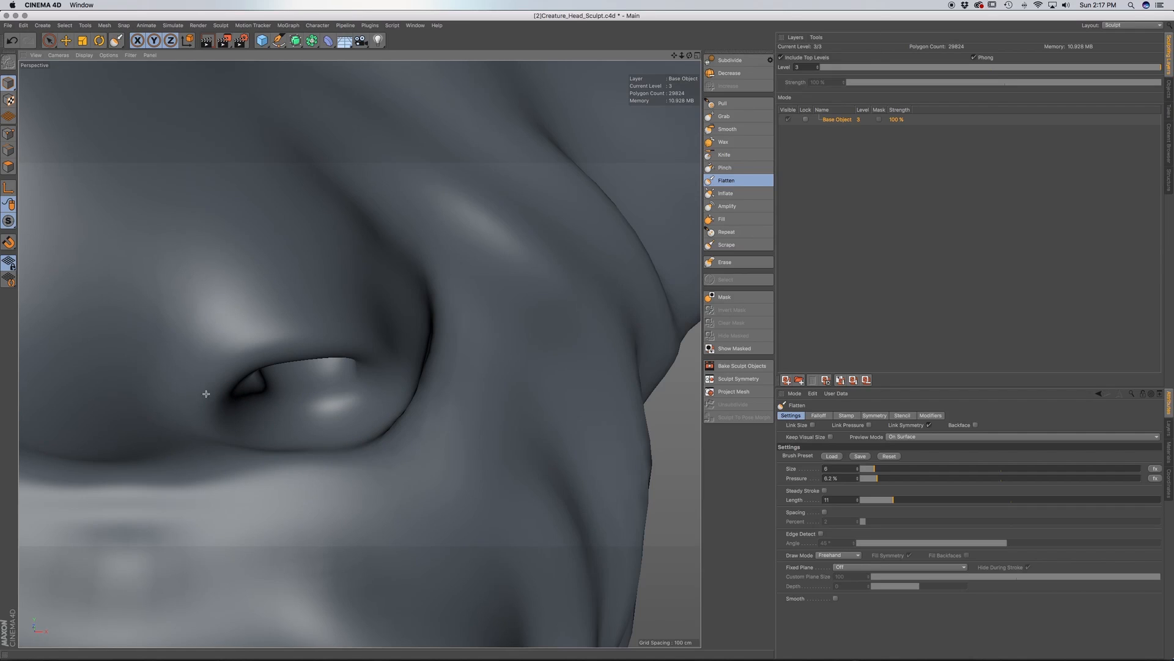
mouse_move(393, 409)
alt+mouse_down()
mouse_move(335, 359)
mouse_move(380, 419)
mouse_move(389, 404)
mouse_move(490, 380)
alt+mouse_up()
scroll(402, 403, down, 5)
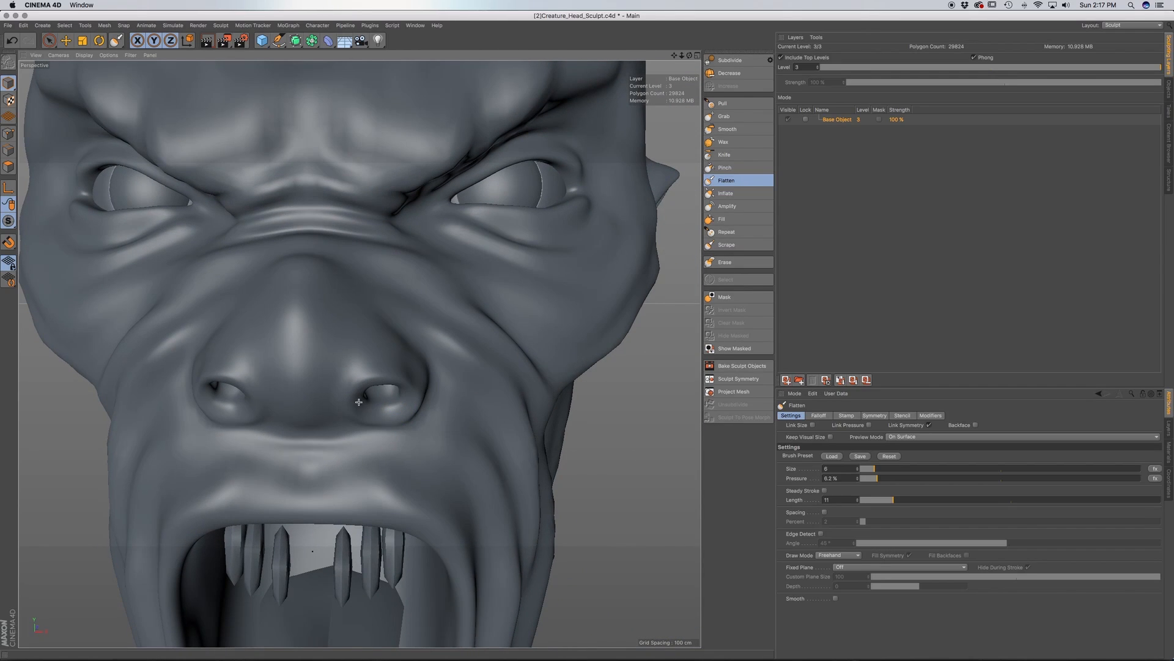
Reshape the nostril wing and the underside of the nose with the Grab brush at sizes 36 and 29
alt+drag(410, 393, 334, 384)
click(755, 116)
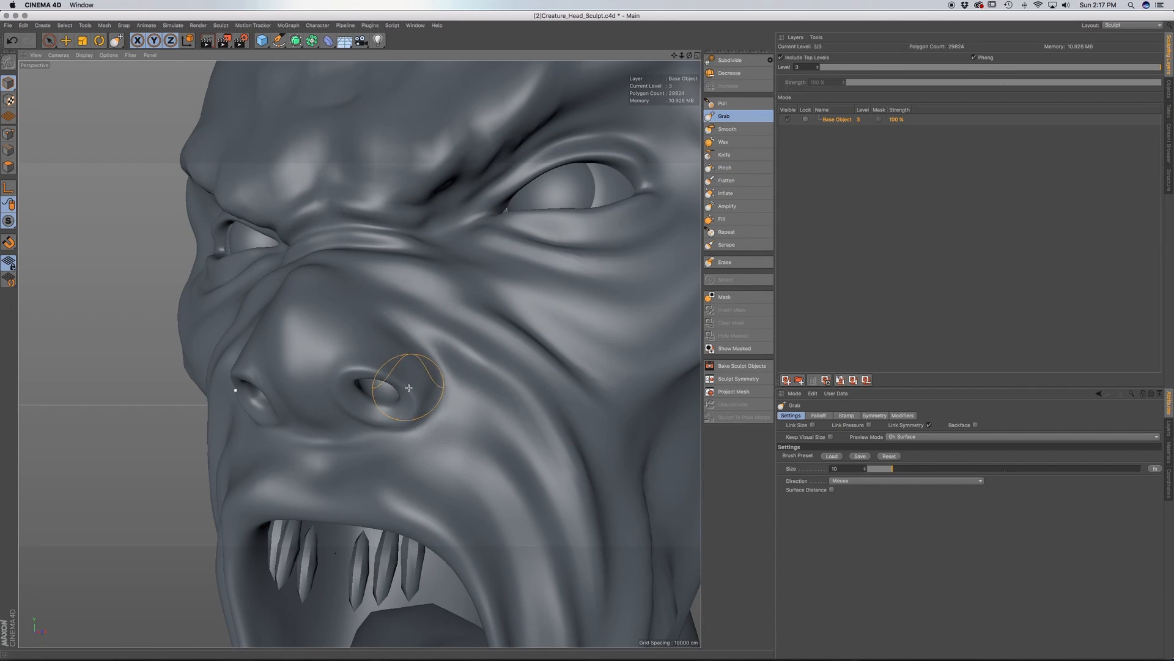
drag(950, 469, 964, 469)
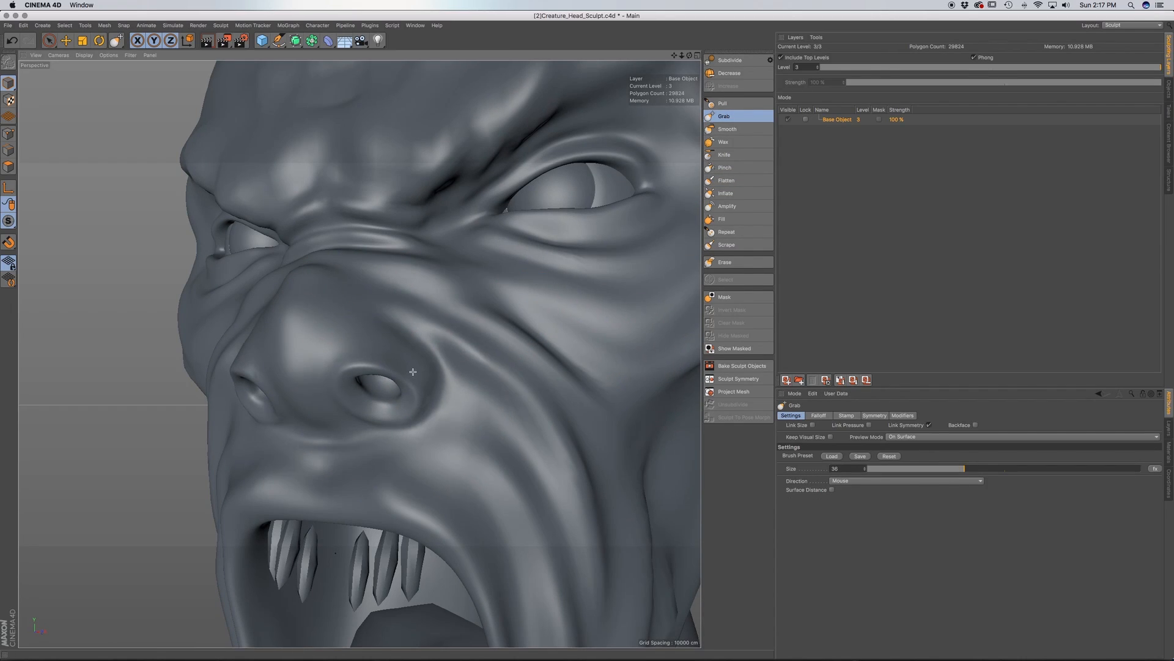
alt+drag(413, 371, 376, 396)
drag(960, 469, 945, 469)
drag(416, 385, 413, 378)
drag(364, 410, 359, 419)
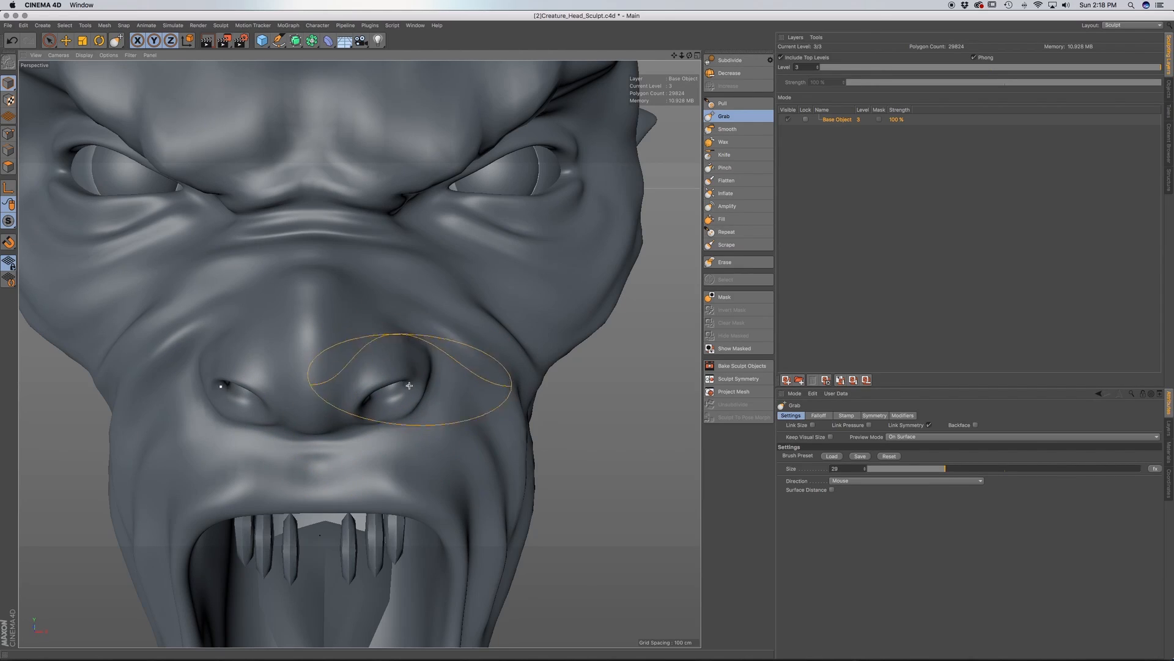
Examine the nose, nostrils, open mouth and cheek folds from the side, front, above and below
mouse_move(387, 380)
alt+mouse_down()
mouse_move(231, 427)
mouse_move(331, 410)
alt+mouse_up()
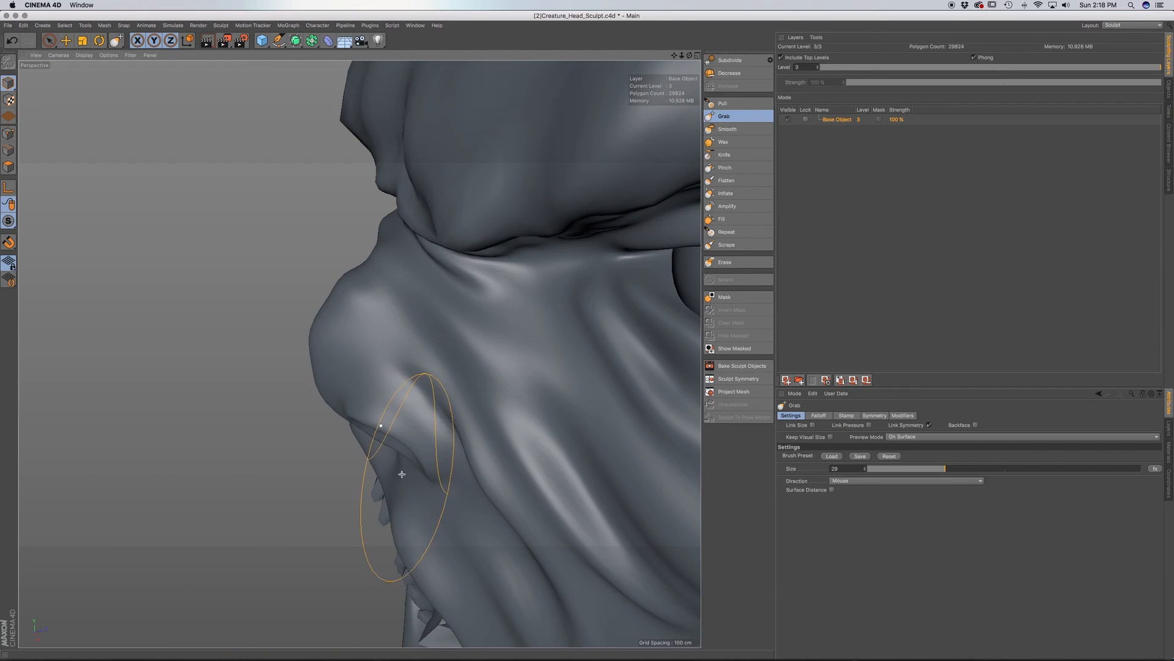
alt+drag(421, 472, 544, 406)
scroll(386, 494, down, 1)
alt+drag(387, 494, 505, 431)
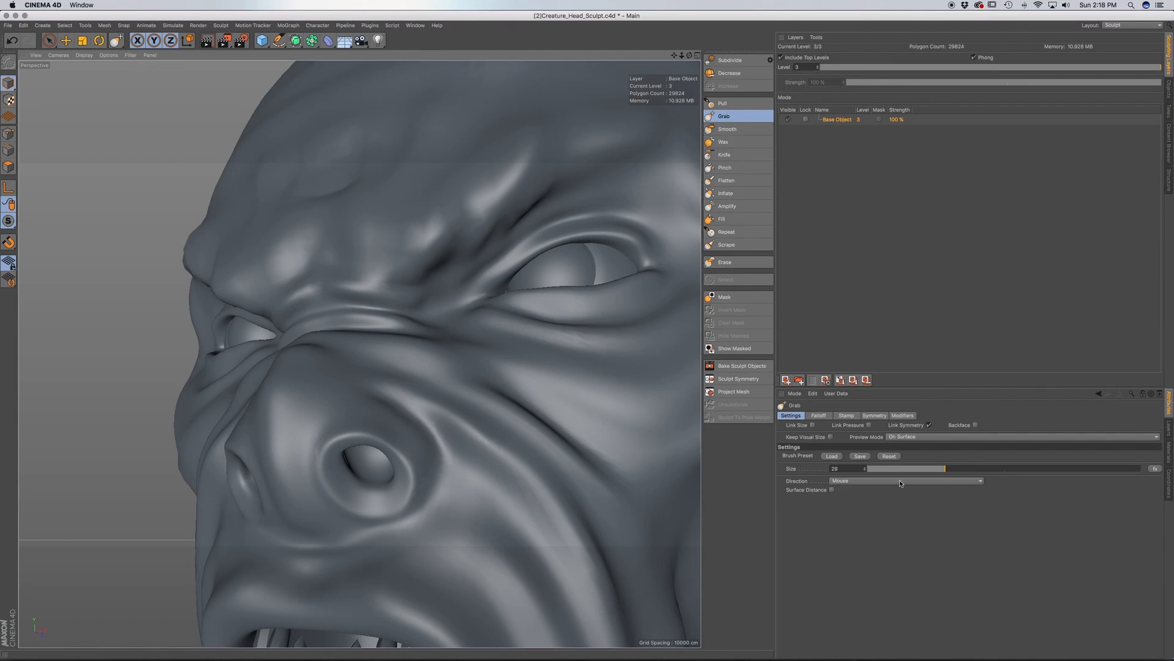
alt+drag(320, 532, 414, 563)
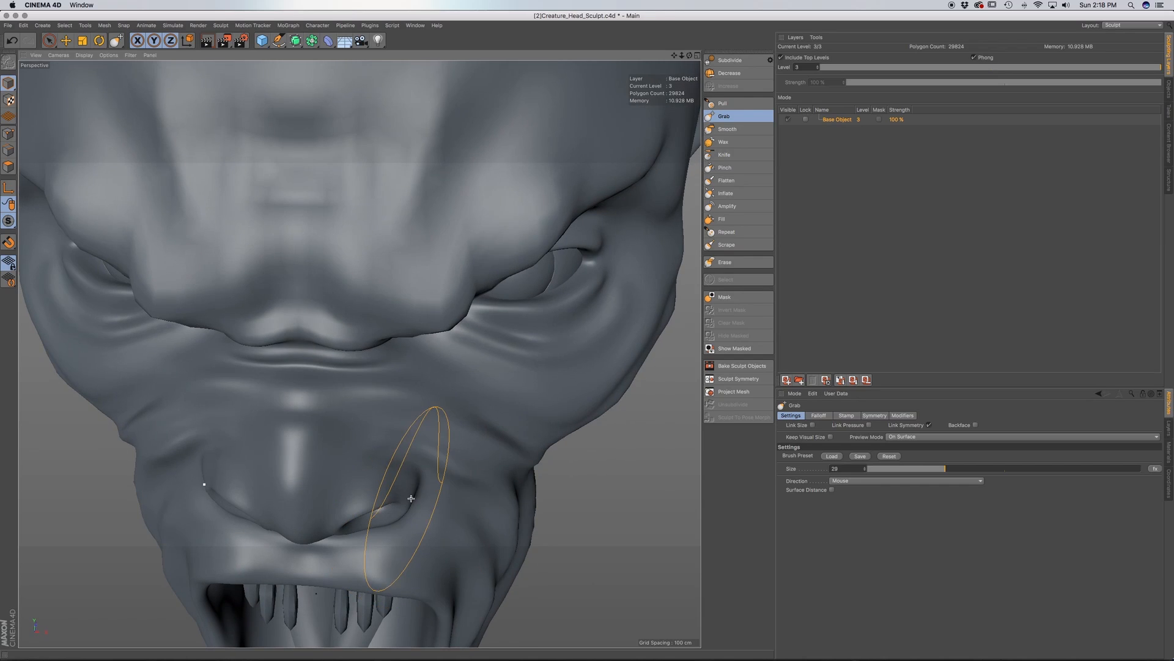
scroll(406, 498, down, 1)
alt+drag(357, 468, 359, 433)
scroll(365, 442, down, 3)
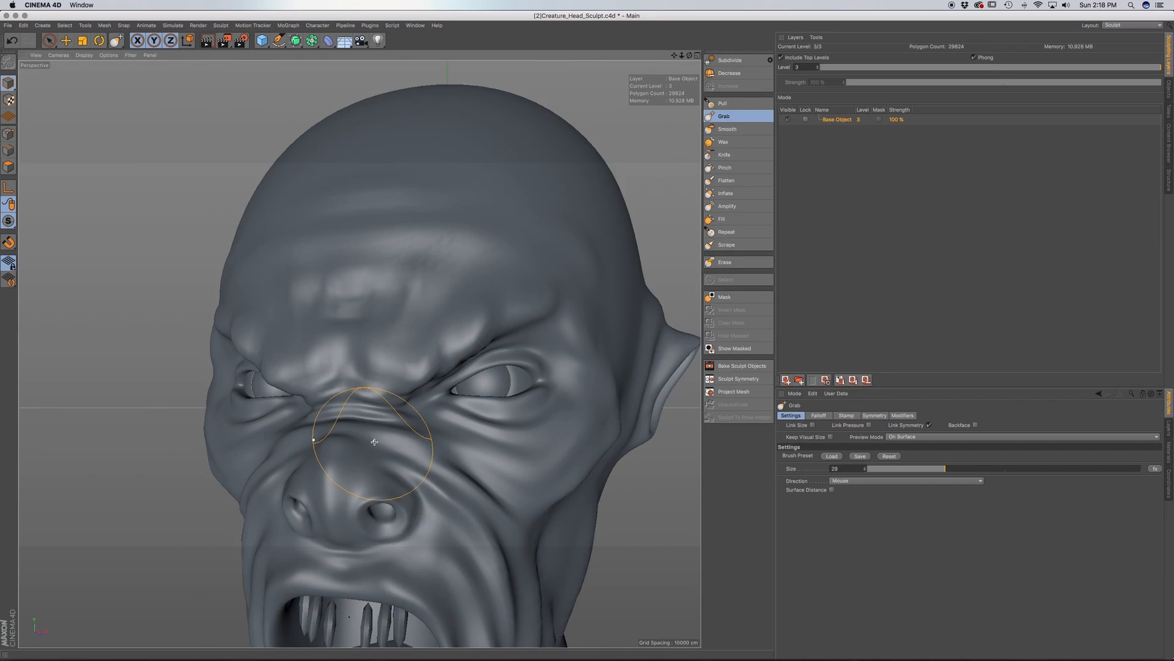
alt+middle_drag(377, 445, 391, 392)
alt+drag(391, 392, 442, 422)
scroll(302, 418, up, 3)
alt+drag(339, 486, 348, 561)
alt+drag(283, 527, 262, 553)
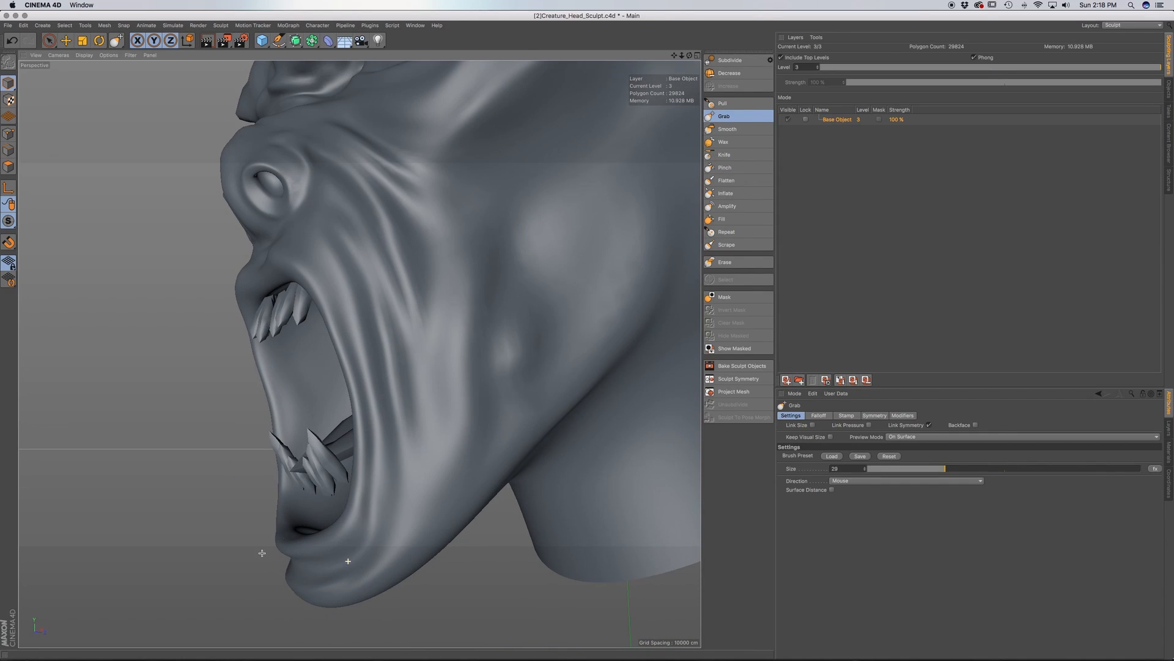
alt+middle_drag(411, 456, 403, 600)
alt+drag(410, 496, 489, 529)
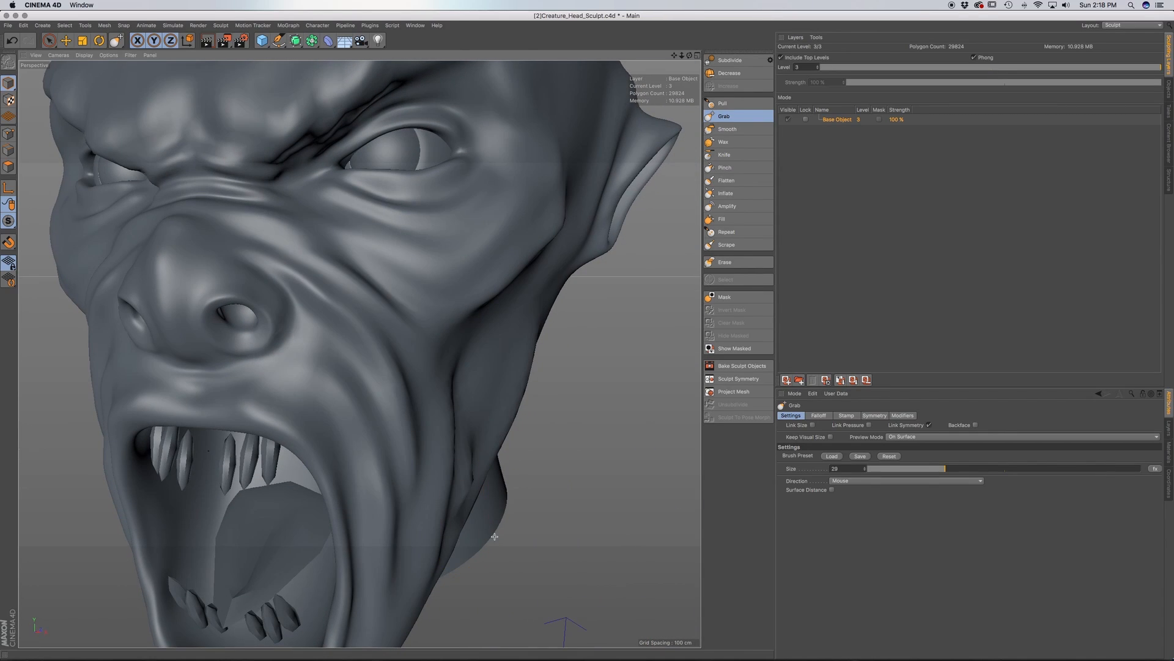
Build up the cheek folds beside the mouth with the Pull brush at size 15
click(739, 131)
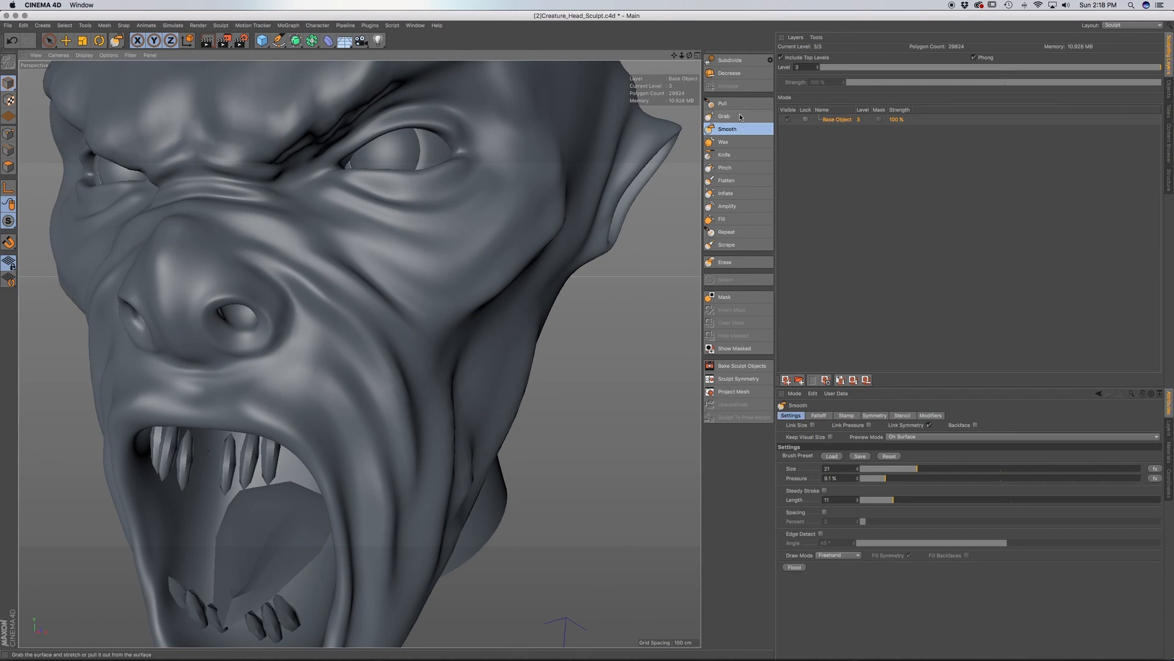
click(740, 116)
click(734, 104)
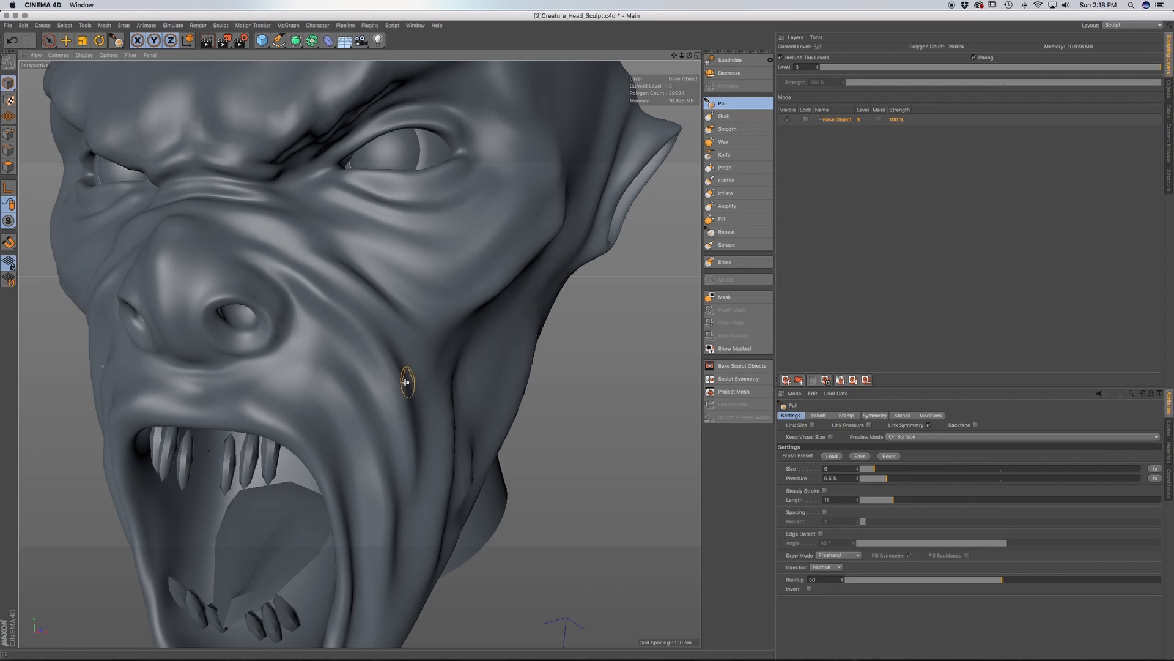
drag(886, 469, 899, 470)
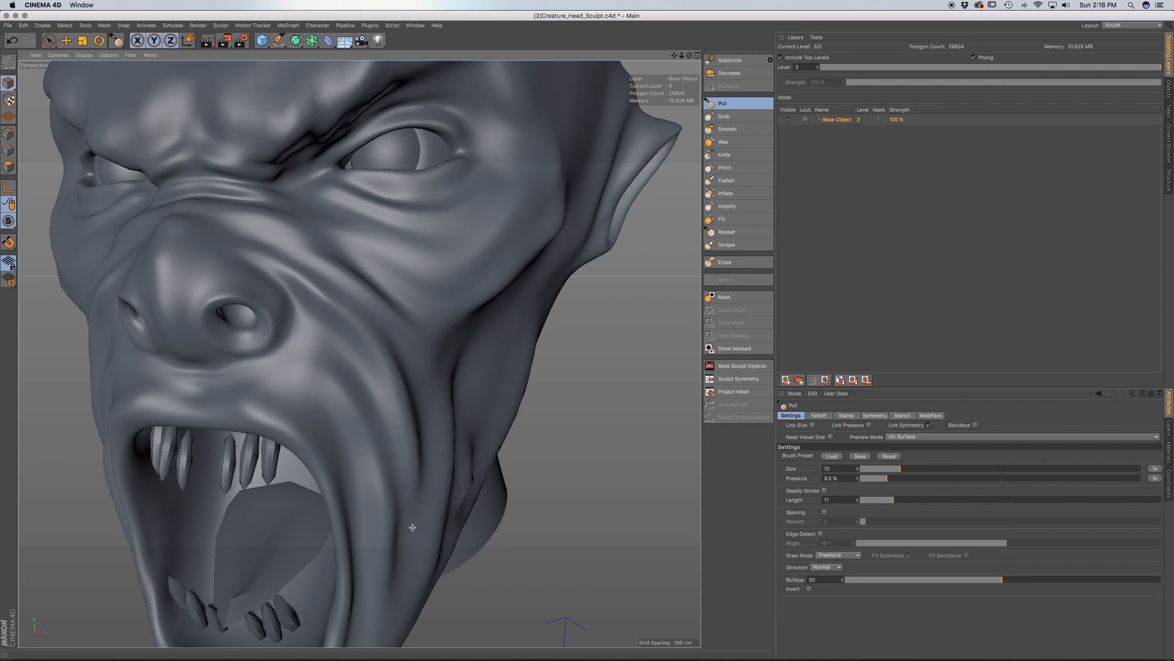
drag(360, 460, 366, 449)
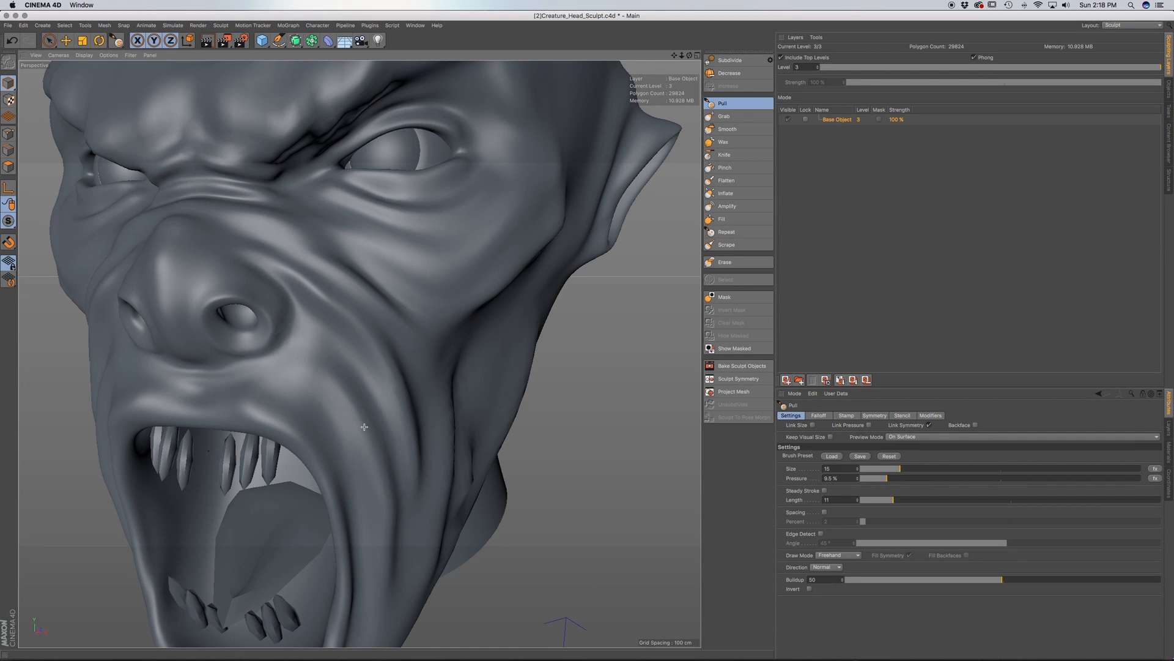
Examine the cheek, cheekbone and eye area up close, and the whole head from front to side profile
alt+drag(326, 377, 458, 388)
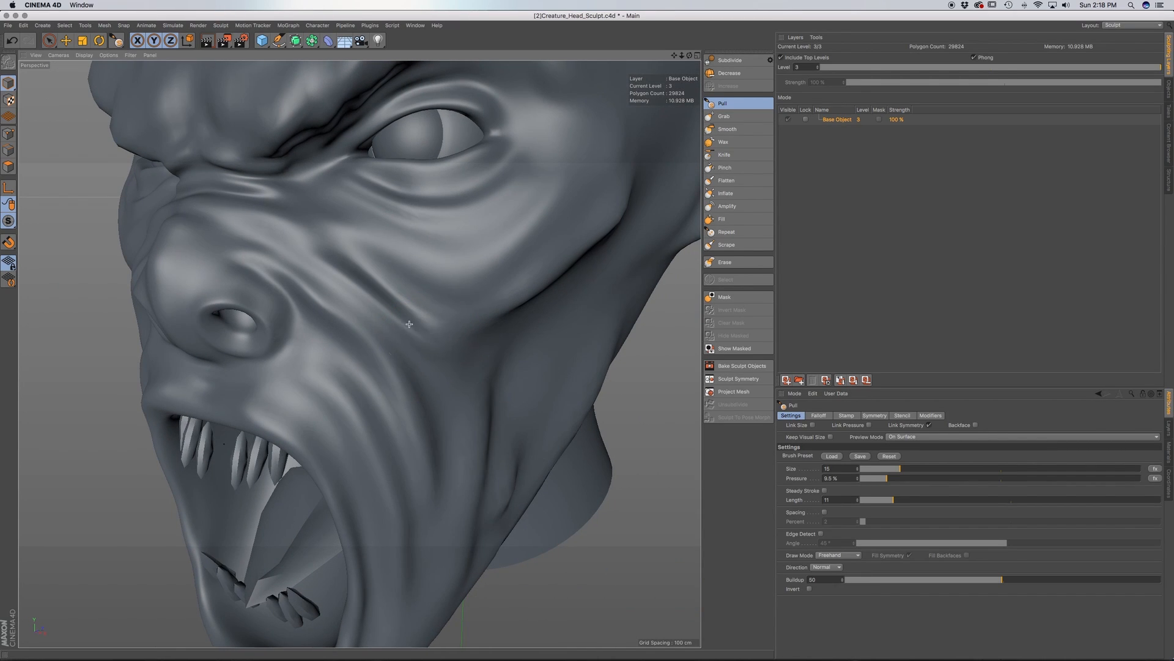
alt+middle_drag(498, 301, 459, 367)
mouse_move(498, 369)
alt+mouse_down()
mouse_move(419, 324)
mouse_move(516, 328)
alt+mouse_up()
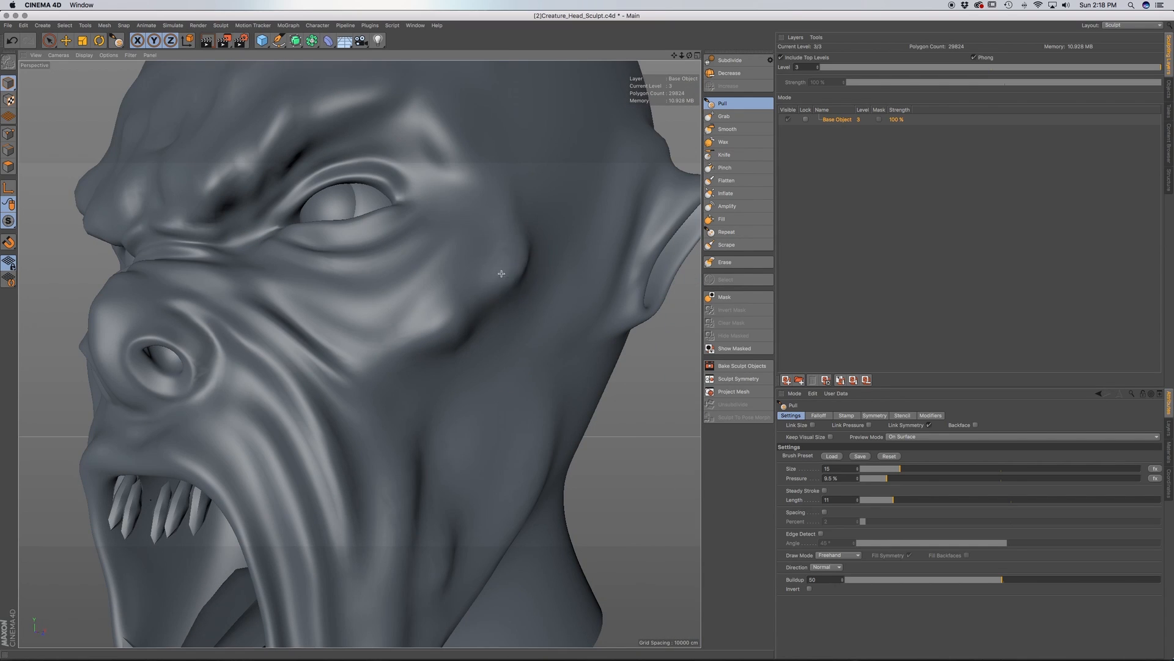
mouse_move(511, 294)
alt+mouse_down()
mouse_move(455, 335)
mouse_move(366, 373)
alt+mouse_up()
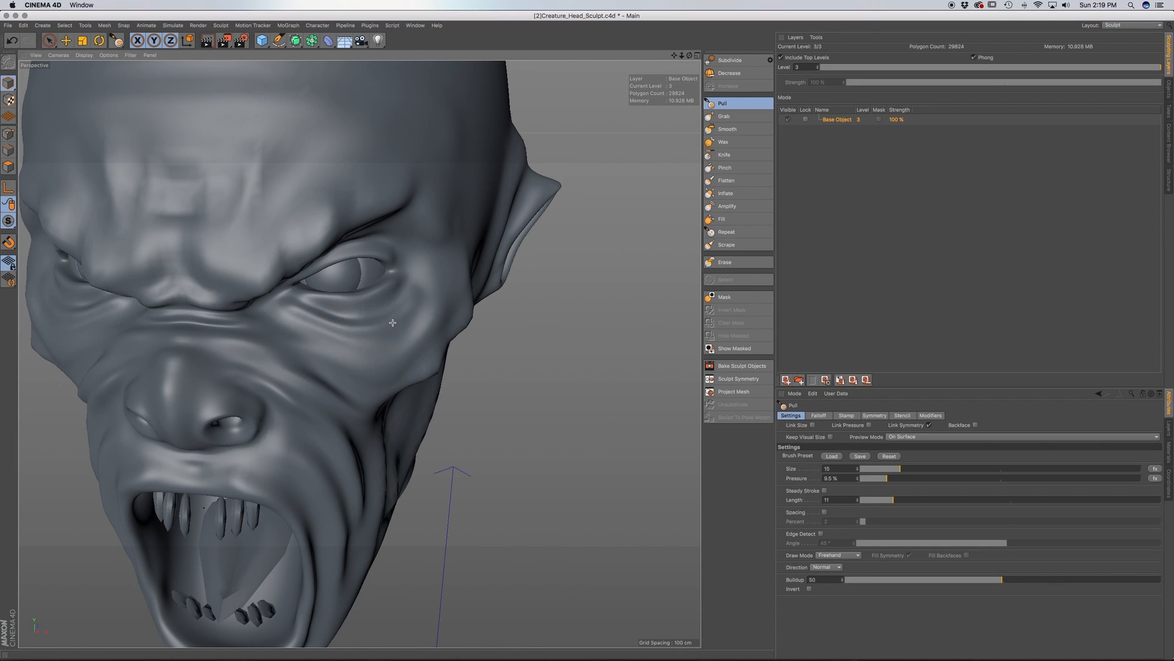
mouse_move(409, 312)
alt+mouse_down()
mouse_move(412, 296)
mouse_move(396, 316)
alt+mouse_up()
alt+right_drag(396, 319, 376, 318)
alt+drag(374, 318, 282, 302)
alt+middle_drag(388, 338, 360, 361)
alt+drag(361, 361, 328, 362)
alt+drag(451, 305, 472, 337)
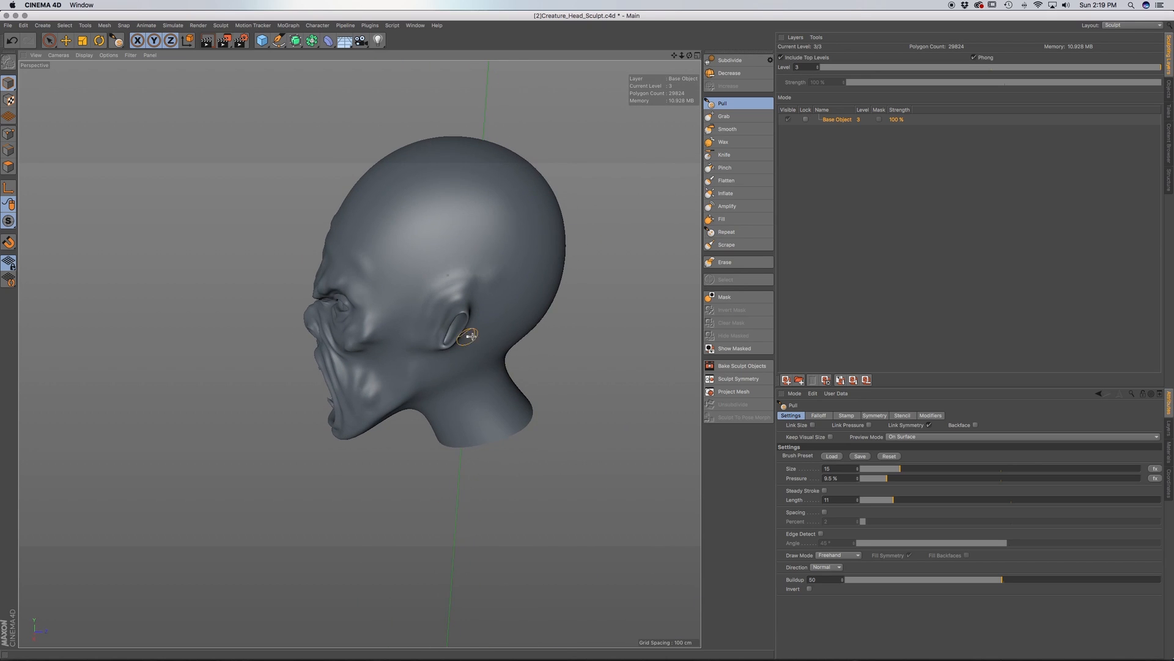
Build up the back and side of the skull with the Wax brush at size 30 and 50% pressure
click(726, 141)
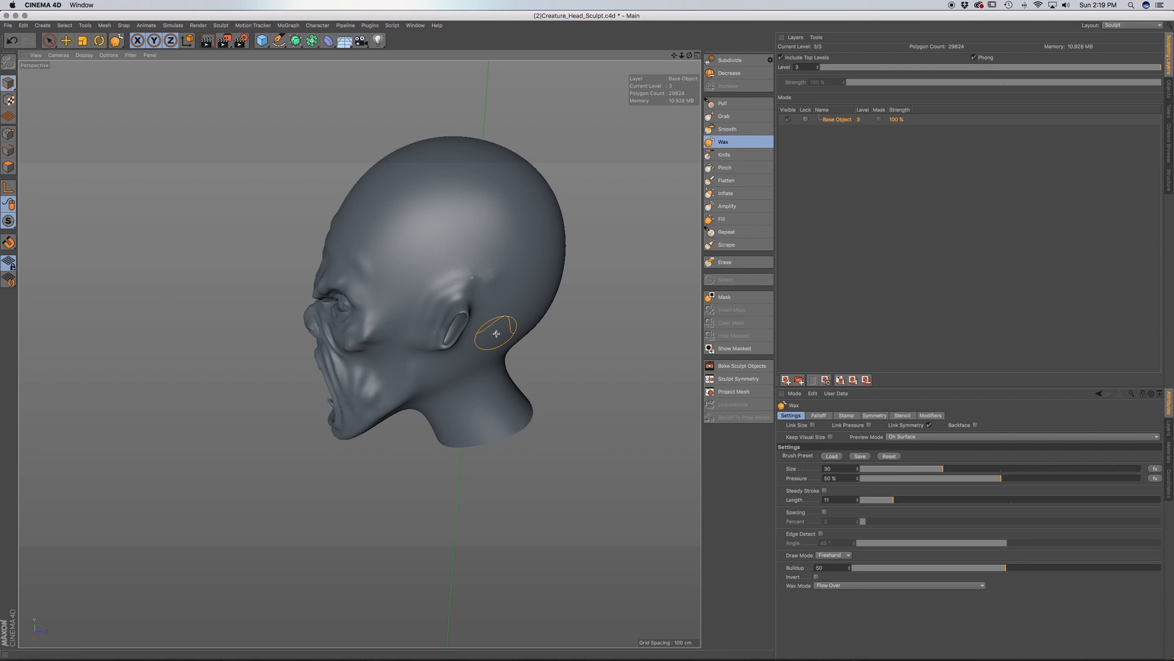
alt+middle_drag(469, 228, 456, 273)
alt+drag(479, 279, 424, 279)
alt+middle_drag(544, 345, 474, 352)
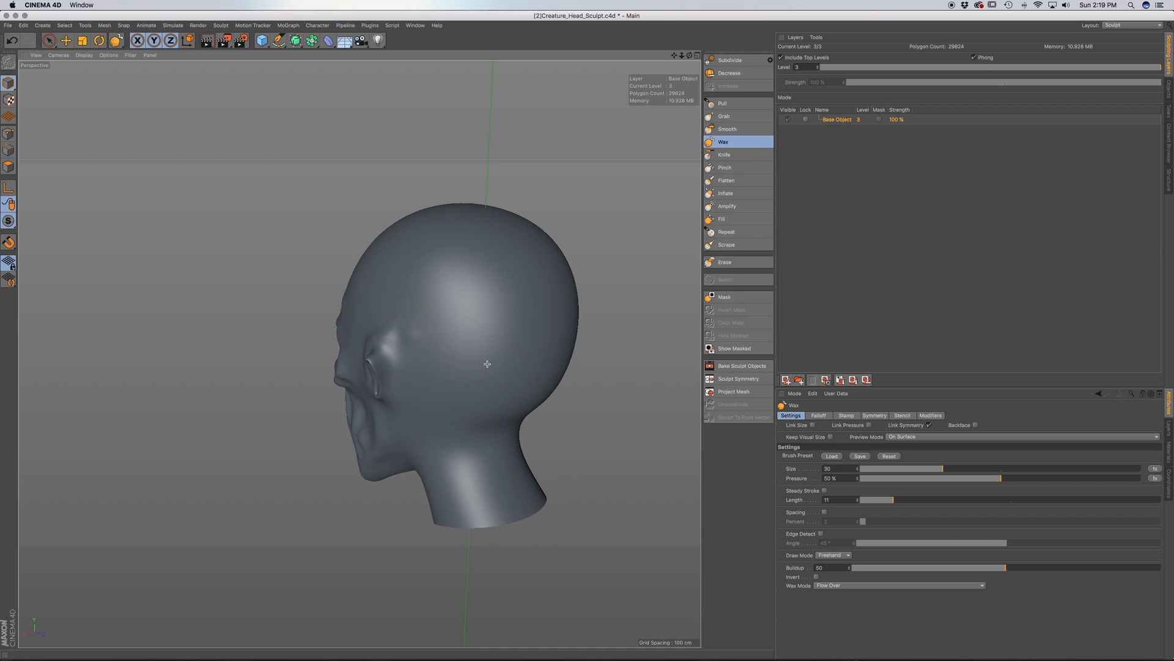
alt+drag(488, 365, 648, 407)
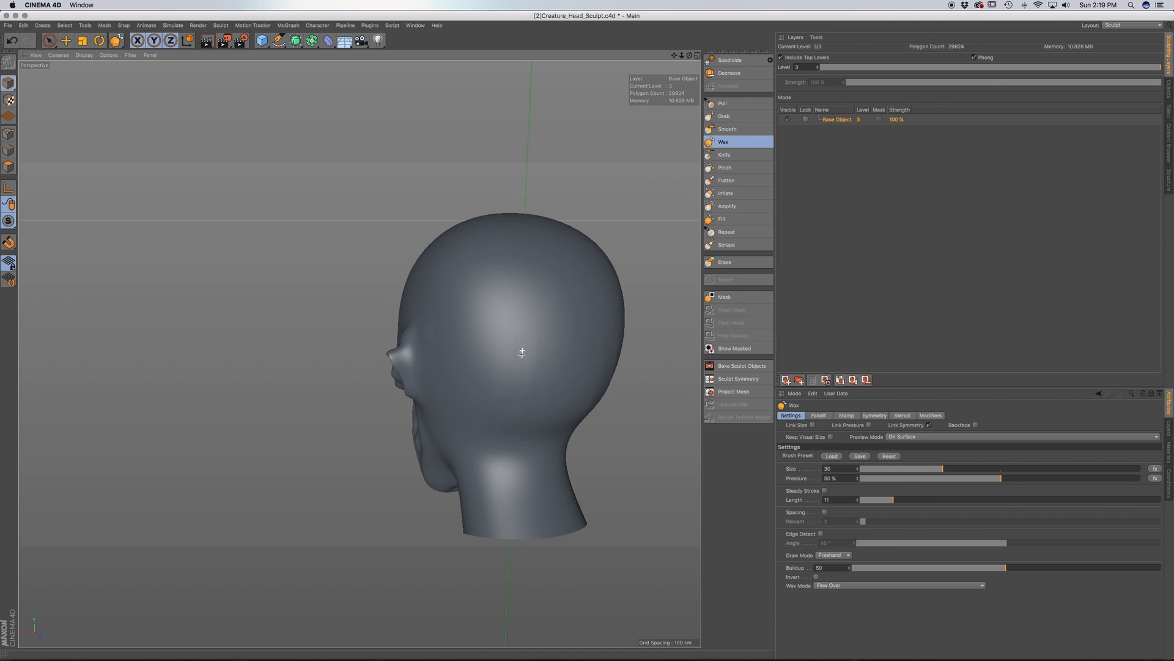
alt+drag(525, 340, 543, 323)
alt+drag(503, 398, 558, 312)
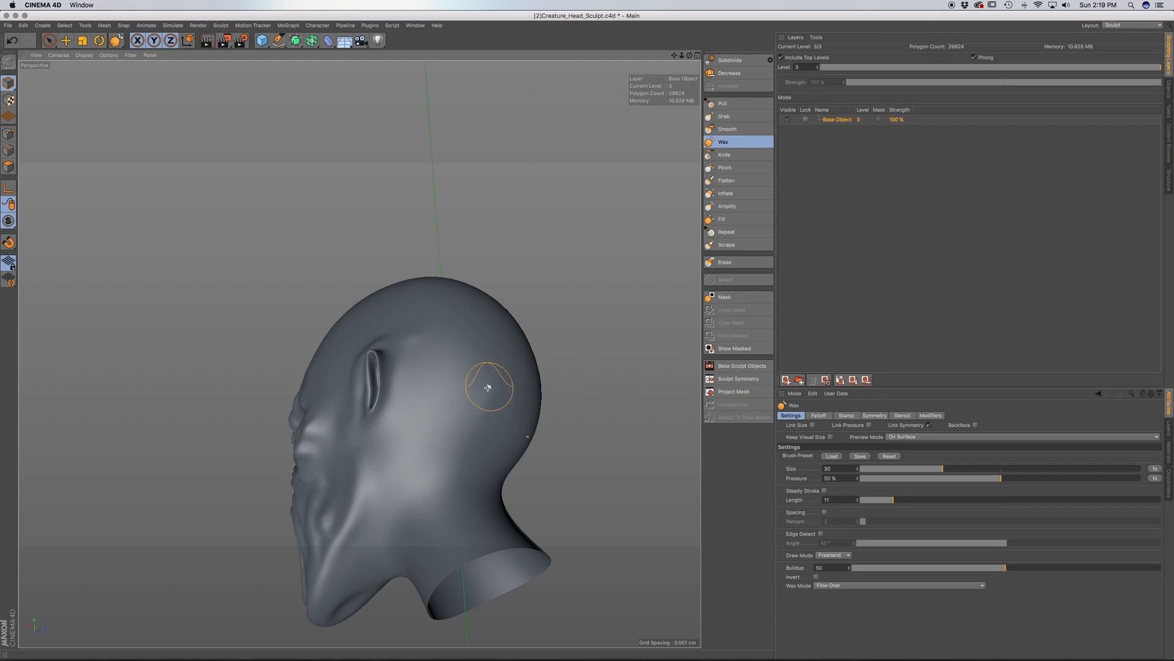
alt+drag(439, 436, 482, 365)
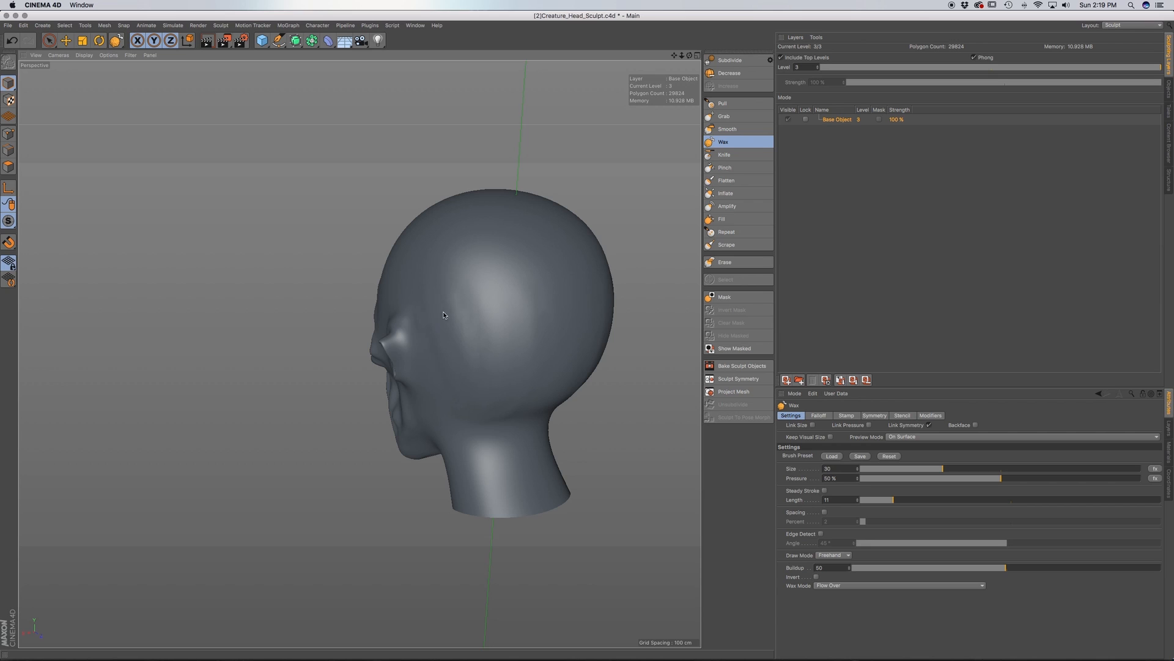
alt+drag(441, 310, 562, 367)
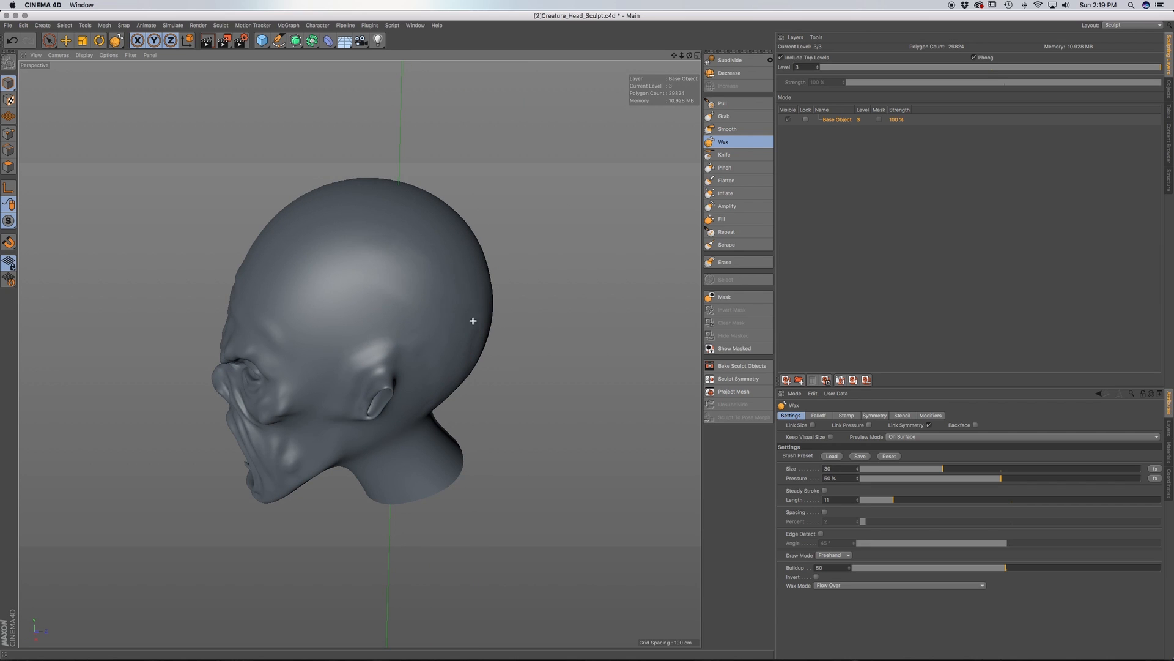
mouse_move(418, 306)
alt+mouse_down()
mouse_move(366, 291)
mouse_move(318, 301)
alt+mouse_up()
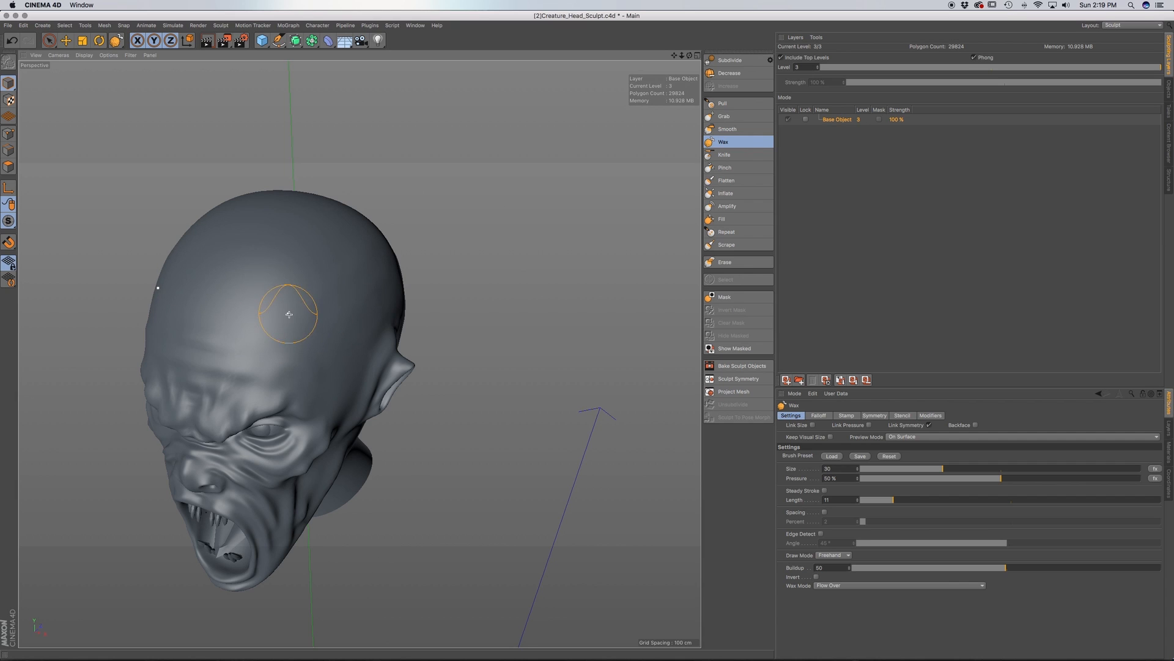
Examine the skull's shape from the front, the side, behind the ear and above
alt+drag(329, 264, 336, 272)
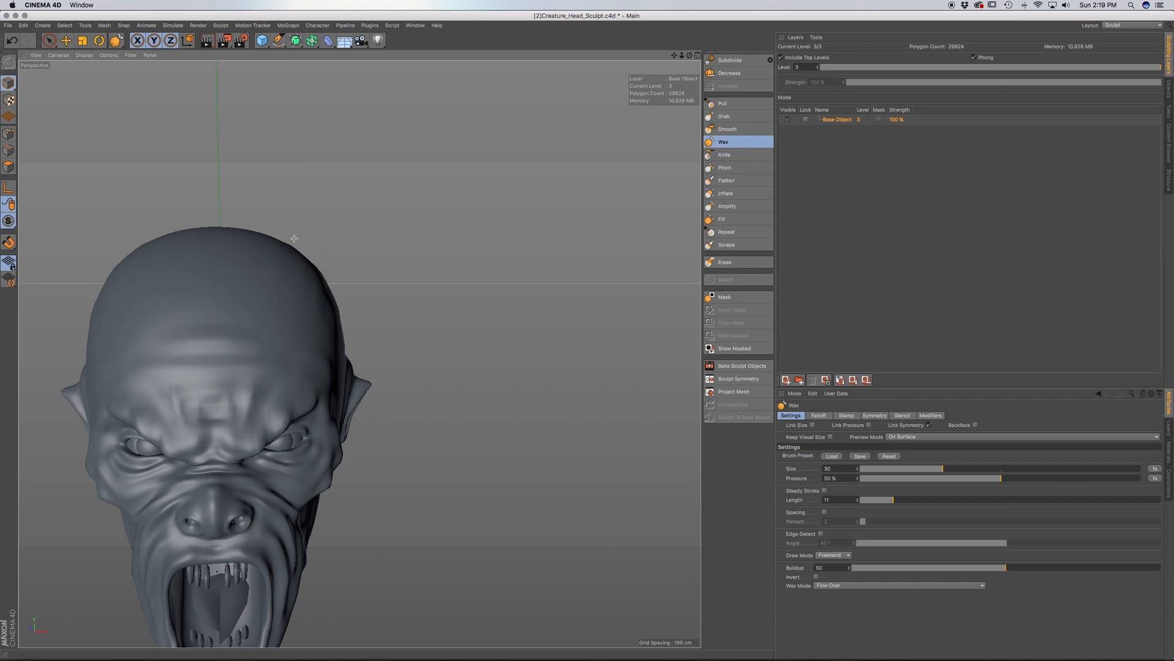
alt+drag(208, 237, 257, 299)
alt+drag(317, 333, 355, 351)
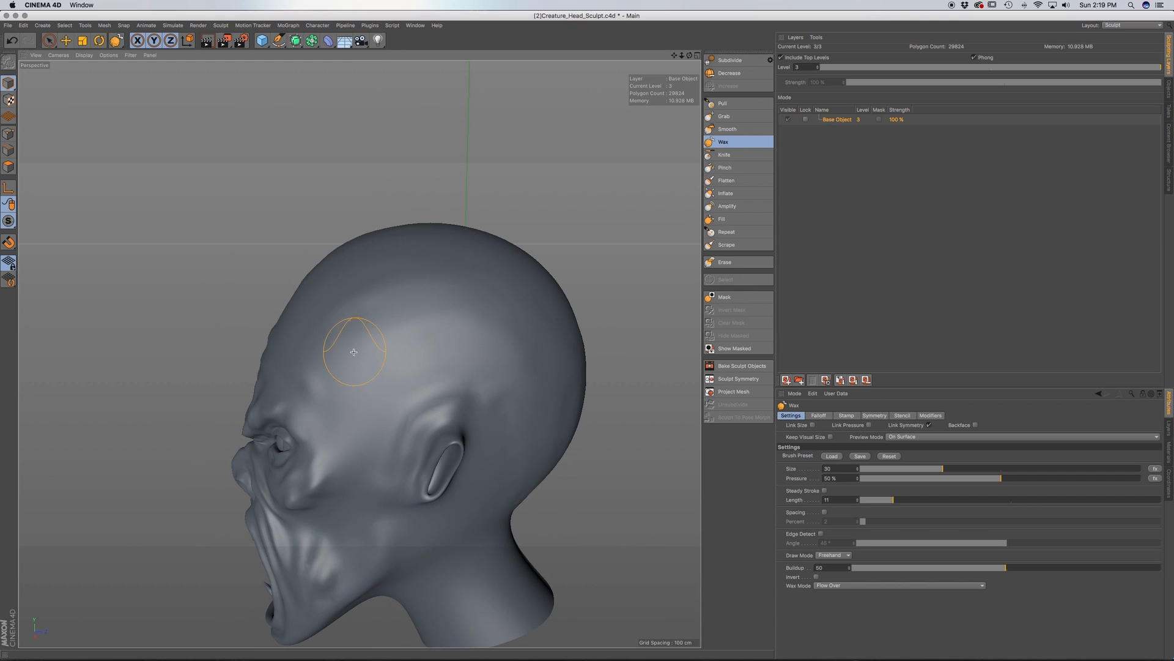
mouse_move(538, 353)
alt+mouse_down()
mouse_move(516, 367)
mouse_move(524, 349)
mouse_move(479, 313)
mouse_move(516, 401)
mouse_move(543, 368)
alt+mouse_up()
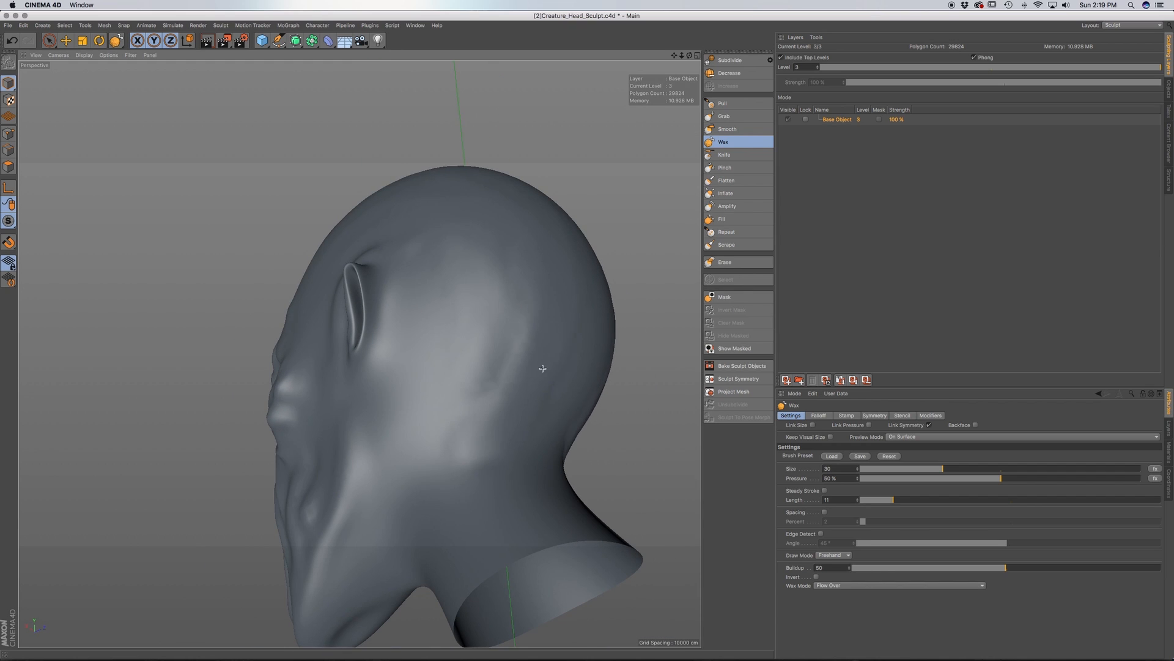
mouse_move(500, 367)
alt+mouse_down()
mouse_move(359, 343)
mouse_move(406, 404)
mouse_move(501, 331)
mouse_move(400, 406)
mouse_move(506, 345)
alt+mouse_up()
alt+drag(358, 284, 388, 263)
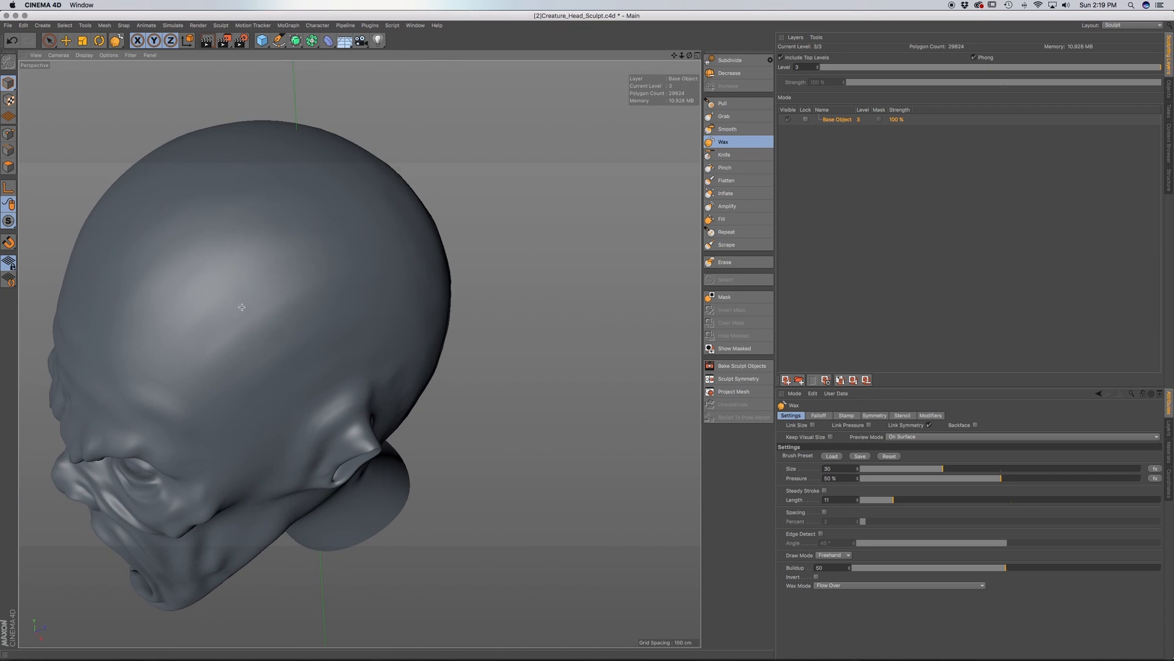
alt+drag(435, 322, 320, 424)
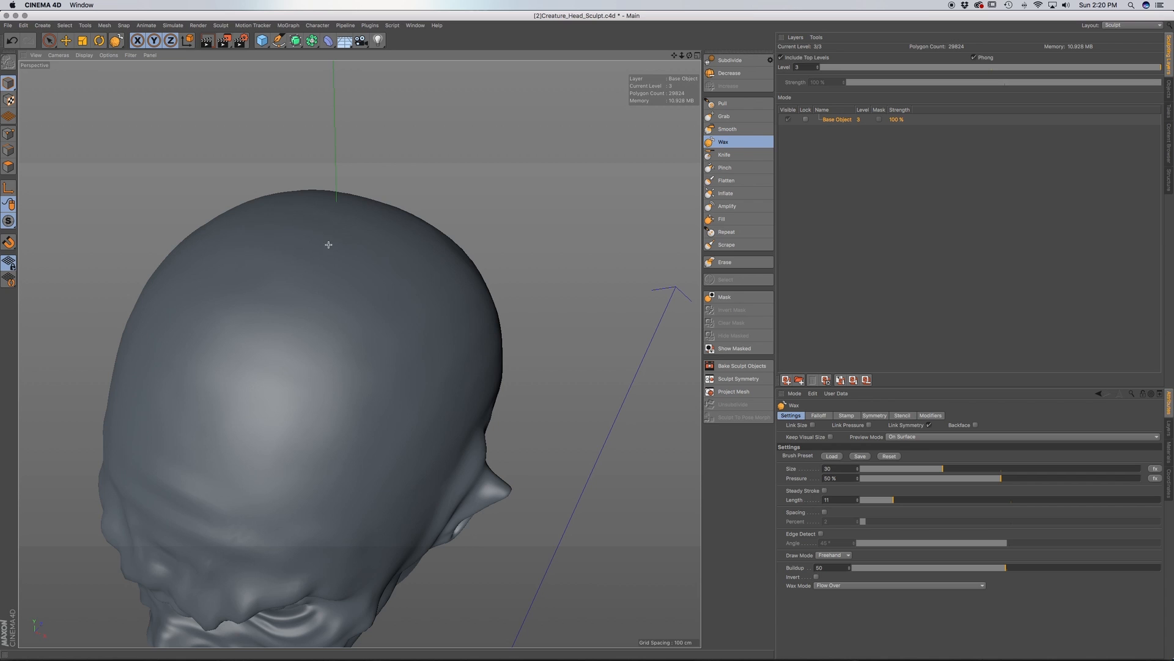
mouse_move(270, 451)
alt+mouse_down()
mouse_move(273, 472)
mouse_move(252, 493)
mouse_move(336, 406)
mouse_move(291, 444)
mouse_move(336, 388)
alt+mouse_up()
Add volume to the top of the skull and the upper forehead with the Wax brush at size 30
drag(414, 278, 425, 257)
drag(265, 402, 291, 325)
drag(322, 469, 357, 432)
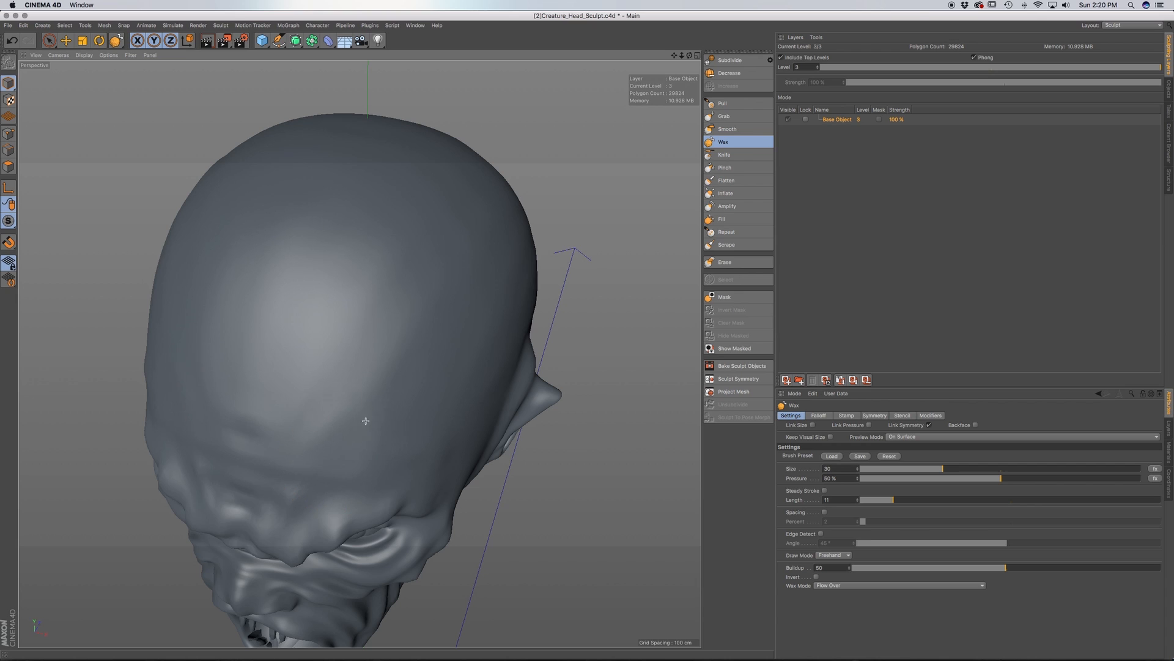
alt+middle_drag(443, 330, 418, 376)
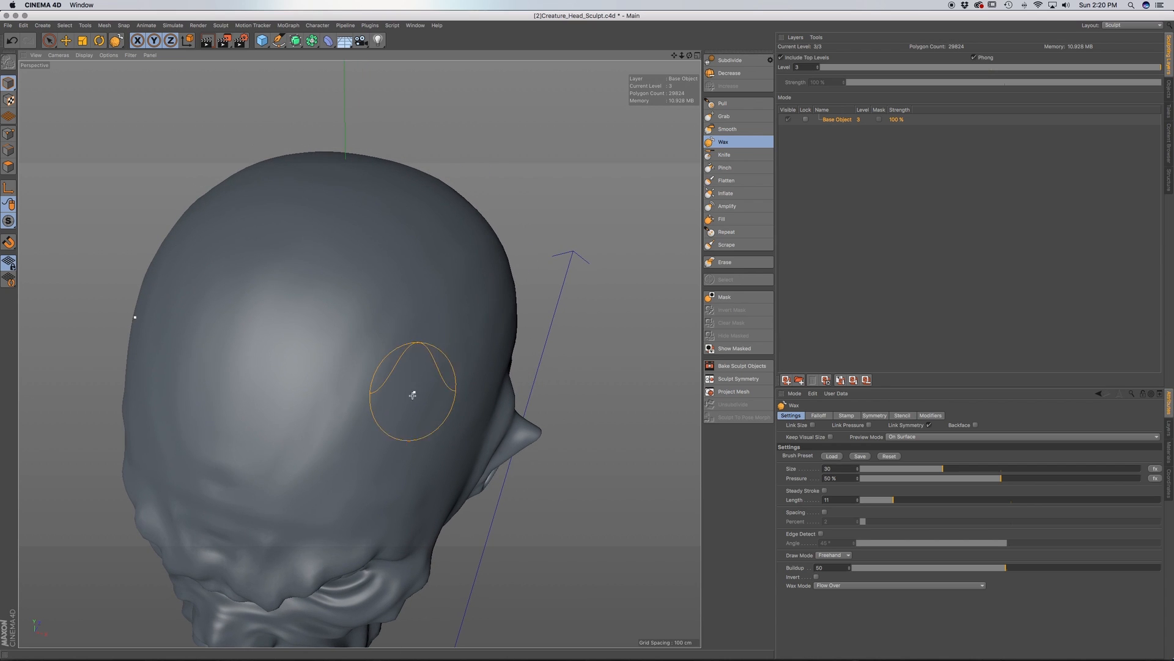
alt+drag(403, 402, 370, 435)
mouse_move(307, 455)
mouse_down()
mouse_move(373, 387)
mouse_move(422, 373)
mouse_move(331, 419)
mouse_move(360, 312)
mouse_up()
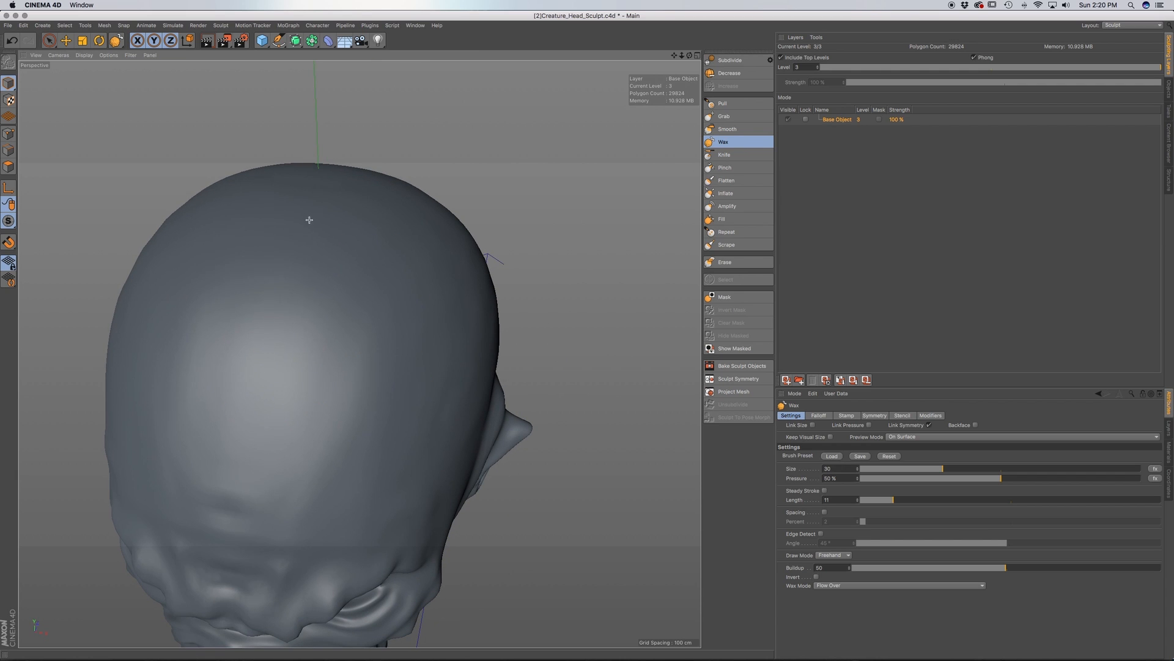
alt+drag(340, 279, 304, 265)
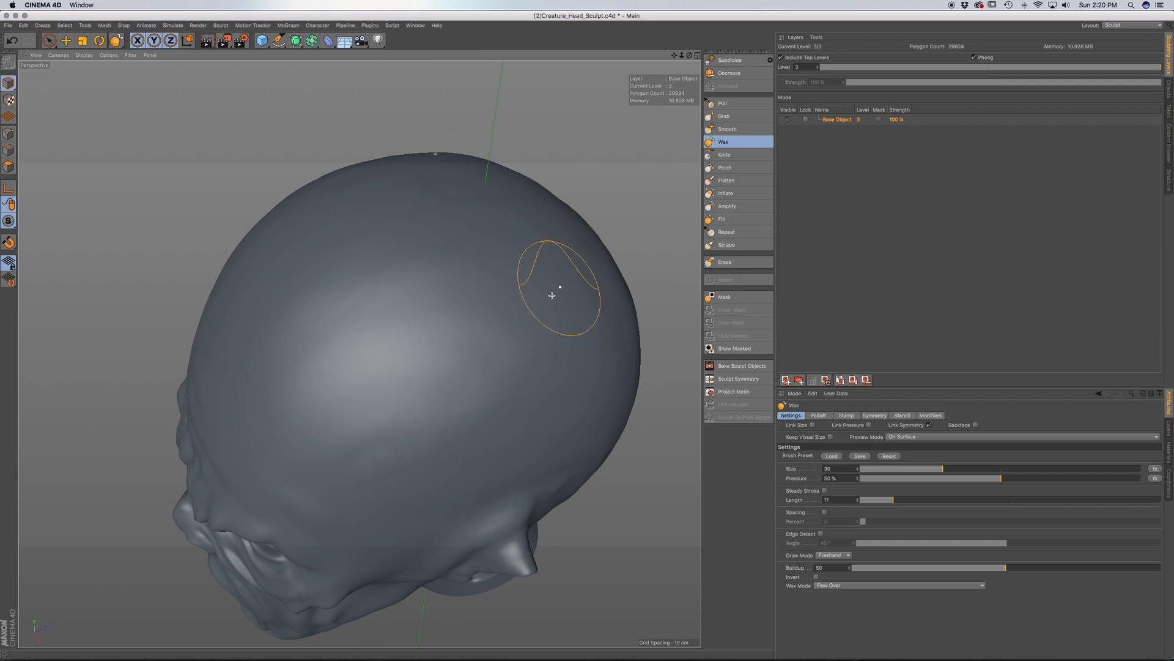
Shape the side of the skull between temple and ear with the Wax brush at 50% pressure
alt+middle_drag(552, 295, 385, 351)
alt+drag(311, 455, 336, 406)
alt+middle_drag(293, 509, 357, 252)
drag(323, 424, 464, 271)
alt+drag(393, 398, 390, 354)
alt+middle_drag(309, 519, 367, 393)
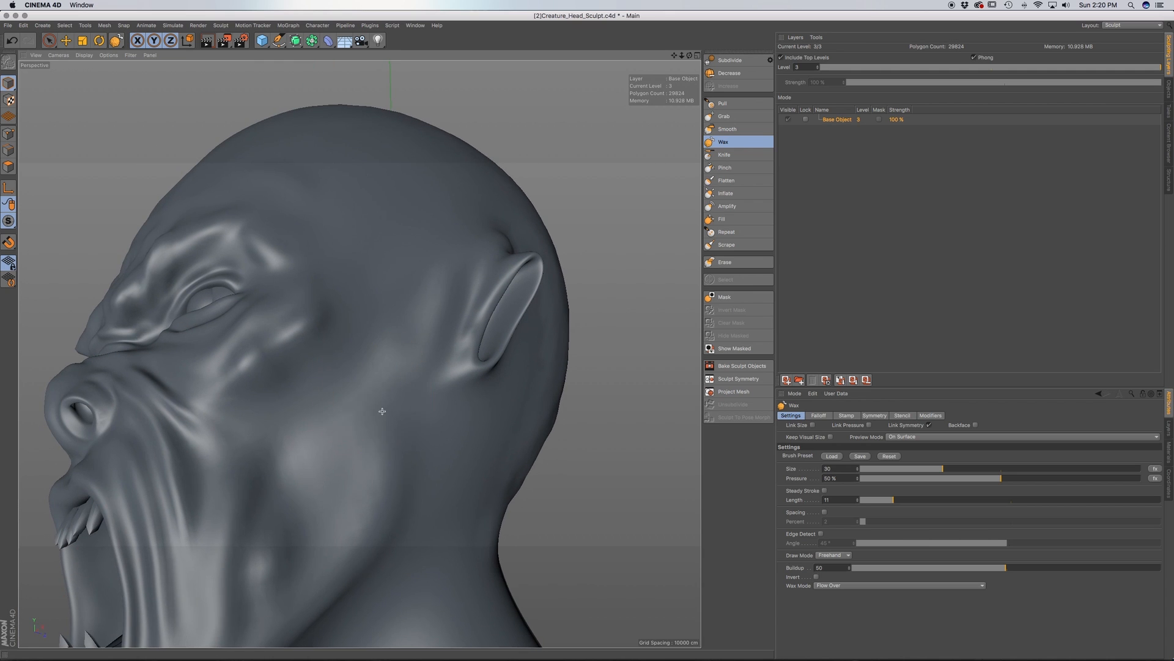
alt+middle_drag(406, 472, 380, 320)
Build up the underside of the jaw and the front of the neck with the Wax brush at size 30
mouse_move(341, 442)
mouse_down()
mouse_move(323, 472)
mouse_move(300, 471)
mouse_up()
mouse_move(300, 471)
alt+mouse_down()
mouse_move(367, 487)
mouse_move(365, 432)
alt+mouse_up()
mouse_move(309, 539)
mouse_down()
mouse_move(357, 585)
mouse_move(307, 479)
mouse_move(341, 556)
mouse_move(359, 557)
mouse_move(290, 477)
mouse_move(305, 442)
mouse_up()
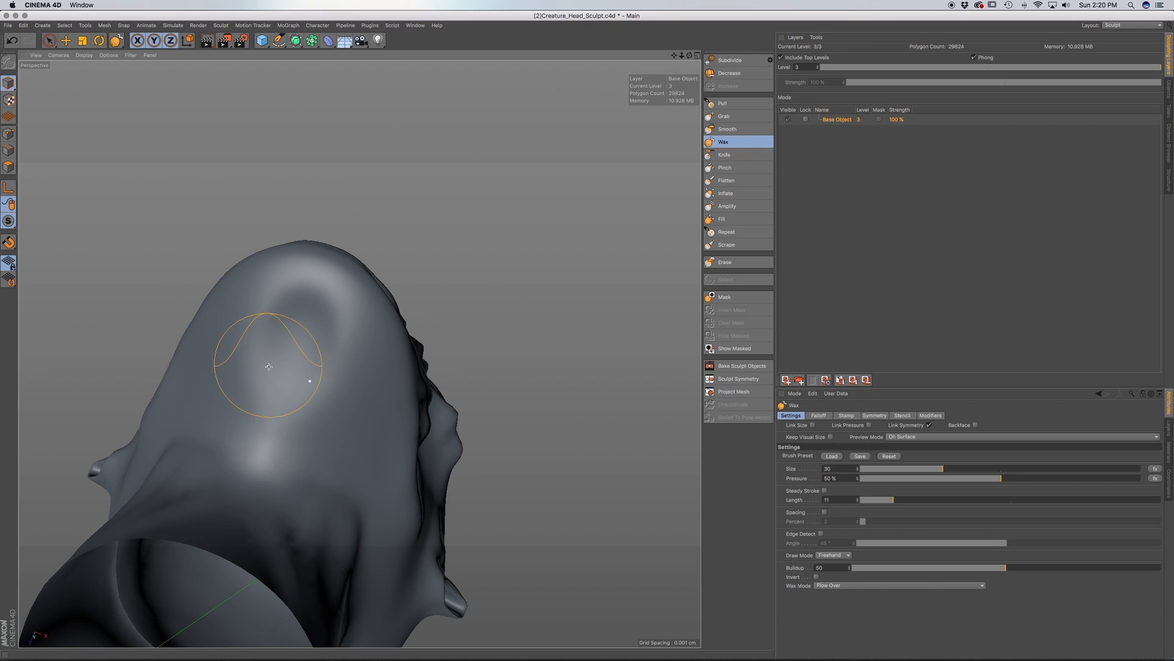
alt+drag(315, 427, 327, 471)
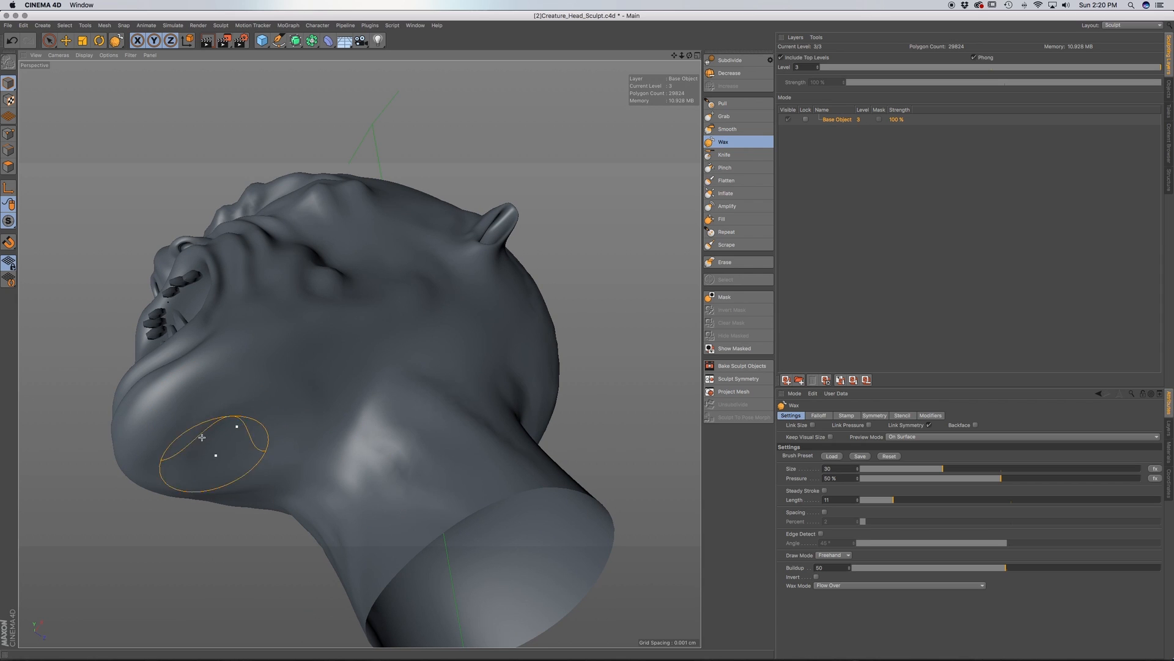
mouse_move(312, 409)
mouse_down()
mouse_move(386, 442)
mouse_move(433, 512)
mouse_up()
drag(403, 471, 428, 493)
mouse_move(367, 527)
mouse_down()
mouse_move(358, 518)
mouse_move(428, 492)
mouse_up()
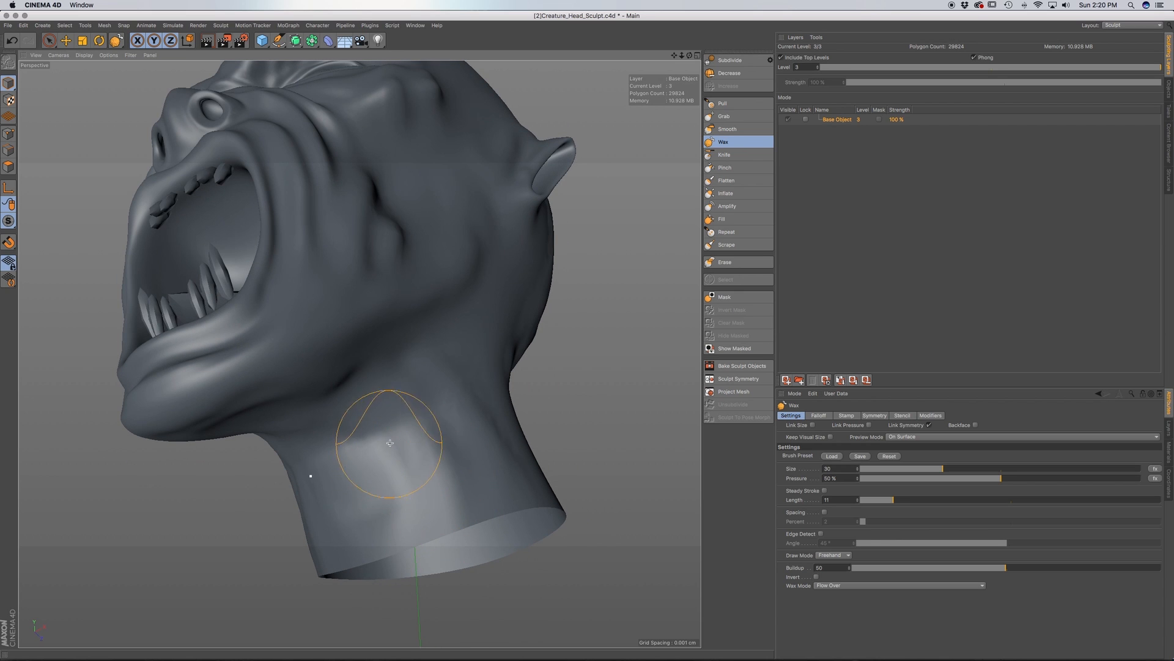
Sculpt muscle mass on the side and back of the neck below the skull with the Wax brush
alt+drag(436, 444, 406, 445)
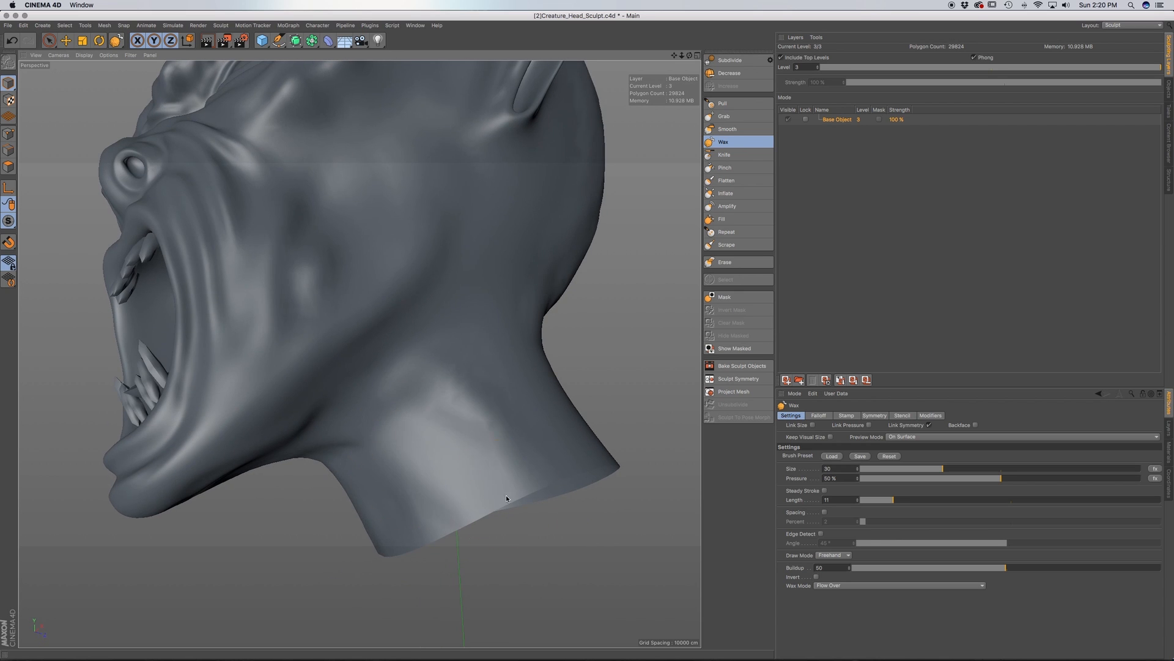
alt+drag(537, 447, 458, 447)
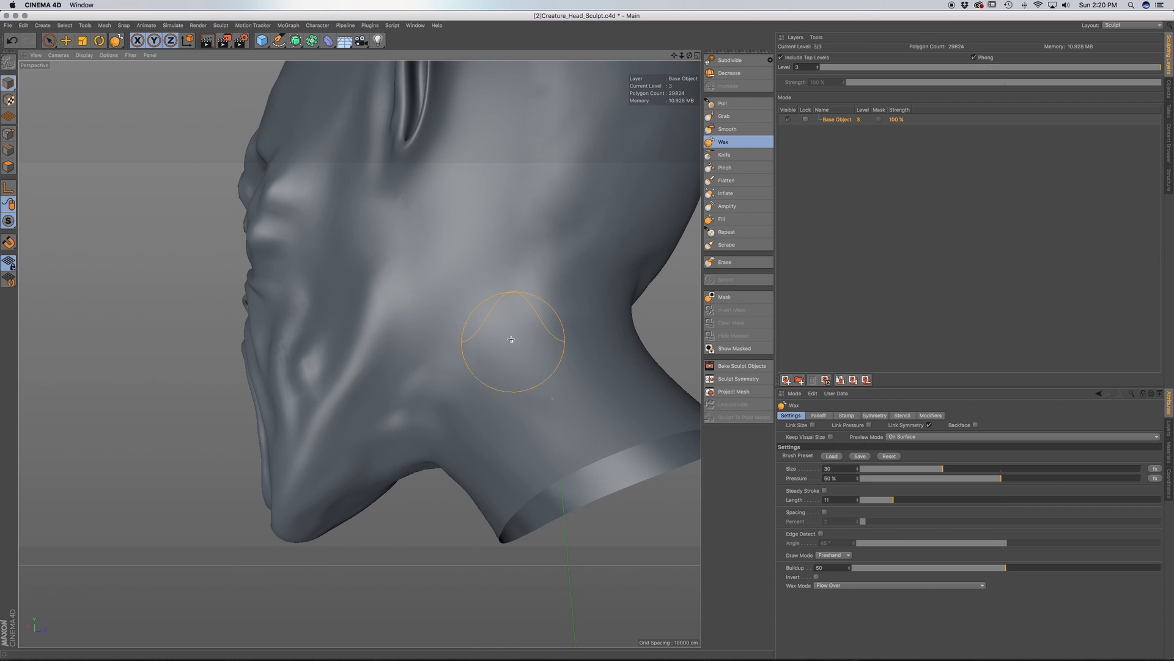
mouse_move(581, 347)
alt+mouse_down()
mouse_move(501, 378)
mouse_move(538, 367)
mouse_move(428, 379)
mouse_move(461, 386)
alt+mouse_up()
alt+drag(498, 419, 498, 294)
drag(488, 320, 464, 400)
drag(512, 304, 459, 311)
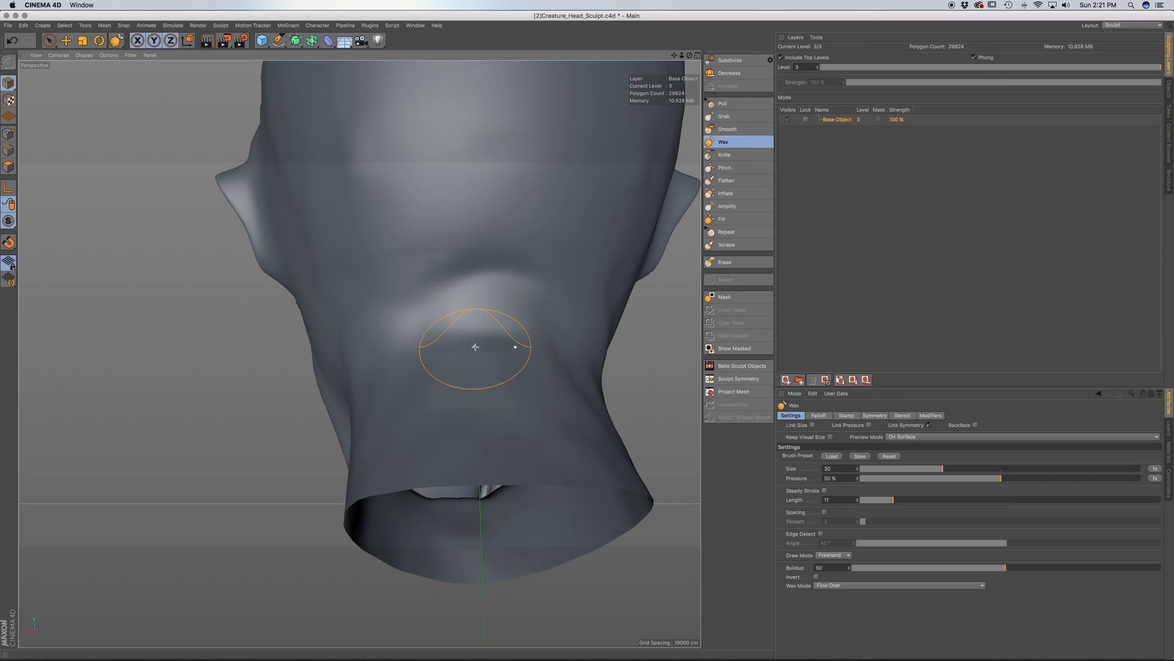
mouse_move(467, 406)
alt+mouse_down()
mouse_move(428, 477)
mouse_move(465, 446)
alt+mouse_up()
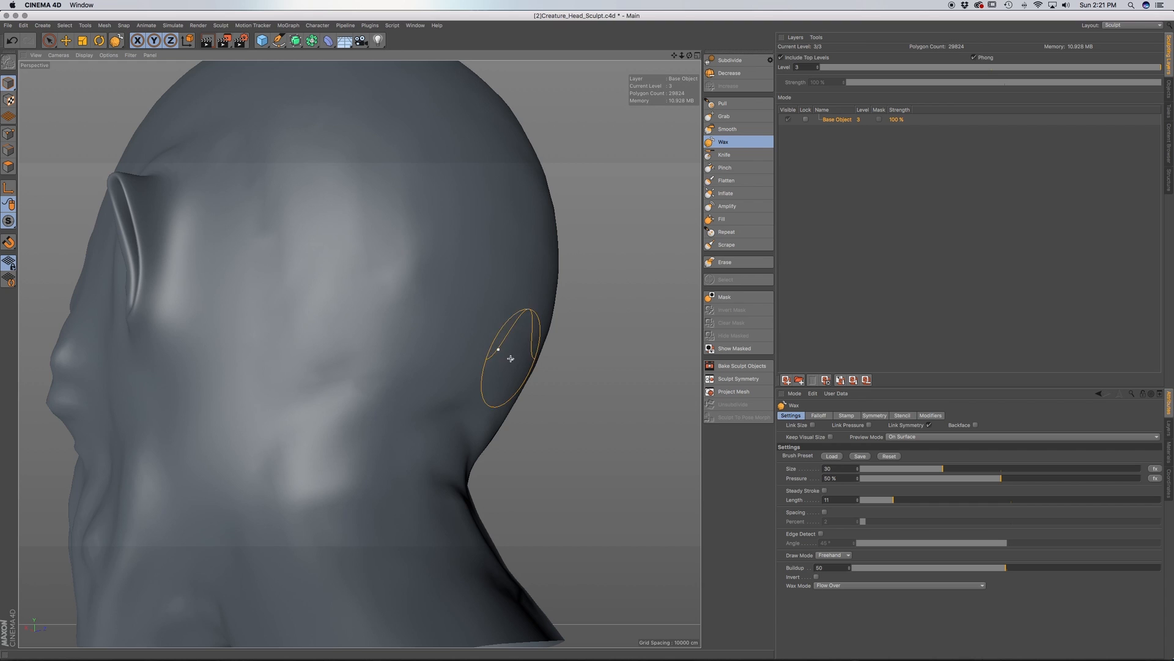
Examine the back of the skull, the neck transition and the ear from several angles
alt+drag(448, 361, 385, 453)
alt+middle_drag(405, 400, 296, 553)
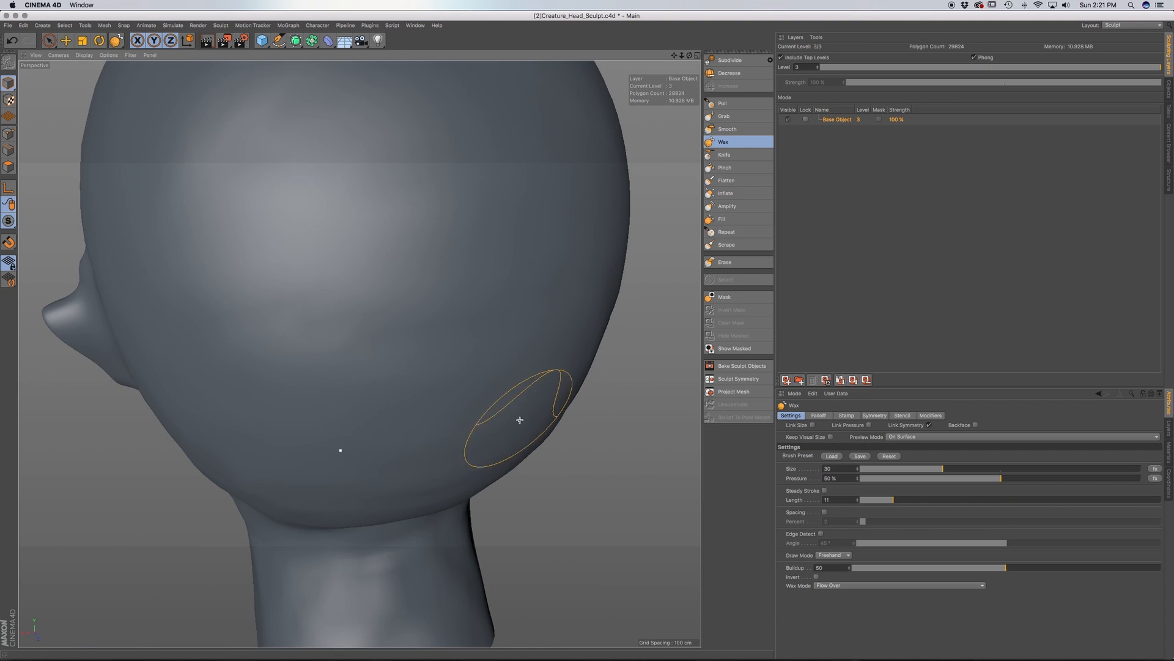
mouse_move(299, 427)
alt+mouse_down()
mouse_move(393, 394)
mouse_move(349, 338)
alt+mouse_up()
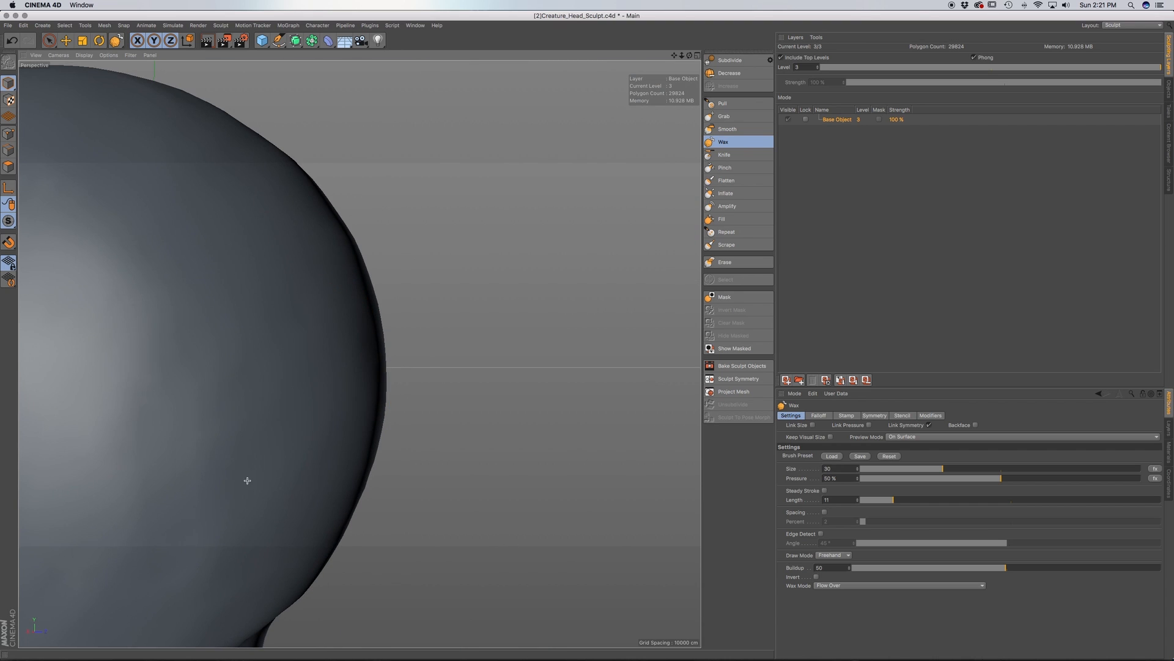
scroll(241, 478, down, 5)
mouse_move(239, 480)
alt+mouse_down()
mouse_move(242, 501)
mouse_move(179, 435)
alt+mouse_up()
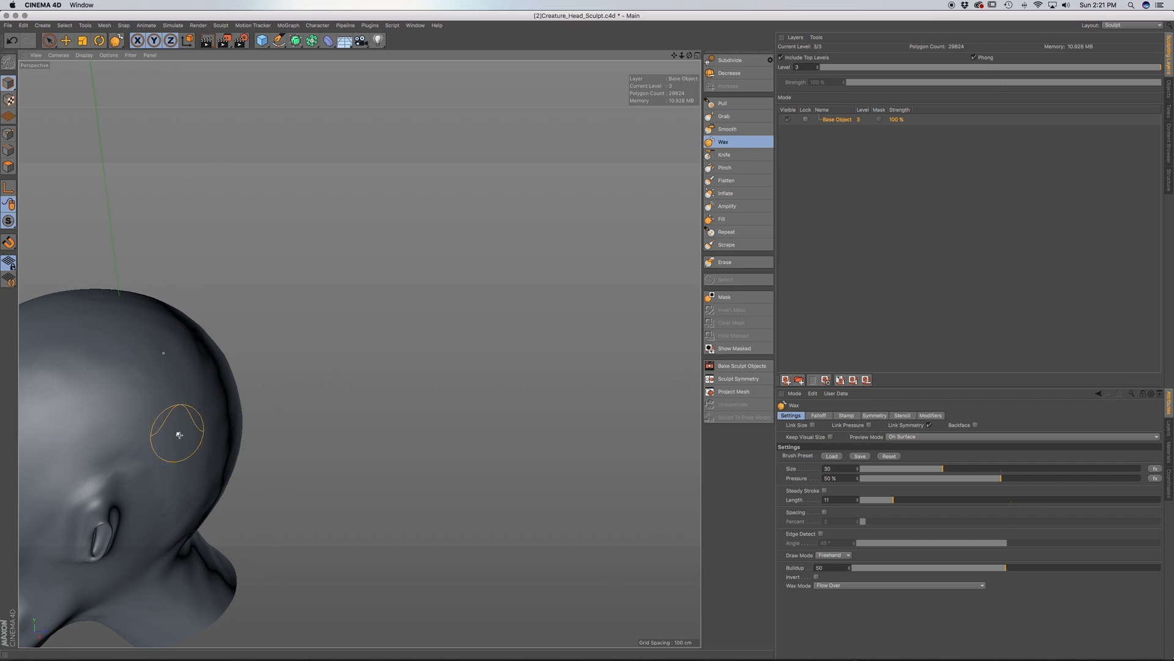
mouse_move(151, 535)
alt+mouse_down()
mouse_move(359, 354)
mouse_move(166, 436)
mouse_move(160, 428)
mouse_move(167, 459)
alt+mouse_up()
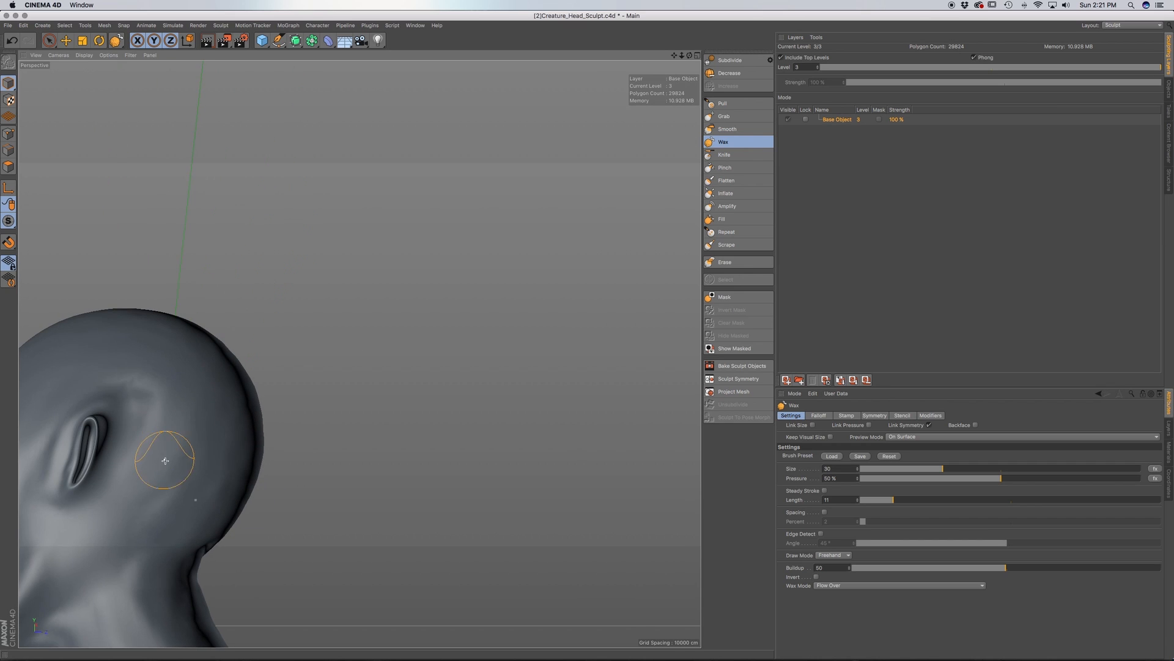
alt+middle_drag(175, 501, 238, 514)
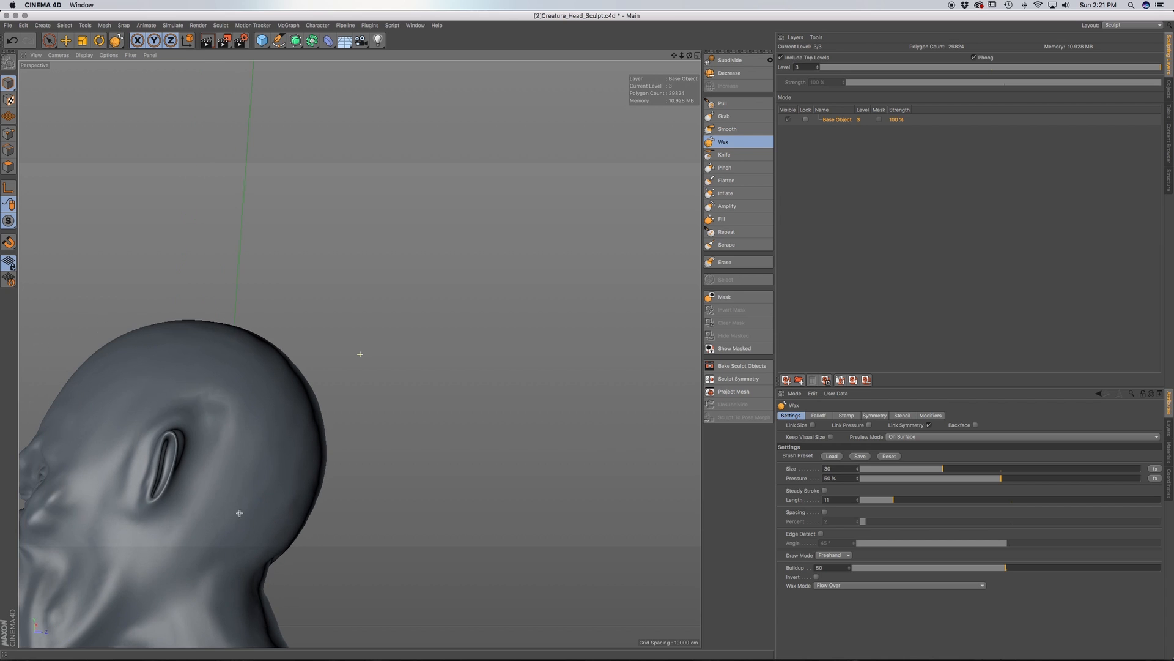
alt+drag(238, 471, 220, 447)
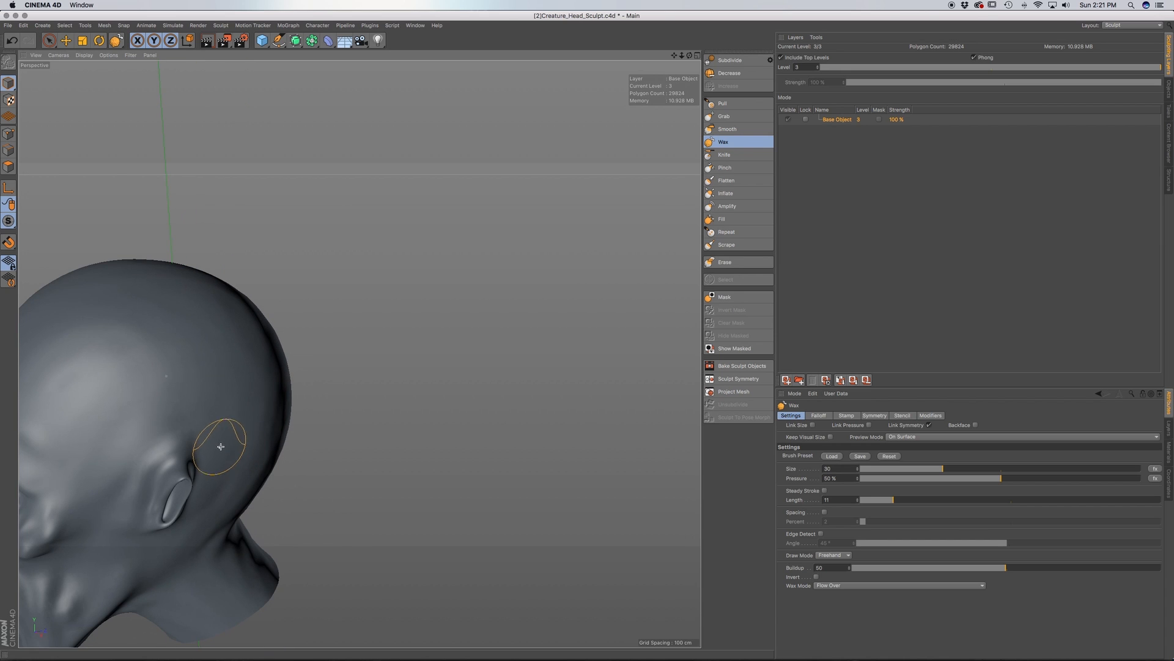
scroll(205, 436, up, 4)
alt+middle_drag(194, 459, 359, 355)
alt+drag(359, 354, 334, 386)
scroll(288, 420, up, 4)
alt+drag(287, 422, 376, 375)
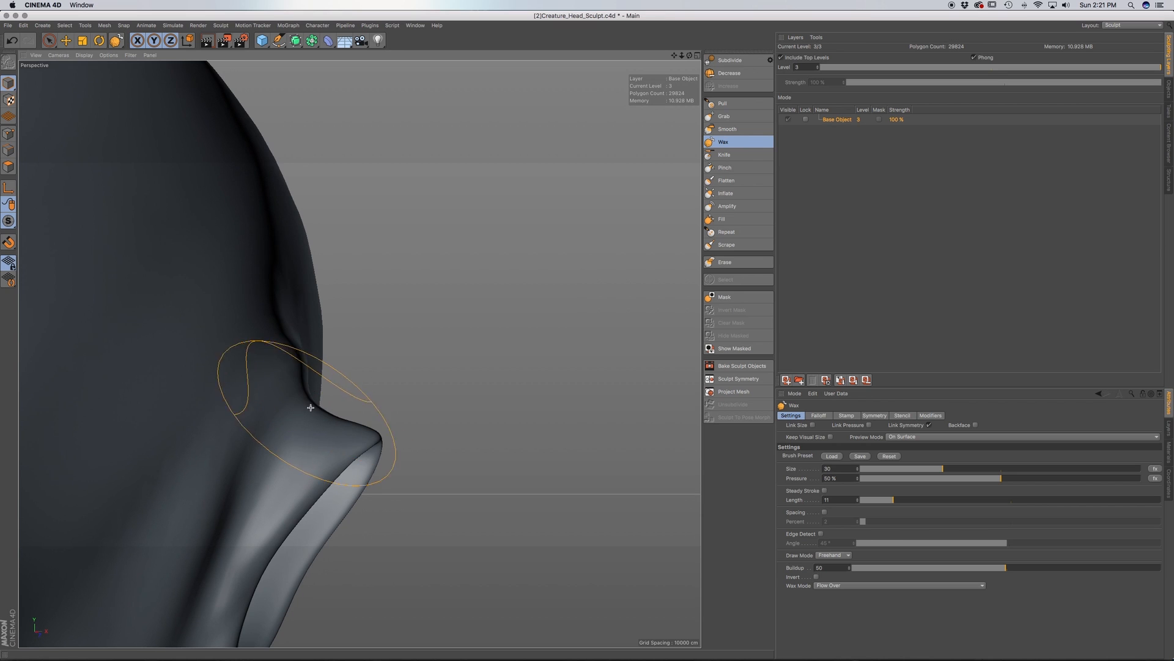
Examine the whole head and face from the front and in three-quarter view
scroll(265, 422, down, 5)
alt+drag(265, 422, 359, 354)
alt+middle_drag(249, 434, 384, 391)
alt+drag(296, 484, 330, 483)
alt+middle_drag(275, 466, 378, 422)
alt+drag(378, 423, 375, 431)
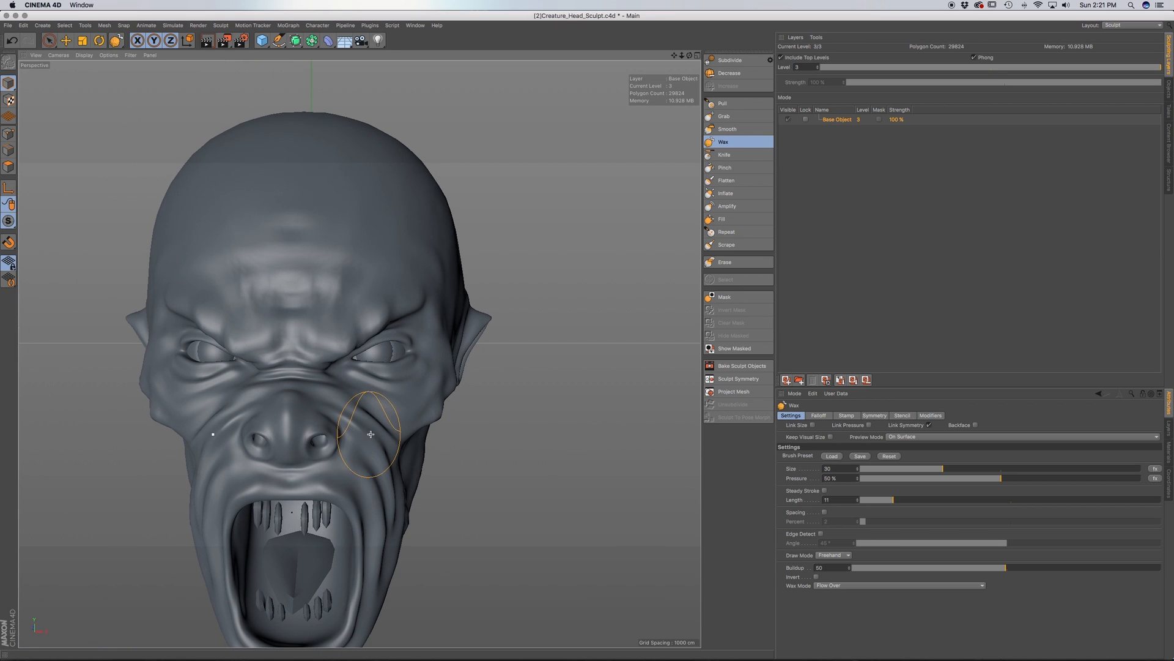
scroll(381, 326, down, 4)
mouse_move(357, 312)
alt+mouse_down()
mouse_move(318, 356)
mouse_move(366, 311)
mouse_move(304, 318)
alt+mouse_up()
scroll(397, 452, up, 3)
alt+drag(397, 452, 346, 382)
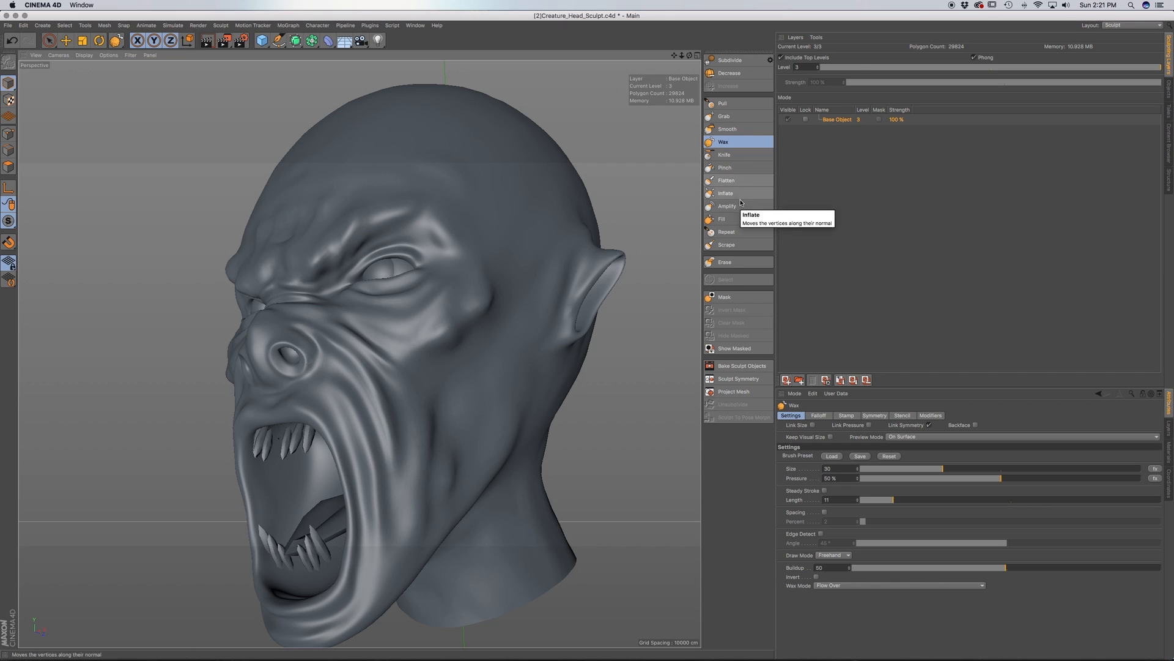
Set up the Knife brush with Steady Stroke enabled, size 26 and pressure 3.3%
click(725, 155)
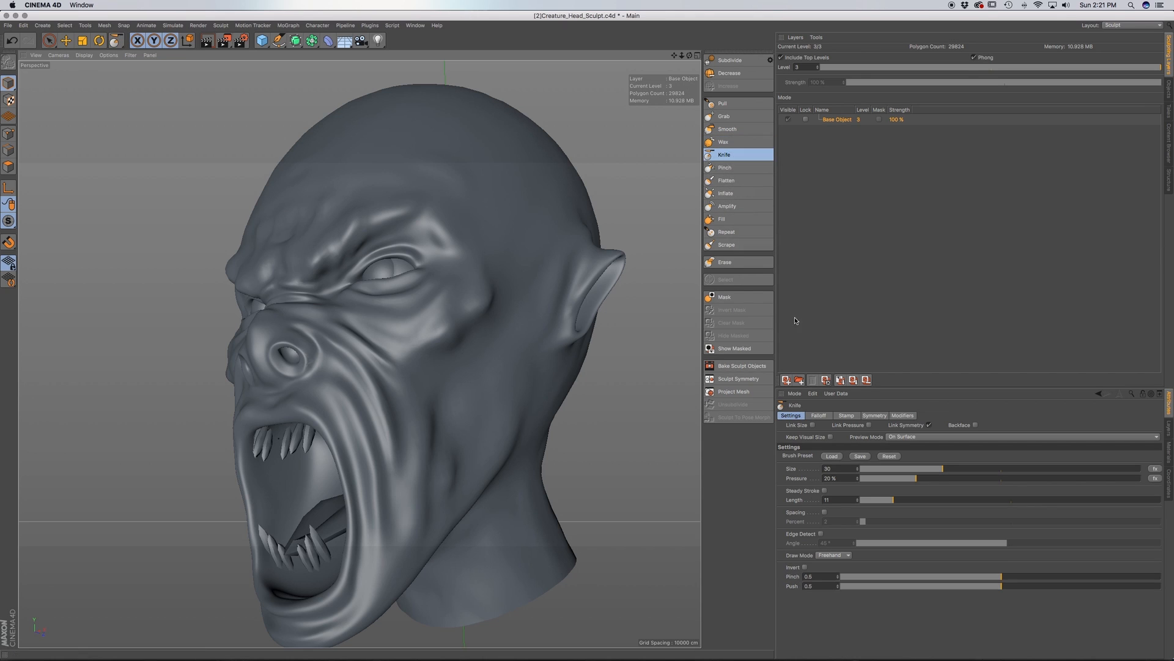
click(825, 492)
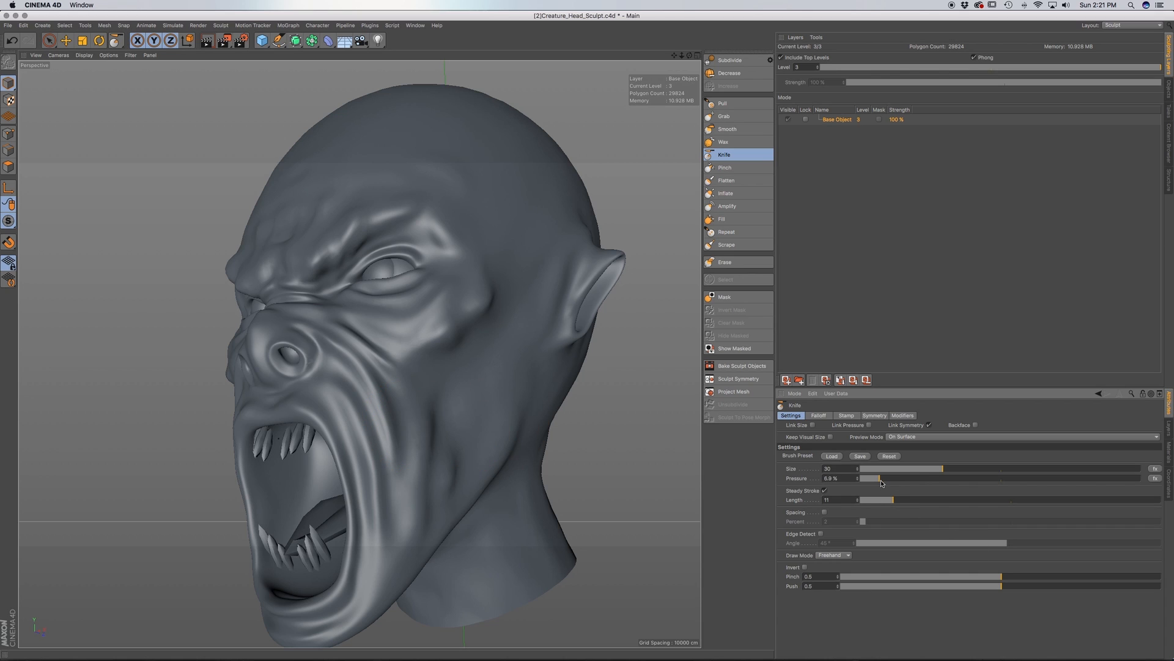
drag(880, 482, 885, 482)
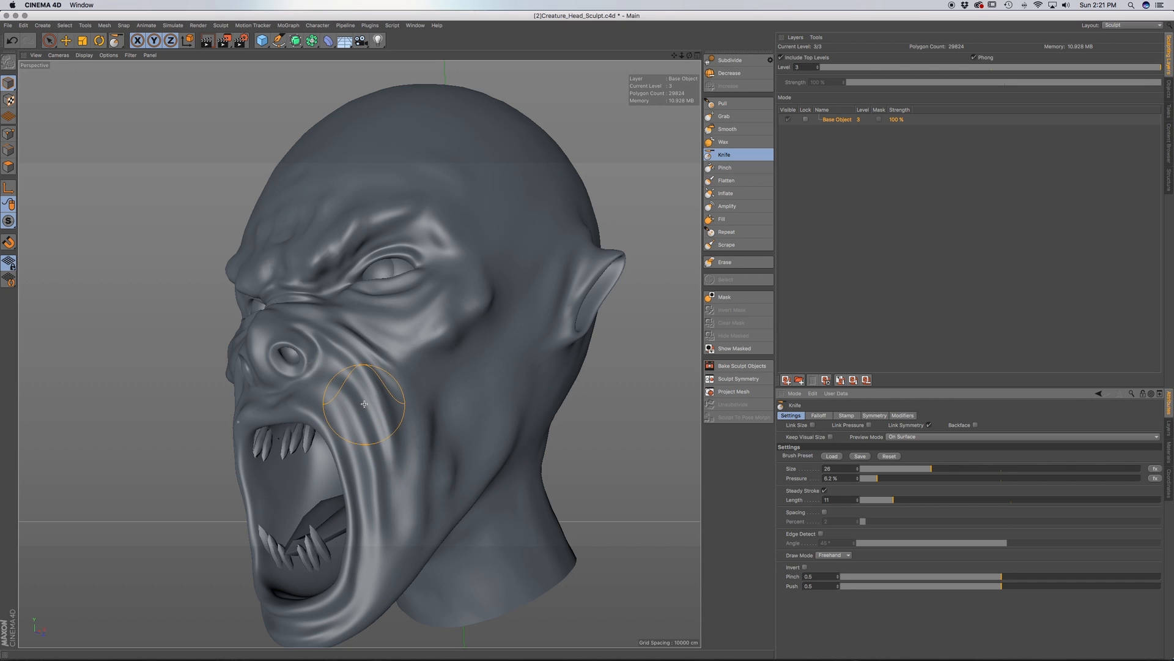
scroll(368, 412, up, 3)
alt+drag(369, 411, 395, 428)
alt+middle_drag(351, 326, 362, 352)
alt+drag(371, 427, 366, 446)
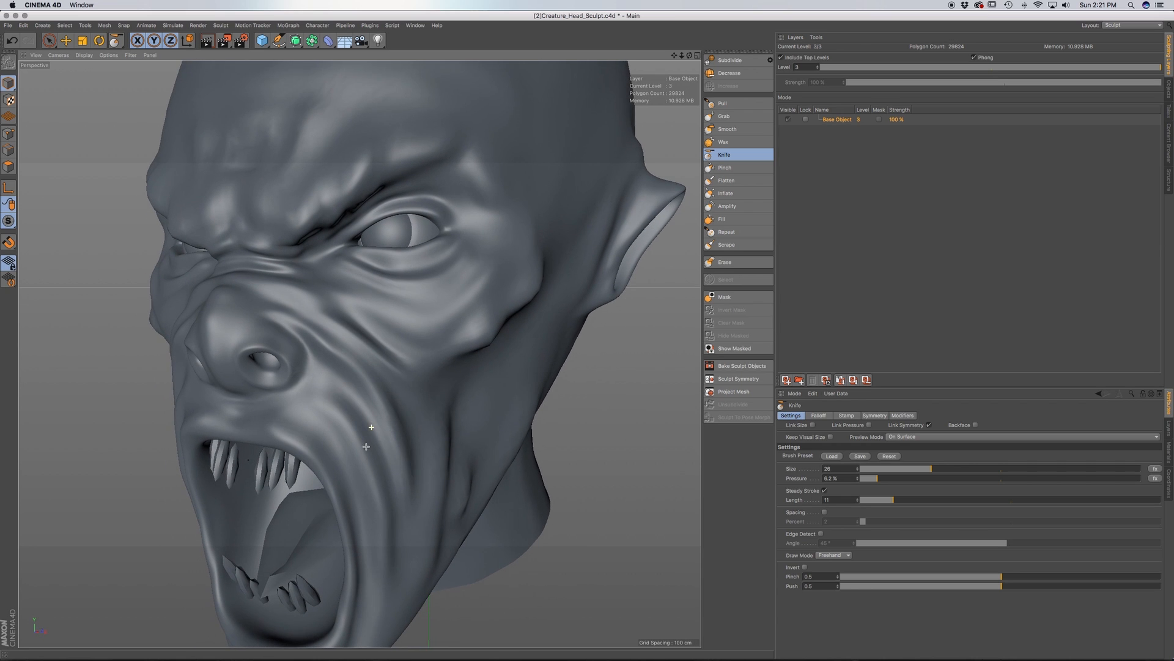
click(823, 489)
drag(874, 481, 870, 483)
Try carving the cheek fold beside the mouth with the Knife brush, comparing Steady Stroke lengths of 11 and 23
alt+middle_drag(410, 463, 394, 408)
alt+drag(404, 428, 389, 342)
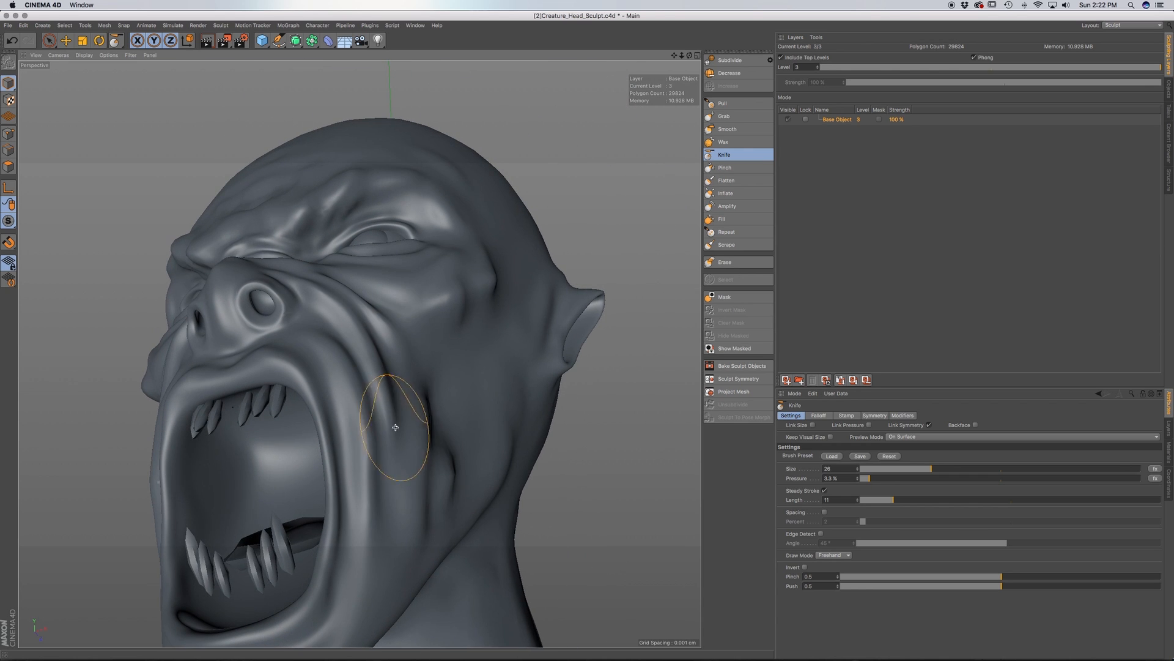
drag(378, 414, 390, 452)
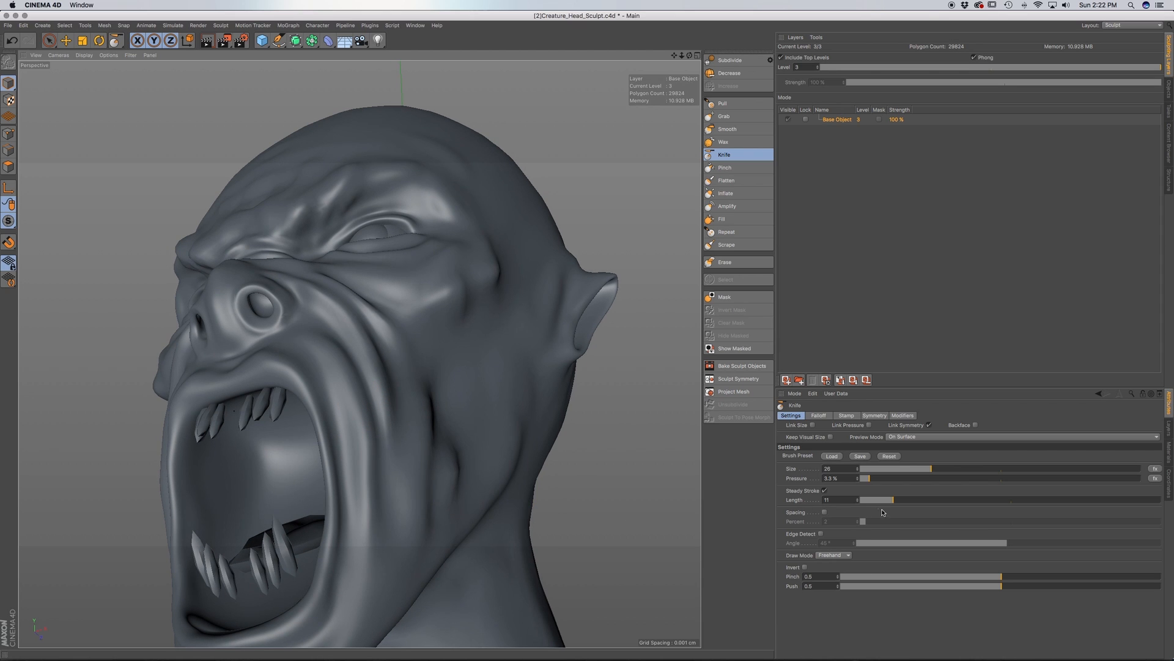
click(856, 498)
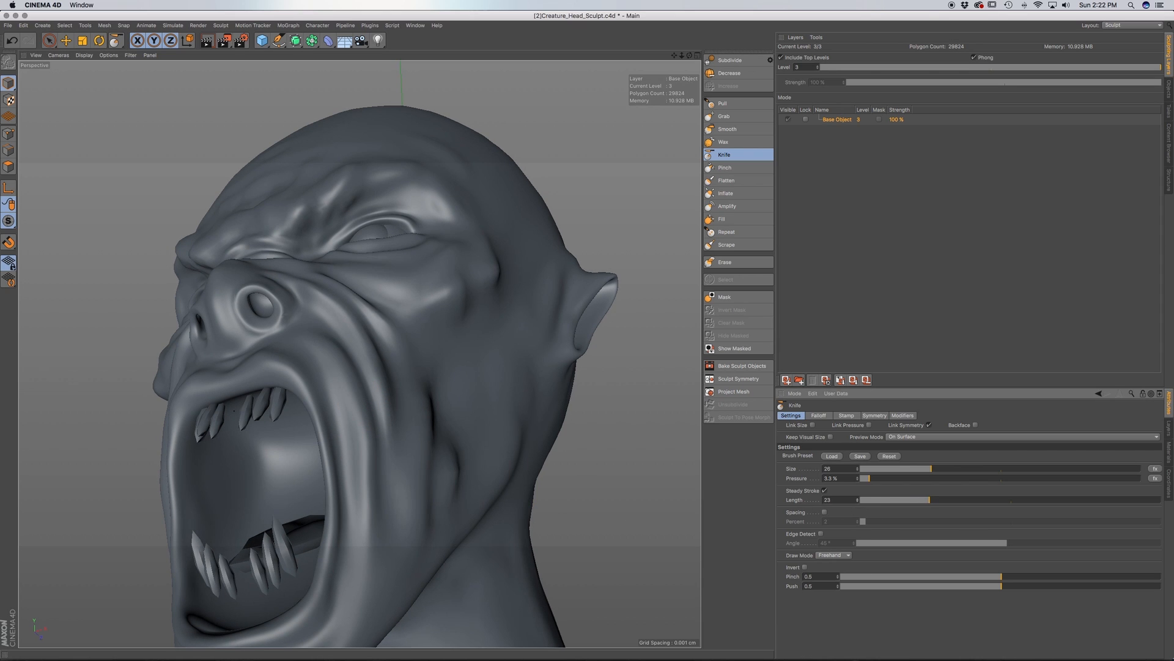
drag(370, 406, 386, 450)
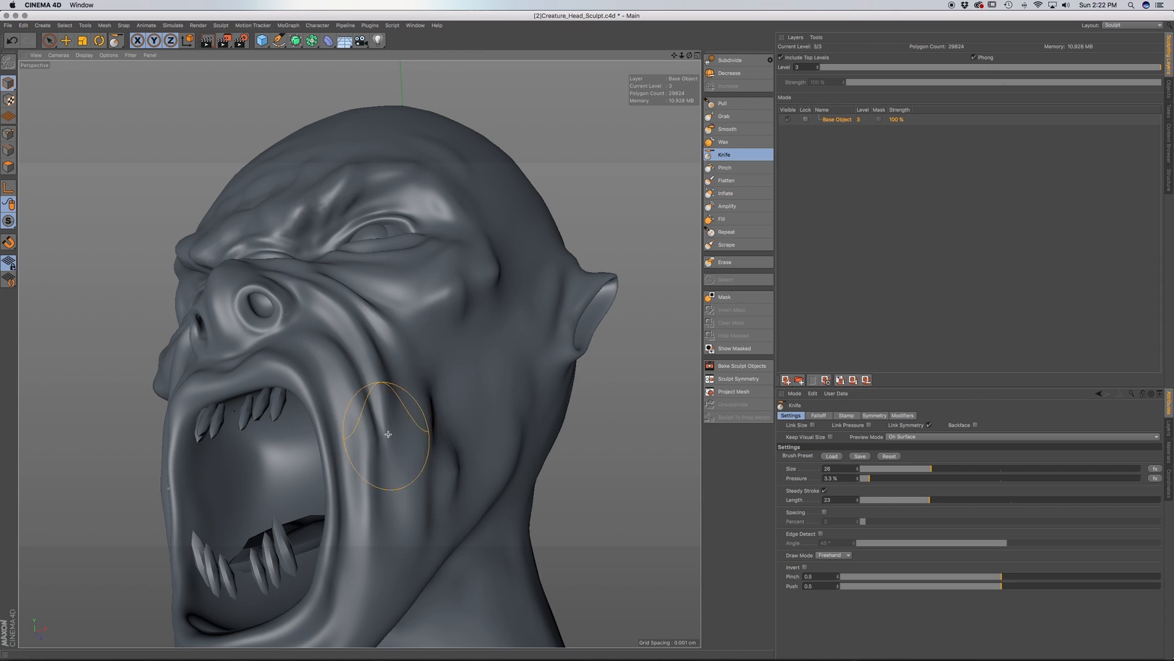
drag(876, 502, 900, 503)
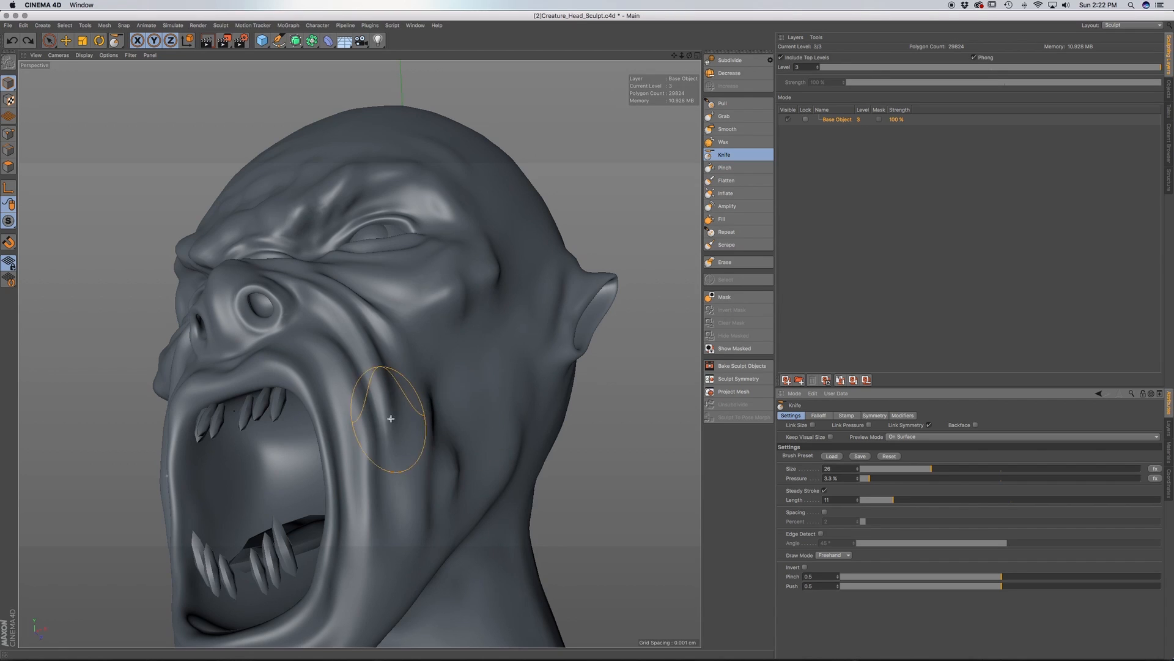
Reduce the Knife brush pressure to 3.1% and bring the nose and cheek into close view
alt+drag(364, 398, 407, 423)
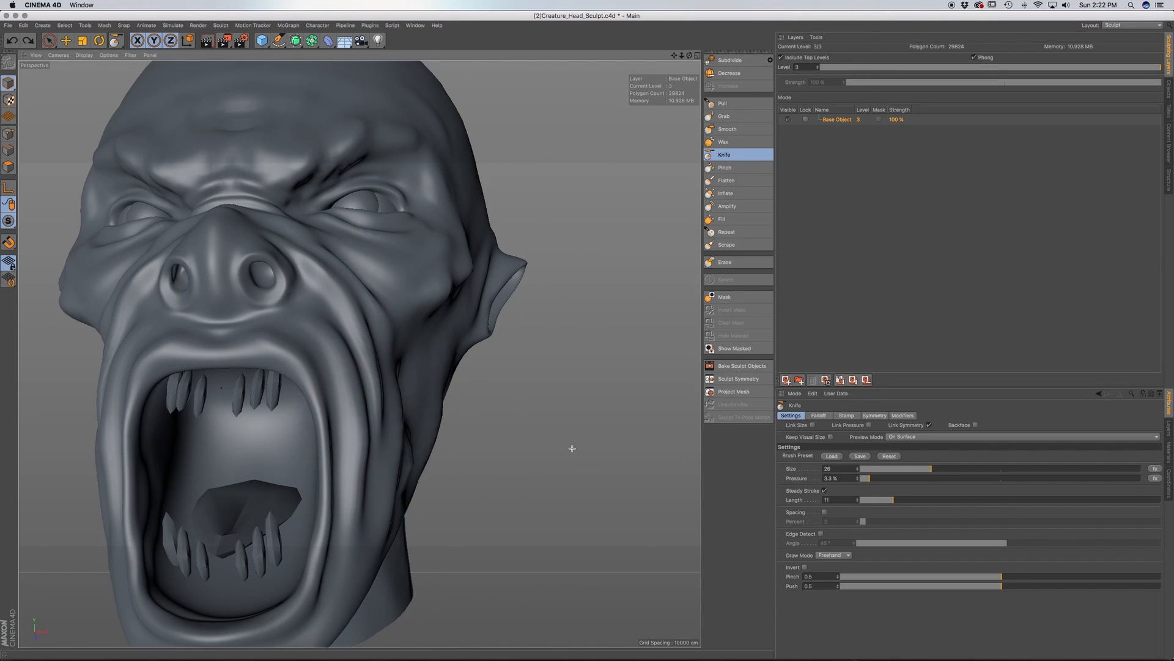
click(866, 478)
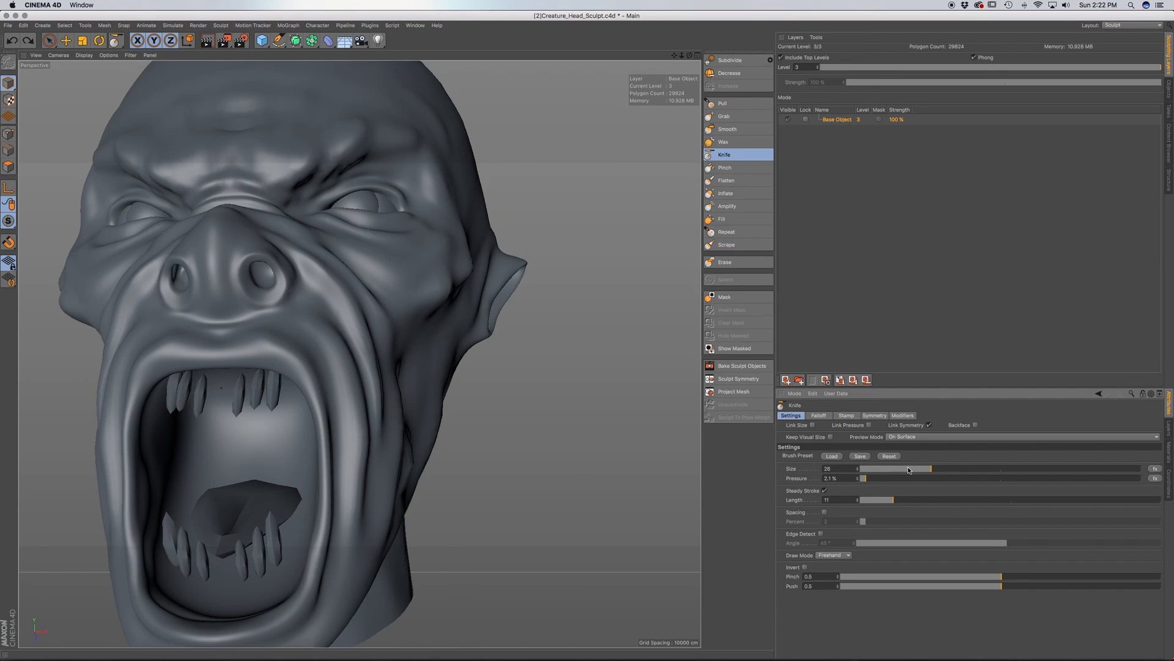
alt+drag(367, 409, 306, 415)
drag(265, 329, 299, 287)
alt+drag(299, 286, 301, 294)
Try carving the crease beside the nostril with the Knife brush at size 4
click(877, 469)
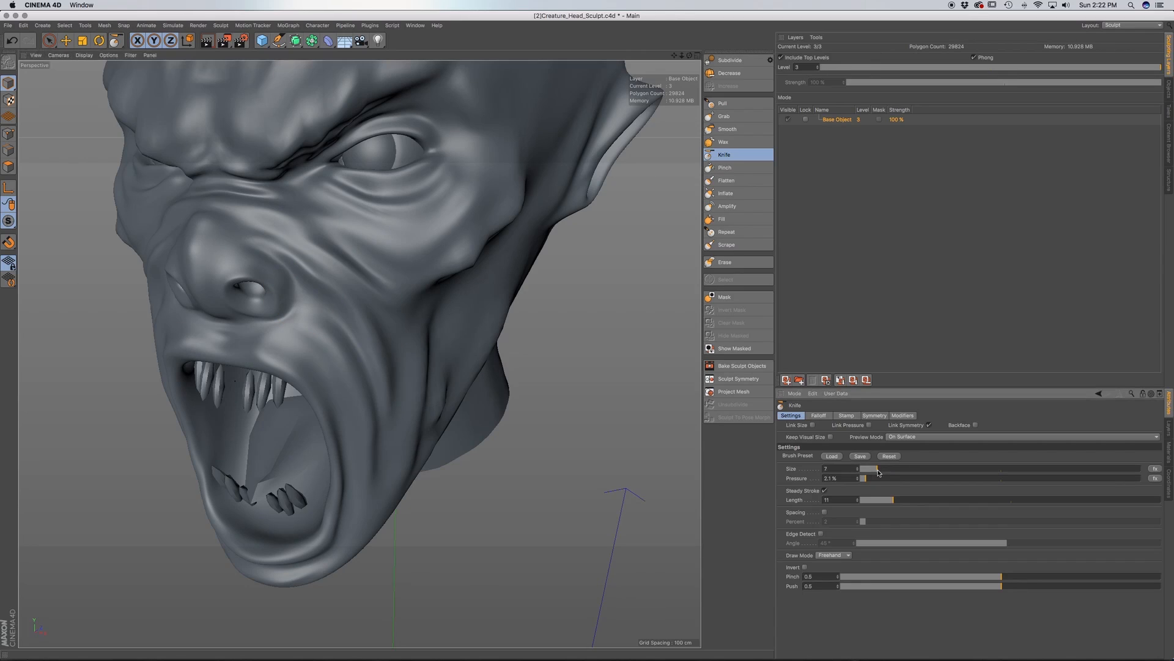
drag(299, 316, 296, 308)
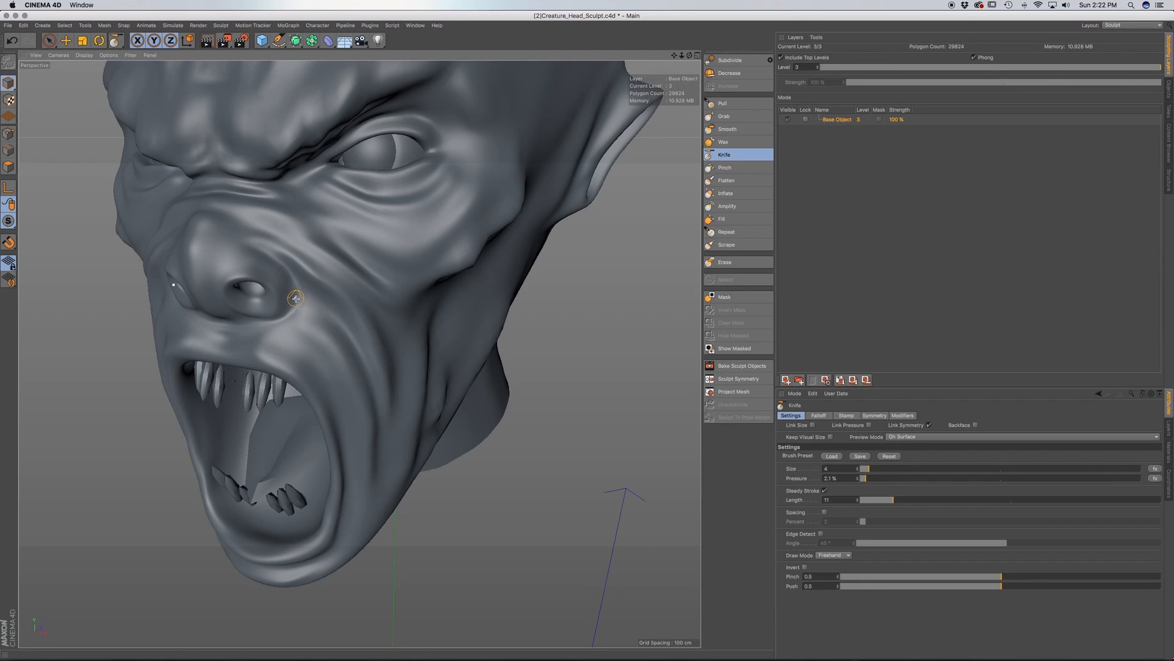
scroll(295, 299, up, 5)
mouse_move(288, 275)
alt+mouse_down()
mouse_move(278, 312)
mouse_move(303, 311)
mouse_move(266, 316)
mouse_move(282, 319)
alt+mouse_up()
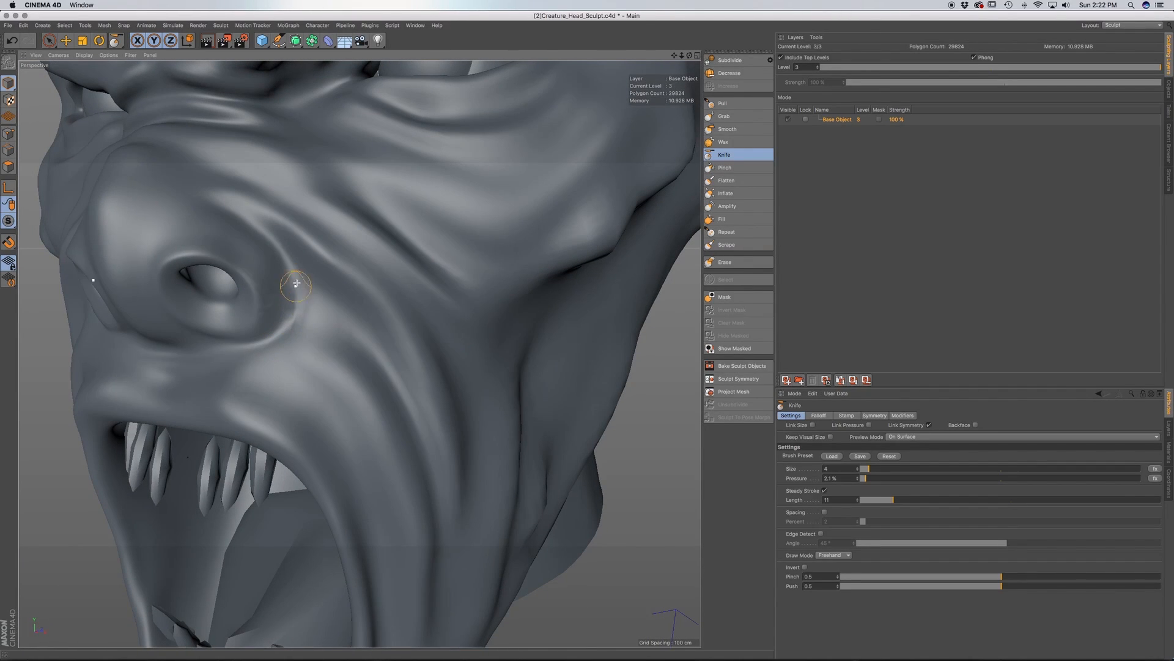
alt+drag(294, 322, 336, 314)
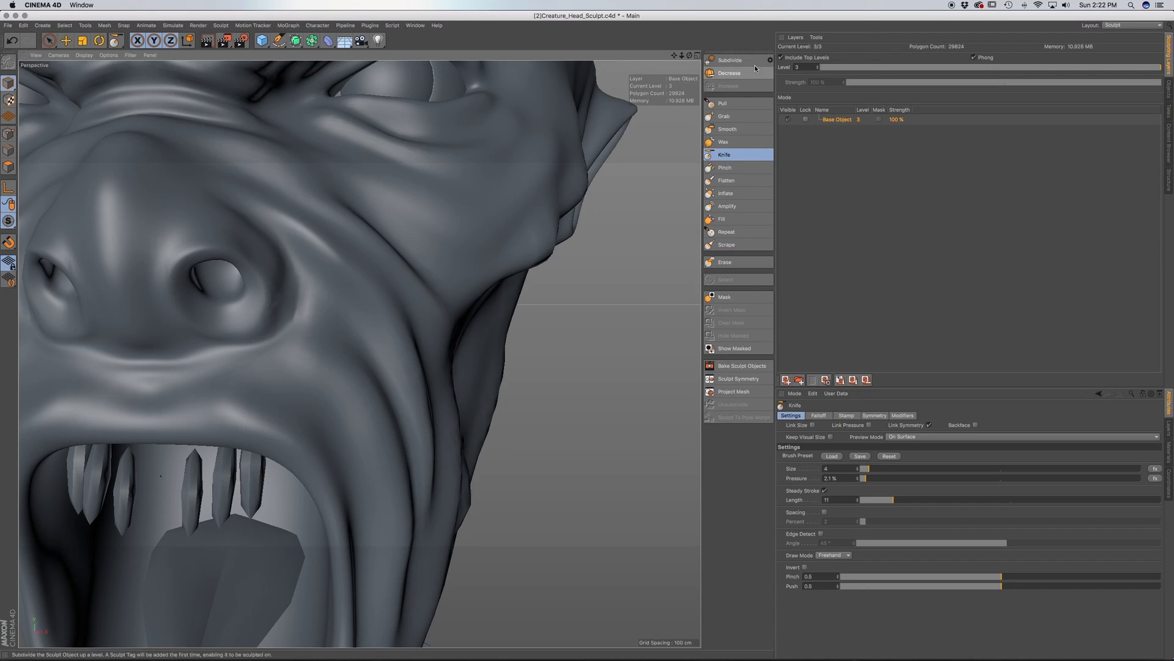
key(super+z)
alt+drag(316, 360, 465, 367)
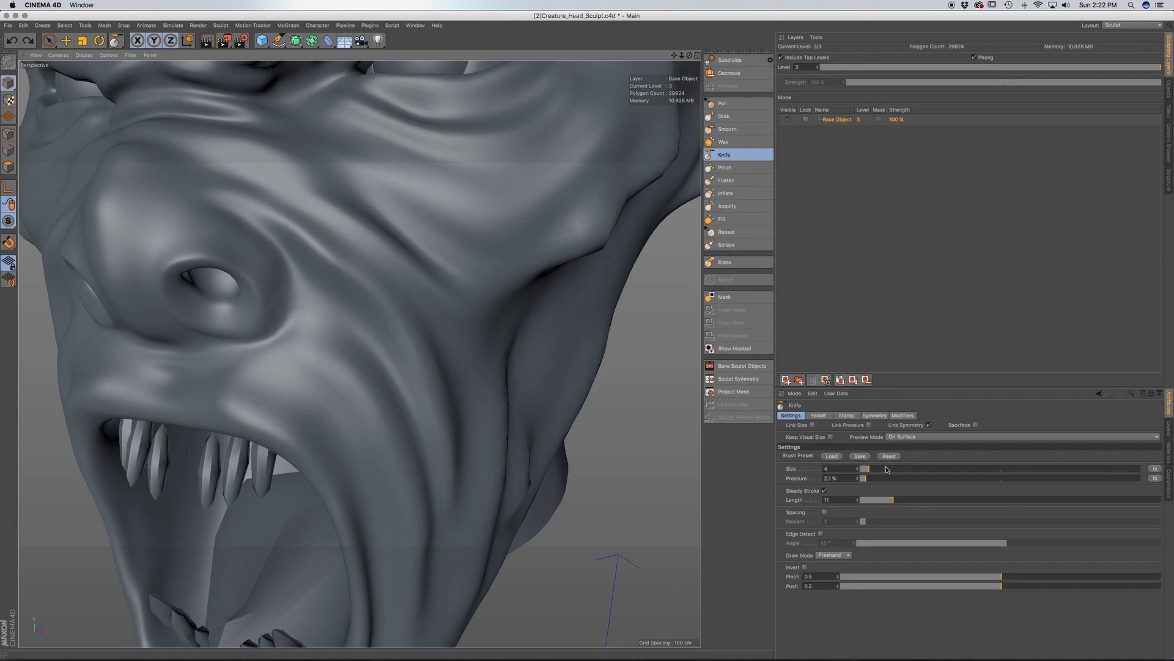
Carve the crease around the outer and lower edge of the nostril with the Knife brush at size 16
drag(887, 469, 891, 469)
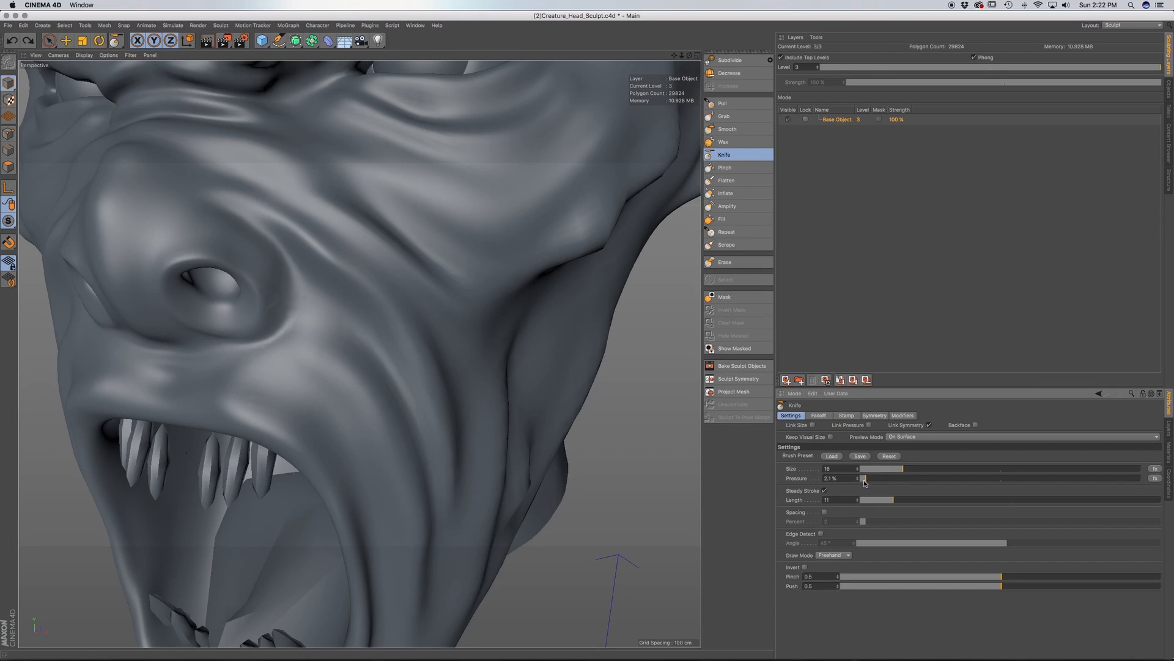
alt+middle_drag(293, 256, 360, 349)
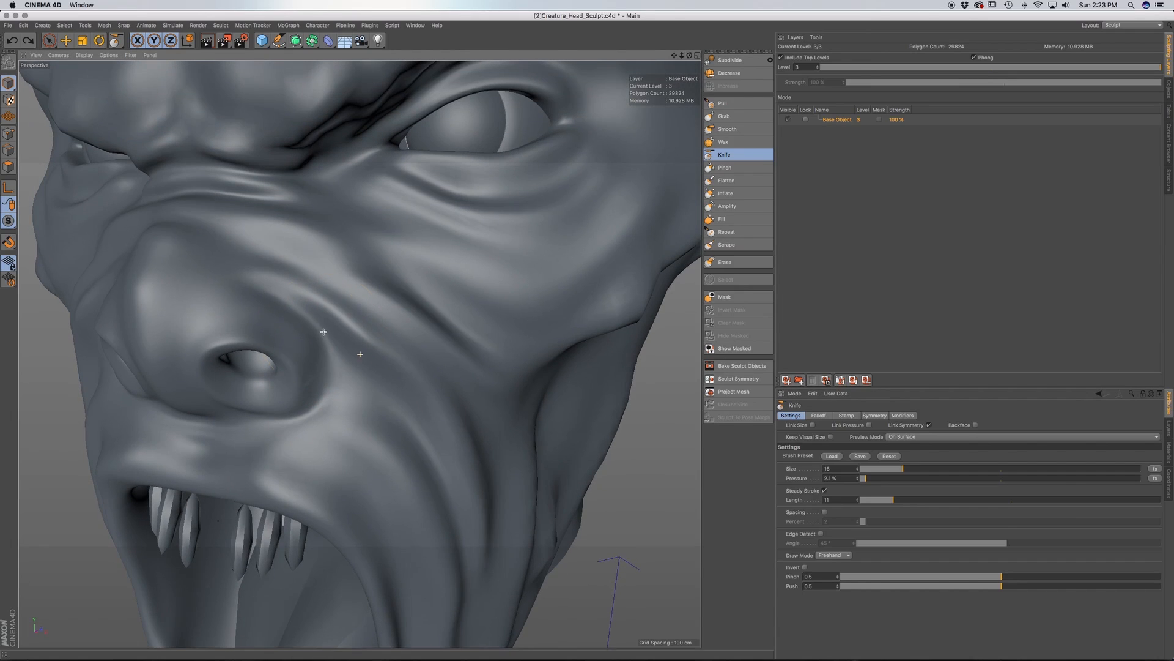
mouse_move(323, 343)
alt+mouse_down()
mouse_move(309, 320)
mouse_move(332, 289)
alt+mouse_up()
mouse_move(391, 326)
alt+mouse_down()
mouse_move(420, 298)
mouse_move(391, 324)
mouse_move(398, 315)
mouse_move(418, 349)
mouse_move(368, 344)
alt+mouse_up()
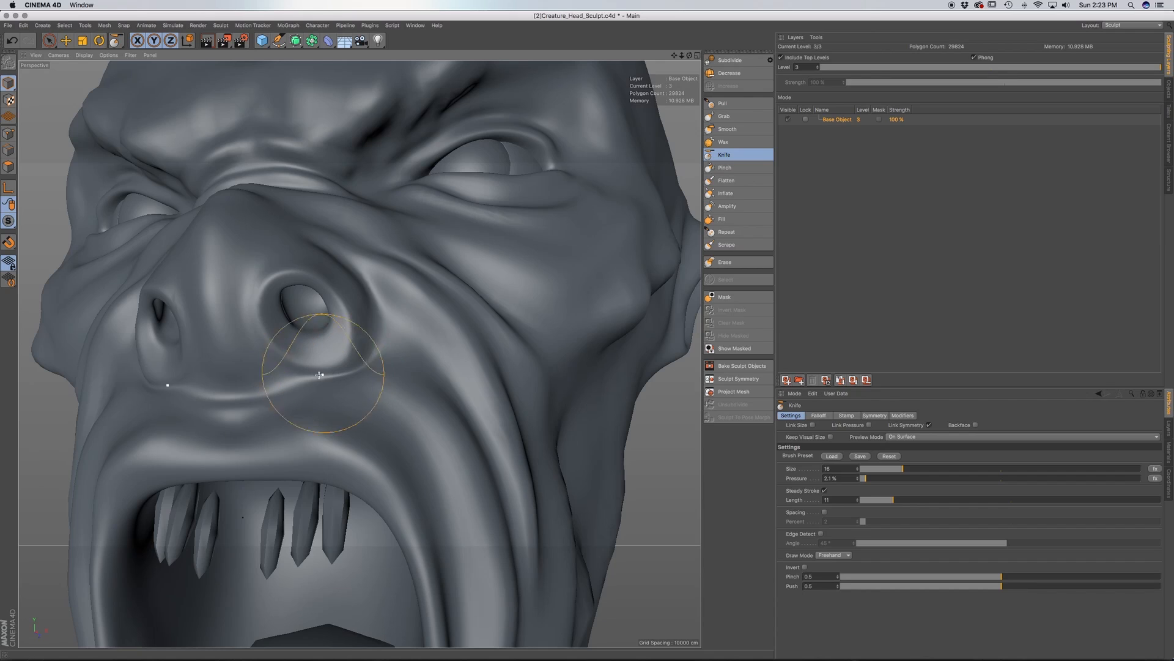
mouse_move(301, 380)
alt+mouse_down()
mouse_move(285, 351)
mouse_move(339, 312)
alt+mouse_up()
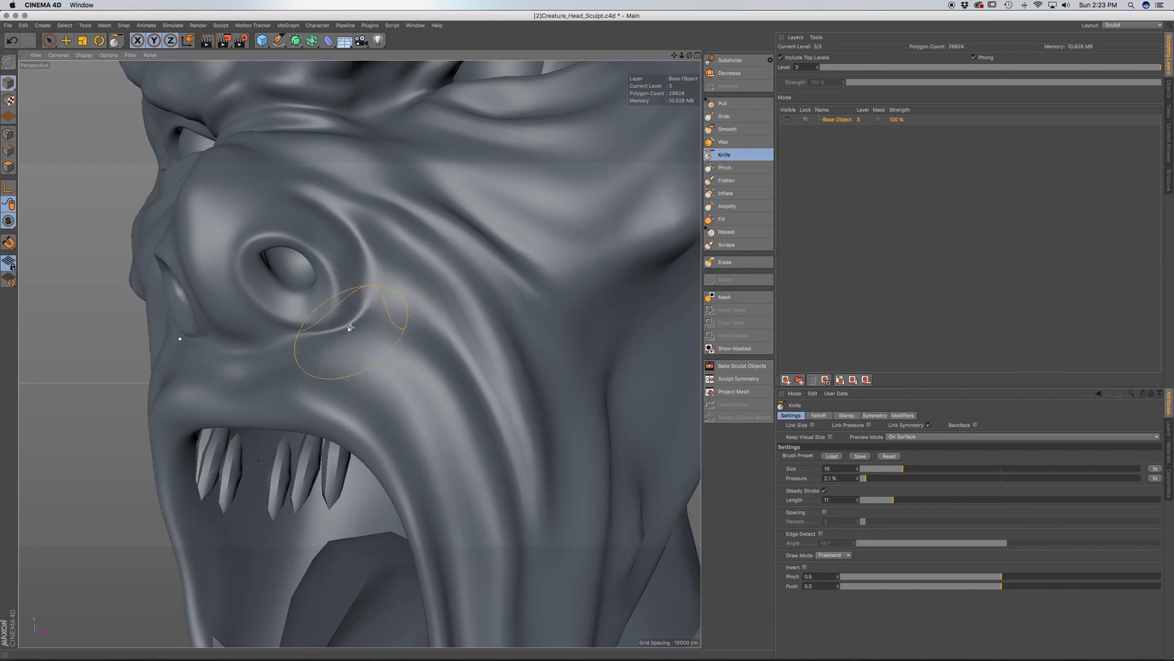
alt+drag(367, 251, 406, 299)
Carve finer creases across the bridge of the nose and around the eyelids with the Knife brush
alt+middle_drag(360, 228, 368, 468)
mouse_move(398, 368)
alt+mouse_down()
mouse_move(389, 306)
mouse_move(265, 296)
alt+mouse_up()
mouse_move(293, 335)
alt+mouse_down()
mouse_move(307, 351)
mouse_move(348, 339)
mouse_move(261, 332)
alt+mouse_up()
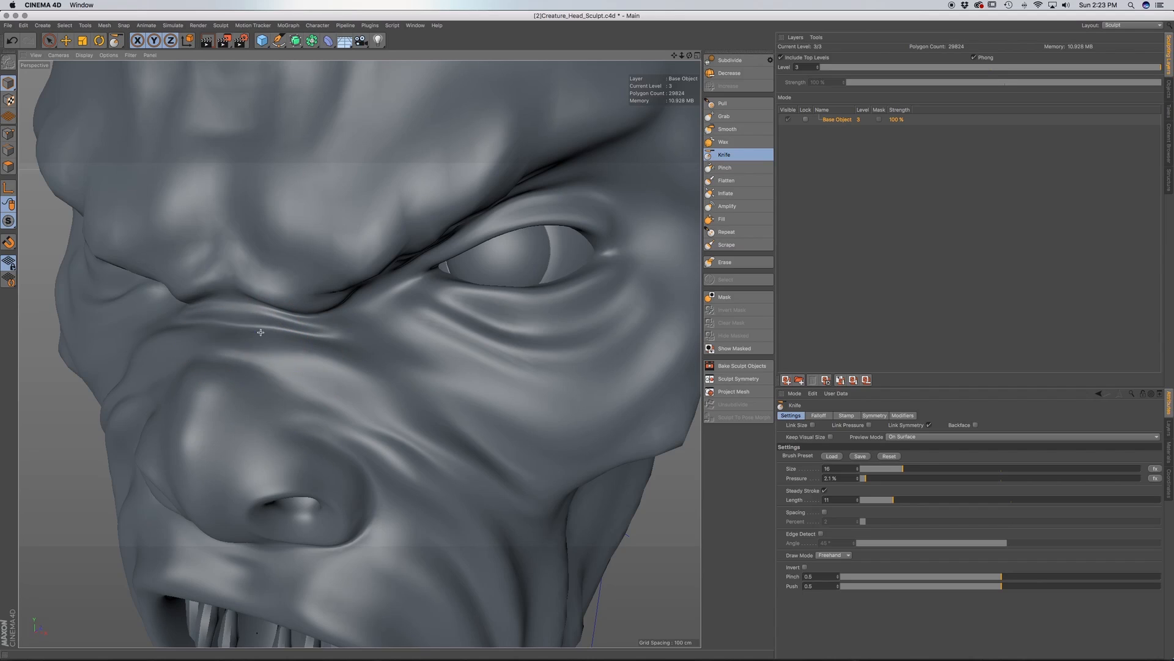
mouse_move(236, 276)
mouse_down()
mouse_move(389, 280)
mouse_move(465, 253)
mouse_up()
mouse_move(462, 306)
mouse_down()
mouse_move(523, 324)
mouse_move(654, 301)
mouse_up()
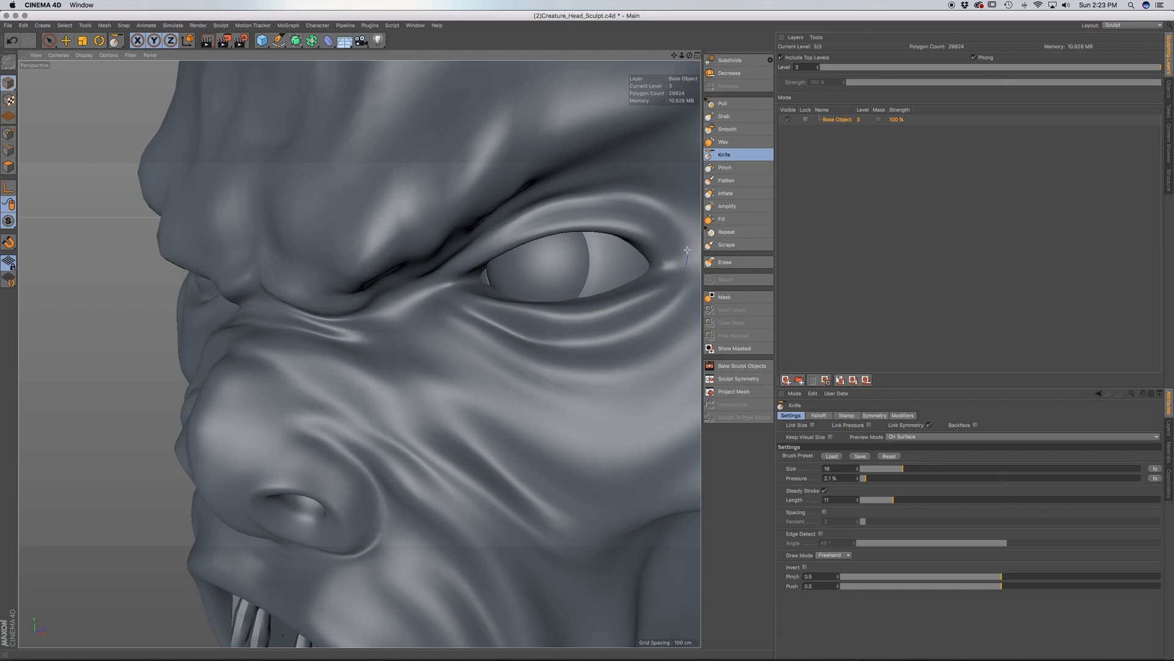
mouse_move(685, 218)
mouse_down()
mouse_move(612, 196)
mouse_move(538, 207)
mouse_move(453, 275)
mouse_up()
Carve a curved wrinkle into the upper cheek below the eye bag with the Knife brush
alt+middle_drag(467, 343, 373, 325)
alt+drag(391, 348, 448, 354)
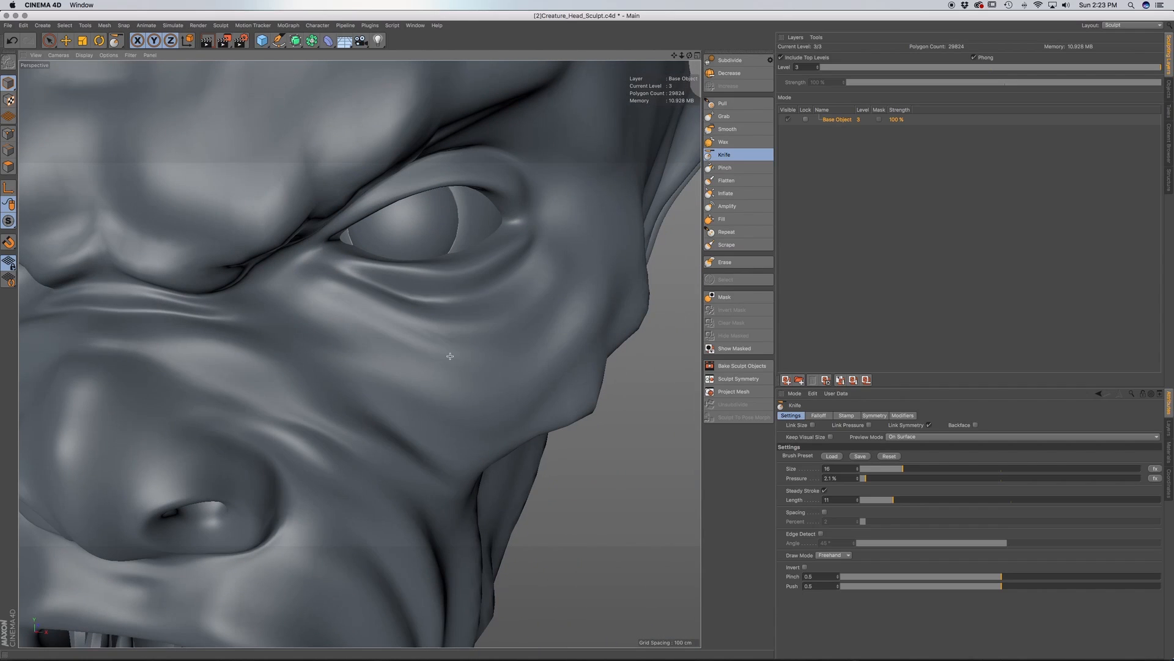
drag(380, 329, 484, 350)
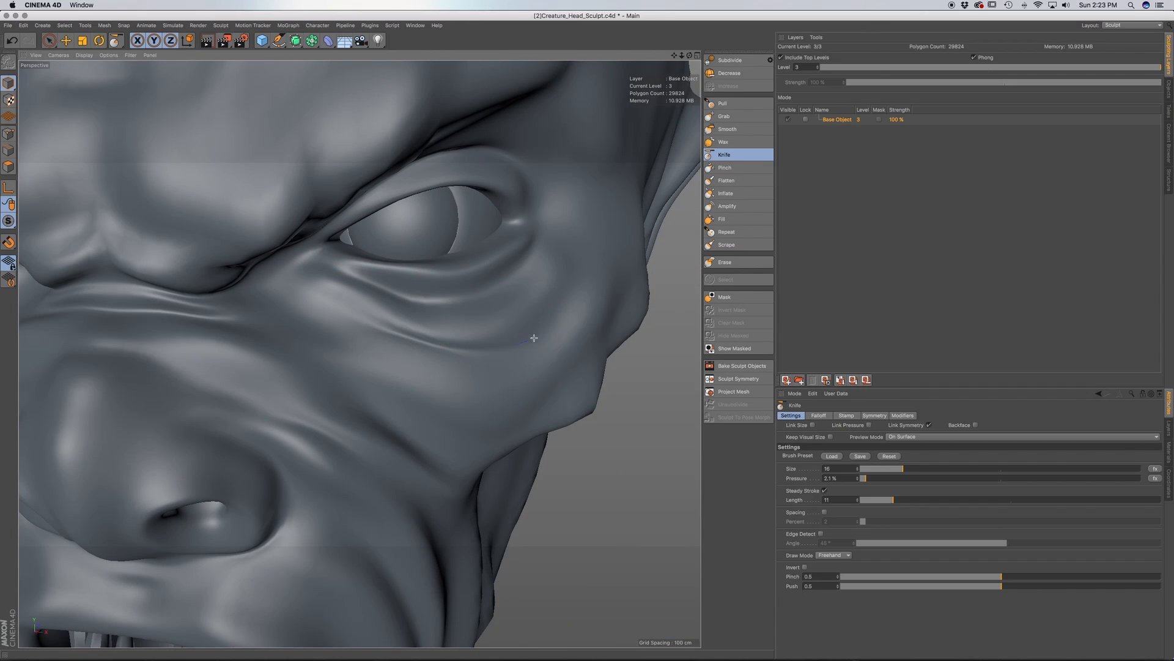
alt+drag(563, 315, 551, 333)
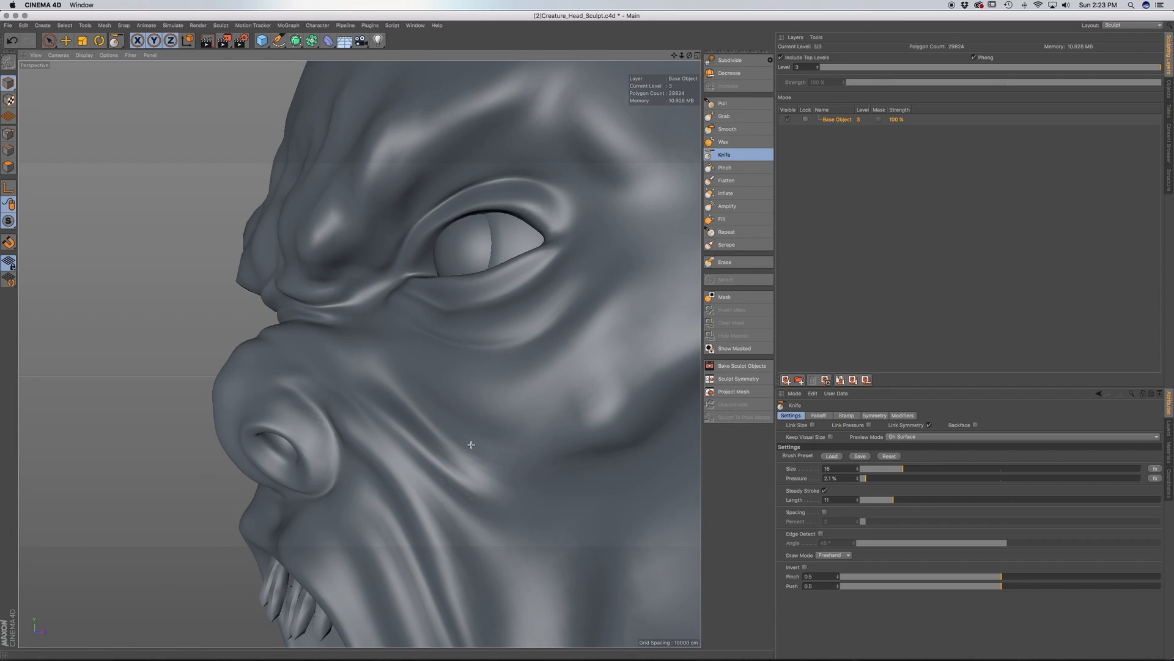
Carve the long cheek folds running down beside the mouth with the Knife brush, undoing an unwanted stroke
alt+middle_drag(428, 514, 359, 354)
drag(387, 372, 428, 543)
drag(392, 436, 411, 568)
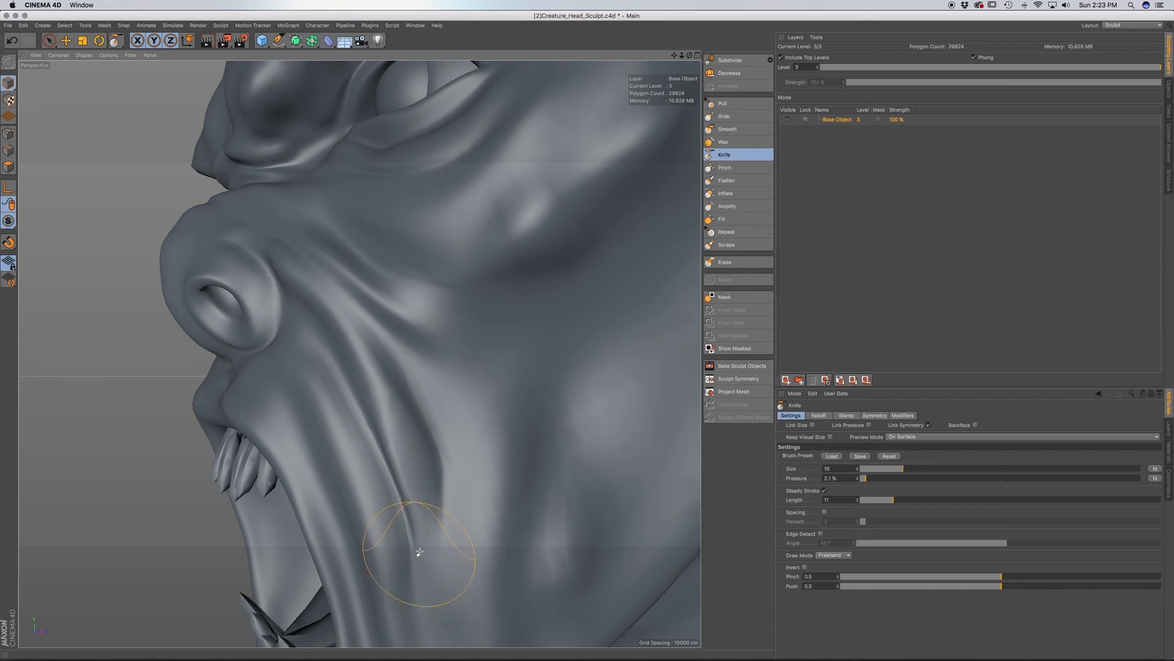
key(super+z)
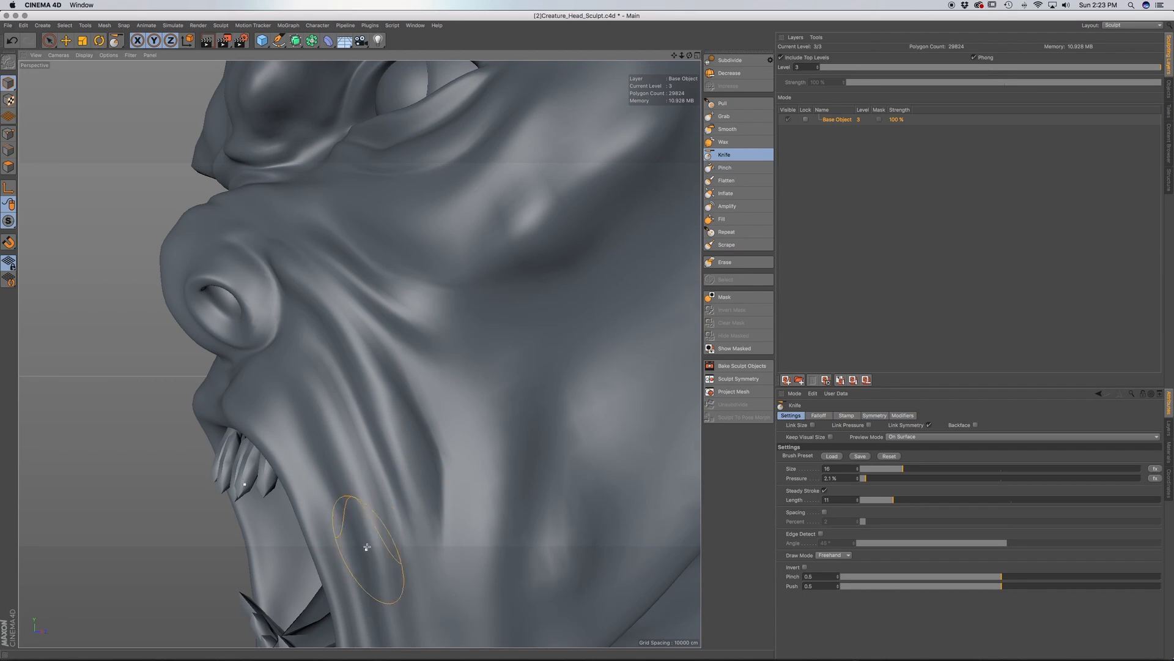
alt+middle_drag(367, 547, 361, 388)
drag(398, 404, 401, 418)
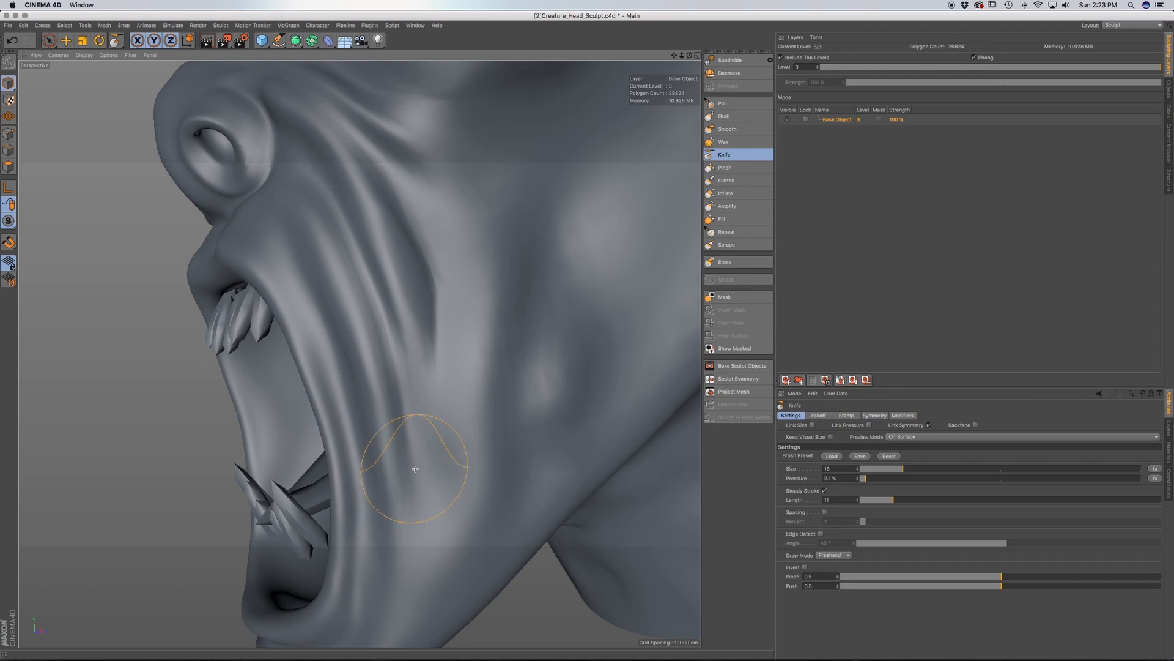
Carve creases along the jaw corner, below the lower lip and across the chin with the Knife brush
alt+middle_drag(414, 467, 412, 314)
alt+drag(412, 314, 532, 293)
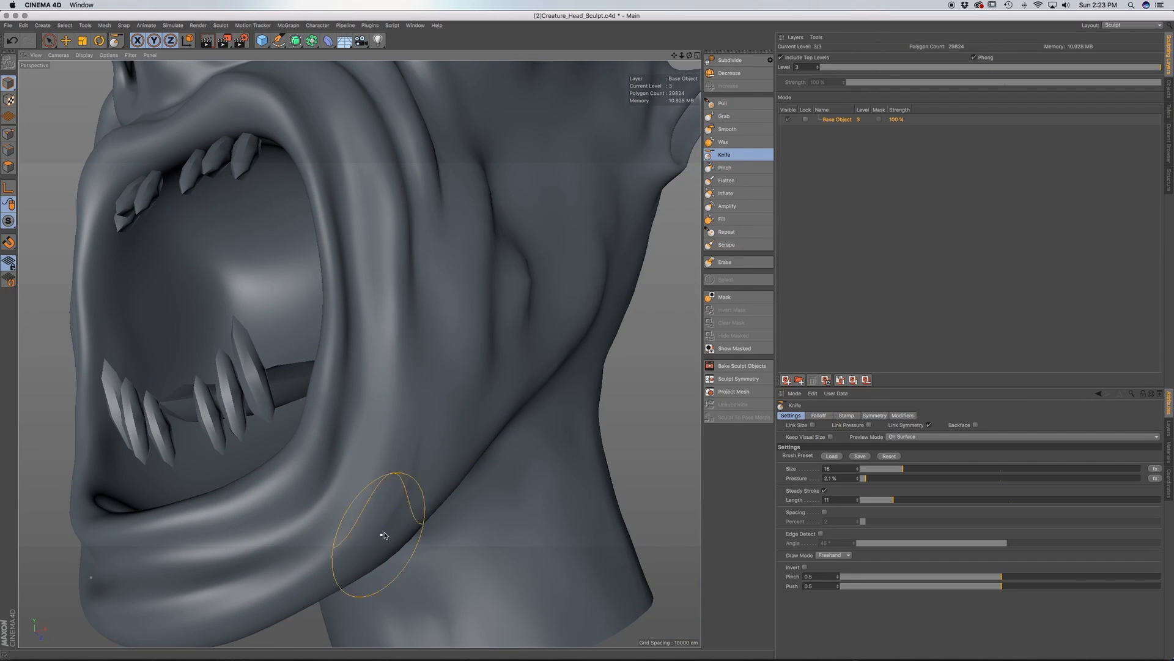
alt+drag(385, 511, 447, 379)
key(super+z)
alt+middle_drag(394, 411, 446, 367)
alt+drag(447, 367, 433, 380)
drag(362, 404, 294, 405)
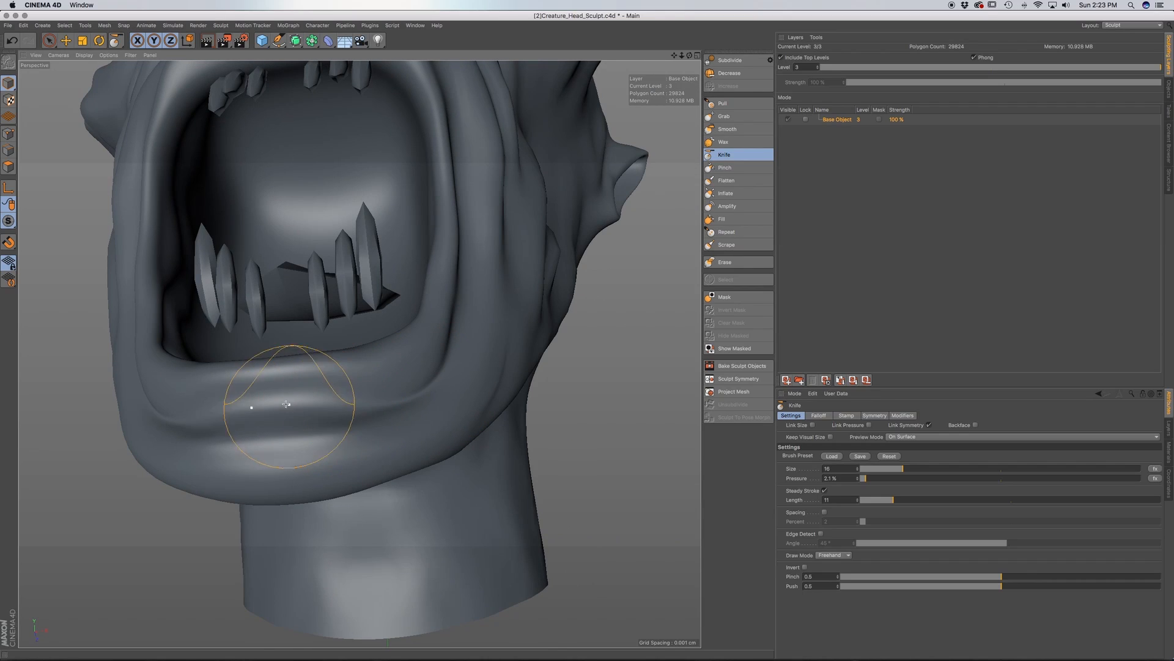
drag(260, 469, 307, 460)
drag(253, 427, 277, 417)
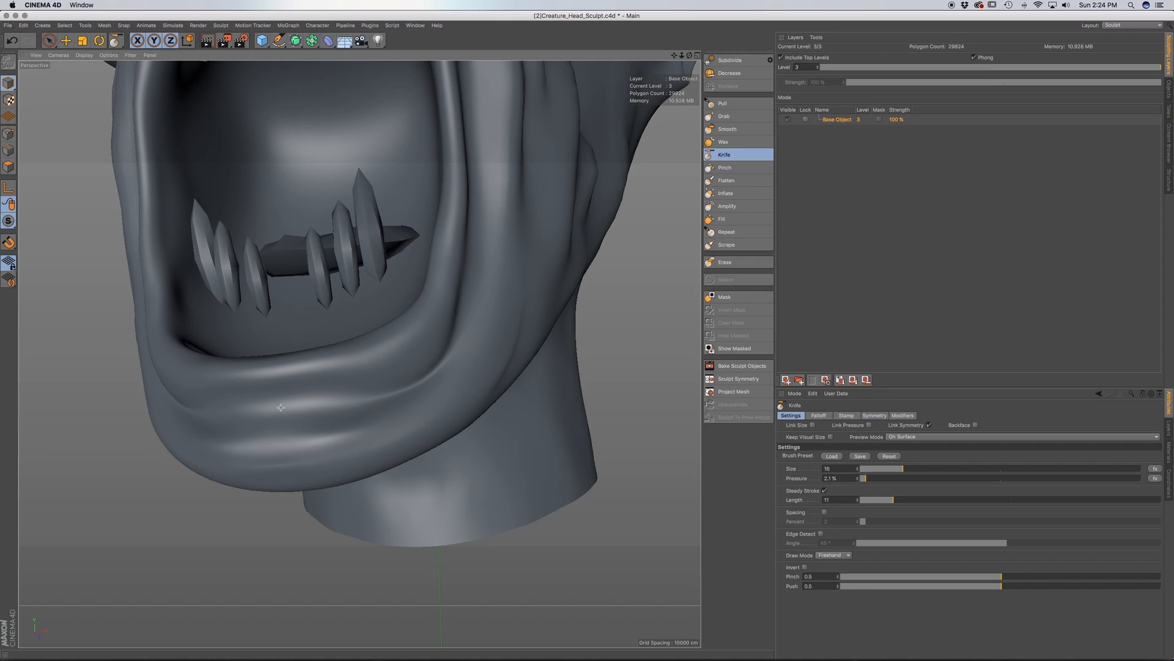
drag(275, 367, 278, 393)
drag(355, 346, 384, 396)
mouse_move(404, 312)
mouse_down()
mouse_move(468, 310)
mouse_move(433, 426)
mouse_move(420, 265)
mouse_up()
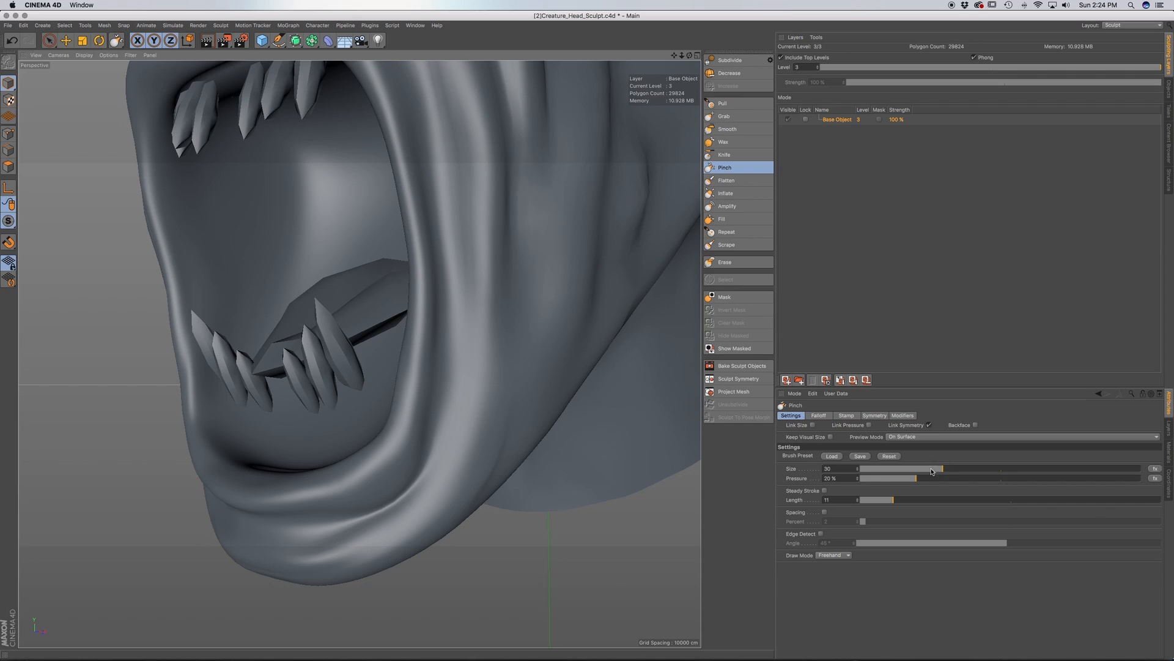
Tighten the creases around the mouth corner and lower lip with the Pinch brush at size 14 and pressure 7.7%
drag(932, 470, 912, 469)
mouse_move(340, 514)
alt+mouse_down()
mouse_move(348, 493)
mouse_move(367, 505)
mouse_move(361, 478)
mouse_move(416, 483)
alt+mouse_up()
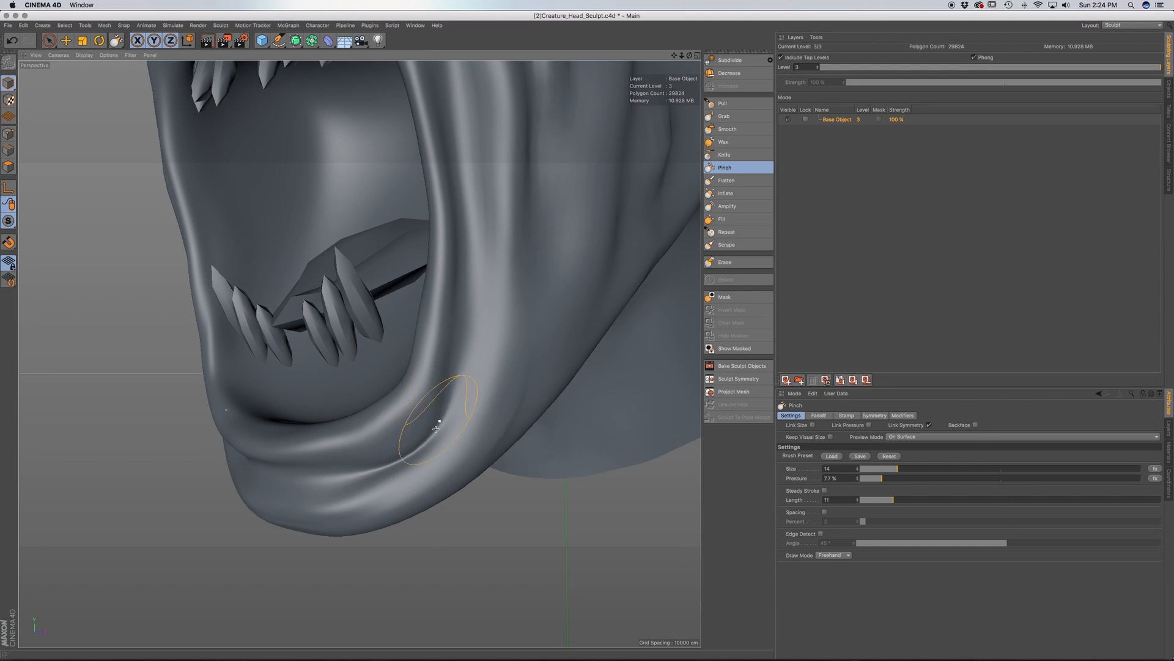
alt+middle_drag(447, 401, 417, 496)
alt+drag(422, 442, 398, 531)
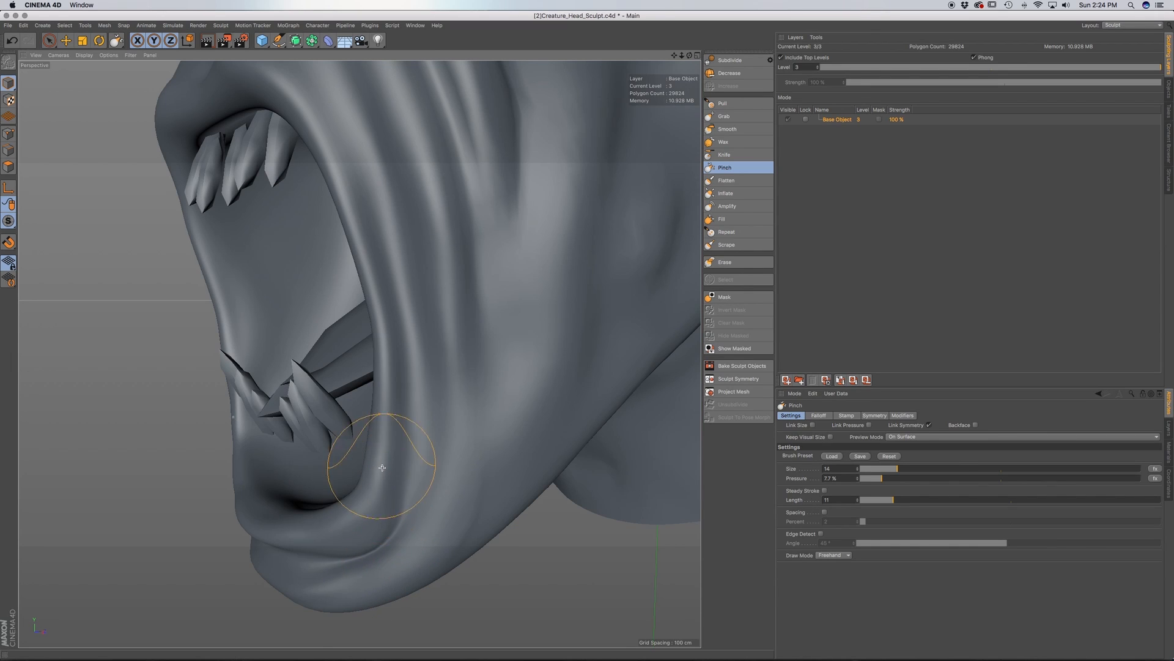
alt+drag(380, 469, 404, 485)
alt+drag(359, 354, 406, 504)
mouse_move(420, 416)
alt+mouse_down()
mouse_move(421, 432)
mouse_move(462, 294)
mouse_move(385, 321)
alt+mouse_up()
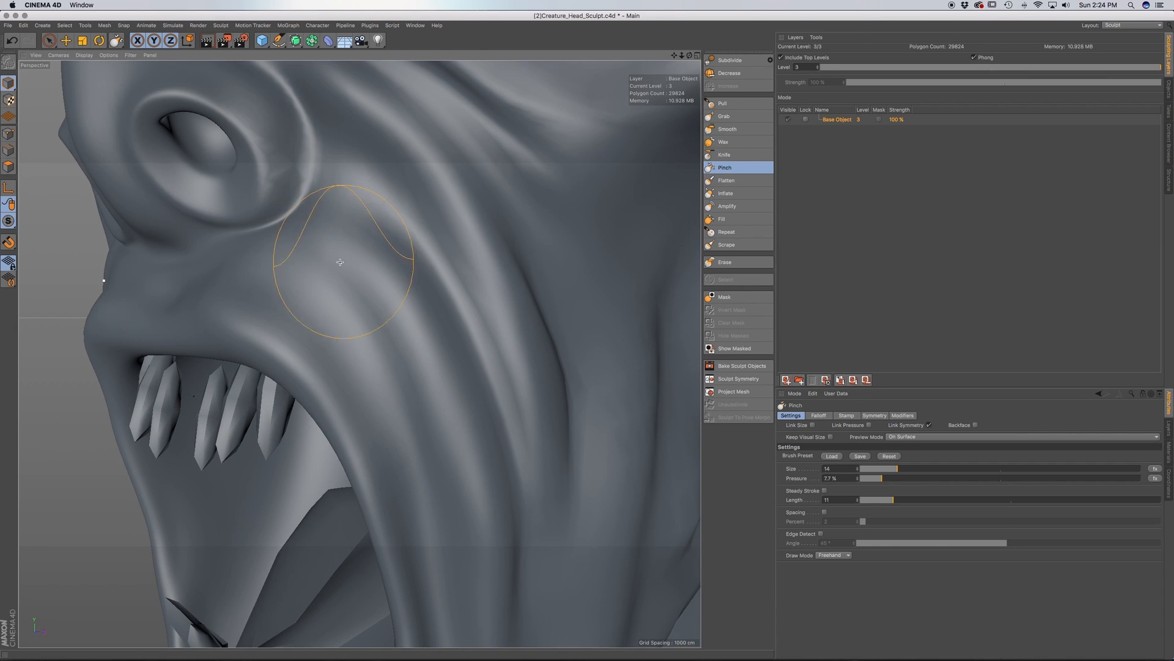
Pinch the outer rim of the nostril and the fold beside it into a sharper edge
alt+drag(388, 306, 429, 322)
drag(359, 210, 302, 249)
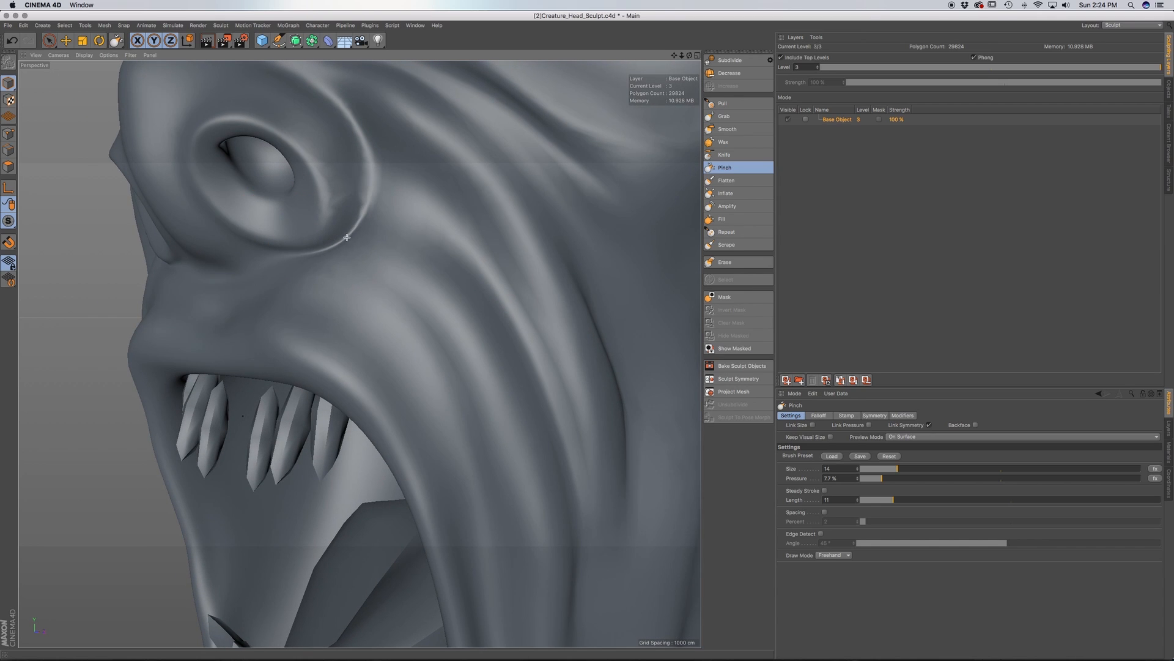
alt+drag(373, 222, 403, 149)
scroll(374, 233, down, 6)
mouse_move(404, 149)
alt+middle_down()
mouse_move(395, 211)
mouse_move(450, 228)
alt+middle_up()
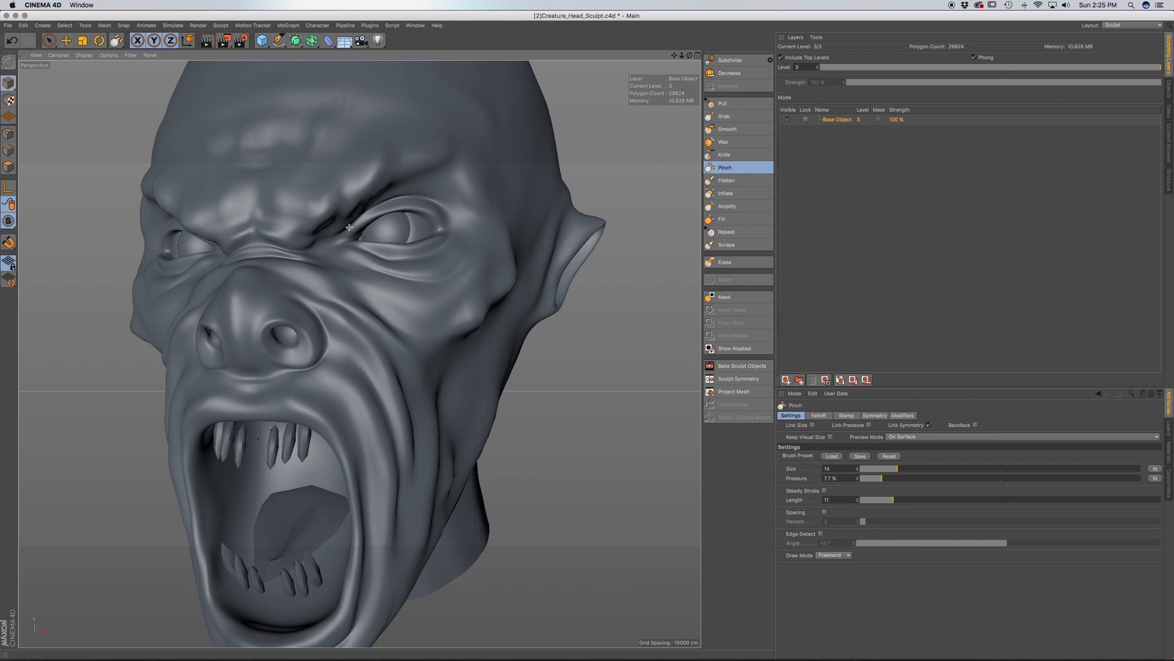
Carve fine creases around the ear and its base with the Knife brush
alt+drag(348, 227, 533, 348)
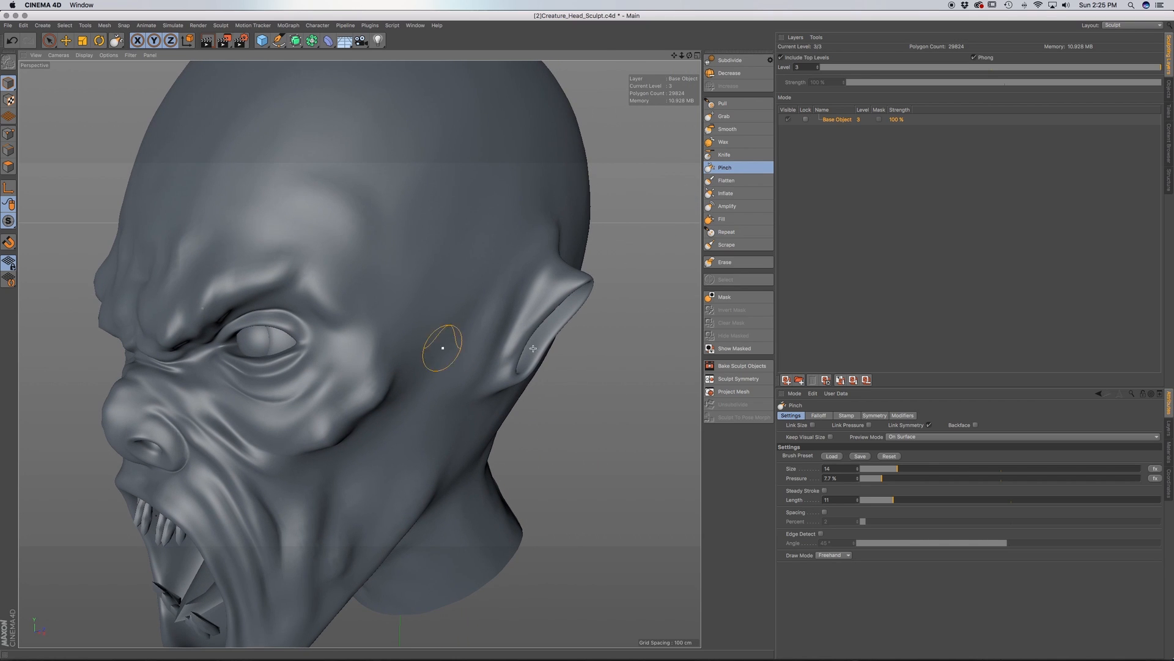
click(735, 180)
click(730, 156)
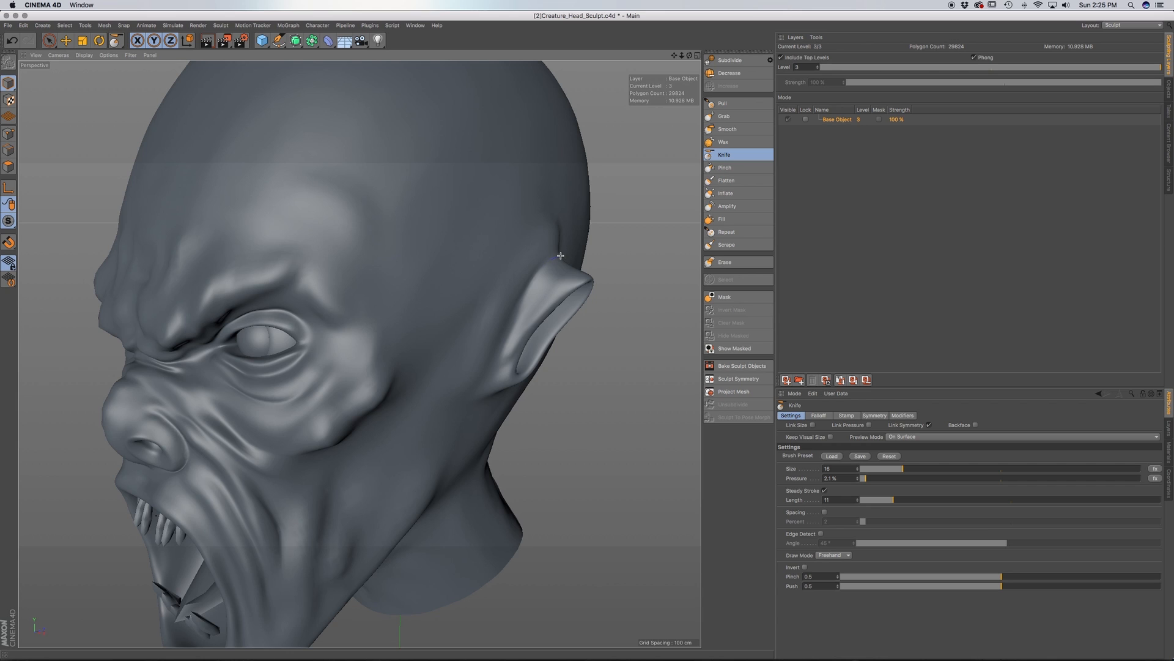
alt+drag(555, 289, 535, 281)
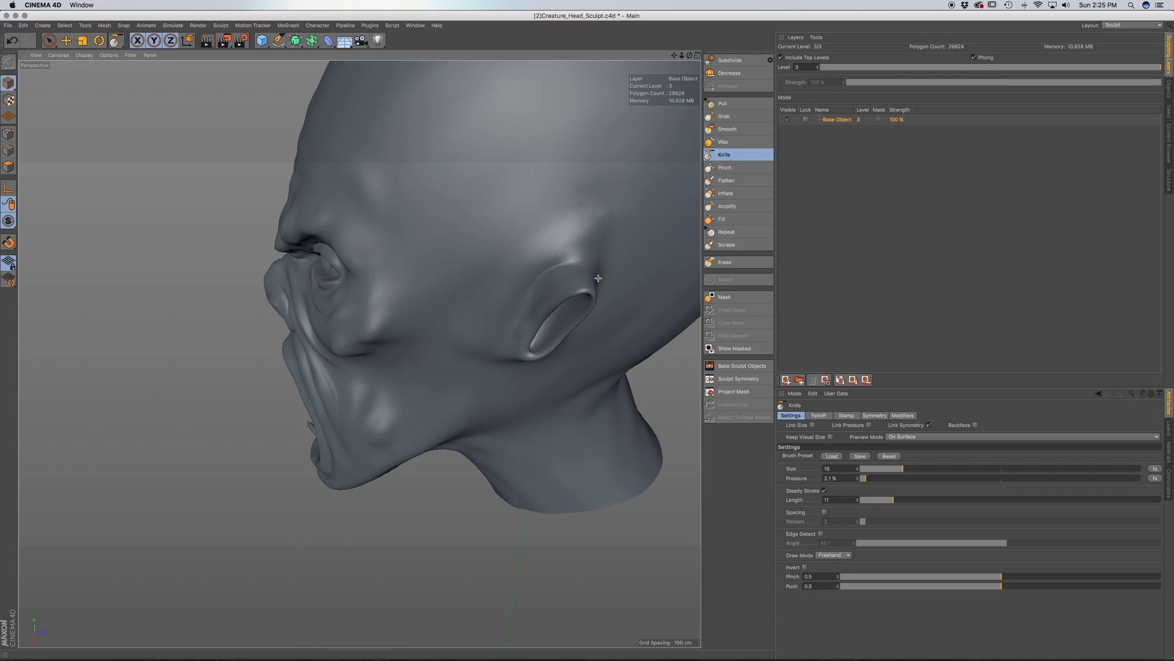
alt+drag(553, 271, 542, 290)
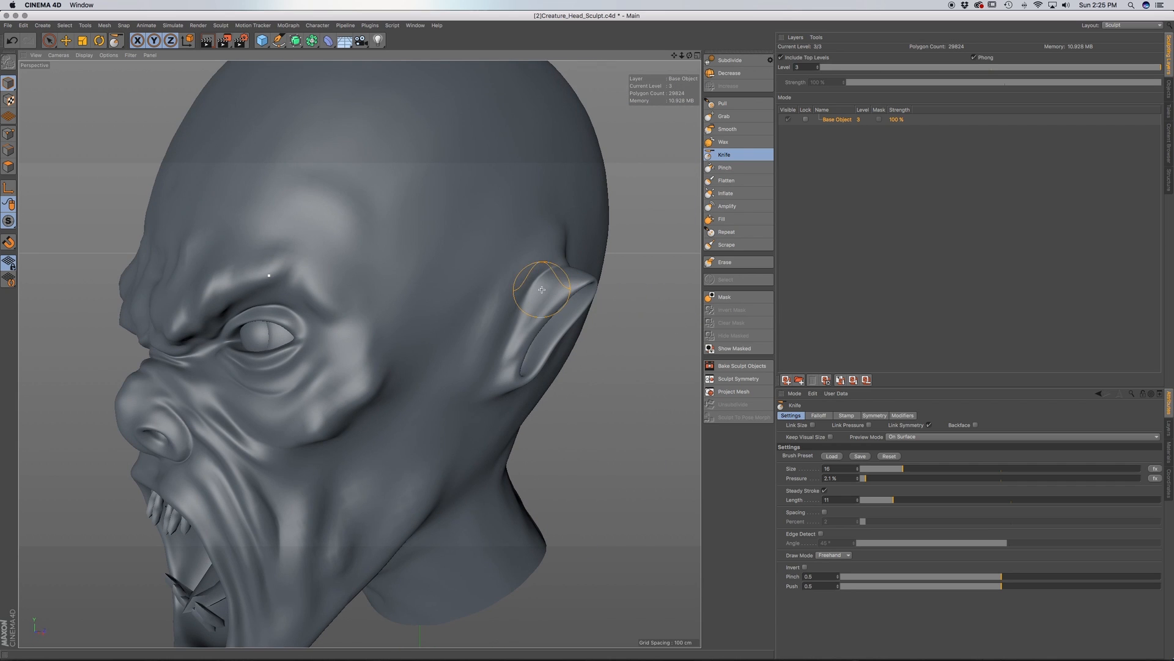
alt+drag(493, 387, 522, 299)
mouse_move(456, 382)
alt+mouse_down()
mouse_move(373, 401)
mouse_move(301, 377)
alt+mouse_up()
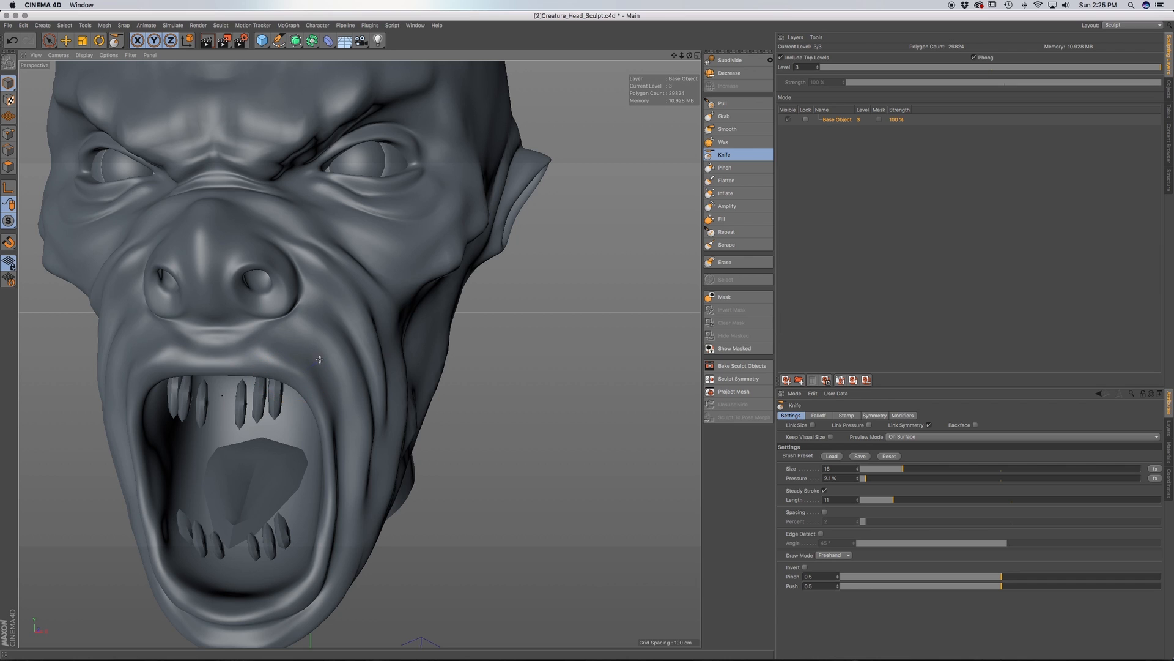
Carve wrinkles across the centre of the forehead and above the brows with the Knife brush
mouse_move(343, 422)
alt+middle_down()
mouse_move(343, 340)
mouse_move(340, 380)
alt+middle_up()
alt+middle_drag(310, 236, 351, 471)
drag(251, 244, 290, 239)
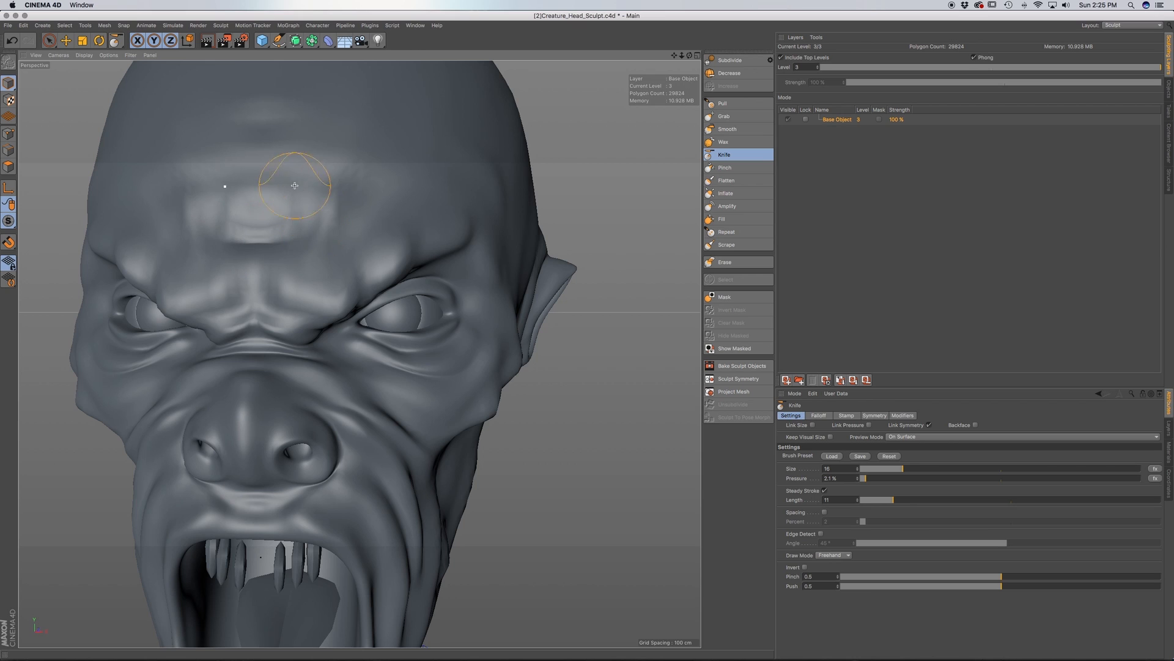
drag(357, 228, 413, 247)
mouse_move(497, 252)
mouse_down()
mouse_move(478, 322)
mouse_move(498, 336)
mouse_move(483, 329)
mouse_up()
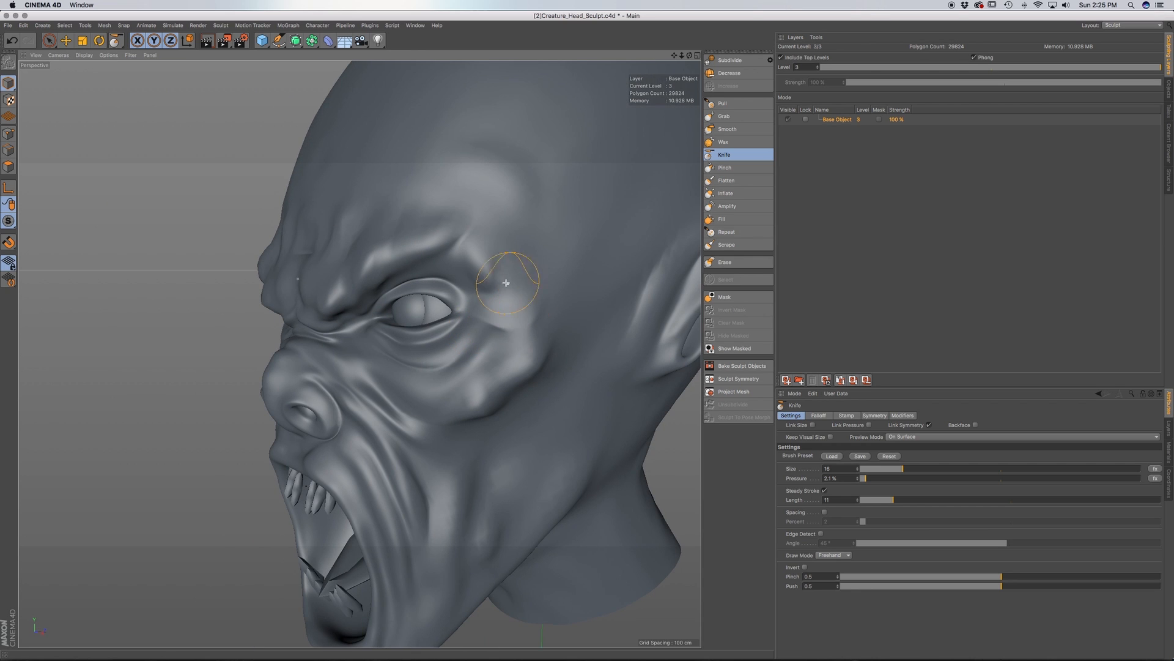
alt+drag(499, 209, 554, 225)
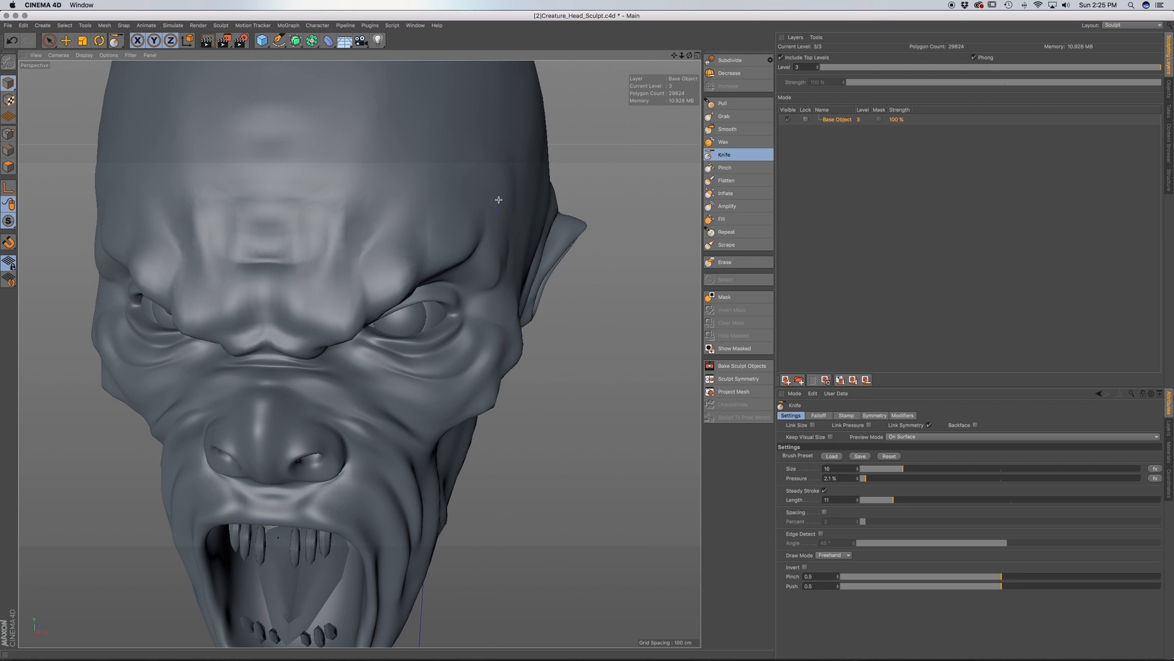
alt+drag(440, 194, 410, 269)
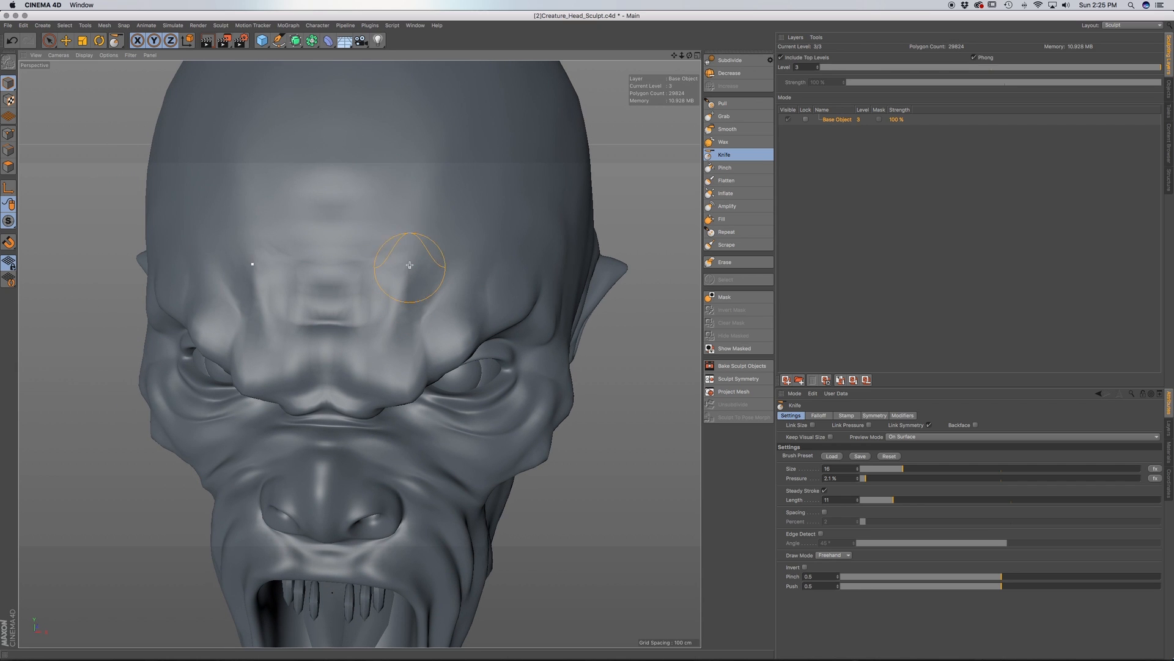
drag(325, 245, 397, 246)
Carve creases around the outer brow and temple with the Knife brush
mouse_move(516, 202)
alt+mouse_down()
mouse_move(422, 197)
mouse_move(441, 214)
alt+mouse_up()
alt+middle_drag(438, 223, 388, 335)
drag(416, 391, 471, 248)
alt+drag(382, 406, 489, 404)
mouse_move(300, 428)
mouse_down()
mouse_move(302, 362)
mouse_move(318, 342)
mouse_up()
mouse_move(428, 404)
alt+mouse_down()
mouse_move(351, 411)
mouse_move(274, 398)
alt+mouse_up()
alt+drag(388, 430, 291, 427)
Carve creases into the cheek beside the nose and below the eye bag with the Knife brush
alt+middle_drag(329, 470, 283, 267)
mouse_move(291, 391)
alt+mouse_down()
mouse_move(306, 417)
mouse_move(304, 461)
alt+mouse_up()
alt+middle_drag(304, 461, 269, 388)
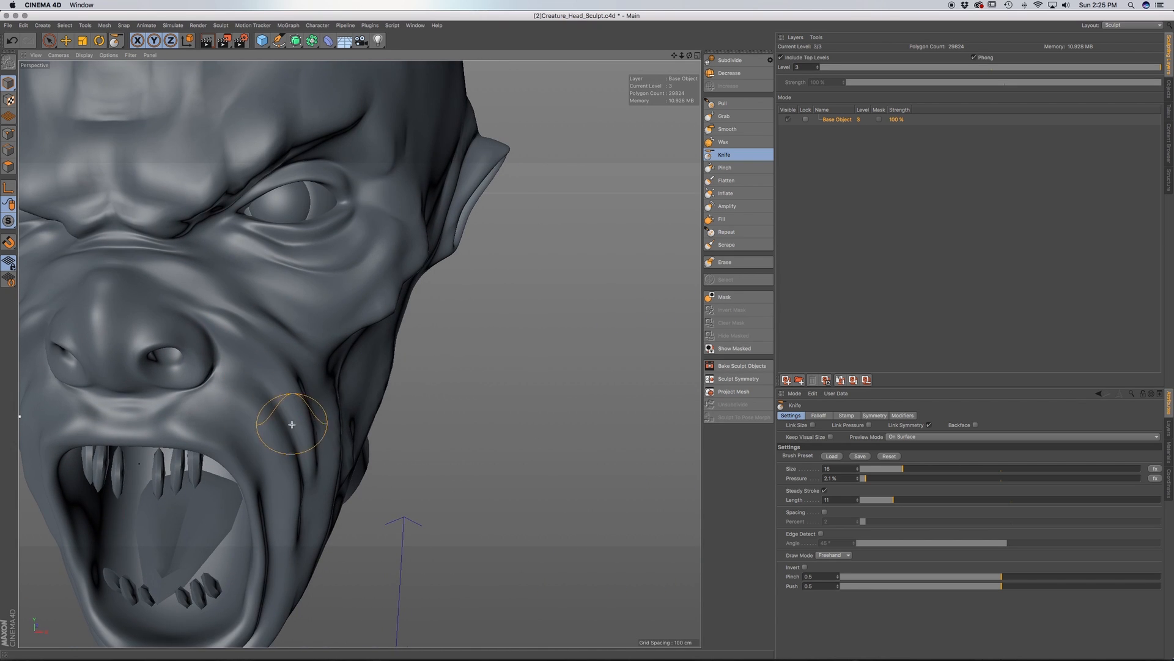
alt+drag(293, 424, 294, 338)
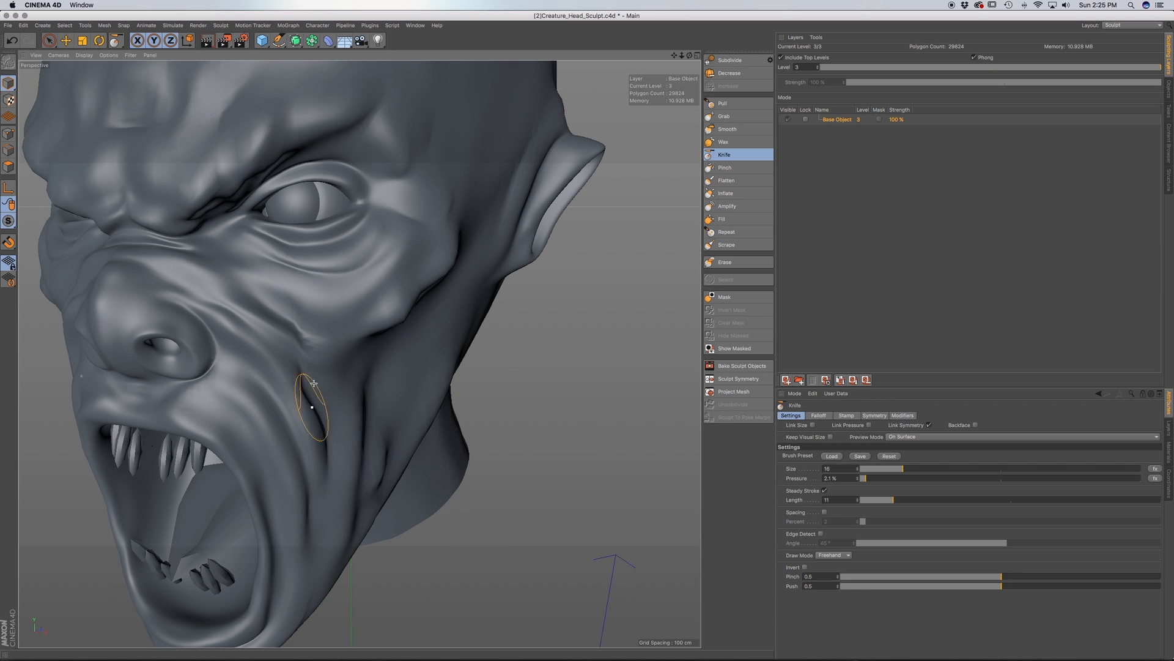
drag(237, 361, 265, 347)
alt+middle_drag(293, 385, 251, 245)
alt+drag(249, 332, 226, 338)
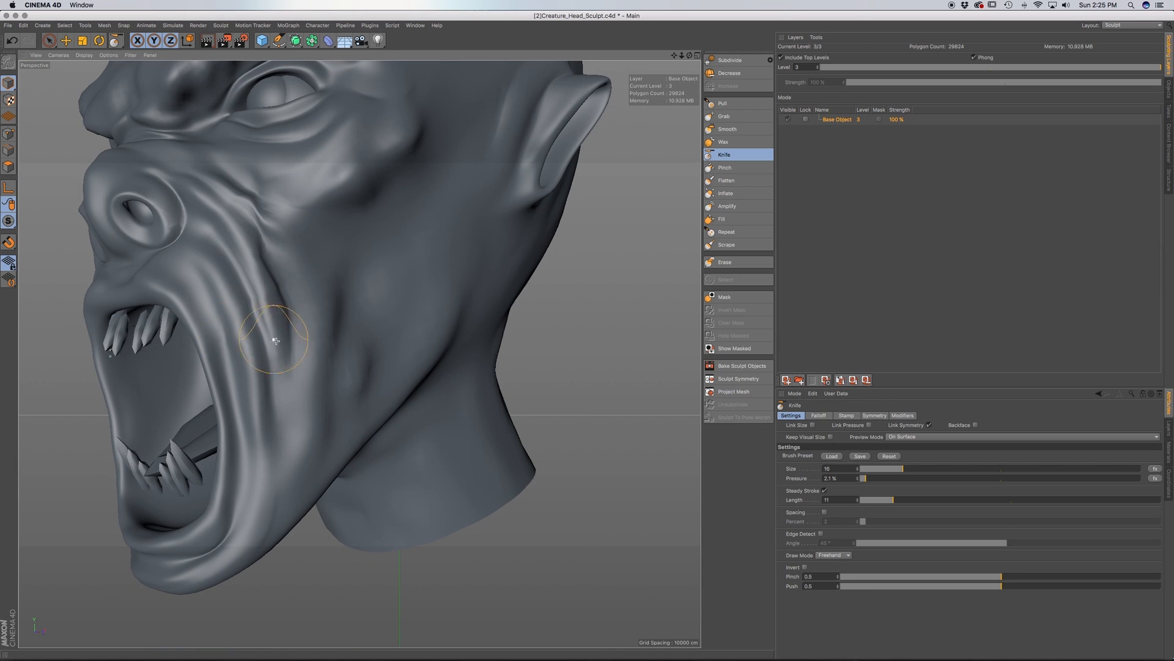
Deepen the long folds running down the cheek behind the mouth corner with the Knife brush
drag(304, 268, 259, 419)
alt+drag(312, 296, 303, 364)
alt+drag(299, 275, 359, 189)
alt+middle_drag(306, 264, 262, 222)
mouse_move(287, 253)
alt+mouse_down()
mouse_move(239, 279)
mouse_move(214, 321)
alt+mouse_up()
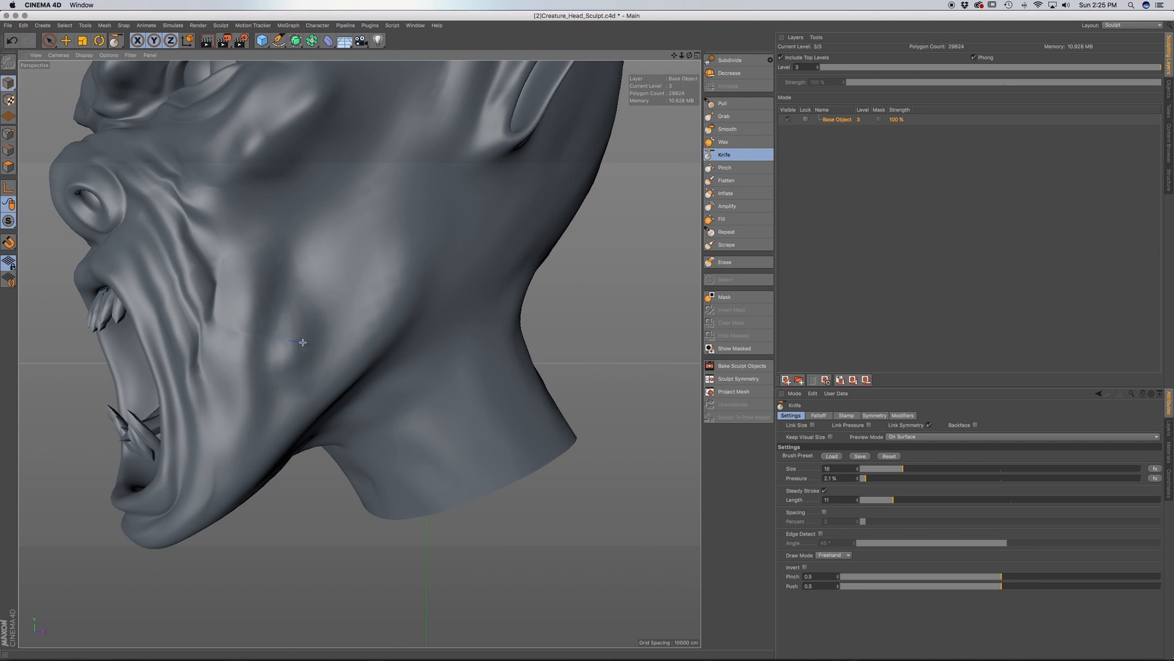
alt+drag(257, 294, 279, 330)
alt+drag(265, 288, 360, 355)
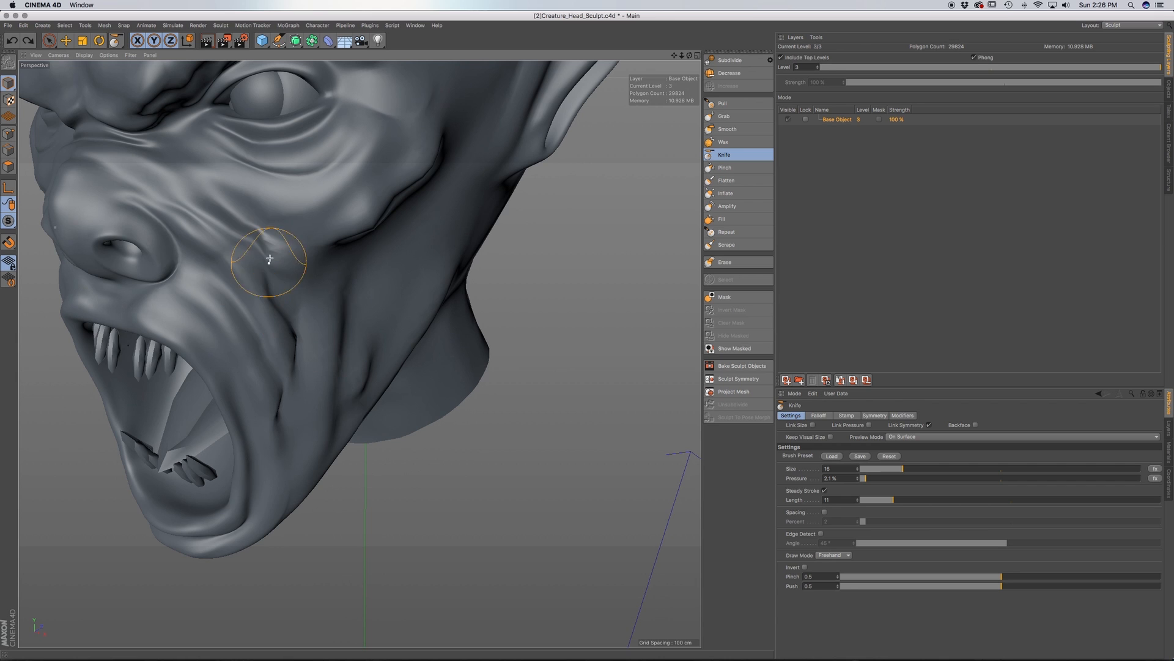
alt+drag(316, 185, 324, 197)
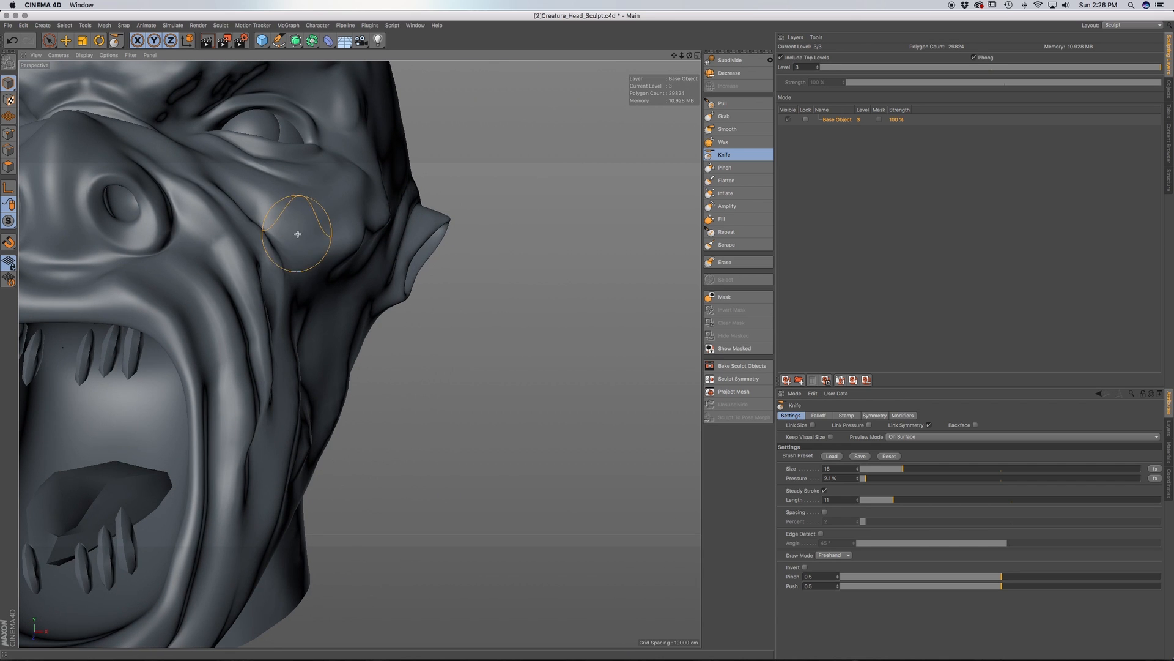
Soften the cheek folds and forehead wrinkles with the Smooth brush at size 21 and pressure 9.1%
scroll(254, 262, down, 6)
alt+drag(248, 265, 220, 302)
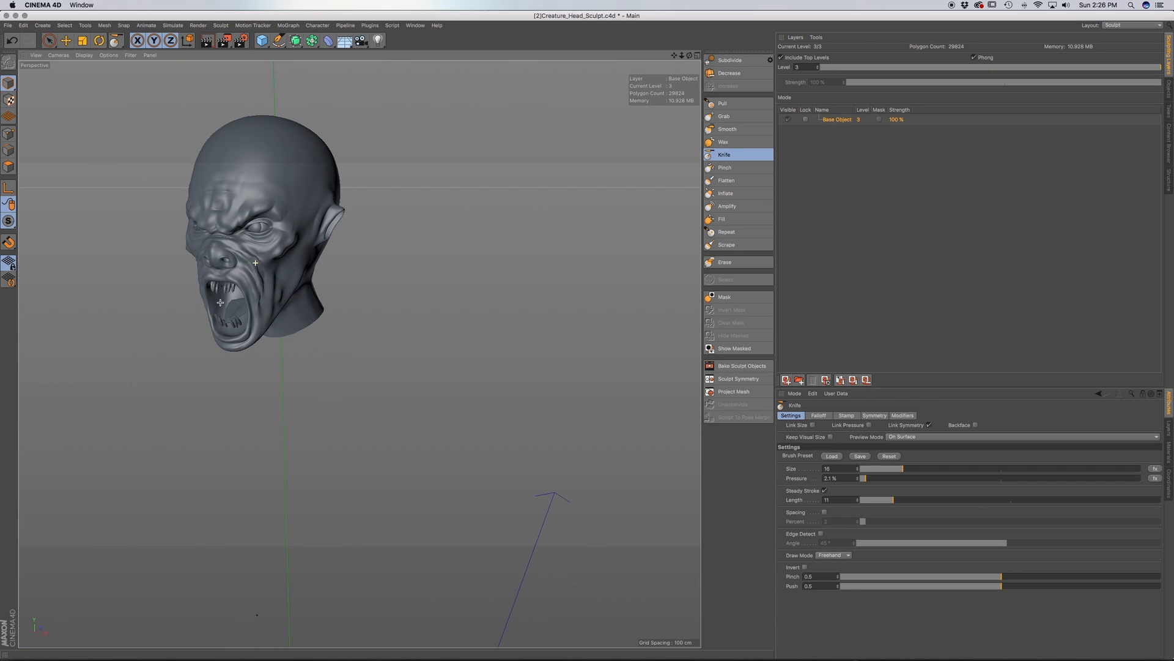
scroll(214, 244, up, 8)
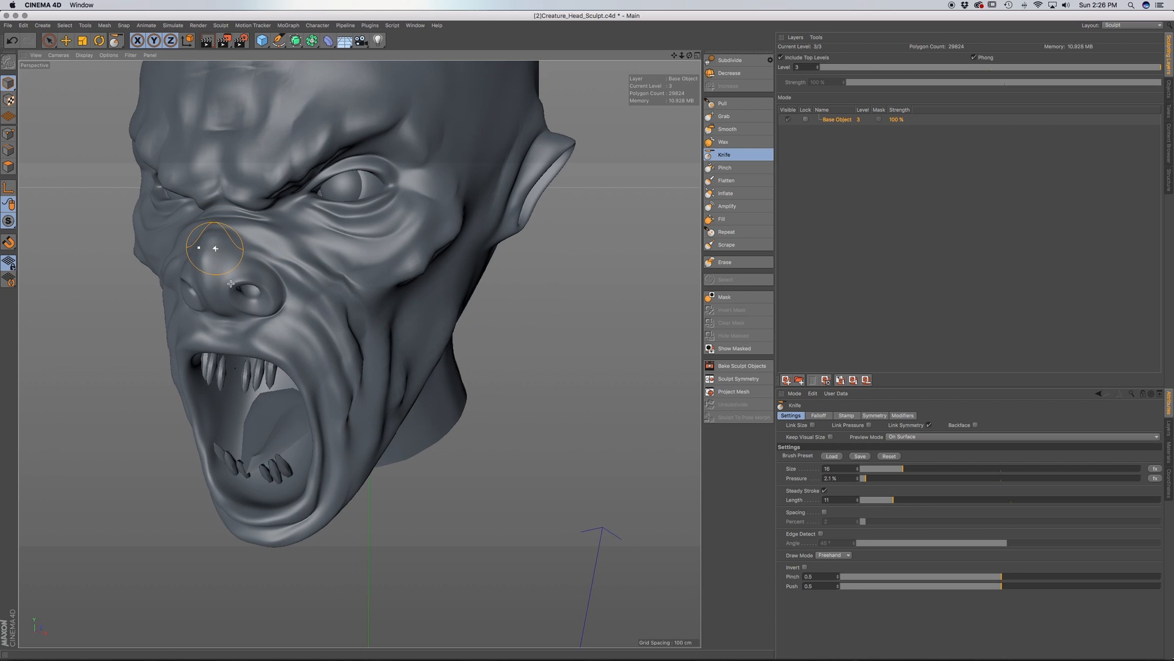
alt+drag(303, 292, 361, 285)
click(747, 131)
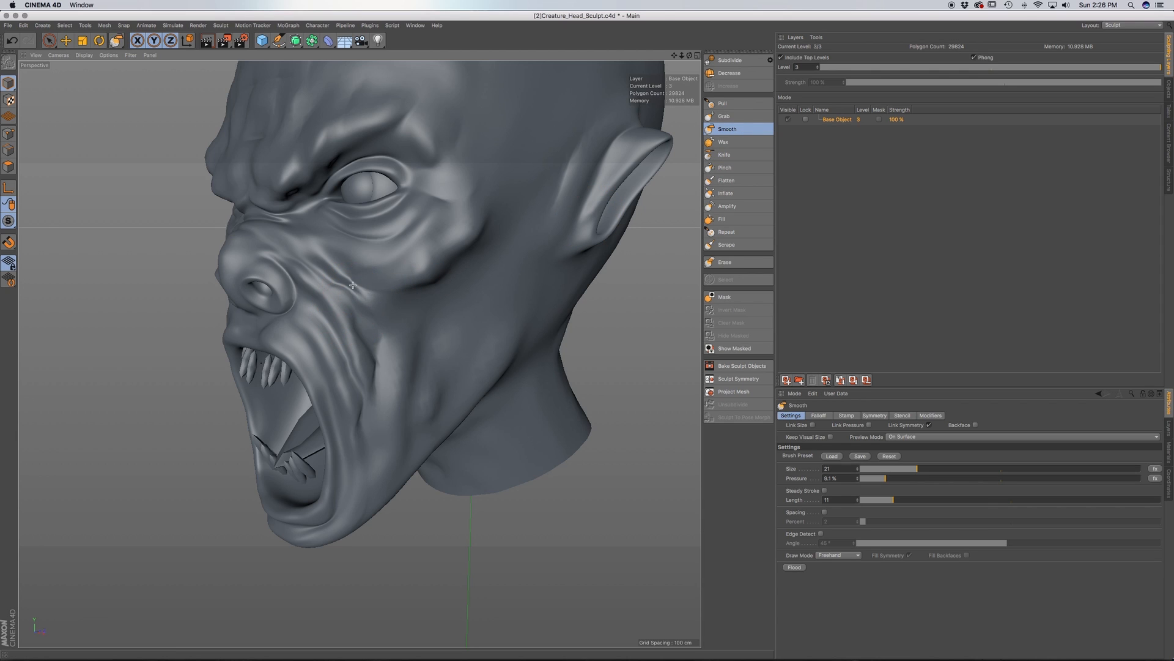
mouse_move(358, 293)
alt+mouse_down()
mouse_move(377, 291)
mouse_move(261, 213)
alt+mouse_up()
mouse_move(281, 135)
alt+mouse_down()
mouse_move(293, 278)
mouse_move(316, 328)
alt+mouse_up()
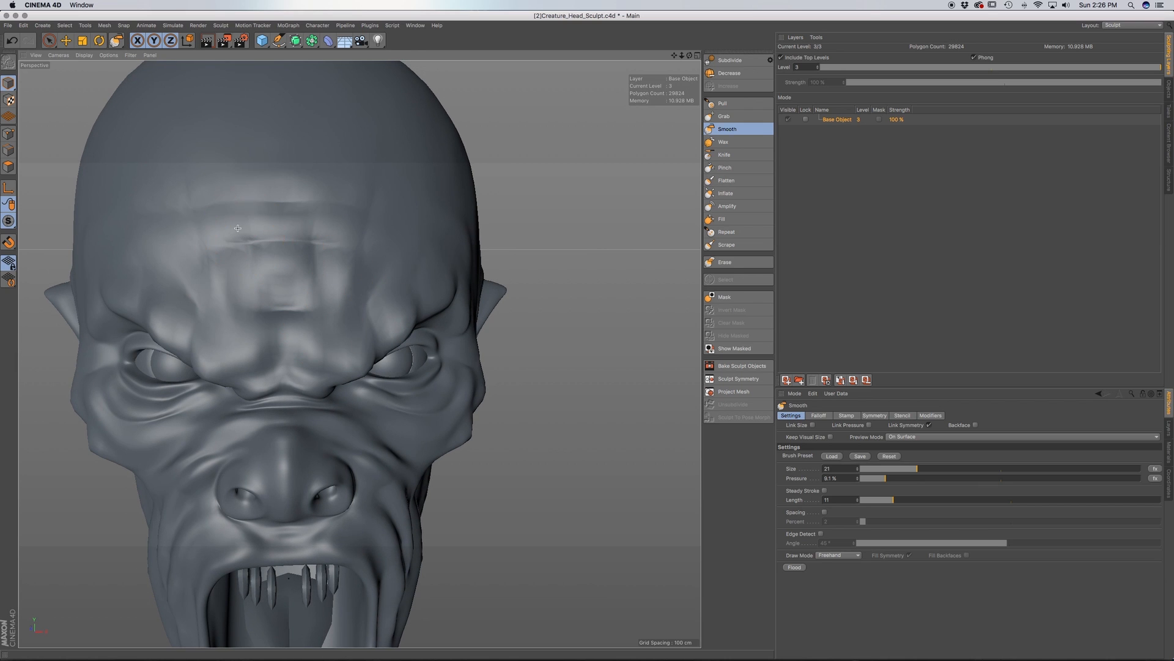
mouse_move(293, 212)
alt+mouse_down()
mouse_move(347, 307)
mouse_move(336, 285)
alt+mouse_up()
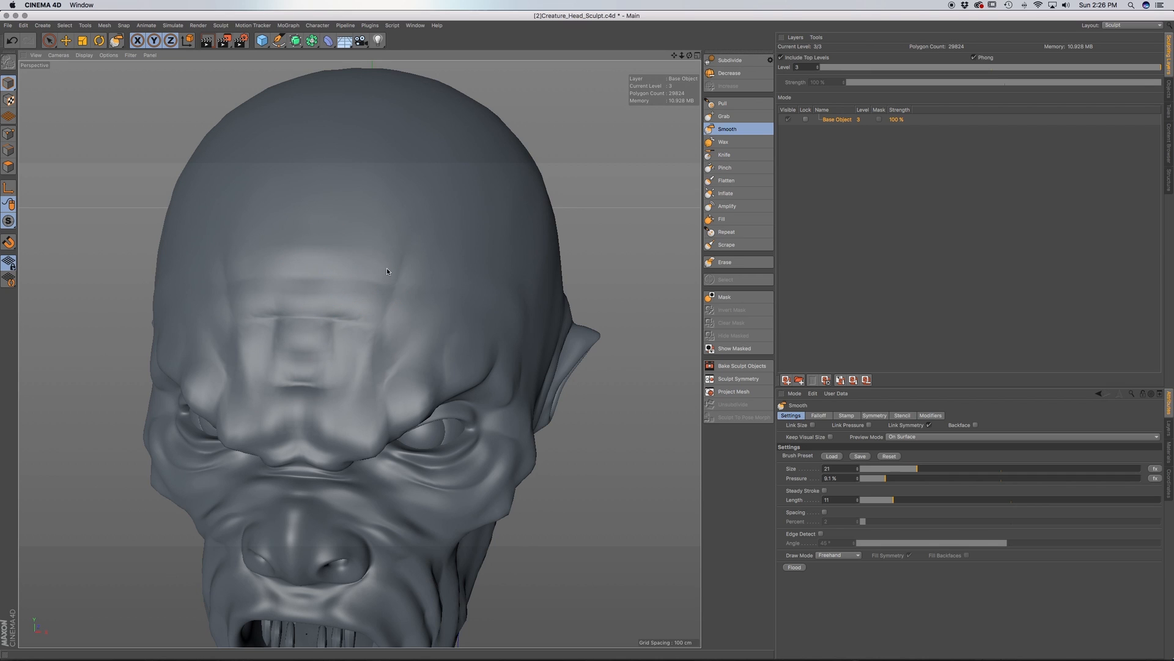
Smooth the temple, the area above the brow and the remaining rough forehead wrinkles
mouse_move(440, 309)
alt+mouse_down()
mouse_move(394, 301)
mouse_move(398, 276)
mouse_move(351, 250)
alt+mouse_up()
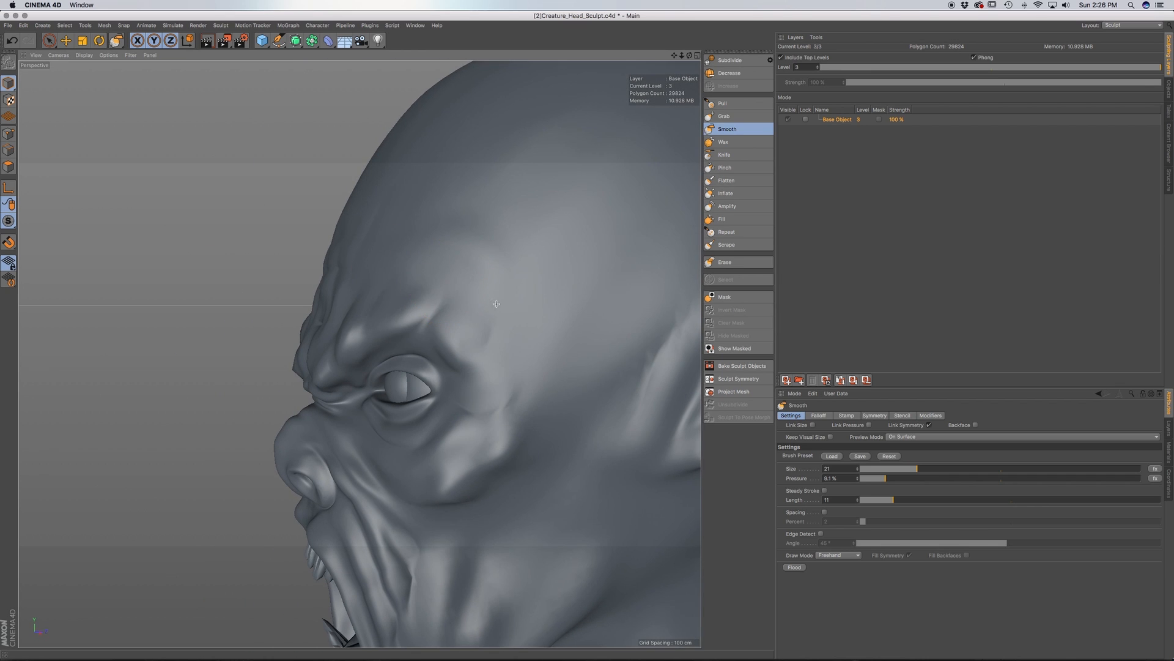
alt+drag(499, 322, 422, 483)
mouse_move(333, 397)
alt+mouse_down()
mouse_move(408, 419)
mouse_move(401, 429)
alt+mouse_up()
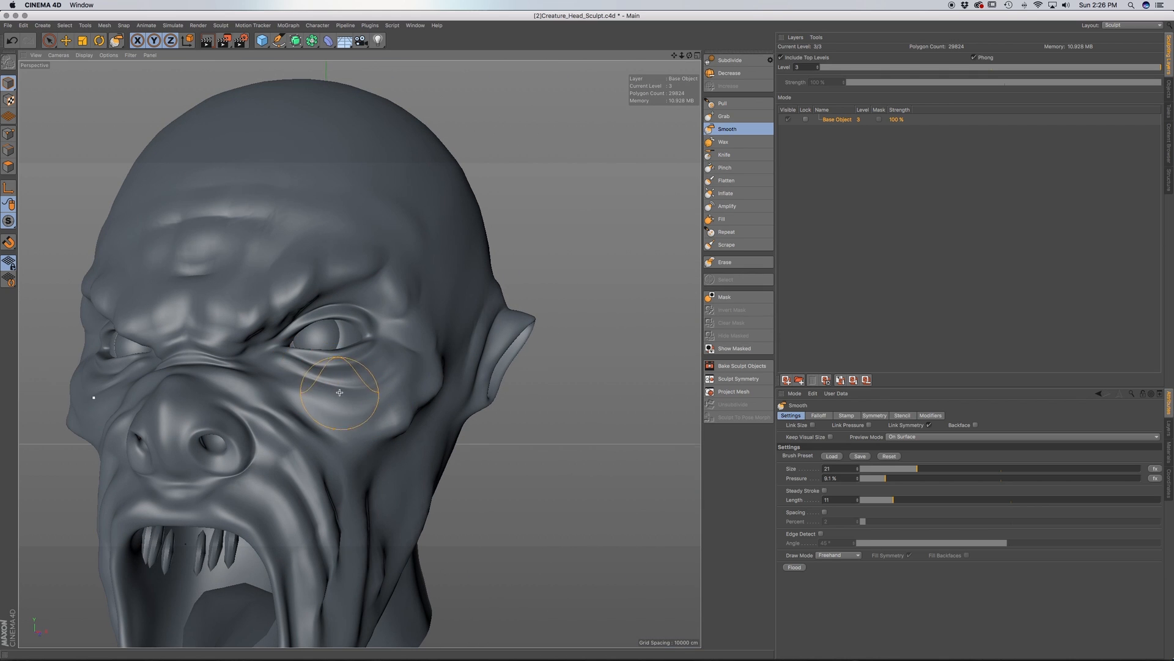
alt+drag(339, 392, 298, 392)
alt+middle_drag(298, 277, 359, 353)
mouse_move(309, 369)
mouse_down()
mouse_move(302, 315)
mouse_move(330, 287)
mouse_move(328, 325)
mouse_move(387, 344)
mouse_up()
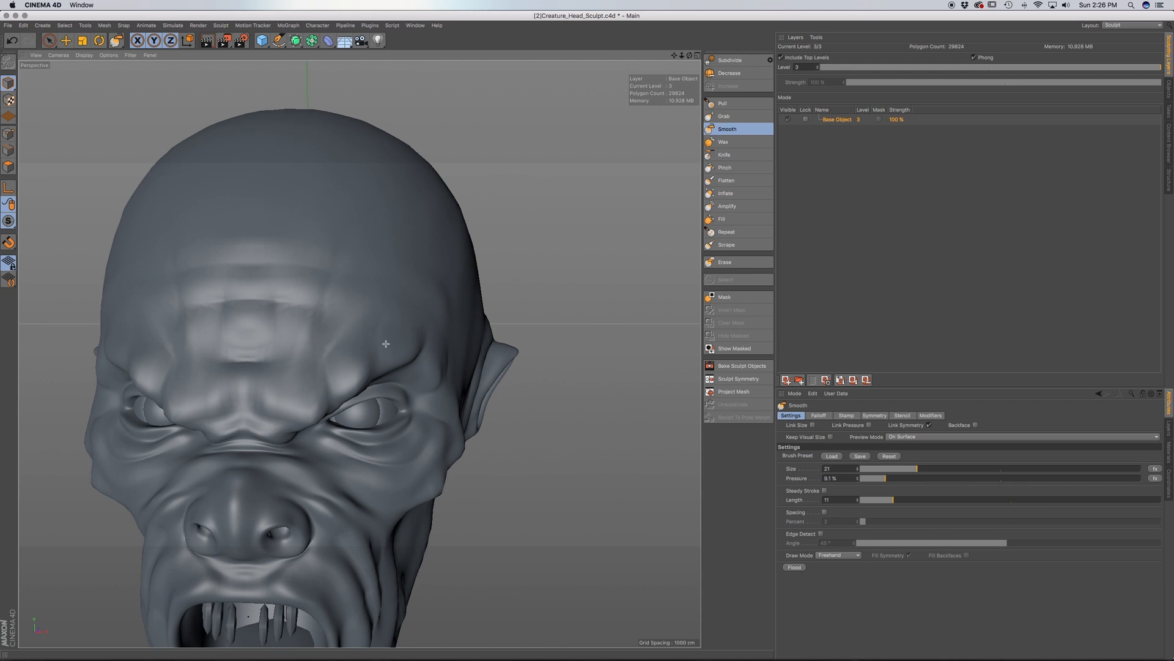
Smooth the folds beside the open mouth and along the lower lip corner
alt+middle_drag(309, 326, 315, 230)
alt+middle_drag(364, 529, 359, 355)
mouse_move(318, 355)
alt+mouse_down()
mouse_move(263, 354)
mouse_move(322, 354)
alt+mouse_up()
alt+middle_drag(335, 402, 297, 367)
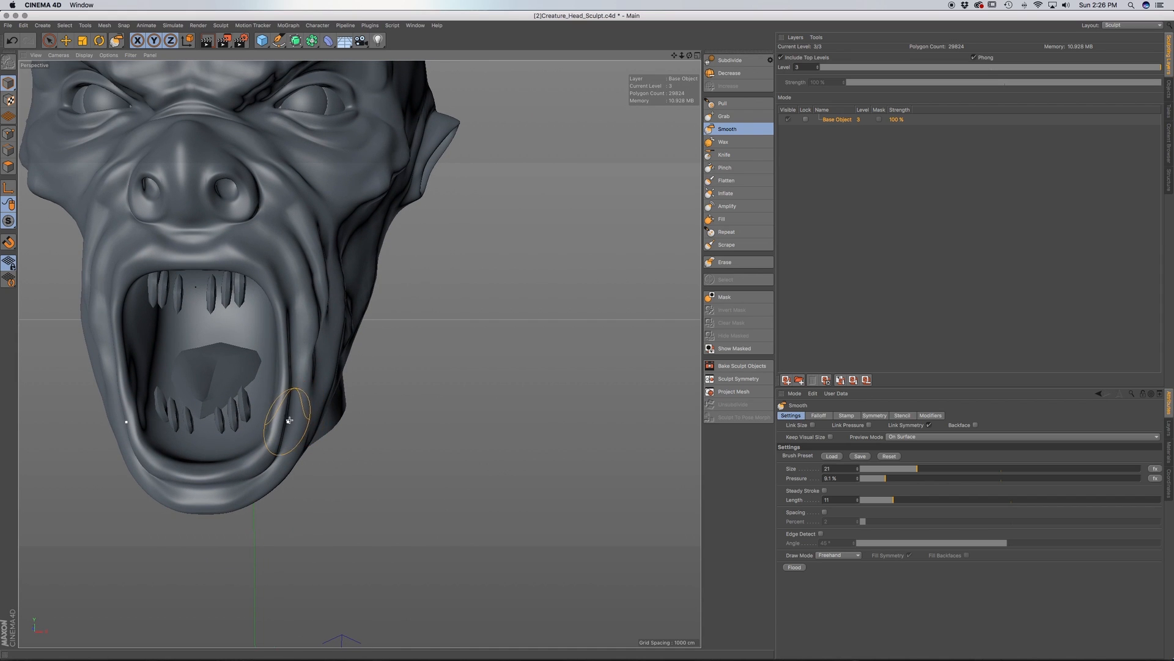
Carve creases across the chin and below the lower lip with the Knife brush
click(725, 117)
click(728, 103)
alt+drag(264, 467, 227, 486)
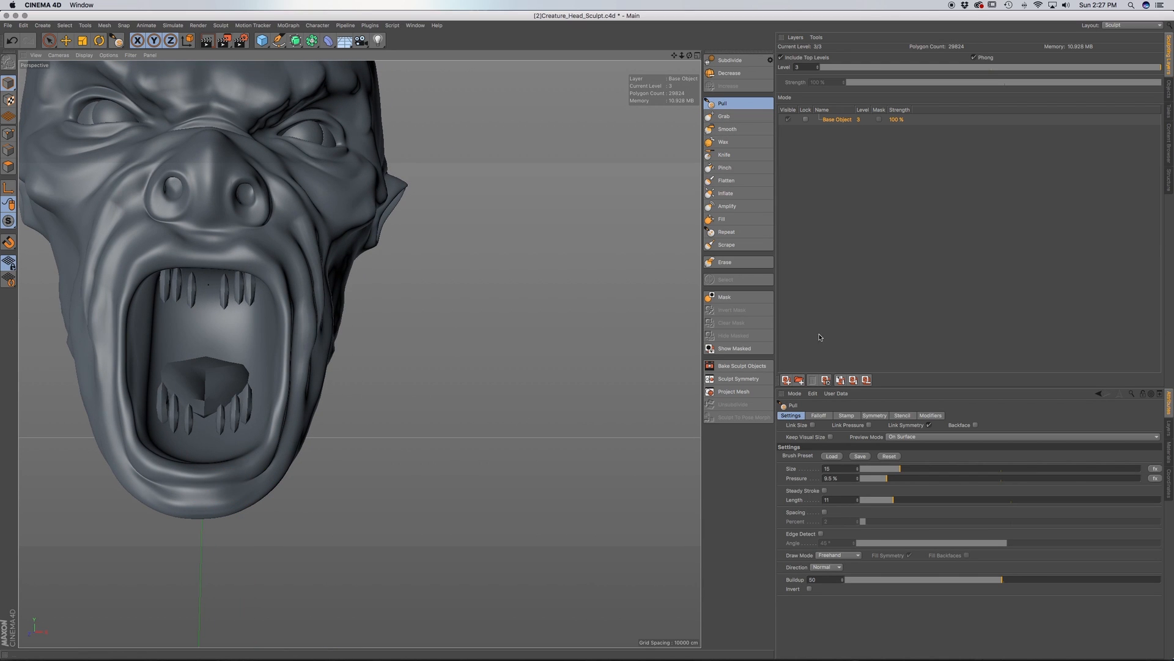
click(724, 154)
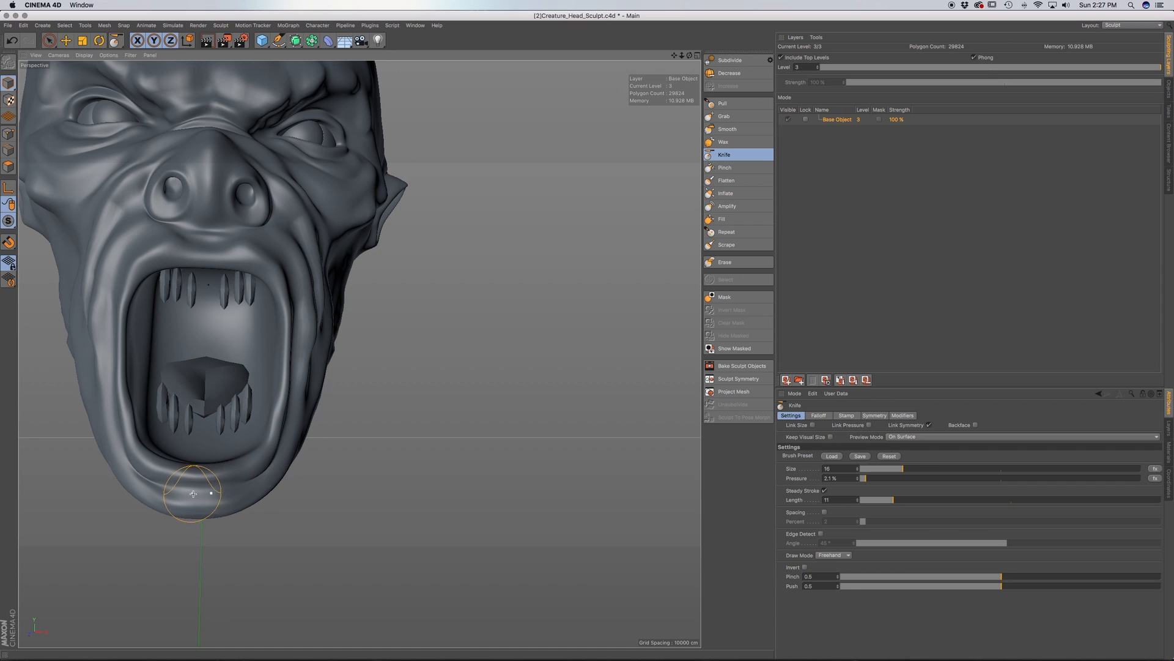
alt+drag(230, 505, 200, 506)
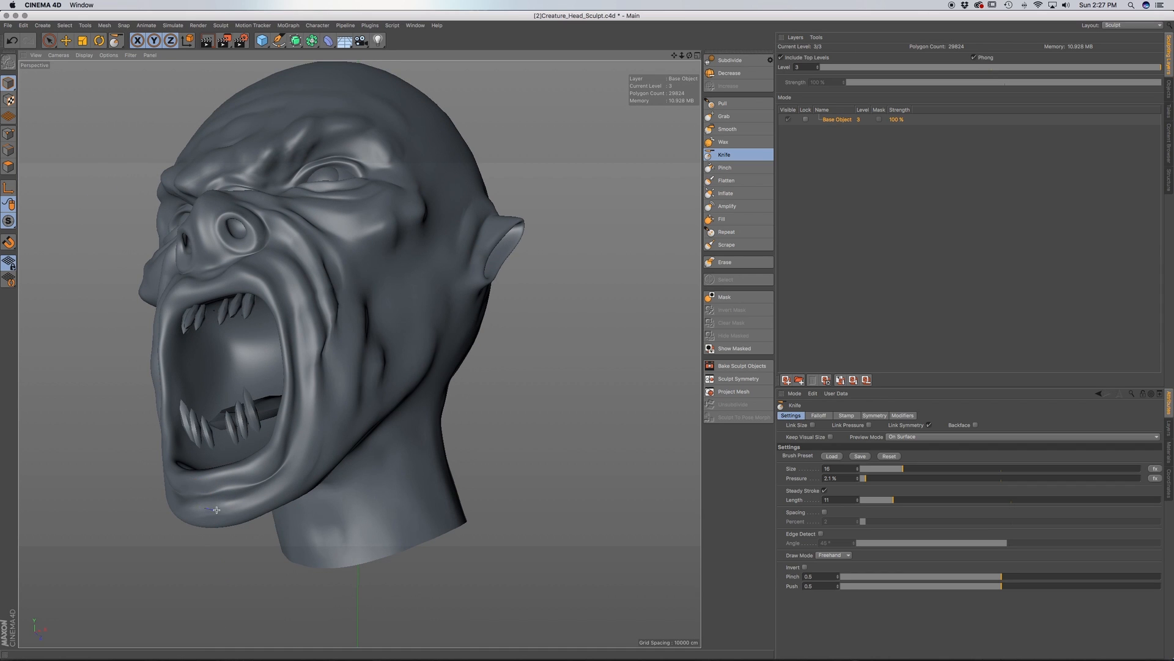
drag(254, 505, 282, 485)
alt+drag(329, 453, 405, 461)
mouse_move(237, 476)
mouse_down()
mouse_move(168, 473)
mouse_move(194, 495)
mouse_up()
Examine the face, cheek folds and open mouth from several angles and up close
alt+middle_drag(368, 323, 344, 384)
mouse_move(308, 431)
alt+mouse_down()
mouse_move(288, 475)
mouse_move(240, 389)
alt+mouse_up()
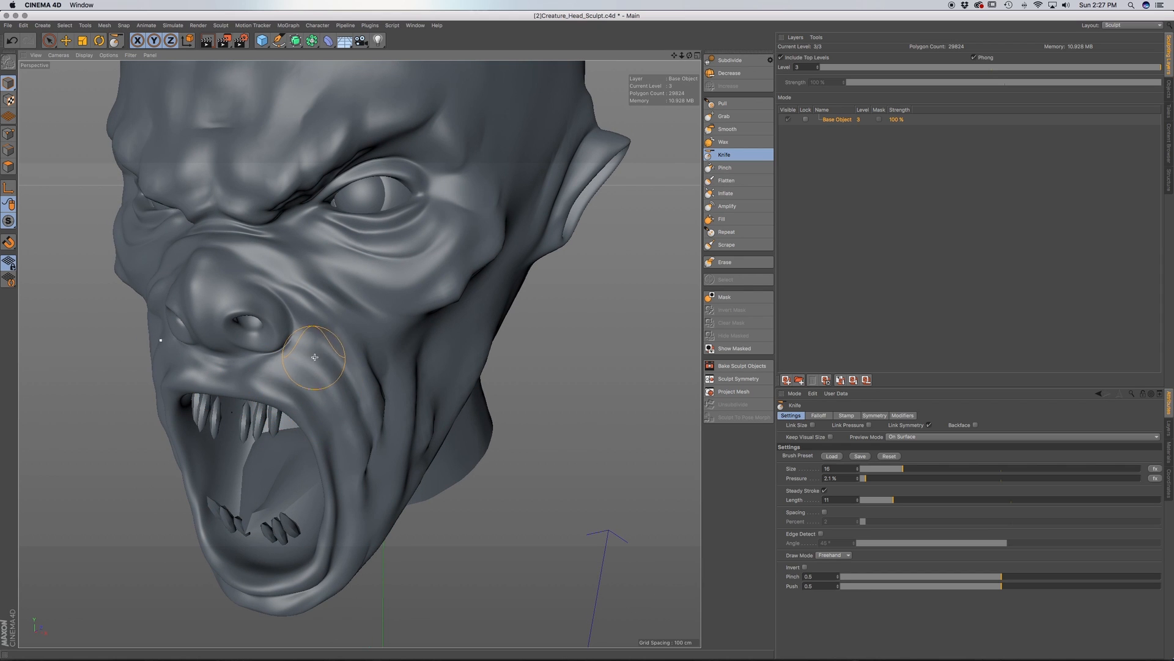
mouse_move(370, 359)
alt+mouse_down()
mouse_move(318, 325)
mouse_move(338, 326)
mouse_move(340, 354)
alt+mouse_up()
alt+drag(346, 400, 334, 390)
alt+middle_drag(335, 391, 317, 413)
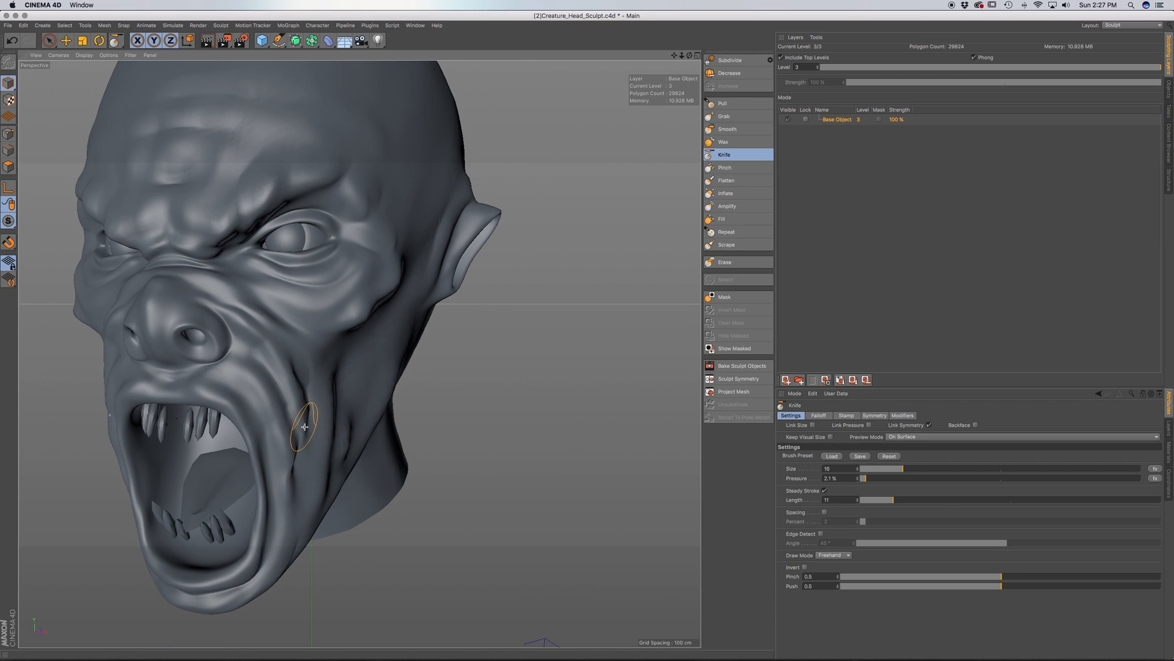
alt+right_drag(305, 419, 341, 412)
mouse_move(317, 415)
alt+mouse_down()
mouse_move(273, 411)
mouse_move(294, 378)
alt+mouse_up()
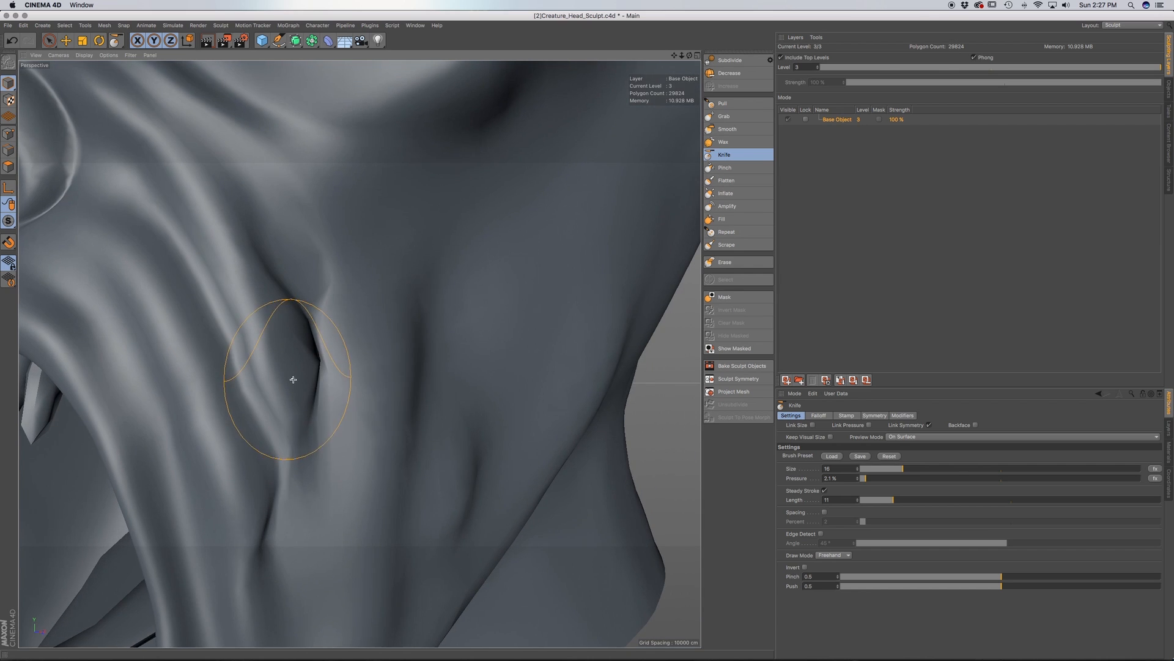
alt+right_drag(294, 377, 257, 378)
alt+middle_drag(292, 368, 310, 410)
mouse_move(317, 386)
alt+mouse_down()
mouse_move(353, 406)
mouse_move(293, 353)
alt+mouse_up()
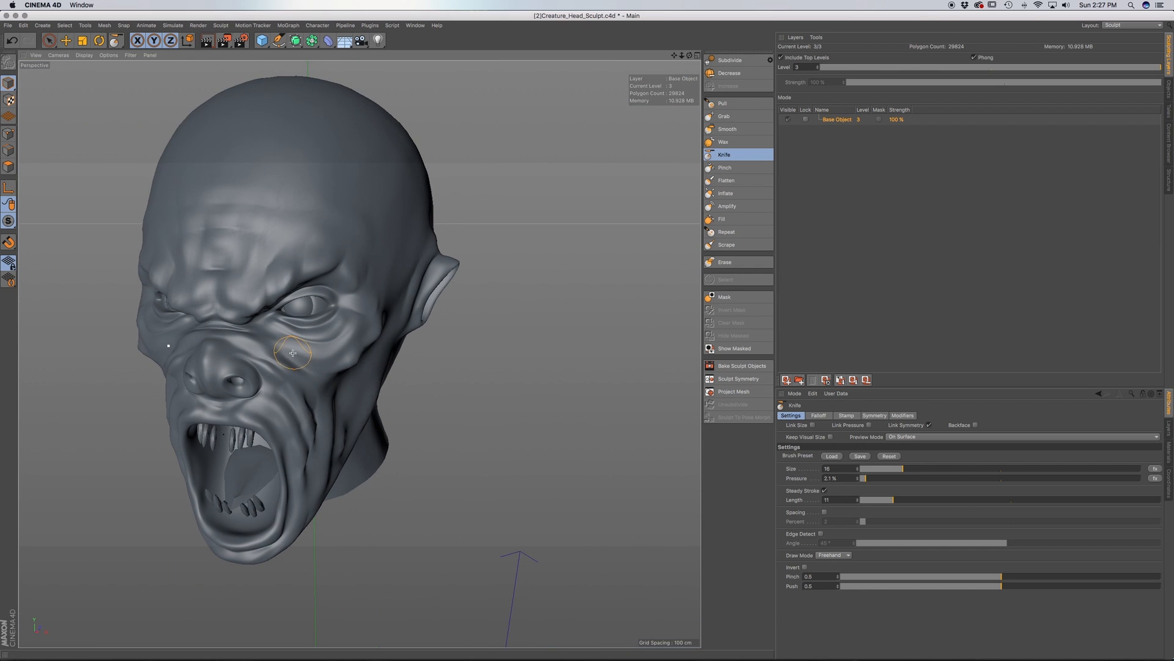
Soften the deep cheek creases beside the open mouth with the Smooth brush at size 21
scroll(316, 412, up, 8)
mouse_move(302, 413)
alt+mouse_down()
mouse_move(228, 390)
mouse_move(290, 404)
alt+mouse_up()
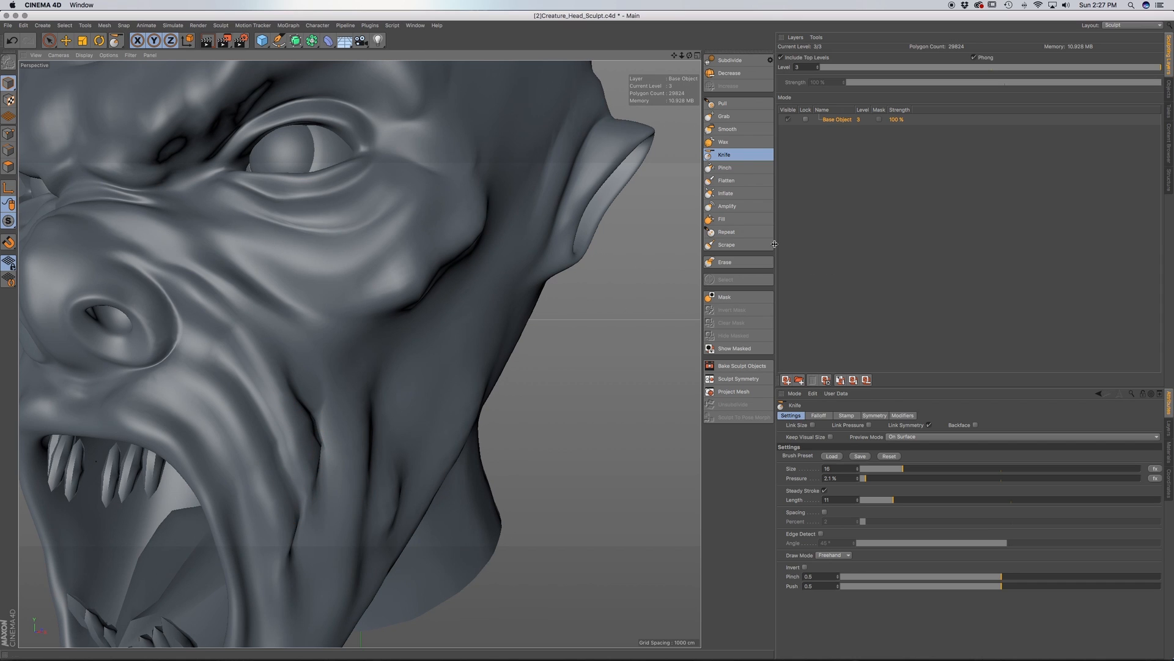
click(727, 128)
drag(319, 441, 328, 463)
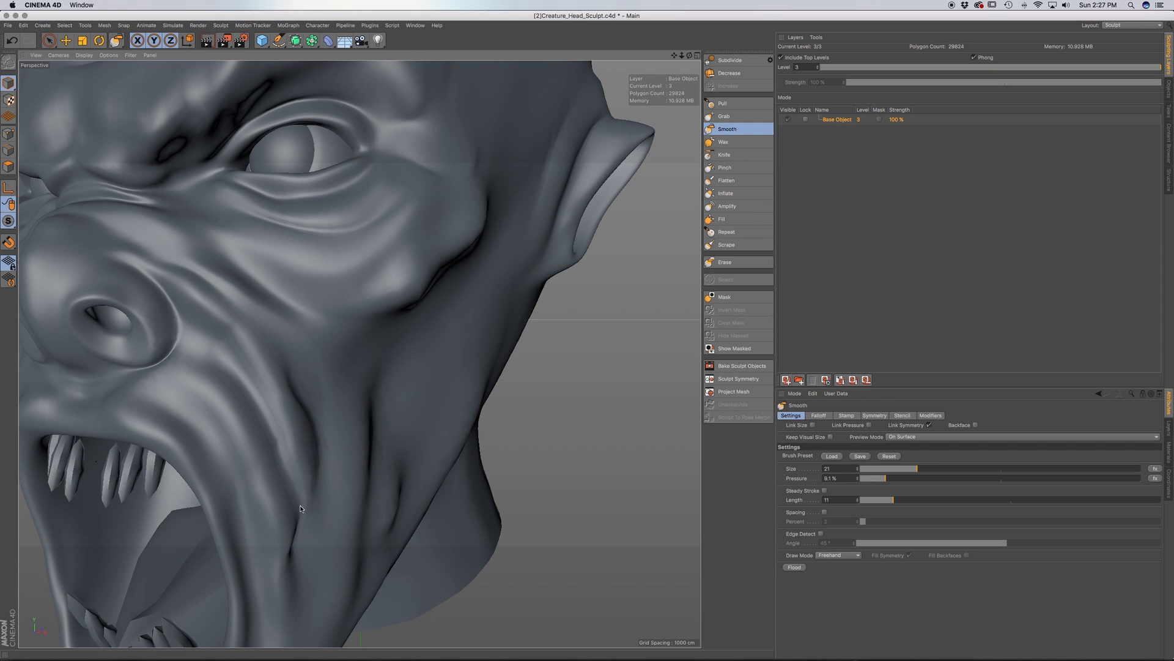
alt+drag(294, 558, 311, 481)
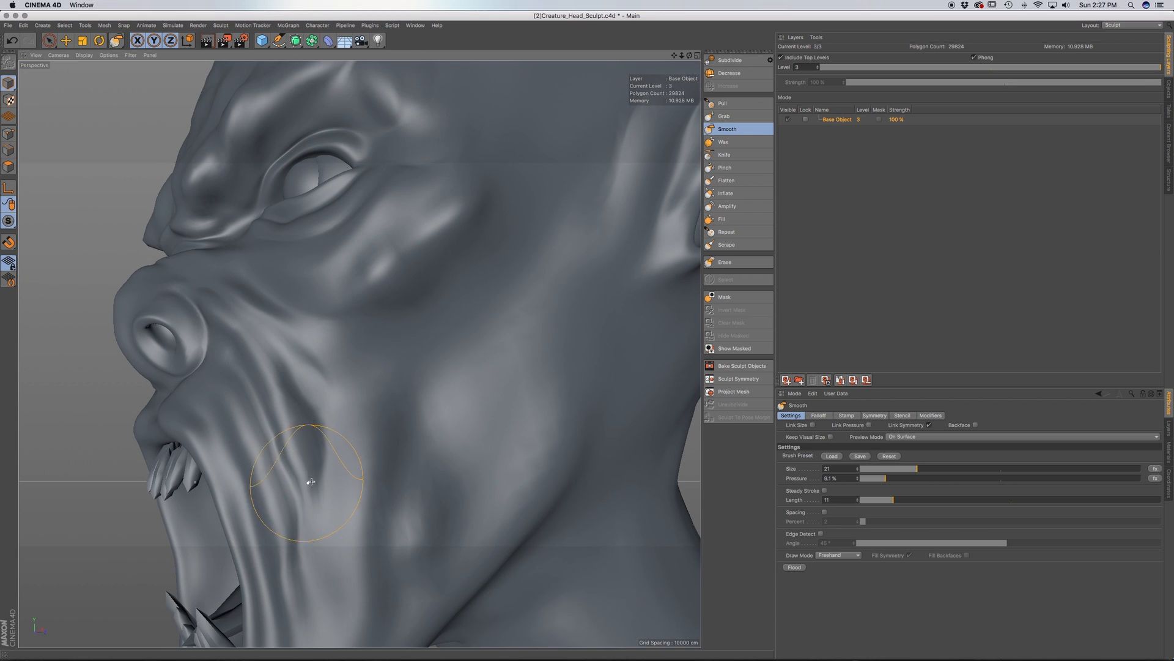
mouse_move(319, 407)
alt+mouse_down()
mouse_move(328, 433)
mouse_move(359, 351)
mouse_move(342, 452)
mouse_move(359, 349)
alt+mouse_up()
drag(308, 446, 333, 477)
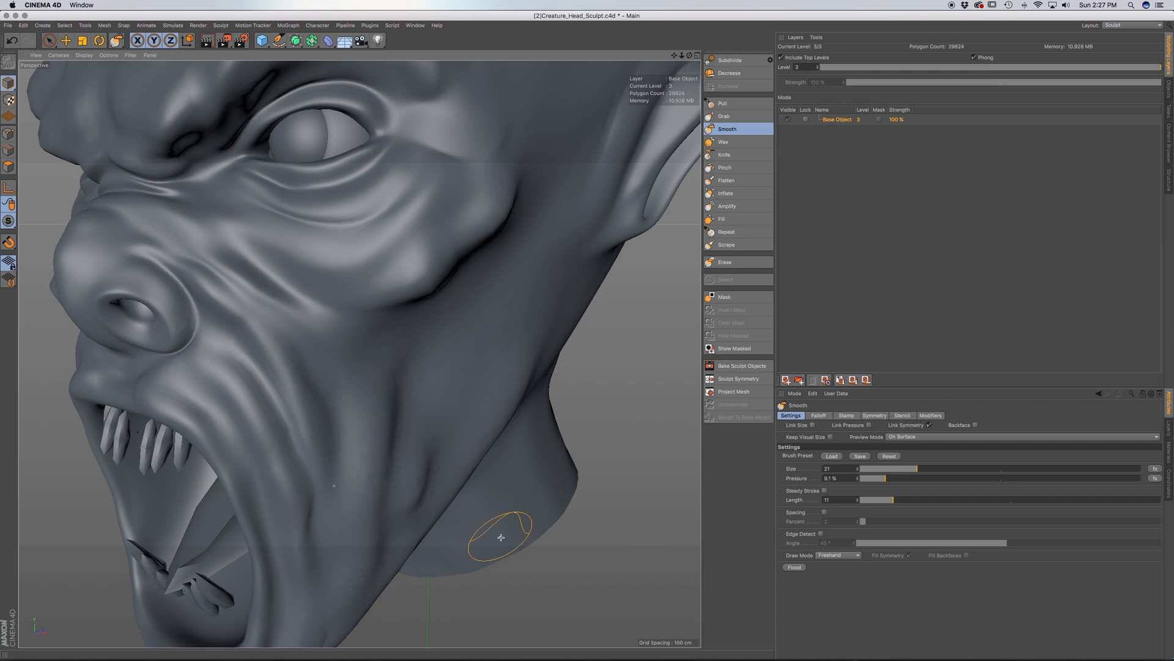
mouse_move(385, 441)
alt+mouse_down()
mouse_move(394, 478)
mouse_move(351, 448)
mouse_move(391, 442)
mouse_move(416, 415)
alt+mouse_up()
Reshape the nostril opening and its rim with the Grab brush at size 15
click(737, 116)
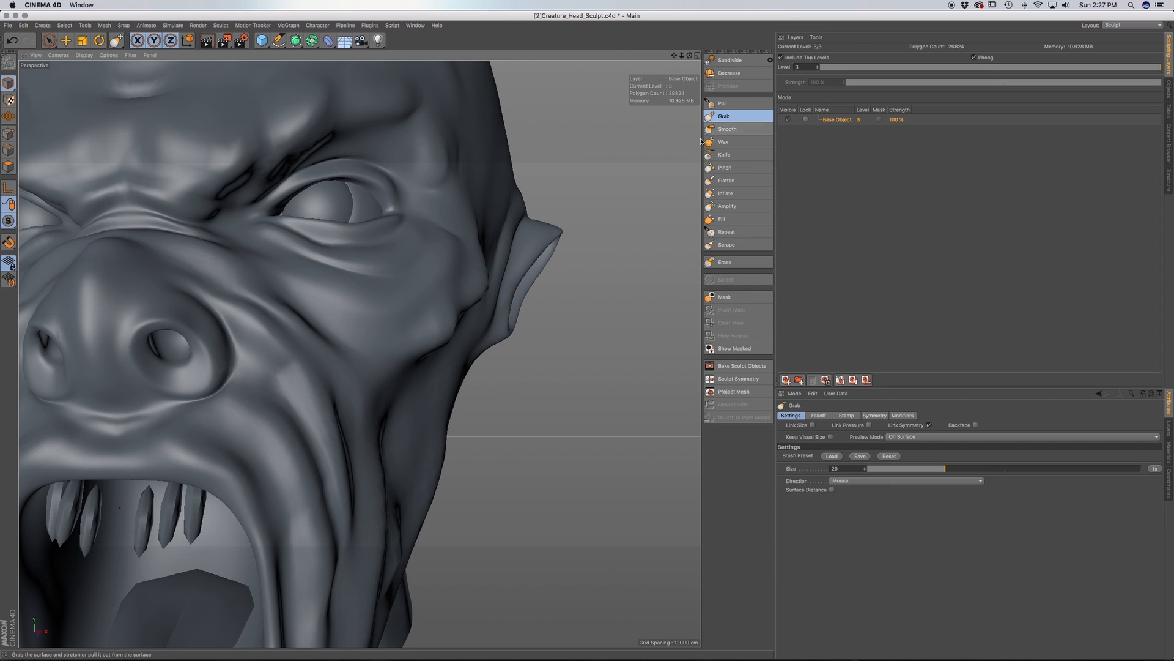
drag(945, 469, 919, 470)
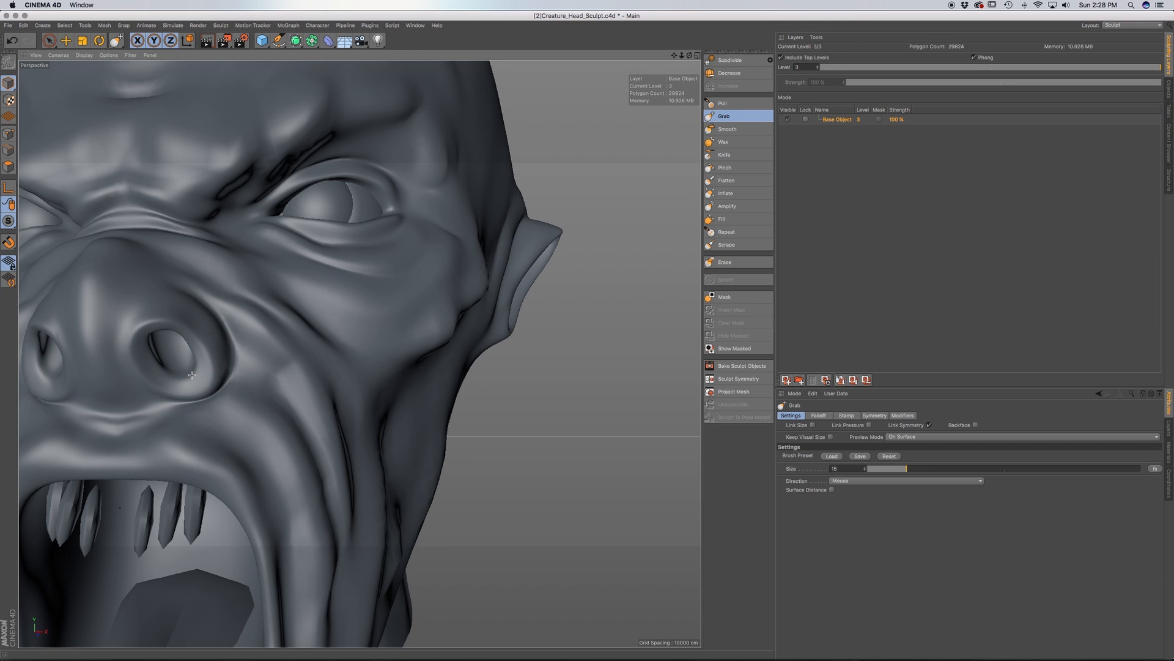
alt+drag(195, 359, 206, 363)
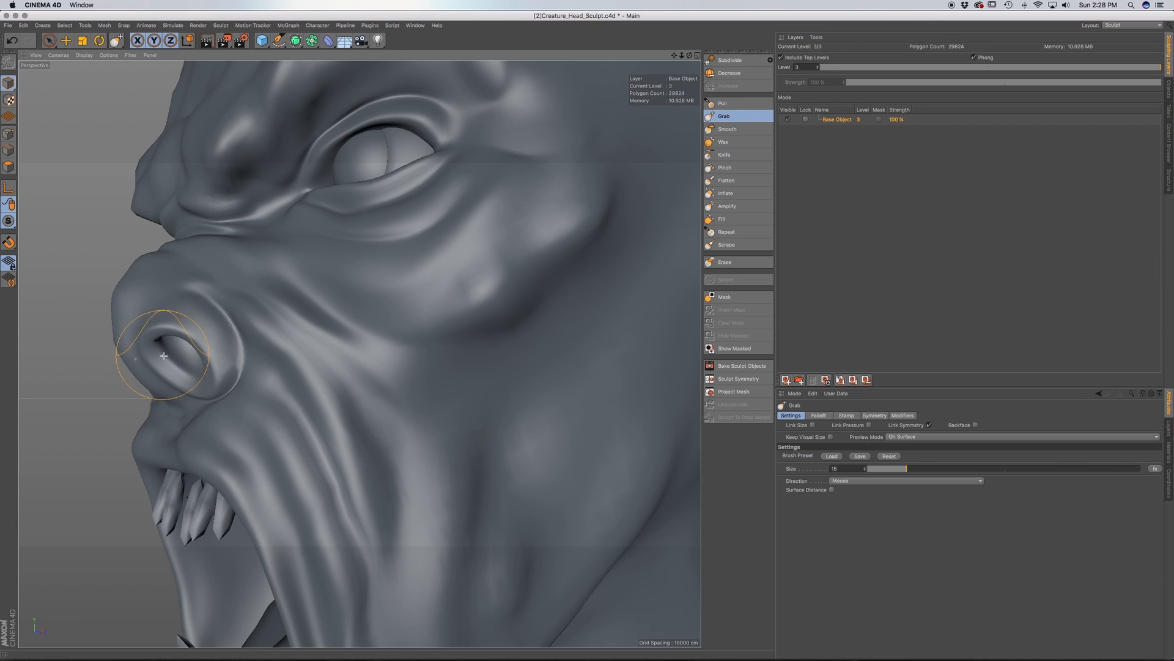
alt+drag(211, 379, 193, 370)
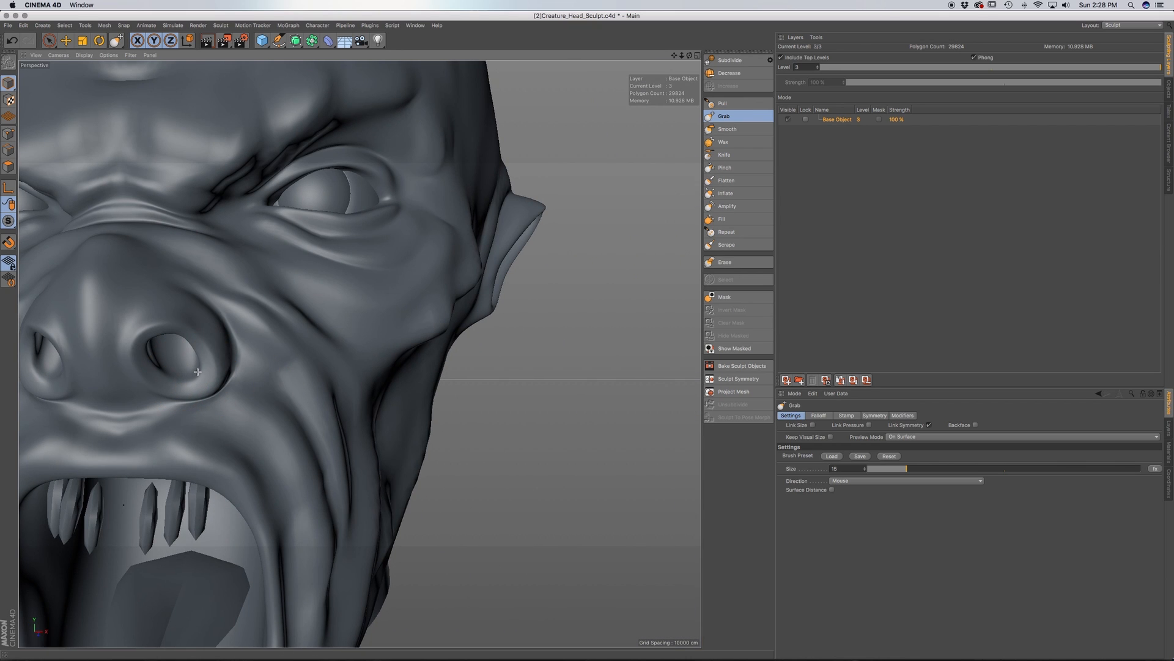
mouse_move(199, 365)
alt+mouse_down()
mouse_move(183, 332)
mouse_move(196, 336)
mouse_move(216, 389)
mouse_move(129, 394)
mouse_move(182, 332)
alt+mouse_up()
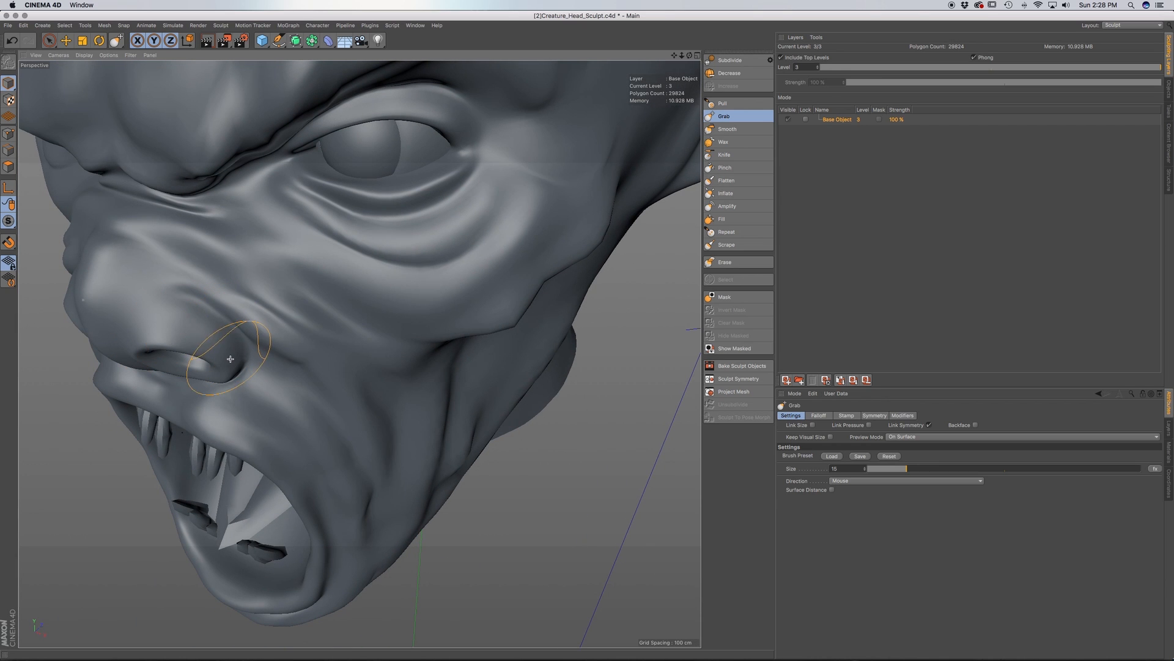
alt+drag(231, 367, 198, 366)
scroll(201, 355, down, 5)
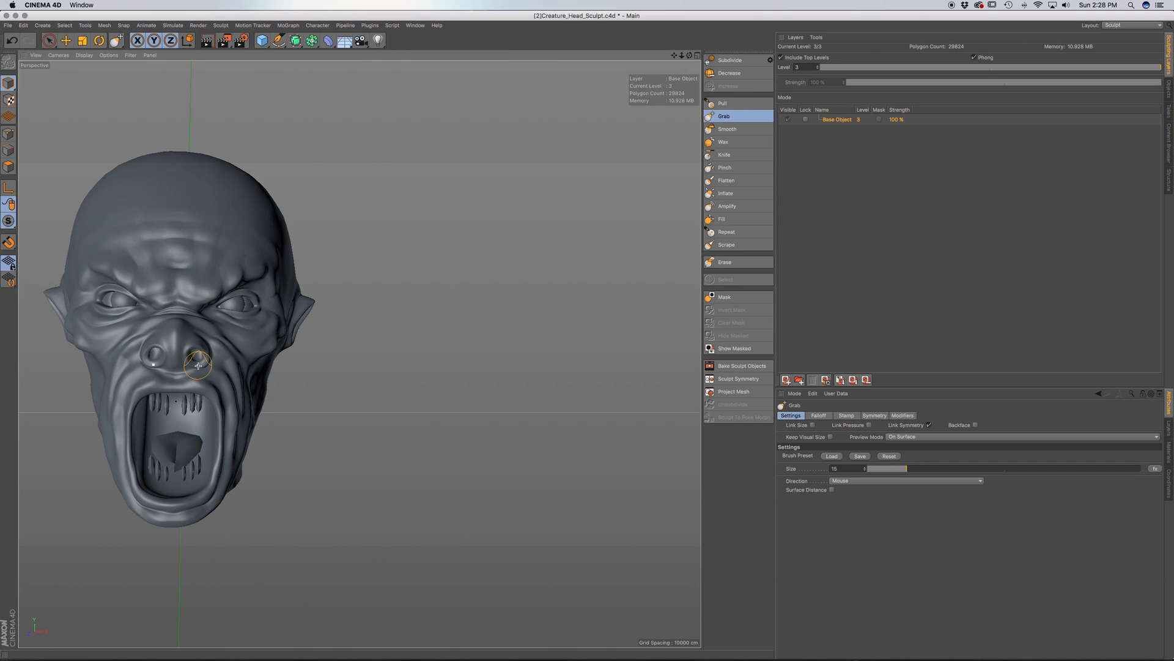
scroll(198, 366, up, 6)
scroll(164, 326, up, 3)
alt+drag(165, 326, 193, 343)
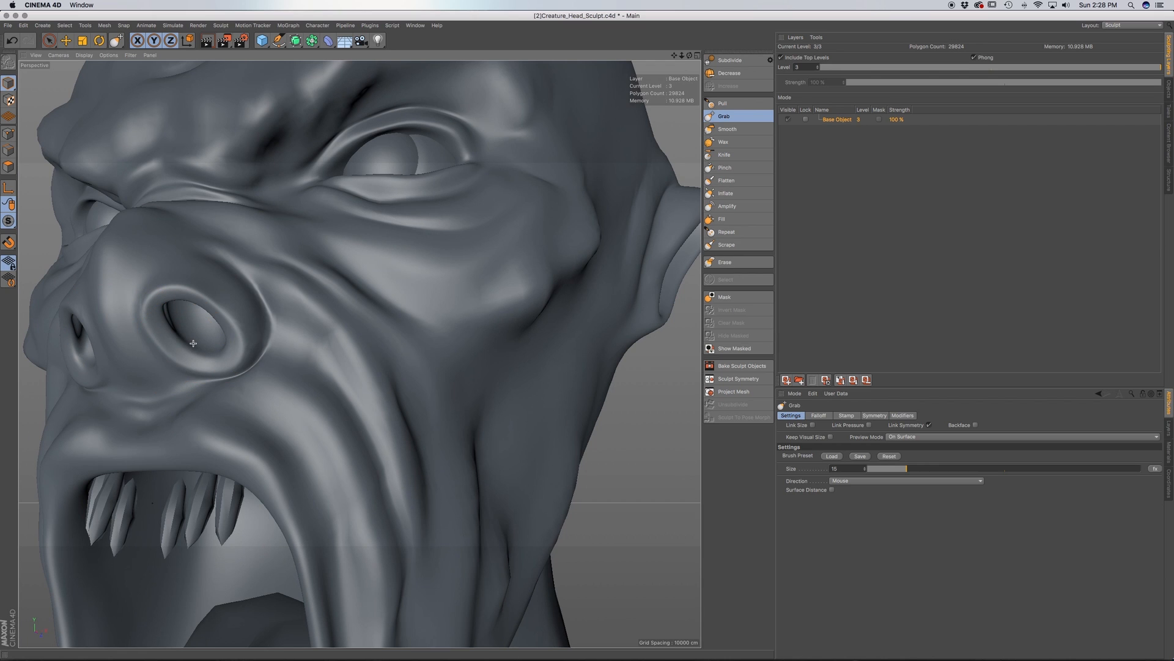
alt+drag(256, 340, 227, 342)
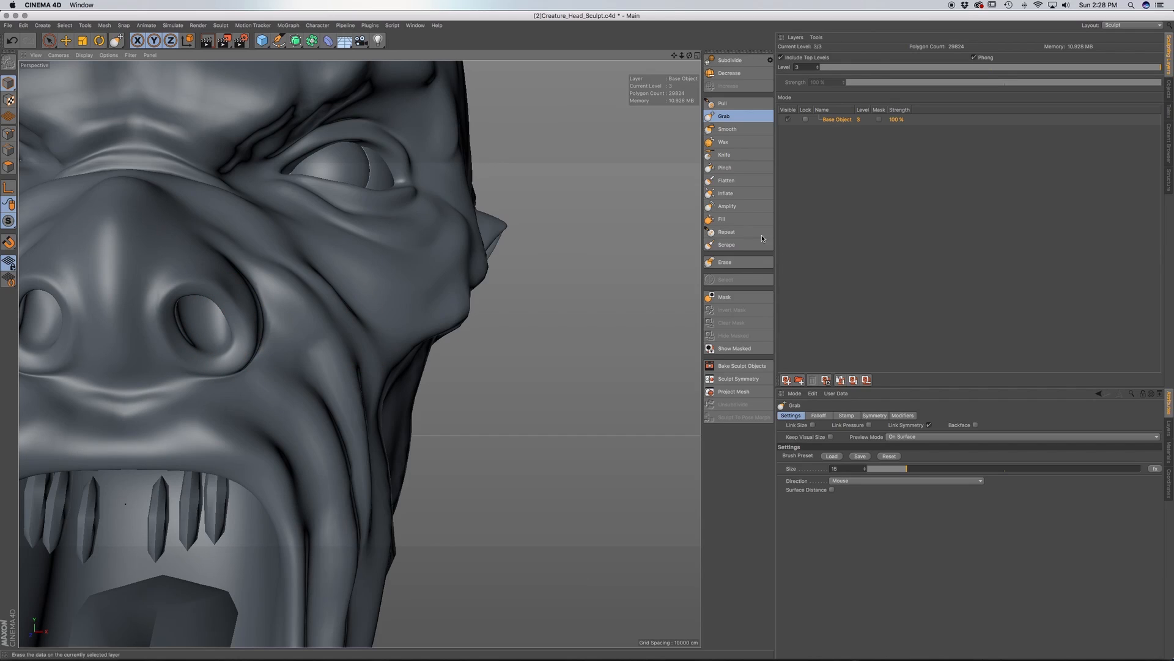
Deepen the inside of the nostrils with the Pull brush at size 8
click(725, 104)
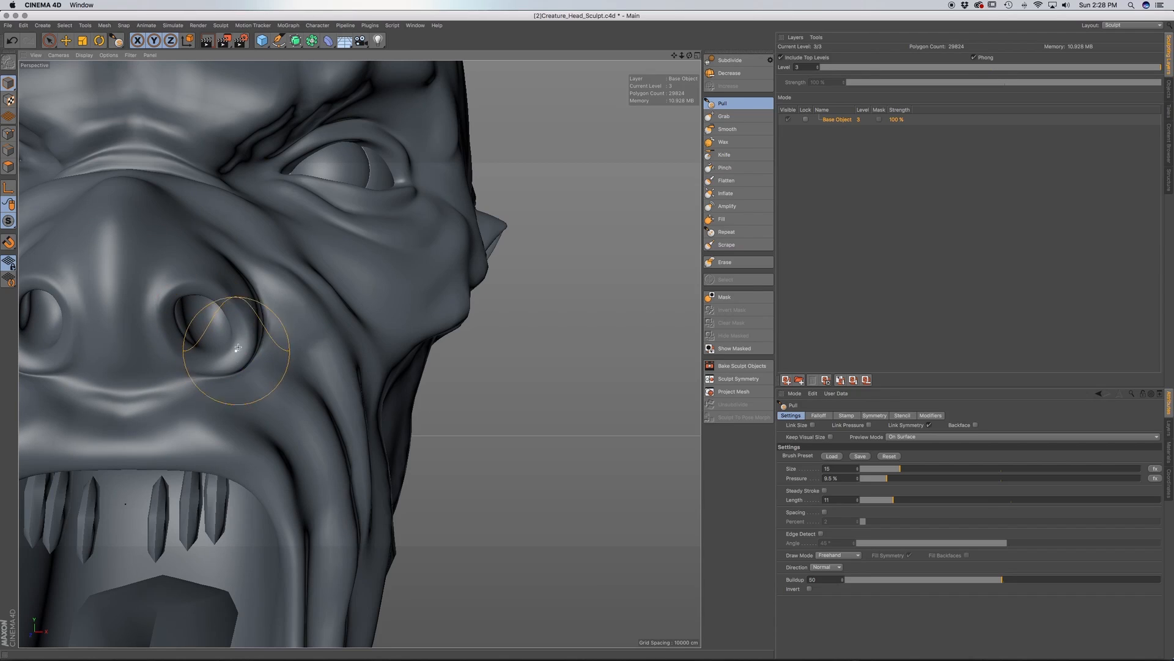
alt+drag(206, 333, 587, 379)
drag(877, 469, 881, 471)
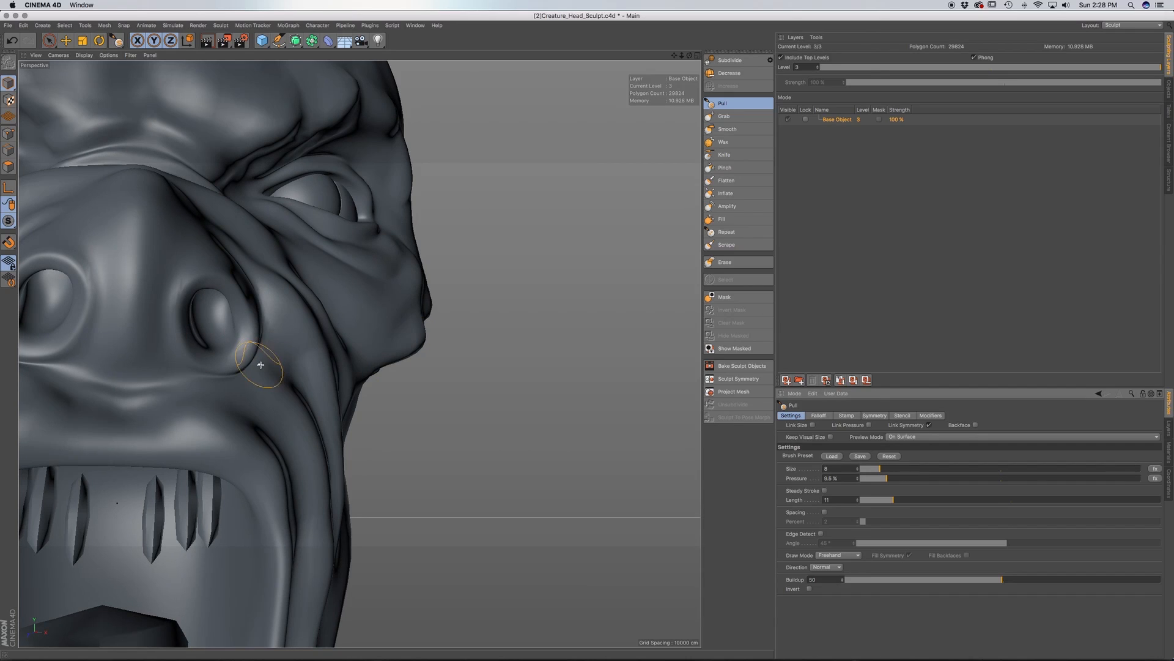
mouse_move(212, 329)
mouse_down()
mouse_move(212, 312)
mouse_move(227, 346)
mouse_move(184, 343)
mouse_move(220, 330)
mouse_move(212, 320)
mouse_move(228, 342)
mouse_move(231, 328)
mouse_move(216, 331)
mouse_up()
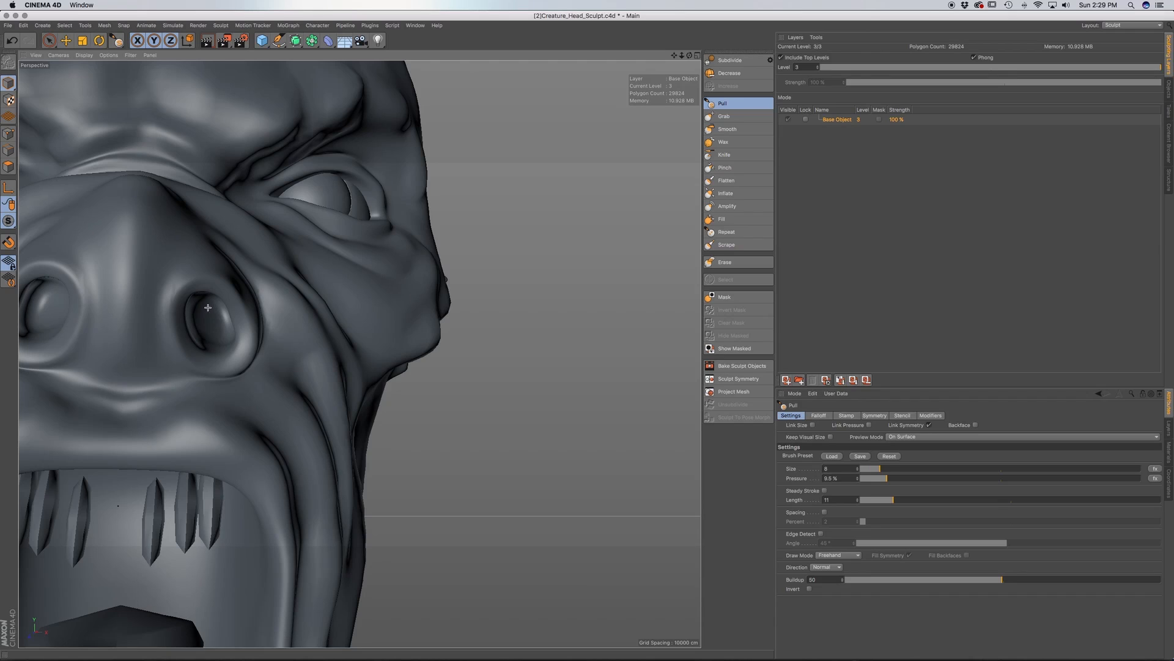
alt+drag(223, 322, 246, 312)
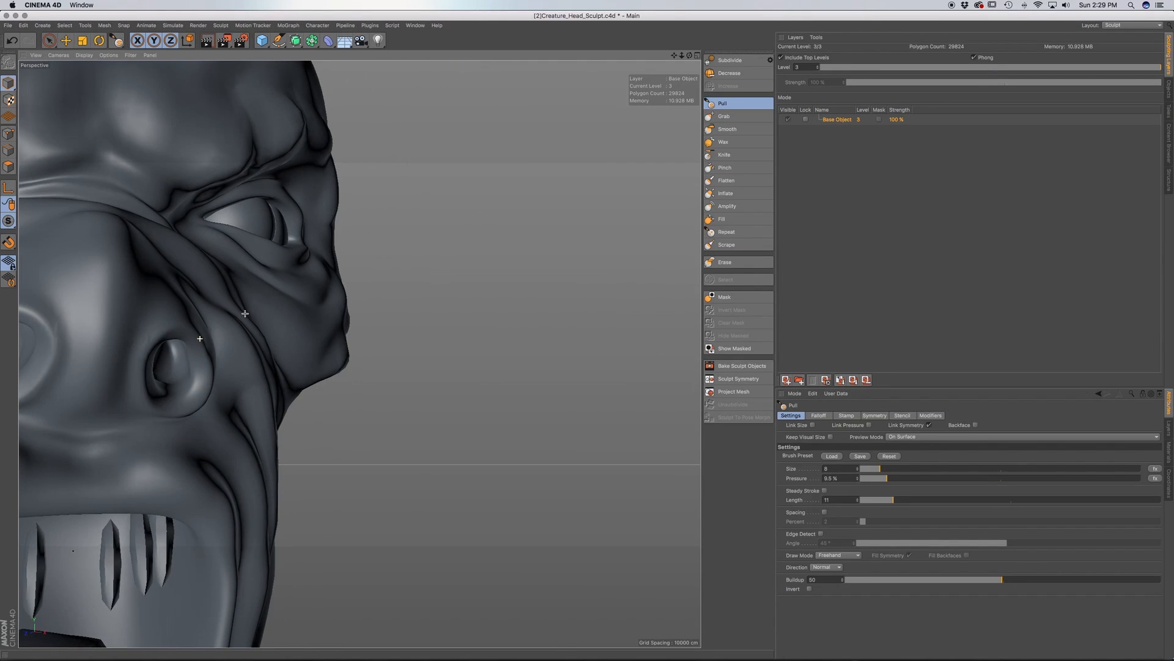
mouse_move(193, 389)
alt+mouse_down()
mouse_move(154, 359)
mouse_move(171, 336)
mouse_move(170, 365)
mouse_move(182, 372)
alt+mouse_up()
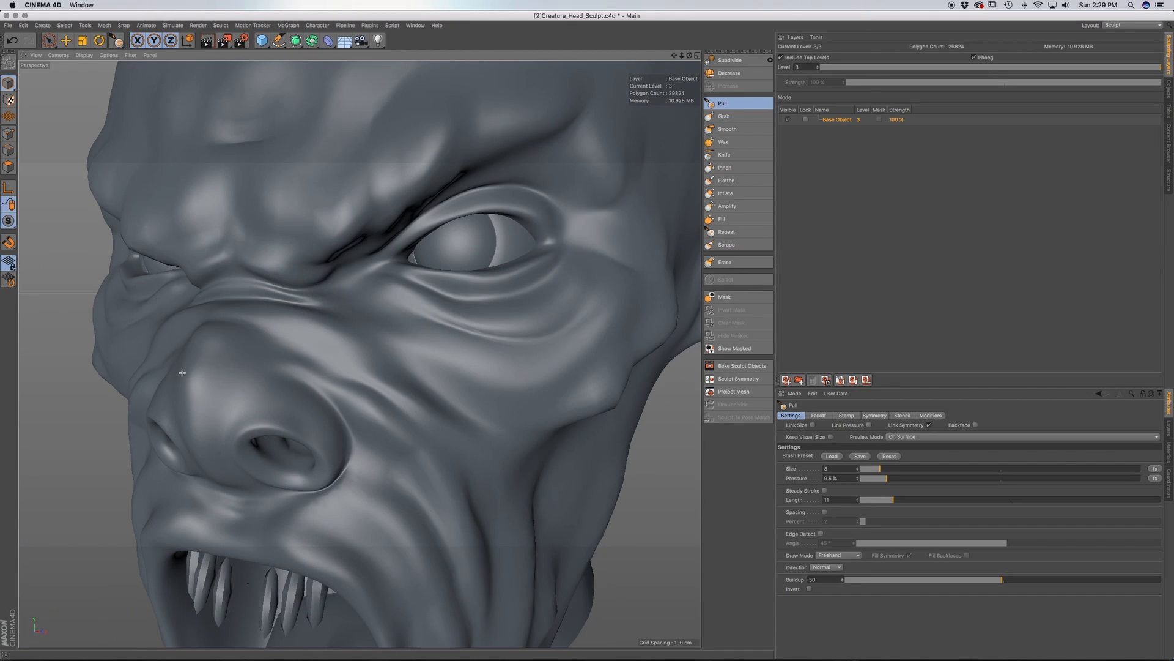
alt+right_drag(298, 400, 307, 414)
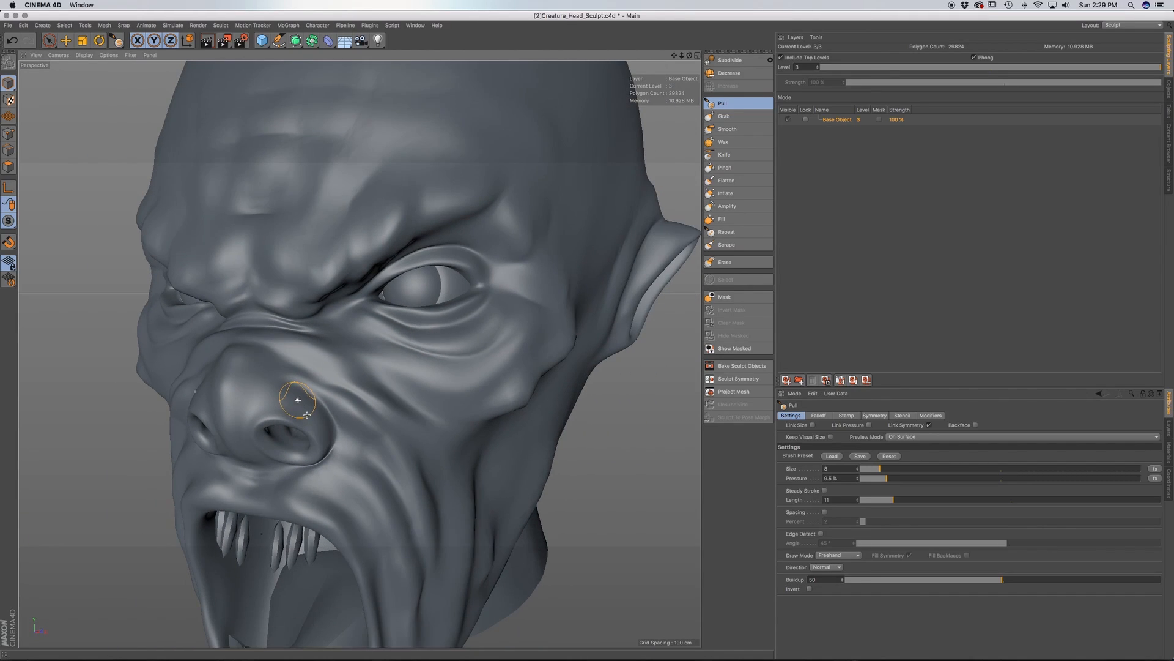
Carve a crease along the front and upper base of the ear with the Knife brush
alt+drag(313, 418, 328, 415)
mouse_move(302, 362)
alt+mouse_down()
mouse_move(278, 349)
mouse_move(385, 331)
mouse_move(361, 348)
mouse_move(386, 270)
mouse_move(545, 278)
mouse_move(577, 349)
alt+mouse_up()
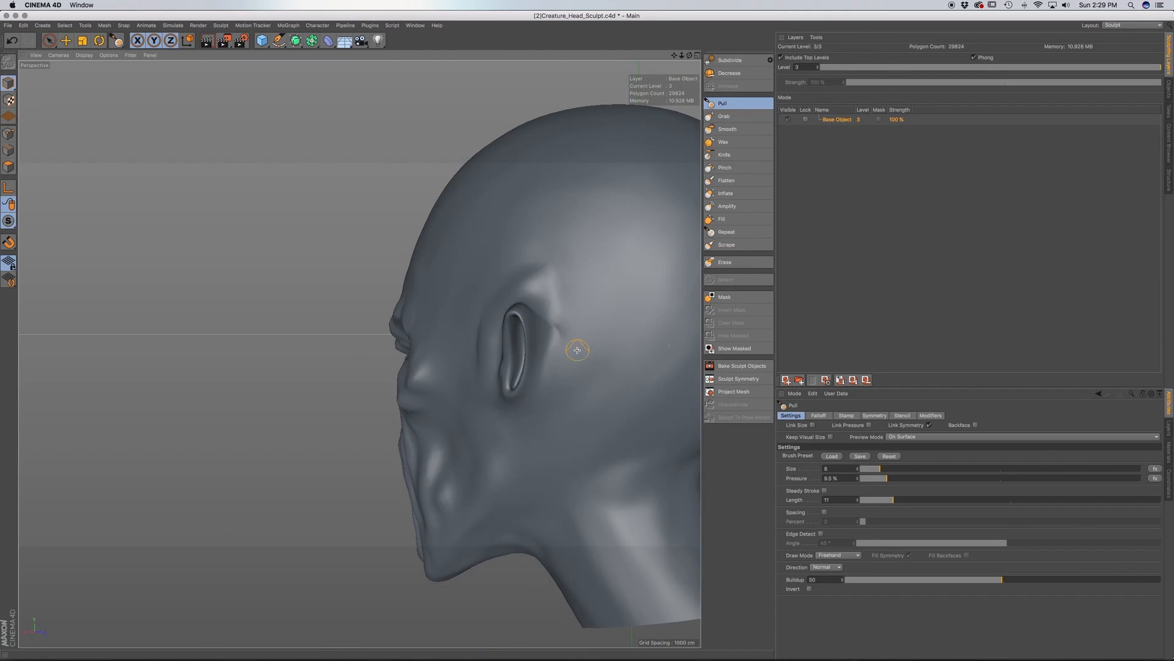
alt+middle_drag(577, 348, 473, 334)
click(736, 156)
mouse_move(446, 314)
mouse_down()
mouse_move(435, 369)
mouse_move(384, 374)
mouse_move(444, 351)
mouse_up()
mouse_move(448, 303)
alt+mouse_down()
mouse_move(438, 317)
mouse_move(466, 280)
mouse_move(462, 290)
alt+mouse_up()
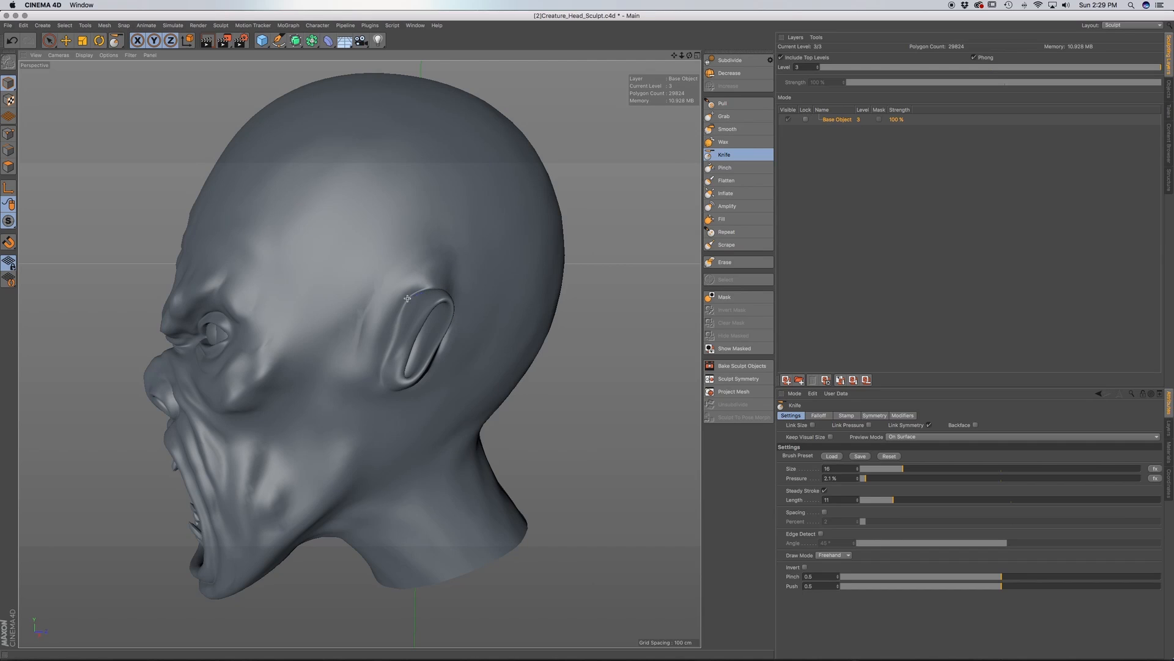
mouse_move(405, 392)
alt+mouse_down()
mouse_move(359, 380)
mouse_move(405, 388)
alt+mouse_up()
mouse_move(398, 310)
alt+mouse_down()
mouse_move(466, 302)
mouse_move(449, 299)
alt+mouse_up()
Shape folds above and in front of the ear with the Pull brush at size 17 and Steady Stroke enabled
click(721, 117)
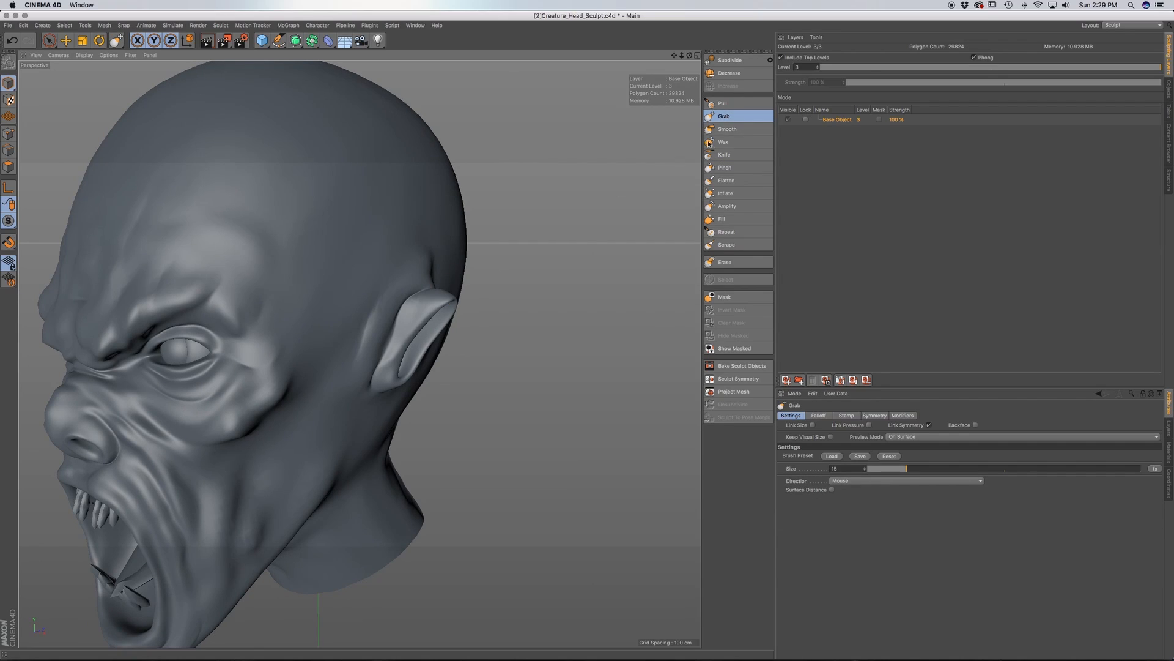
click(723, 103)
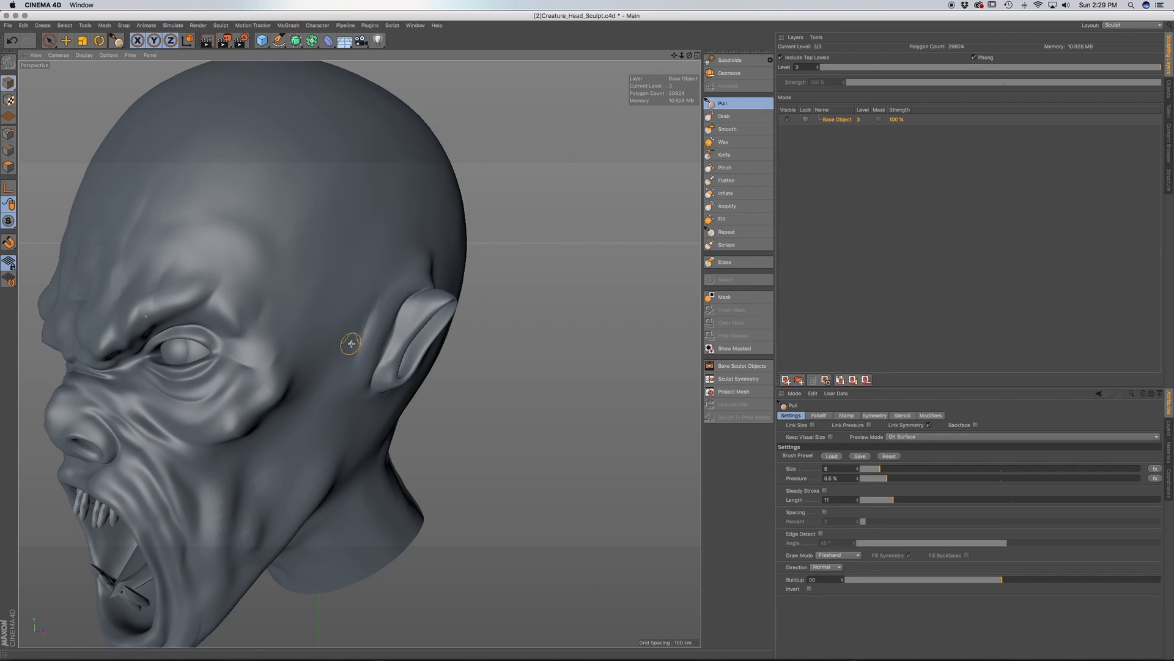
drag(879, 469, 907, 468)
drag(374, 355, 359, 380)
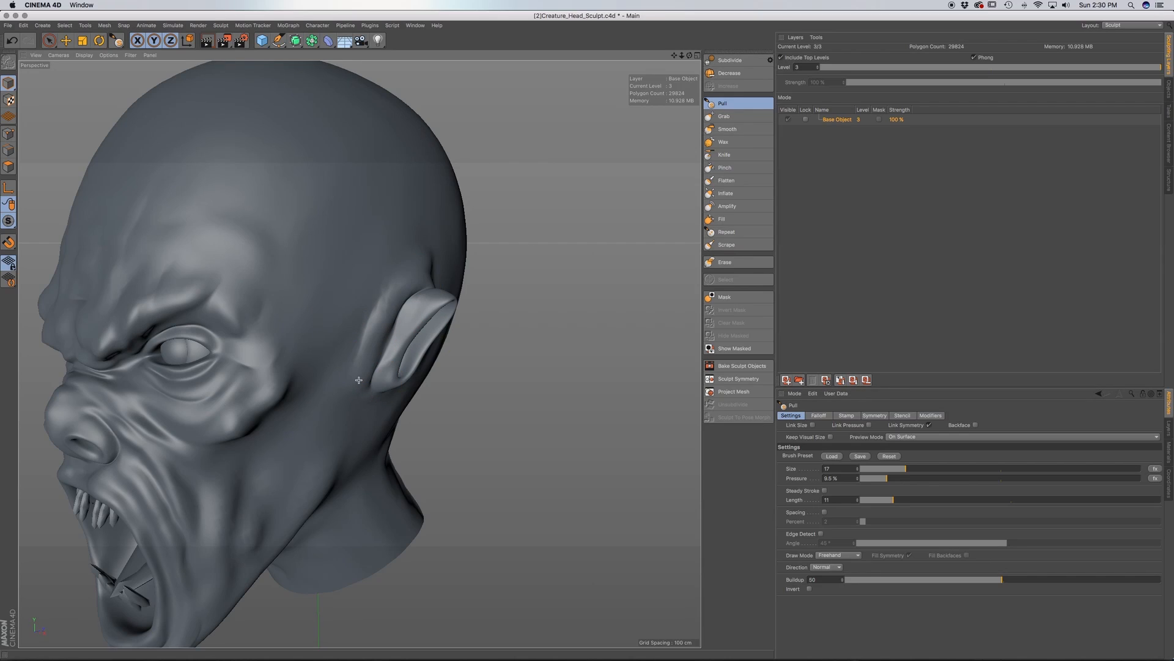
click(826, 491)
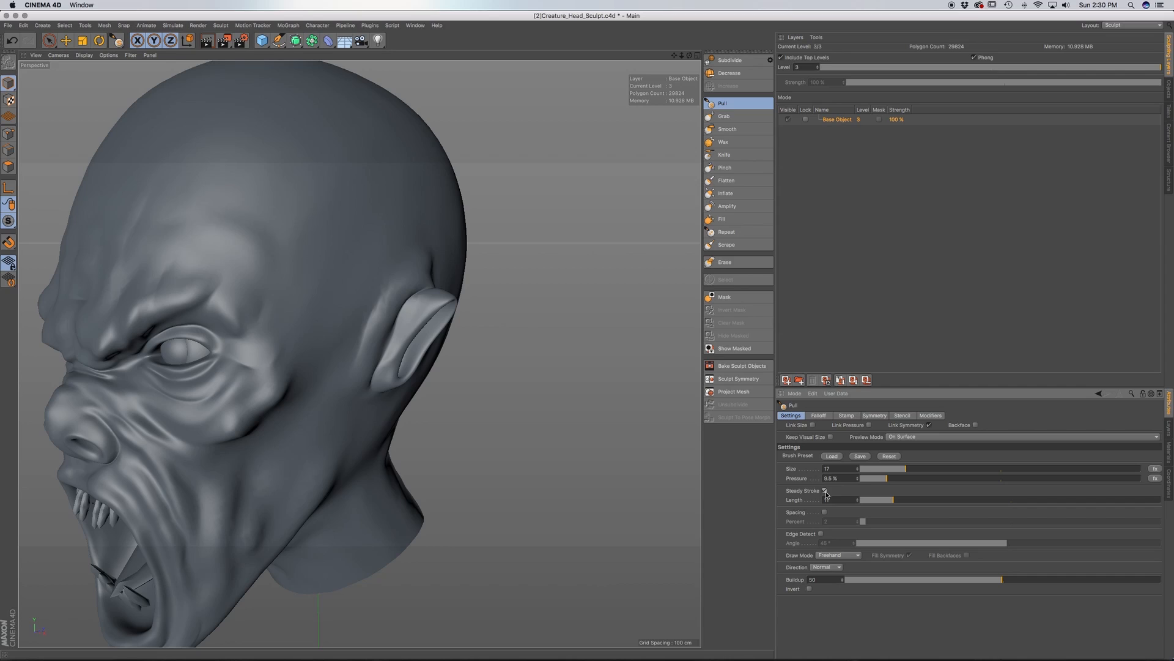
drag(405, 284, 439, 274)
drag(382, 305, 374, 313)
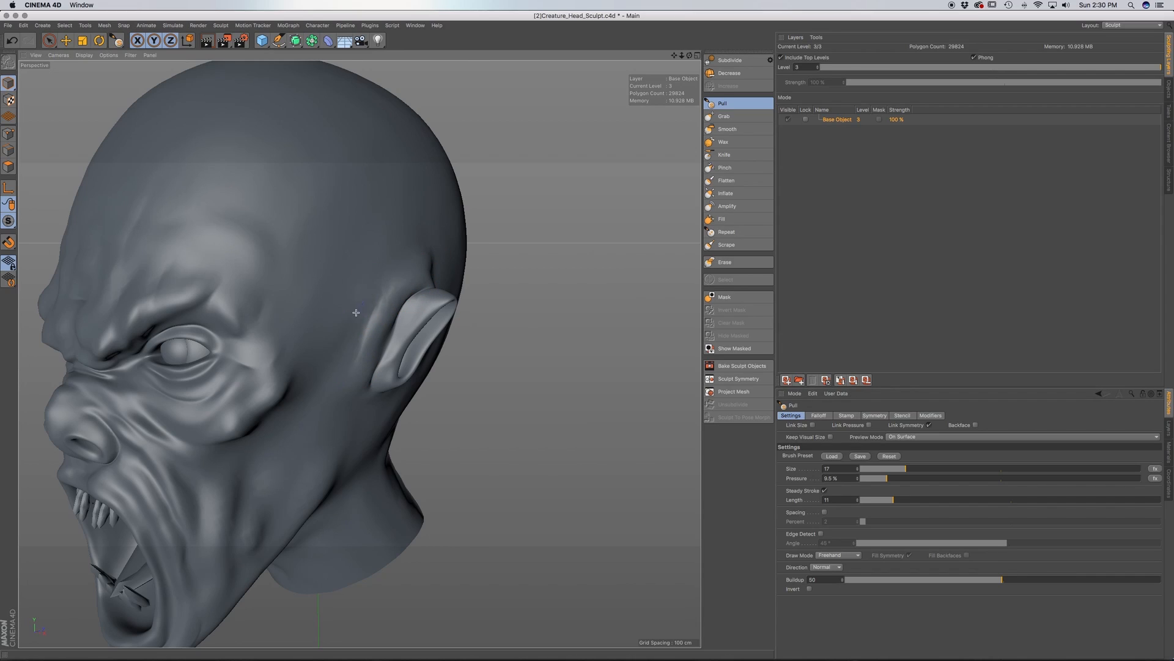
mouse_move(348, 360)
mouse_down()
mouse_move(335, 350)
mouse_move(384, 285)
mouse_move(280, 391)
mouse_move(339, 373)
mouse_up()
mouse_move(361, 333)
alt+mouse_down()
mouse_move(348, 324)
mouse_move(419, 259)
mouse_move(435, 261)
mouse_move(407, 298)
alt+mouse_up()
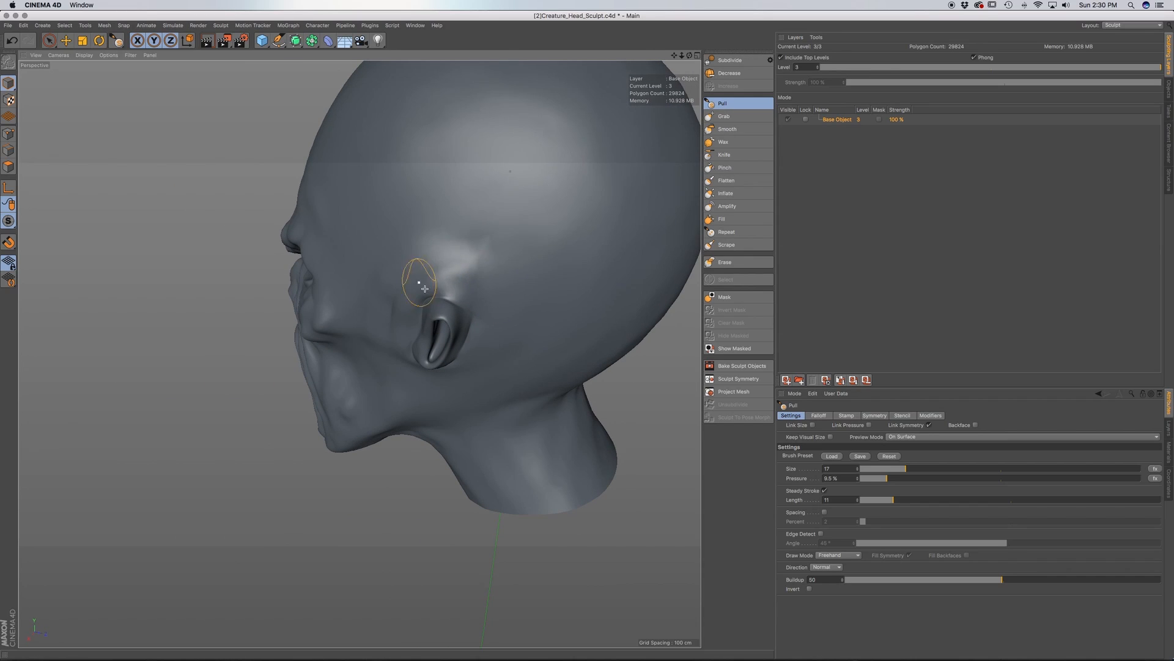
alt+drag(421, 286, 410, 316)
Shape the cheek between the ear and the jaw with long Pull brush strokes
mouse_move(297, 469)
alt+mouse_down()
mouse_move(314, 328)
mouse_move(359, 343)
mouse_move(414, 336)
mouse_move(463, 307)
mouse_move(396, 403)
alt+mouse_up()
mouse_move(501, 355)
mouse_down()
mouse_move(442, 370)
mouse_move(474, 363)
mouse_move(433, 399)
mouse_move(437, 412)
mouse_move(472, 359)
mouse_move(455, 410)
mouse_up()
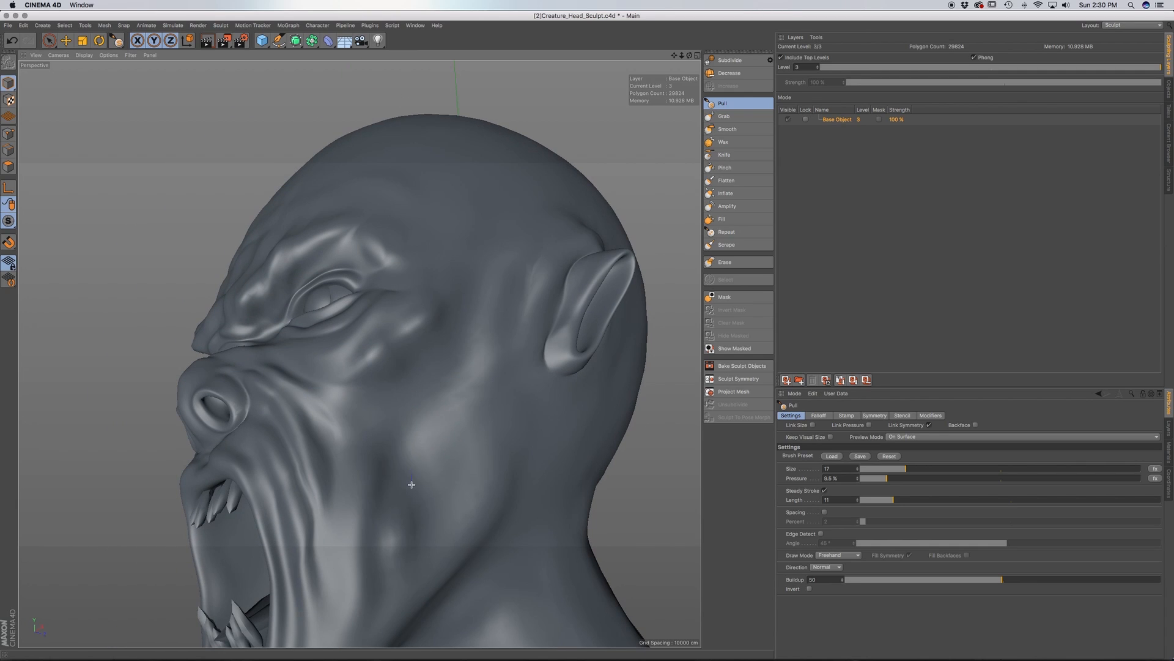
alt+drag(431, 430, 408, 316)
mouse_move(423, 365)
mouse_down()
mouse_move(425, 392)
mouse_move(400, 423)
mouse_up()
mouse_move(403, 382)
mouse_down()
mouse_move(396, 434)
mouse_move(388, 419)
mouse_move(351, 520)
mouse_move(343, 453)
mouse_move(294, 385)
mouse_up()
alt+drag(285, 430, 317, 345)
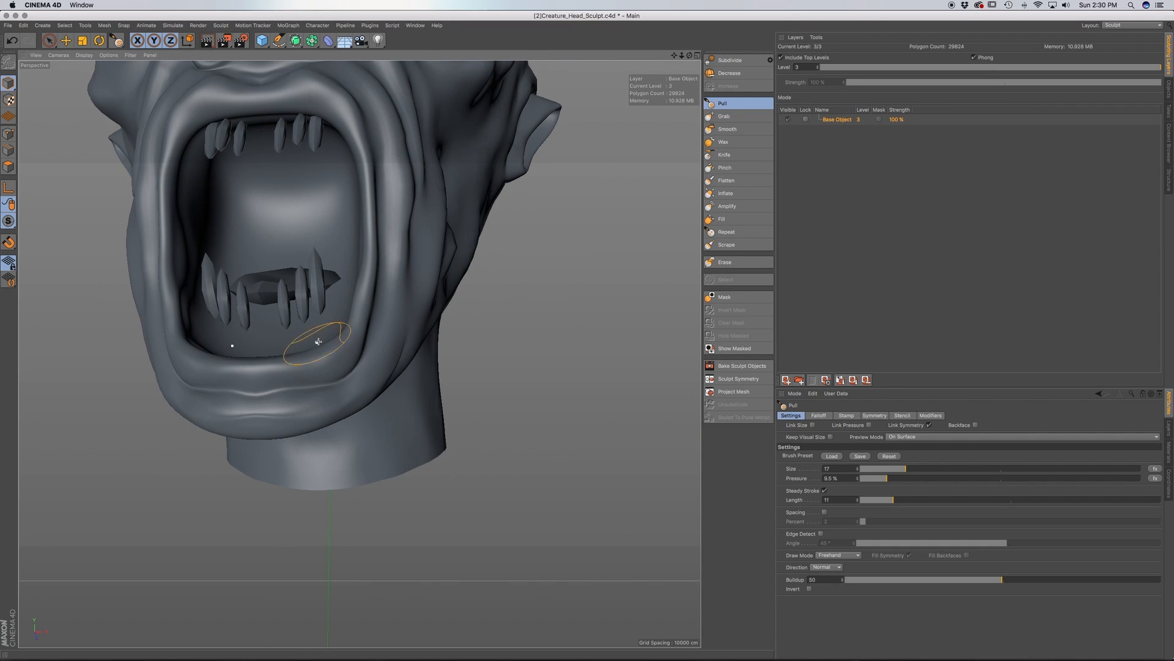
Subdivide the sculpted head to level 4
scroll(325, 337, down, 4)
alt+drag(358, 271, 358, 349)
alt+drag(373, 216, 349, 281)
alt+middle_drag(361, 248, 400, 345)
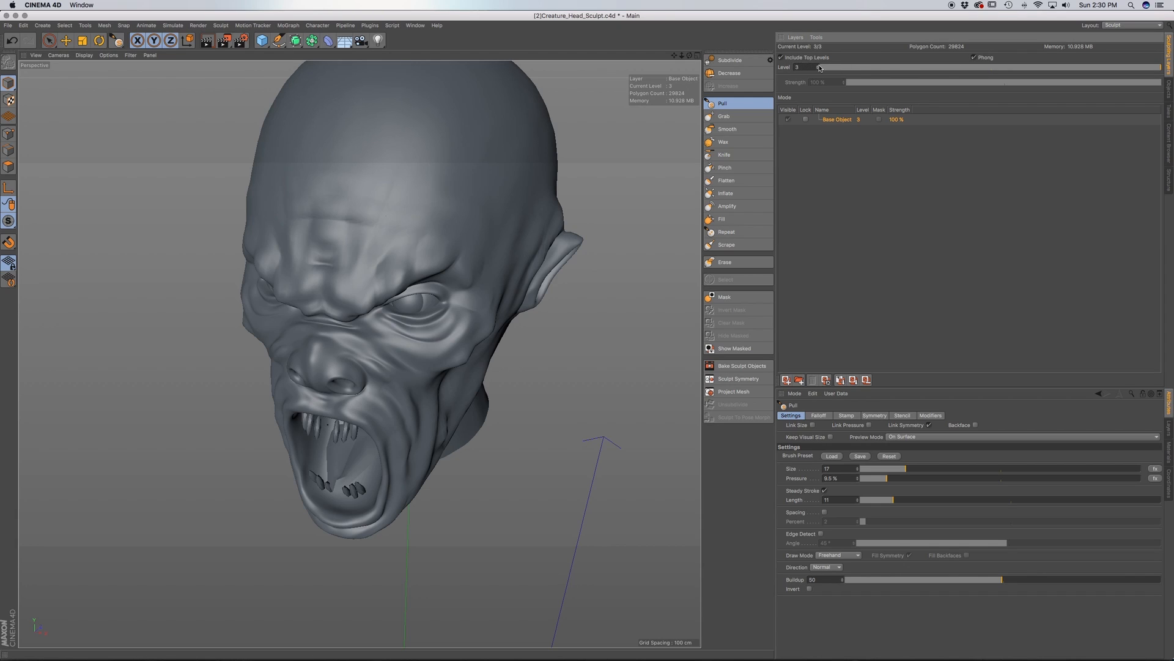
click(752, 60)
alt+drag(442, 247, 457, 205)
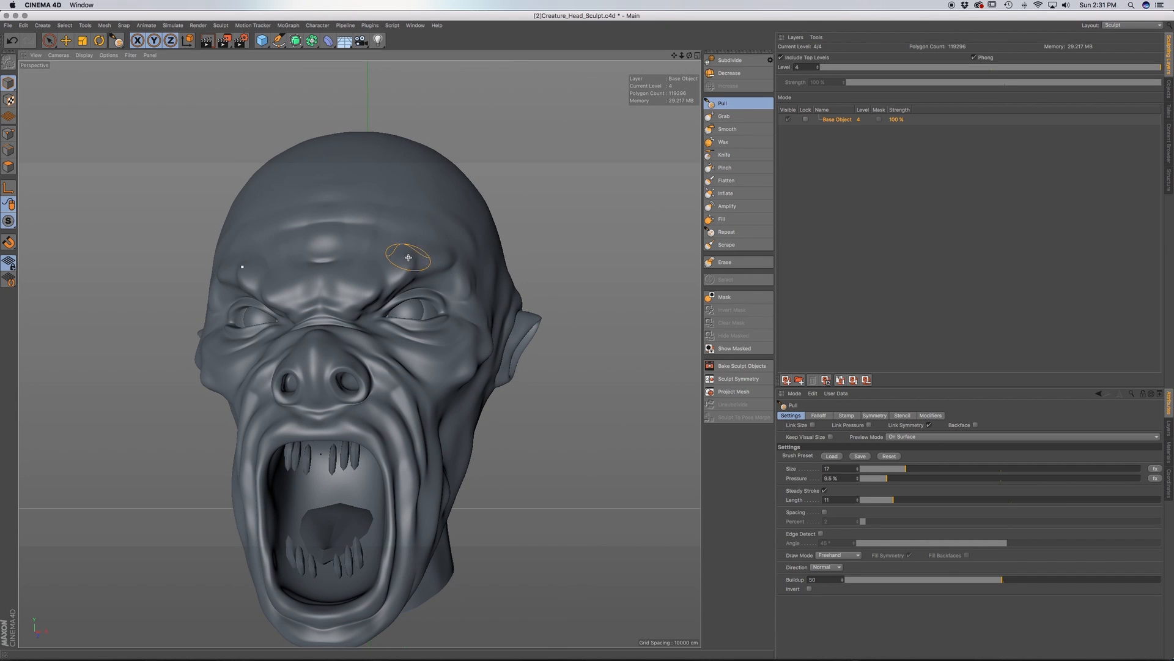
alt+drag(379, 346, 390, 386)
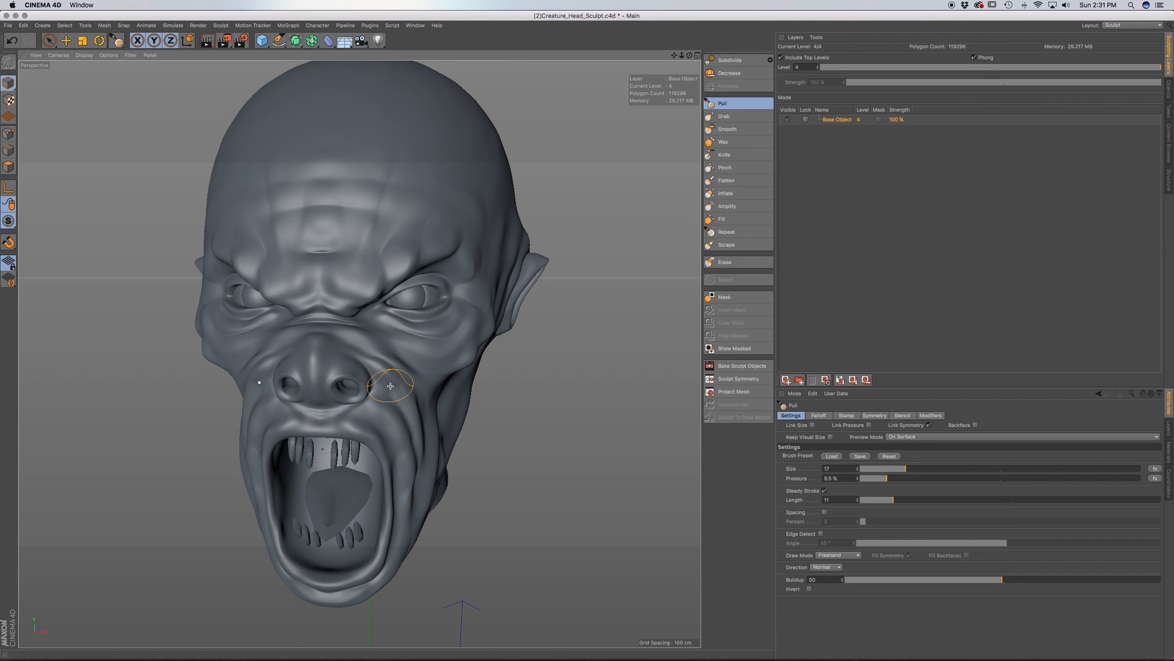
Examine the subdivided head's polygon density with the wireframe displayed, and return to plain Gouraud shading
key(n)
key(b)
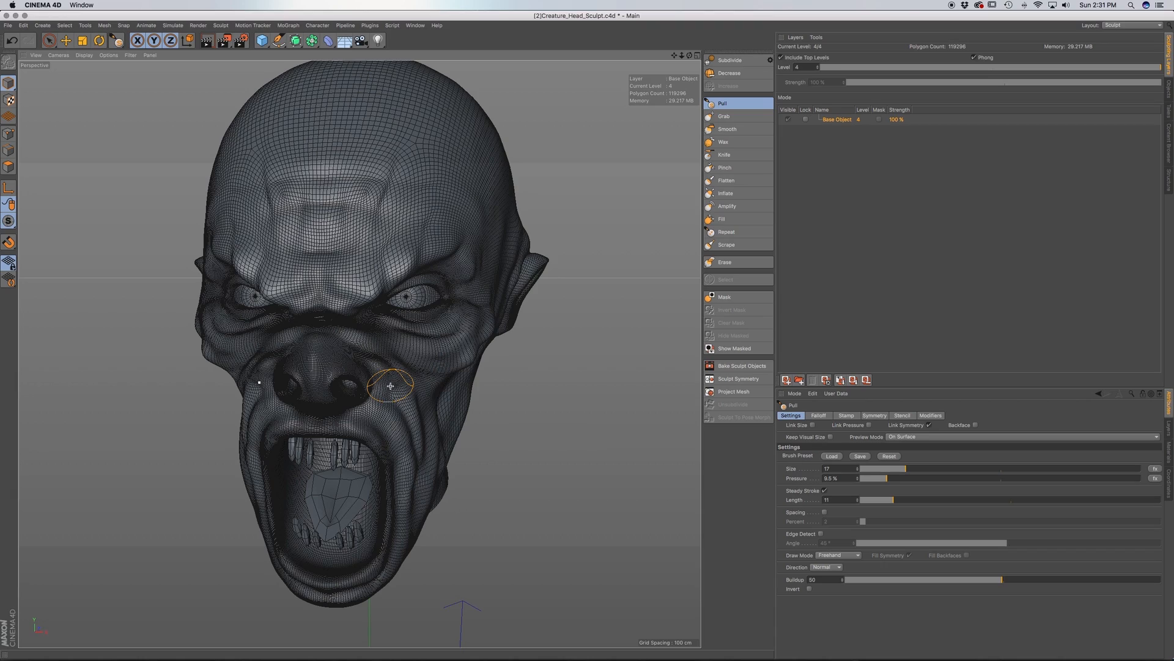
mouse_move(357, 386)
alt+mouse_down()
mouse_move(301, 387)
mouse_move(363, 384)
alt+mouse_up()
key(n)
key(a)
scroll(355, 336, up, 3)
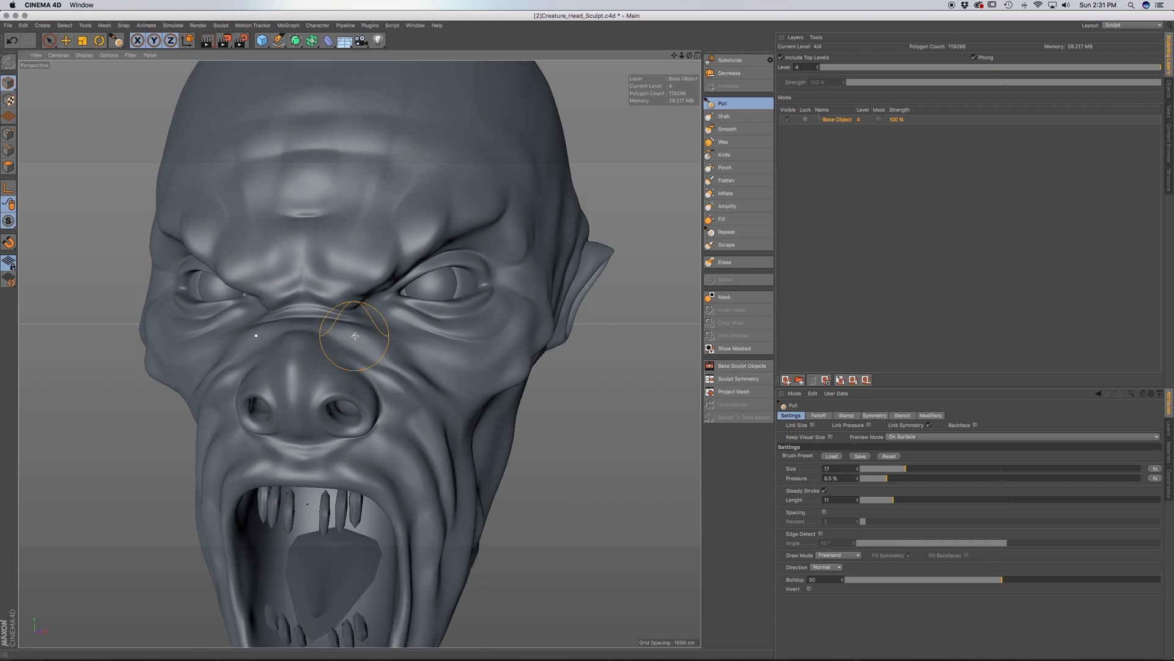
Make a trial cut across the edge of the upper lip with the Knife brush at size 16
scroll(355, 336, up, 4)
alt+drag(348, 353, 344, 349)
alt+middle_drag(409, 385, 385, 319)
mouse_move(400, 358)
alt+mouse_down()
mouse_move(388, 329)
mouse_move(393, 340)
alt+mouse_up()
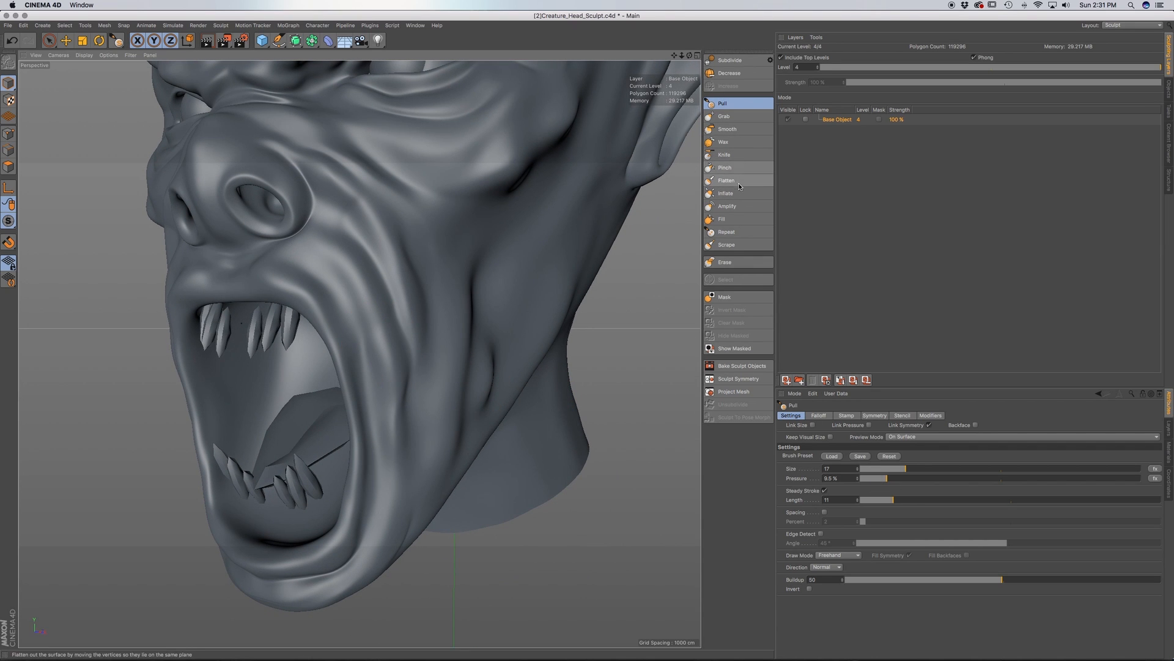
click(728, 155)
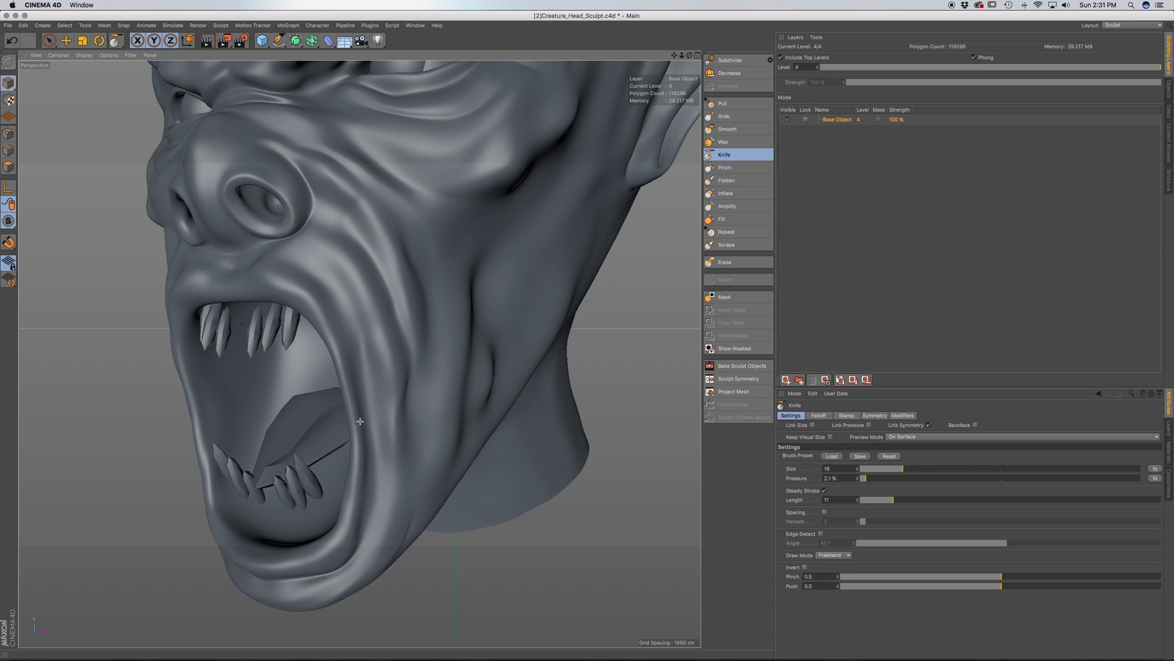
mouse_move(314, 305)
mouse_down()
mouse_move(318, 287)
mouse_move(325, 307)
mouse_move(311, 279)
mouse_up()
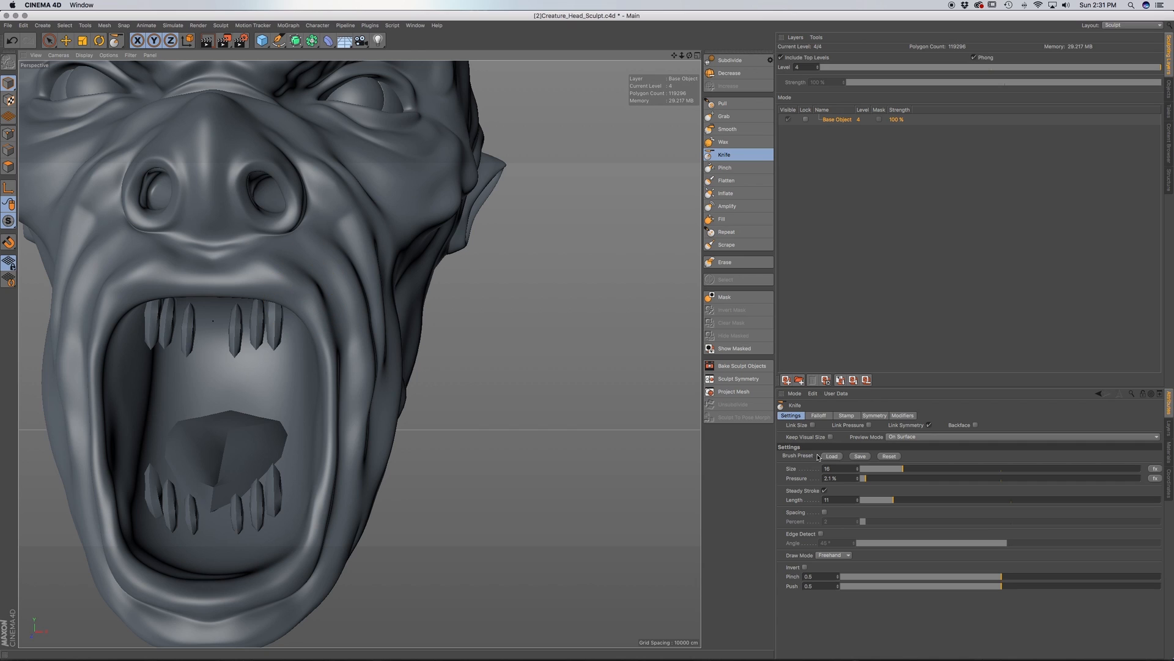
Try creases between the nose and upper lip with the Knife brush at sizes 4 to 7, undoing the trial strokes
drag(896, 473, 875, 473)
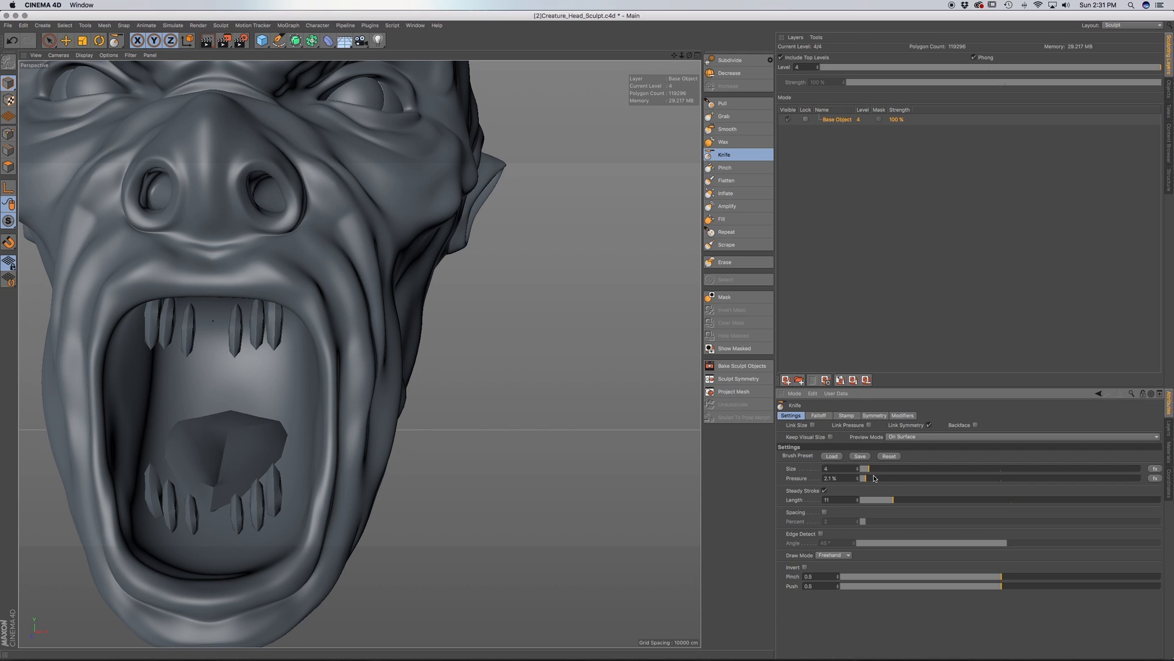
drag(910, 476, 910, 475)
mouse_move(340, 315)
alt+mouse_down()
mouse_move(279, 271)
mouse_move(256, 292)
mouse_move(244, 260)
mouse_move(254, 251)
alt+mouse_up()
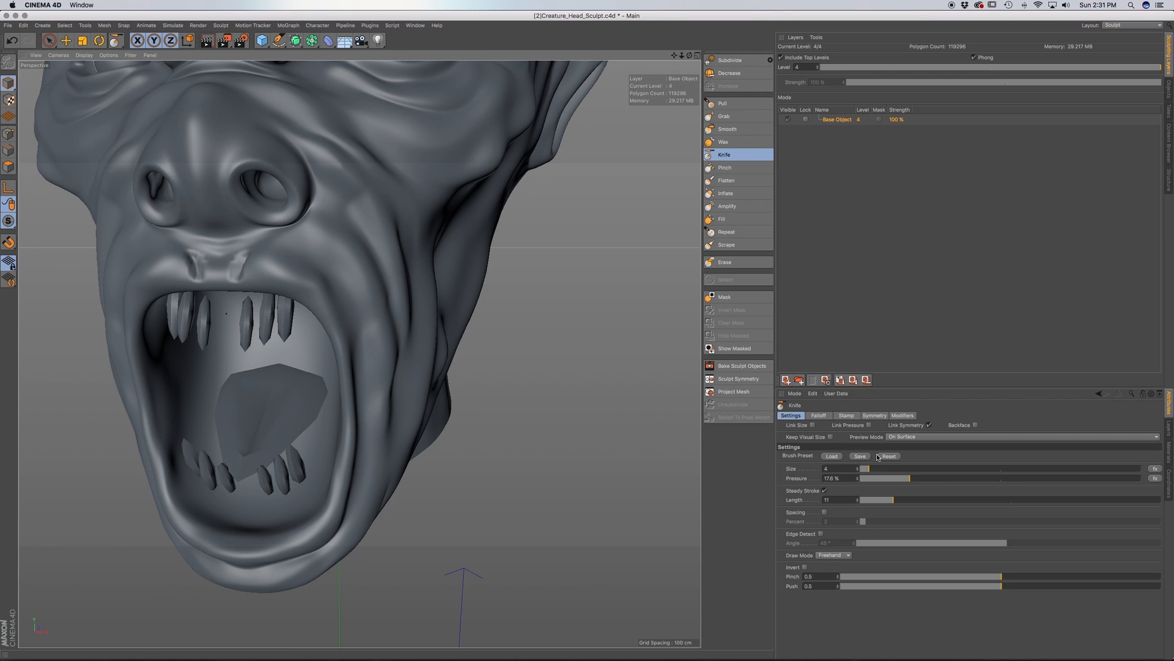
key(super+z)
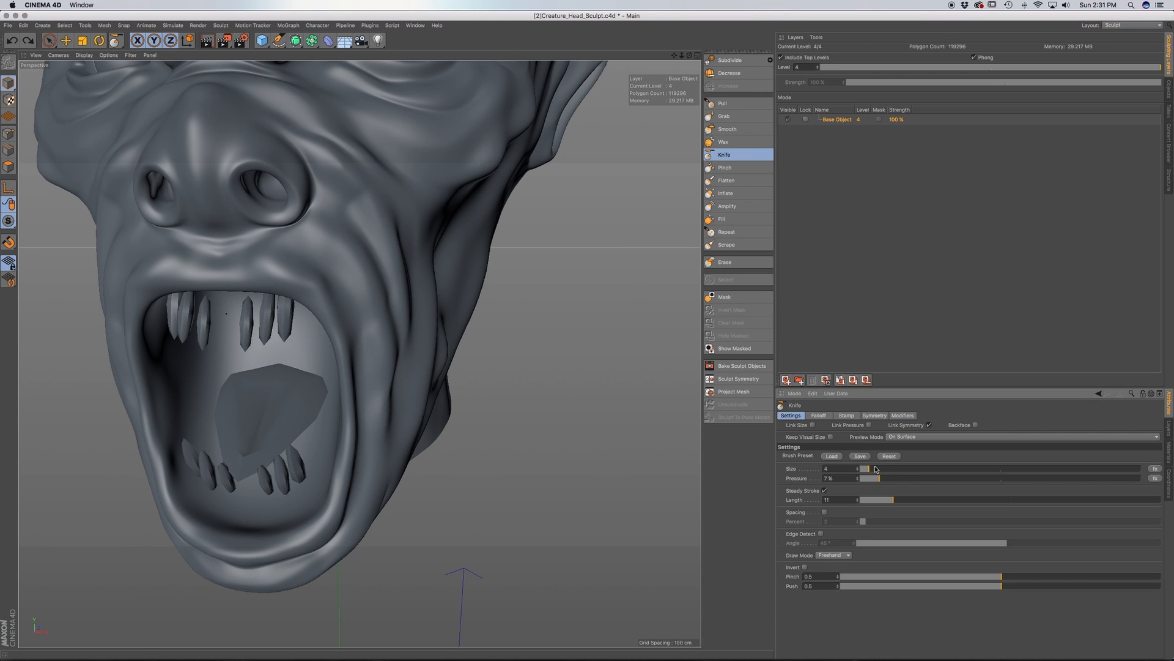
key(super+shift+z)
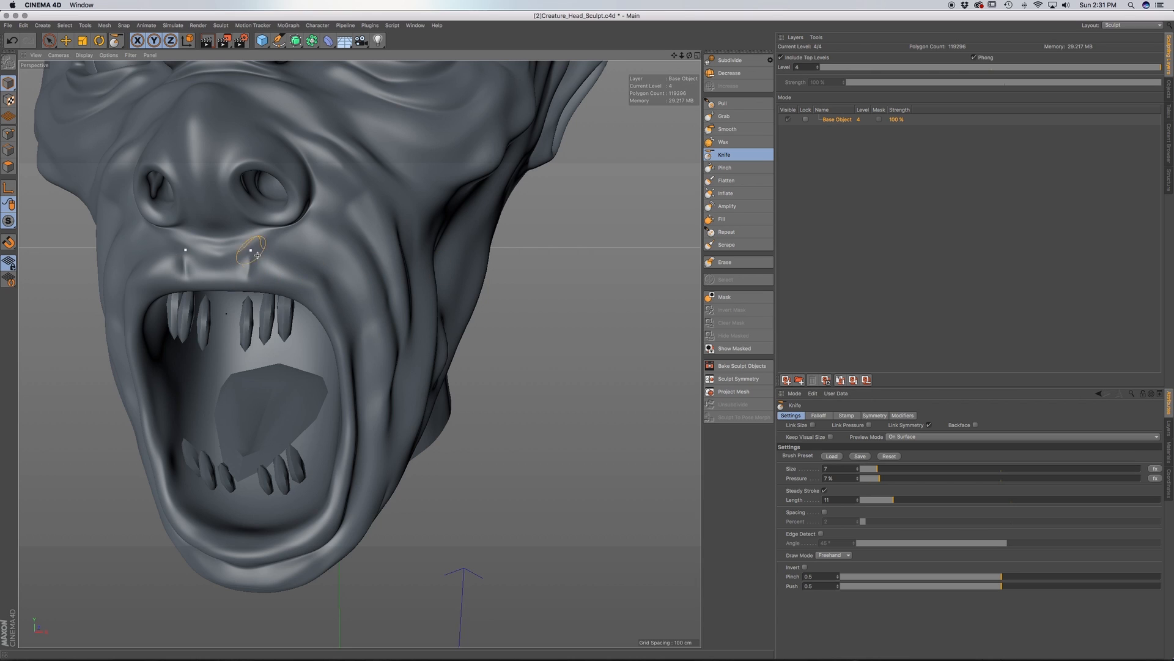
key(super+z)
drag(860, 471, 873, 472)
key(super+z)
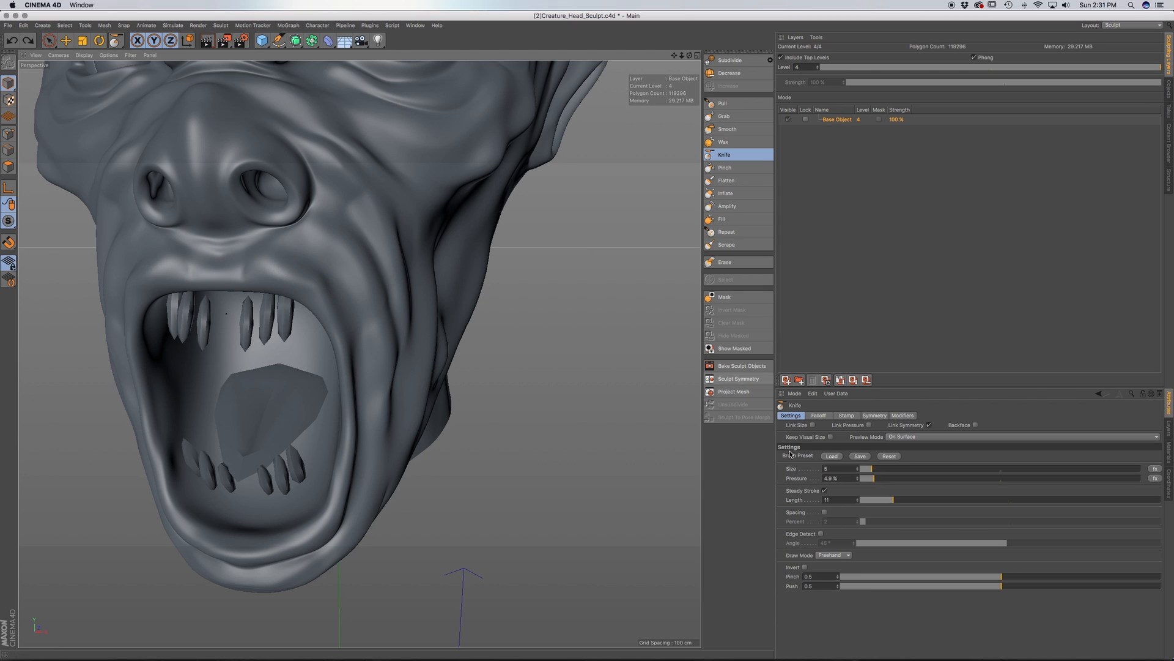
Carve short wrinkles around the upper lip and mouth corner with the Knife brush at size 8 and reduced pressure
drag(873, 484, 871, 485)
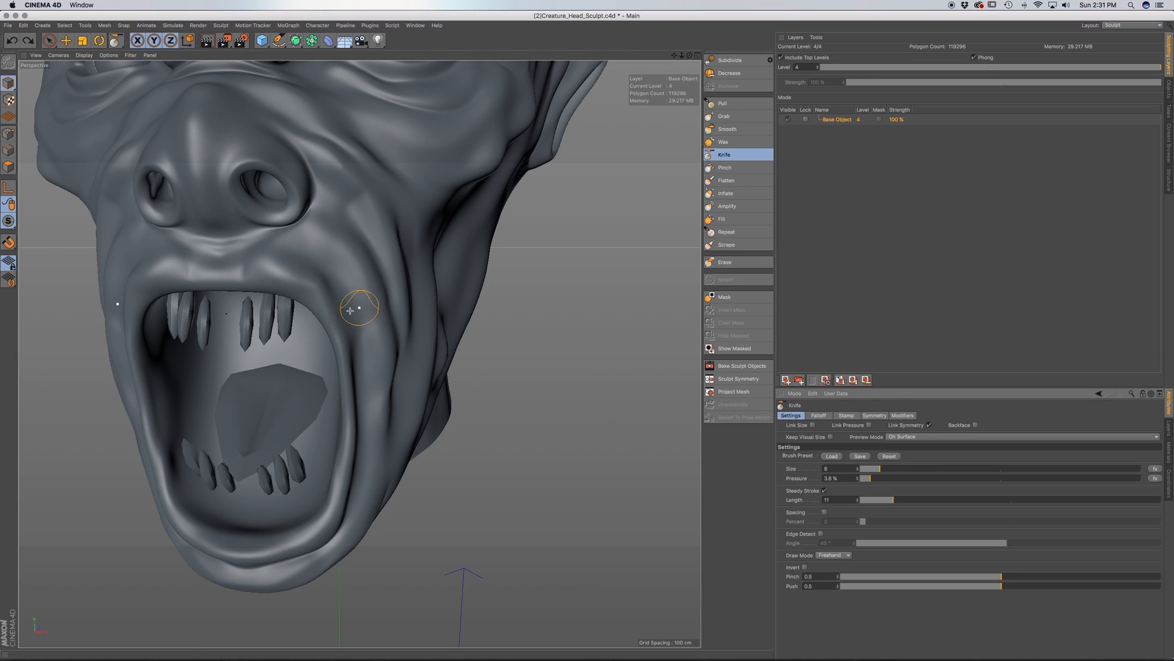
drag(317, 273, 318, 310)
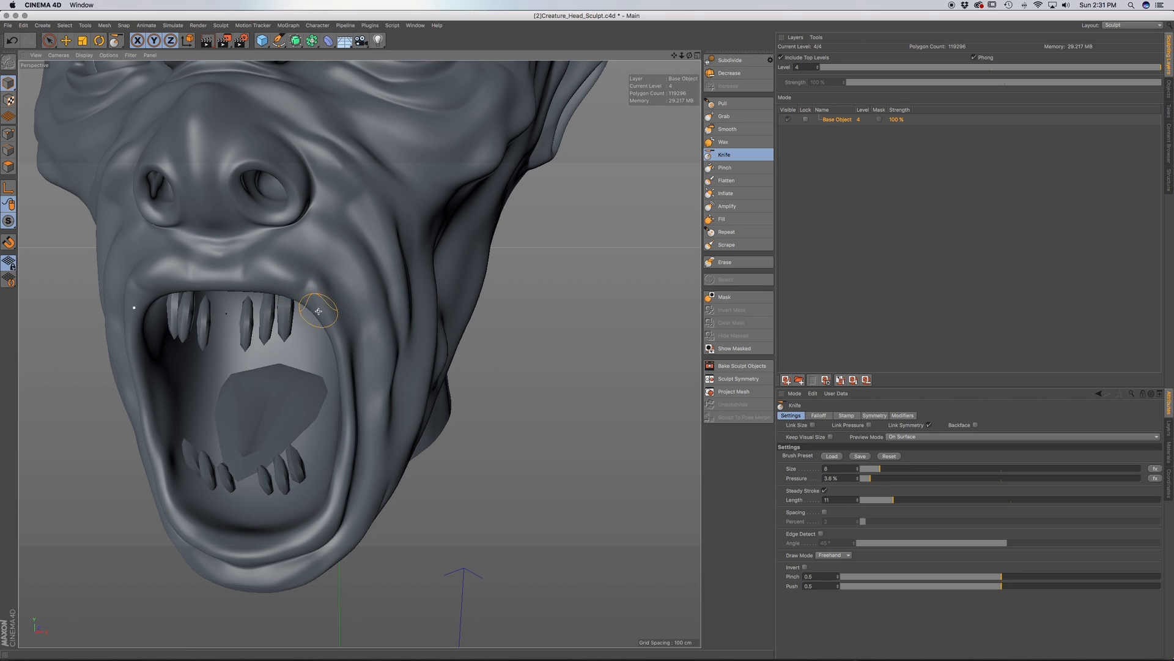
mouse_move(333, 270)
alt+mouse_down()
mouse_move(302, 297)
mouse_move(391, 311)
alt+mouse_up()
drag(236, 222, 271, 177)
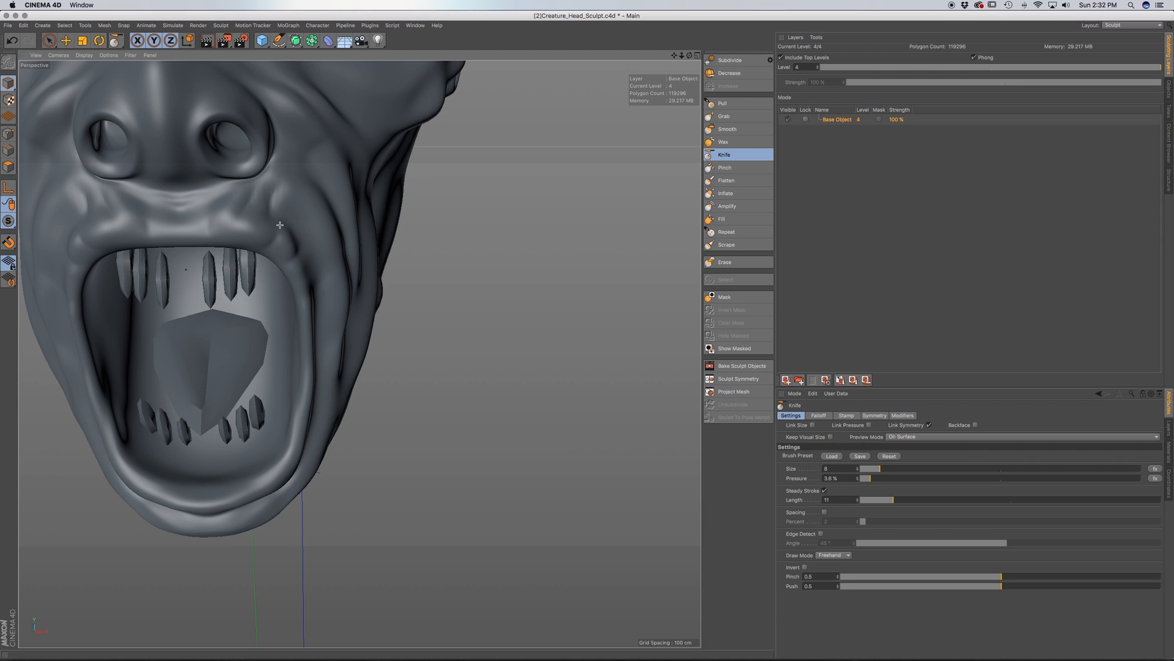
mouse_move(306, 257)
alt+mouse_down()
mouse_move(237, 243)
mouse_move(310, 221)
alt+mouse_up()
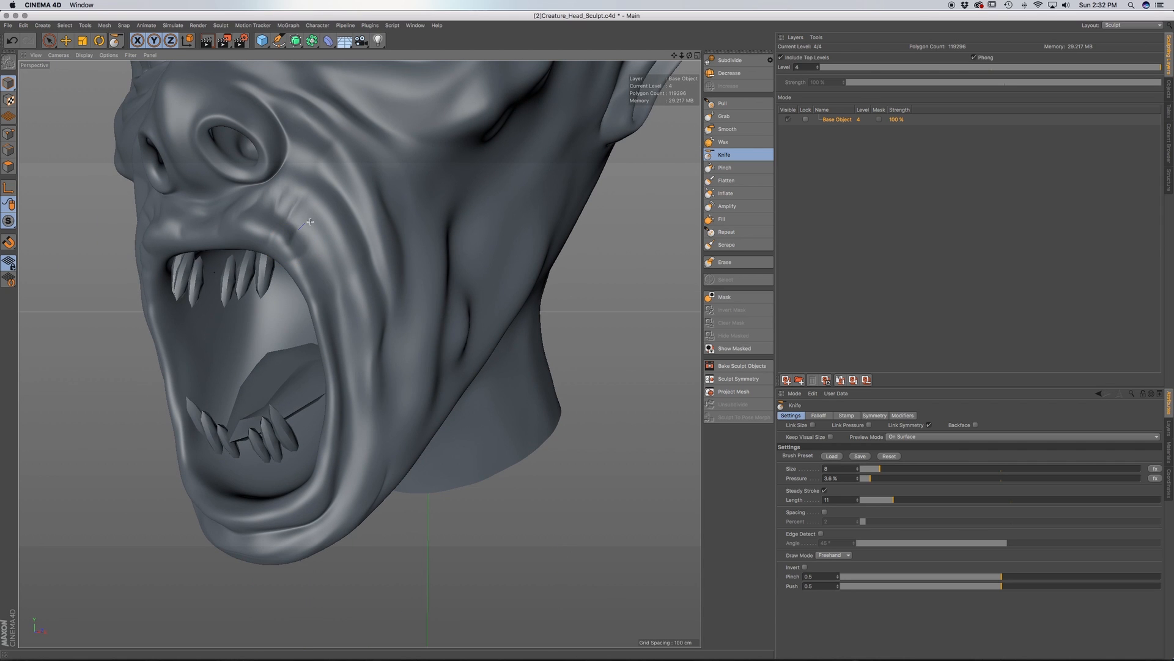
drag(314, 265, 351, 238)
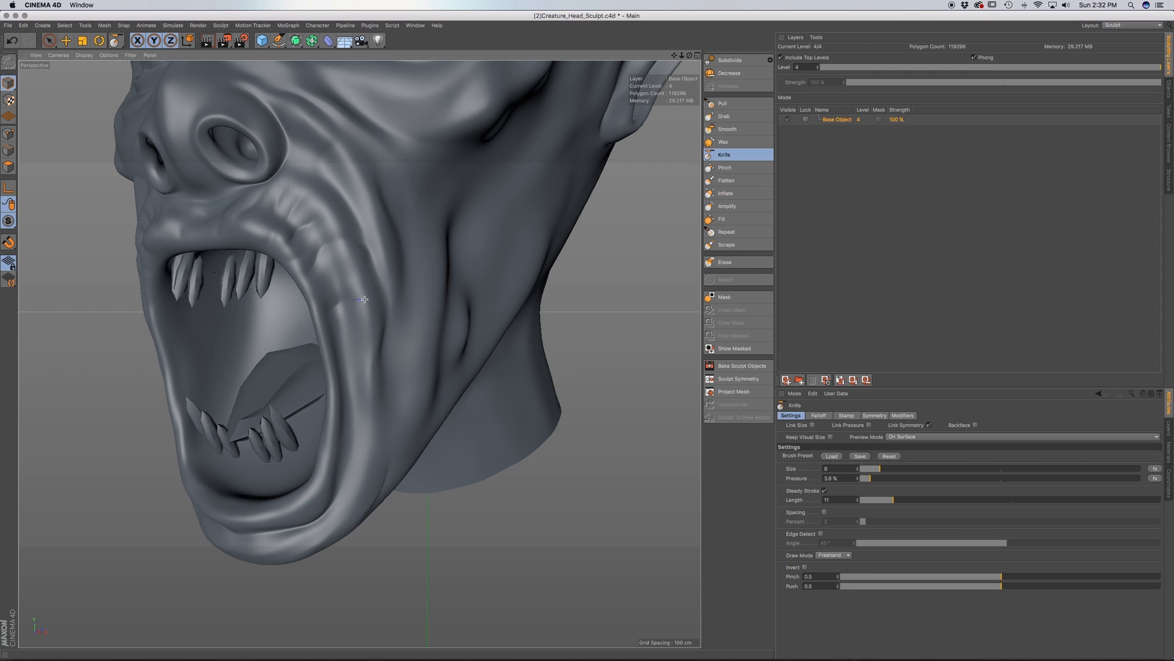
Extend the short Knife wrinkles down the fold along the side of the mouth, undoing one stray stroke
mouse_move(332, 341)
alt+mouse_down()
mouse_move(325, 352)
mouse_move(349, 321)
mouse_move(335, 360)
mouse_move(353, 375)
mouse_move(338, 398)
mouse_move(378, 406)
alt+mouse_up()
mouse_move(307, 322)
mouse_down()
mouse_move(343, 338)
mouse_move(337, 352)
mouse_move(338, 342)
mouse_move(285, 346)
mouse_up()
key(super+z)
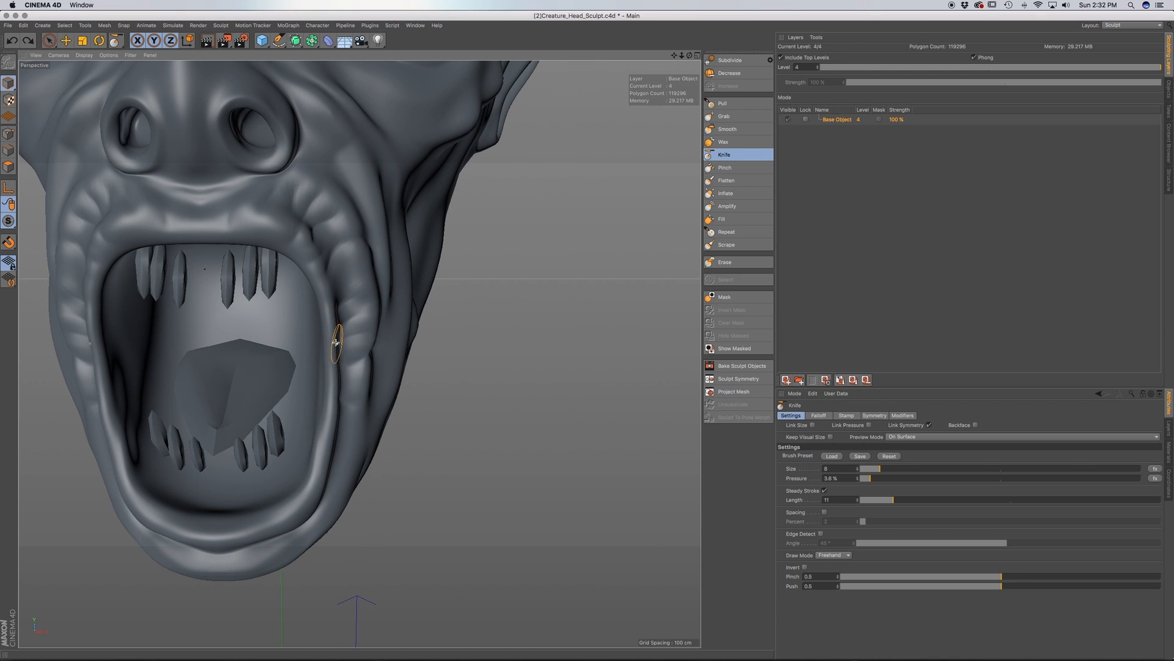
scroll(323, 343, up, 5)
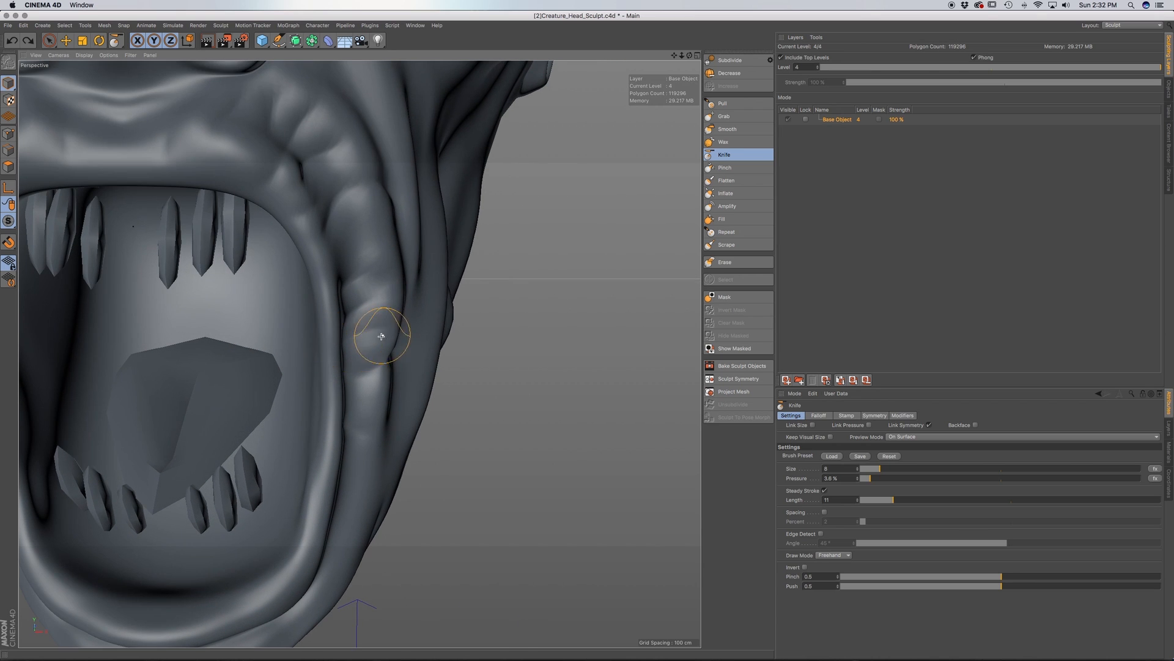
scroll(345, 346, up, 2)
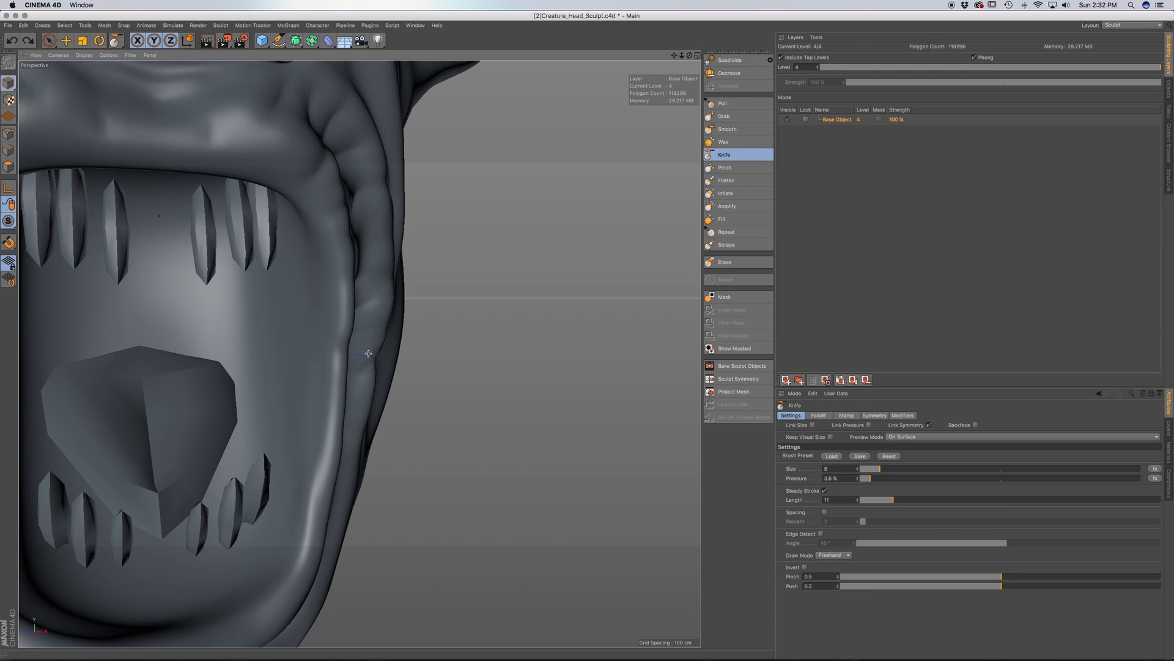
mouse_move(342, 309)
mouse_down()
mouse_move(354, 308)
mouse_move(358, 284)
mouse_move(332, 252)
mouse_move(354, 234)
mouse_move(309, 251)
mouse_up()
Carve vertical creases into the middle of the upper lip and along the underside of the nose
alt+middle_drag(318, 187, 308, 279)
mouse_move(294, 280)
mouse_down()
mouse_move(322, 252)
mouse_move(299, 286)
mouse_up()
mouse_move(218, 268)
mouse_down()
mouse_move(254, 209)
mouse_move(197, 222)
mouse_move(211, 260)
mouse_move(200, 233)
mouse_move(183, 288)
mouse_move(155, 288)
mouse_move(162, 228)
mouse_move(169, 273)
mouse_up()
drag(168, 273, 158, 216)
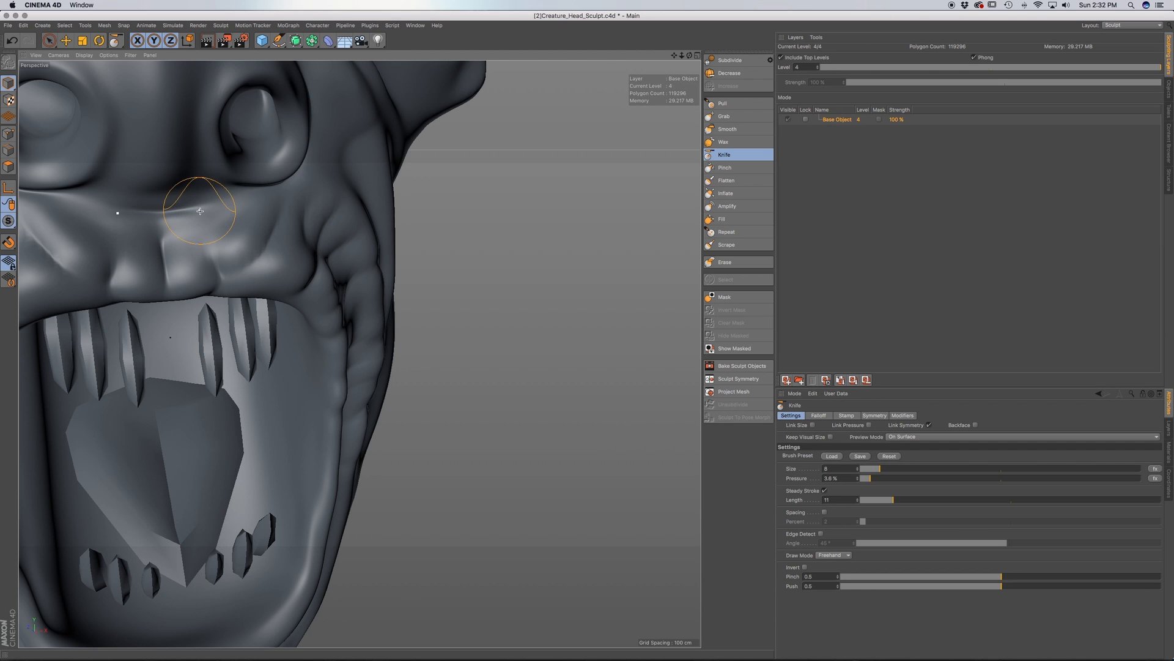
scroll(195, 202, up, 3)
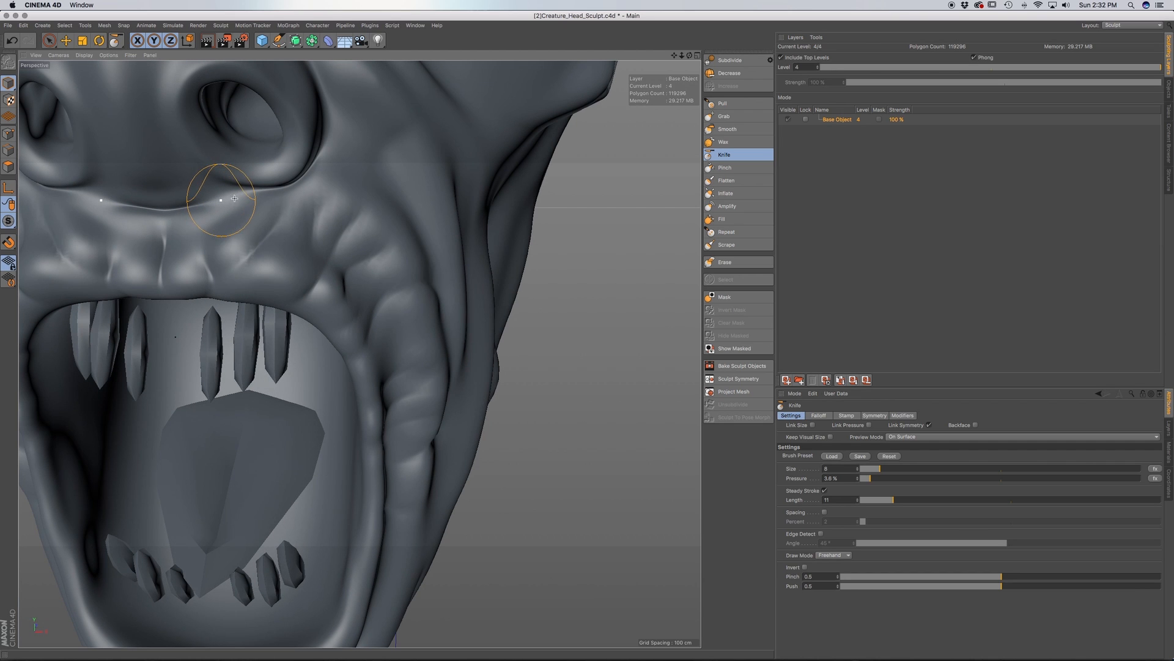
drag(214, 183, 247, 190)
Carve fine creases beneath the nostril and over the nostril wing with the Knife brush
alt+middle_drag(219, 231, 279, 323)
scroll(279, 286, up, 2)
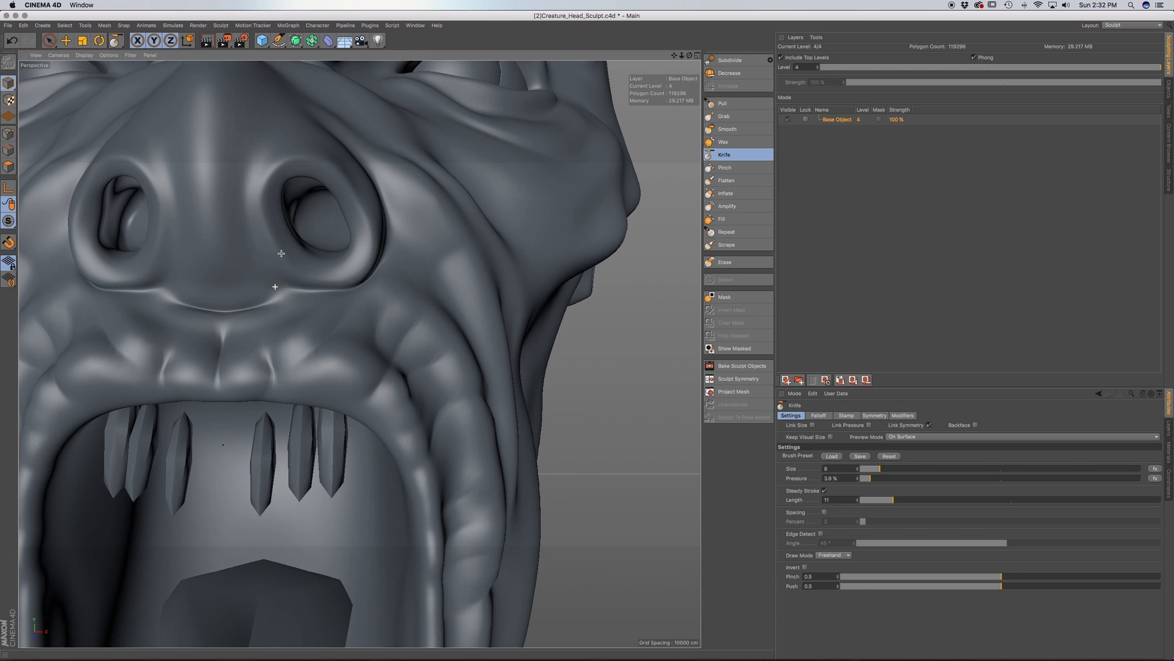
drag(292, 291, 297, 320)
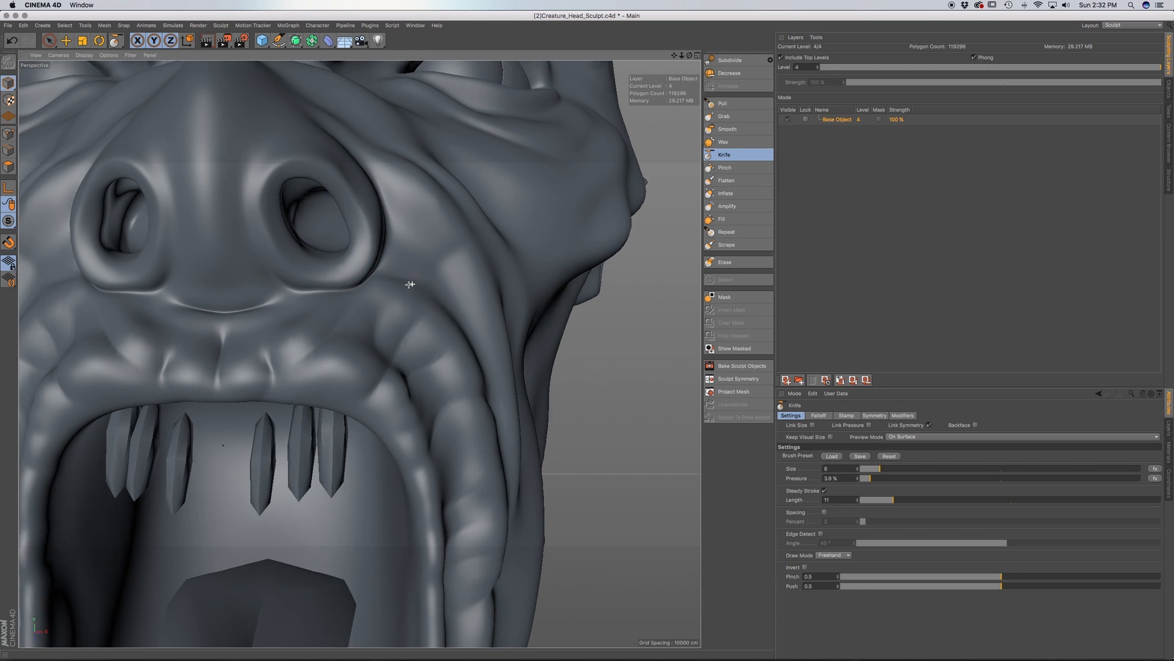
alt+drag(406, 272, 376, 260)
mouse_move(451, 244)
alt+mouse_down()
mouse_move(354, 348)
mouse_move(244, 265)
alt+mouse_up()
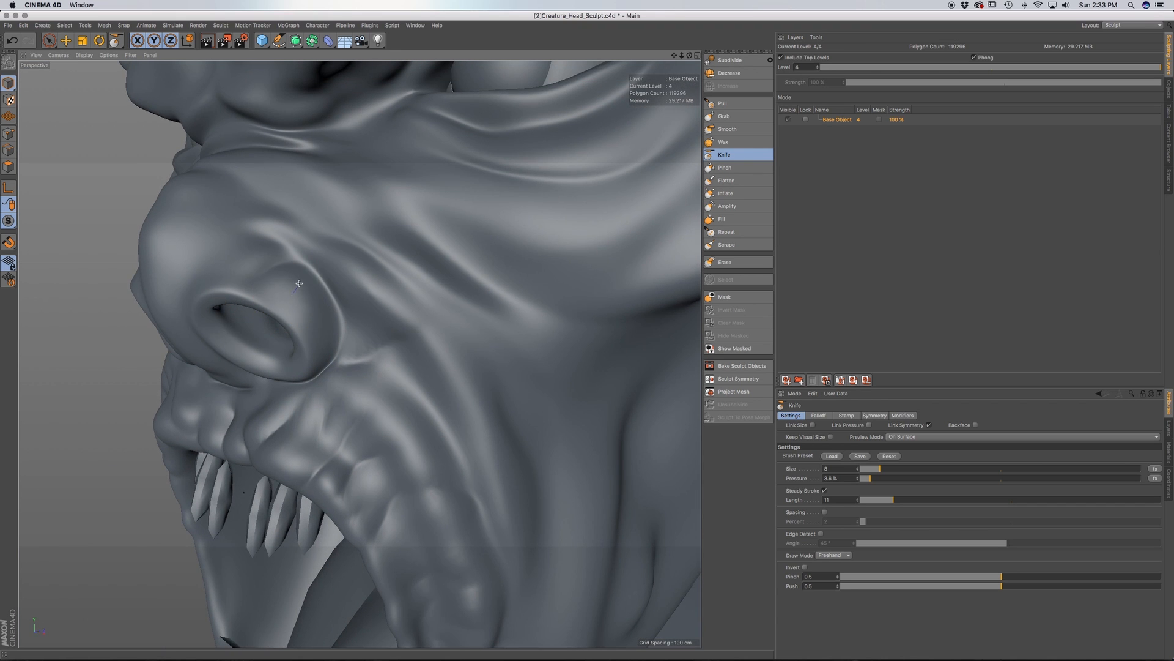
alt+drag(305, 275, 360, 313)
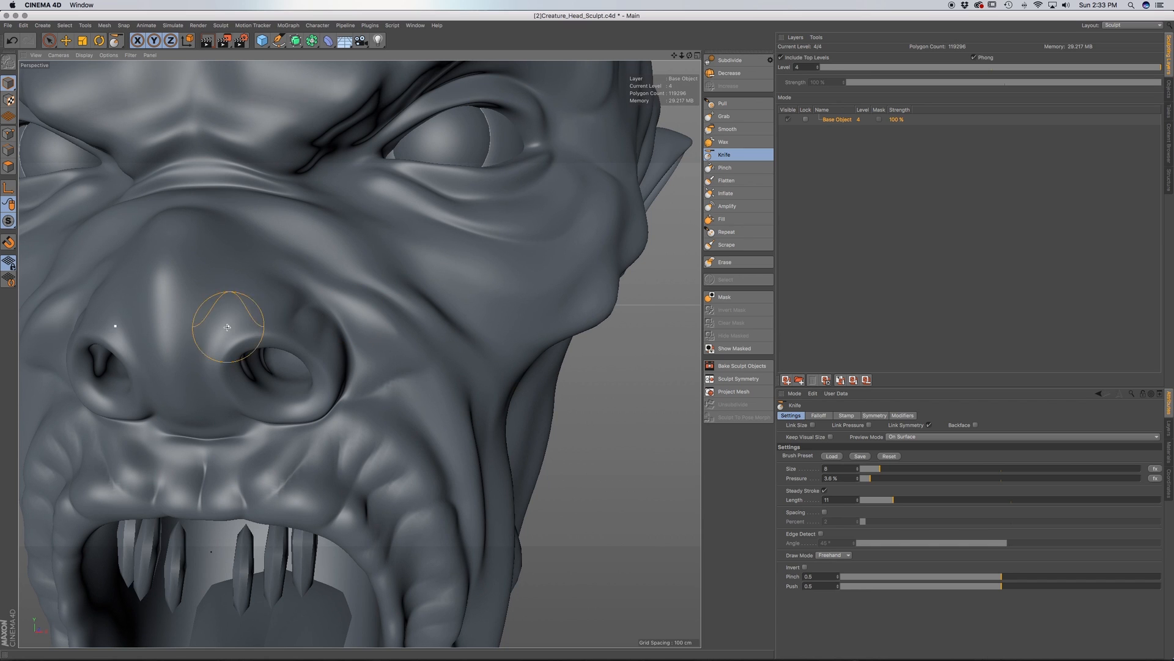
mouse_move(232, 328)
alt+mouse_down()
mouse_move(207, 355)
mouse_move(171, 273)
alt+mouse_up()
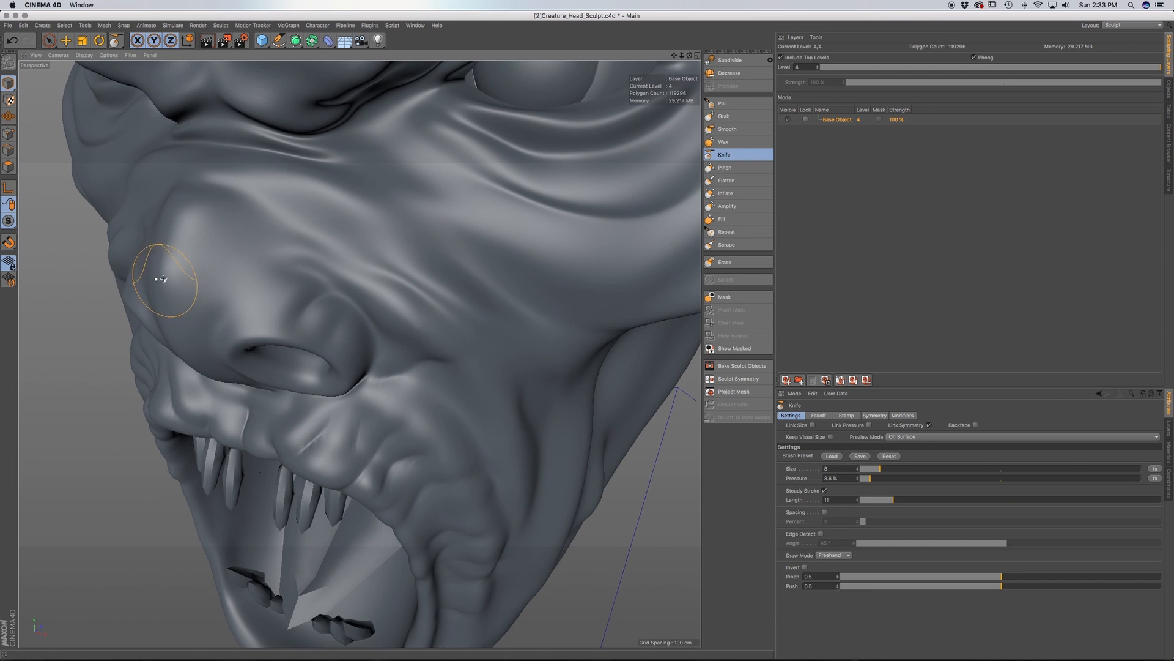
Carve wrinkles across the bridge and side of the nose with the Knife brush
alt+drag(202, 265, 247, 243)
alt+drag(227, 286, 160, 361)
mouse_move(145, 320)
mouse_down()
mouse_move(164, 280)
mouse_move(184, 283)
mouse_up()
alt+drag(168, 333, 131, 386)
drag(122, 343, 108, 309)
alt+drag(153, 354, 138, 354)
drag(143, 317, 224, 360)
mouse_move(220, 360)
alt+mouse_down()
mouse_move(149, 340)
mouse_move(283, 359)
alt+mouse_up()
Carve creases into the bags below the eye with the Knife brush
alt+middle_drag(251, 356, 157, 319)
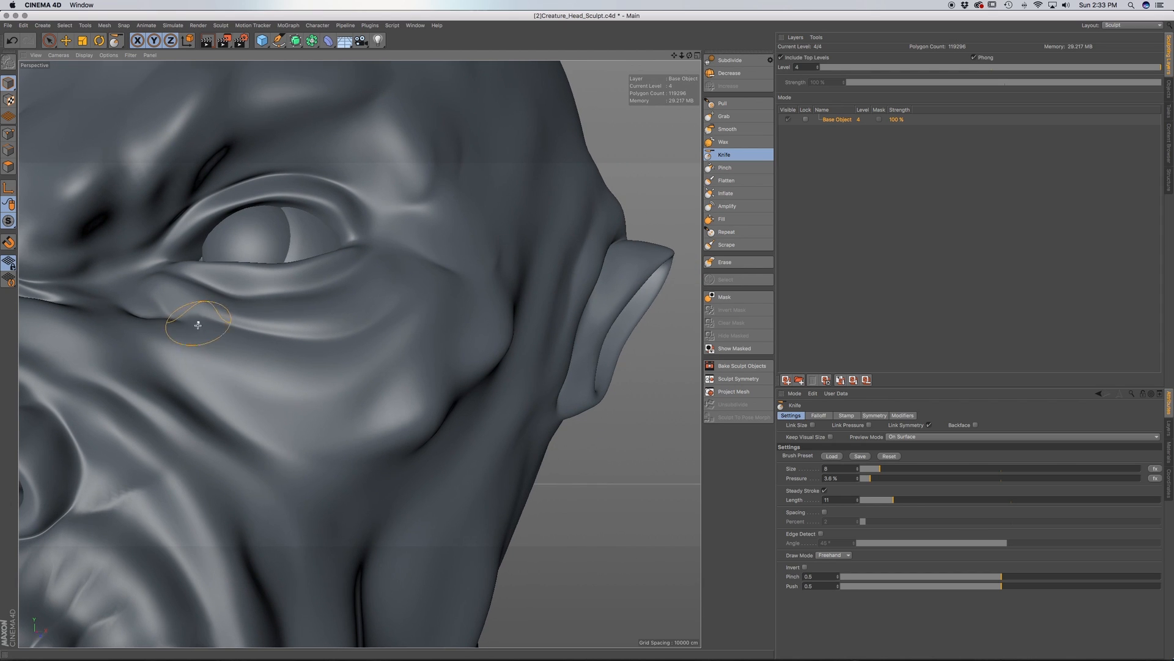
drag(255, 321, 321, 343)
alt+middle_drag(246, 306, 239, 378)
mouse_move(233, 355)
mouse_down()
mouse_move(285, 358)
mouse_move(301, 346)
mouse_move(312, 372)
mouse_move(344, 299)
mouse_up()
mouse_move(312, 362)
alt+mouse_down()
mouse_move(299, 362)
mouse_move(358, 386)
mouse_move(372, 338)
alt+mouse_up()
mouse_move(372, 379)
mouse_down()
mouse_move(407, 359)
mouse_move(339, 410)
mouse_up()
Add Knife wrinkles at the outer corner of the eye and across the upper cheek
alt+middle_drag(357, 369, 245, 306)
mouse_move(246, 306)
mouse_down()
mouse_move(287, 285)
mouse_move(359, 351)
mouse_move(309, 353)
mouse_move(346, 275)
mouse_up()
drag(224, 379, 166, 420)
alt+middle_drag(375, 387, 358, 351)
mouse_move(176, 378)
mouse_down()
mouse_move(163, 381)
mouse_move(169, 395)
mouse_up()
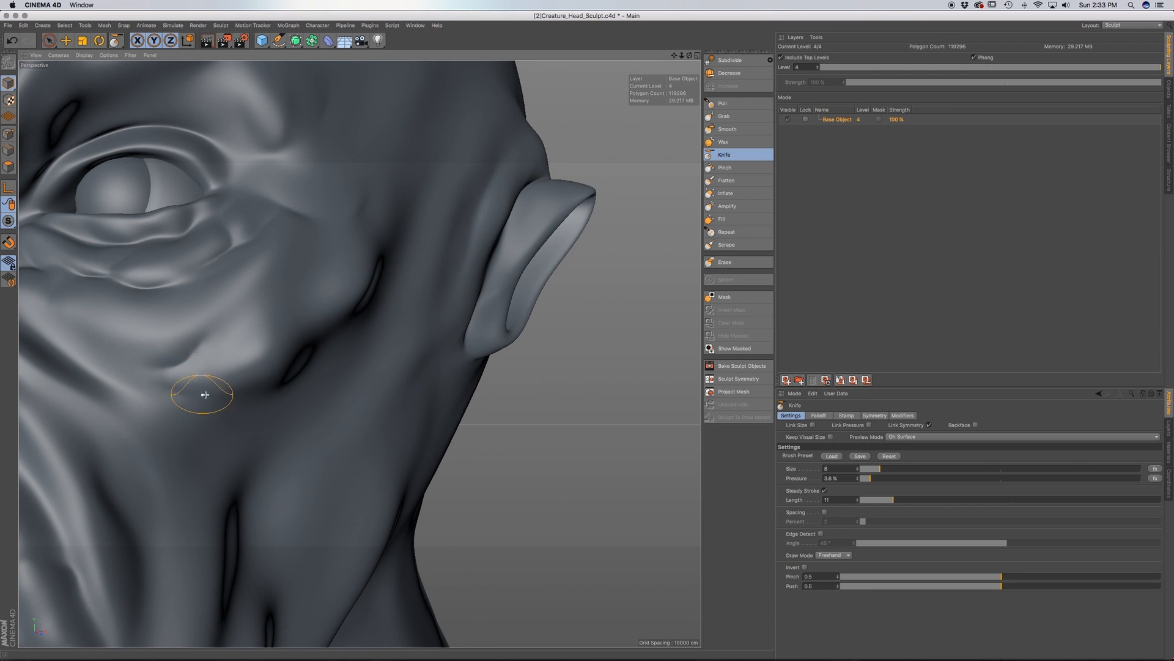
Carve creases between the brows and across the lower forehead with the Knife brush
alt+middle_drag(205, 396, 139, 359)
scroll(167, 373, down, 8)
alt+middle_drag(170, 398, 228, 394)
mouse_move(168, 367)
alt+mouse_down()
mouse_move(249, 391)
mouse_move(171, 369)
alt+mouse_up()
alt+middle_drag(168, 345, 248, 434)
scroll(214, 400, up, 8)
mouse_move(211, 363)
alt+mouse_down()
mouse_move(230, 348)
mouse_move(194, 346)
mouse_move(175, 307)
mouse_move(181, 279)
mouse_move(220, 283)
alt+mouse_up()
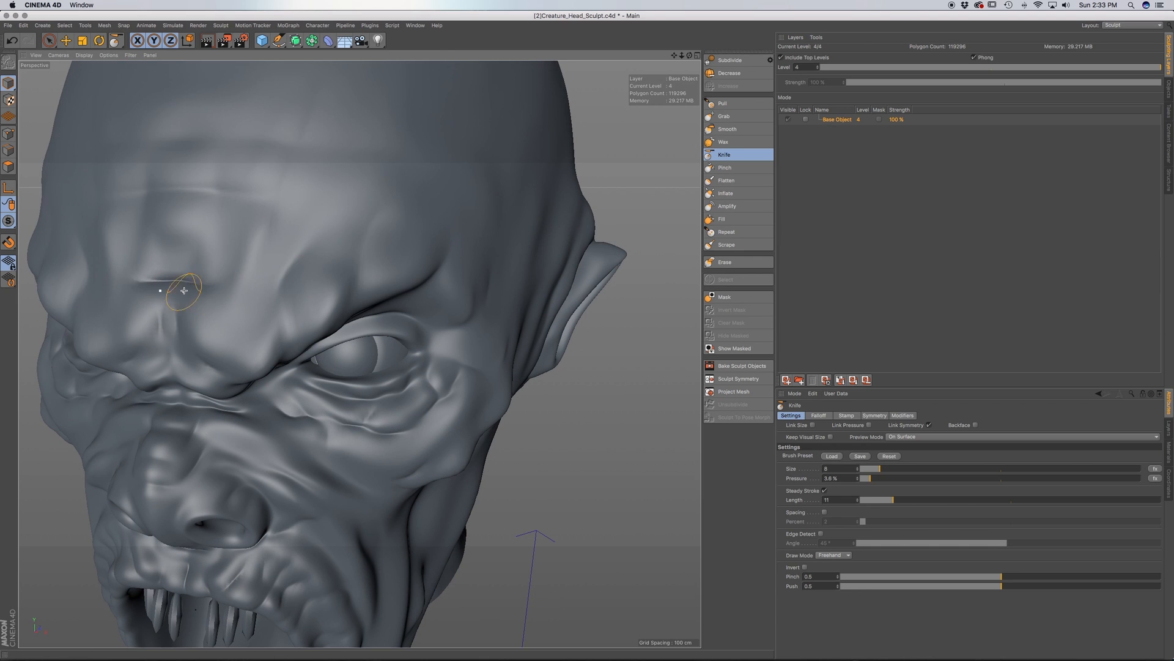
alt+drag(176, 336, 243, 330)
drag(163, 357, 207, 408)
Soften the fold across the nose bridge with the Smooth brush at size 4, and save the scene
alt+drag(206, 409, 153, 414)
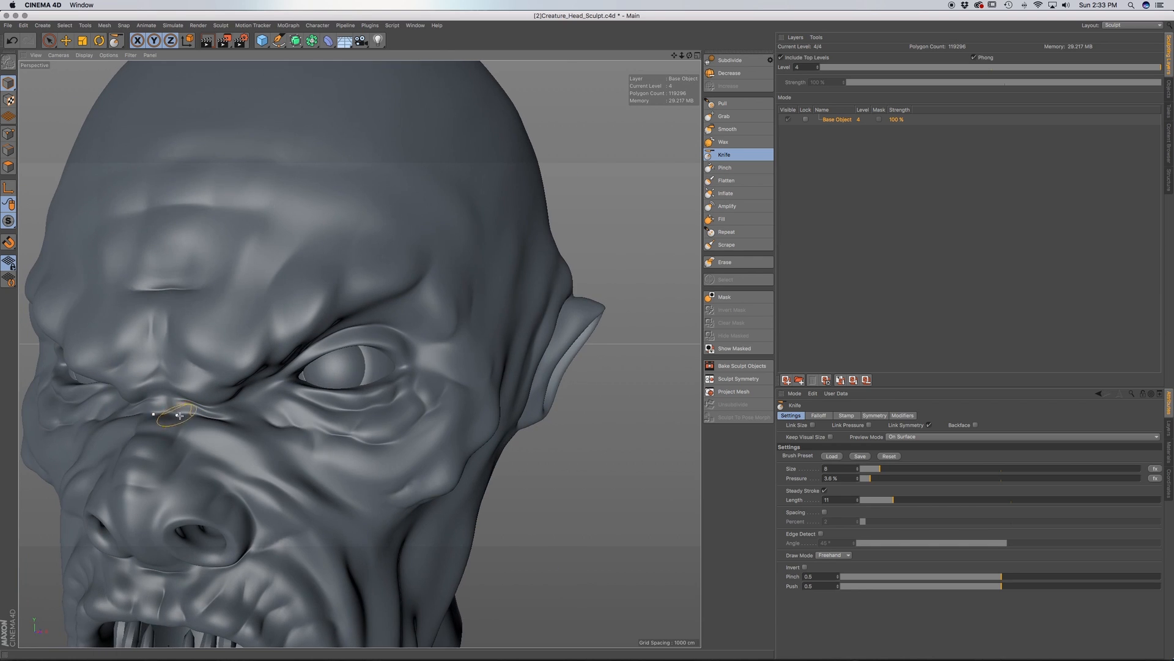
scroll(204, 420, up, 10)
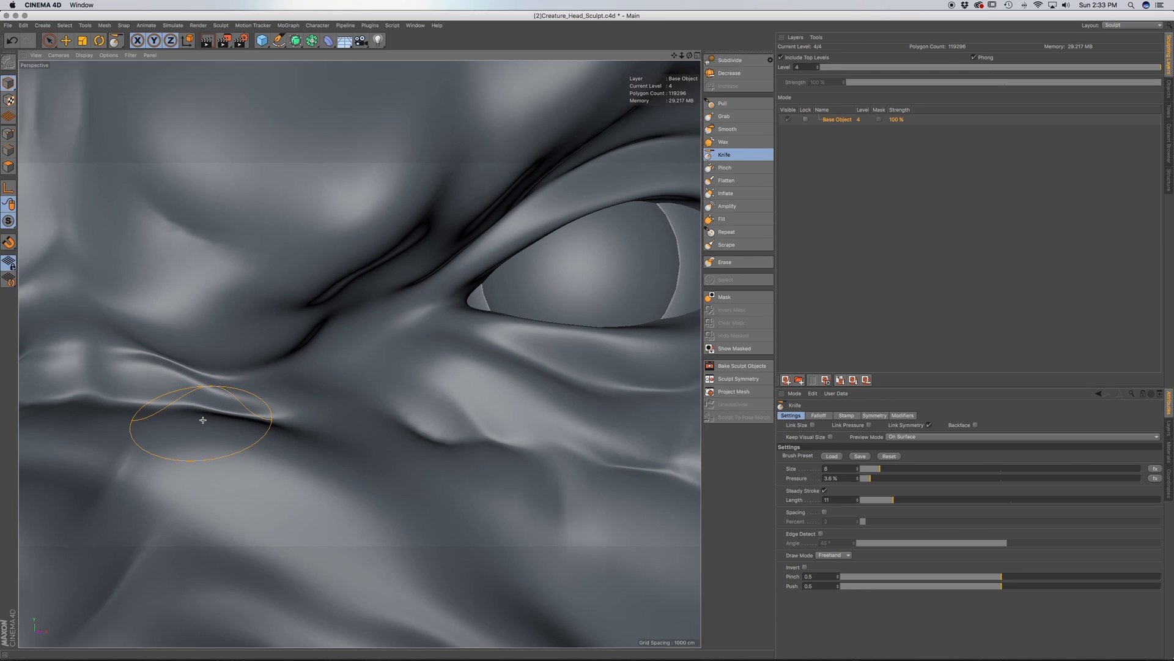
click(727, 129)
drag(910, 469, 879, 470)
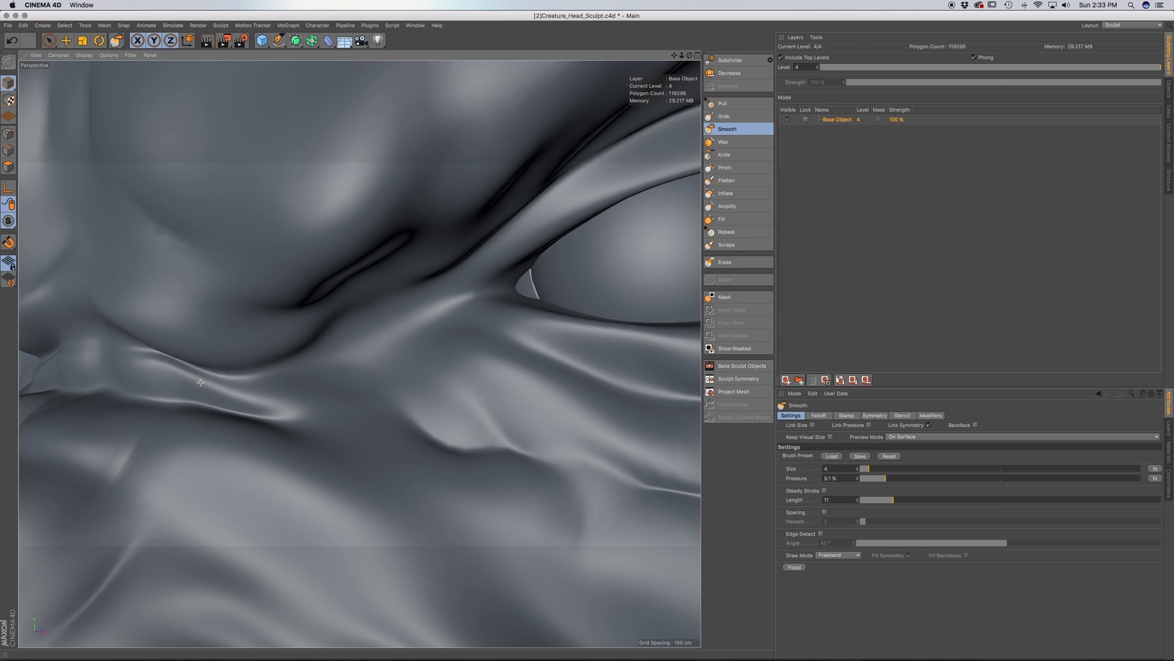
mouse_move(223, 403)
alt+mouse_down()
mouse_move(134, 388)
mouse_move(211, 397)
alt+mouse_up()
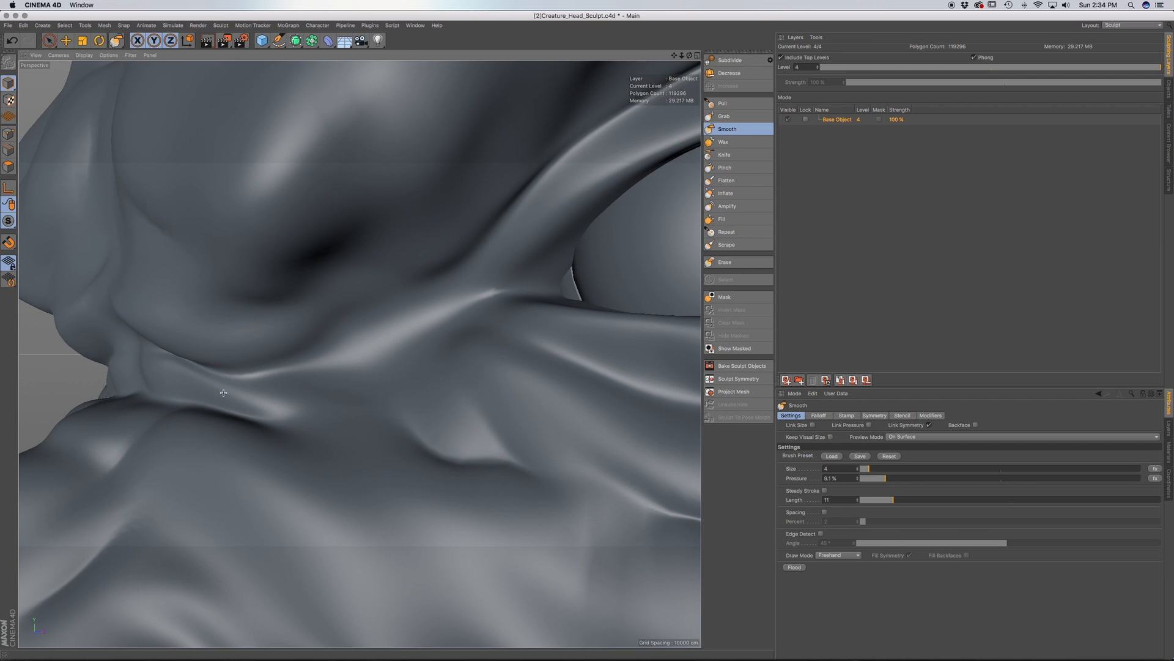
key(super+s)
drag(203, 391, 241, 395)
Build up the fold across the nose bridge with the Pull brush at size 7
click(728, 116)
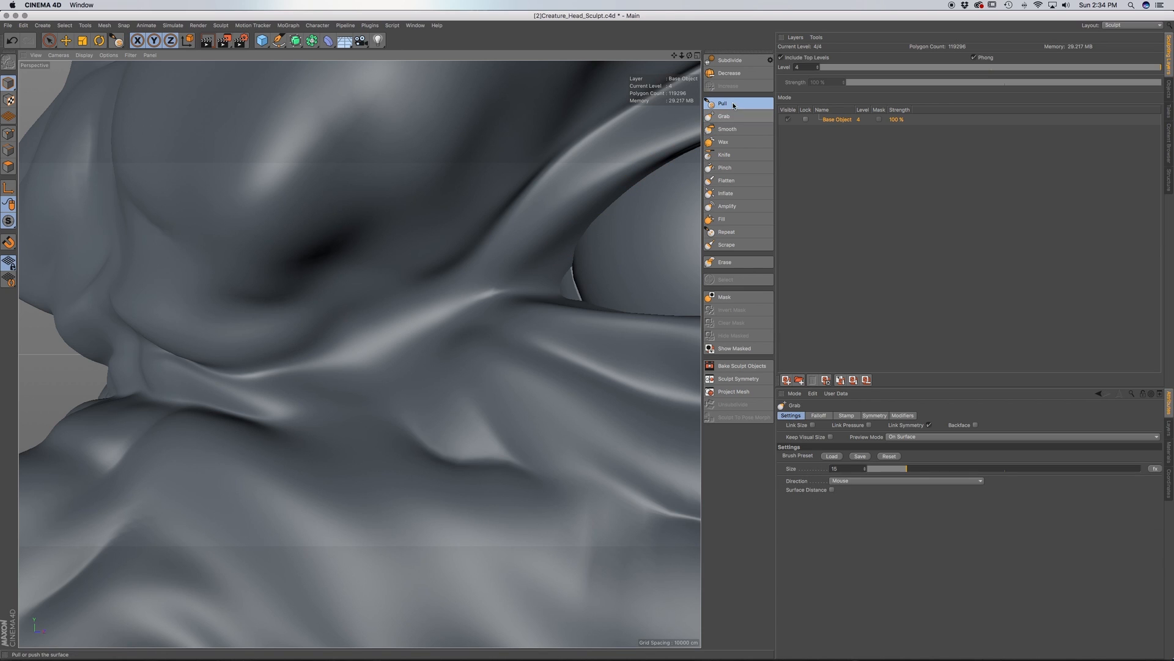
click(733, 105)
drag(891, 471, 877, 470)
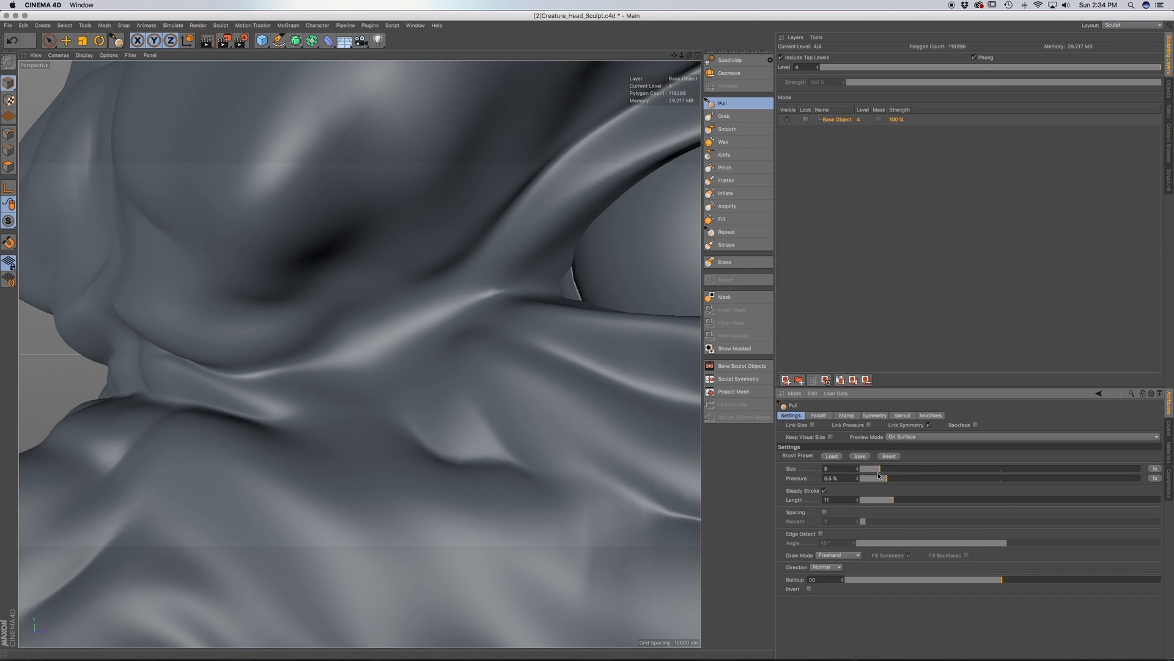
drag(230, 377, 184, 383)
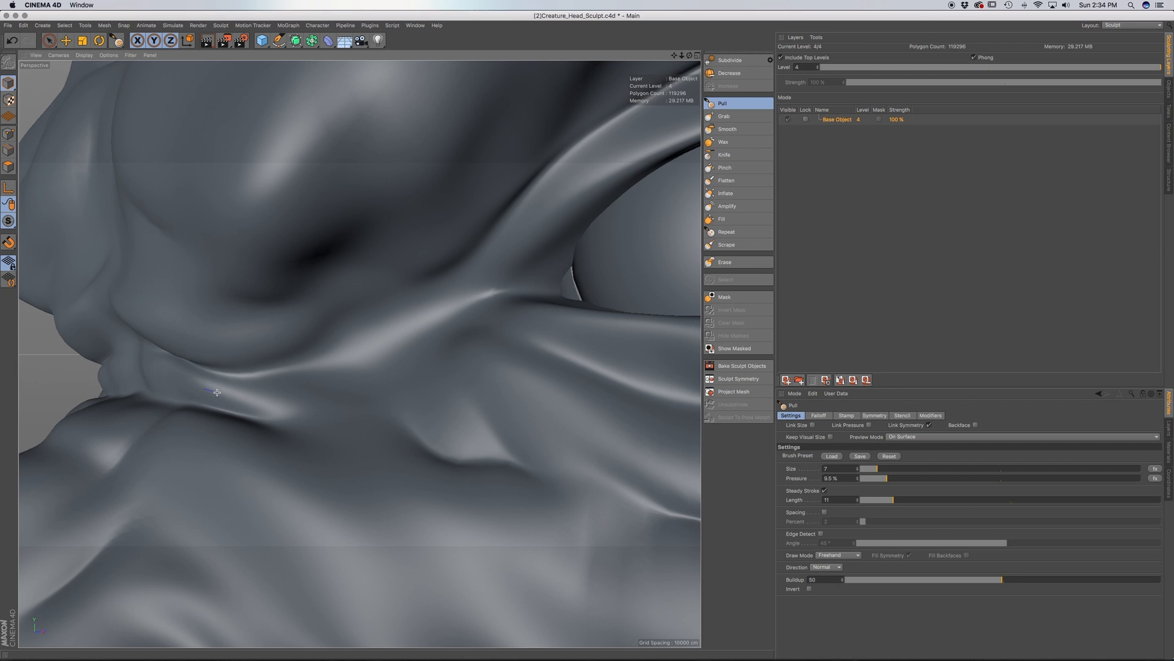
Extend the raised fold from the nose bridge toward the inner eye corner with the Pull brush
mouse_move(252, 399)
mouse_down()
mouse_move(264, 399)
mouse_move(221, 397)
mouse_move(257, 400)
mouse_move(210, 370)
mouse_move(255, 406)
mouse_move(178, 386)
mouse_move(223, 395)
mouse_move(79, 388)
mouse_up()
scroll(245, 404, down, 10)
scroll(242, 399, up, 10)
mouse_move(153, 394)
alt+mouse_down()
mouse_move(98, 393)
mouse_move(211, 394)
mouse_move(283, 413)
alt+mouse_up()
mouse_move(283, 412)
alt+mouse_down()
mouse_move(258, 413)
mouse_move(278, 406)
alt+mouse_up()
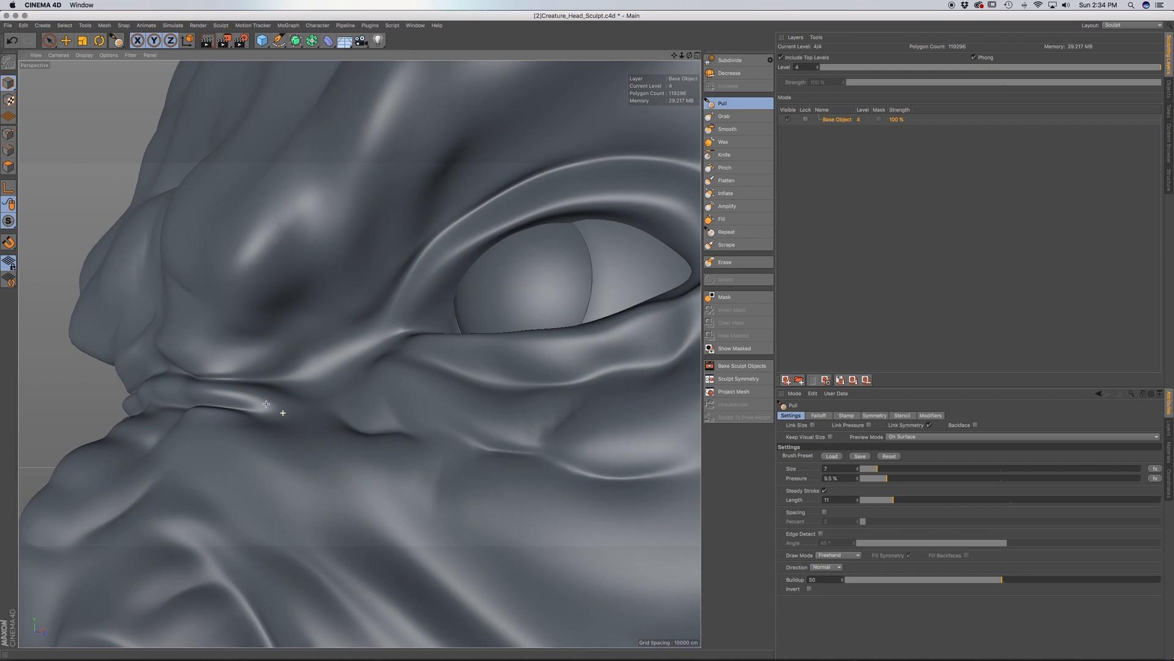
Soften the folds beside the nose bridge and under the eye with the Smooth brush at size 4
click(727, 129)
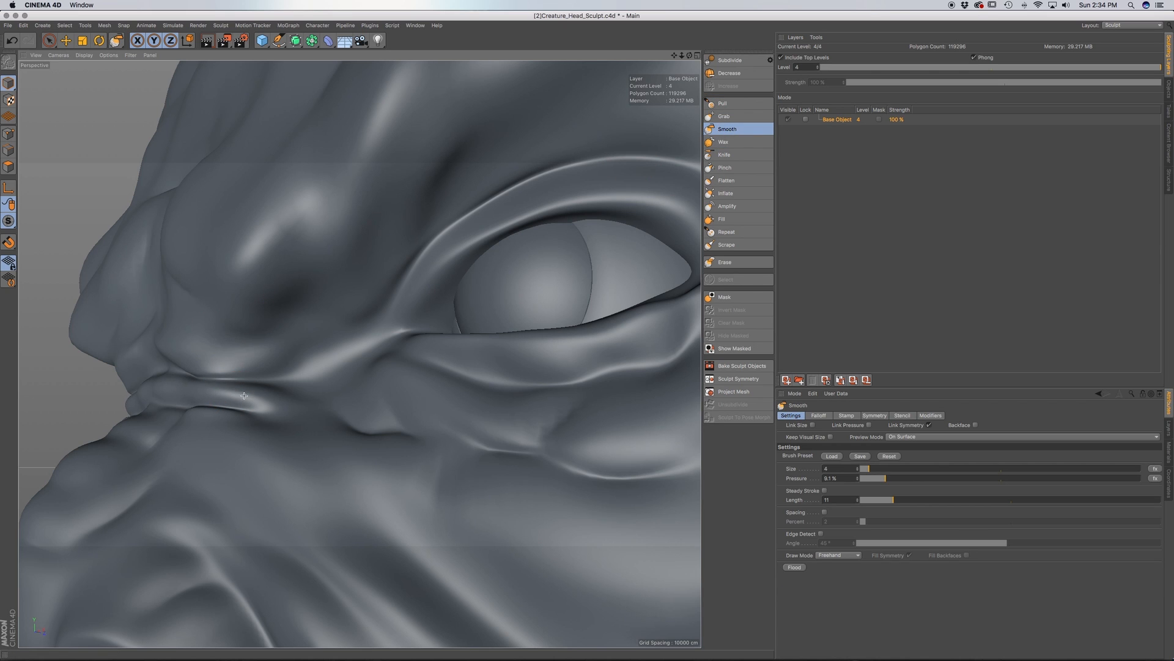
alt+drag(238, 387, 211, 396)
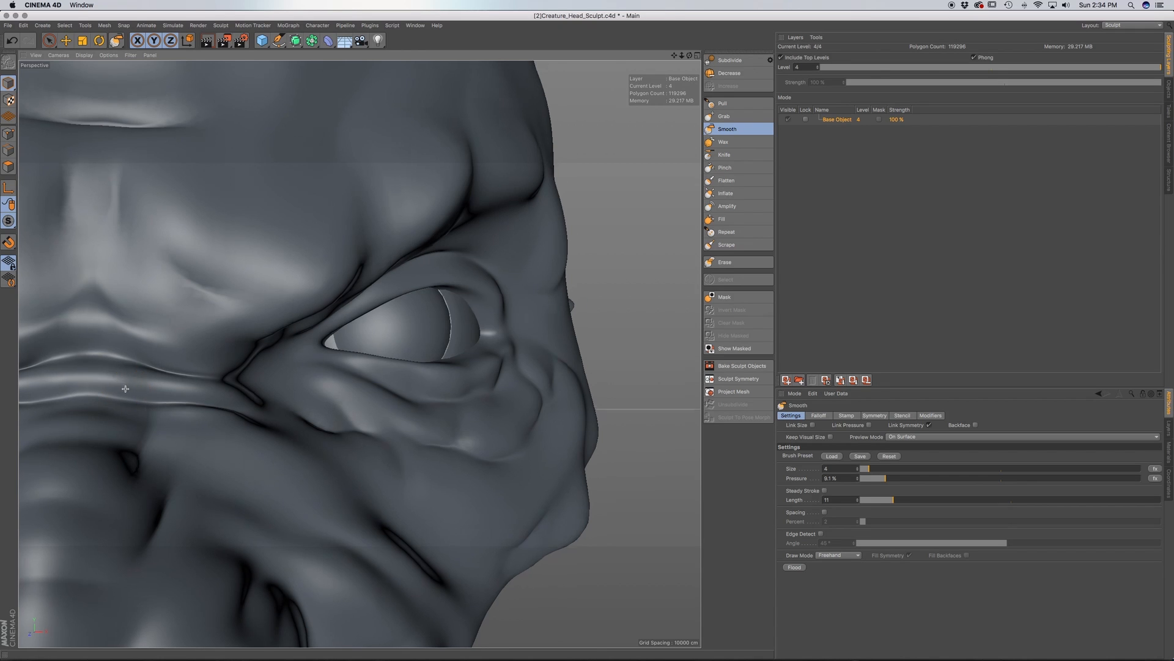
scroll(68, 371, up, 3)
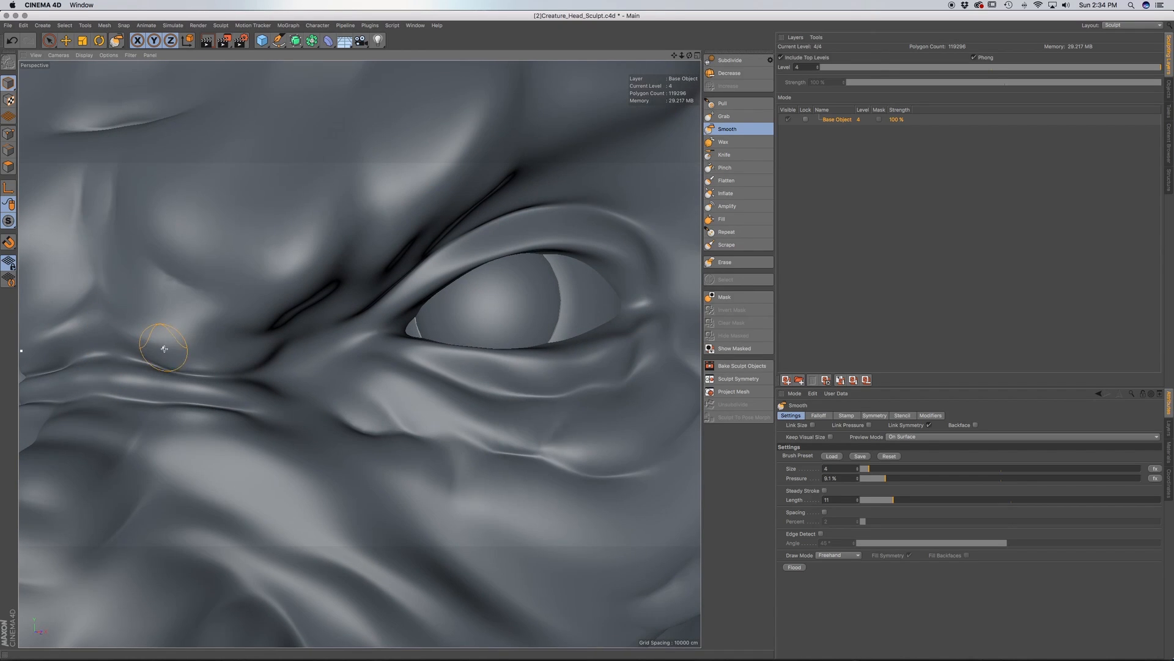
alt+drag(172, 354, 257, 388)
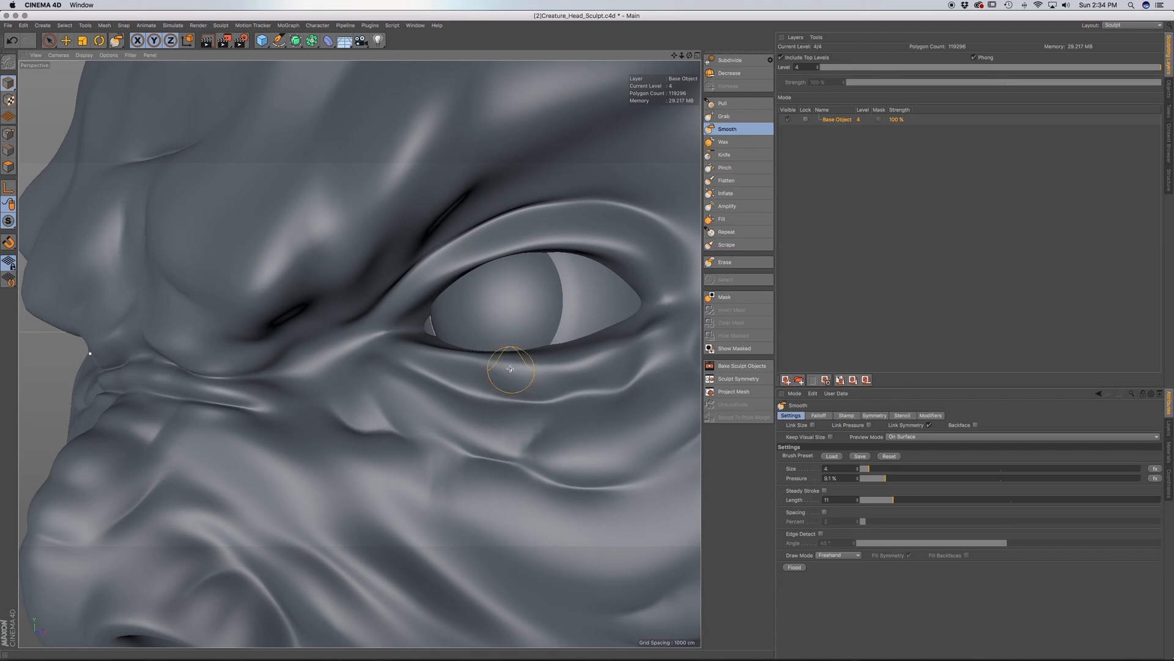
alt+drag(537, 362, 545, 391)
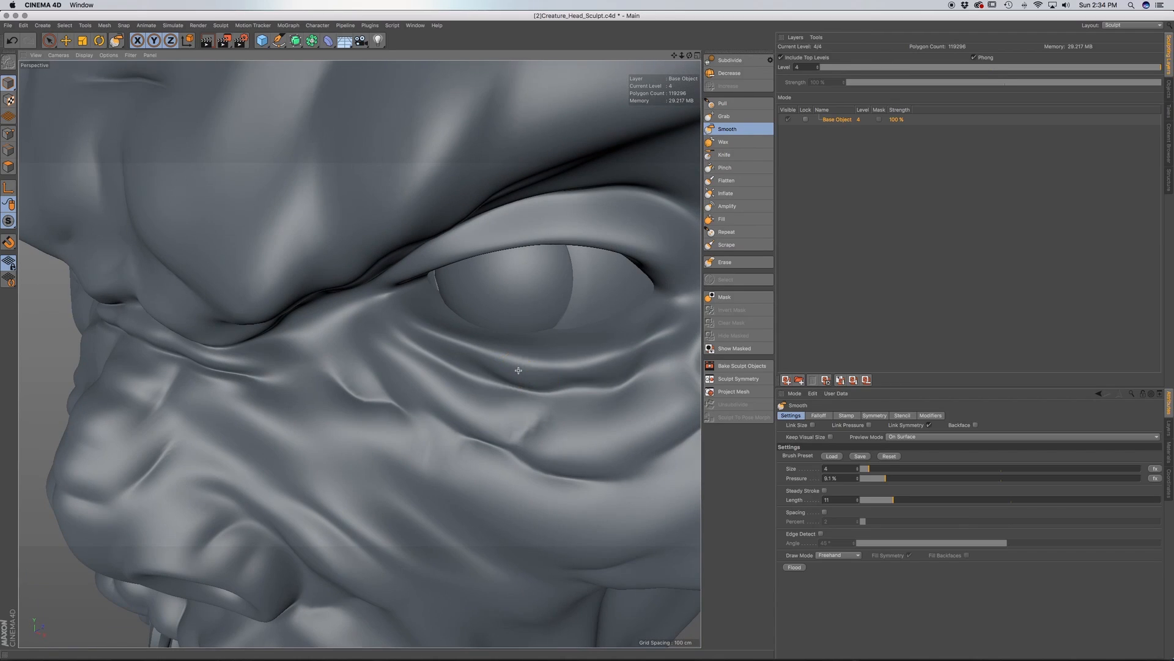
alt+drag(603, 359, 487, 389)
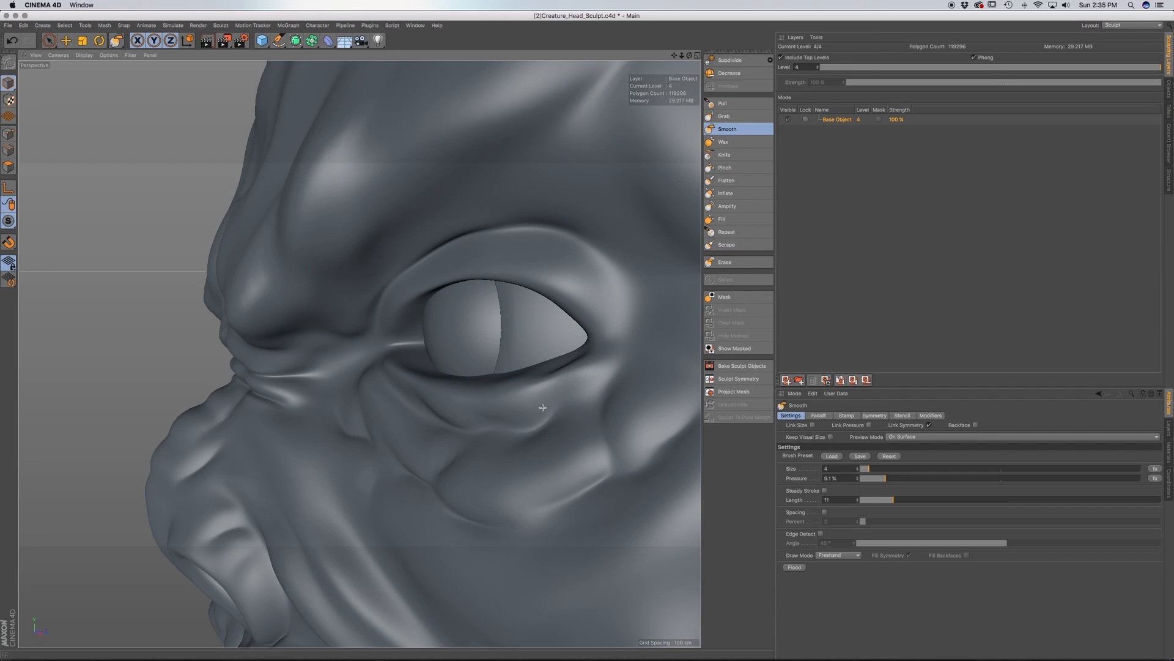
alt+drag(561, 396, 577, 386)
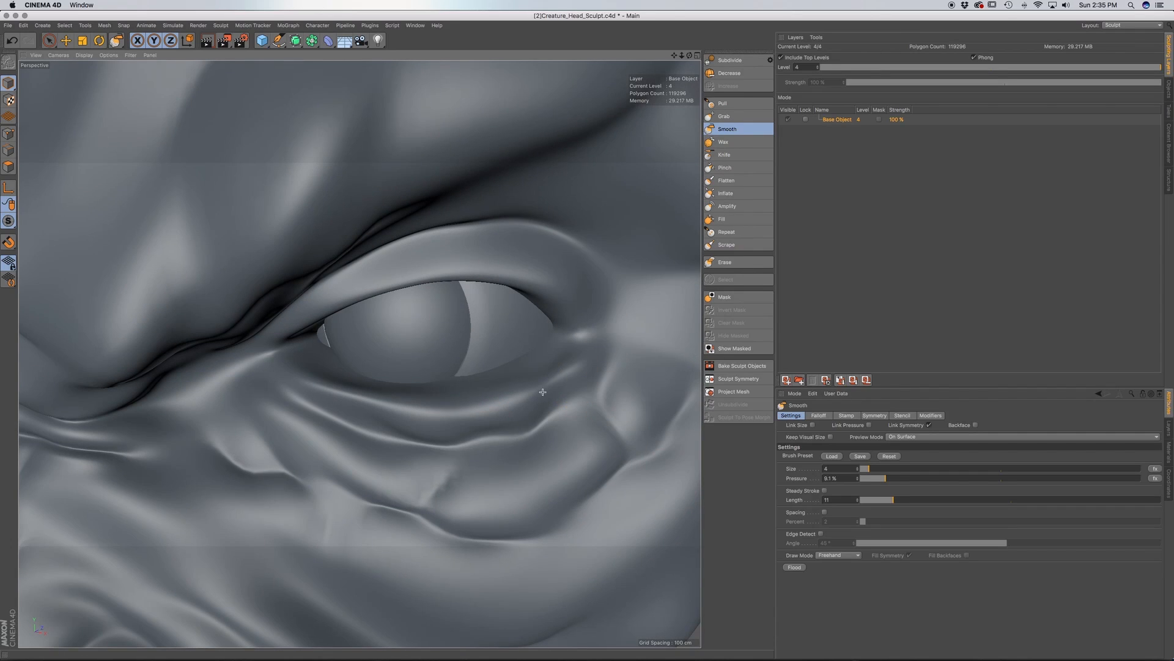
Smooth the eyelids and the folds under the eye, varying the Smooth brush size between 12, 22 and 10
drag(884, 477, 897, 478)
alt+drag(377, 406, 466, 422)
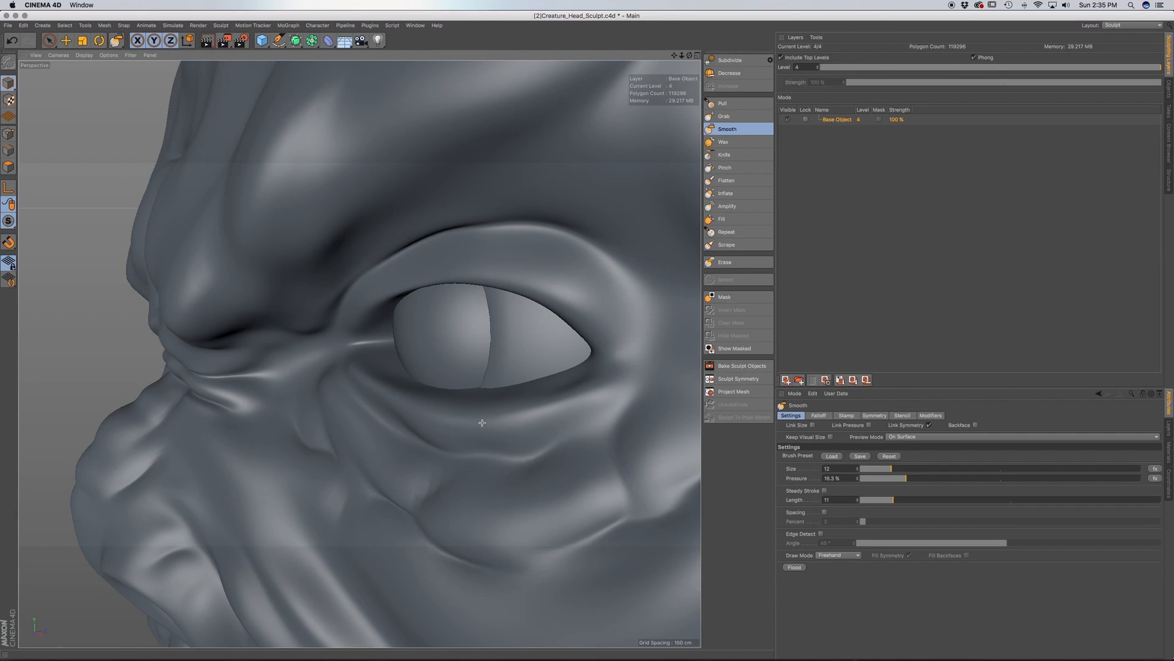
alt+middle_drag(576, 408, 440, 411)
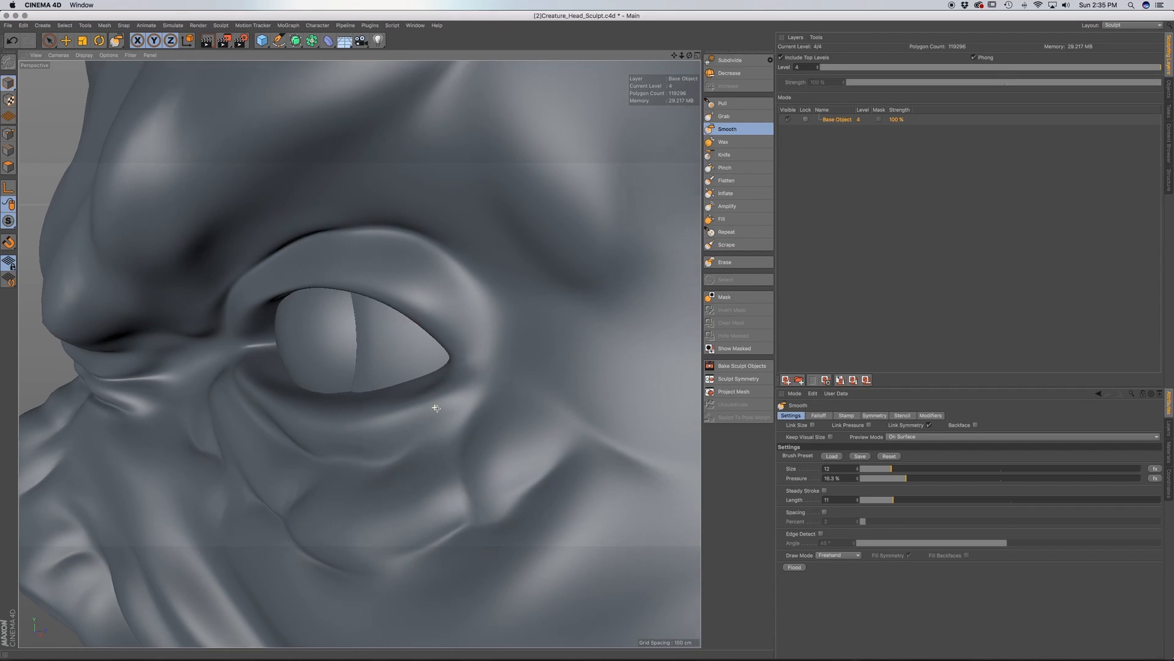
alt+drag(440, 411, 501, 413)
drag(909, 476, 931, 479)
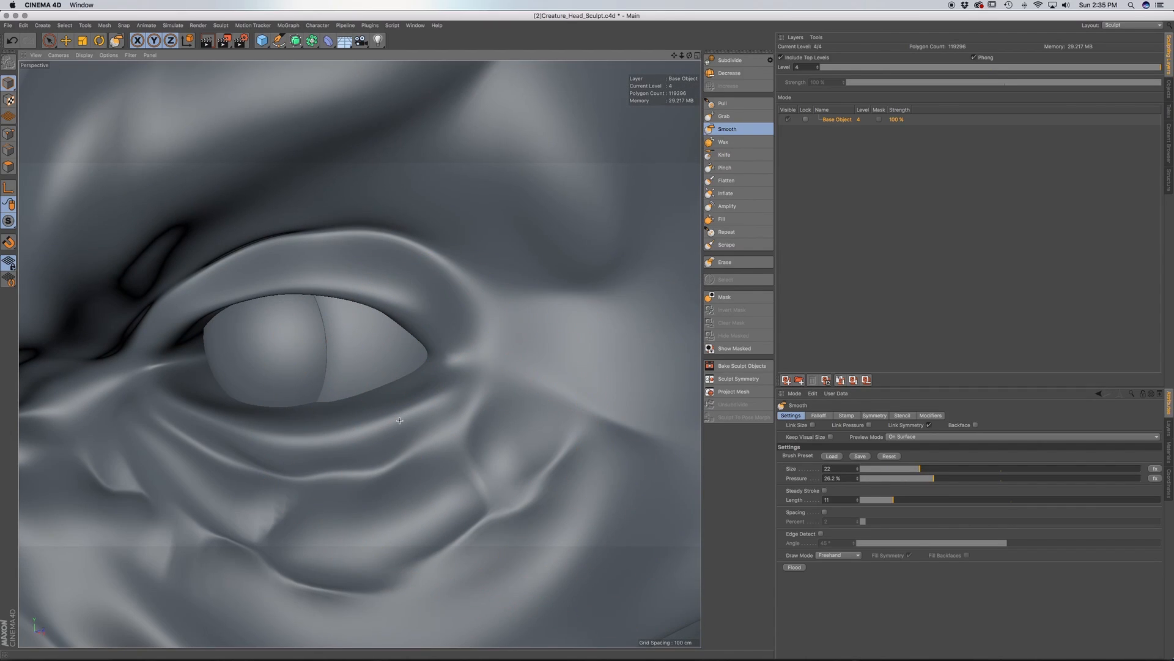
drag(898, 474, 886, 472)
mouse_move(427, 419)
alt+mouse_down()
mouse_move(440, 425)
mouse_move(429, 434)
alt+mouse_up()
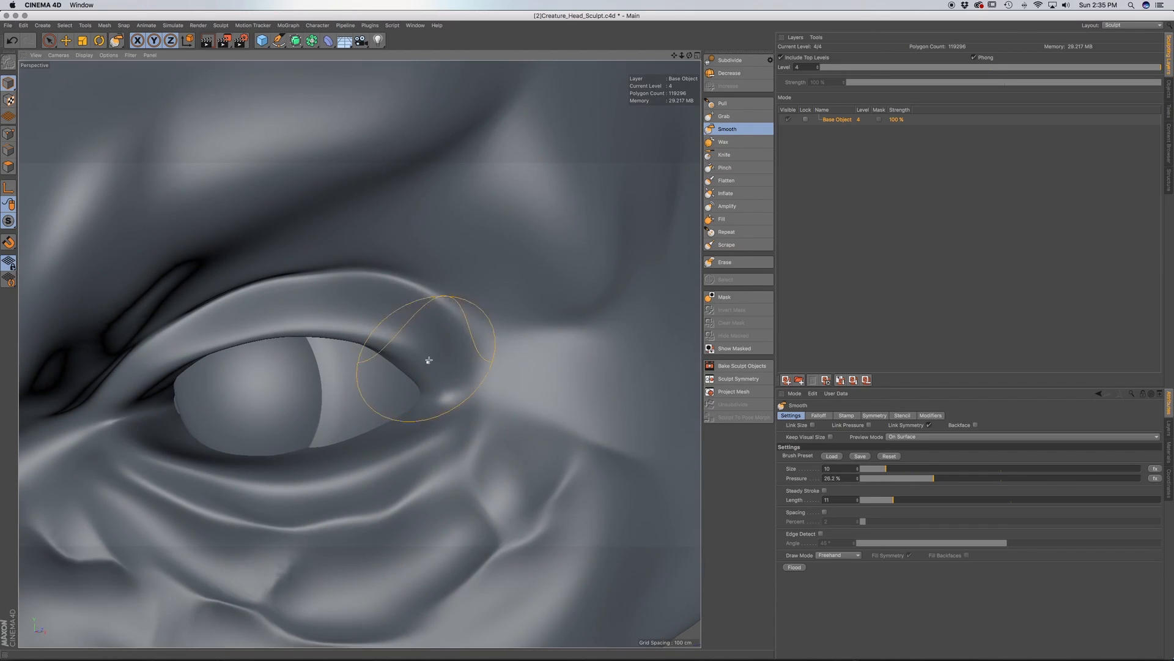
alt+drag(428, 360, 406, 409)
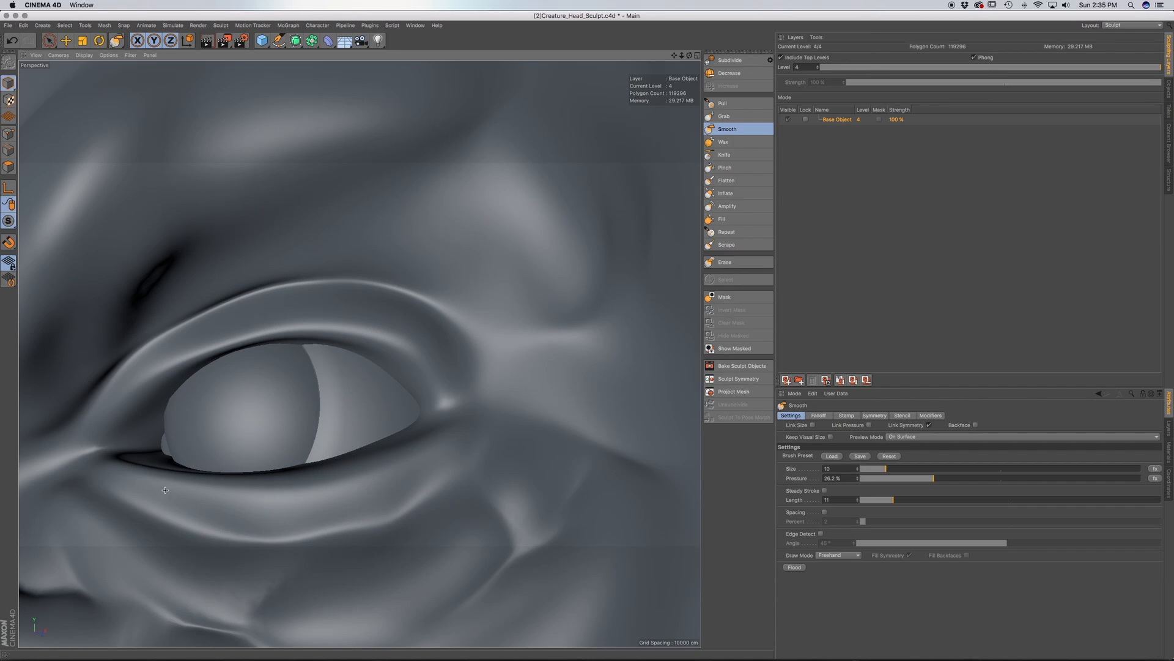
alt+middle_drag(307, 514, 367, 406)
alt+drag(377, 443, 370, 411)
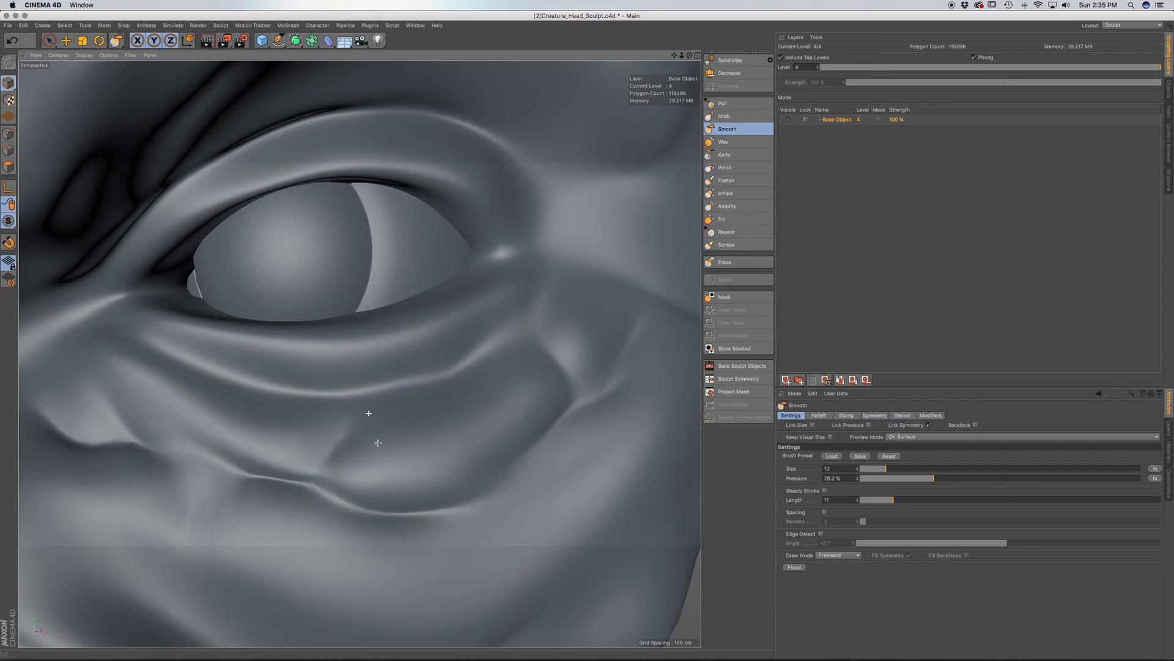
Examine the eye folds and the whole face from several angles and distances
mouse_move(411, 453)
alt+mouse_down()
mouse_move(391, 447)
mouse_move(414, 461)
alt+mouse_up()
scroll(410, 456, down, 3)
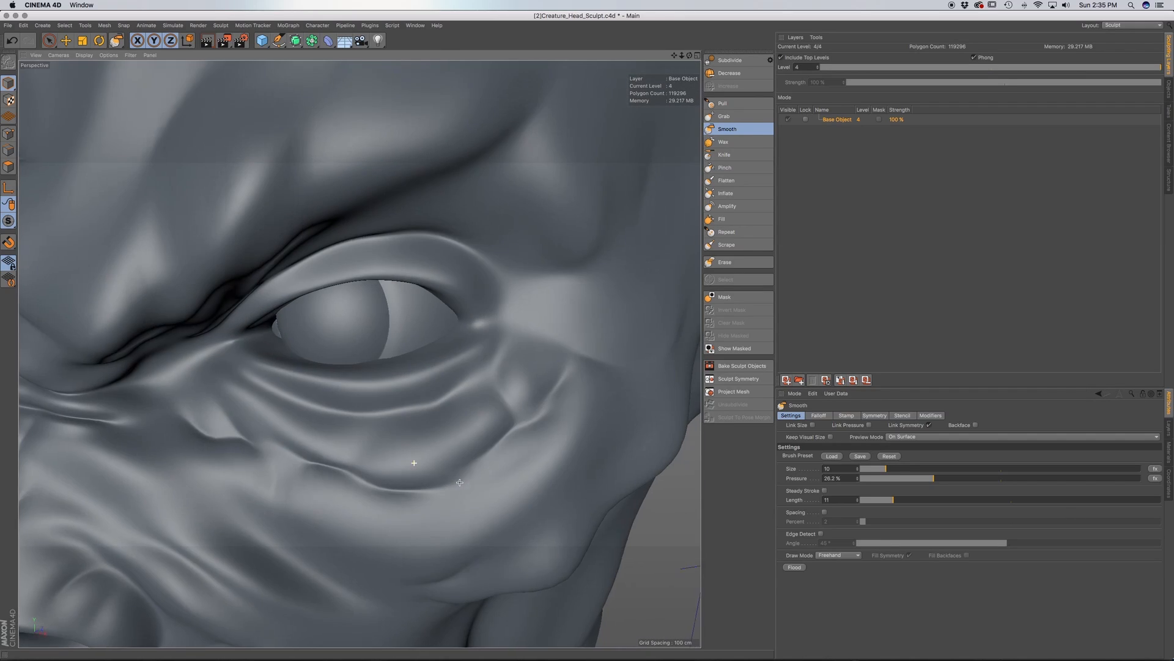
scroll(416, 488, down, 4)
alt+middle_drag(414, 489, 448, 407)
alt+drag(359, 354, 404, 424)
alt+middle_drag(405, 424, 409, 343)
alt+drag(375, 414, 330, 421)
scroll(337, 421, down, 4)
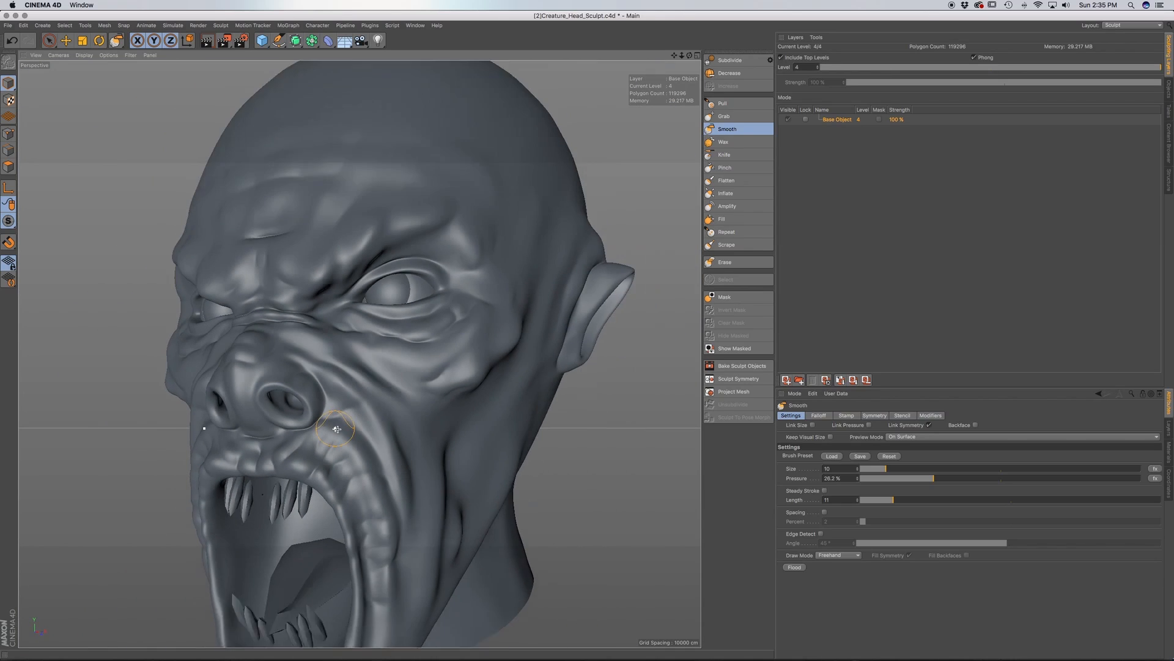
alt+middle_drag(376, 401, 375, 334)
alt+drag(375, 335, 416, 375)
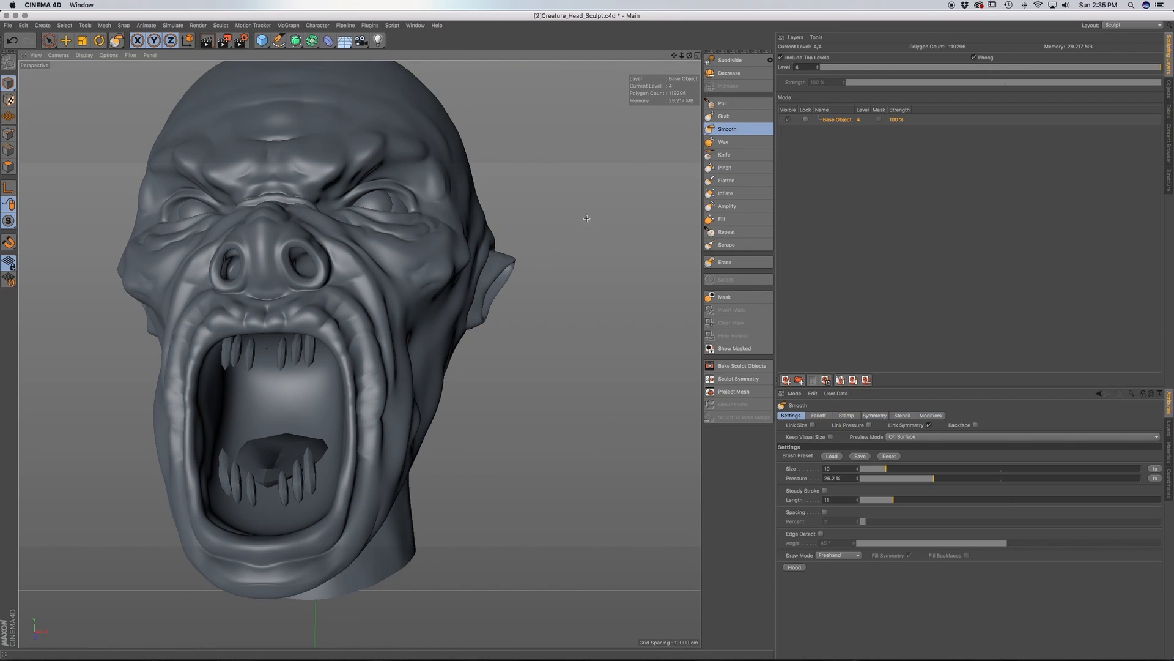
Carve creases across the lower lip and its corner with the Knife brush at size 8
click(728, 154)
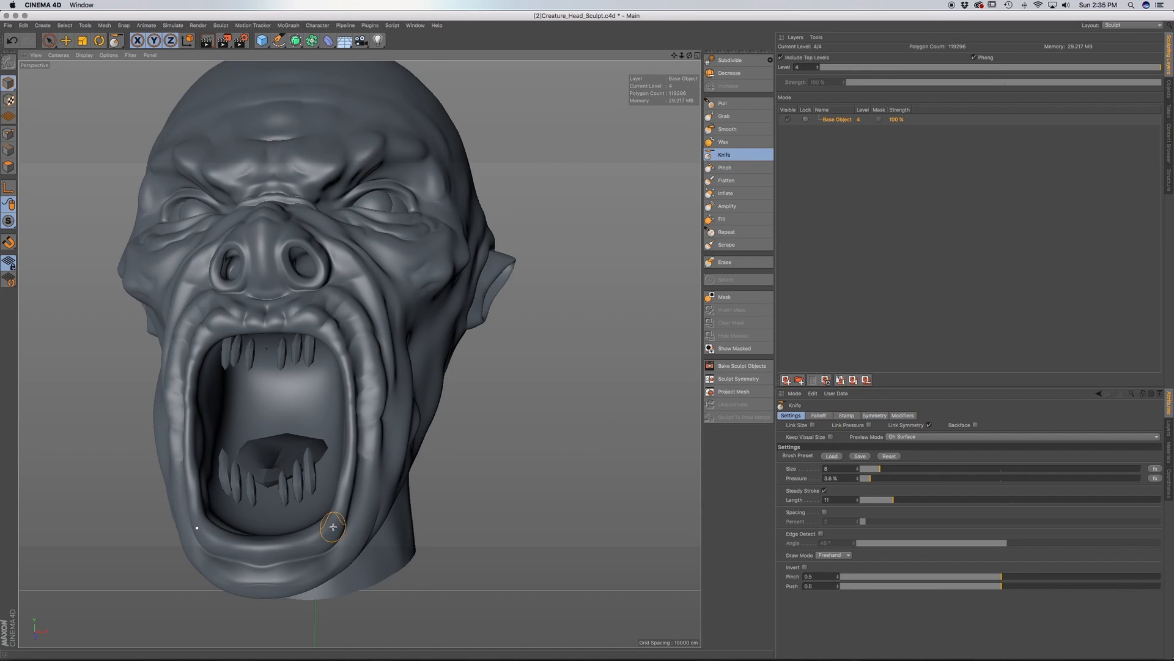
scroll(332, 527, up, 2)
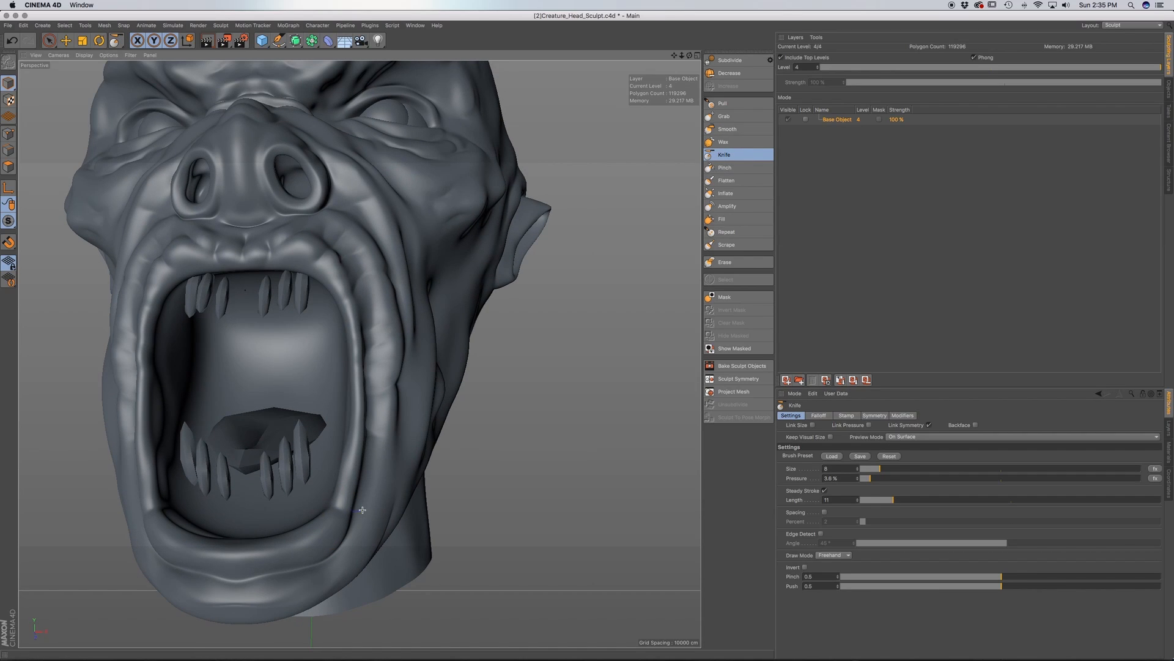
drag(344, 473, 338, 552)
scroll(340, 551, down, 3)
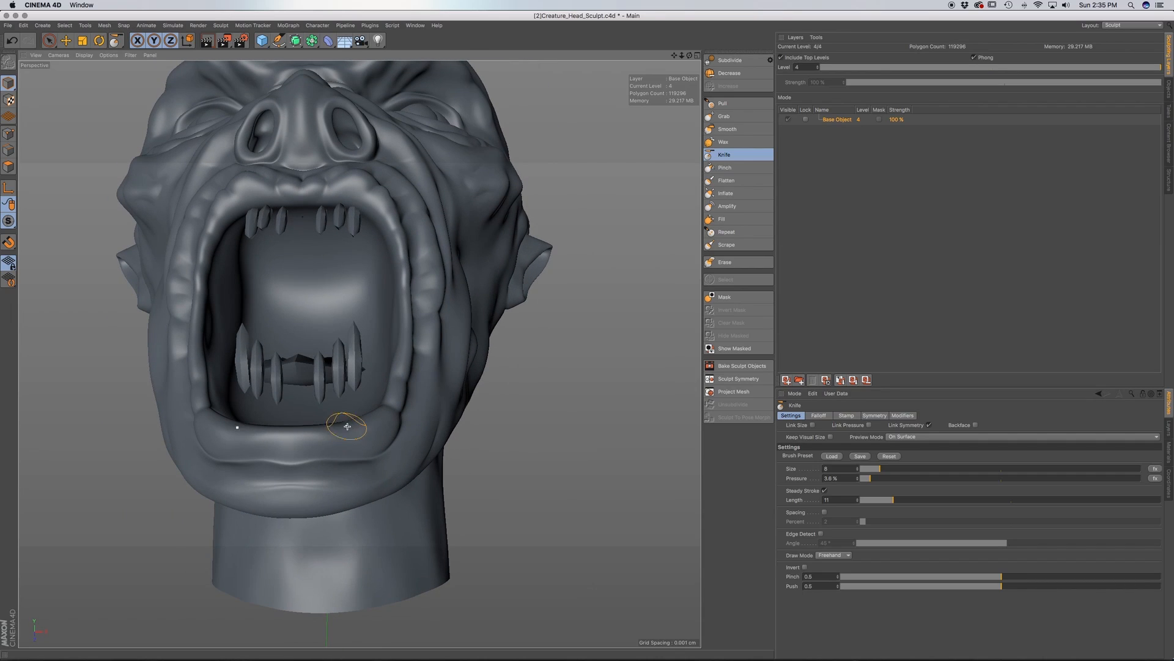
mouse_move(294, 433)
mouse_down()
mouse_move(284, 465)
mouse_move(203, 430)
mouse_up()
mouse_move(342, 496)
mouse_down()
mouse_move(334, 507)
mouse_move(292, 469)
mouse_up()
Add Knife wrinkles along the side of the lower lip and the cheek beside the mouth
mouse_move(350, 525)
alt+mouse_down()
mouse_move(457, 497)
mouse_move(486, 474)
mouse_move(480, 452)
alt+mouse_up()
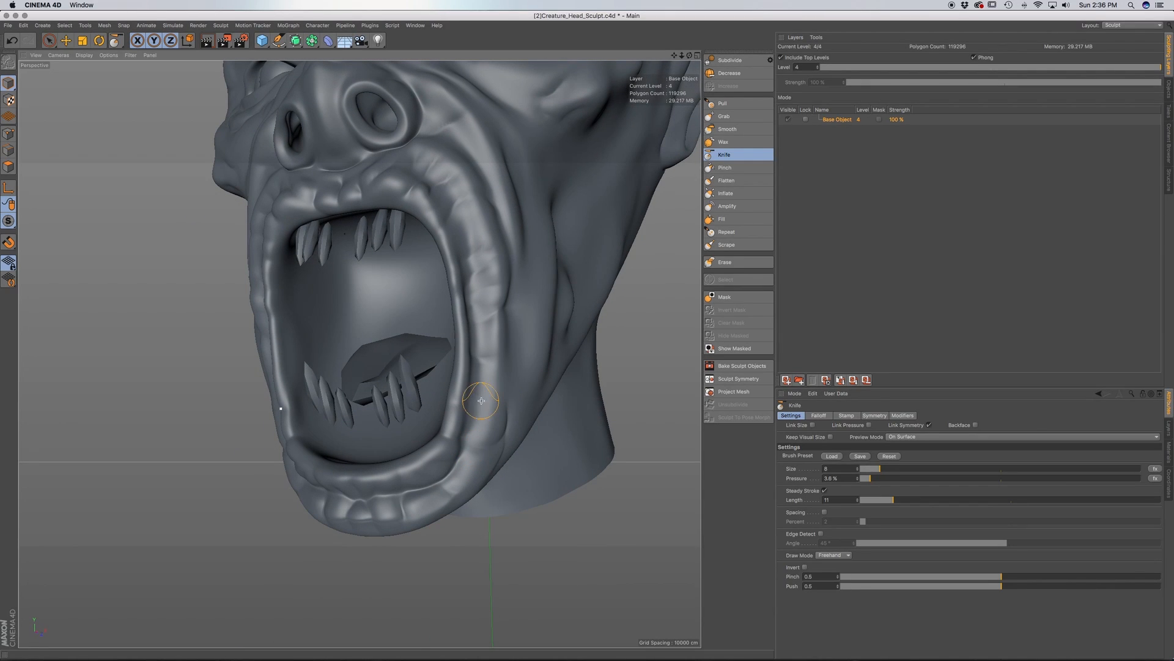
mouse_move(388, 446)
alt+mouse_down()
mouse_move(397, 465)
mouse_move(421, 399)
alt+mouse_up()
drag(397, 442, 484, 476)
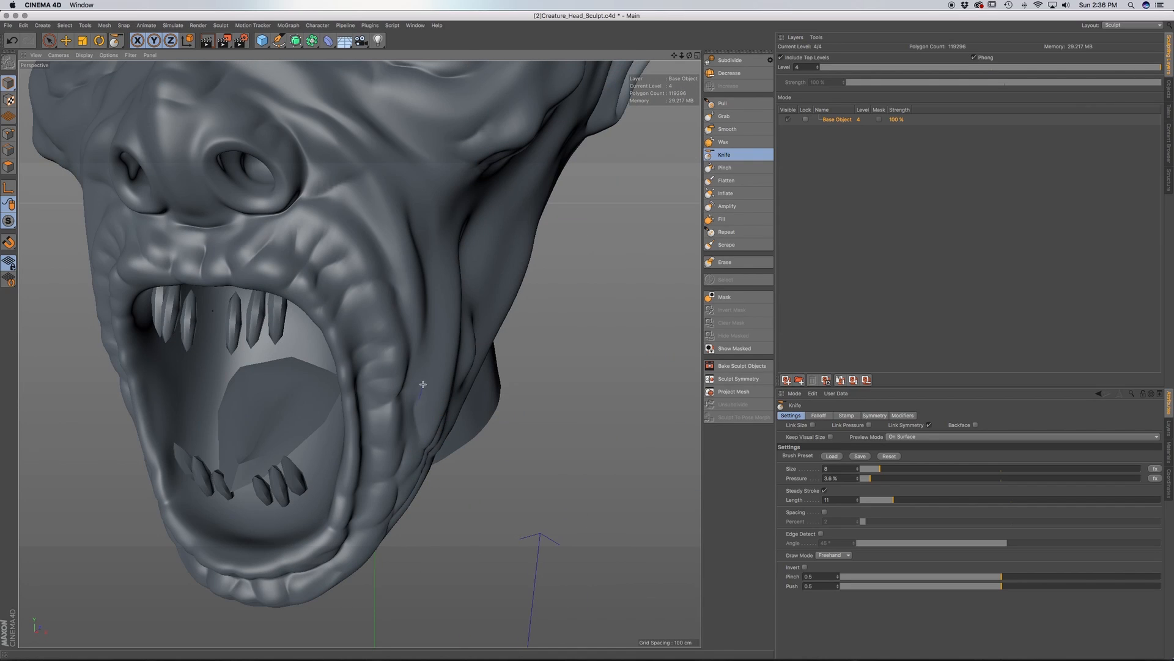
alt+drag(398, 446, 386, 430)
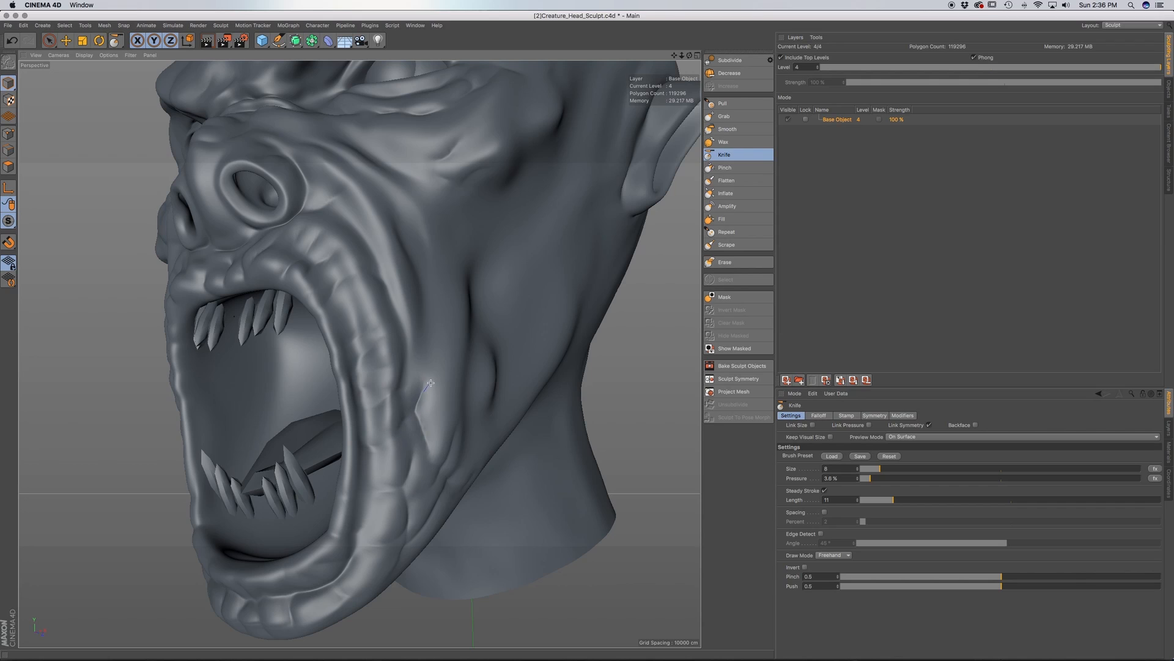
Examine the side of the head, the ear and the brow from several angles
scroll(426, 414, down, 4)
mouse_move(425, 411)
alt+mouse_down()
mouse_move(407, 388)
mouse_move(376, 396)
mouse_move(362, 452)
alt+mouse_up()
mouse_move(403, 406)
alt+mouse_down()
mouse_move(406, 422)
mouse_move(409, 407)
mouse_move(398, 410)
alt+mouse_up()
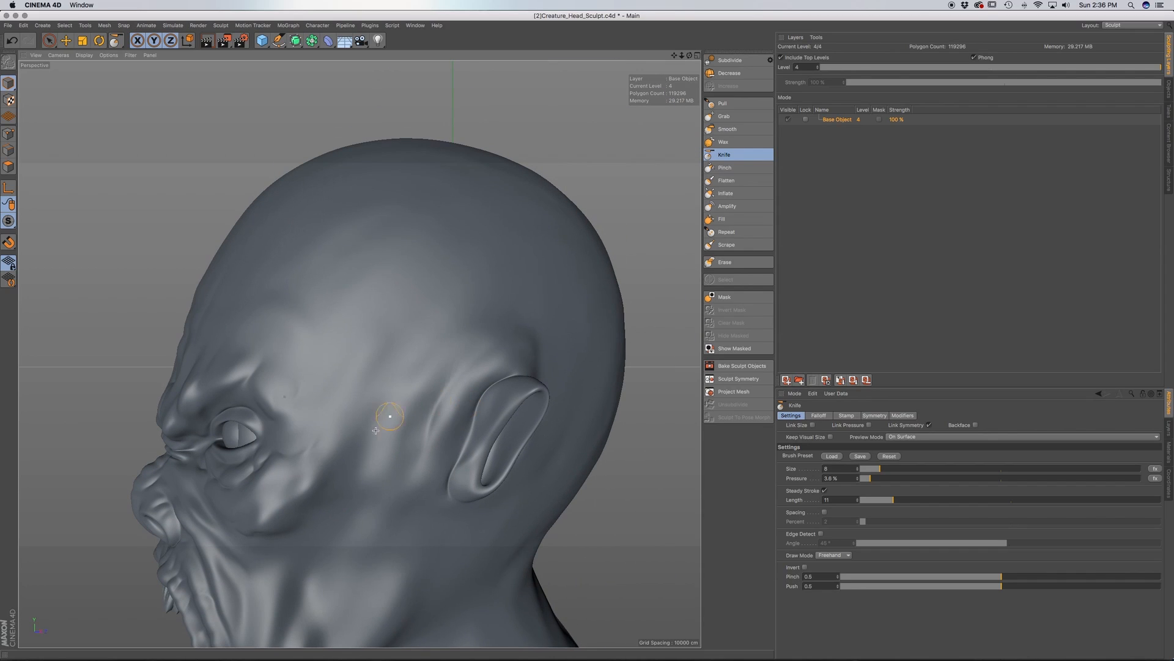
alt+drag(311, 492, 282, 526)
scroll(299, 499, up, 4)
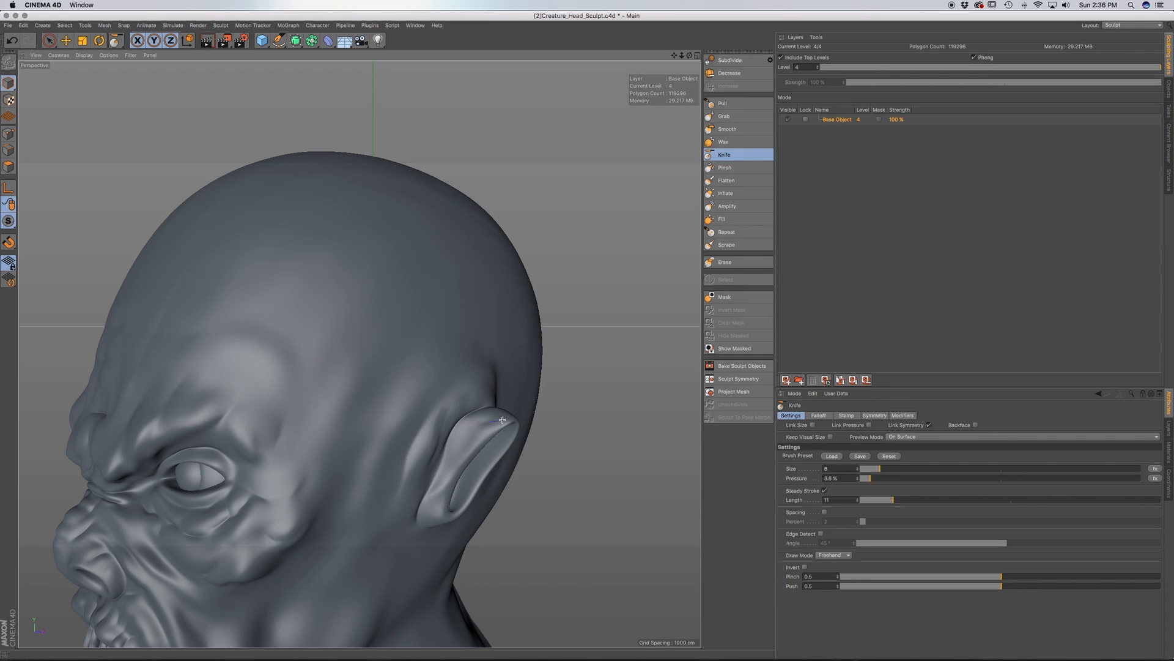
mouse_move(385, 473)
alt+mouse_down()
mouse_move(477, 466)
mouse_move(451, 462)
alt+mouse_up()
alt+drag(238, 398, 216, 448)
alt+middle_drag(216, 449, 297, 367)
alt+drag(296, 367, 260, 361)
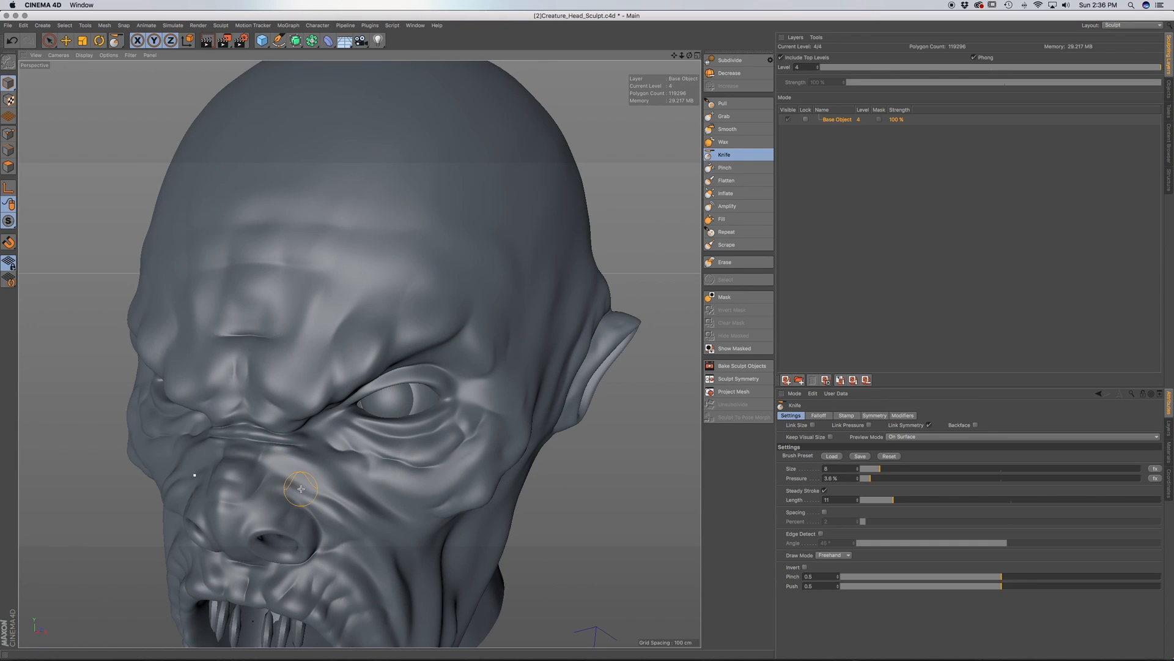
Sharpen the crease beneath the nose with the Pinch brush at size 14
alt+middle_drag(301, 489, 312, 404)
mouse_move(312, 405)
alt+mouse_down()
mouse_move(269, 416)
mouse_move(307, 413)
mouse_move(279, 451)
mouse_move(326, 452)
mouse_move(307, 372)
alt+mouse_up()
scroll(277, 440, up, 5)
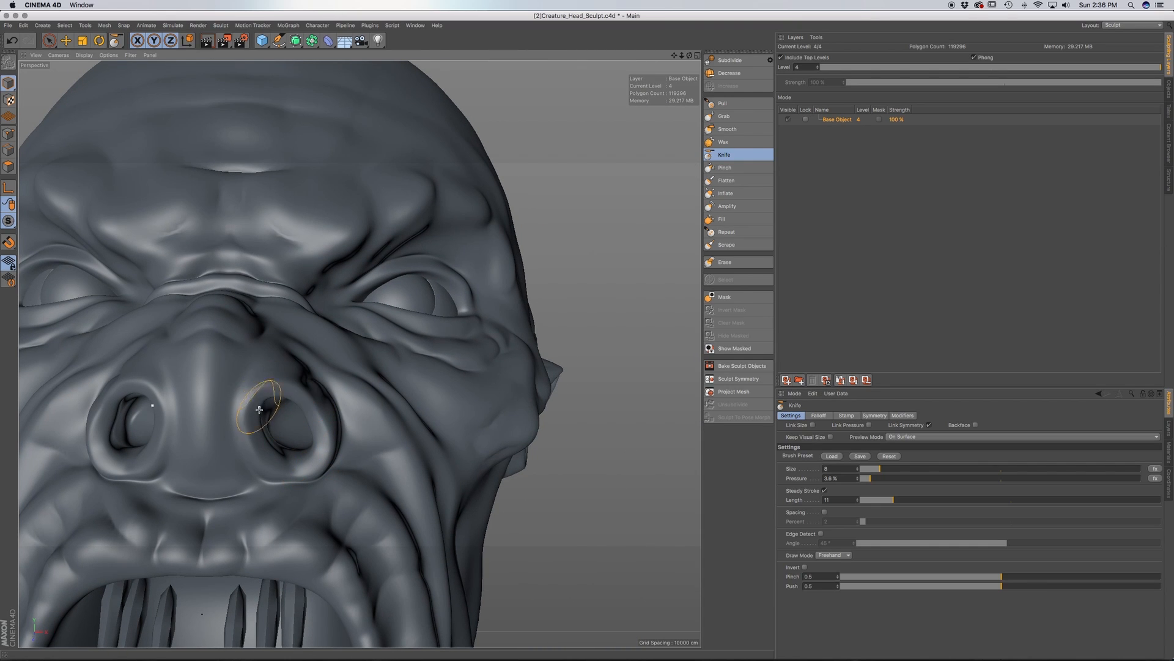
alt+middle_drag(344, 426, 338, 358)
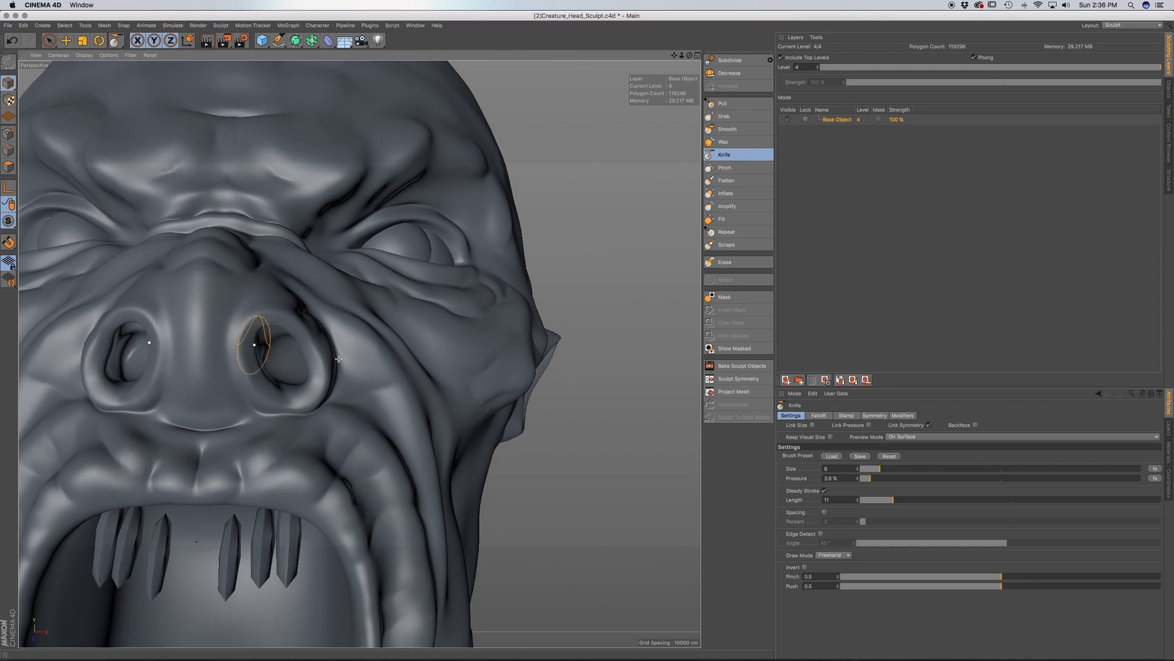
click(725, 168)
mouse_move(240, 469)
mouse_down()
mouse_move(208, 466)
mouse_move(188, 481)
mouse_up()
alt+middle_drag(389, 376, 320, 333)
alt+drag(190, 430, 190, 514)
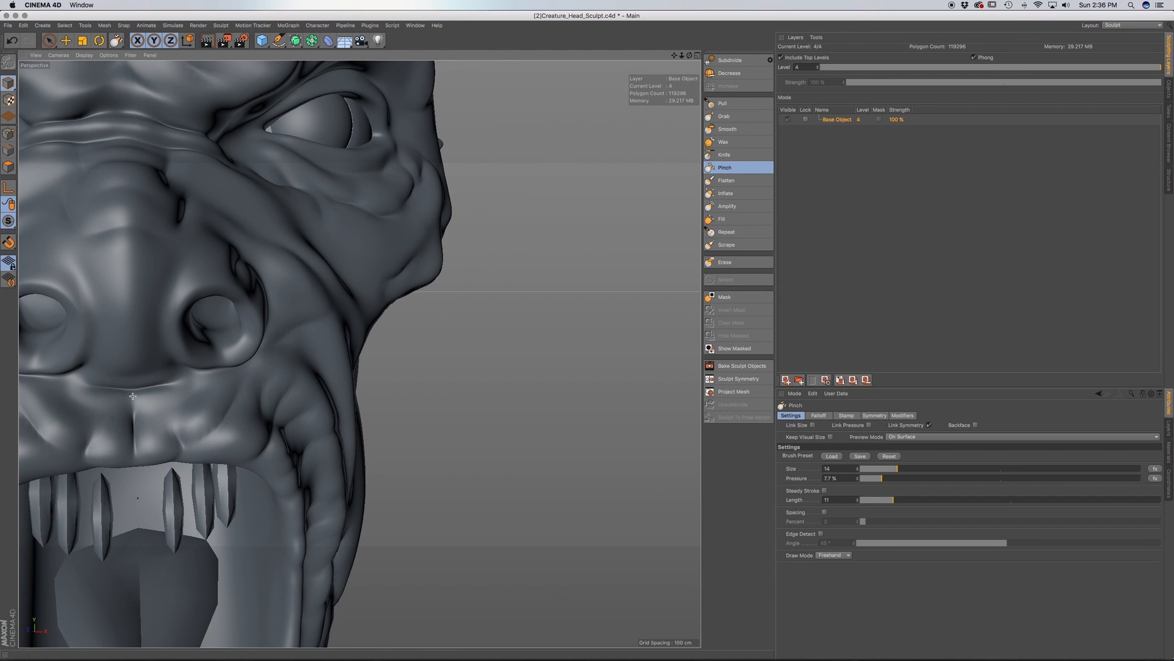
mouse_move(125, 392)
mouse_down()
mouse_move(157, 386)
mouse_move(134, 420)
mouse_move(162, 408)
mouse_move(168, 387)
mouse_move(213, 376)
mouse_up()
Tighten the folds under the eye and the upper eyelid crease with the Pinch brush
mouse_move(276, 355)
alt+mouse_down()
mouse_move(235, 358)
mouse_move(306, 351)
alt+mouse_up()
alt+middle_drag(300, 356, 231, 419)
alt+drag(232, 419, 303, 354)
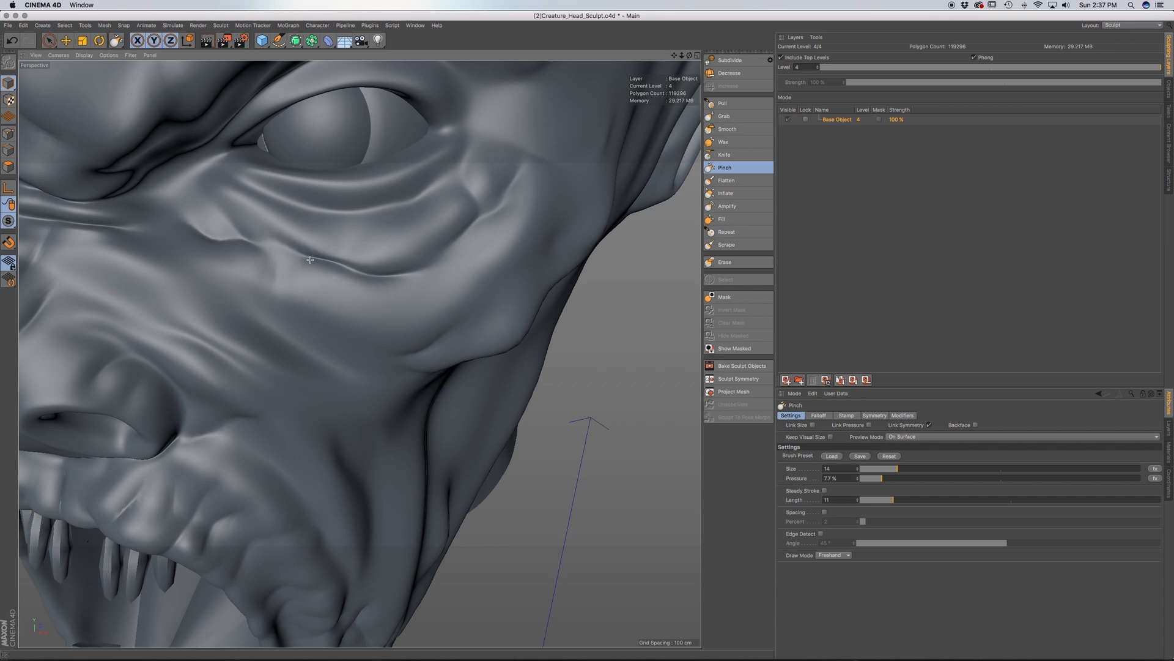
alt+middle_drag(353, 290, 361, 374)
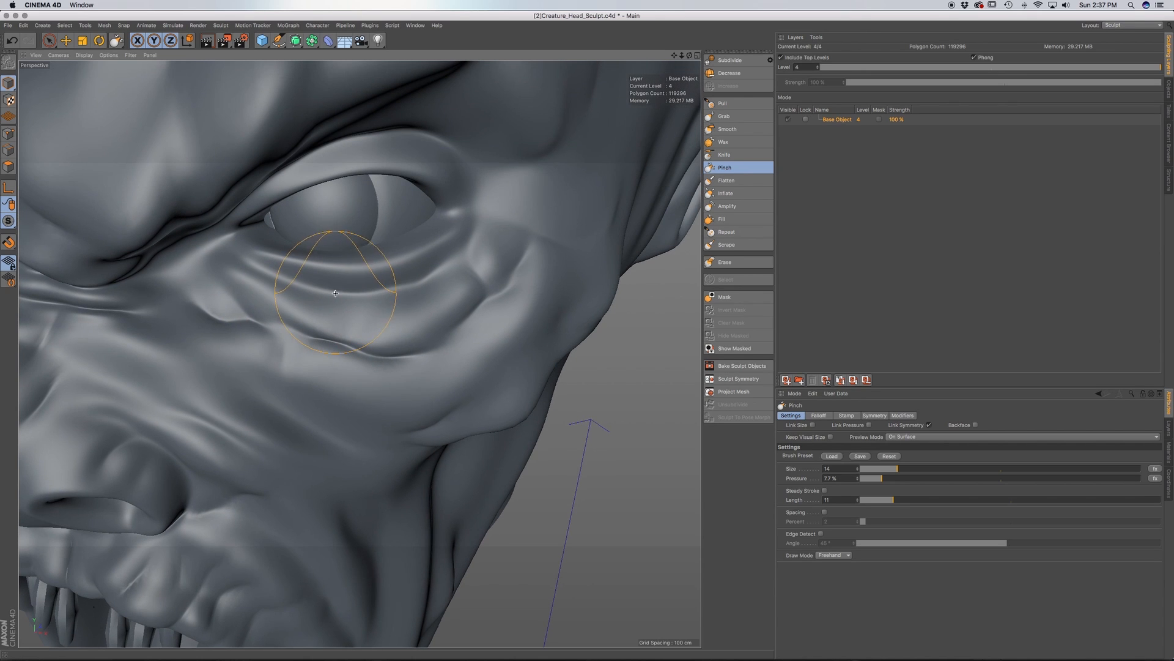
mouse_move(367, 267)
mouse_down()
mouse_move(282, 260)
mouse_move(392, 268)
mouse_move(276, 306)
mouse_move(296, 219)
mouse_up()
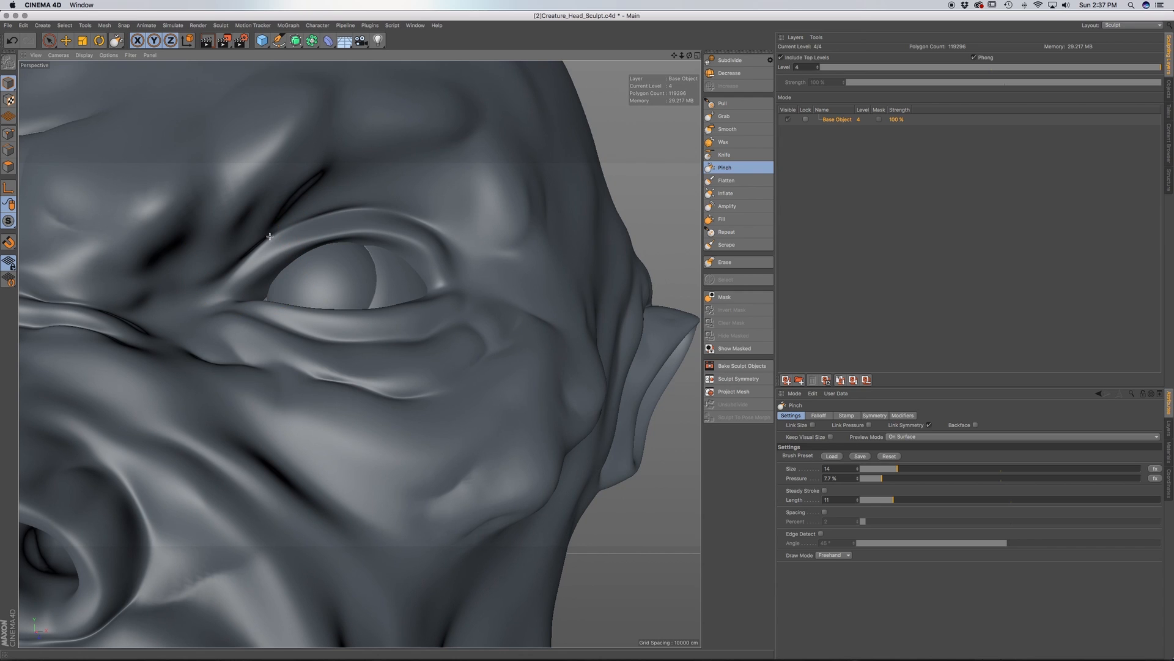
mouse_move(322, 341)
alt+mouse_down()
mouse_move(347, 343)
mouse_move(309, 357)
alt+mouse_up()
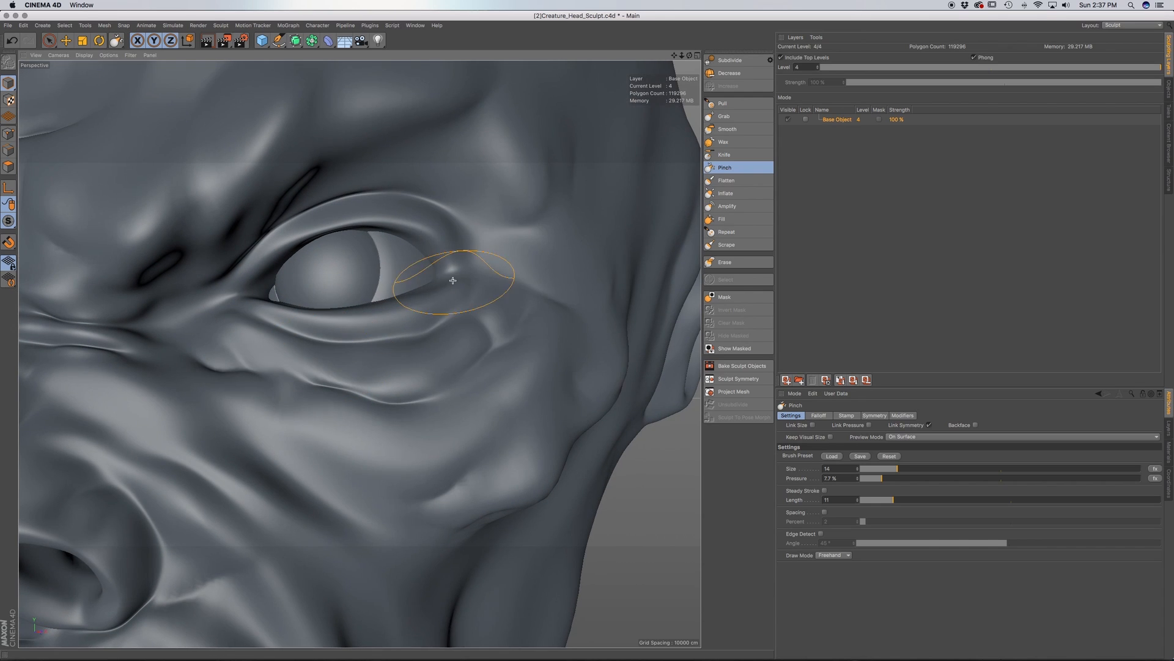
alt+middle_drag(480, 295, 260, 442)
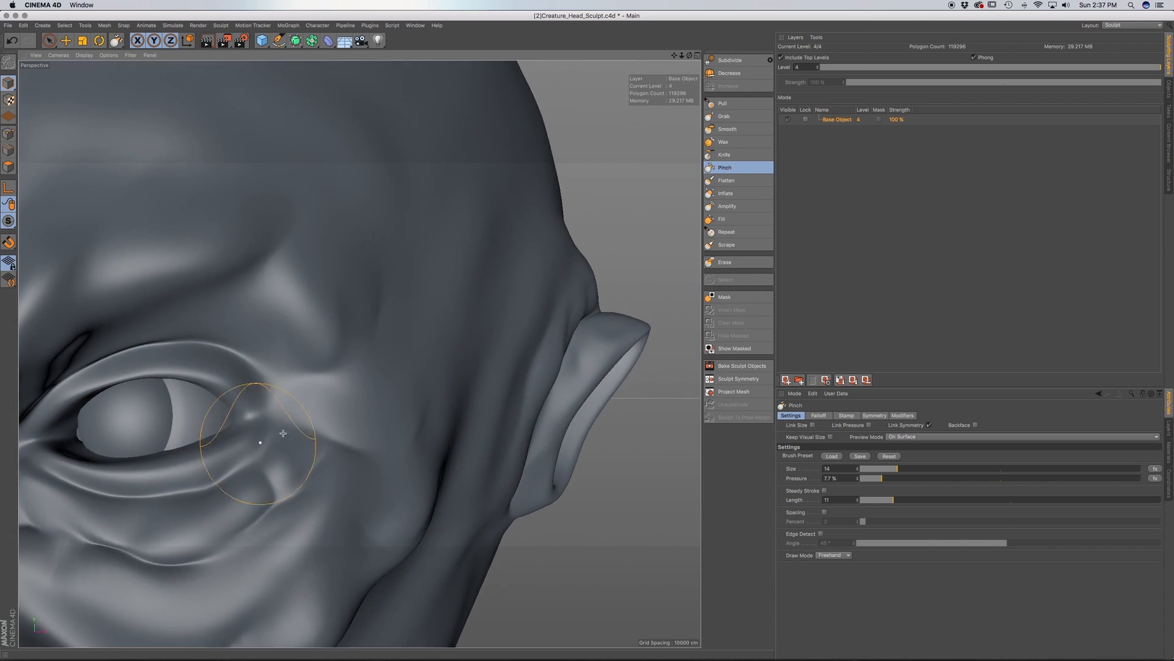
Carve fine crow's-feet wrinkles from the outer corner of the eye toward the temple with the Knife brush
click(732, 154)
mouse_move(318, 435)
mouse_down()
mouse_move(404, 420)
mouse_move(428, 398)
mouse_move(325, 428)
mouse_up()
drag(330, 384, 398, 348)
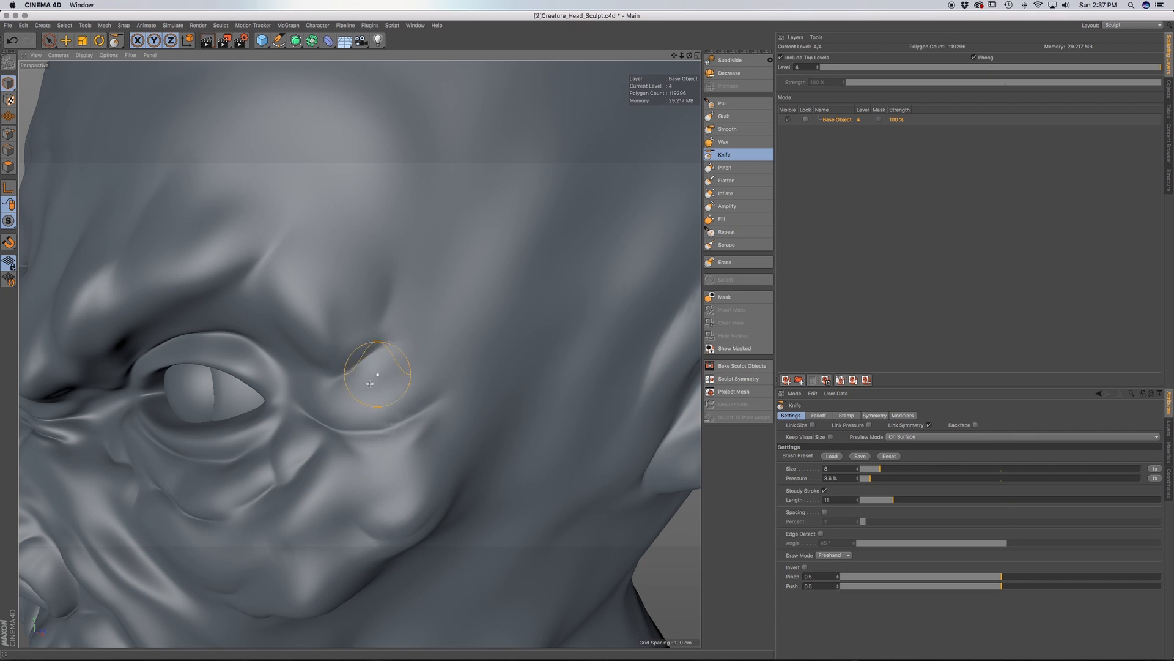
drag(341, 427, 440, 477)
drag(336, 383, 467, 349)
scroll(392, 414, down, 10)
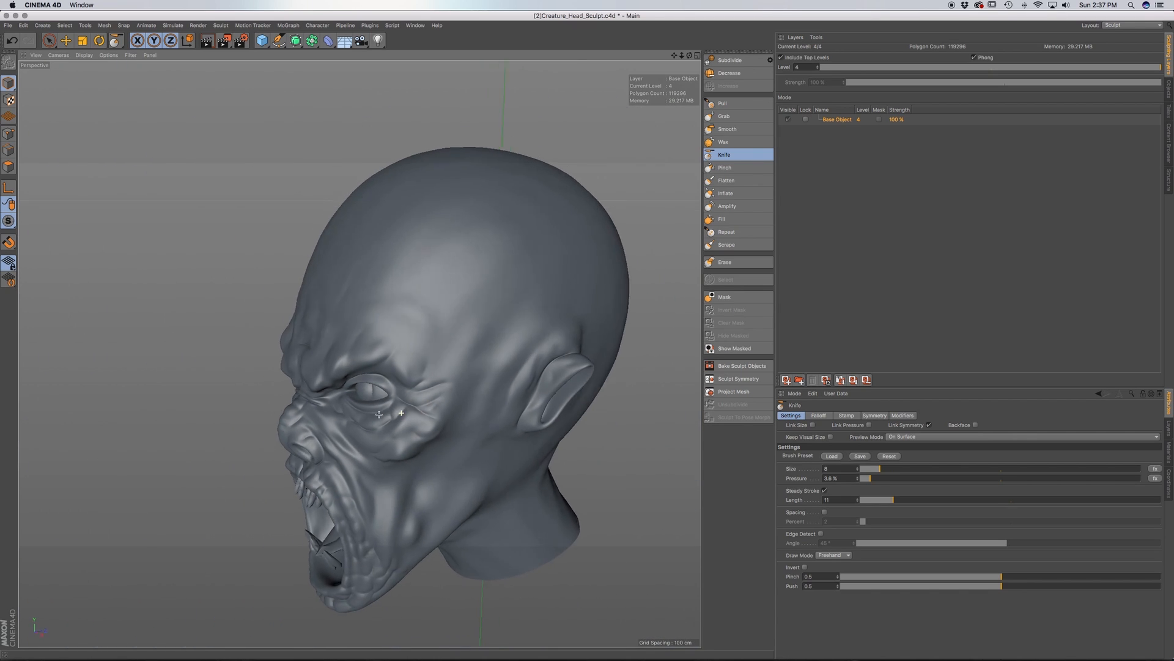
Undo the last Knife strokes extending behind the eye across the temple
alt+drag(388, 416, 418, 405)
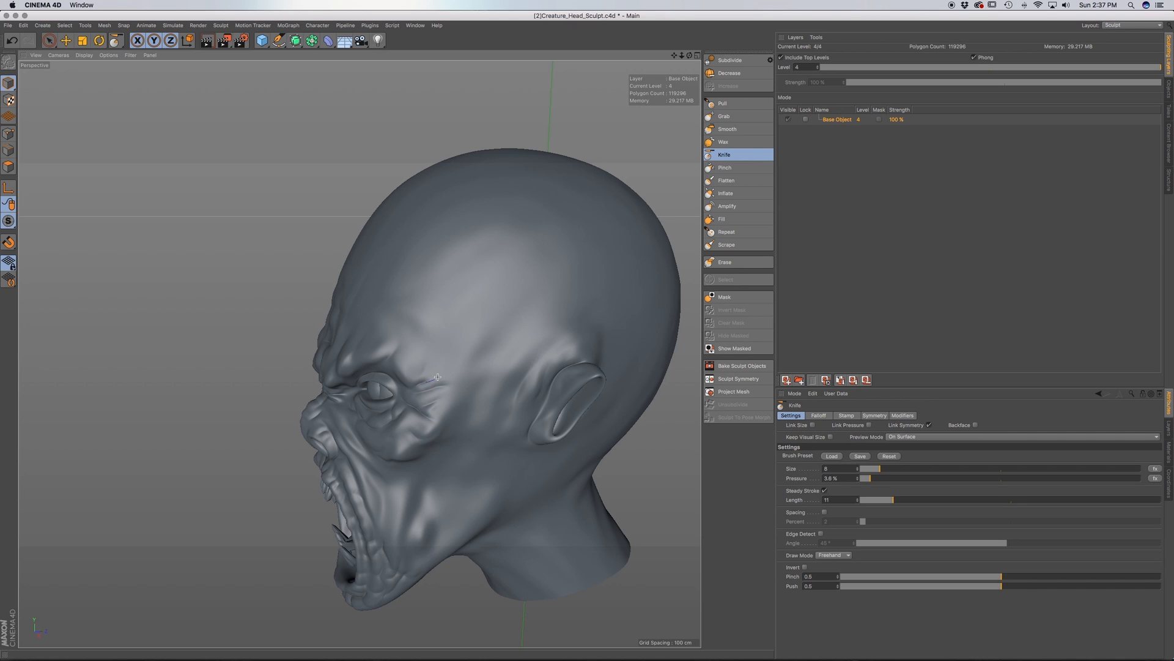
alt+drag(453, 408, 498, 380)
alt+drag(441, 431, 437, 426)
key(super+z)
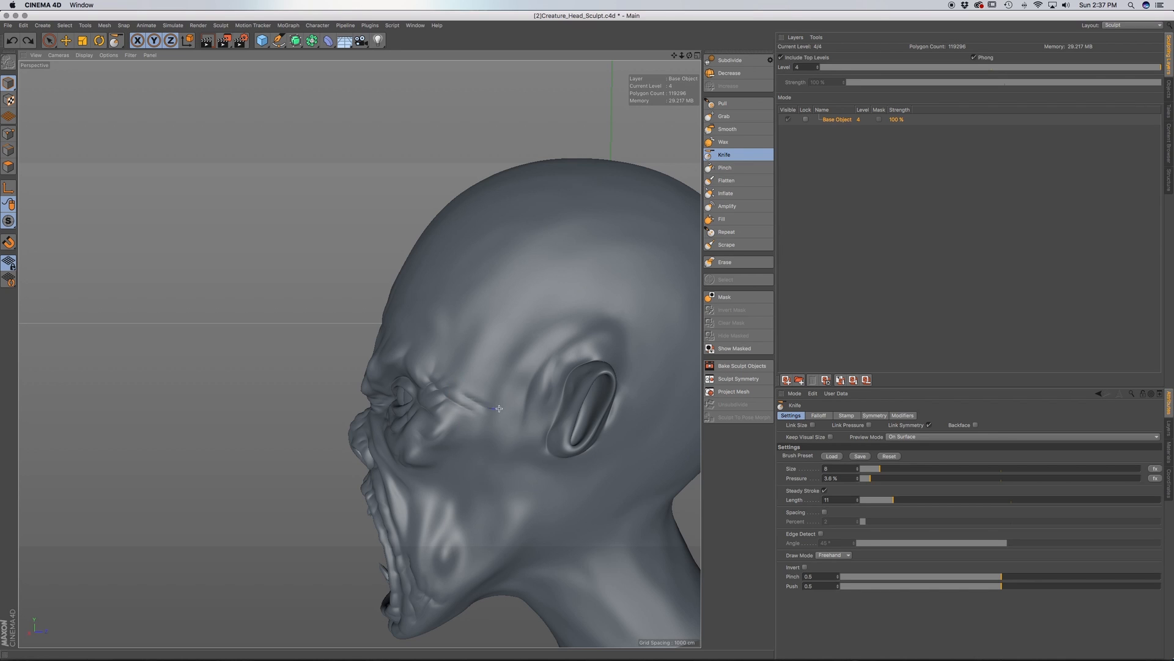
key(super+z)
key(super+z)
Examine the brow, eyes, nose and mouth folds from the front, below and side of the head
mouse_move(471, 443)
alt+mouse_down()
mouse_move(482, 422)
mouse_move(420, 386)
alt+mouse_up()
alt+right_drag(420, 385, 437, 391)
mouse_move(437, 390)
alt+mouse_down()
mouse_move(454, 387)
mouse_move(448, 361)
mouse_move(459, 362)
mouse_move(437, 357)
mouse_move(435, 324)
alt+mouse_up()
mouse_move(431, 376)
alt+mouse_down()
mouse_move(493, 357)
mouse_move(433, 430)
alt+mouse_up()
alt+middle_drag(398, 392, 310, 331)
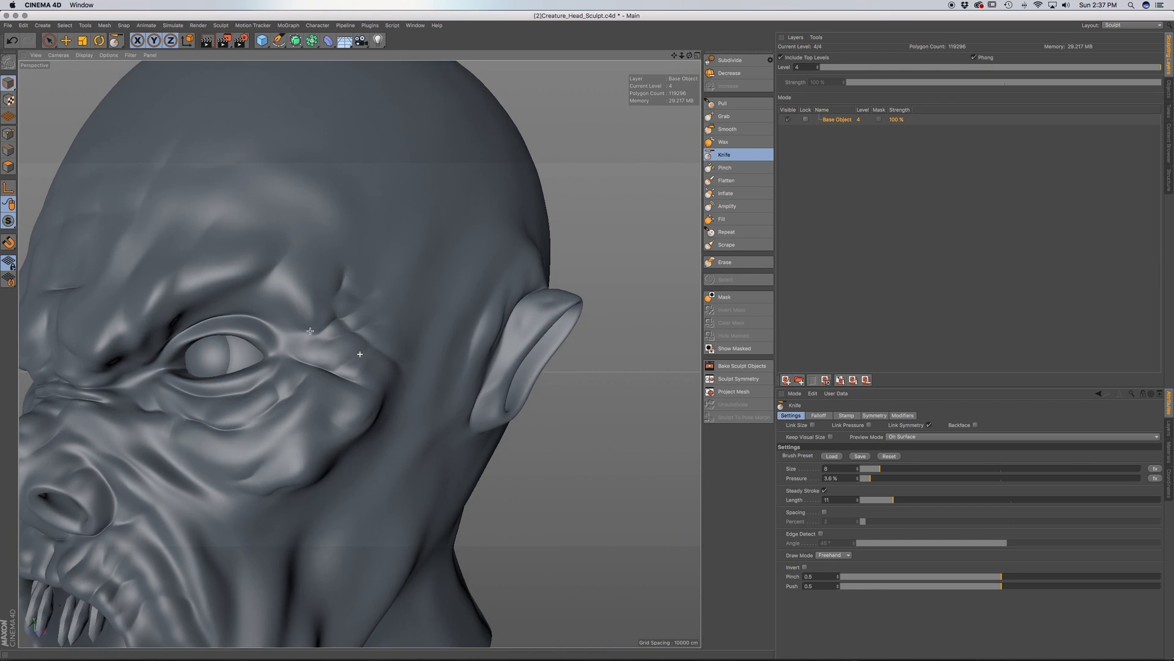
alt+right_drag(310, 331, 309, 369)
alt+drag(309, 369, 371, 368)
alt+middle_drag(244, 406, 323, 418)
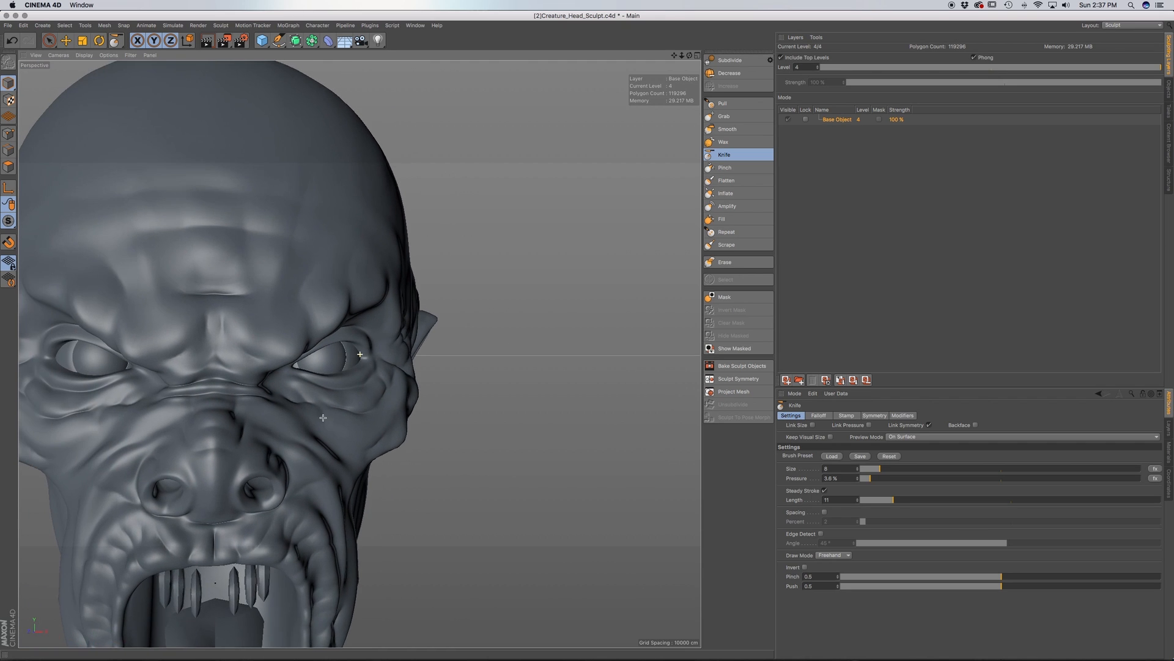
alt+drag(251, 388, 197, 393)
alt+right_drag(197, 393, 212, 394)
alt+middle_drag(217, 441, 163, 375)
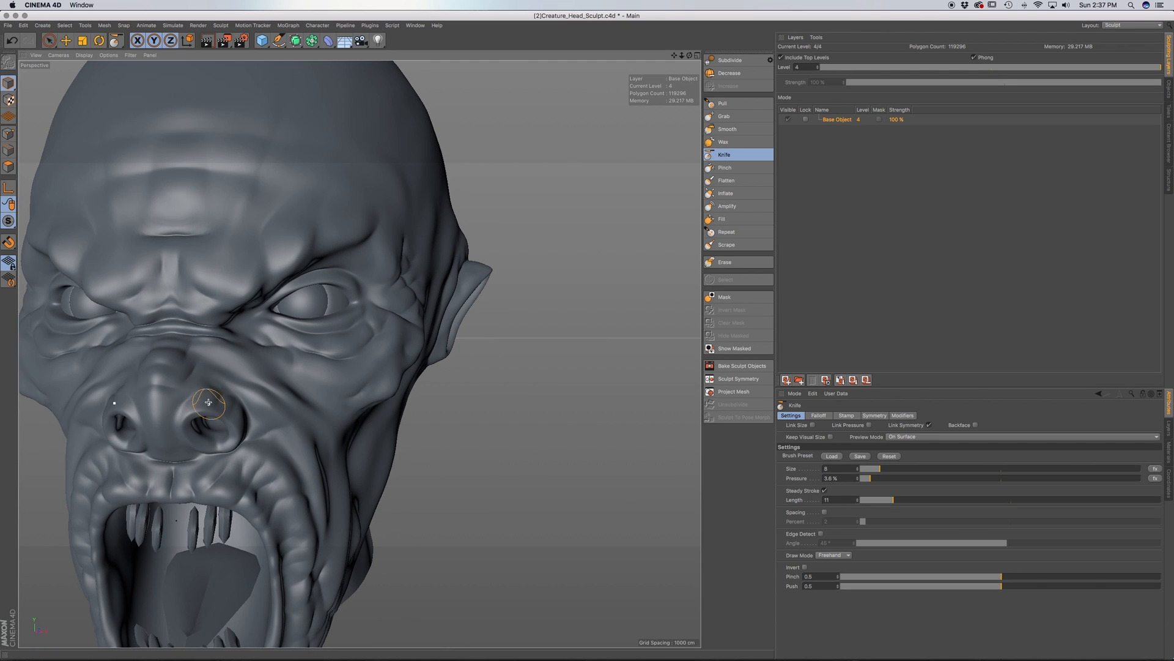
alt+middle_drag(209, 401, 192, 331)
alt+drag(198, 358, 92, 370)
alt+middle_drag(230, 416, 215, 309)
alt+drag(239, 388, 262, 440)
alt+middle_drag(263, 440, 241, 388)
alt+right_drag(241, 388, 242, 399)
alt+drag(242, 399, 232, 446)
alt+drag(315, 310, 286, 319)
alt+middle_drag(285, 319, 292, 377)
alt+drag(293, 378, 363, 375)
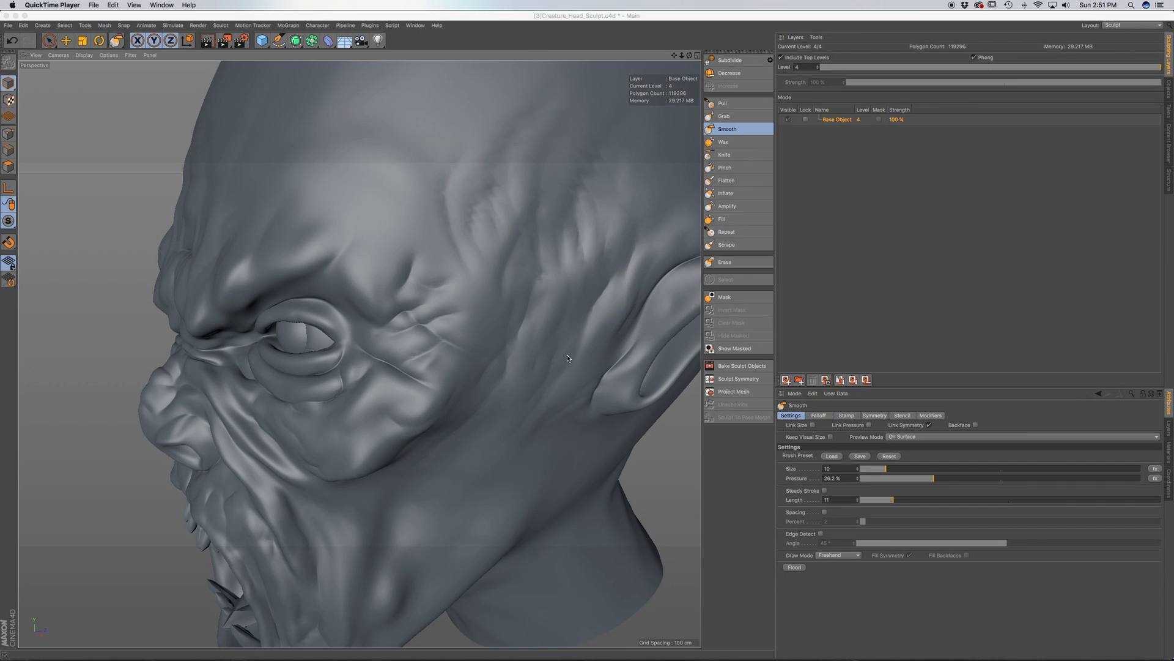
Try to raise a ridge along the front edge of the ear with the Pull brush at size 7
alt+drag(539, 349, 500, 329)
alt+middle_drag(509, 315, 419, 376)
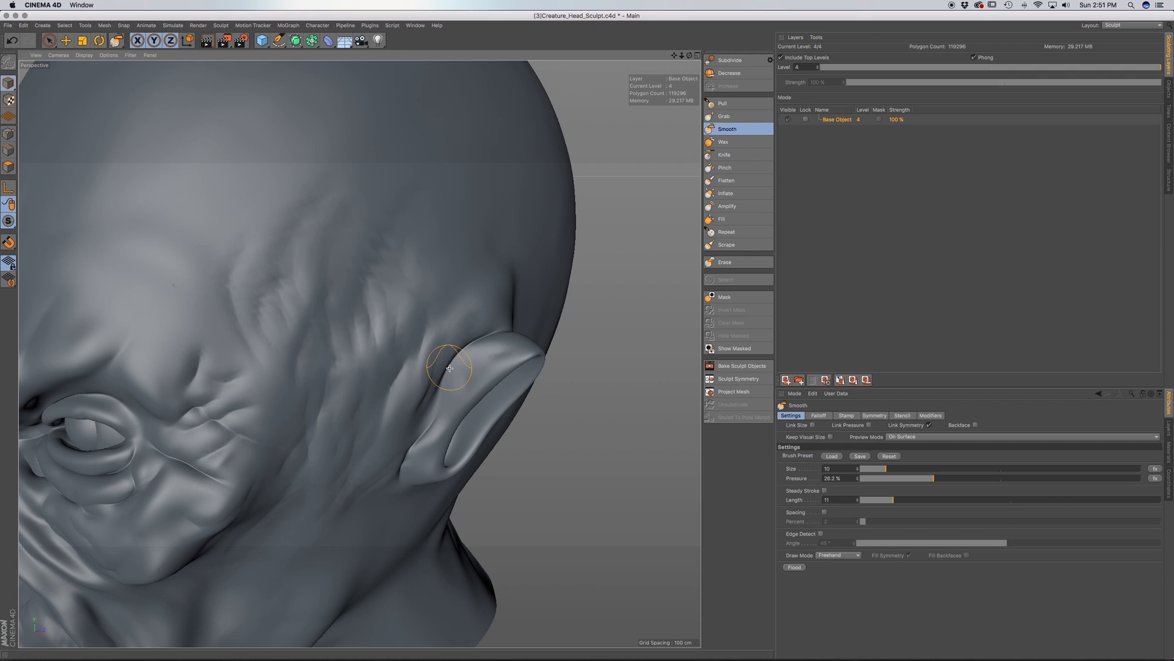
alt+drag(446, 364, 471, 345)
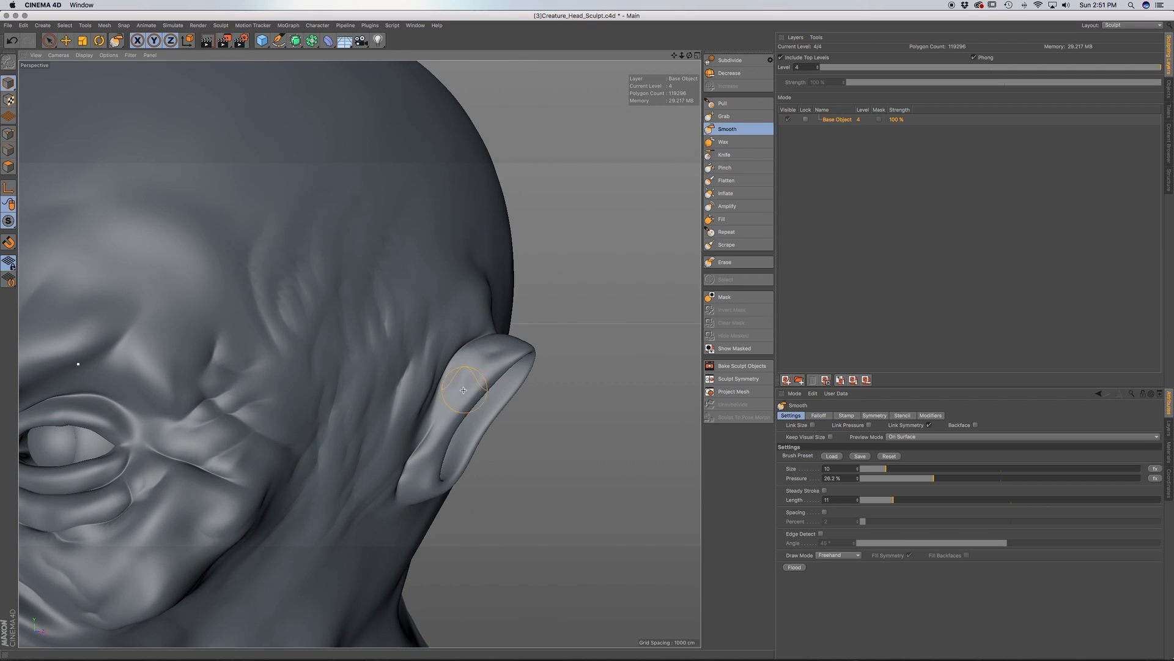
click(732, 104)
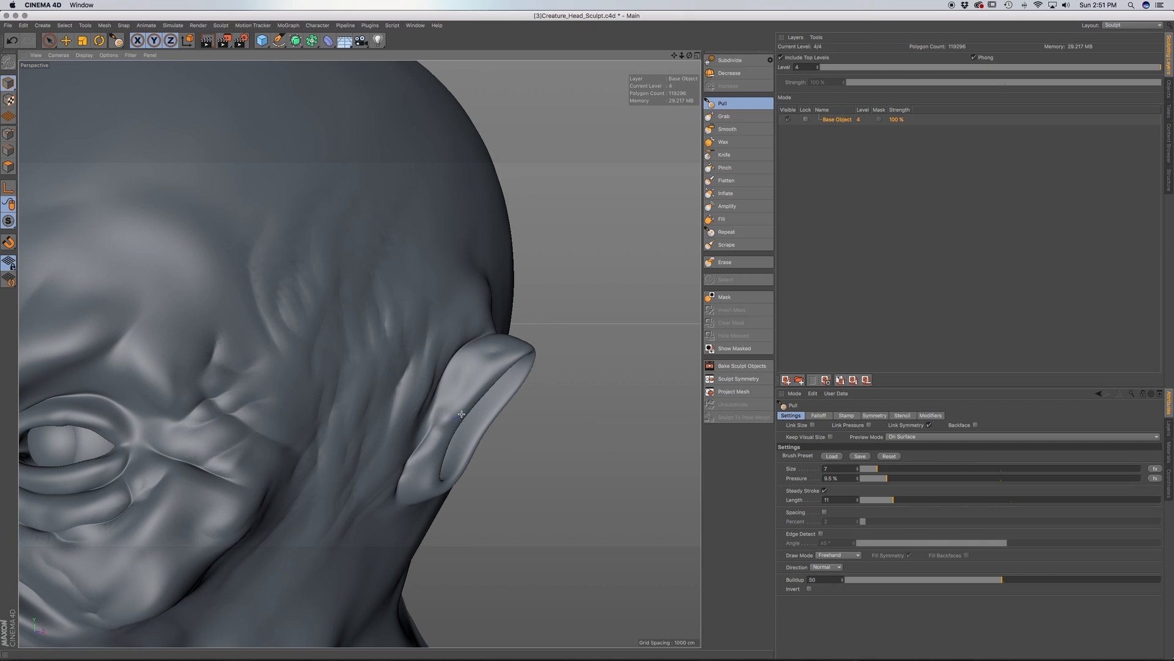
click(731, 130)
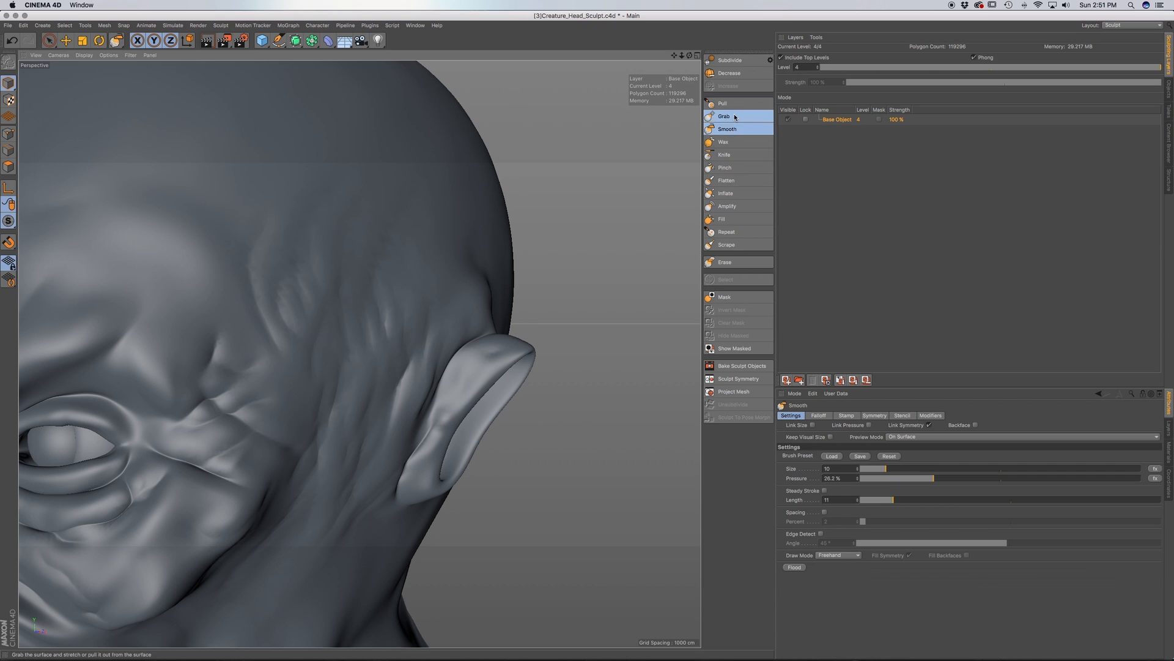
Reshape the lower front edge and lobe of the ear with the Grab brush
click(734, 116)
alt+middle_drag(387, 456, 359, 354)
mouse_move(422, 376)
alt+mouse_down()
mouse_move(408, 384)
mouse_move(442, 365)
mouse_move(370, 407)
mouse_move(445, 396)
alt+mouse_up()
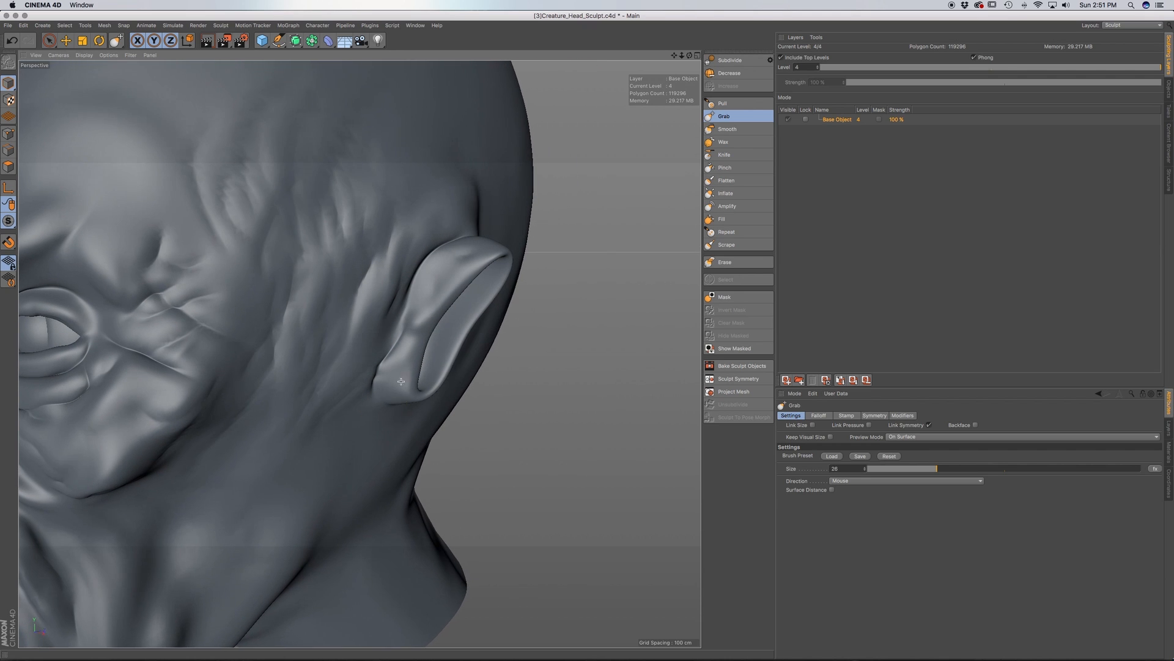
scroll(418, 355, down, 2)
scroll(414, 360, up, 2)
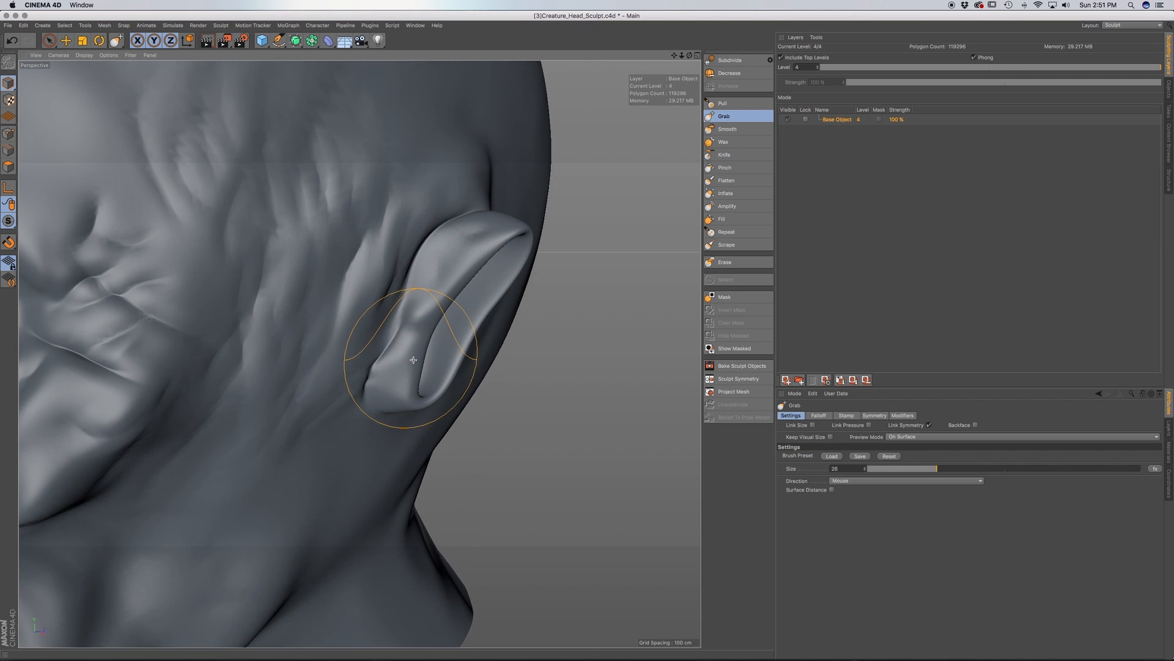
scroll(364, 352, up, 3)
alt+drag(364, 352, 370, 350)
drag(408, 395, 402, 419)
drag(465, 359, 397, 385)
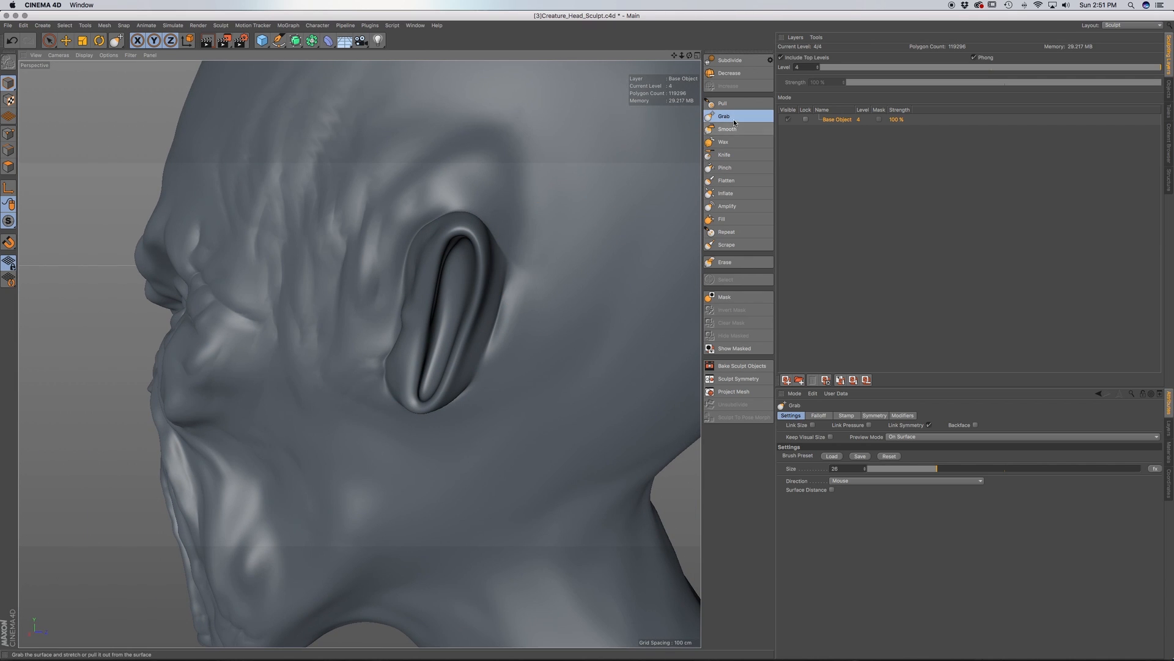
Thicken the rim and lobe of the ear with the Inflate brush at size 7 and 4.6% pressure
click(725, 103)
click(728, 192)
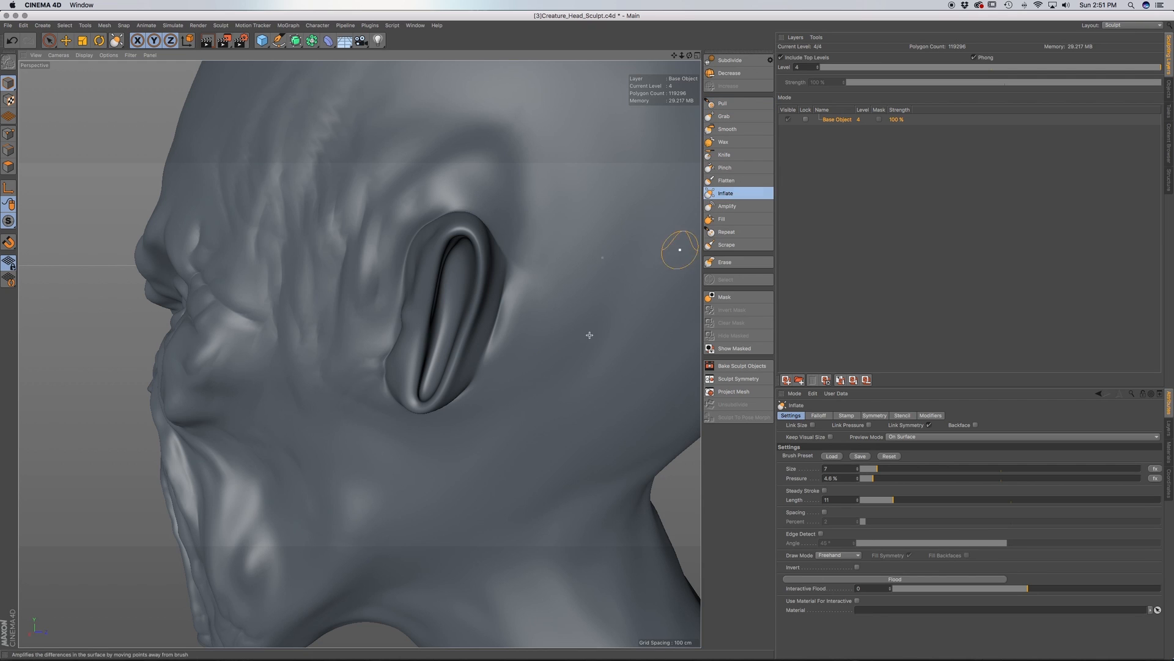
alt+drag(483, 377, 472, 369)
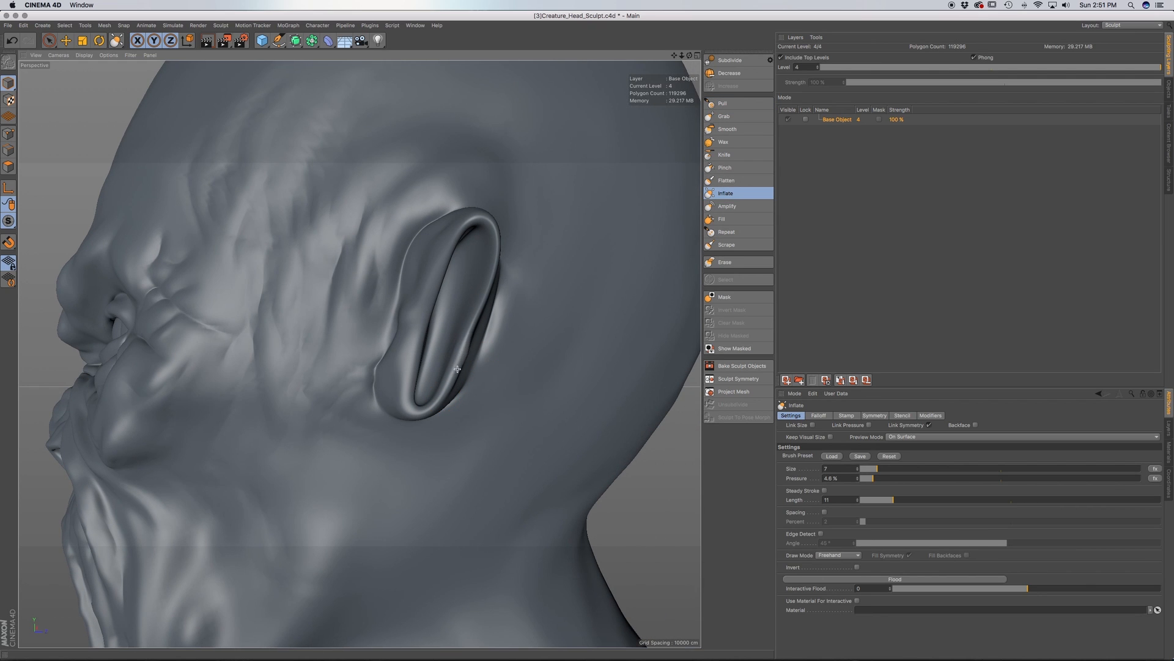
alt+drag(474, 323, 472, 336)
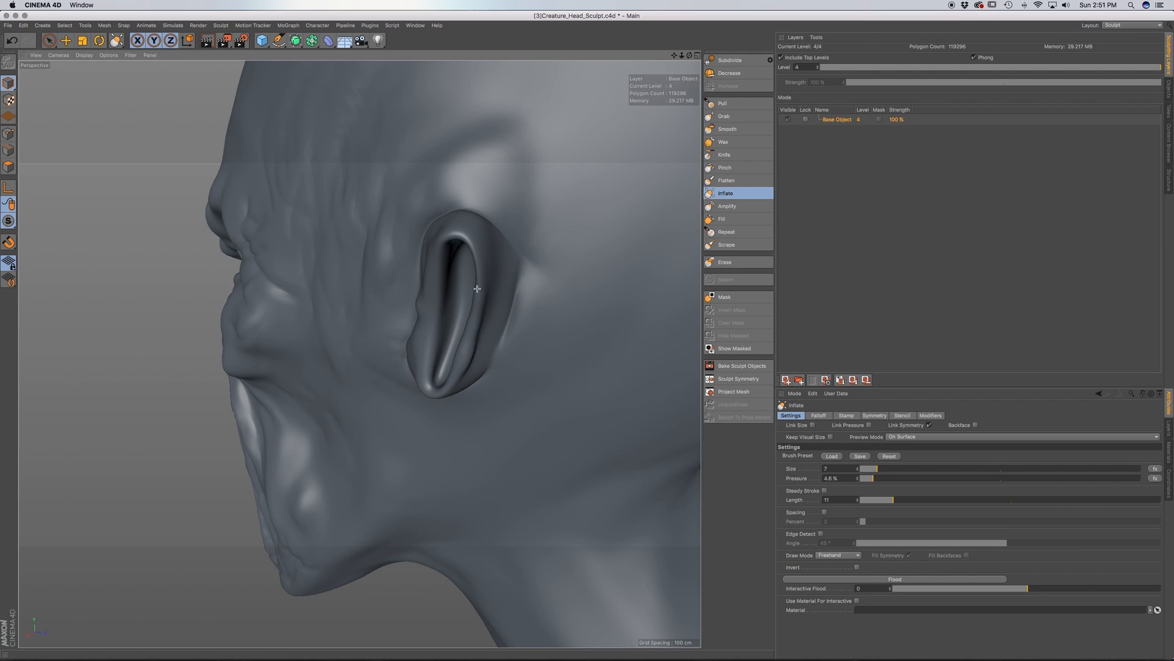
alt+drag(478, 259, 496, 333)
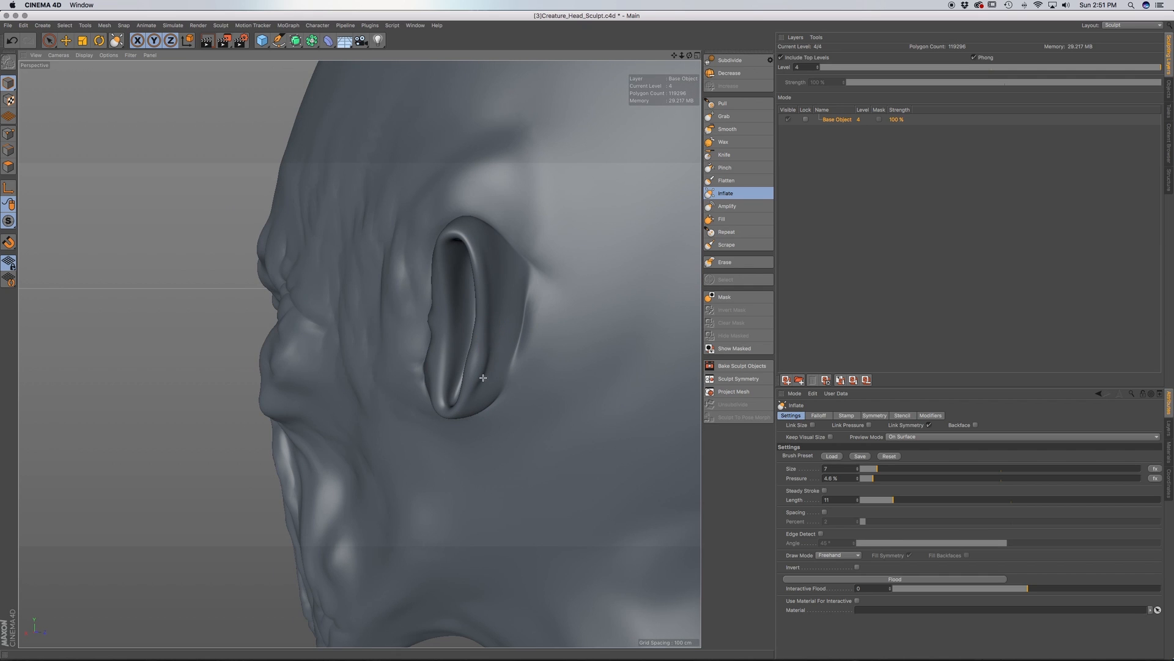
alt+drag(466, 409, 538, 371)
mouse_move(436, 344)
alt+mouse_down()
mouse_move(445, 350)
mouse_move(429, 375)
alt+mouse_up()
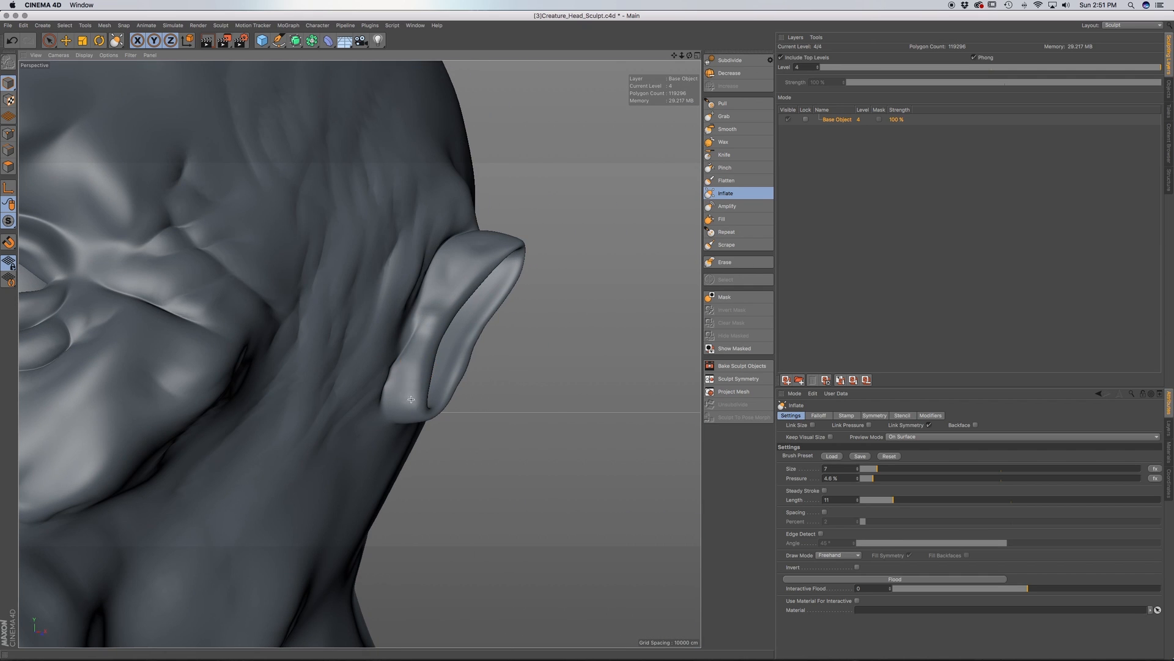
Build up an inner fold along the rear lower part of the ear with the Inflate brush
mouse_move(431, 340)
alt+mouse_down()
mouse_move(390, 384)
mouse_move(390, 320)
mouse_move(430, 313)
alt+mouse_up()
mouse_move(468, 266)
alt+mouse_down()
mouse_move(480, 262)
mouse_move(462, 346)
alt+mouse_up()
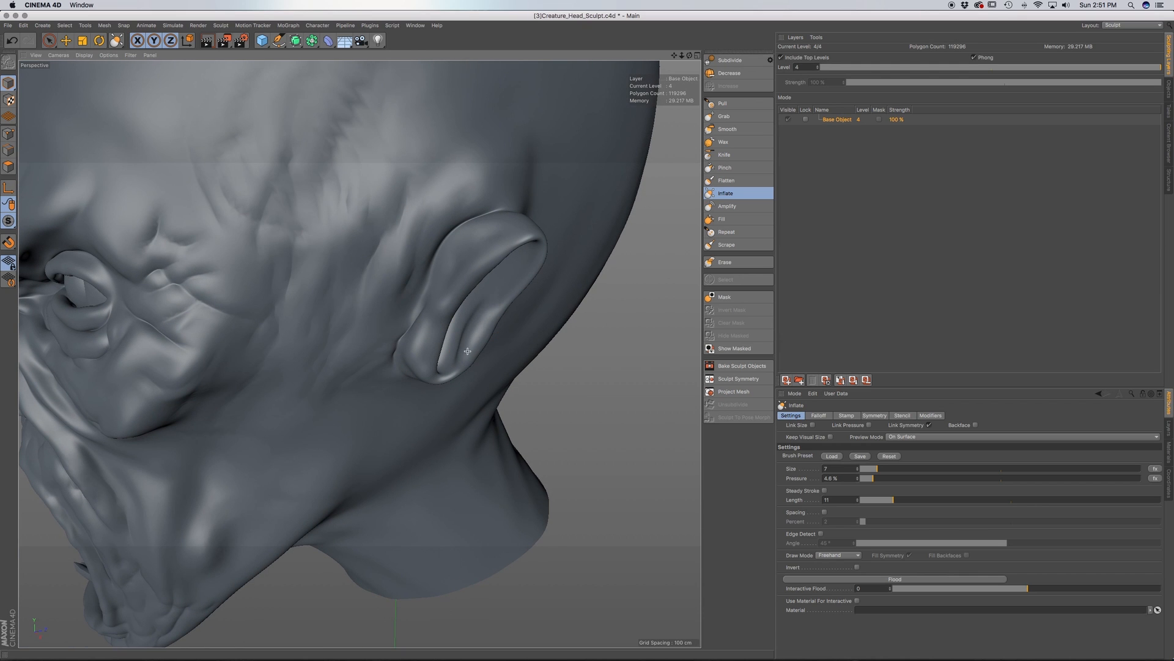
mouse_move(497, 311)
alt+mouse_down()
mouse_move(471, 341)
mouse_move(522, 340)
alt+mouse_up()
alt+drag(499, 300, 461, 295)
mouse_move(428, 359)
alt+mouse_down()
mouse_move(406, 375)
mouse_move(420, 358)
alt+mouse_up()
alt+drag(441, 402, 430, 393)
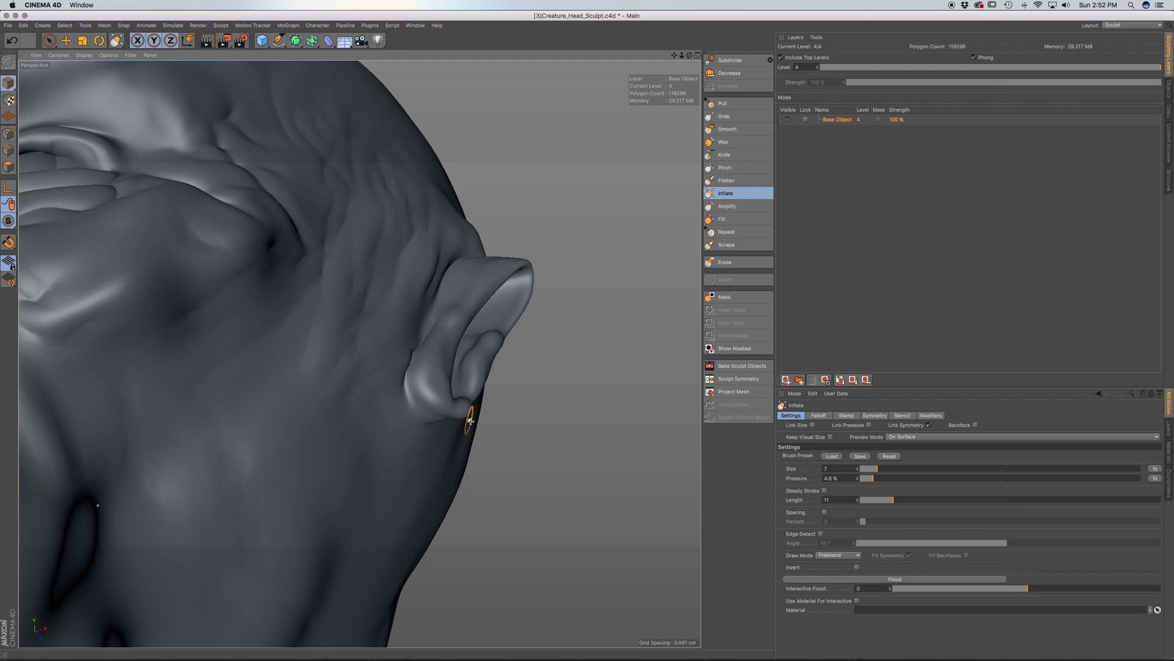
key(super+z)
mouse_move(439, 406)
mouse_down()
mouse_move(425, 382)
mouse_move(448, 440)
mouse_up()
mouse_move(440, 354)
alt+mouse_down()
mouse_move(464, 370)
mouse_move(433, 350)
alt+mouse_up()
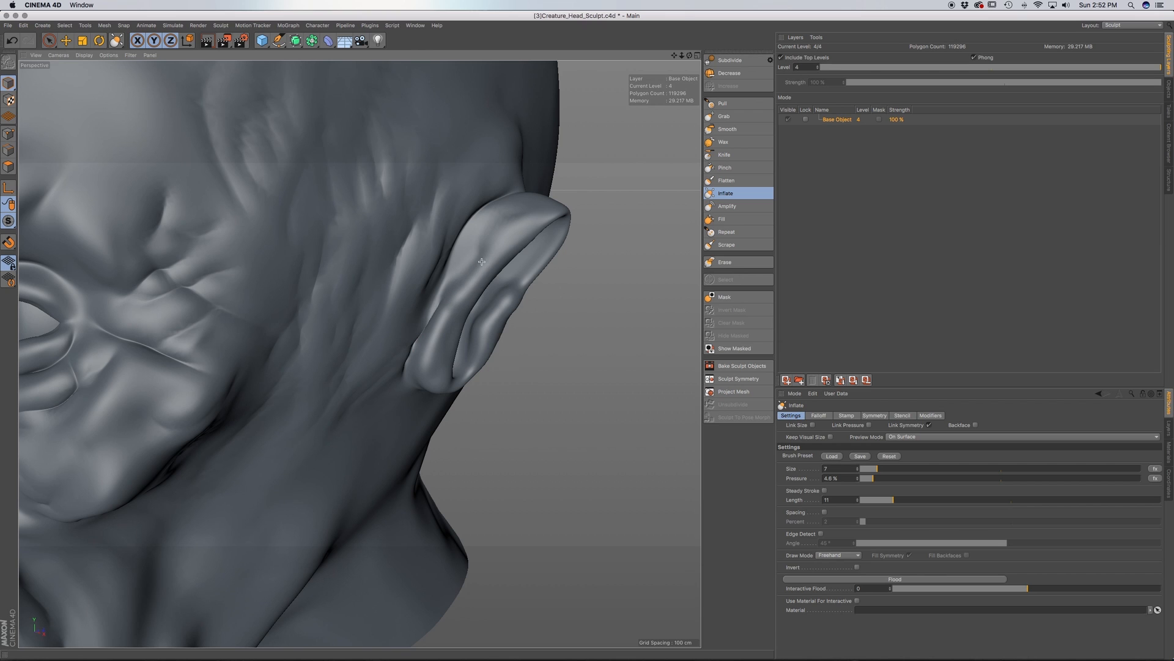
Swell irregular bumps along the ear's inner fold and front rim with the Inflate brush
alt+drag(504, 306, 453, 296)
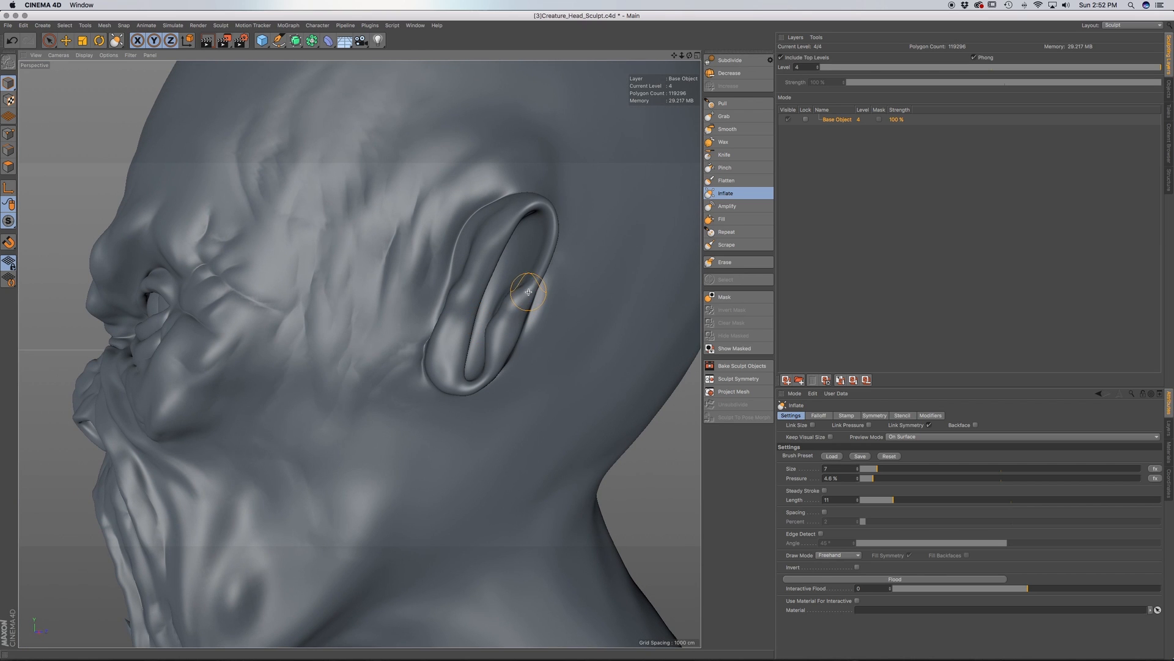
alt+drag(540, 209, 540, 230)
drag(507, 286, 478, 312)
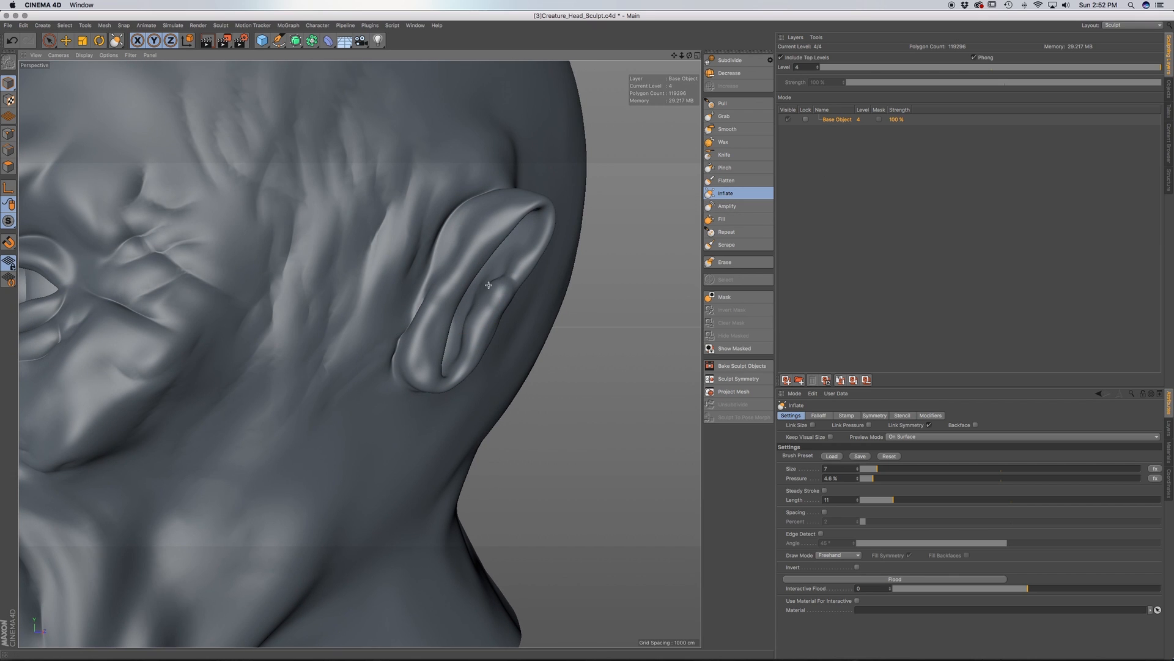
alt+drag(487, 289, 468, 302)
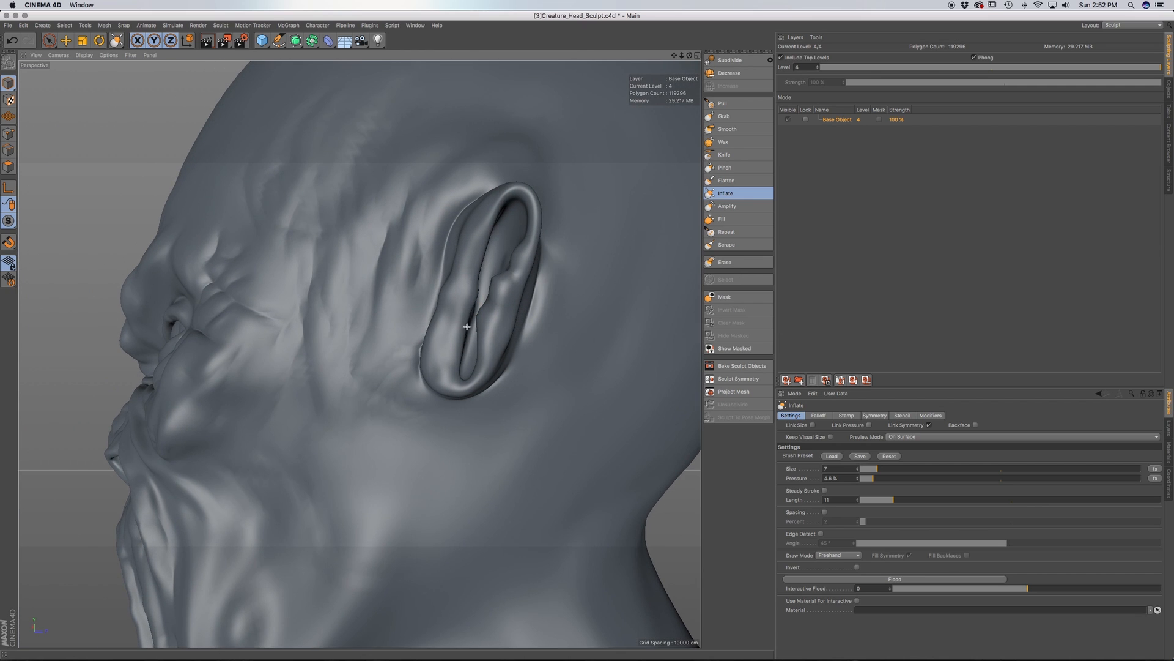
alt+drag(480, 266, 521, 245)
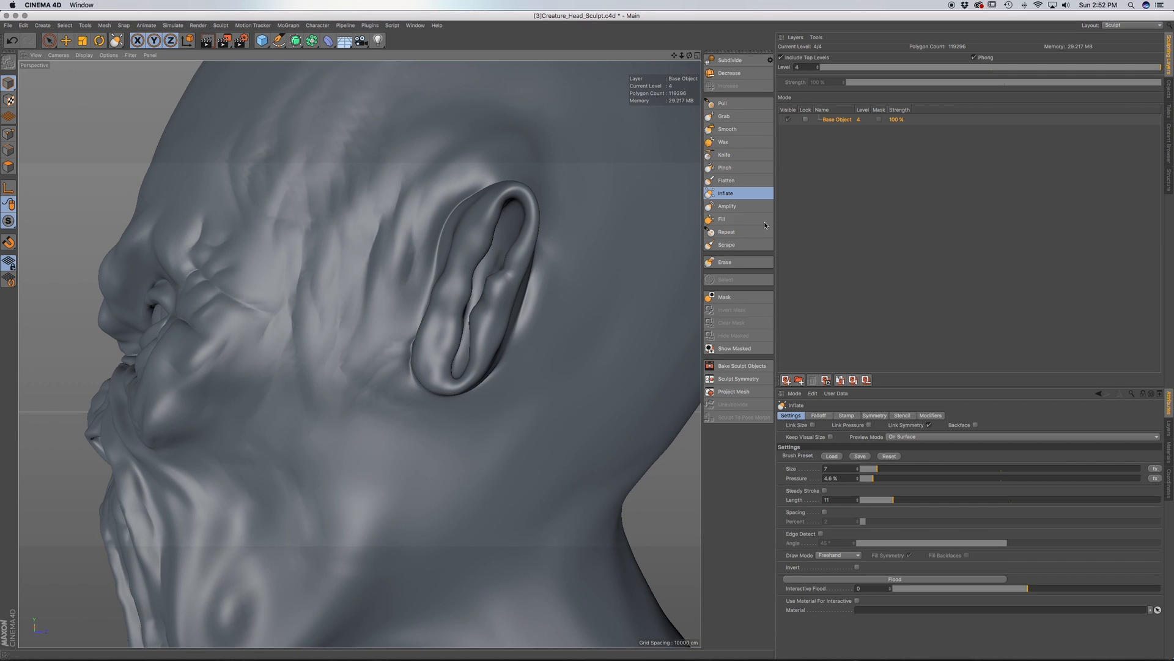
Soften the bumps and folds inside the ear with the Smooth brush at size 10
click(727, 129)
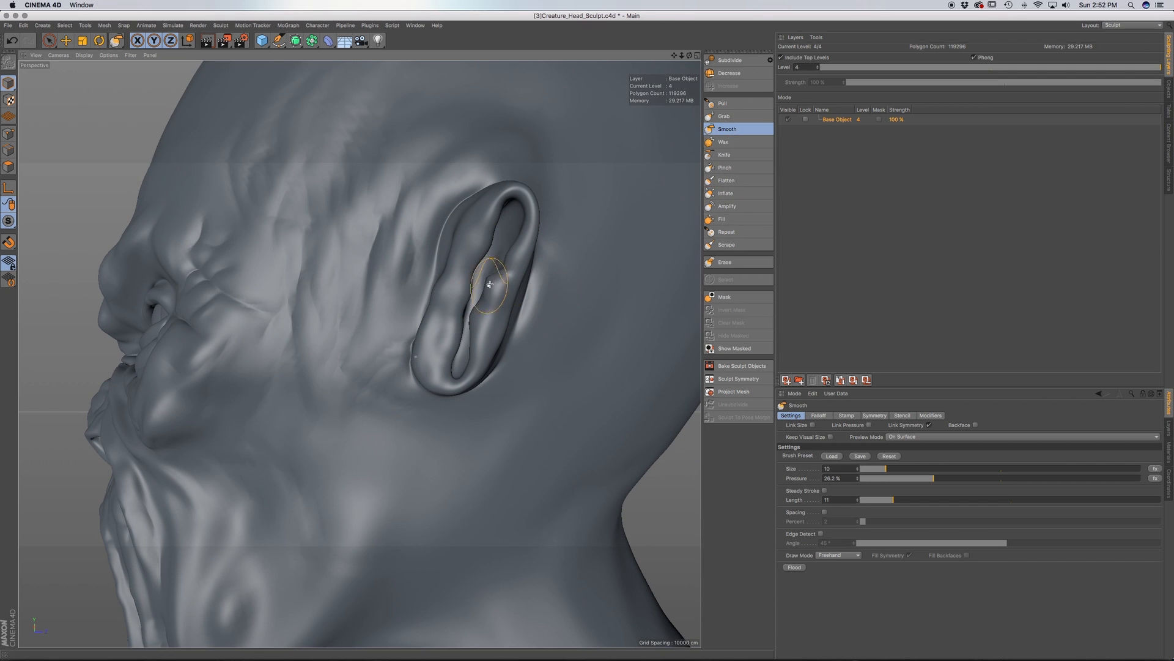
alt+drag(479, 350, 529, 377)
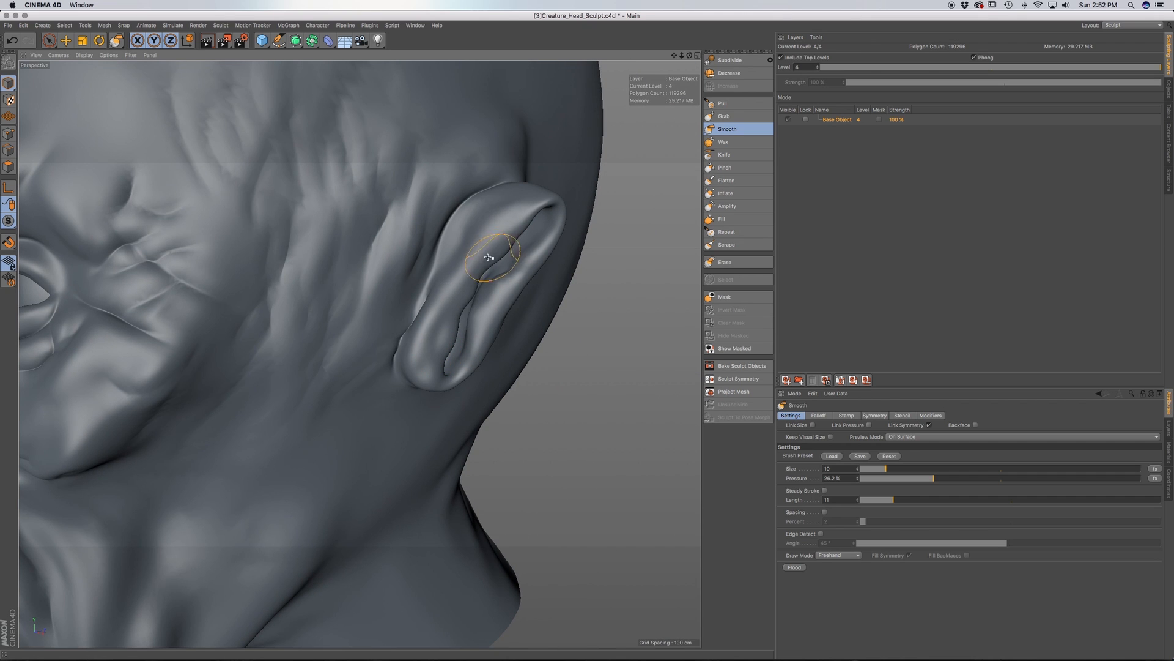
key(super+shift+z)
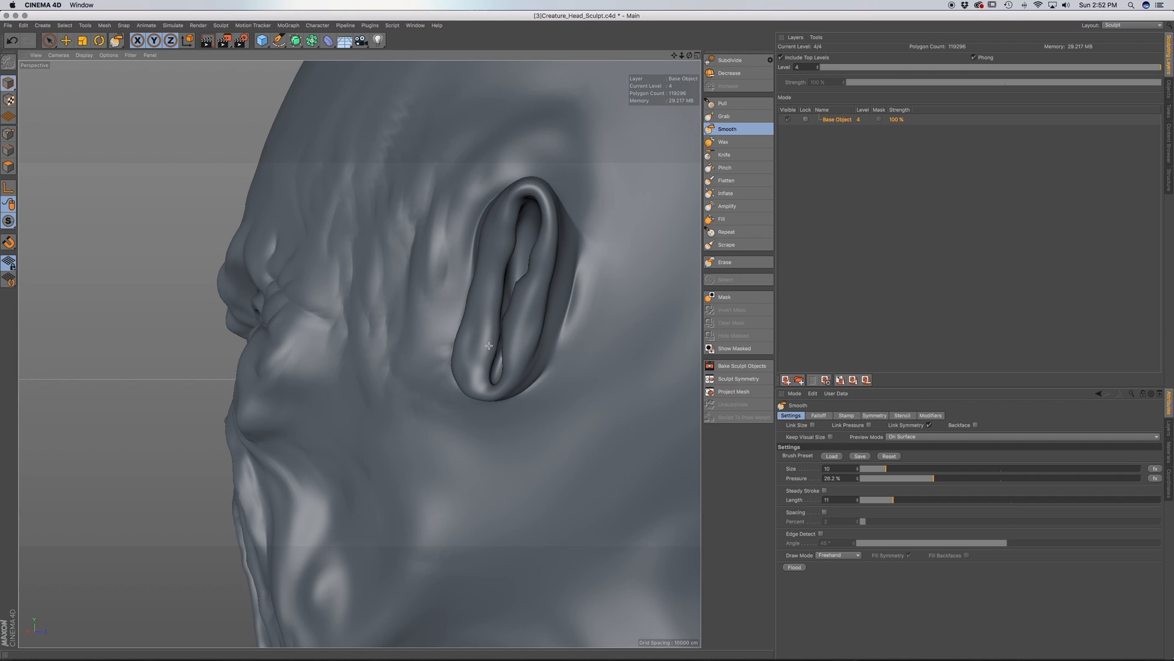
alt+drag(517, 323, 541, 329)
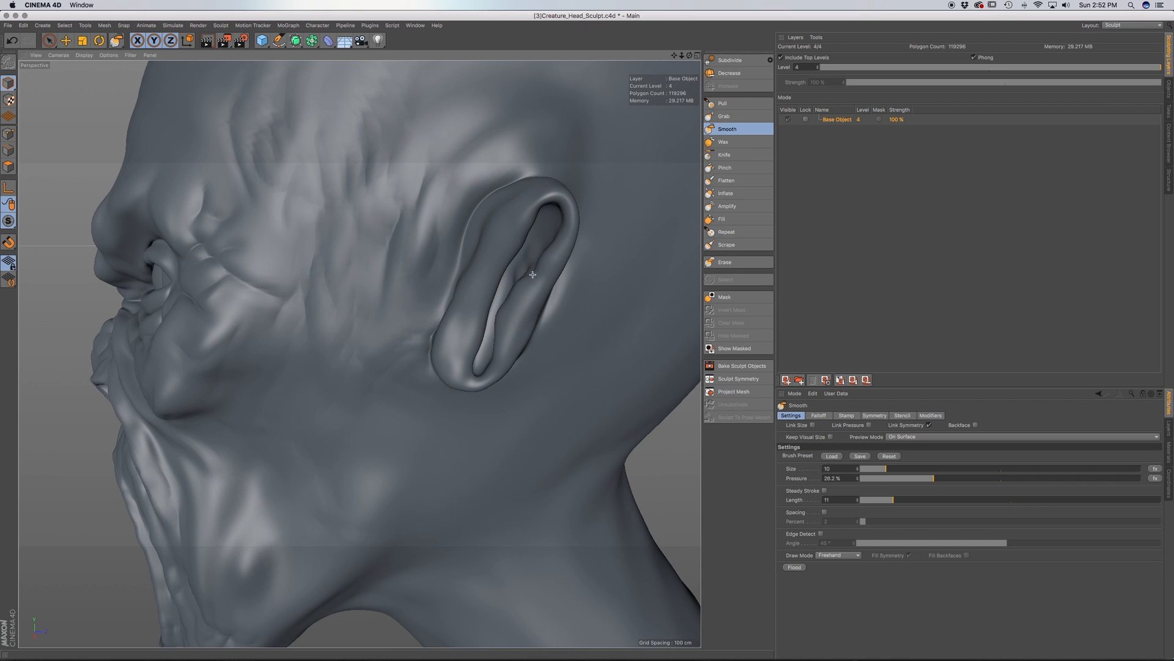
mouse_move(490, 264)
alt+mouse_down()
mouse_move(520, 227)
mouse_move(520, 242)
mouse_move(505, 229)
alt+mouse_up()
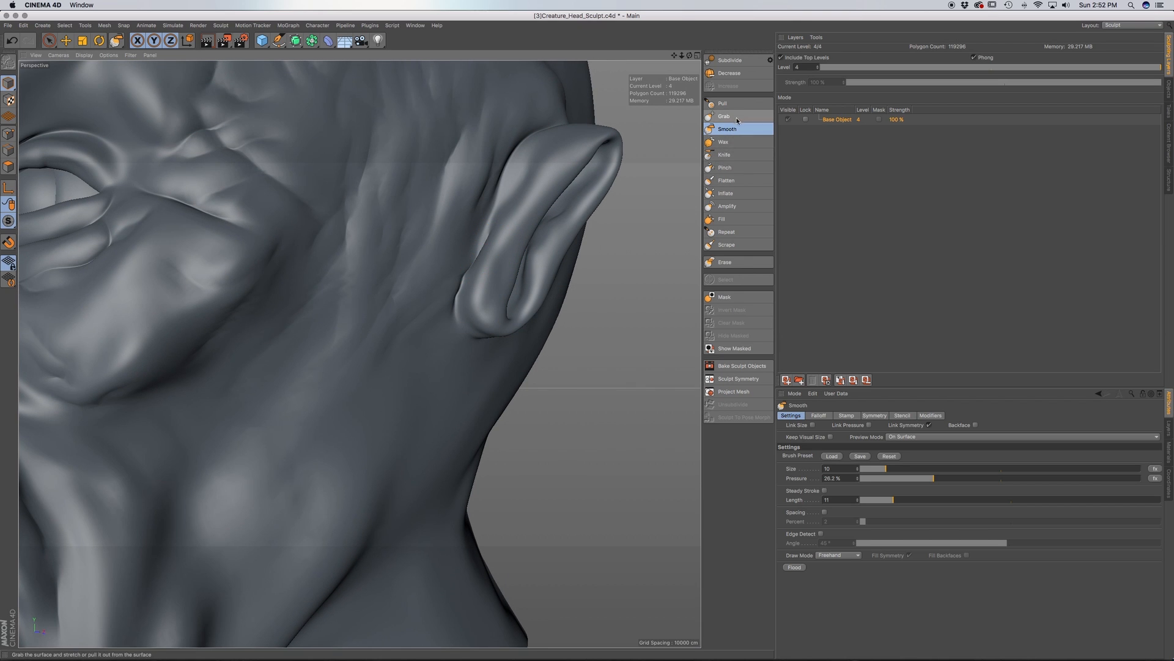
Cut fine creases into the skin just below the ear lobe with the Knife brush at size 10 and 1.3% pressure
click(737, 166)
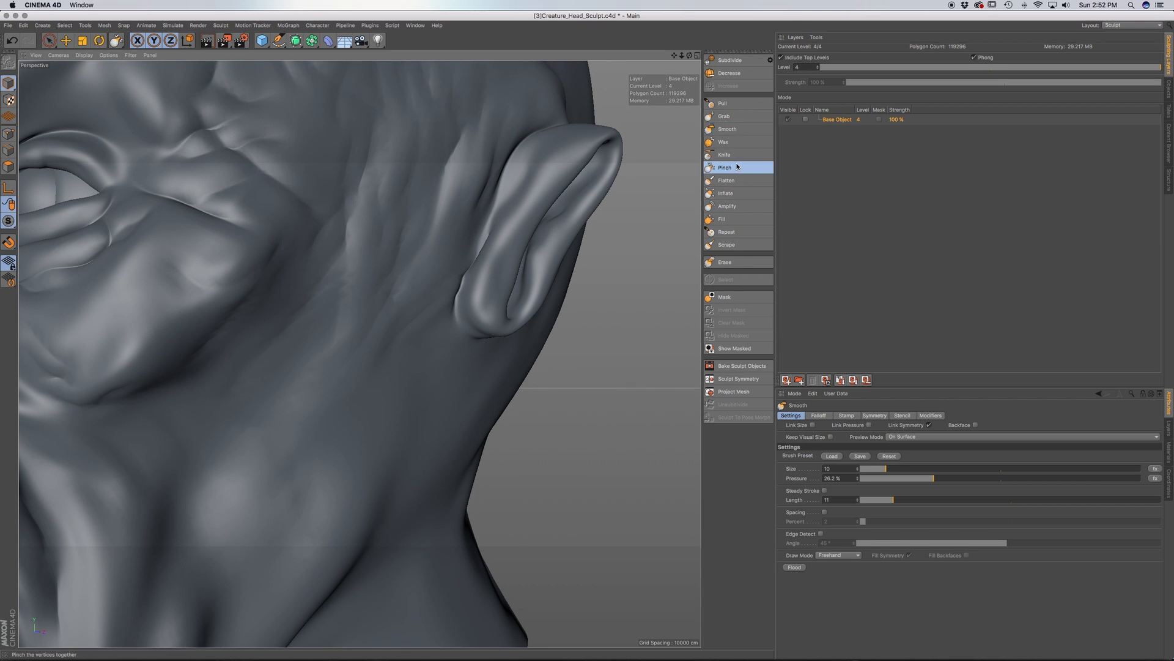
click(725, 154)
alt+drag(440, 310, 483, 301)
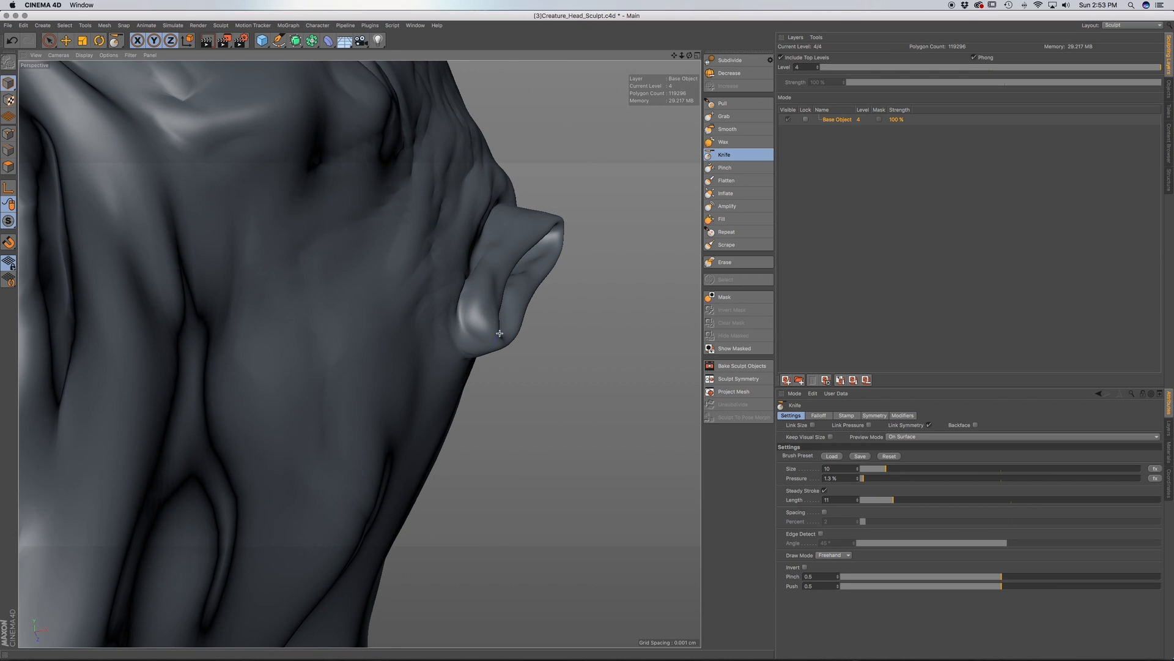
scroll(498, 340, down, 6)
drag(441, 364, 430, 374)
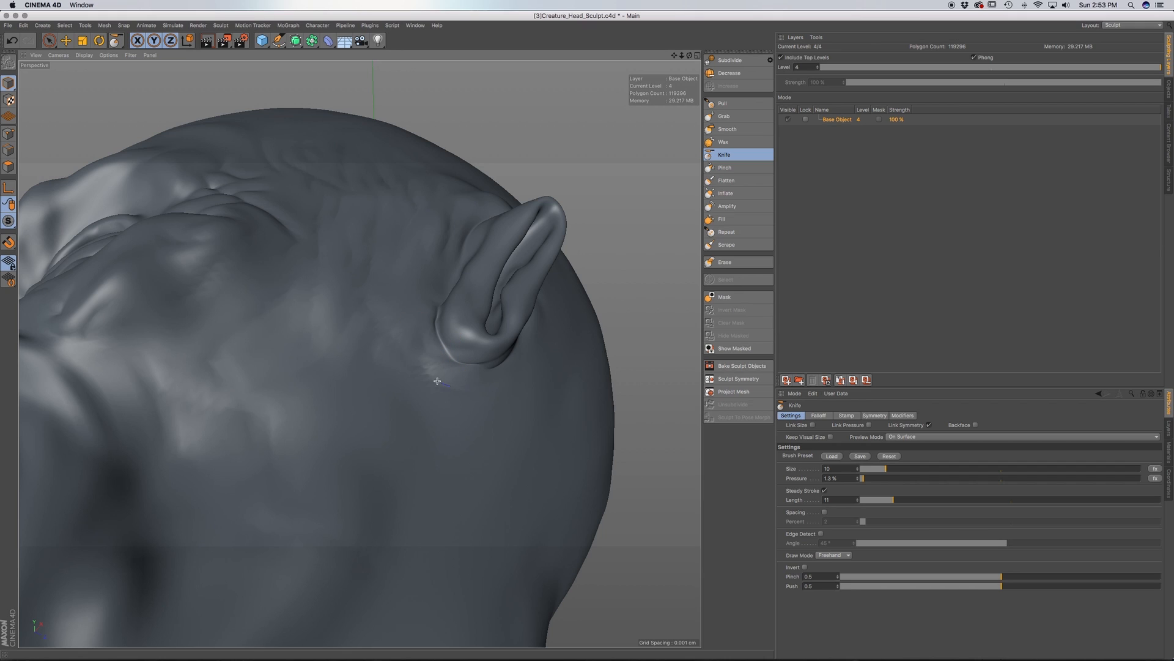
Build up curved skin folds beneath and in front of the ear lobe with the Pull brush at size 7
click(723, 103)
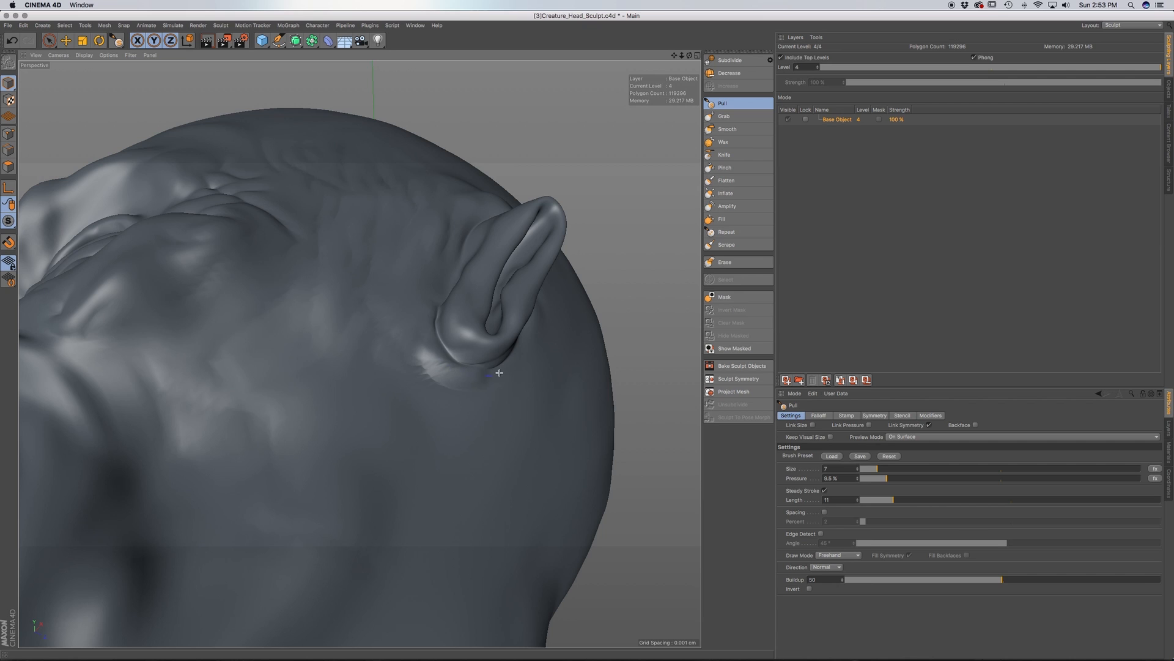
alt+drag(517, 358, 429, 405)
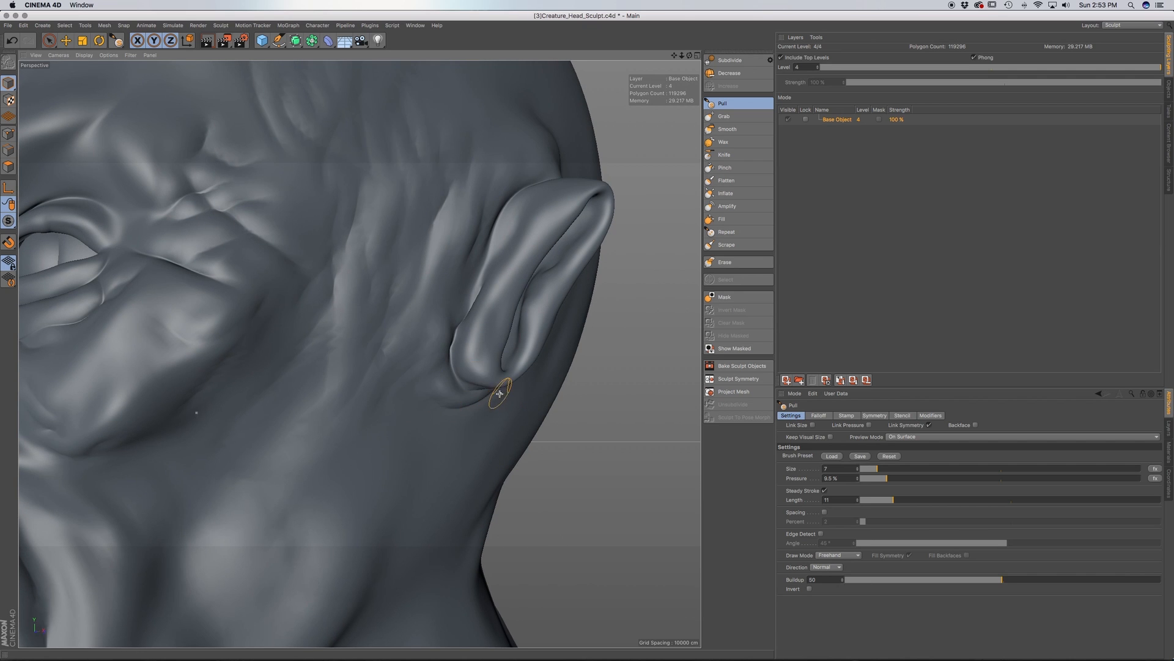
alt+drag(501, 394, 487, 353)
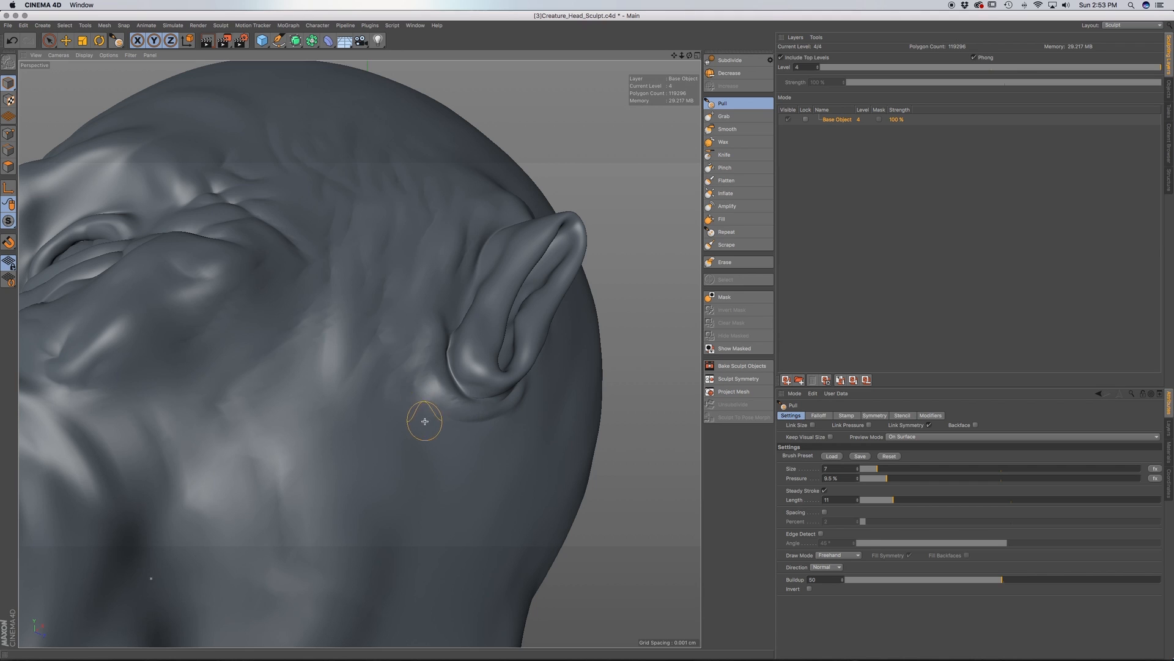
alt+drag(439, 443, 482, 424)
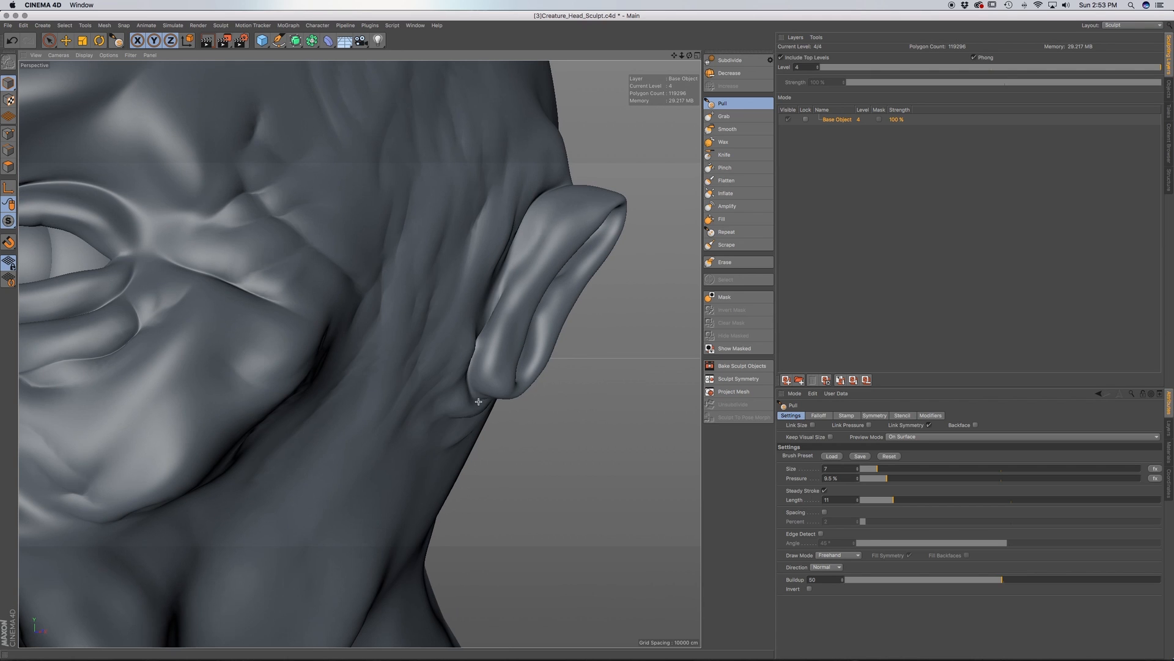
mouse_move(457, 357)
alt+mouse_down()
mouse_move(467, 398)
mouse_move(456, 380)
alt+mouse_up()
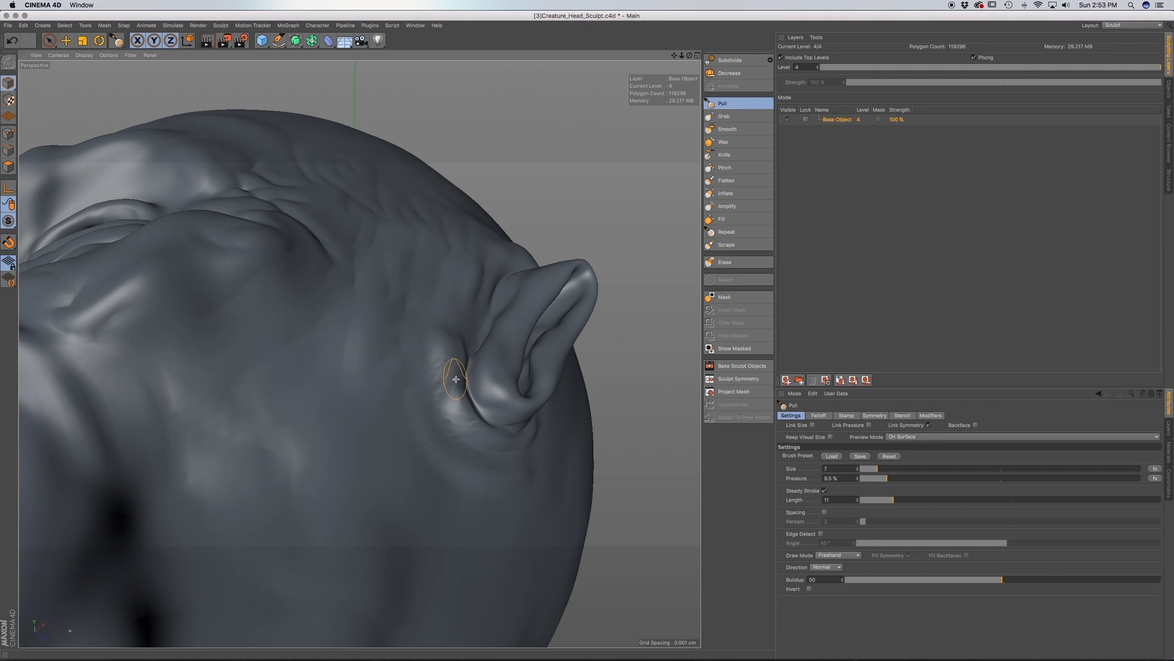
alt+drag(471, 425, 537, 430)
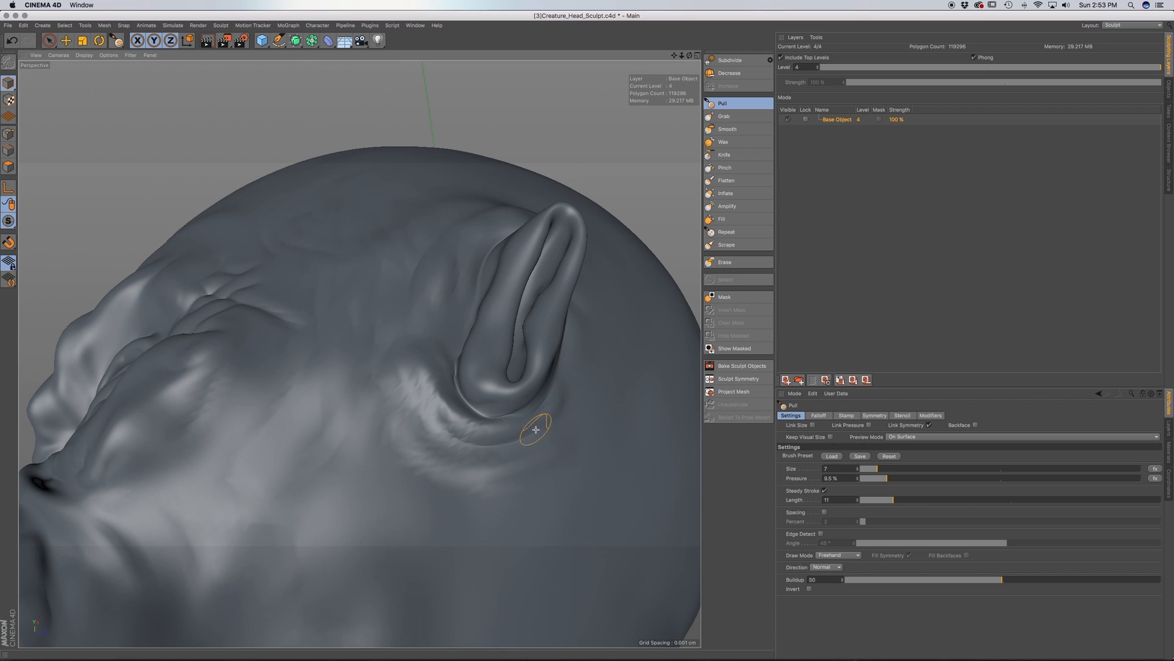
Extend the raised folds with the Pull brush along the front of the ear and around behind it
alt+drag(561, 362, 451, 393)
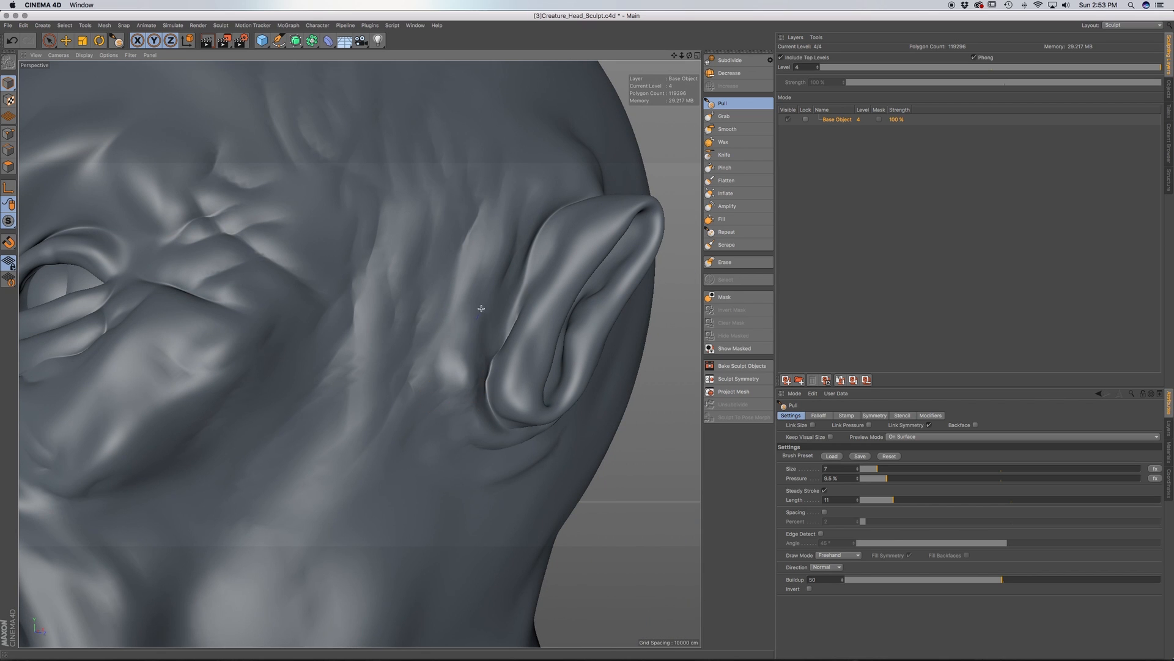
alt+drag(560, 437, 534, 458)
alt+drag(538, 401, 538, 468)
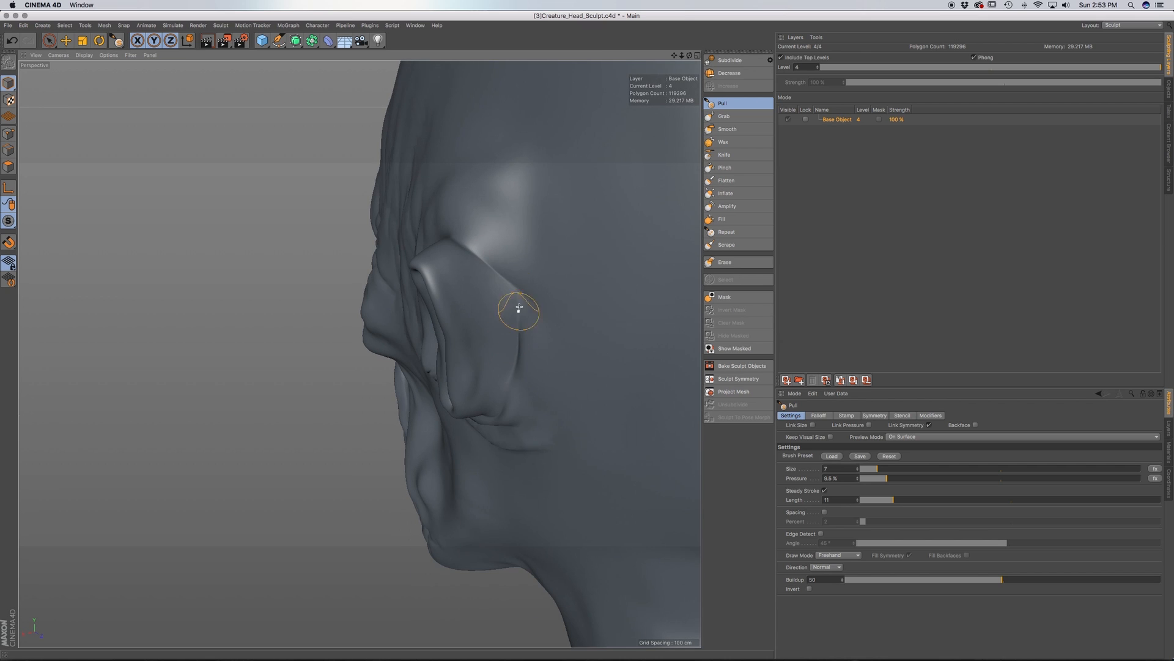
alt+drag(557, 286, 514, 339)
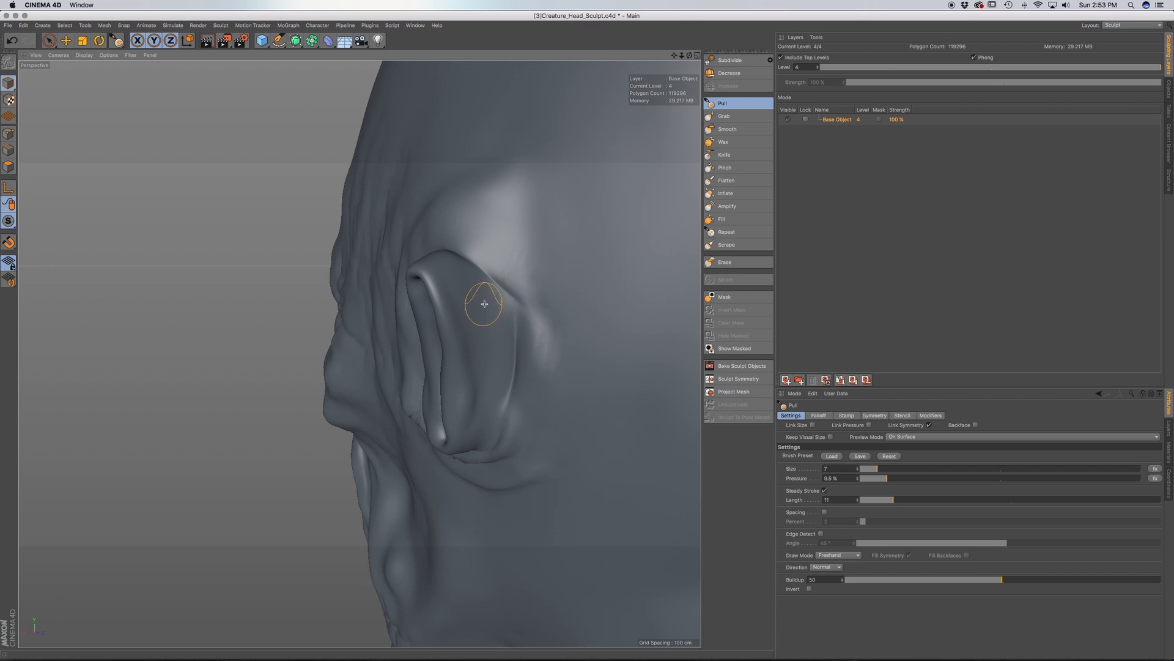
mouse_move(483, 395)
alt+mouse_down()
mouse_move(528, 348)
mouse_move(500, 385)
alt+mouse_up()
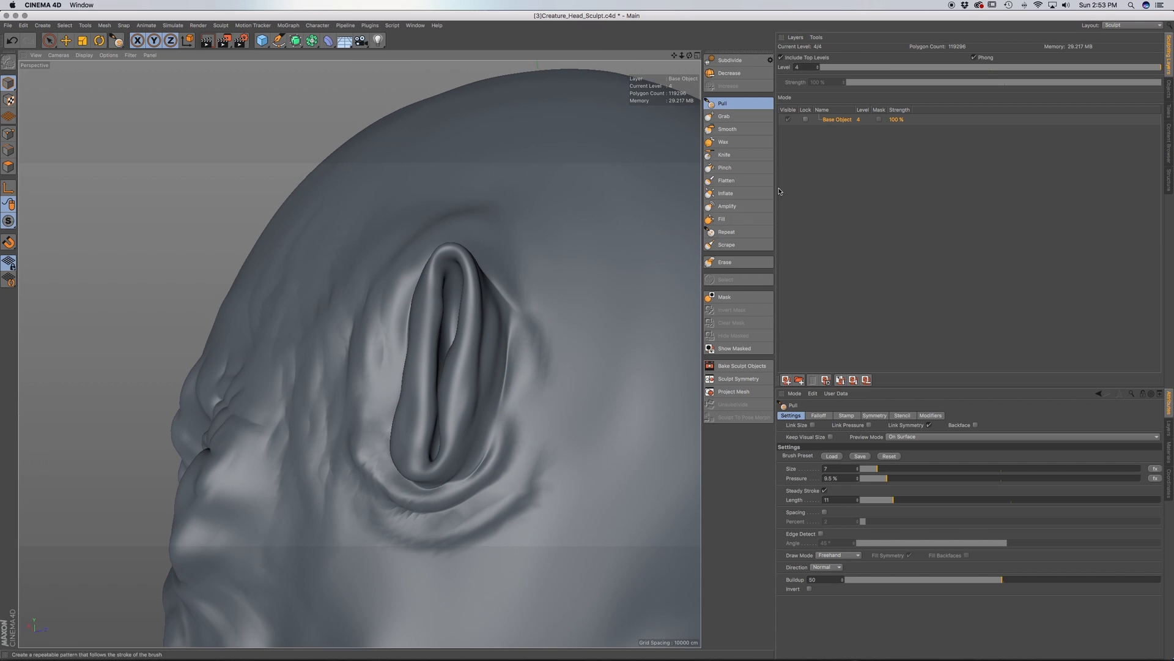
Reshape the curved folds under the ear lobe with the Grab brush
click(724, 115)
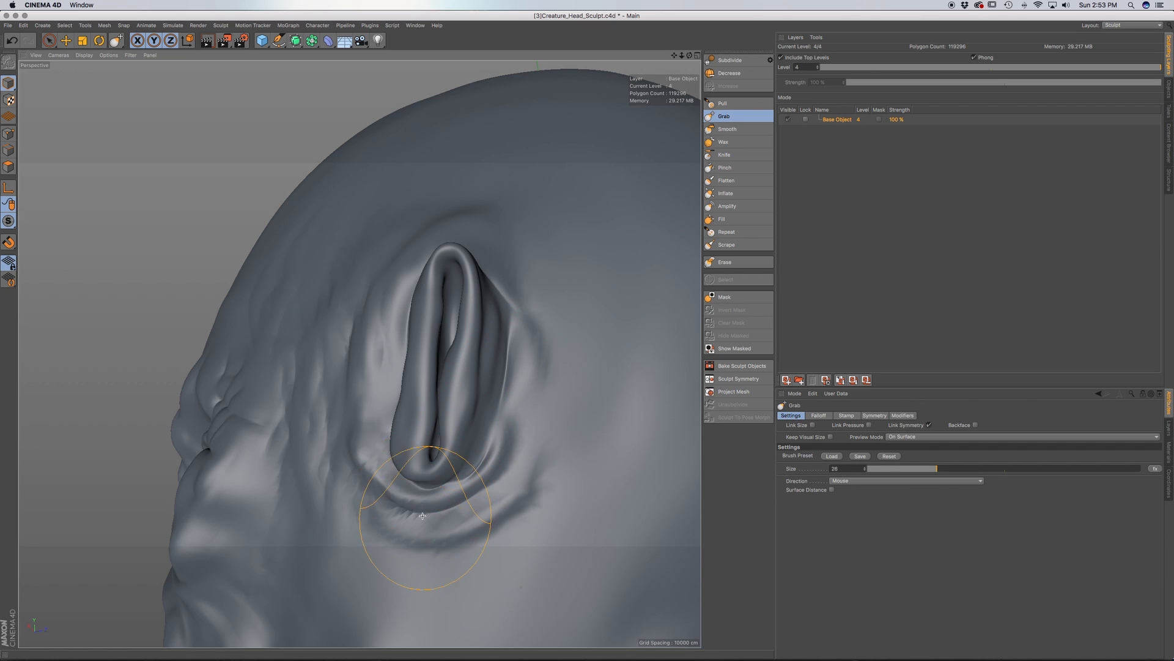
drag(423, 509, 422, 518)
drag(383, 485, 392, 496)
drag(482, 479, 477, 472)
drag(454, 514, 374, 518)
Strengthen the folds below and in front of the ear lobe with the Pull brush at size 7
click(723, 103)
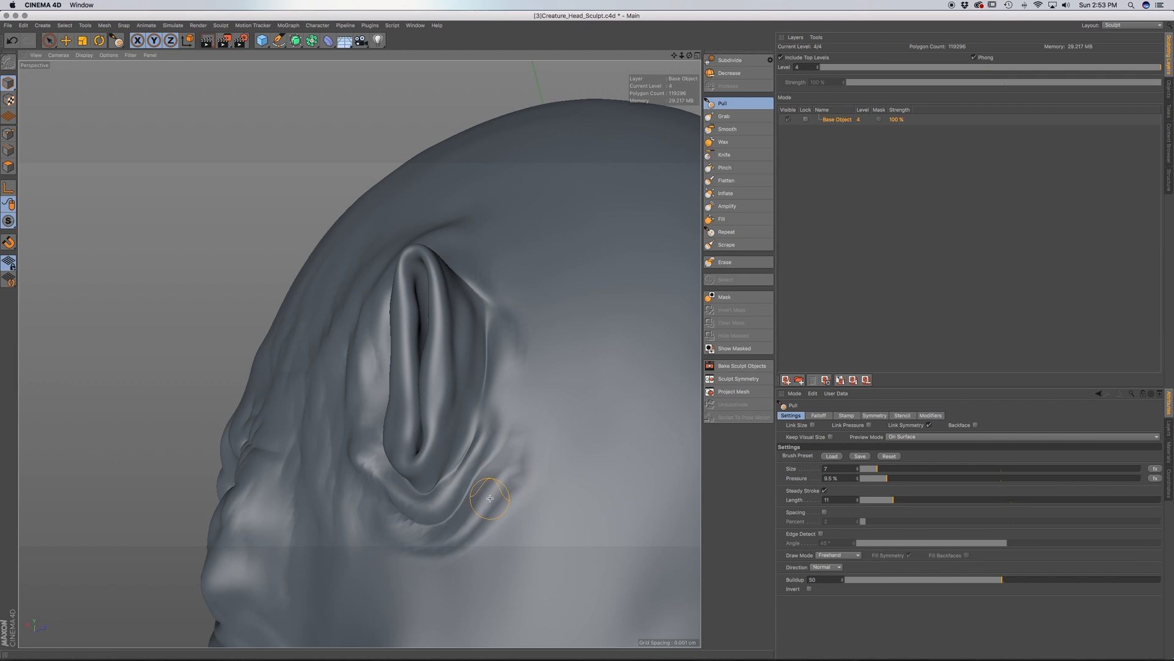
alt+drag(459, 483, 447, 464)
alt+drag(464, 400, 464, 403)
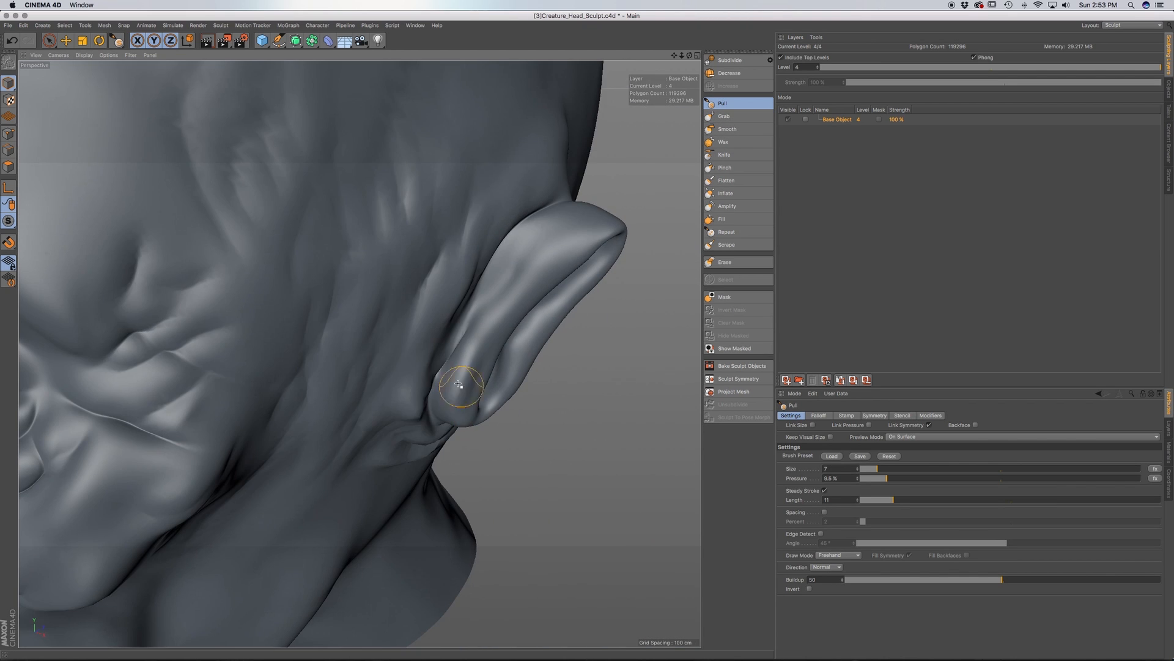
alt+drag(472, 270, 473, 270)
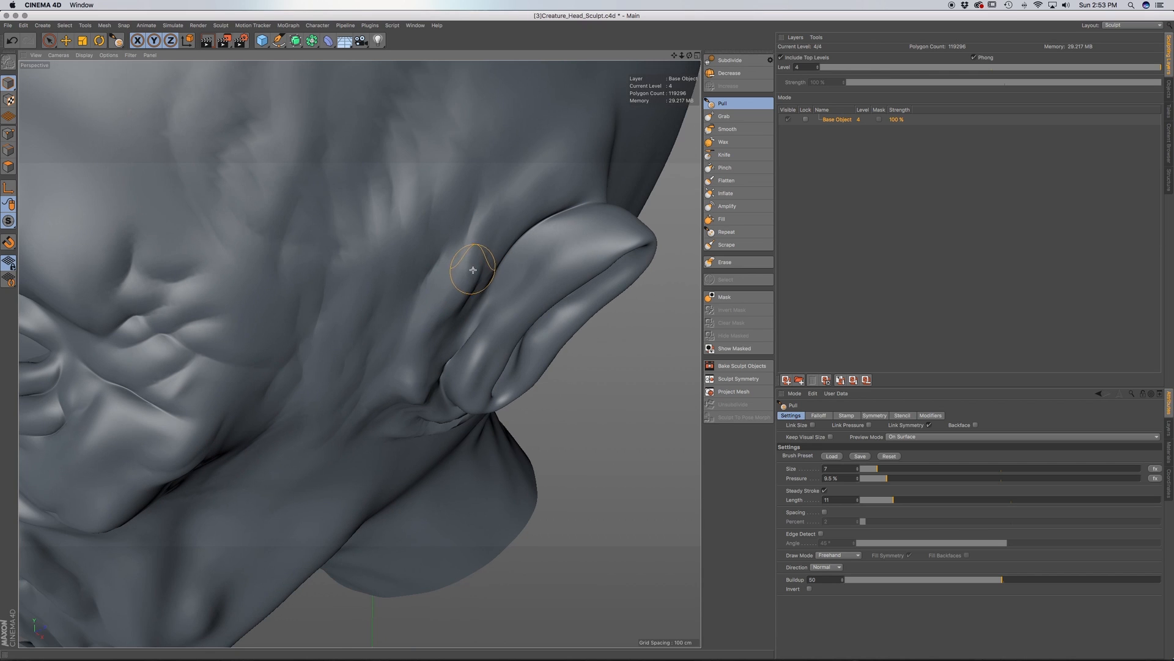
Raise a skin ridge over the top of the ear and down behind it with the Pull brush
alt+middle_drag(473, 269, 381, 401)
alt+drag(382, 401, 393, 383)
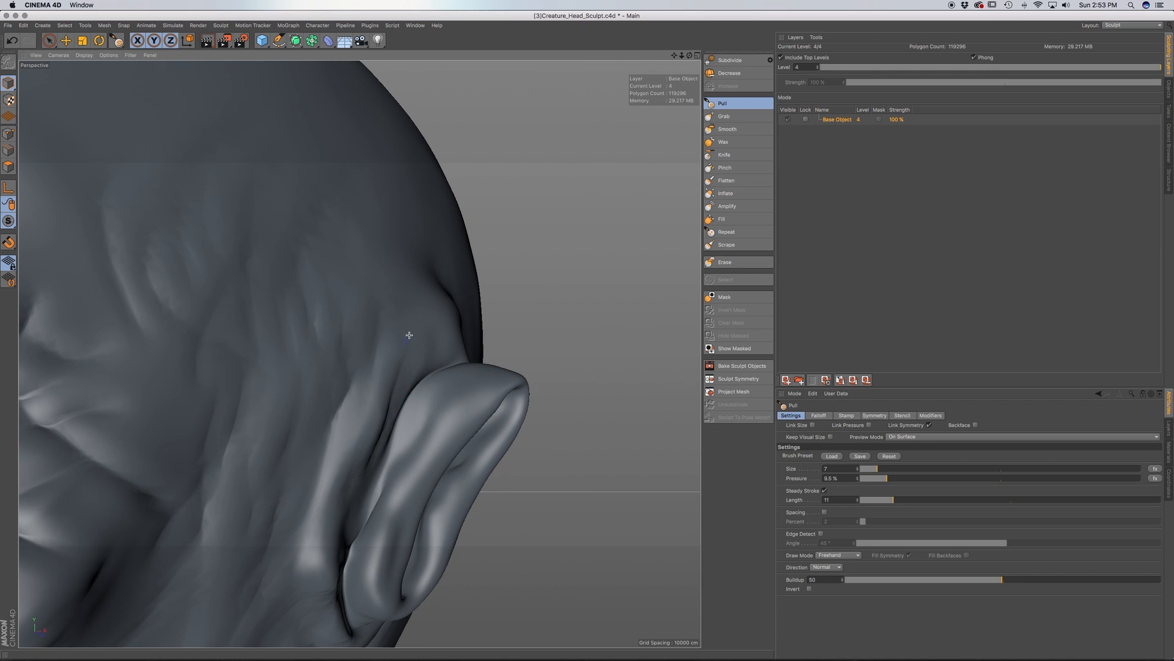
alt+drag(435, 348, 388, 379)
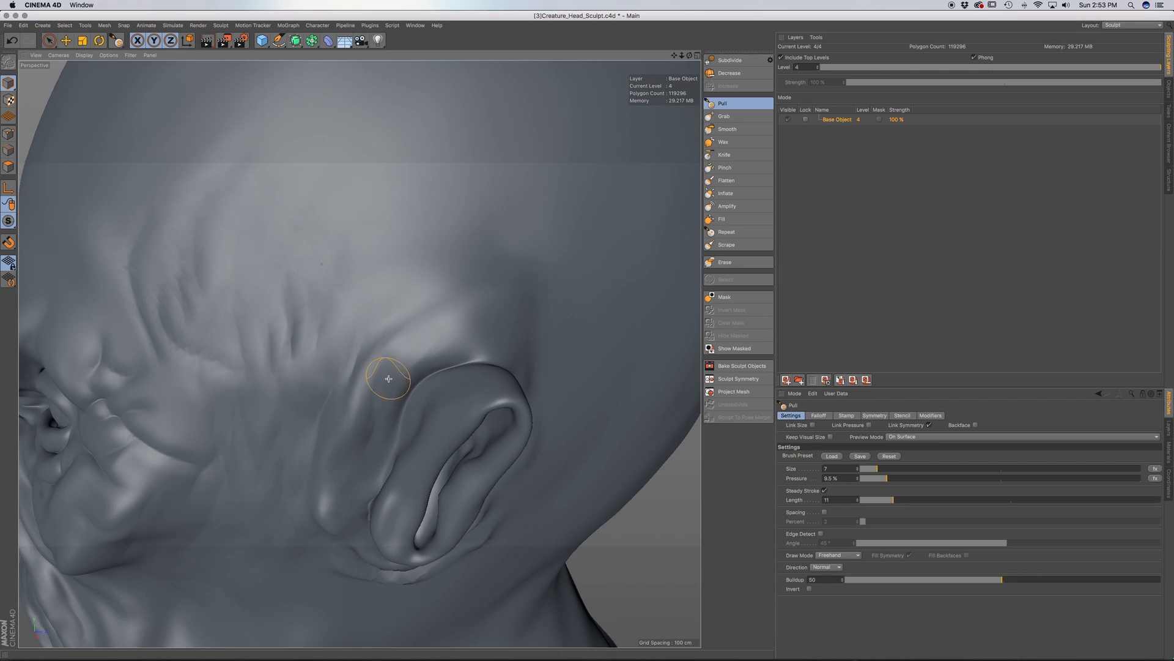
alt+drag(536, 367, 412, 349)
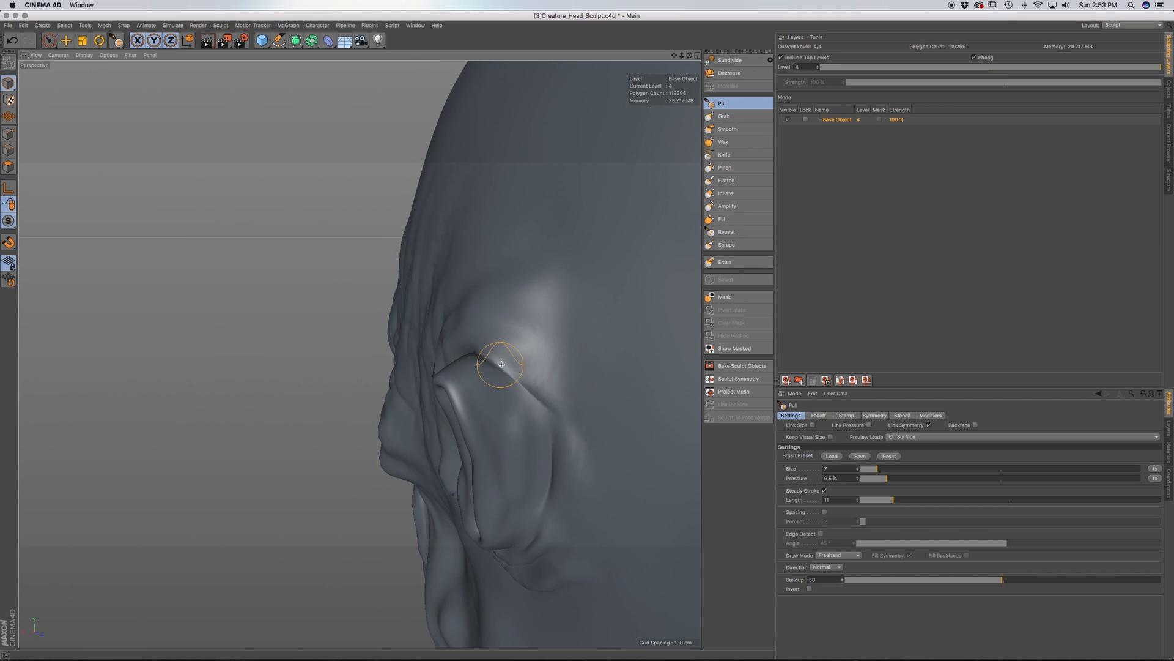
mouse_move(547, 385)
alt+mouse_down()
mouse_move(571, 420)
mouse_move(614, 416)
mouse_move(545, 553)
mouse_move(538, 511)
mouse_move(551, 550)
alt+mouse_up()
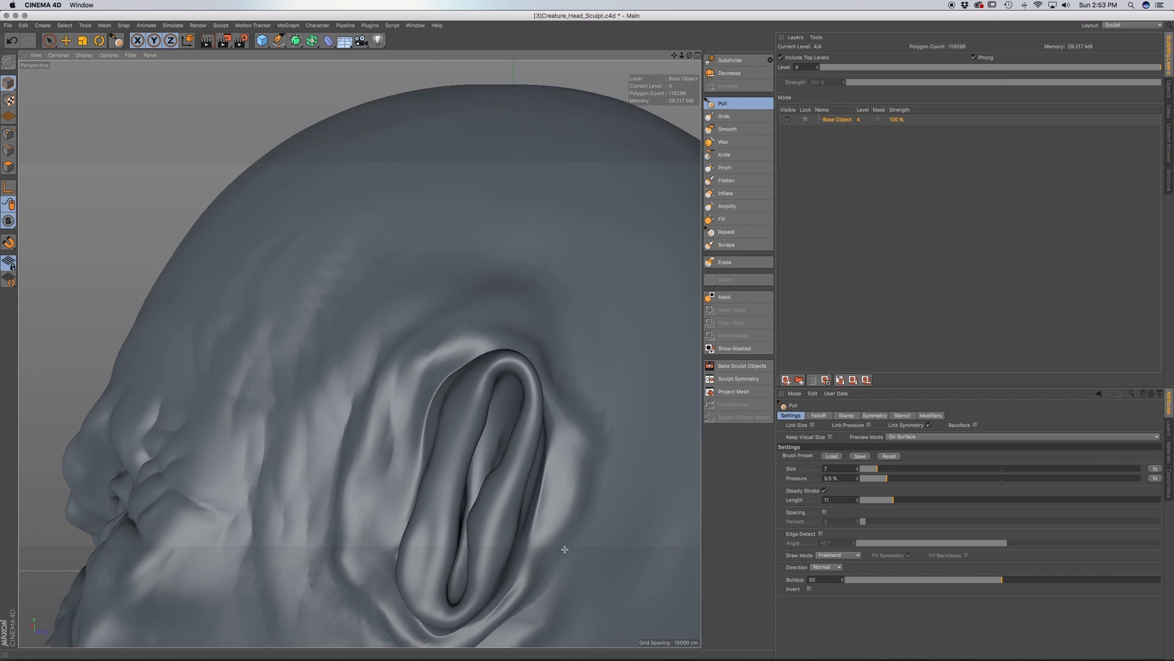
alt+drag(487, 411, 538, 398)
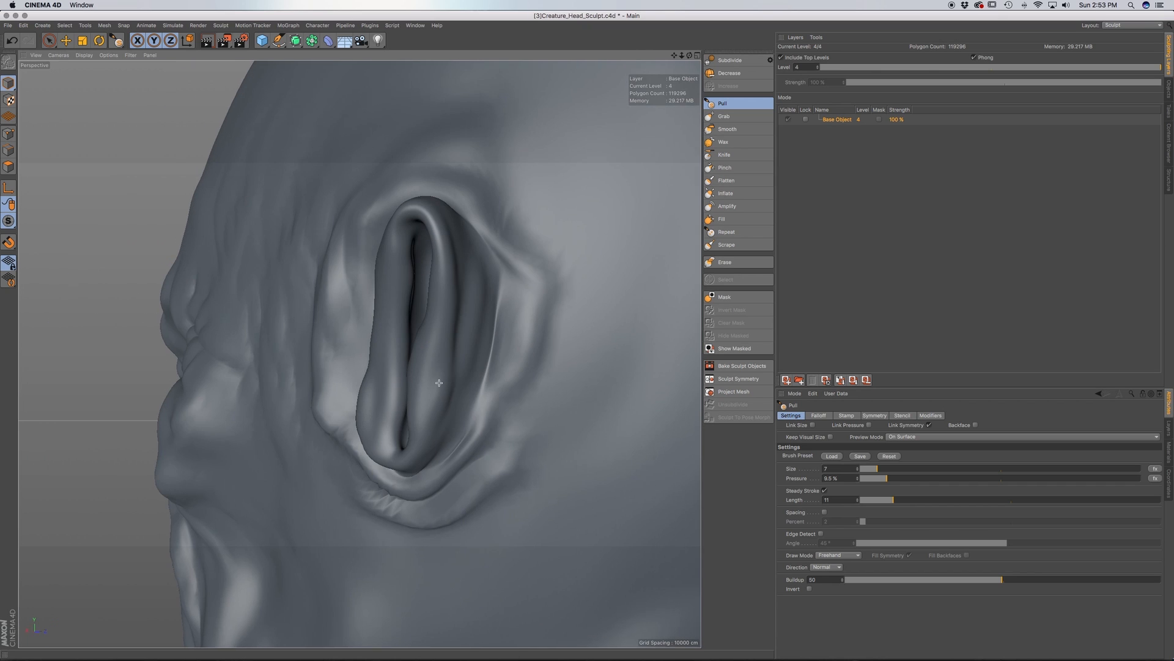
mouse_move(485, 481)
alt+mouse_down()
mouse_move(472, 487)
mouse_move(506, 466)
alt+mouse_up()
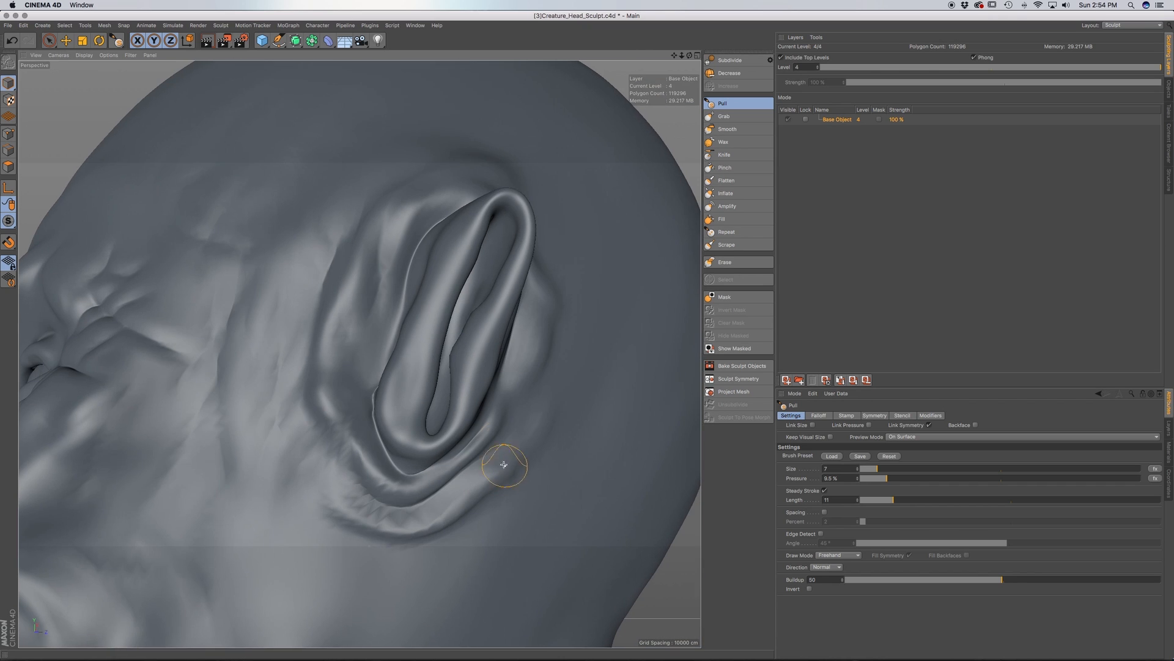
Soften the new folds below, in front of and above the ear with the Smooth brush at size 10
click(727, 129)
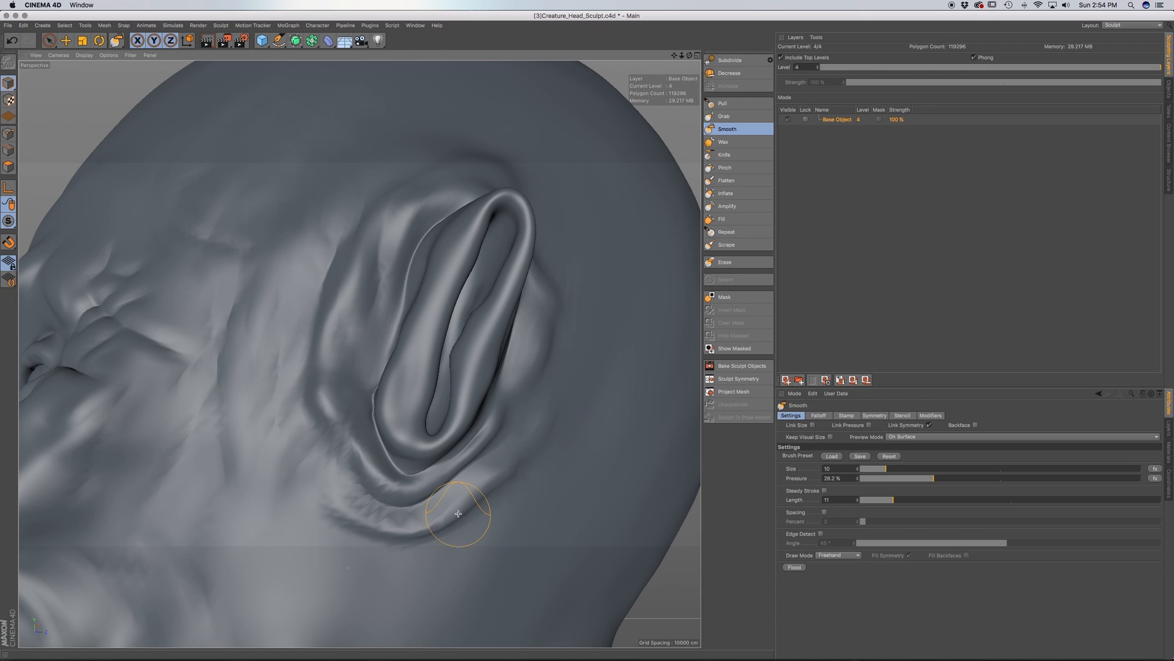
mouse_move(348, 494)
alt+mouse_down()
mouse_move(340, 480)
mouse_move(367, 473)
mouse_move(310, 464)
alt+mouse_up()
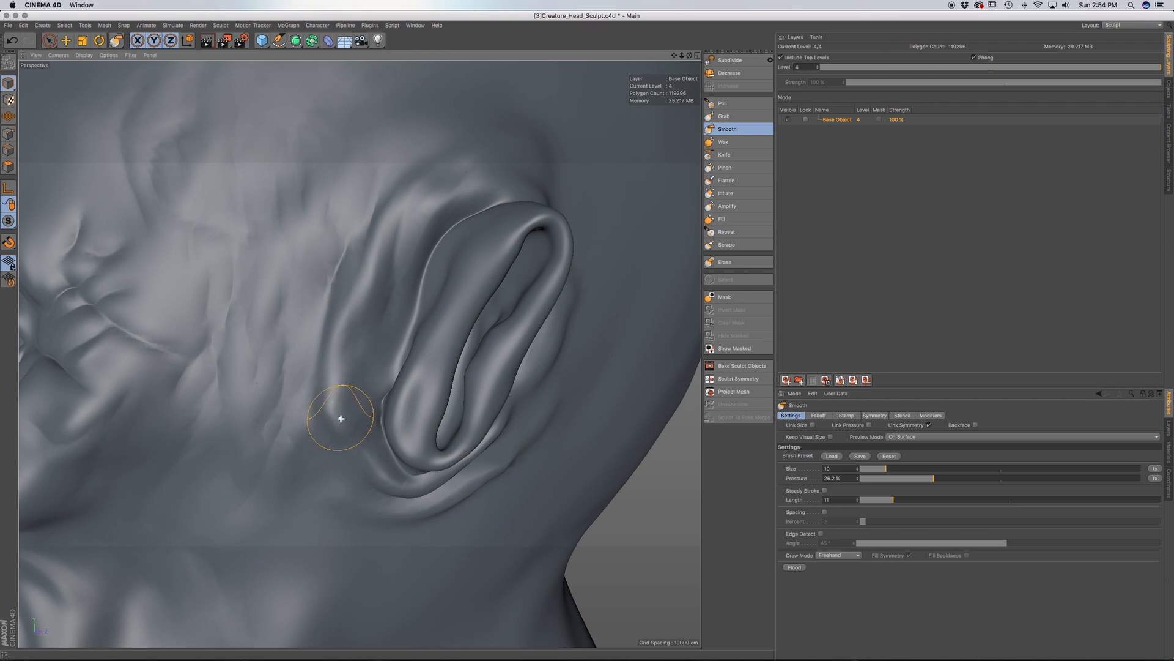
alt+drag(322, 420, 342, 371)
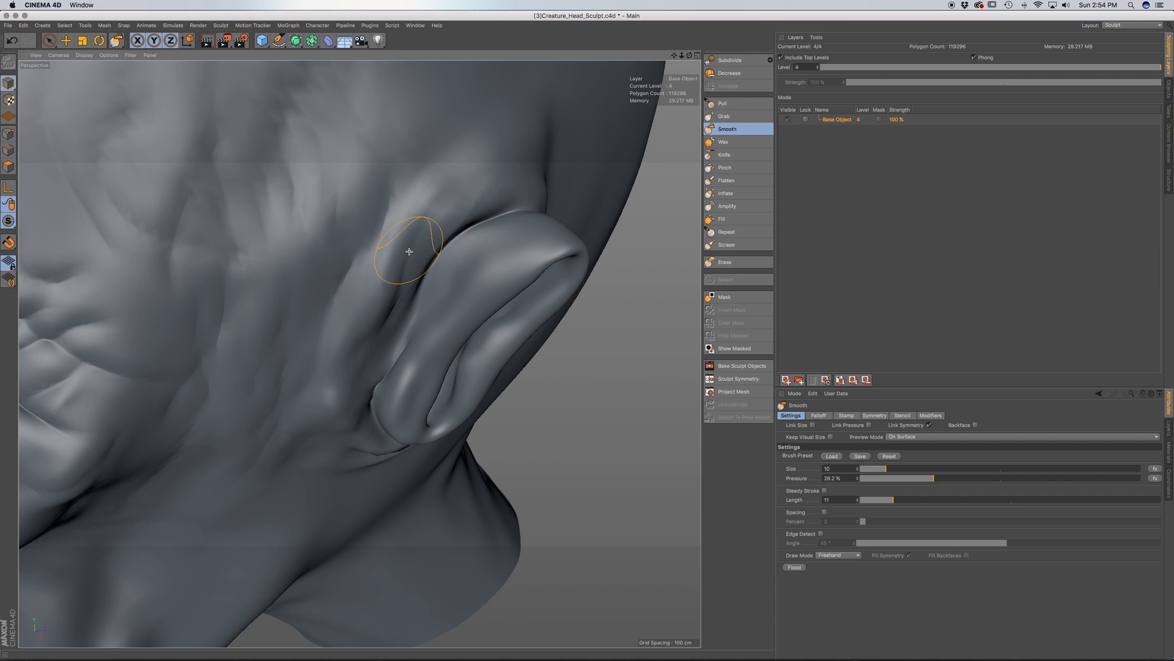
alt+middle_drag(406, 251, 367, 335)
mouse_move(367, 336)
alt+mouse_down()
mouse_move(420, 287)
mouse_move(551, 270)
alt+mouse_up()
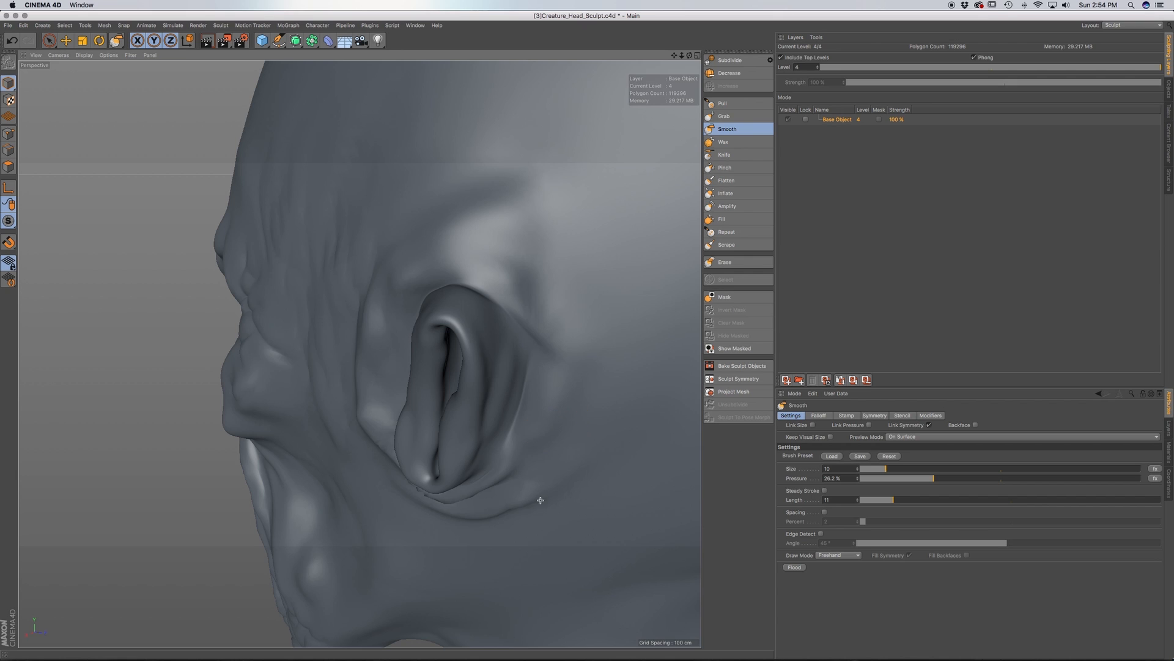
alt+drag(537, 485, 529, 460)
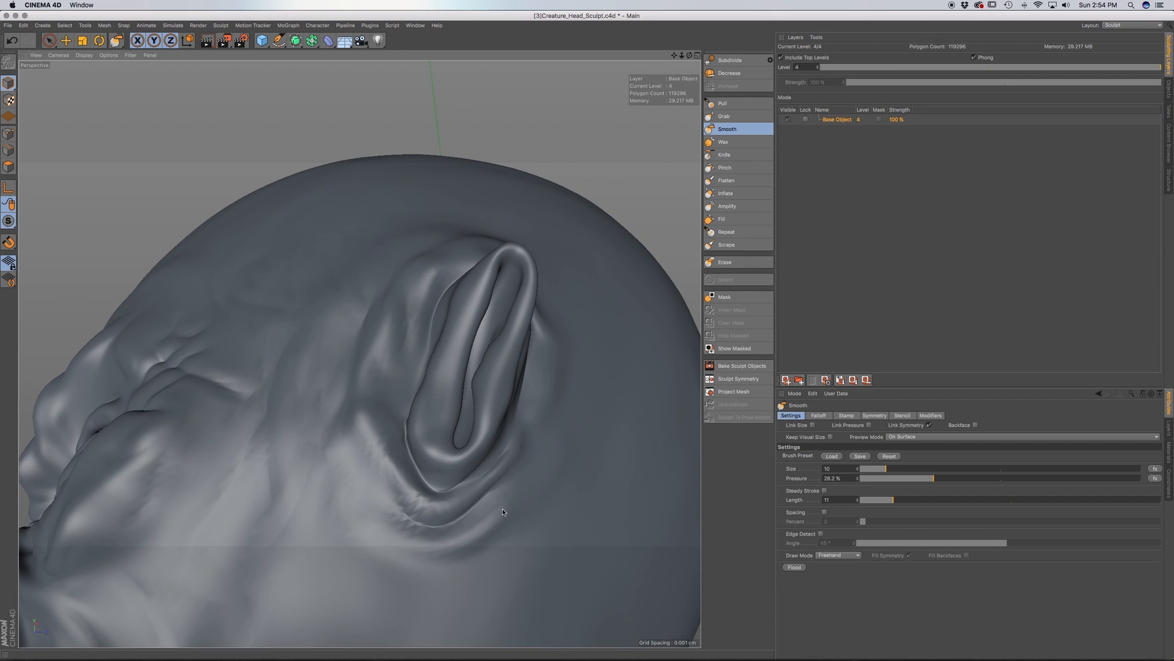
drag(400, 526, 430, 520)
mouse_move(357, 471)
alt+mouse_down()
mouse_move(378, 474)
mouse_move(367, 516)
mouse_move(345, 525)
alt+mouse_up()
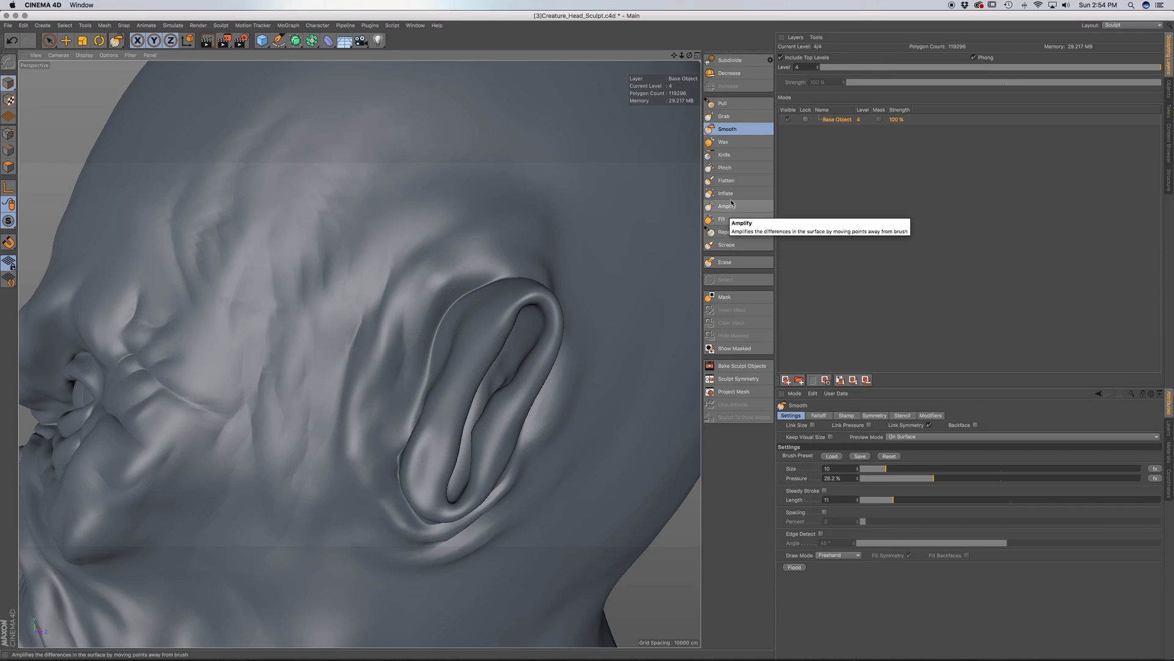
Tighten the creases around the base of the ear with the Pinch brush at size 14 and 7.7% pressure
click(734, 167)
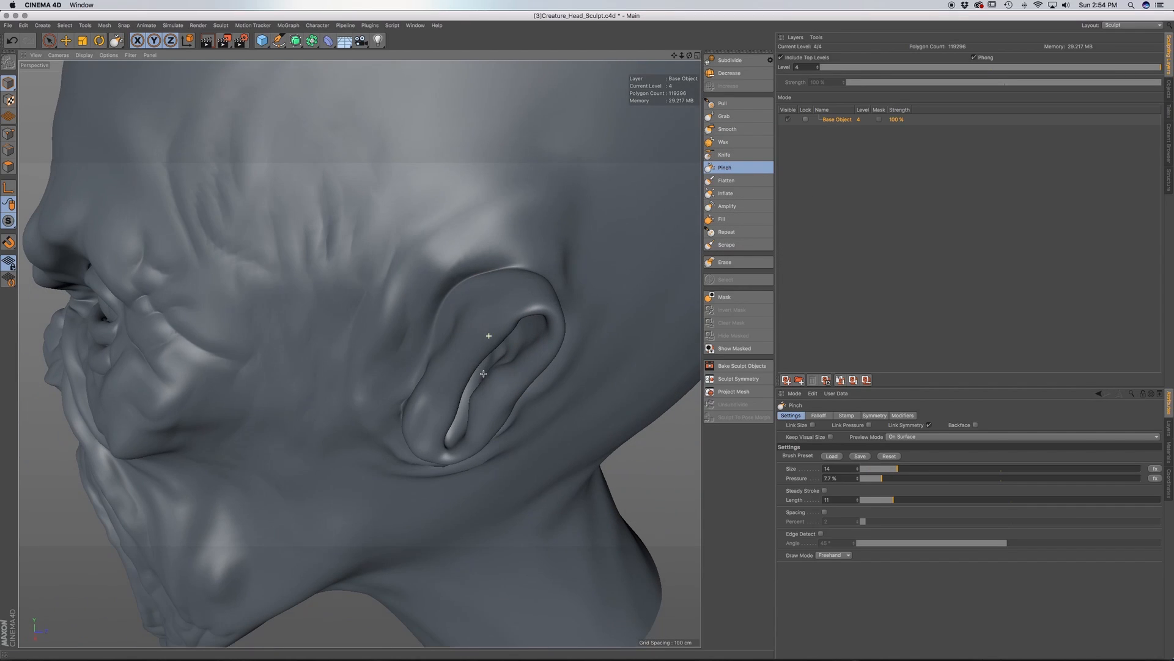
alt+drag(515, 270, 469, 271)
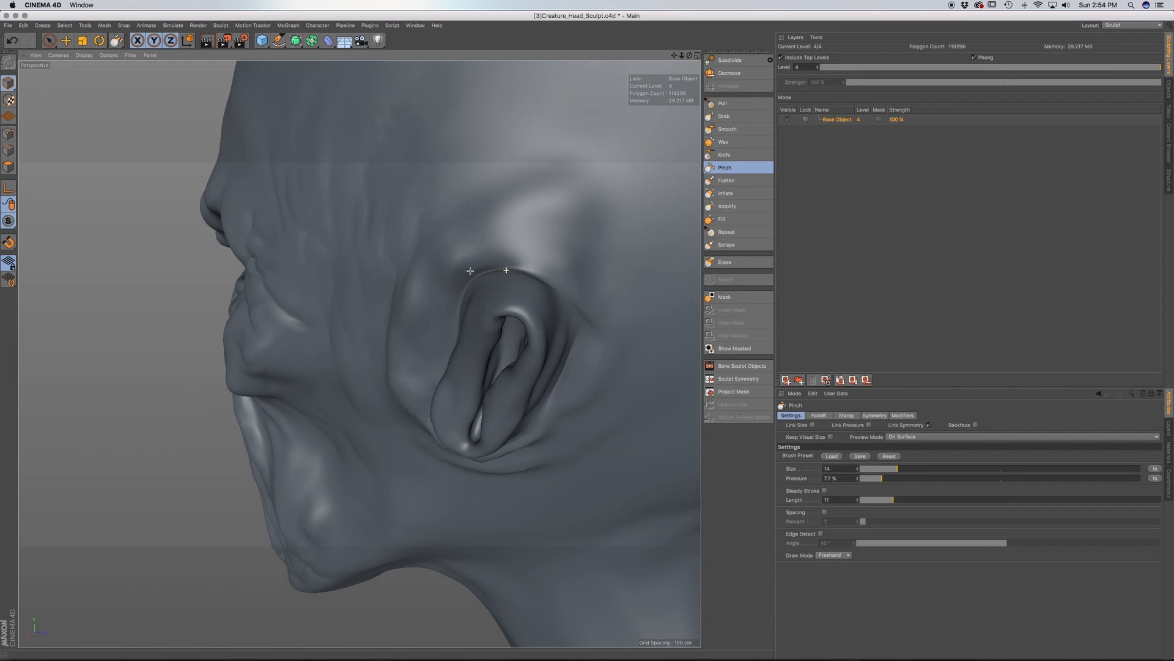
alt+middle_drag(571, 325, 487, 333)
mouse_move(477, 306)
alt+mouse_down()
mouse_move(491, 262)
mouse_move(492, 326)
mouse_move(470, 395)
alt+mouse_up()
mouse_move(494, 356)
alt+mouse_down()
mouse_move(467, 390)
mouse_move(475, 338)
mouse_move(481, 384)
mouse_move(408, 411)
alt+mouse_up()
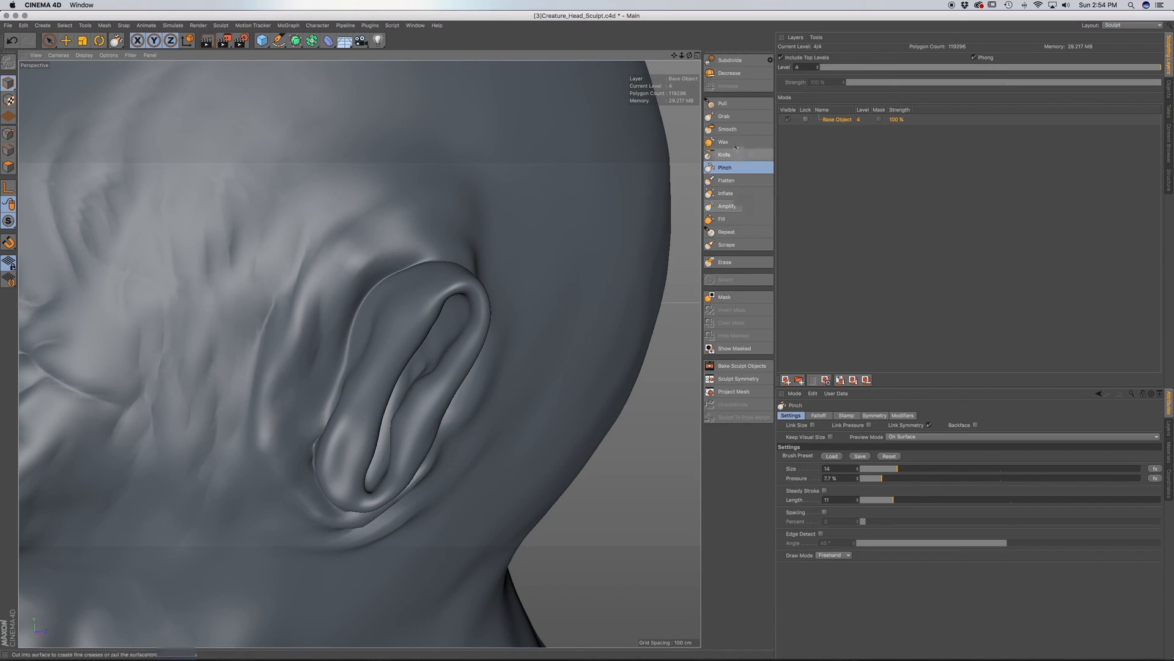
Smooth the ear's rear rim and upper front surface with the Smooth brush at size 10
click(732, 116)
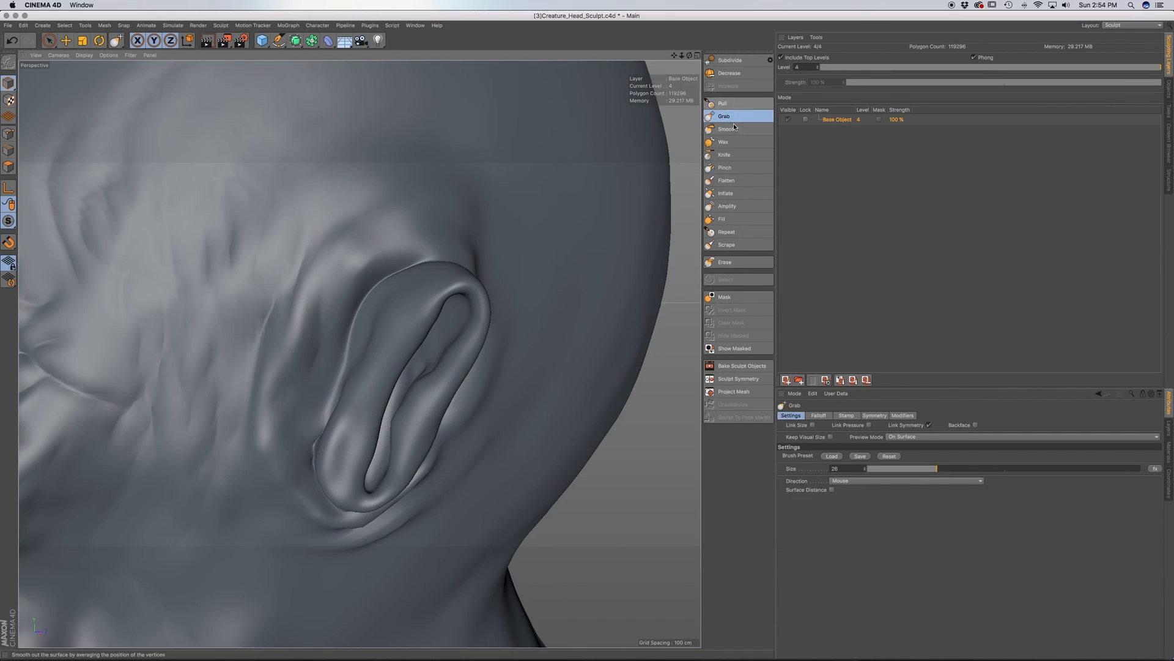
click(729, 128)
mouse_move(406, 379)
alt+mouse_down()
mouse_move(440, 388)
mouse_move(436, 425)
alt+mouse_up()
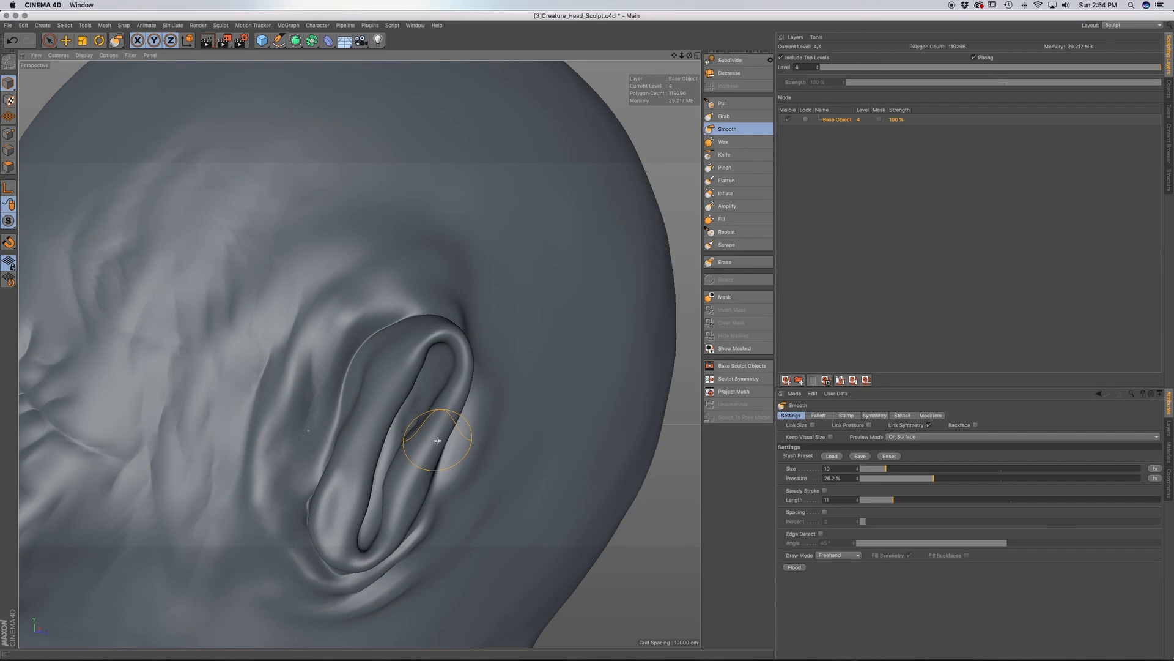
alt+drag(420, 446, 454, 419)
alt+drag(461, 374, 467, 412)
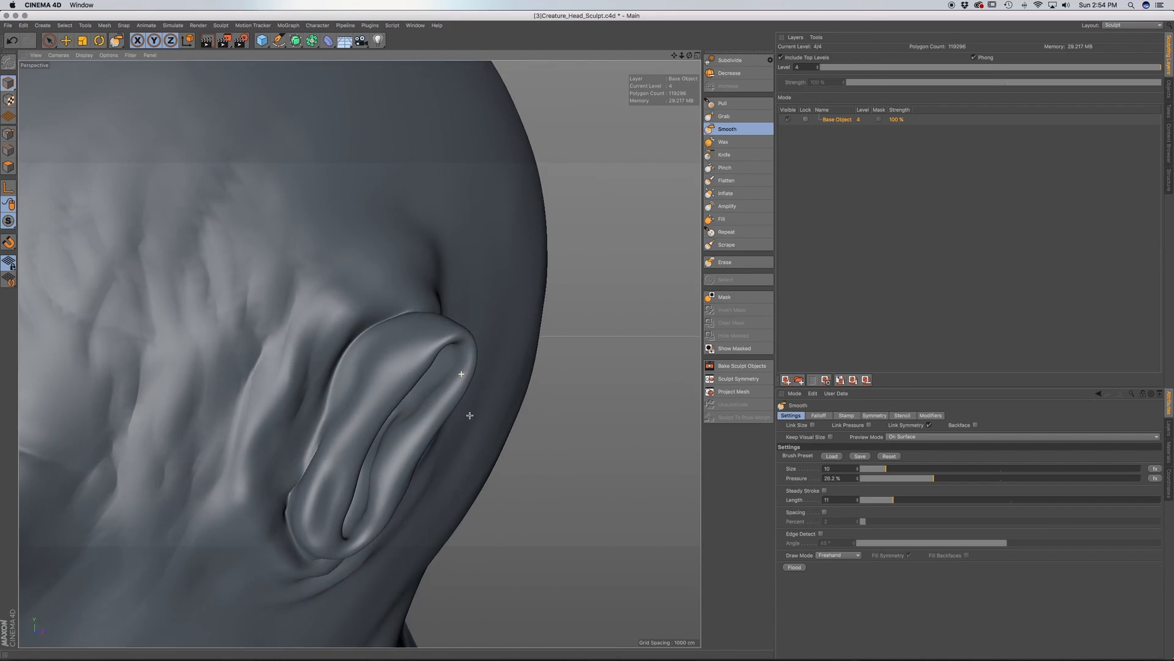
mouse_move(446, 340)
alt+mouse_down()
mouse_move(459, 341)
mouse_move(409, 361)
mouse_move(379, 403)
mouse_move(394, 380)
alt+mouse_up()
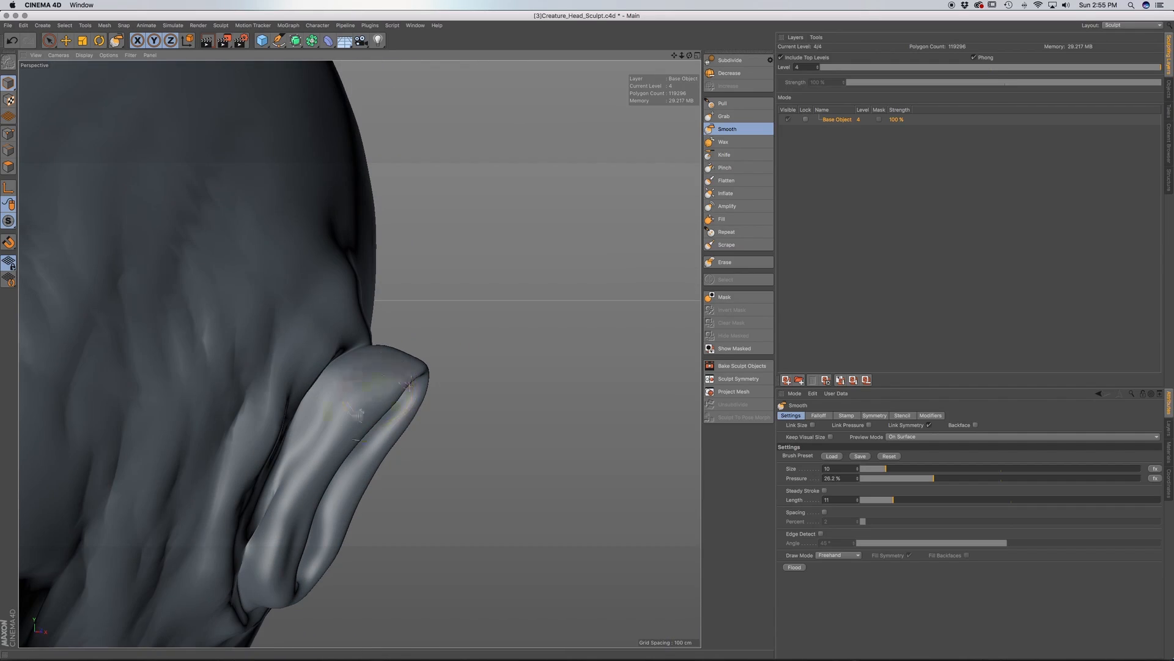
mouse_move(364, 398)
alt+mouse_down()
mouse_move(353, 396)
mouse_move(382, 400)
mouse_move(362, 399)
mouse_move(393, 388)
mouse_move(356, 402)
mouse_move(345, 392)
alt+mouse_up()
Build up the front edge of the ear near the lobe with the Pull brush at size 7
click(730, 117)
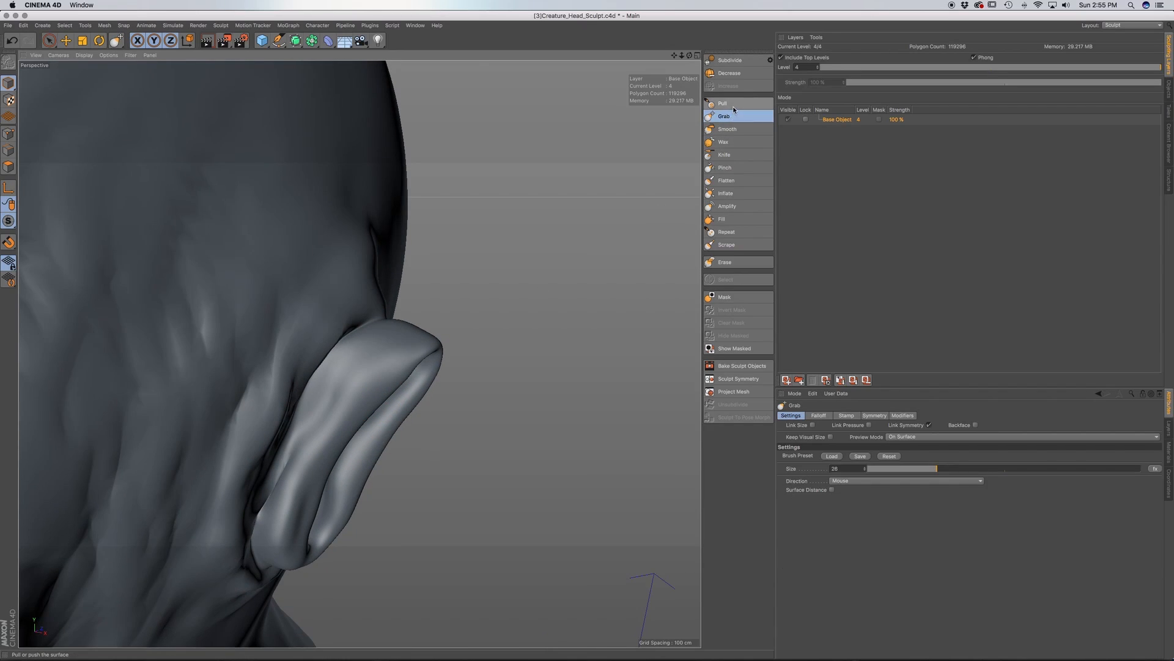
click(733, 106)
alt+drag(329, 473, 287, 483)
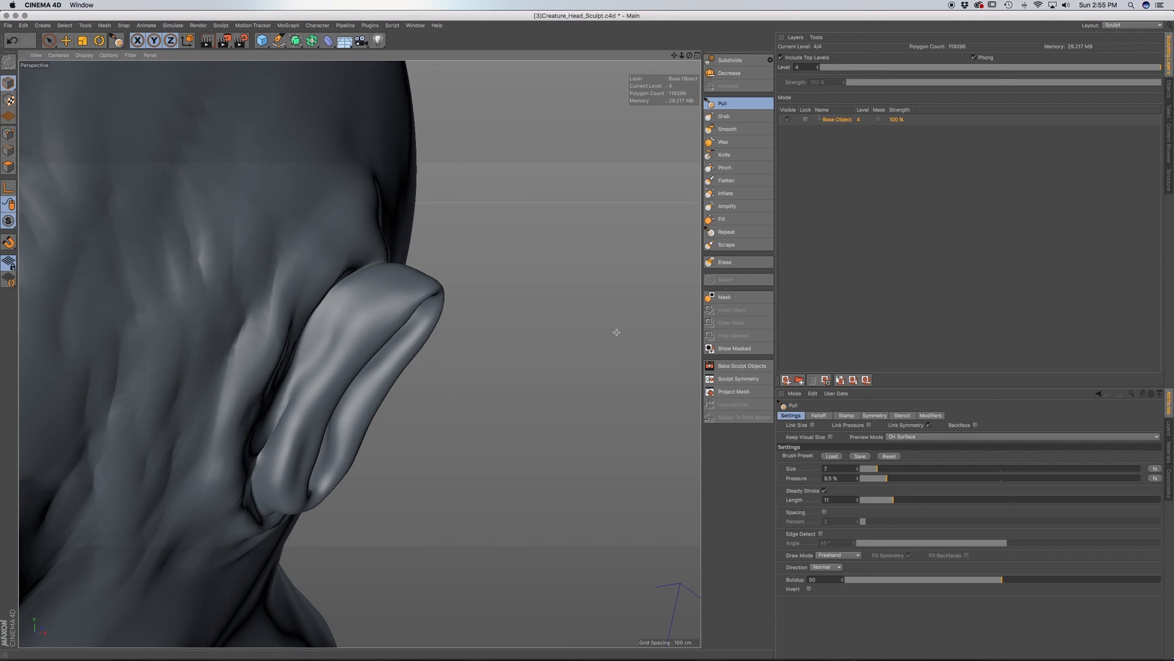
click(725, 116)
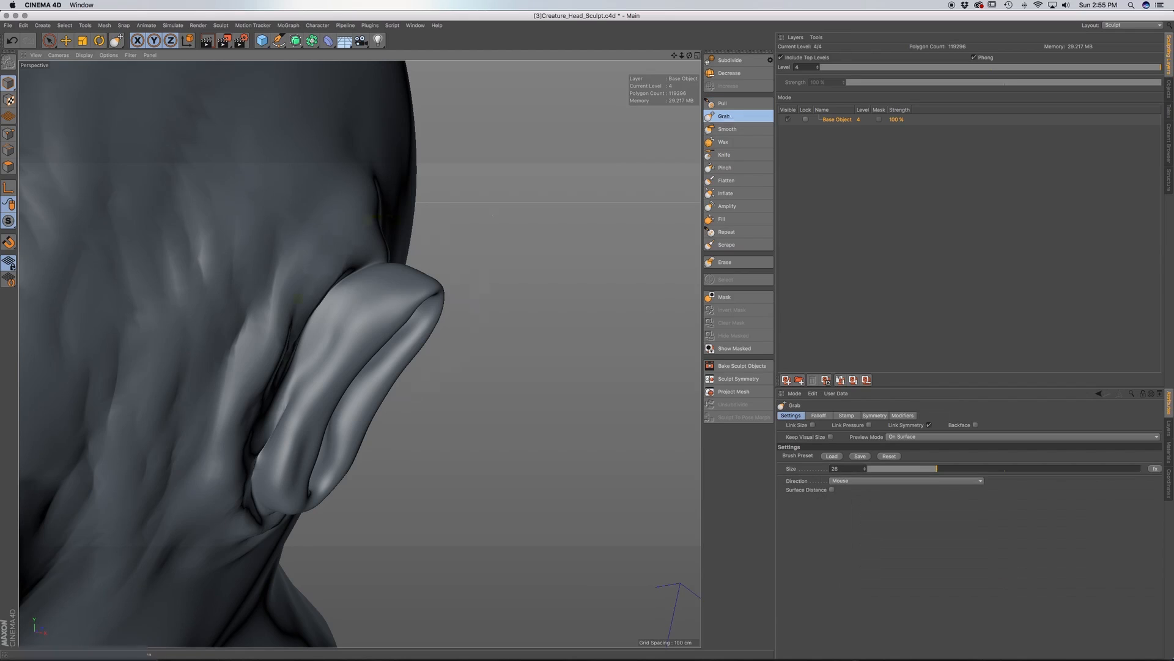
click(723, 104)
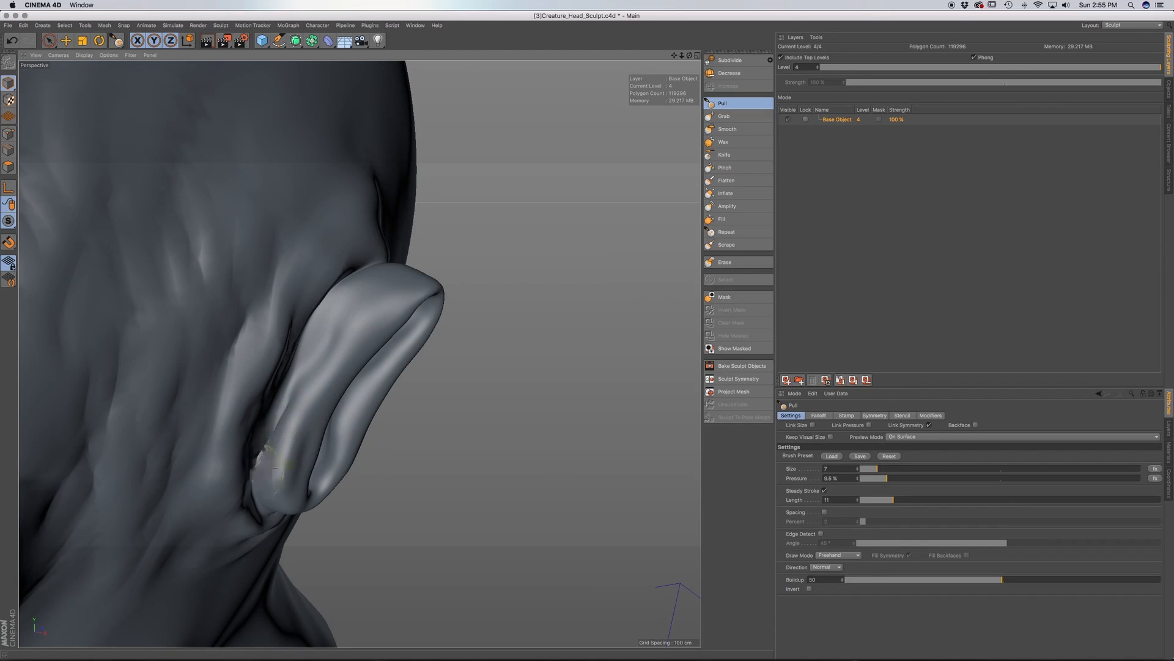
Examine the creature's ear, its rim and inner folds from the front, above, behind and the side
alt+drag(276, 468, 299, 406)
alt+drag(285, 538, 238, 483)
alt+drag(317, 552, 233, 544)
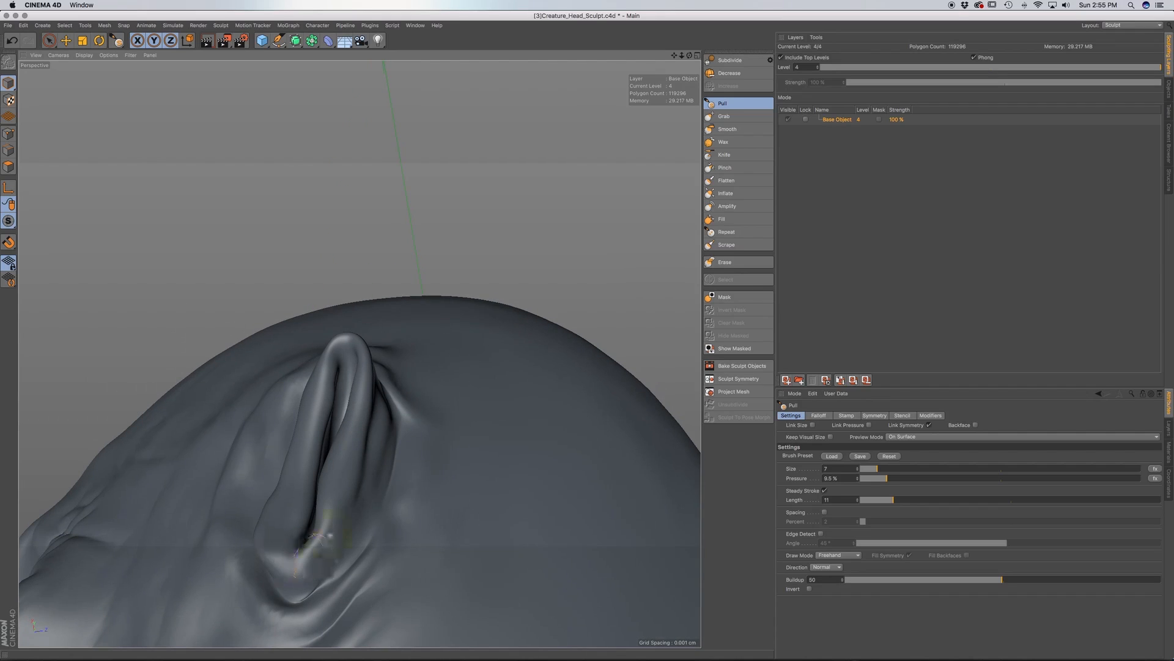
alt+drag(345, 518, 306, 592)
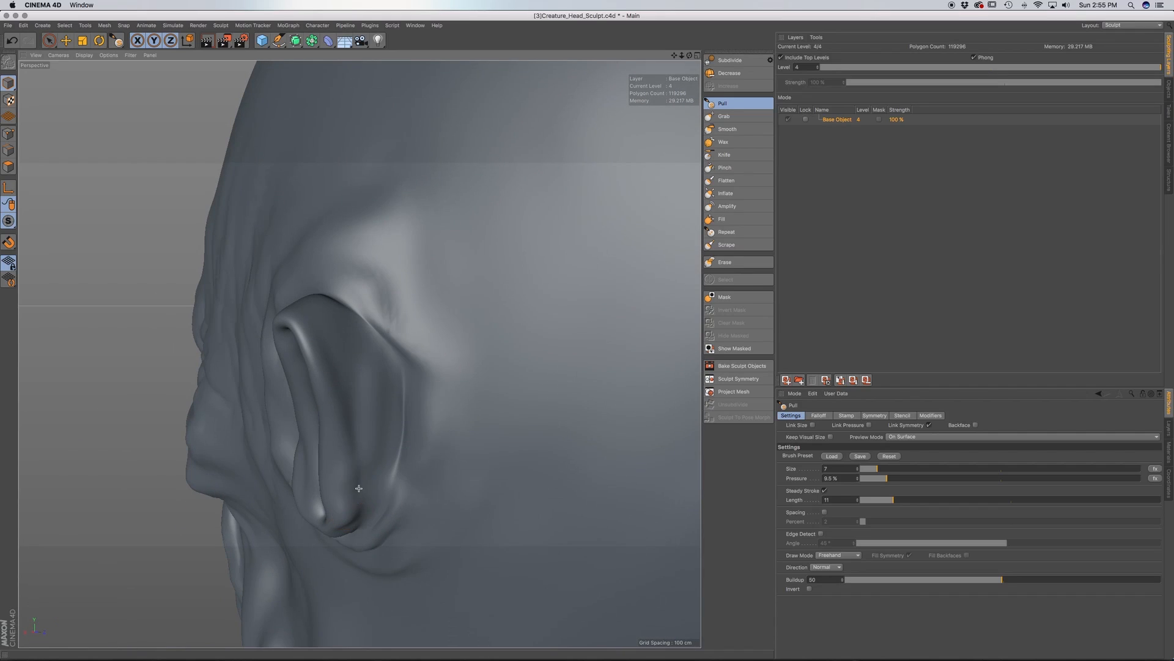
alt+drag(344, 522, 343, 516)
alt+drag(349, 474, 285, 500)
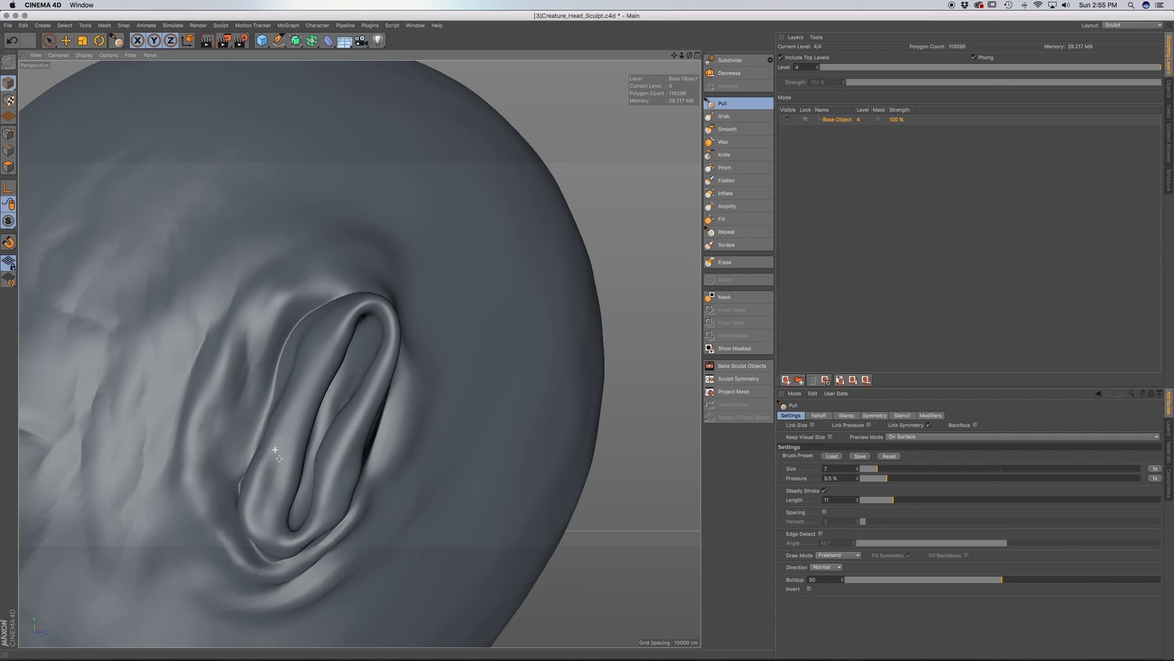
alt+drag(275, 446, 261, 478)
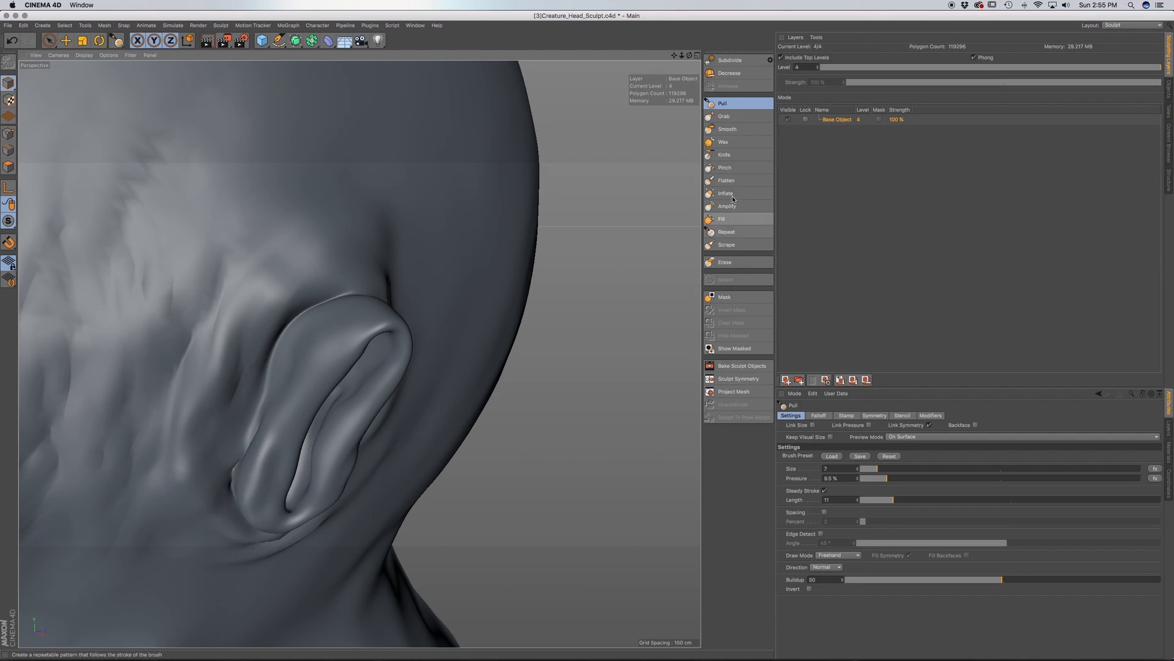
Build up the inner folds of the ear with the Pull brush at size 7 and 9.5% pressure
mouse_move(283, 424)
alt+mouse_down()
mouse_move(326, 423)
mouse_move(244, 467)
mouse_move(242, 446)
mouse_move(264, 438)
mouse_move(241, 407)
mouse_move(275, 420)
mouse_move(288, 358)
alt+mouse_up()
alt+drag(309, 265, 315, 296)
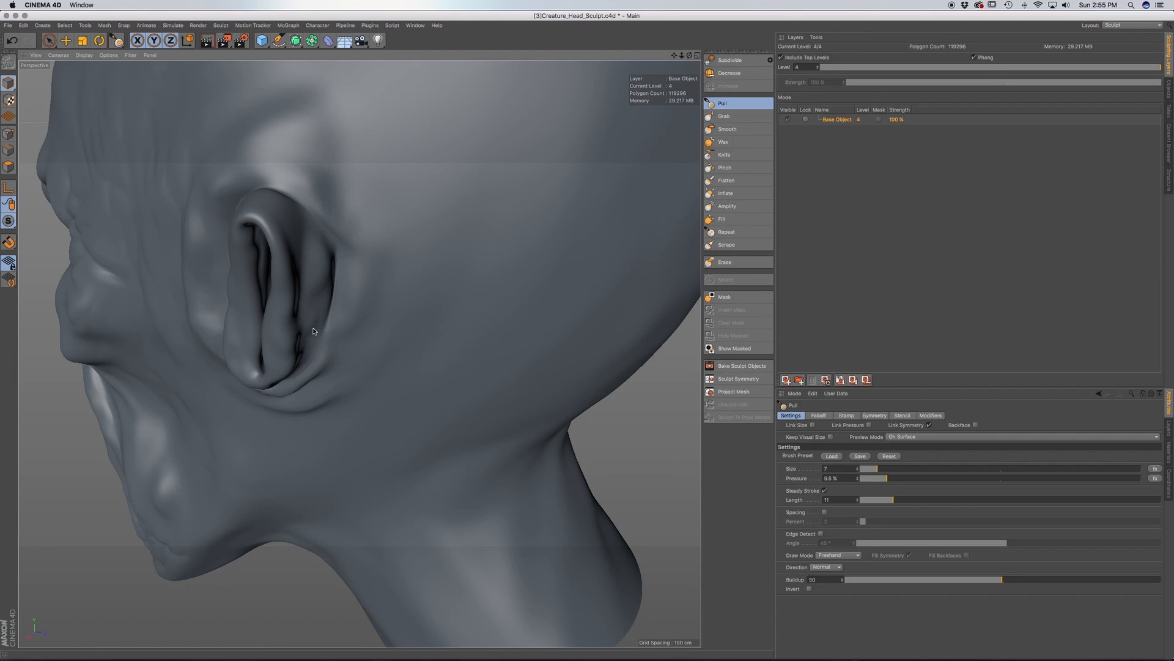
alt+drag(318, 306, 355, 262)
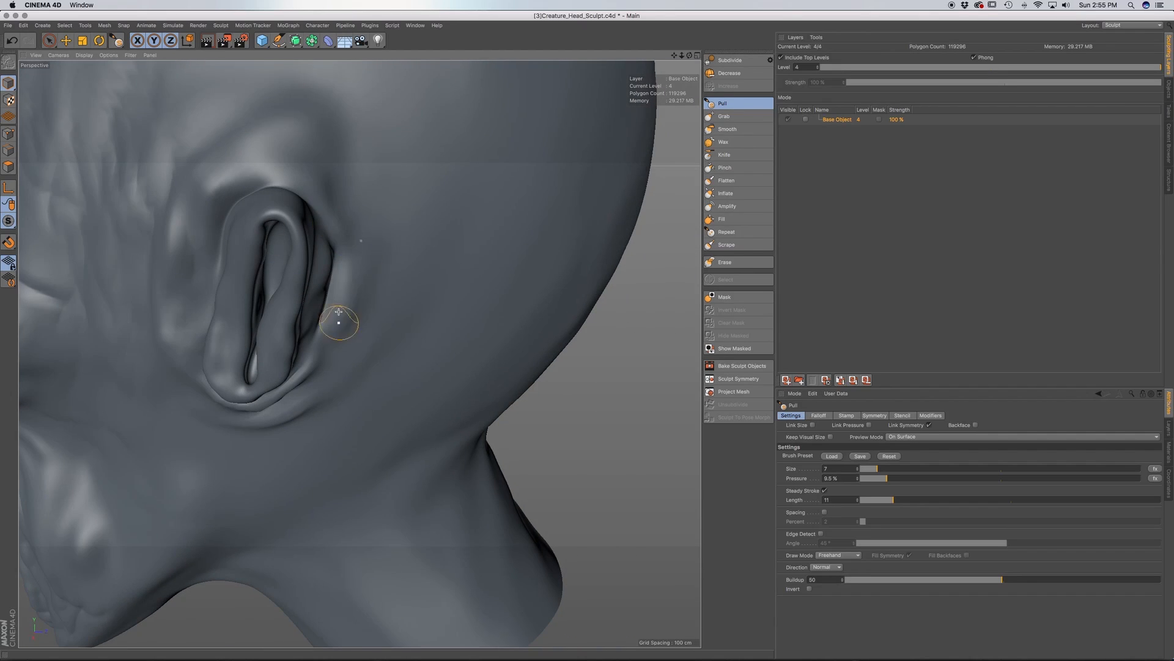
alt+drag(336, 318, 382, 340)
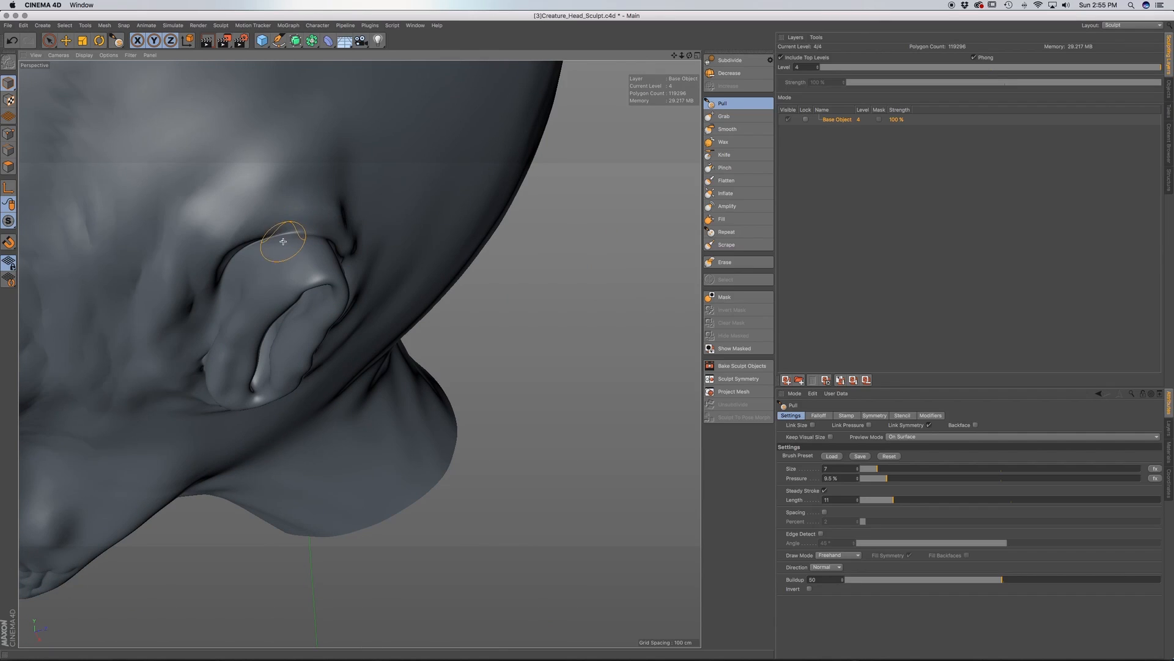
alt+drag(283, 241, 316, 238)
alt+drag(335, 209, 398, 165)
alt+drag(301, 340, 268, 338)
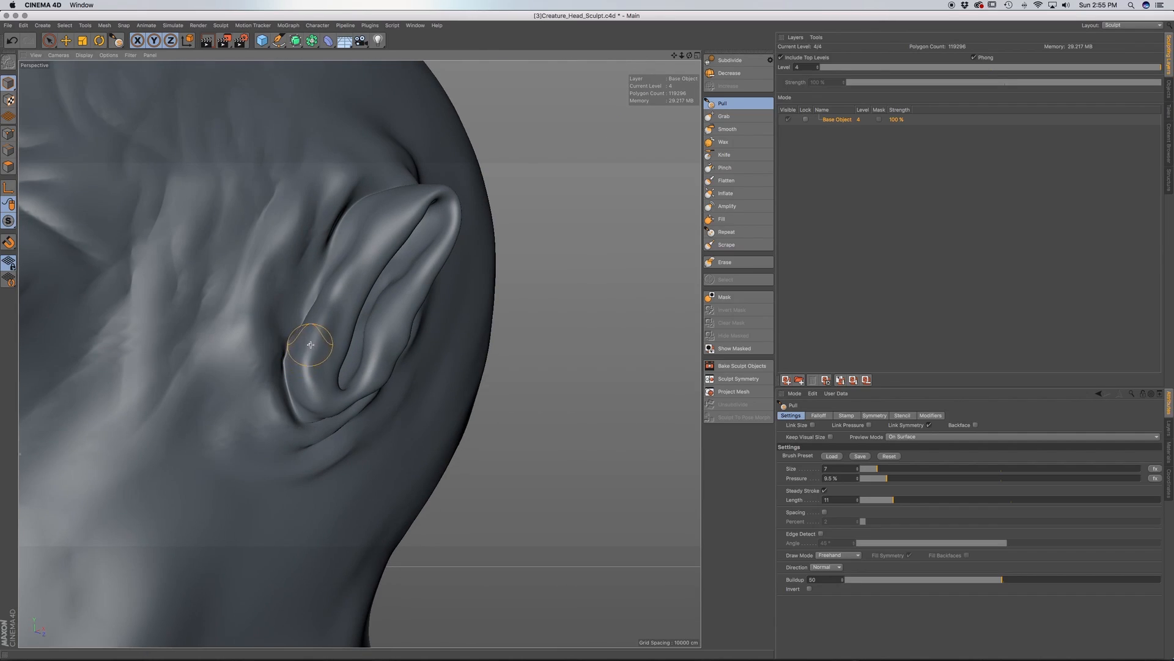
Shape the wrinkles between the nostril and the upper lip with the Pull brush
scroll(392, 379, down, 10)
scroll(392, 379, up, 10)
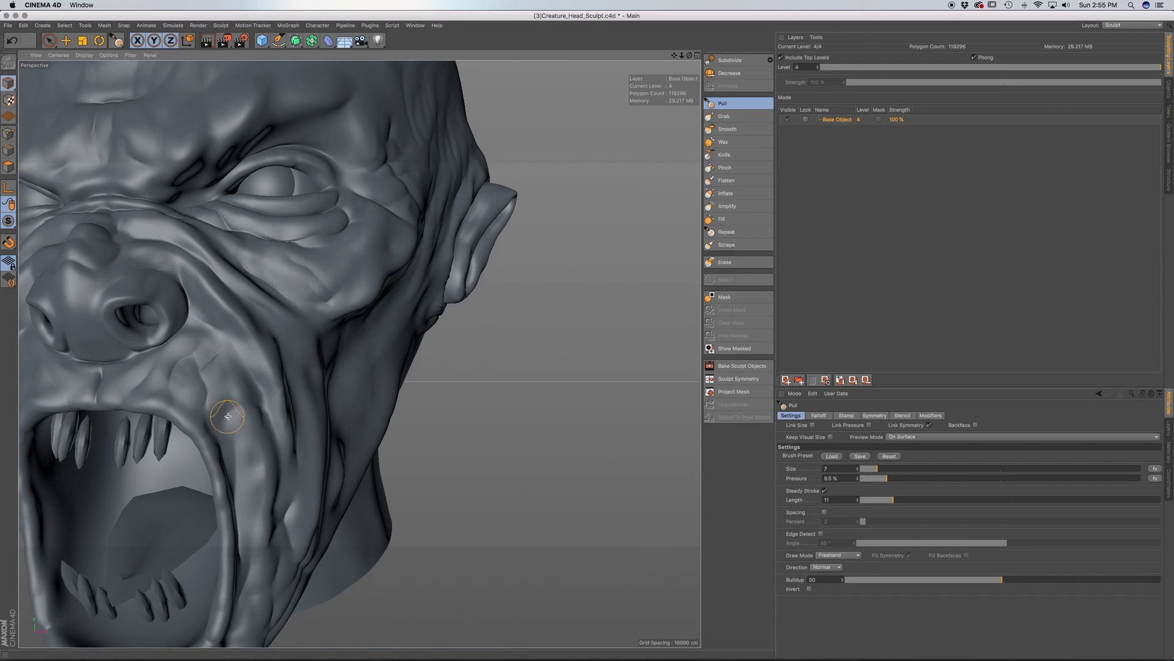
mouse_move(228, 416)
alt+mouse_down()
mouse_move(289, 435)
mouse_move(255, 424)
alt+mouse_up()
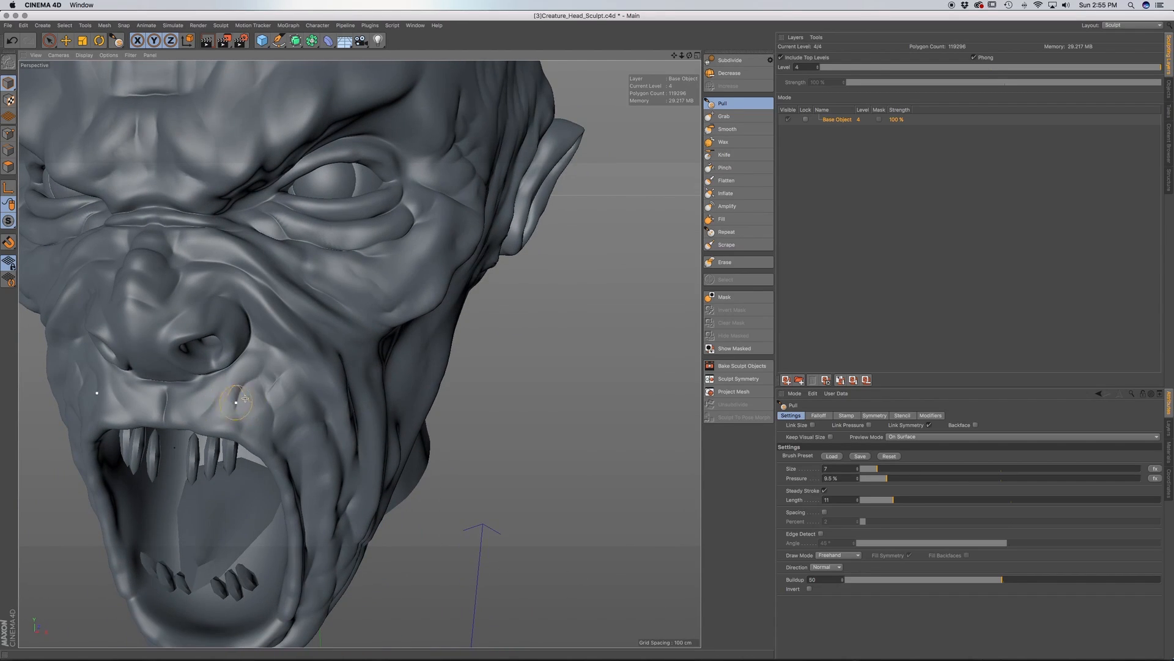
scroll(259, 413, up, 5)
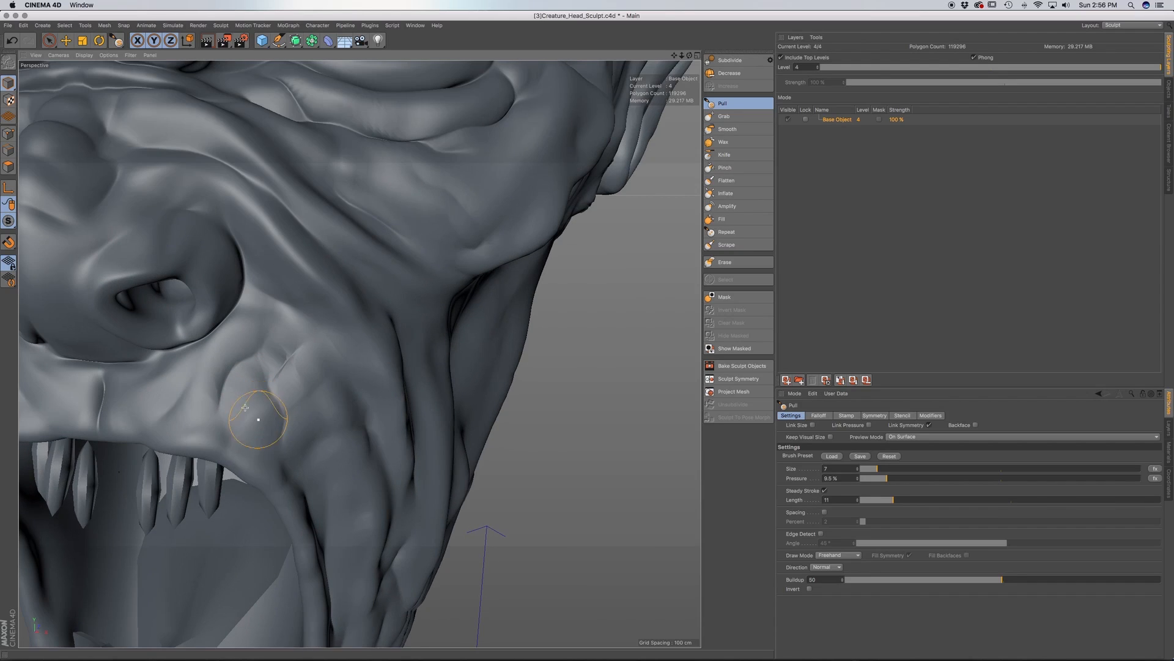
alt+drag(259, 411, 216, 406)
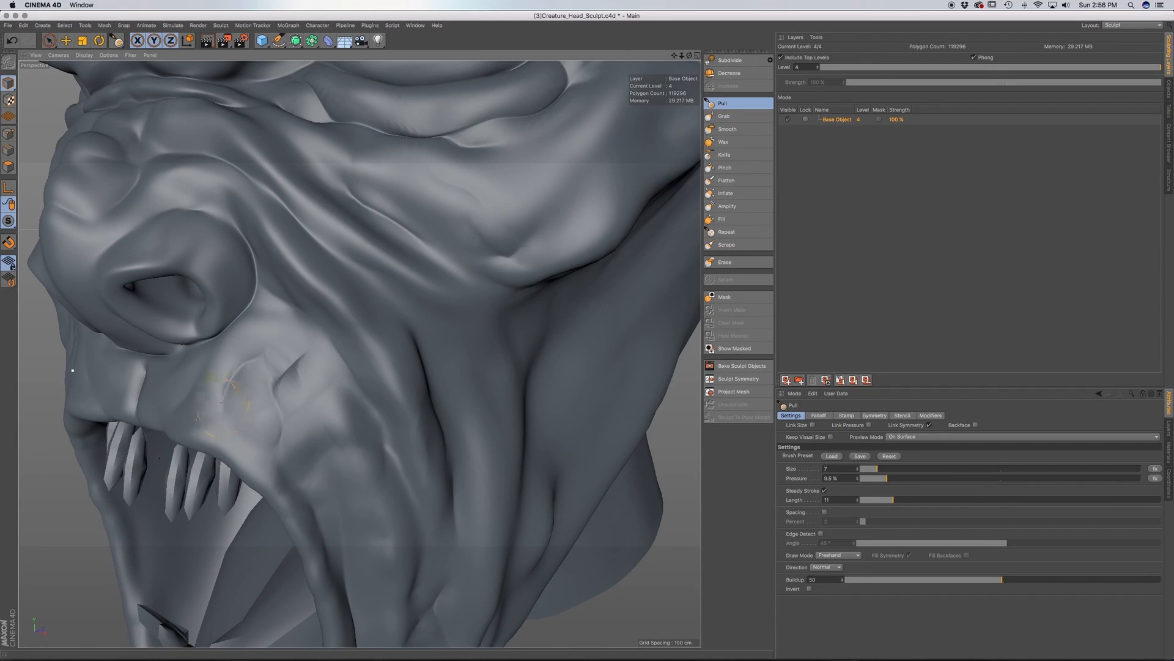
mouse_move(246, 397)
alt+mouse_down()
mouse_move(232, 411)
mouse_move(297, 346)
alt+mouse_up()
mouse_move(340, 410)
alt+mouse_down()
mouse_move(355, 341)
mouse_move(294, 340)
alt+mouse_up()
mouse_move(325, 409)
alt+mouse_down()
mouse_move(283, 260)
mouse_move(311, 395)
alt+mouse_up()
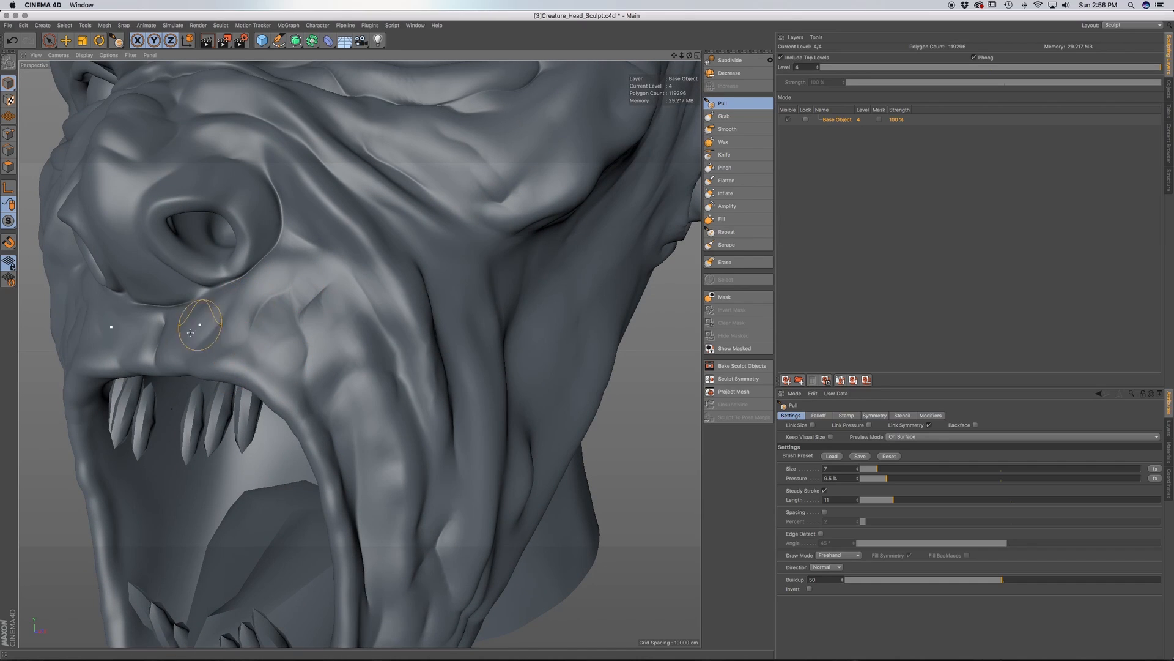
Build up the skin above the upper lip and across the wrinkled cheek with the Wax brush at size 12
click(731, 142)
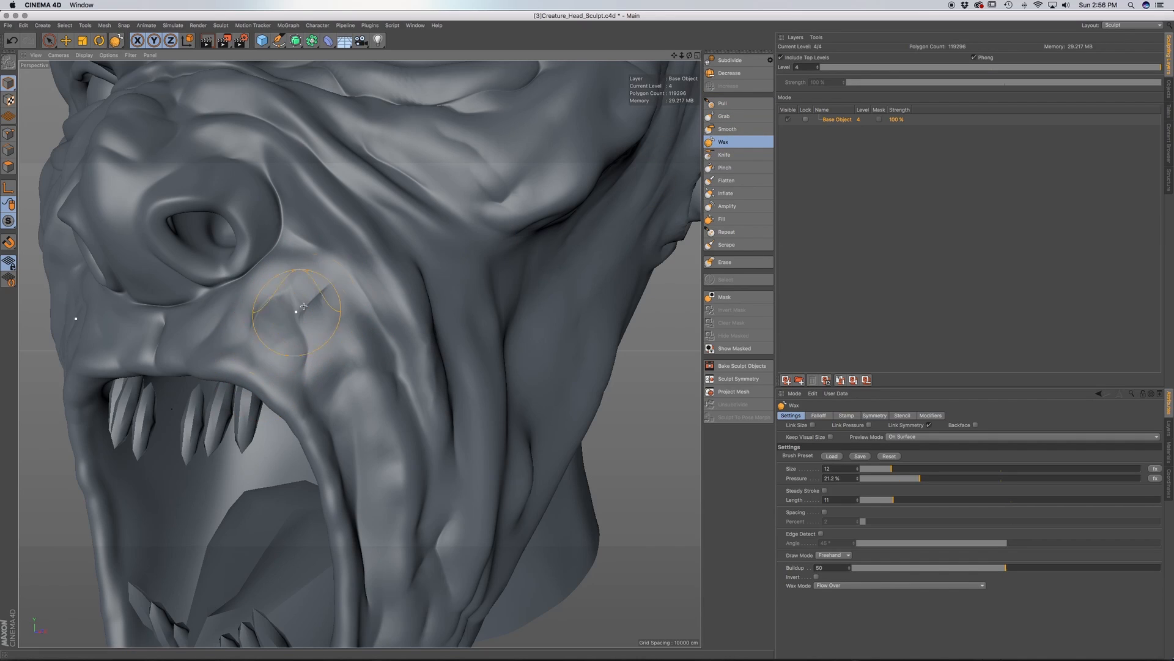
alt+drag(275, 337, 270, 373)
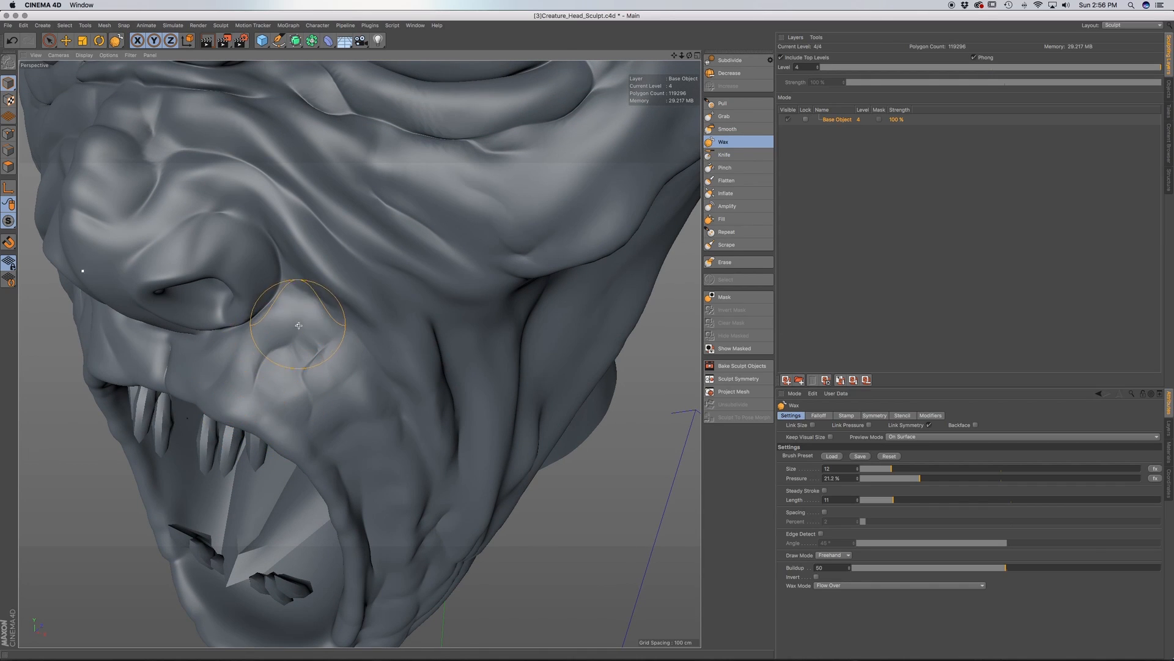
mouse_move(311, 400)
alt+mouse_down()
mouse_move(330, 433)
mouse_move(352, 414)
alt+mouse_up()
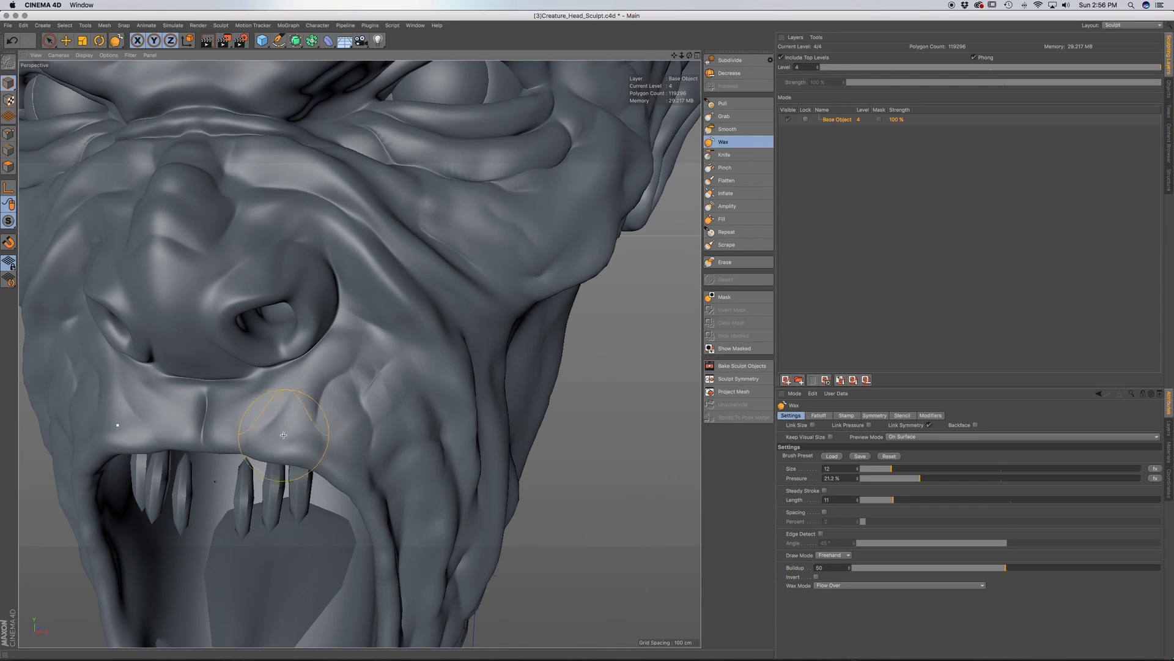
mouse_move(343, 425)
alt+mouse_down()
mouse_move(375, 510)
mouse_move(379, 434)
mouse_move(388, 563)
alt+mouse_up()
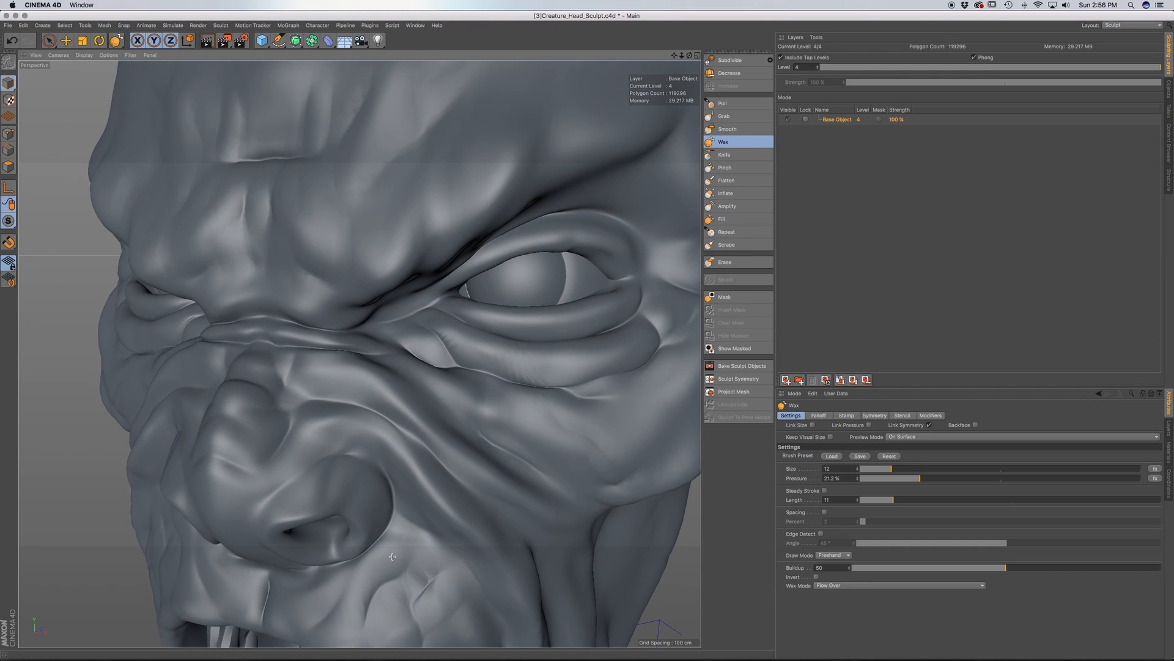
alt+drag(396, 498, 422, 471)
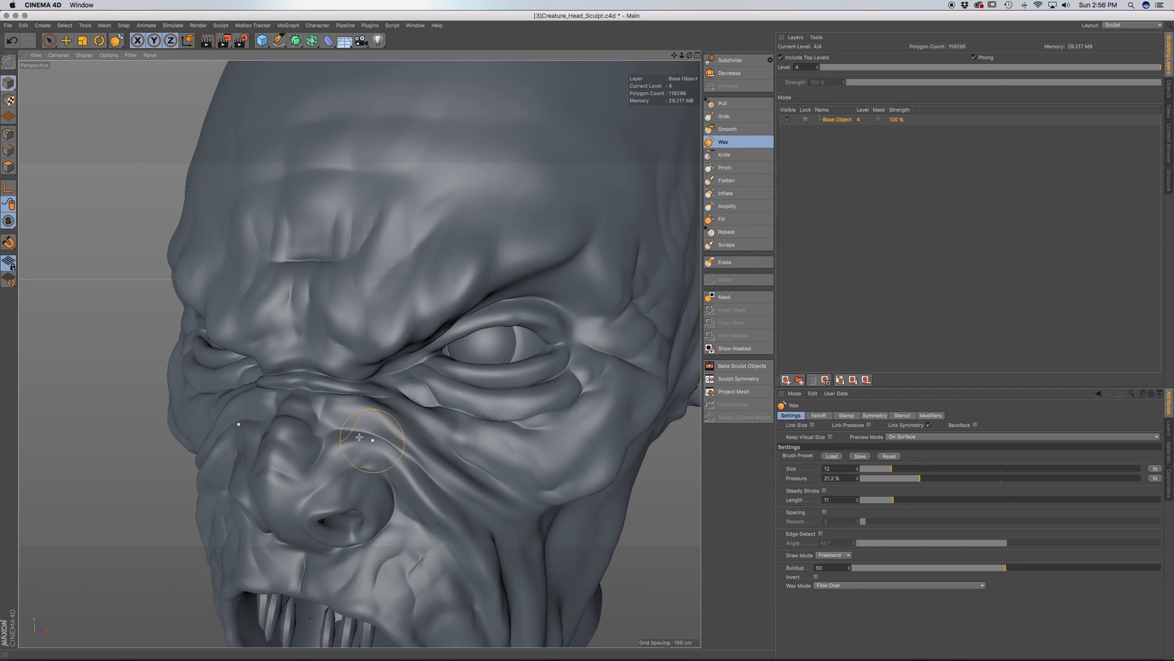
alt+drag(380, 421, 310, 424)
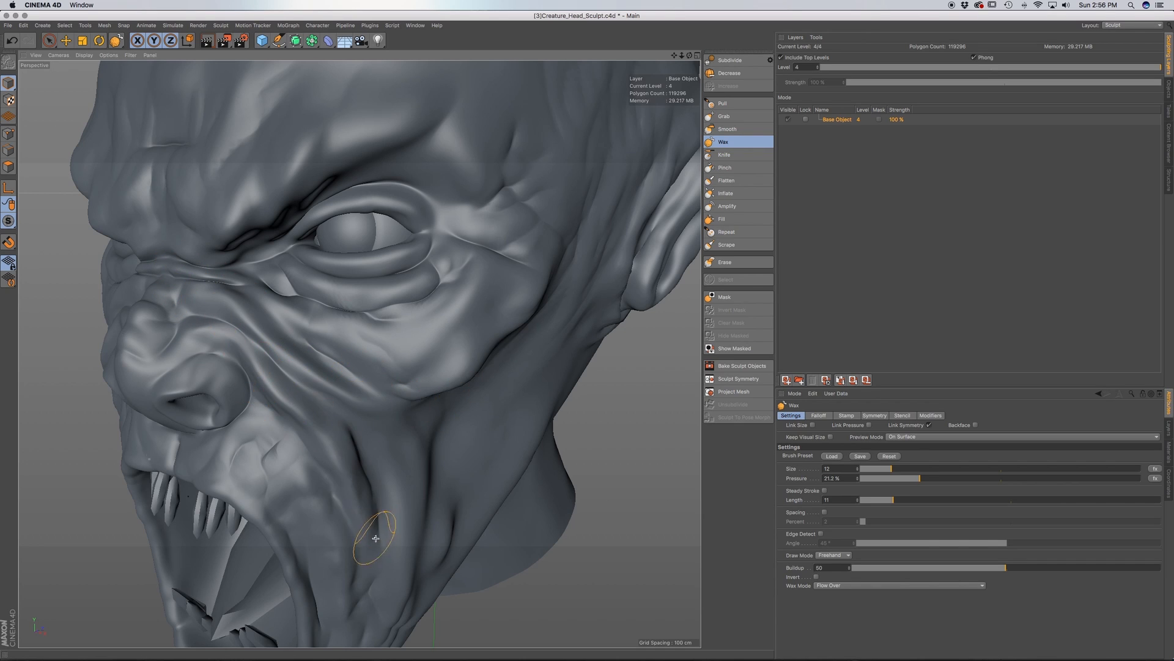
alt+middle_drag(348, 443, 333, 398)
mouse_move(333, 398)
alt+mouse_down()
mouse_move(394, 379)
mouse_move(367, 383)
alt+mouse_up()
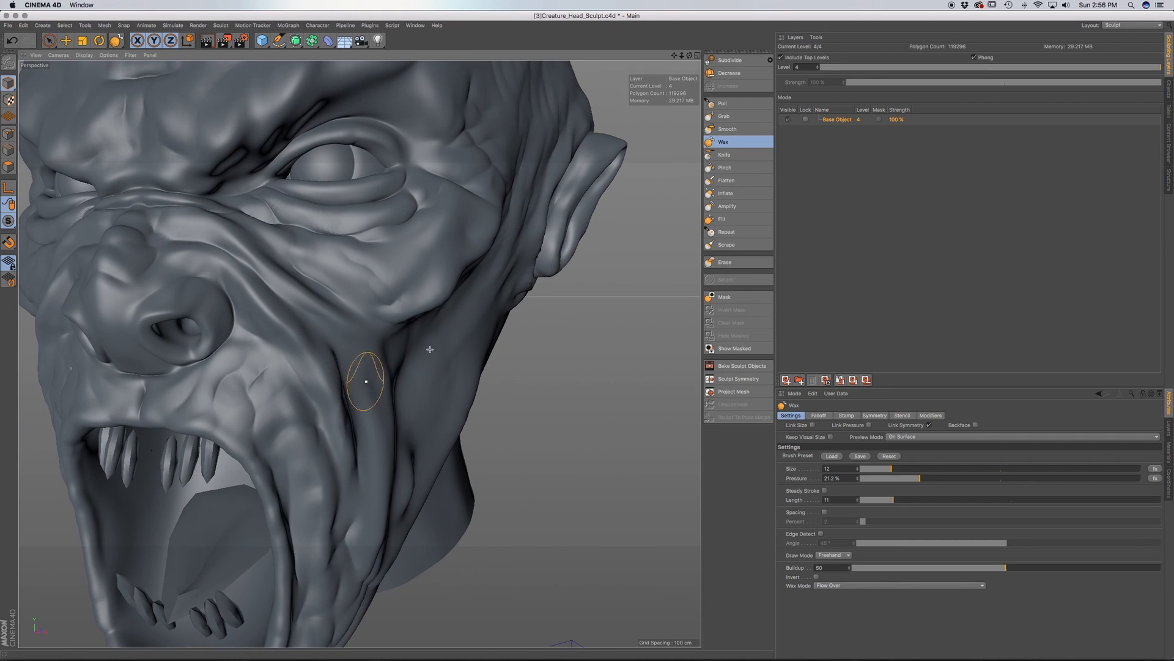
Soften the fold running from the nostril down the cheek with the Smooth brush and swell it with the Inflate brush at size 7
click(732, 129)
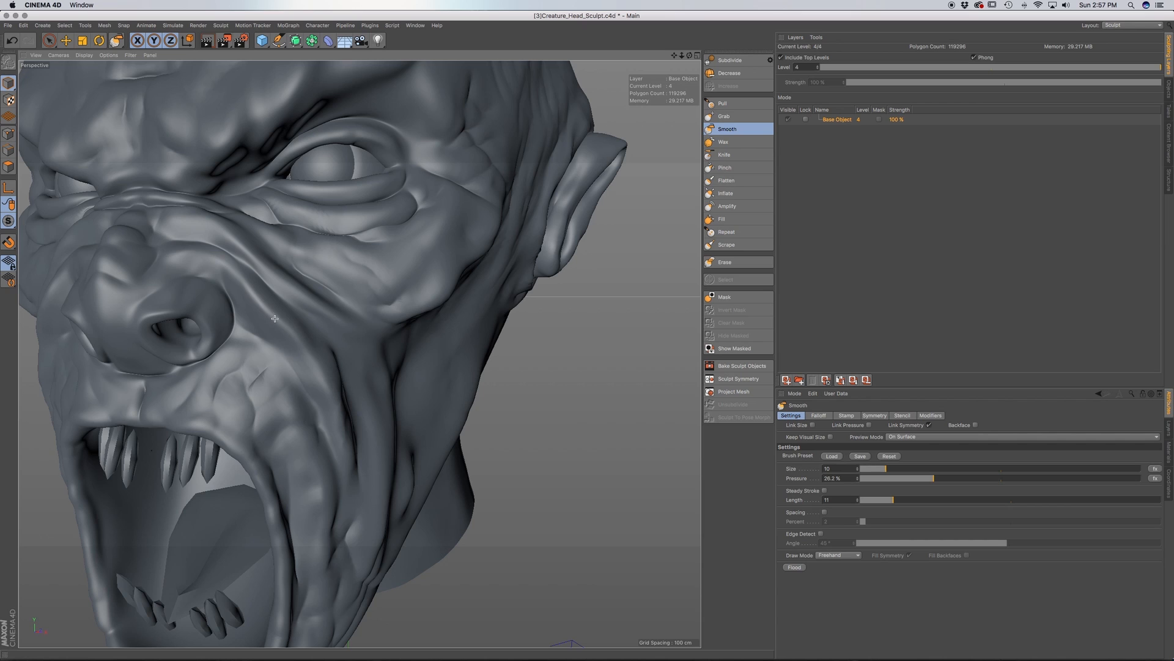
alt+drag(288, 342, 327, 357)
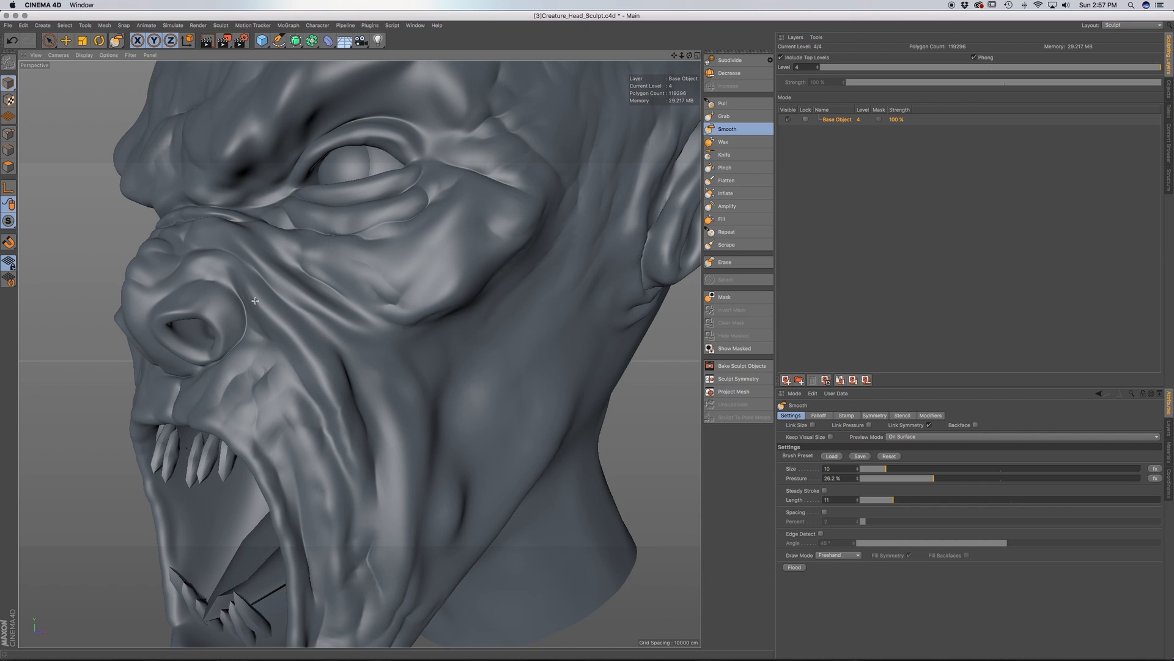
click(734, 195)
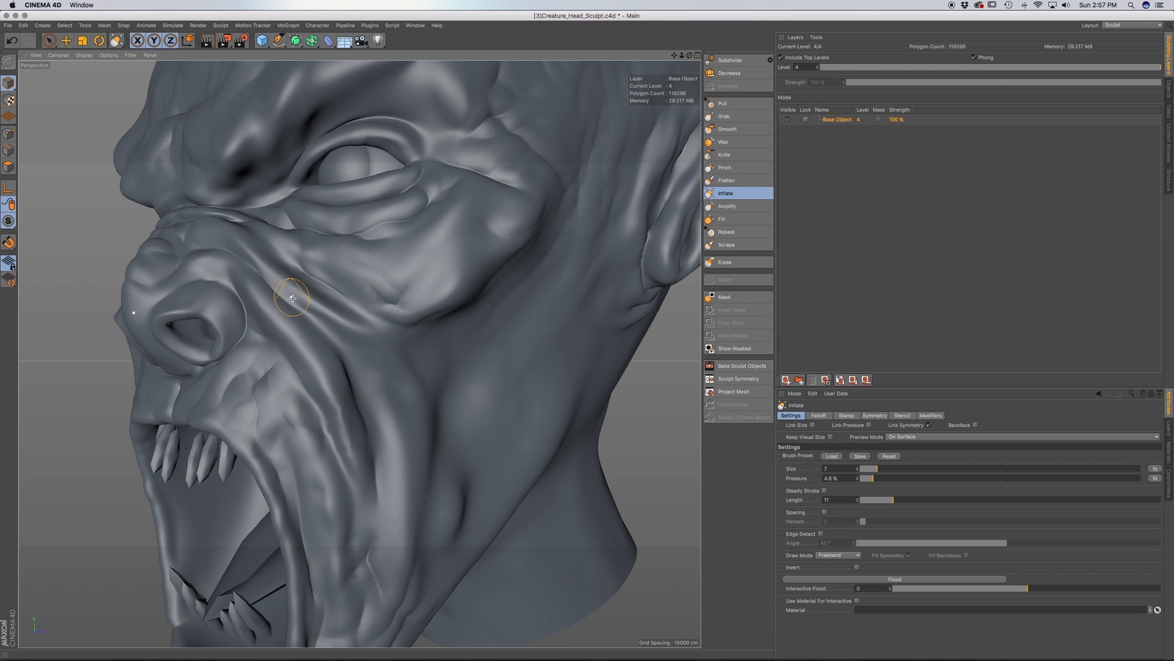
alt+drag(268, 272, 241, 263)
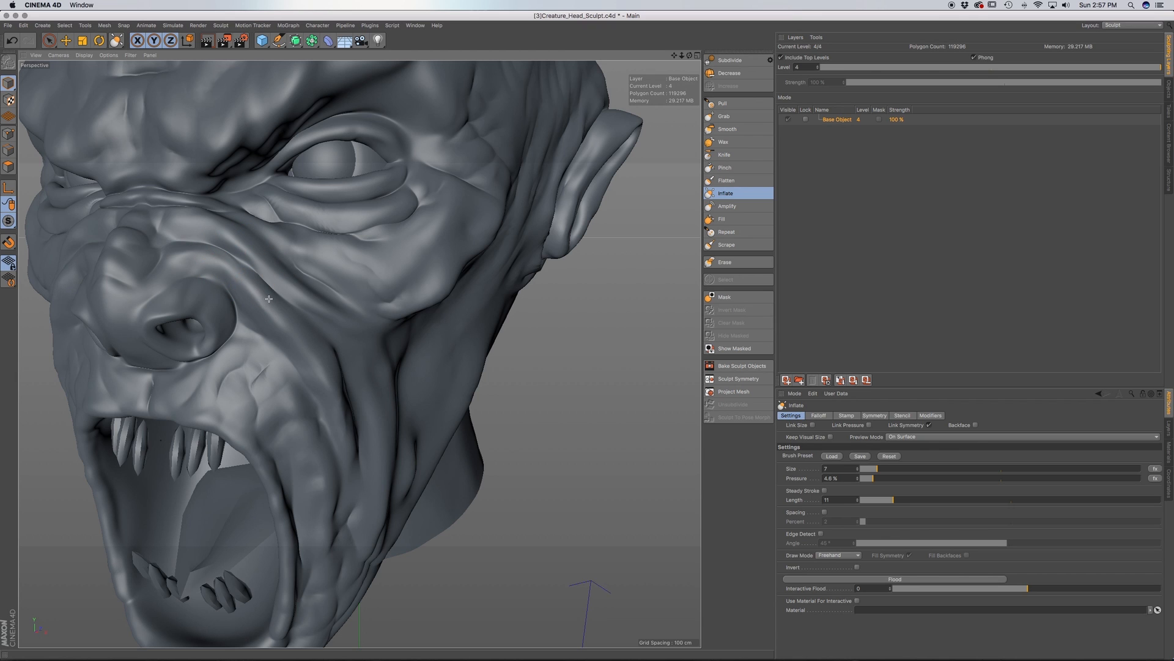
alt+drag(300, 339, 314, 325)
alt+drag(315, 398, 348, 446)
alt+middle_drag(337, 410, 249, 318)
alt+drag(263, 363, 234, 319)
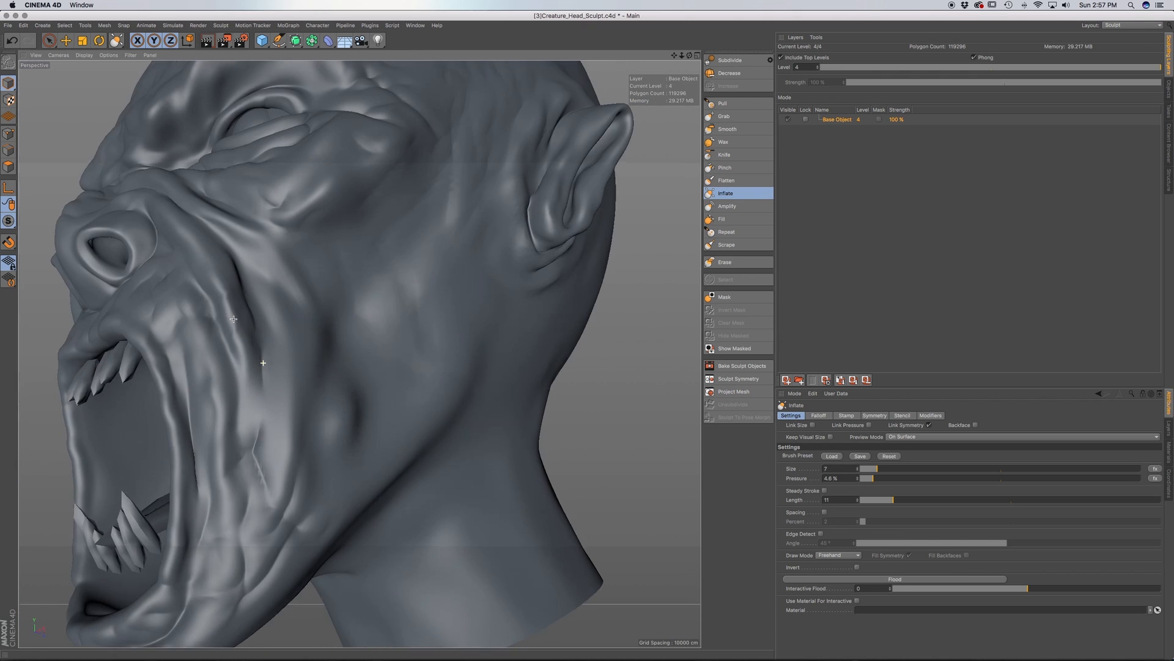
Smooth the long cheek fold from beside the nostril down toward the jaw with the Smooth brush at size 10
click(728, 129)
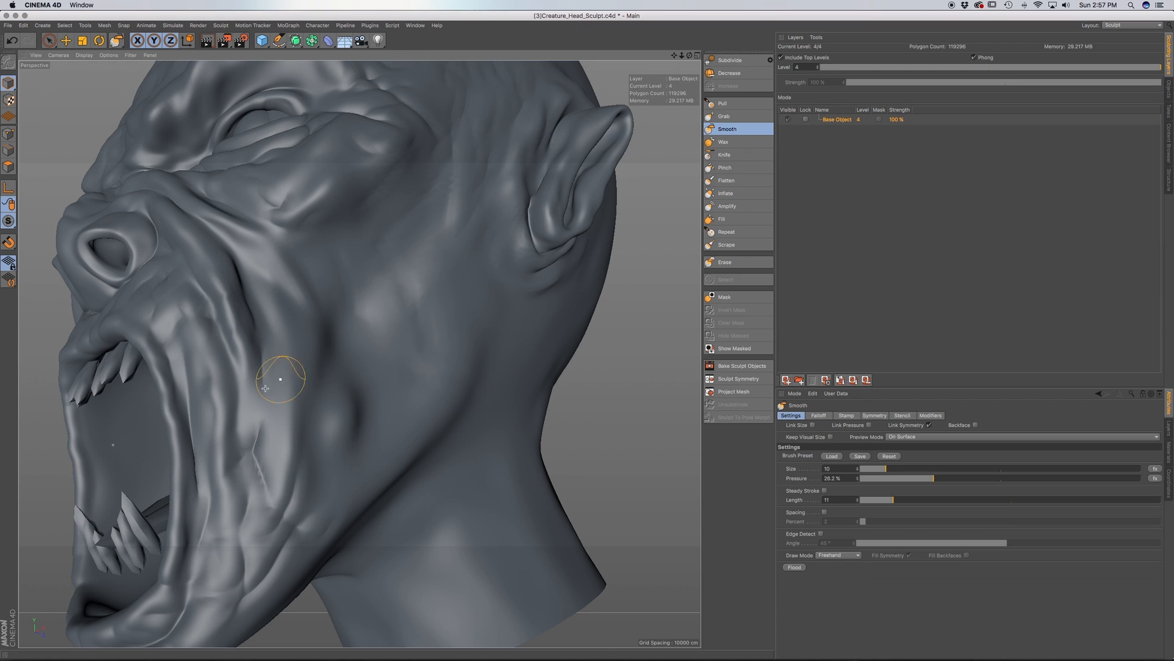
alt+drag(253, 368, 247, 352)
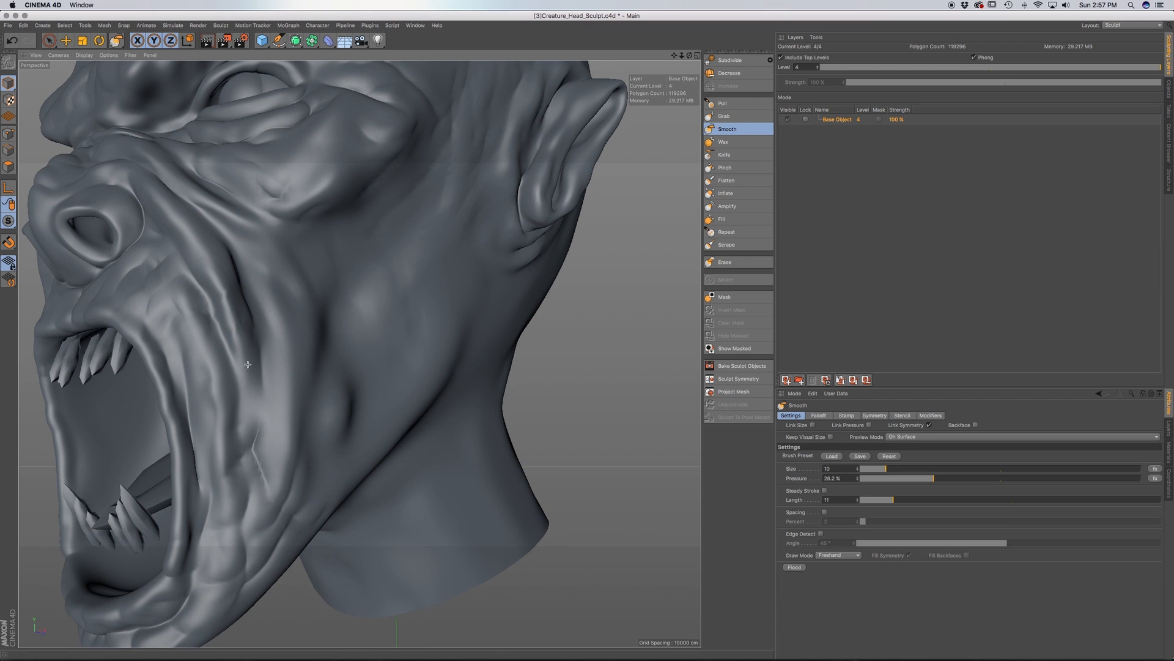
alt+drag(266, 424, 269, 427)
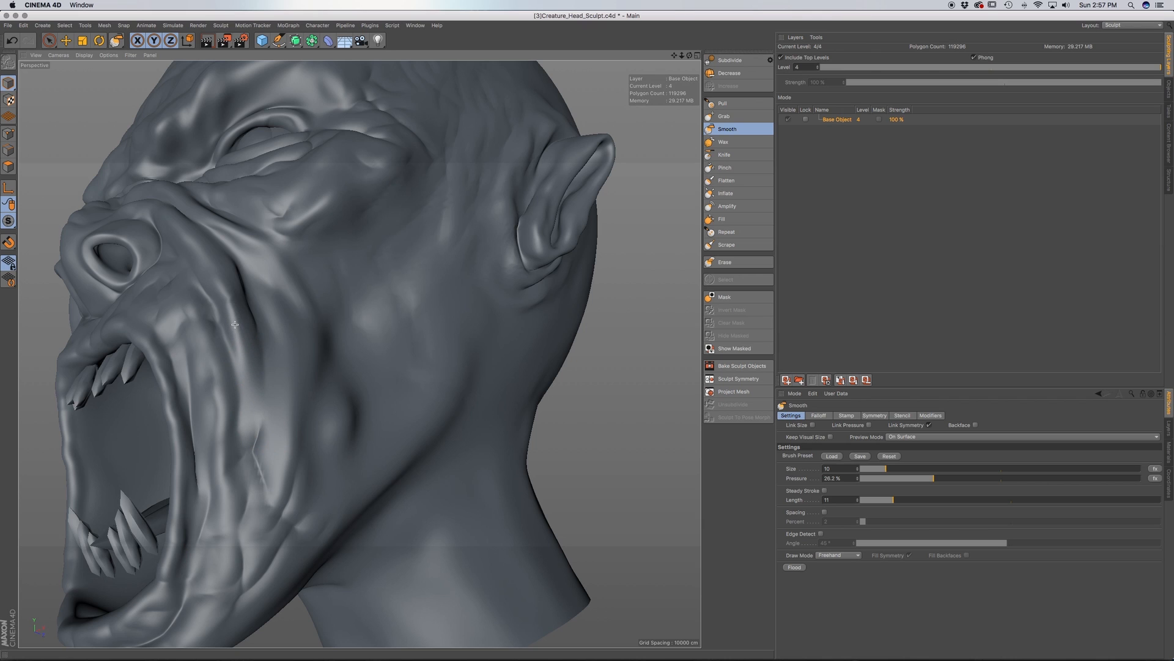
alt+drag(247, 380, 252, 373)
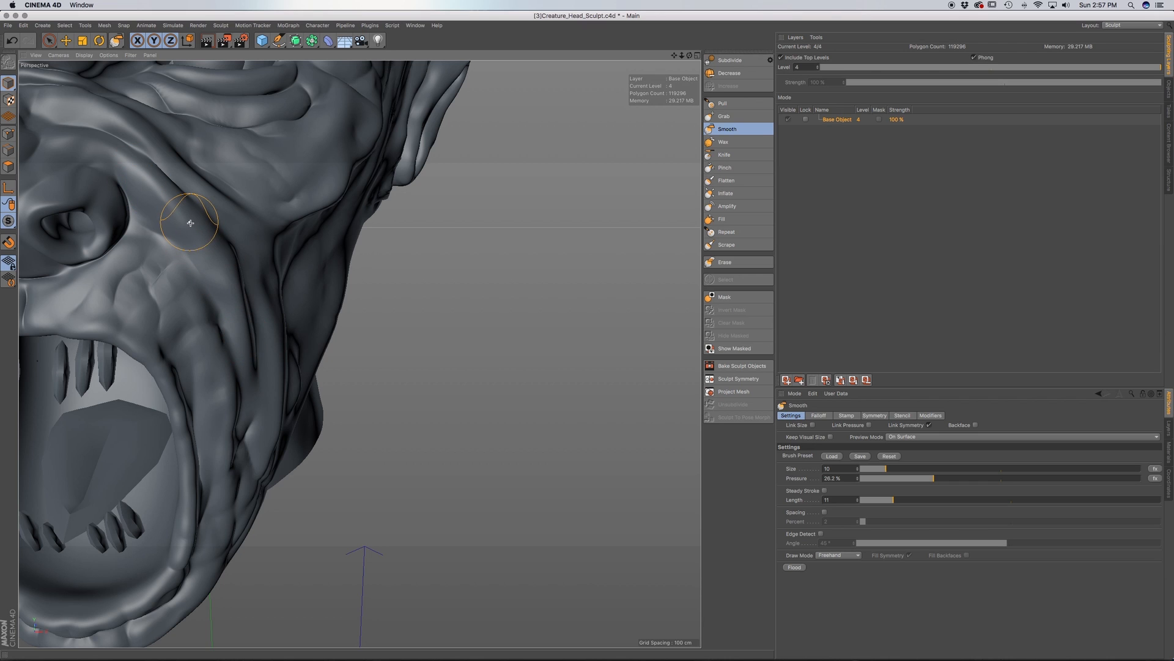
alt+middle_drag(228, 282, 205, 246)
alt+drag(223, 291, 256, 334)
alt+middle_drag(256, 334, 196, 274)
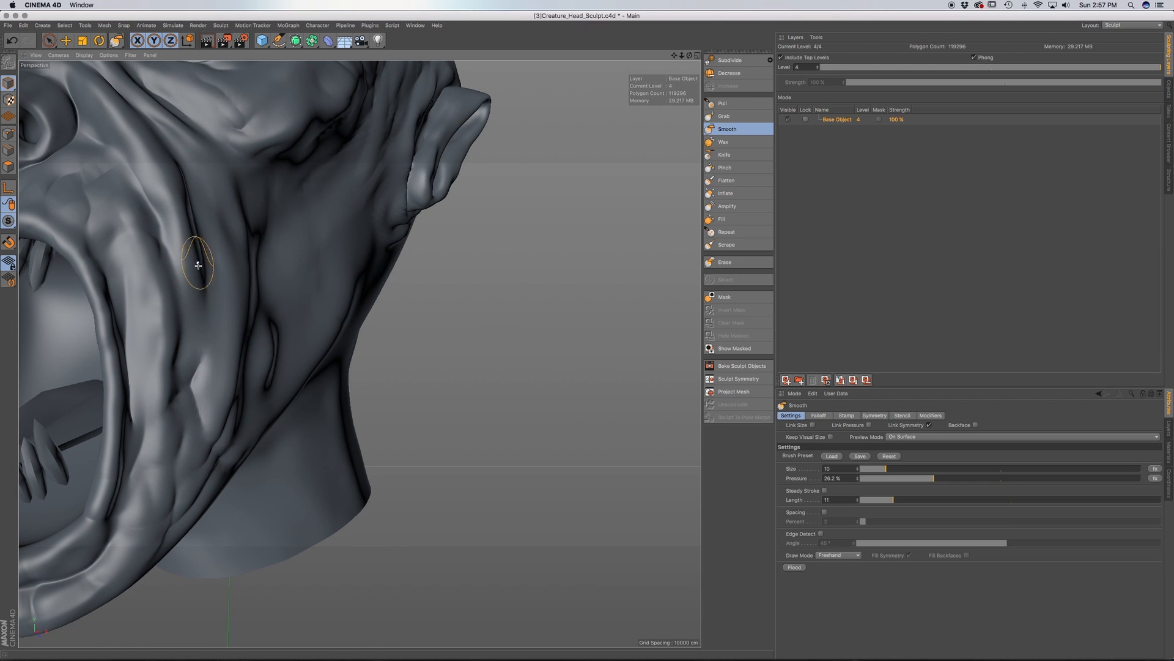
alt+drag(200, 277, 209, 299)
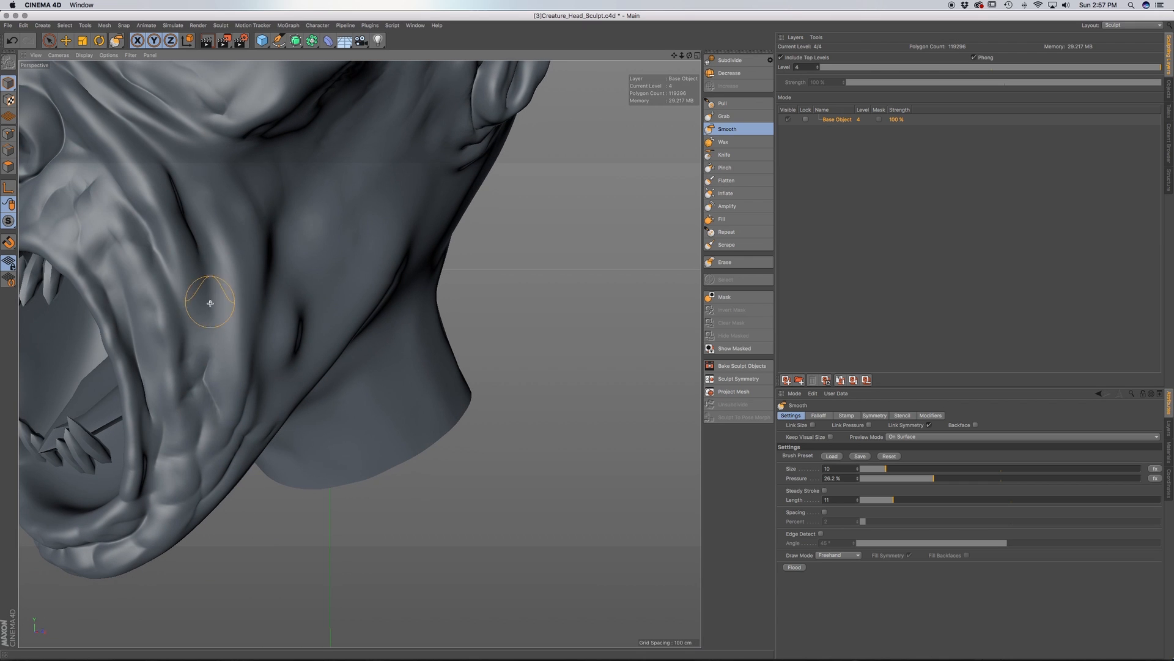
alt+drag(237, 360, 234, 355)
alt+middle_drag(249, 384, 215, 302)
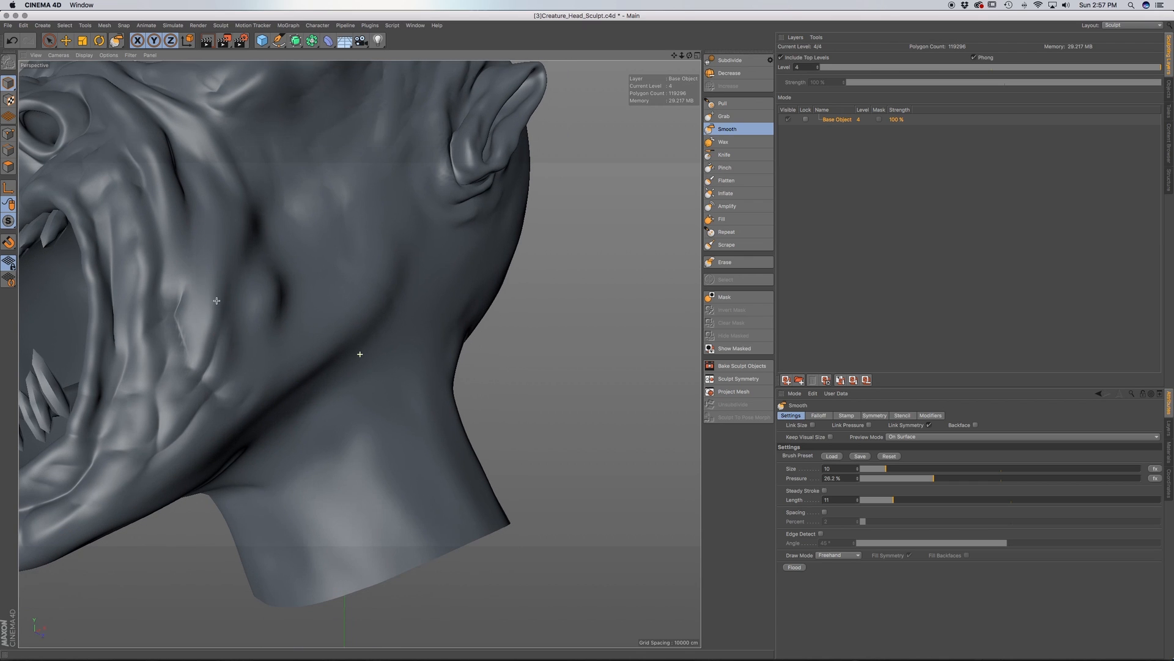
alt+drag(217, 330, 210, 336)
alt+middle_drag(209, 335, 205, 356)
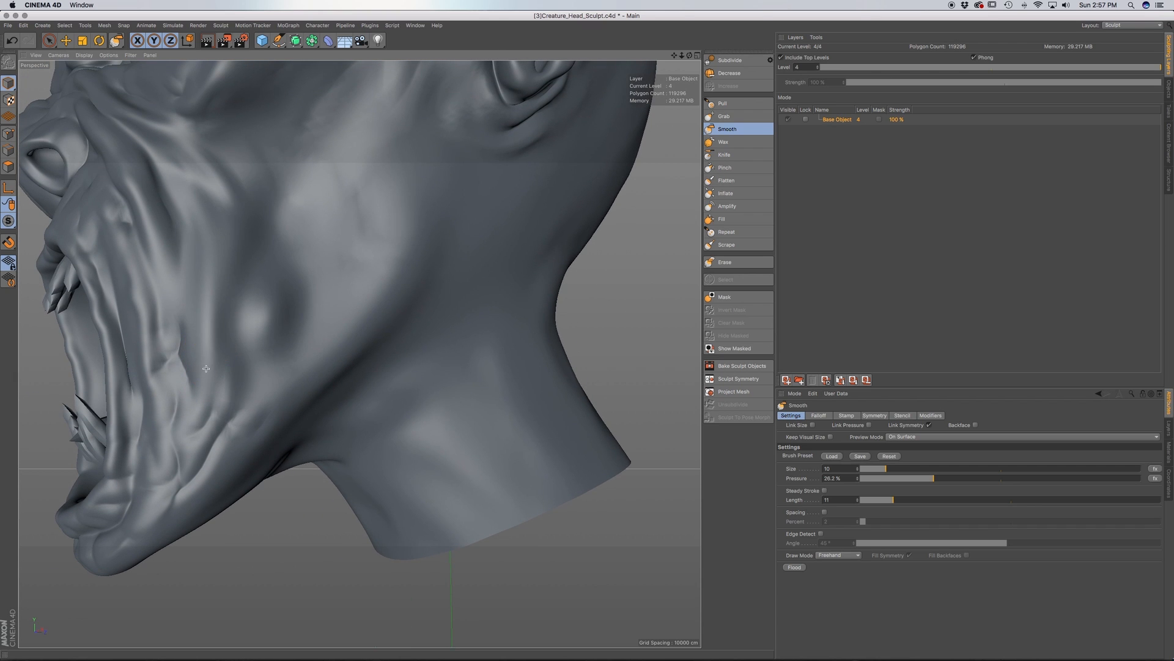
alt+drag(207, 374, 233, 364)
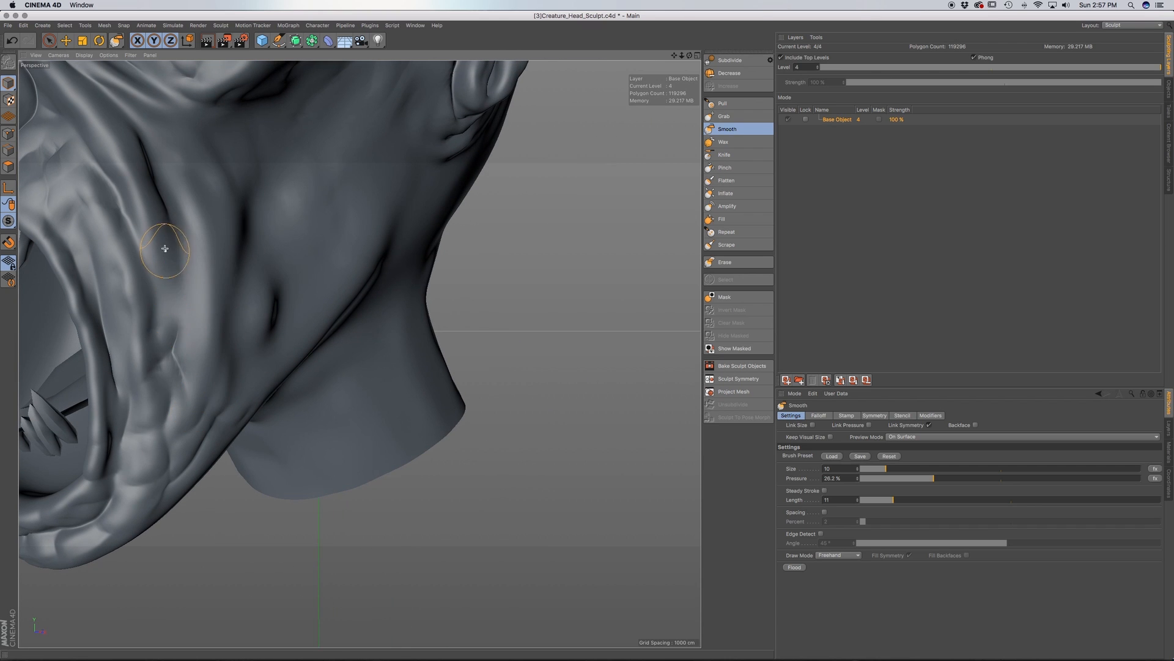
Carve the crease of the long cheek fold downward beside the mouth with the Knife brush
click(725, 155)
drag(176, 218, 178, 230)
mouse_move(142, 138)
mouse_down()
mouse_move(154, 190)
mouse_move(145, 264)
mouse_move(155, 281)
mouse_move(163, 224)
mouse_move(164, 271)
mouse_up()
drag(195, 322, 198, 332)
Soften the crease of the long cheek fold beside the mouth with the Smooth brush at size 10
alt+middle_drag(359, 356, 361, 262)
click(726, 129)
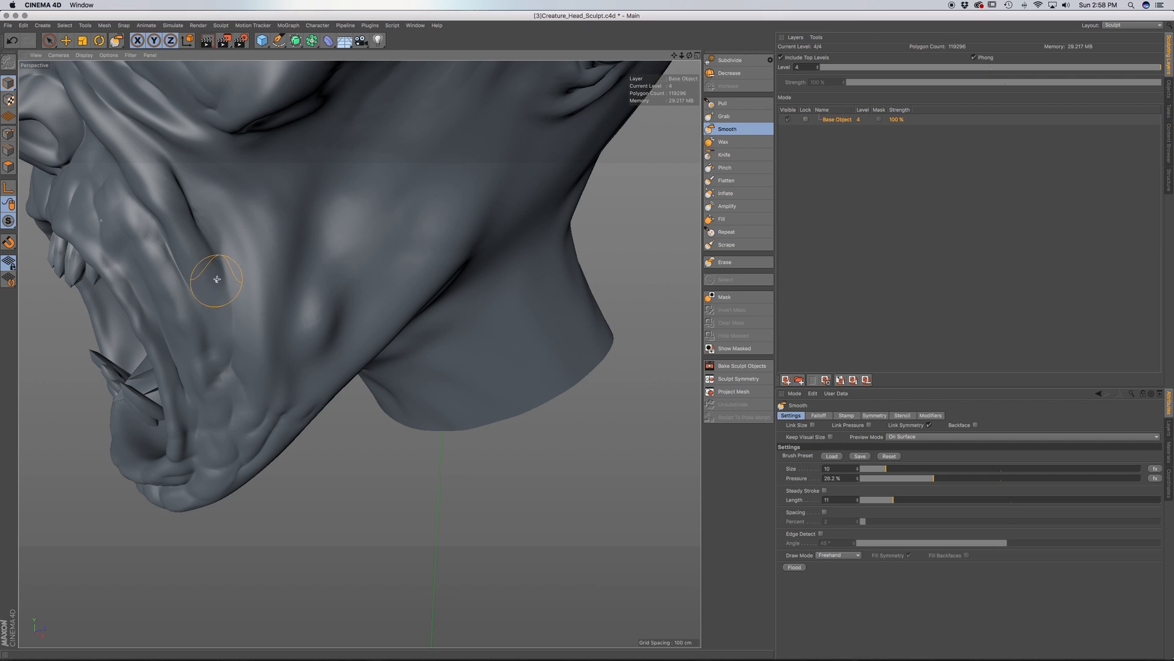
mouse_move(248, 300)
alt+mouse_down()
mouse_move(276, 309)
mouse_move(208, 304)
mouse_move(243, 289)
alt+mouse_up()
alt+middle_drag(243, 289, 255, 354)
alt+drag(254, 354, 210, 371)
alt+right_drag(210, 371, 202, 363)
Examine the sculpted head from the front, above the forehead, around the open mouth and along the jaw and neck
alt+drag(339, 358, 360, 299)
alt+middle_drag(359, 298, 341, 383)
alt+drag(356, 328, 359, 367)
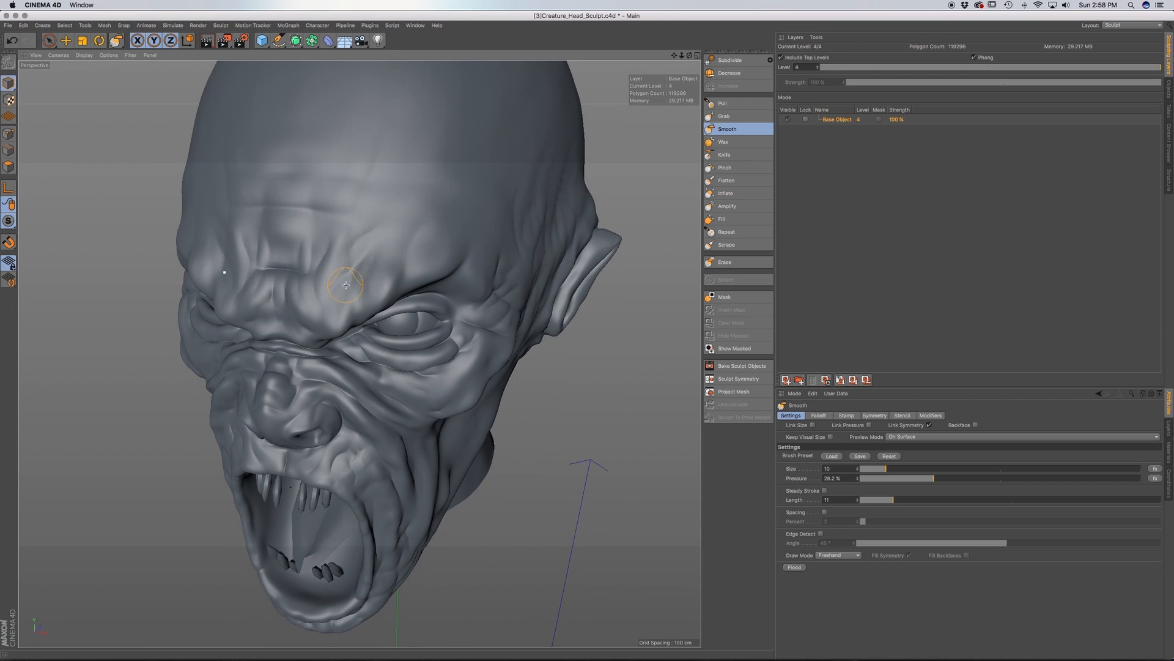
alt+middle_drag(359, 277, 361, 352)
alt+drag(362, 388, 425, 343)
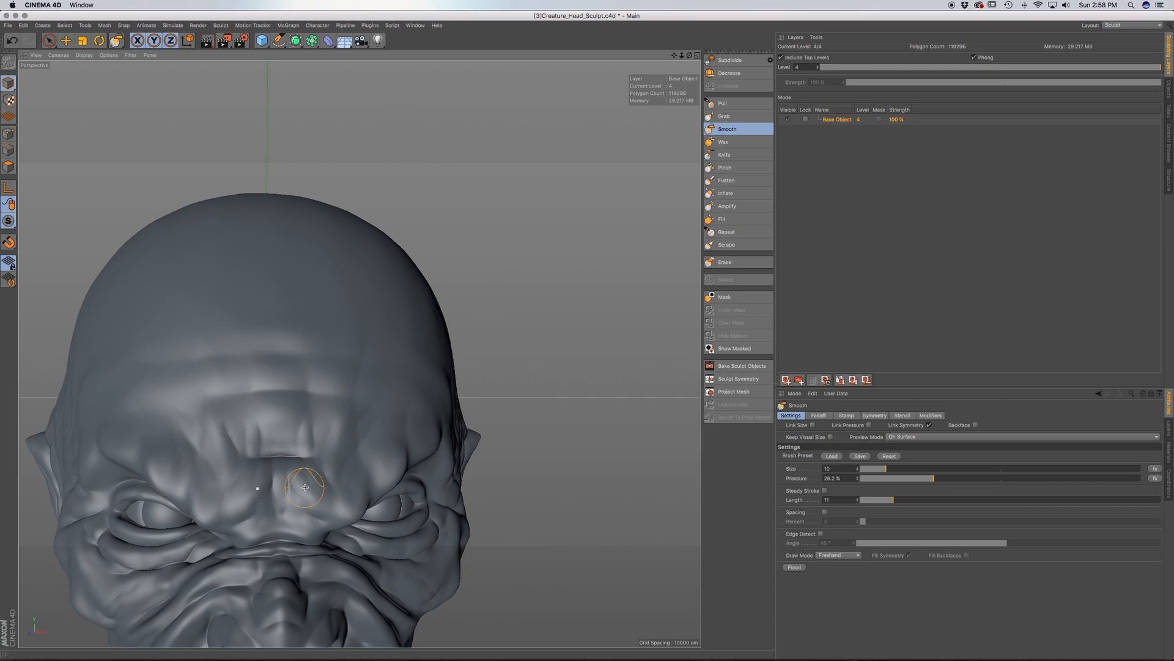
alt+middle_drag(327, 556, 338, 489)
alt+middle_drag(336, 575, 319, 322)
alt+middle_drag(316, 592, 322, 562)
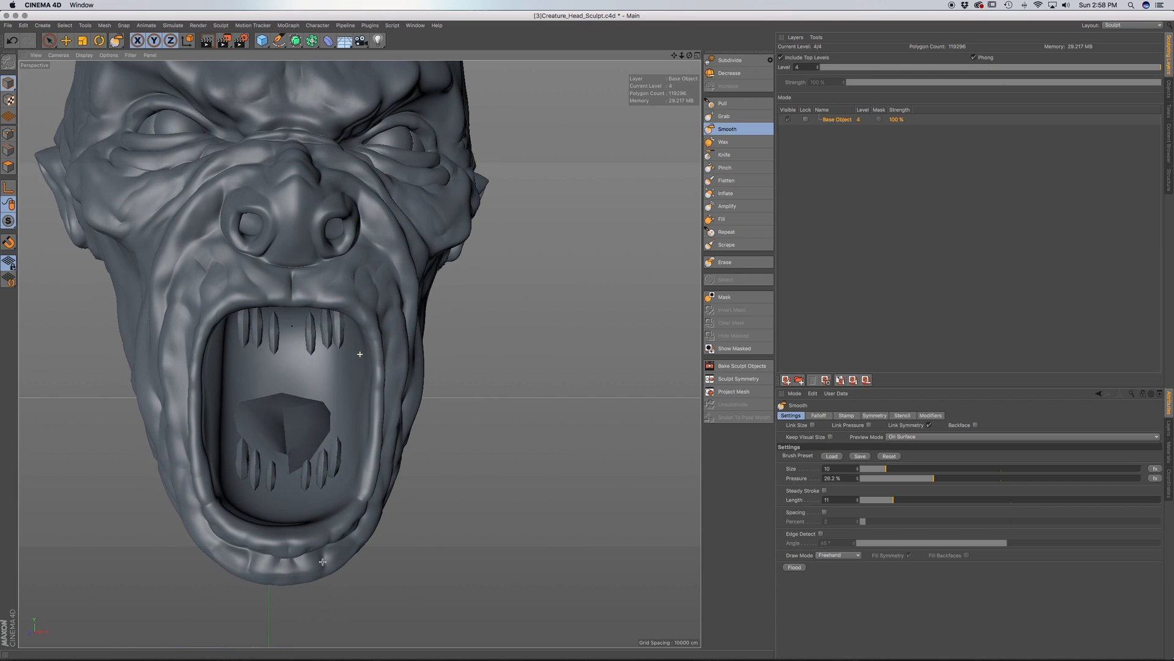
alt+drag(331, 558, 235, 519)
alt+middle_drag(459, 428, 367, 465)
alt+drag(425, 434, 386, 477)
alt+middle_drag(489, 440, 385, 381)
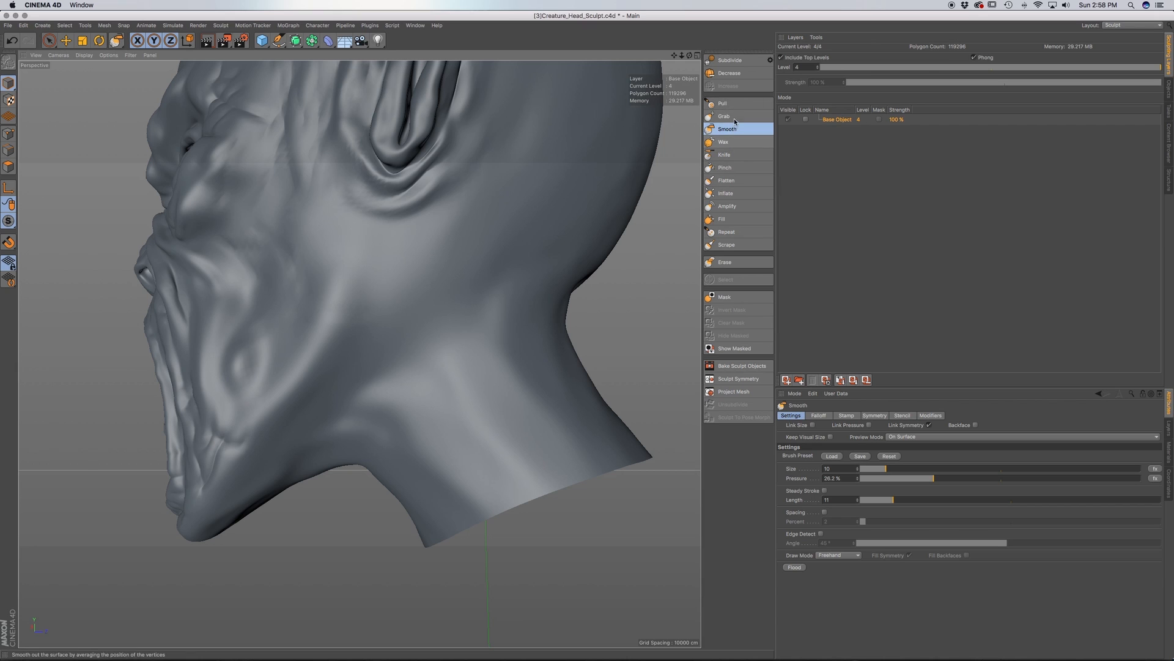
Carve shallow creases across the underside of the chin and jaw with the Knife brush at size 10 and 1.3% pressure
click(735, 106)
click(728, 155)
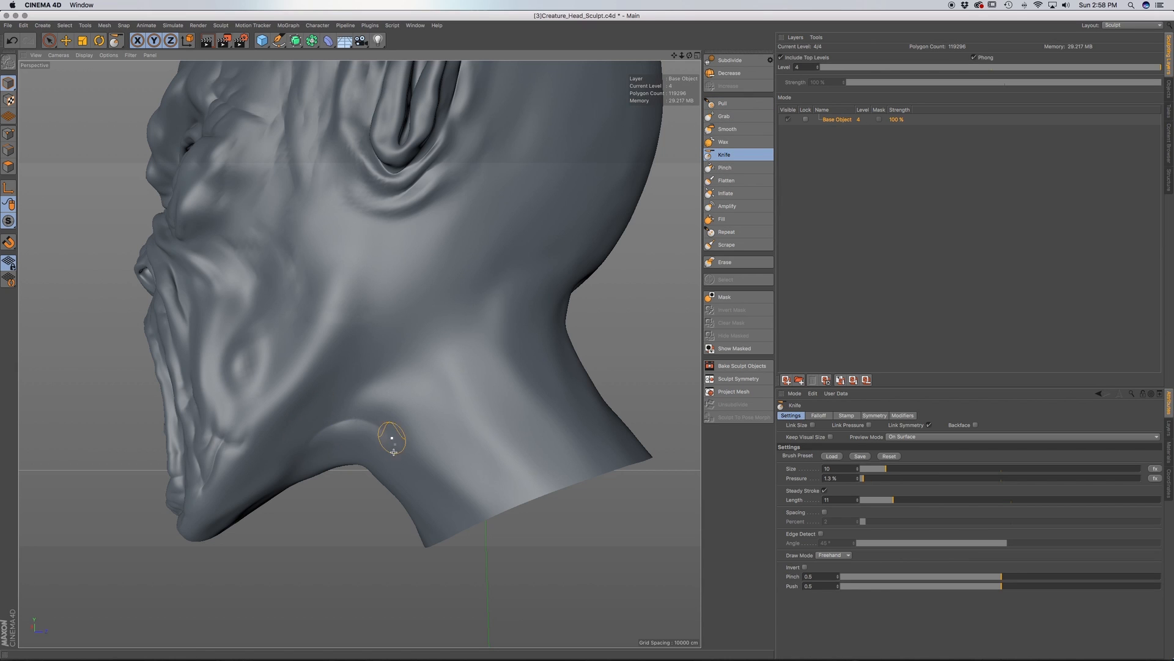
alt+middle_drag(394, 452, 419, 390)
alt+drag(420, 390, 398, 361)
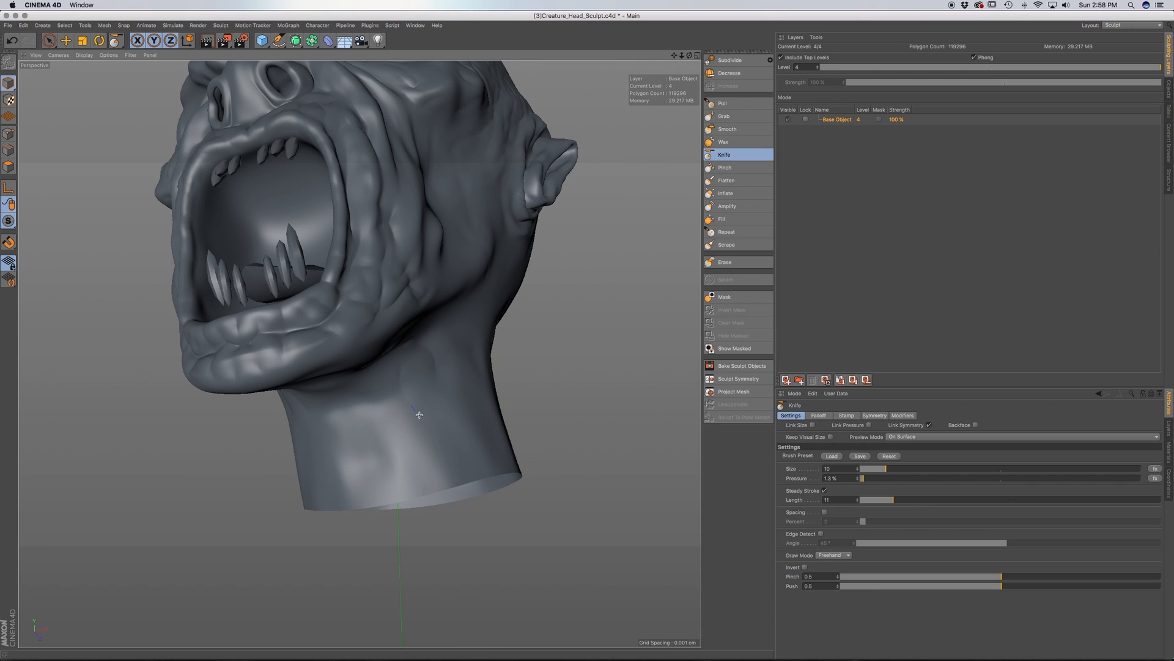
alt+drag(440, 458, 353, 411)
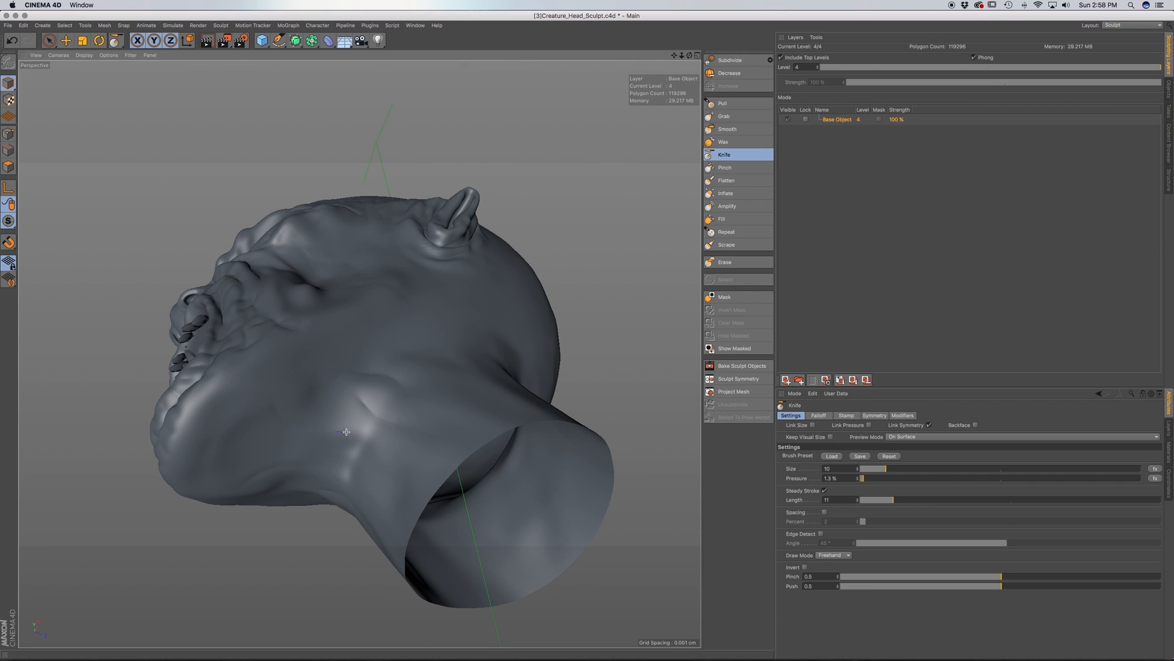
drag(206, 439, 234, 431)
alt+drag(310, 410, 273, 396)
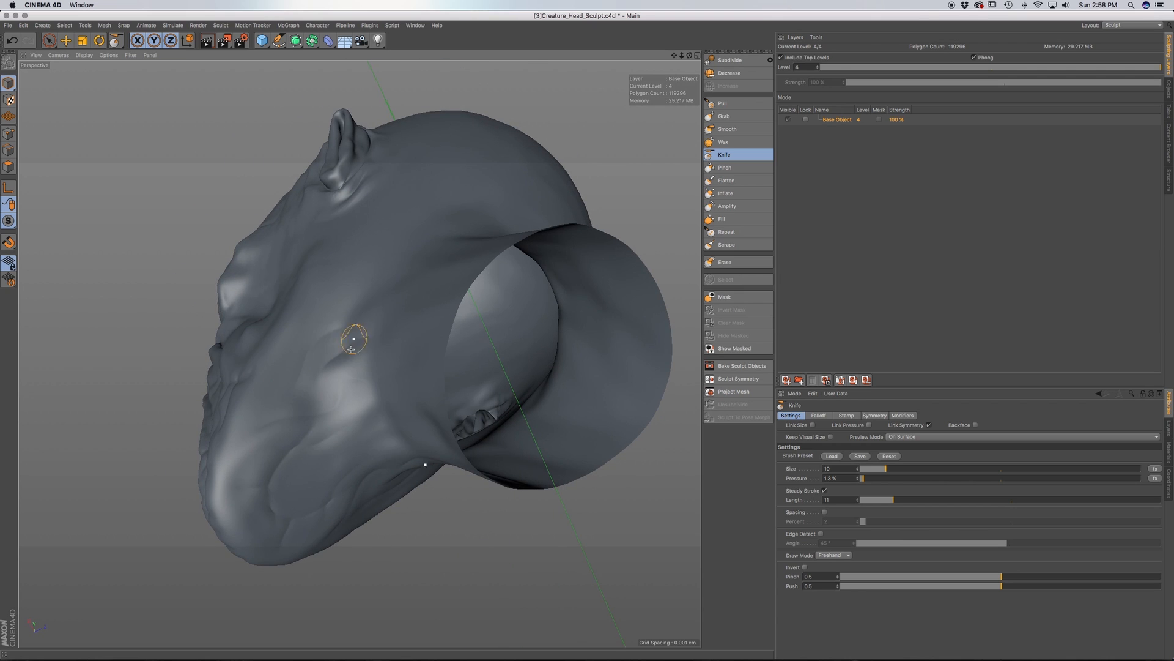
Extend the knife-cut wrinkles from beneath the jaw across the side of the throat
alt+drag(356, 336, 310, 373)
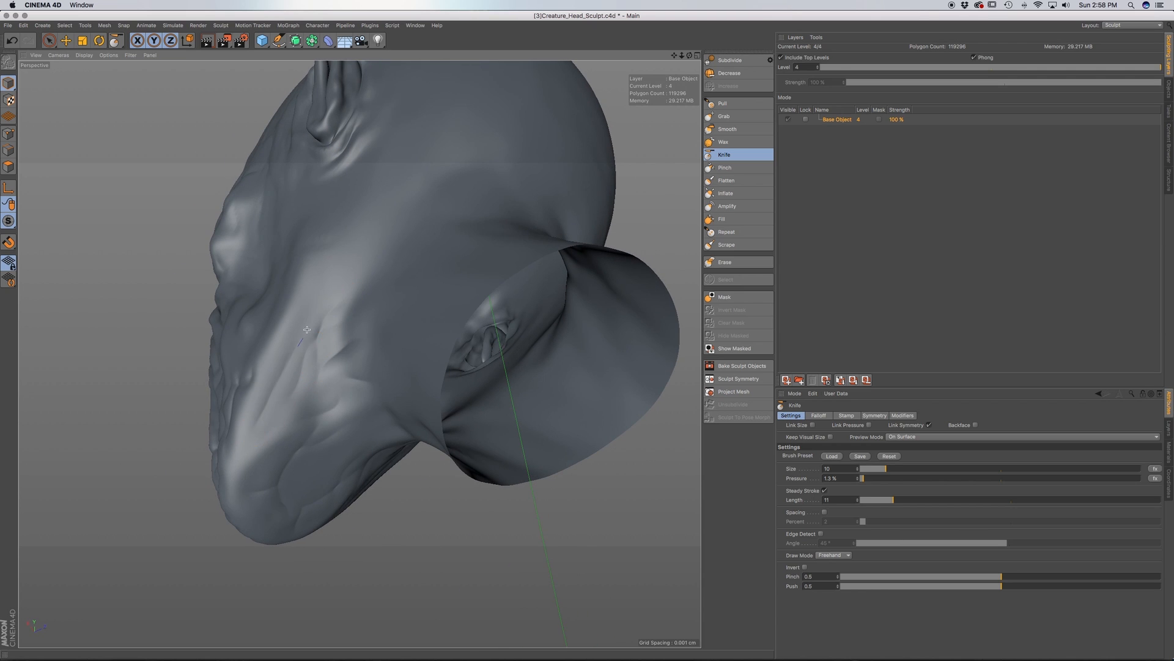
alt+drag(327, 320, 368, 364)
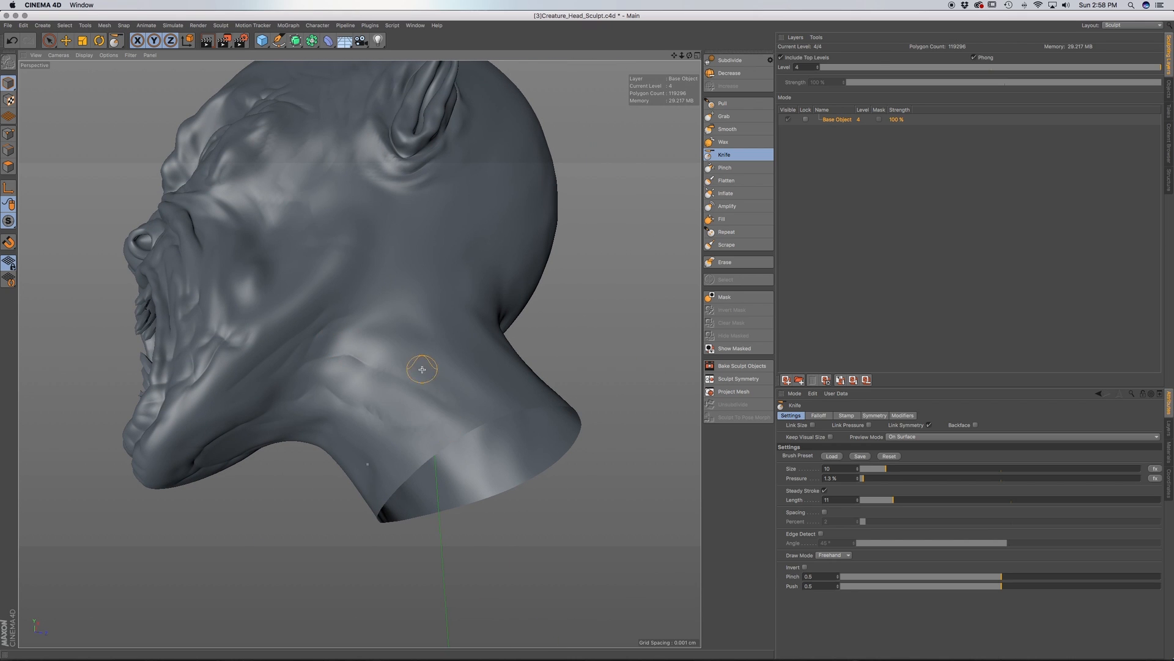
alt+drag(424, 372, 313, 435)
alt+drag(385, 460, 386, 430)
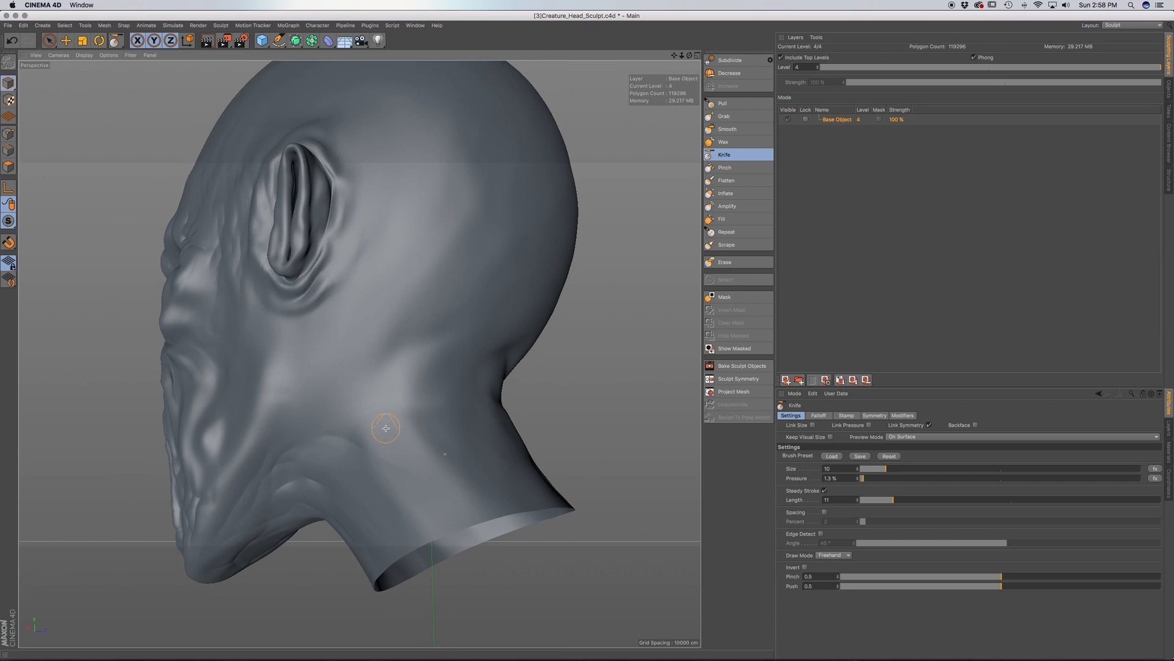
Cut slanting creases into the smooth back of the skull behind the ear with the Knife brush
mouse_move(414, 524)
alt+mouse_down()
mouse_move(397, 428)
mouse_move(344, 494)
alt+mouse_up()
mouse_move(394, 381)
alt+mouse_down()
mouse_move(388, 451)
mouse_move(338, 401)
alt+mouse_up()
mouse_move(428, 381)
alt+mouse_down()
mouse_move(367, 367)
mouse_move(335, 338)
mouse_move(402, 406)
mouse_move(422, 336)
alt+mouse_up()
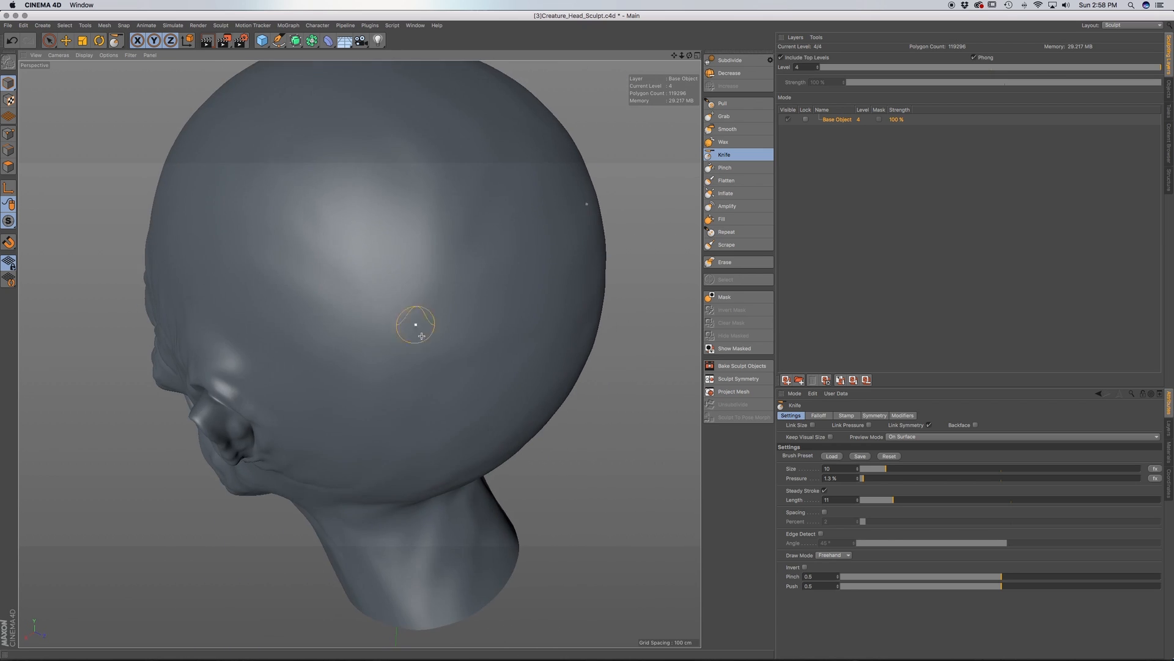
mouse_move(412, 473)
alt+mouse_down()
mouse_move(404, 367)
mouse_move(510, 371)
alt+mouse_up()
alt+drag(422, 503, 512, 357)
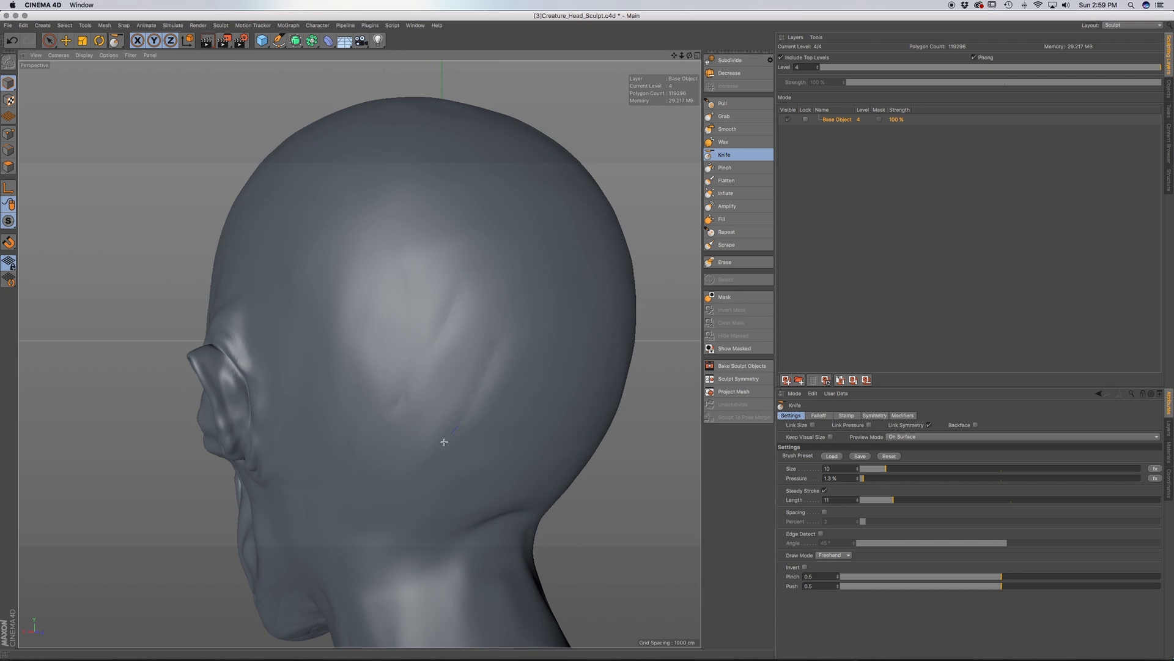
mouse_move(435, 520)
alt+mouse_down()
mouse_move(467, 497)
mouse_move(459, 375)
alt+mouse_up()
Carve skin folds at the base of the skull and down the nape of the neck with the Knife brush
mouse_move(528, 505)
alt+mouse_down()
mouse_move(296, 320)
mouse_move(296, 306)
mouse_move(336, 357)
alt+mouse_up()
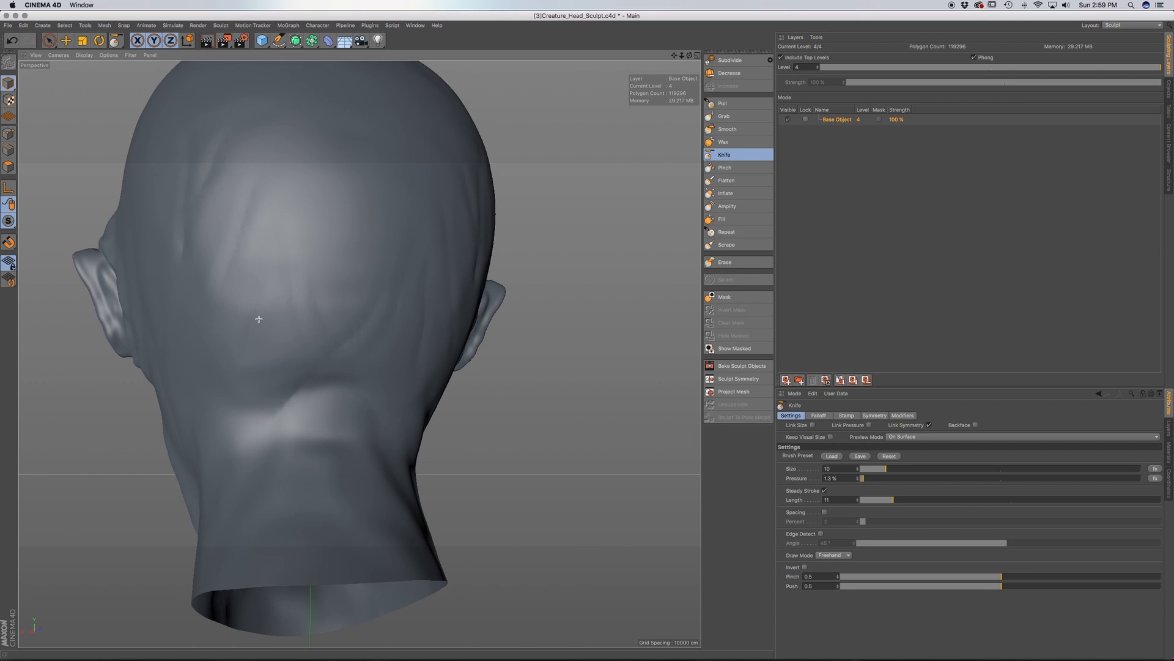
alt+drag(316, 483, 314, 405)
alt+drag(226, 290, 218, 262)
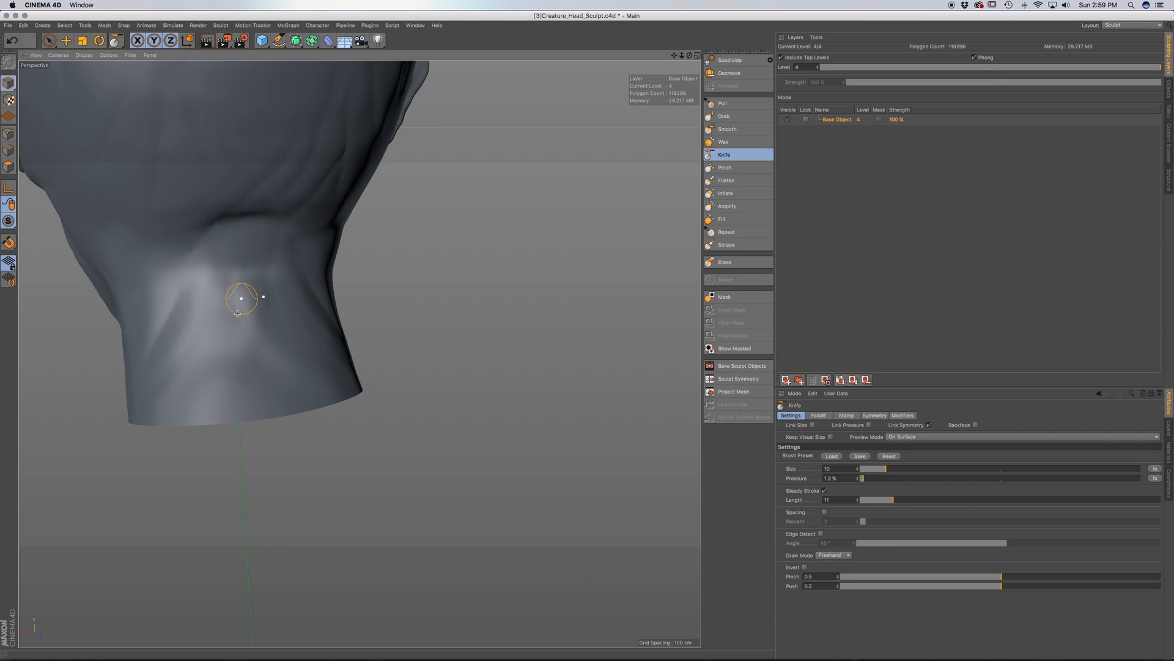
alt+drag(293, 283, 229, 408)
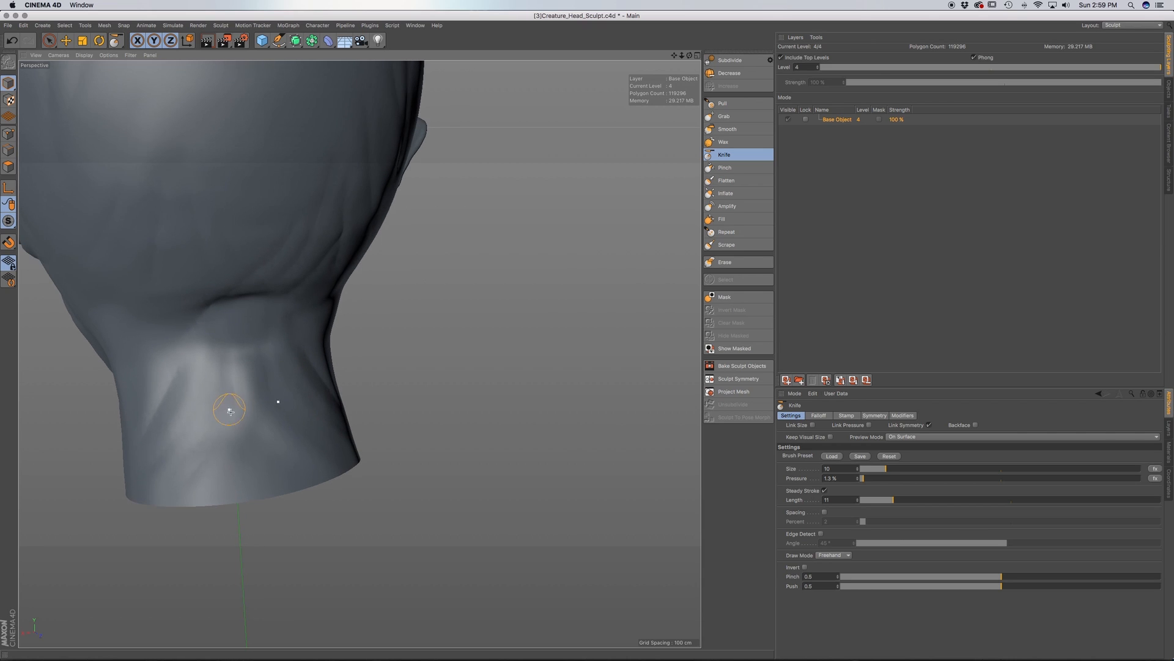
alt+drag(279, 455, 255, 399)
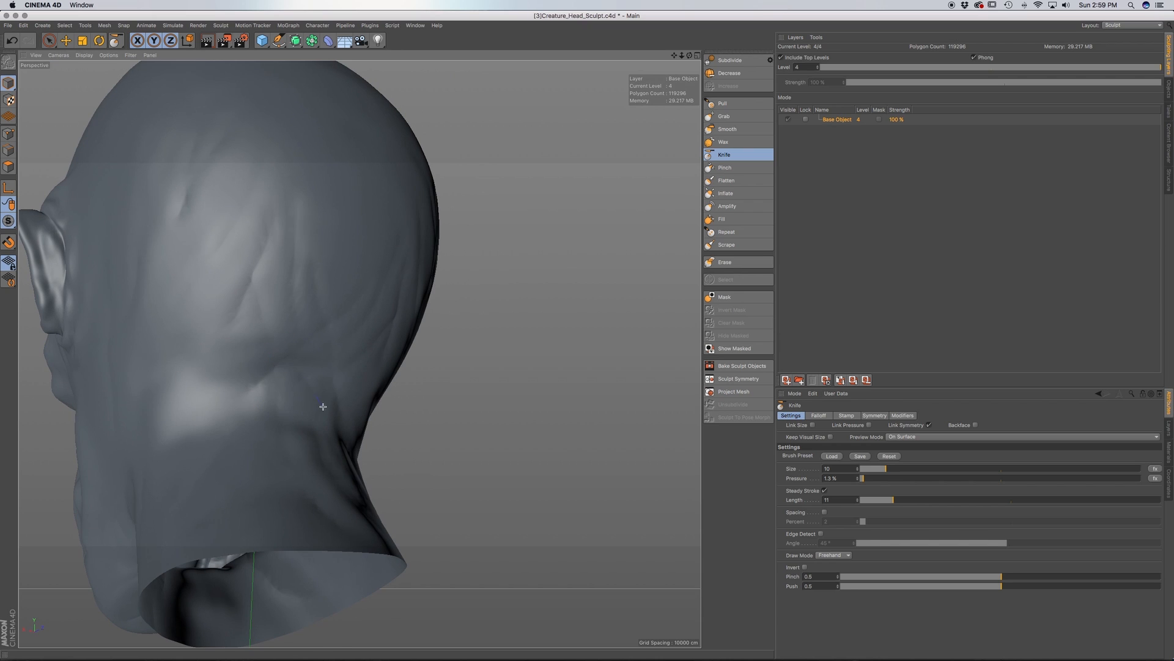
Add diagonal wrinkles above the nape and horizontal creases across the middle of the back of the head
alt+drag(185, 420, 202, 413)
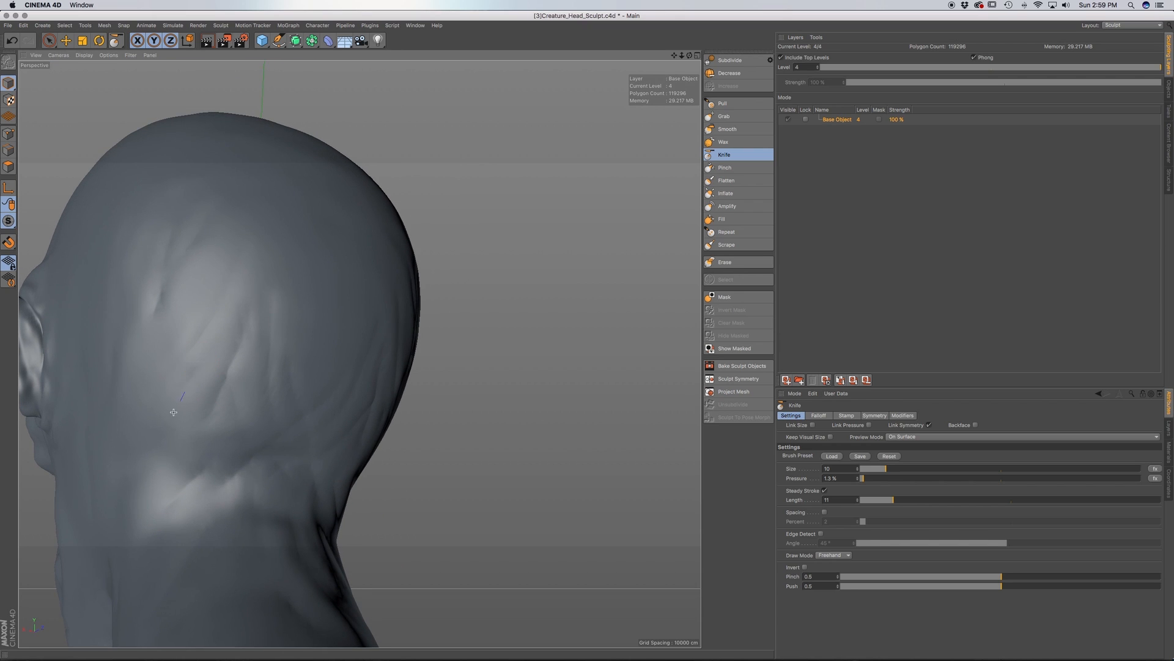
alt+drag(168, 418, 189, 383)
alt+drag(280, 380, 307, 340)
drag(217, 391, 286, 385)
alt+drag(263, 343, 209, 458)
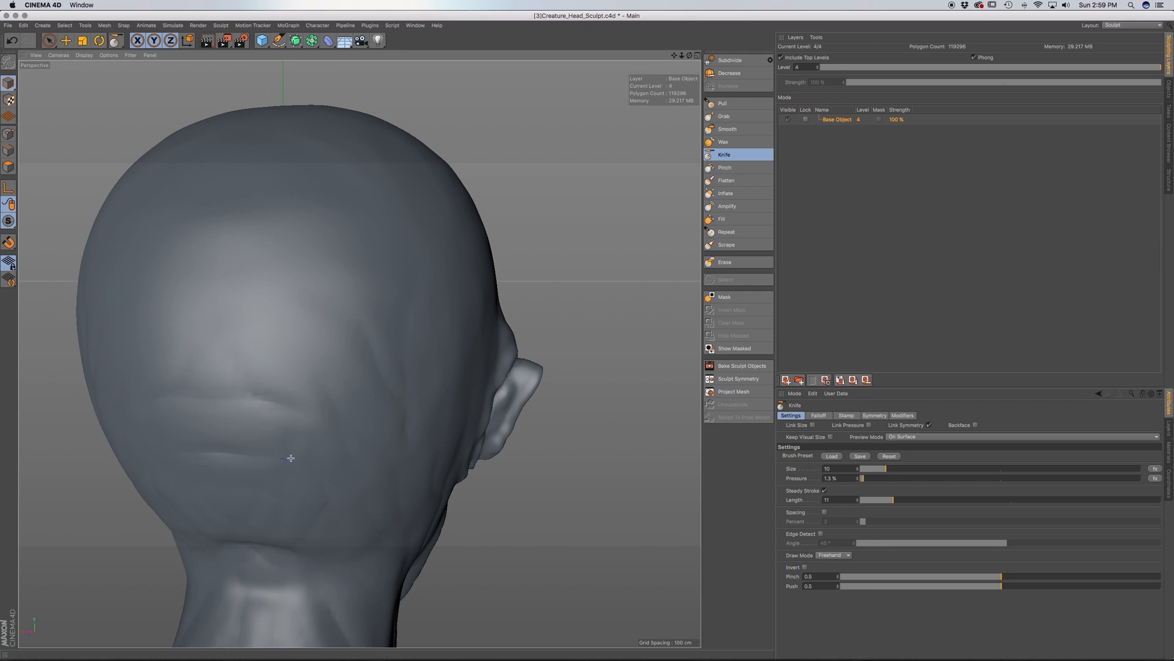
alt+drag(290, 459, 362, 352)
Carve a network of fine wrinkles between the back of the skull and the rear of the ear
alt+drag(324, 432, 262, 298)
alt+drag(314, 375, 236, 241)
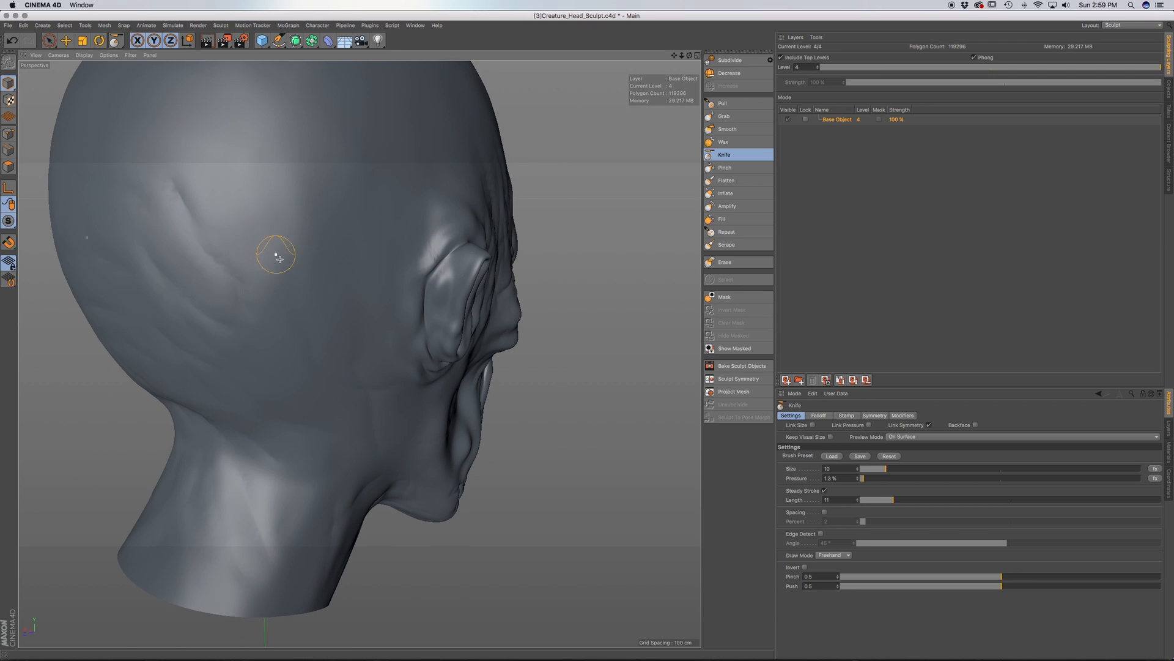
alt+drag(332, 309, 220, 259)
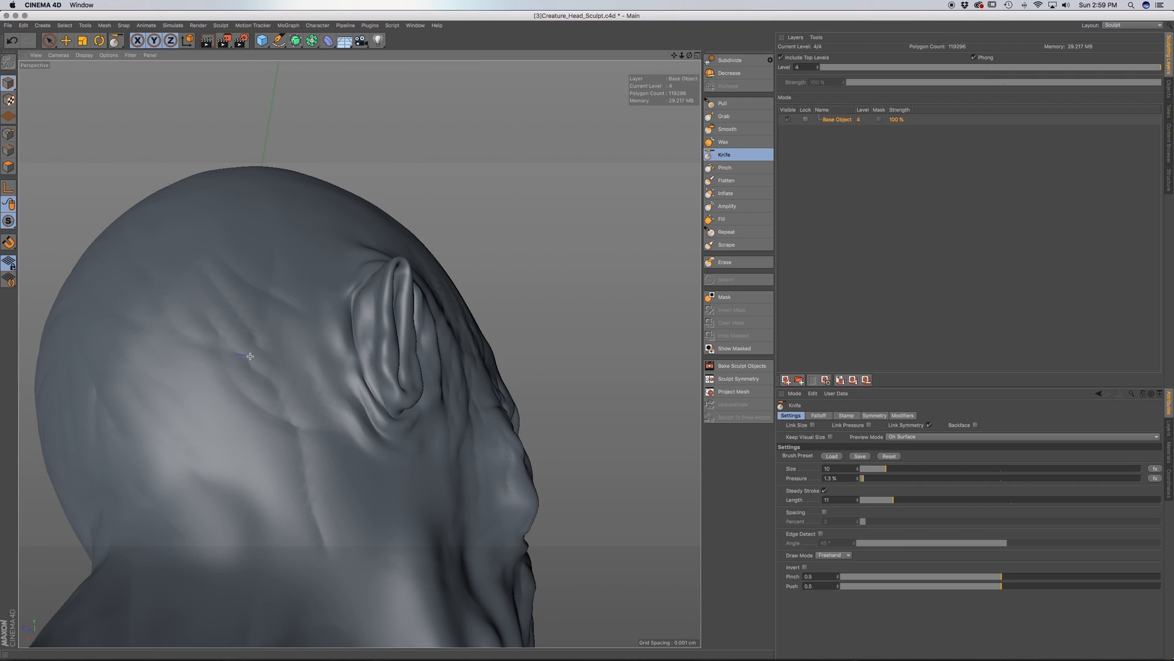
mouse_move(184, 314)
alt+mouse_down()
mouse_move(205, 288)
mouse_move(232, 338)
mouse_move(251, 312)
mouse_move(210, 314)
mouse_move(244, 323)
alt+mouse_up()
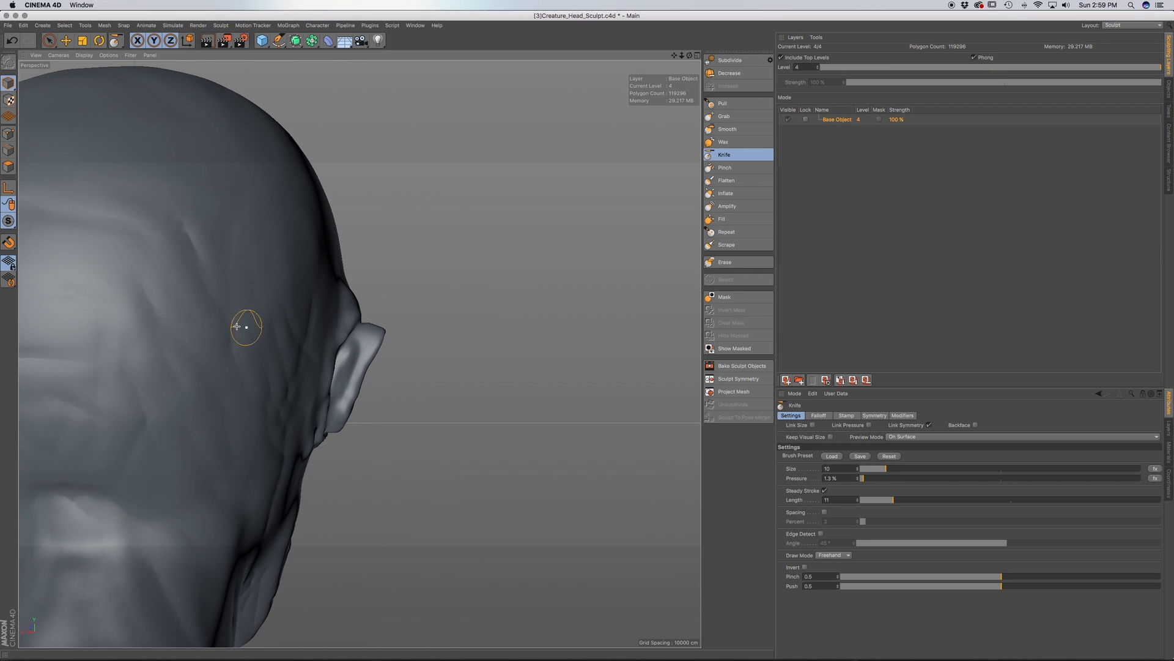
Cut curved, crossing wrinkles into the center of the back of the head with the Knife brush
alt+drag(166, 370, 177, 297)
mouse_move(205, 354)
alt+mouse_down()
mouse_move(359, 349)
mouse_move(291, 364)
mouse_move(275, 327)
alt+mouse_up()
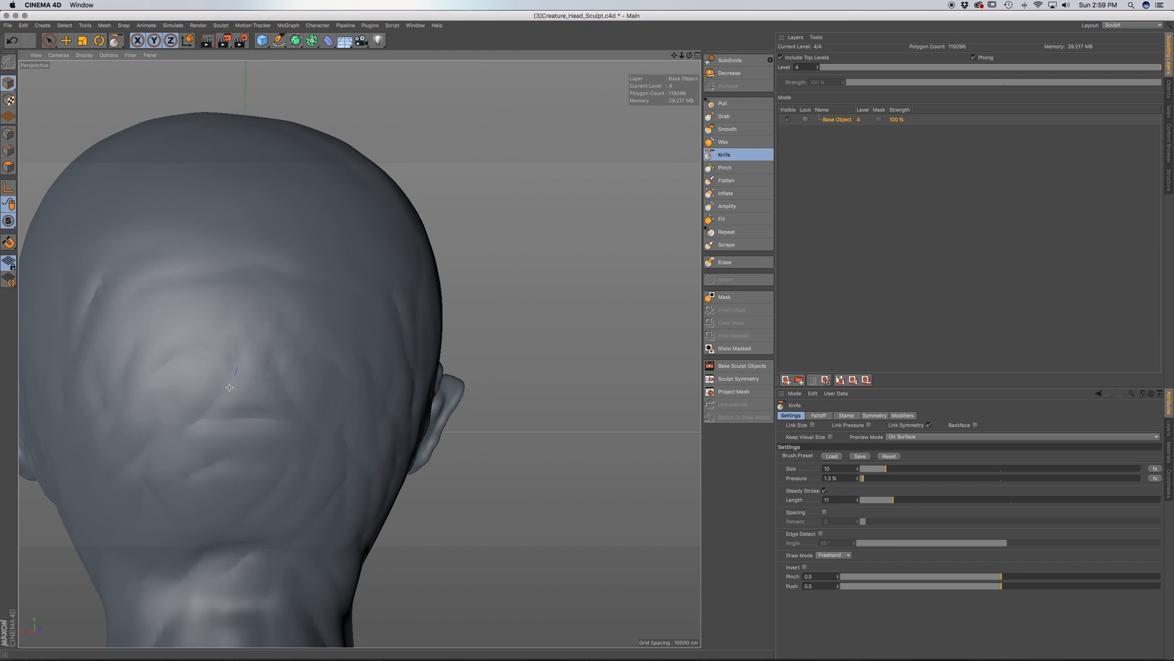
alt+drag(201, 398, 264, 371)
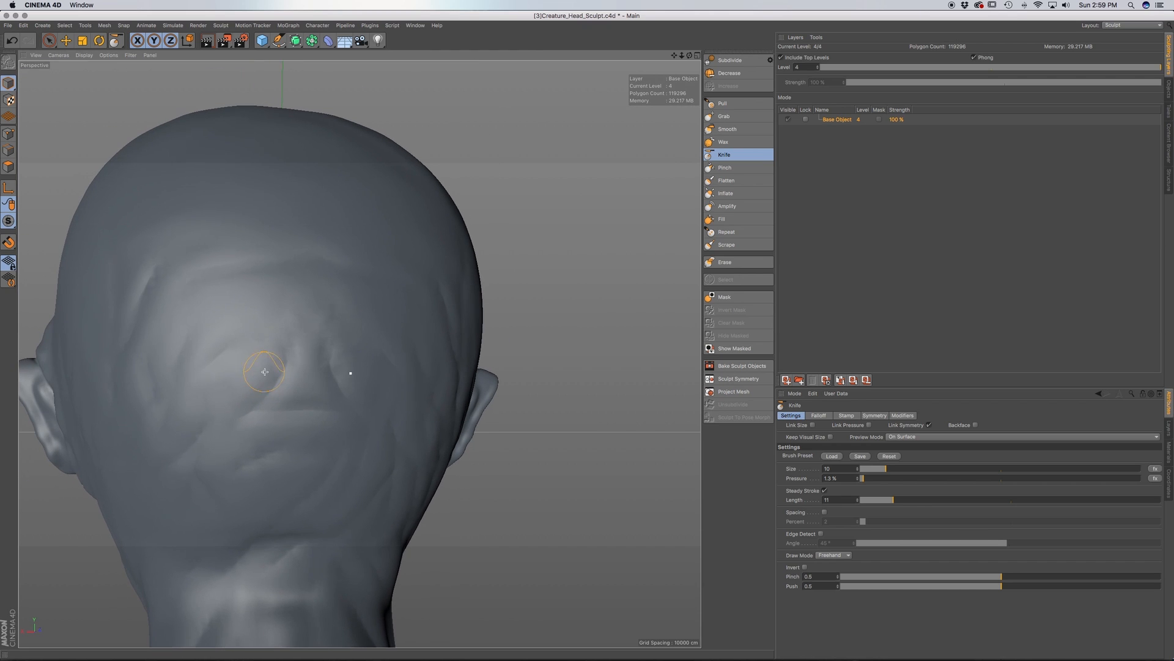
alt+middle_drag(267, 403, 287, 383)
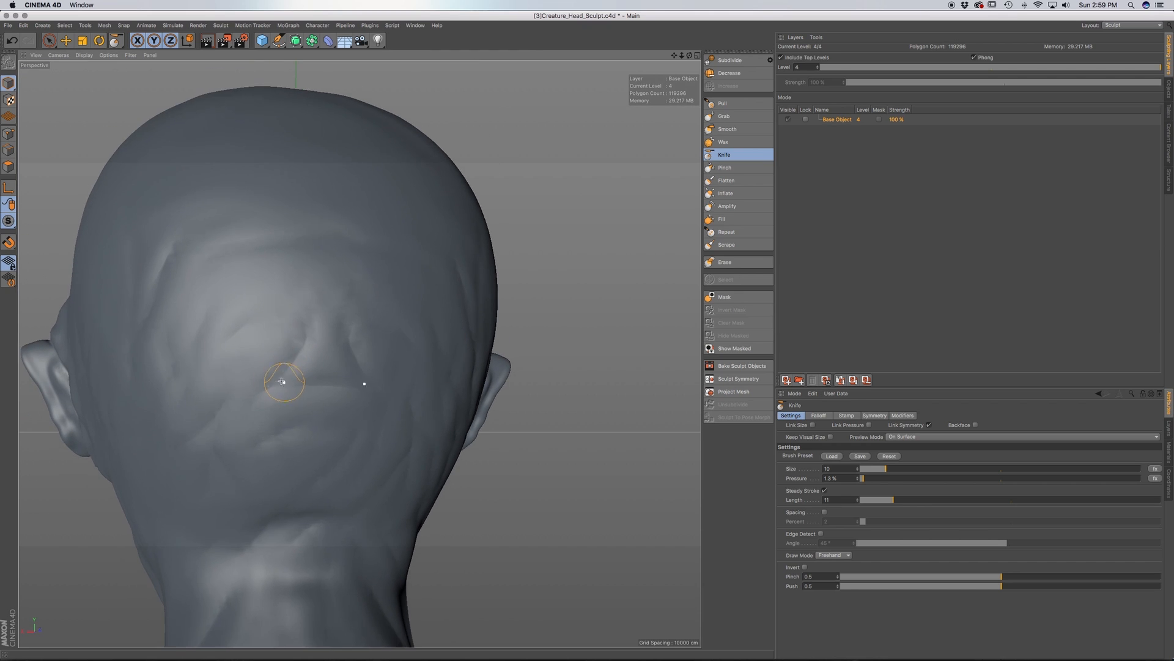
alt+drag(282, 335, 295, 357)
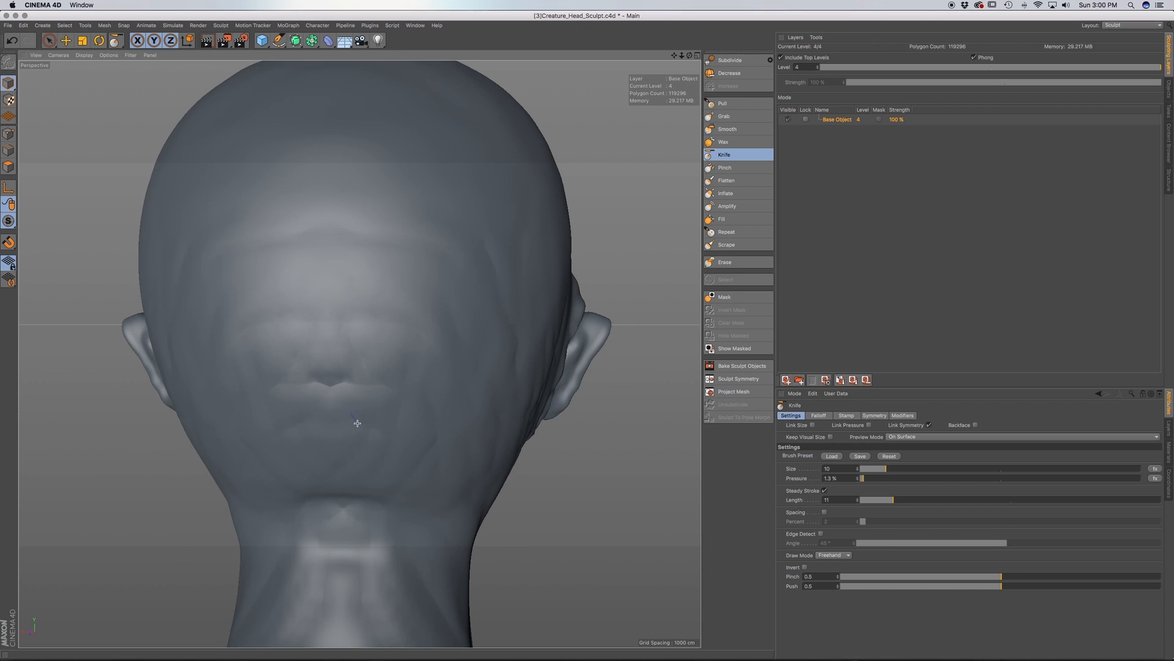
Deepen the diagonal folds on the back of the head and extend them upward toward the crown
alt+drag(401, 486, 349, 451)
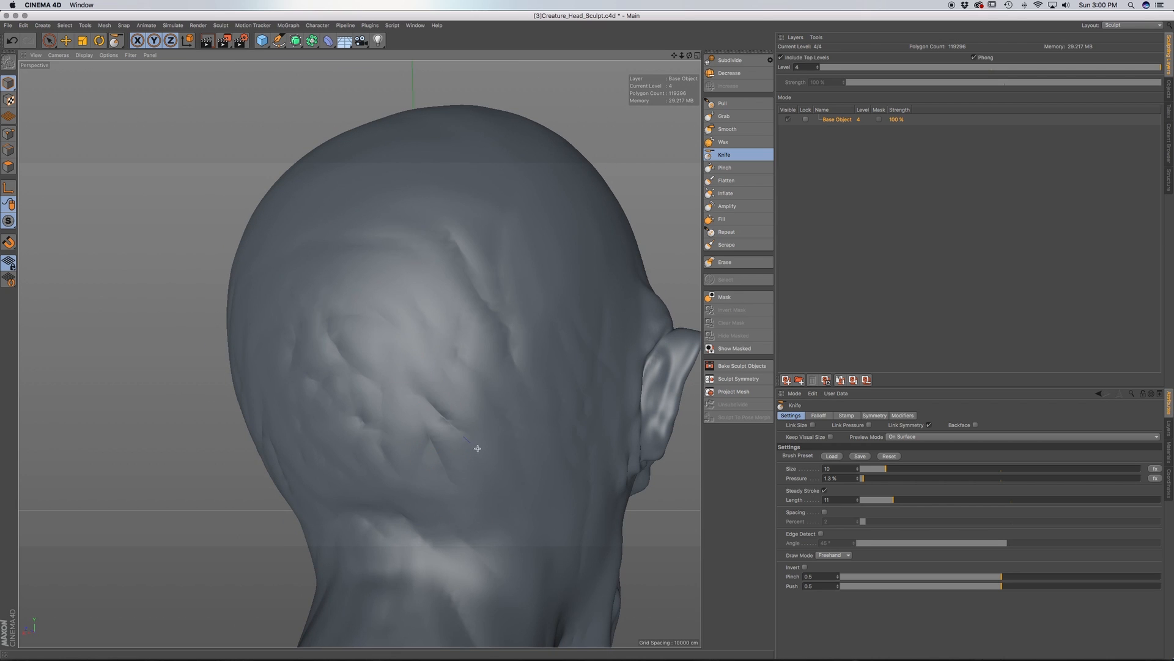
alt+drag(440, 384, 443, 401)
alt+middle_drag(438, 348, 406, 466)
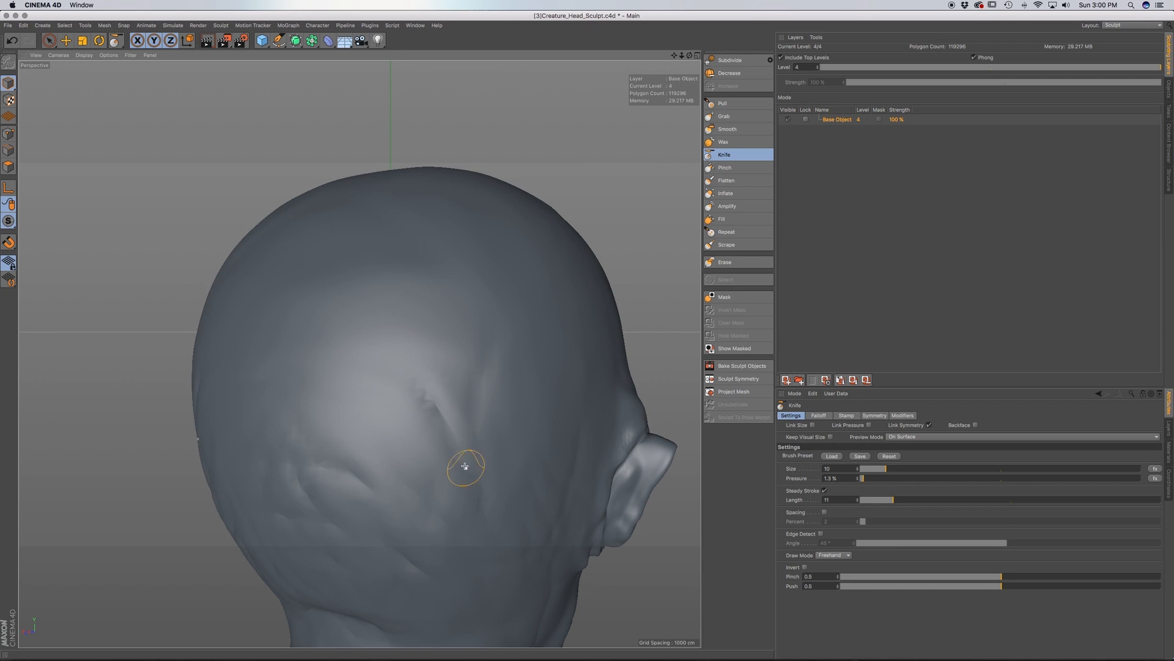
Carve long creases along the side of the skull behind and above the ear with the Knife brush
alt+drag(414, 323, 286, 400)
alt+drag(441, 423, 260, 403)
alt+drag(369, 509, 275, 369)
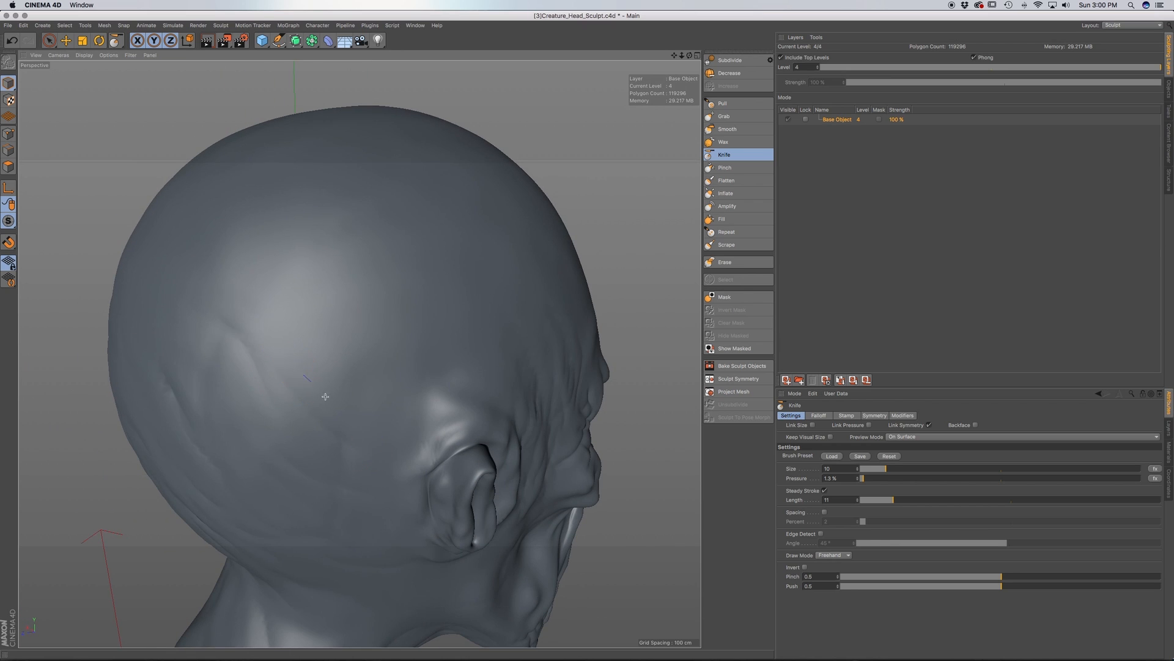
alt+drag(369, 429, 310, 401)
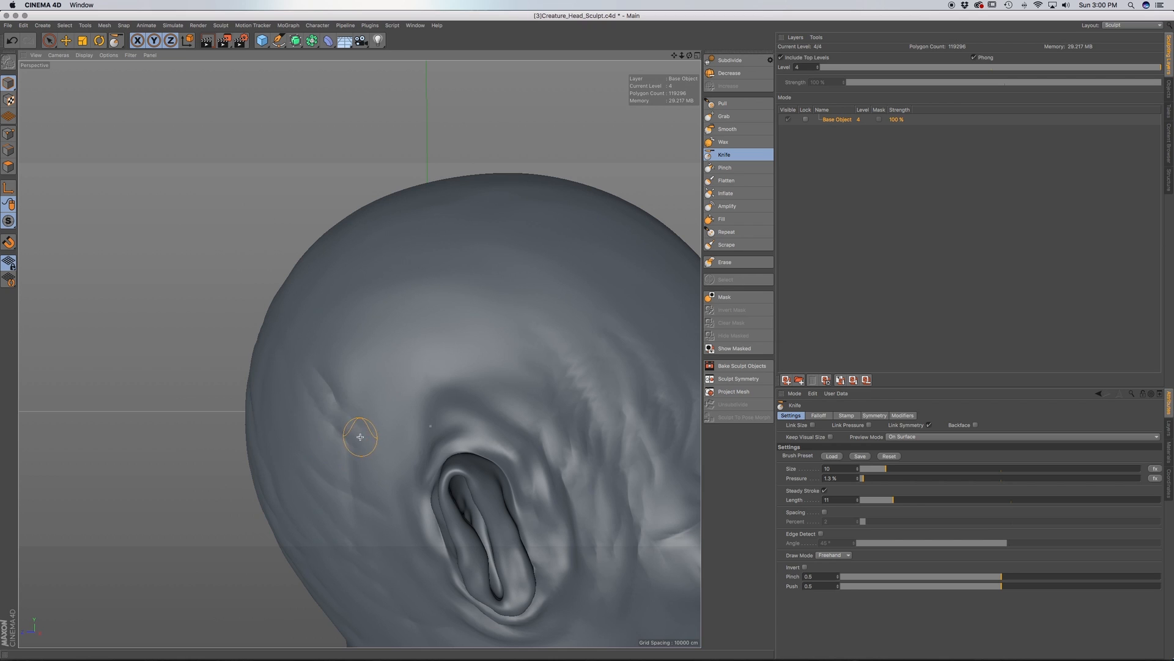
alt+drag(361, 437, 276, 320)
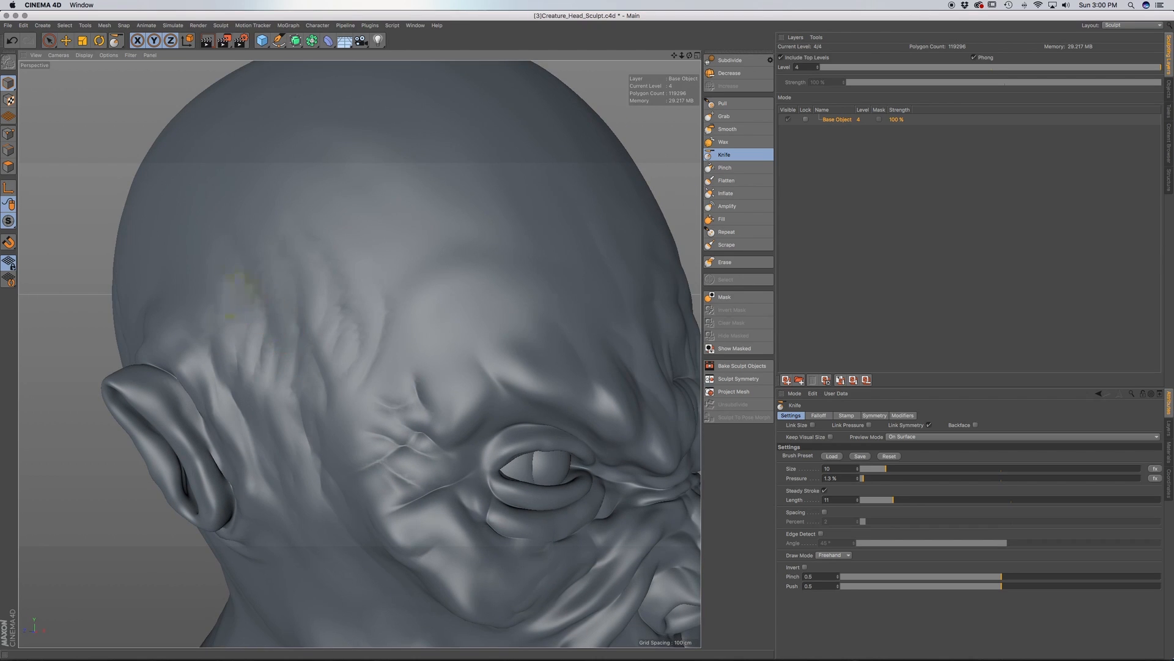
Add fine knife-cut wrinkles to the temple just above and in front of the ear
alt+middle_drag(254, 307, 361, 351)
alt+drag(243, 317, 330, 311)
drag(216, 308, 356, 325)
drag(156, 295, 175, 320)
alt+drag(293, 398, 204, 391)
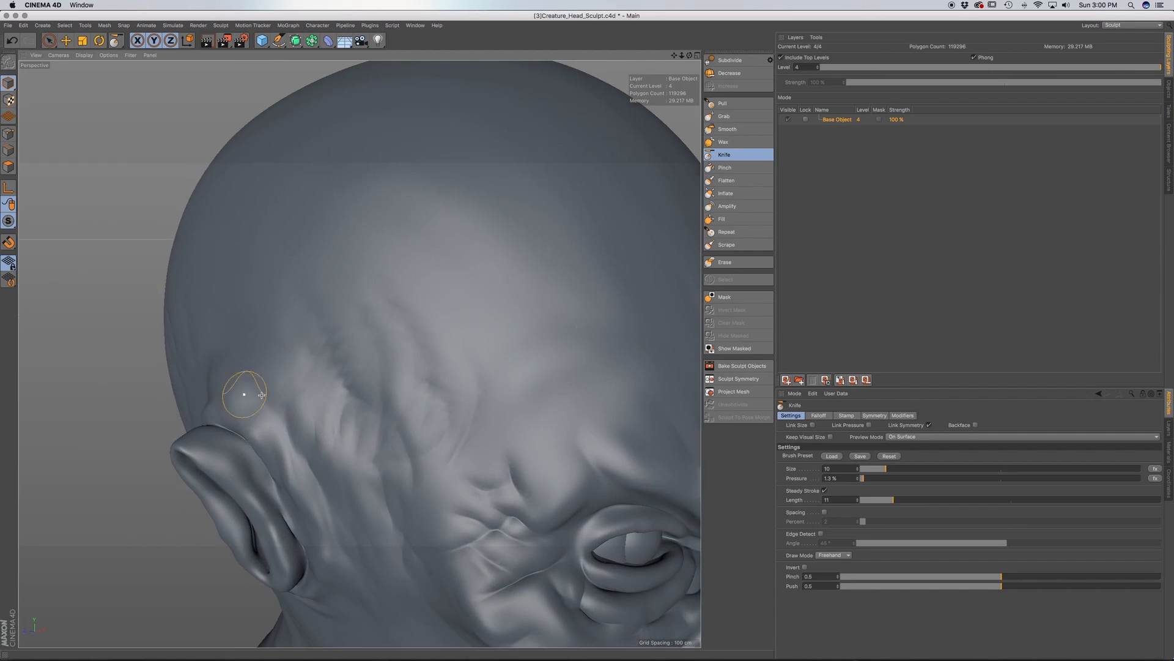
Cut fine creases into the cheek between the ear, the eye and the mouth with the Knife brush
alt+middle_drag(453, 455, 361, 351)
alt+drag(383, 406, 257, 467)
alt+middle_drag(345, 475, 322, 392)
alt+drag(306, 414, 368, 359)
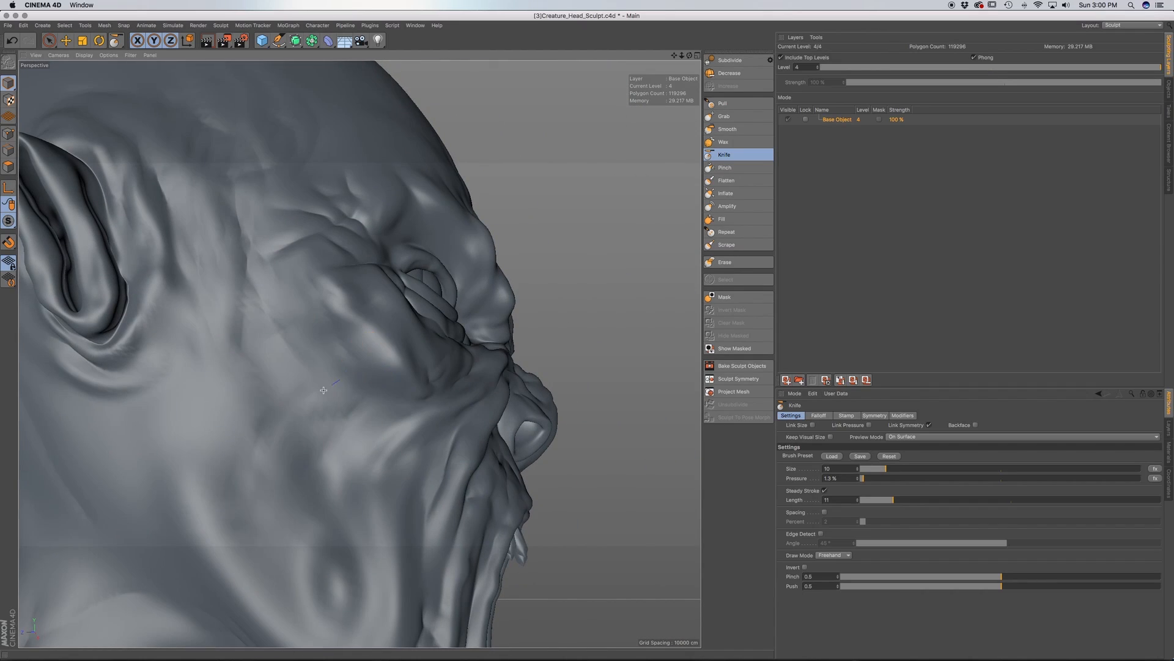
alt+drag(252, 444, 291, 448)
mouse_move(203, 427)
alt+mouse_down()
mouse_move(186, 390)
mouse_move(198, 502)
alt+mouse_up()
Carve wrinkles from behind the jaw down the side of the neck with the Knife brush
alt+middle_drag(244, 472, 288, 361)
mouse_move(346, 411)
mouse_down()
mouse_move(228, 430)
mouse_move(216, 444)
mouse_up()
alt+middle_drag(214, 461, 296, 391)
alt+drag(217, 471, 241, 474)
mouse_move(130, 488)
alt+mouse_down()
mouse_move(339, 379)
mouse_move(436, 417)
alt+mouse_up()
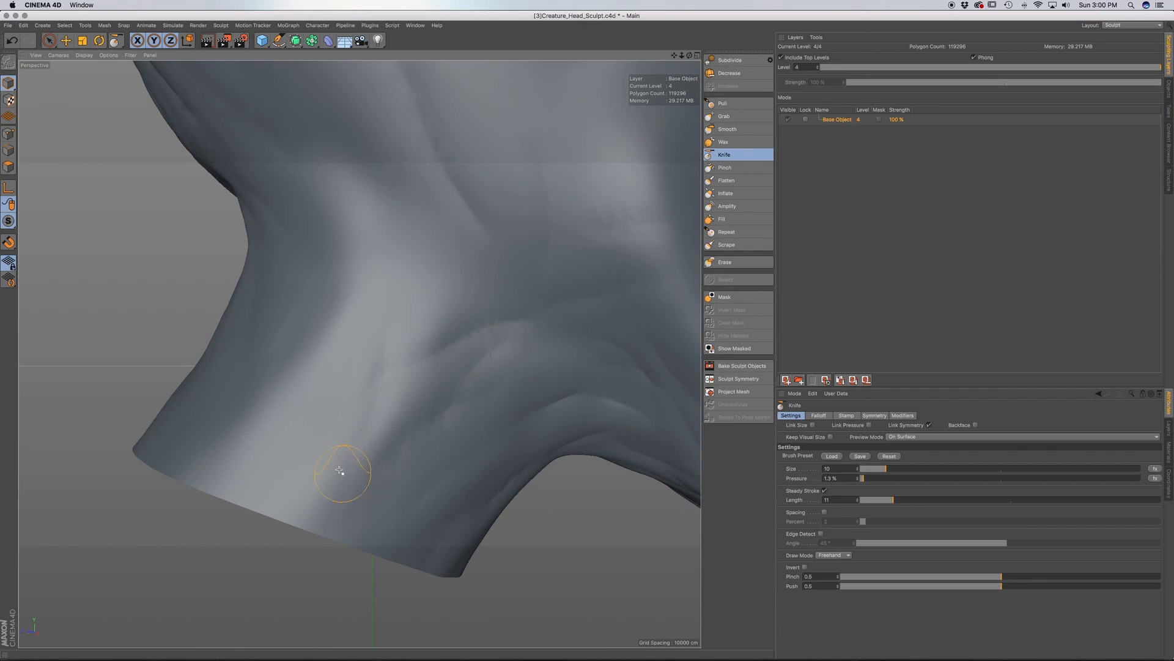
Carve fine creases down the side and back of the neck with the Knife brush
alt+middle_drag(340, 469, 451, 451)
drag(425, 360, 476, 403)
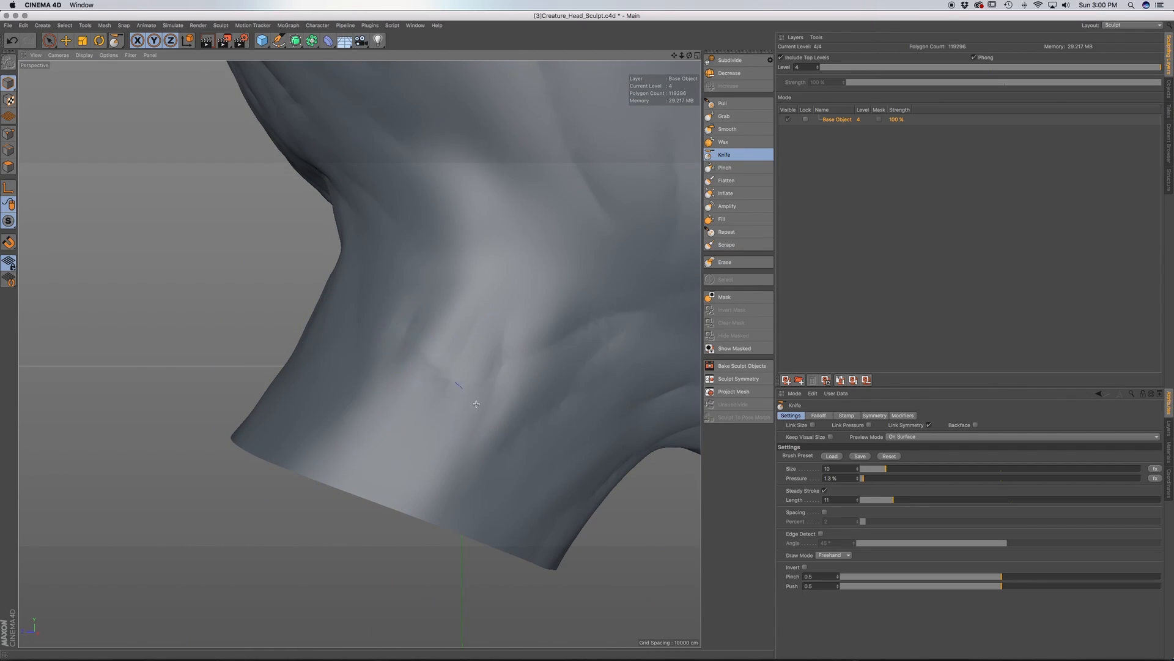
mouse_move(353, 414)
alt+mouse_down()
mouse_move(410, 405)
mouse_move(401, 385)
alt+mouse_up()
drag(372, 307, 383, 319)
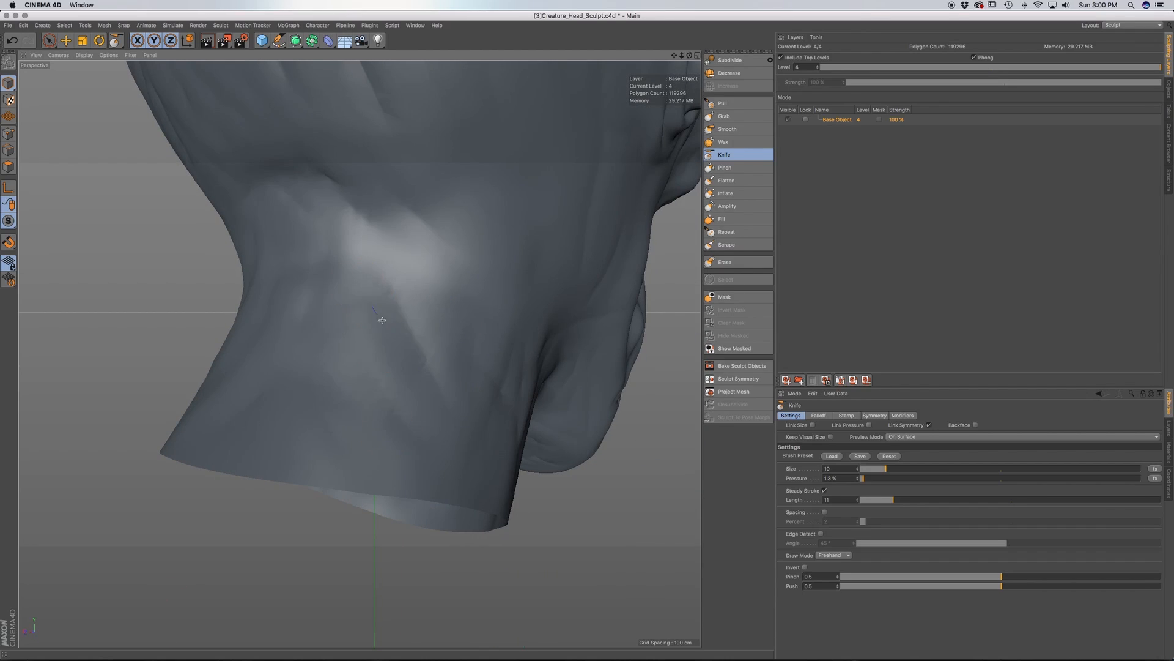
drag(460, 254, 462, 260)
mouse_move(453, 270)
alt+mouse_down()
mouse_move(359, 351)
mouse_move(369, 345)
mouse_move(343, 317)
mouse_move(349, 307)
mouse_move(308, 273)
alt+mouse_up()
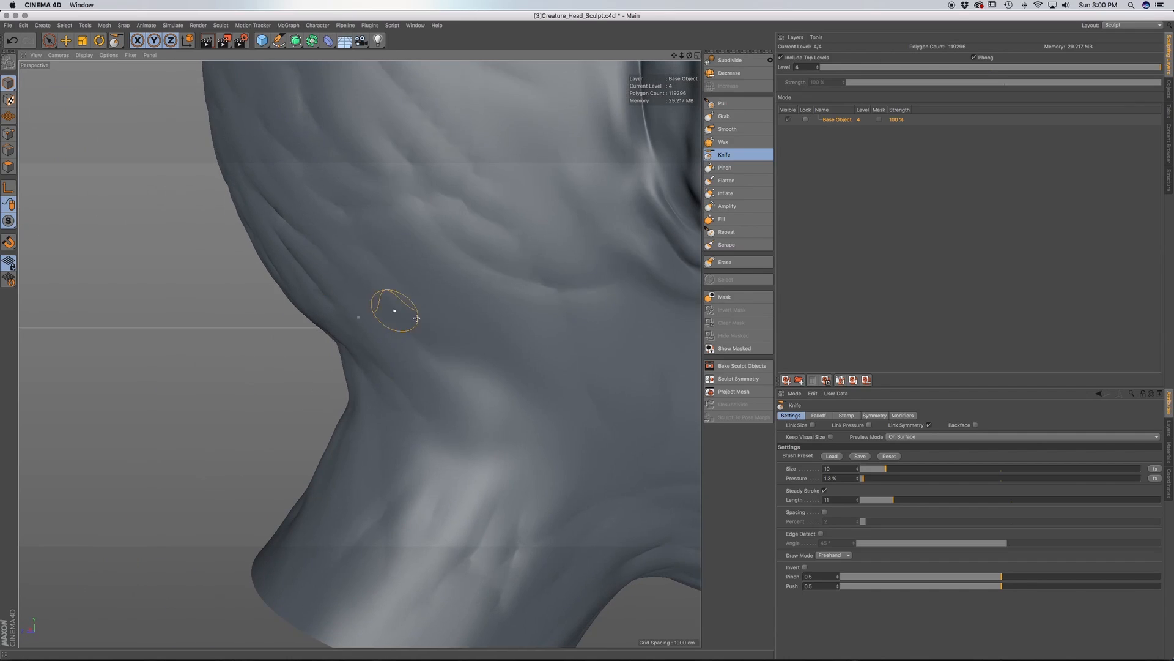
Cut diagonal skin folds into the area between the ear, the base of the skull and the neck
mouse_move(519, 394)
alt+mouse_down()
mouse_move(338, 270)
mouse_move(345, 252)
alt+mouse_up()
drag(382, 259, 417, 290)
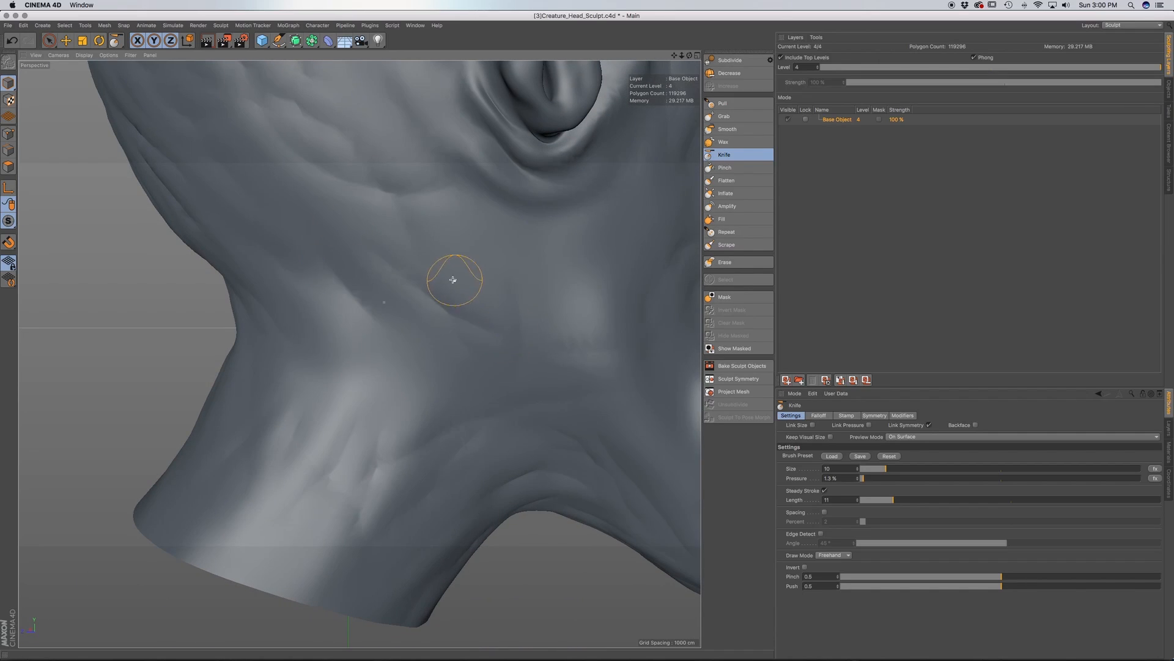
alt+drag(487, 317, 273, 296)
alt+drag(257, 405, 322, 391)
alt+middle_drag(322, 390, 373, 386)
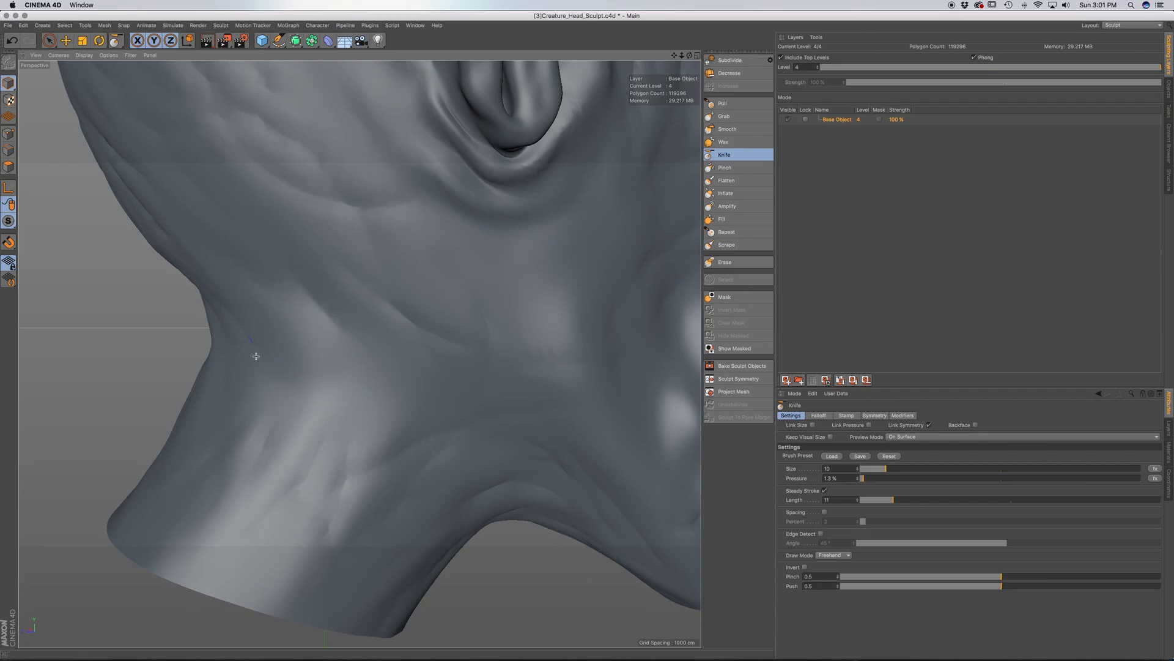
alt+drag(223, 445, 264, 406)
Carve wrinkles across the nape and down the back of the neck with the Knife brush
mouse_move(171, 328)
mouse_down()
mouse_move(206, 341)
mouse_move(284, 328)
mouse_up()
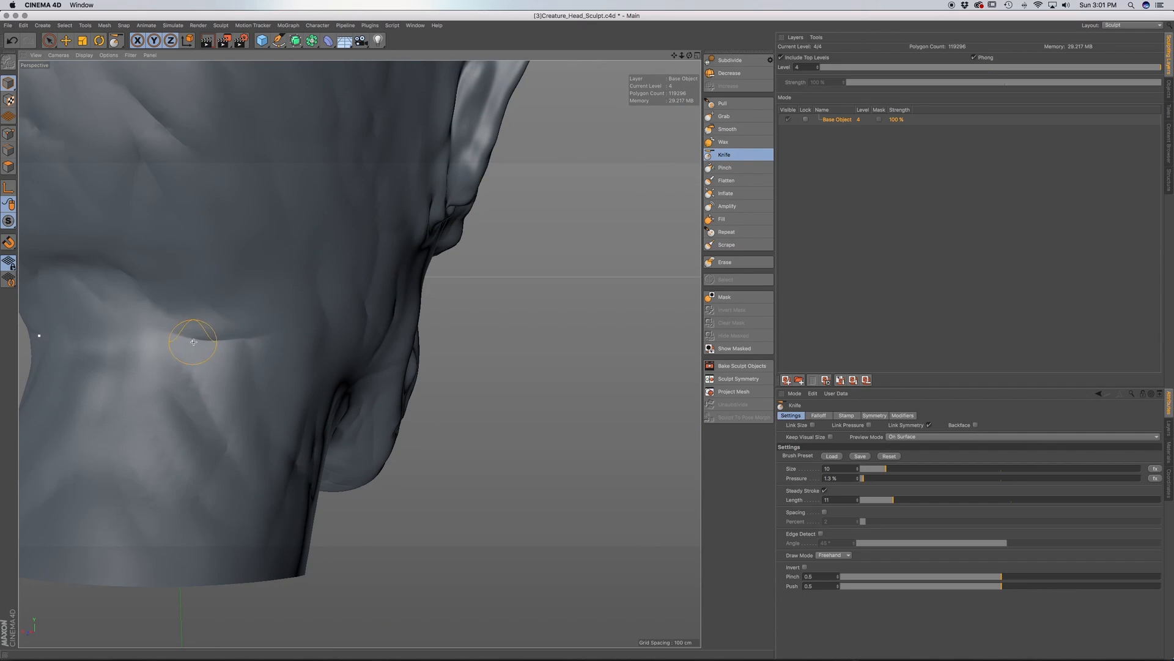
alt+middle_drag(194, 335, 290, 354)
drag(239, 302, 236, 300)
alt+drag(257, 341, 373, 341)
mouse_move(234, 310)
mouse_down()
mouse_move(176, 405)
mouse_move(184, 421)
mouse_up()
alt+middle_drag(185, 424, 175, 322)
drag(229, 460, 243, 470)
alt+middle_drag(231, 357, 267, 398)
mouse_move(210, 333)
alt+mouse_down()
mouse_move(244, 320)
mouse_move(164, 329)
alt+mouse_up()
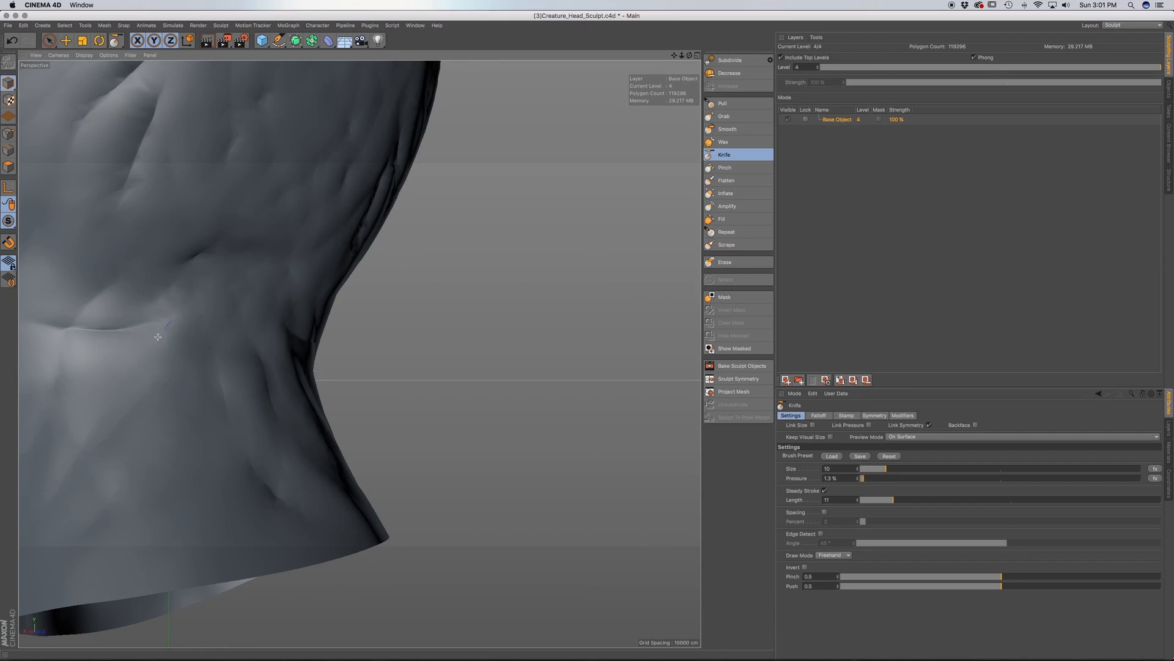
Add knife-cut creases to the opposite side of the neck, from below the skull toward the throat
alt+middle_drag(160, 422, 349, 330)
mouse_move(341, 307)
alt+mouse_down()
mouse_move(302, 322)
mouse_move(272, 300)
alt+mouse_up()
drag(228, 222, 211, 261)
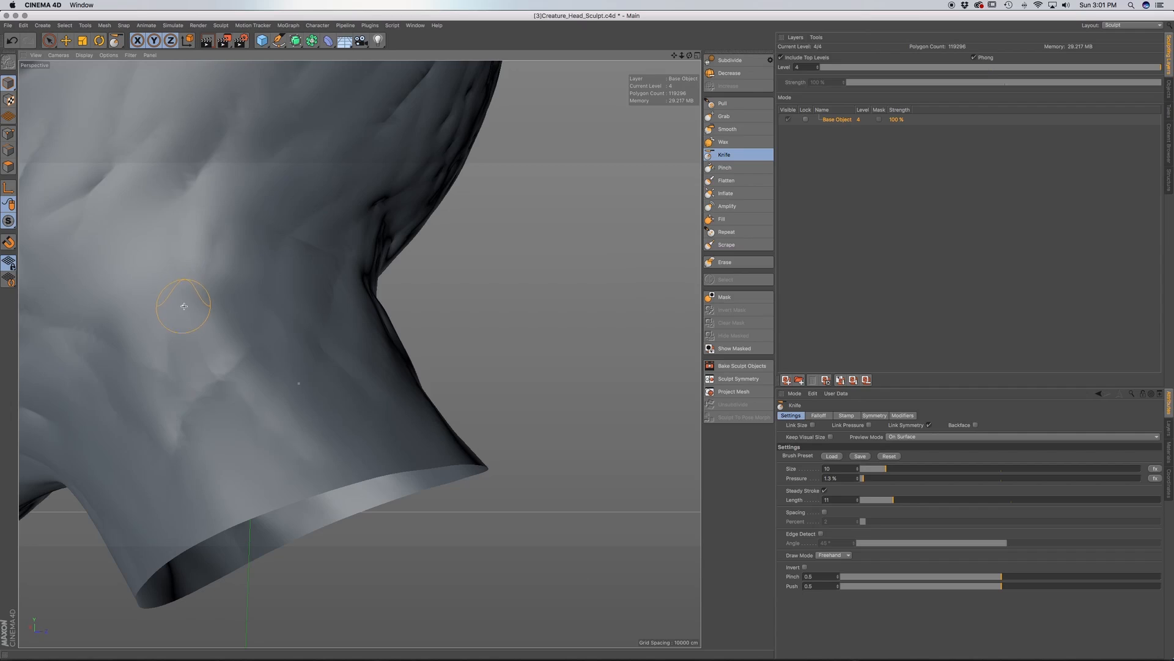
alt+middle_drag(183, 306, 300, 246)
mouse_move(296, 243)
alt+mouse_down()
mouse_move(334, 266)
mouse_move(350, 248)
alt+mouse_up()
alt+middle_drag(345, 225, 335, 172)
alt+drag(318, 257, 263, 181)
drag(416, 303, 462, 350)
alt+drag(405, 312, 359, 281)
drag(297, 239, 391, 343)
alt+middle_drag(304, 328, 292, 293)
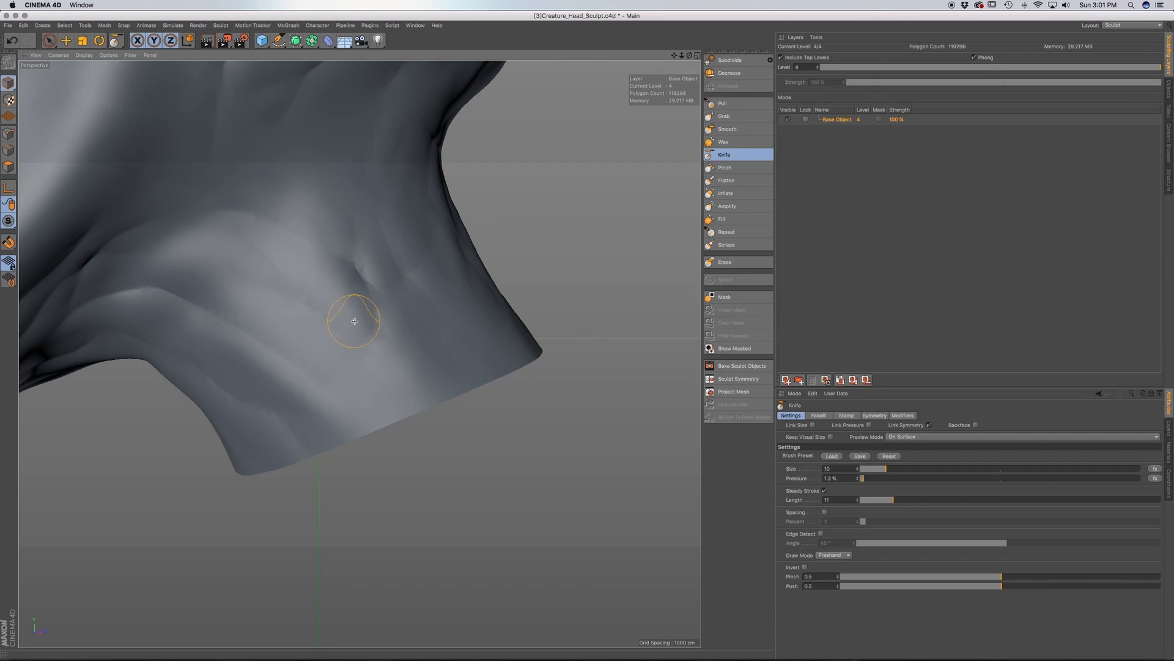
Carve light creases into the side of the skull above and behind the ear
scroll(355, 321, down, 12)
alt+drag(354, 324, 383, 325)
alt+middle_drag(319, 226, 322, 325)
alt+drag(322, 326, 270, 411)
alt+drag(335, 276, 349, 352)
alt+middle_drag(380, 356, 342, 287)
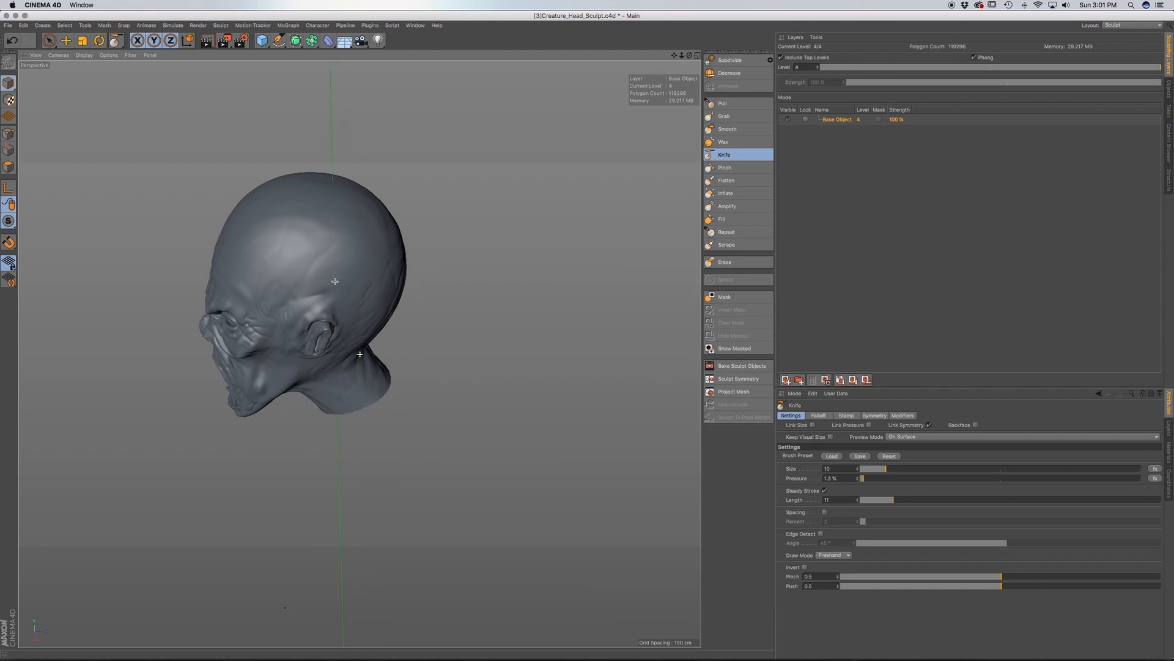
scroll(337, 277, up, 8)
alt+drag(329, 265, 309, 306)
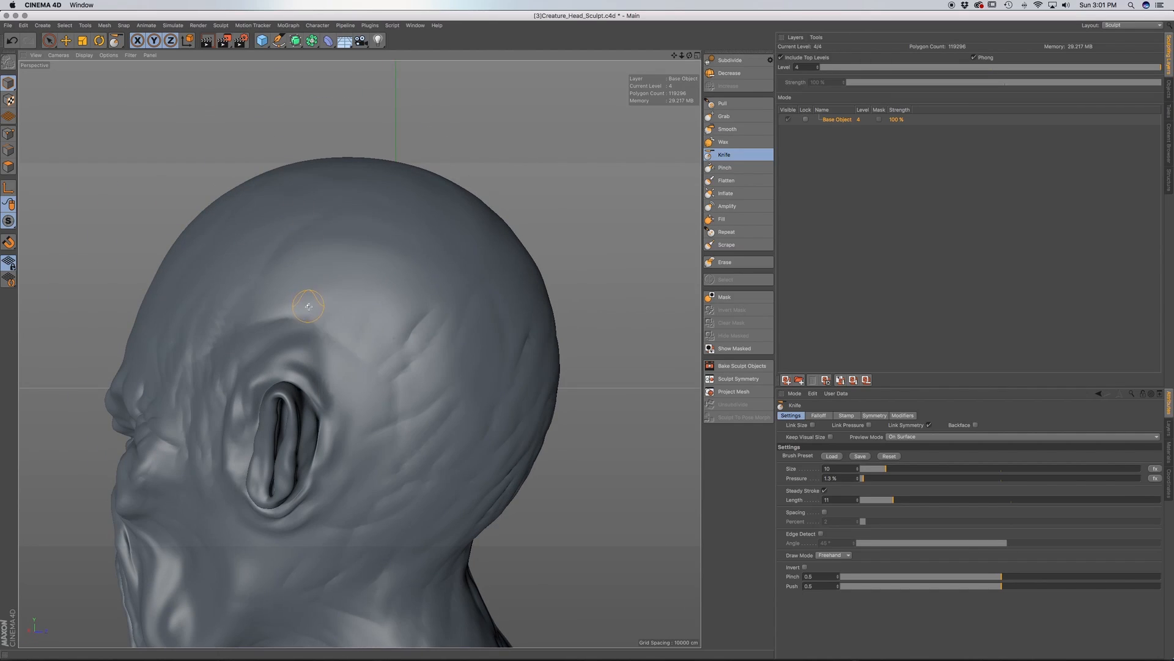
mouse_move(373, 234)
alt+mouse_down()
mouse_move(388, 263)
mouse_move(372, 271)
alt+mouse_up()
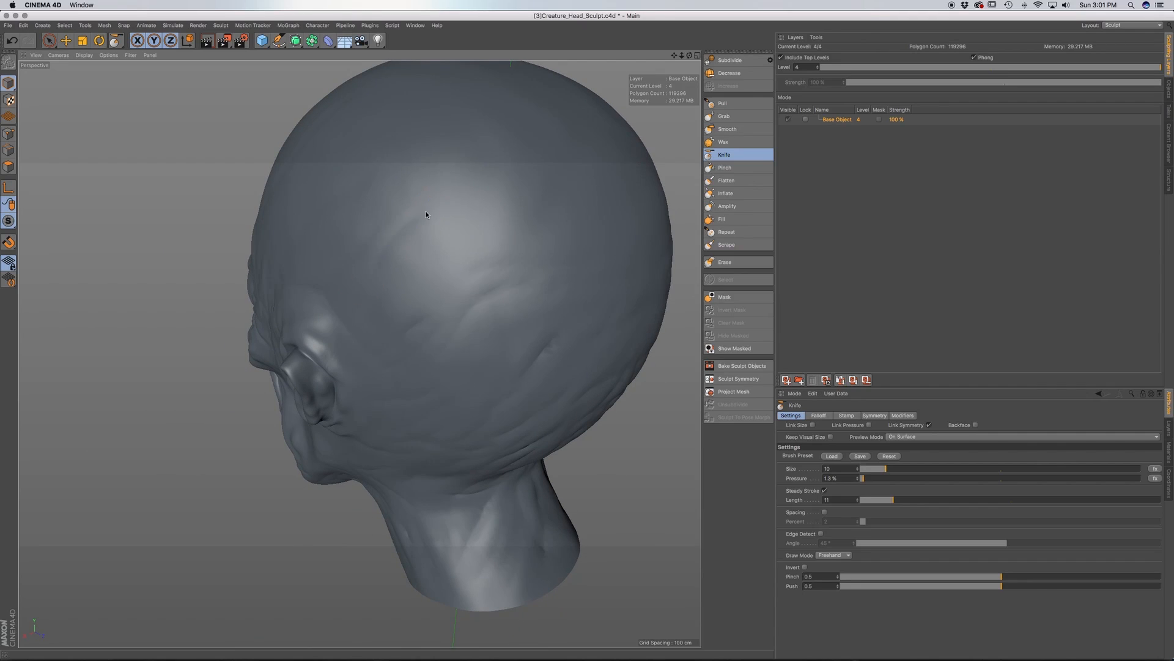
alt+drag(427, 211, 450, 324)
mouse_move(497, 388)
alt+mouse_down()
mouse_move(360, 343)
mouse_move(388, 359)
mouse_move(341, 318)
alt+mouse_up()
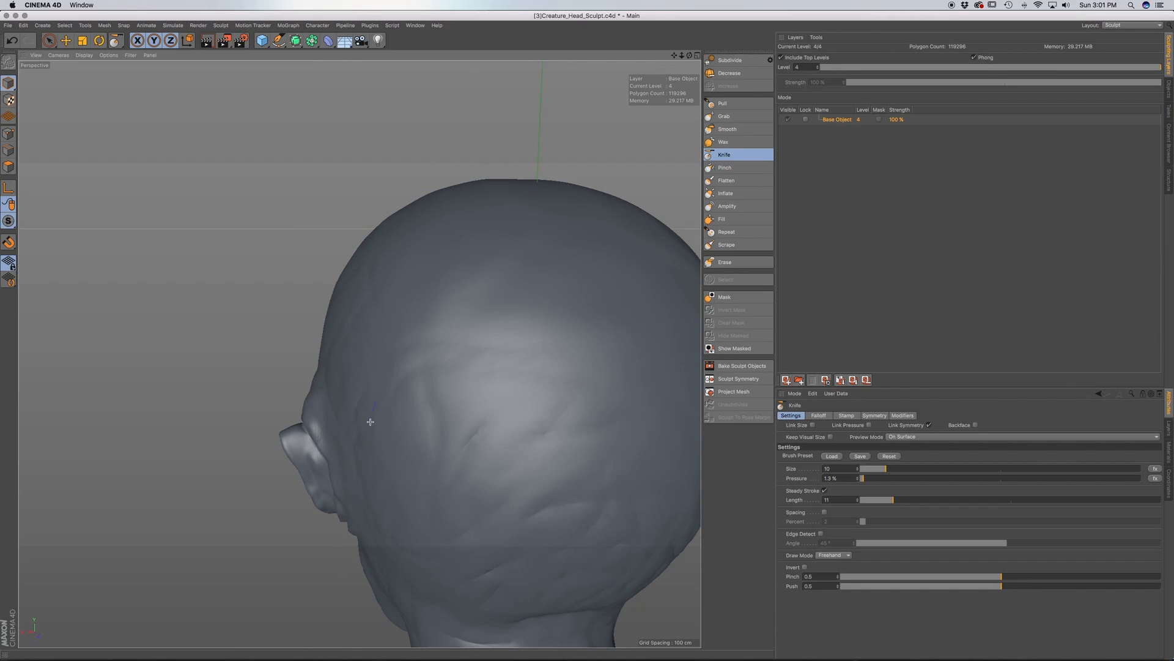
Cut shallow wrinkles across the upper back of the skull with the Knife brush
alt+drag(400, 467, 257, 531)
mouse_move(465, 415)
alt+mouse_down()
mouse_move(372, 456)
mouse_move(383, 476)
mouse_move(326, 481)
alt+mouse_up()
alt+drag(257, 464, 187, 434)
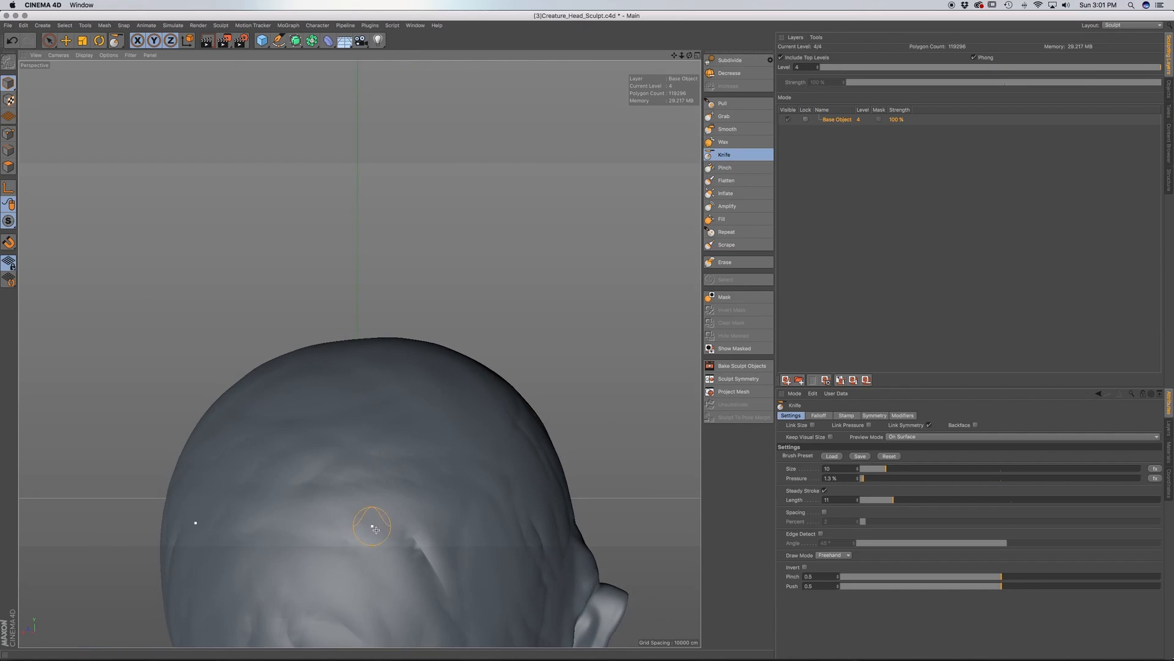
alt+middle_drag(391, 529, 285, 438)
alt+middle_drag(394, 465, 314, 416)
mouse_move(269, 408)
alt+mouse_down()
mouse_move(299, 440)
mouse_move(285, 435)
alt+mouse_up()
alt+middle_drag(264, 409, 272, 489)
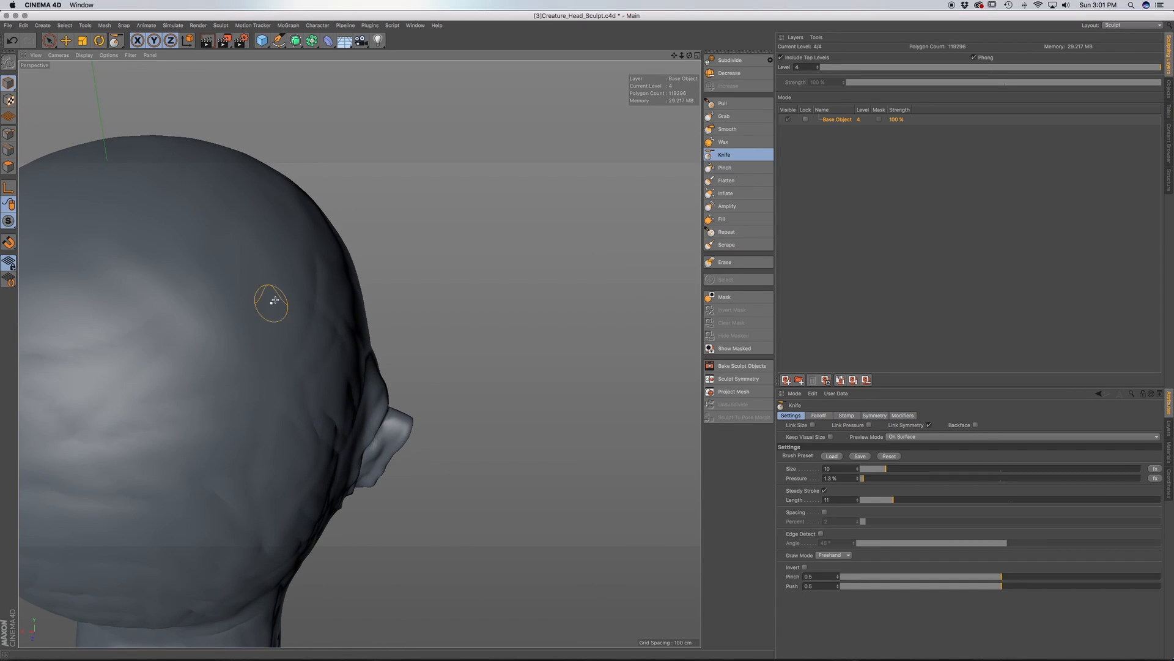
mouse_move(215, 311)
alt+middle_down()
mouse_move(281, 328)
mouse_move(344, 326)
alt+middle_up()
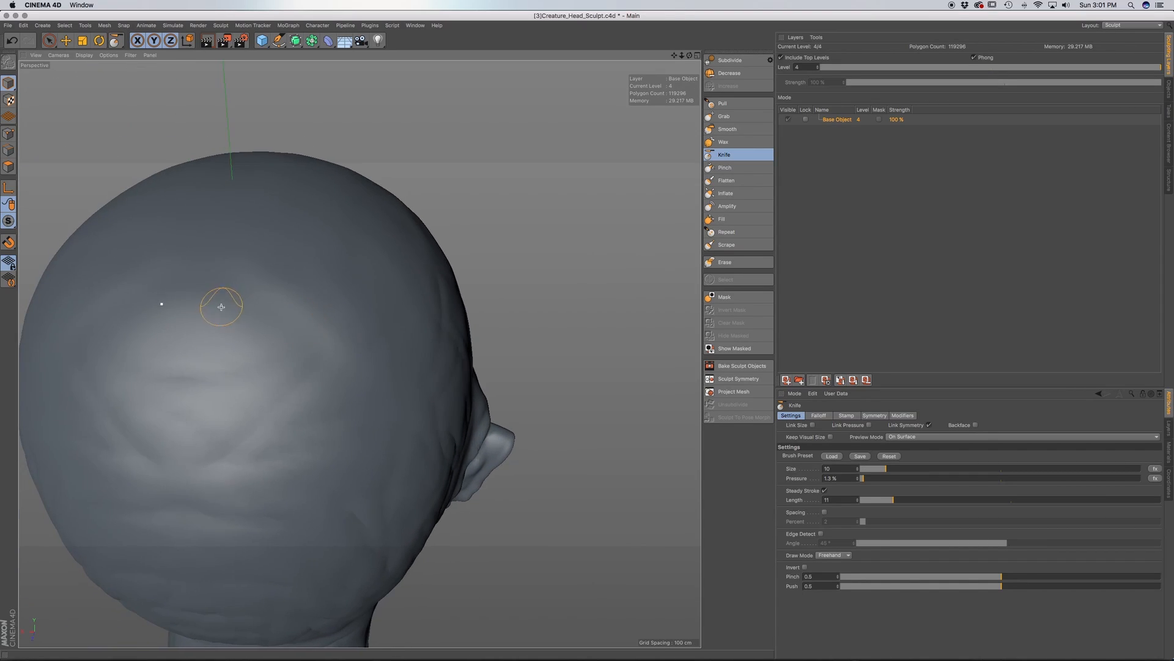
Carve crossing creases into the opposite side of the skull, above the ear
mouse_move(260, 341)
alt+mouse_down()
mouse_move(278, 359)
mouse_move(359, 372)
alt+mouse_up()
mouse_move(457, 420)
alt+mouse_down()
mouse_move(307, 342)
mouse_move(361, 349)
mouse_move(314, 388)
mouse_move(301, 338)
alt+mouse_up()
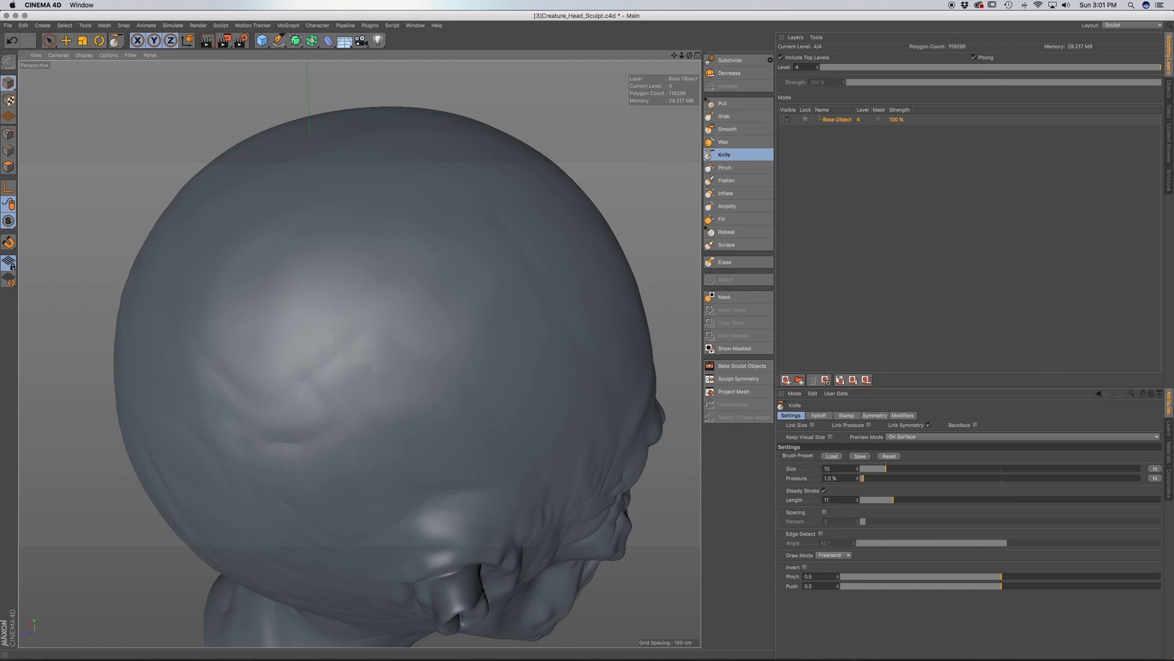
alt+drag(412, 375, 287, 308)
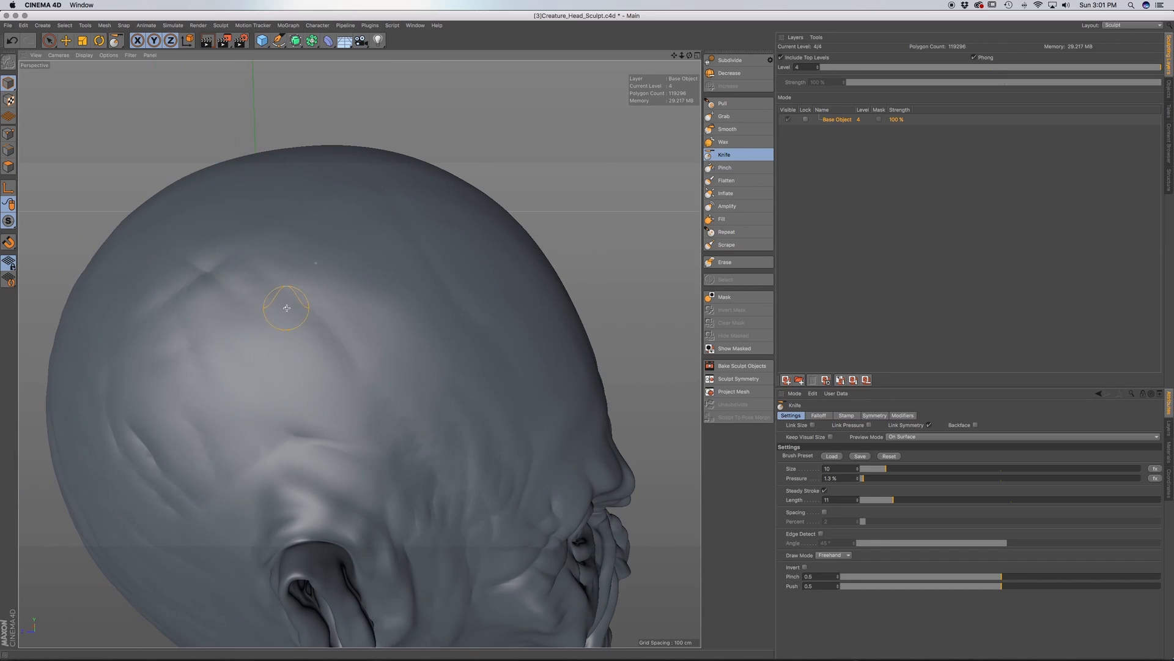
mouse_move(370, 341)
alt+mouse_down()
mouse_move(263, 330)
mouse_move(256, 316)
alt+mouse_up()
mouse_move(396, 310)
alt+mouse_down()
mouse_move(359, 343)
mouse_move(219, 224)
alt+mouse_up()
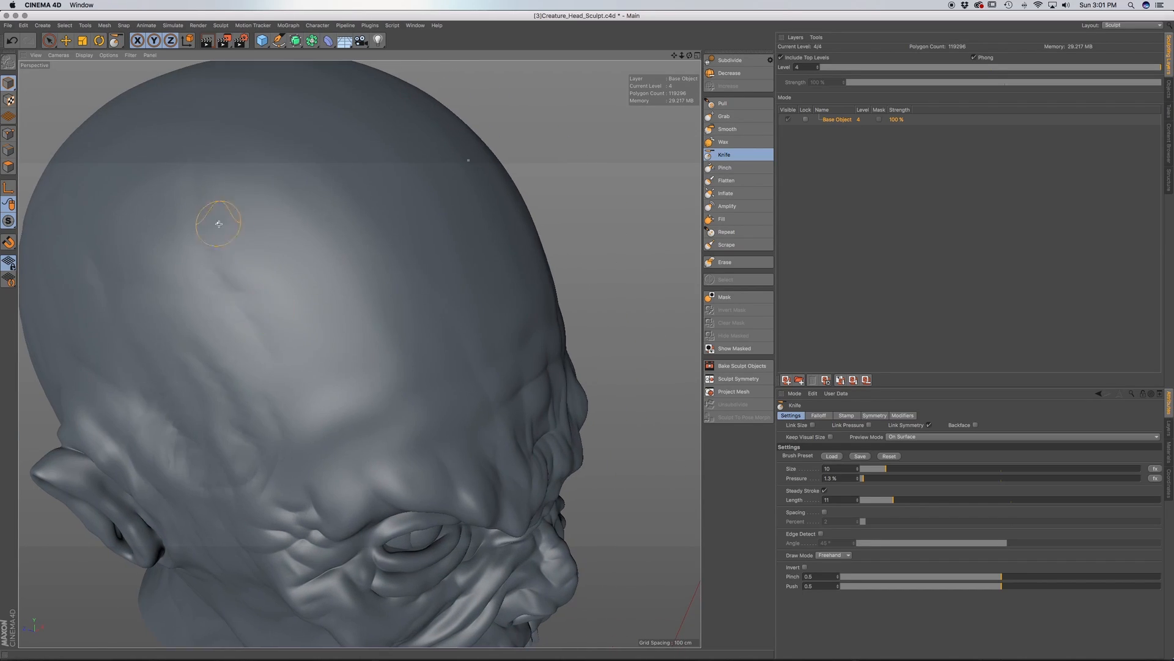
Carve wrinkles across the forehead and diagonally upward from the brow with the Knife brush
alt+drag(367, 286, 359, 349)
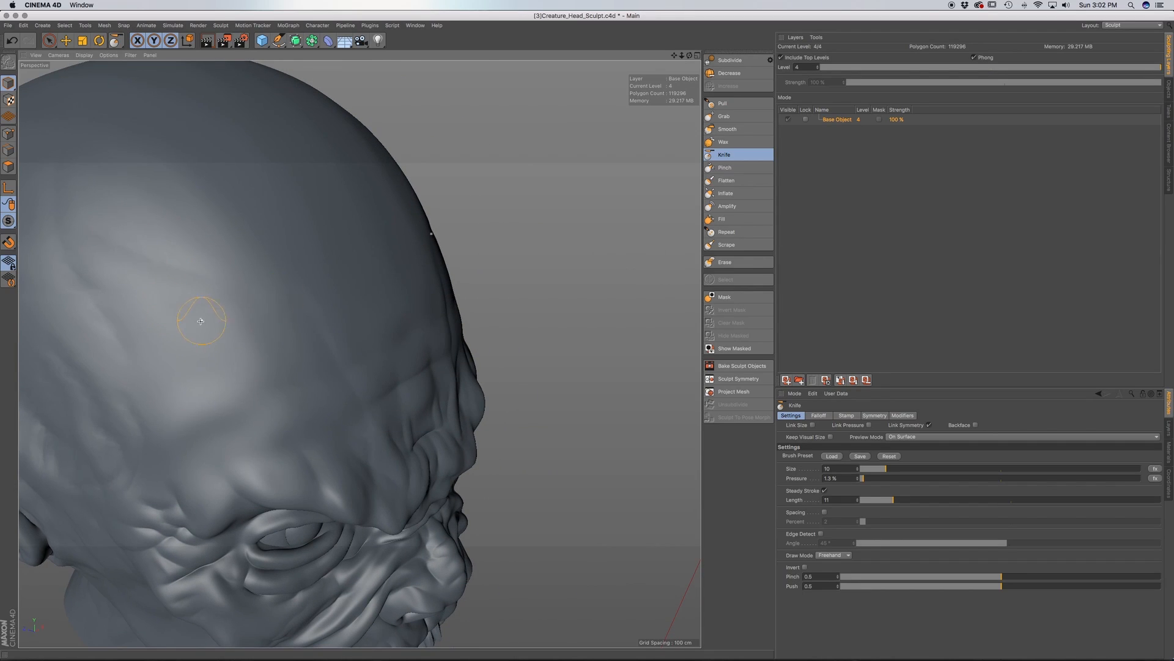
alt+drag(201, 321, 176, 310)
alt+drag(359, 301, 290, 237)
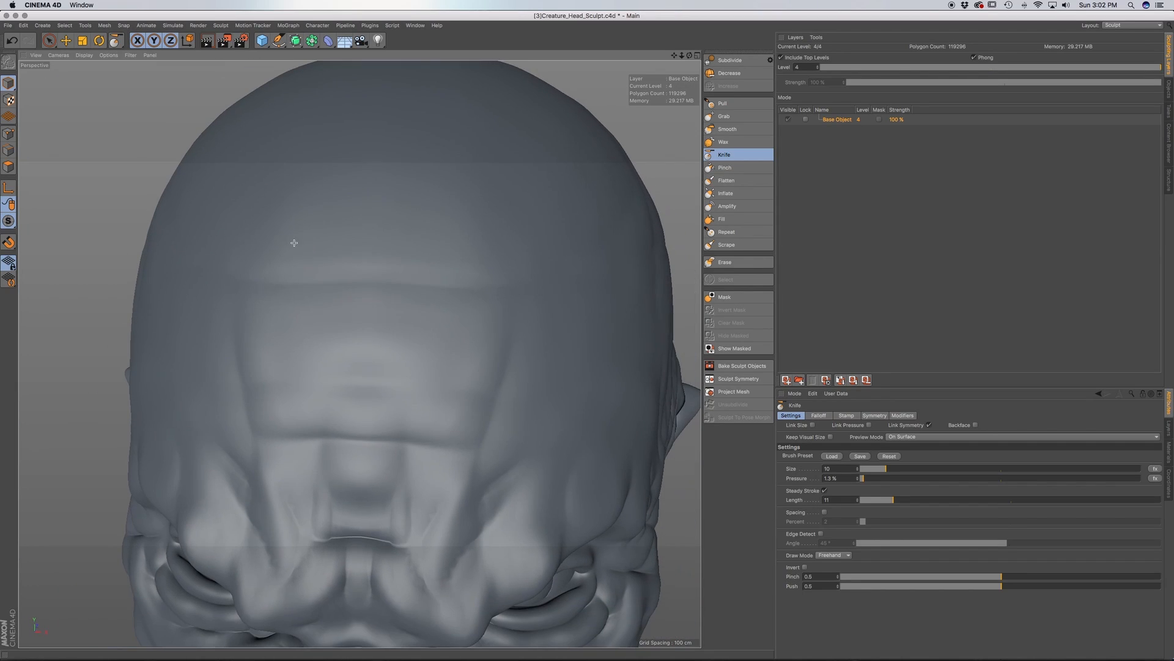
drag(466, 318, 530, 328)
drag(495, 431, 551, 306)
alt+drag(517, 369, 506, 364)
alt+middle_drag(505, 364, 445, 312)
drag(438, 401, 517, 324)
alt+middle_drag(465, 372, 394, 390)
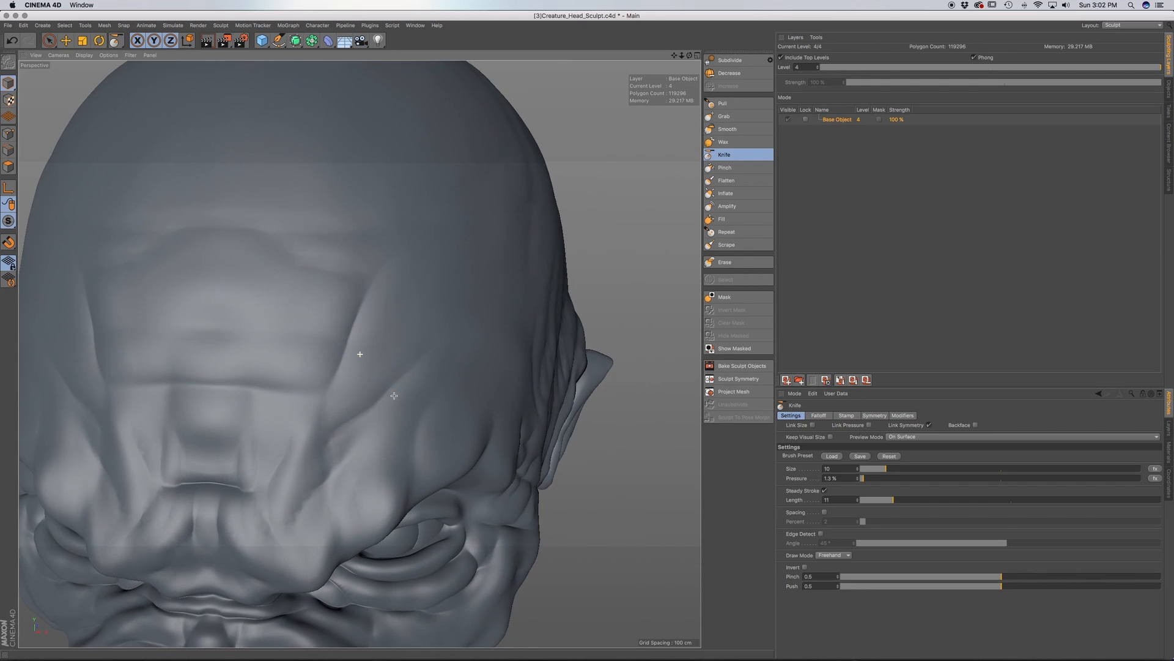
Cut diagonal creases into the side of the forehead above the eye, running up toward the temple
alt+drag(385, 419, 338, 404)
drag(401, 423, 508, 378)
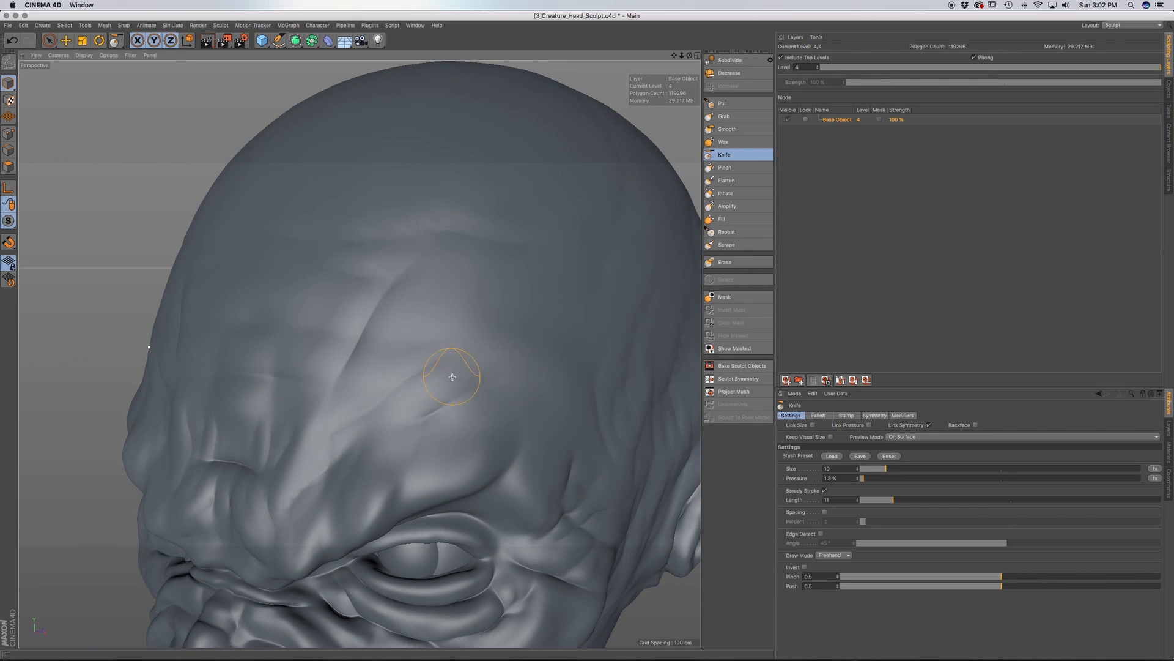
alt+middle_drag(442, 377, 382, 395)
alt+drag(429, 416, 404, 395)
alt+middle_drag(439, 436, 367, 489)
drag(381, 445, 474, 385)
alt+middle_drag(435, 411, 361, 465)
drag(371, 483, 452, 426)
Extend the knife-cut wrinkles from the temple up onto the upper side of the skull
alt+middle_drag(351, 444, 336, 464)
mouse_move(336, 464)
alt+mouse_down()
mouse_move(348, 498)
mouse_move(411, 346)
alt+mouse_up()
drag(374, 405, 483, 312)
alt+middle_drag(482, 312, 449, 403)
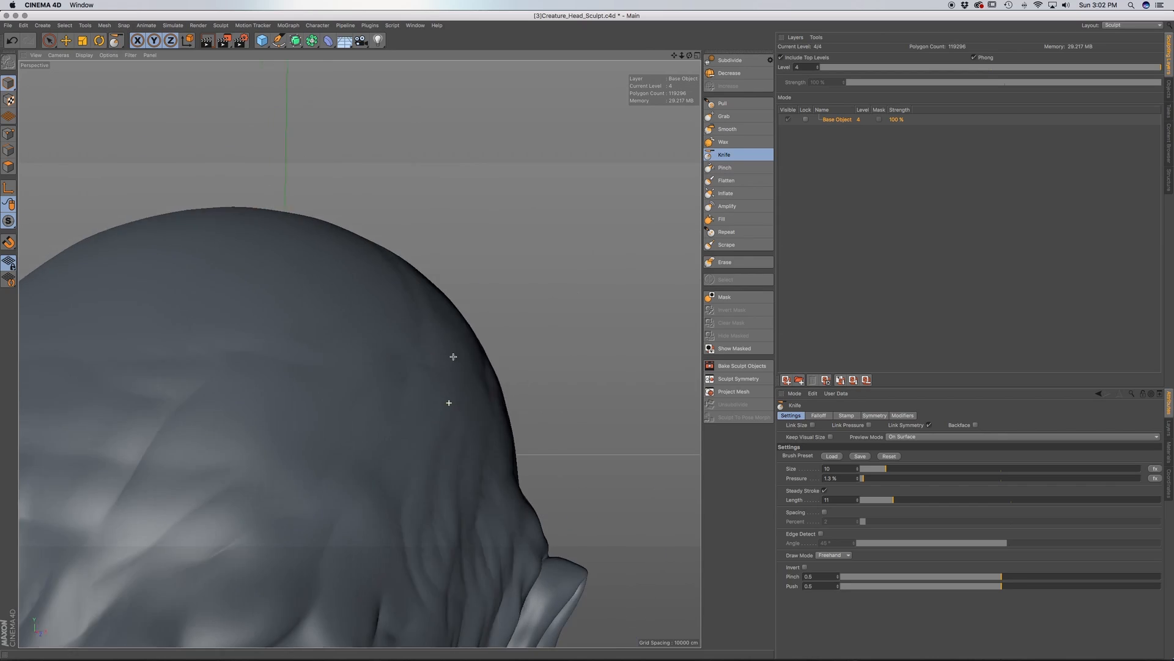
alt+drag(449, 404, 422, 409)
drag(510, 337, 518, 316)
alt+middle_drag(401, 316, 330, 375)
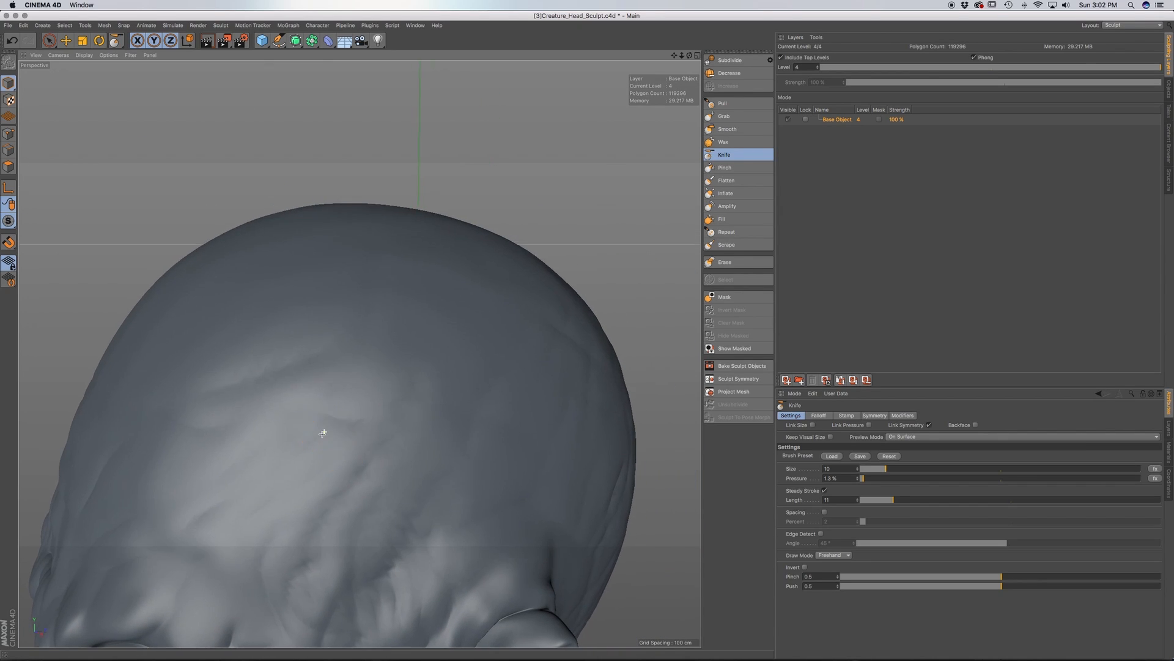
Add fine creases to the side of the skull between the forehead and the area above the ear
alt+drag(323, 430, 324, 417)
drag(425, 347, 428, 344)
drag(437, 454, 503, 351)
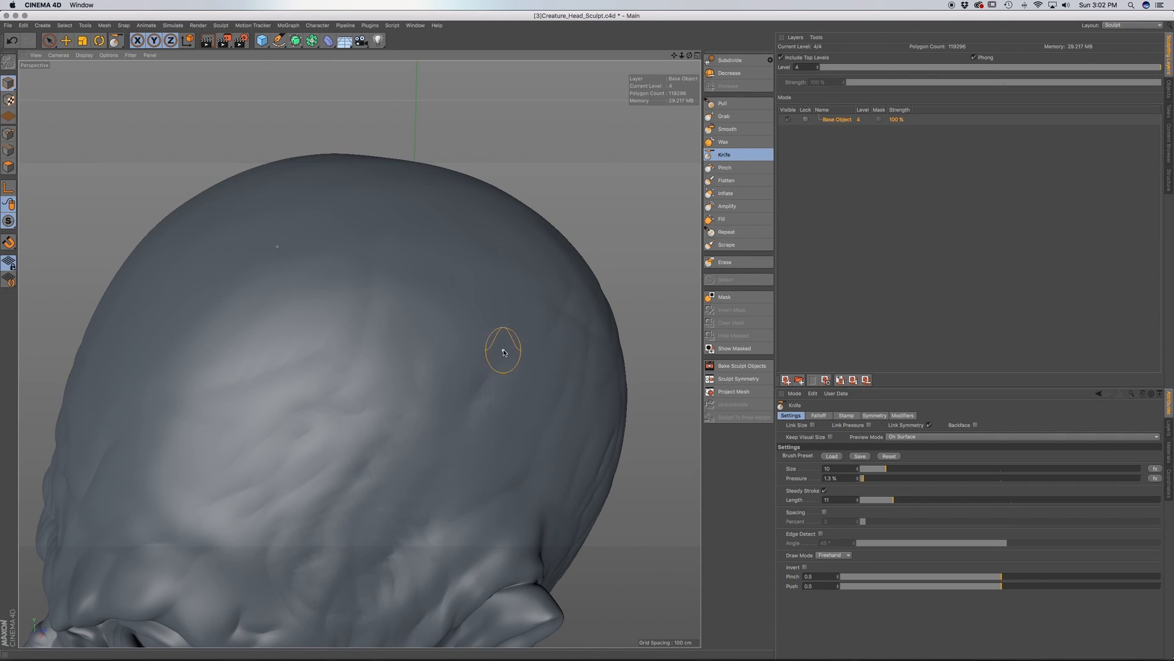
alt+middle_drag(455, 391, 471, 430)
alt+drag(300, 379, 360, 352)
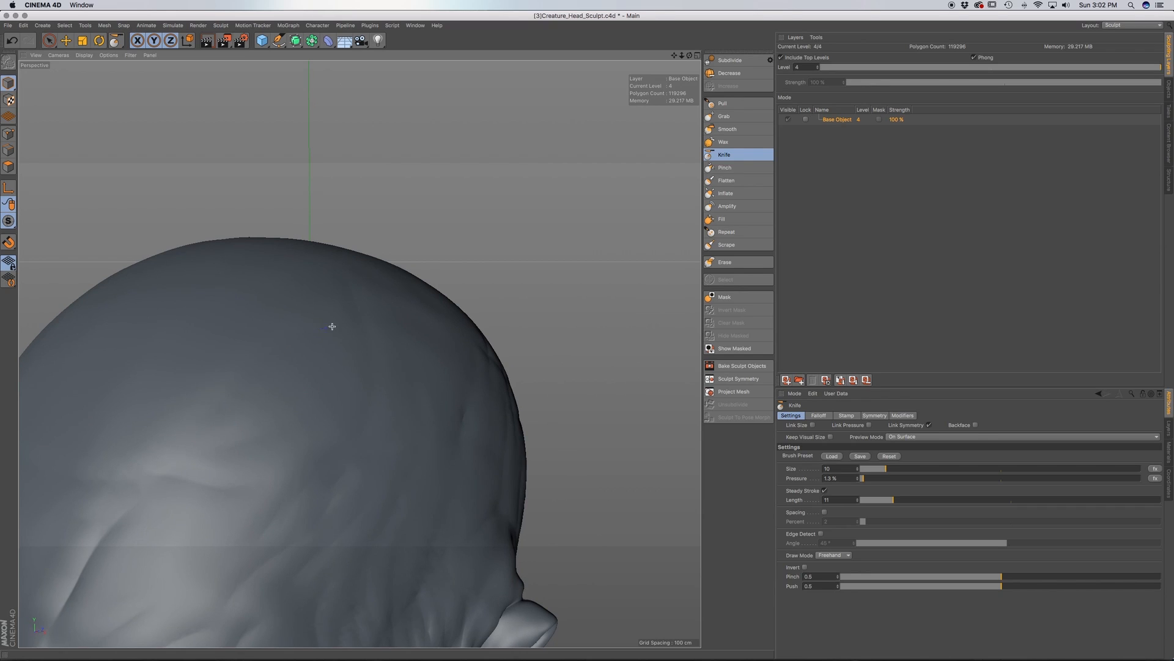
Carve creases over the top of the skull, from above the forehead toward the crown
alt+drag(258, 387, 228, 440)
alt+middle_drag(226, 423, 303, 431)
drag(264, 385, 287, 365)
drag(450, 328, 448, 330)
alt+middle_drag(370, 406, 294, 488)
drag(390, 303, 391, 302)
alt+middle_drag(359, 356, 236, 390)
alt+middle_drag(365, 351, 260, 330)
alt+drag(238, 401, 216, 421)
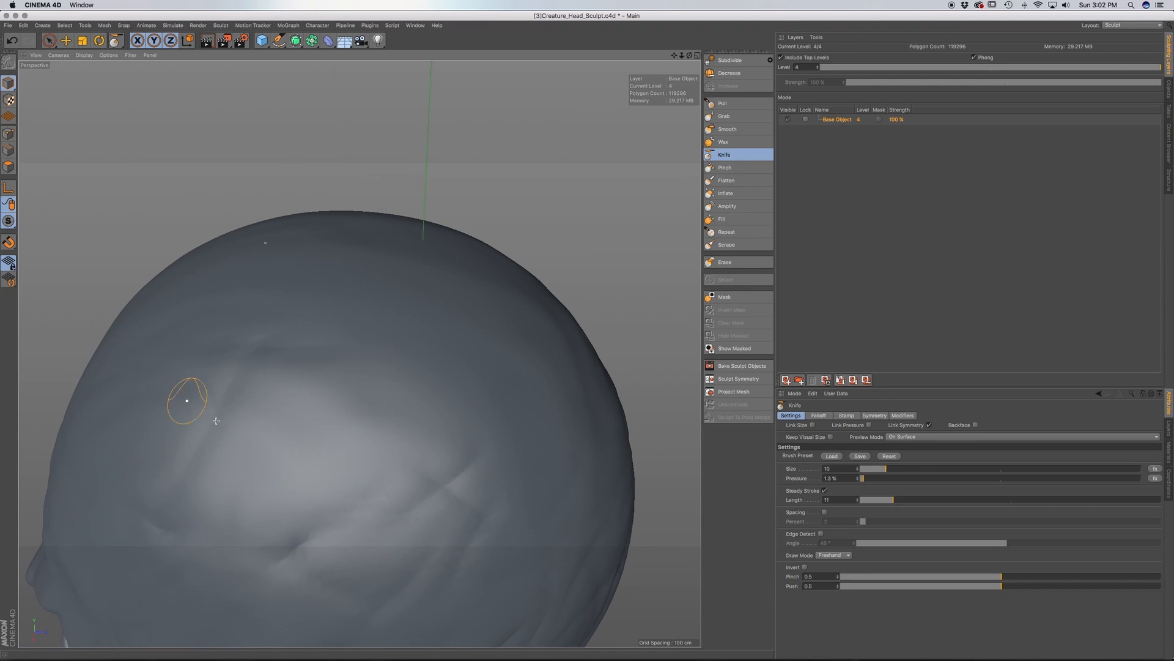
Cut fine wrinkles around the crown and the upper back of the skull with the Knife brush
drag(359, 388, 403, 381)
mouse_move(364, 385)
alt+mouse_down()
mouse_move(359, 351)
mouse_move(272, 412)
mouse_move(336, 409)
alt+mouse_up()
mouse_move(434, 479)
alt+mouse_down()
mouse_move(249, 367)
mouse_move(255, 386)
alt+mouse_up()
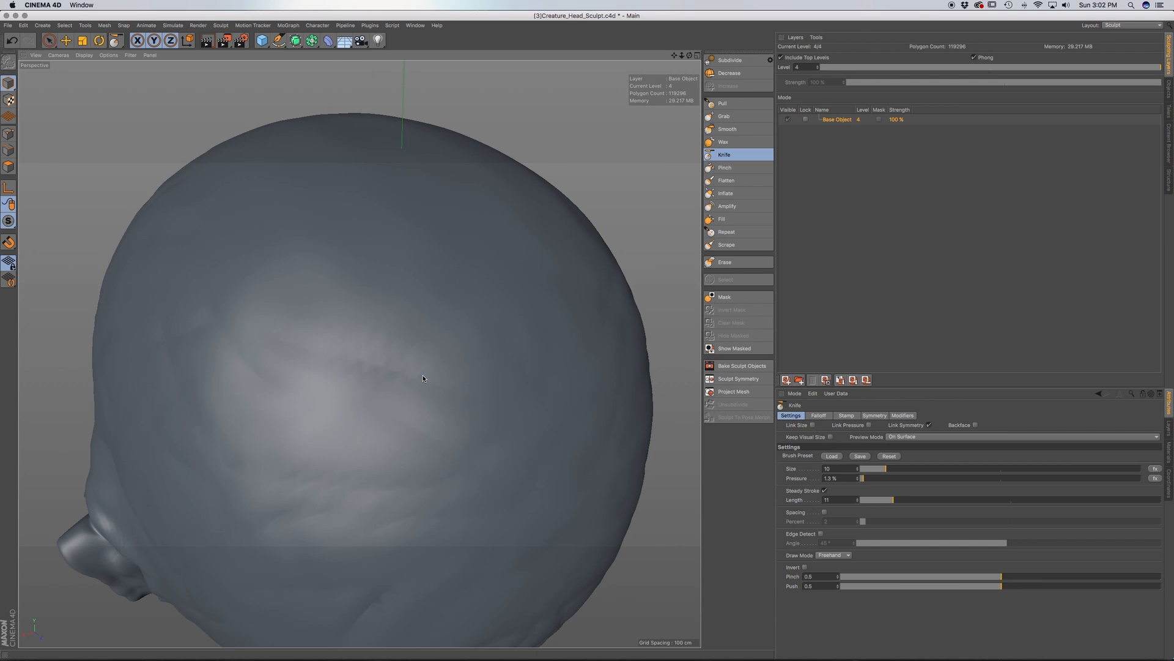
mouse_move(422, 378)
alt+mouse_down()
mouse_move(359, 349)
mouse_move(309, 353)
alt+mouse_up()
alt+drag(335, 418, 266, 360)
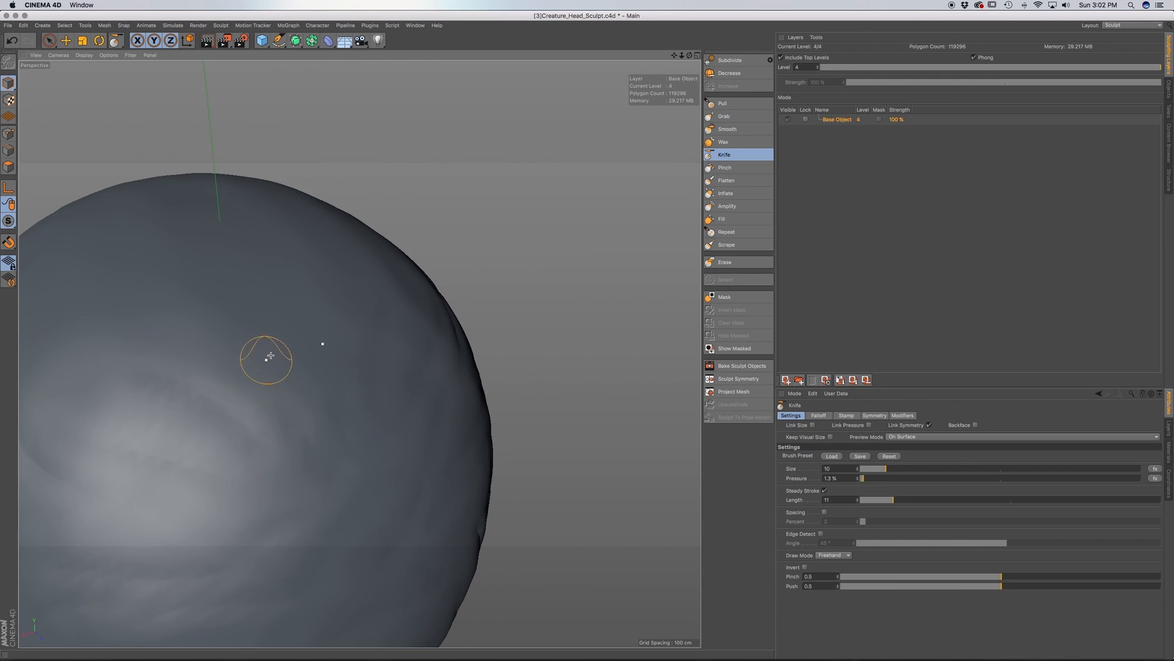
alt+drag(267, 515, 145, 426)
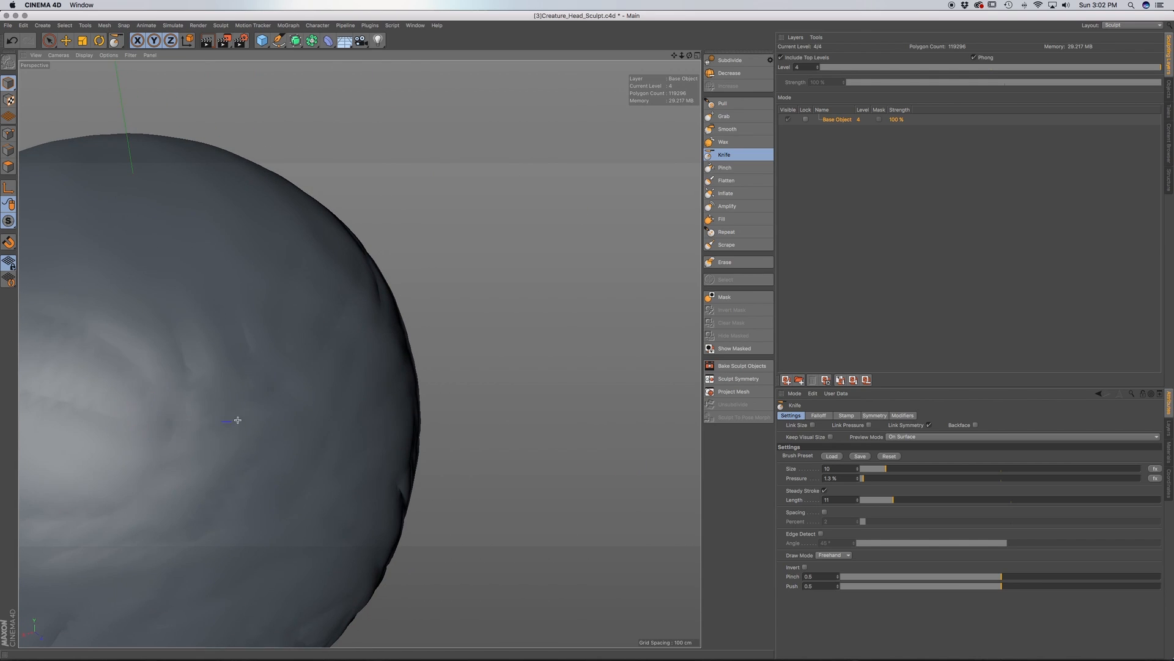
mouse_move(258, 417)
alt+mouse_down()
mouse_move(197, 440)
mouse_move(250, 493)
alt+mouse_up()
Soften the creases on the upper back of the skull with the Smooth brush and return to the Knife brush
click(726, 129)
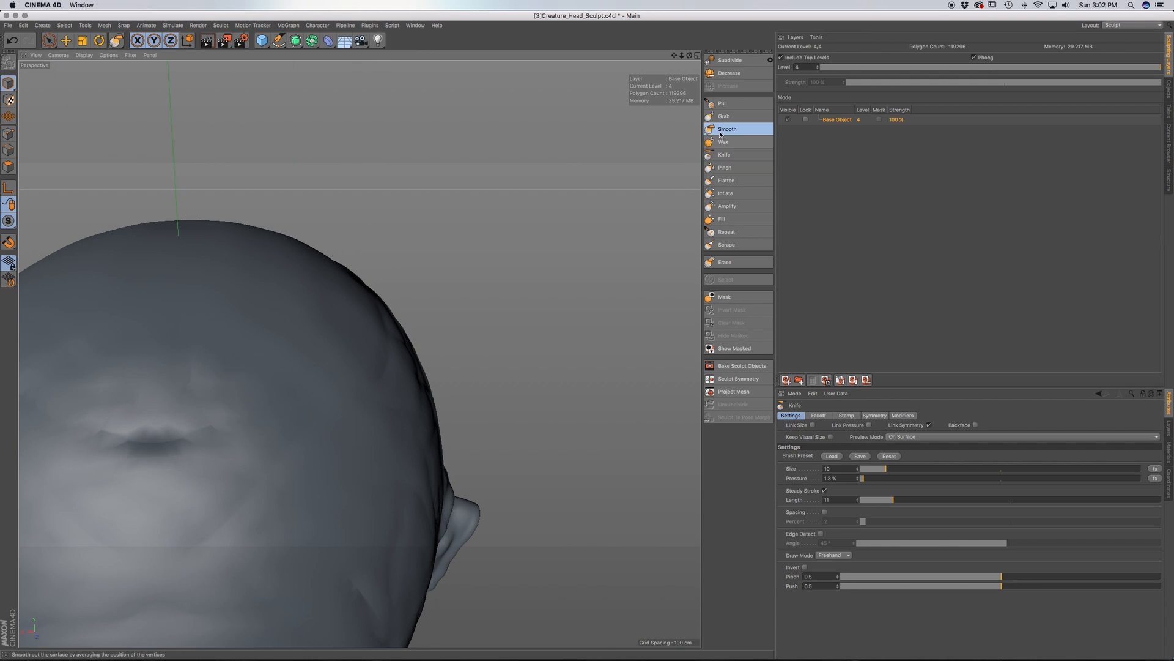
mouse_move(200, 436)
alt+mouse_down()
mouse_move(204, 495)
mouse_move(359, 353)
mouse_move(284, 458)
mouse_move(263, 457)
alt+mouse_up()
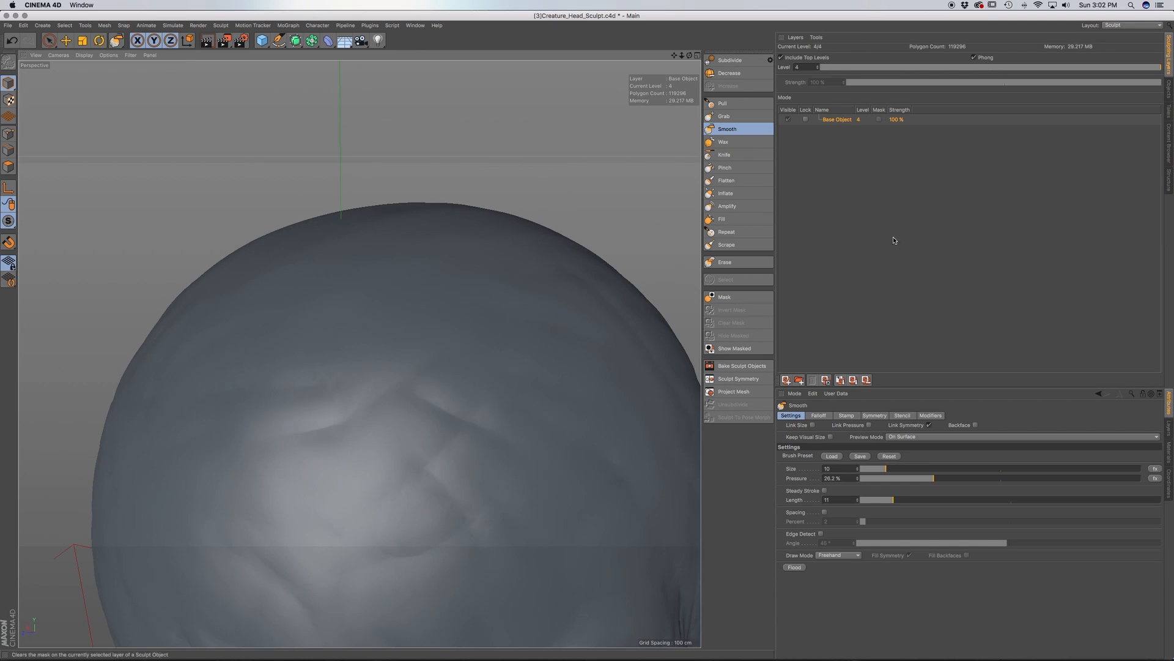
click(731, 154)
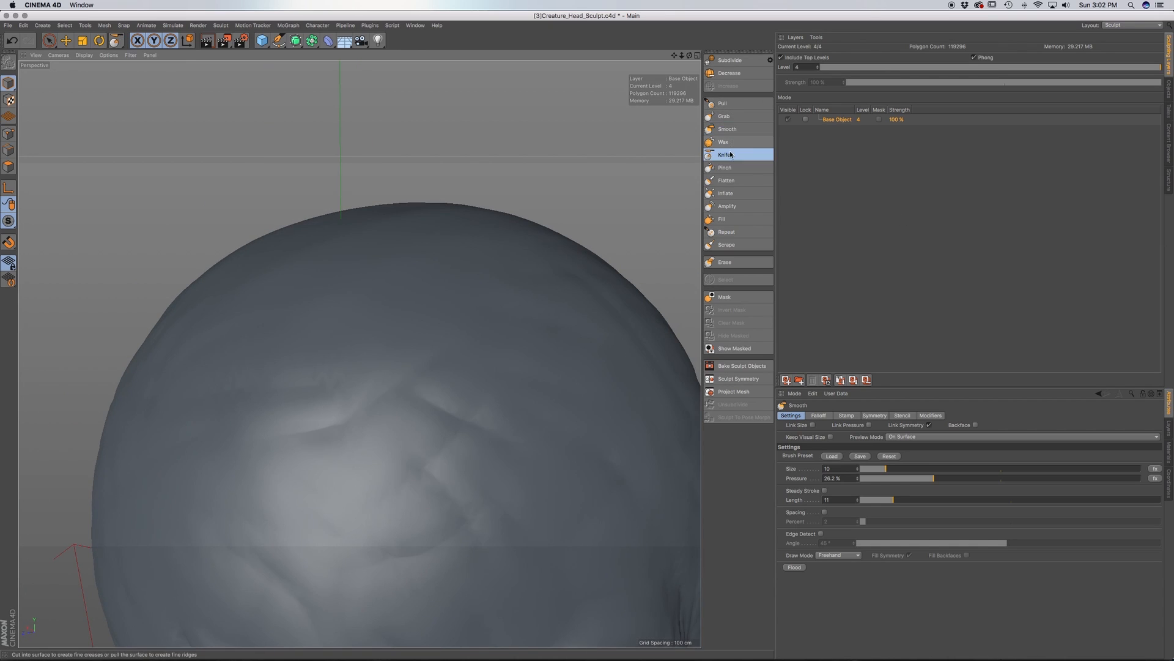
alt+drag(493, 296, 331, 325)
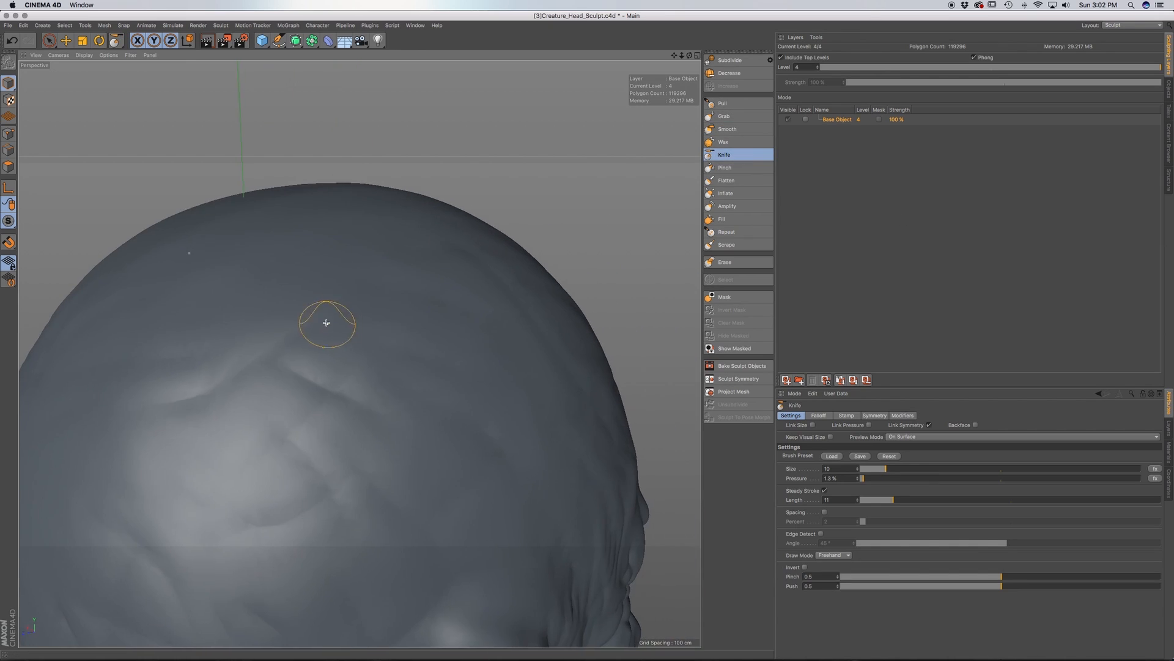
Cut fine creases across the crown and upper side of the skull with the Knife brush
mouse_move(426, 381)
alt+mouse_down()
mouse_move(249, 367)
mouse_move(206, 380)
alt+mouse_up()
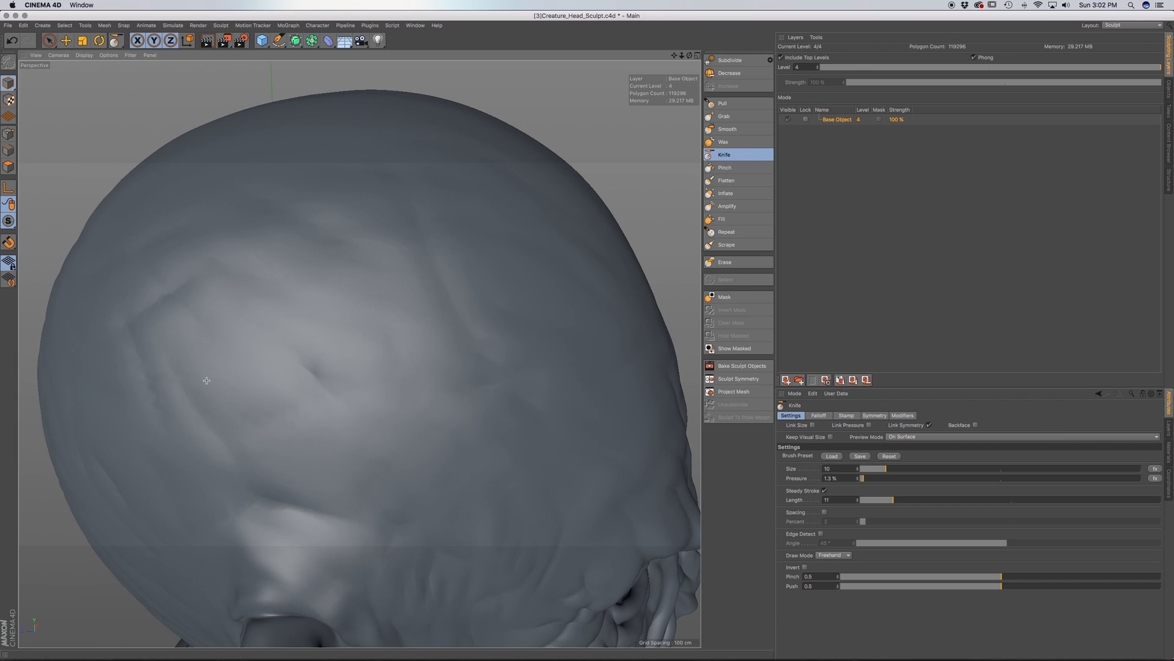
mouse_move(297, 325)
alt+mouse_down()
mouse_move(241, 330)
mouse_move(154, 385)
alt+mouse_up()
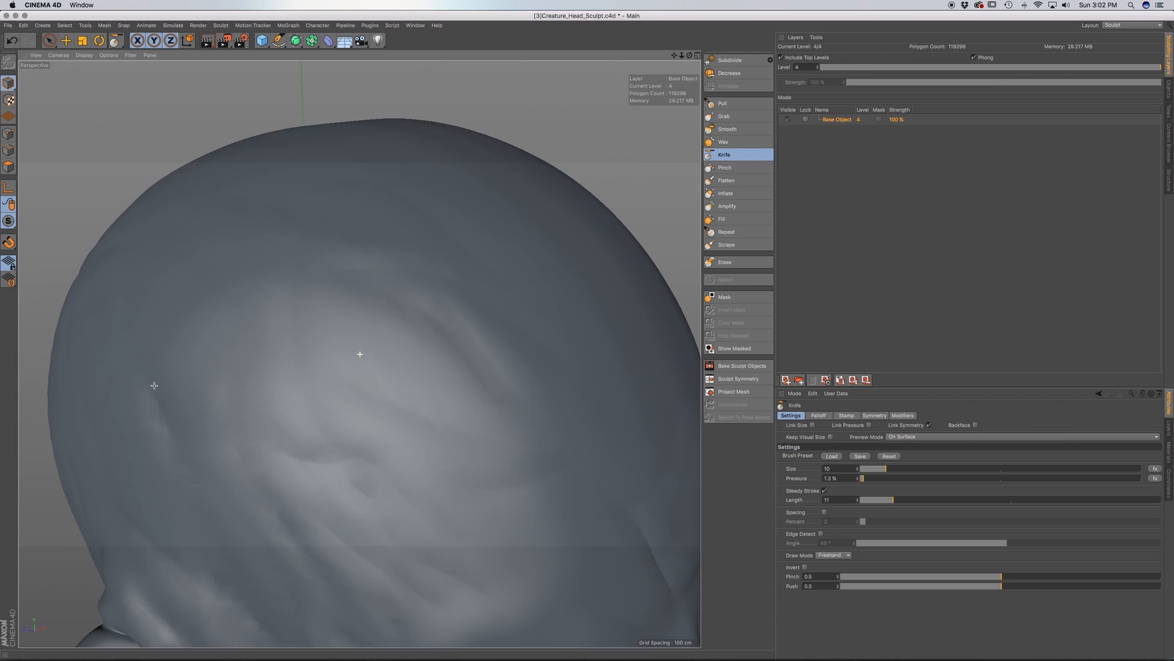
mouse_move(283, 346)
alt+mouse_down()
mouse_move(262, 346)
mouse_move(295, 345)
mouse_move(265, 379)
alt+mouse_up()
alt+drag(360, 354, 173, 317)
drag(314, 322, 337, 328)
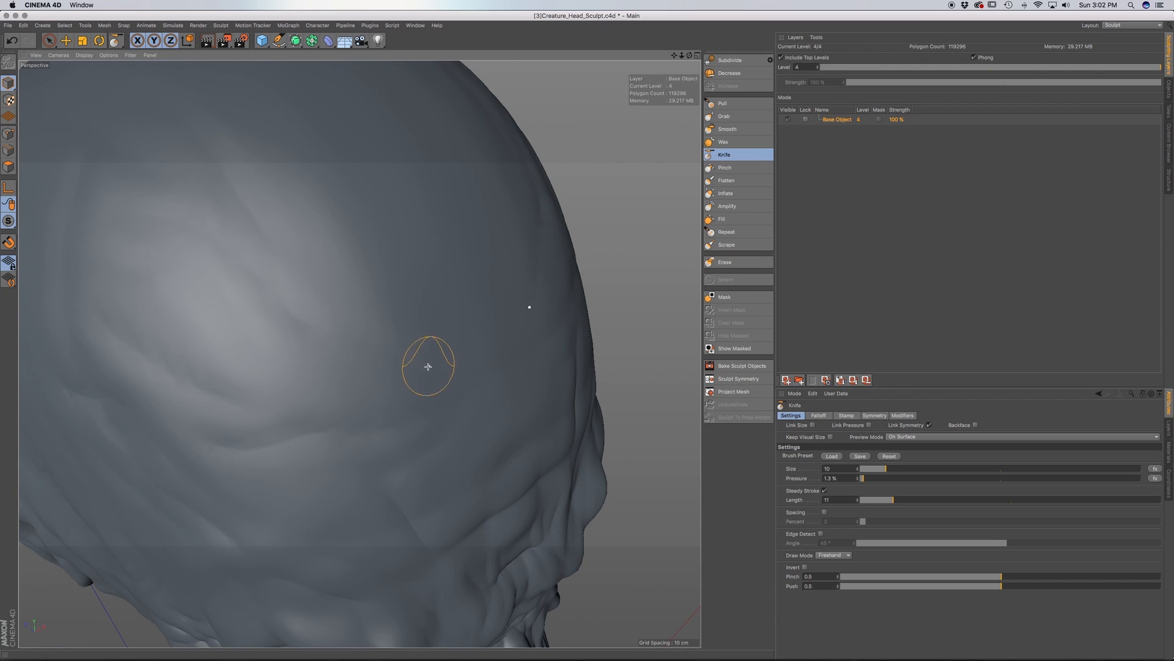
Carve Knife creases over the side of the skull and down toward the forehead
alt+middle_drag(428, 366, 309, 335)
alt+drag(310, 334, 268, 296)
alt+drag(354, 365, 344, 358)
drag(380, 303, 438, 310)
alt+middle_drag(385, 364, 318, 280)
drag(390, 338, 394, 335)
alt+middle_drag(361, 384, 291, 240)
drag(303, 331, 357, 288)
alt+middle_drag(383, 281, 273, 174)
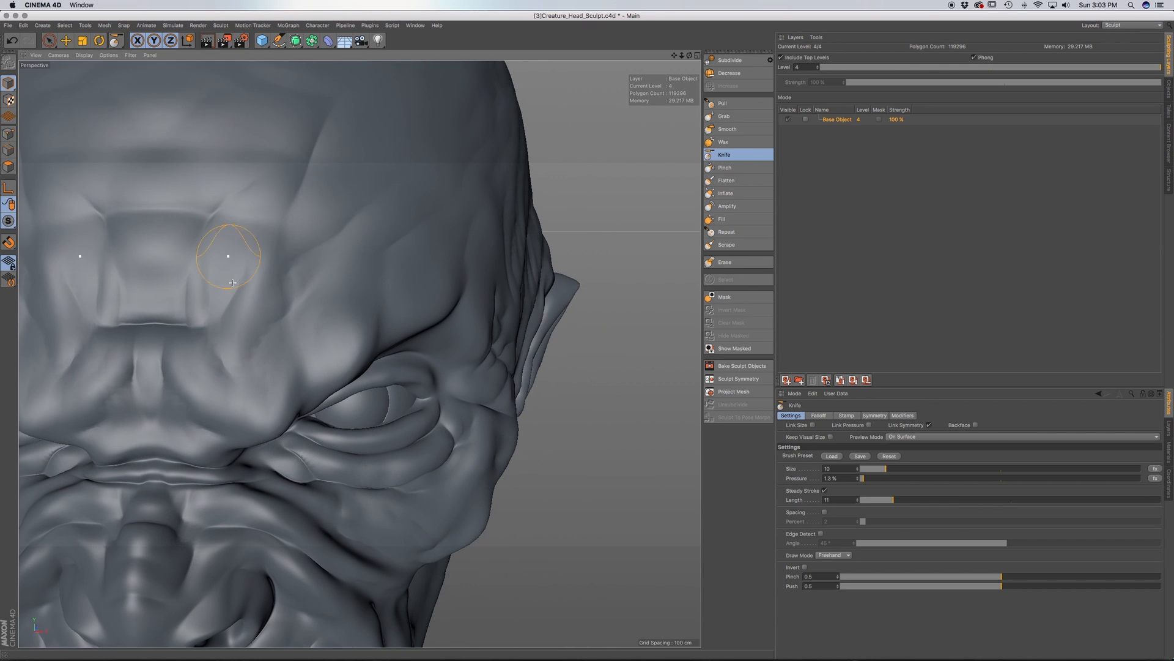
Cut fine Knife creases into the lower forehead above the inner brow
drag(255, 255, 260, 250)
alt+middle_drag(378, 364, 306, 307)
alt+drag(193, 295, 178, 283)
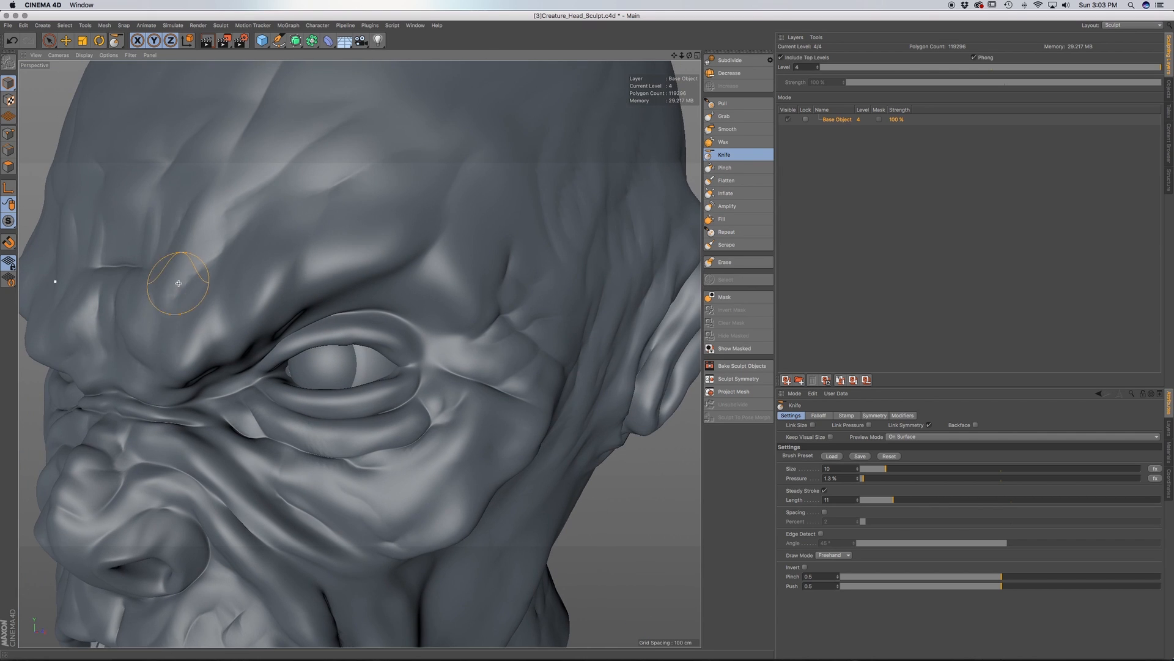
drag(218, 242, 240, 221)
alt+middle_drag(217, 265, 229, 227)
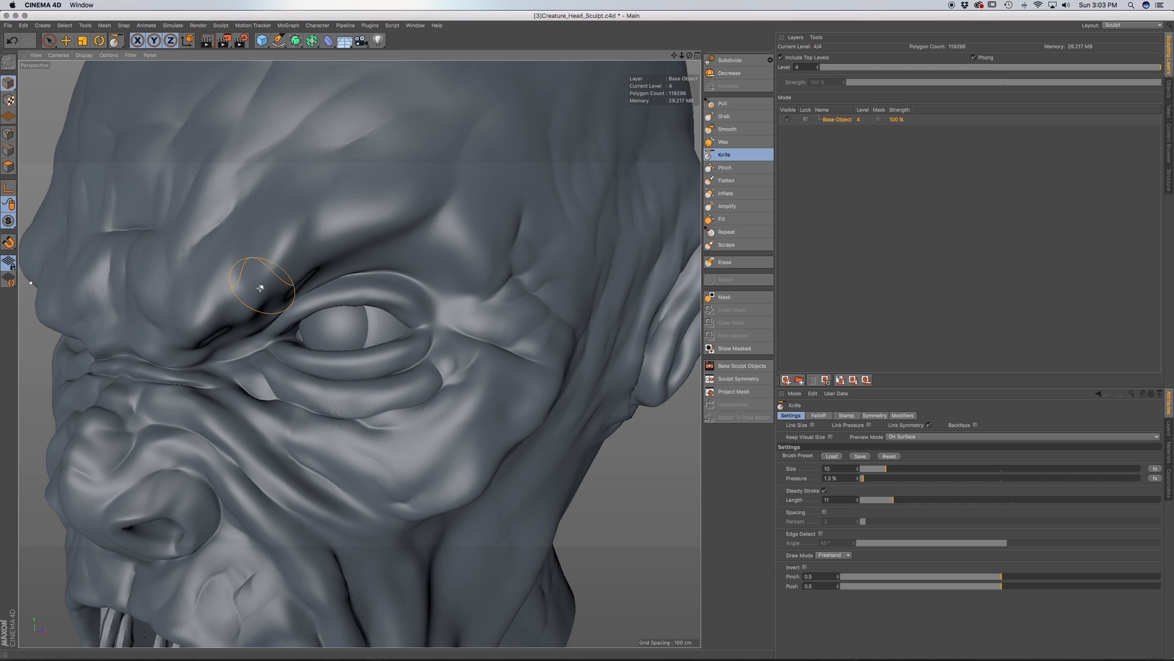
Carve creases along the brow ridge, around the upper eyelid and at the outer end of the brow
alt+middle_drag(263, 289, 219, 242)
alt+drag(219, 242, 291, 215)
mouse_move(291, 215)
alt+middle_down()
mouse_move(365, 226)
mouse_move(248, 244)
alt+middle_up()
mouse_move(264, 249)
alt+mouse_down()
mouse_move(320, 238)
mouse_move(263, 253)
alt+mouse_up()
alt+middle_drag(270, 258, 237, 280)
alt+drag(237, 281, 274, 286)
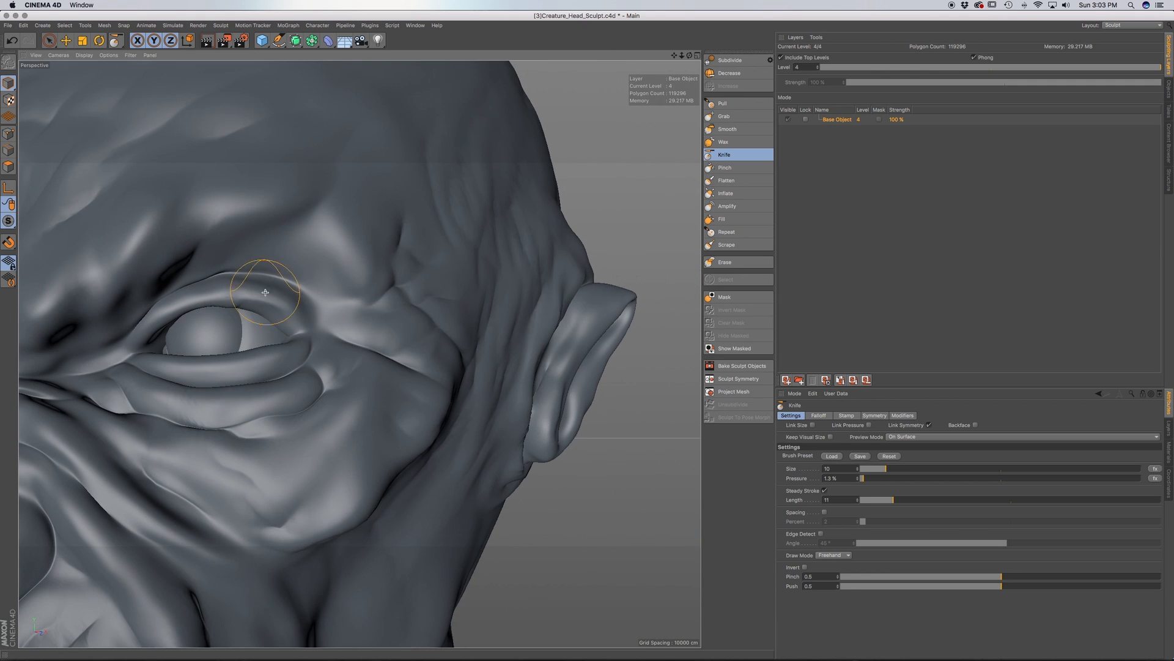
mouse_move(327, 293)
alt+mouse_down()
mouse_move(336, 304)
mouse_move(330, 280)
alt+mouse_up()
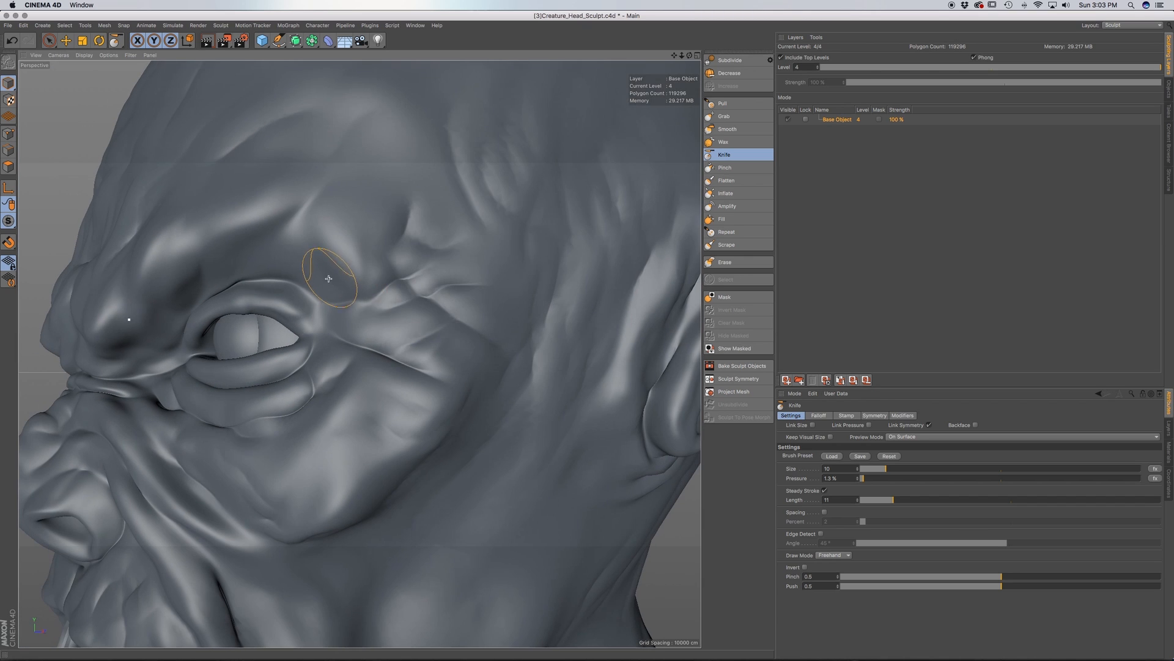
alt+drag(371, 219, 305, 235)
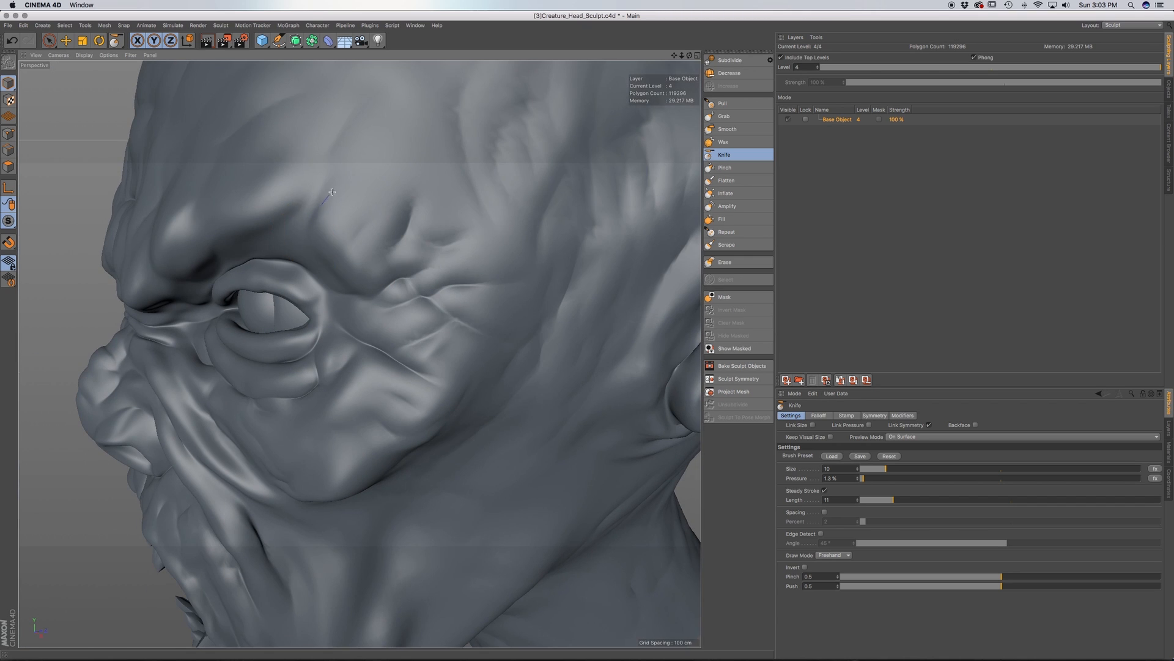
mouse_move(359, 228)
alt+mouse_down()
mouse_move(331, 263)
mouse_move(263, 245)
mouse_move(302, 276)
alt+mouse_up()
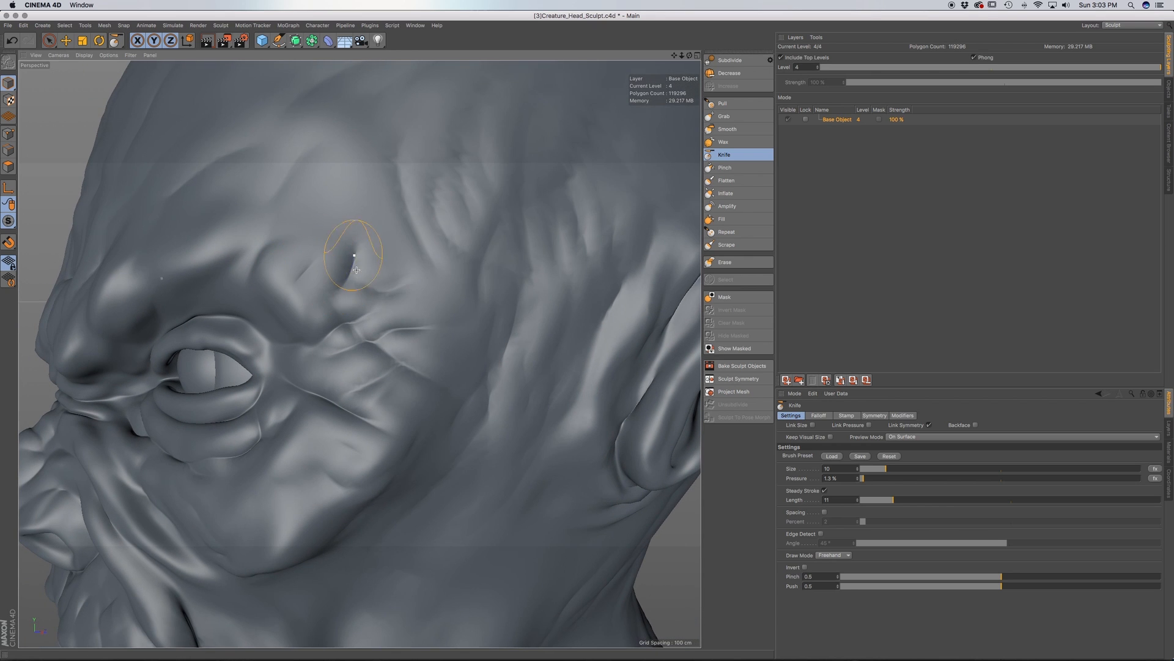
Cut branching wrinkles into the temple and the crow's feet beside the outer eye corner
drag(385, 292, 395, 293)
alt+right_drag(382, 294, 353, 297)
alt+middle_drag(341, 342, 302, 340)
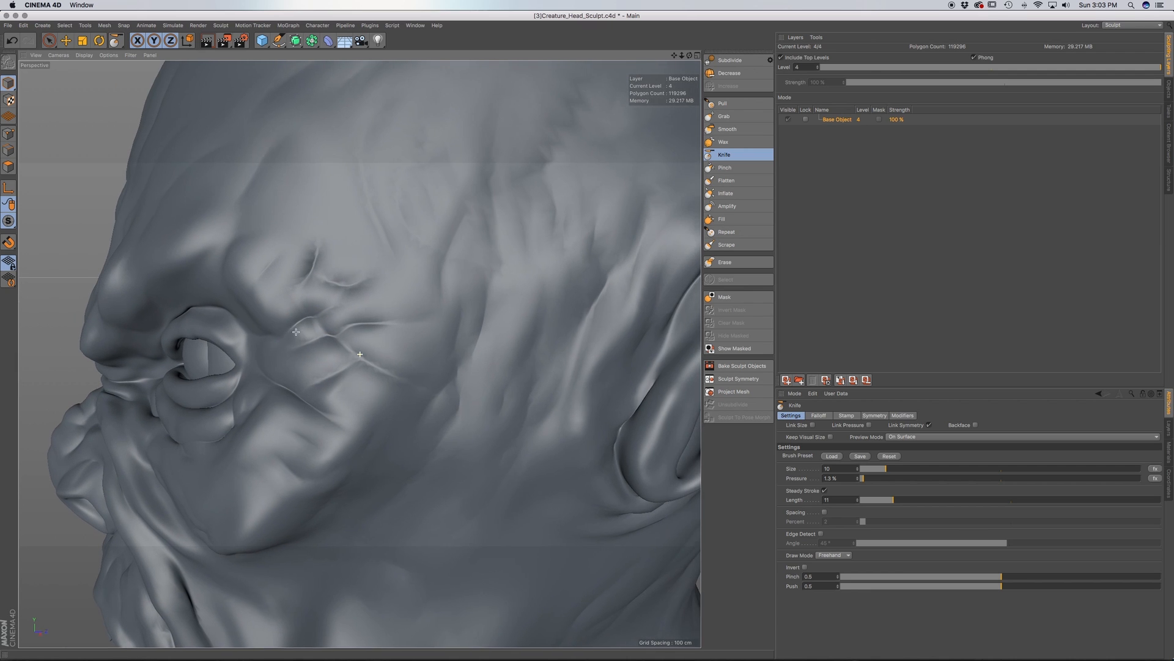
alt+right_drag(279, 363, 306, 362)
mouse_move(307, 363)
alt+mouse_down()
mouse_move(329, 361)
mouse_move(279, 384)
alt+mouse_up()
alt+drag(279, 384, 253, 379)
scroll(231, 425, up, 3)
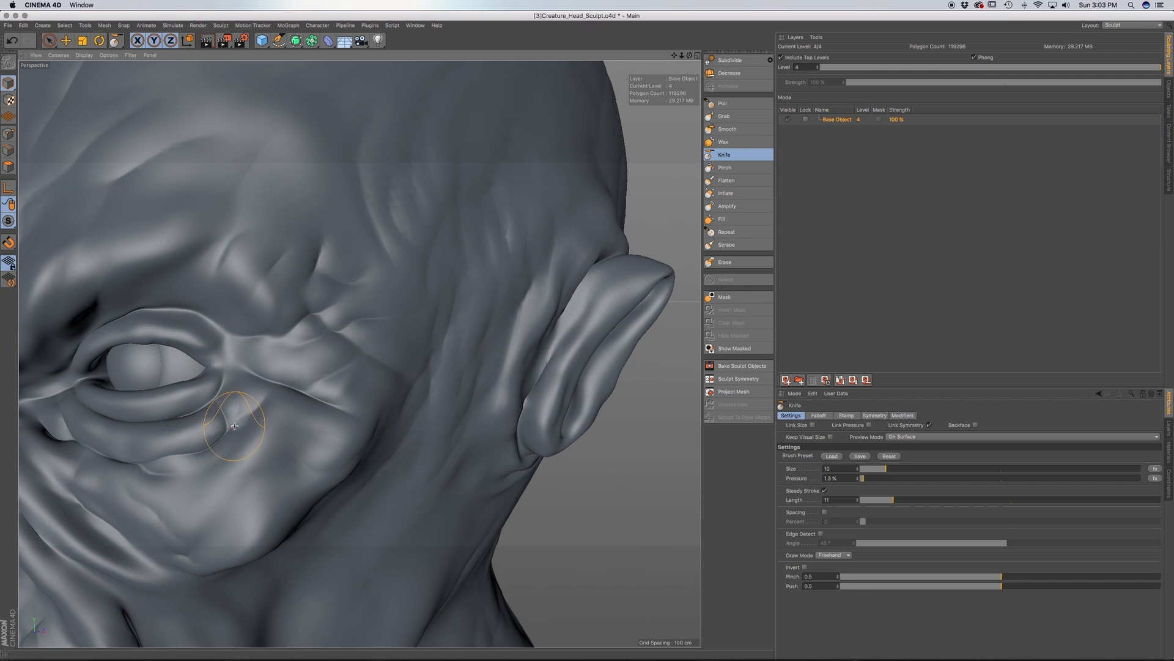
Add fine Knife wrinkles below the eye bags and down the cheek
drag(260, 398, 268, 392)
alt+middle_drag(235, 429, 228, 380)
mouse_move(219, 393)
alt+mouse_down()
mouse_move(236, 374)
mouse_move(209, 411)
alt+mouse_up()
alt+drag(207, 425, 194, 388)
alt+middle_drag(193, 425, 177, 388)
mouse_move(159, 431)
alt+mouse_down()
mouse_move(171, 442)
mouse_move(162, 451)
mouse_move(135, 452)
mouse_move(359, 349)
mouse_move(142, 395)
mouse_move(213, 372)
mouse_move(120, 443)
mouse_move(359, 349)
mouse_move(209, 414)
mouse_move(183, 382)
alt+mouse_up()
mouse_move(180, 335)
alt+mouse_down()
mouse_move(184, 367)
mouse_move(152, 404)
mouse_move(183, 394)
alt+mouse_up()
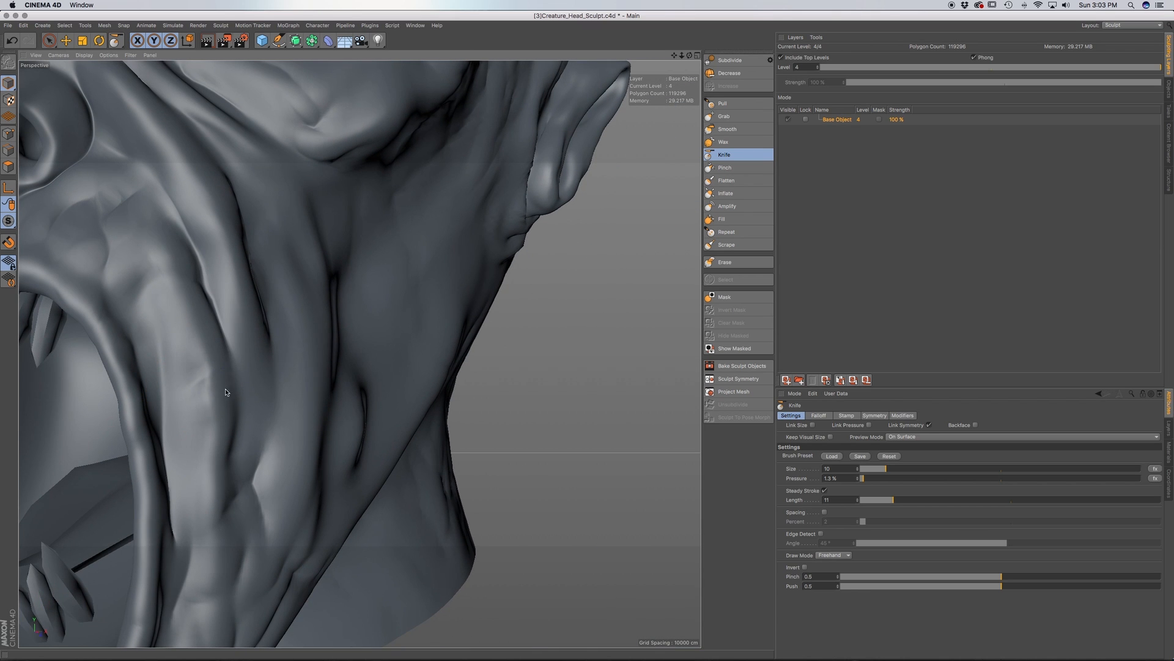
Cut creases into the folds beside the mouth and around the lower lip and chin
mouse_move(237, 417)
alt+mouse_down()
mouse_move(183, 433)
mouse_move(213, 465)
mouse_move(164, 502)
mouse_move(186, 489)
mouse_move(171, 451)
mouse_move(179, 456)
mouse_move(263, 322)
mouse_move(217, 409)
mouse_move(167, 401)
alt+mouse_up()
alt+drag(147, 465, 225, 381)
mouse_move(207, 436)
alt+mouse_down()
mouse_move(194, 437)
mouse_move(192, 403)
mouse_move(192, 450)
mouse_move(181, 393)
mouse_move(144, 428)
mouse_move(128, 392)
mouse_move(115, 425)
alt+mouse_up()
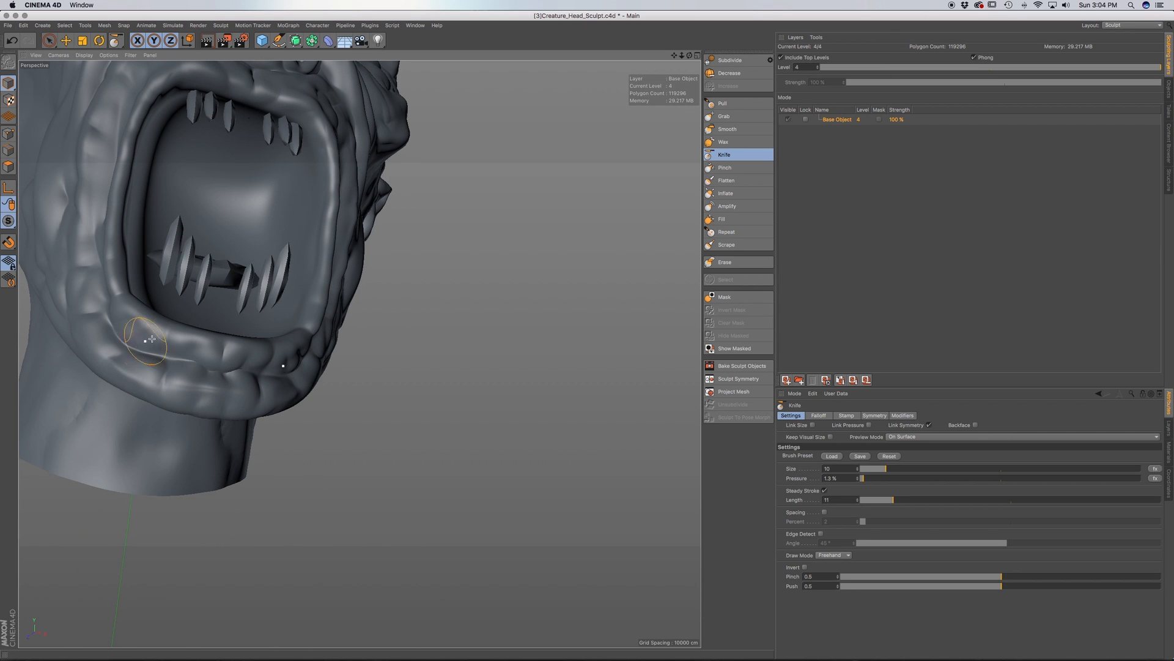
mouse_move(150, 350)
alt+mouse_down()
mouse_move(178, 443)
mouse_move(169, 427)
alt+mouse_up()
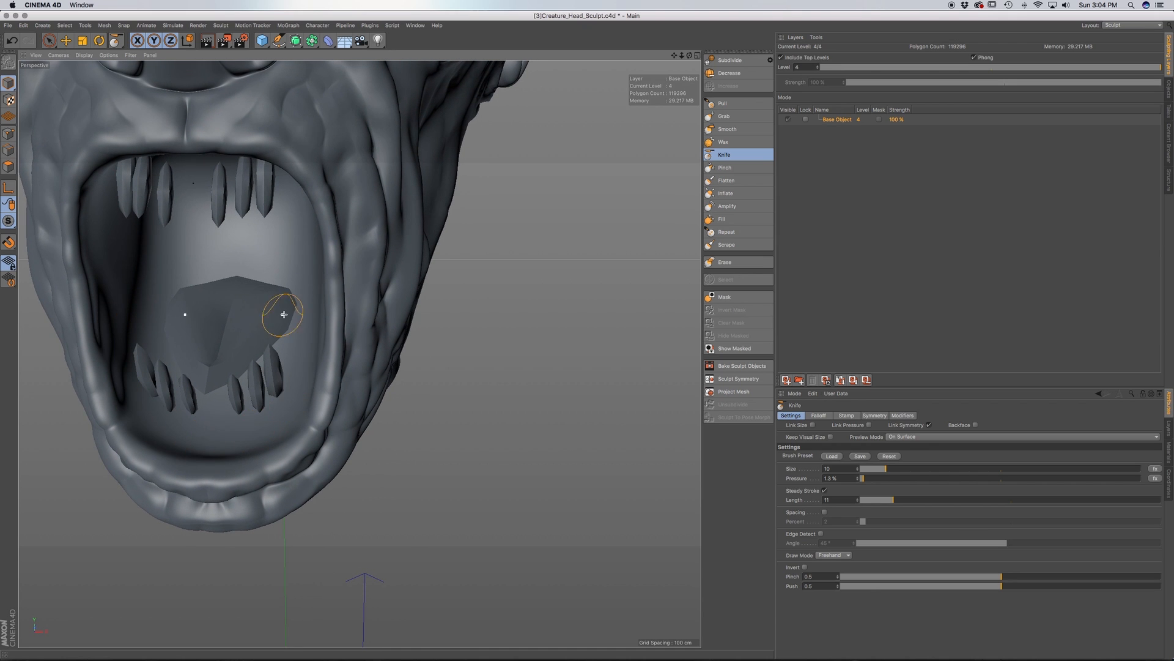
alt+drag(314, 387, 294, 453)
mouse_move(320, 415)
alt+mouse_down()
mouse_move(340, 394)
mouse_move(331, 405)
alt+mouse_up()
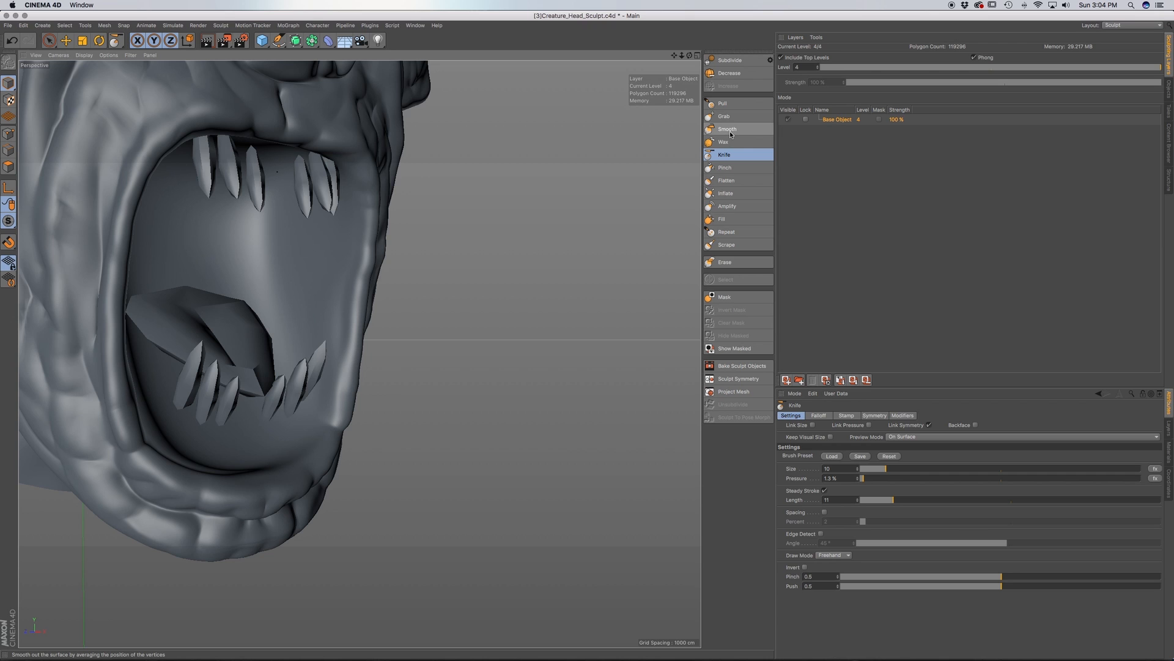
alt+drag(333, 315, 272, 336)
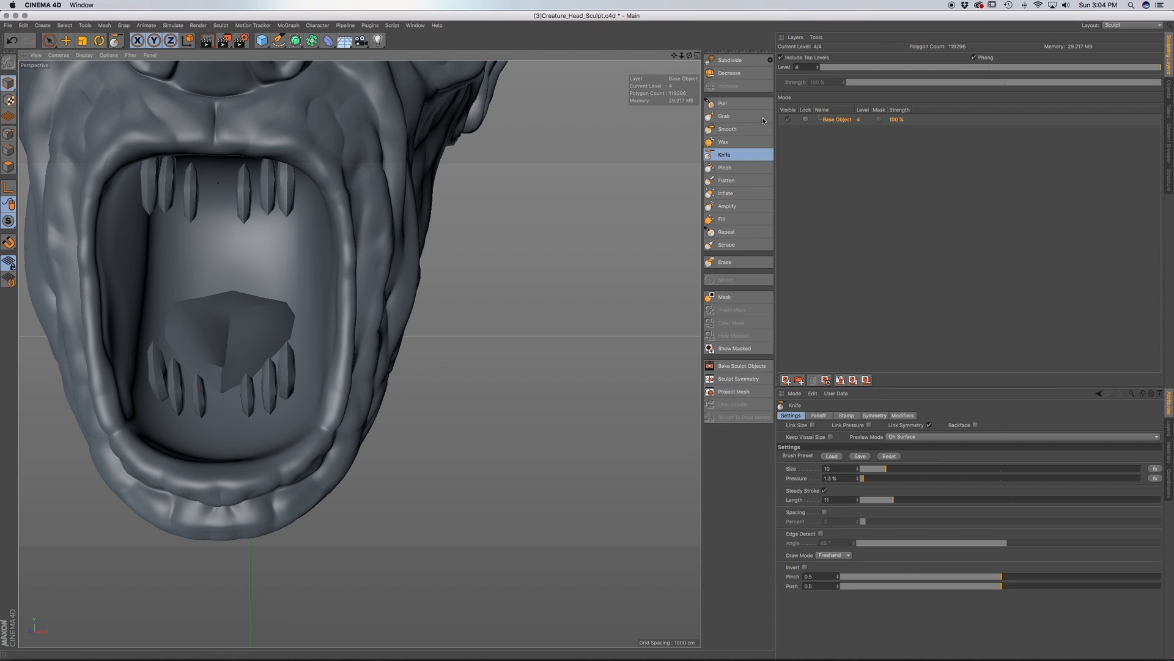
Switch to the Wax brush and build up the inner lower jaw and the back wall of the mouth
click(728, 142)
mouse_move(297, 369)
alt+mouse_down()
mouse_move(199, 365)
mouse_move(163, 243)
alt+mouse_up()
mouse_move(186, 387)
mouse_down()
mouse_move(186, 254)
mouse_move(221, 458)
mouse_move(283, 480)
mouse_up()
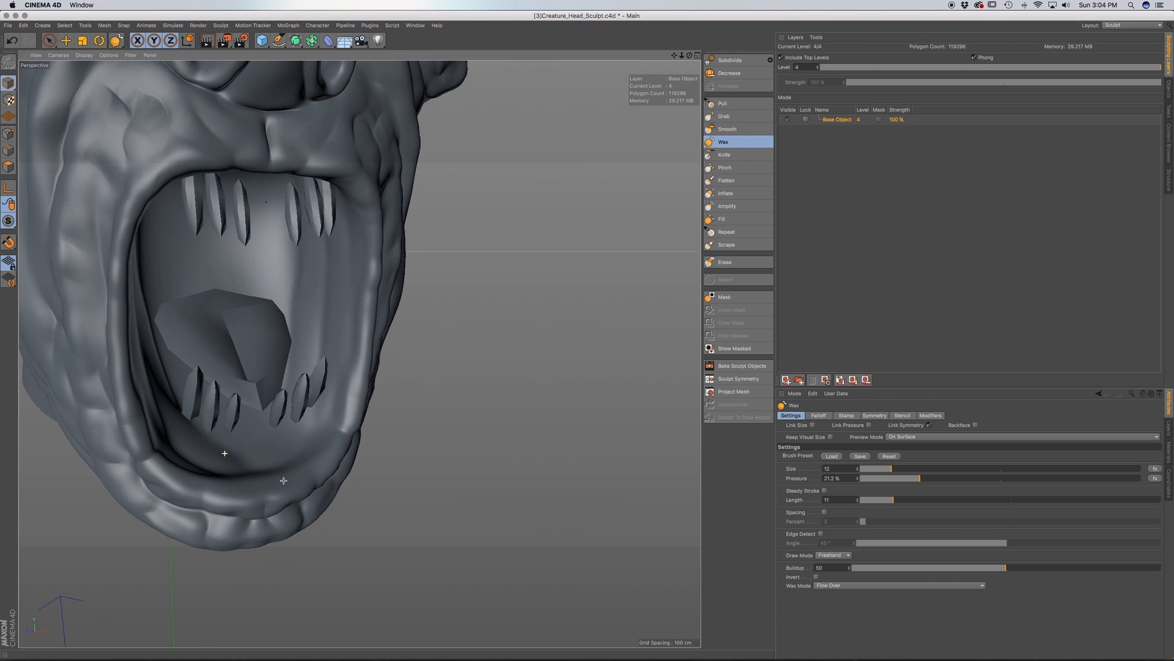
mouse_move(181, 374)
alt+mouse_down()
mouse_move(166, 343)
mouse_move(174, 365)
mouse_move(185, 208)
mouse_move(177, 333)
alt+mouse_up()
mouse_move(228, 244)
mouse_down()
mouse_move(217, 331)
mouse_move(244, 433)
mouse_up()
alt+drag(266, 339, 244, 371)
Add vertical fleshy ridges down the back of the mouth cavity with the Wax brush
drag(300, 252, 277, 428)
alt+drag(277, 428, 296, 398)
mouse_move(279, 238)
mouse_down()
mouse_move(310, 340)
mouse_move(308, 401)
mouse_up()
mouse_move(309, 314)
alt+mouse_down()
mouse_move(315, 328)
mouse_move(290, 286)
alt+mouse_up()
drag(257, 227, 296, 361)
drag(238, 258, 249, 304)
alt+drag(217, 345, 162, 349)
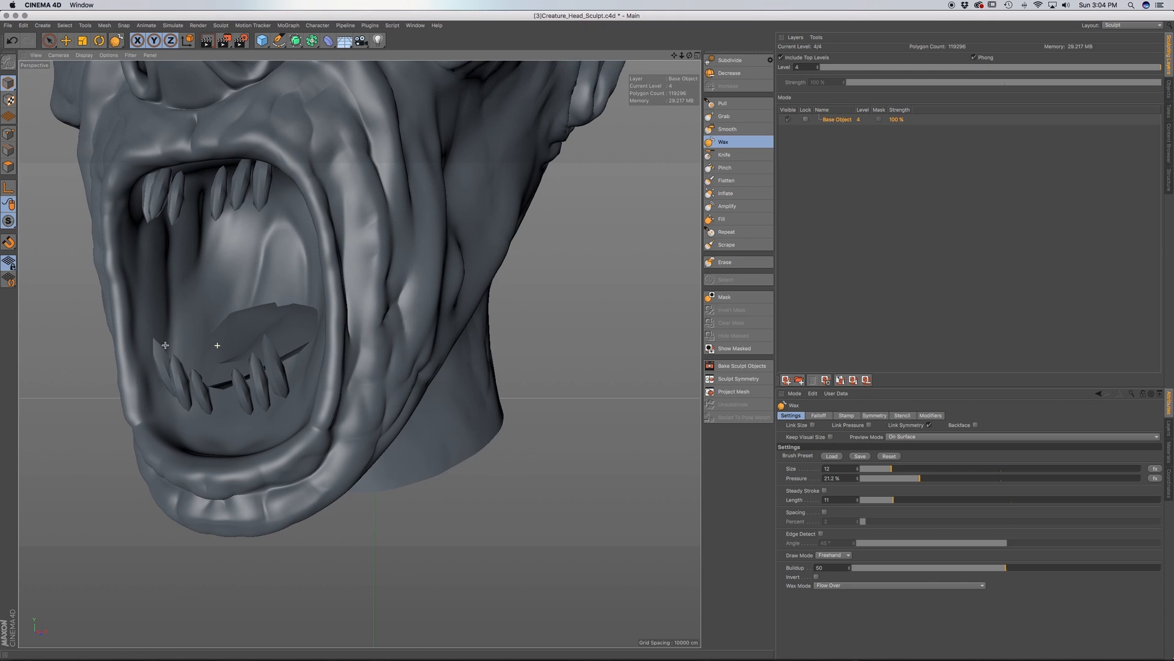
Build up the inner cheek walls inside the mouth with the Wax brush
mouse_move(212, 363)
alt+mouse_down()
mouse_move(215, 391)
mouse_move(255, 380)
mouse_move(247, 407)
mouse_move(194, 413)
alt+mouse_up()
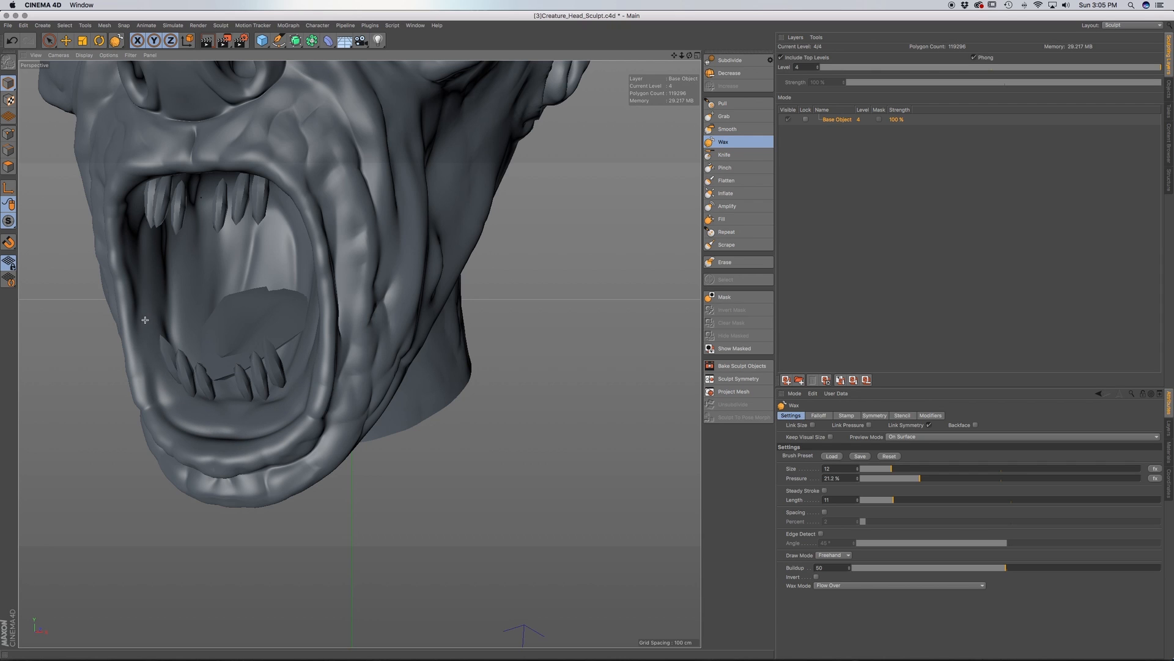
drag(141, 287, 133, 215)
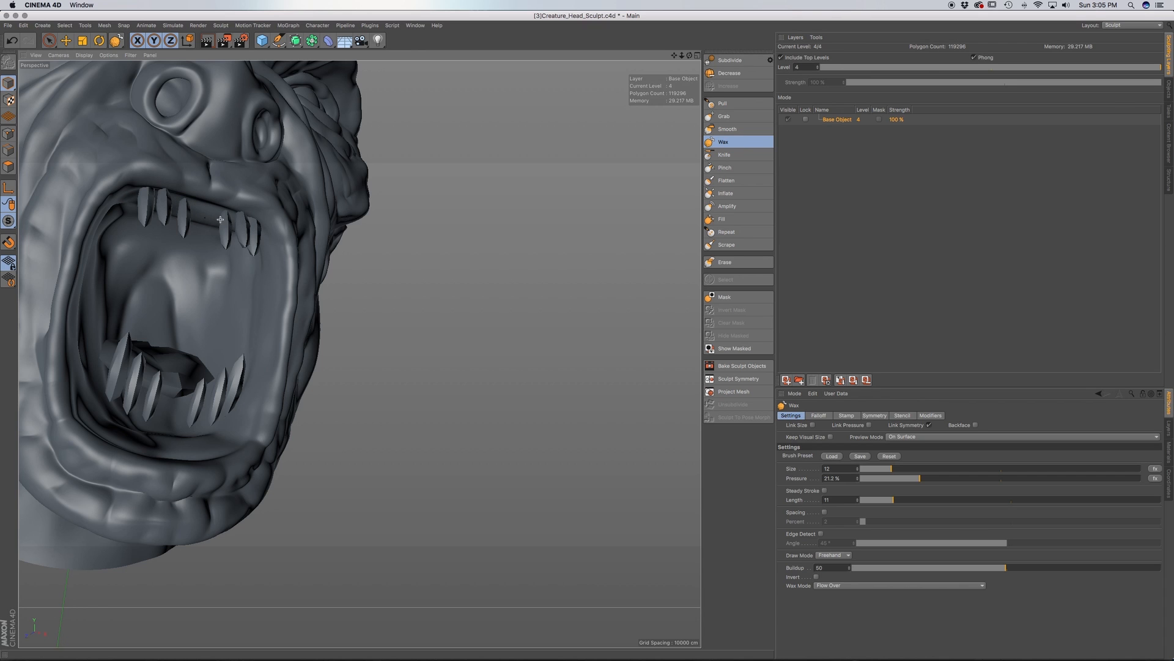
mouse_move(125, 206)
alt+mouse_down()
mouse_move(144, 178)
mouse_move(185, 285)
mouse_move(143, 309)
alt+mouse_up()
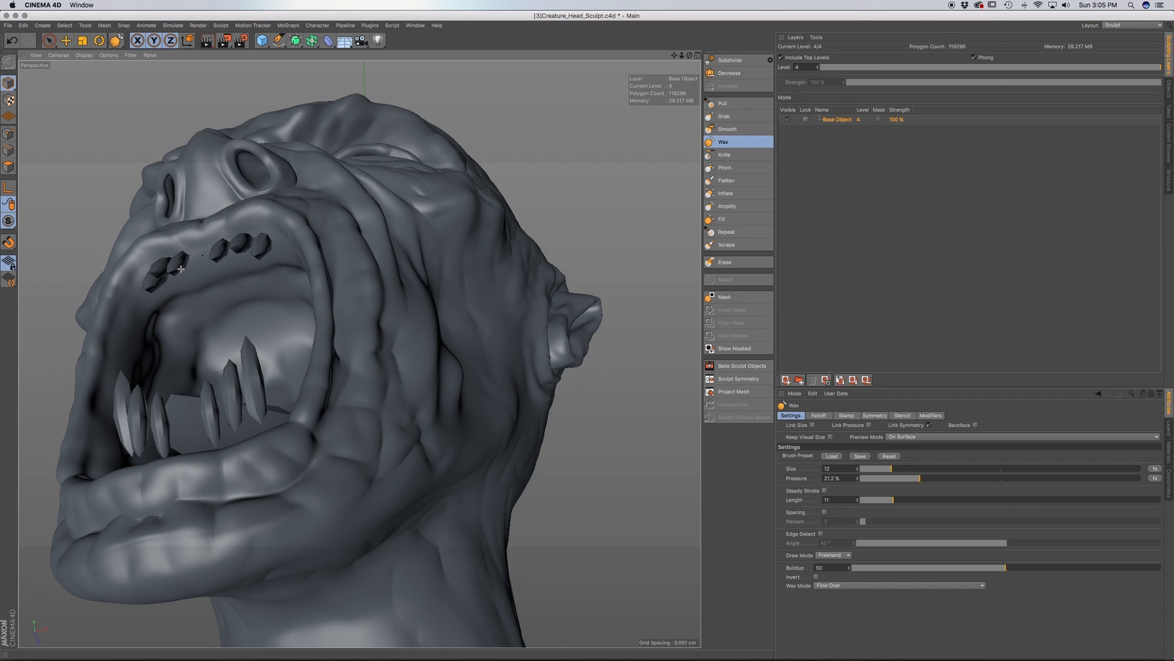
alt+drag(241, 259, 306, 330)
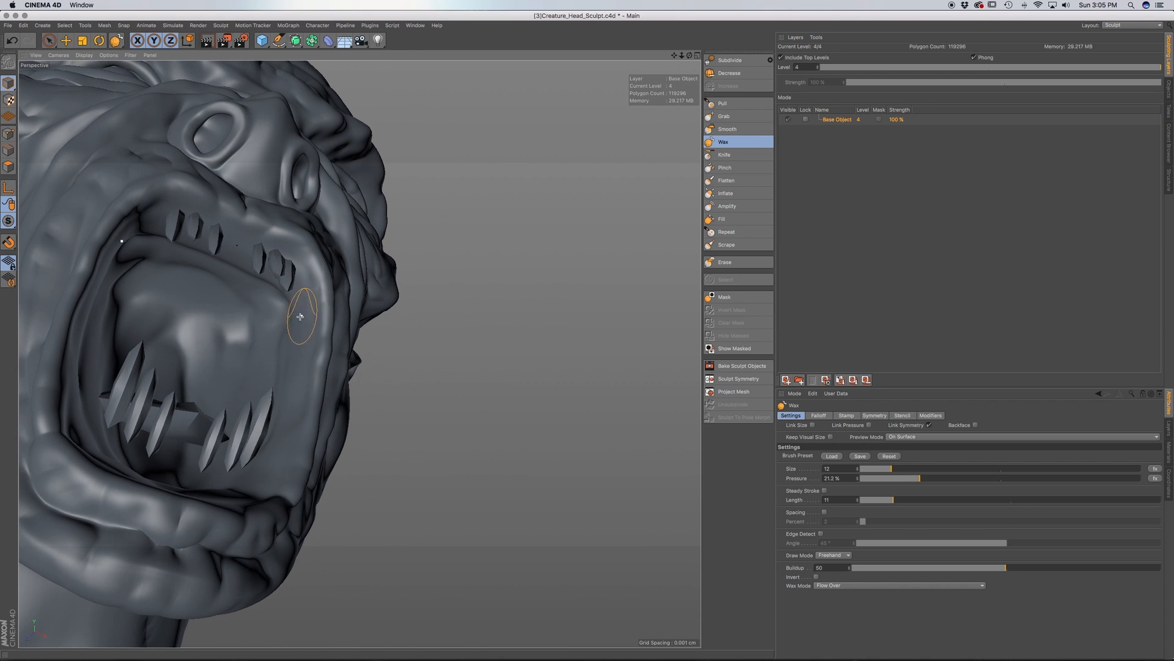
alt+drag(262, 258, 290, 346)
drag(311, 482, 292, 391)
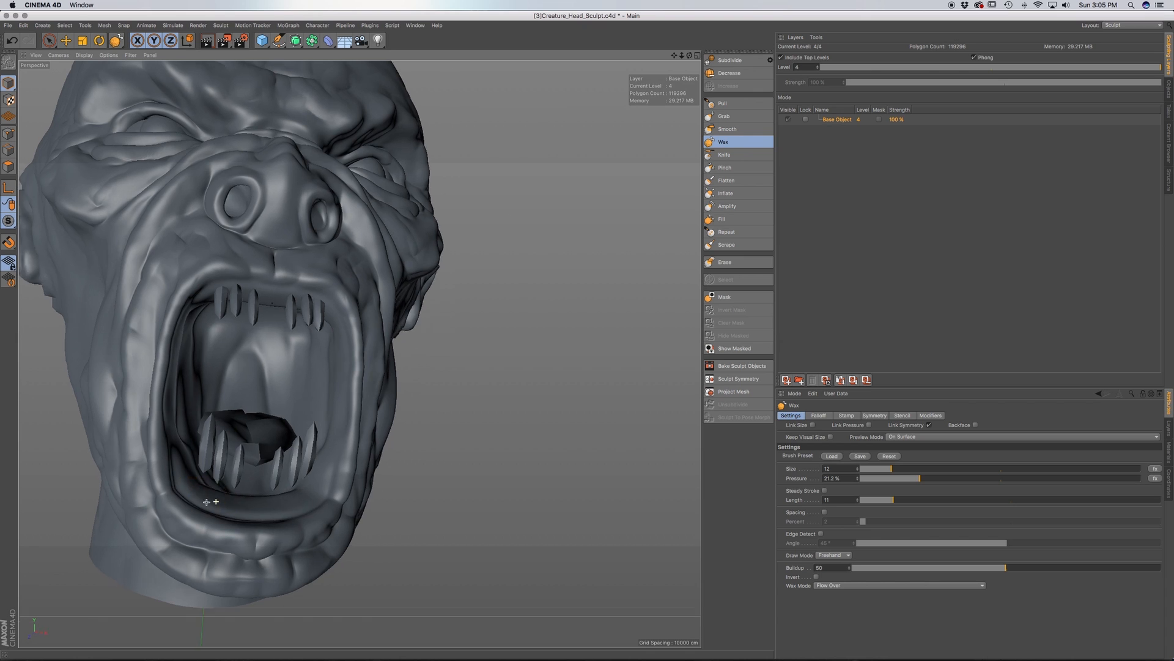
Examine the mouth interior and the whole face from the front, from the side and from a distance
alt+drag(215, 502, 205, 492)
alt+drag(202, 362, 209, 361)
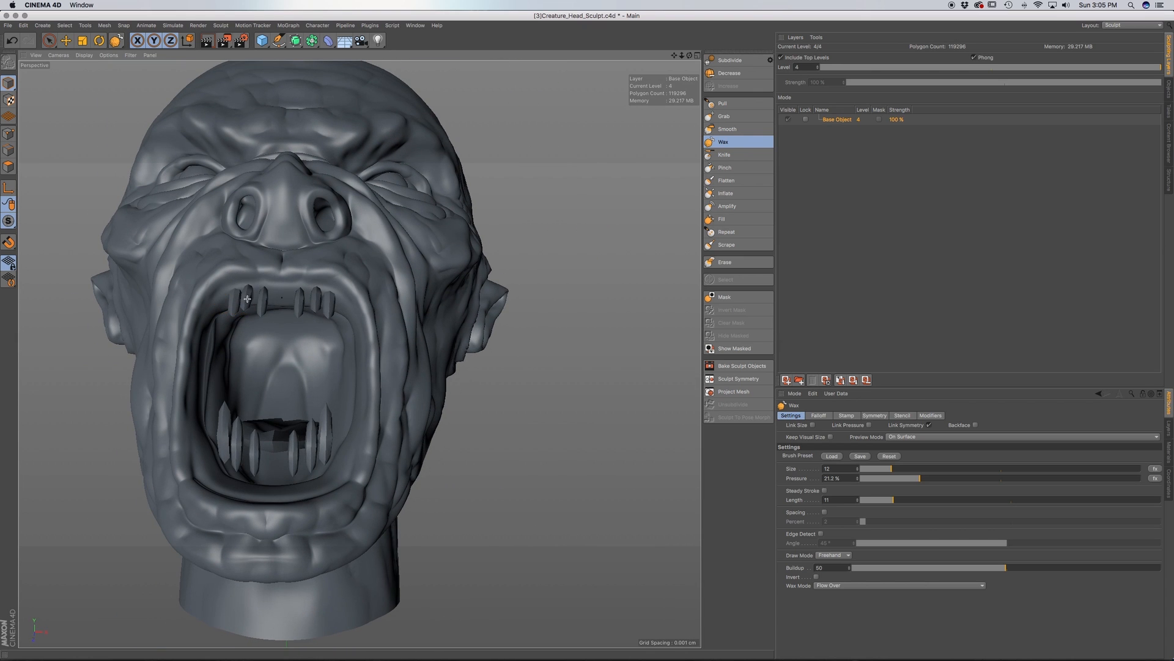
alt+drag(346, 323, 426, 371)
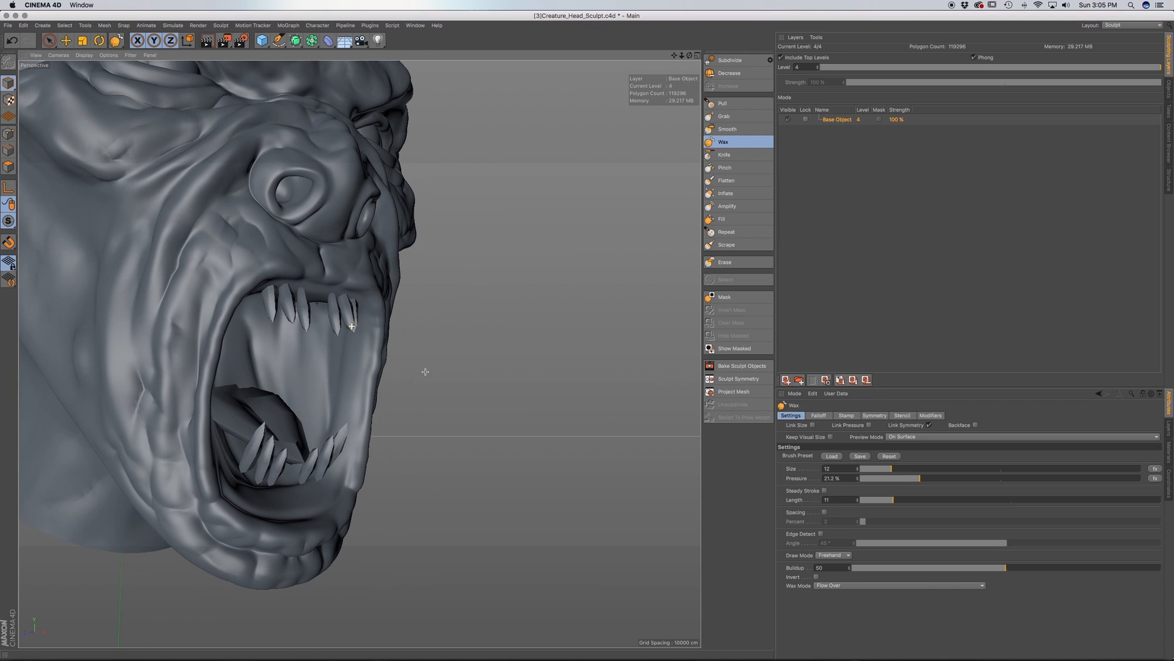
mouse_move(274, 504)
alt+mouse_down()
mouse_move(324, 501)
mouse_move(325, 424)
alt+mouse_up()
mouse_move(343, 362)
alt+mouse_down()
mouse_move(327, 342)
mouse_move(336, 432)
alt+mouse_up()
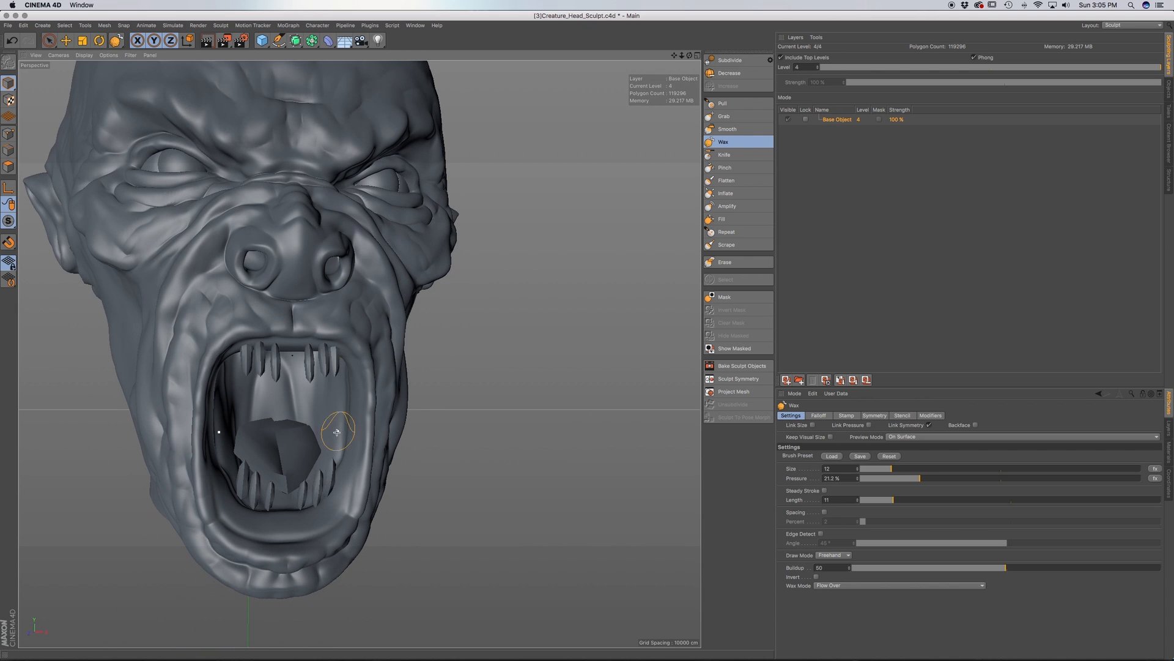
mouse_move(324, 514)
alt+mouse_down()
mouse_move(305, 521)
mouse_move(393, 472)
mouse_move(241, 511)
mouse_move(199, 498)
mouse_move(244, 516)
mouse_move(362, 511)
mouse_move(438, 490)
mouse_move(361, 522)
mouse_move(350, 558)
mouse_move(304, 503)
mouse_move(318, 506)
alt+mouse_up()
scroll(342, 496, down, 5)
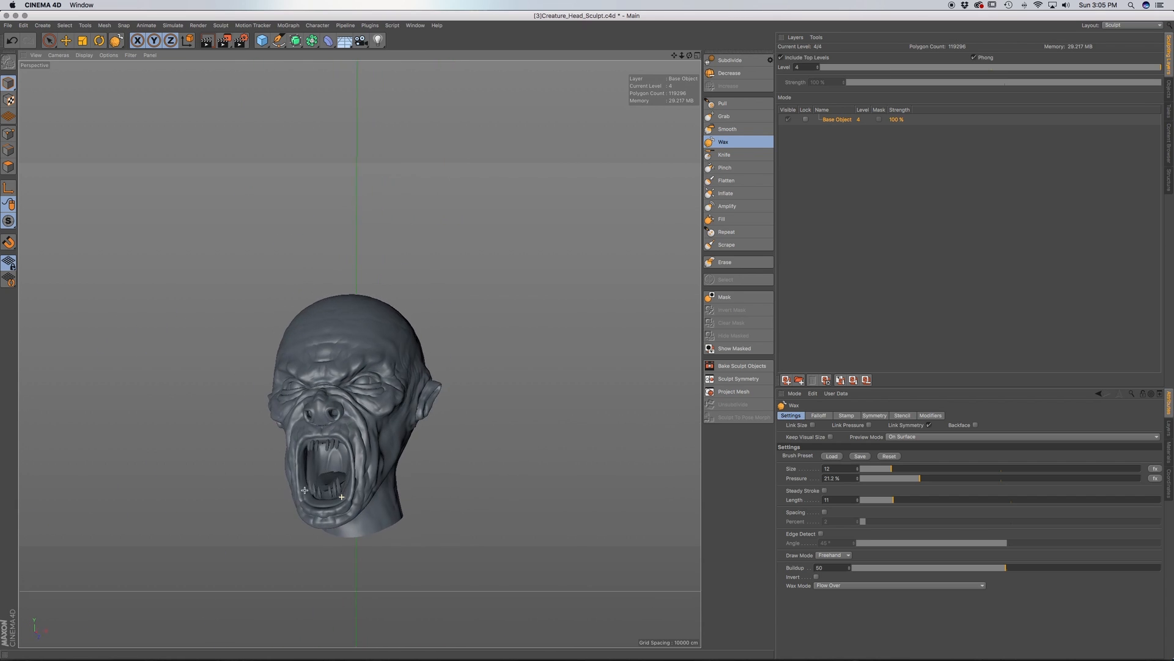
scroll(288, 520, up, 5)
alt+drag(314, 498, 228, 481)
scroll(230, 475, up, 5)
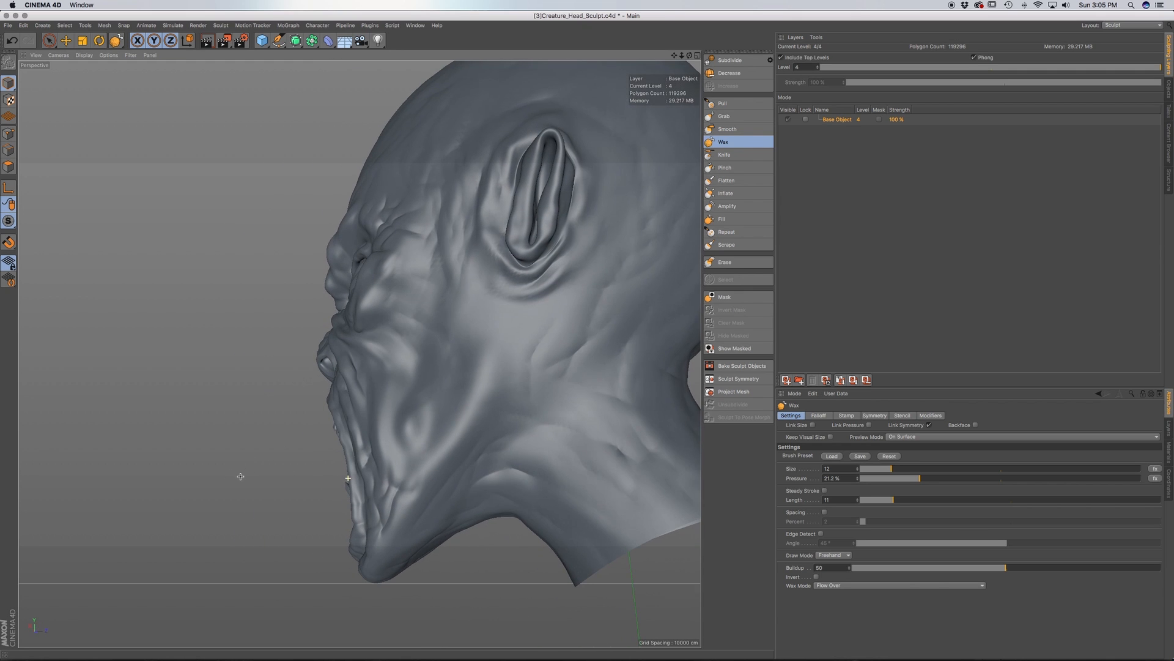
Inspect the sculpted detail on the sides and back of the skull, around the ear and in the open mouth
alt+middle_drag(617, 414, 527, 453)
mouse_move(529, 444)
alt+mouse_down()
mouse_move(485, 446)
mouse_move(416, 474)
alt+mouse_up()
alt+drag(494, 443, 477, 451)
alt+middle_drag(608, 283, 527, 359)
alt+drag(555, 326, 571, 306)
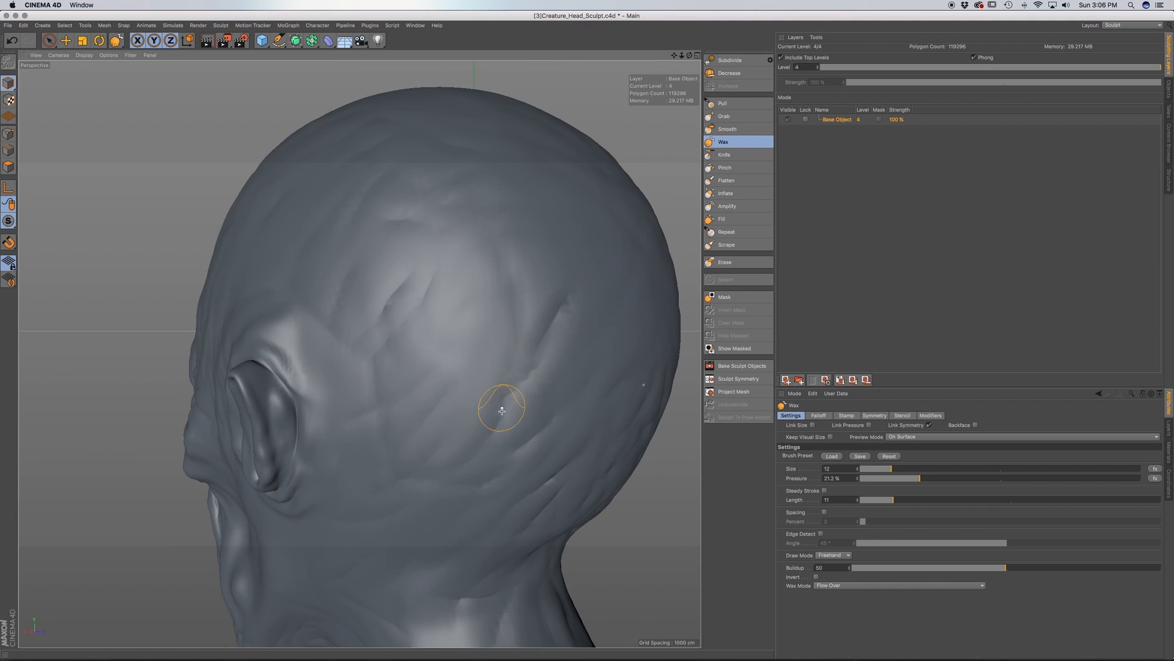
alt+right_drag(506, 397, 561, 412)
scroll(399, 412, down, 10)
alt+drag(402, 413, 442, 384)
scroll(293, 392, up, 9)
alt+drag(279, 379, 321, 422)
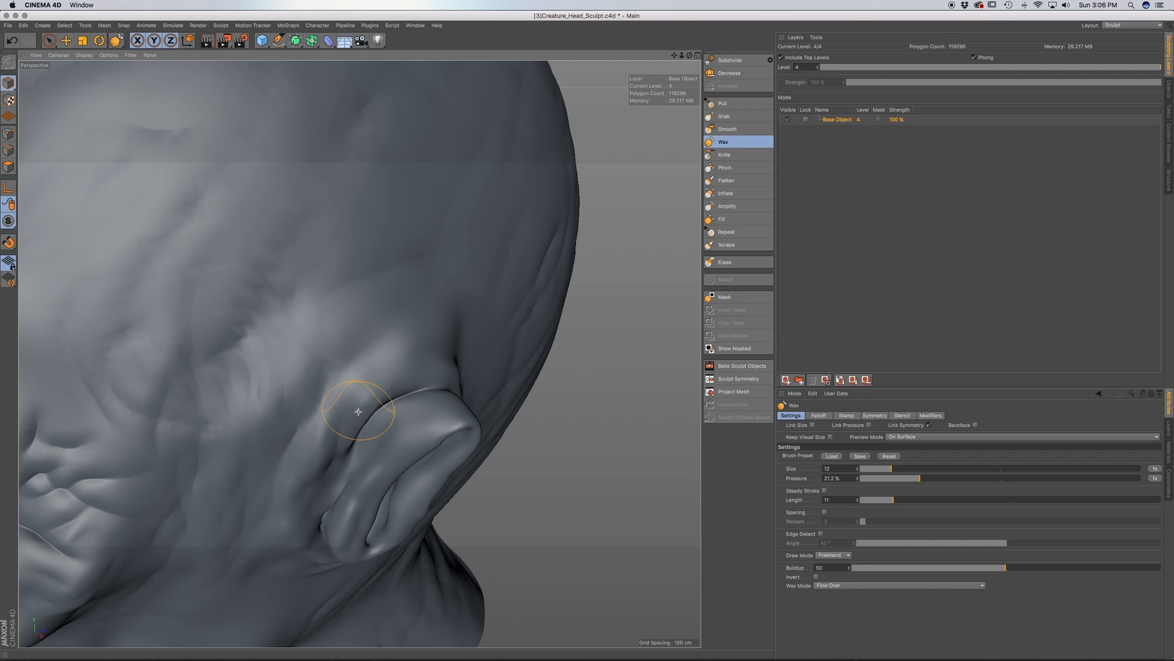
scroll(358, 412, down, 3)
alt+drag(269, 457, 329, 502)
alt+middle_drag(329, 503, 477, 379)
alt+drag(418, 455, 372, 537)
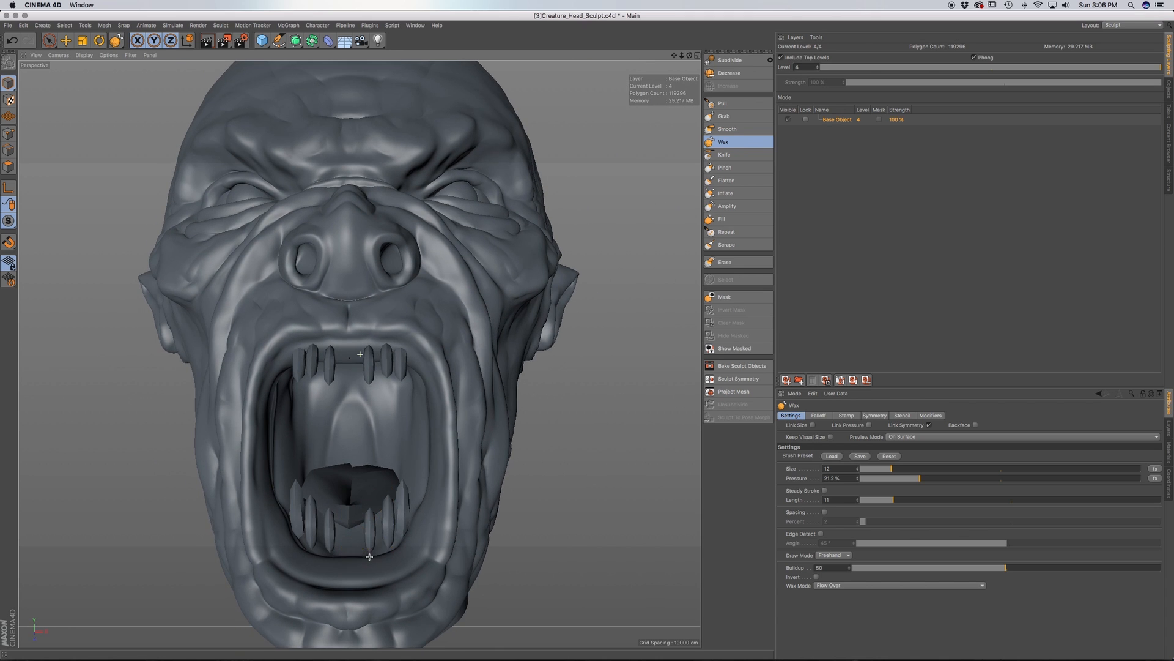
alt+middle_drag(369, 554, 367, 489)
alt+drag(365, 493, 363, 505)
alt+drag(391, 460, 360, 477)
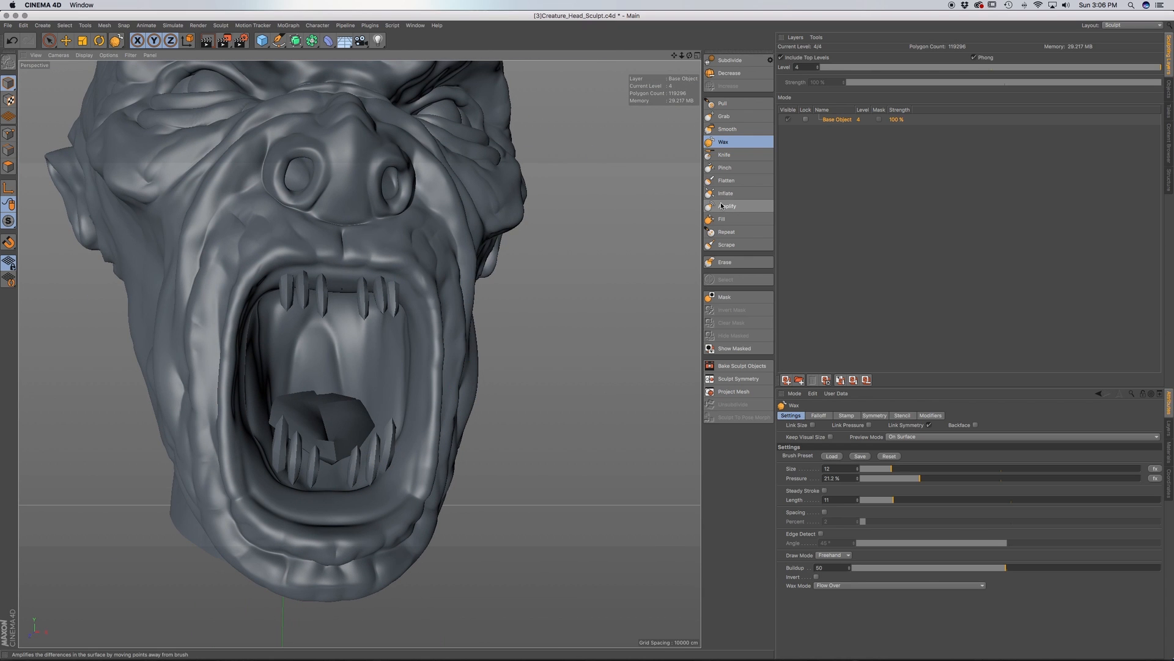
Show the scene's object hierarchy and select the Gums object under Features
alt+drag(456, 309, 445, 329)
click(1170, 91)
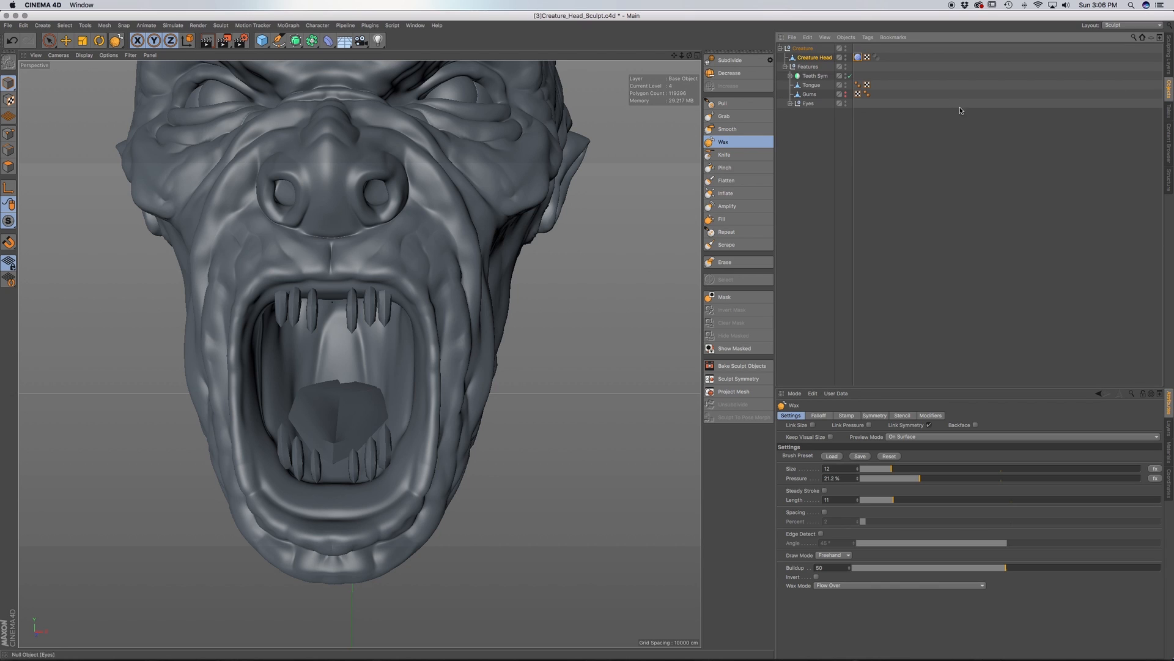
click(811, 95)
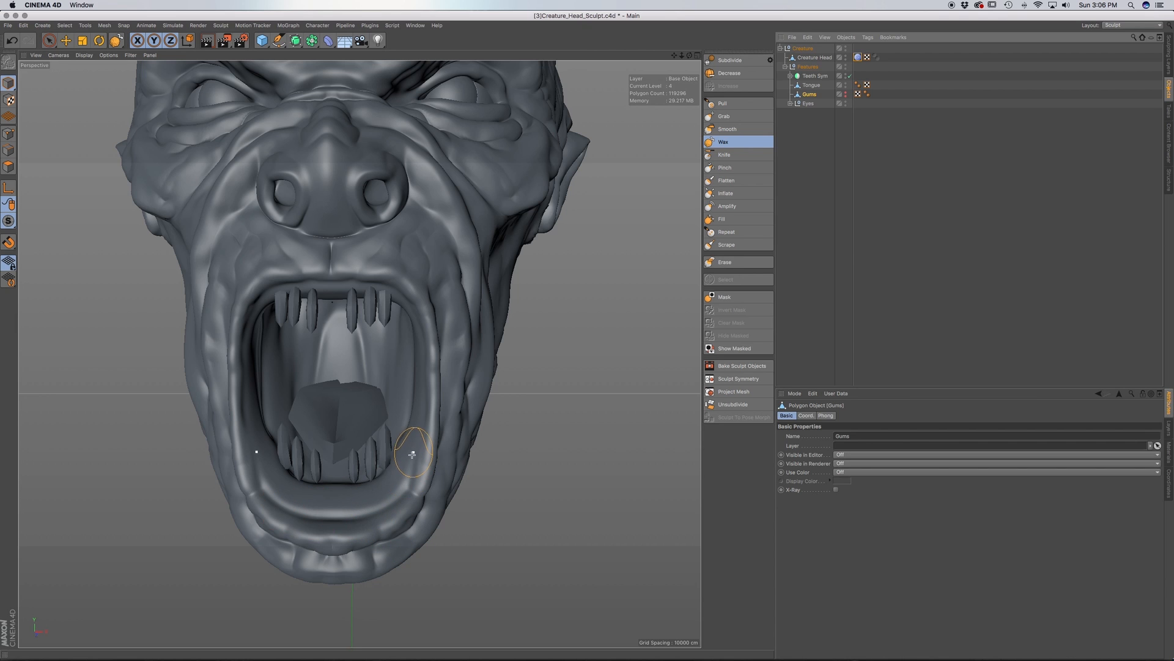
Examine the neck, the underside of the jaw and the back of the head from several angles
mouse_move(388, 506)
alt+mouse_down()
mouse_move(326, 440)
mouse_move(430, 436)
mouse_move(329, 426)
mouse_move(464, 262)
mouse_move(433, 311)
mouse_move(404, 428)
mouse_move(369, 388)
mouse_move(443, 363)
mouse_move(448, 424)
alt+mouse_up()
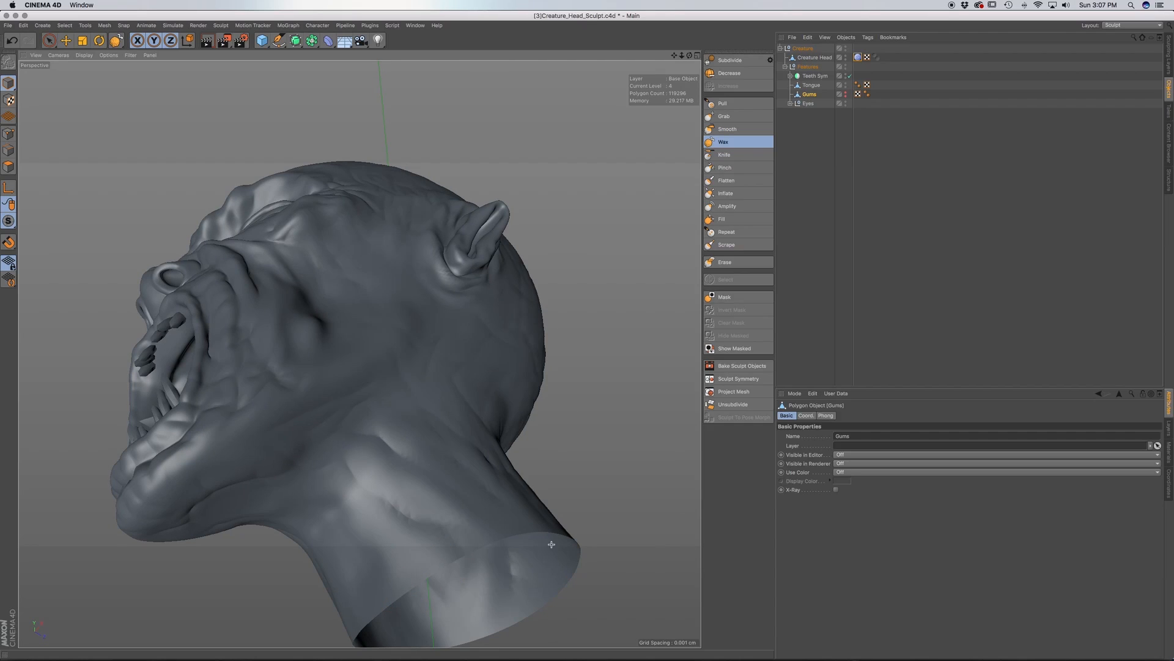
alt+middle_drag(555, 548, 482, 428)
alt+drag(435, 487, 372, 434)
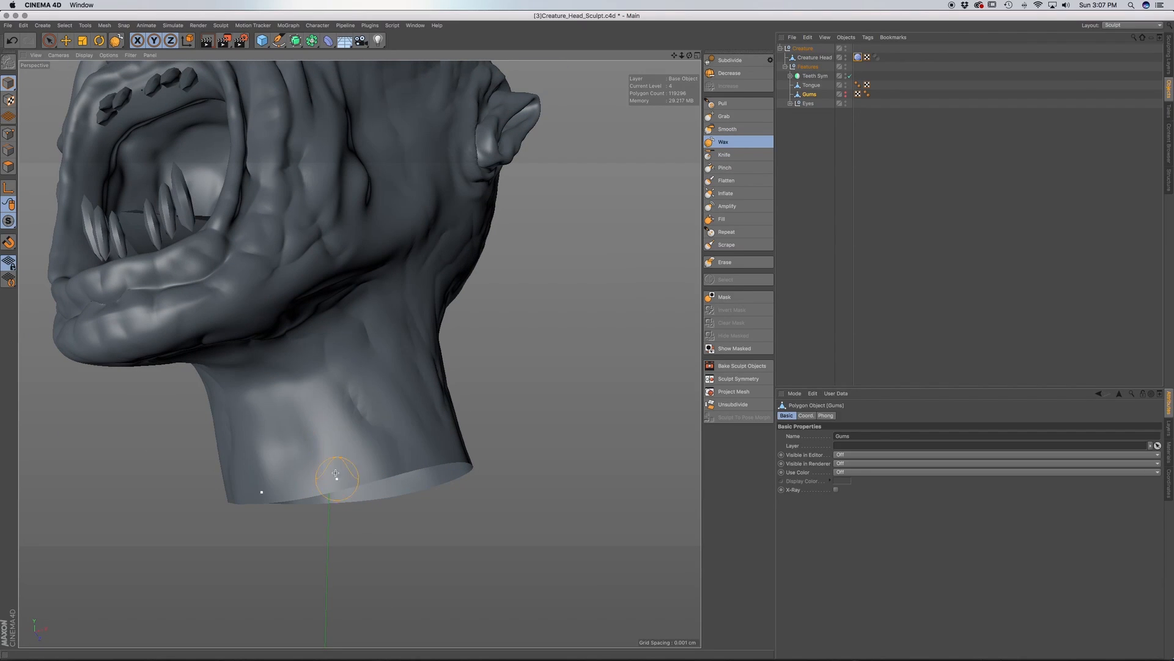
alt+drag(325, 441, 312, 461)
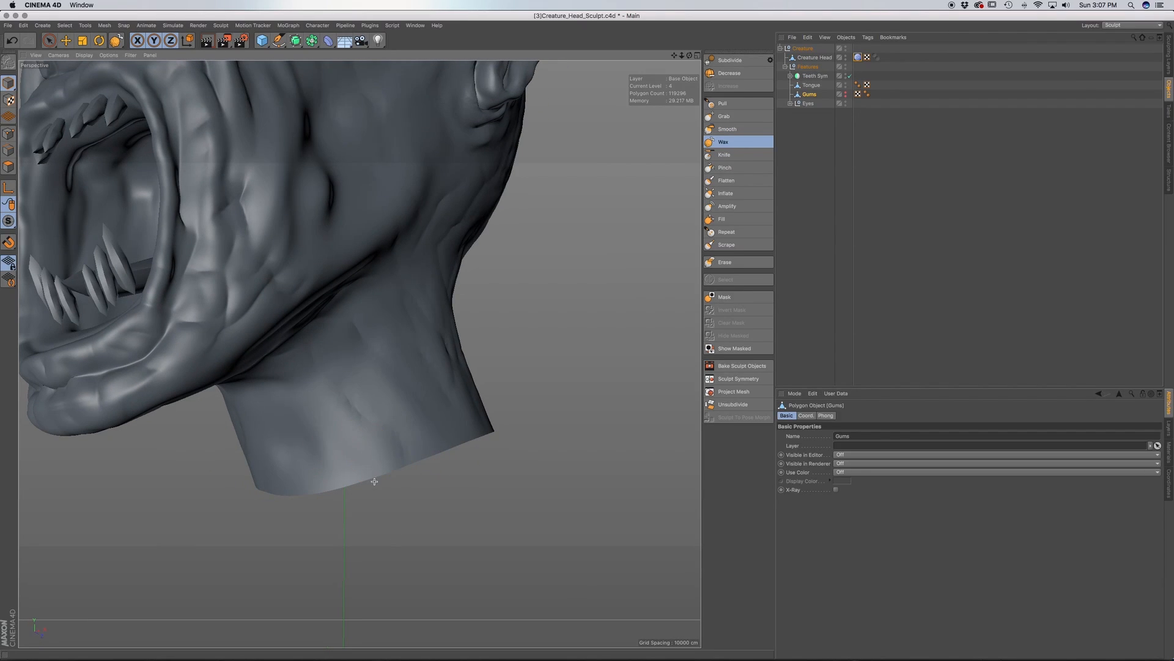
alt+drag(383, 423, 346, 373)
alt+right_drag(347, 373, 339, 379)
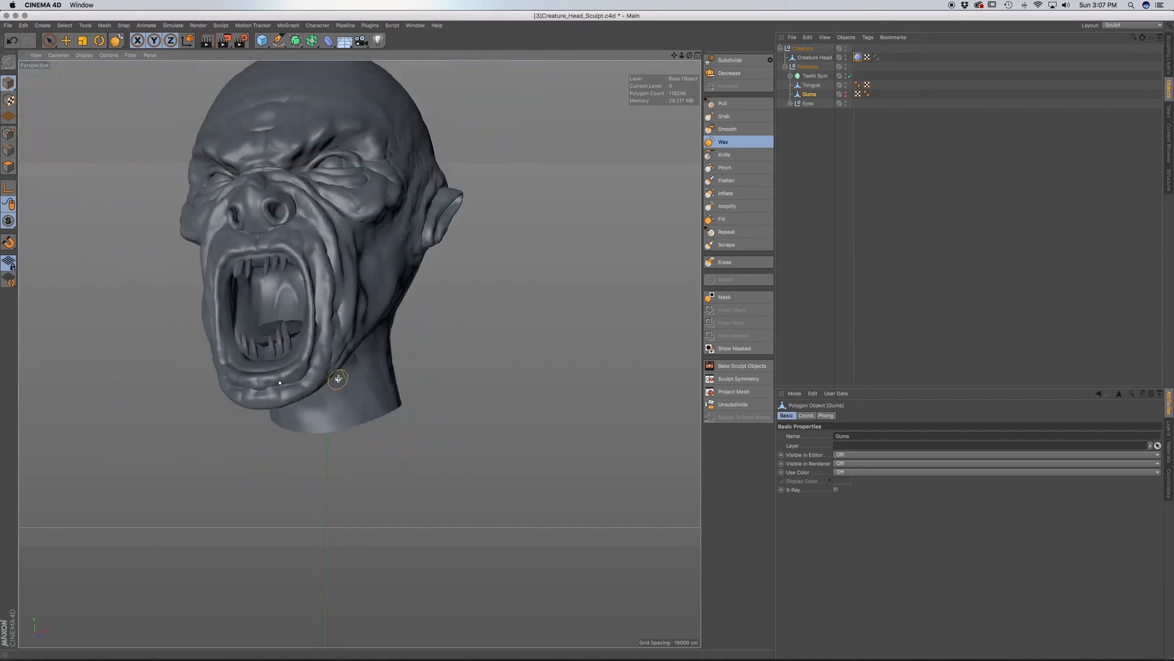
alt+middle_drag(338, 380, 351, 453)
alt+drag(336, 398, 323, 361)
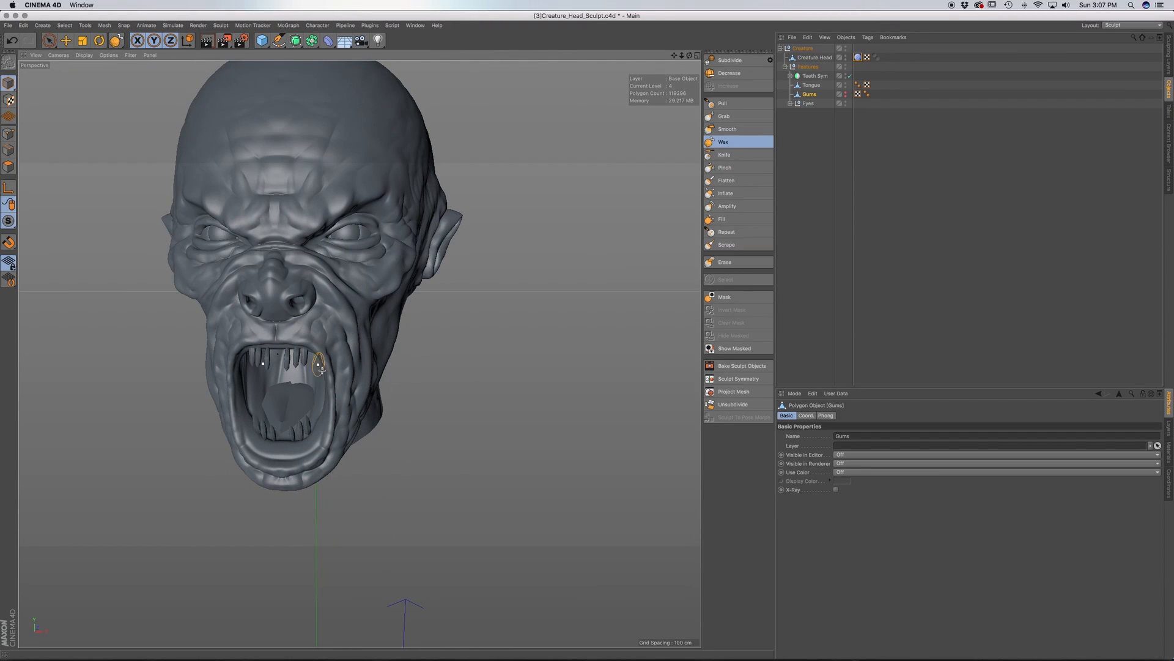
Examine the brow, eyes, nose and cheek wrinkles up close from the front and from both three-quarter and side views
alt+middle_drag(339, 328, 408, 450)
alt+right_drag(409, 451, 415, 455)
alt+drag(415, 455, 407, 428)
alt+middle_drag(359, 352, 376, 309)
alt+drag(474, 408, 445, 393)
alt+middle_drag(463, 291, 465, 314)
alt+drag(459, 415, 481, 420)
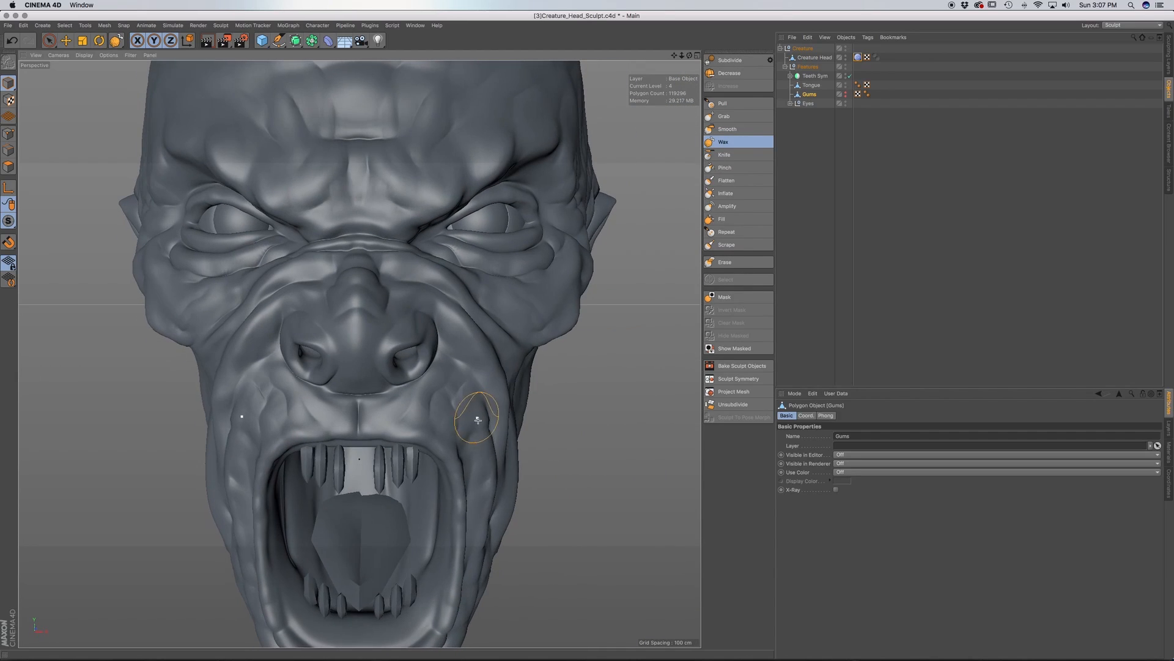
alt+middle_drag(475, 454, 479, 475)
alt+drag(479, 475, 459, 492)
alt+drag(477, 445, 452, 419)
alt+middle_drag(452, 419, 428, 424)
alt+drag(477, 424, 459, 377)
alt+middle_drag(494, 416, 457, 407)
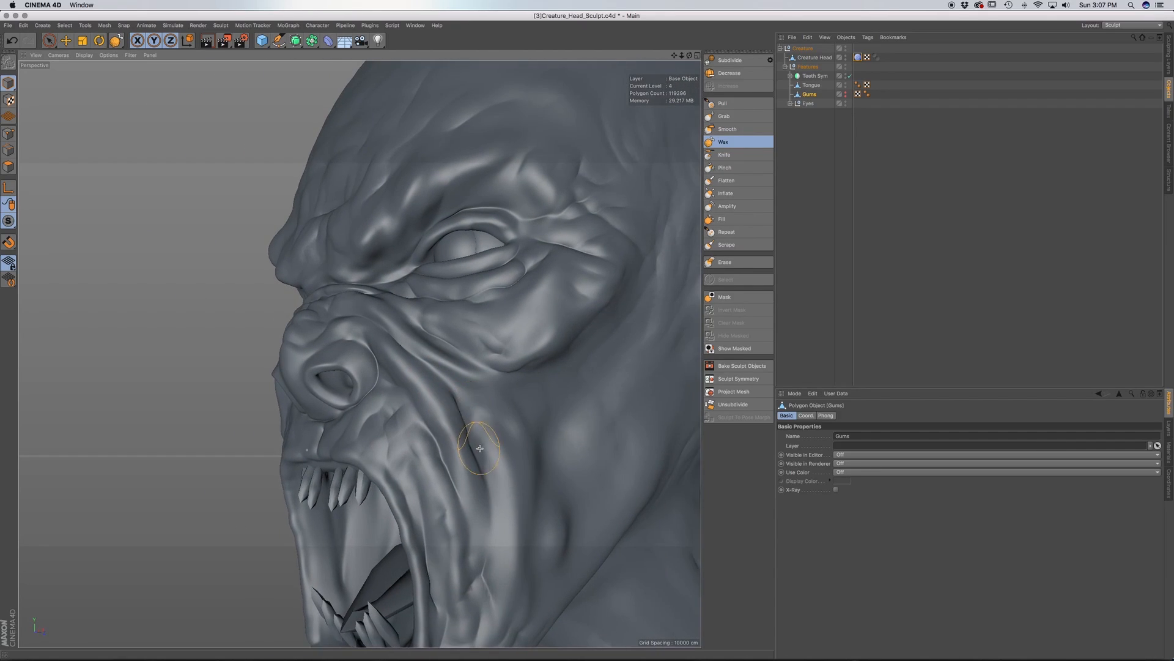
alt+drag(480, 449, 490, 424)
alt+middle_drag(527, 419, 480, 412)
alt+drag(493, 393, 487, 440)
mouse_move(511, 414)
alt+middle_down()
mouse_move(417, 405)
mouse_move(453, 430)
alt+middle_up()
mouse_move(454, 432)
alt+mouse_down()
mouse_move(506, 388)
mouse_move(536, 391)
alt+mouse_up()
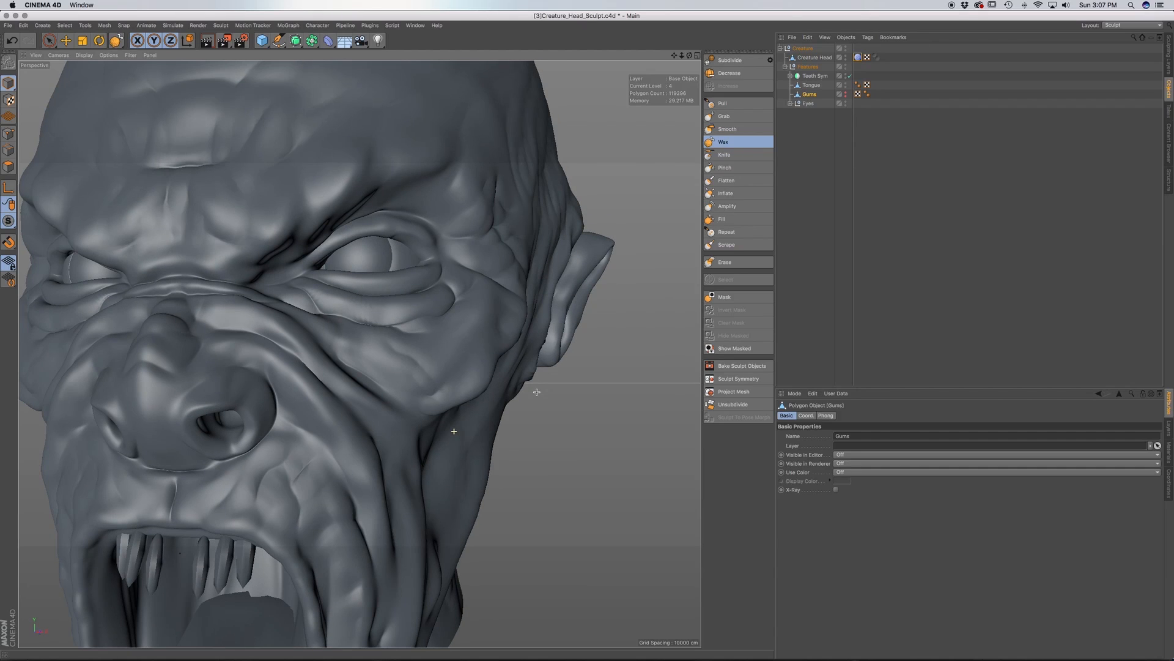
Activate the Smooth brush and inspect the folds around the nostril, cheek and mouth corner
click(727, 128)
scroll(306, 468, up, 3)
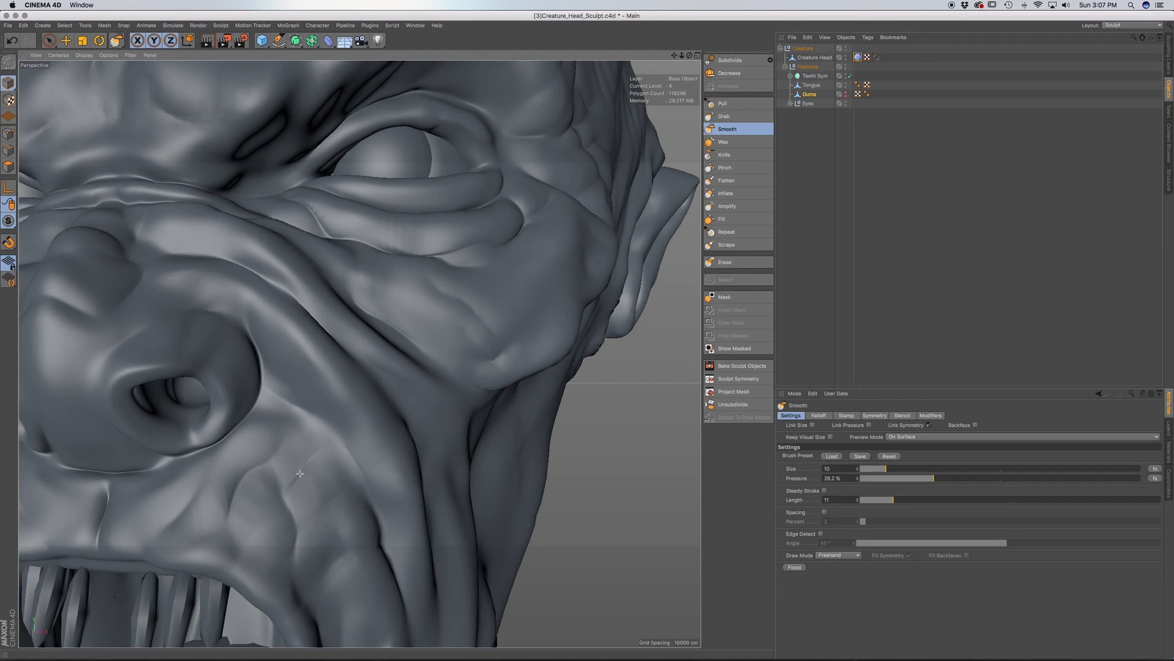
mouse_move(365, 482)
alt+mouse_down()
mouse_move(329, 495)
mouse_move(404, 415)
mouse_move(414, 429)
alt+mouse_up()
scroll(414, 429, down, 3)
alt+middle_drag(417, 424, 329, 446)
alt+middle_drag(409, 462, 380, 325)
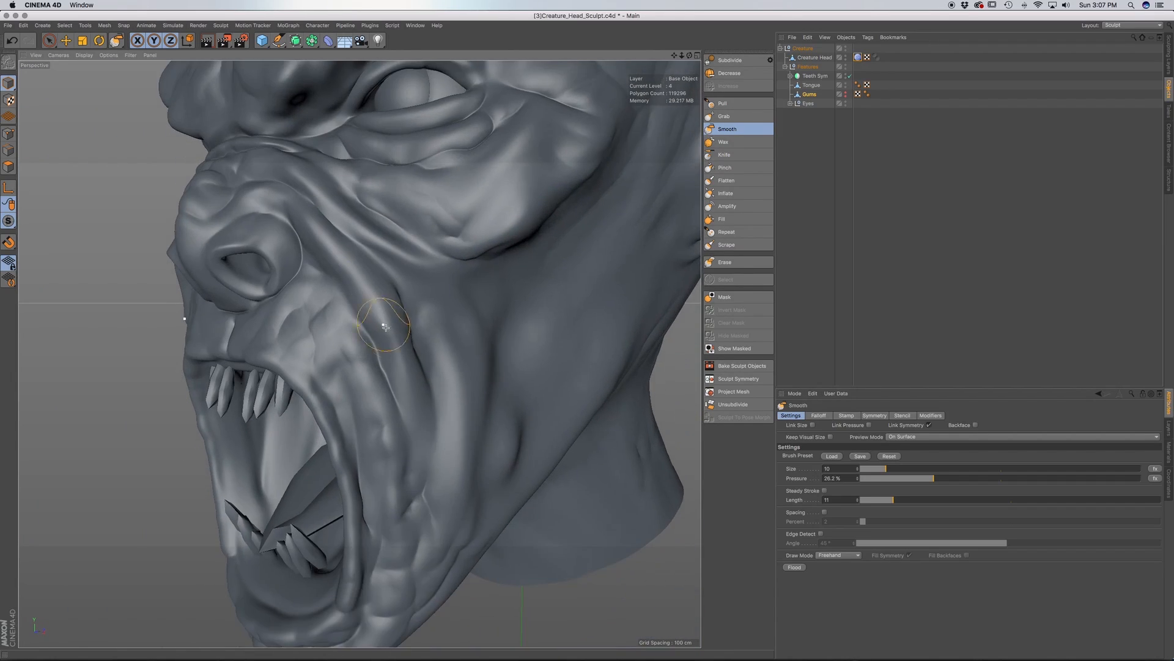
scroll(405, 363, down, 3)
mouse_move(399, 413)
alt+mouse_down()
mouse_move(435, 393)
mouse_move(403, 422)
alt+mouse_up()
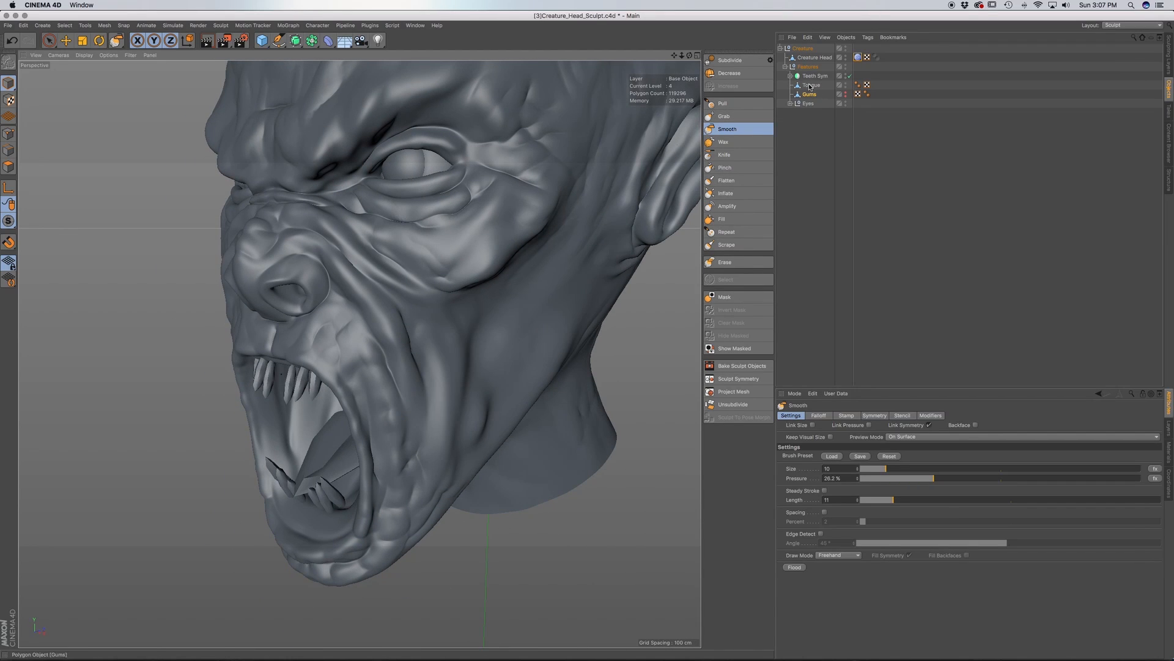
Expand the Teeth Sym hierarchy down to the Bottom group and select the Lg tooth
click(786, 67)
click(786, 66)
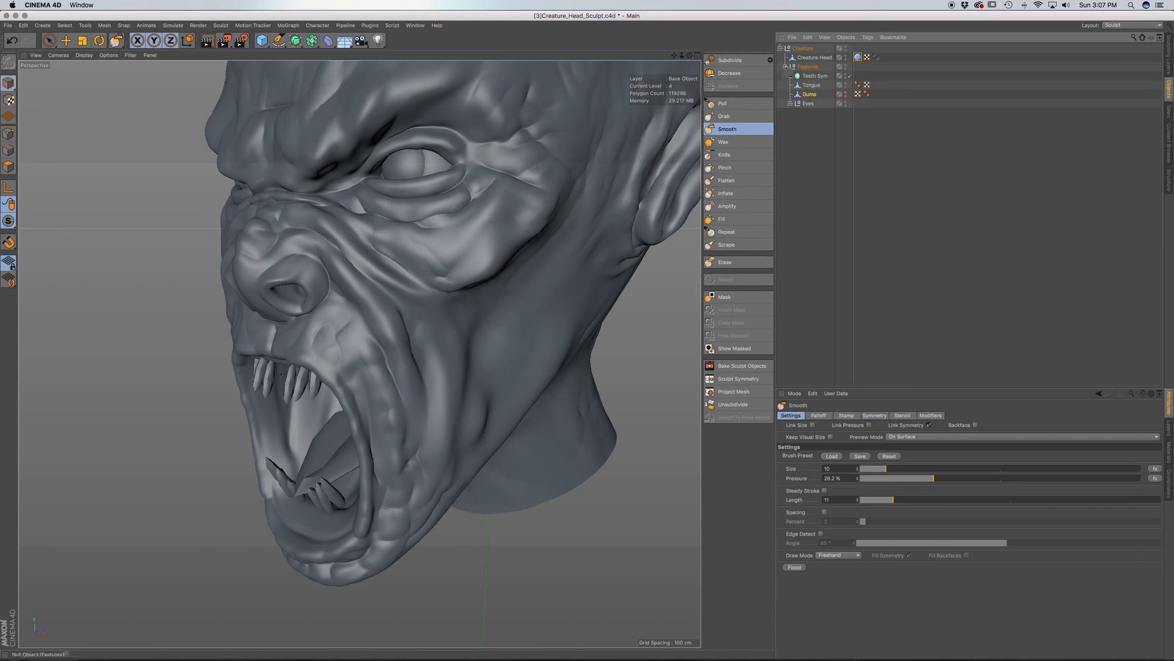
click(789, 76)
click(801, 104)
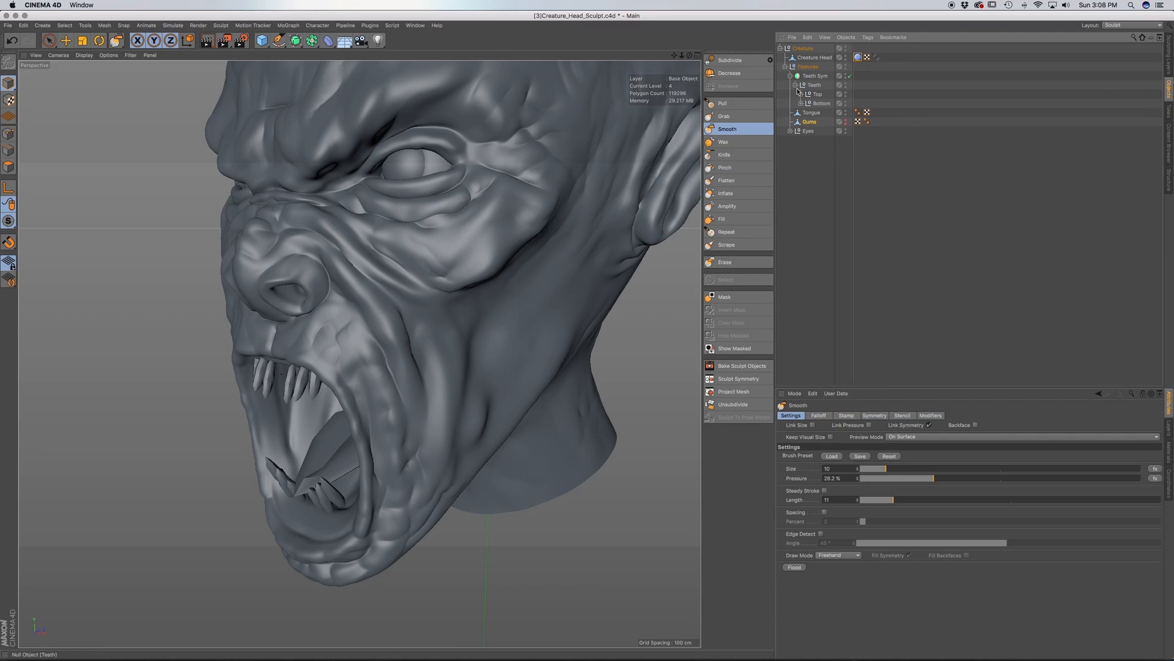
click(801, 104)
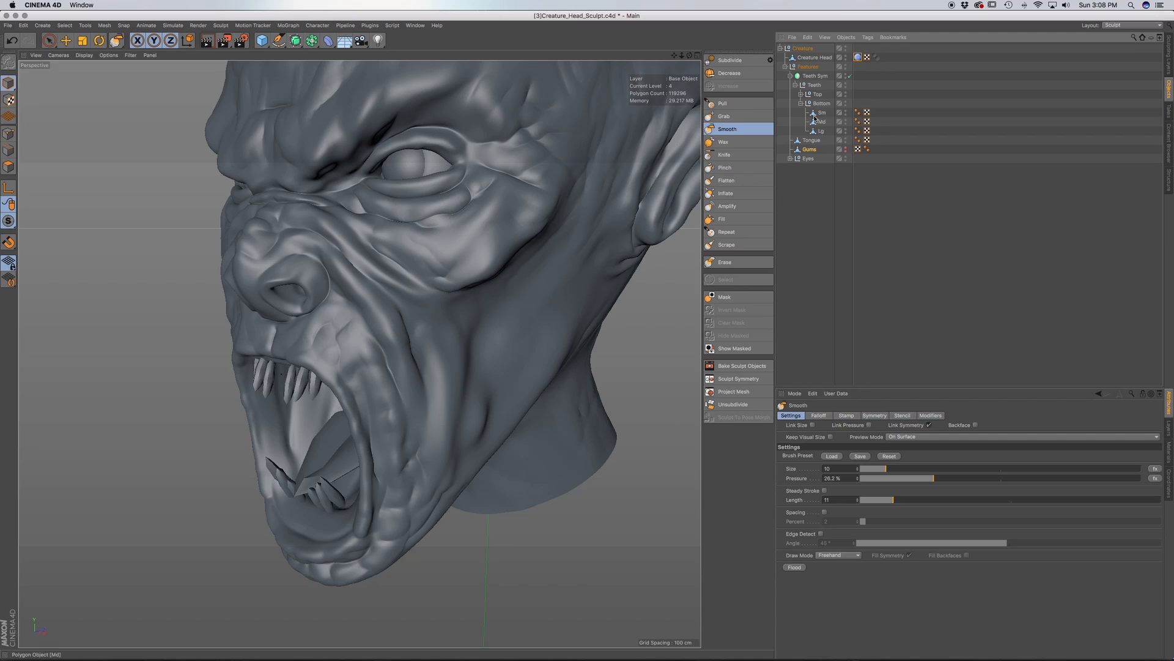
click(822, 131)
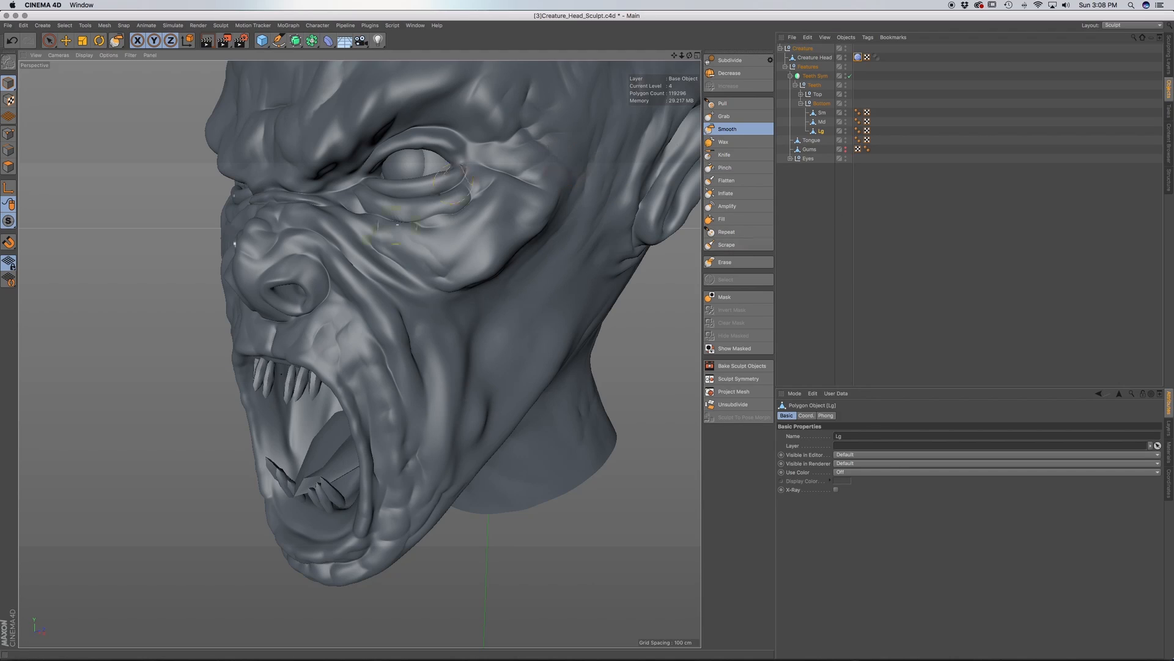
Switch to the Live Selection tool in Model mode for handling the selected lower tooth
alt+drag(367, 318, 402, 292)
alt+middle_drag(385, 393, 386, 358)
mouse_move(368, 444)
alt+mouse_down()
mouse_move(382, 457)
mouse_move(358, 465)
alt+mouse_up()
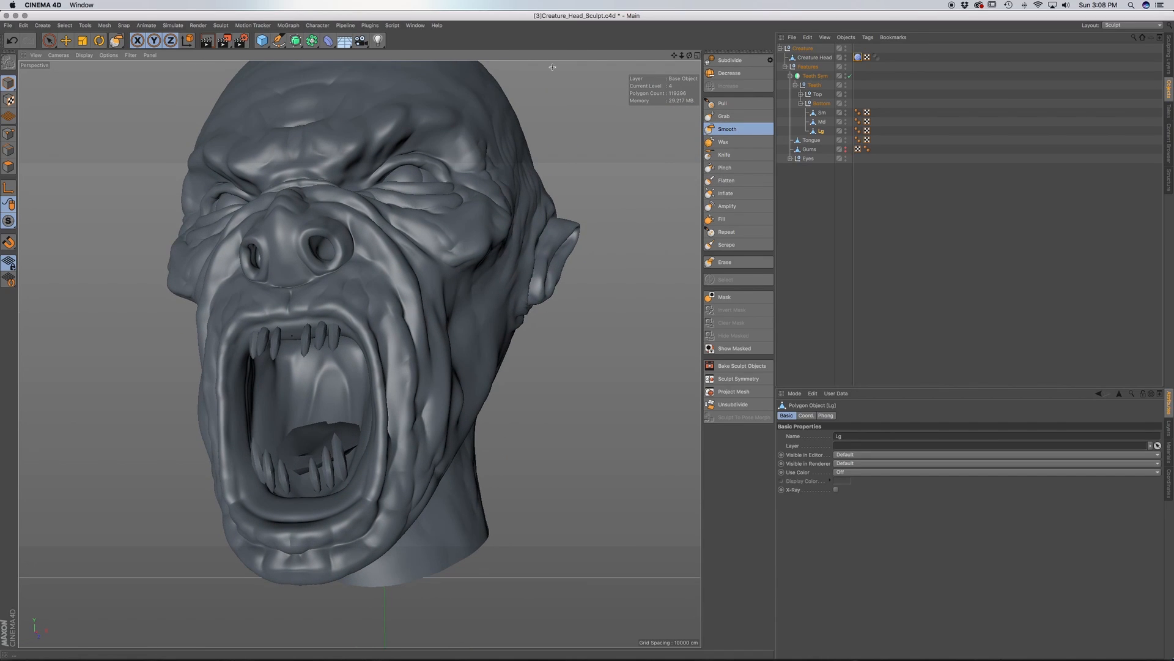
click(50, 42)
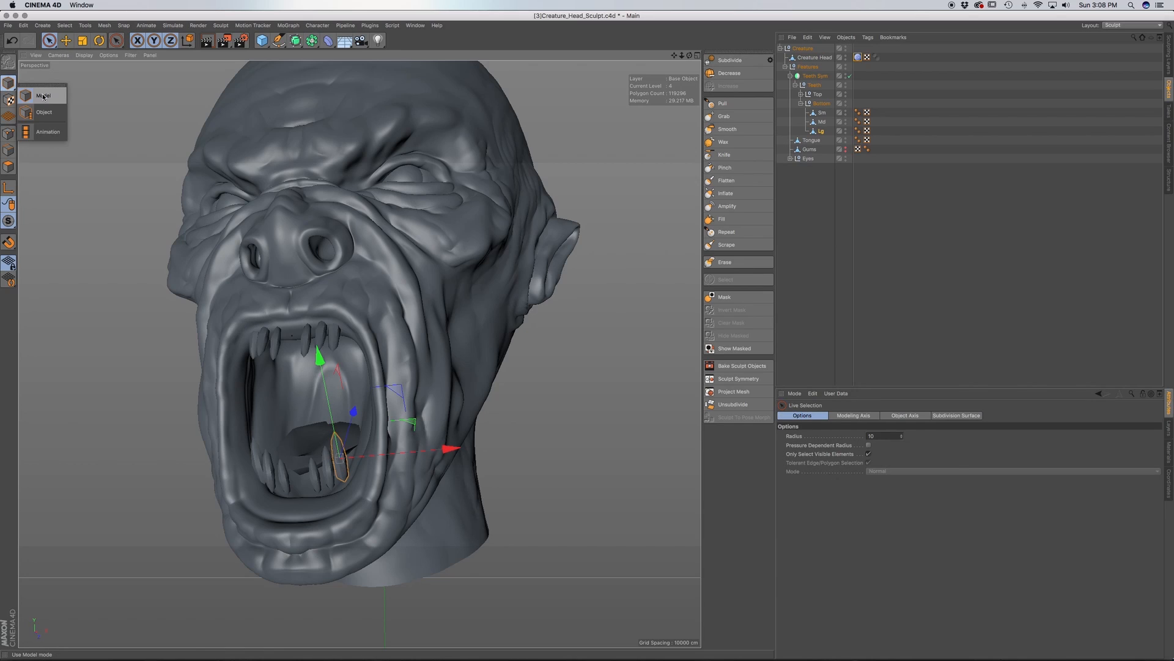
click(8, 84)
Move the Lg bottom tooth down and adjust its depth to seat it at the outer end of the lower tooth row
scroll(337, 467, up, 10)
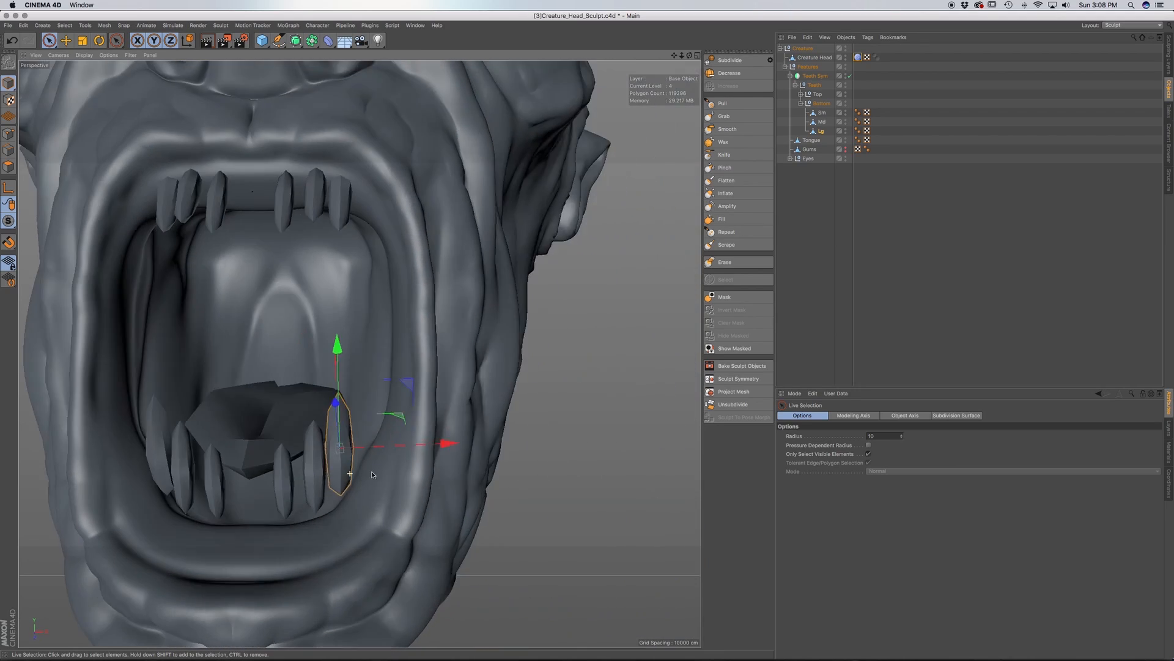
alt+right_drag(372, 474, 358, 474)
alt+drag(358, 474, 353, 457)
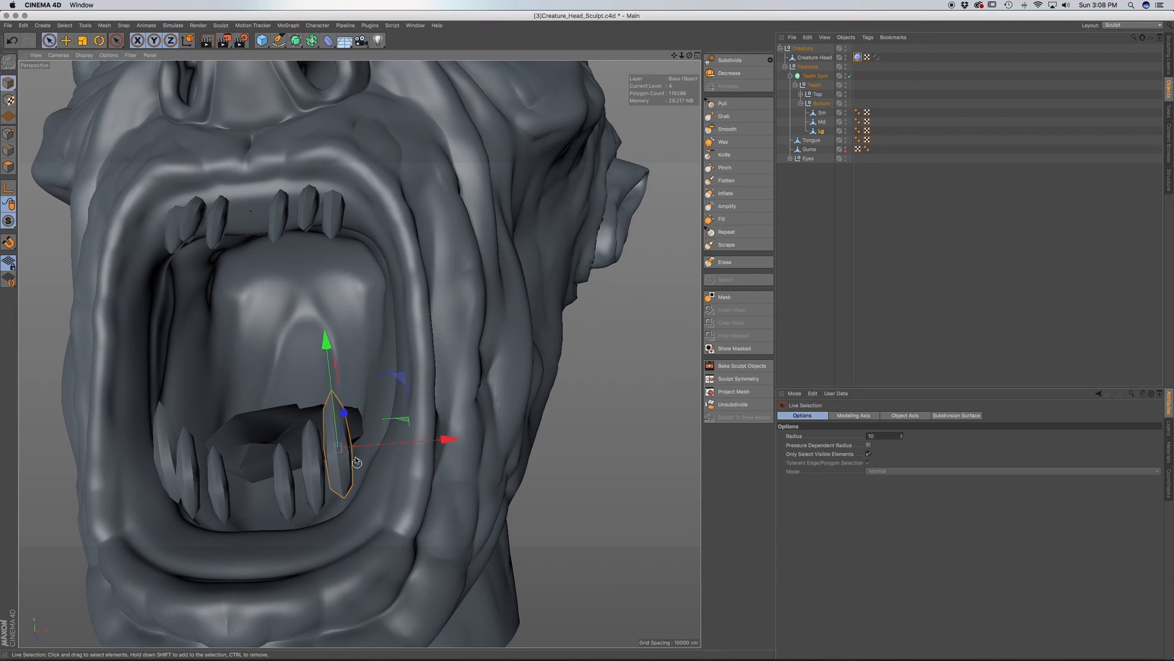
drag(325, 342, 331, 389)
alt+drag(349, 432, 347, 495)
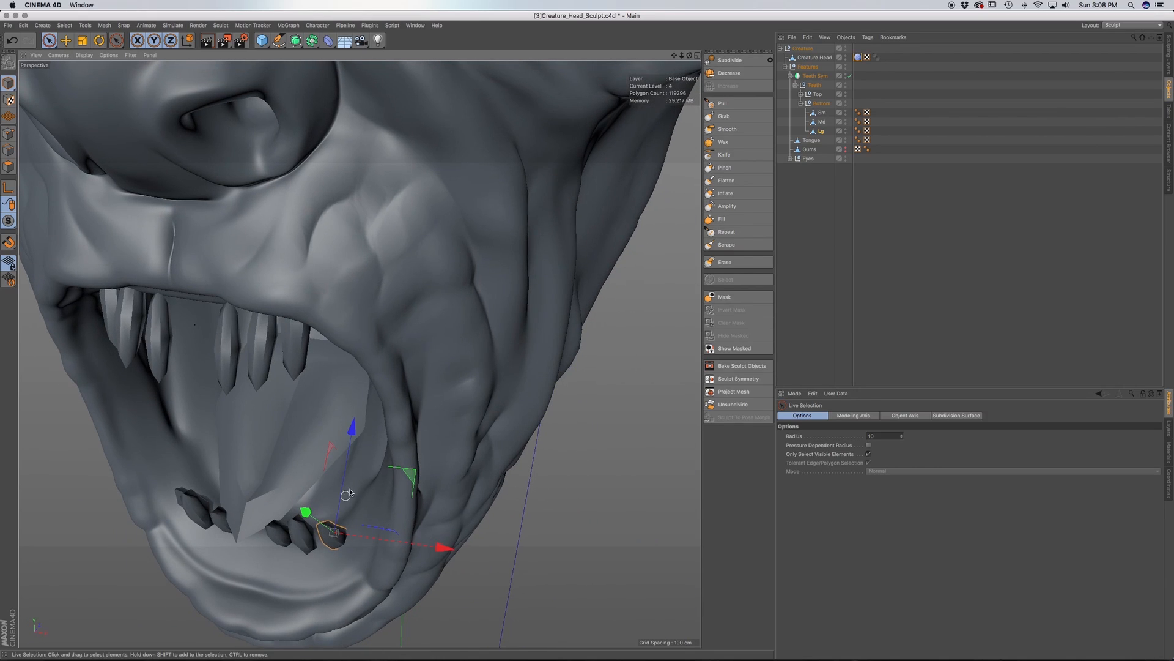
drag(354, 428, 325, 428)
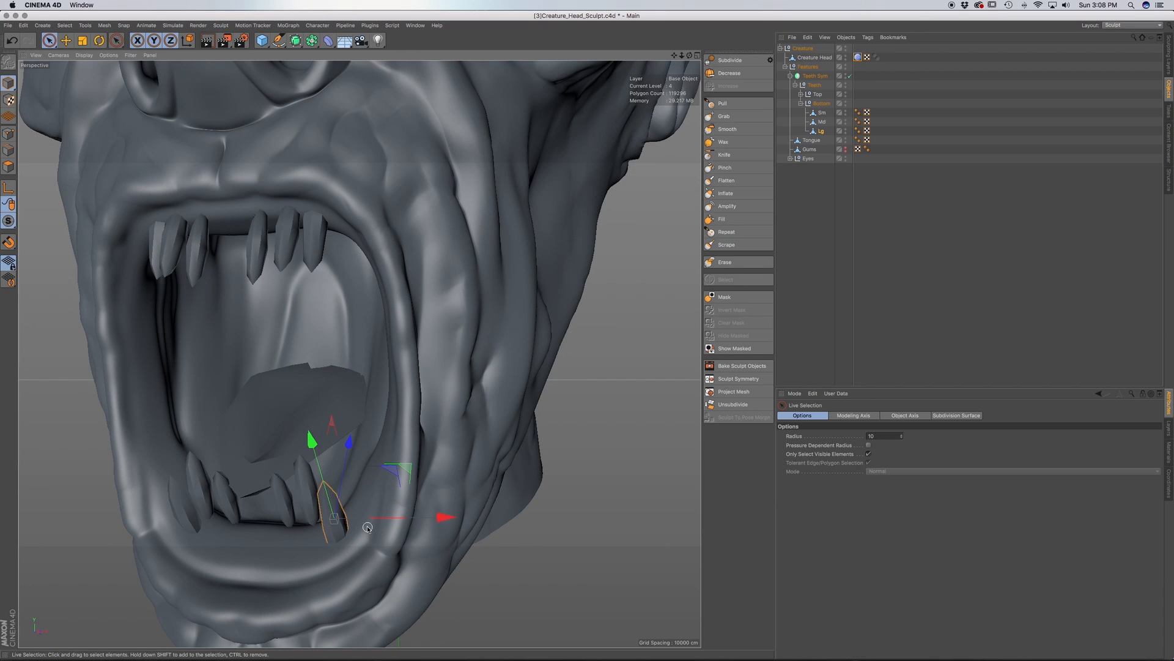
drag(441, 522, 440, 515)
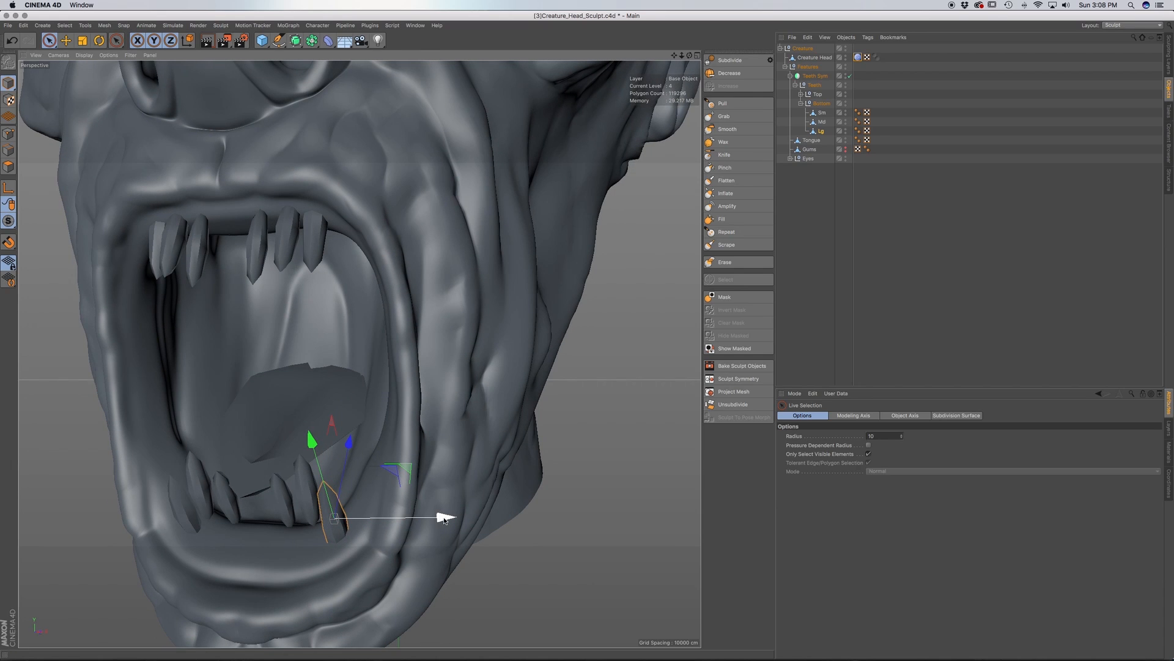
alt+drag(382, 508, 388, 525)
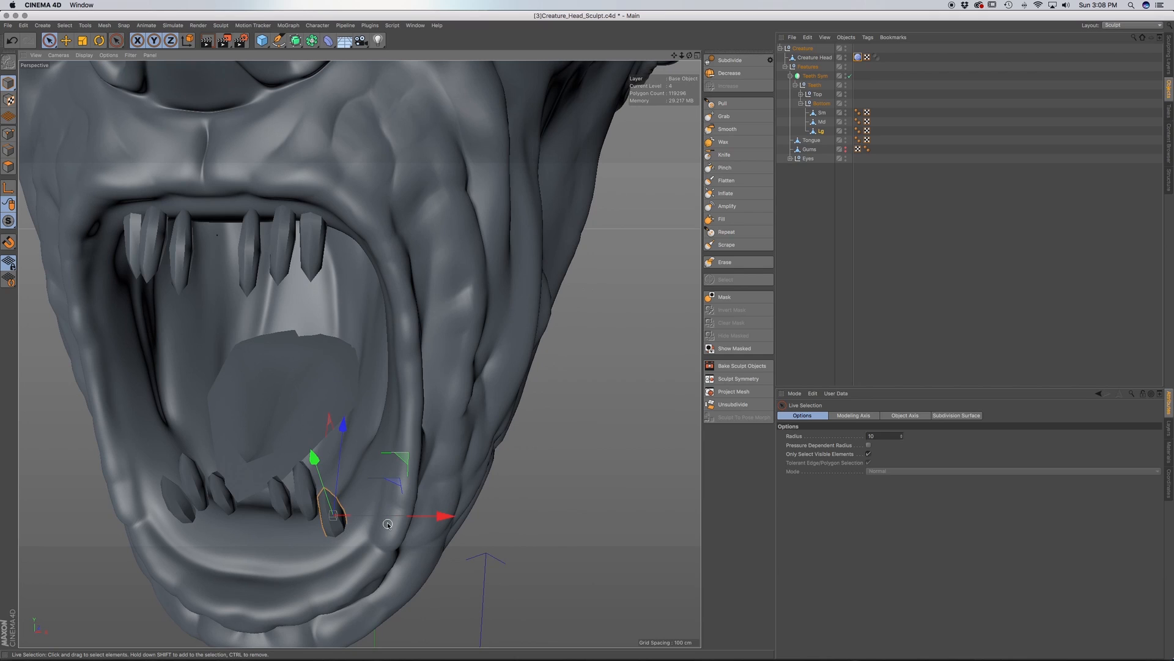
click(85, 27)
mouse_move(105, 49)
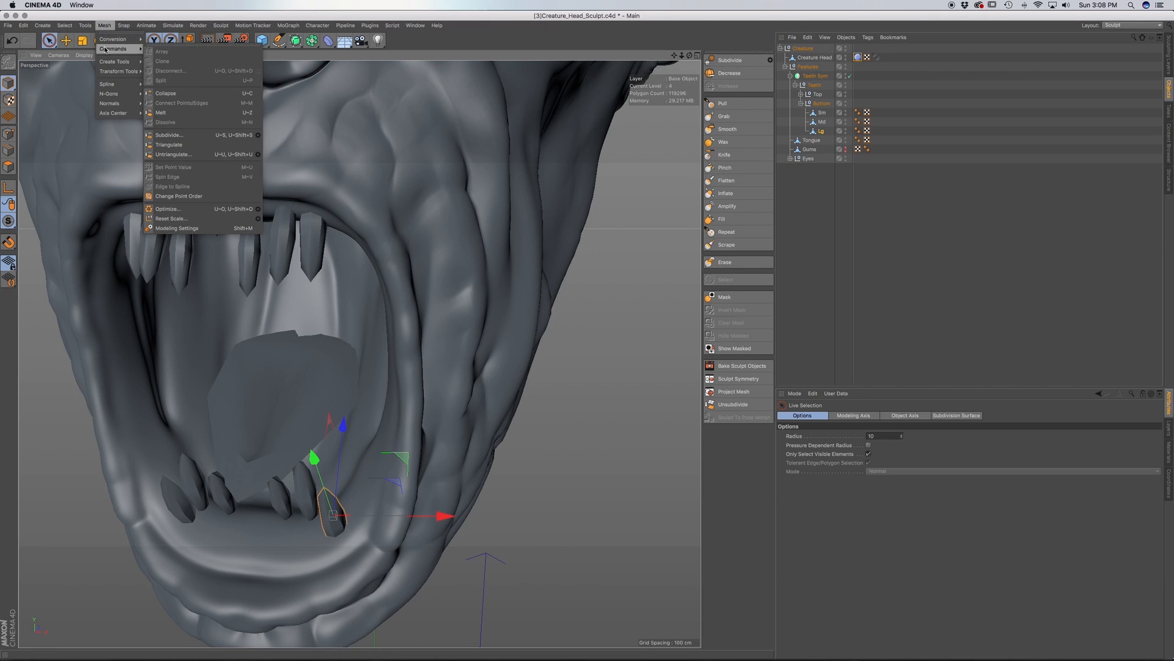
click(257, 136)
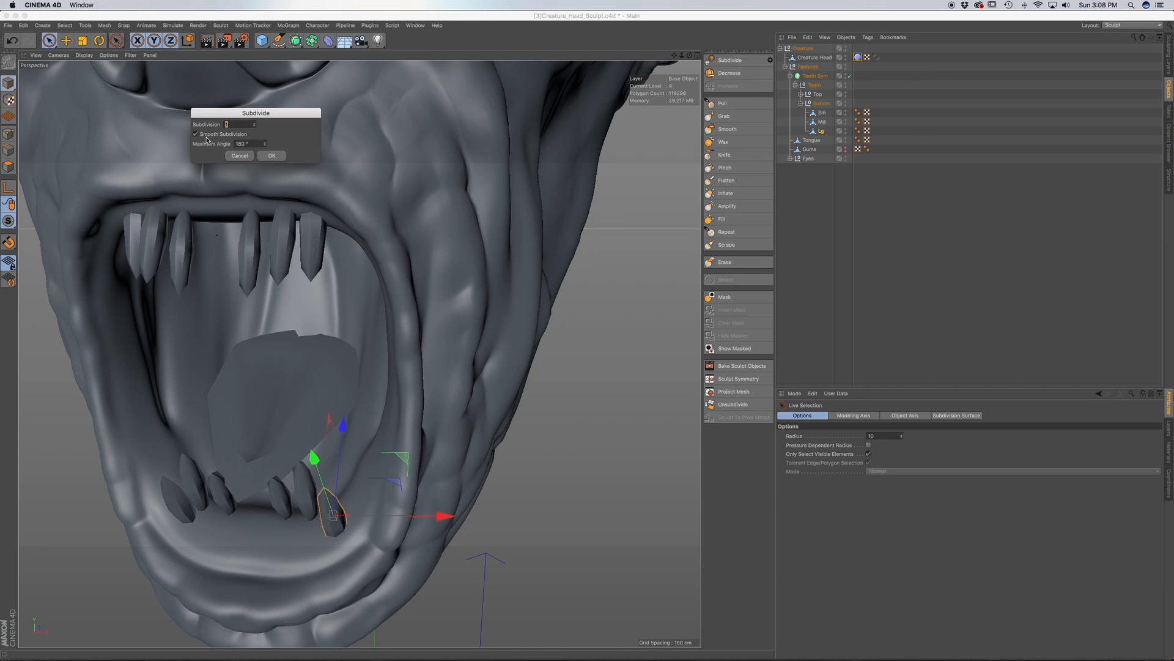
click(238, 156)
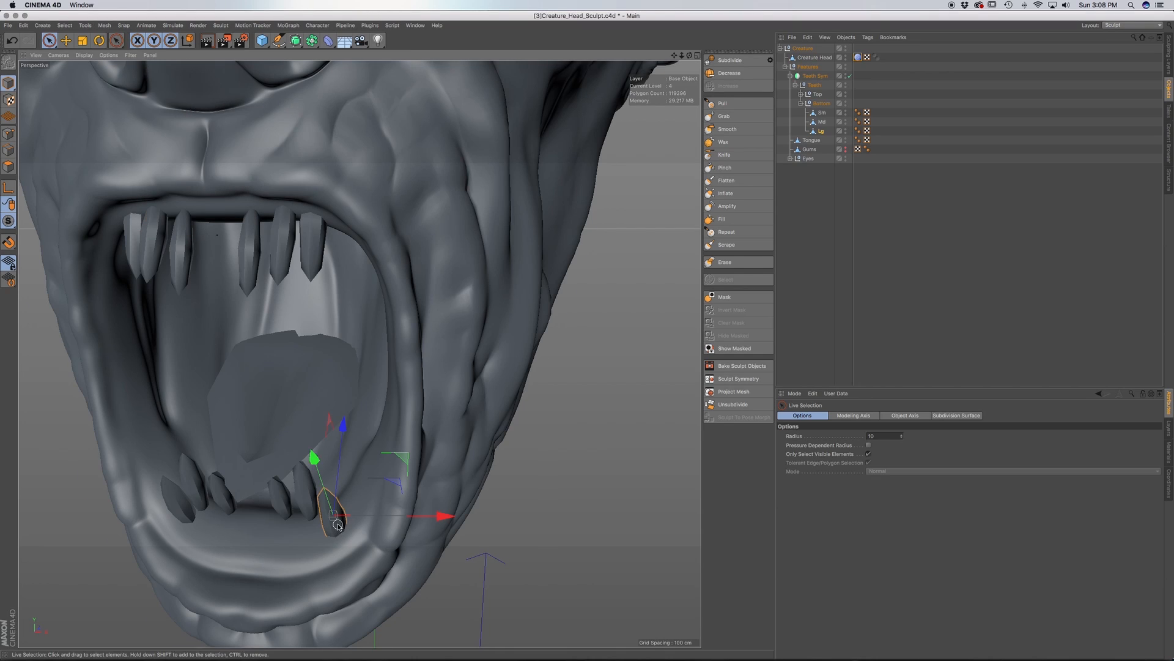
Examine the moved lower tooth up close and check which teeth belong to the Bottom and Top groups
scroll(338, 525, up, 6)
alt+drag(338, 530, 509, 370)
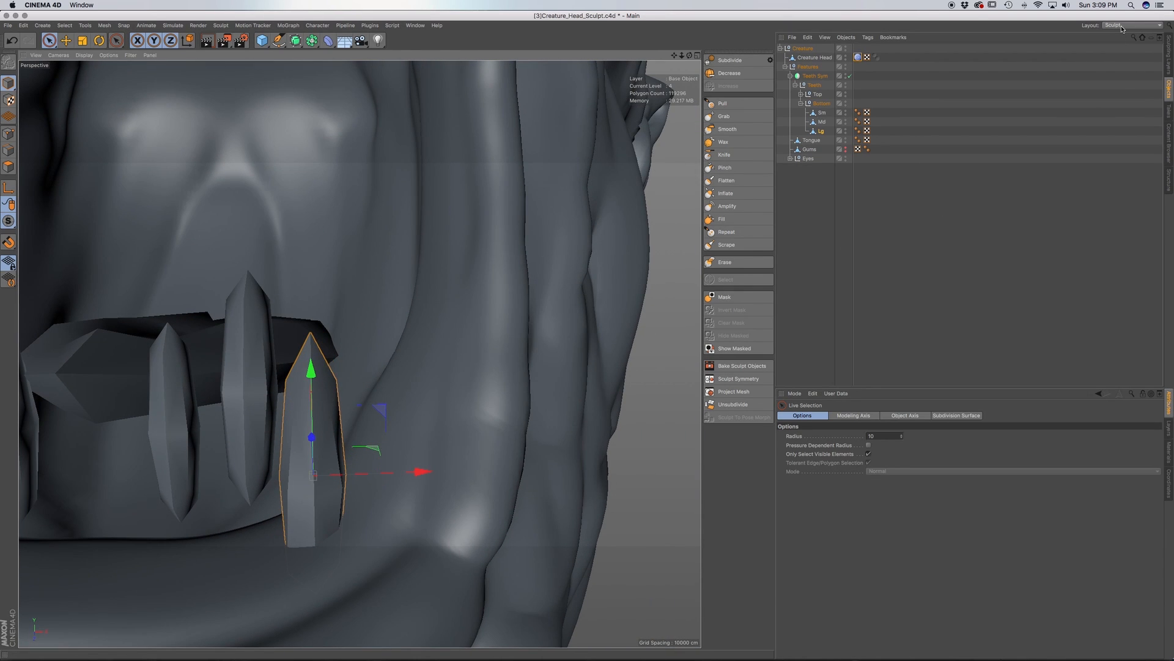
alt+drag(334, 431, 313, 511)
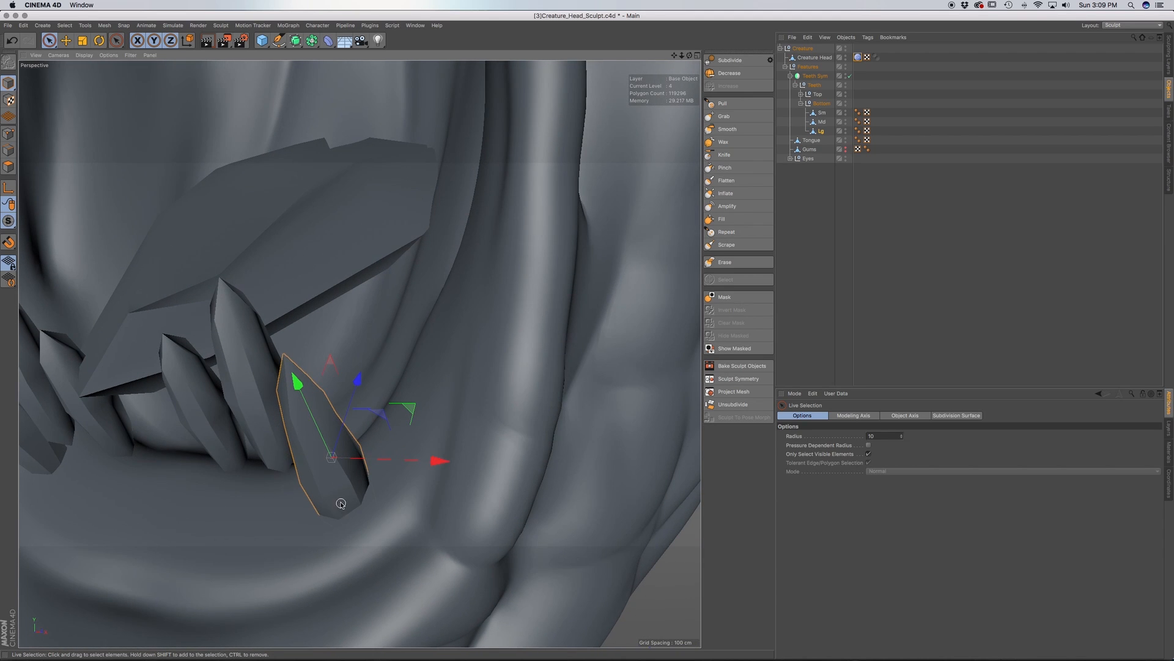
scroll(341, 504, down, 5)
scroll(316, 504, up, 5)
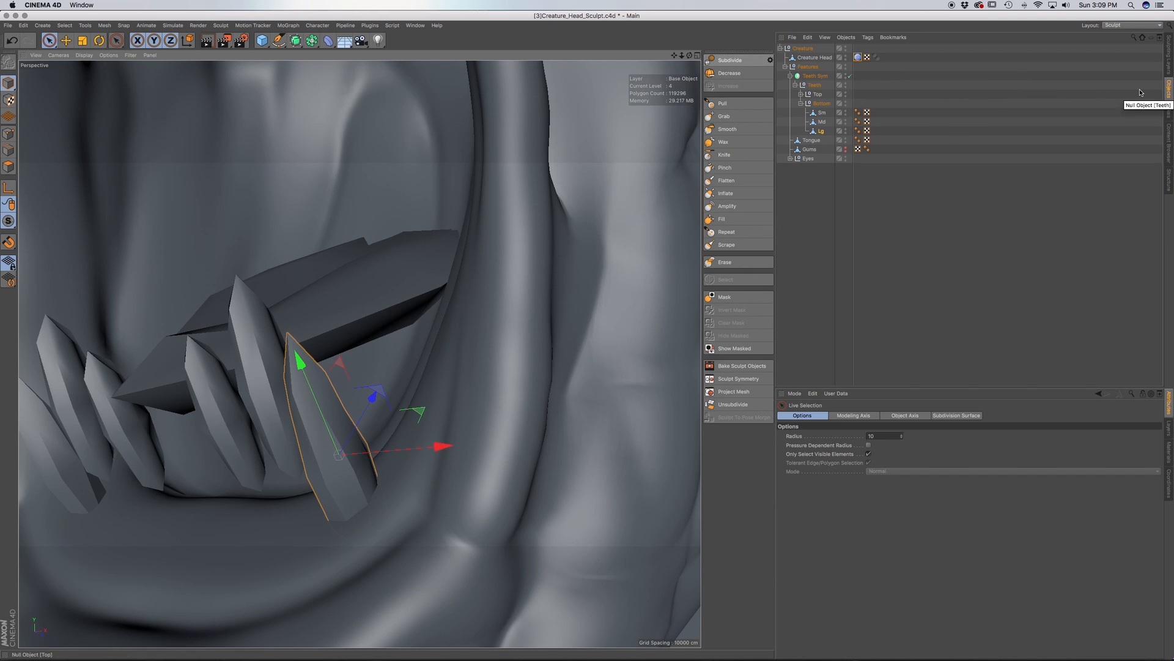
click(821, 131)
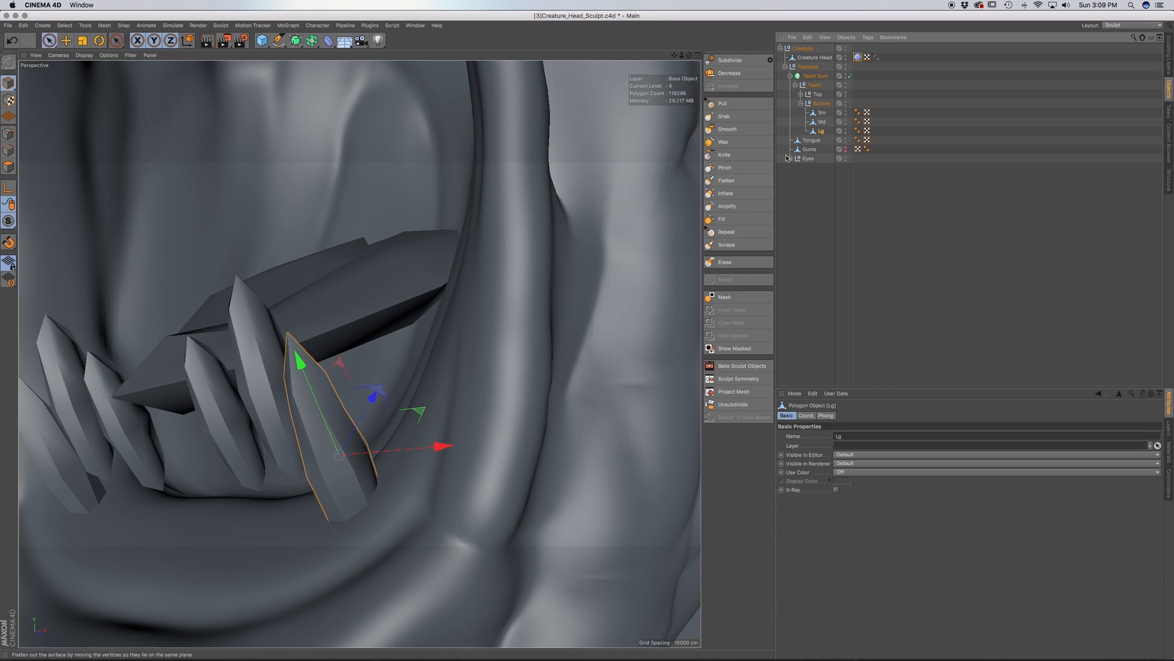
click(820, 103)
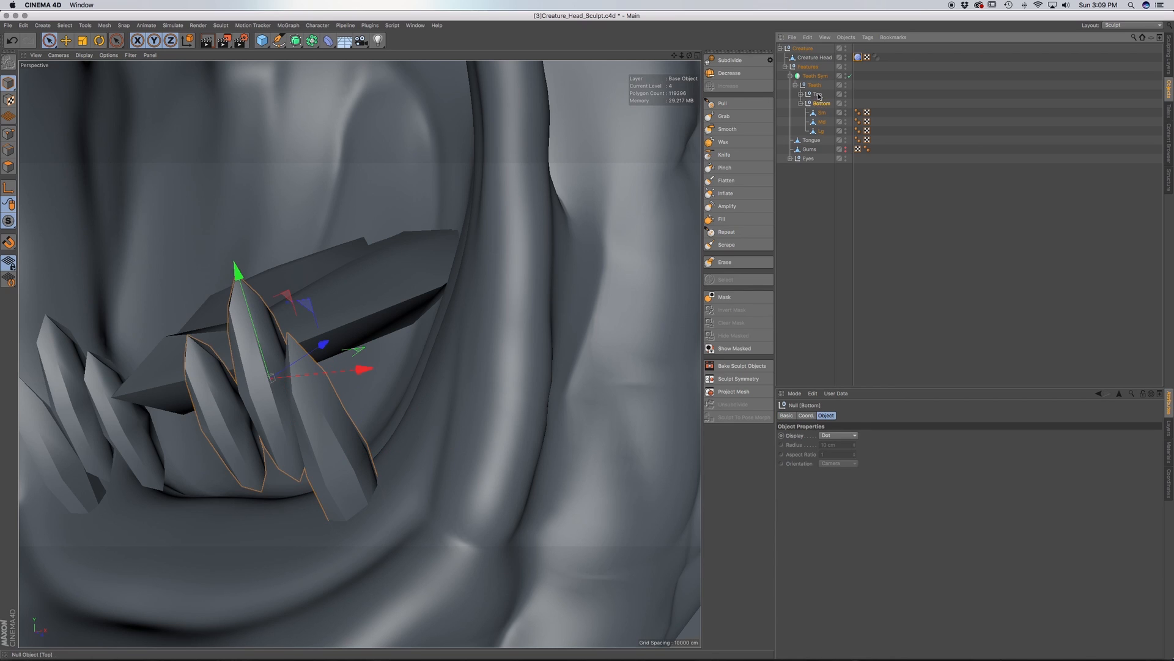
click(820, 95)
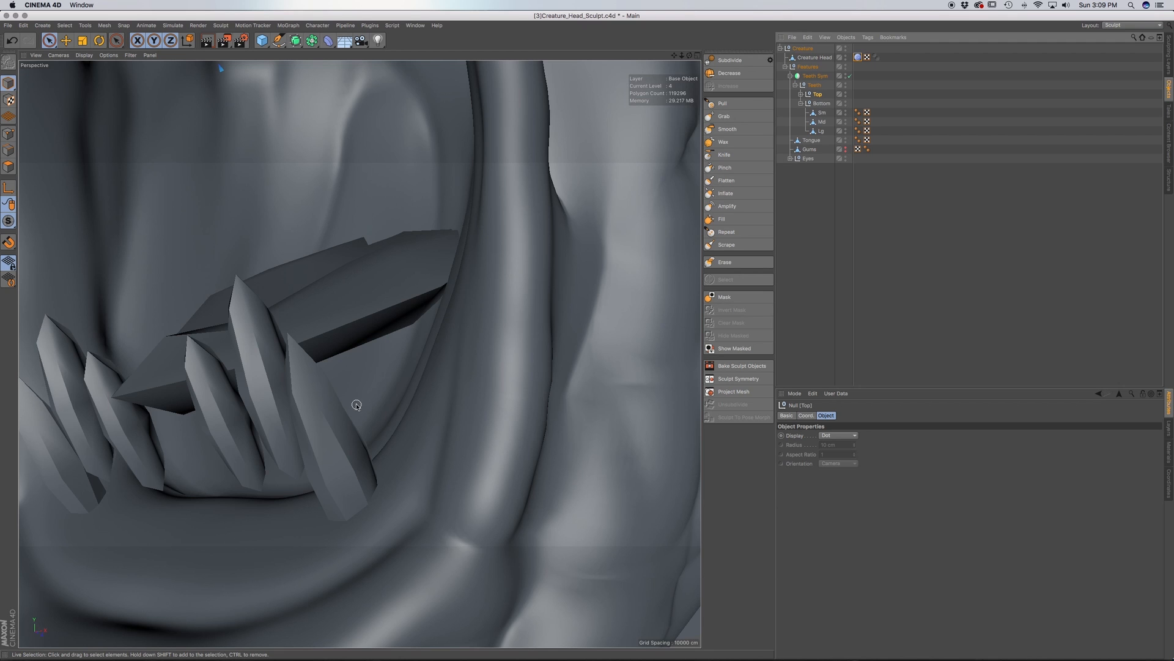
Frame the whole head and reselect the Lg tooth in the Bottom group
alt+drag(274, 530, 467, 460)
scroll(443, 462, down, 5)
scroll(444, 439, down, 6)
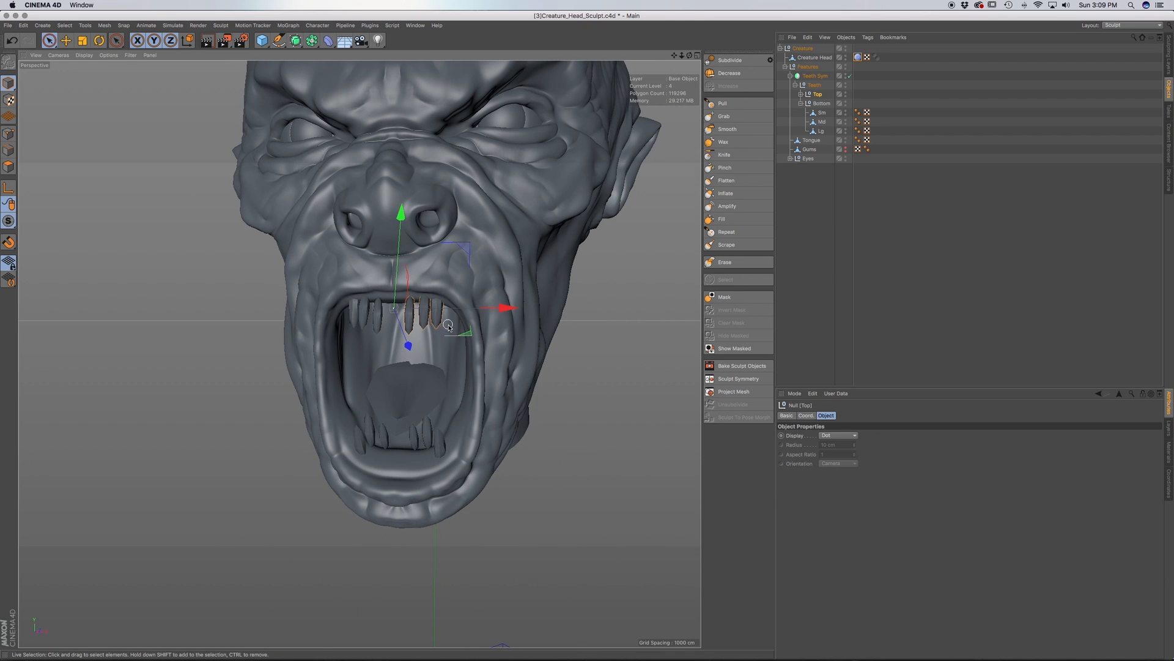
alt+middle_drag(448, 324, 450, 392)
alt+drag(477, 430, 460, 407)
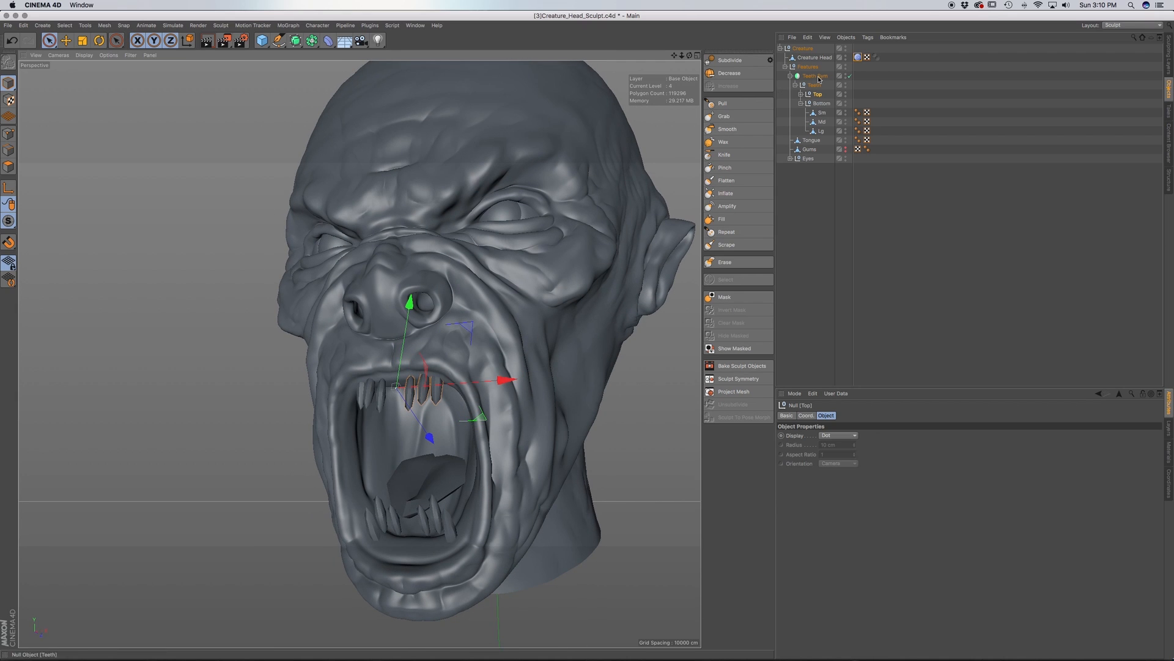
click(821, 132)
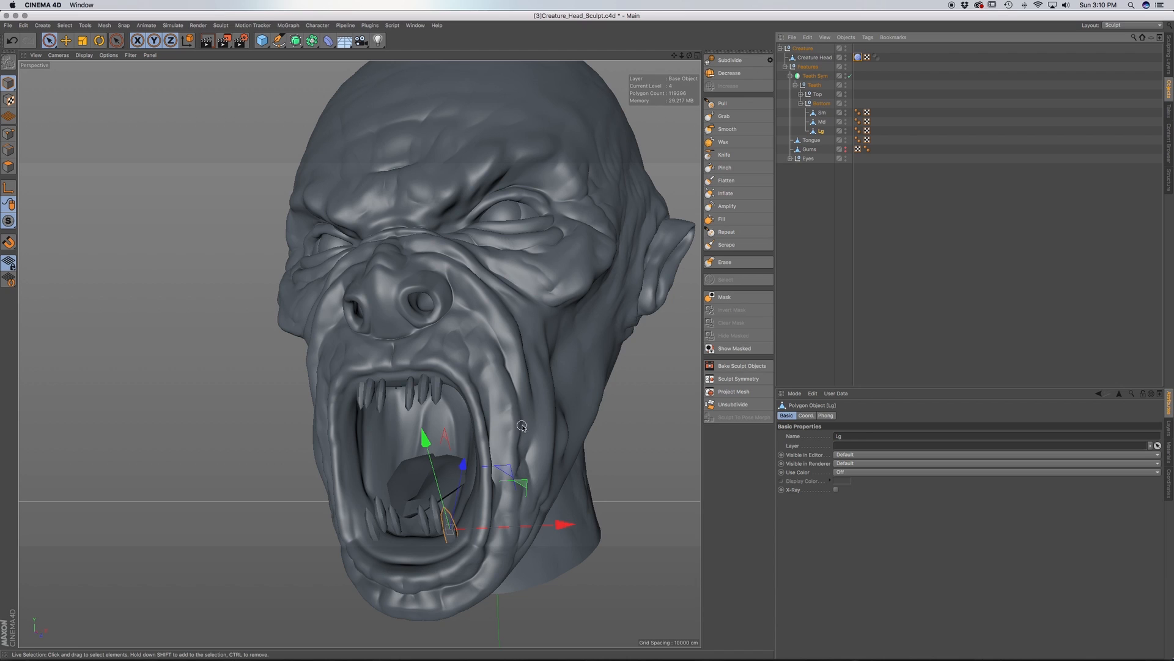
Try to subdivide the Lg lower tooth twice, then check the Creature Head's sculpting layers
click(737, 61)
click(736, 61)
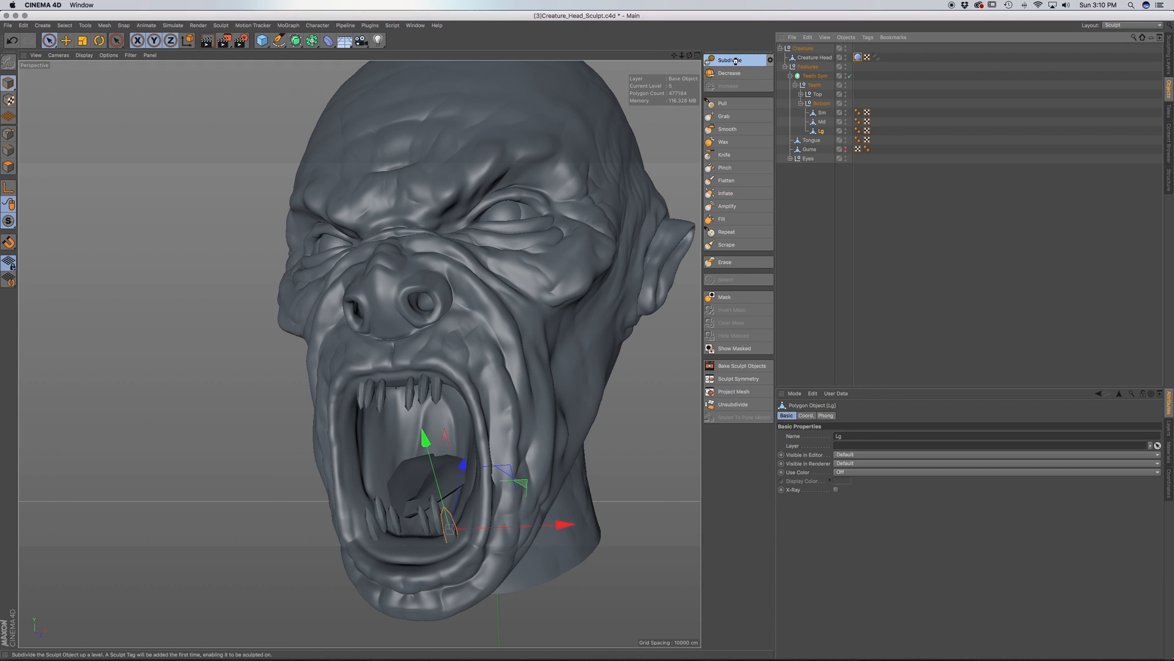
click(822, 132)
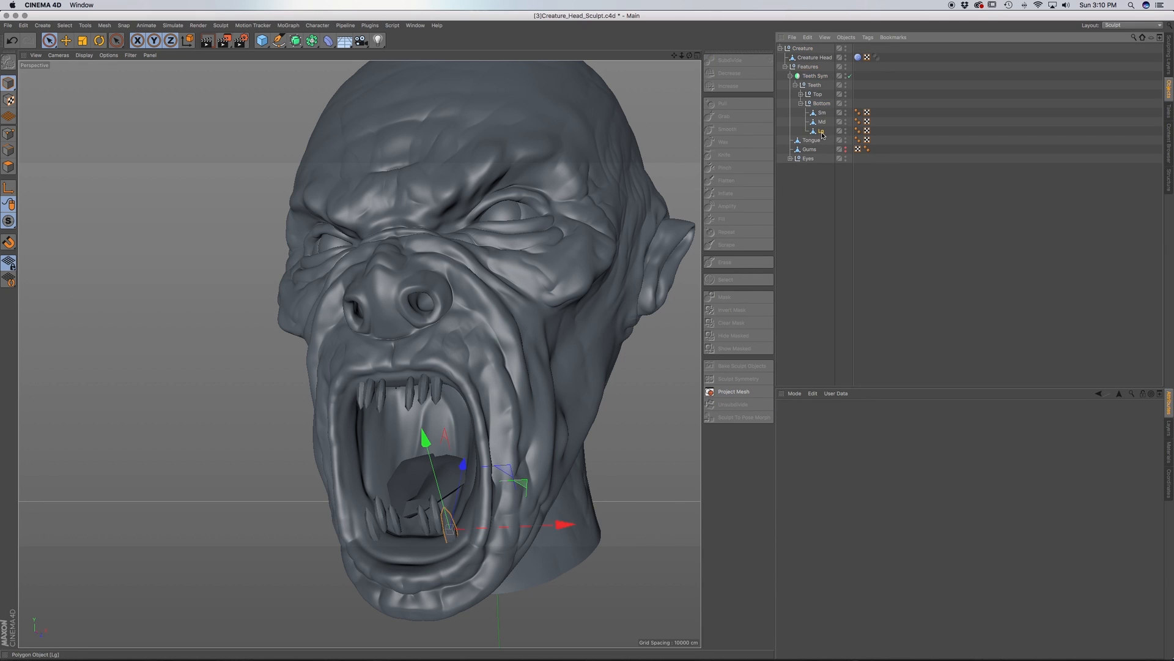
click(818, 57)
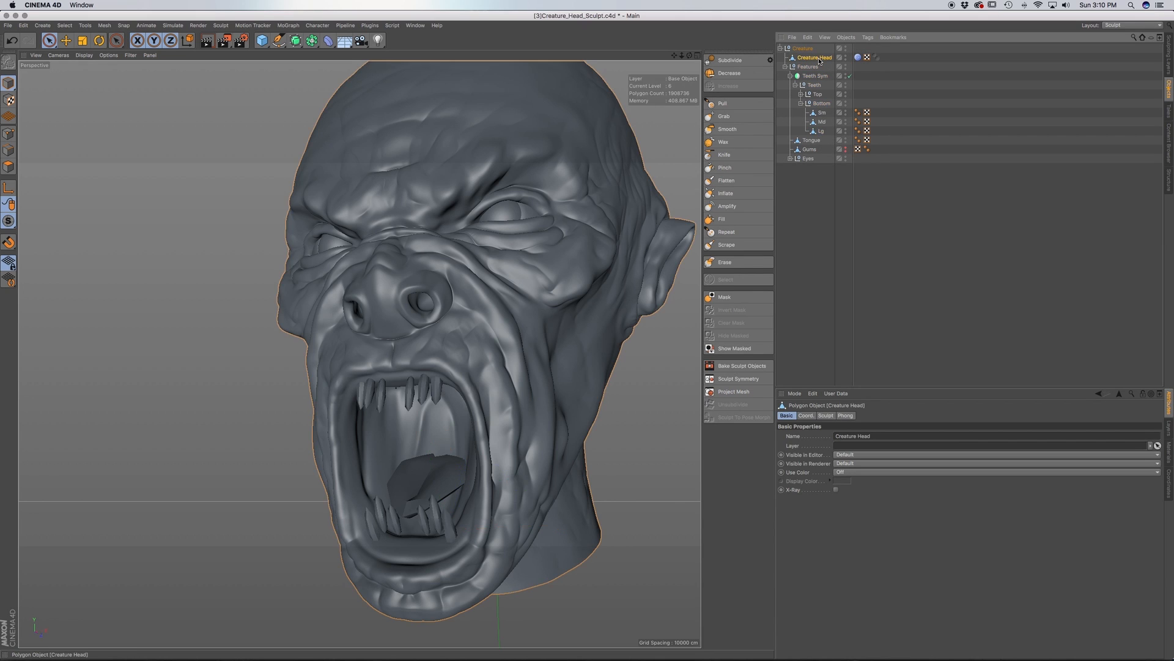
click(1170, 56)
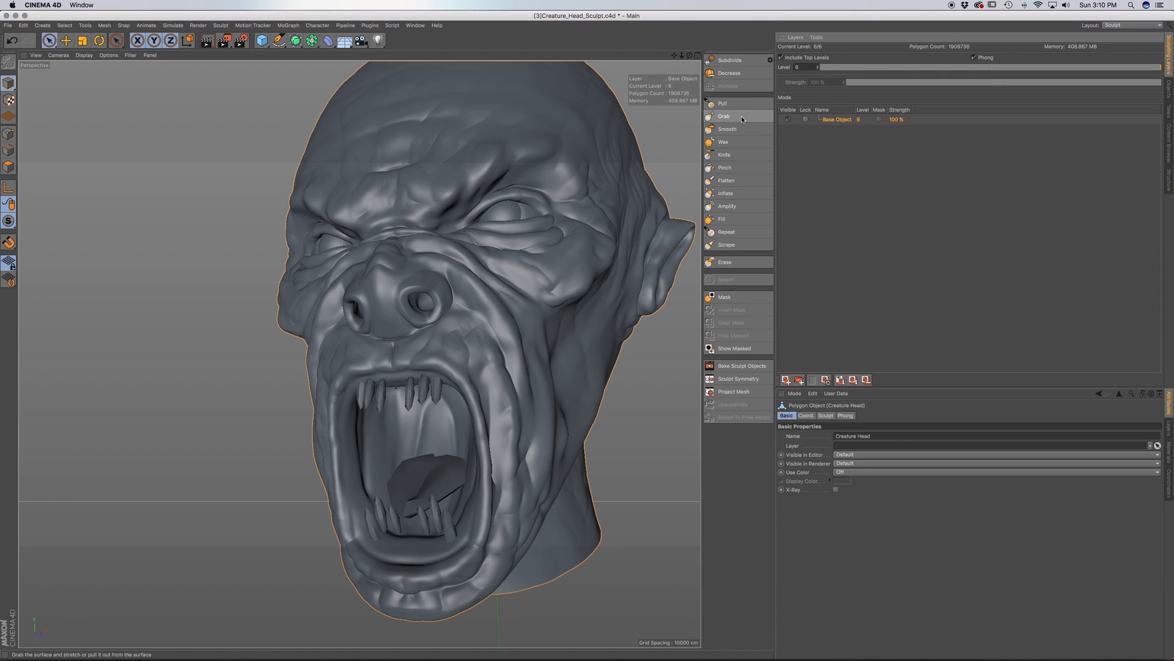
Undo the object selections and the two extra subdivisions applied to the Creature Head
key(super+z)
key(super+z)
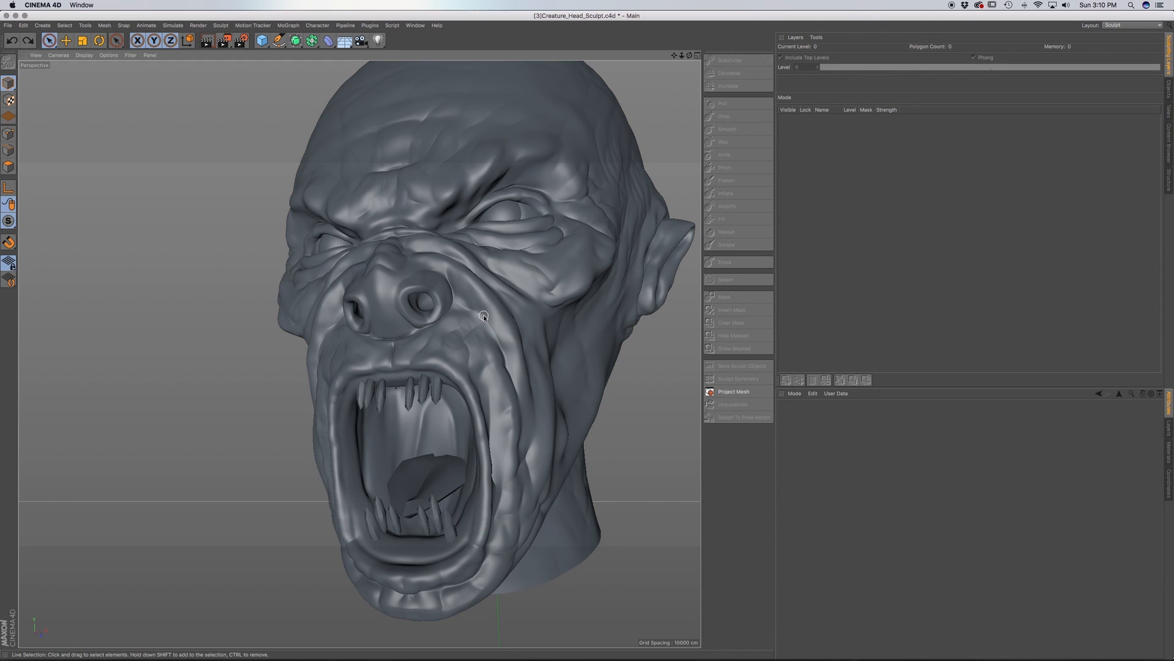
click(489, 321)
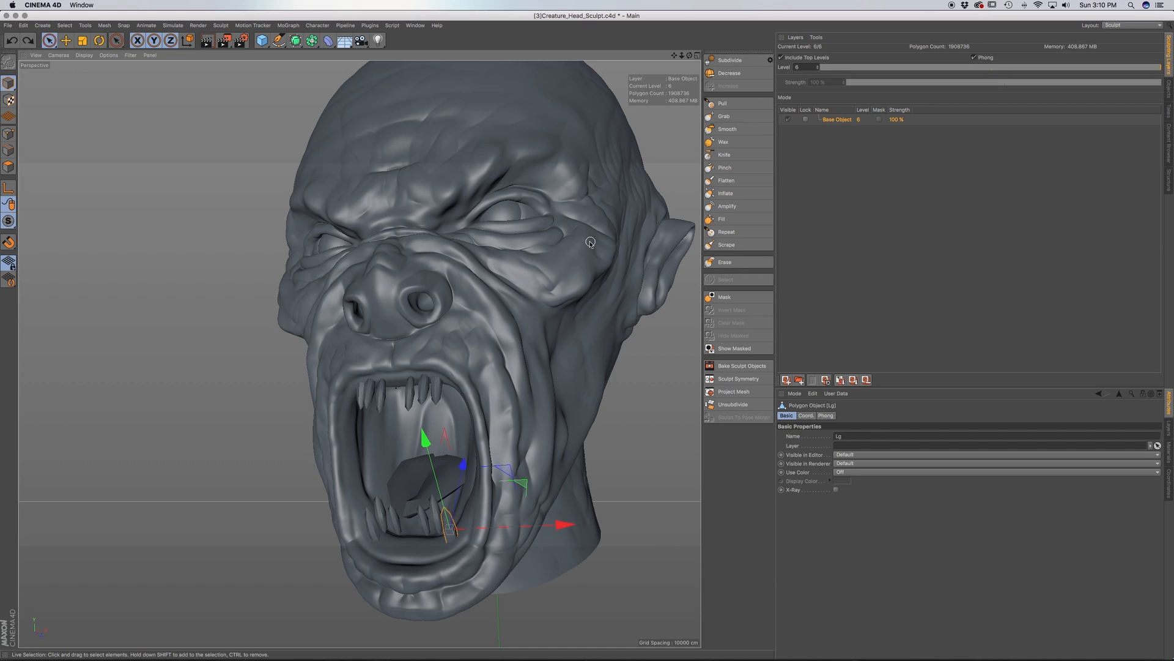
key(super+z)
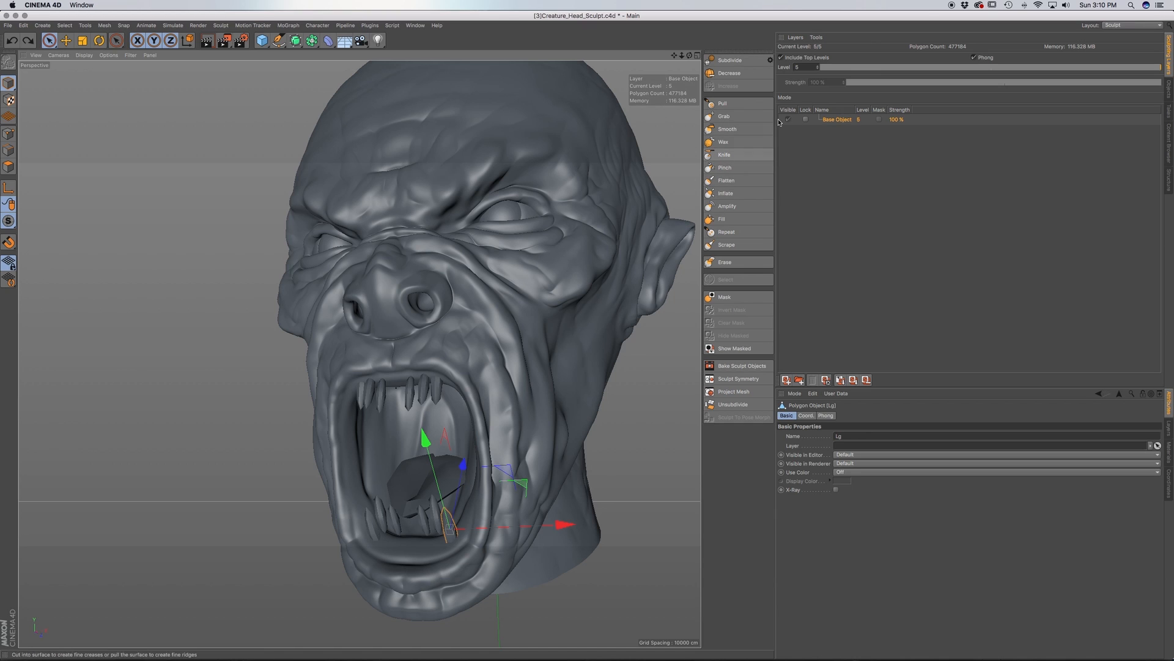
key(super+z)
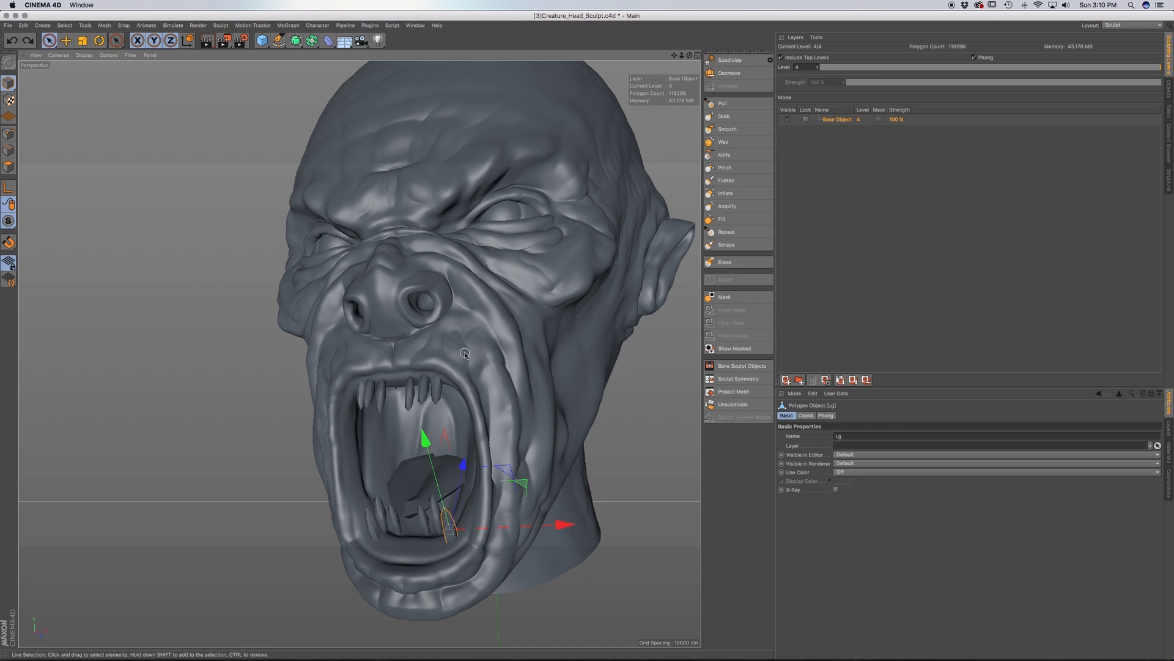
Reselect the Lg tooth in the Bottom group and apply Subdivide to make it a sculpt object
alt+drag(470, 334, 491, 367)
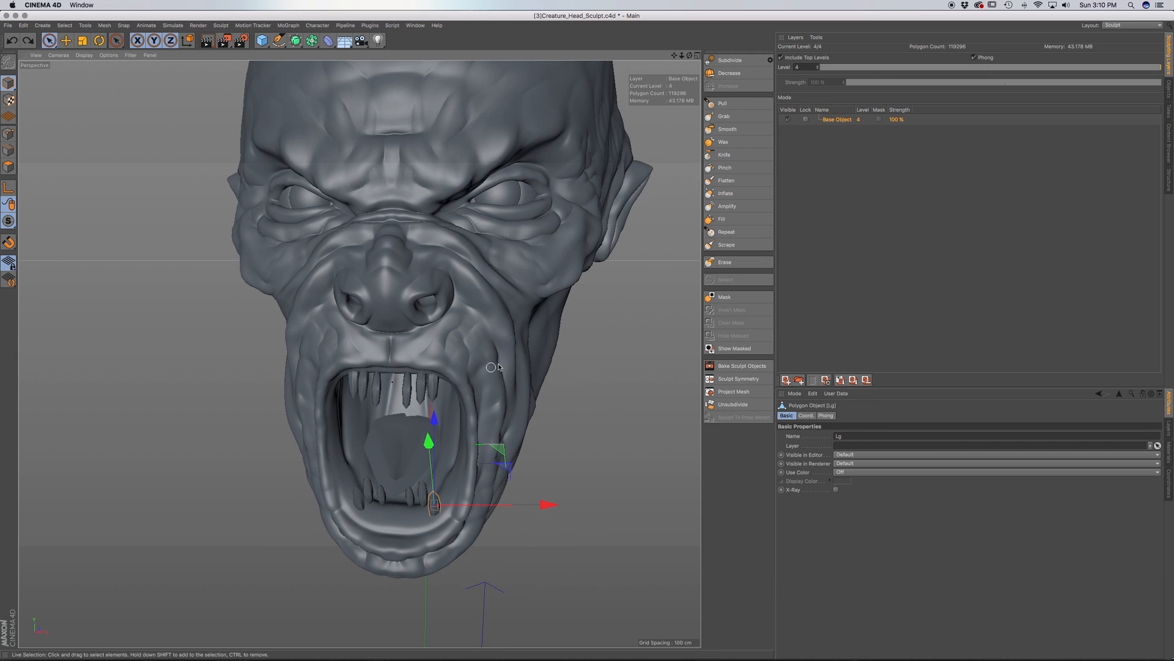
click(1167, 87)
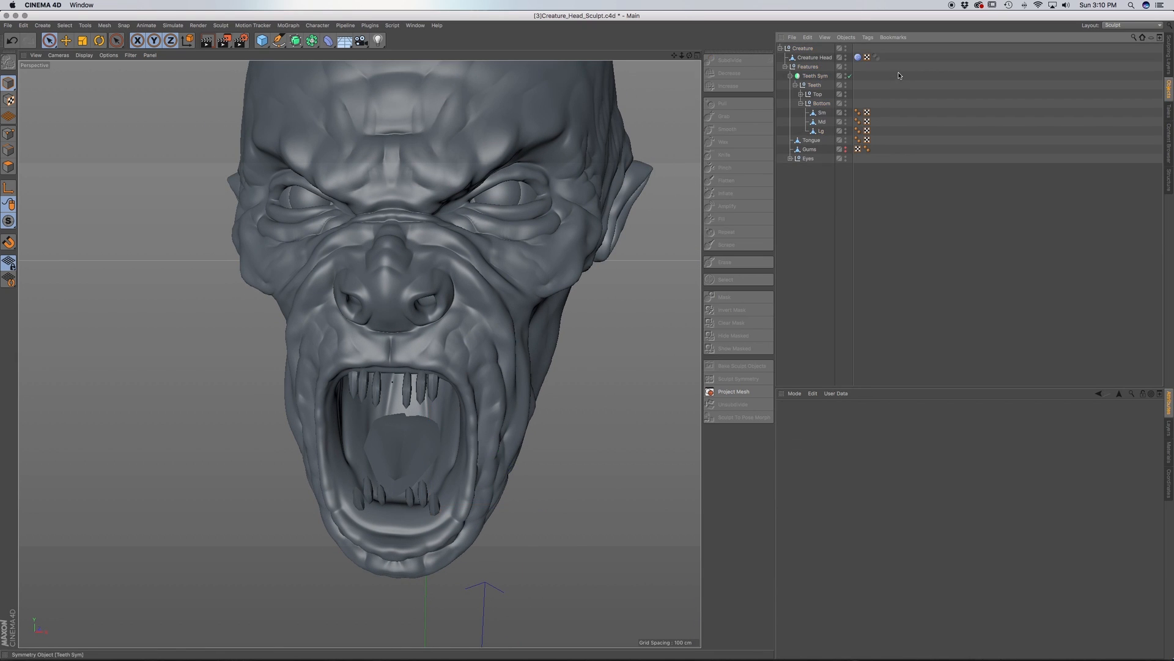
click(819, 131)
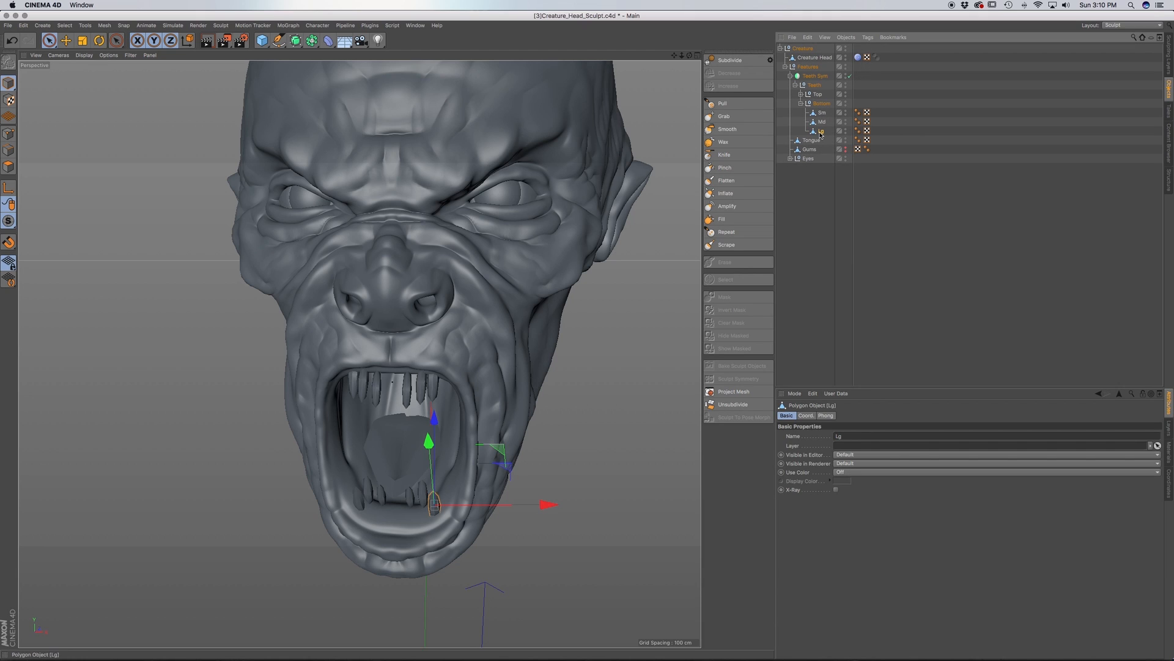
click(738, 60)
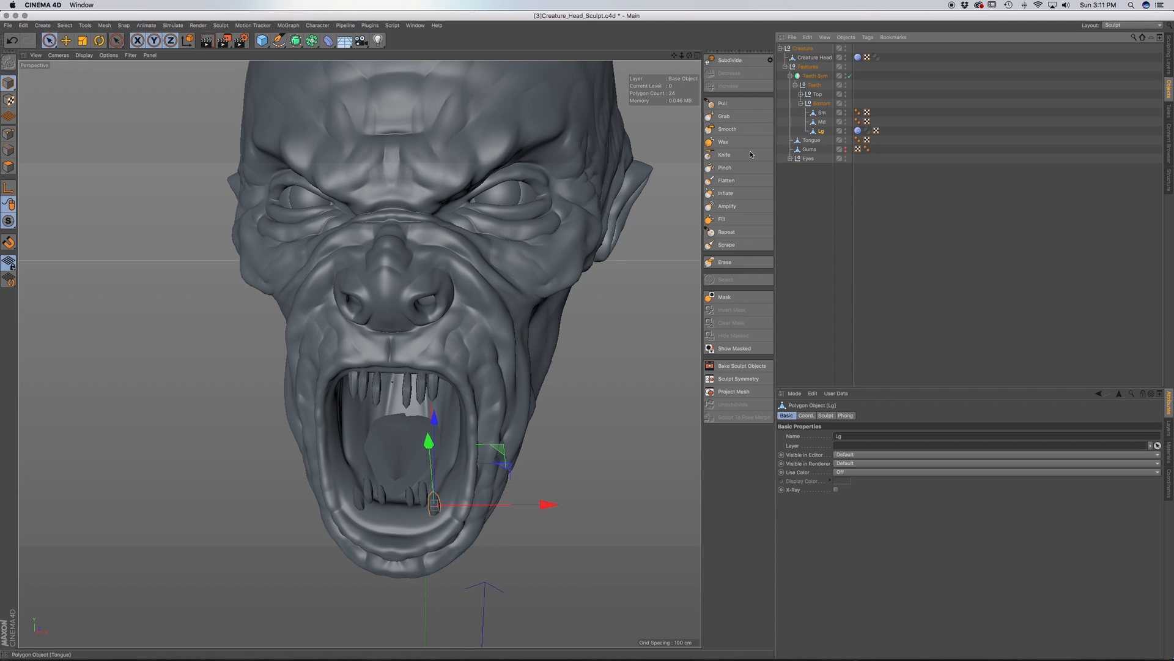
alt+drag(503, 391, 428, 367)
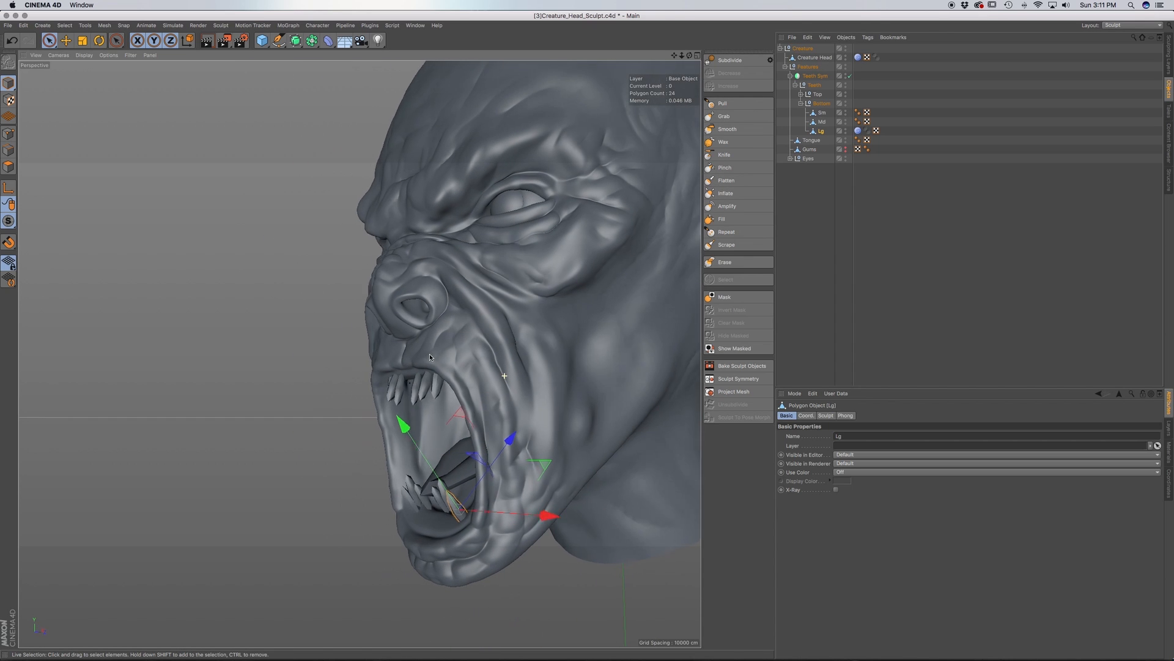
click(826, 134)
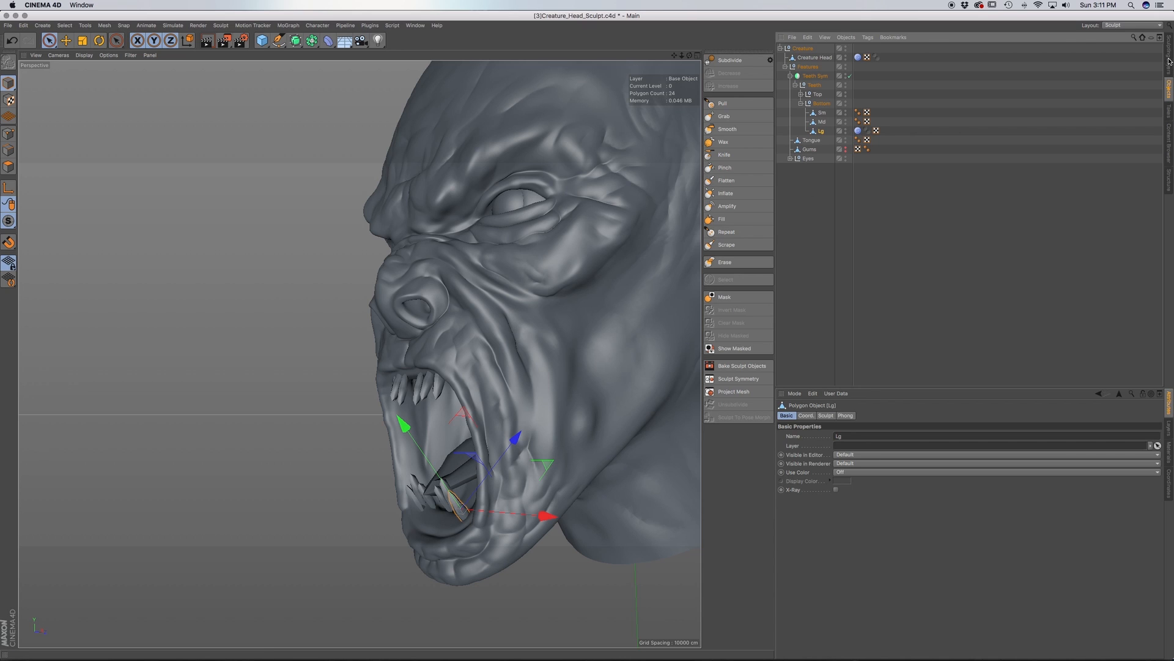
Show the Lg tooth's sculpting layers and subdivide the tooth to level 1
click(1168, 62)
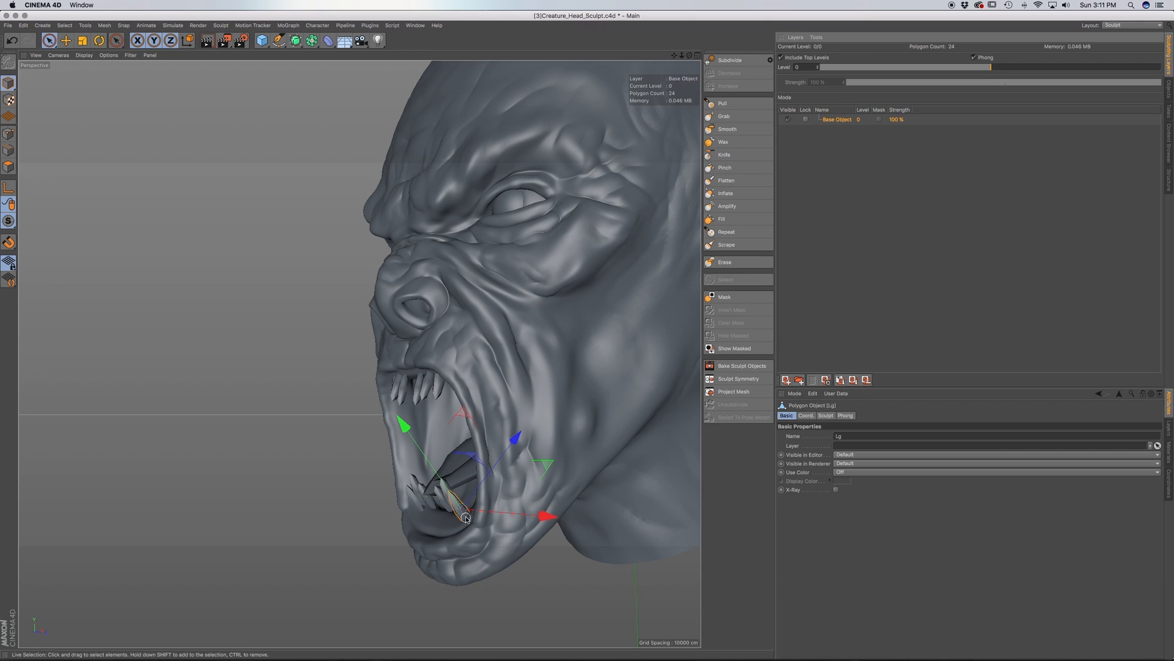
scroll(466, 519, up, 5)
scroll(471, 526, up, 4)
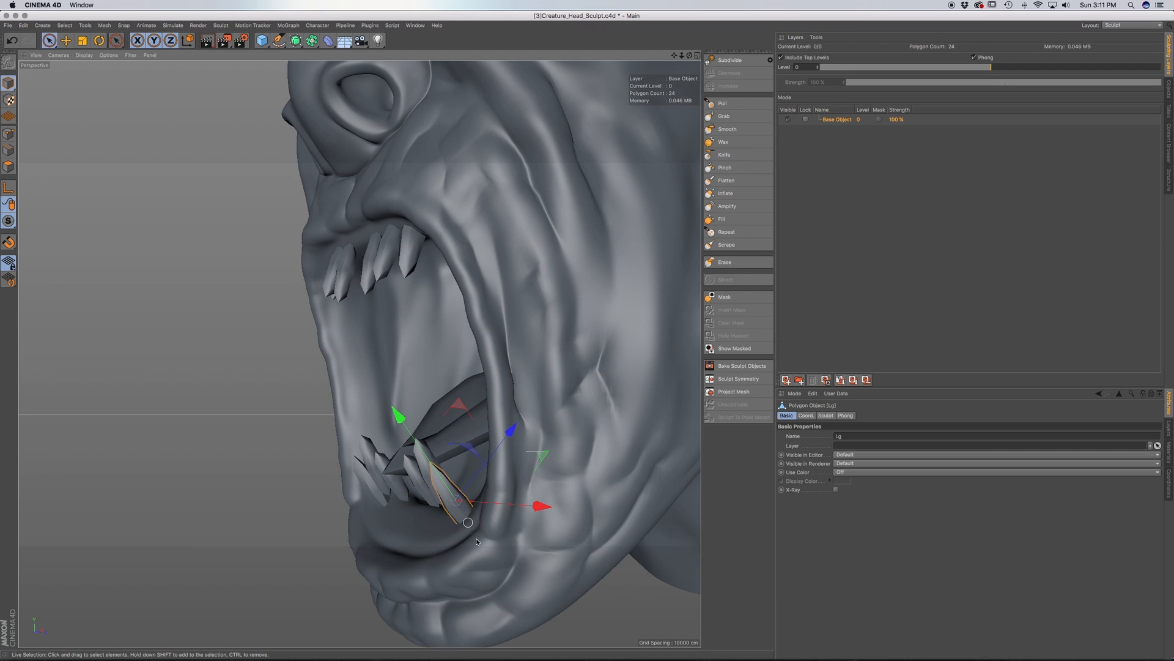
scroll(482, 551, up, 3)
click(746, 61)
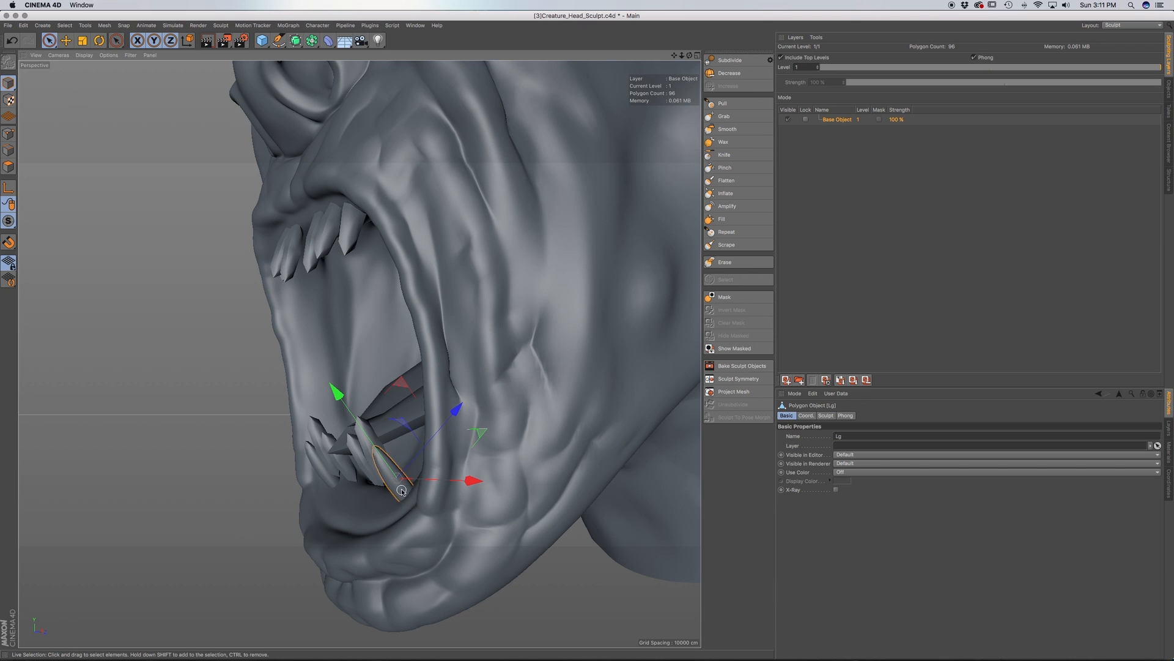
Choose the Grab sculpting brush and set its size to 100 for shaping the Lg lower tooth
scroll(401, 492, up, 3)
mouse_move(401, 490)
alt+mouse_down()
mouse_move(472, 467)
mouse_move(403, 493)
mouse_move(414, 502)
mouse_move(394, 483)
alt+mouse_up()
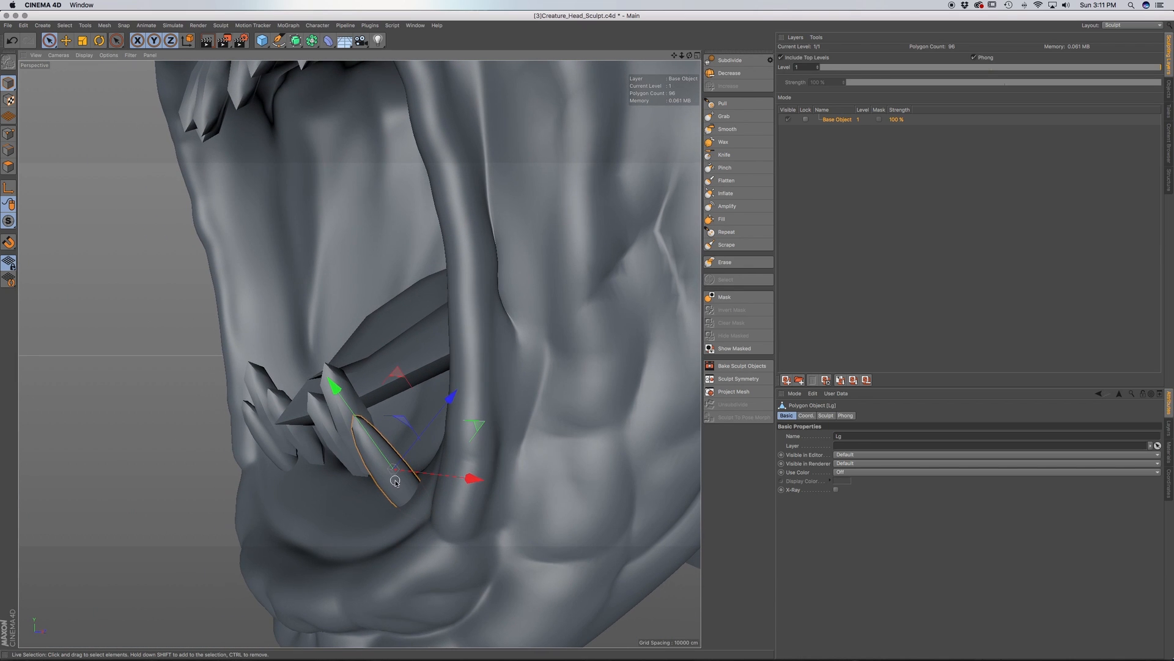
click(726, 103)
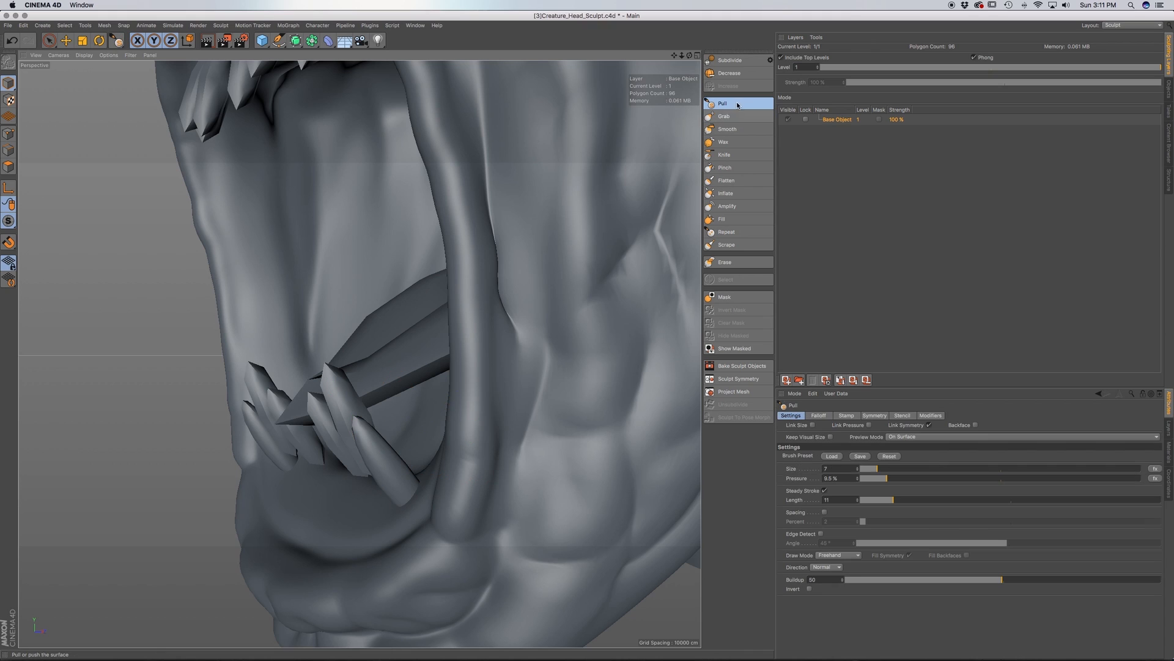
click(725, 118)
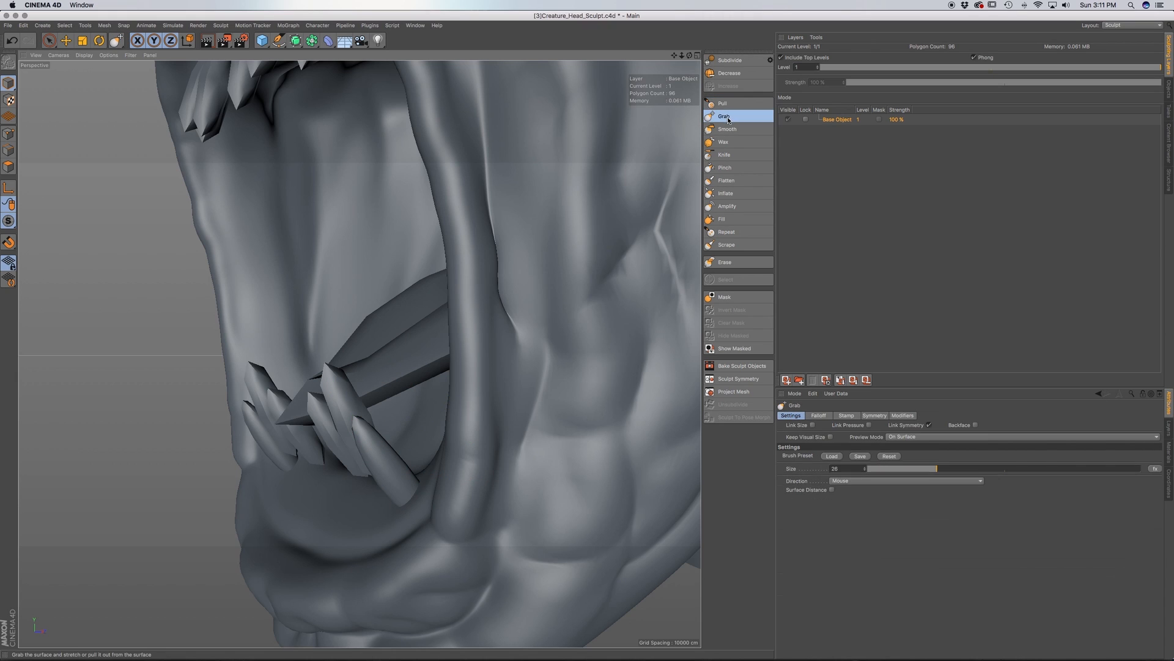
drag(940, 469, 1024, 469)
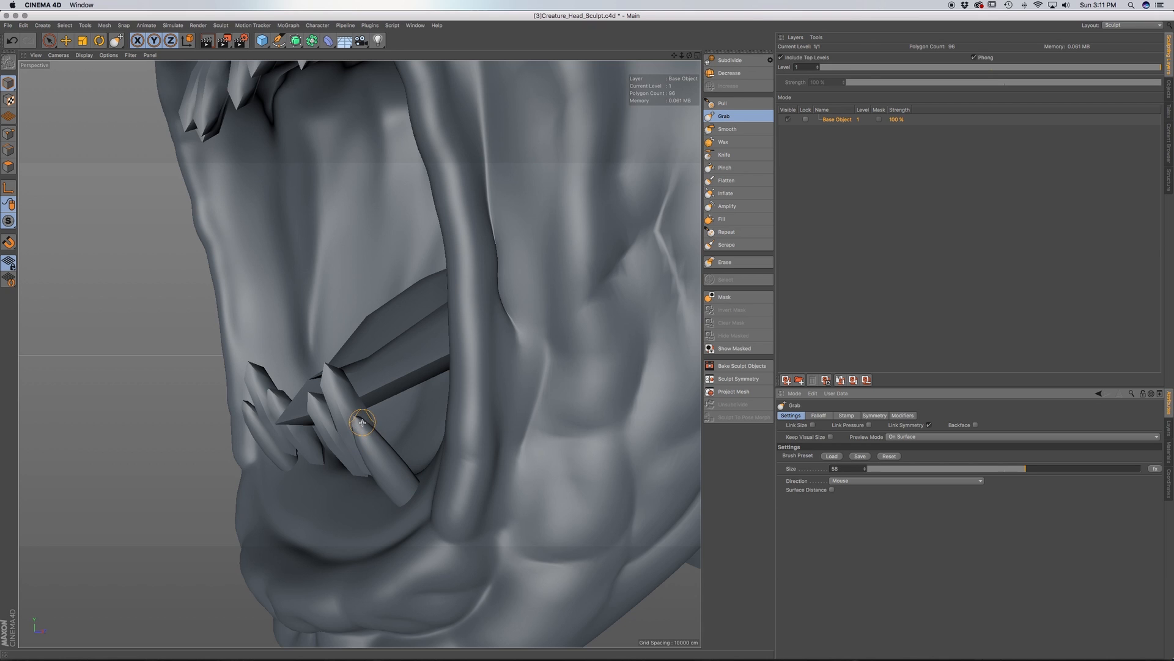
mouse_move(358, 428)
alt+mouse_down()
mouse_move(454, 424)
mouse_move(359, 429)
mouse_move(355, 416)
mouse_move(266, 429)
alt+mouse_up()
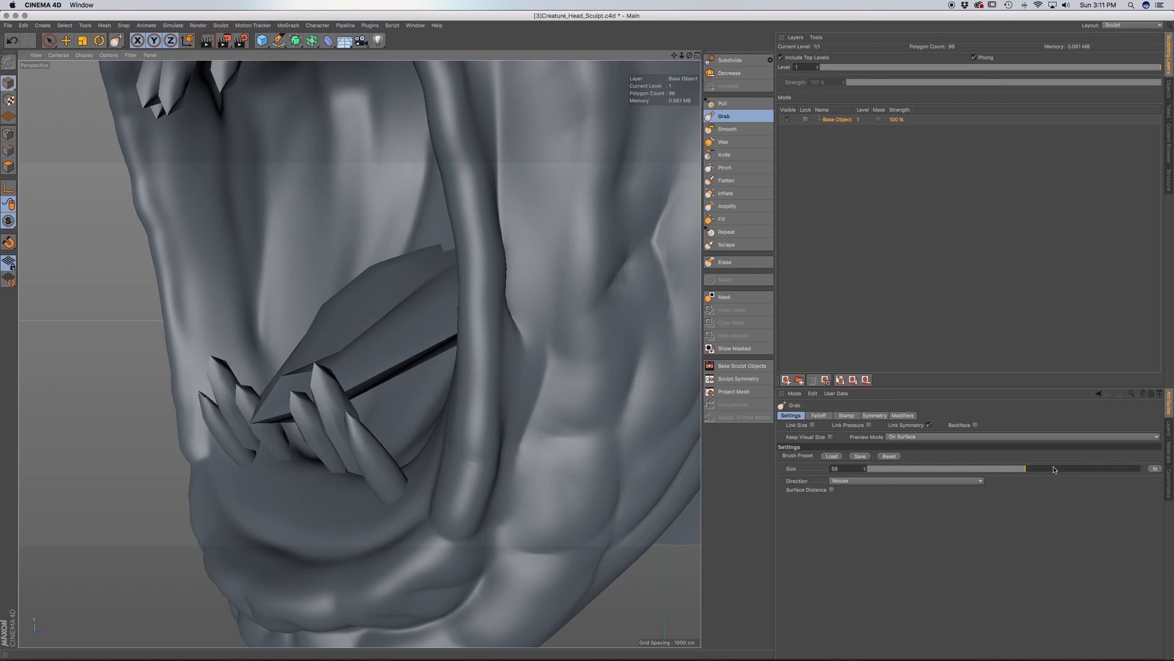
drag(1053, 469, 1143, 469)
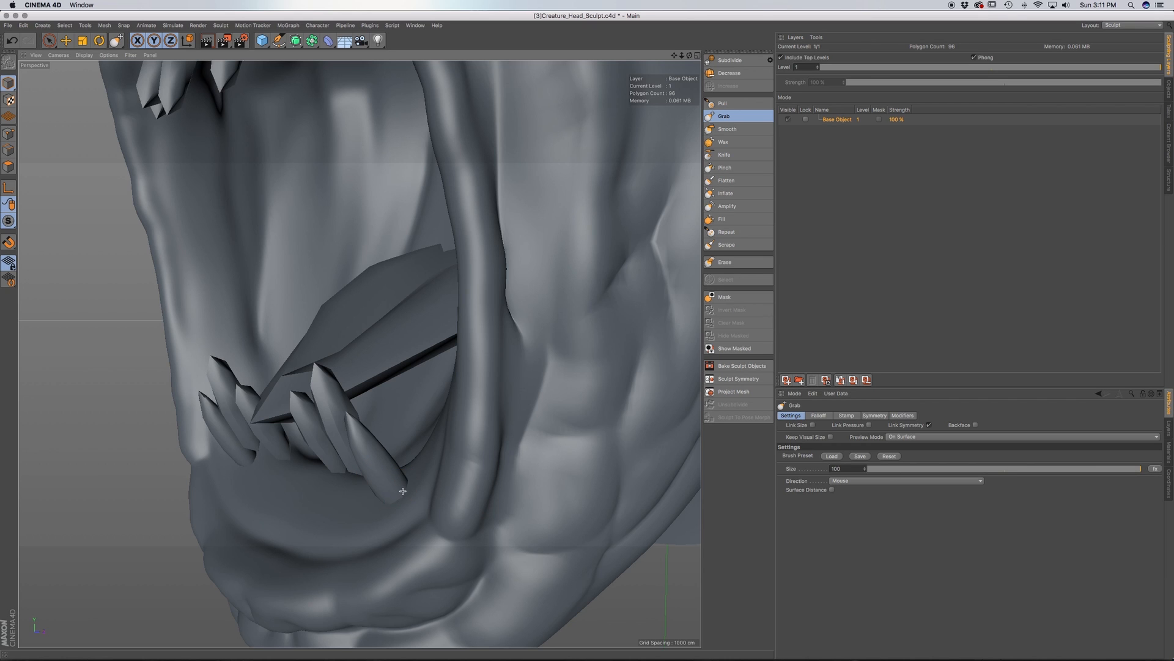
Reshape the Lg lower tooth with the Grab brush, broadening its base and adjusting its body
mouse_move(403, 491)
alt+mouse_down()
mouse_move(376, 497)
mouse_move(382, 414)
mouse_move(414, 472)
mouse_move(432, 437)
alt+mouse_up()
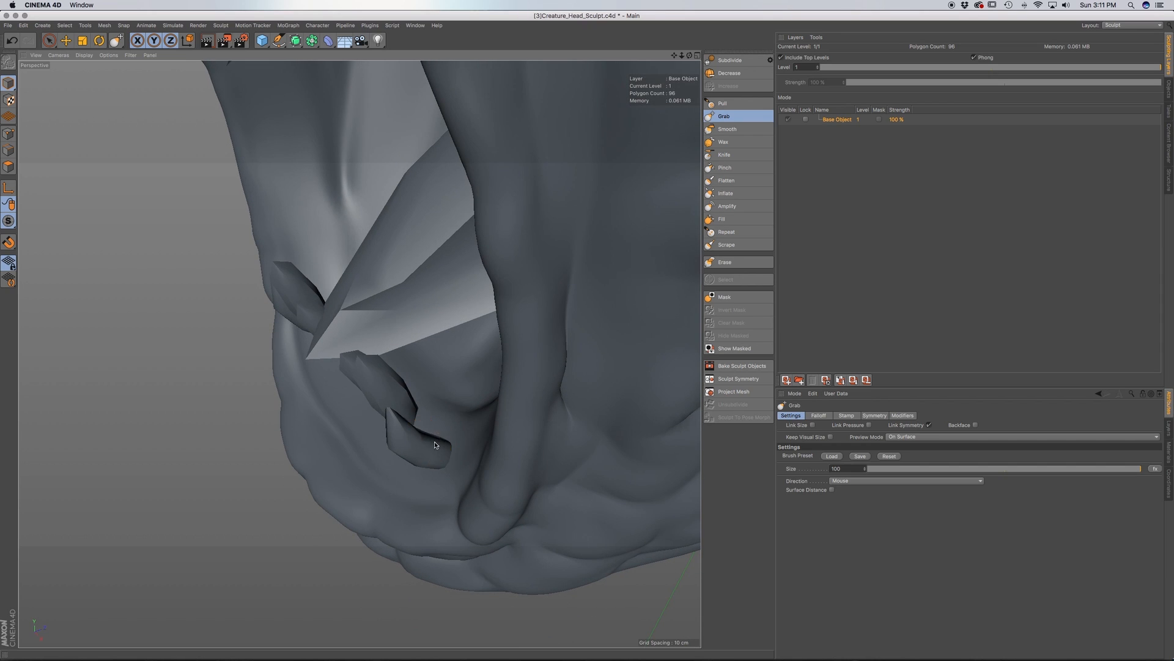
scroll(436, 444, down, 5)
drag(446, 465, 438, 452)
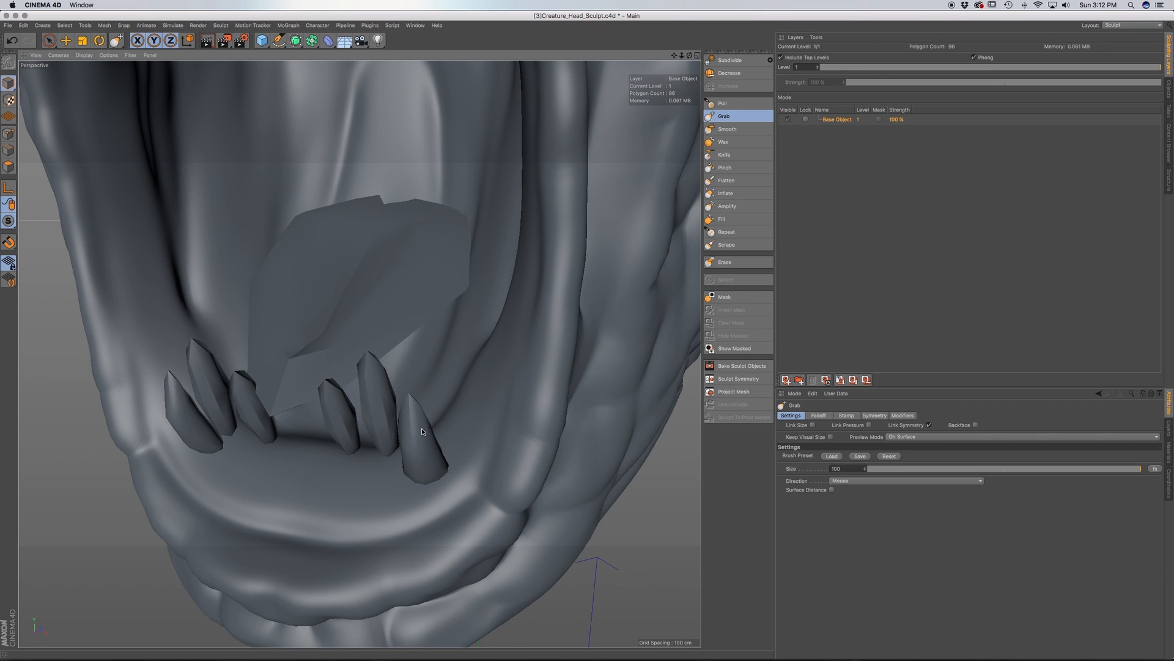
alt+drag(422, 422, 508, 481)
drag(428, 435, 431, 434)
Switch to the Smooth brush and set its size to 100 and pressure to 32.7%
click(727, 129)
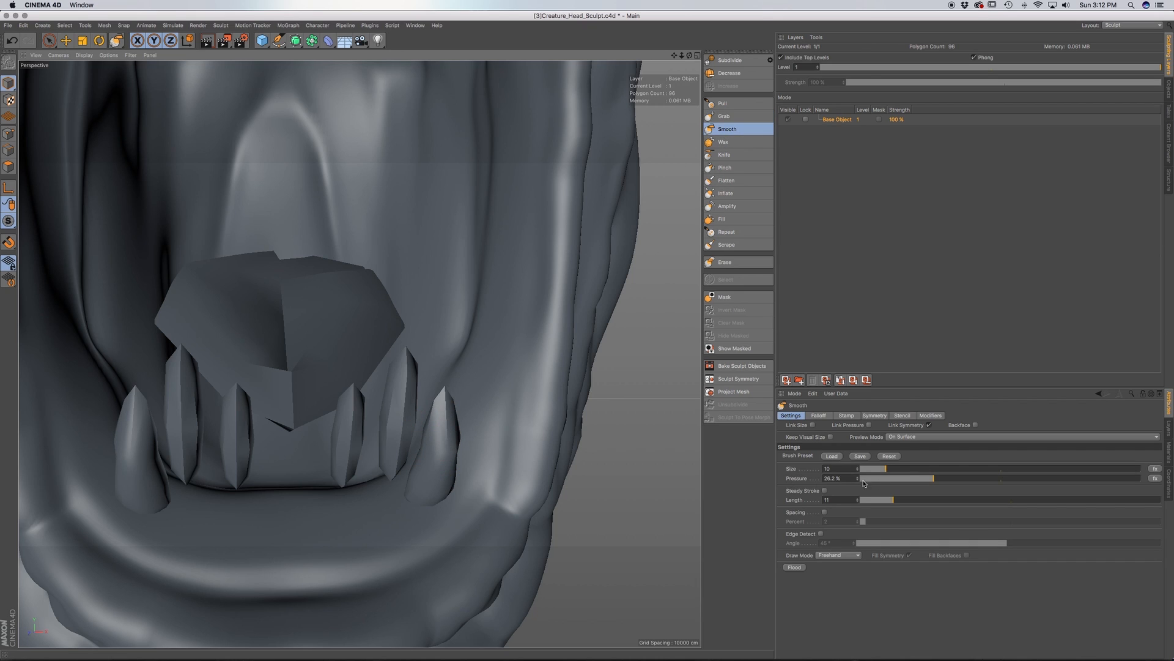
click(915, 469)
drag(943, 479, 962, 469)
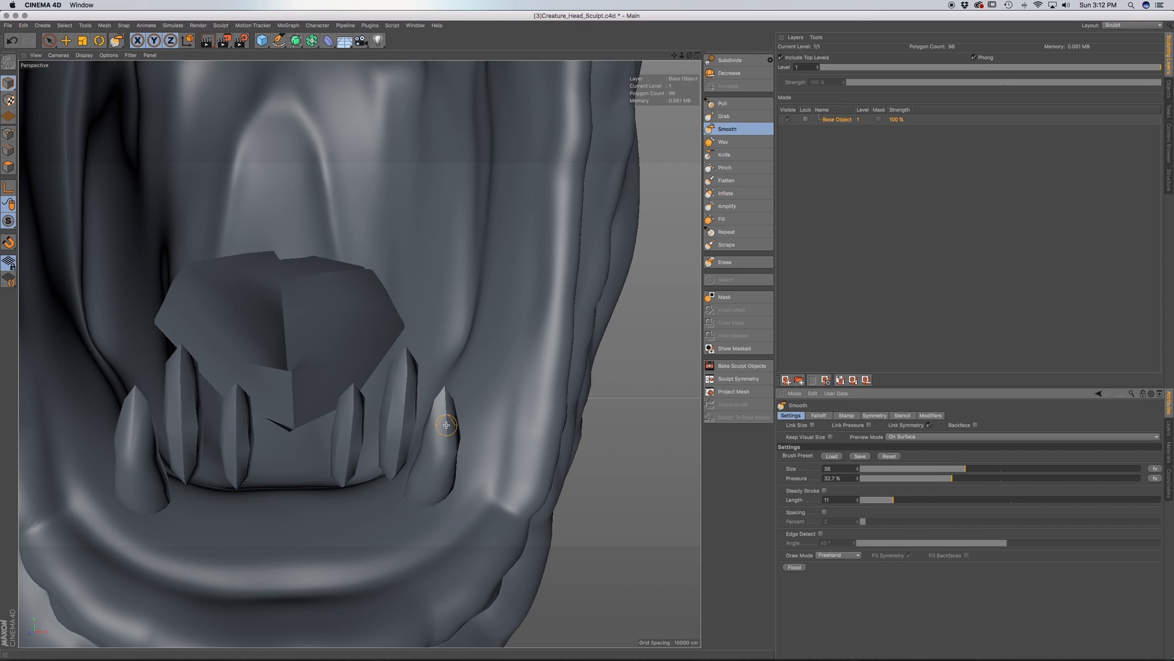
click(989, 468)
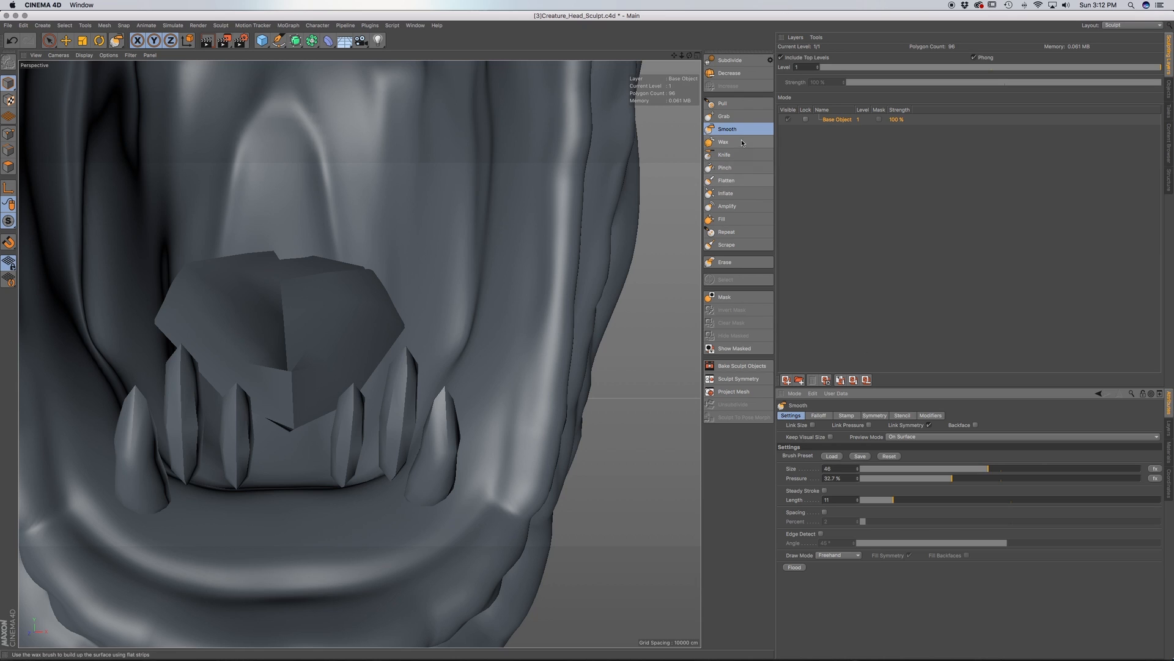
drag(1028, 468, 1165, 471)
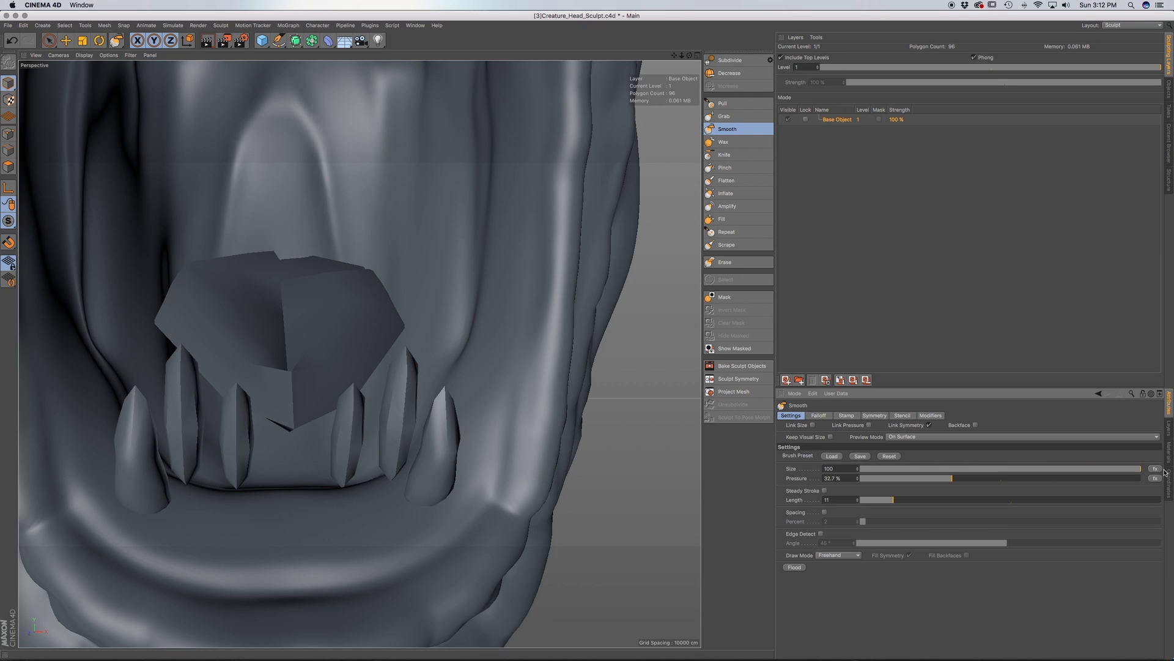
Set the Smooth brush pressure to 10.1% and smooth the Lg lower tooth into an even cone
mouse_move(446, 426)
mouse_down()
mouse_move(447, 464)
mouse_move(334, 460)
mouse_up()
click(888, 478)
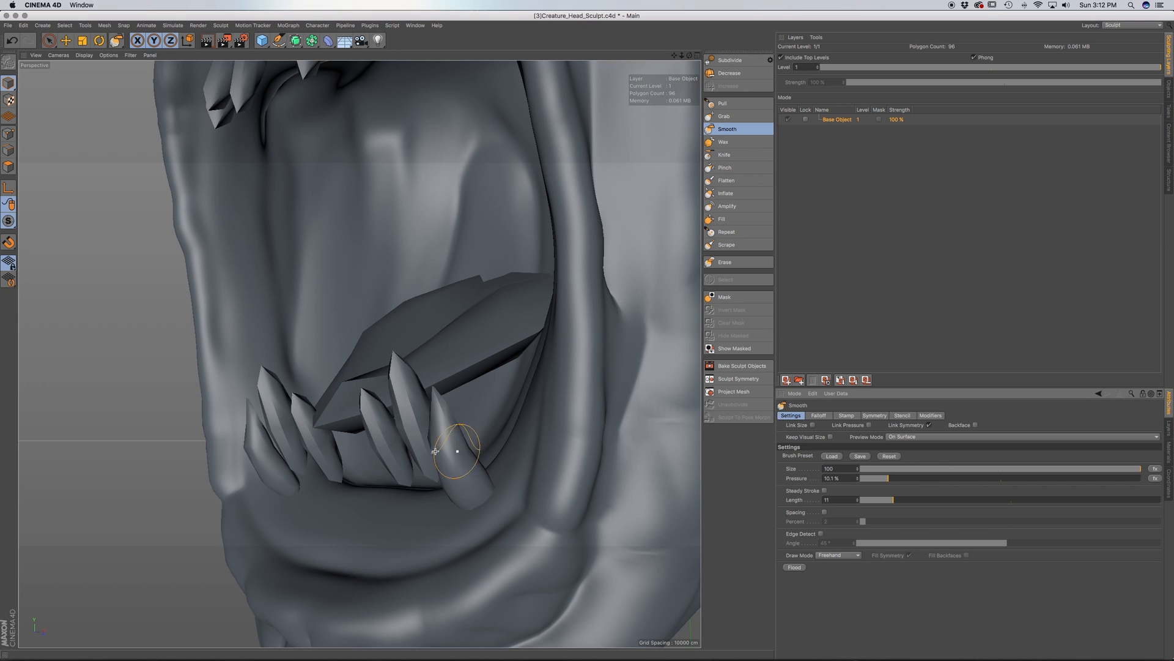
click(434, 420)
mouse_move(434, 420)
alt+mouse_down()
mouse_move(438, 446)
mouse_move(472, 430)
mouse_move(456, 460)
alt+mouse_up()
alt+drag(446, 445, 444, 499)
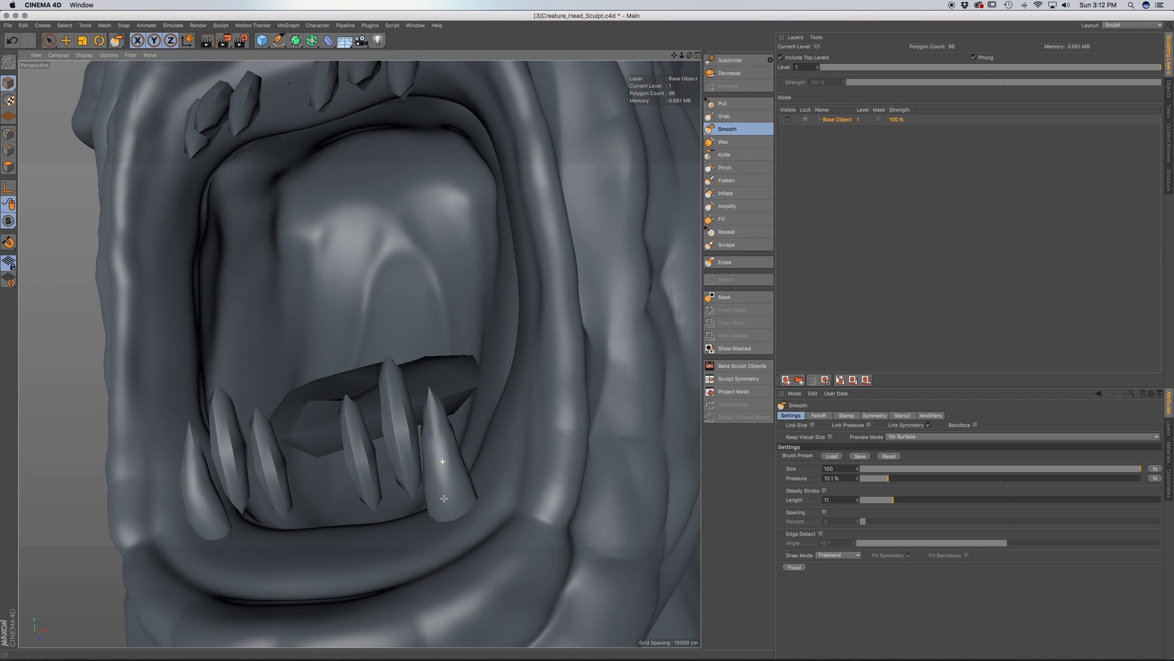
Refine the side profile and base of the Lg lower tooth using the Grab brush at size 100
mouse_move(441, 410)
alt+mouse_down()
mouse_move(444, 453)
mouse_move(471, 433)
mouse_move(661, 414)
mouse_move(630, 429)
alt+mouse_up()
click(725, 116)
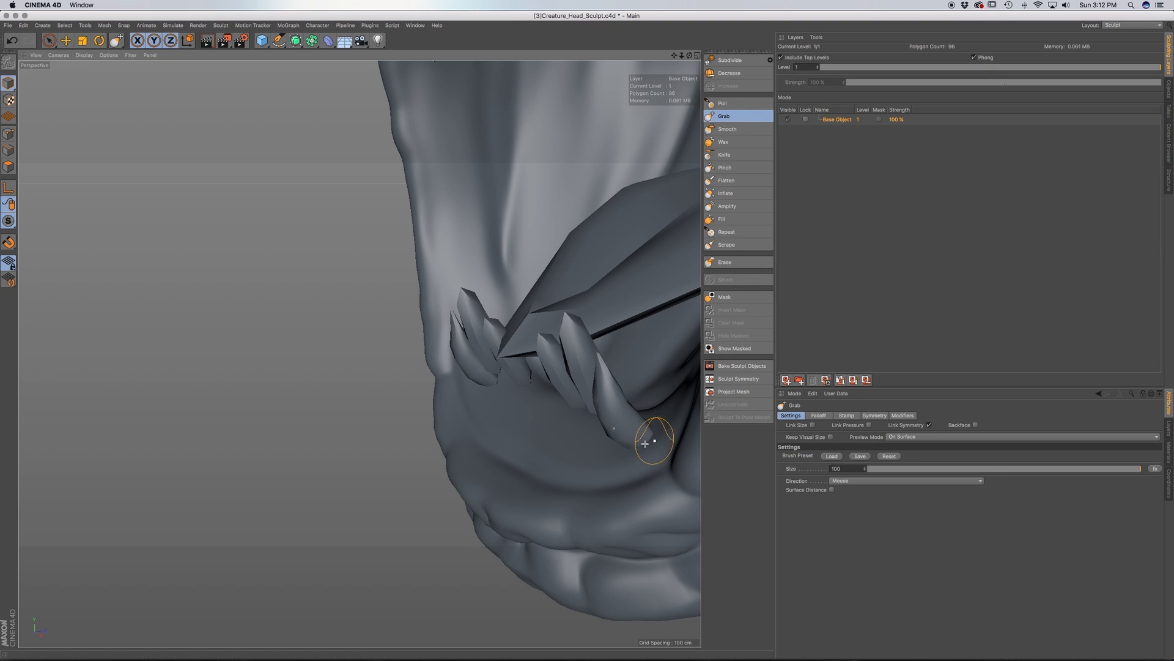
mouse_move(628, 452)
alt+mouse_down()
mouse_move(631, 443)
mouse_move(630, 460)
mouse_move(571, 467)
mouse_move(656, 387)
mouse_move(641, 347)
alt+mouse_up()
mouse_move(648, 401)
alt+mouse_down()
mouse_move(619, 390)
mouse_move(657, 376)
alt+mouse_up()
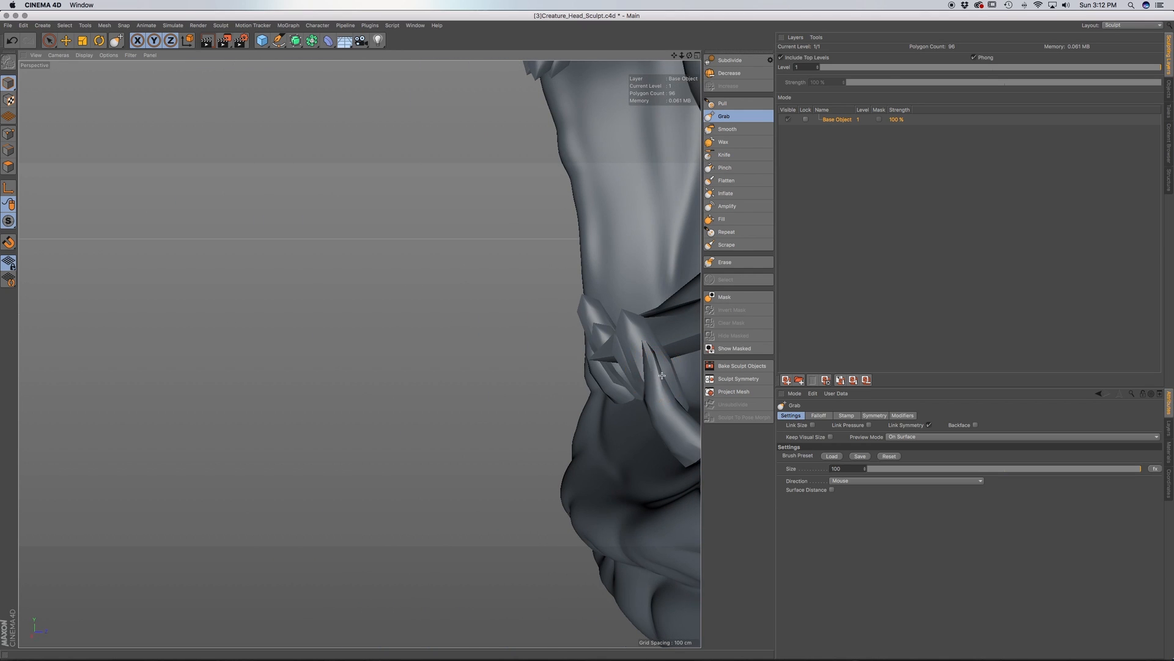
alt+drag(673, 389, 639, 436)
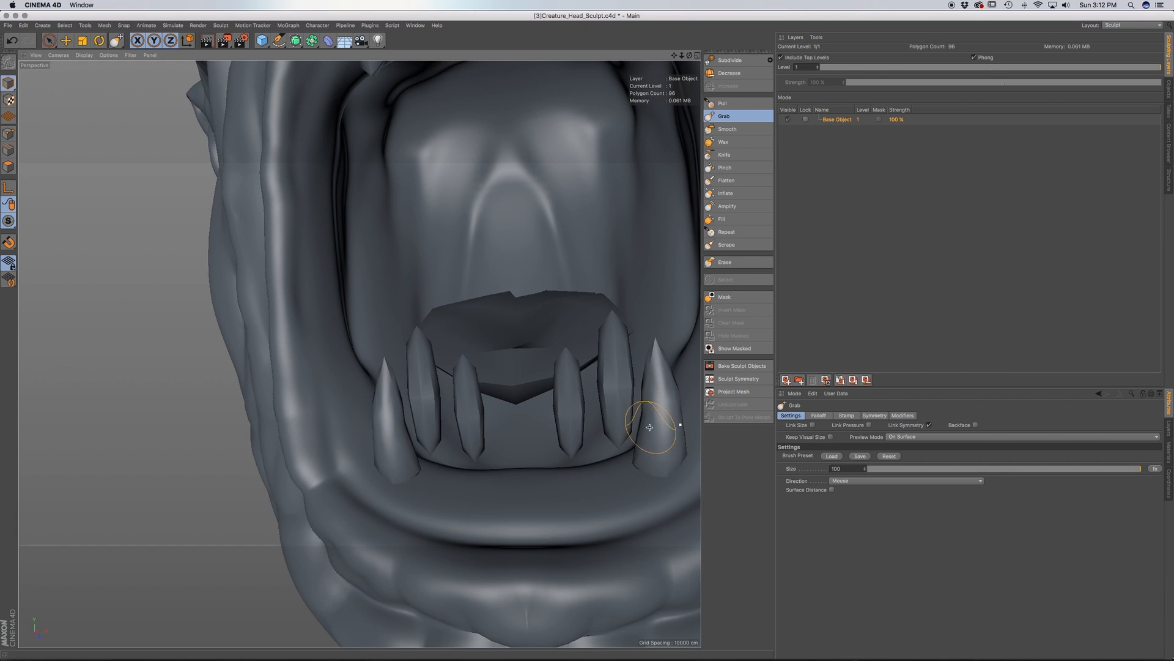
alt+right_drag(650, 427, 645, 449)
alt+middle_drag(645, 449, 559, 439)
scroll(557, 423, up, 8)
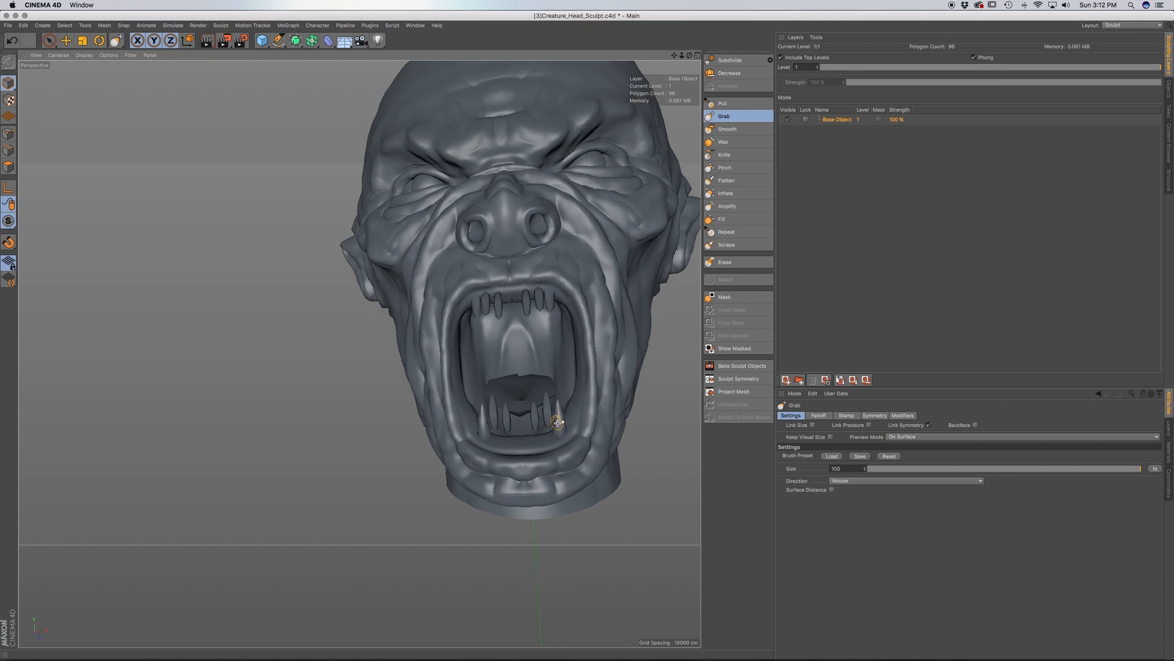
Adjust the base and upper side profile of the Lg lower tooth with the Grab brush
scroll(558, 423, up, 2)
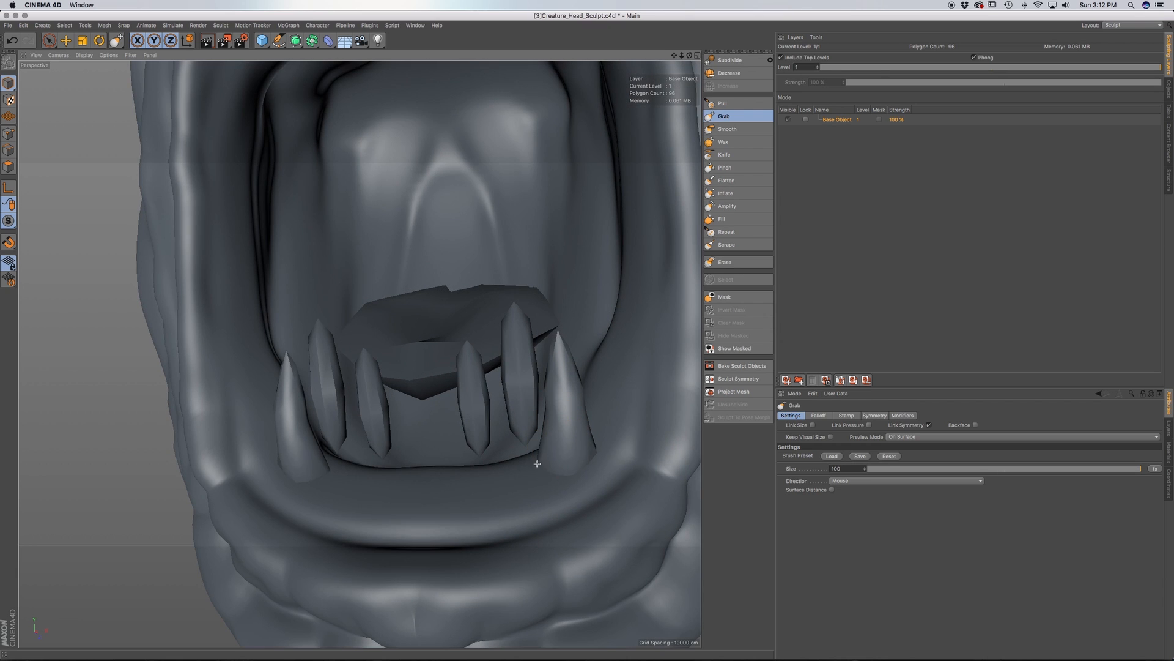
drag(557, 474, 555, 482)
alt+drag(567, 386, 474, 424)
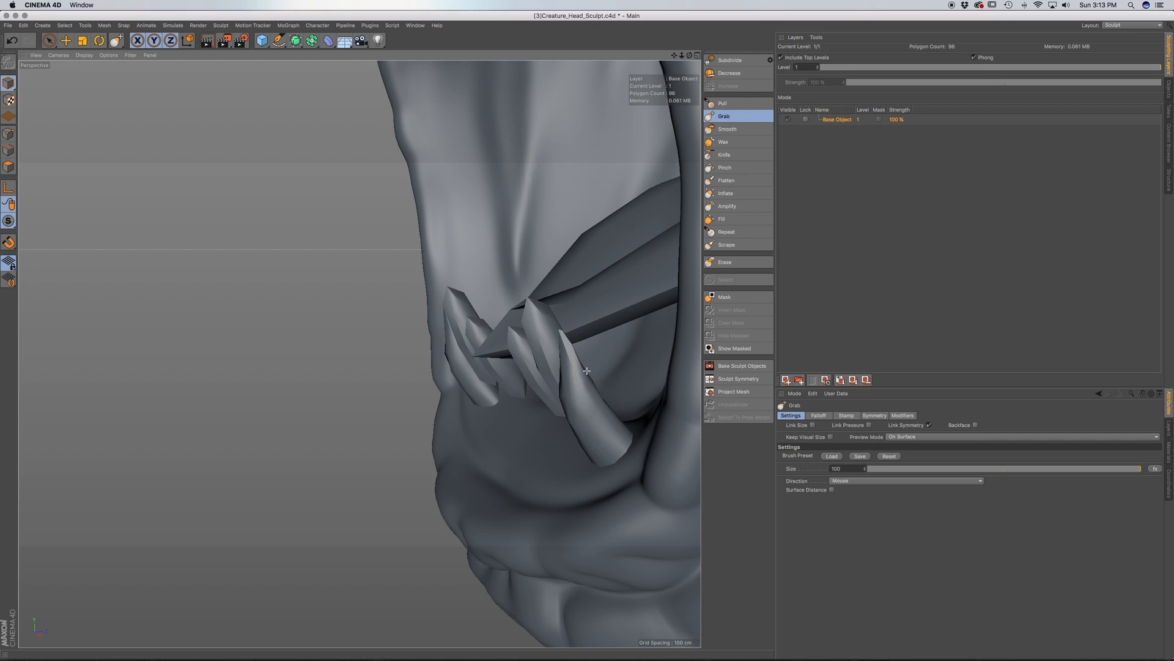
drag(566, 374, 561, 355)
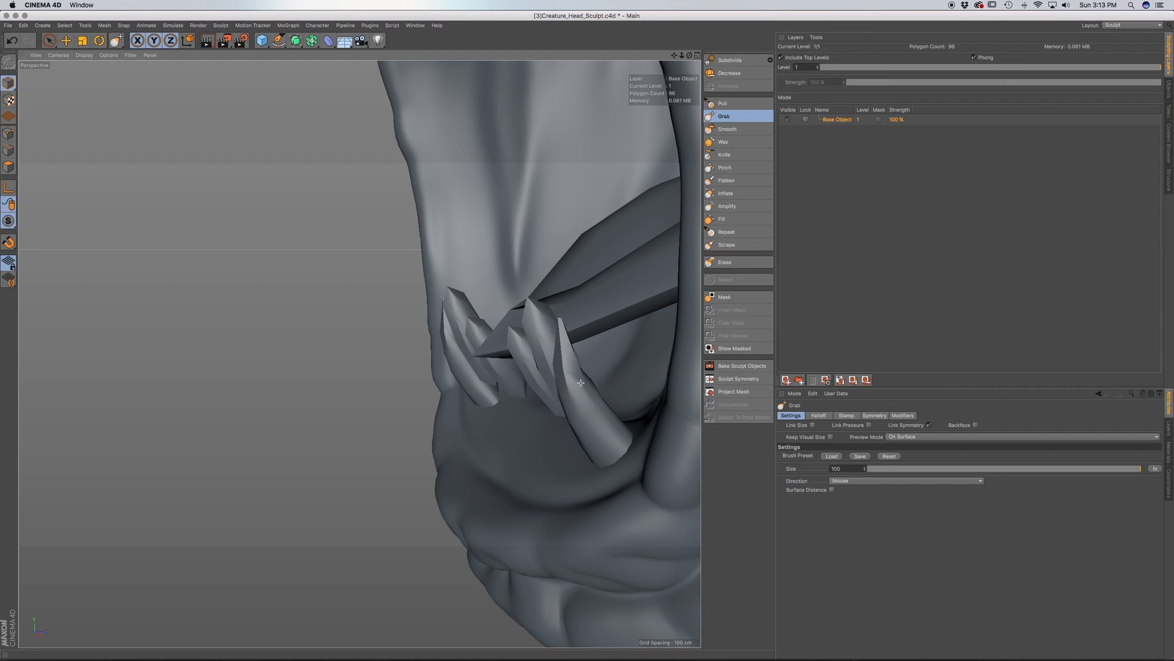
alt+drag(566, 352, 590, 433)
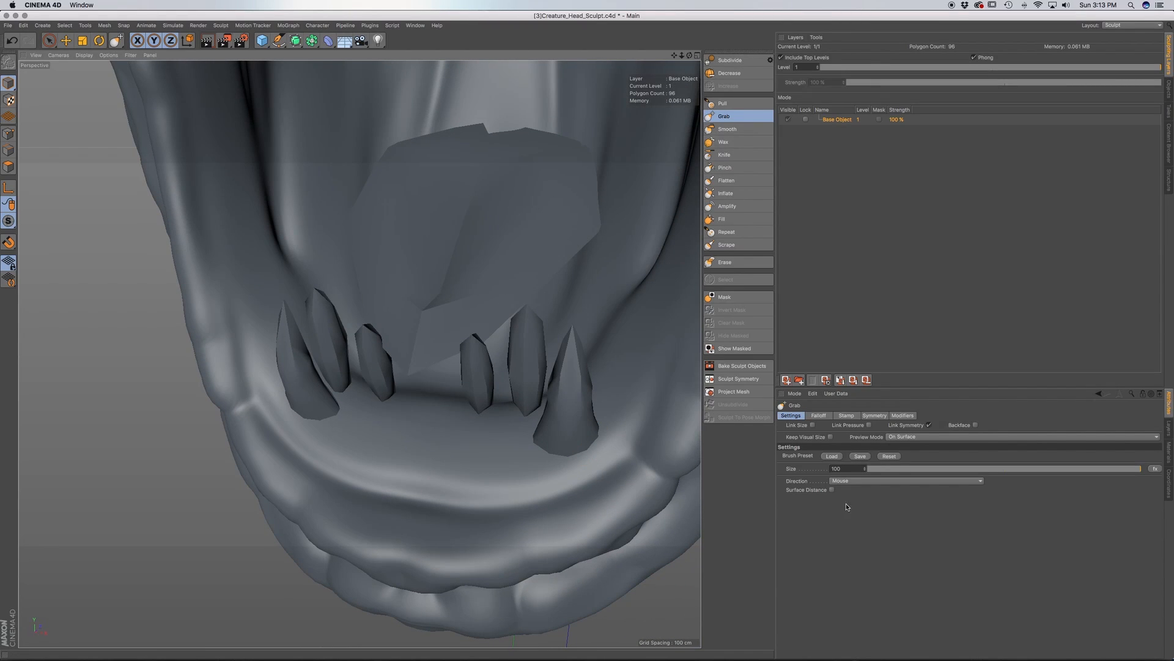
Set the Grab brush size to 200 and stretch the Lg lower tooth into a taller, more slender fang
click(835, 469)
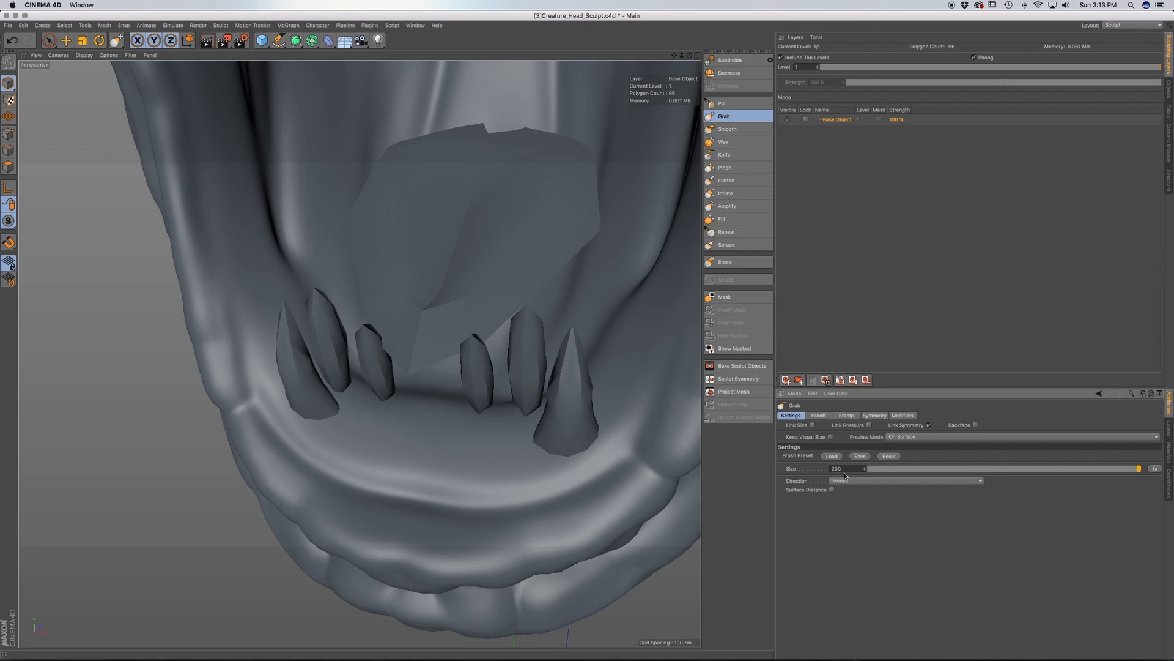
drag(572, 367, 574, 303)
mouse_move(552, 386)
mouse_down()
mouse_move(576, 417)
mouse_move(663, 431)
mouse_up()
drag(618, 262, 597, 274)
mouse_move(604, 361)
mouse_down()
mouse_move(601, 392)
mouse_move(583, 389)
mouse_move(634, 417)
mouse_move(593, 433)
mouse_move(604, 402)
mouse_up()
alt+right_drag(605, 400, 624, 403)
alt+drag(624, 403, 594, 355)
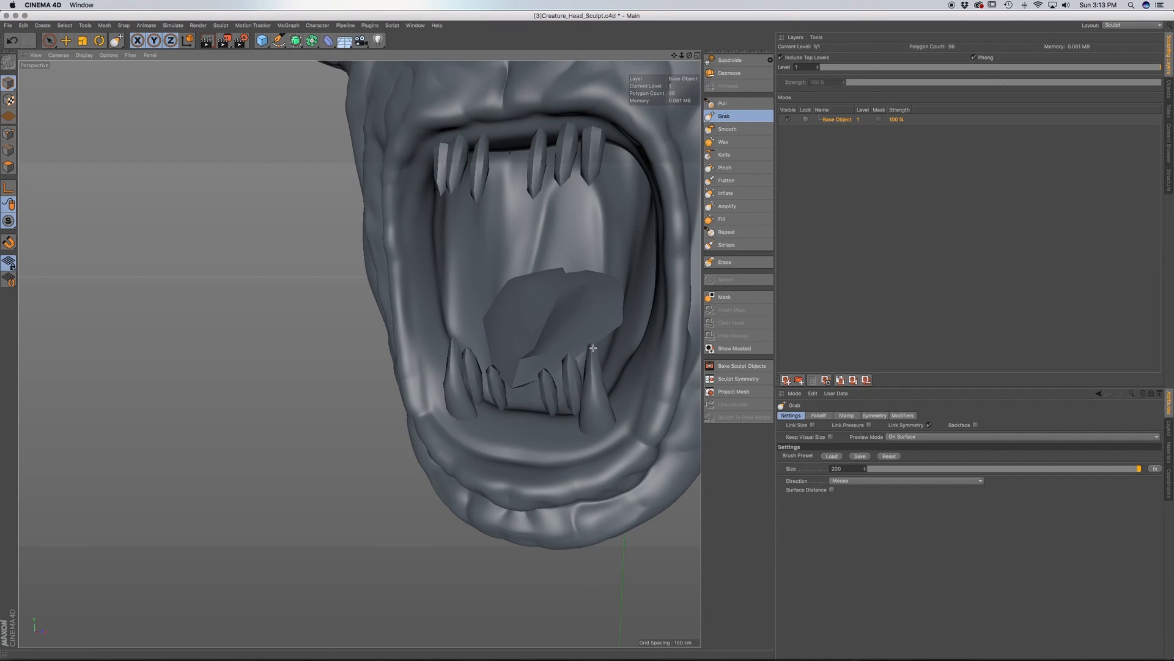
Smooth the body of the Lg lower tooth using the Smooth brush at 3.1% pressure
click(735, 130)
mouse_move(604, 406)
alt+mouse_down()
mouse_move(621, 405)
mouse_move(602, 396)
alt+mouse_up()
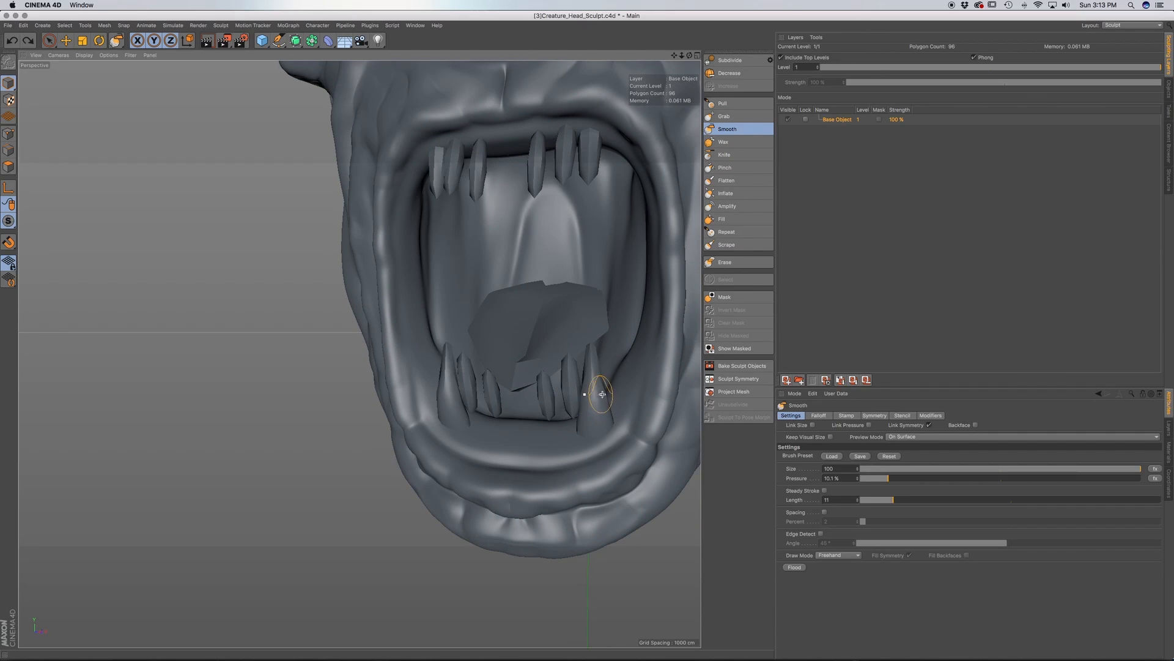
click(867, 478)
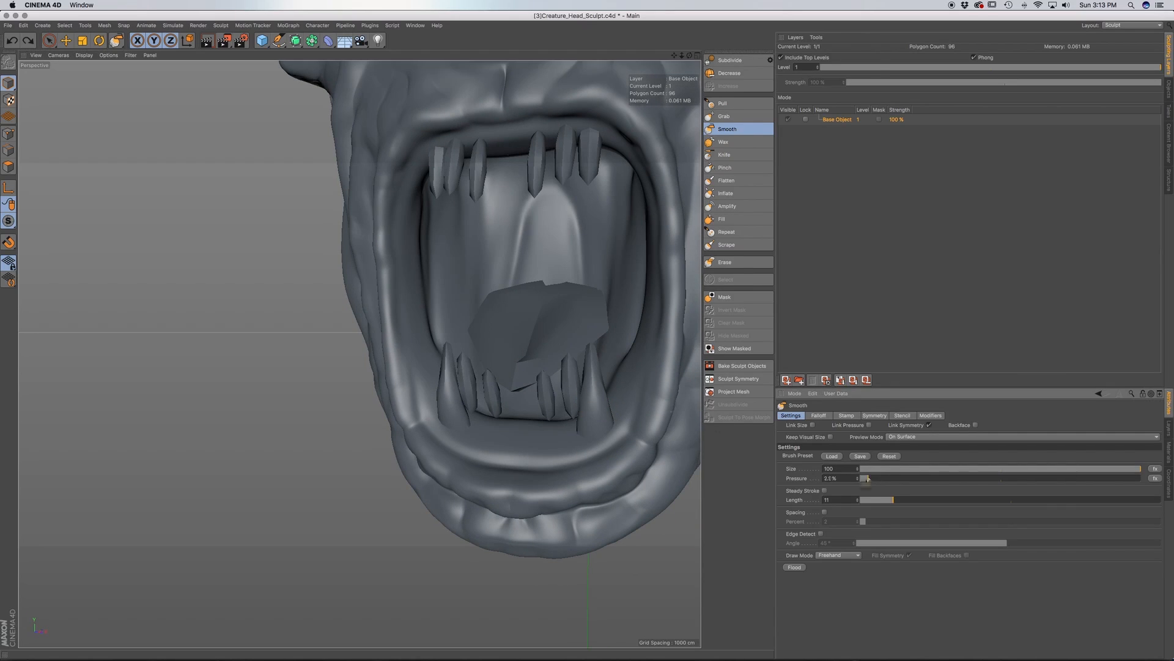
drag(594, 394, 592, 383)
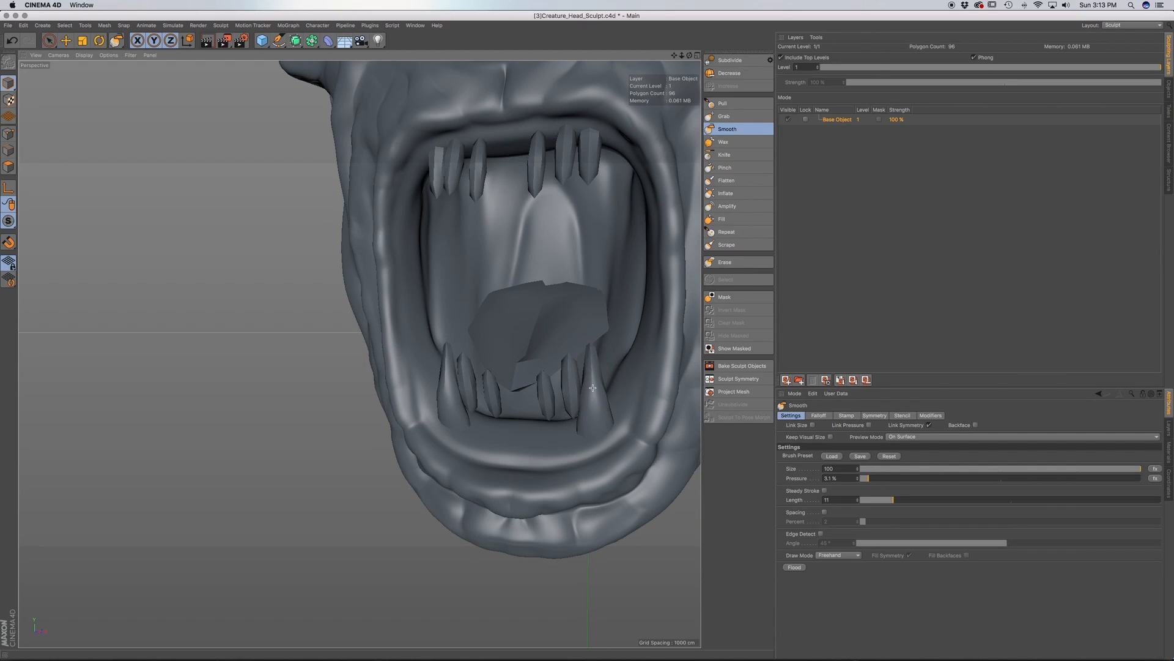
mouse_move(593, 381)
alt+mouse_down()
mouse_move(572, 385)
mouse_move(597, 380)
alt+mouse_up()
scroll(596, 369, up, 4)
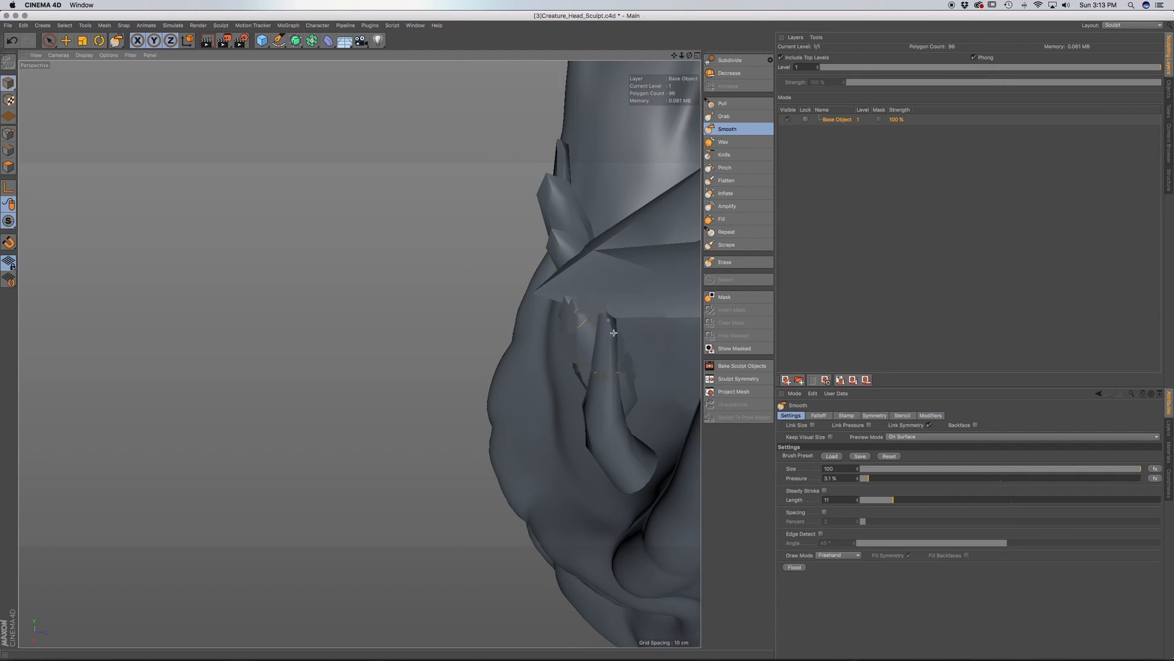
mouse_move(604, 336)
alt+mouse_down()
mouse_move(575, 349)
mouse_move(599, 363)
mouse_move(613, 338)
alt+mouse_up()
Hide the Creature Head object in the viewport to expose the Lg lower tooth from all sides
click(1170, 92)
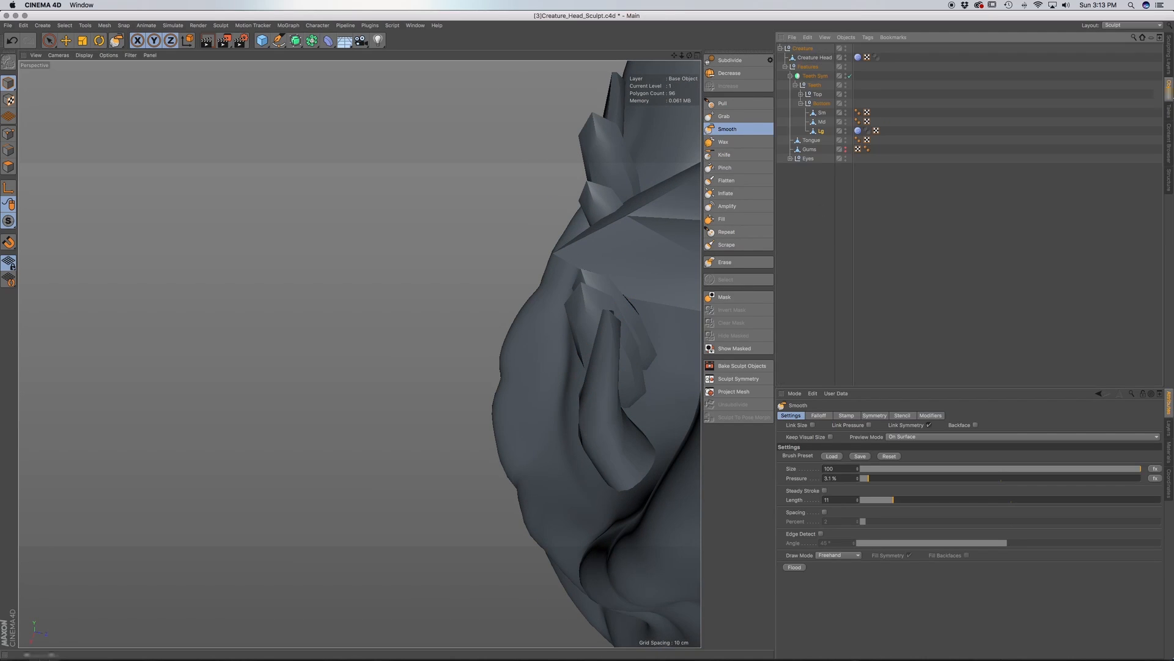
click(846, 57)
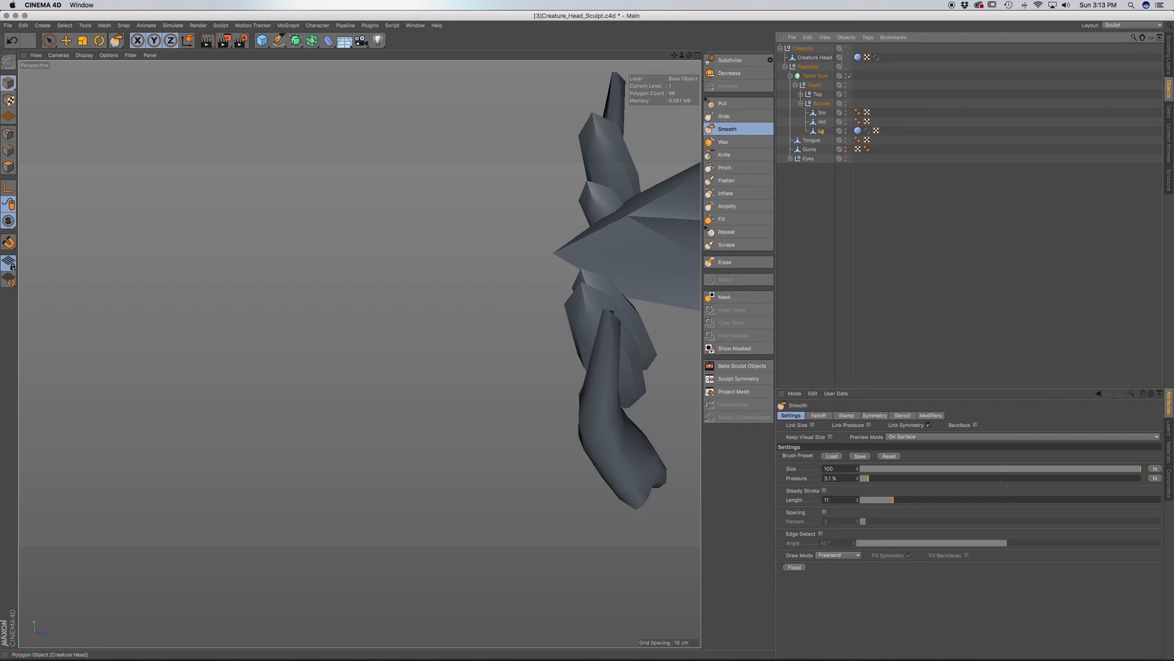
mouse_move(563, 393)
alt+mouse_down()
mouse_move(496, 413)
mouse_move(632, 443)
mouse_move(359, 351)
mouse_move(480, 348)
alt+mouse_up()
mouse_move(483, 306)
alt+mouse_down()
mouse_move(492, 343)
mouse_move(483, 305)
alt+mouse_up()
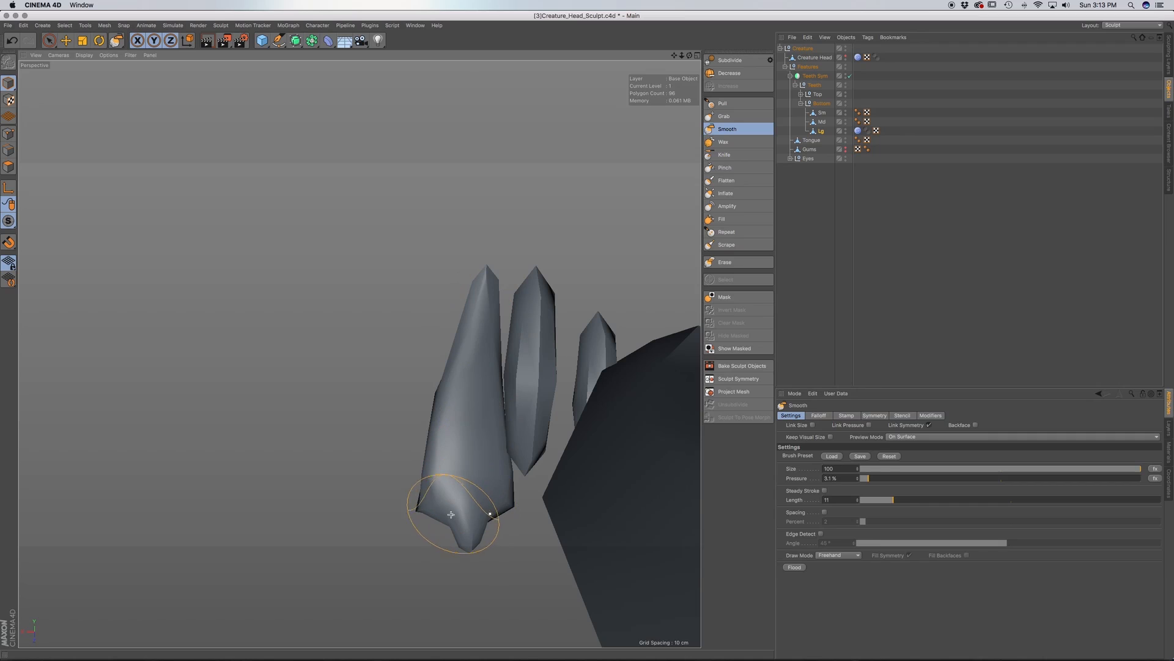
mouse_move(484, 512)
alt+mouse_down()
mouse_move(482, 499)
mouse_move(493, 533)
mouse_move(475, 556)
mouse_move(428, 455)
mouse_move(535, 440)
mouse_move(553, 408)
alt+mouse_up()
alt+right_drag(347, 323, 372, 318)
alt+drag(365, 325, 320, 417)
alt+drag(382, 306, 304, 295)
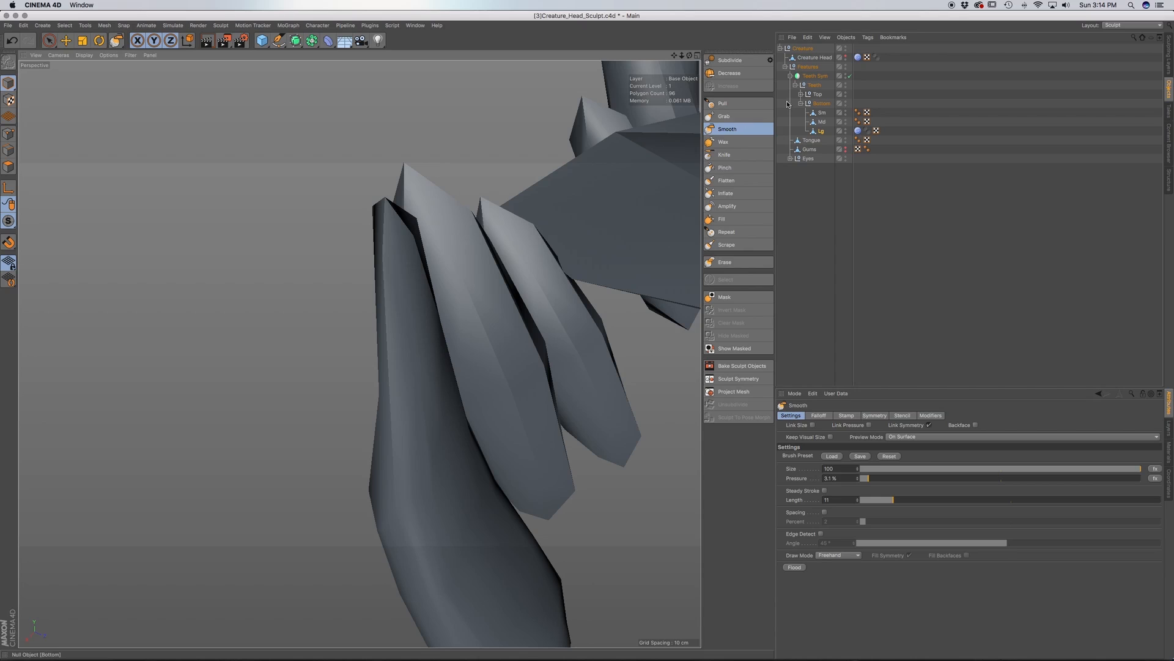
Reshape the body of the exposed Lg lower tooth using the Grab brush at size 200
click(744, 116)
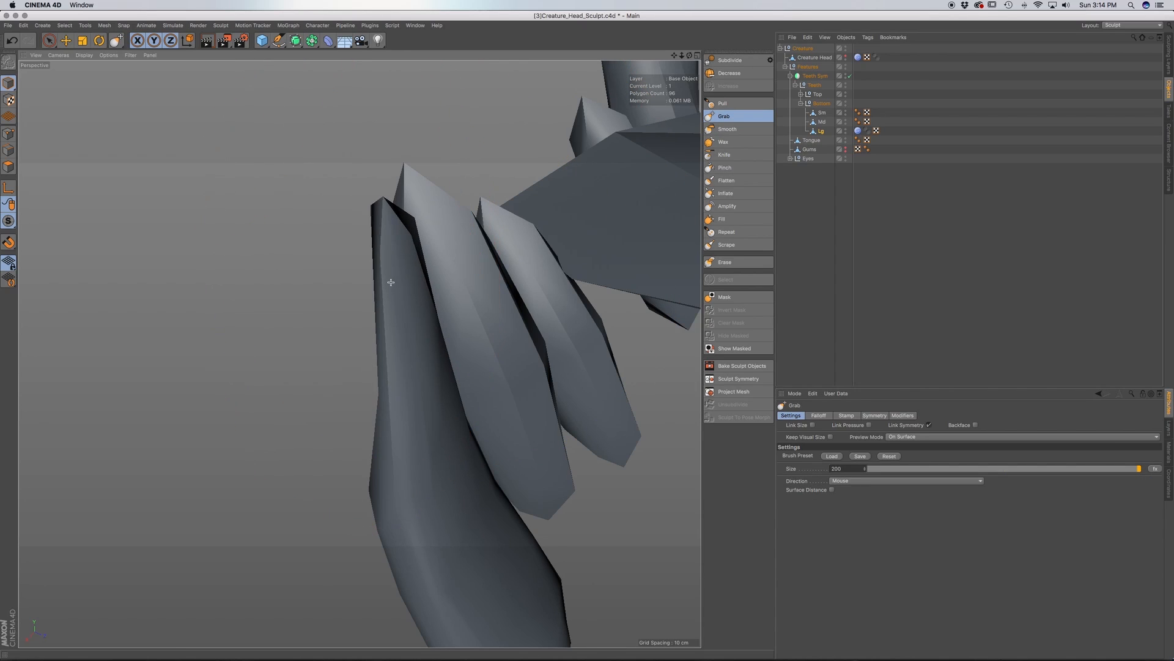
drag(393, 446, 386, 449)
mouse_move(464, 480)
mouse_down()
mouse_move(472, 485)
mouse_move(462, 469)
mouse_move(489, 351)
mouse_move(538, 335)
mouse_move(553, 298)
mouse_up()
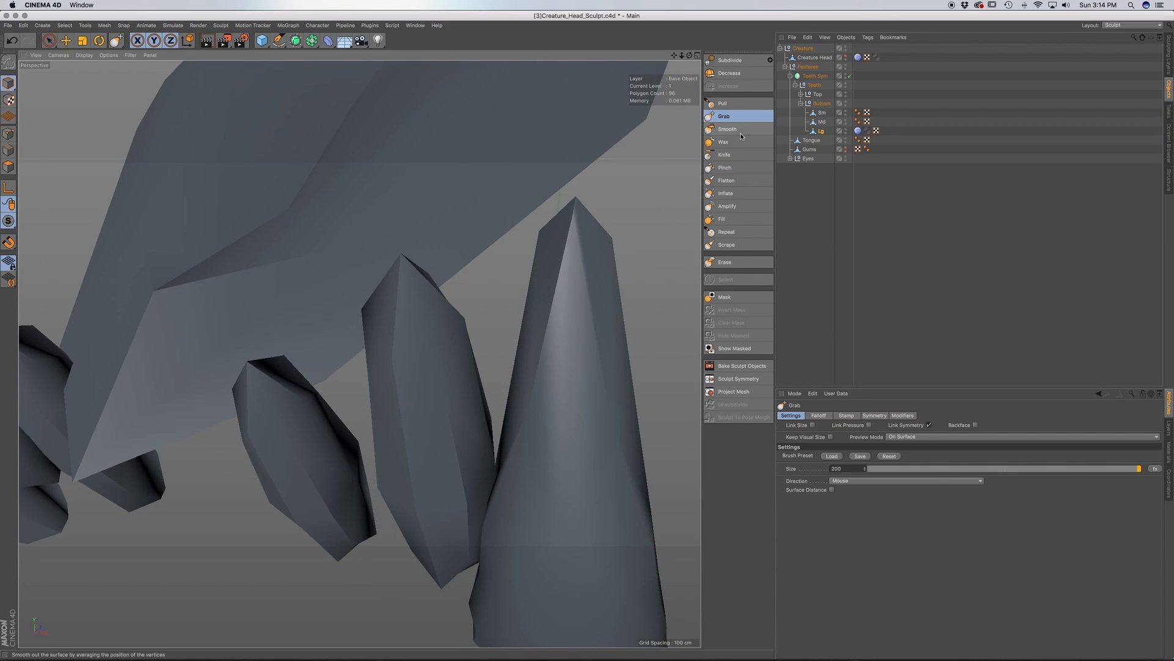
Subdivide the Lg lower tooth twice, bringing it to sculpt level 3
click(822, 132)
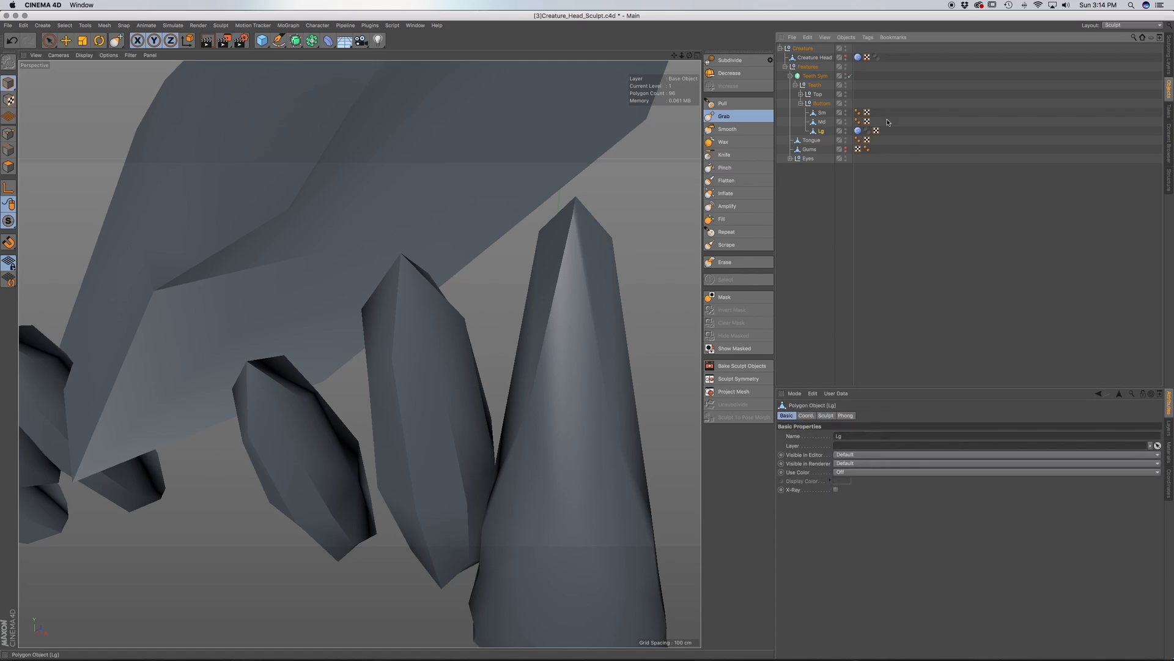
click(1169, 54)
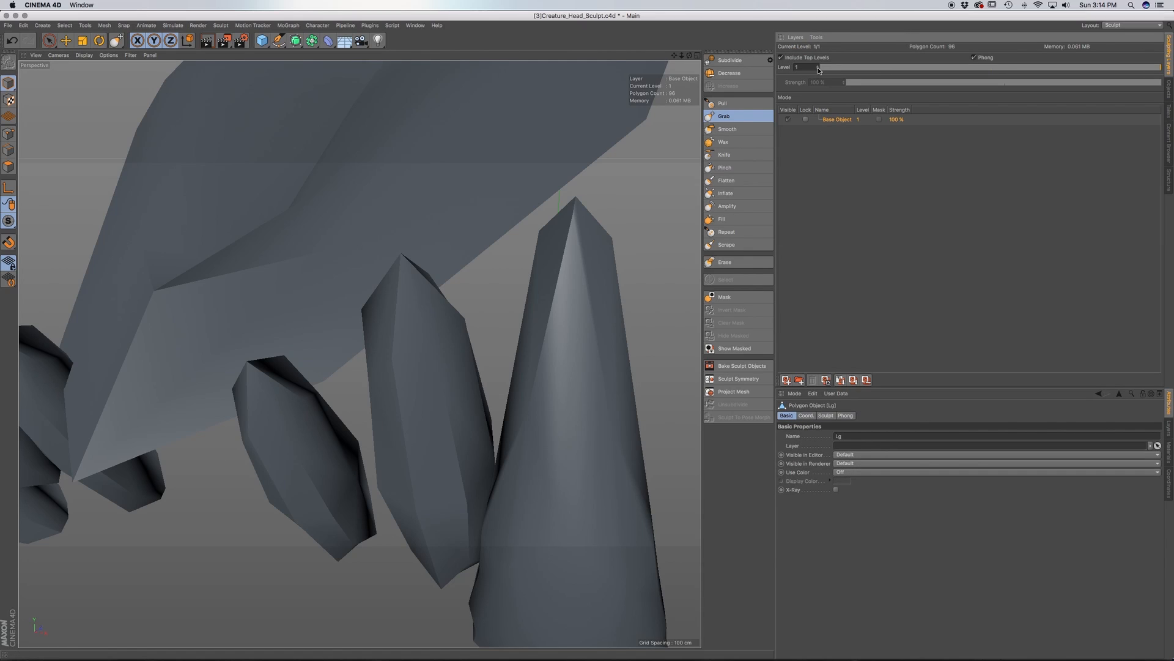
click(737, 60)
mouse_move(578, 400)
alt+mouse_down()
mouse_move(420, 388)
mouse_move(461, 367)
mouse_move(466, 398)
alt+mouse_up()
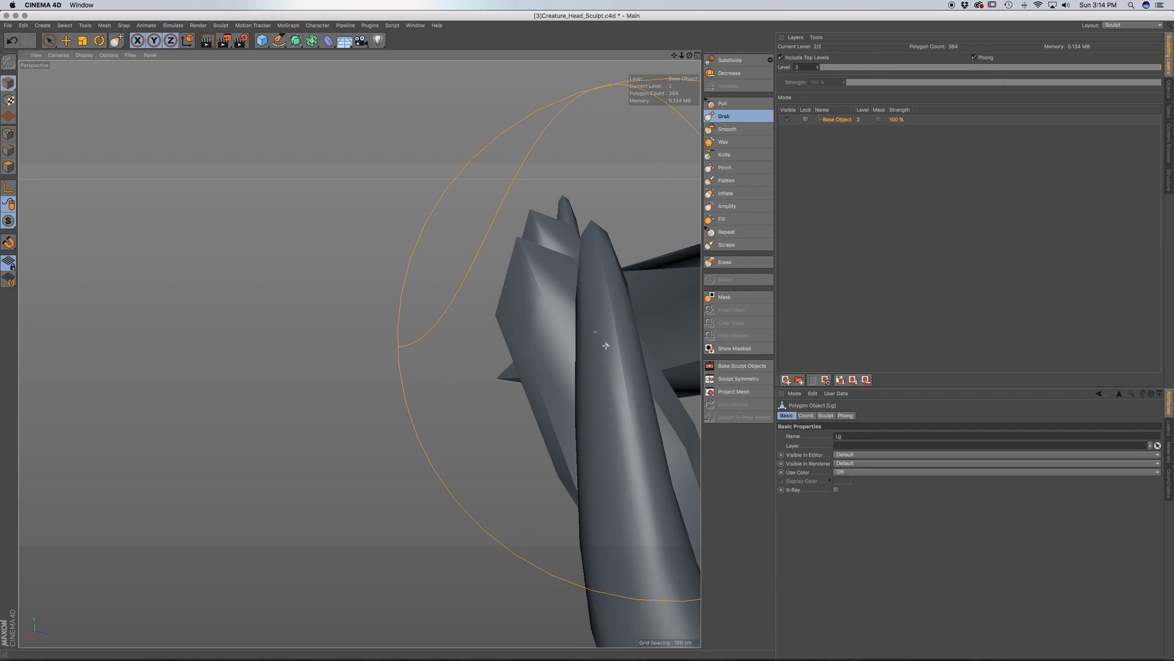
alt+middle_drag(605, 351, 501, 354)
alt+drag(508, 364, 480, 359)
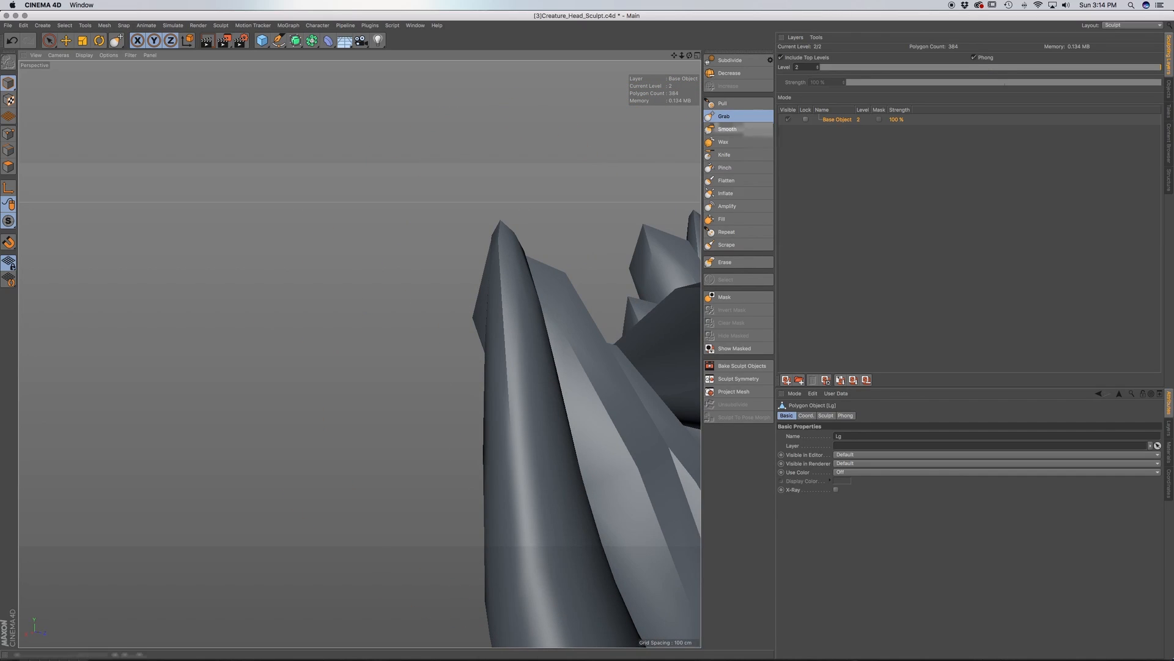
click(737, 60)
mouse_move(524, 414)
alt+mouse_down()
mouse_move(606, 396)
mouse_move(534, 412)
alt+mouse_up()
alt+right_drag(498, 414, 438, 414)
alt+drag(503, 454, 477, 456)
mouse_move(541, 543)
alt+mouse_down()
mouse_move(468, 557)
mouse_move(553, 535)
mouse_move(600, 477)
alt+mouse_up()
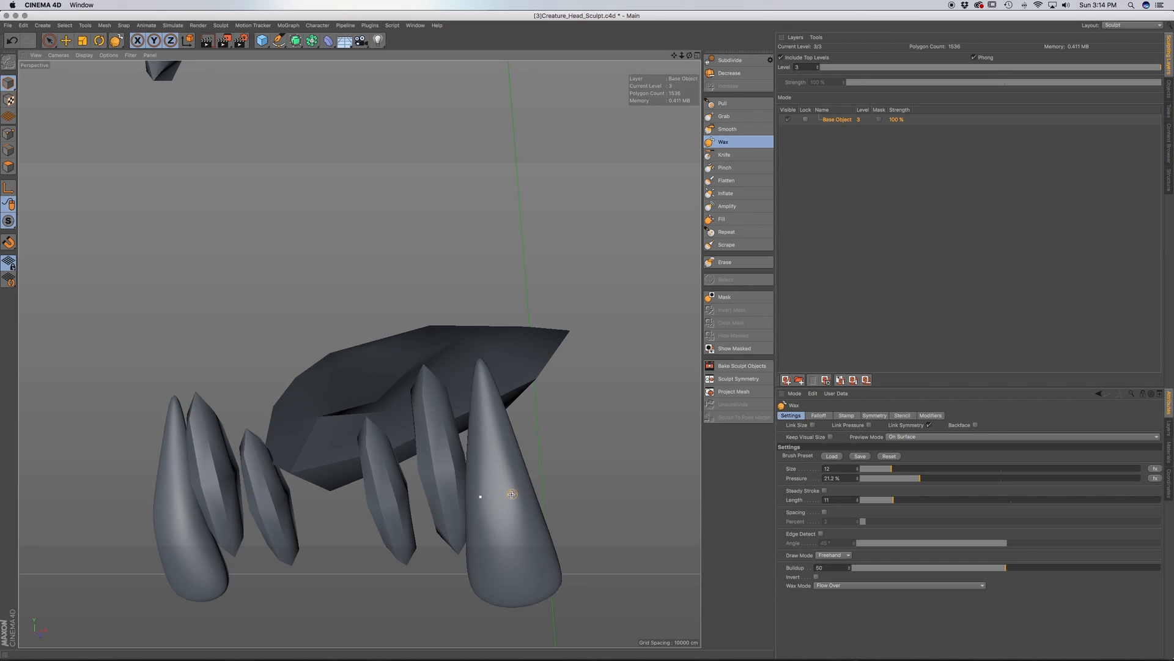
Set the Wax brush to size 48 and pressure 7% and build up volume along the Lg lower tooth
drag(919, 477, 958, 478)
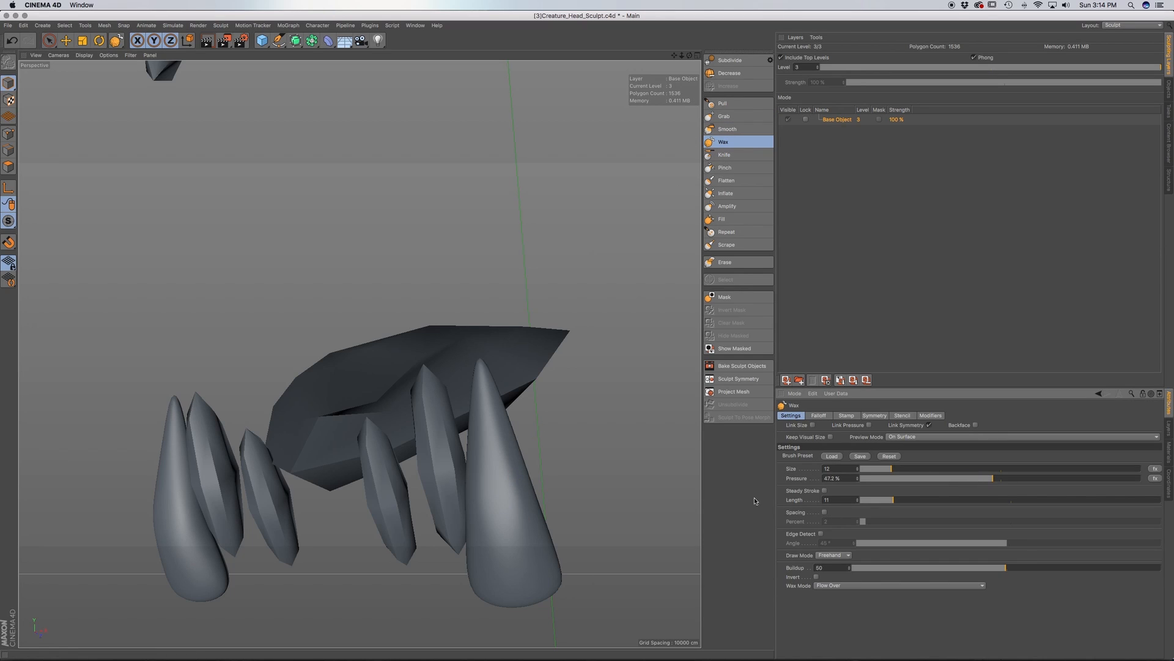
drag(889, 480, 977, 468)
drag(522, 527, 483, 445)
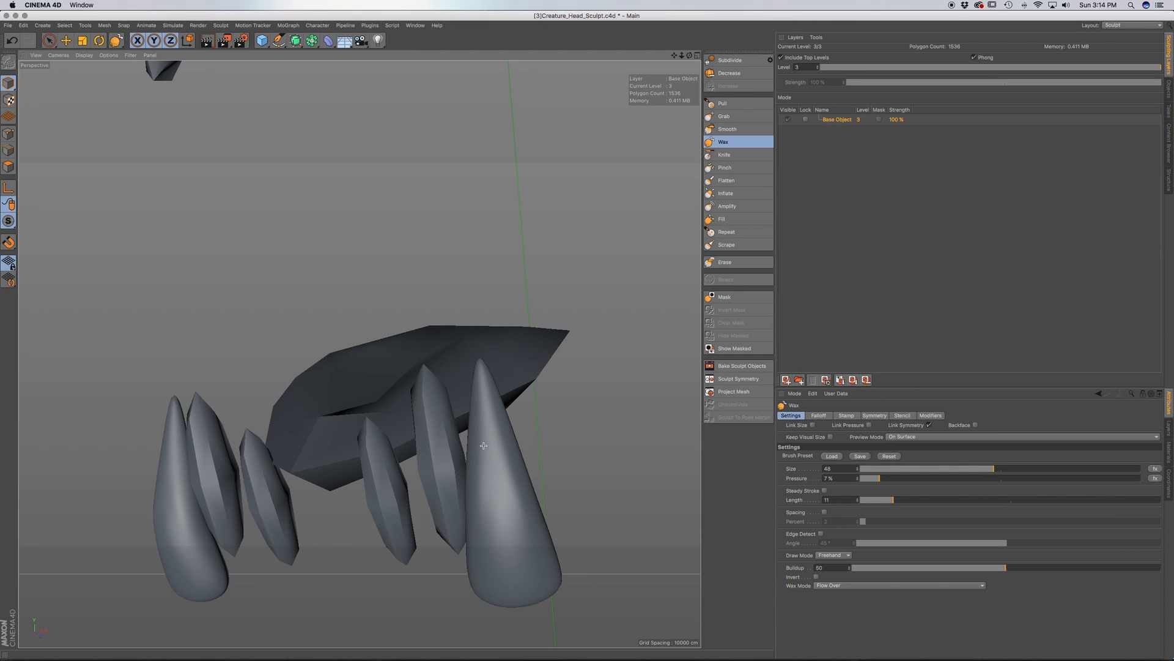
mouse_move(515, 549)
mouse_down()
mouse_move(482, 411)
mouse_move(442, 523)
mouse_up()
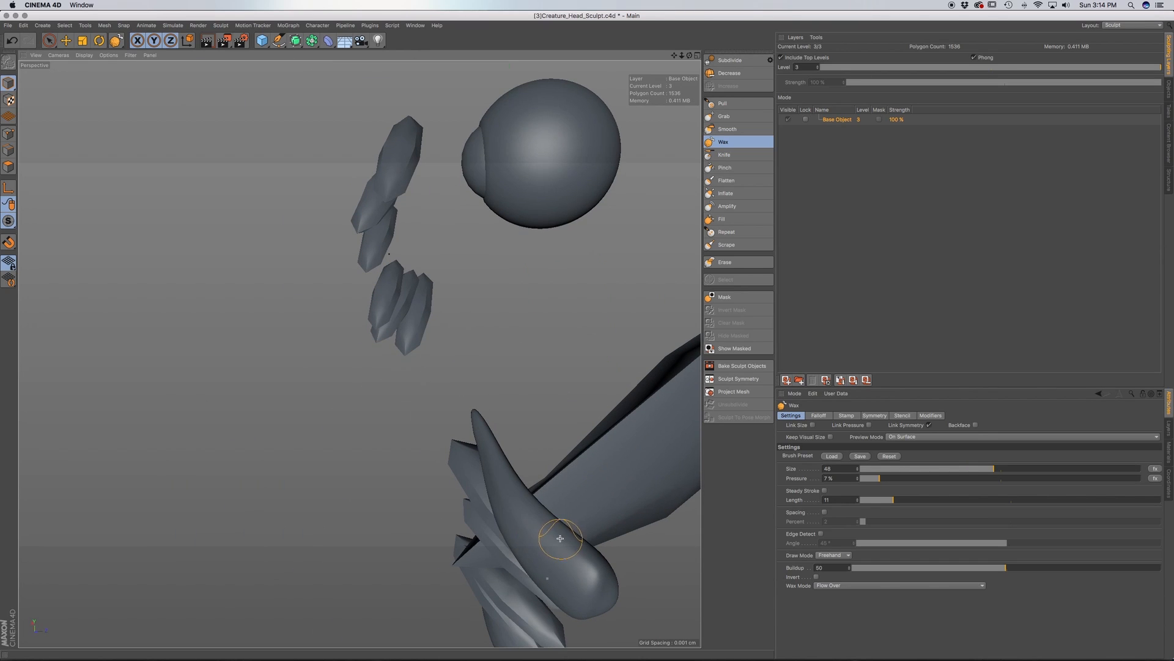
mouse_move(569, 566)
alt+mouse_down()
mouse_move(550, 568)
mouse_move(538, 538)
mouse_move(563, 543)
mouse_move(598, 498)
alt+mouse_up()
drag(563, 388, 601, 405)
mouse_move(618, 543)
alt+mouse_down()
mouse_move(663, 521)
mouse_move(565, 476)
mouse_move(629, 362)
mouse_move(535, 482)
mouse_move(548, 513)
alt+mouse_up()
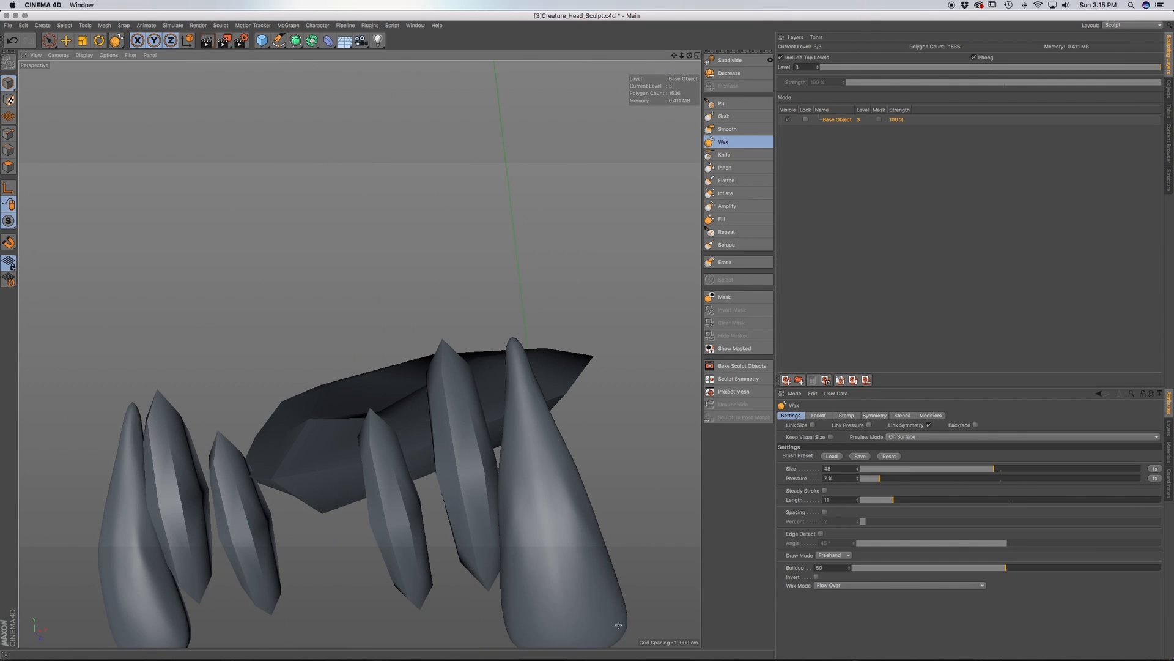
mouse_move(571, 556)
alt+mouse_down()
mouse_move(506, 419)
mouse_move(535, 472)
mouse_move(526, 428)
alt+mouse_up()
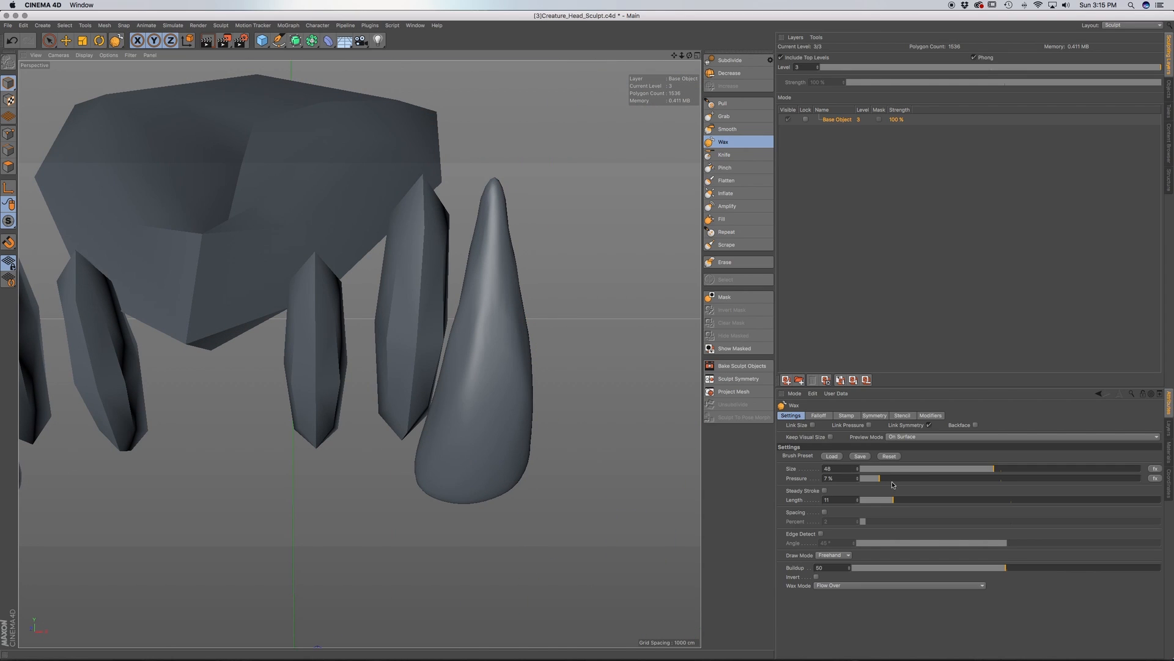
Set the Pull brush to size 21 and pressure 26.5% and work lengthwise along the Lg lower tooth
click(725, 104)
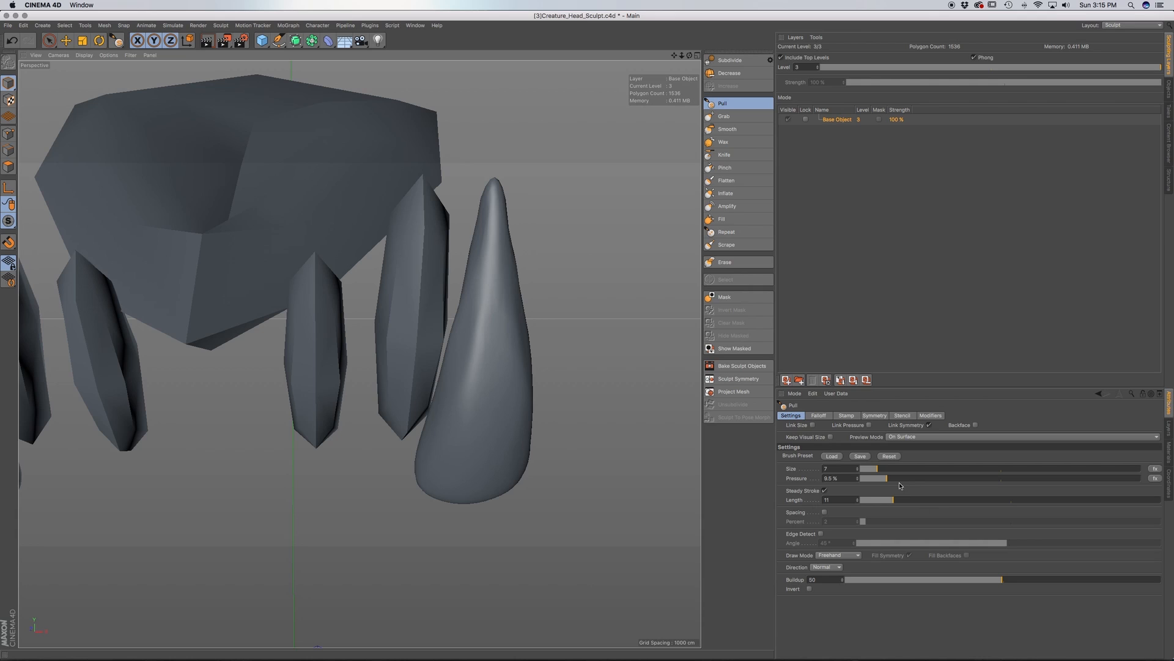
drag(899, 483, 920, 477)
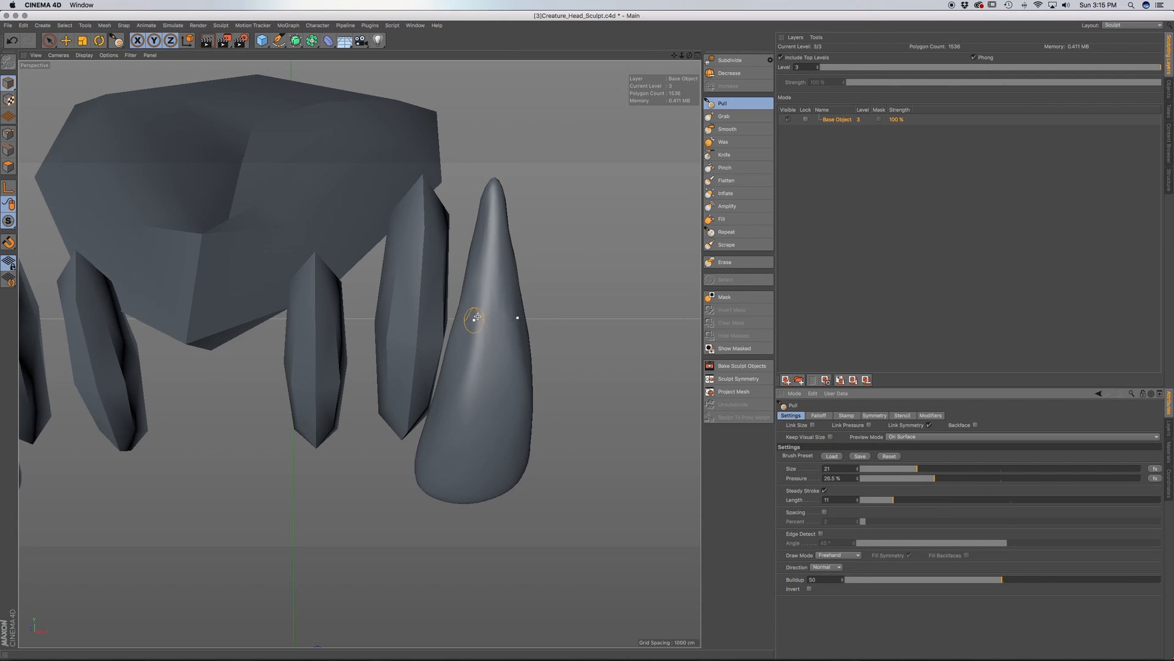
alt+drag(490, 452, 483, 419)
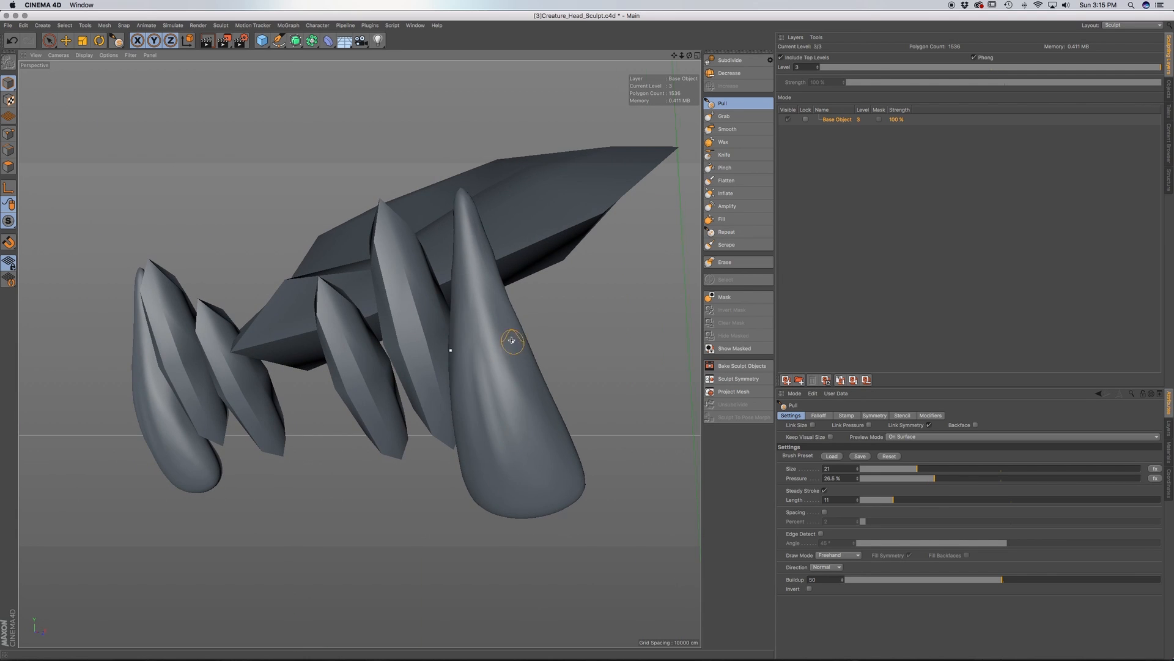
alt+drag(511, 340, 456, 433)
alt+drag(552, 396, 496, 275)
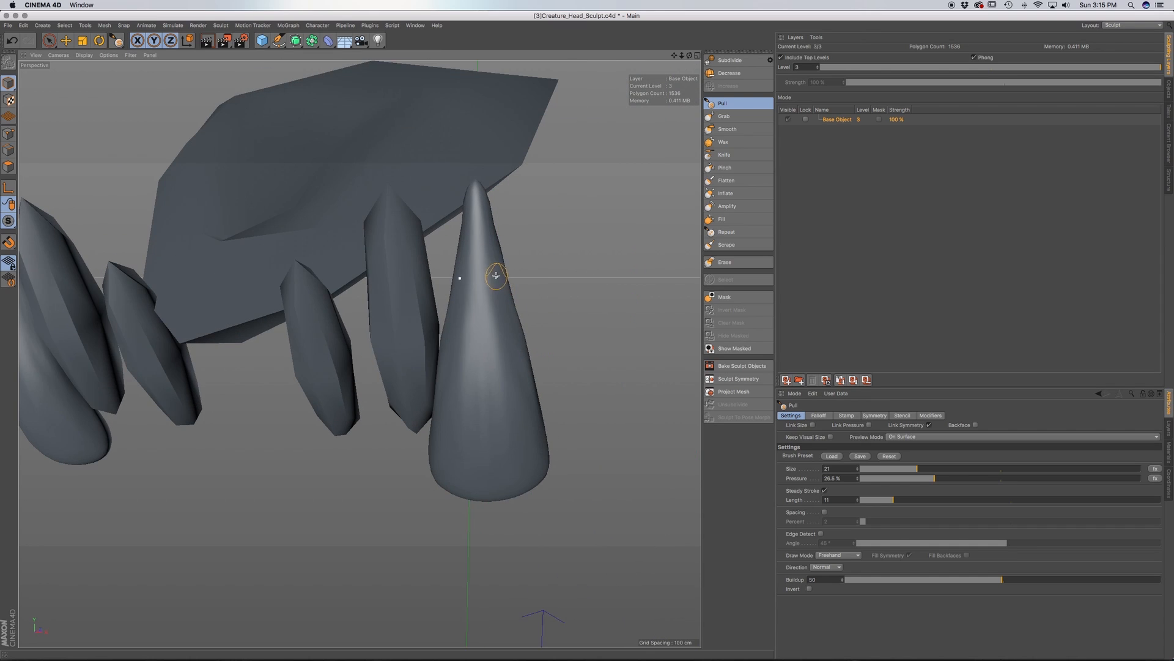
alt+drag(459, 467, 505, 362)
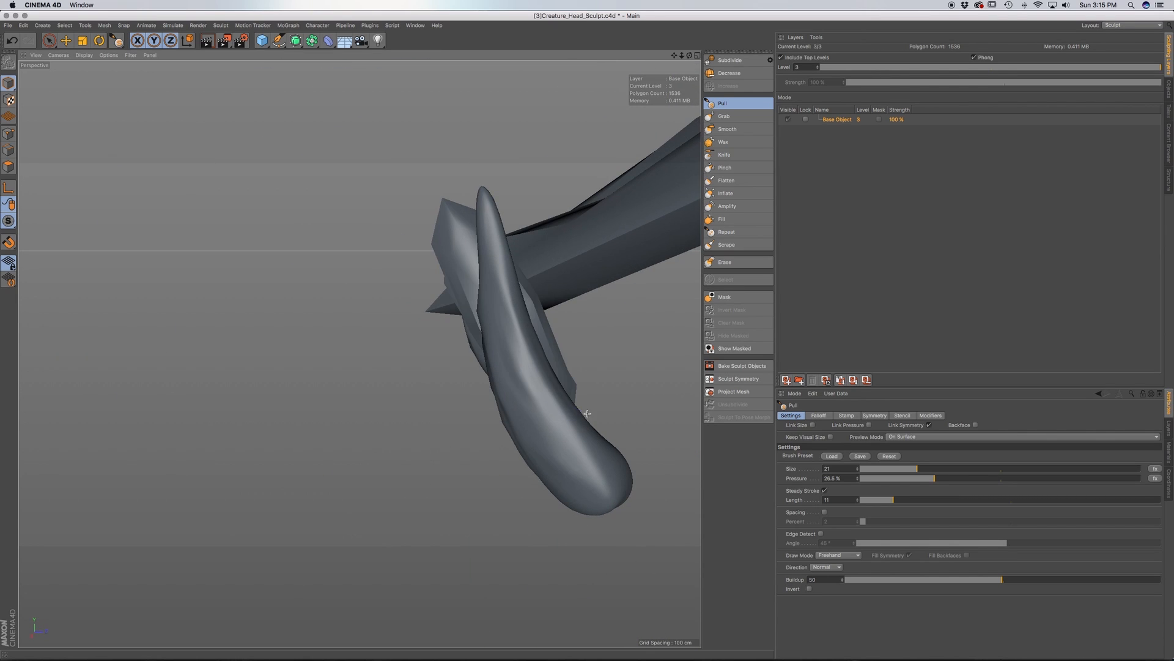
Raise subtle lengthwise ridges around the base and sides of the Lg lower tooth with the Pull brush
alt+drag(587, 414, 487, 426)
drag(555, 268, 558, 286)
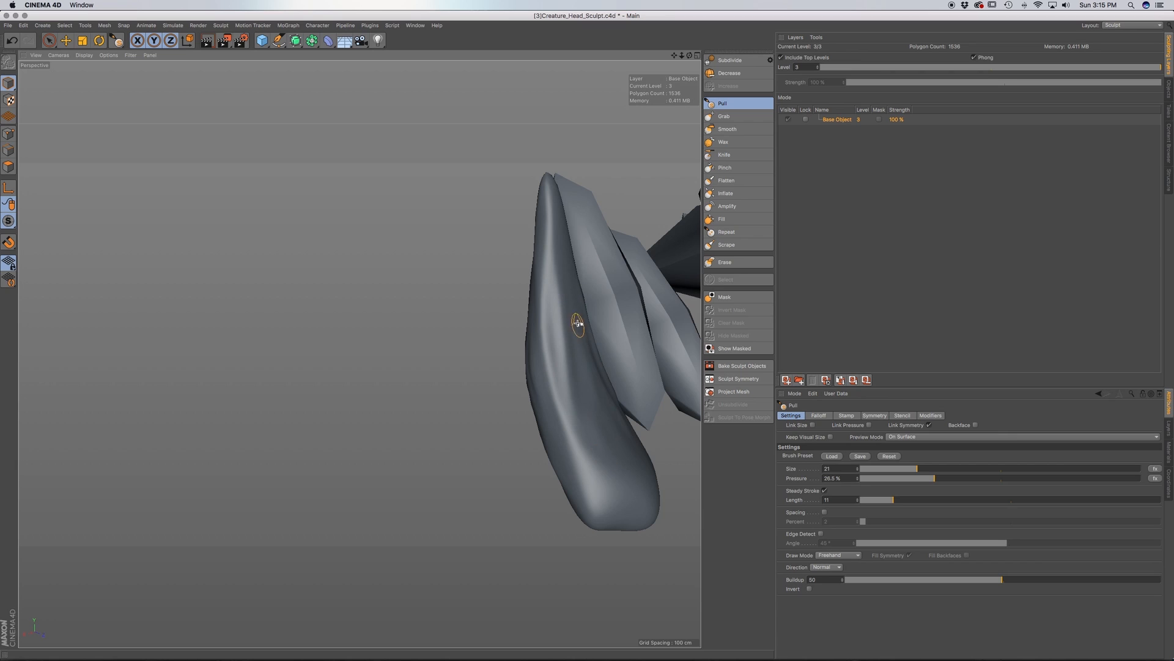
mouse_move(642, 493)
alt+mouse_down()
mouse_move(566, 244)
mouse_move(586, 156)
alt+mouse_up()
mouse_move(595, 225)
mouse_down()
mouse_move(593, 157)
mouse_move(587, 214)
mouse_up()
alt+drag(569, 286, 525, 239)
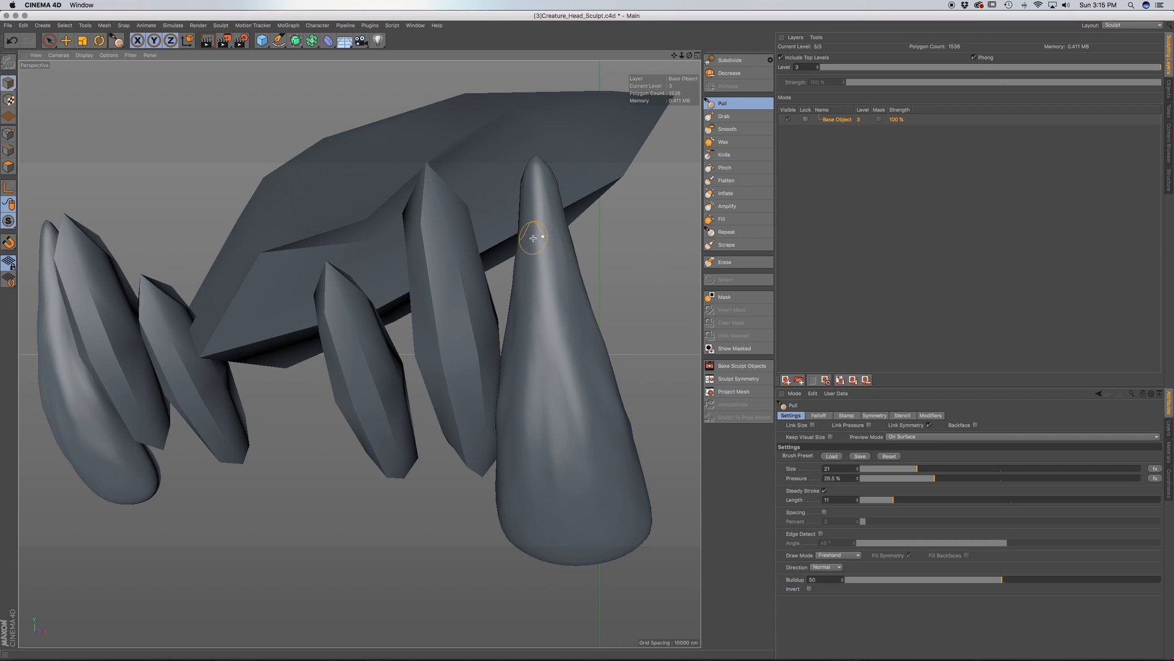
alt+drag(597, 393, 603, 341)
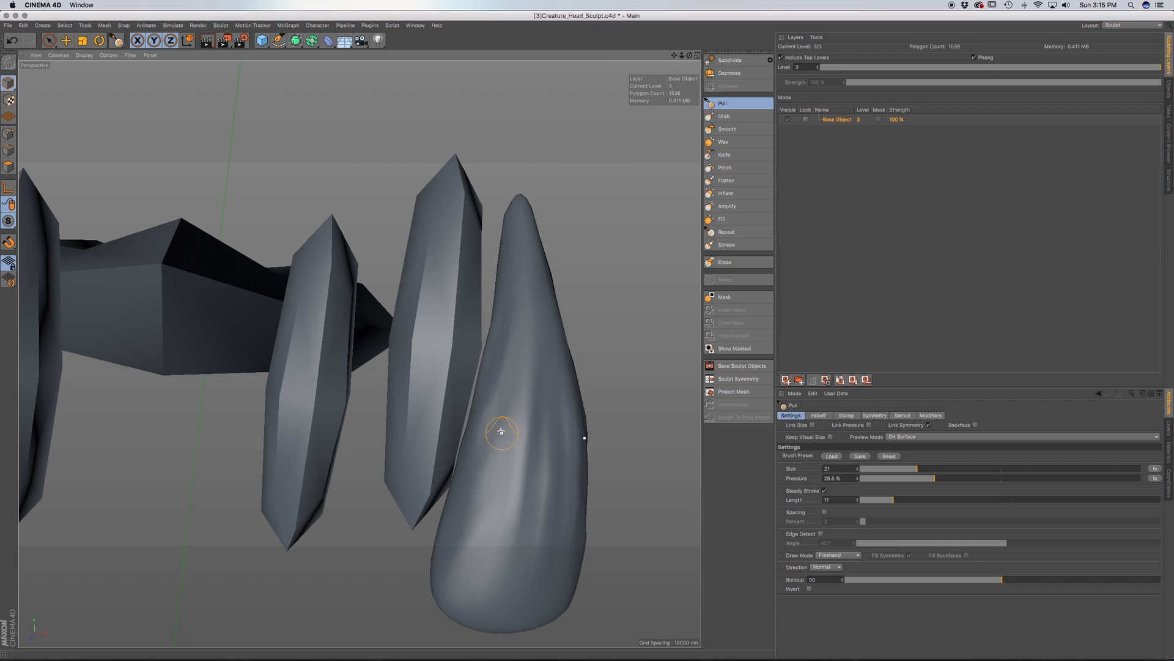
alt+drag(541, 571, 583, 539)
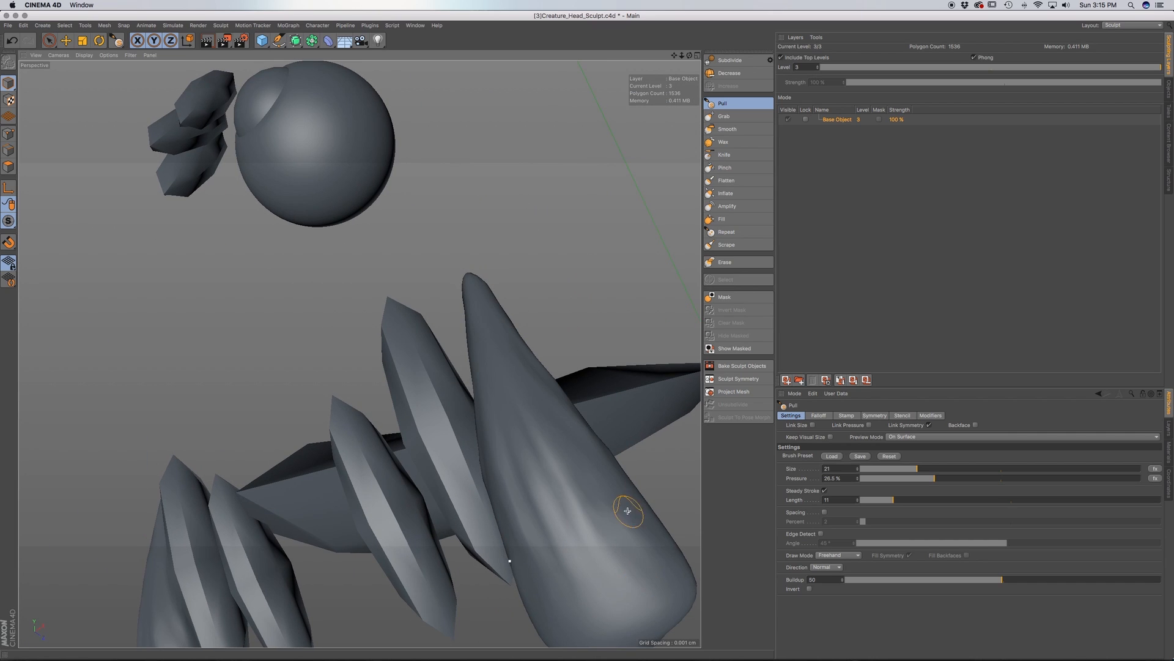
Show the Creature Head again in the viewport and save the scene
click(1167, 87)
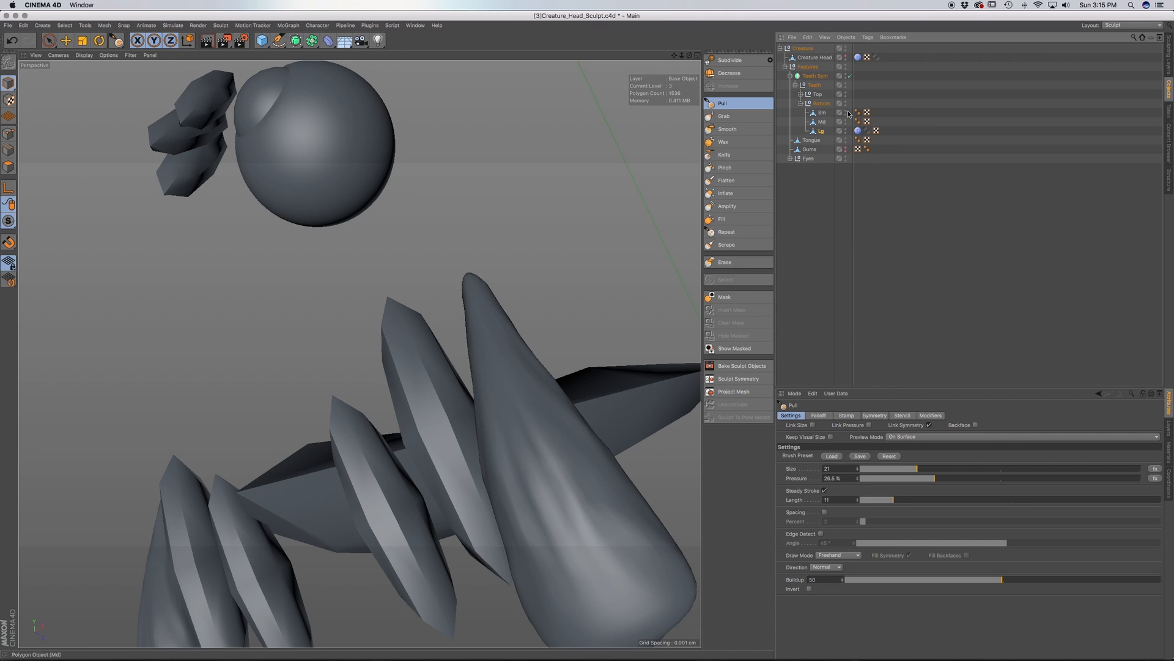
click(846, 56)
scroll(435, 346, down, 7)
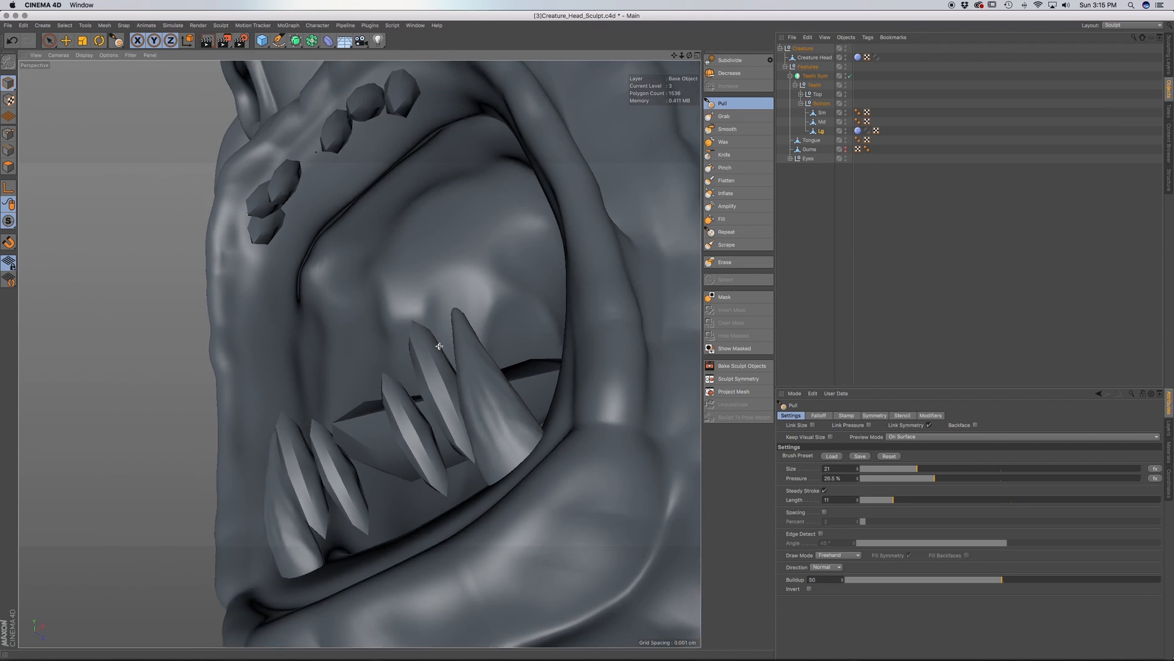
alt+drag(453, 356, 417, 418)
scroll(450, 376, down, 8)
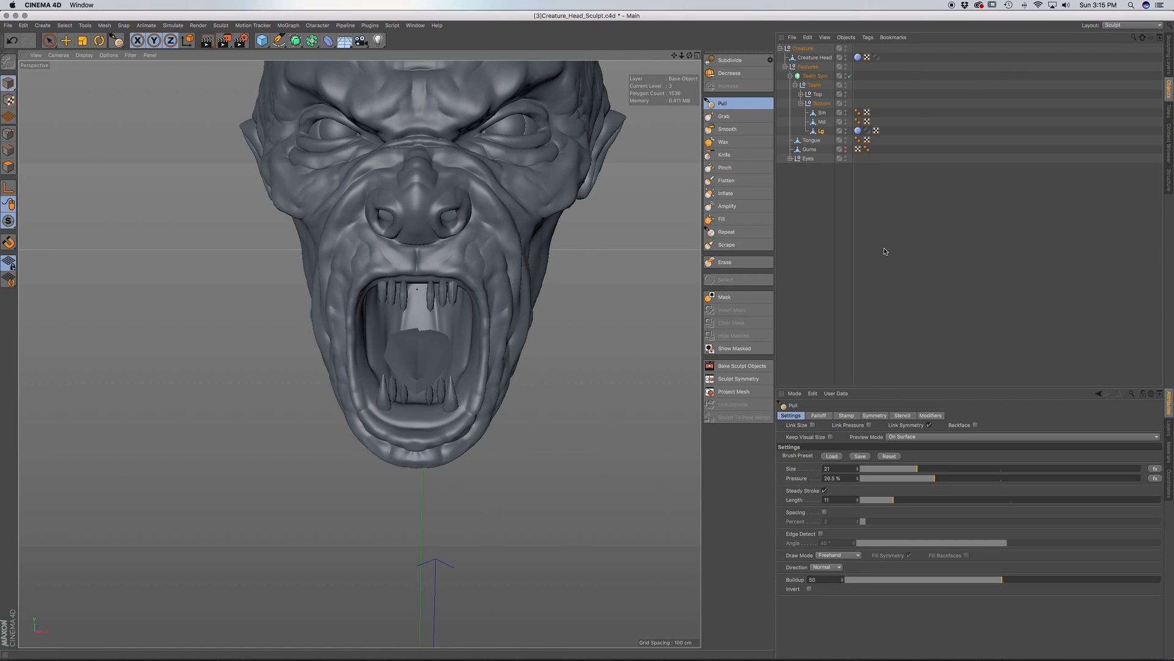
key(super+s)
click(822, 131)
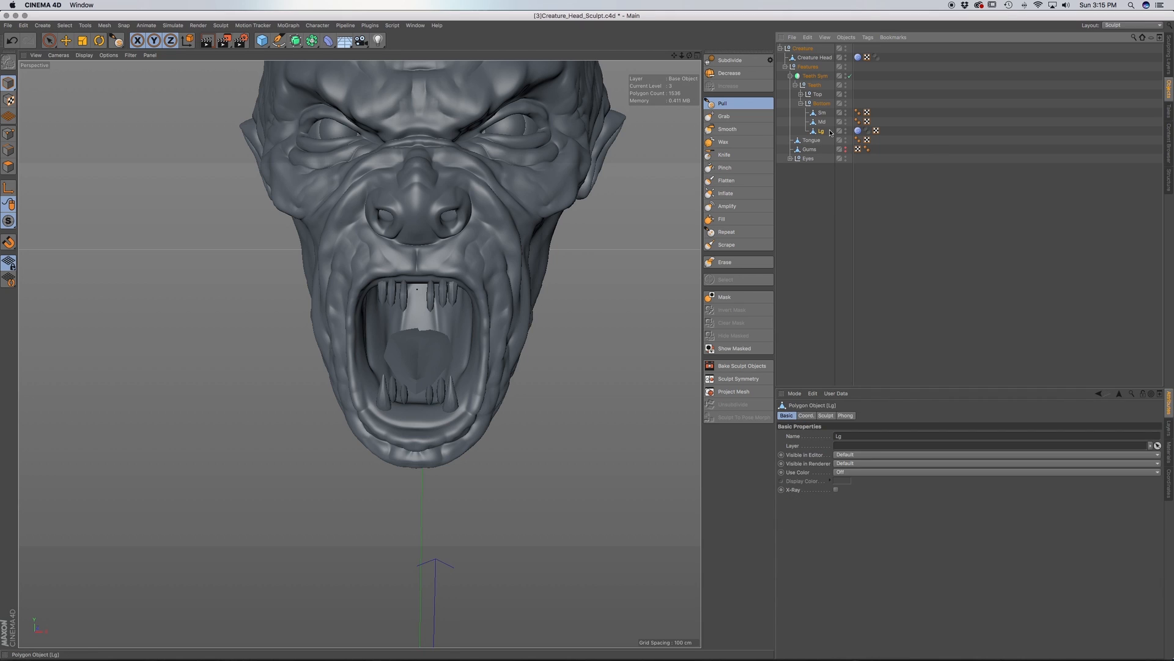
click(794, 40)
mouse_move(808, 39)
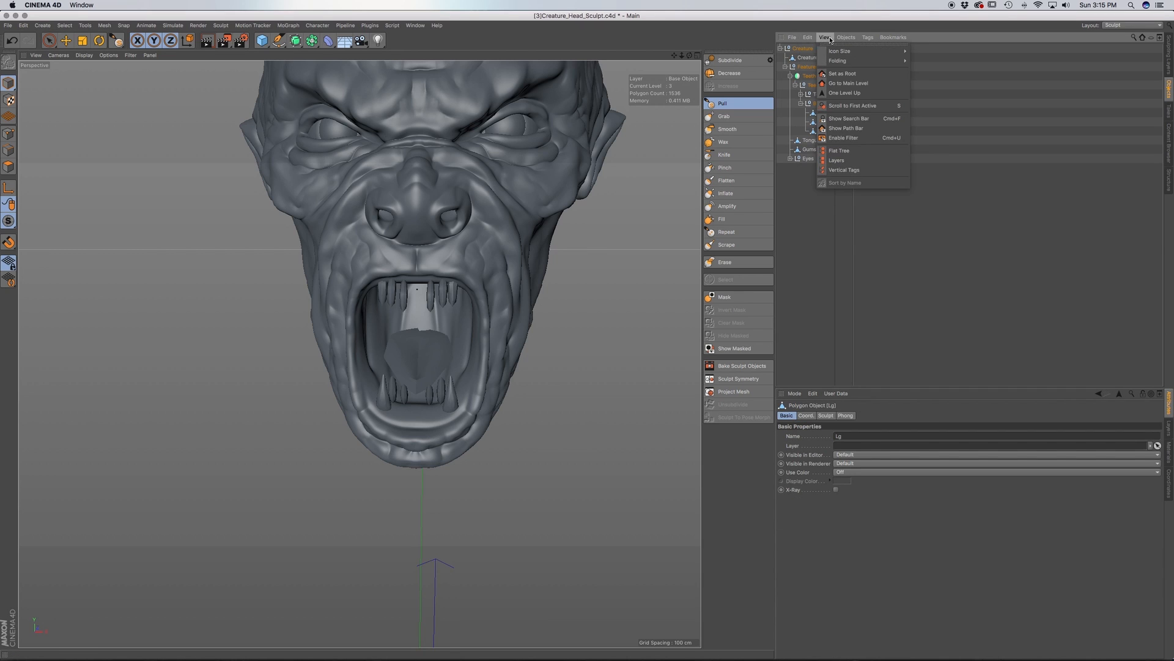
click(1102, 168)
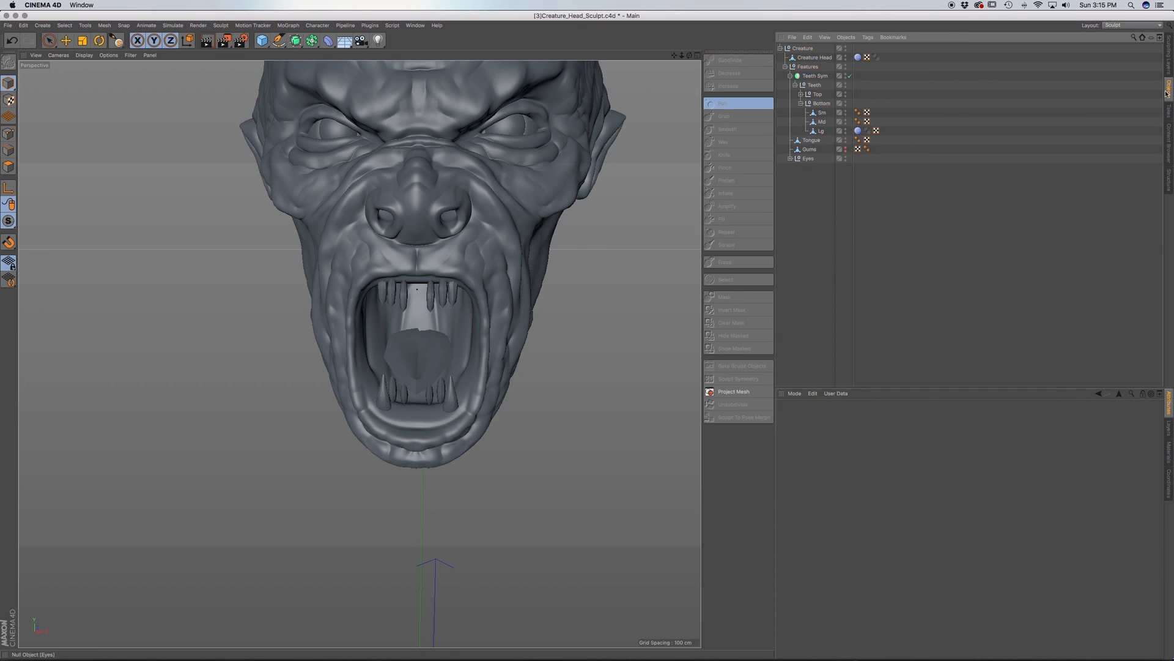
click(1169, 68)
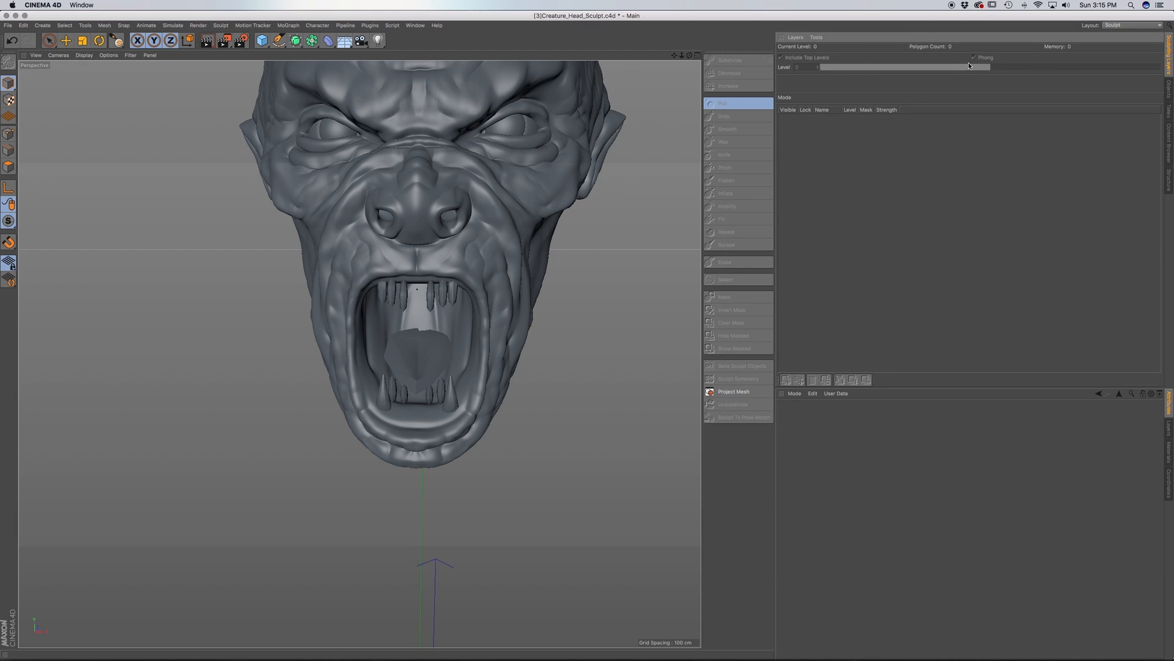
click(1170, 89)
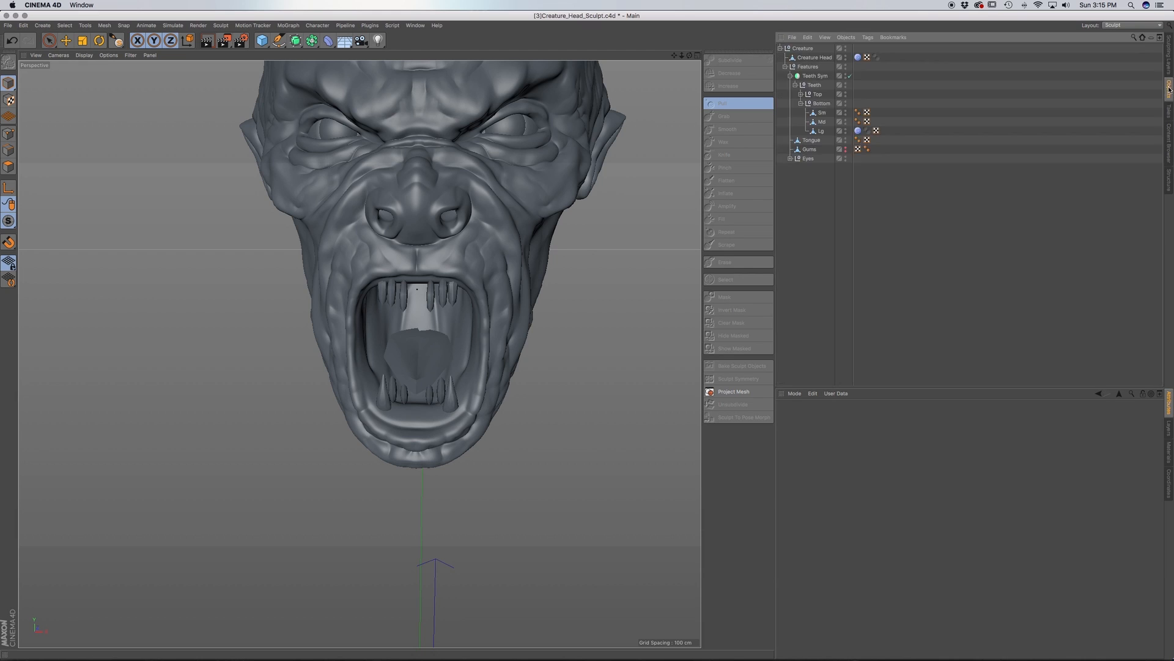
Create a polygon copy of the sculpted Lg lower tooth and hide the original in the editor and renderer
click(821, 131)
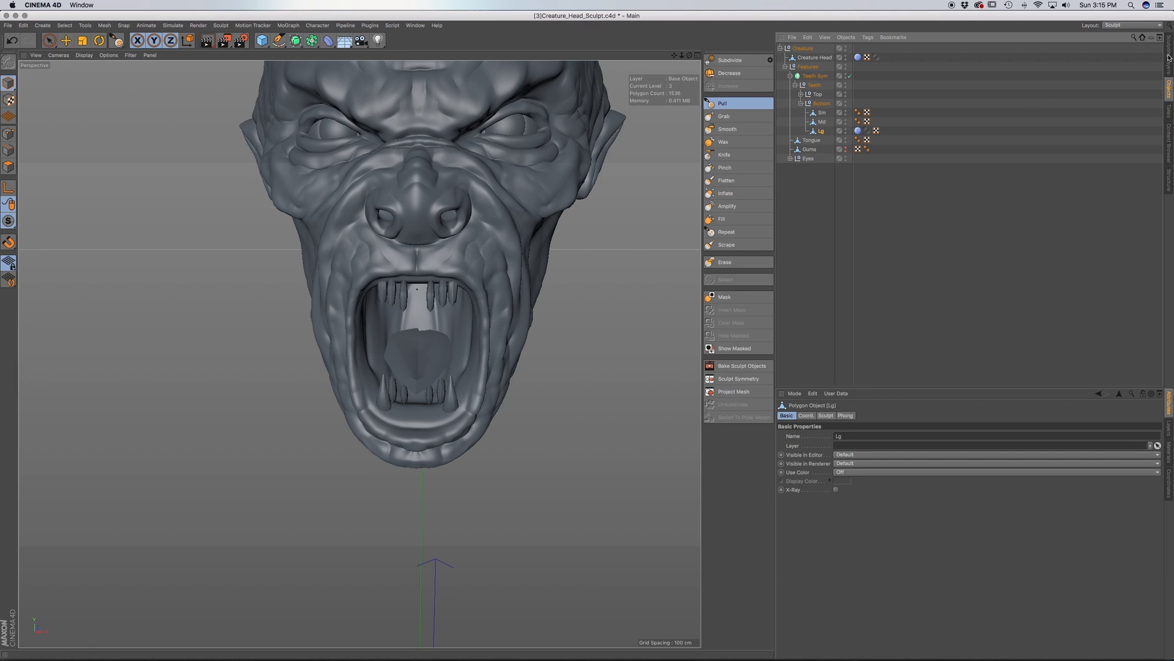
click(1170, 56)
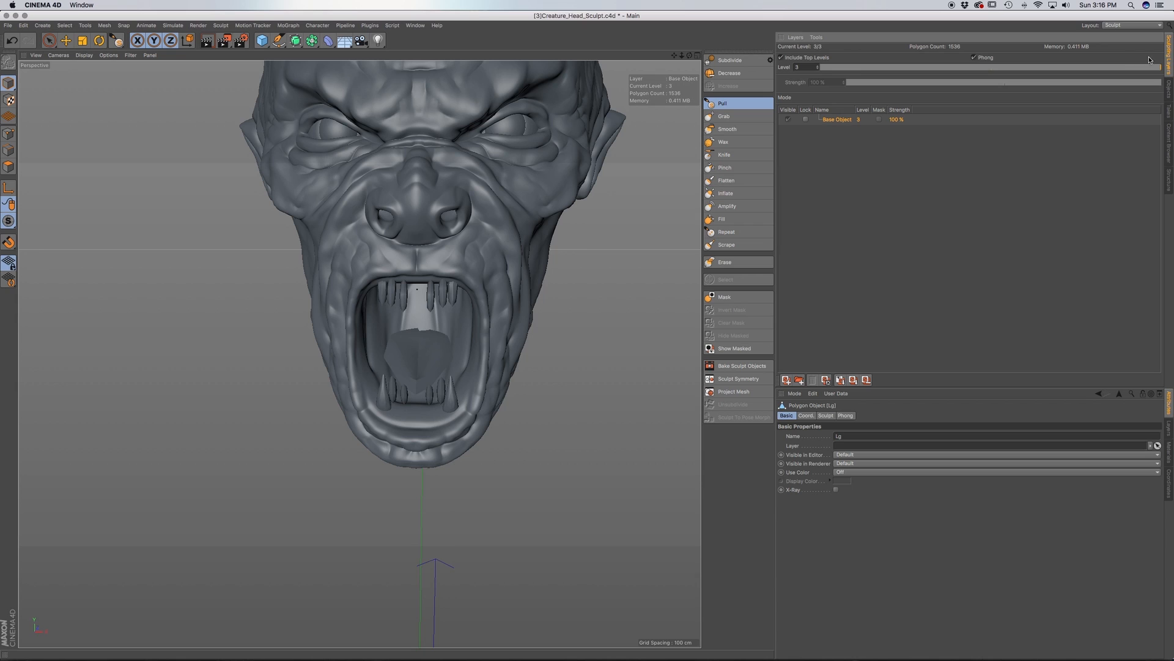
click(817, 38)
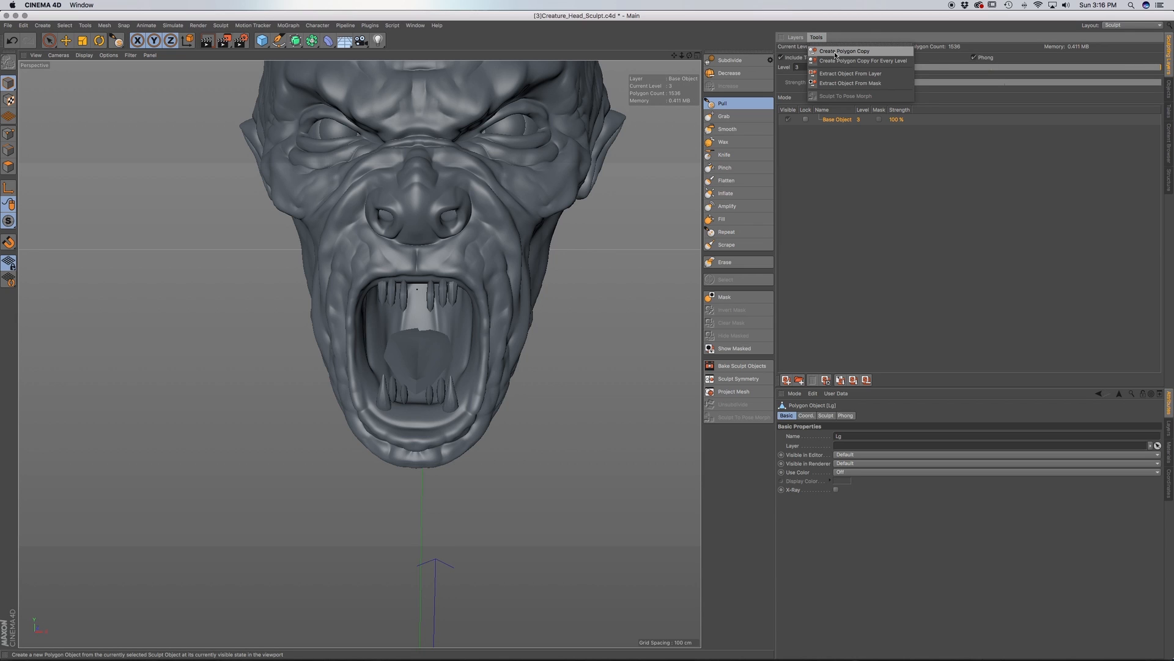
click(855, 53)
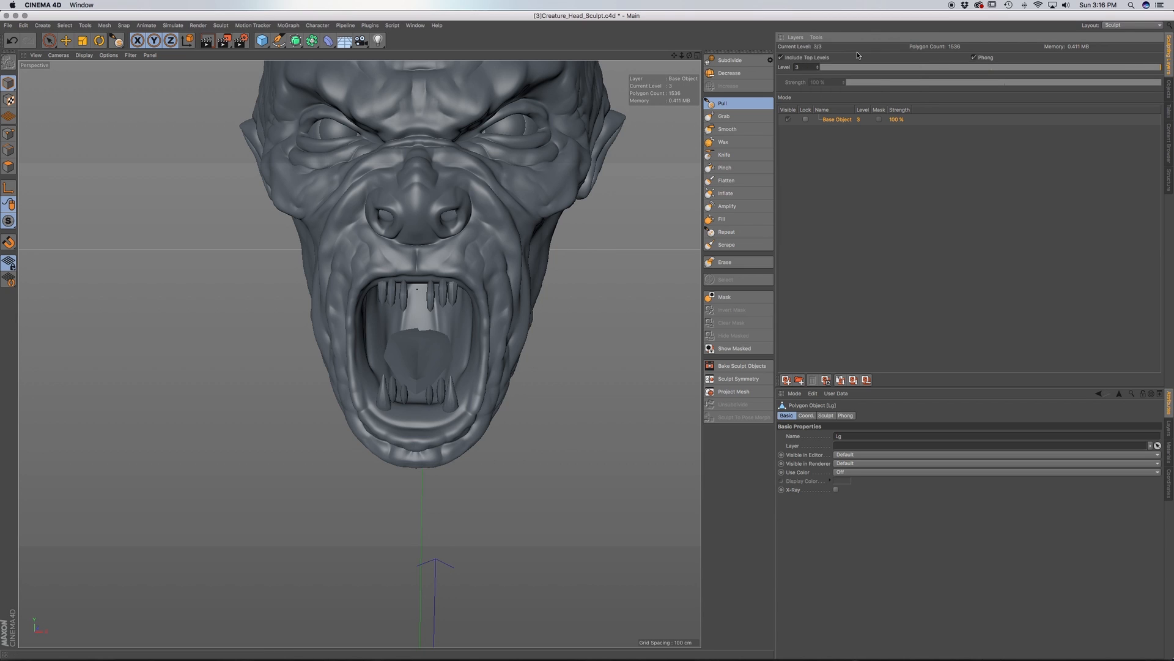
click(1170, 89)
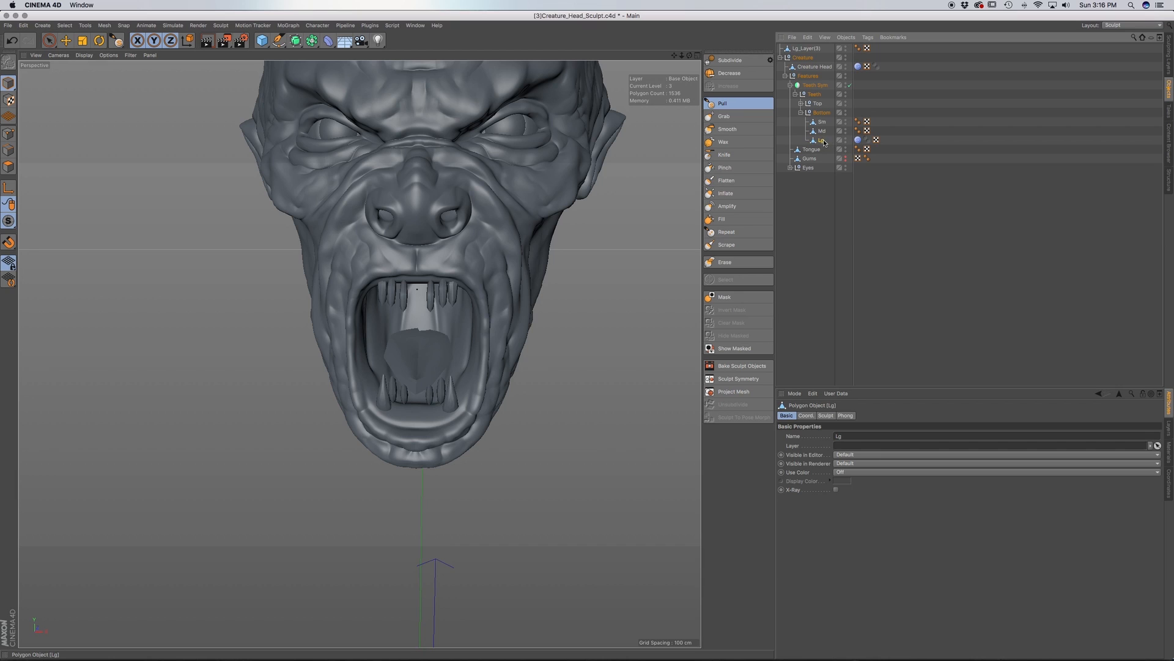
ctrl+click(846, 140)
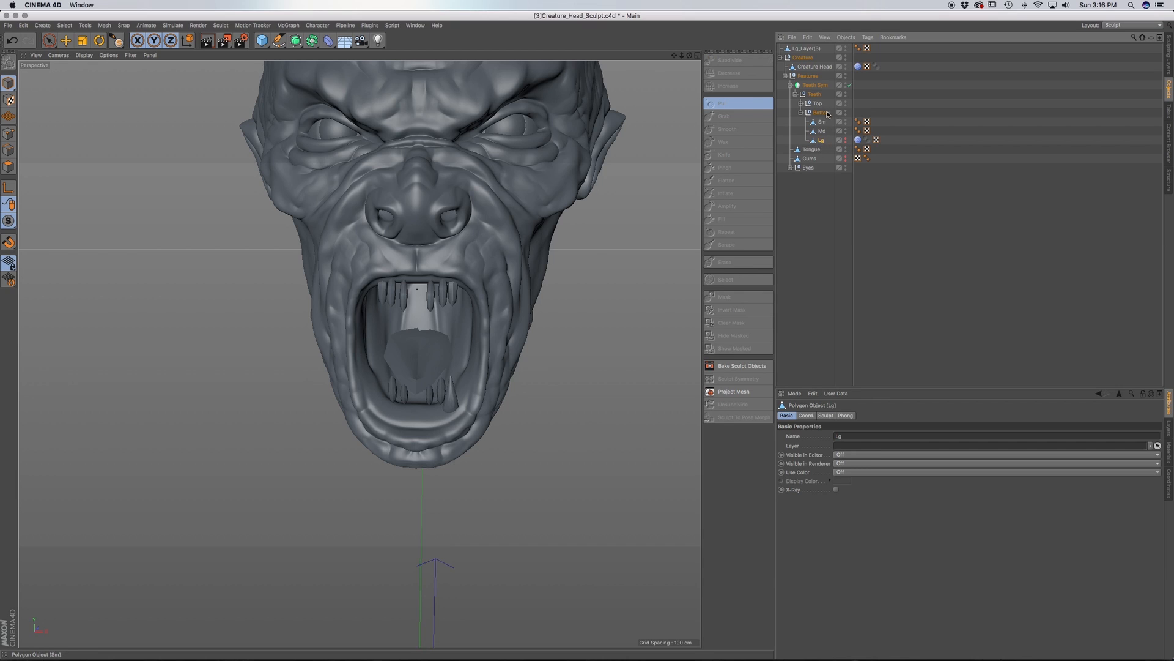
Try duplicating the polygon copy of the Lg tooth toward the middle of the lower jaw and scaling the duplicate
click(808, 49)
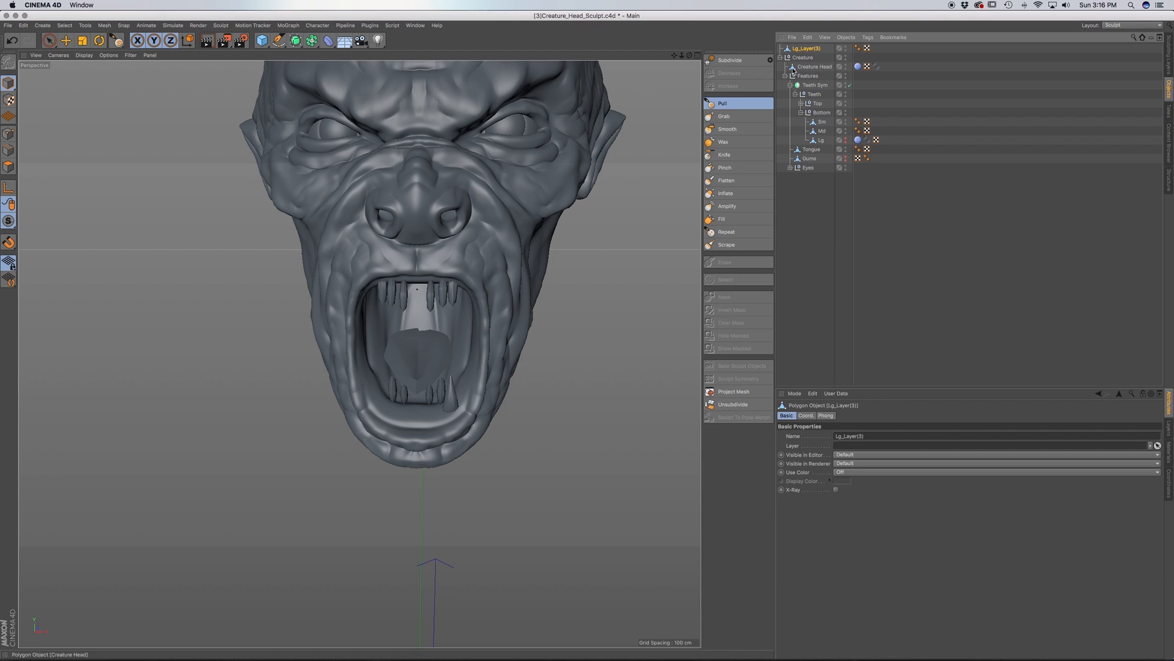
click(48, 40)
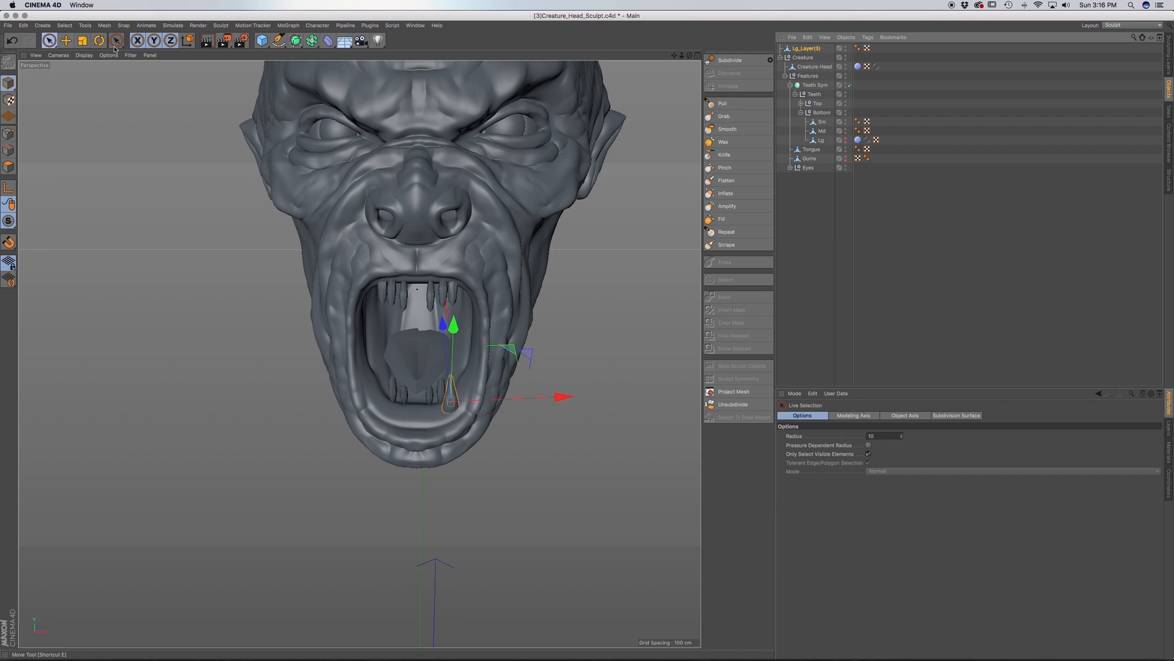
scroll(457, 384, up, 5)
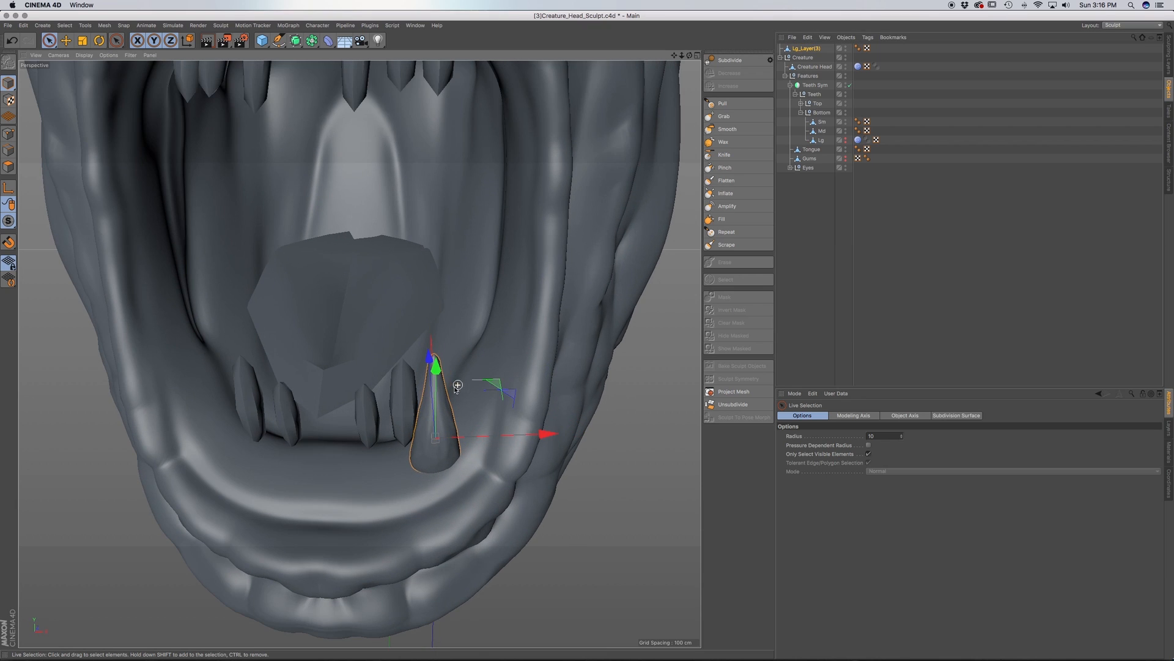
ctrl+drag(543, 434, 371, 412)
key(t)
key(super+z)
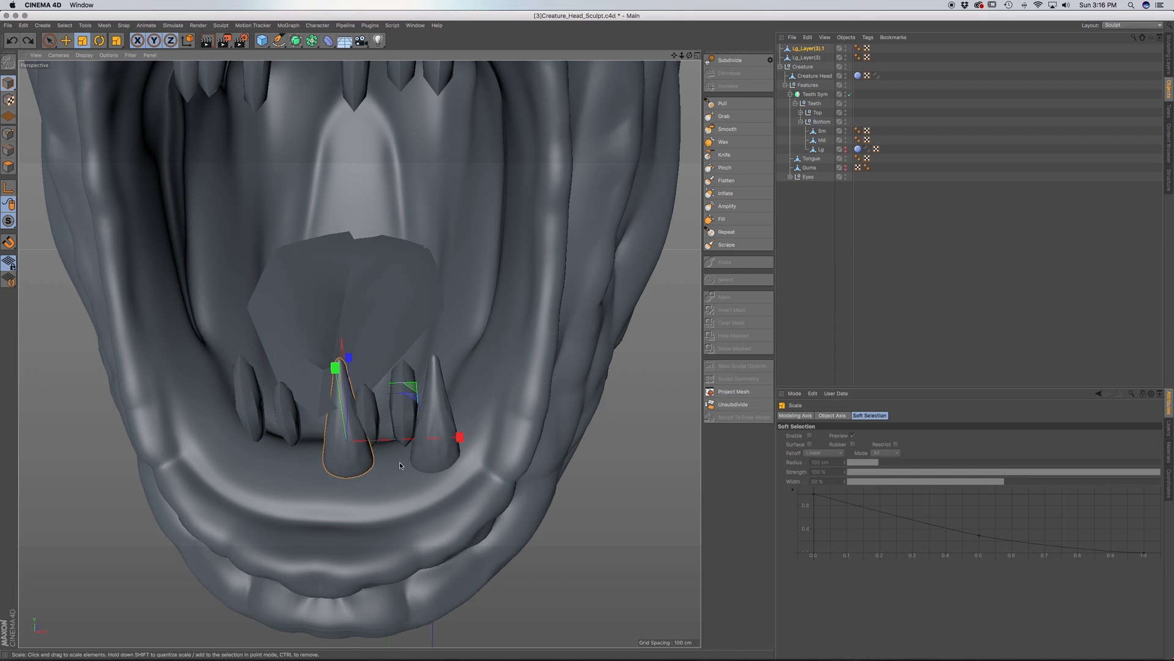
mouse_move(358, 429)
alt+mouse_down()
mouse_move(318, 426)
mouse_move(350, 405)
mouse_move(369, 416)
mouse_move(344, 419)
mouse_move(364, 417)
alt+mouse_up()
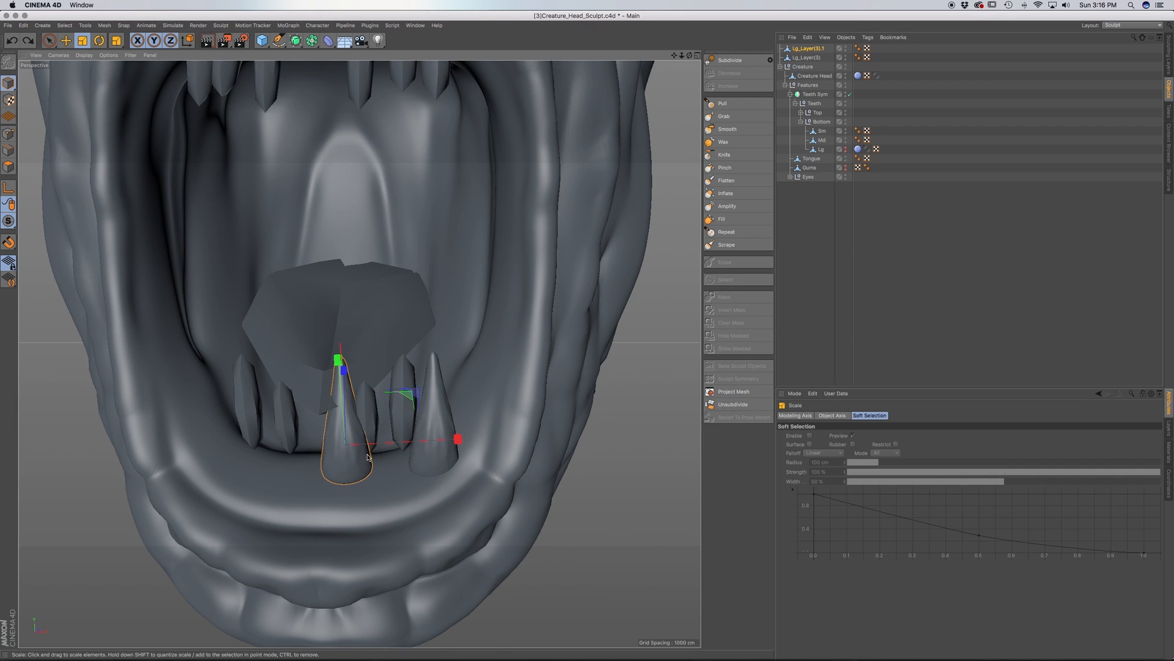
key(super+z)
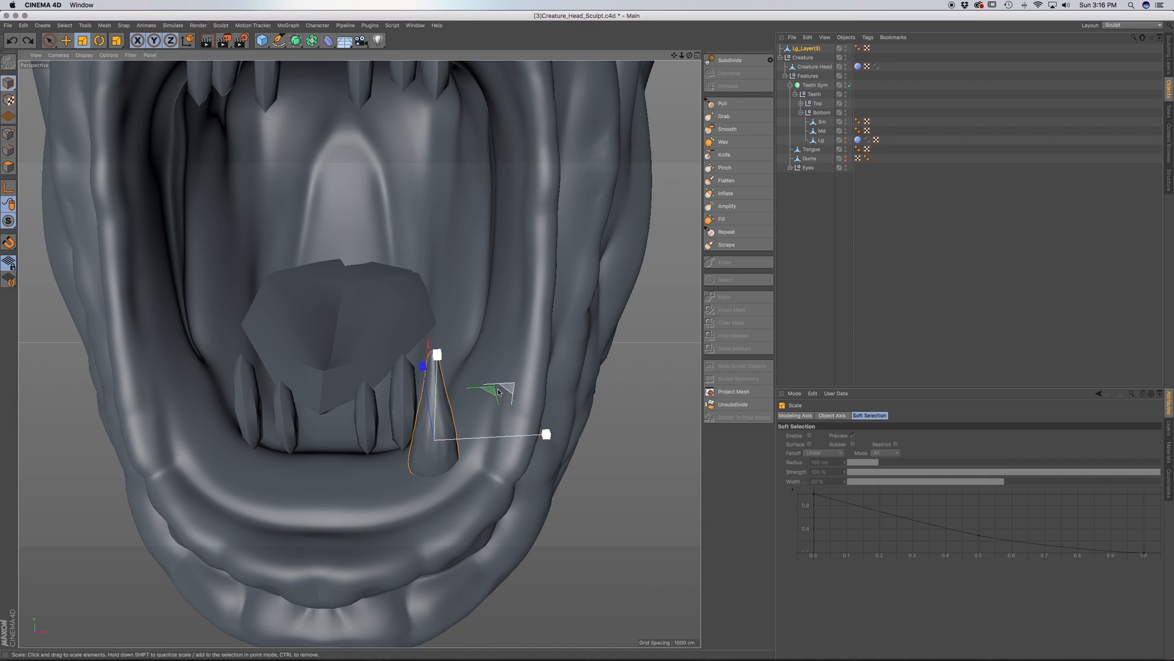
Examine the lower teeth inside the mouth and the whole creature head from several angles
alt+drag(456, 410, 431, 416)
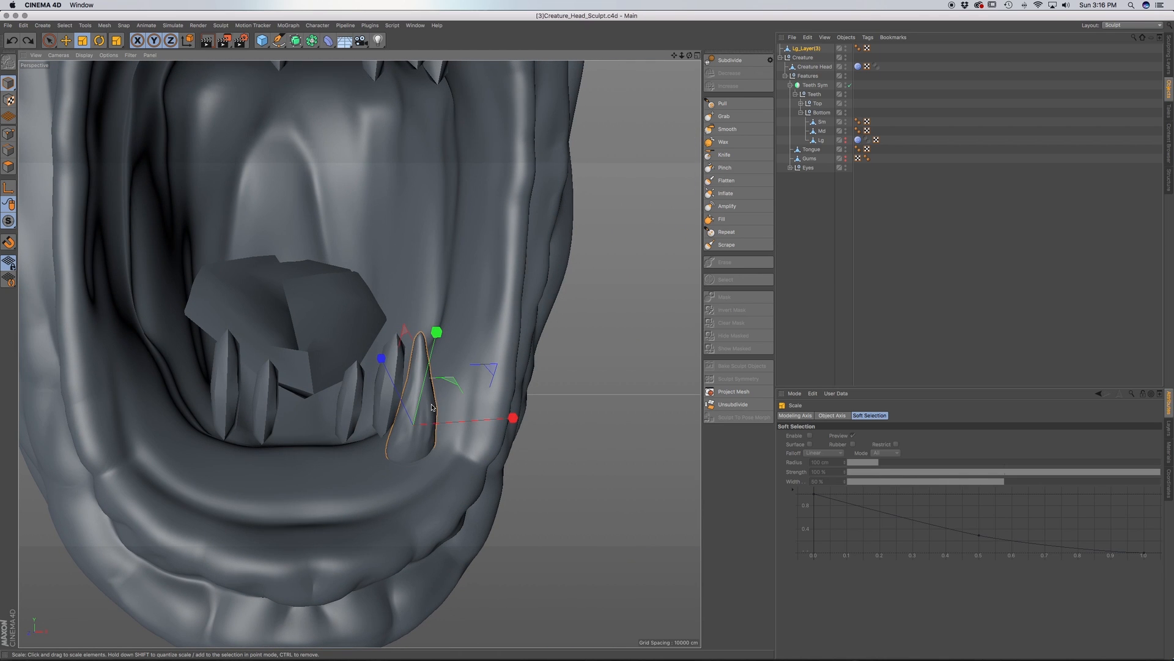
scroll(431, 416, down, 6)
alt+drag(424, 452, 453, 296)
alt+middle_drag(545, 305, 410, 408)
alt+drag(445, 384, 549, 386)
scroll(445, 401, up, 2)
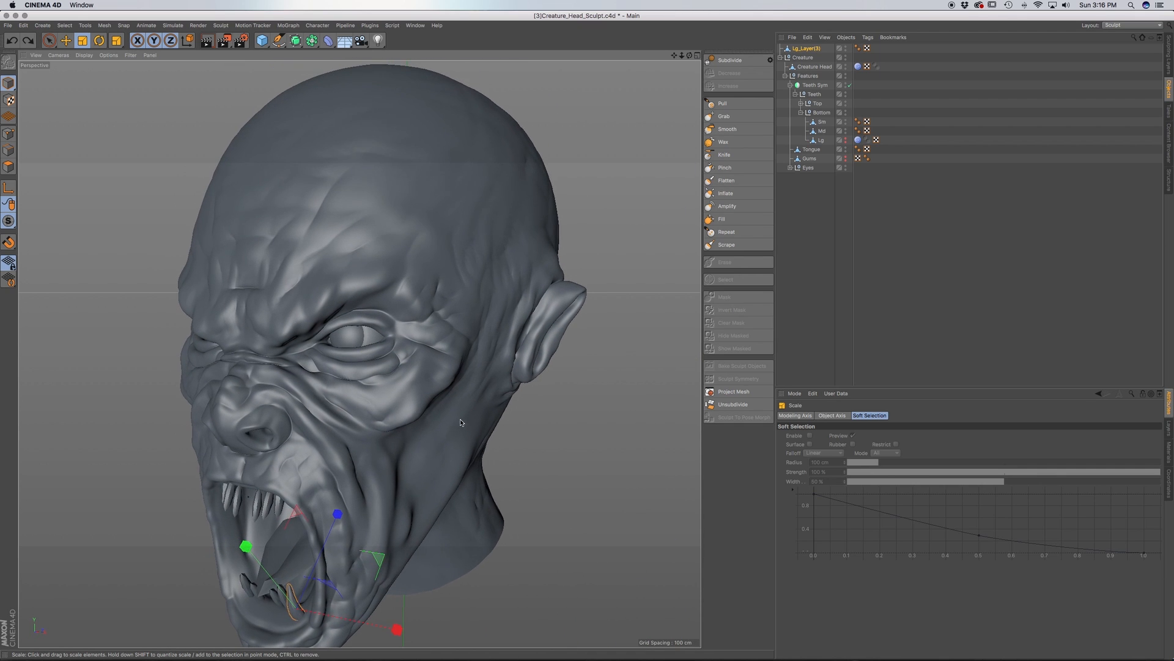
scroll(441, 414, up, 2)
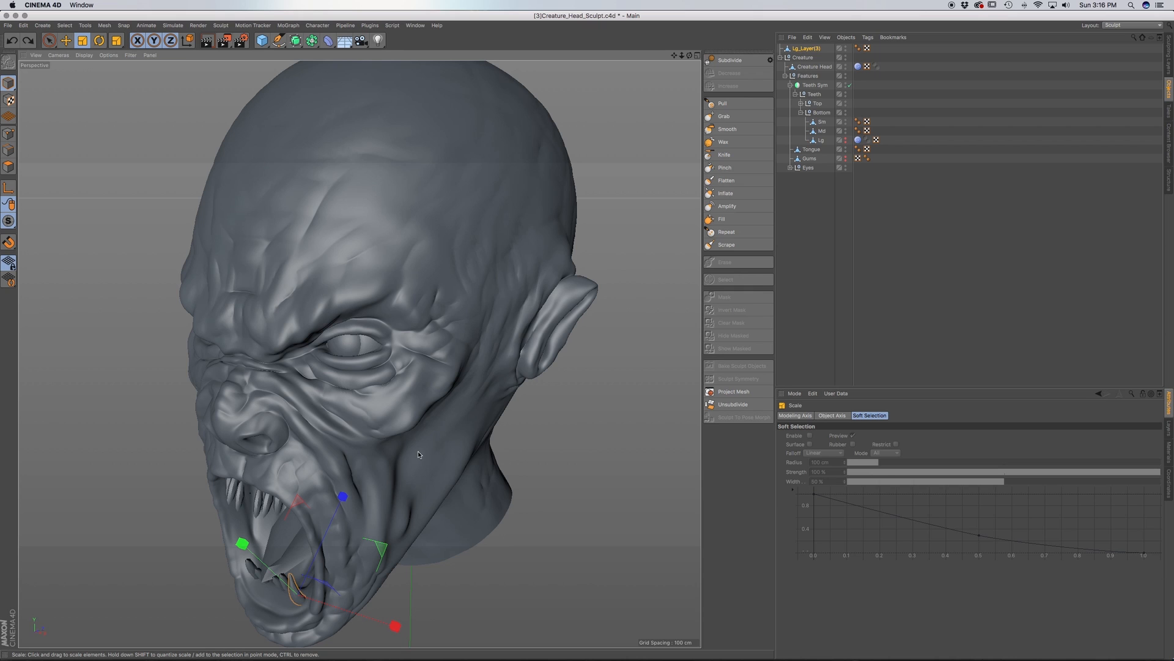
alt+drag(419, 481, 446, 394)
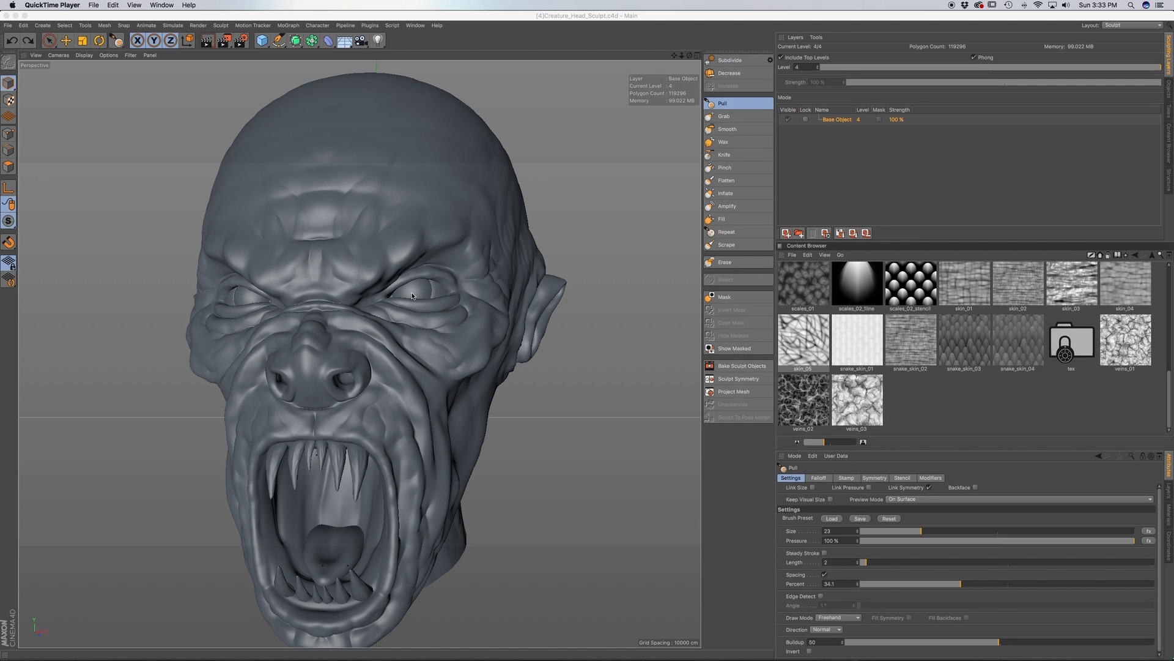
Inspect the teeth, tongue, jaw and cheek folds of the updated head sculpt from the front and side
mouse_move(403, 307)
alt+mouse_down()
mouse_move(365, 326)
mouse_move(342, 315)
alt+mouse_up()
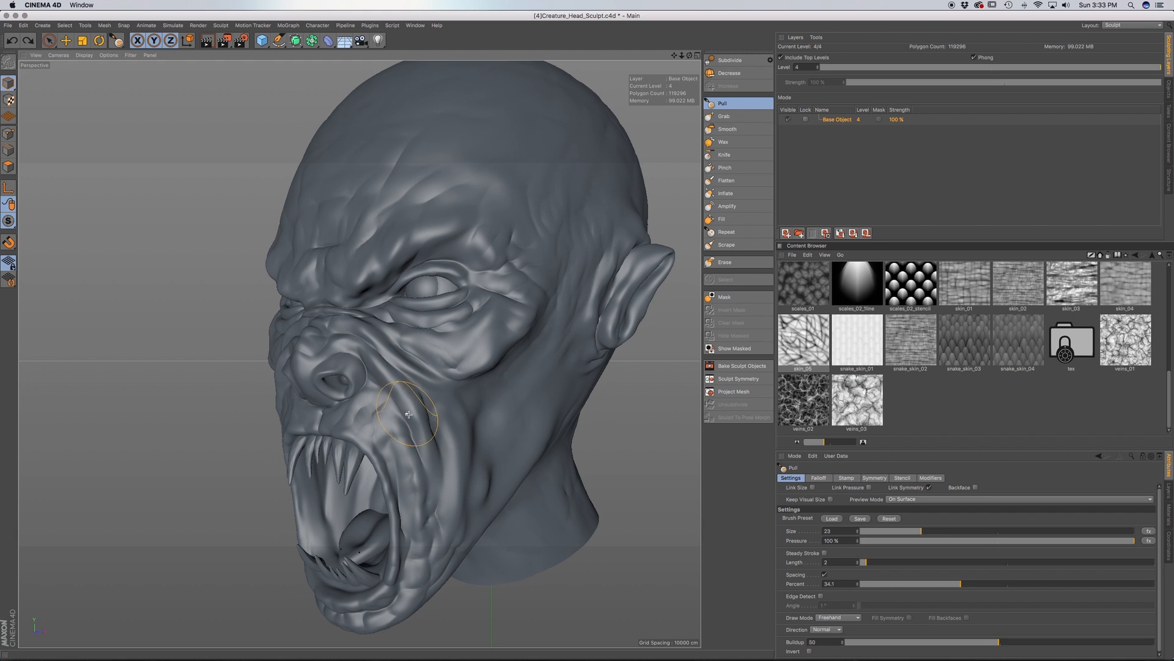
alt+drag(419, 410, 367, 416)
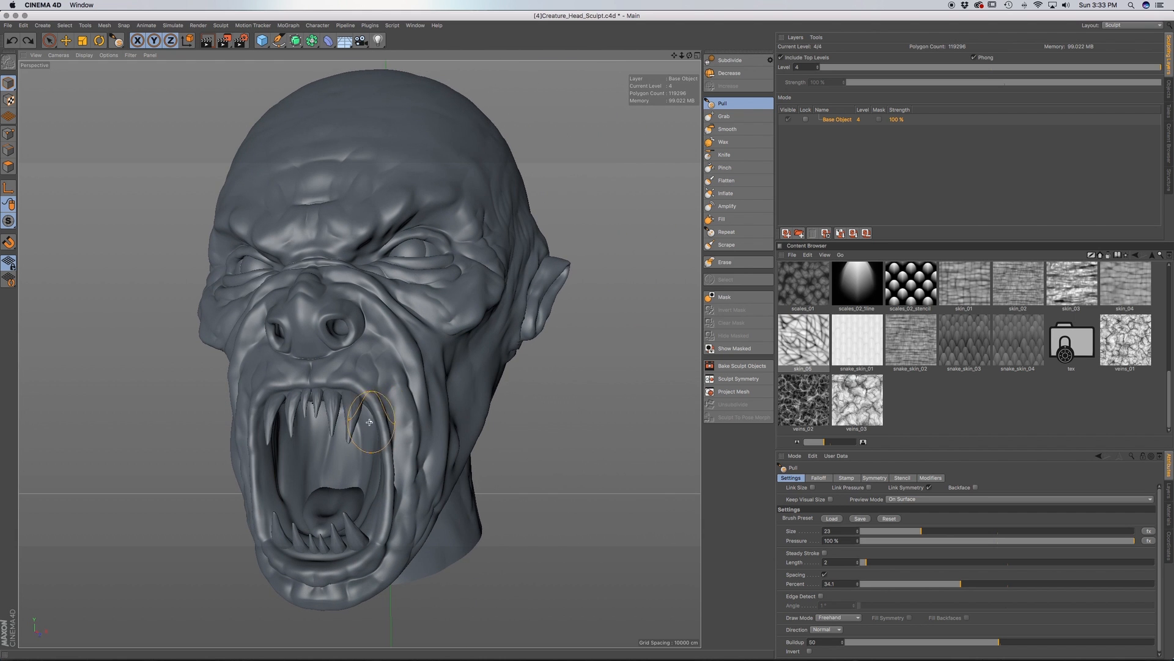
scroll(358, 418, up, 8)
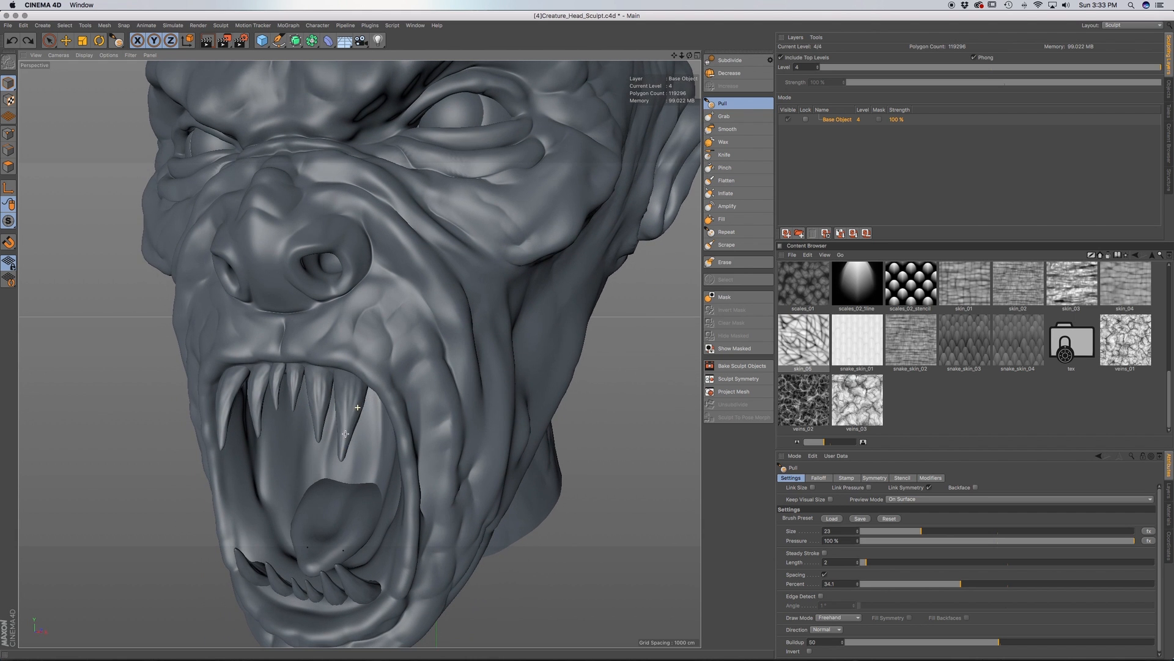
alt+middle_drag(375, 412, 375, 316)
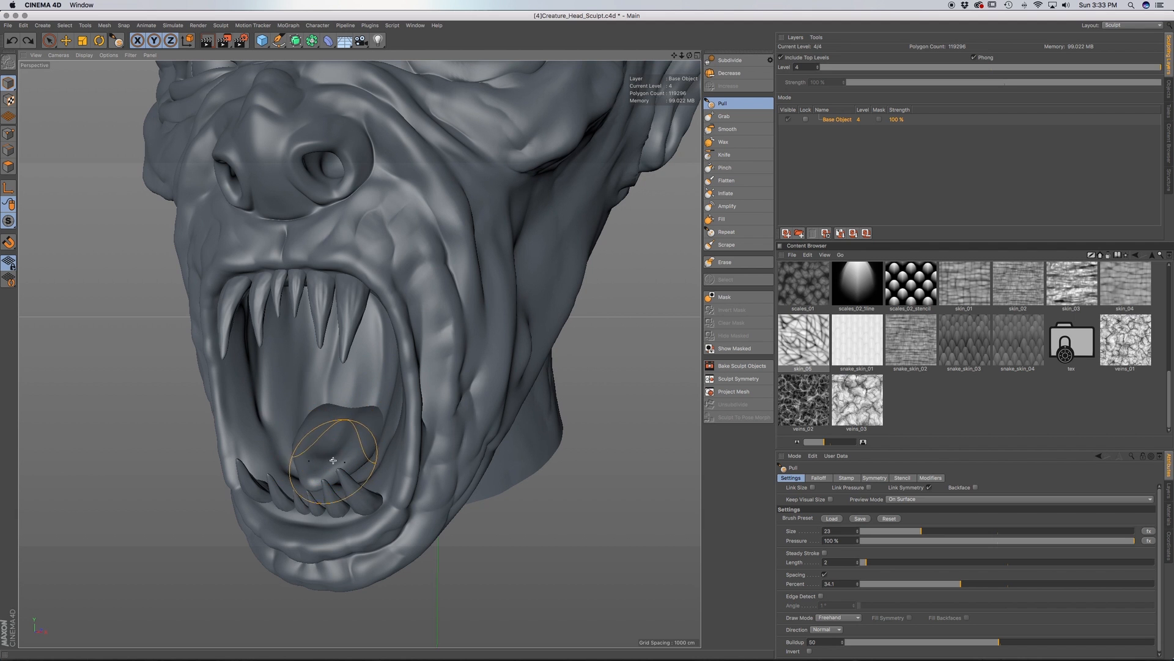
mouse_move(356, 446)
alt+mouse_down()
mouse_move(428, 428)
mouse_move(394, 412)
mouse_move(362, 420)
mouse_move(396, 445)
mouse_move(401, 468)
mouse_move(434, 407)
mouse_move(422, 361)
mouse_move(441, 318)
mouse_move(408, 426)
mouse_move(435, 401)
alt+mouse_up()
alt+drag(467, 359, 430, 349)
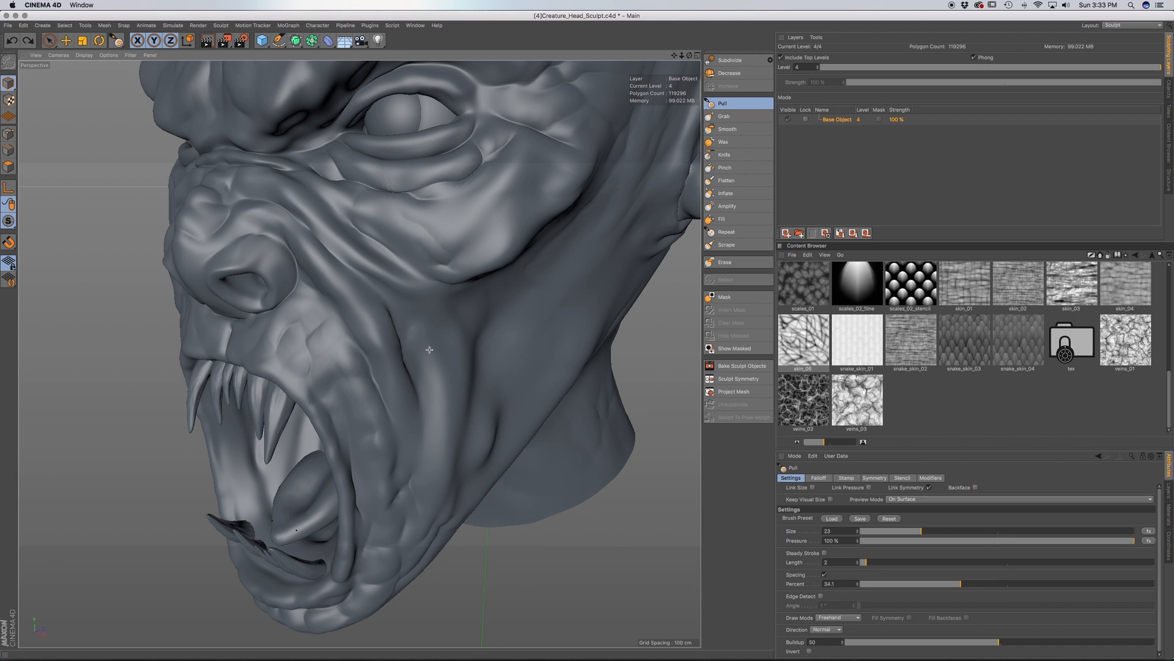
alt+drag(432, 341, 395, 399)
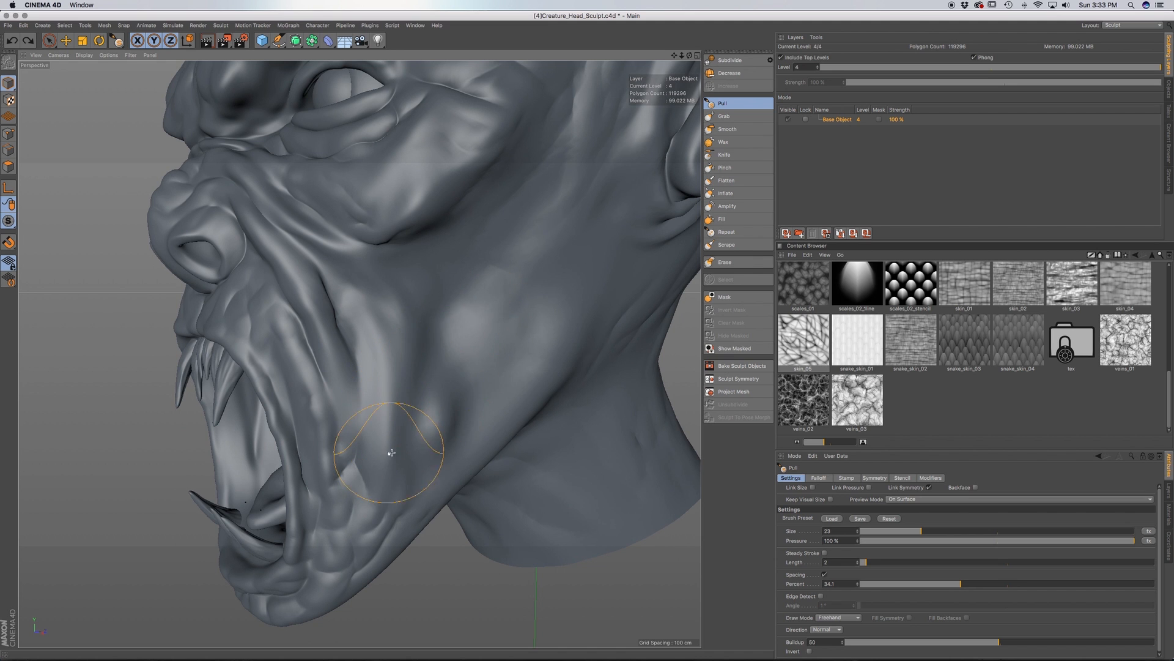
mouse_move(480, 367)
alt+mouse_down()
mouse_move(448, 338)
mouse_move(455, 370)
alt+mouse_up()
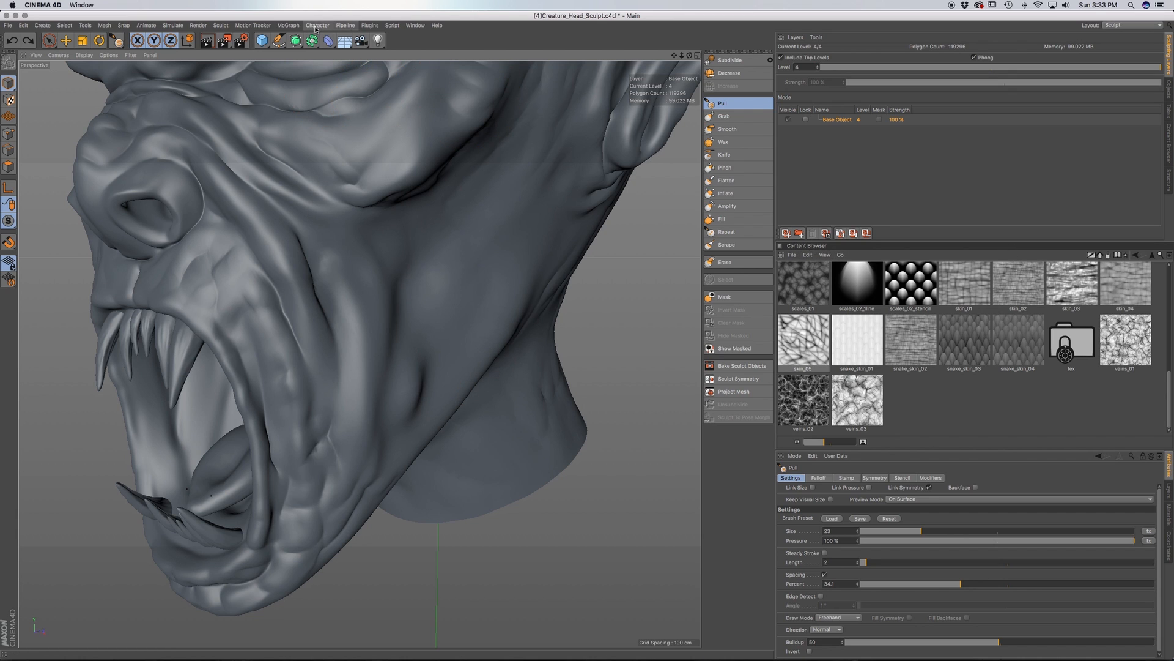
Browse the content library from its top level through the Sculpting folder to the Sculpt Brush Presets
click(416, 27)
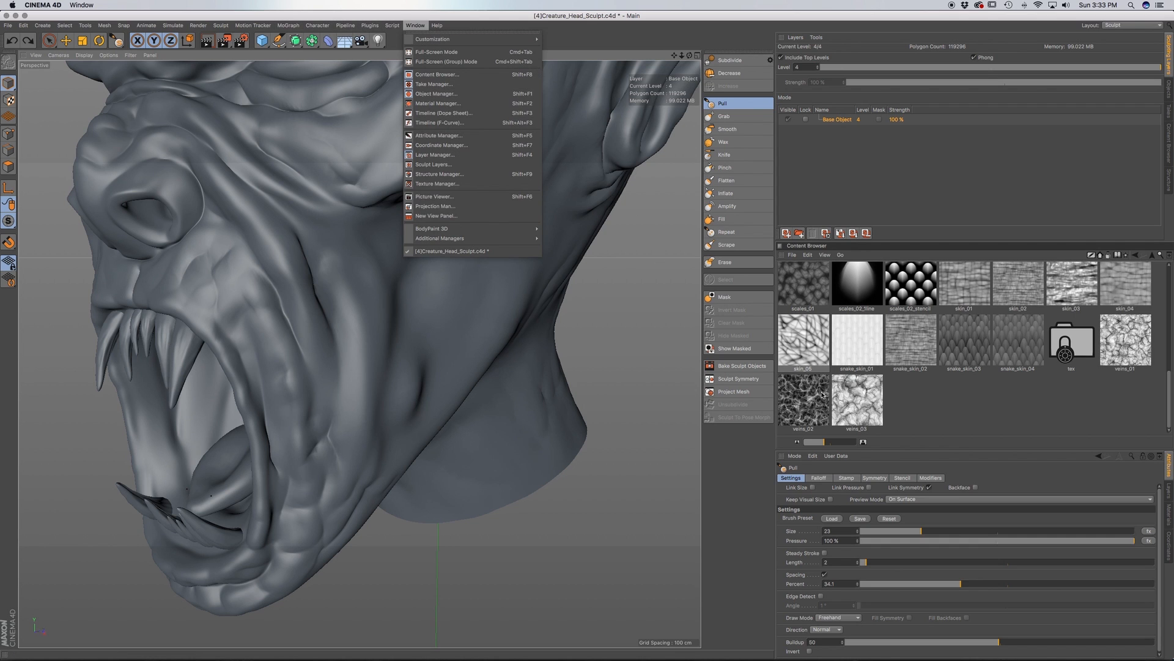
click(827, 250)
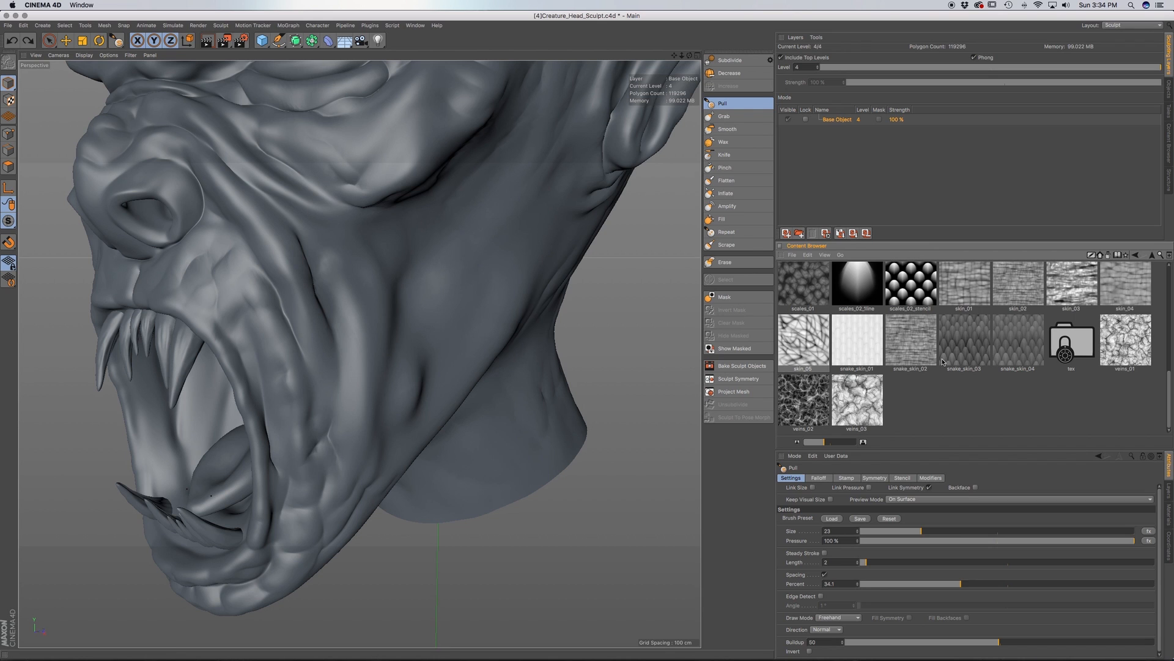
click(1153, 255)
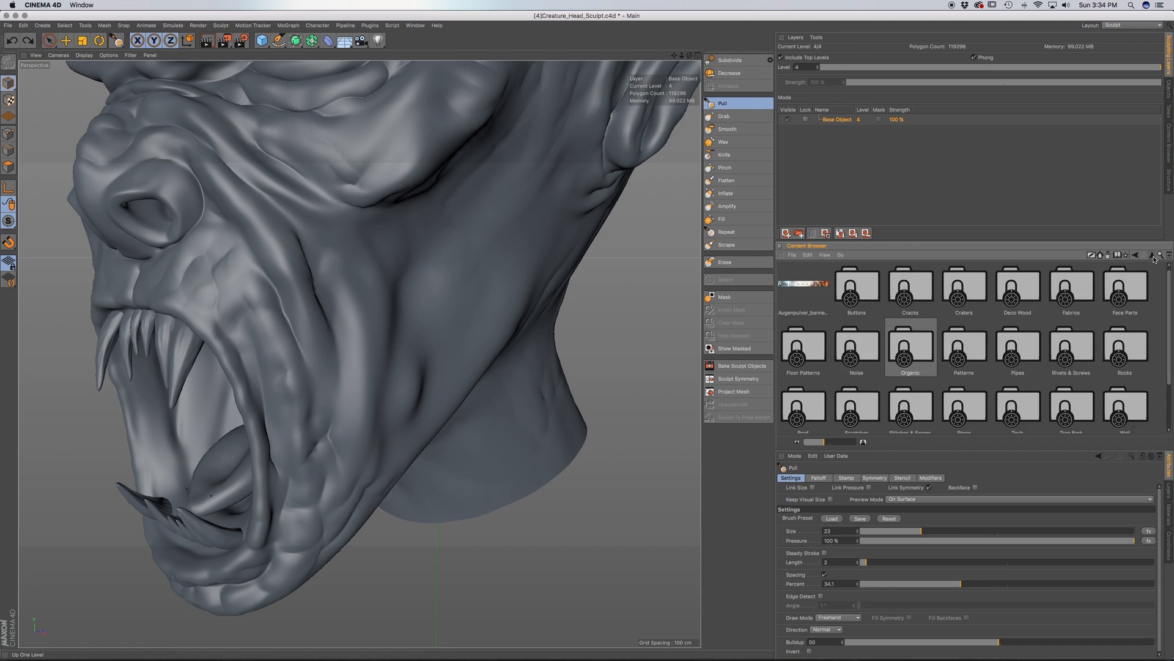
click(1153, 255)
click(1153, 257)
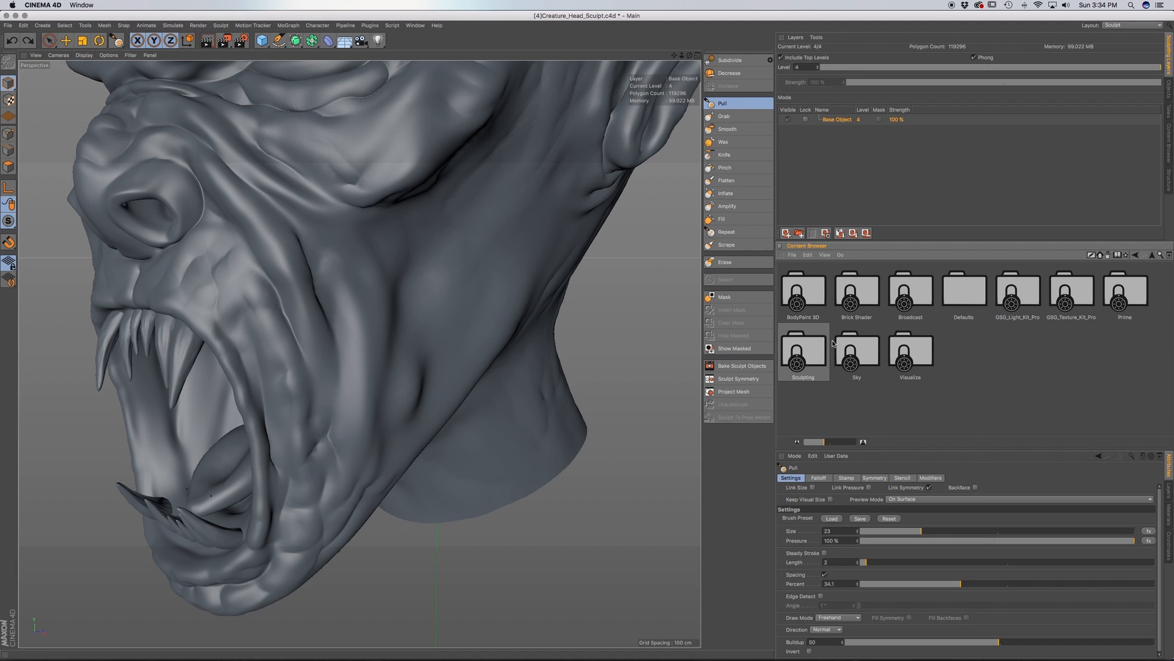
click(788, 365)
double_click(808, 357)
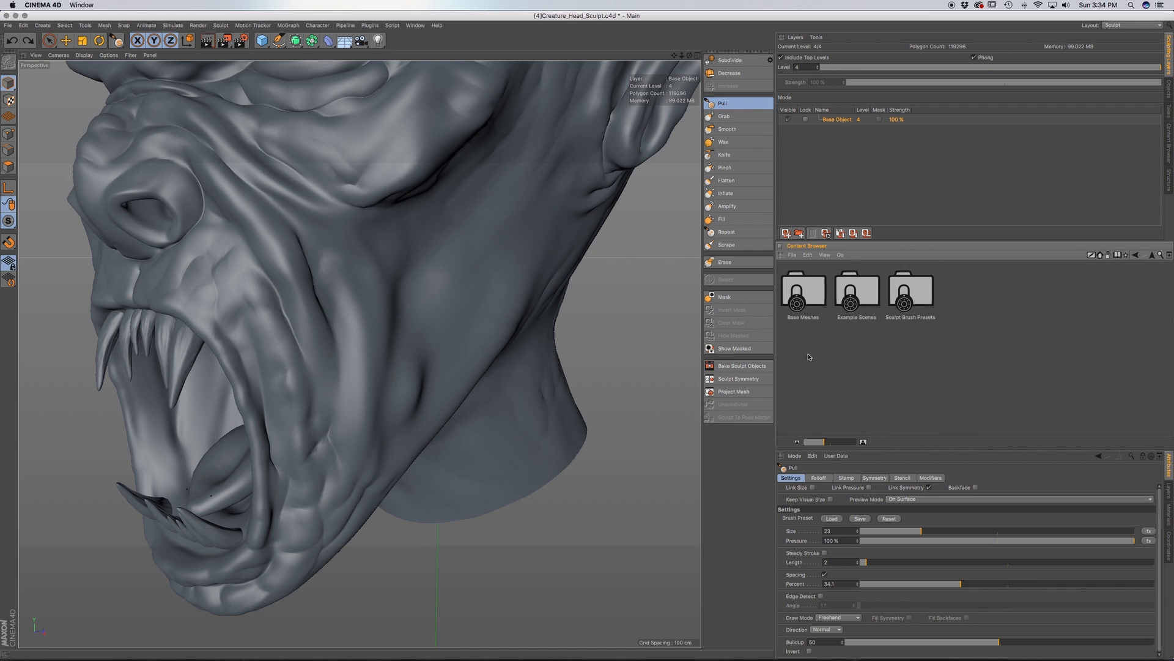
double_click(906, 297)
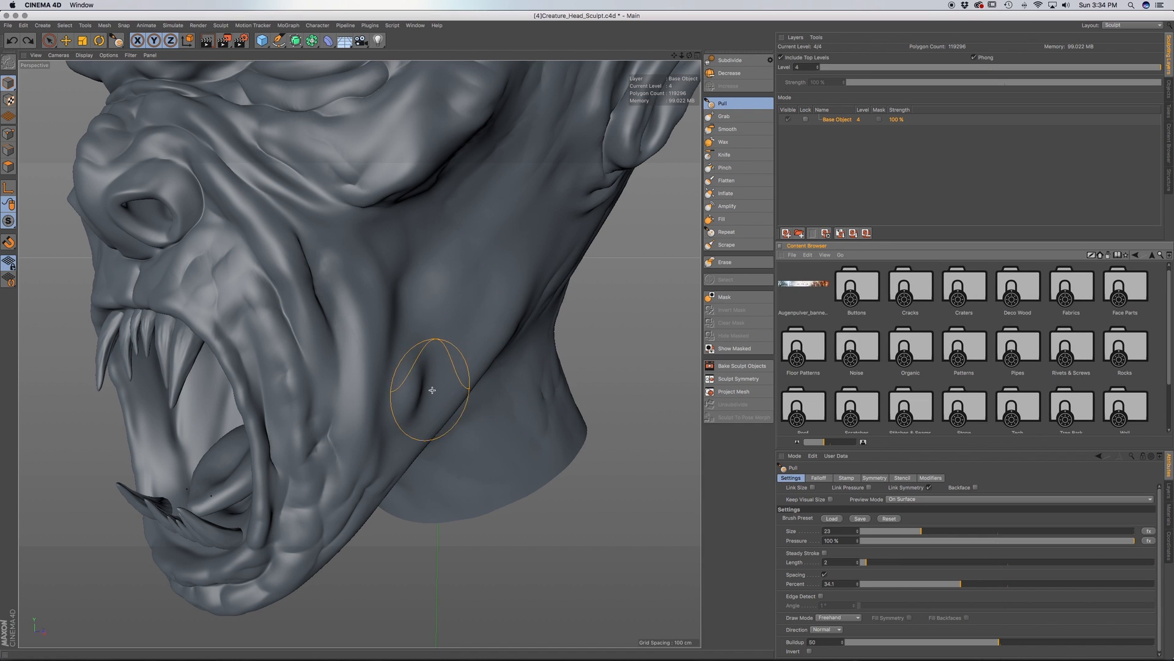
Look through the Organic brush presets and load the skin_05 preset for the Pull brush
drag(436, 421, 426, 409)
alt+middle_drag(440, 400, 393, 411)
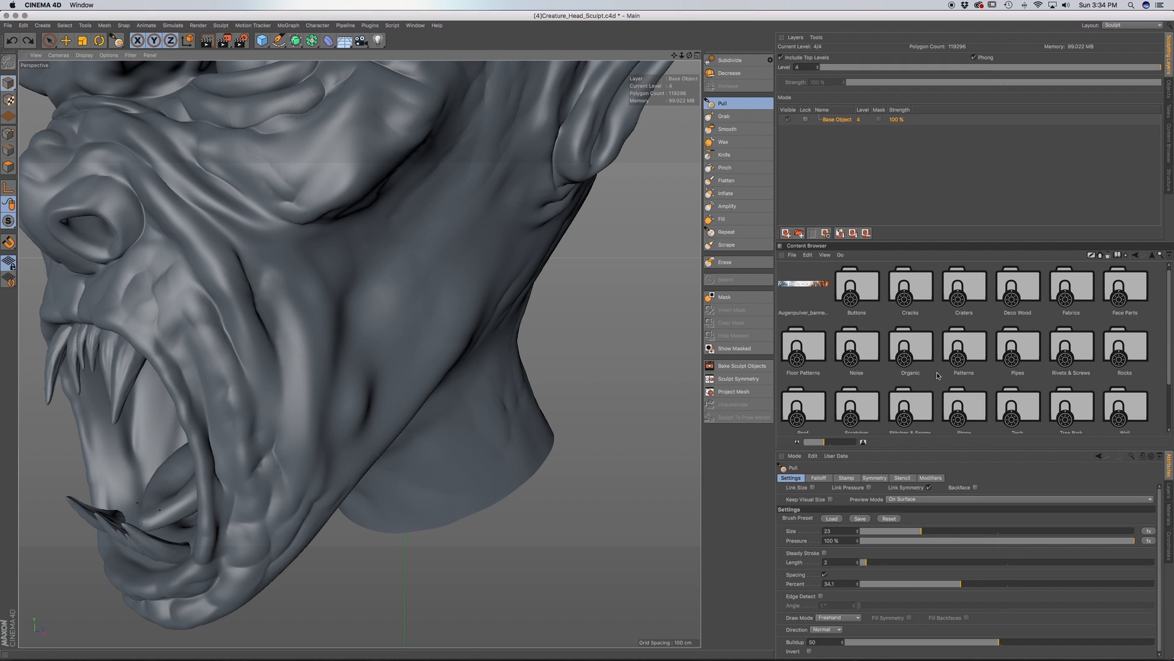
scroll(927, 372, down, 3)
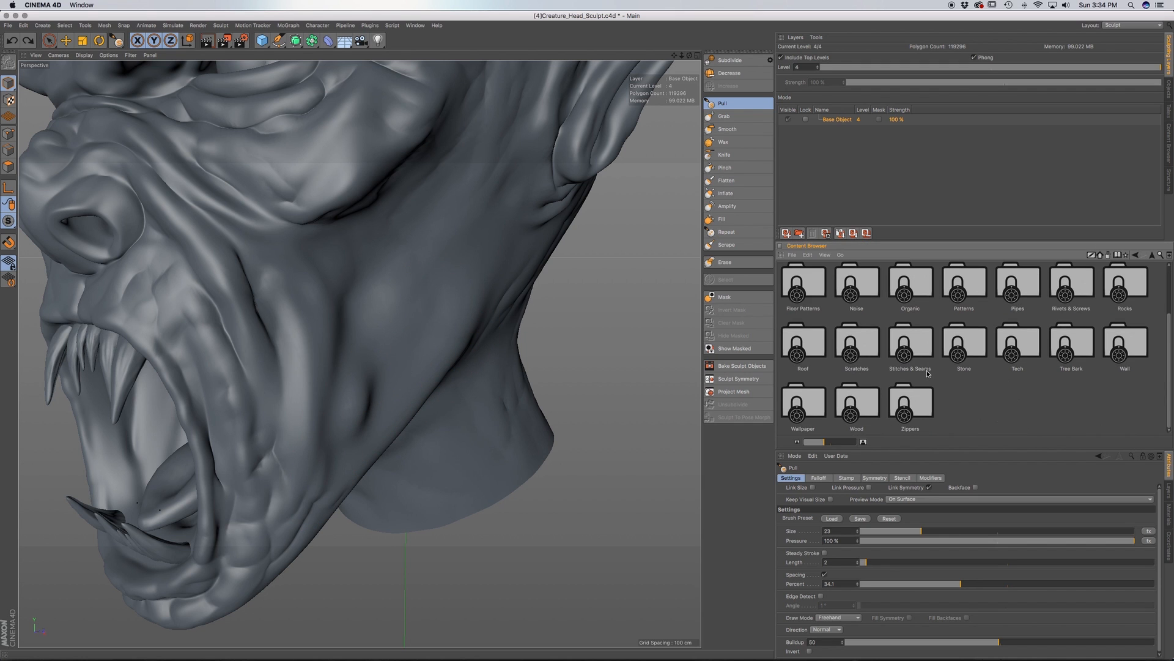
double_click(917, 290)
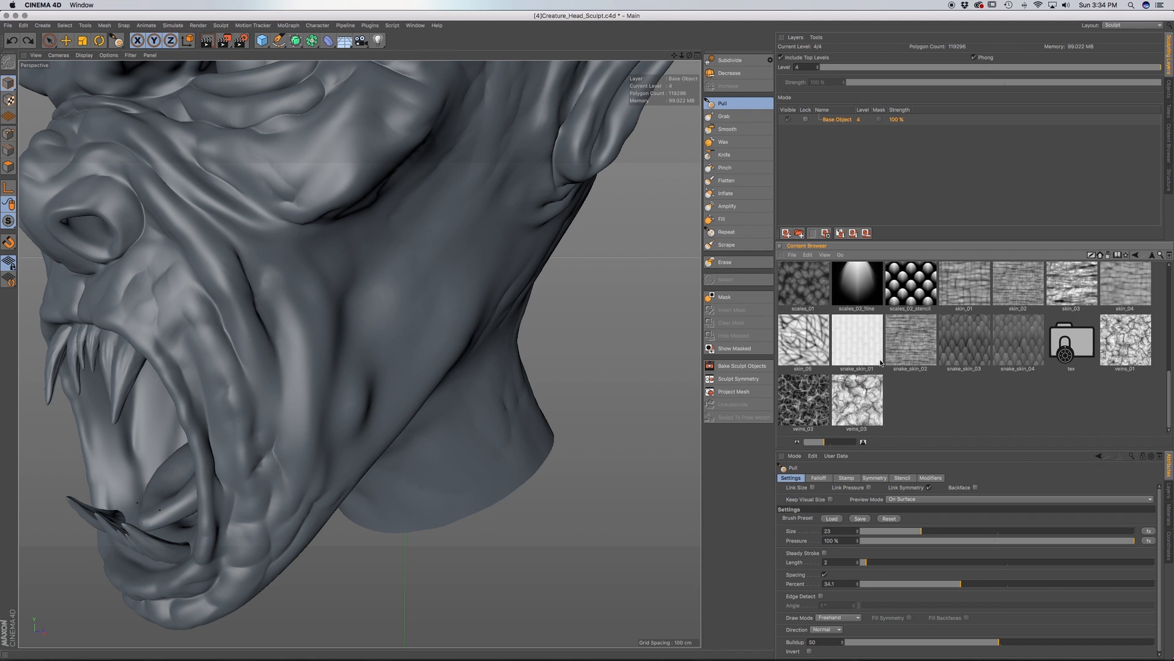
scroll(871, 374, up, 6)
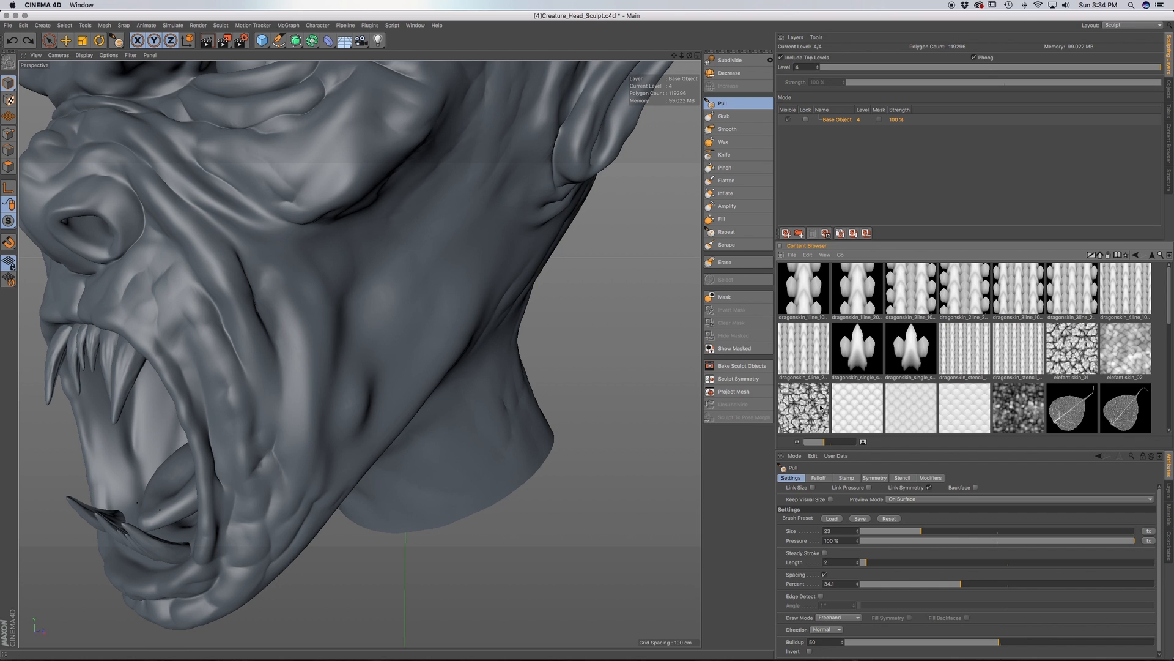
scroll(815, 403, down, 1)
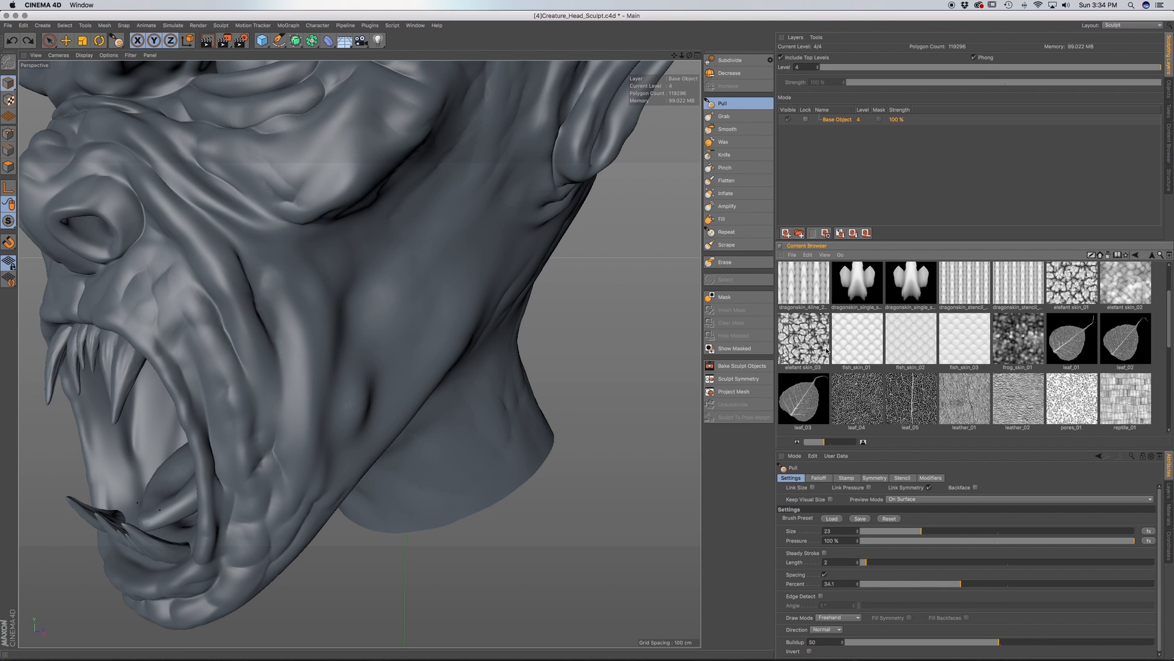
scroll(822, 351, down, 3)
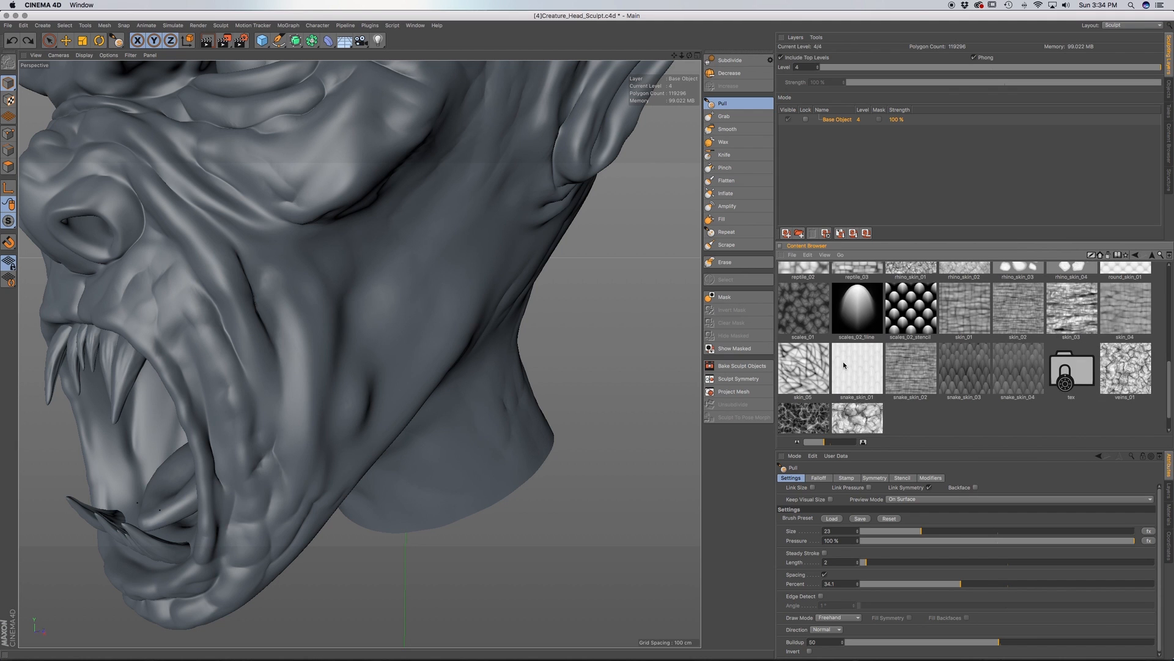
double_click(803, 371)
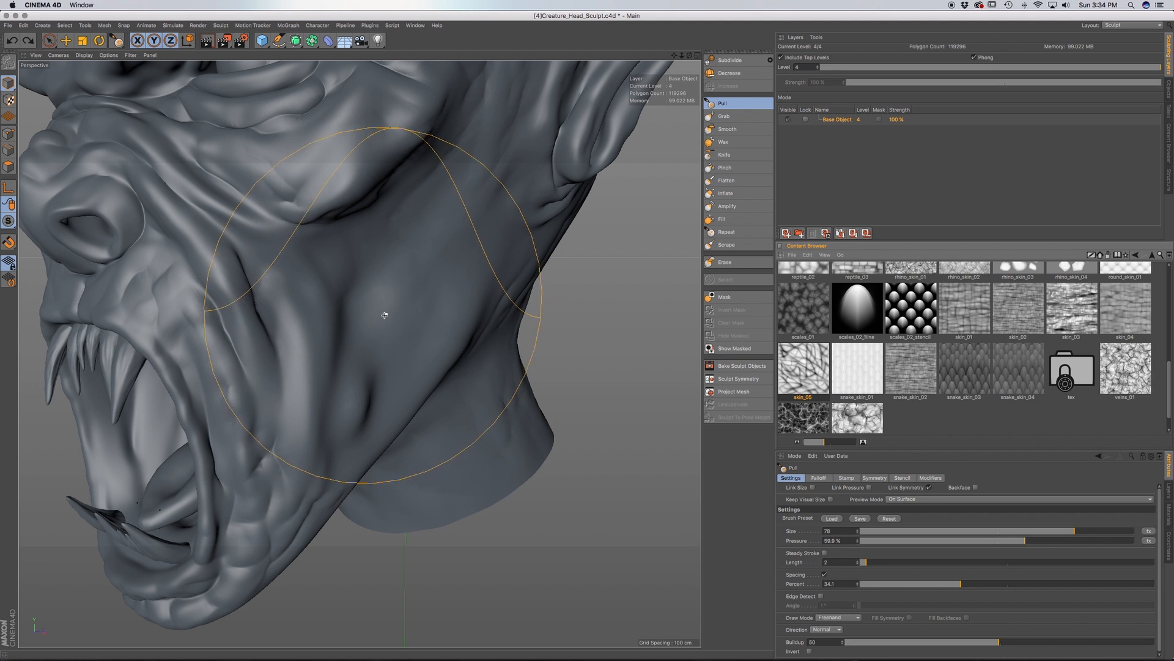
Review the Pull brush's symmetry, then set its pressure to 100% and its size to 33
scroll(370, 315, down, 5)
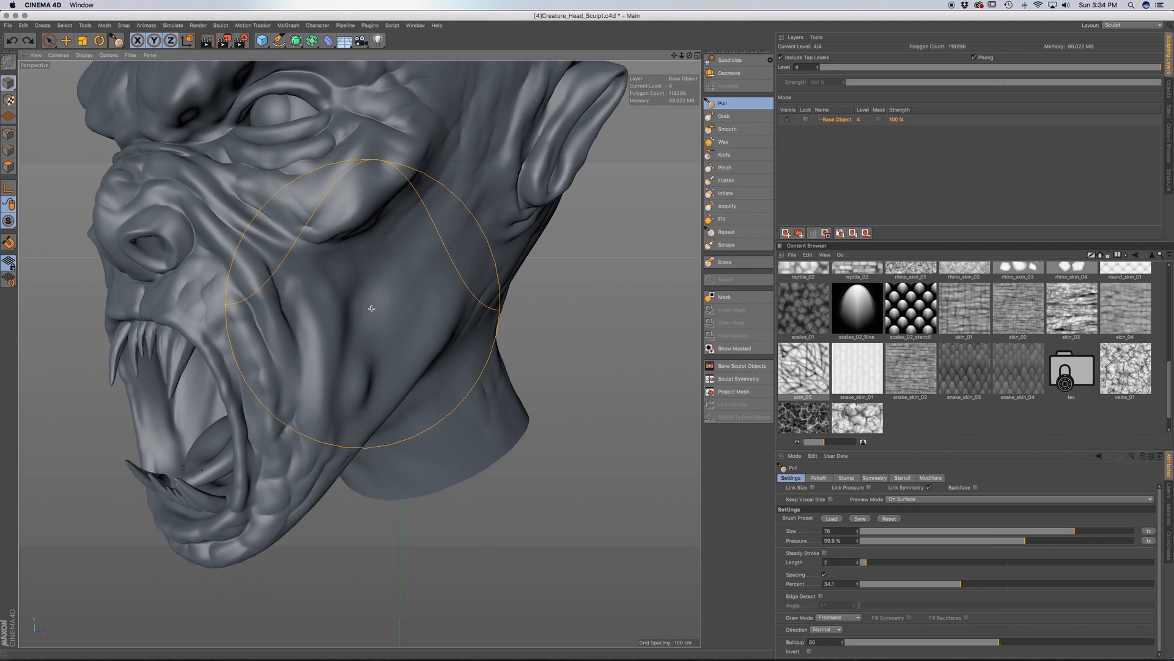
alt+middle_drag(371, 308, 389, 342)
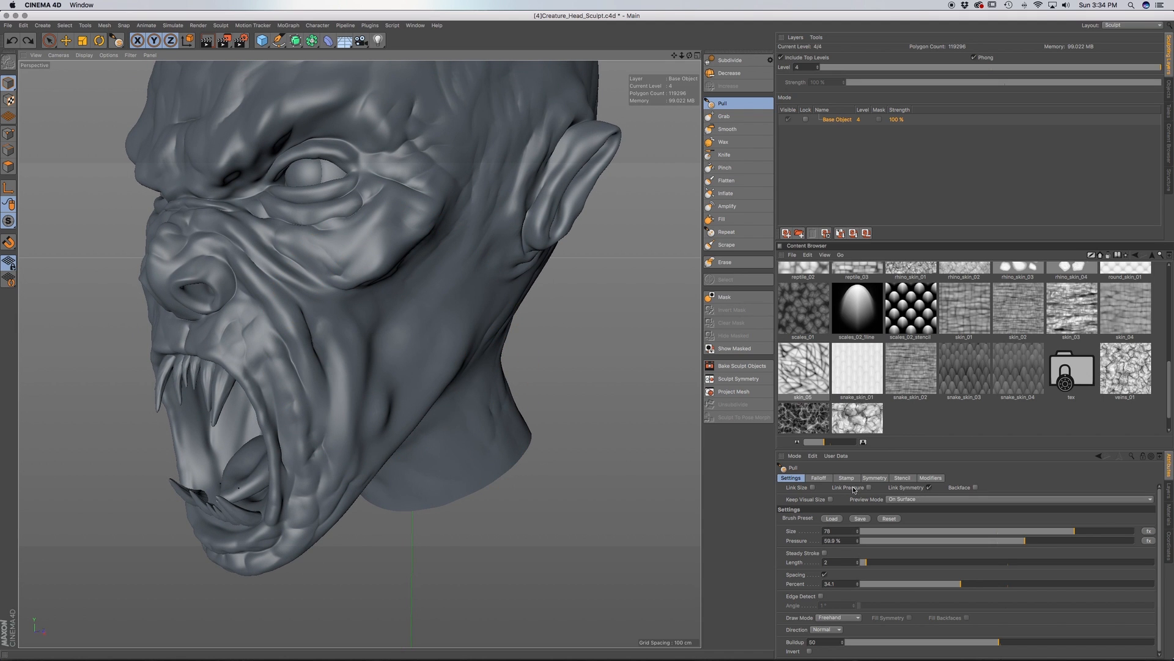
click(870, 479)
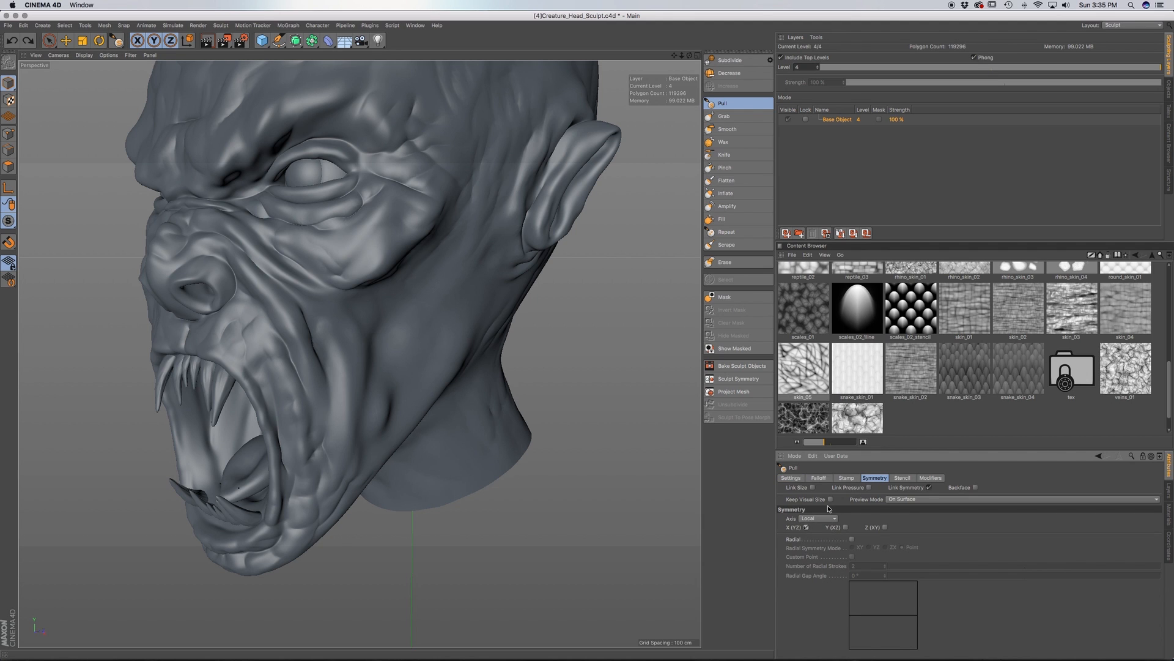
click(797, 479)
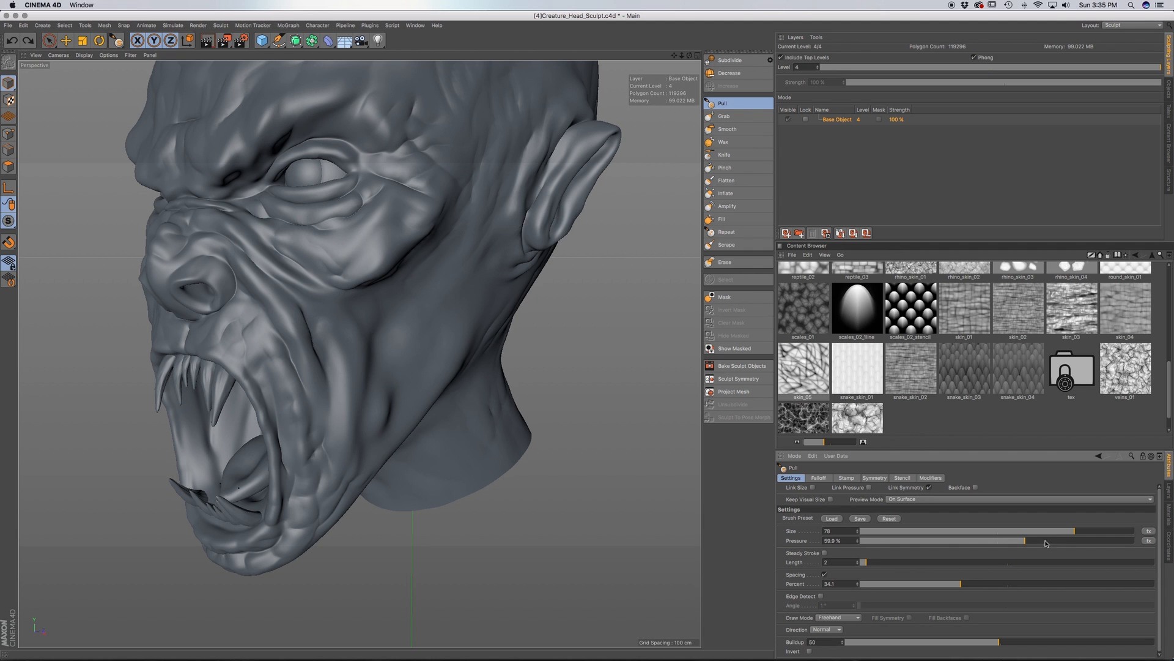
drag(1030, 543, 1141, 540)
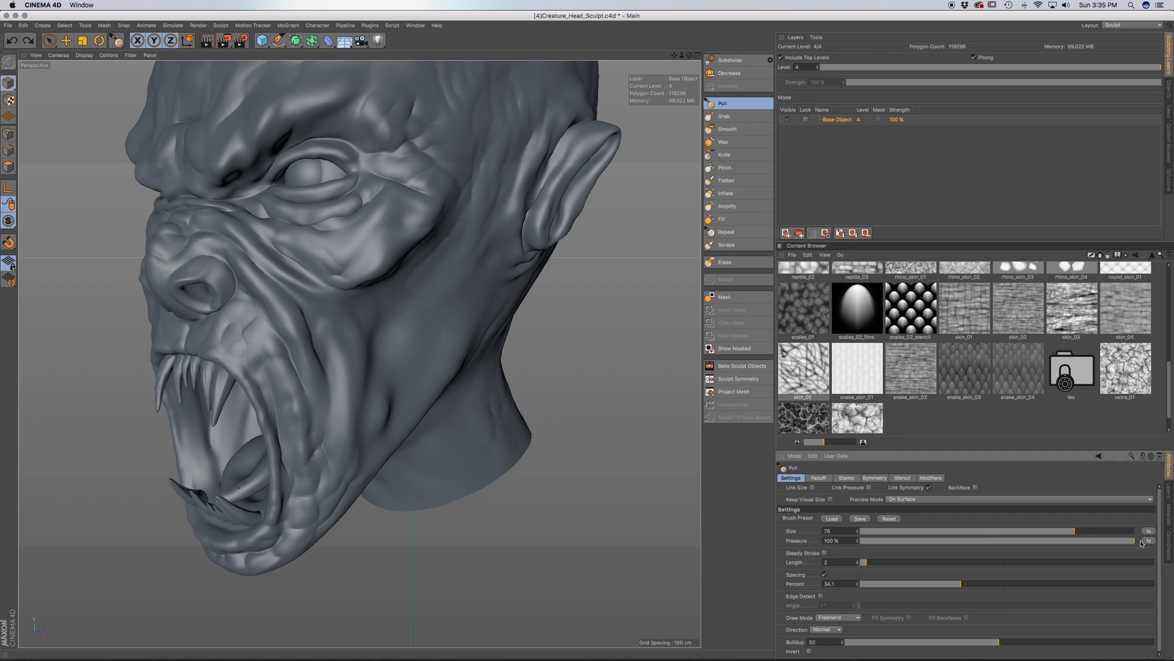
drag(1071, 532, 949, 536)
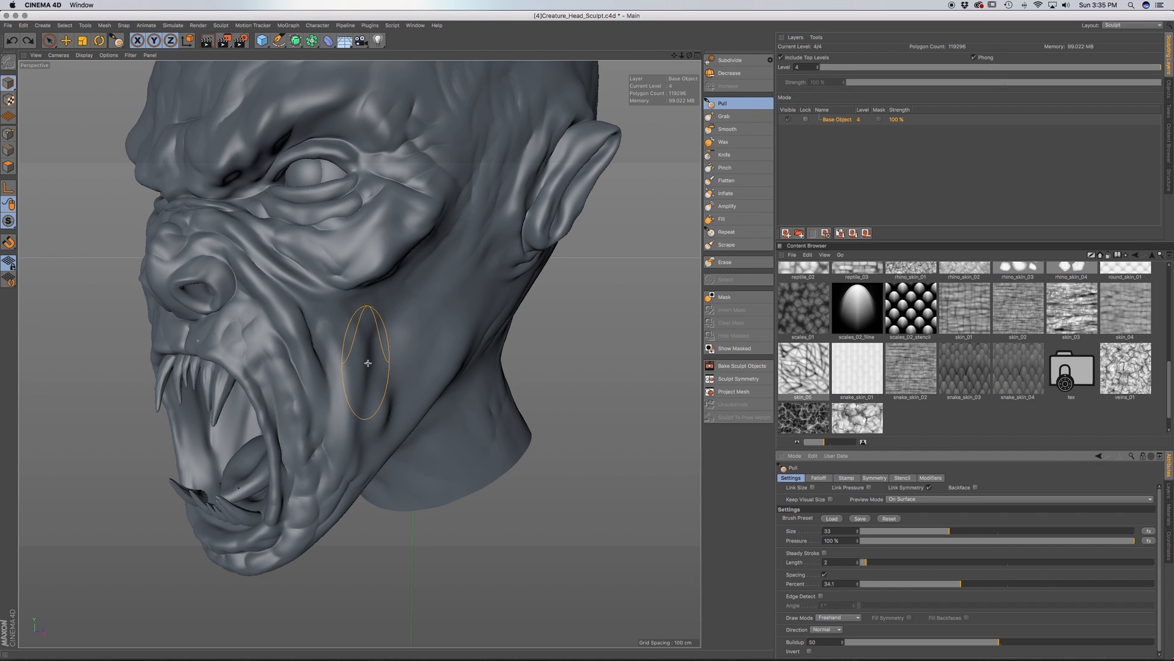
Brush the skin_05 pattern onto the cheek and reduce the brush size to 14
drag(369, 362, 387, 353)
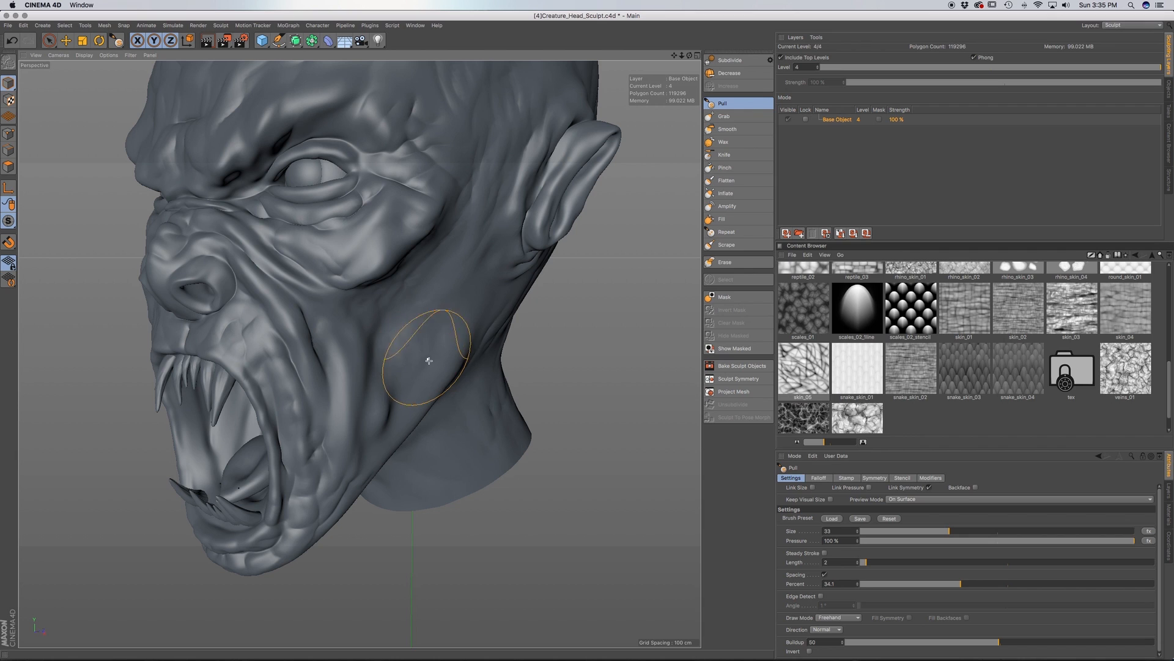
drag(921, 532, 898, 531)
mouse_move(424, 351)
alt+mouse_down()
mouse_move(402, 325)
mouse_move(422, 367)
alt+mouse_up()
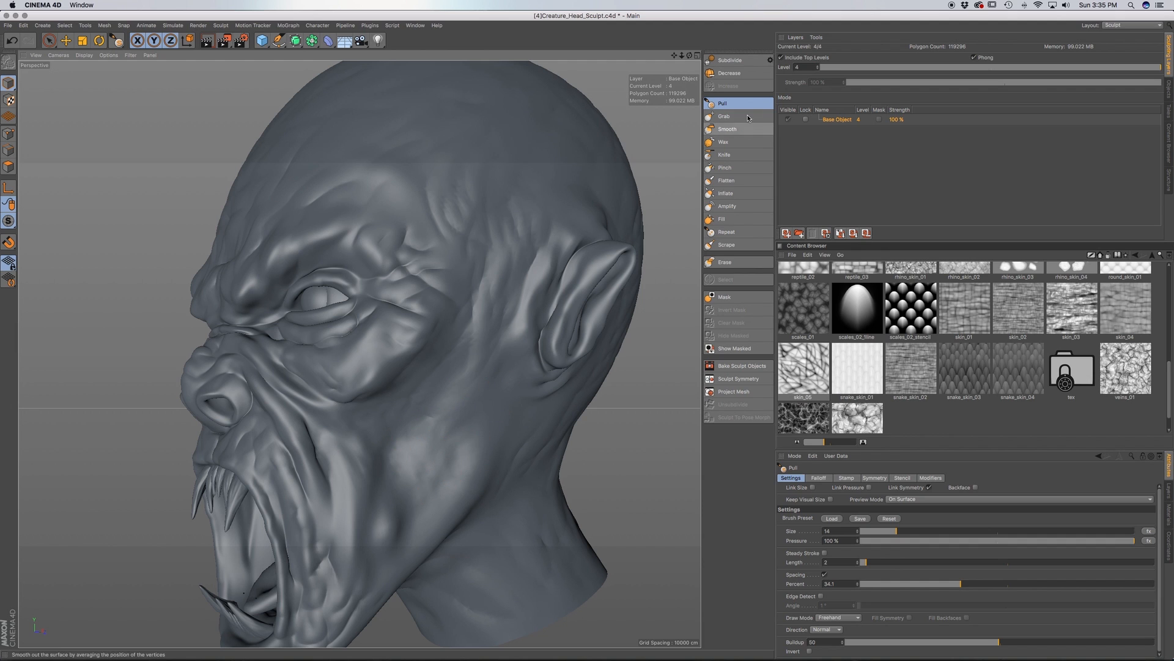
Subdivide the head sculpt to level 5
click(744, 61)
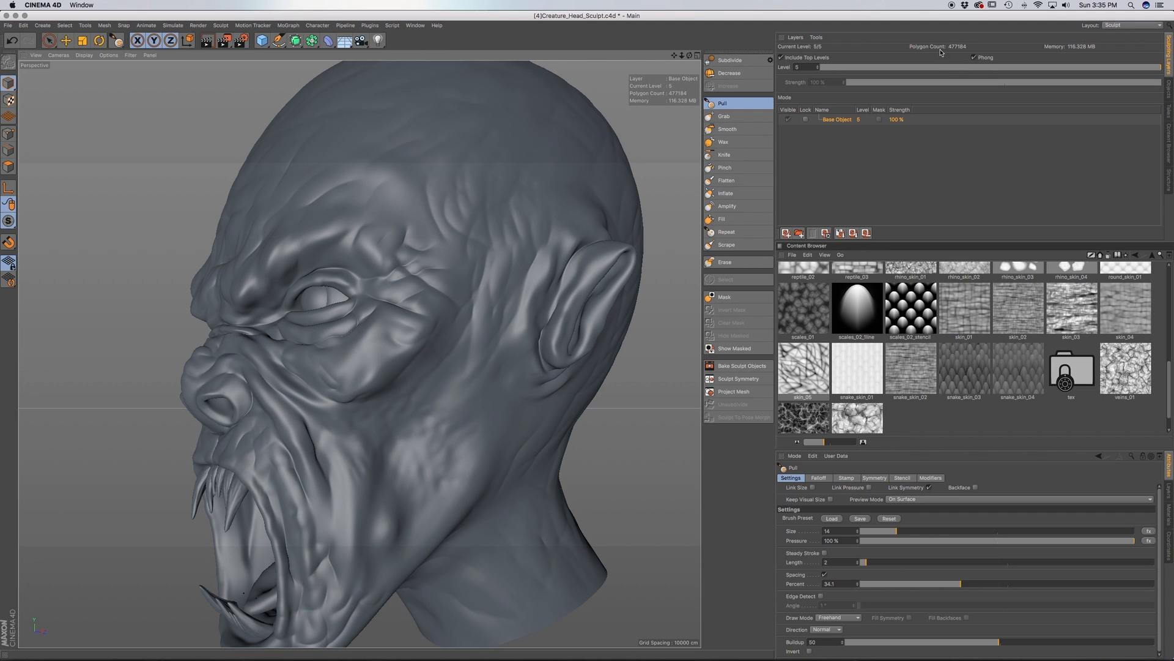
mouse_move(433, 398)
alt+mouse_down()
mouse_move(430, 376)
mouse_move(436, 390)
alt+mouse_up()
alt+middle_drag(435, 390, 493, 320)
Try brushing the skin pattern over the cheekbone and the fold beside the mouth at 100% pressure
mouse_move(440, 316)
mouse_down()
mouse_move(436, 301)
mouse_move(470, 289)
mouse_up()
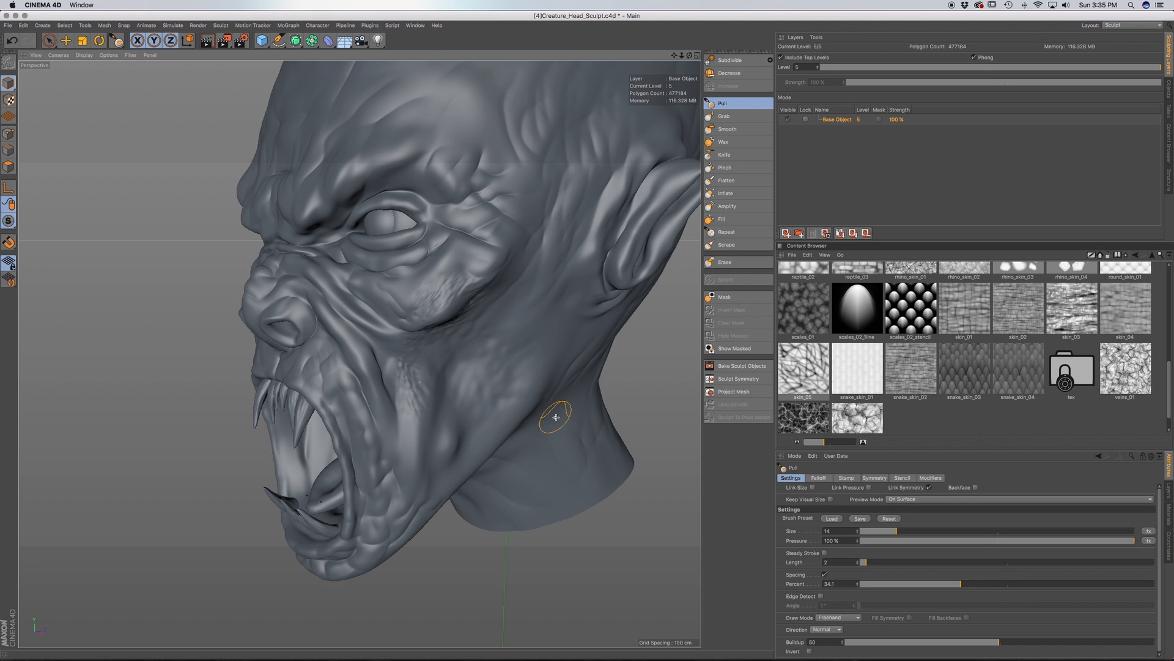
mouse_move(521, 412)
alt+mouse_down()
mouse_move(488, 312)
mouse_move(441, 326)
alt+mouse_up()
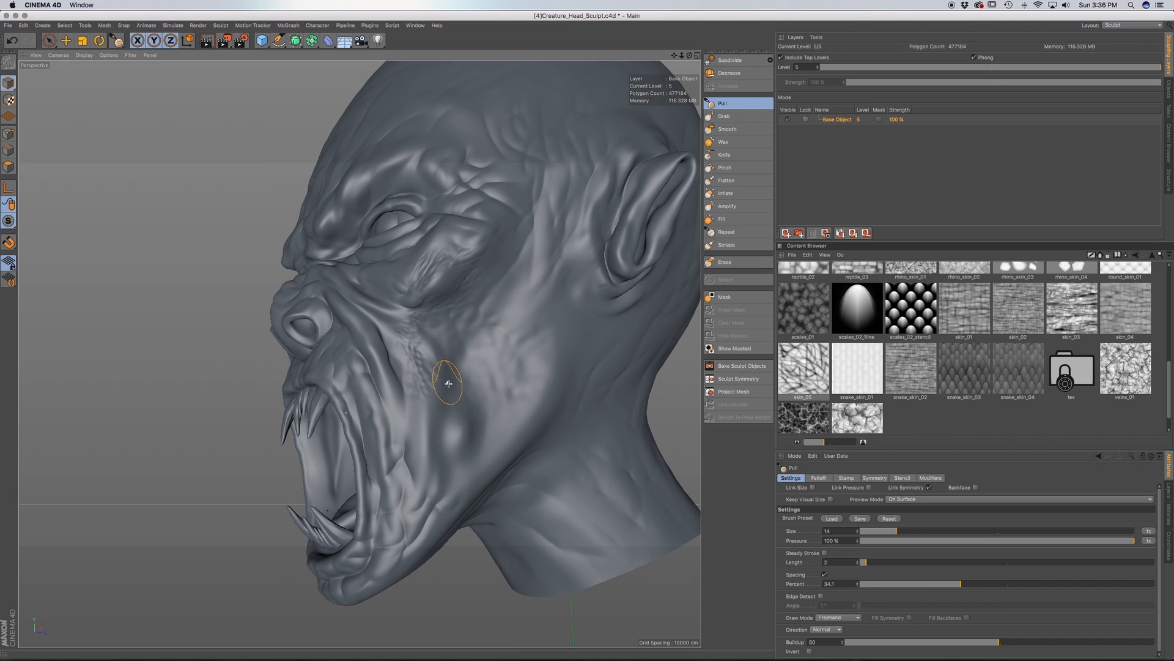
key(super+z)
Set the brush pressure to 84.8% and size to 23, and brush skin texture over the temple and side of the forehead
drag(1107, 540, 1094, 546)
drag(538, 330, 542, 327)
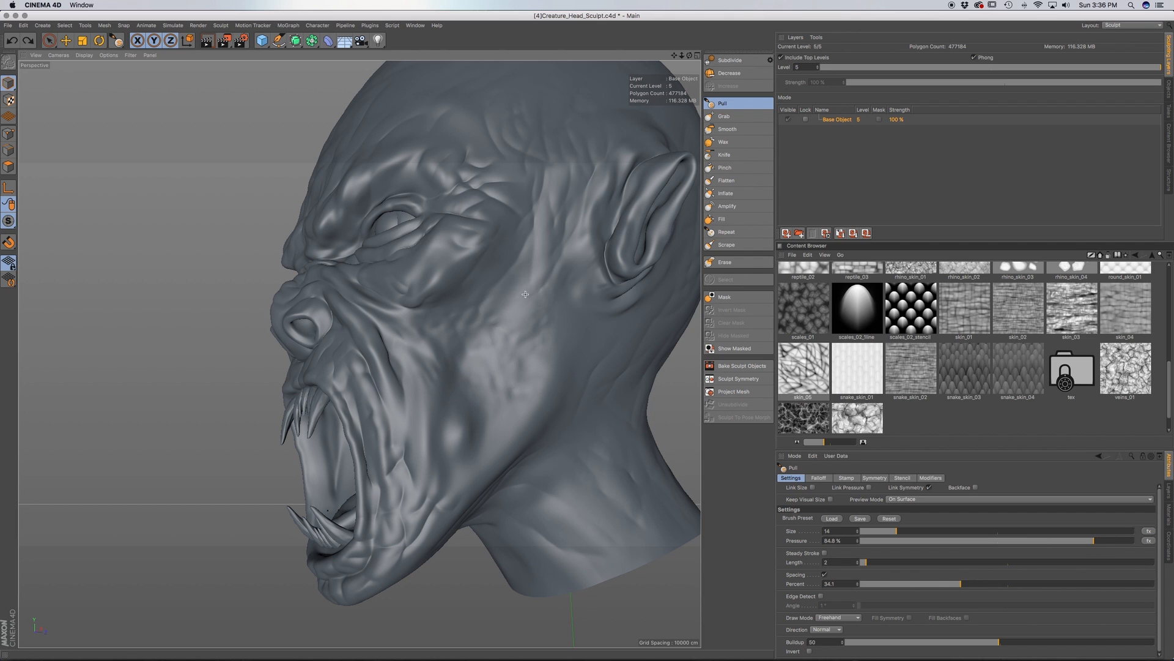
click(918, 533)
alt+middle_drag(540, 219, 492, 347)
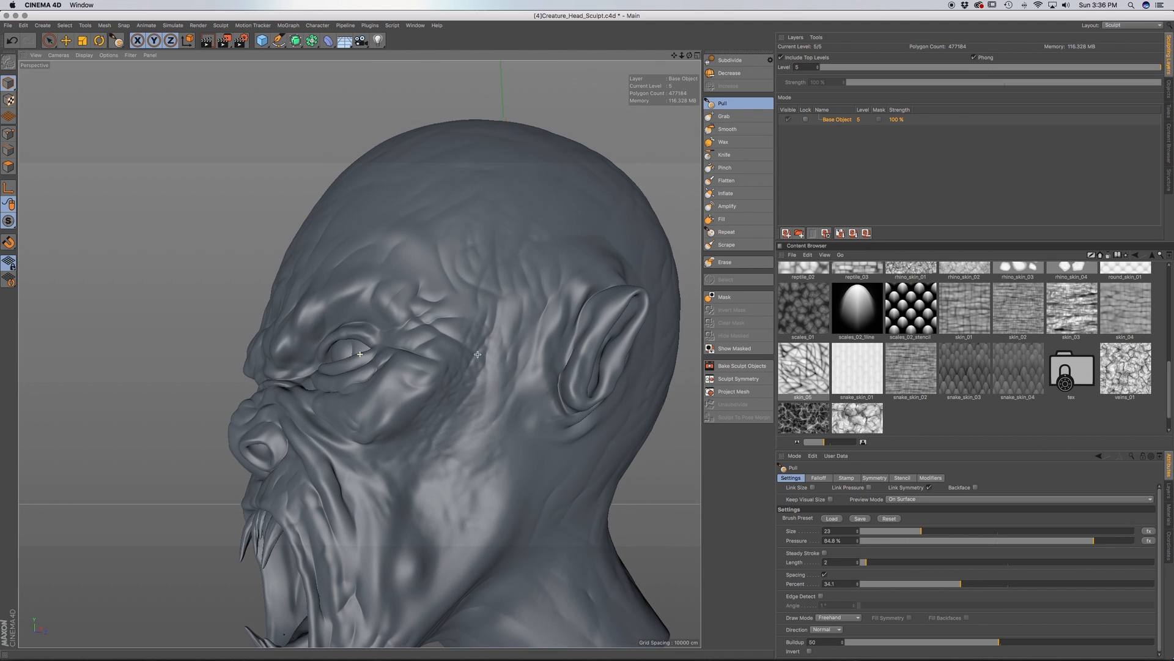
mouse_move(462, 260)
alt+mouse_down()
mouse_move(478, 301)
mouse_move(435, 241)
mouse_move(376, 233)
mouse_move(482, 197)
alt+mouse_up()
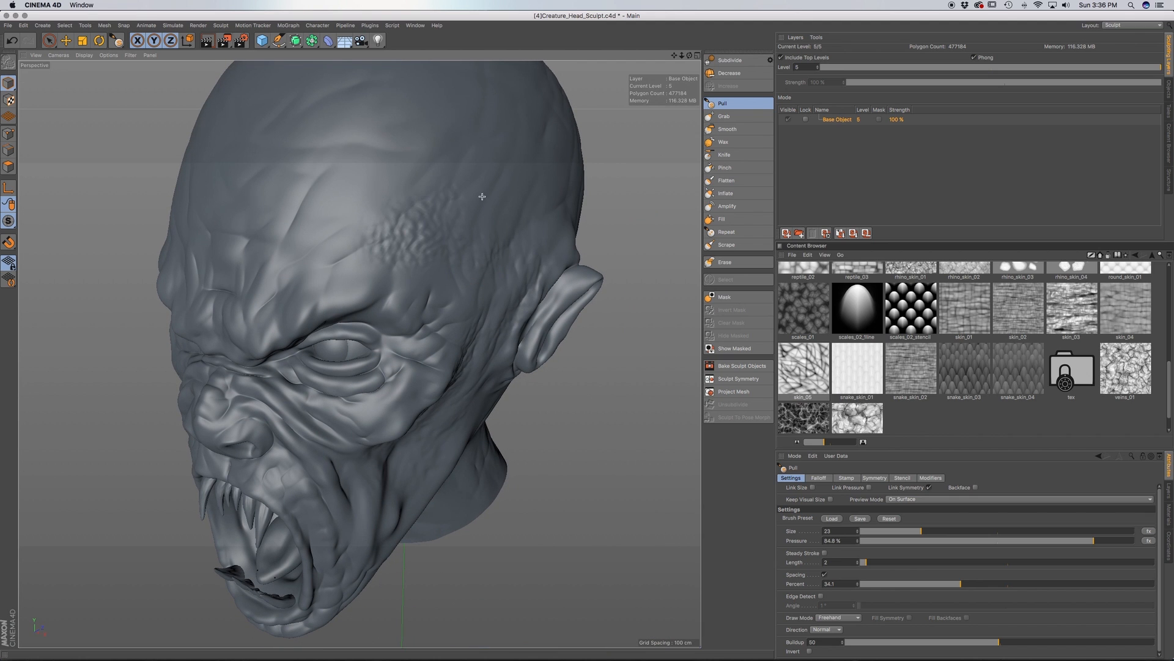
Set the brush size to 33 and pressure to 71.5%, and texture the scalp, back of the head and area around the ear
drag(932, 530, 948, 532)
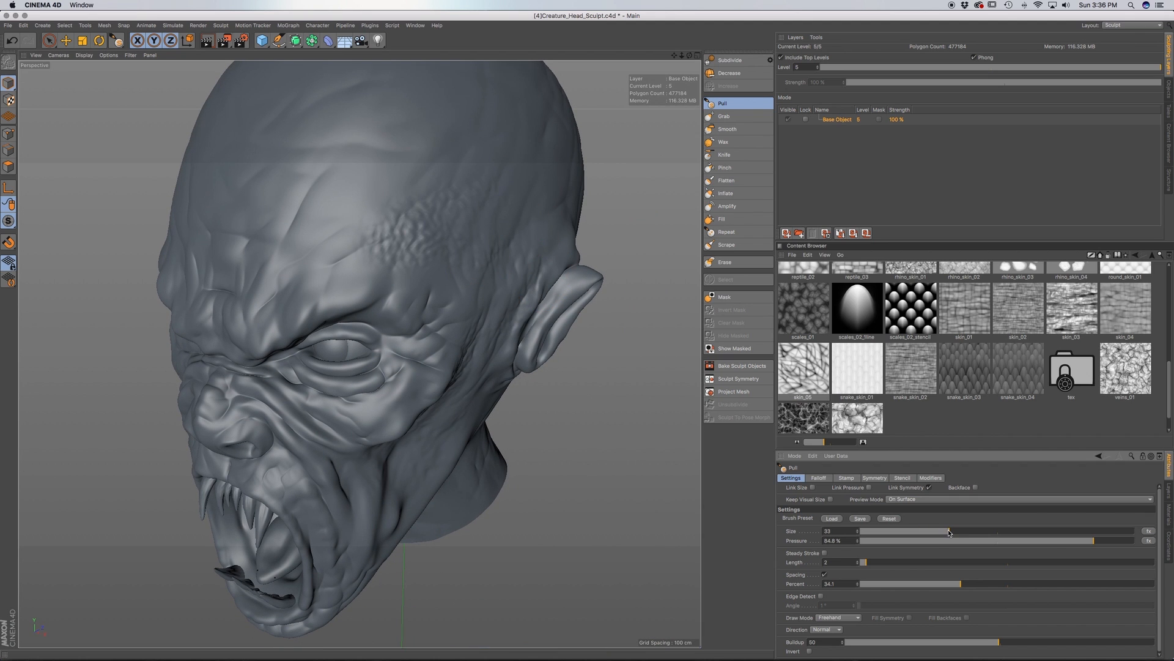
drag(1068, 545, 1056, 543)
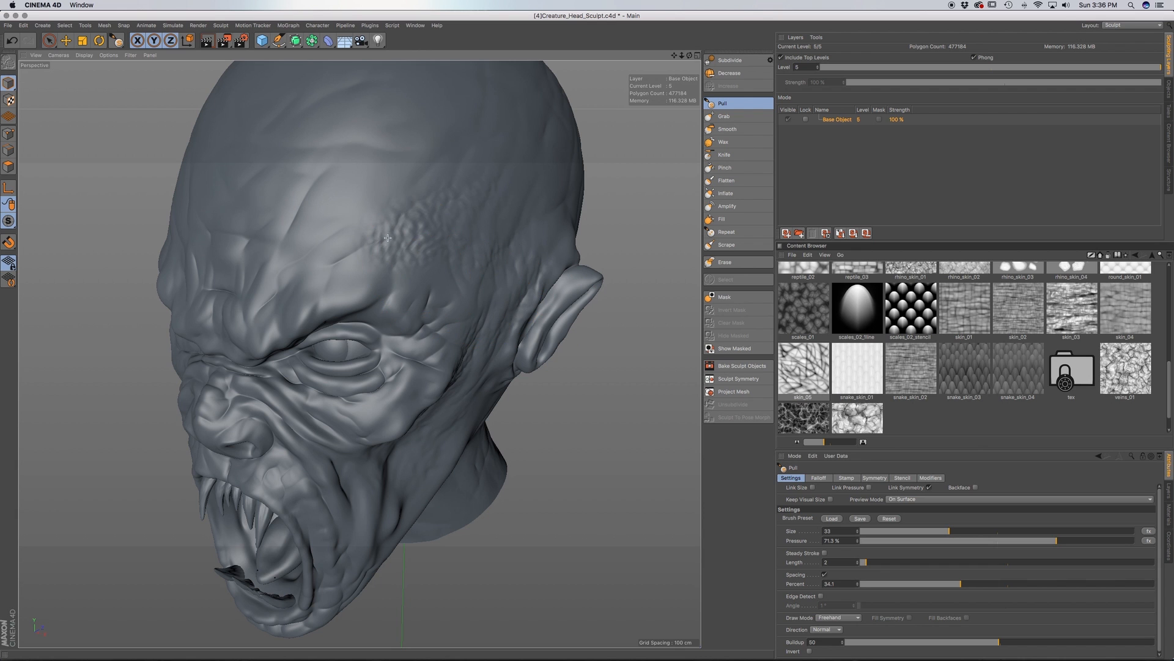
alt+middle_drag(459, 283, 411, 350)
alt+drag(411, 330, 350, 288)
alt+drag(615, 288, 307, 393)
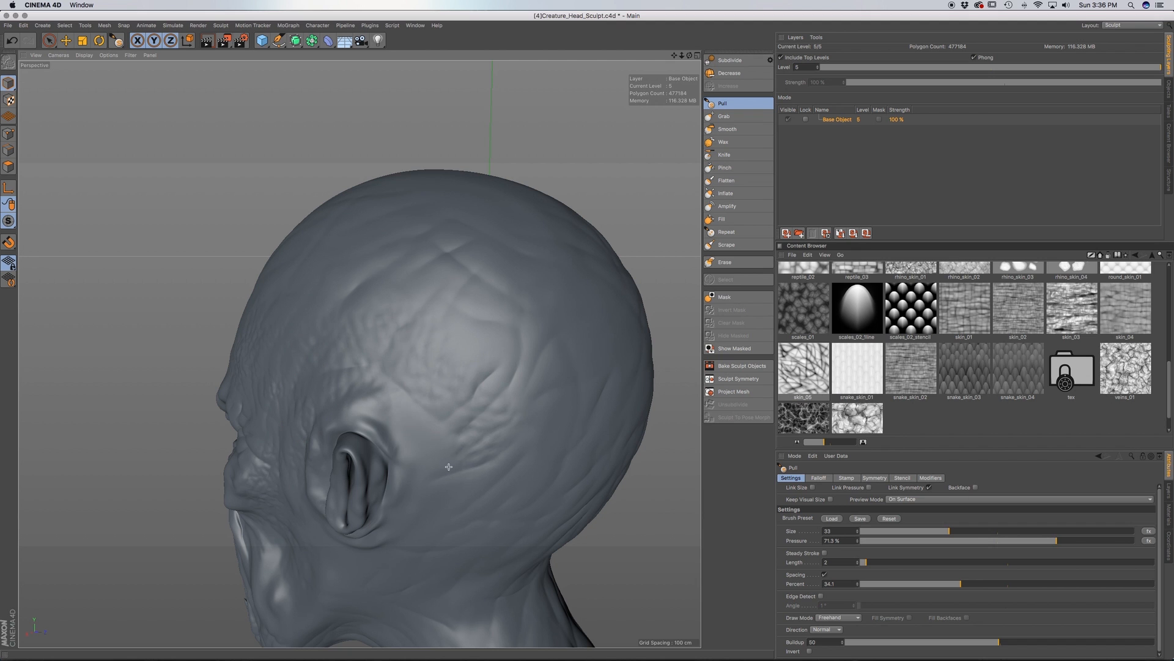
alt+drag(501, 452, 468, 289)
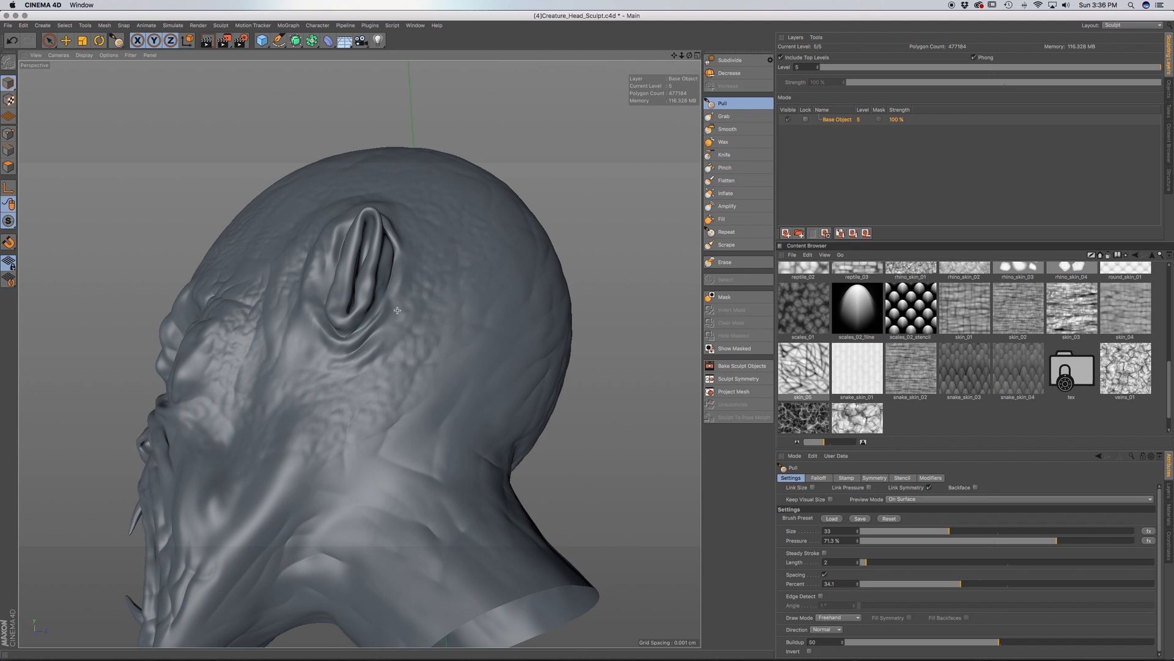
mouse_move(415, 286)
alt+mouse_down()
mouse_move(485, 302)
mouse_move(532, 333)
alt+mouse_up()
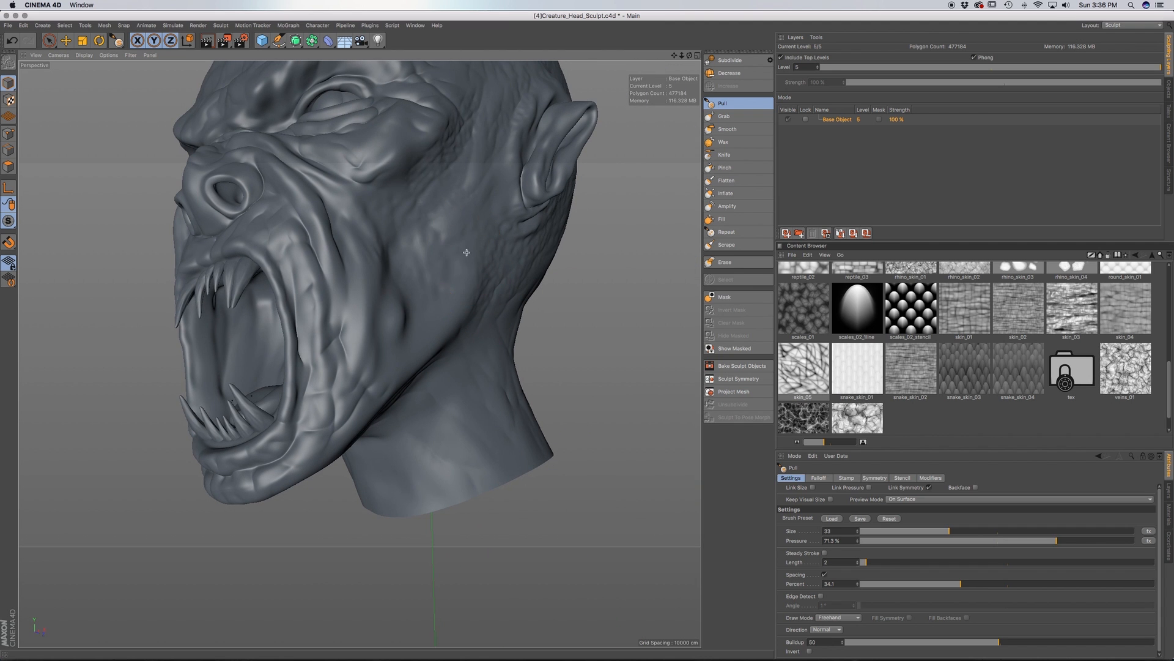
Brush the skin pattern over the cheek, jaw and side of the face, working around the head from several angles
alt+drag(371, 223, 464, 257)
alt+middle_drag(395, 234, 374, 272)
alt+drag(373, 271, 288, 258)
alt+drag(441, 178, 373, 182)
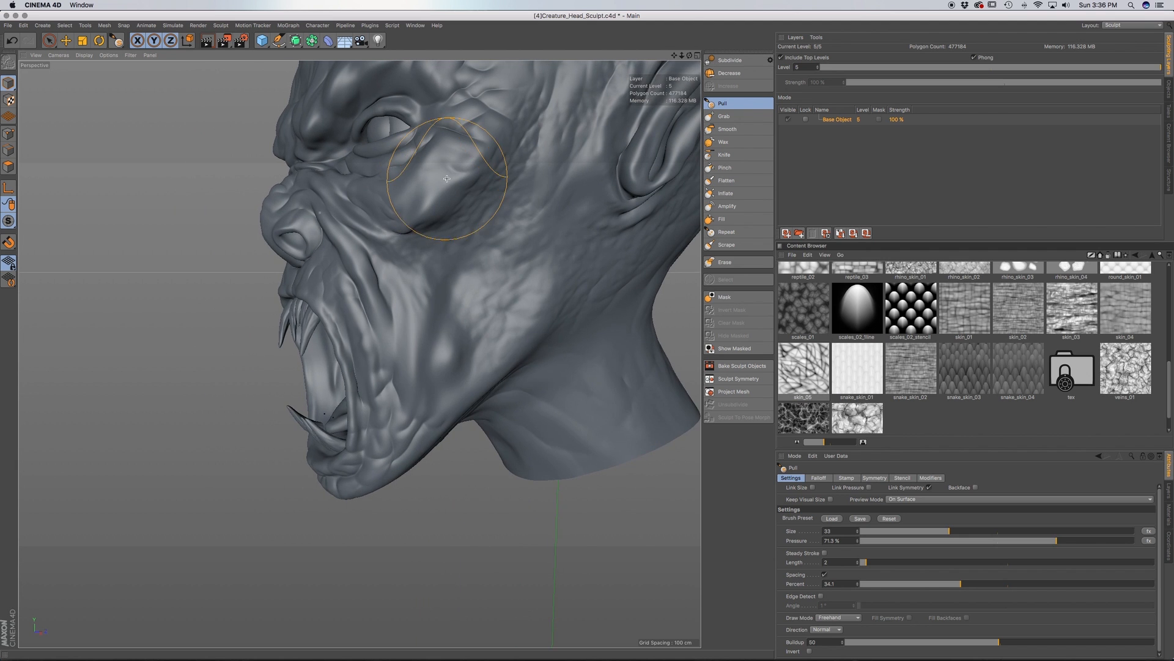
alt+middle_drag(450, 180, 422, 295)
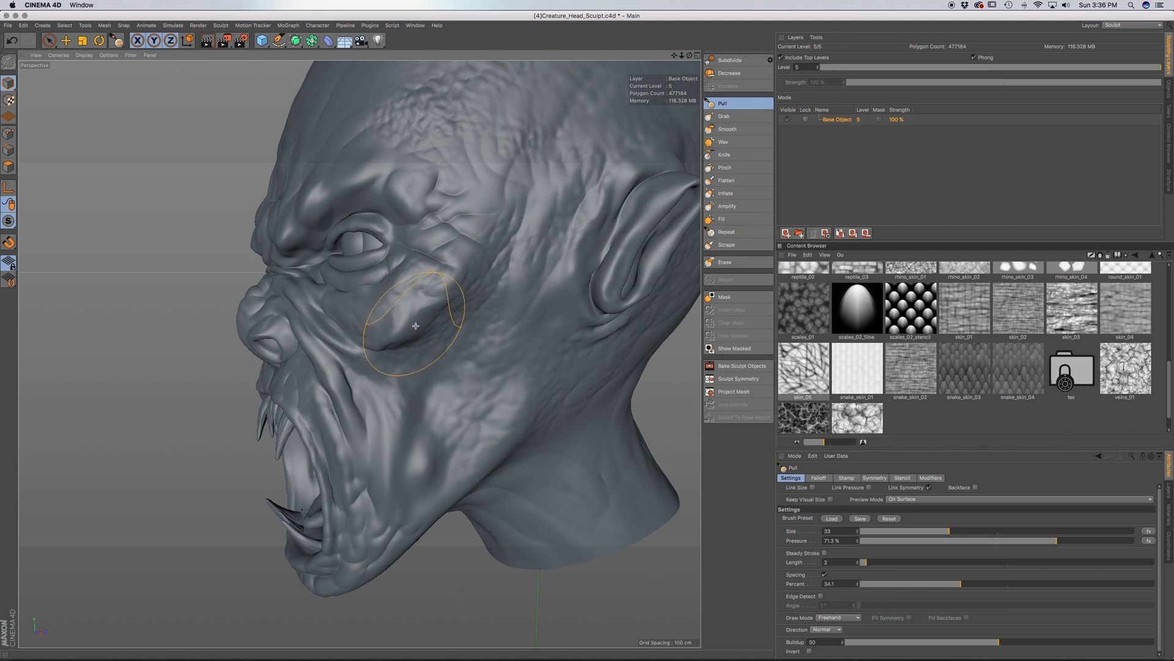
alt+drag(416, 326, 490, 304)
alt+middle_drag(404, 320, 491, 279)
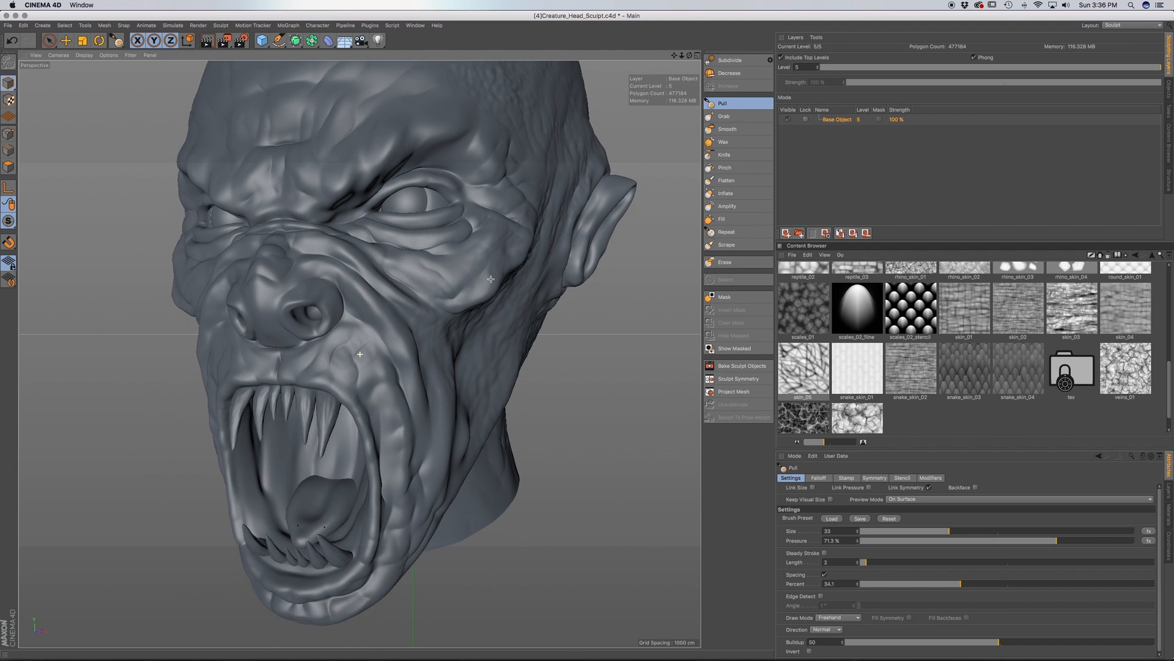
Undo the new sculpting layer and the skin texture strokes brushed onto the base object's scalp, temple and cheek
alt+drag(471, 320, 386, 299)
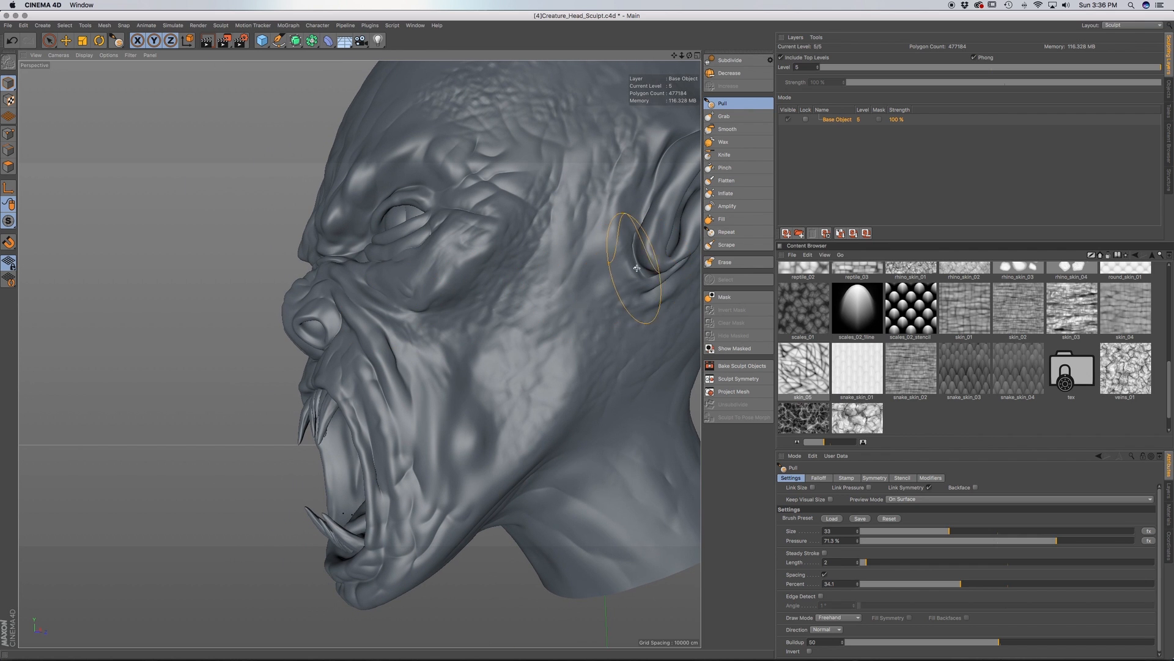
click(786, 233)
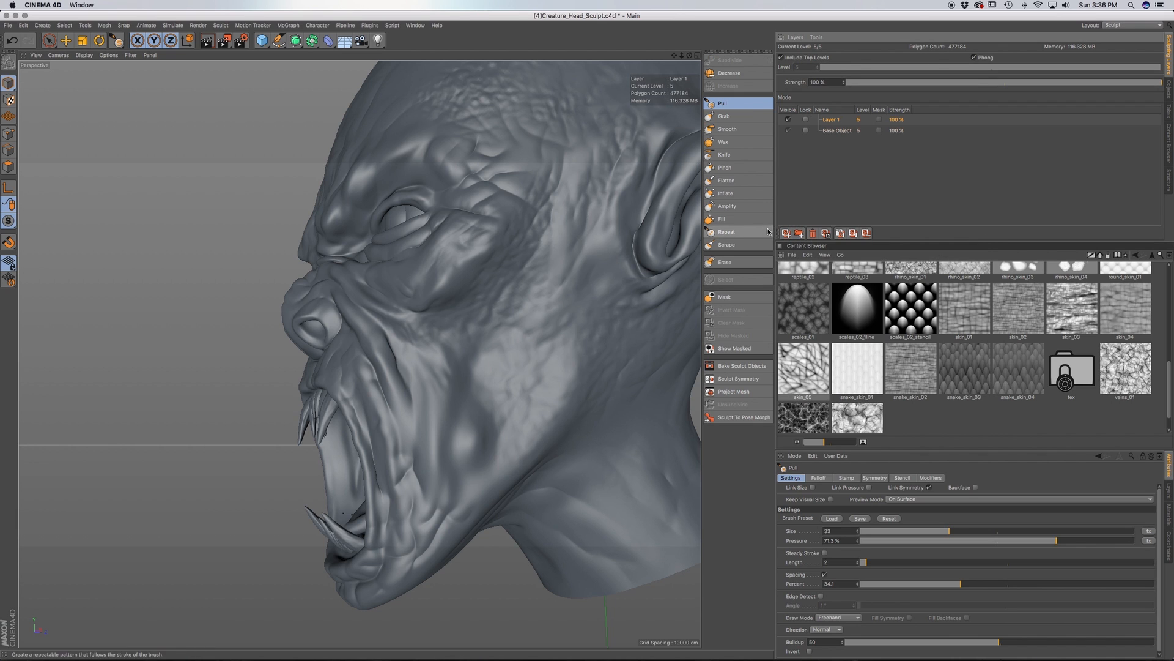
key(super+z)
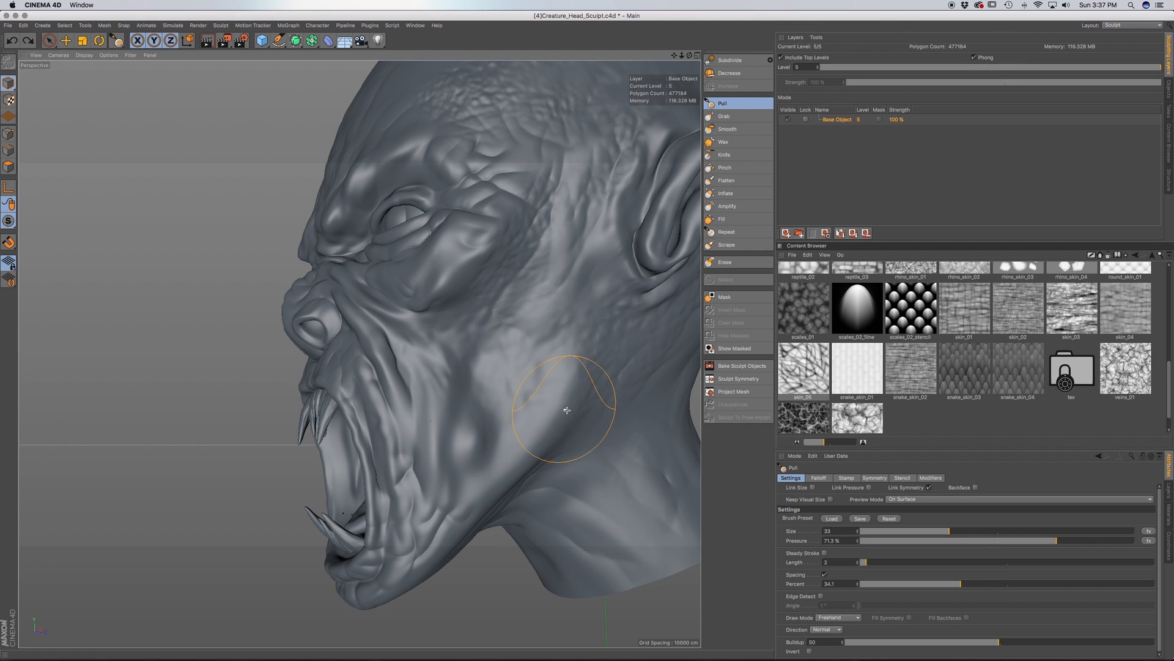
key(super+z)
key(super+z)
key(super+z)
key(super+z)
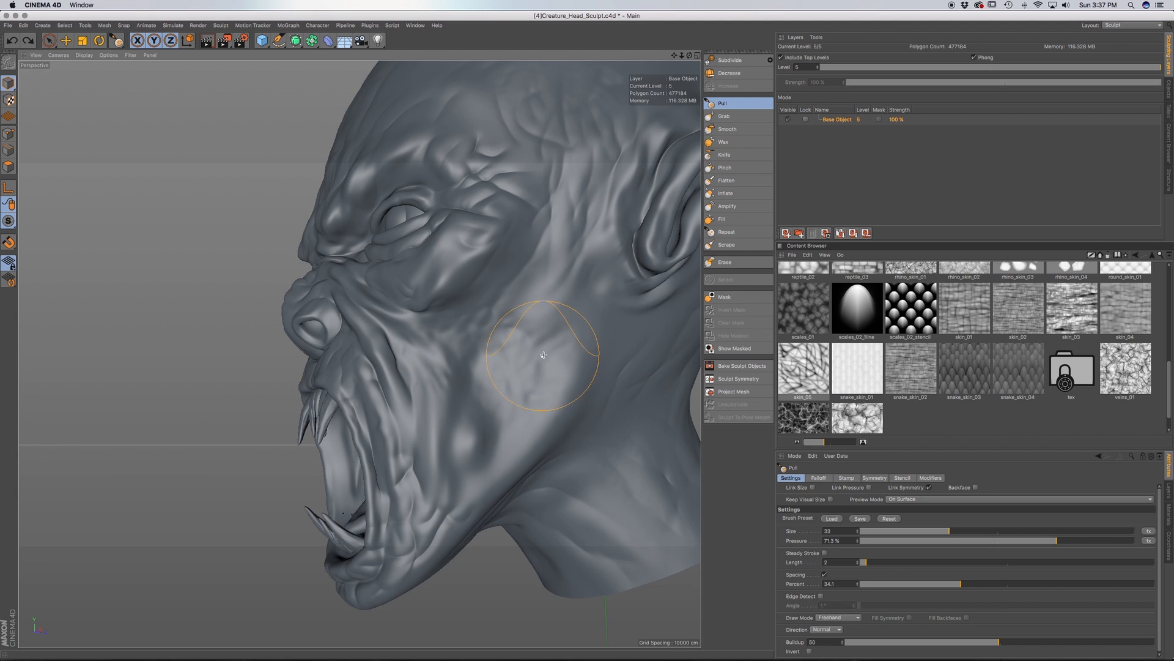
Add a new sculpting layer and brush the skin pattern onto it over the cheek and temple in front of the ear
alt+middle_drag(473, 305, 360, 351)
alt+drag(437, 386, 472, 376)
alt+middle_drag(456, 390, 431, 350)
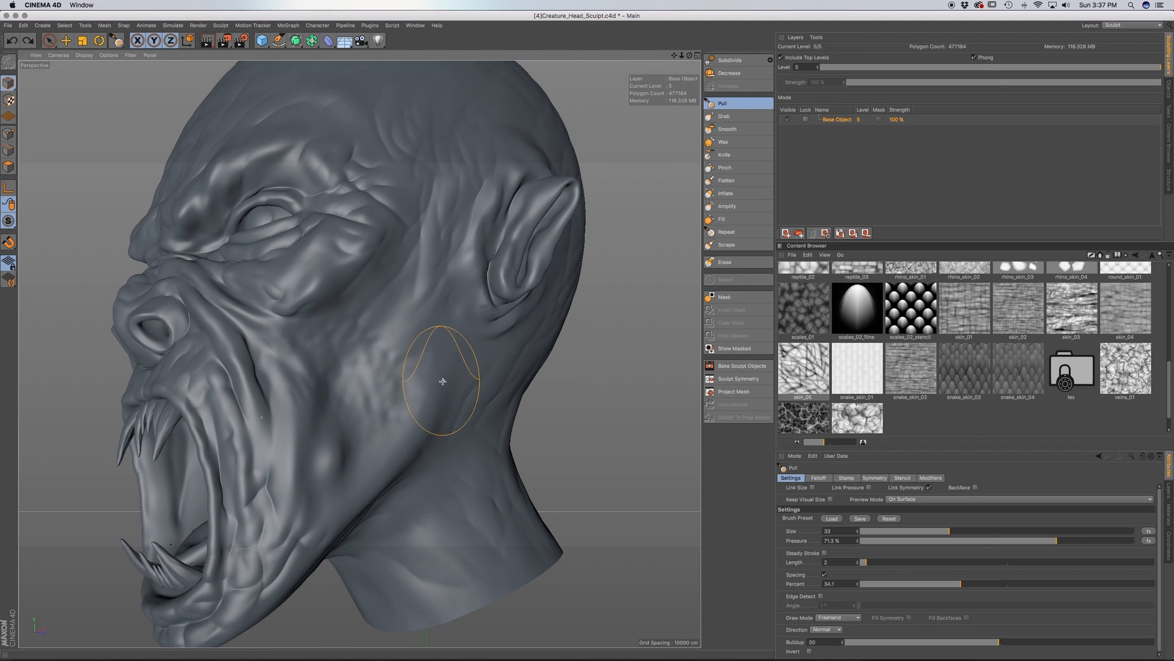
click(785, 233)
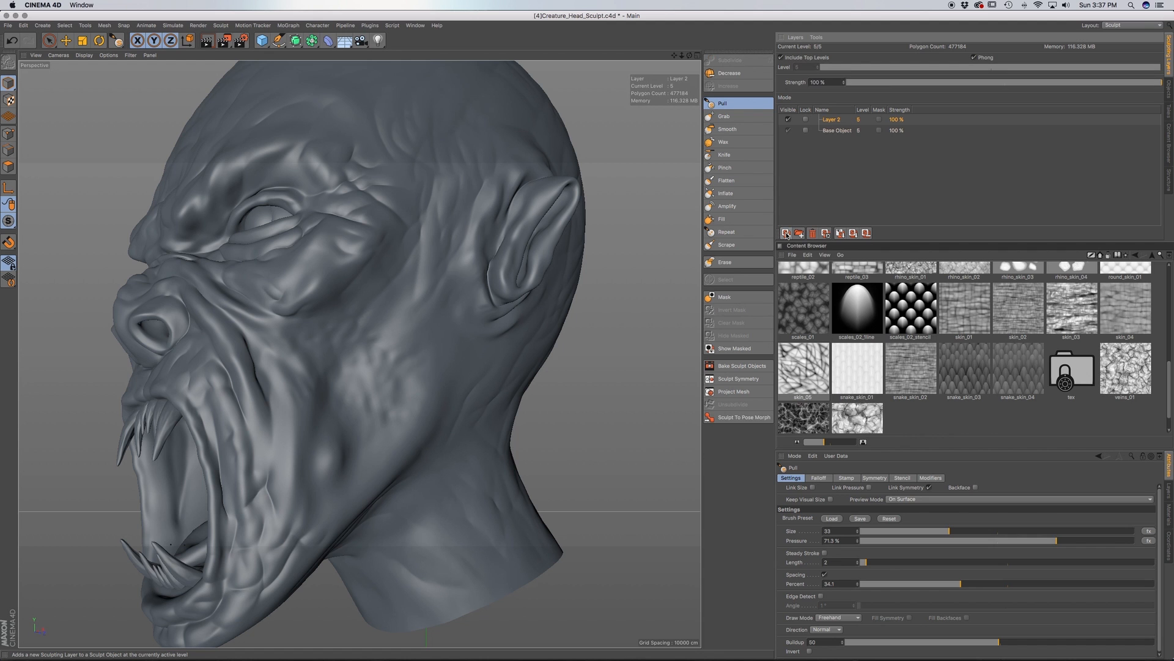
click(421, 316)
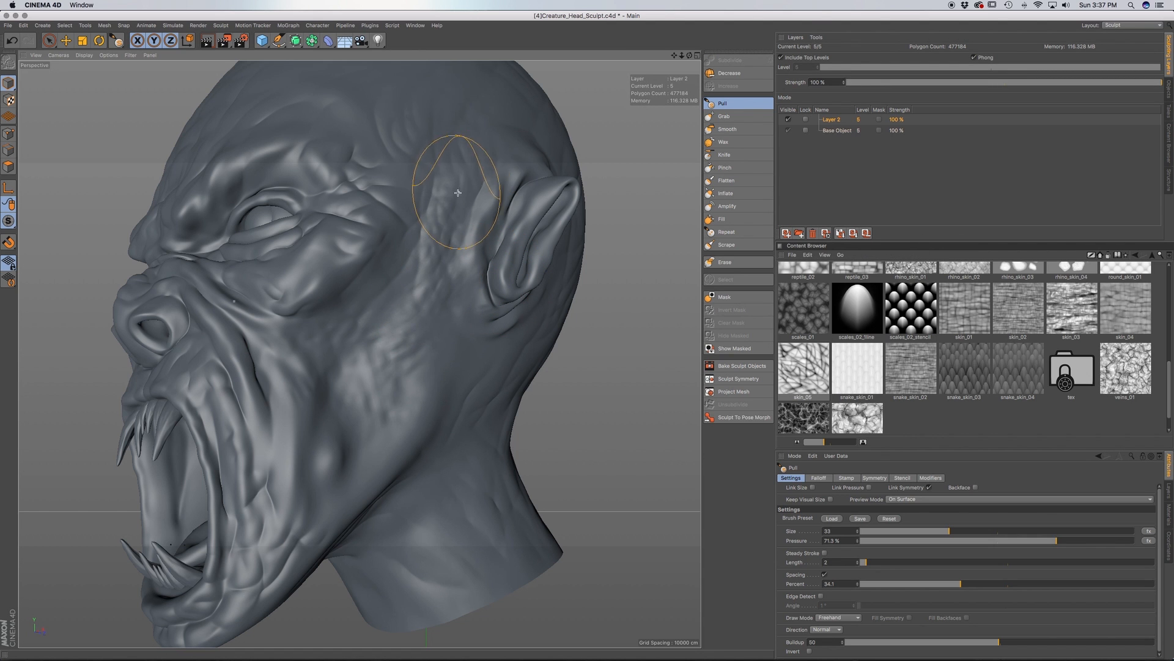
alt+middle_drag(460, 189, 406, 390)
alt+drag(409, 344, 389, 395)
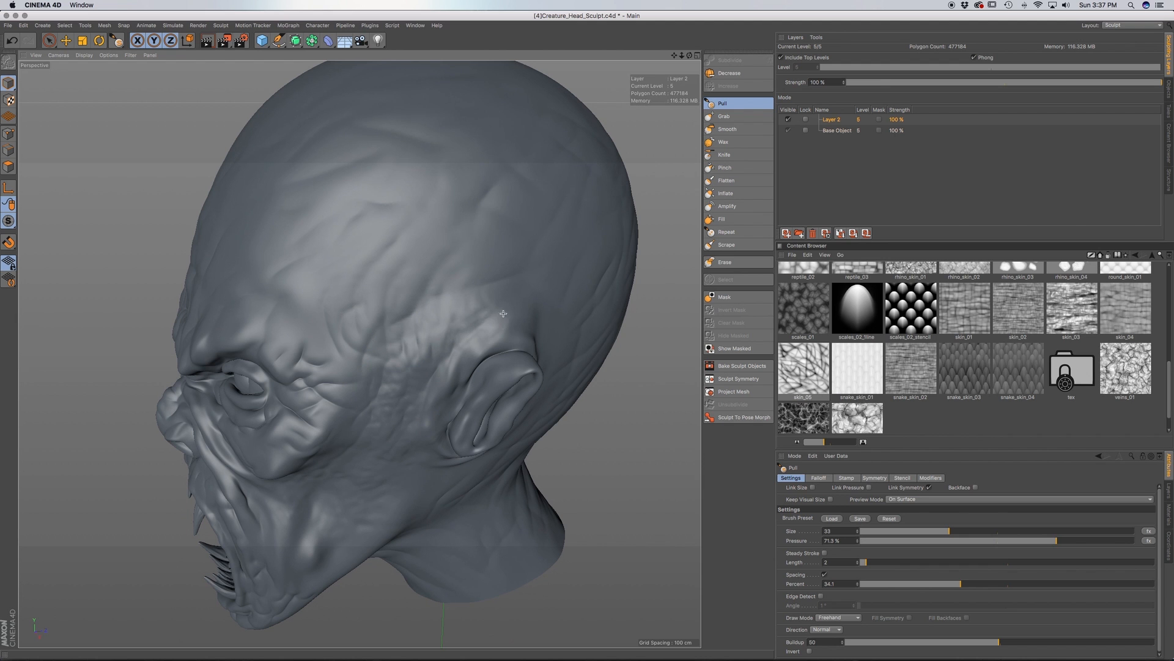
Brush the skin pattern from above the ear across the temple and cheekbone to the folds beside the nose and mouth
mouse_move(492, 288)
mouse_down()
mouse_move(345, 367)
mouse_move(321, 437)
mouse_up()
alt+drag(321, 437, 314, 466)
alt+middle_drag(313, 466, 367, 347)
mouse_move(361, 351)
alt+mouse_down()
mouse_move(354, 308)
mouse_move(297, 367)
alt+mouse_up()
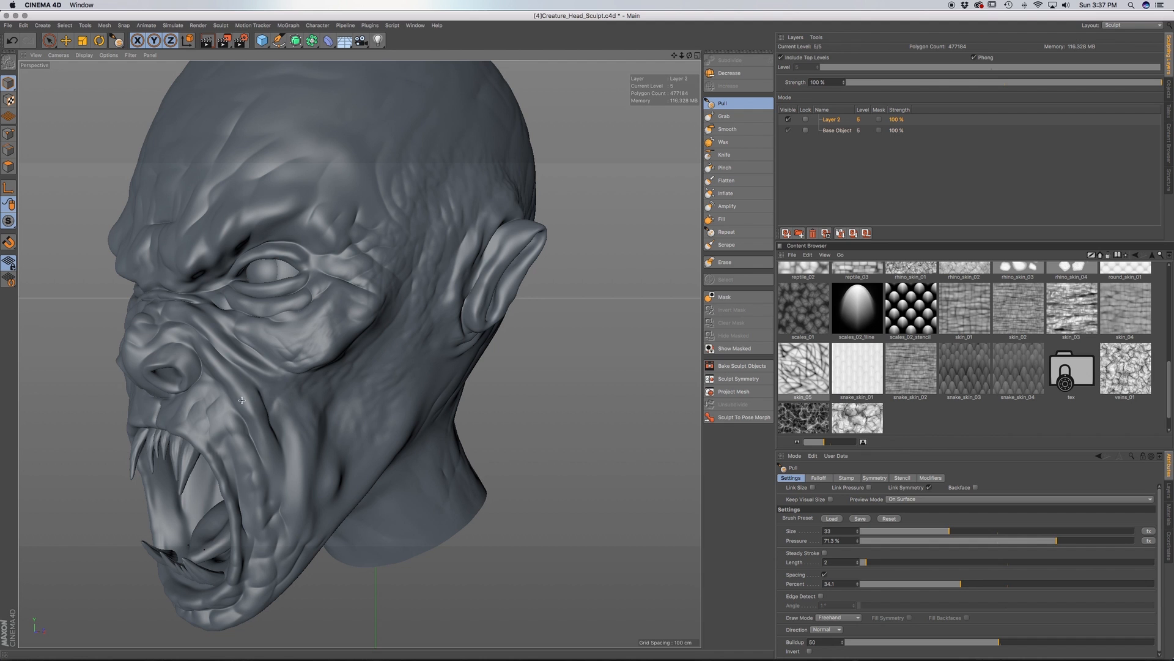
Texture the jaw, the skin below and behind the ear, and the side of the scalp with the skin pattern
mouse_move(310, 491)
alt+mouse_down()
mouse_move(321, 389)
mouse_move(364, 385)
alt+mouse_up()
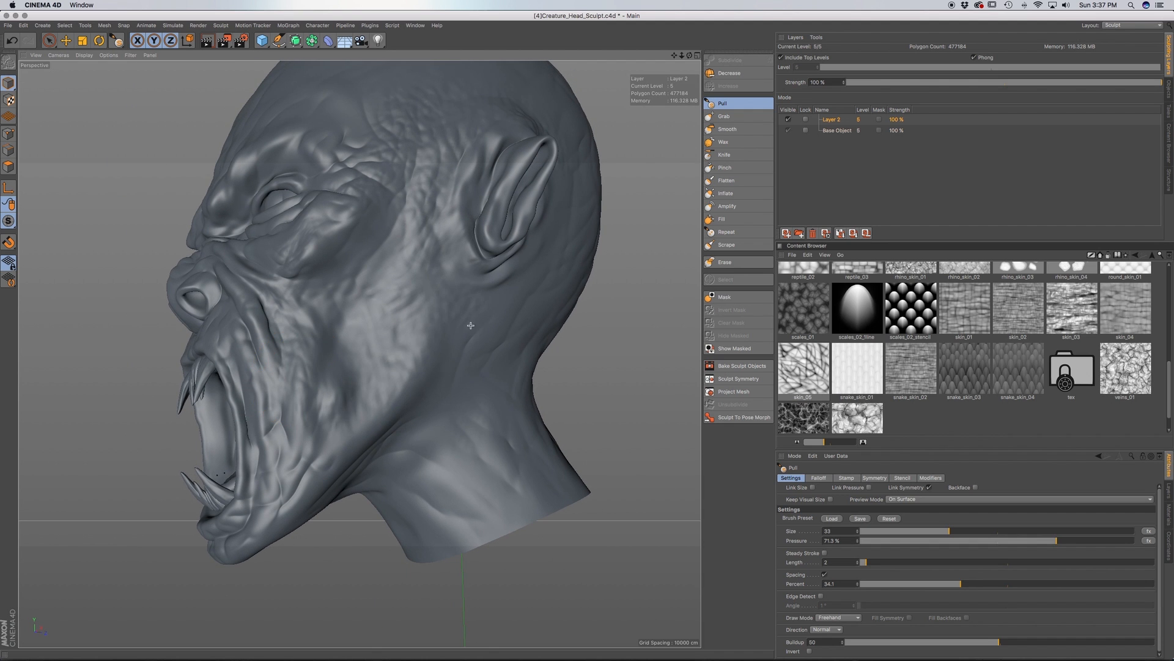
alt+drag(497, 317, 427, 350)
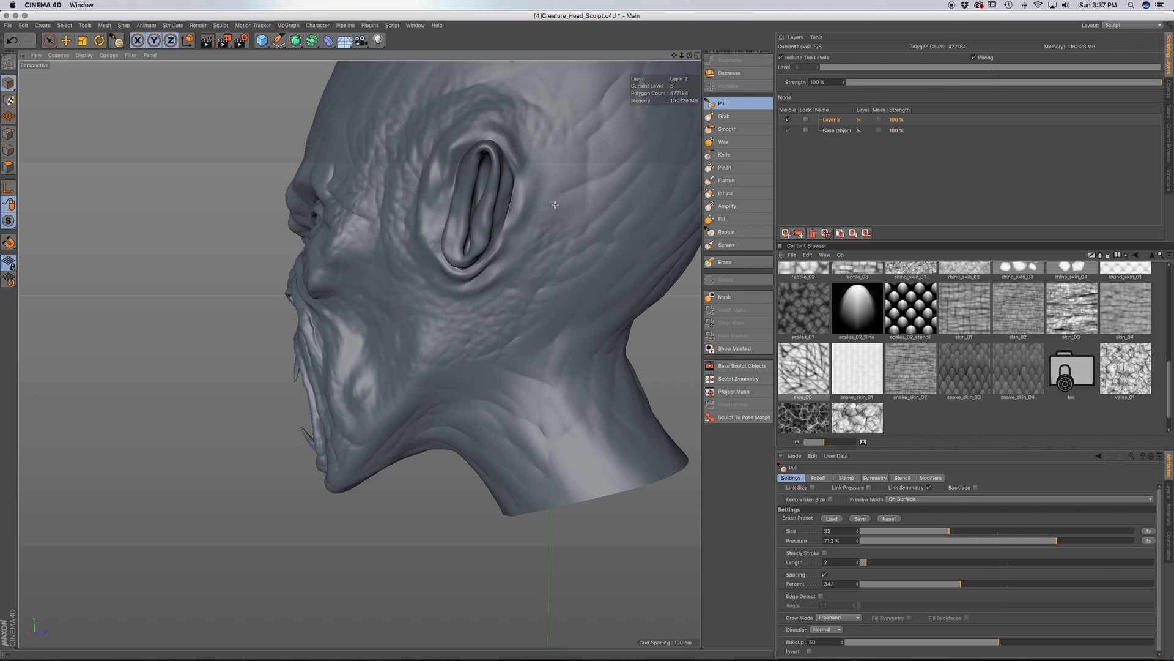
mouse_move(579, 196)
alt+mouse_down()
mouse_move(550, 205)
mouse_move(558, 151)
alt+mouse_up()
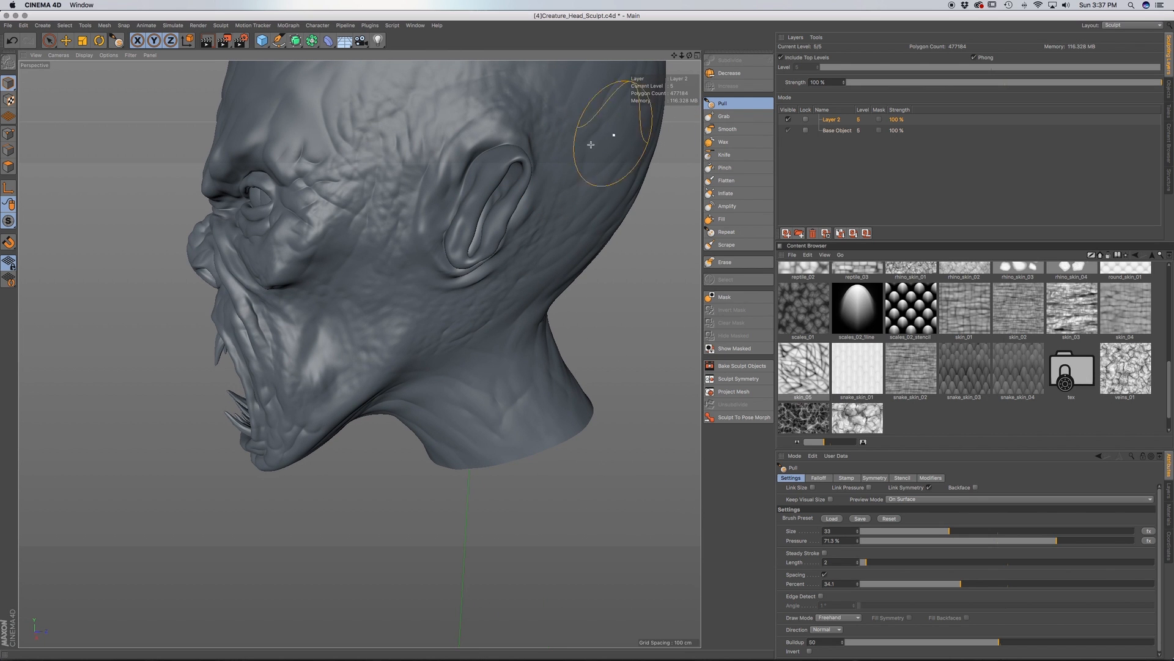
mouse_move(440, 173)
alt+mouse_down()
mouse_move(474, 251)
mouse_move(371, 211)
mouse_move(518, 158)
mouse_move(603, 204)
alt+mouse_up()
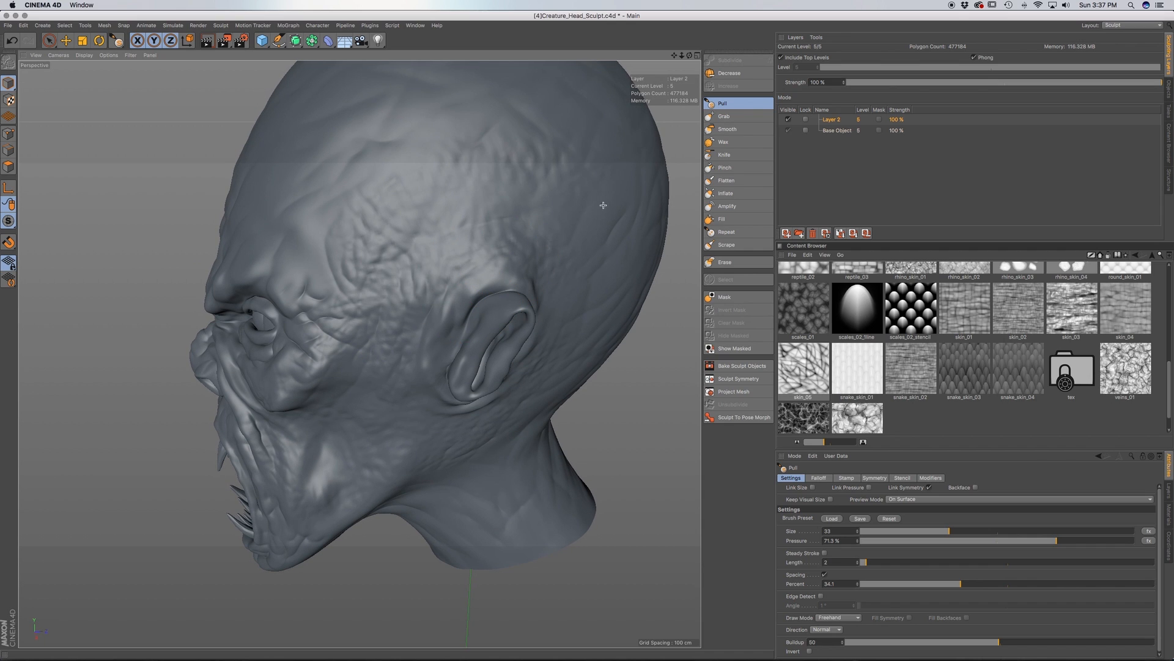
Compare the head with and without the skin detail by varying Layer 2's strength, restoring it to 100%, and toggling its visibility
click(831, 120)
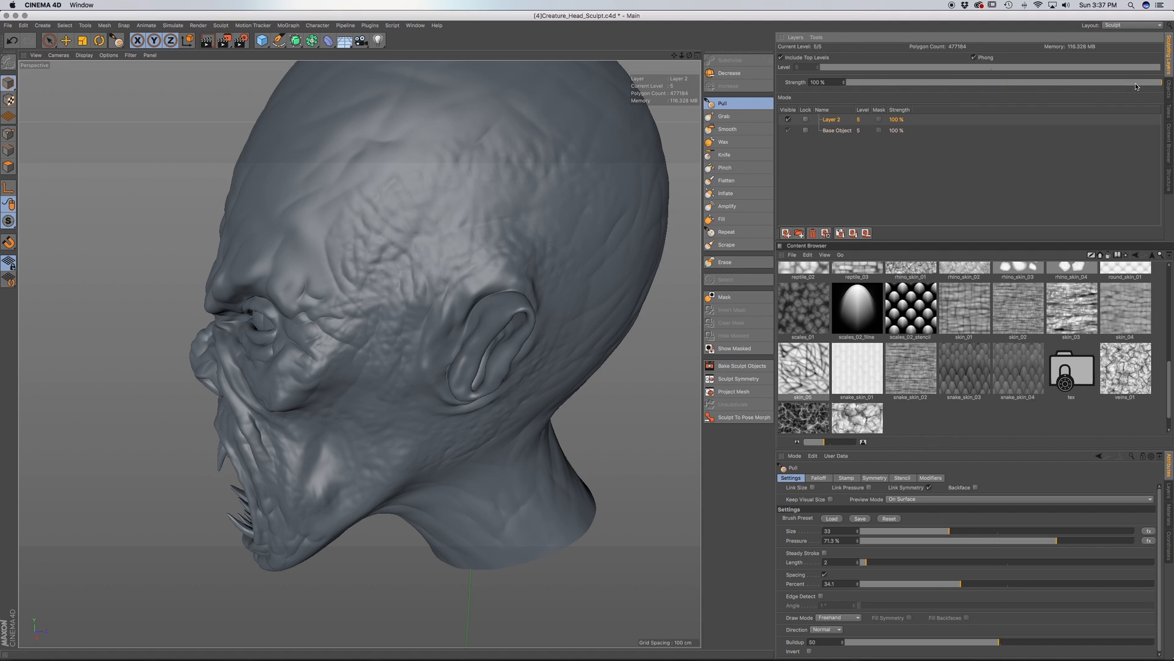
drag(1134, 86, 871, 93)
drag(977, 94, 1170, 94)
click(788, 120)
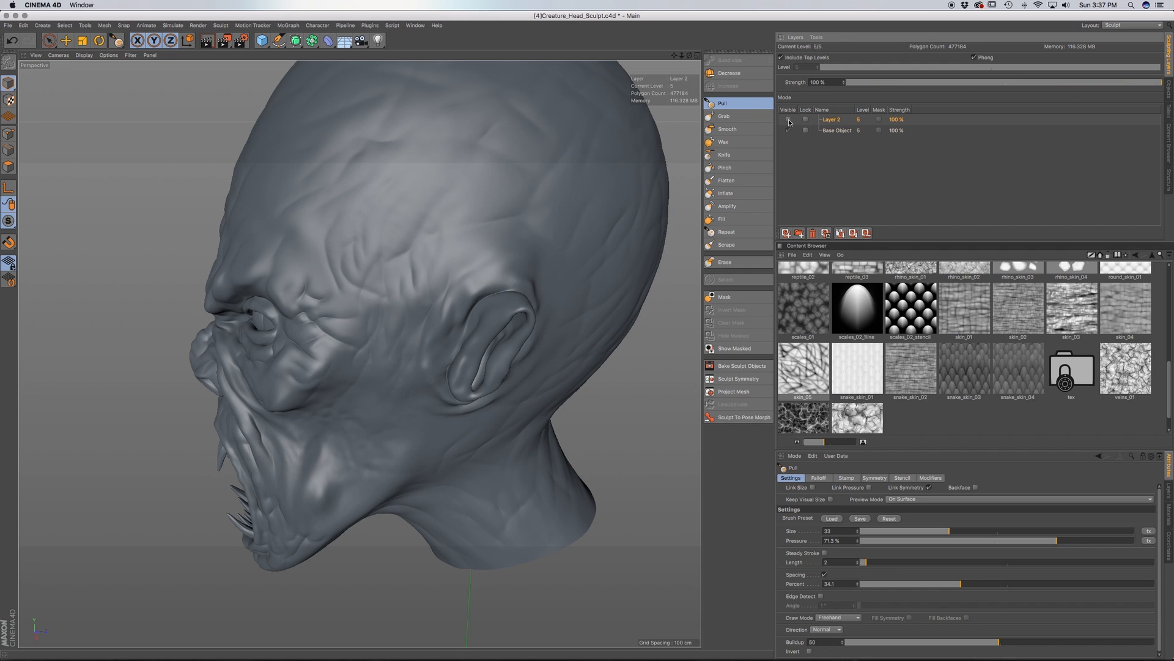
click(789, 120)
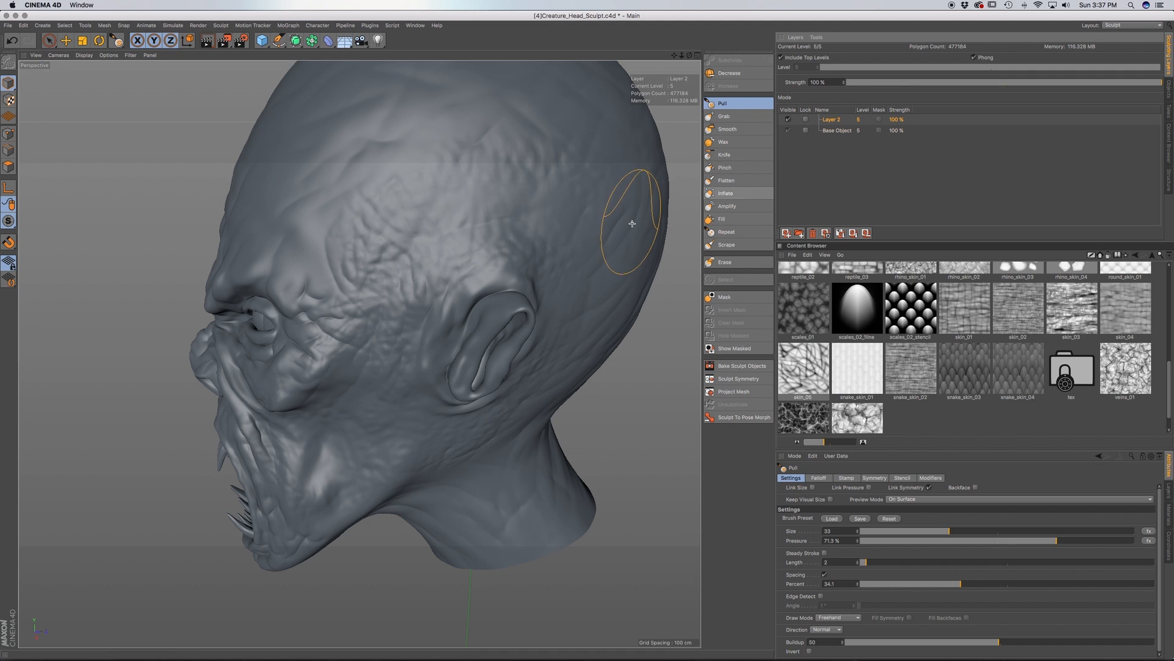
alt+drag(379, 352, 415, 342)
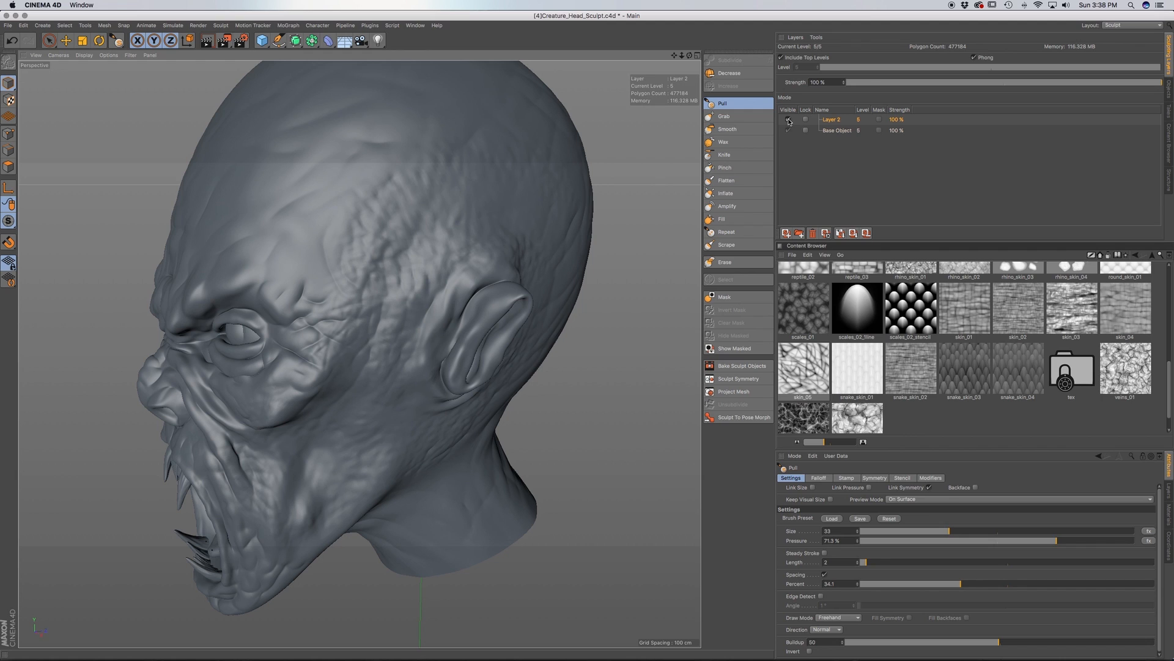
click(835, 121)
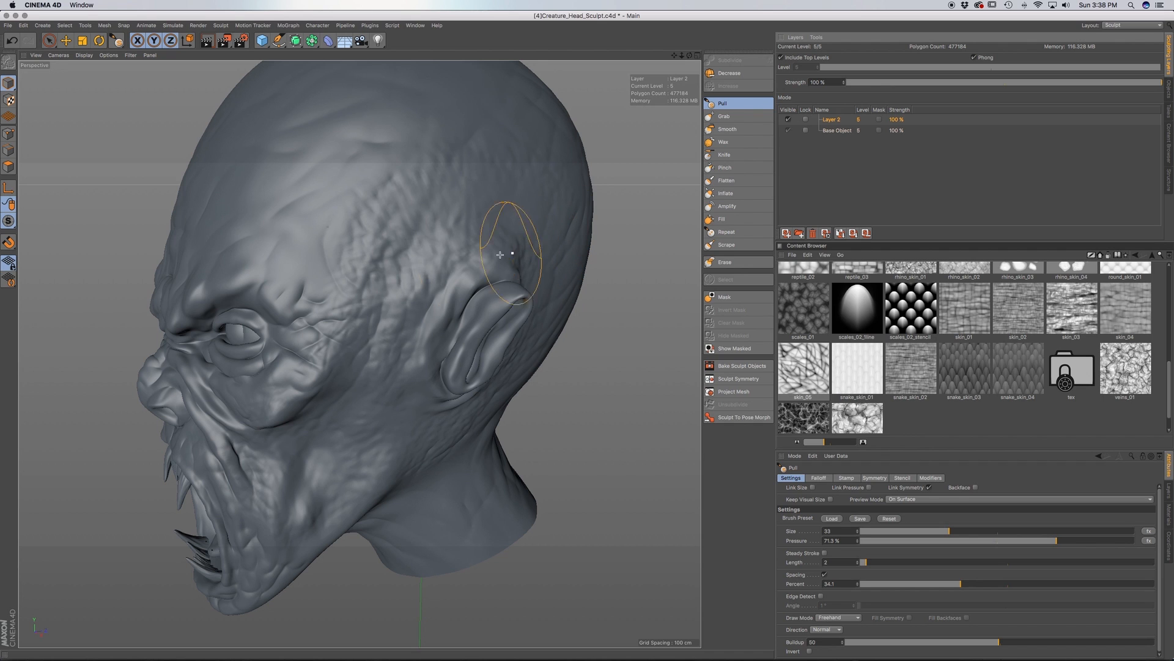
Extend the skin pattern over the scalp above the ear and toward the back of the head
alt+middle_drag(407, 254, 408, 348)
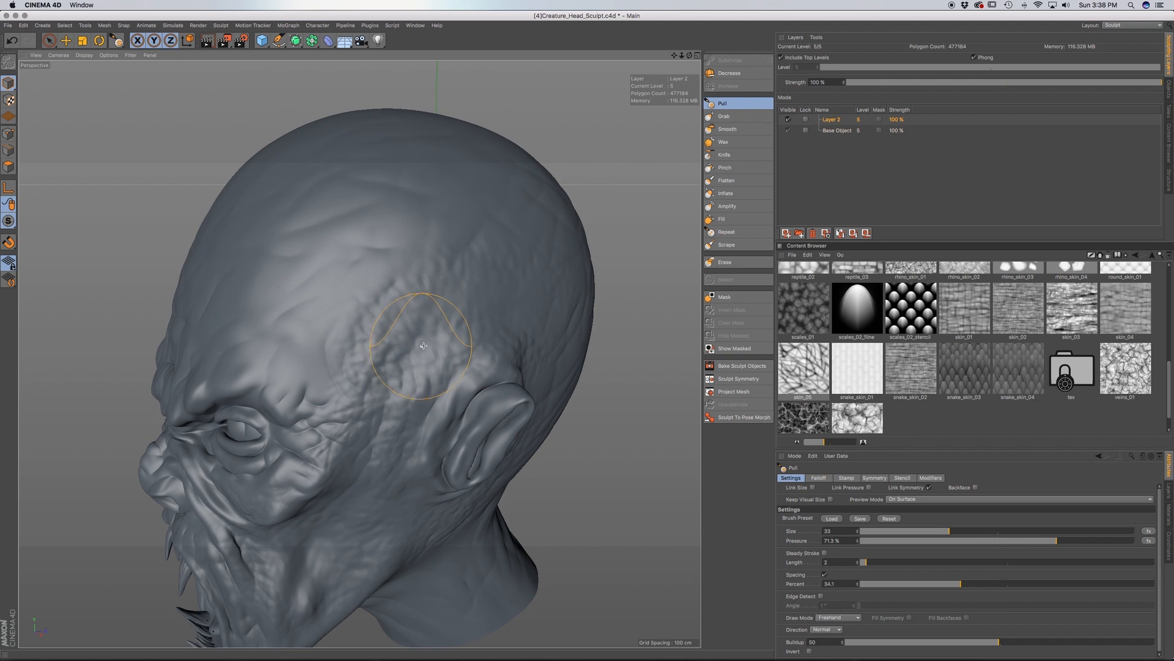
mouse_move(400, 351)
alt+mouse_down()
mouse_move(353, 359)
mouse_move(356, 349)
alt+mouse_up()
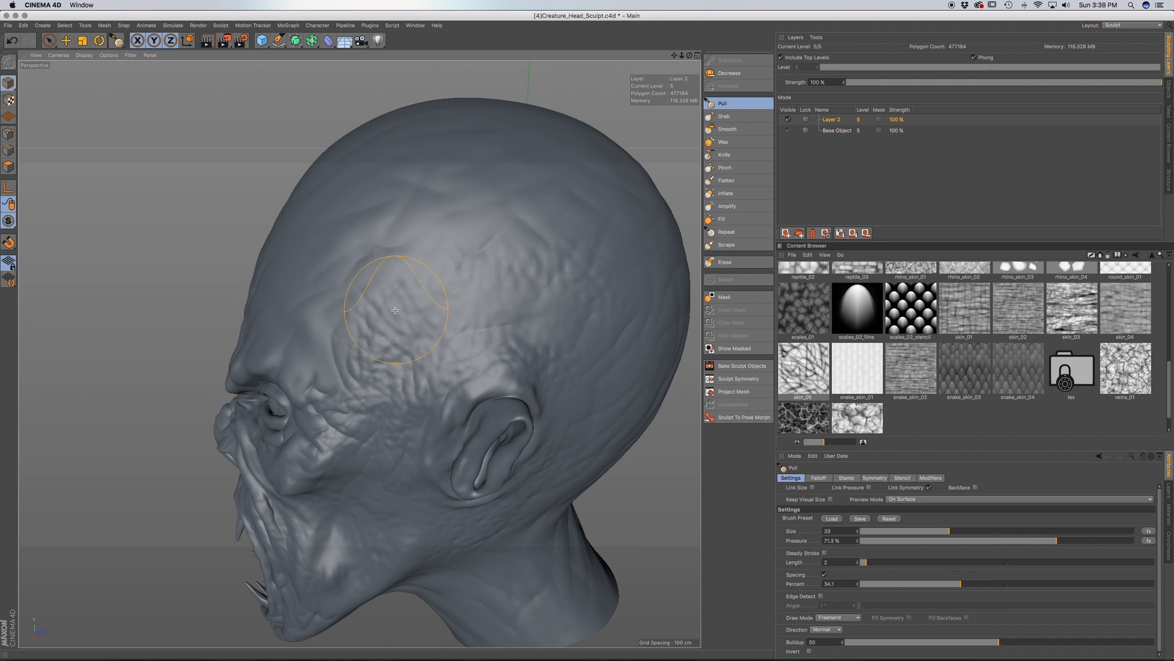
alt+drag(530, 228, 465, 210)
alt+middle_drag(370, 371, 257, 238)
Brush the skin pattern over the side and front of the neck and under the jaw
alt+drag(496, 483, 558, 479)
alt+middle_drag(456, 483, 467, 401)
alt+drag(348, 374, 448, 304)
scroll(356, 430, down, 4)
alt+drag(356, 427, 428, 392)
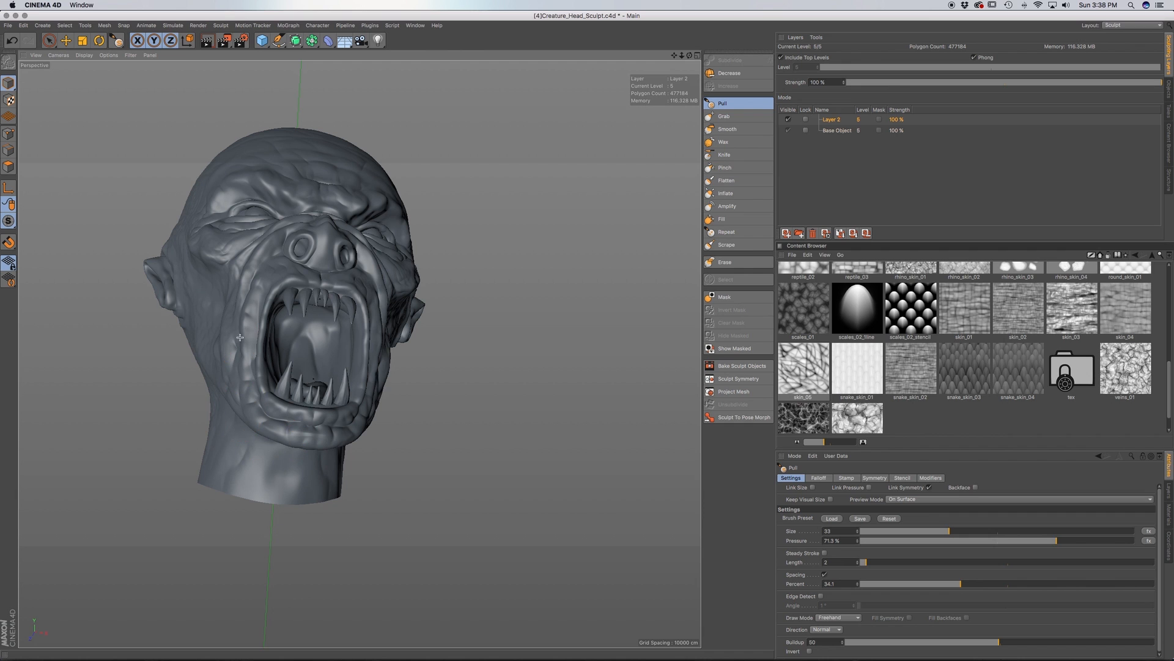
alt+drag(343, 409, 416, 429)
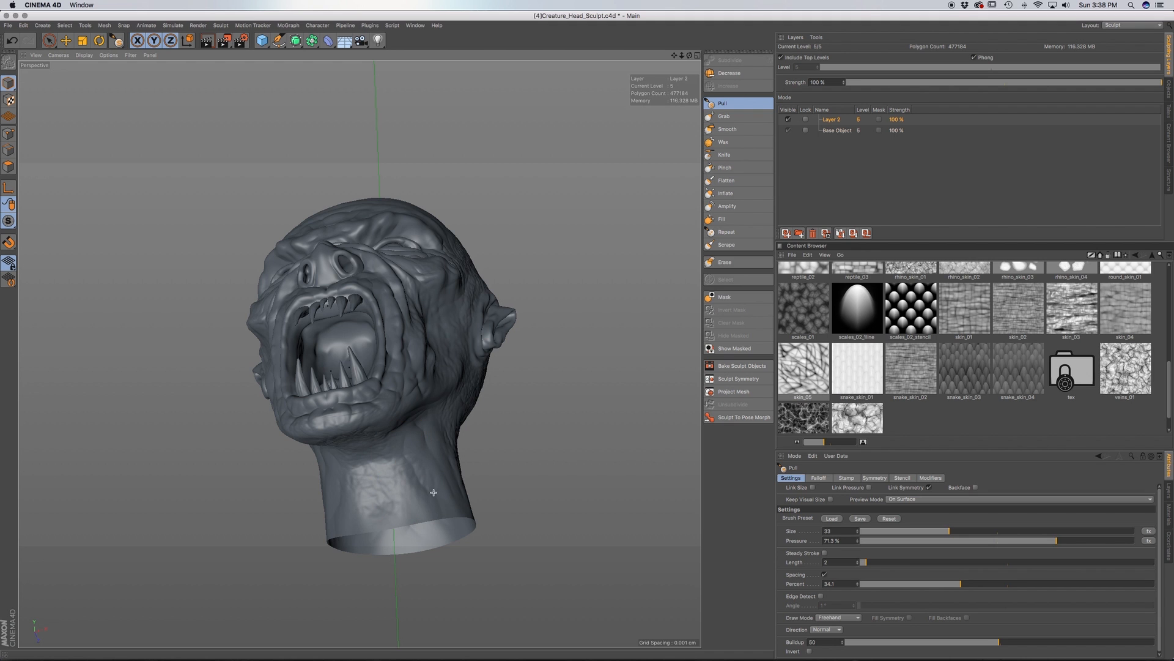
alt+drag(441, 402, 419, 436)
Cover the forehead and the crown of the head with the skin pattern
alt+drag(498, 471, 470, 407)
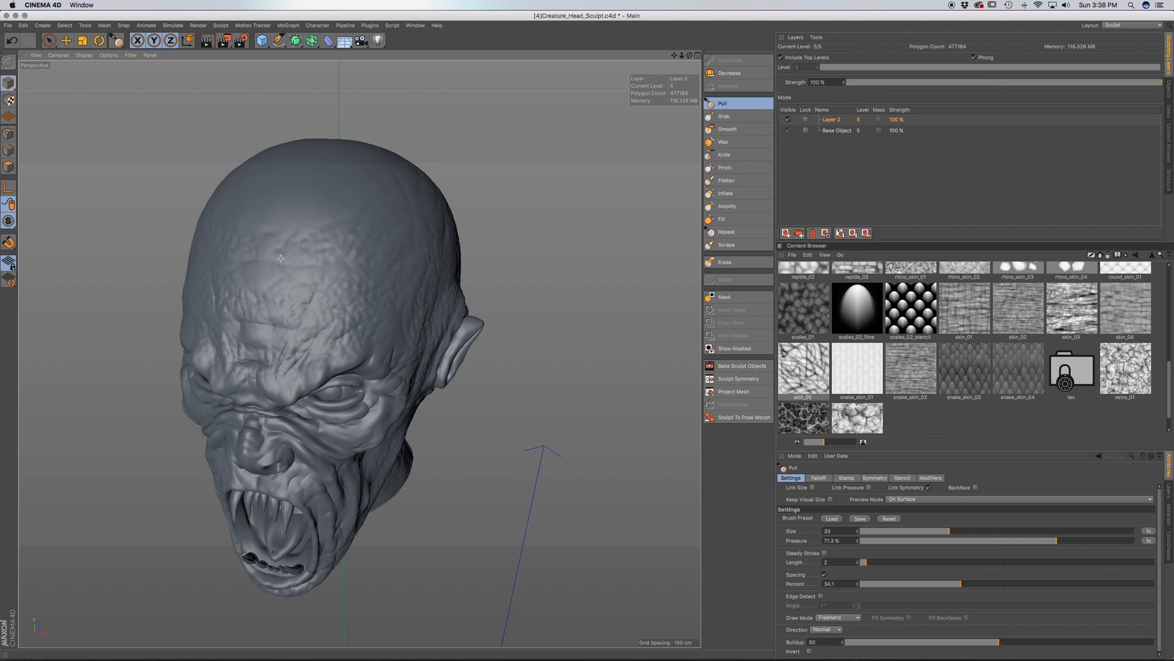
alt+drag(397, 252, 376, 397)
mouse_move(476, 300)
alt+mouse_down()
mouse_move(432, 330)
mouse_move(388, 336)
alt+mouse_up()
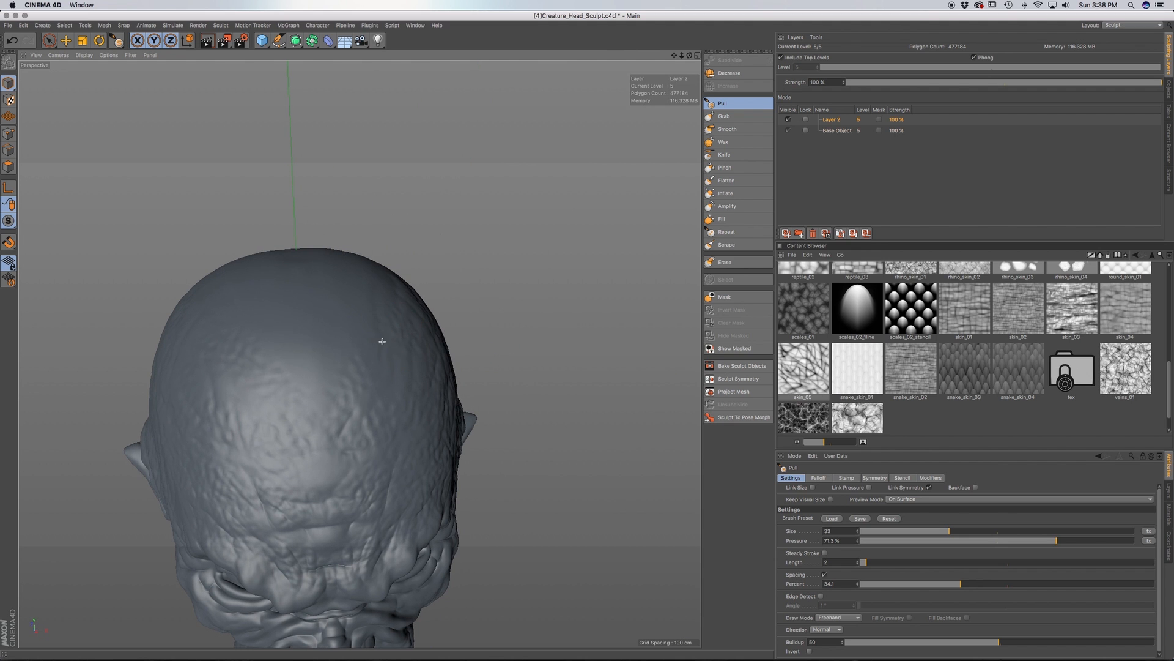
alt+drag(329, 304, 359, 341)
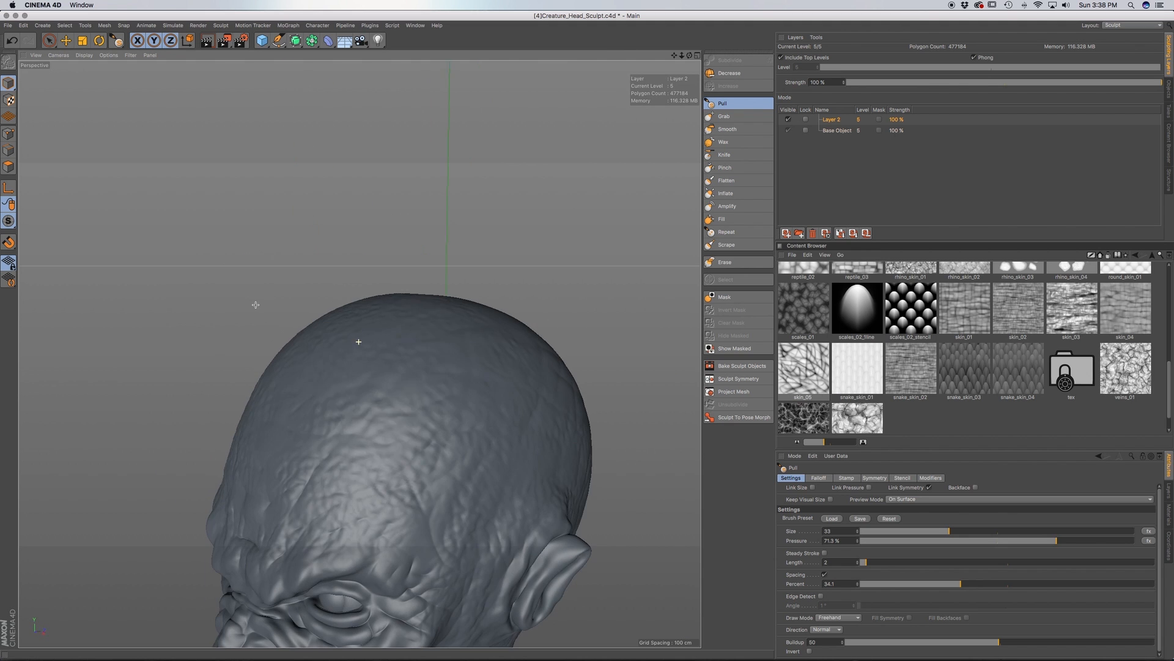
alt+drag(276, 466, 389, 444)
alt+middle_drag(363, 355, 336, 238)
alt+drag(248, 458, 224, 410)
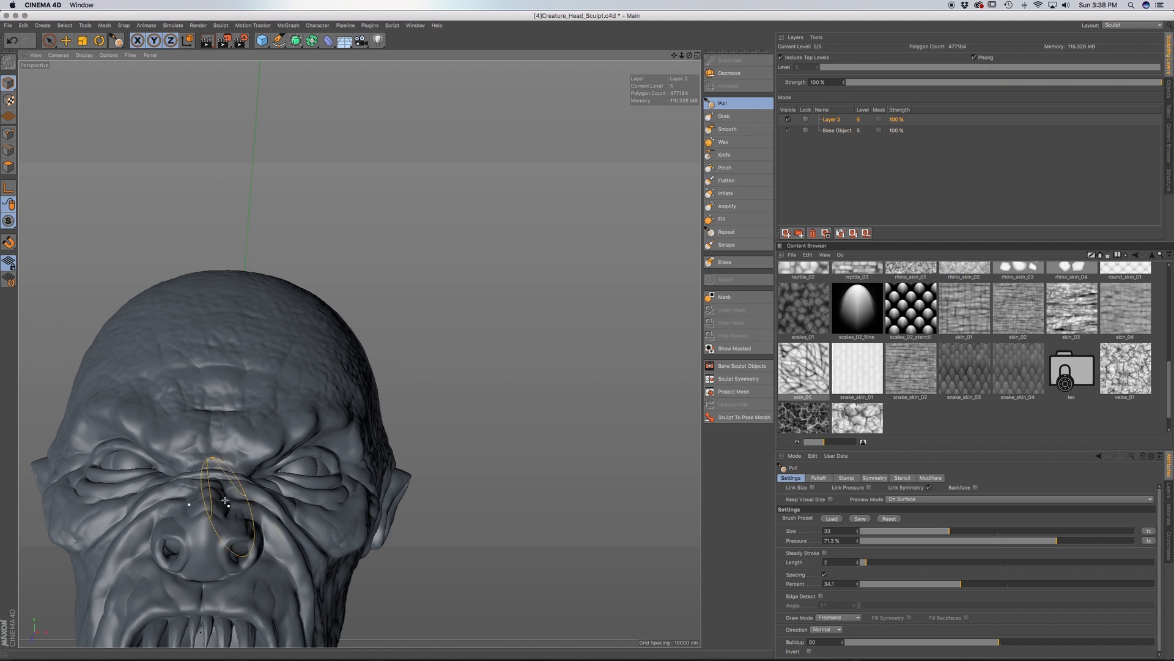
Brush the skin pattern over the nose, upper lip and chin, working from several front views
alt+drag(241, 510, 248, 535)
alt+middle_drag(248, 535, 257, 333)
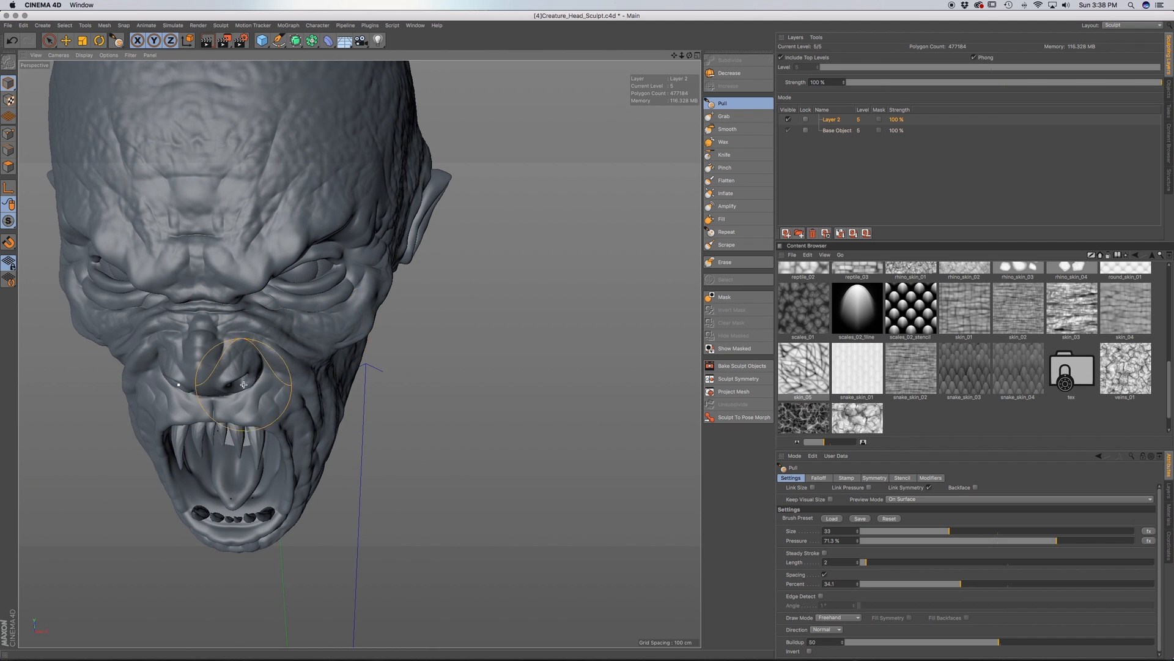
alt+drag(263, 367, 244, 386)
alt+drag(275, 427, 217, 396)
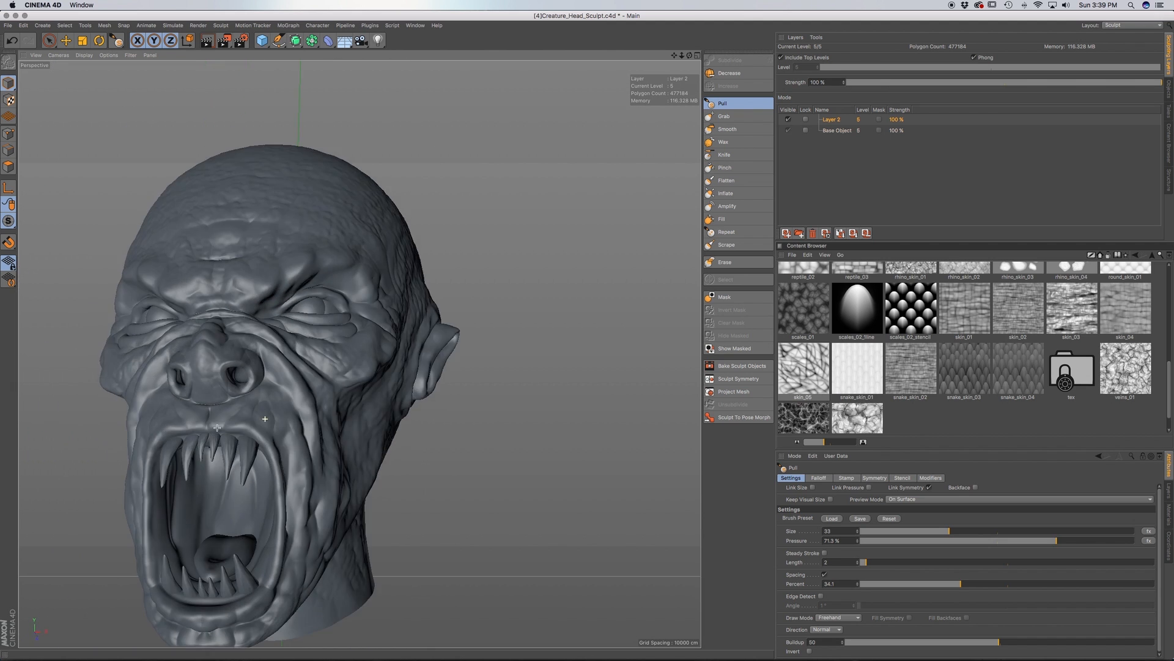
alt+drag(290, 431, 265, 386)
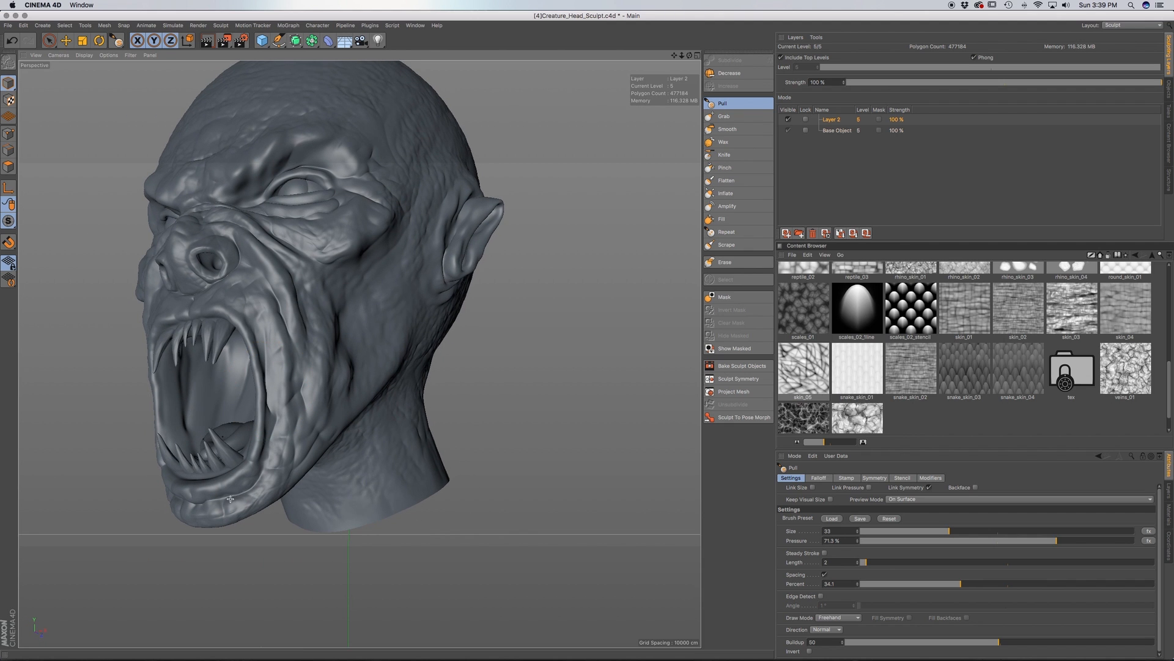
Add skin texture to the brow, the area under the eyes and the muzzle around the nostrils
alt+drag(330, 367, 321, 317)
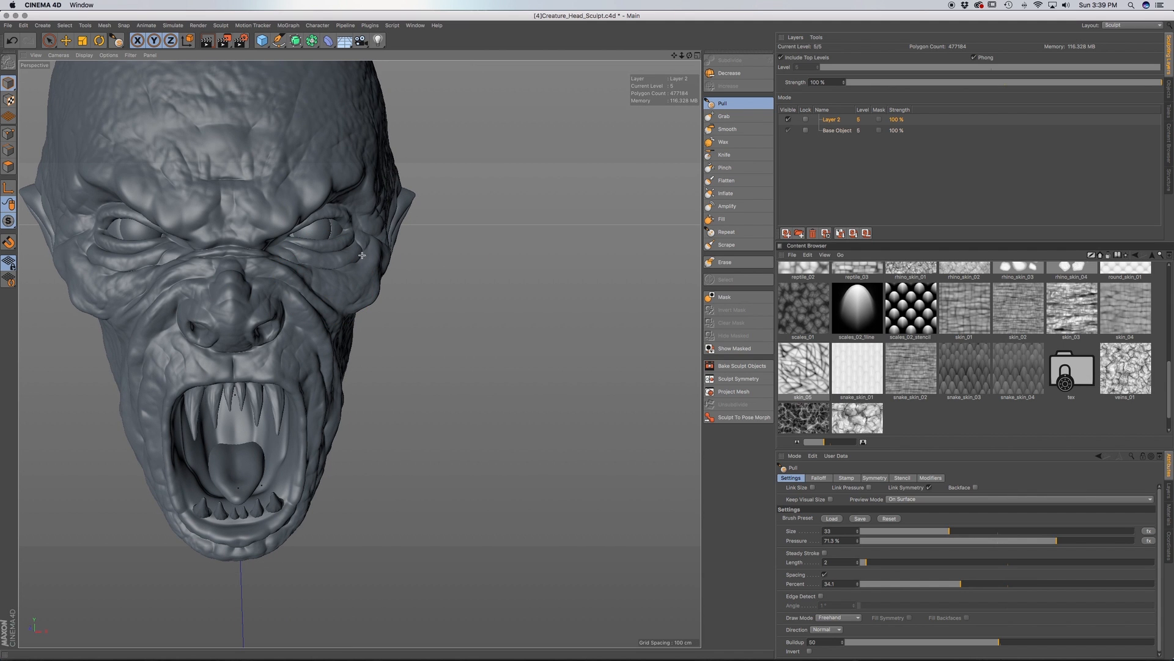
alt+drag(318, 267, 263, 246)
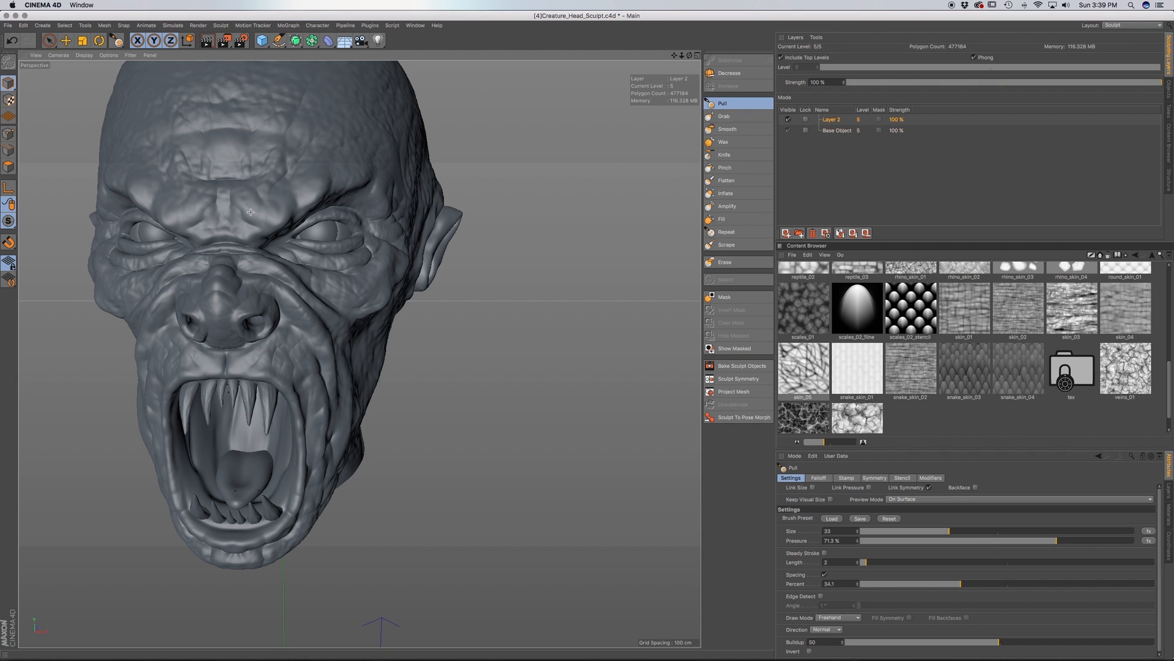
alt+drag(158, 190, 170, 263)
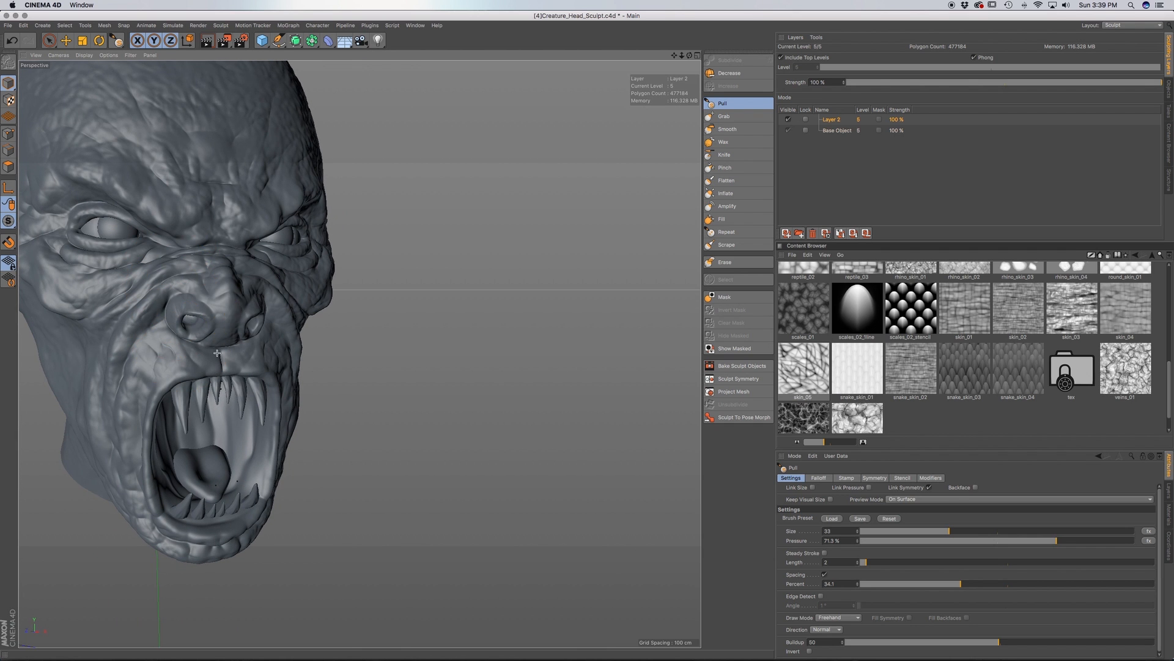
alt+drag(227, 359, 173, 382)
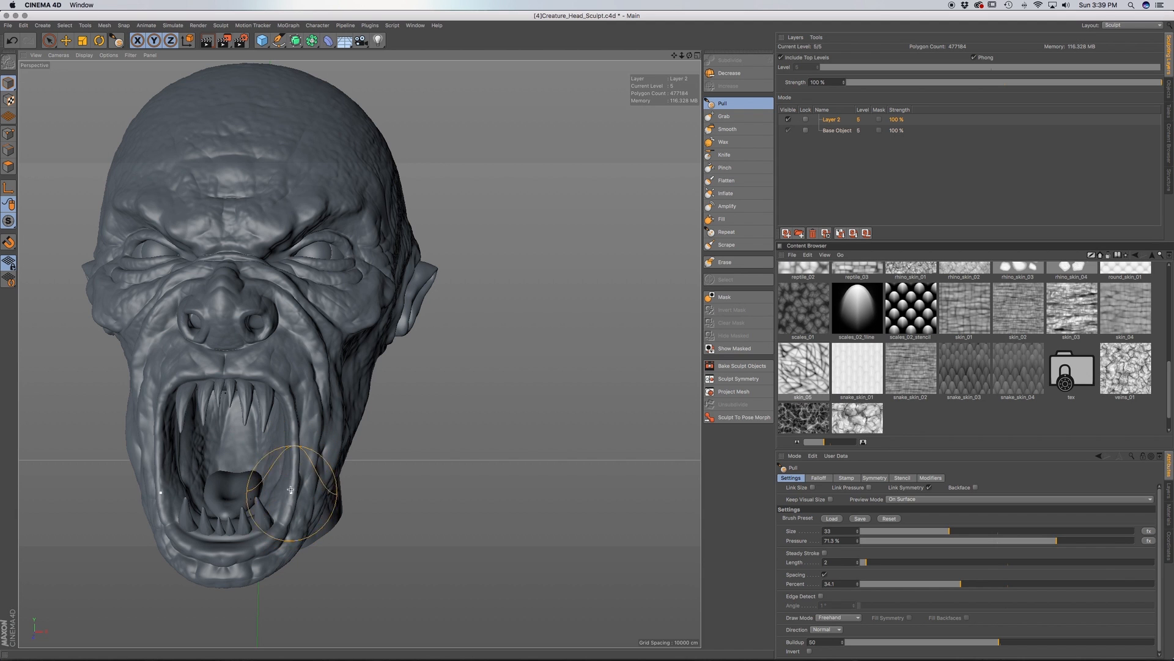
Undo the skin stroke that hit the inside of the mouth and smooth the area beside the lips
alt+middle_drag(294, 499, 296, 334)
alt+drag(296, 335, 297, 306)
key(super+z)
mouse_move(259, 340)
shift+mouse_down()
mouse_move(257, 380)
mouse_move(252, 296)
mouse_move(267, 257)
mouse_move(309, 275)
shift+mouse_up()
Examine the skin detail around the mouth, cheeks and jaw, and from above over the forehead and crown
alt+middle_drag(359, 400, 359, 351)
alt+drag(275, 276, 293, 237)
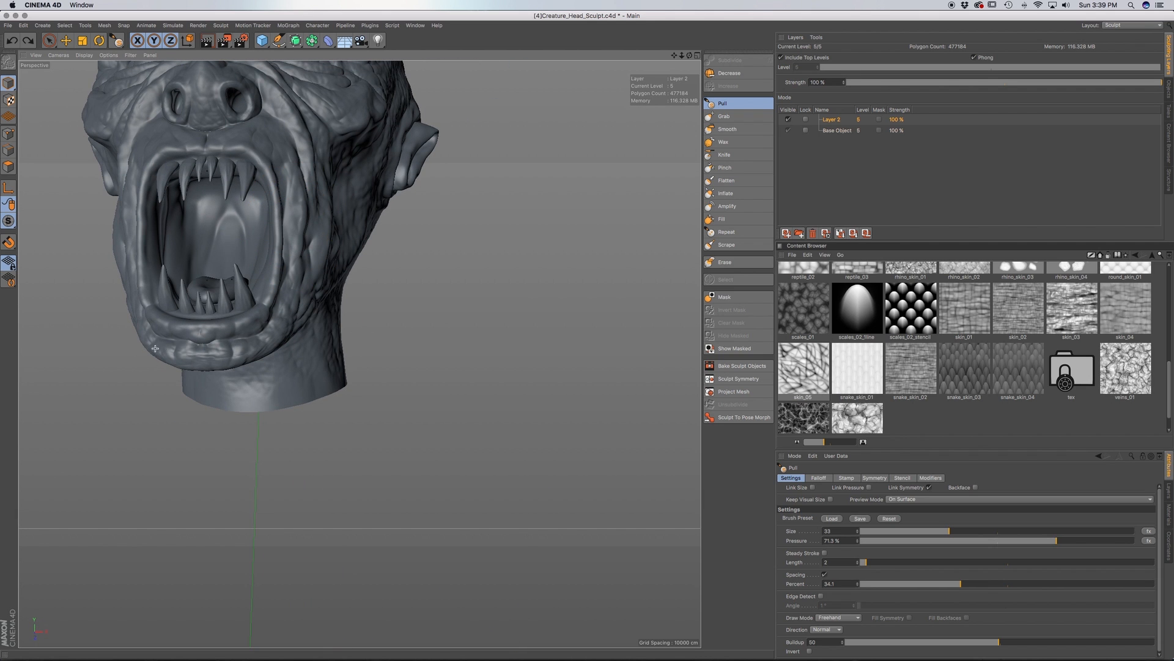
alt+drag(157, 346, 131, 287)
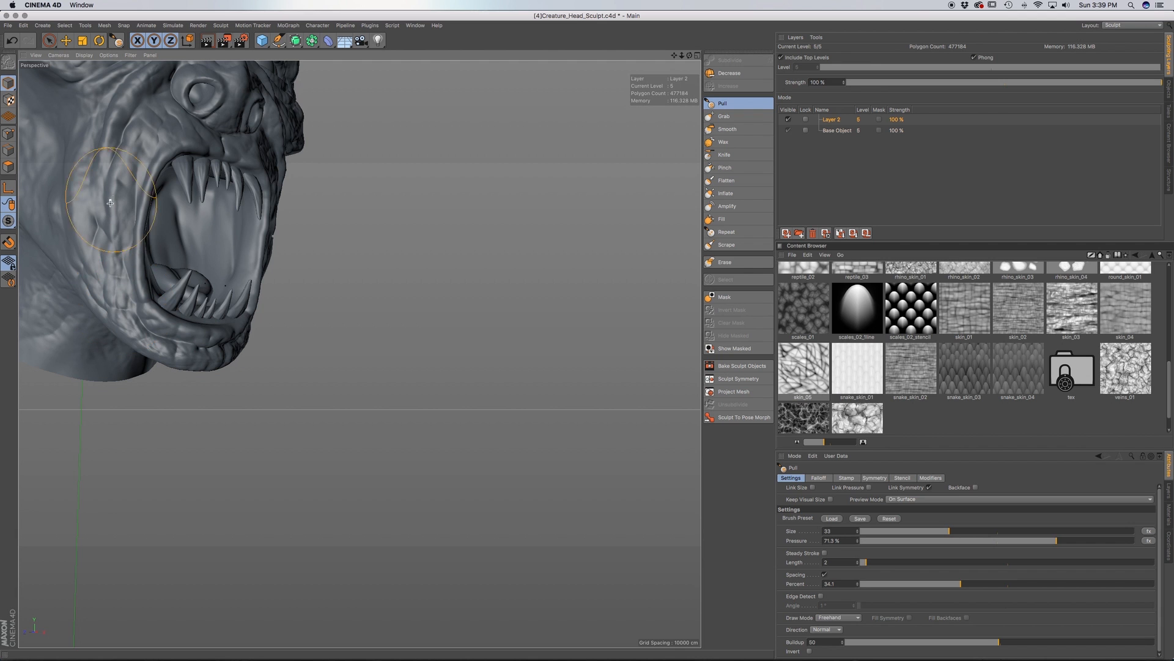
alt+drag(111, 200, 98, 252)
alt+drag(88, 203, 110, 180)
alt+middle_drag(111, 190, 124, 328)
alt+drag(123, 327, 147, 446)
alt+middle_drag(205, 245, 210, 322)
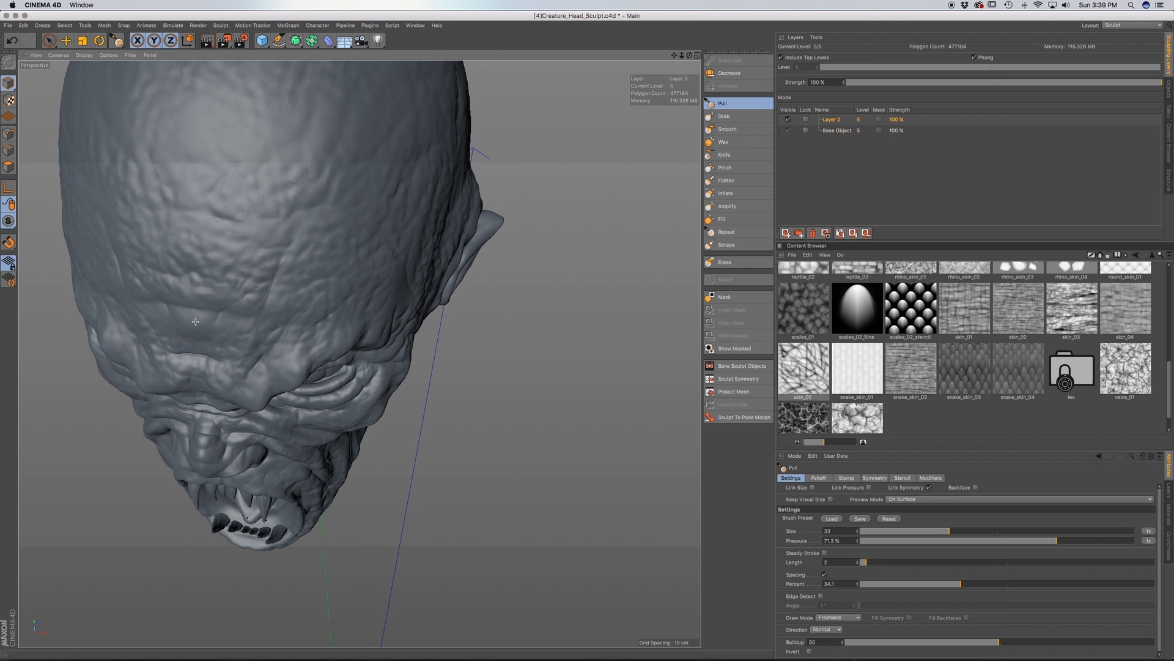
Add a stroke of the skin pattern to the side of the head
alt+drag(320, 277, 165, 246)
alt+middle_drag(299, 301, 194, 261)
drag(360, 354, 371, 305)
Extend the skin pattern under the jaw and around the neck to the nape
alt+drag(391, 395, 351, 347)
alt+drag(348, 426, 278, 335)
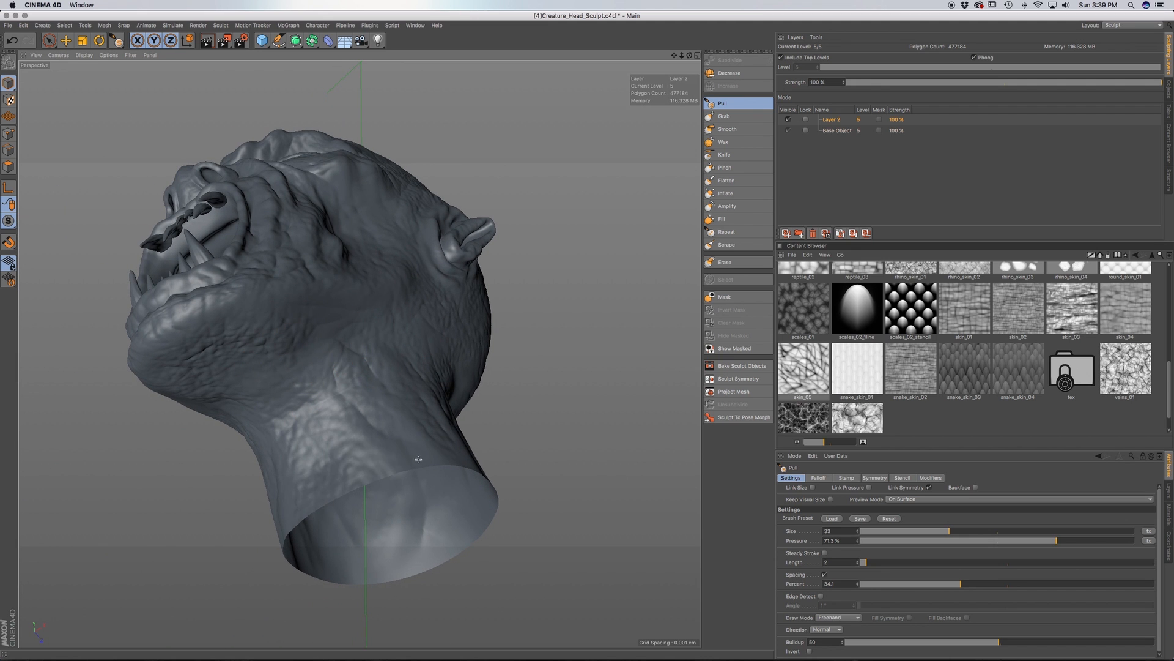
alt+drag(424, 435, 408, 451)
alt+middle_drag(474, 398, 359, 431)
alt+drag(347, 449, 412, 399)
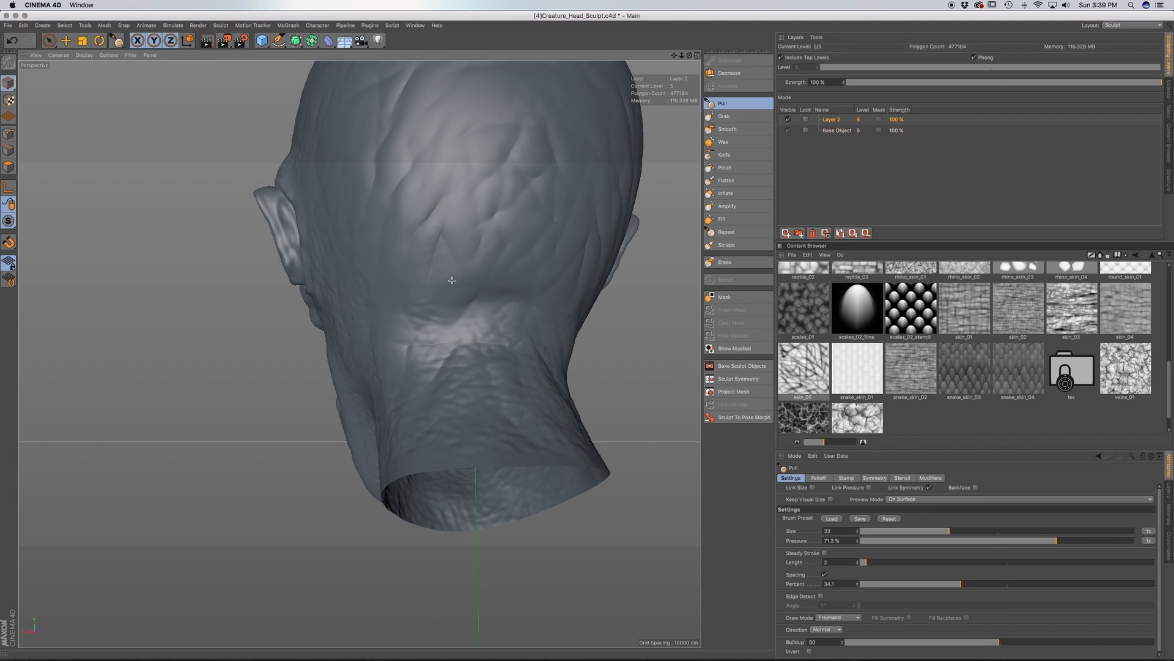
Brush the skin pattern over the back of the skull up toward the crown
alt+drag(393, 340, 422, 451)
alt+drag(415, 247, 340, 419)
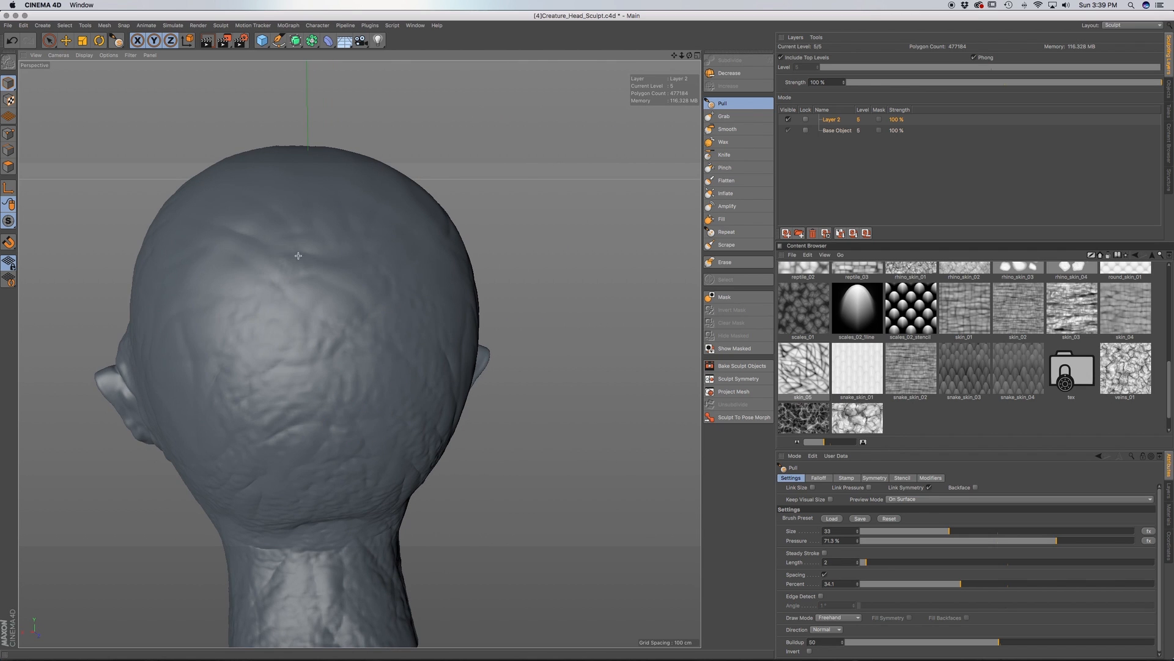
alt+drag(340, 244, 348, 363)
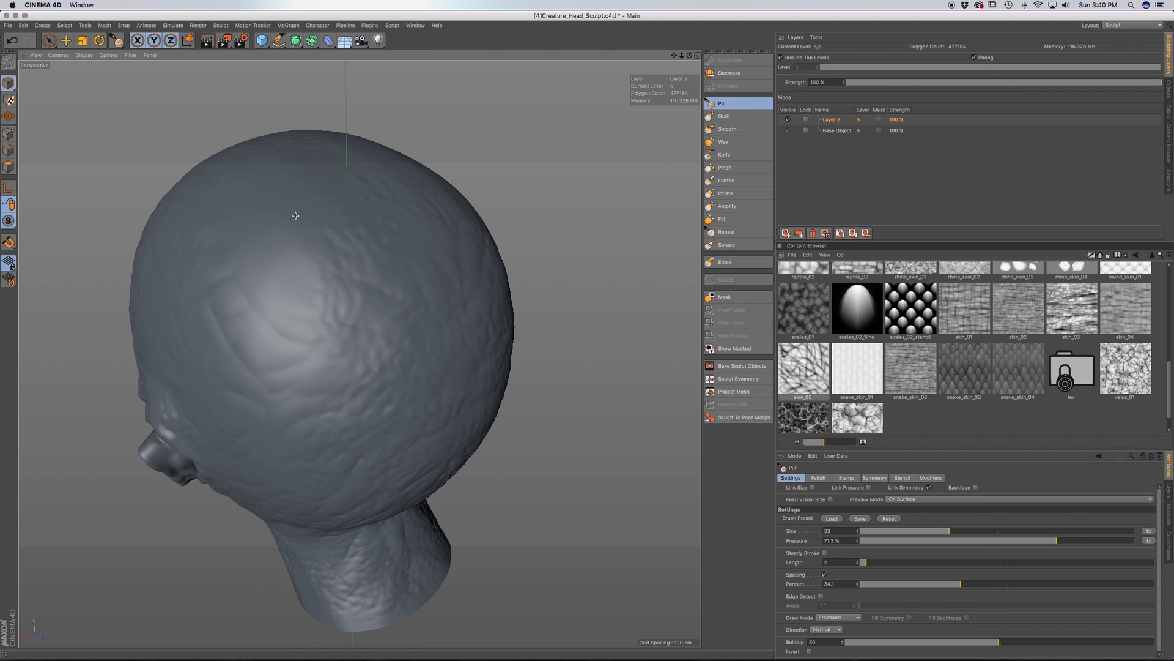
alt+drag(346, 287, 304, 372)
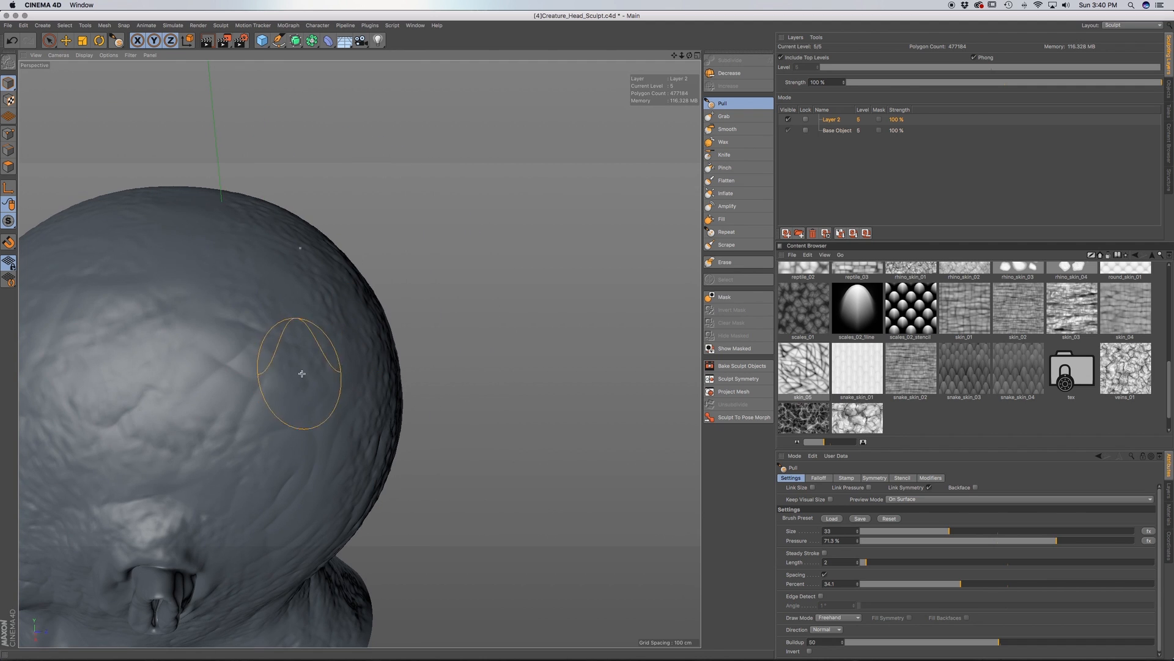
drag(200, 361, 305, 444)
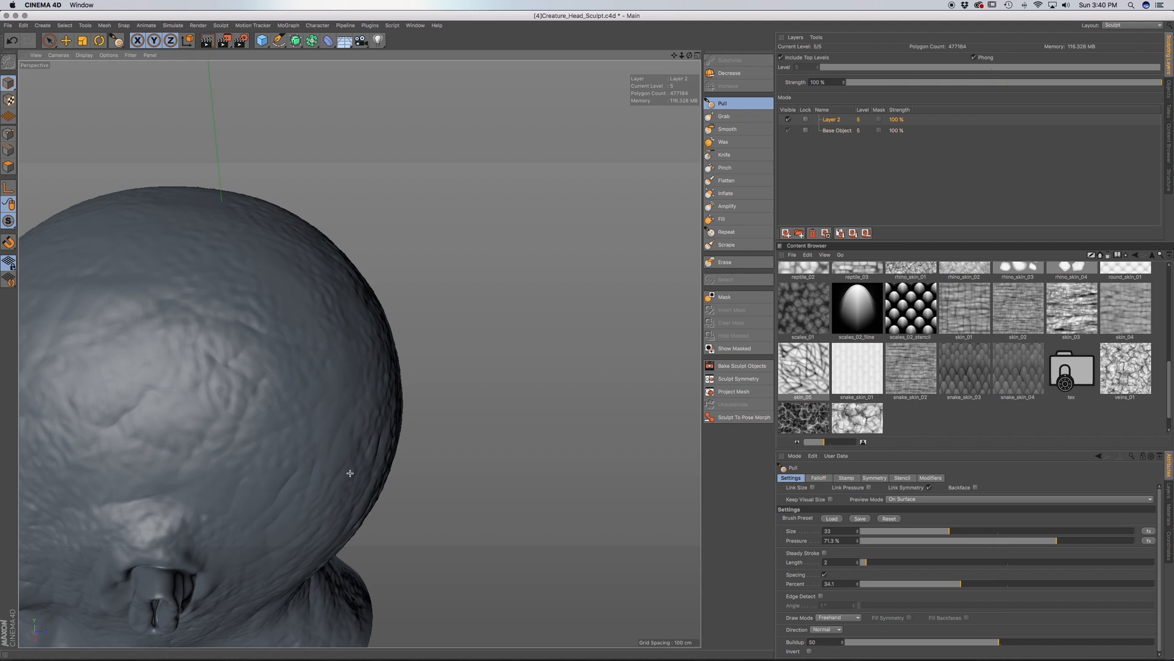
Fill in the skin texture along the side of the skull above the ear and temple
alt+drag(341, 393, 278, 611)
alt+drag(184, 444, 288, 411)
alt+drag(263, 303, 292, 360)
mouse_move(364, 489)
alt+mouse_down()
mouse_move(383, 373)
mouse_move(359, 355)
mouse_move(391, 335)
mouse_move(324, 394)
alt+mouse_up()
scroll(383, 353, down, 3)
scroll(382, 354, down, 2)
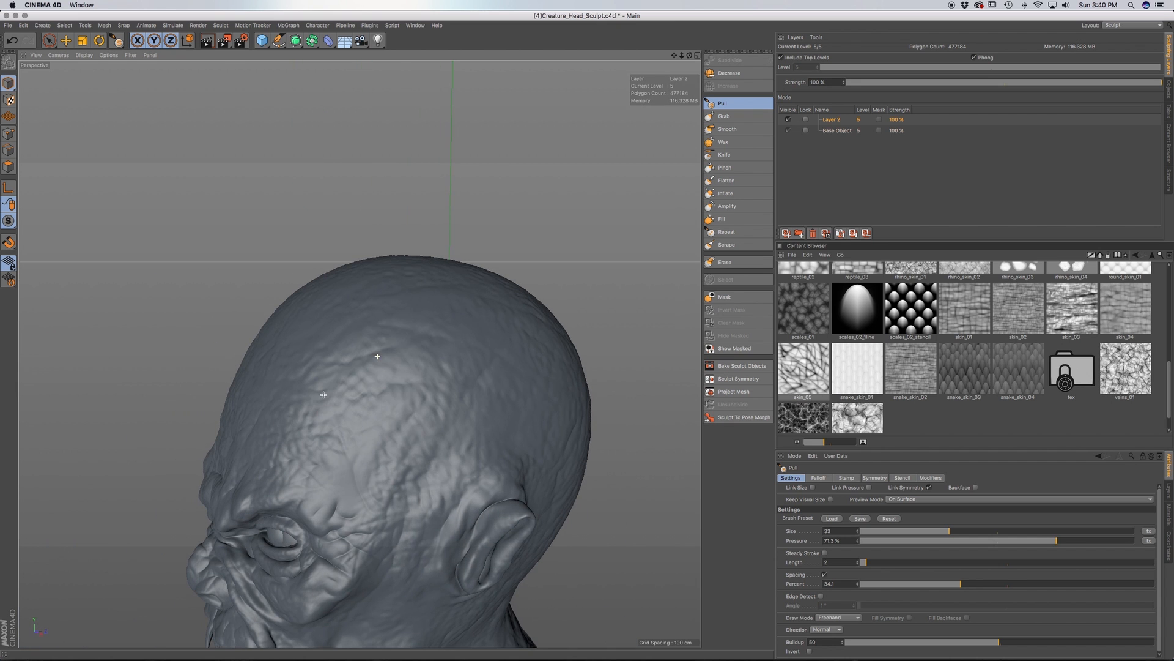
alt+middle_drag(340, 511, 390, 351)
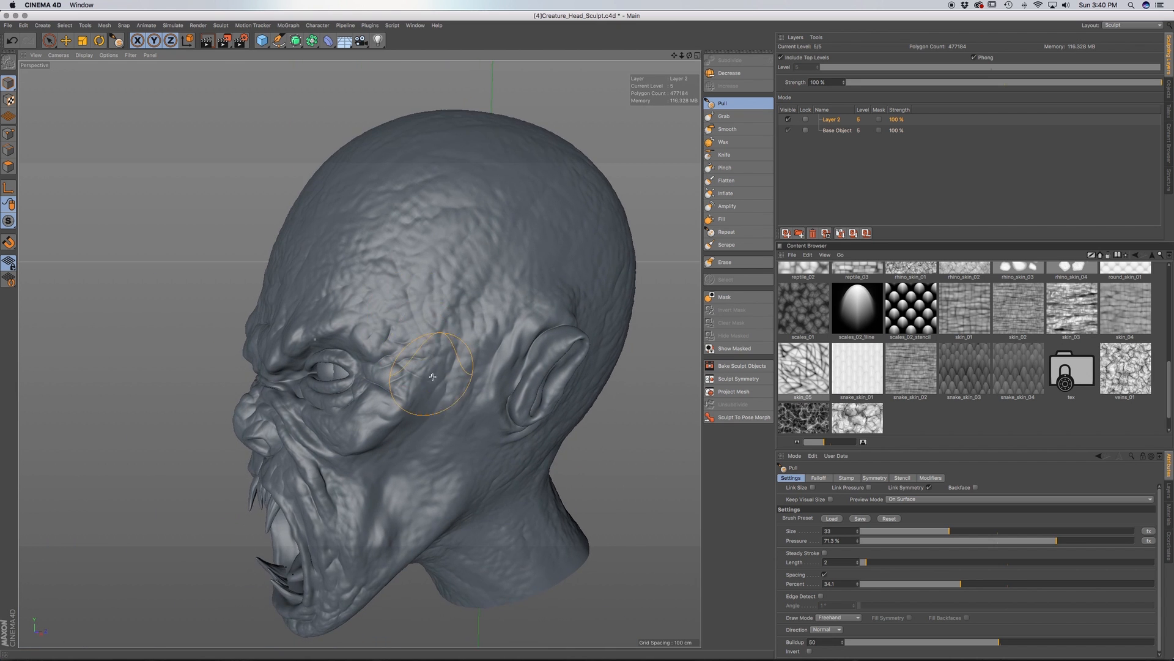
Add skin texture to the temple, the cheek in front of the ear and the side of the jaw
alt+drag(432, 375, 421, 346)
alt+middle_drag(412, 420, 441, 293)
alt+drag(433, 279, 432, 325)
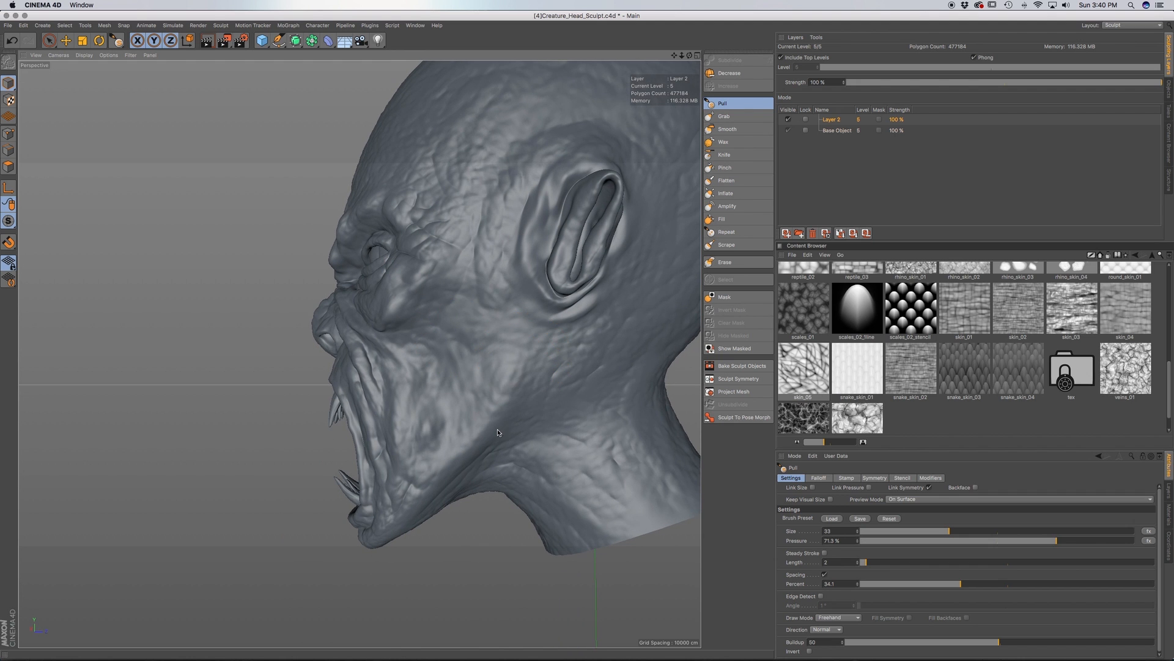
alt+drag(497, 431, 462, 506)
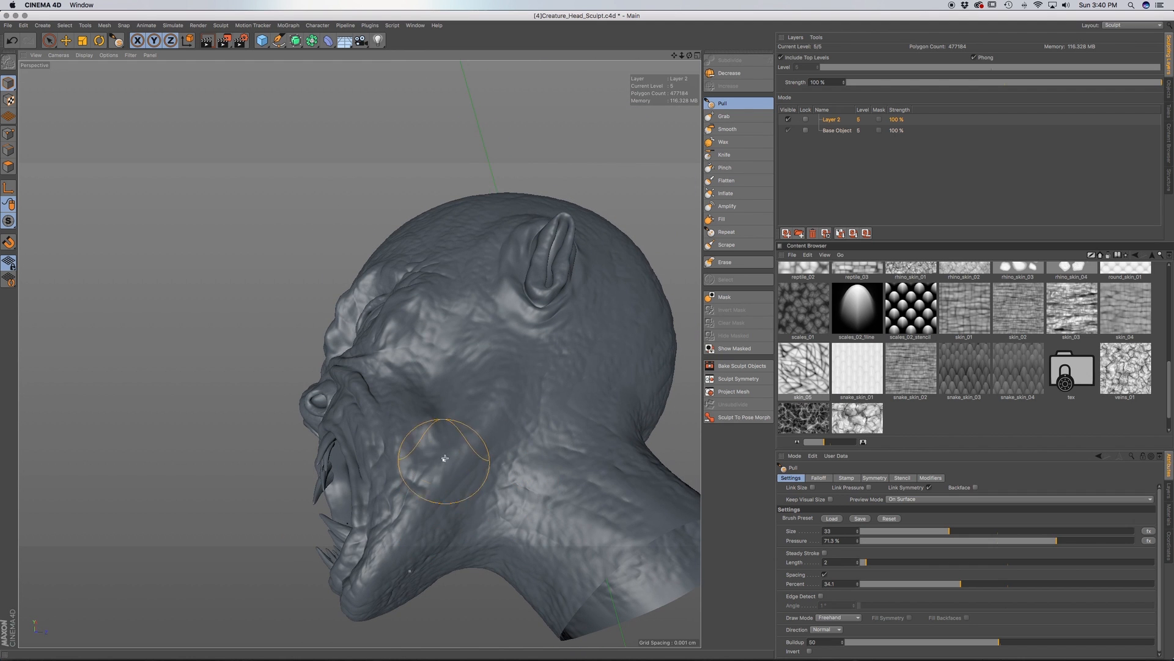
mouse_move(420, 419)
alt+mouse_down()
mouse_move(432, 398)
mouse_move(453, 392)
mouse_move(463, 361)
mouse_move(483, 367)
mouse_move(486, 381)
mouse_move(463, 337)
mouse_move(388, 319)
alt+mouse_up()
mouse_move(362, 242)
alt+mouse_down()
mouse_move(452, 293)
mouse_move(449, 319)
alt+mouse_up()
alt+middle_drag(540, 301, 452, 332)
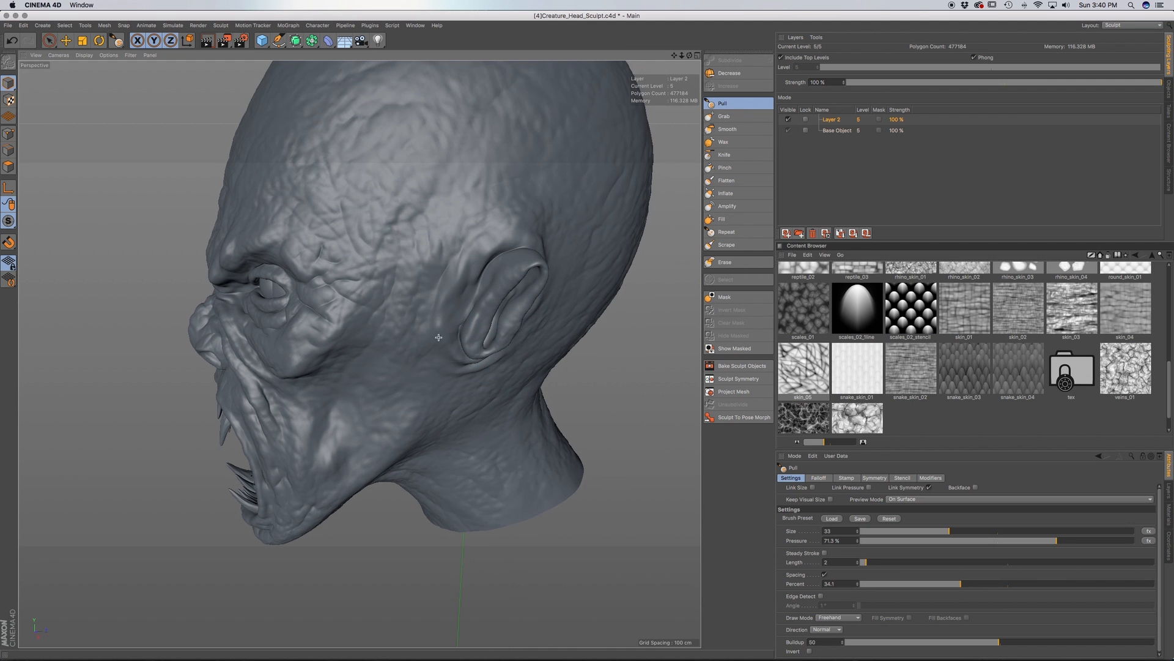
alt+drag(463, 326, 465, 351)
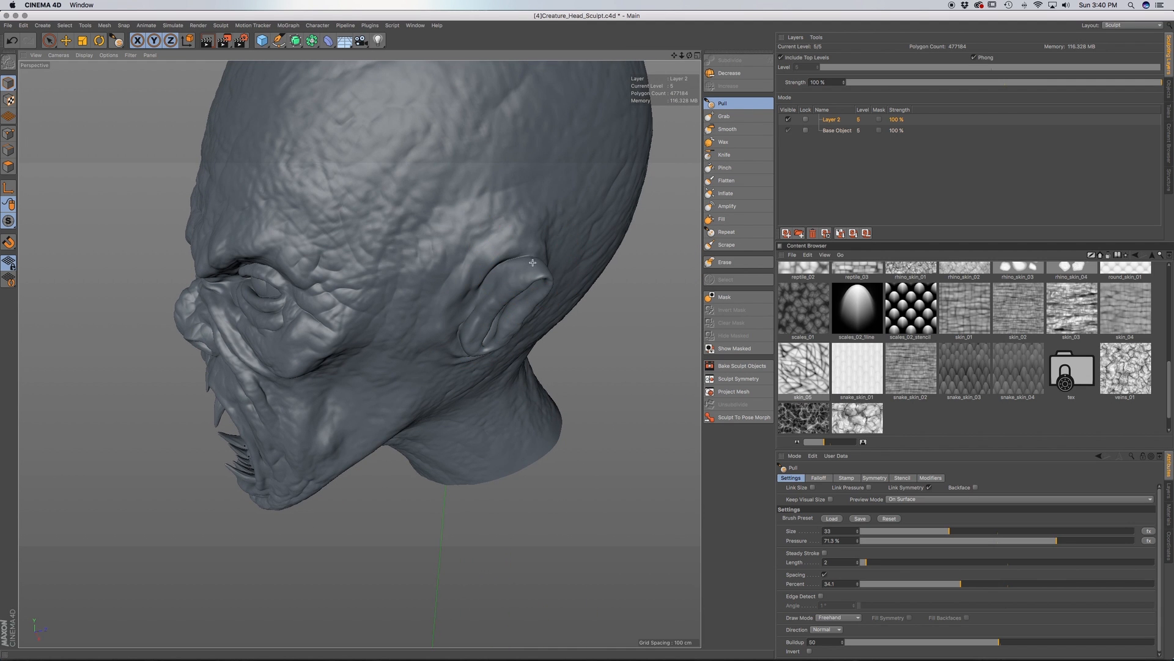
Brush the skin pattern around and behind the ear and down the side of the neck
alt+drag(532, 257, 415, 296)
alt+right_drag(415, 295, 367, 294)
alt+drag(367, 293, 426, 257)
alt+middle_drag(357, 272, 392, 298)
alt+drag(392, 298, 405, 275)
scroll(402, 431, down, 2)
scroll(402, 431, up, 4)
mouse_move(404, 429)
alt+mouse_down()
mouse_move(343, 432)
mouse_move(437, 411)
mouse_move(426, 454)
alt+mouse_up()
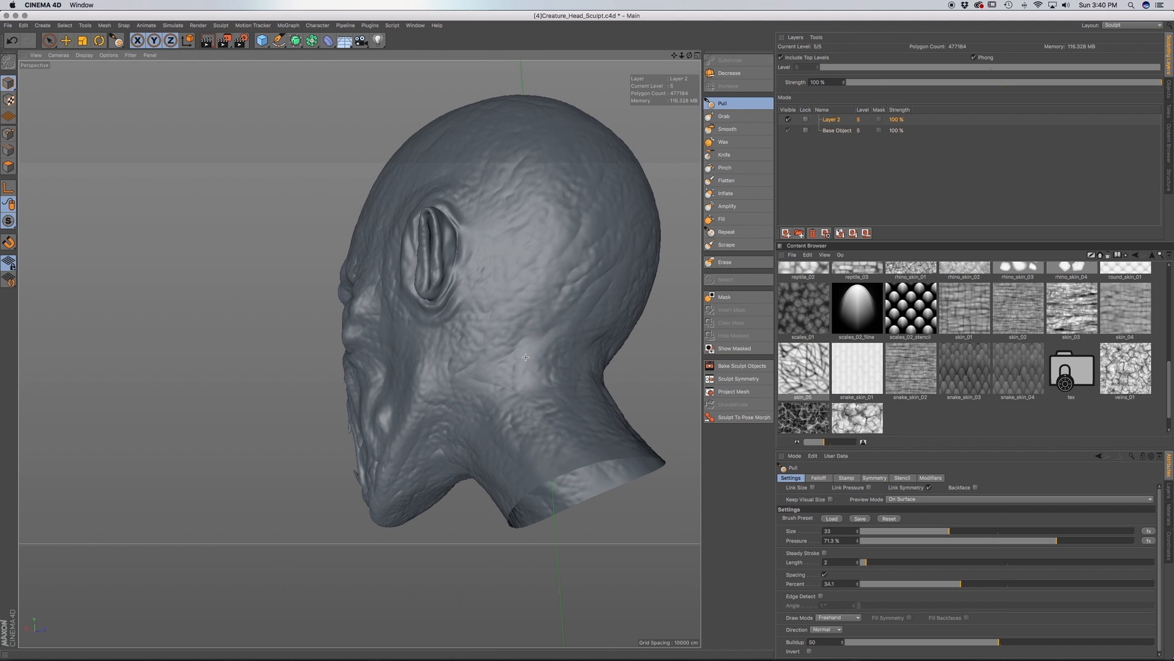
alt+drag(529, 385, 508, 371)
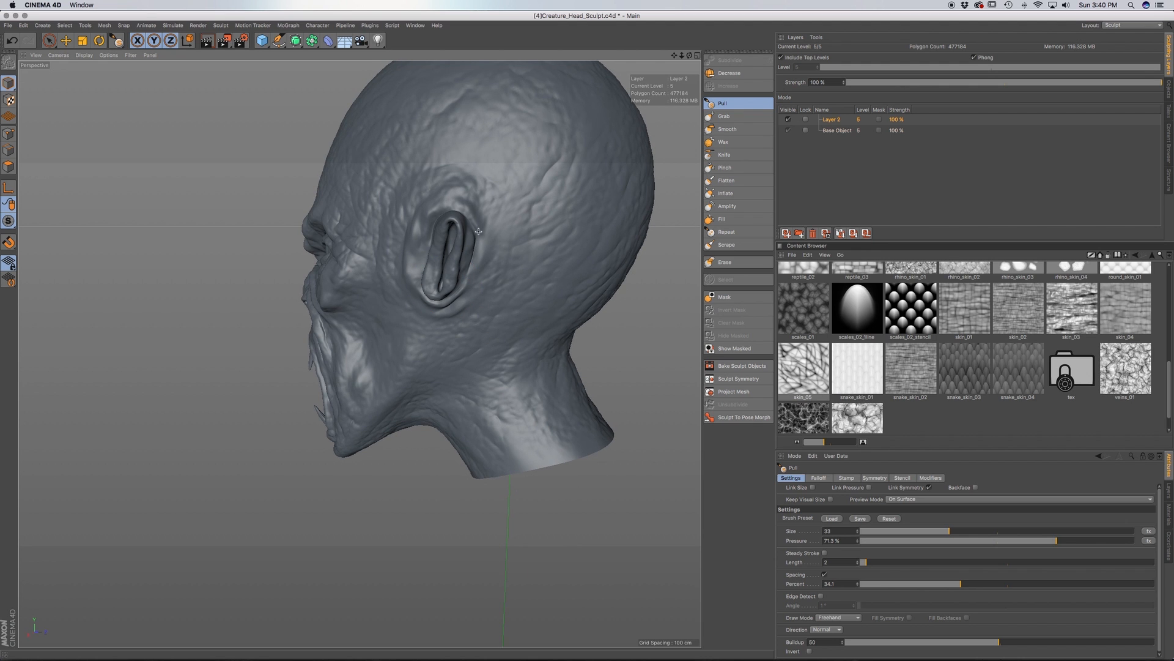
Examine the skin detail on the ear, cheek, jaw and face from side, three-quarter and close-up views
alt+drag(474, 254, 472, 316)
alt+drag(361, 321, 467, 294)
alt+drag(438, 420, 443, 296)
alt+right_drag(453, 380, 398, 380)
alt+middle_drag(469, 439, 457, 376)
alt+drag(456, 376, 395, 359)
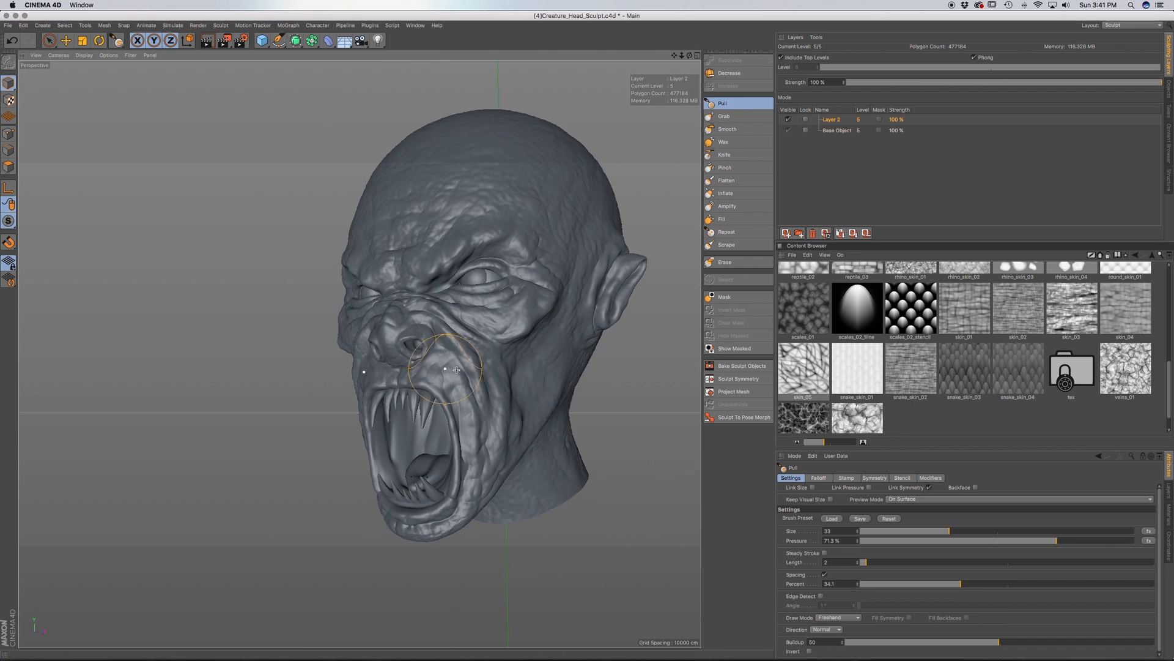
alt+middle_drag(498, 412, 461, 370)
alt+drag(461, 369, 467, 377)
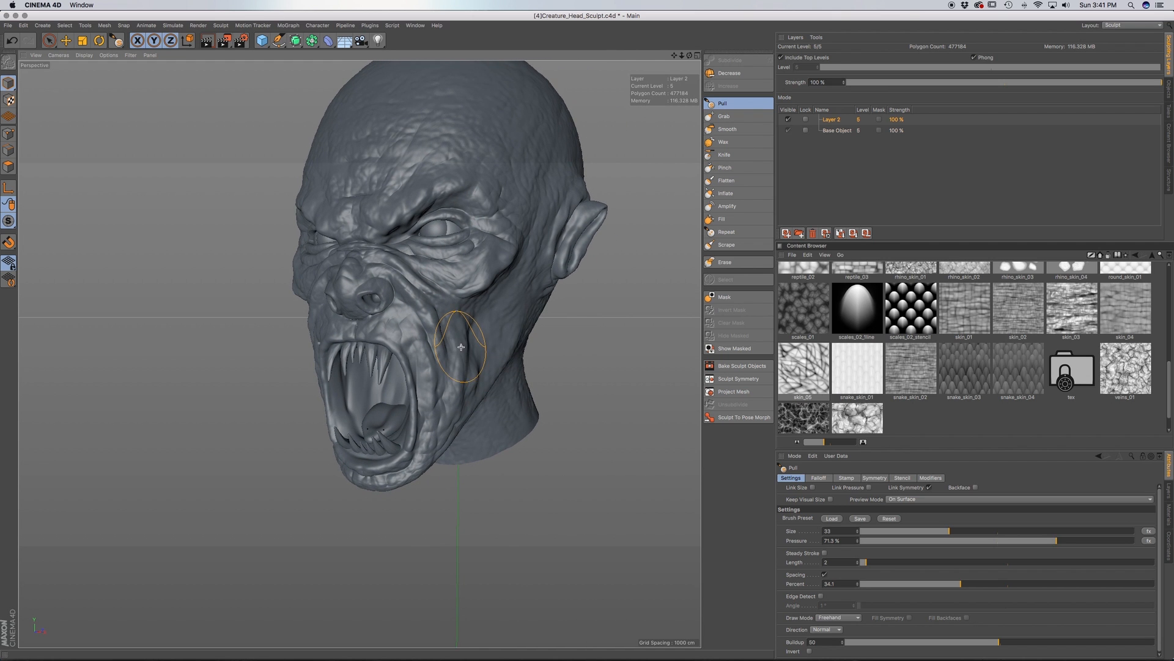
alt+middle_drag(474, 317, 442, 345)
alt+drag(451, 325, 426, 329)
alt+middle_drag(425, 329, 416, 363)
alt+drag(490, 358, 460, 360)
alt+middle_drag(460, 360, 470, 394)
alt+drag(476, 404, 480, 391)
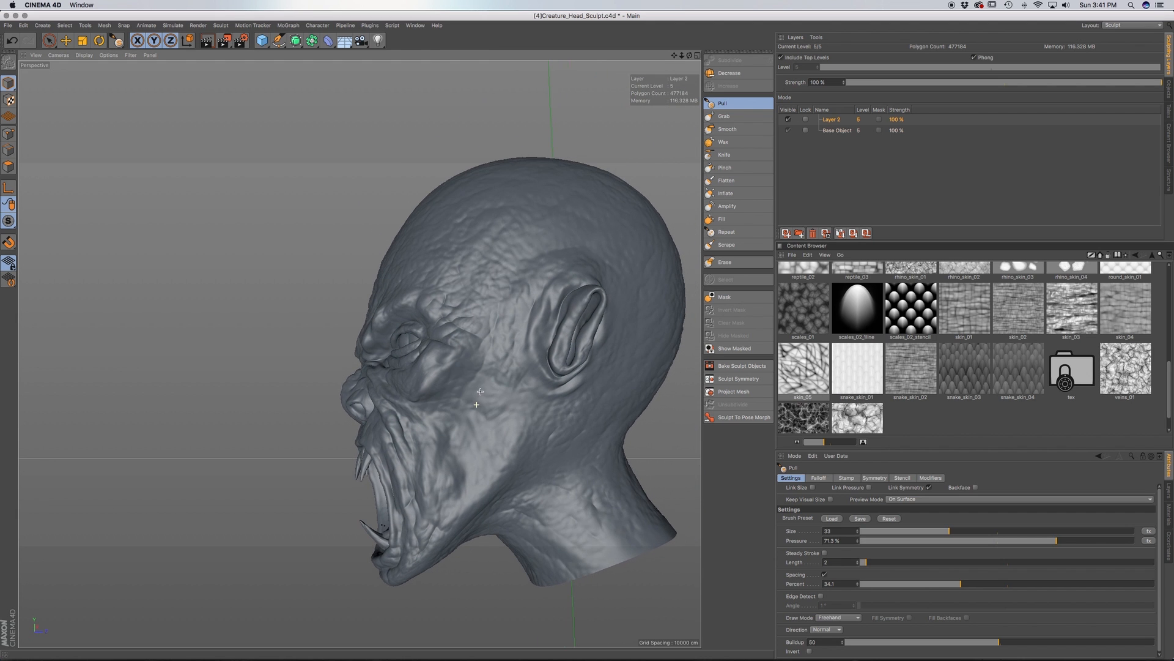
alt+drag(443, 378, 523, 336)
alt+drag(439, 335, 400, 364)
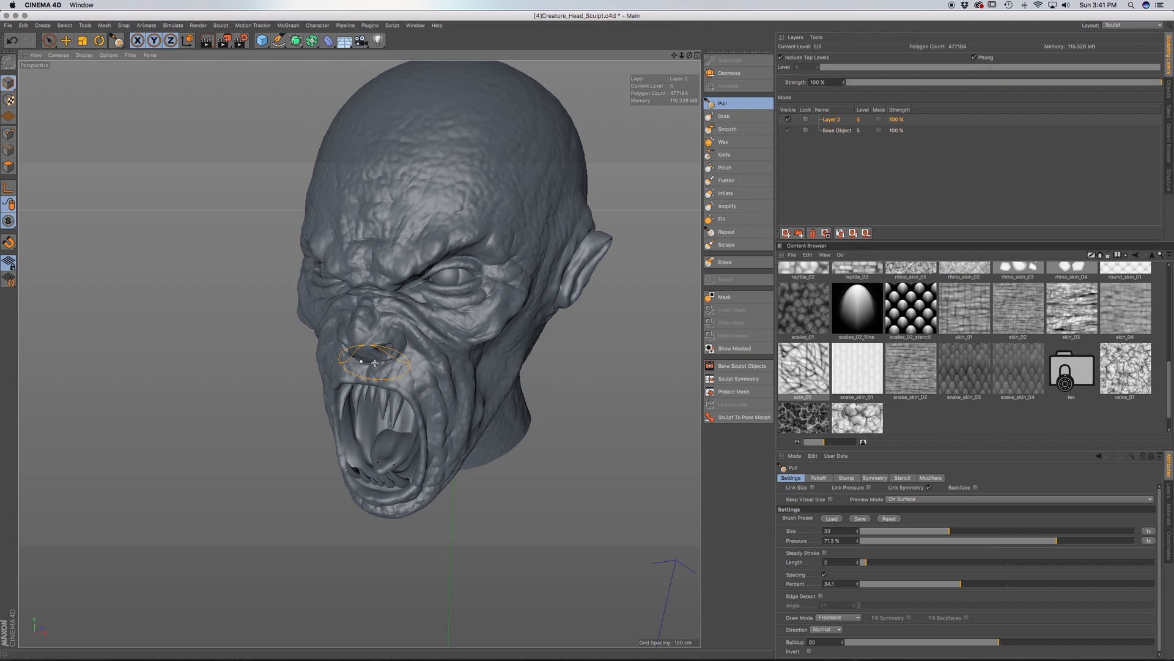
scroll(375, 363, up, 3)
alt+drag(441, 334, 425, 344)
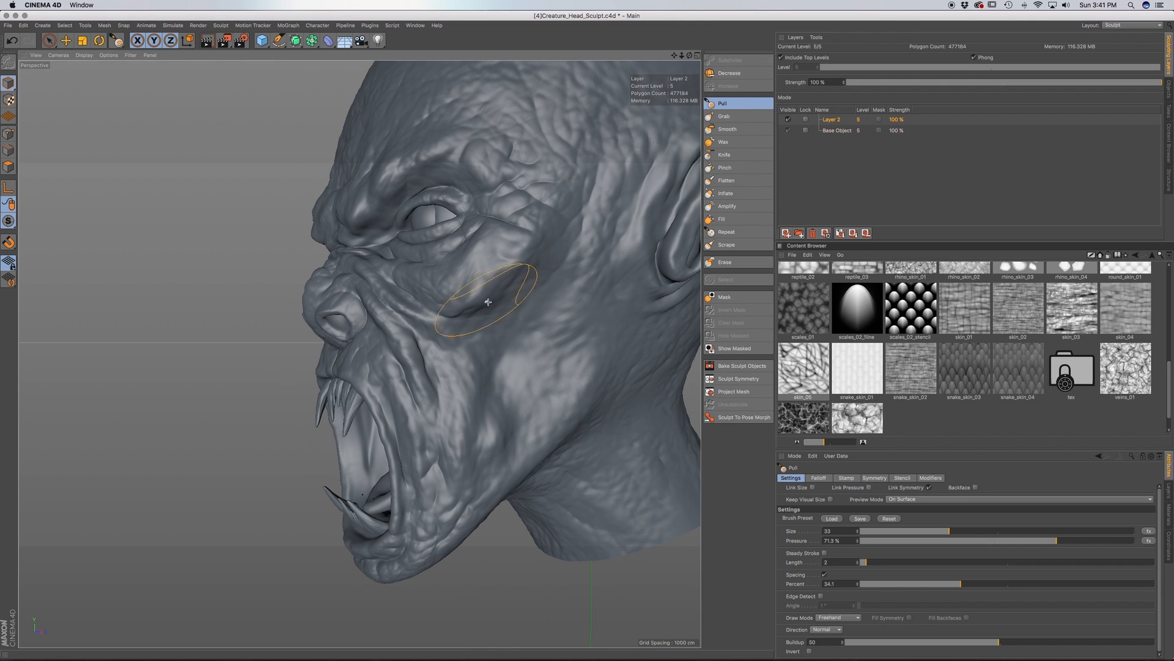
alt+drag(506, 330, 523, 310)
Set the strength of the Layer 2 sculpting layer to 50%, check the face up close and save the scene
scroll(513, 309, down, 5)
click(1048, 81)
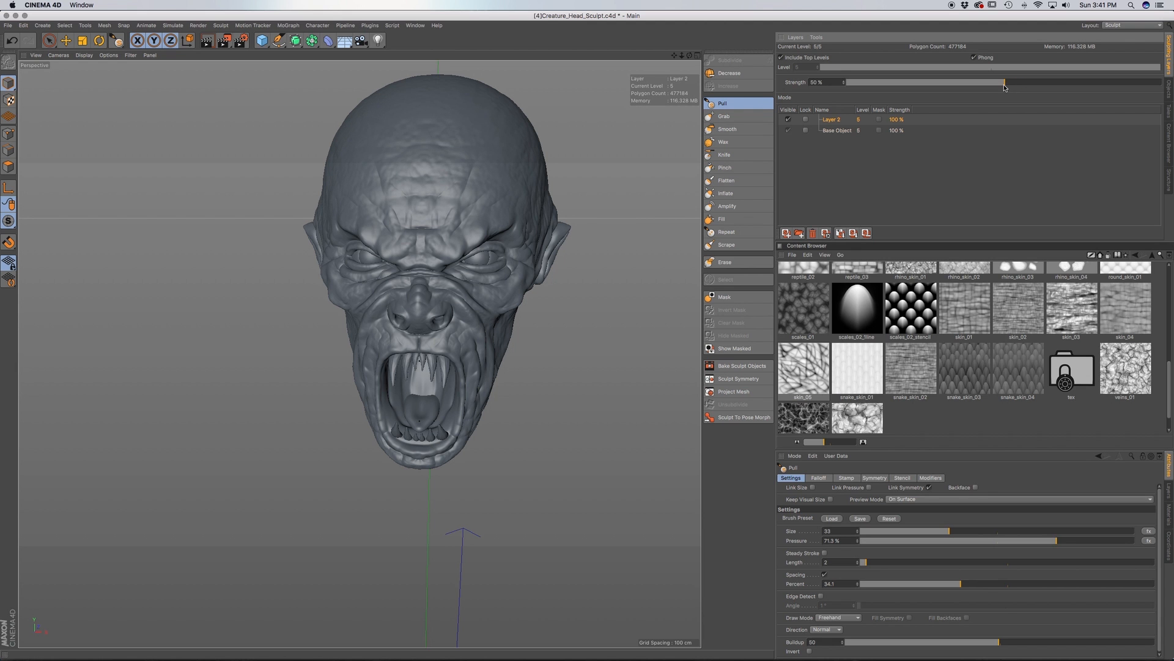
scroll(522, 254, up, 5)
alt+drag(521, 254, 541, 270)
scroll(442, 272, down, 3)
alt+middle_drag(459, 260, 477, 288)
alt+drag(477, 289, 487, 286)
key(super+s)
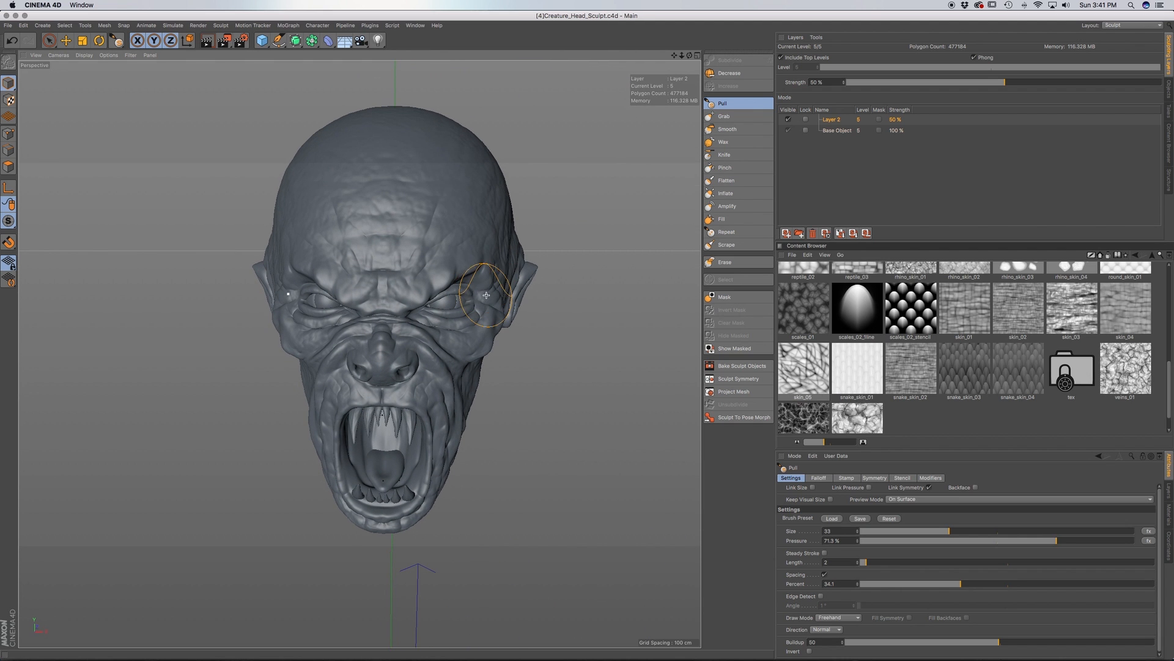